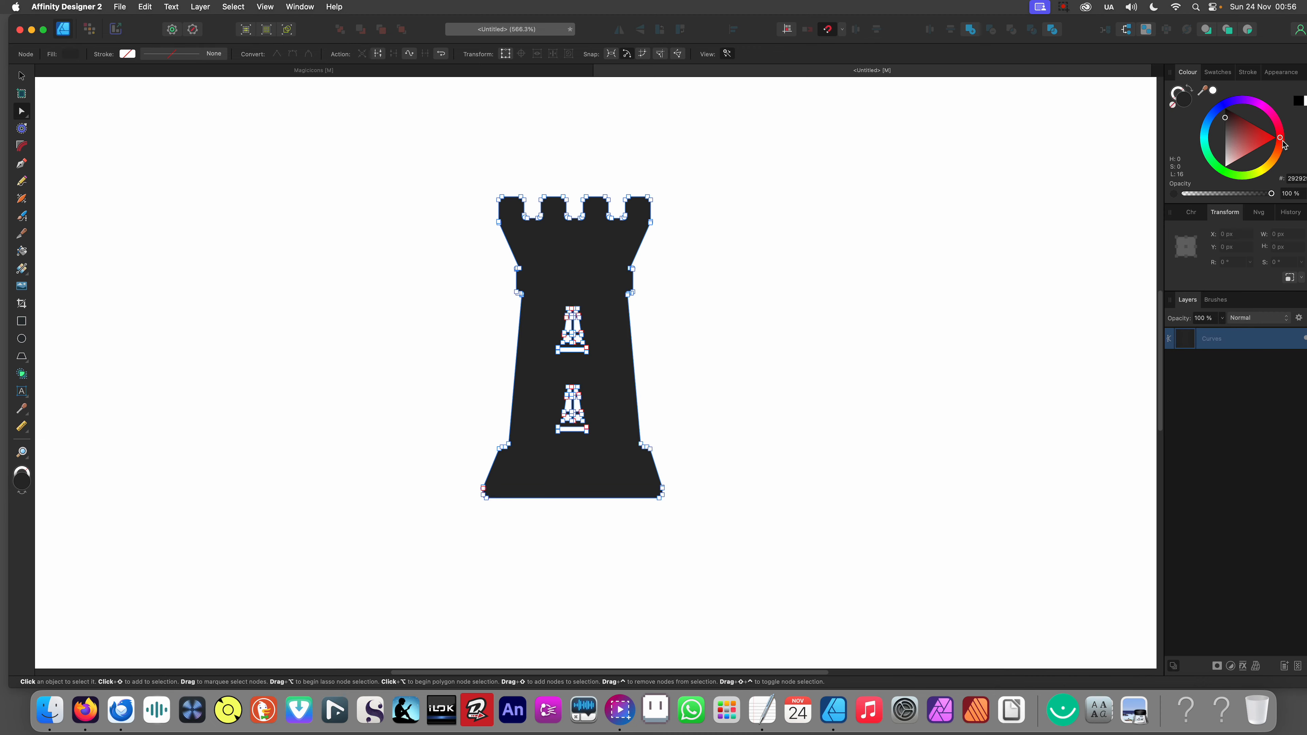
# Step: Change the tower's fill to a warm grey (H 30, S 6, L 52) and deselect it
pyautogui.moveTo(1282, 143); pyautogui.dragTo(1229, 134)
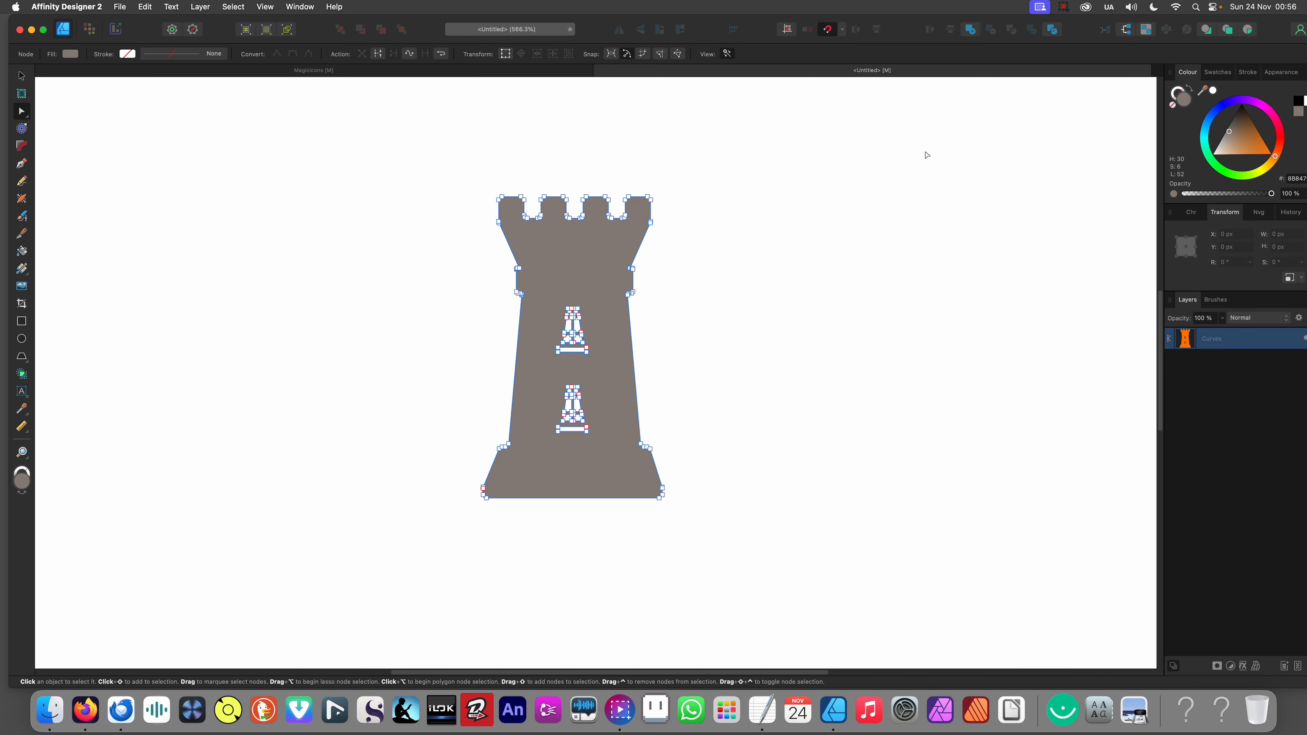
pyautogui.click(733, 261)
pyautogui.moveTo(733, 261); pyautogui.dragTo(757, 206)
pyautogui.scroll(1, 758, 207)
pyautogui.scroll(3, 756, 237)
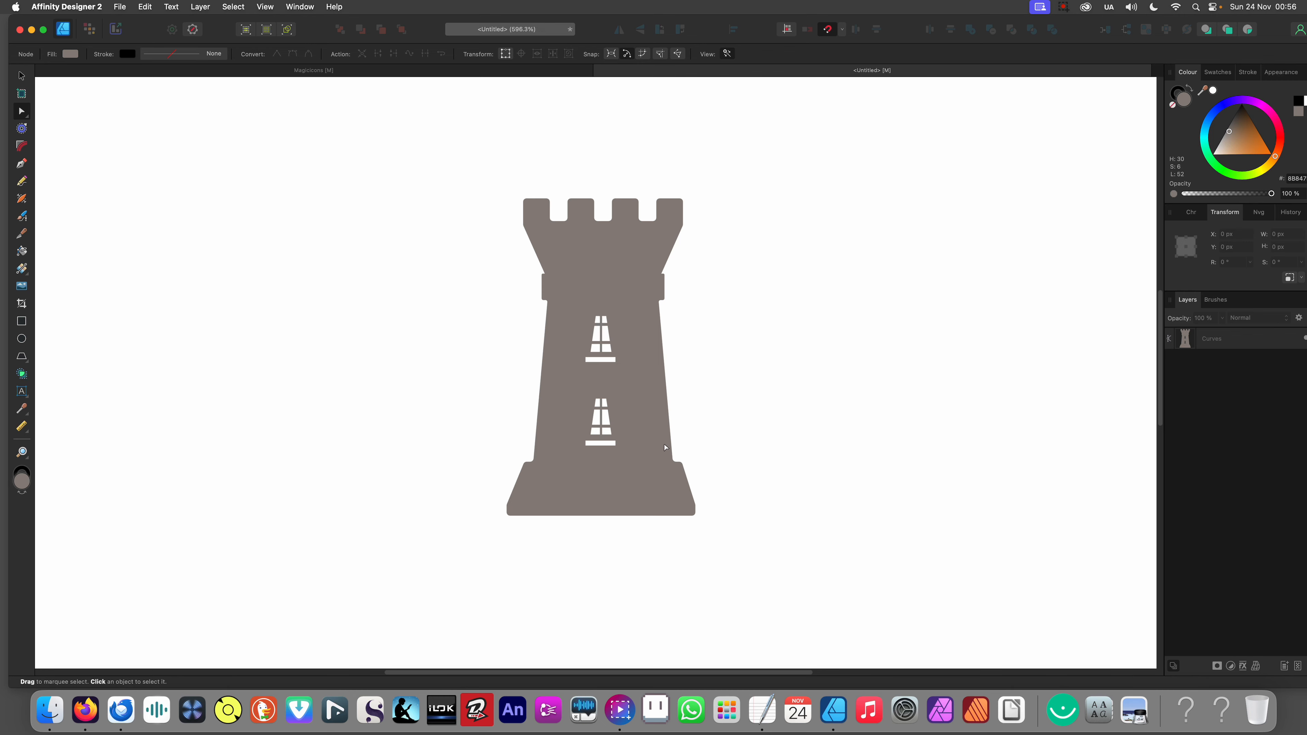
# Step: Draw a circle about 49 px across near the page's upper-left area and fill it olive green (H 68, S 100, L 28)
pyautogui.click(21, 339)
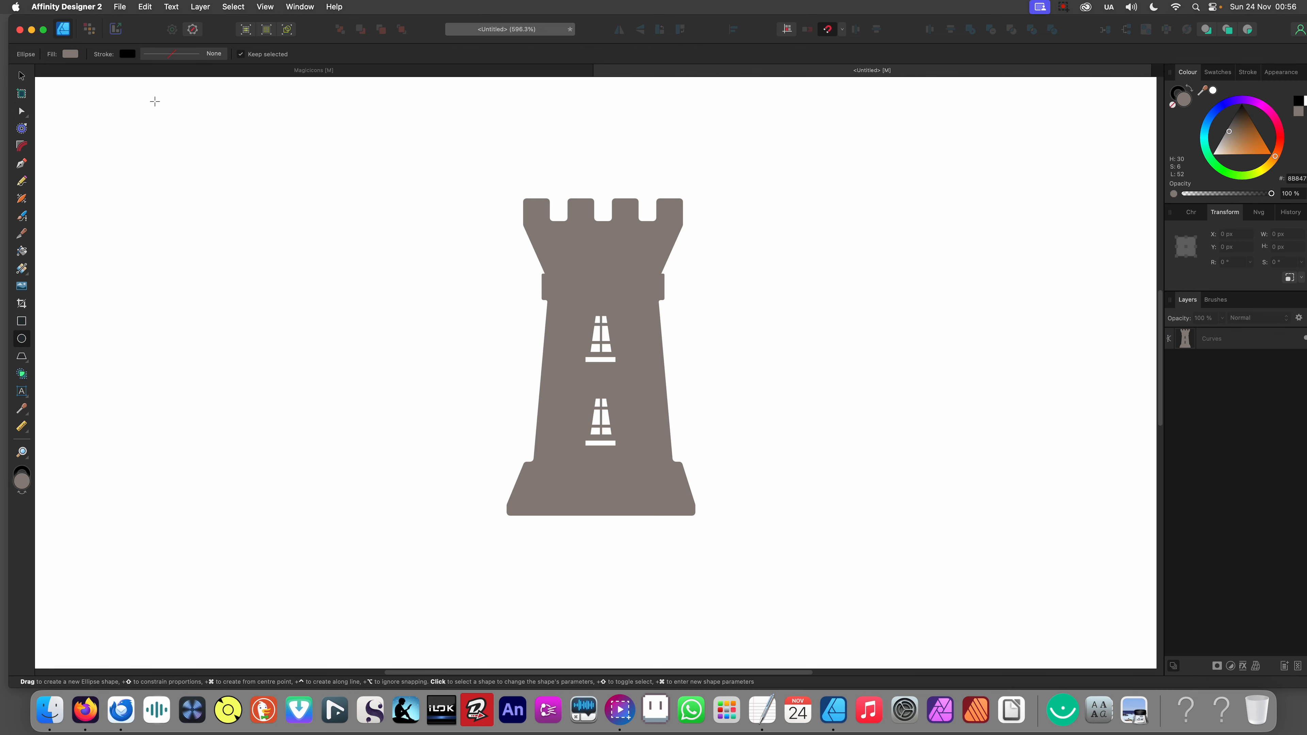
pyautogui.moveTo(134, 116); pyautogui.dragTo(221, 202)
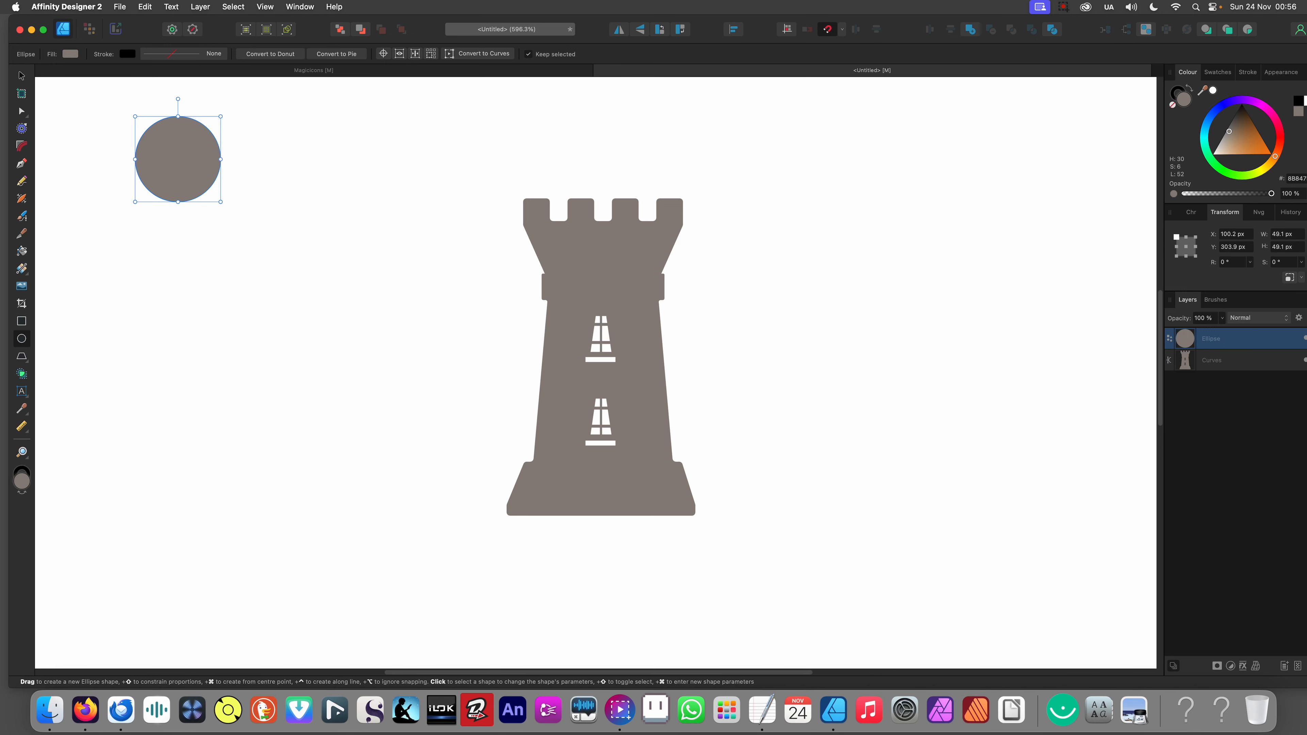
pyautogui.moveTo(1280, 157); pyautogui.dragTo(1255, 173)
pyautogui.click(1266, 147)
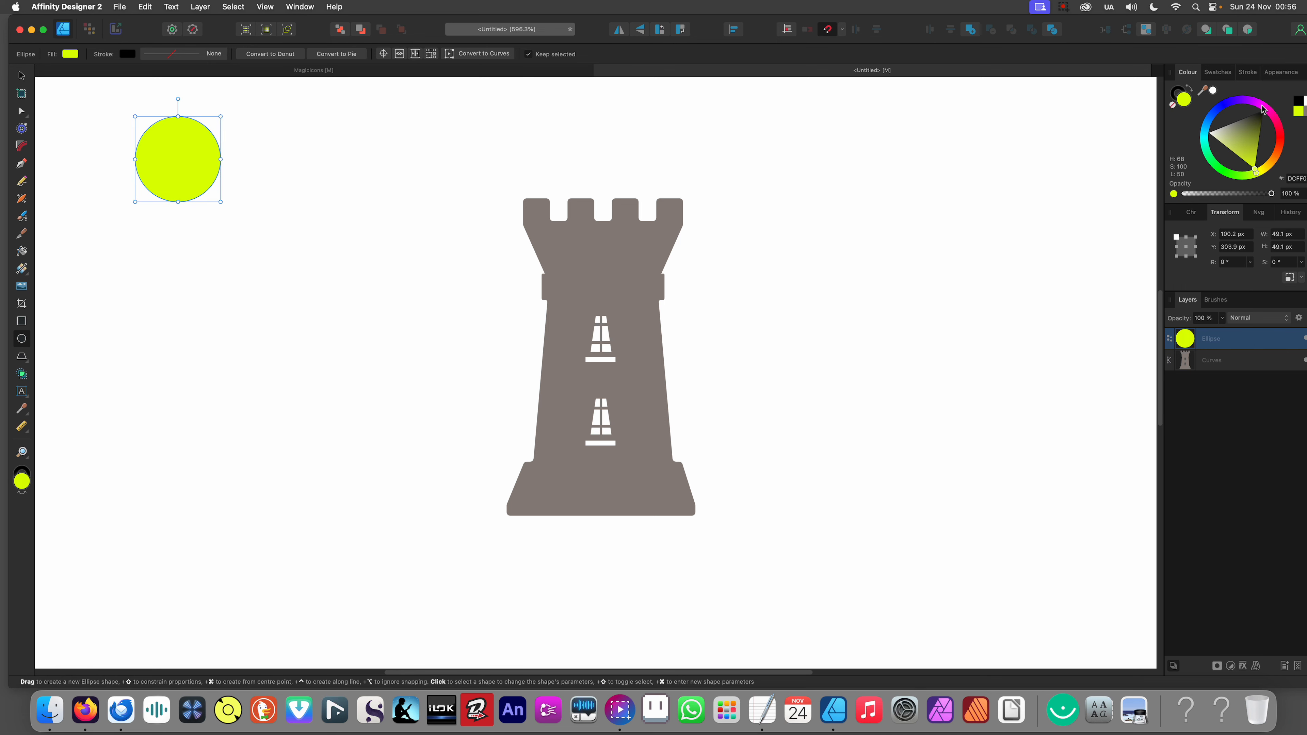
pyautogui.click(1258, 144)
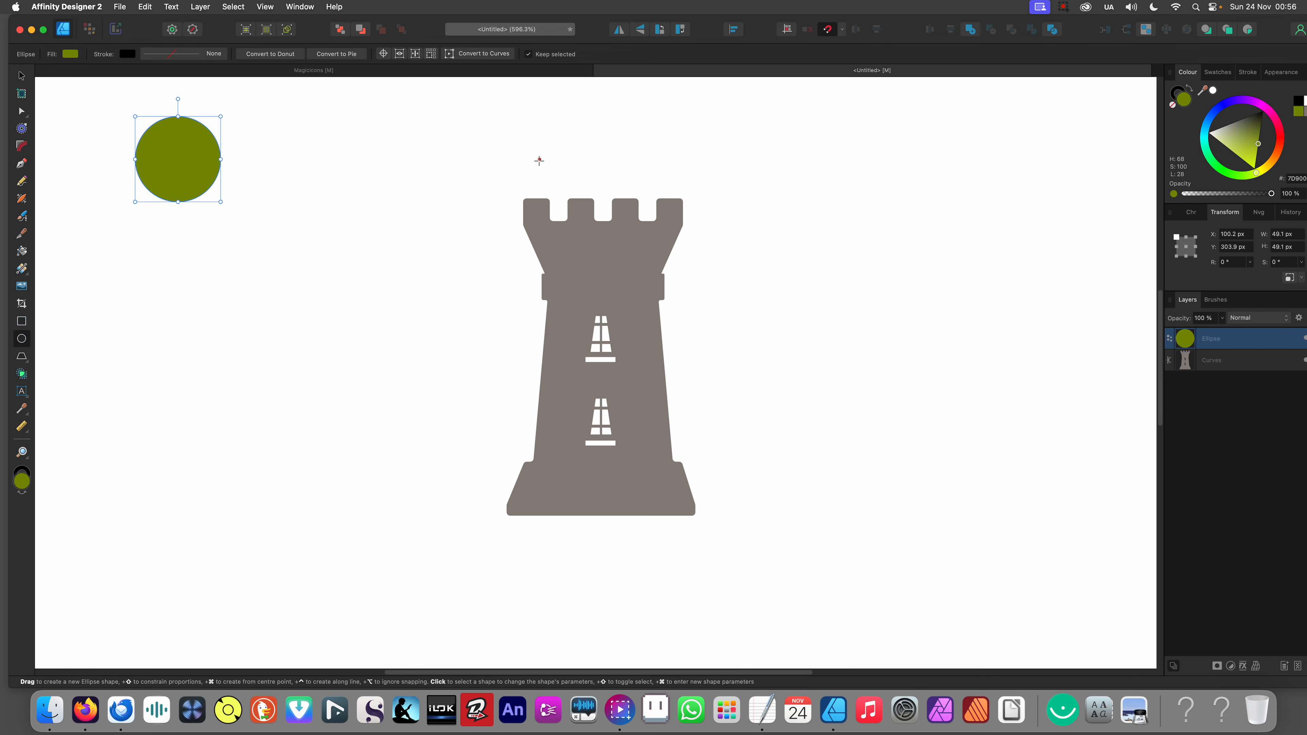
pyautogui.press('v')
pyautogui.click(302, 181)
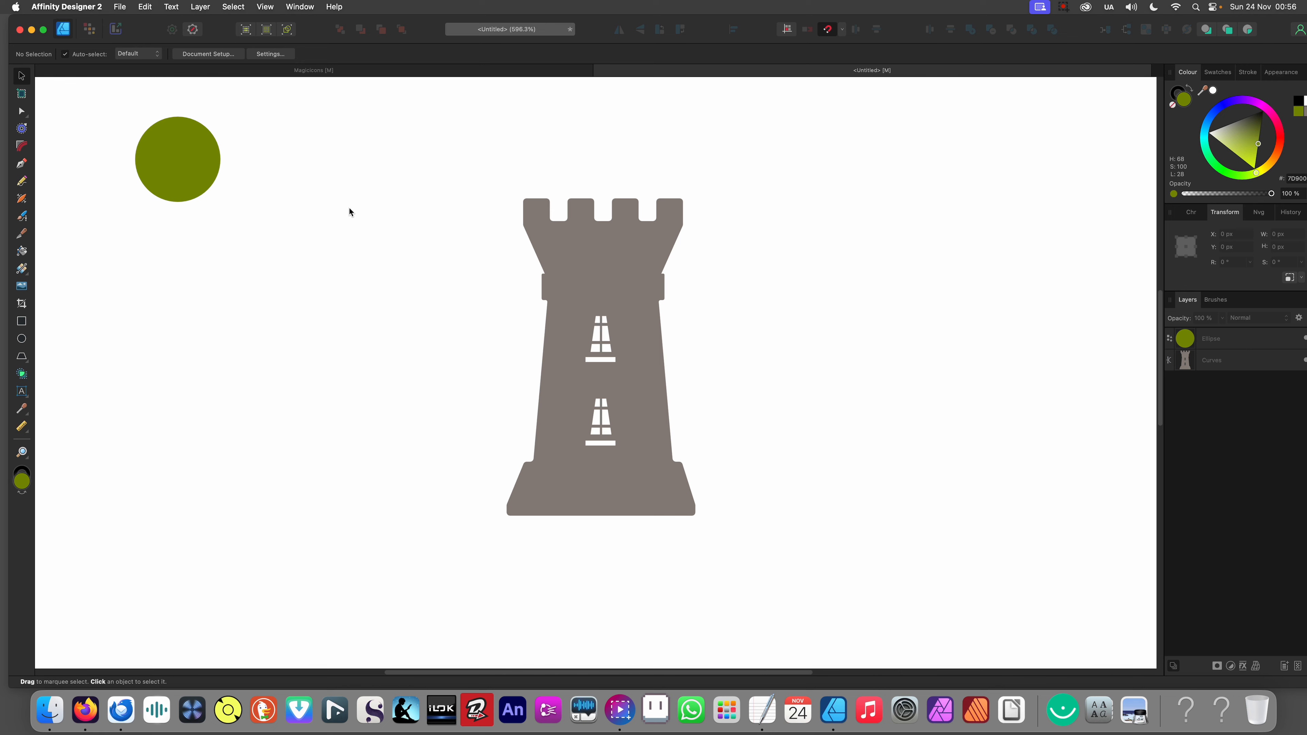
# Step: Slice the tower with the Knife tool along a freehand curve from the third battlement down and out leftward just above the base's lower edge
pyautogui.scroll(3, 723, 259)
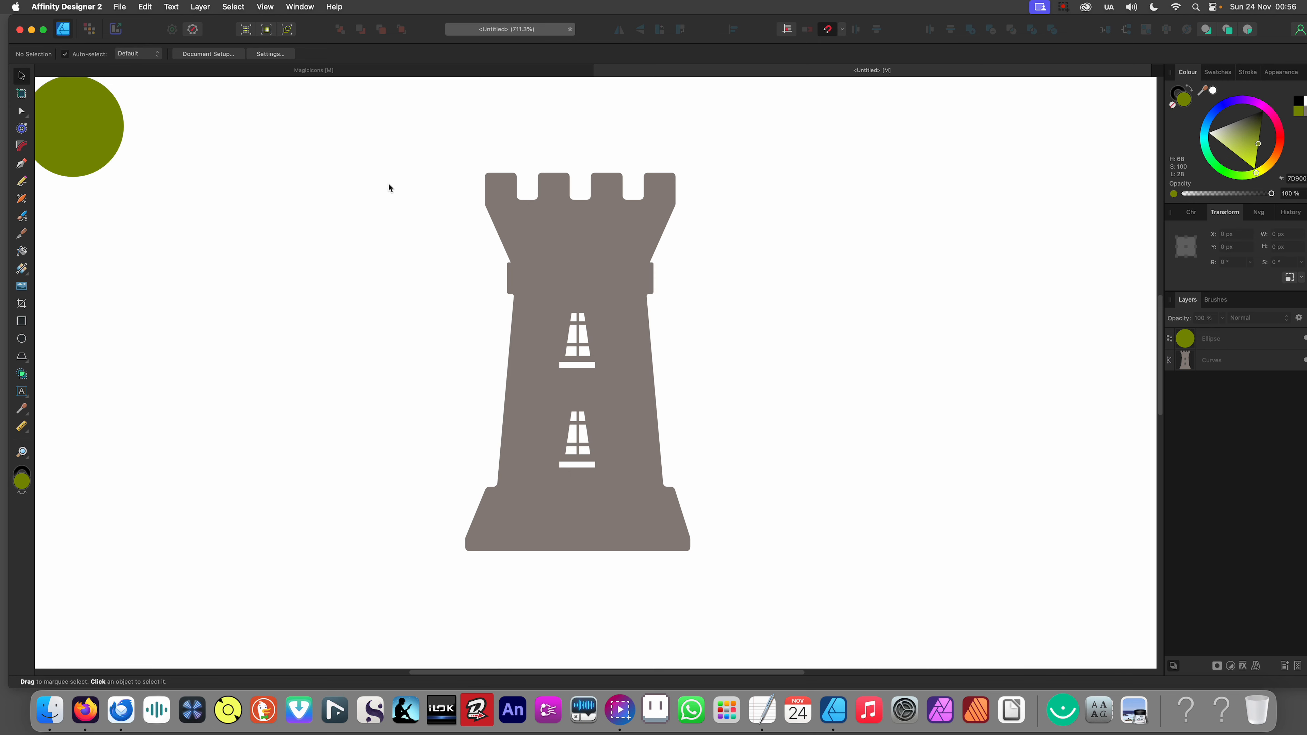
pyautogui.scroll(1, 633, 230)
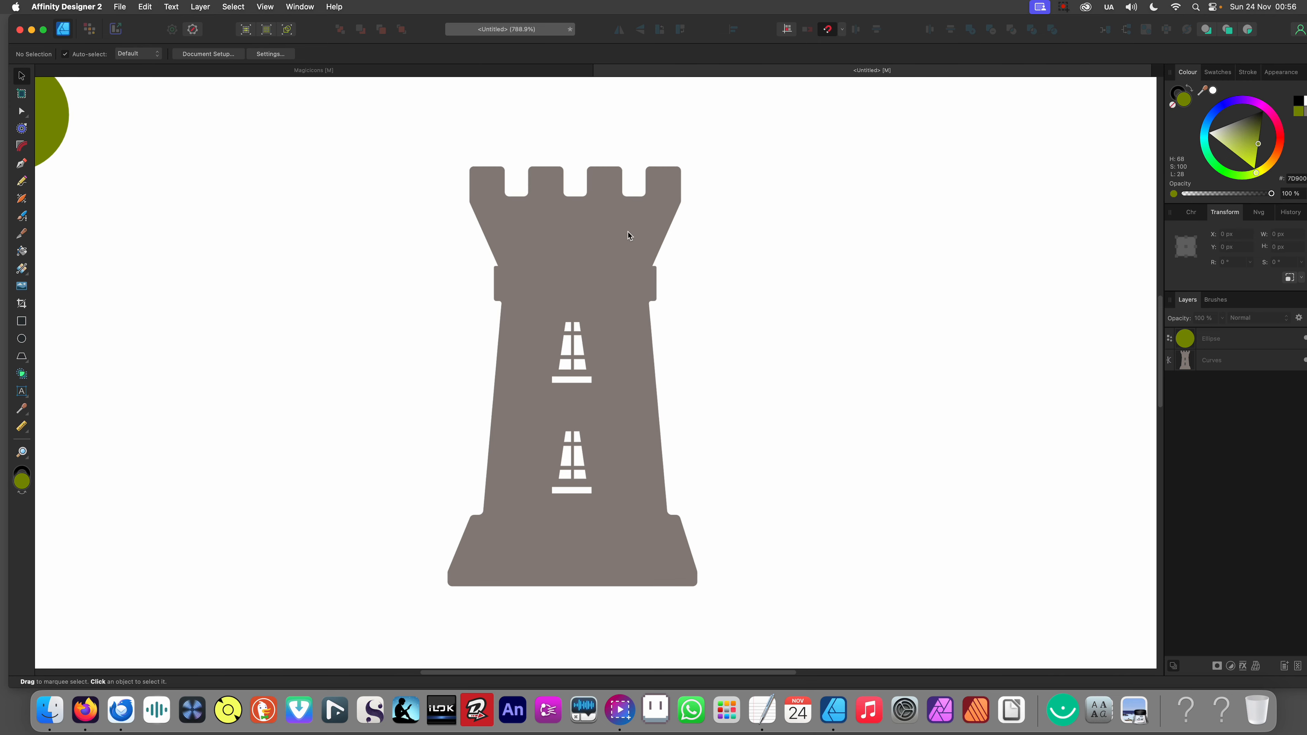
pyautogui.scroll(-1, 635, 222)
pyautogui.click(661, 202)
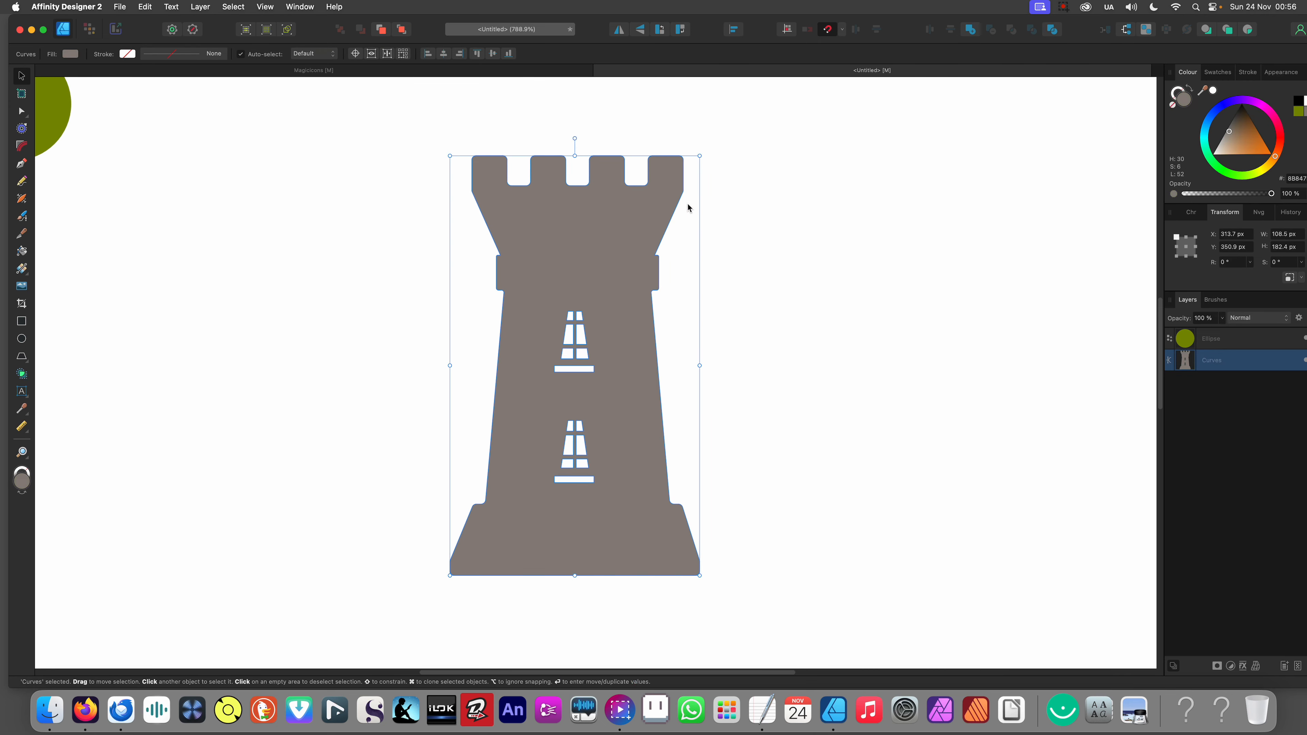
pyautogui.click(698, 220)
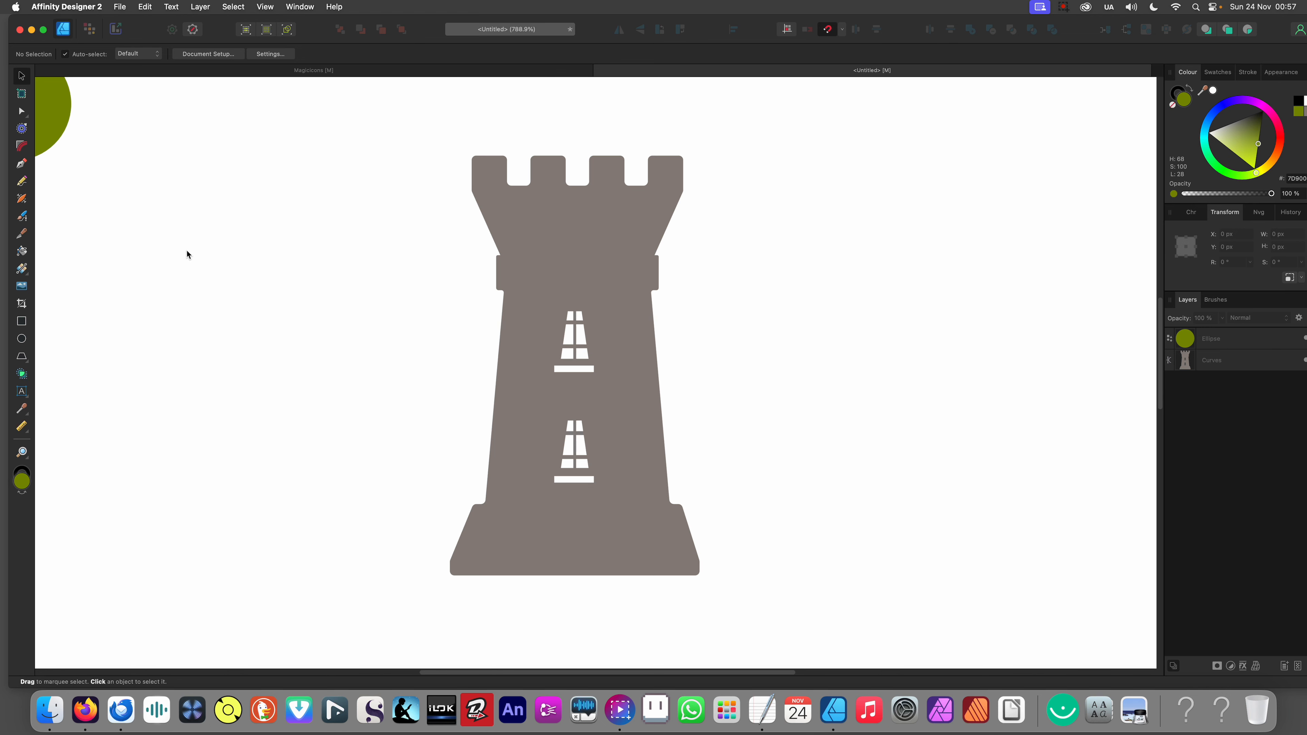
pyautogui.press('m')
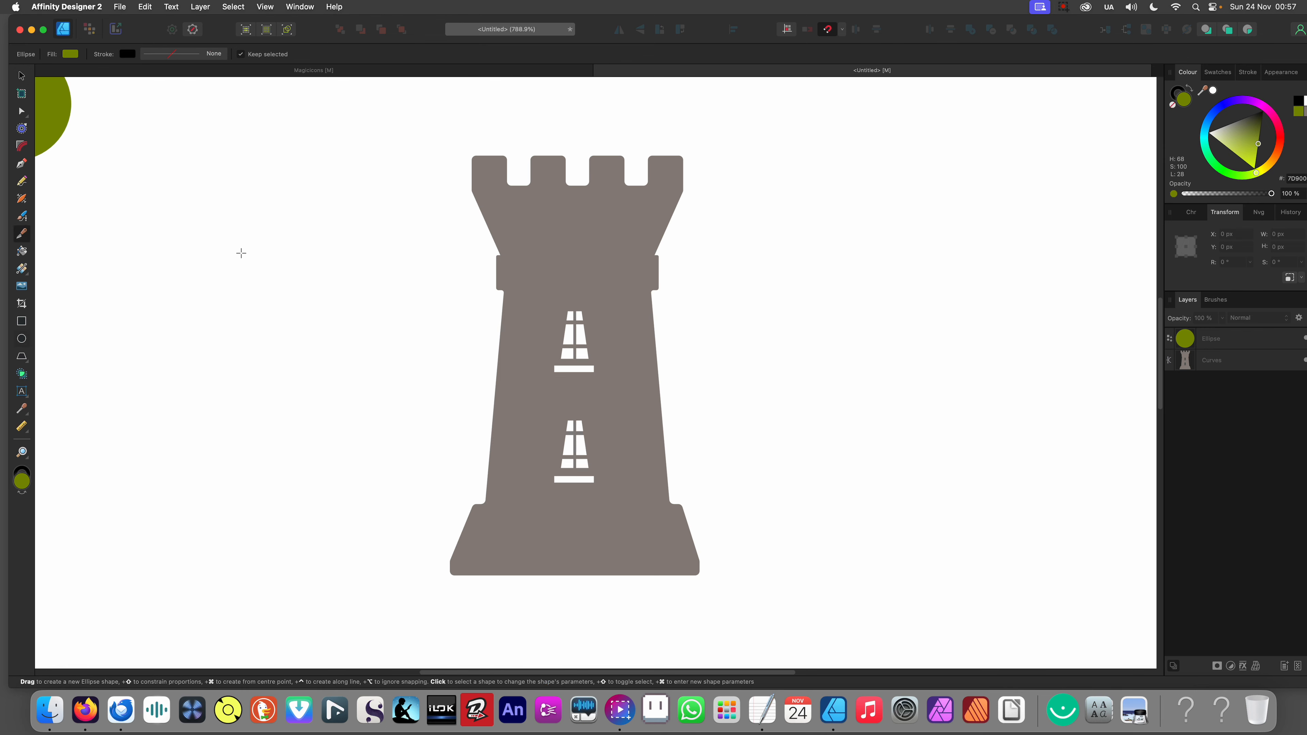
pyautogui.press('n')
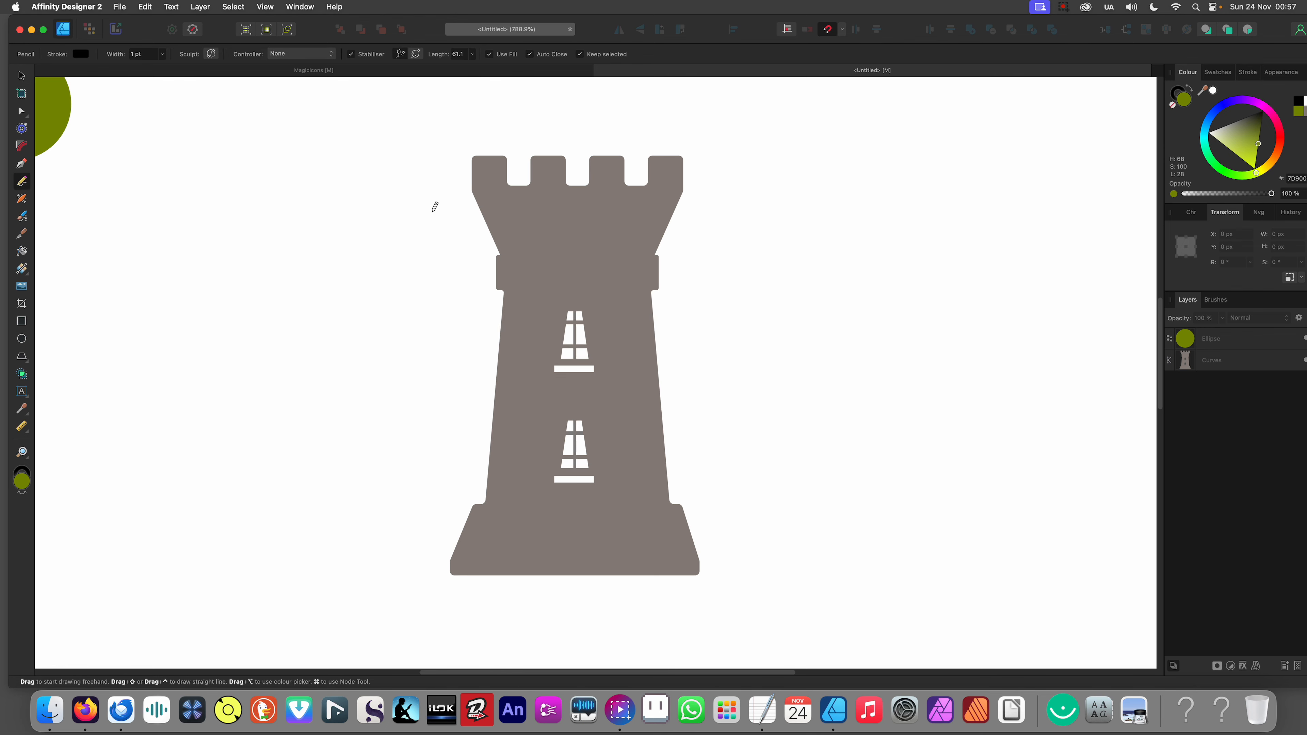
pyautogui.press('y')
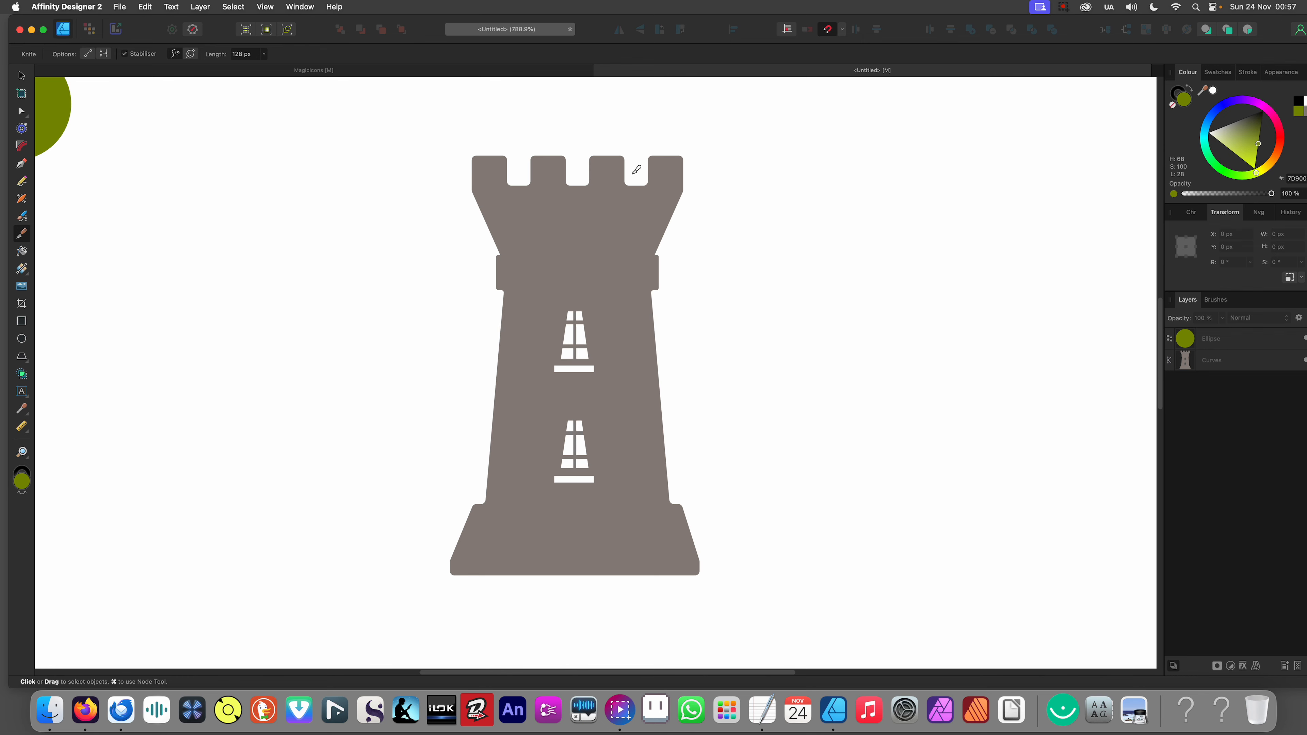
pyautogui.click(632, 193)
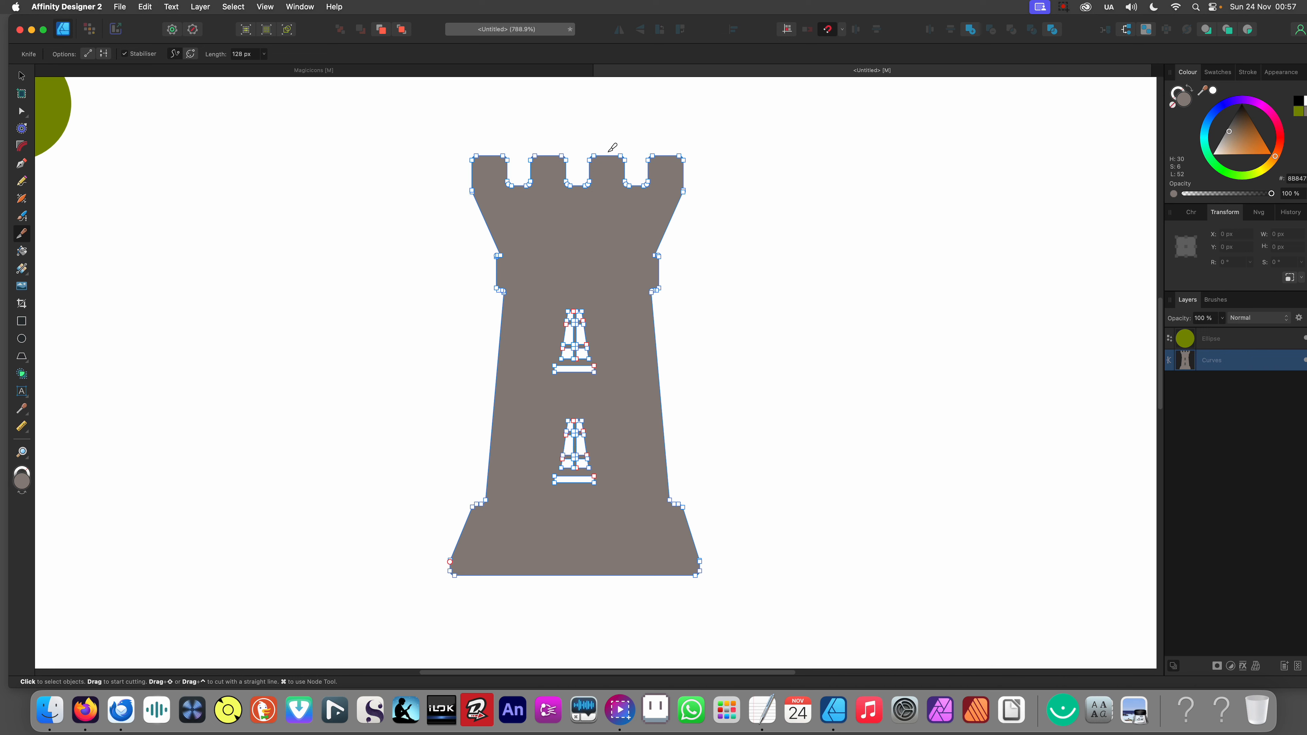
pyautogui.moveTo(614, 148); pyautogui.dragTo(614, 172)
pyautogui.moveTo(614, 266)
pyautogui.mouseDown()
pyautogui.moveTo(572, 315)
pyautogui.moveTo(612, 313)
pyautogui.moveTo(620, 326)
pyautogui.moveTo(587, 354)
pyautogui.moveTo(607, 398)
pyautogui.mouseUp()
pyautogui.moveTo(664, 561)
pyautogui.mouseDown()
pyautogui.moveTo(678, 561)
pyautogui.moveTo(648, 631)
pyautogui.moveTo(531, 568)
pyautogui.moveTo(298, 570)
pyautogui.mouseUp()
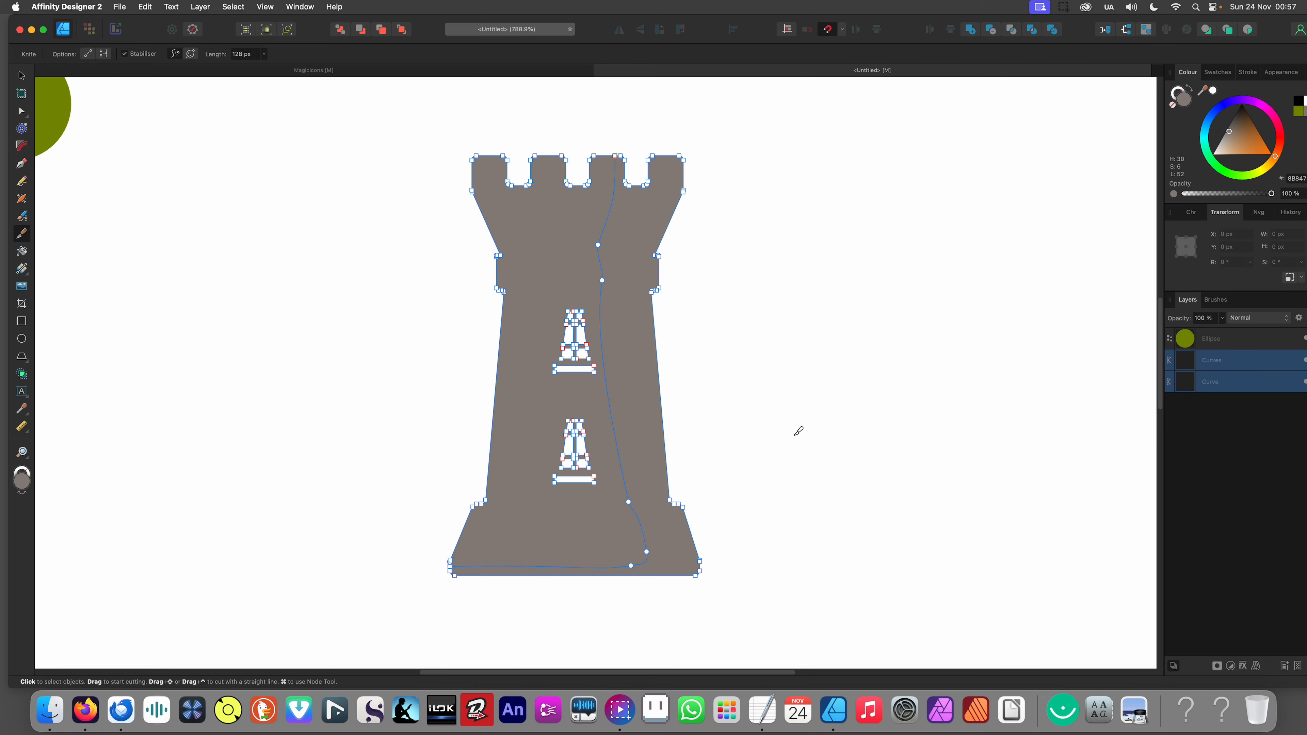
# Step: Pull the sliced right-hand strip away from the tower and undo the move
pyautogui.press('v')
pyautogui.moveTo(624, 373); pyautogui.dragTo(790, 351)
pyautogui.click(609, 357)
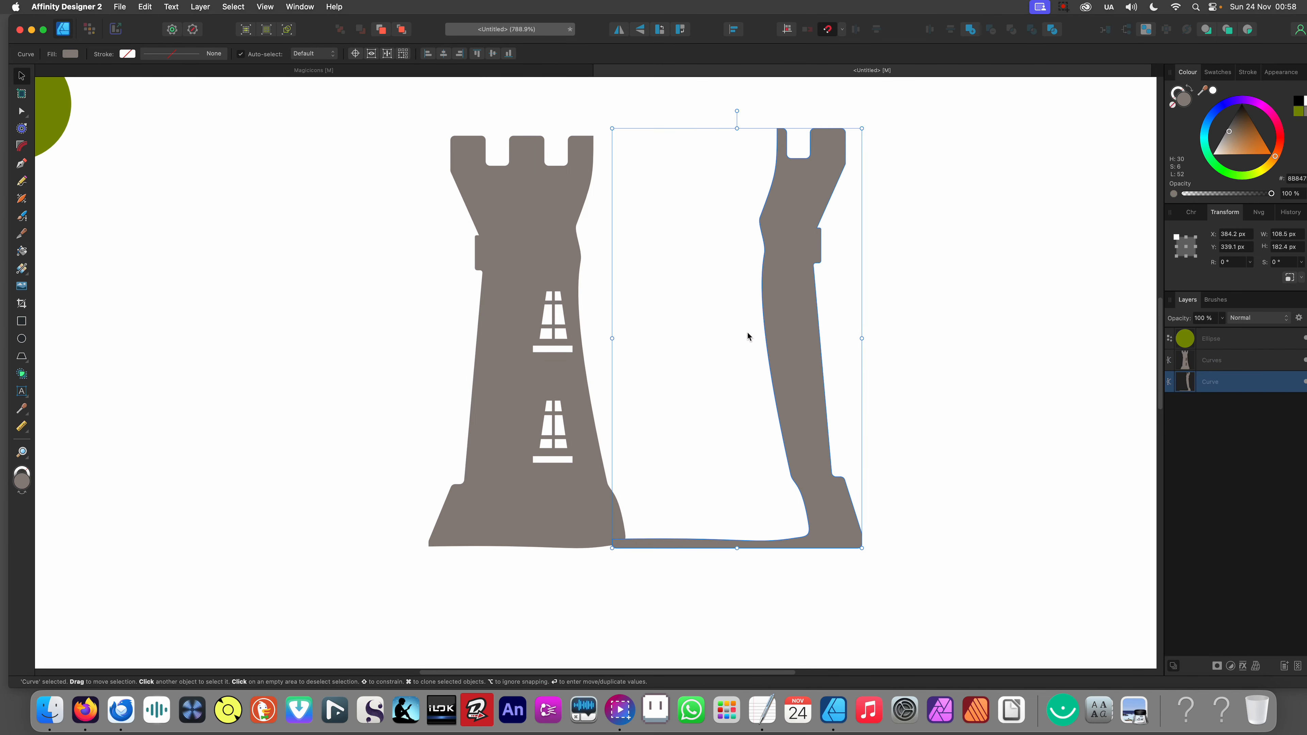
pyautogui.press('super+z')
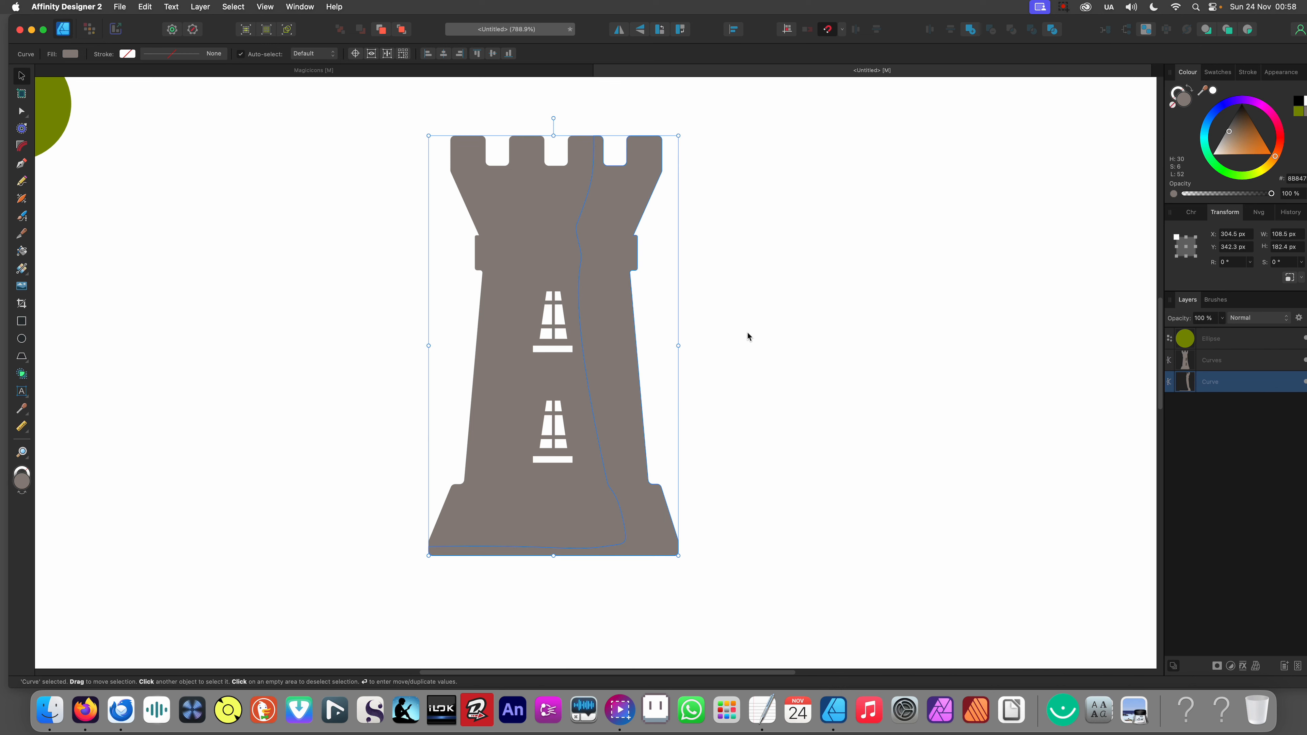
# Step: Remove the sliced right-hand strip from the tower and undo the removal
pyautogui.click(798, 342)
pyautogui.click(632, 334)
pyautogui.press('Delete')
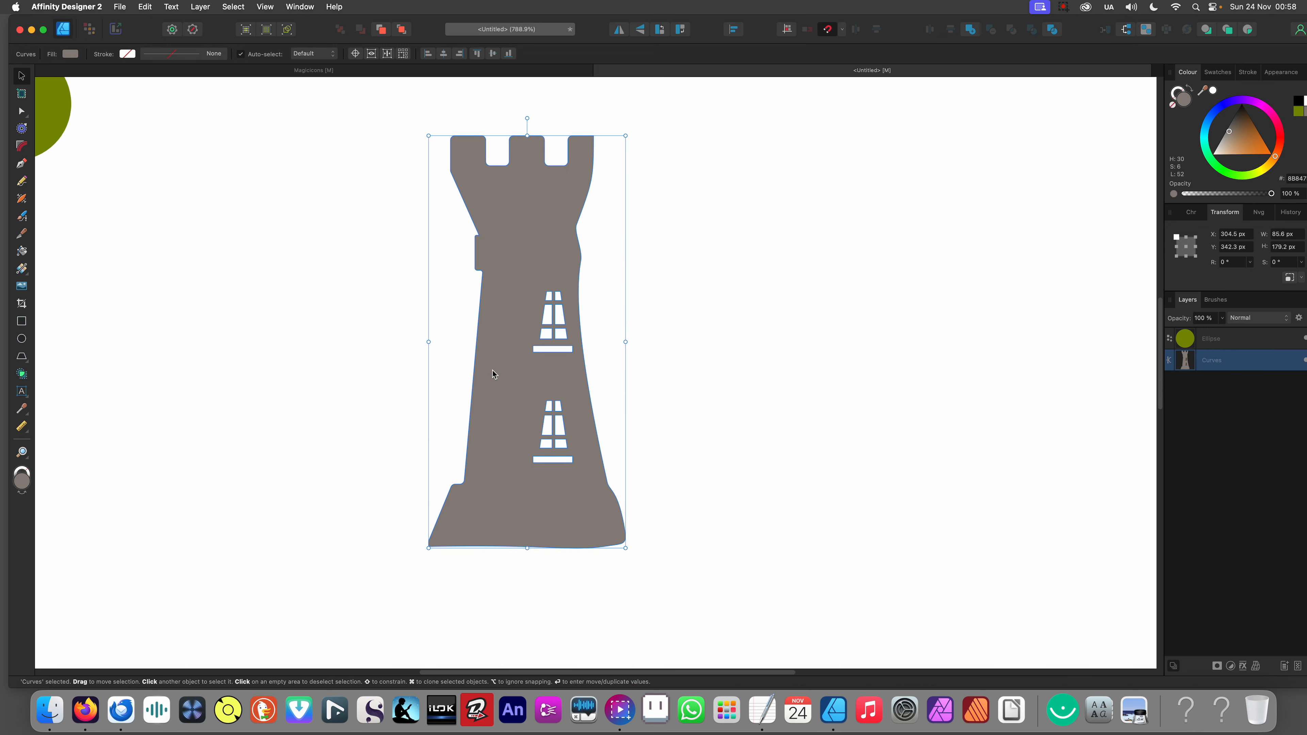
pyautogui.press('super+z')
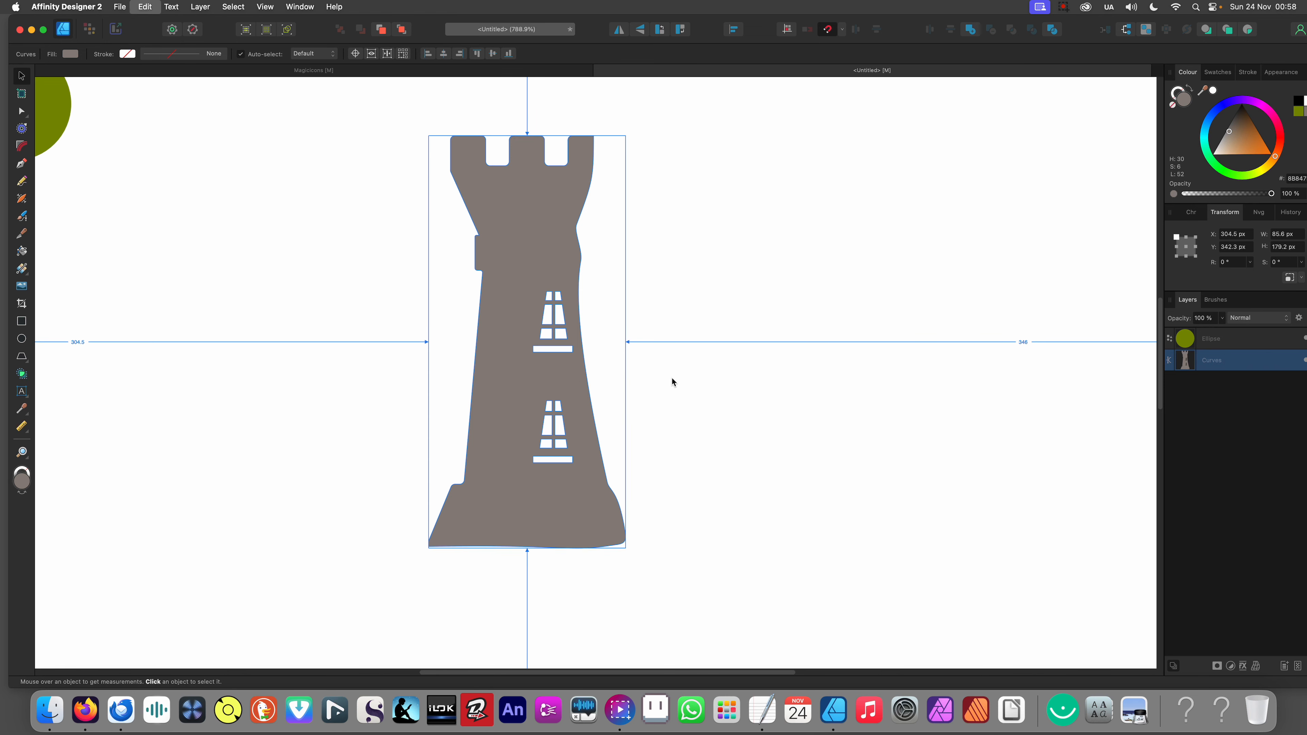
# Step: Copy the sliced right-hand strip and undo the knife cut to restore the whole tower
pyautogui.click(672, 377)
pyautogui.click(629, 351)
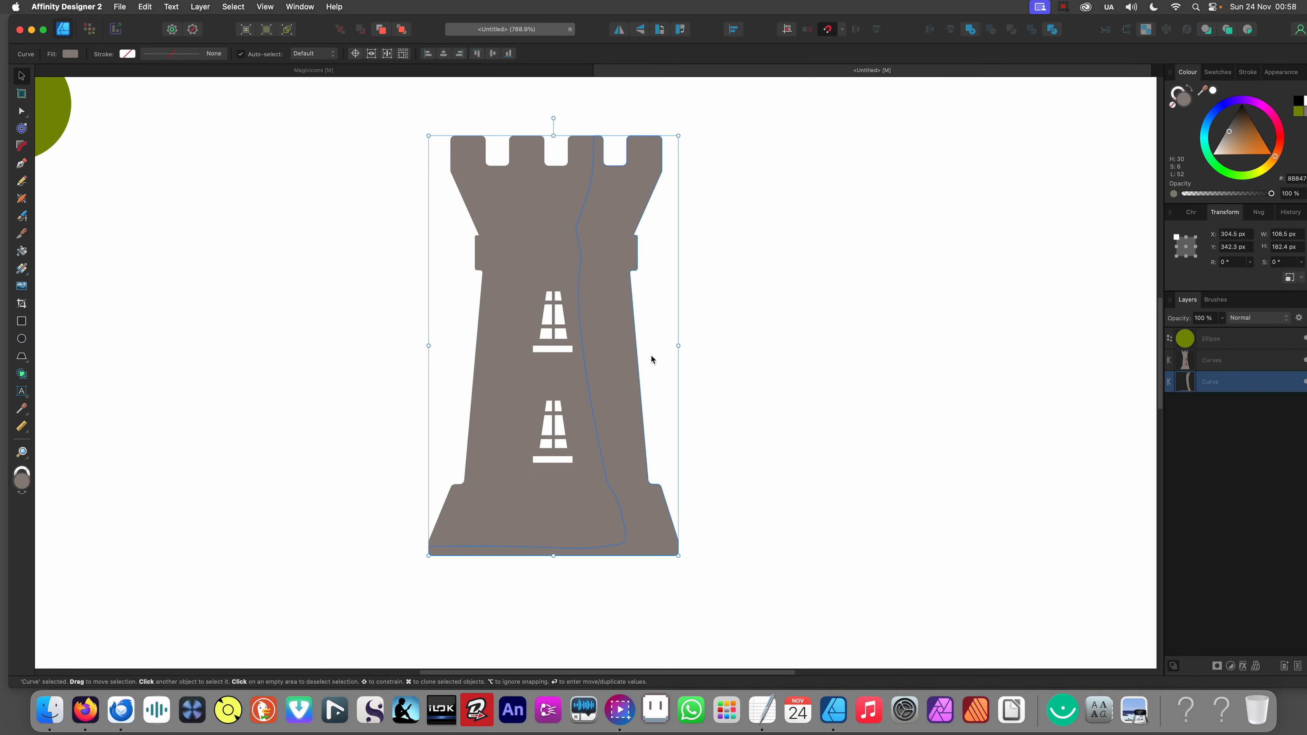
pyautogui.keyDown('shift'); pyautogui.click(568, 314); pyautogui.keyUp('shift')
pyautogui.press('super+z')
pyautogui.press('super+z')
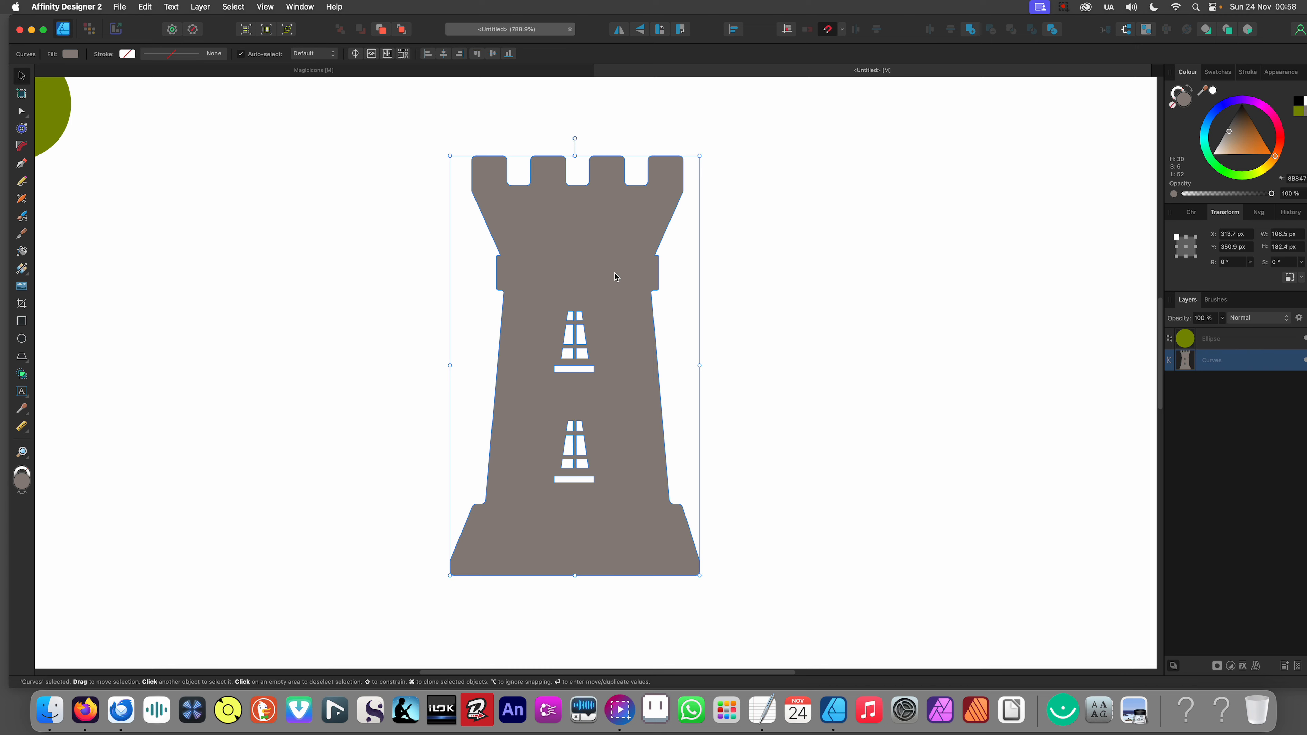
# Step: Paste the copied strip over the intact tower and darken its fill to H 30, S 5, L 49
pyautogui.press('super+v')
pyautogui.moveTo(627, 298); pyautogui.dragTo(647, 320)
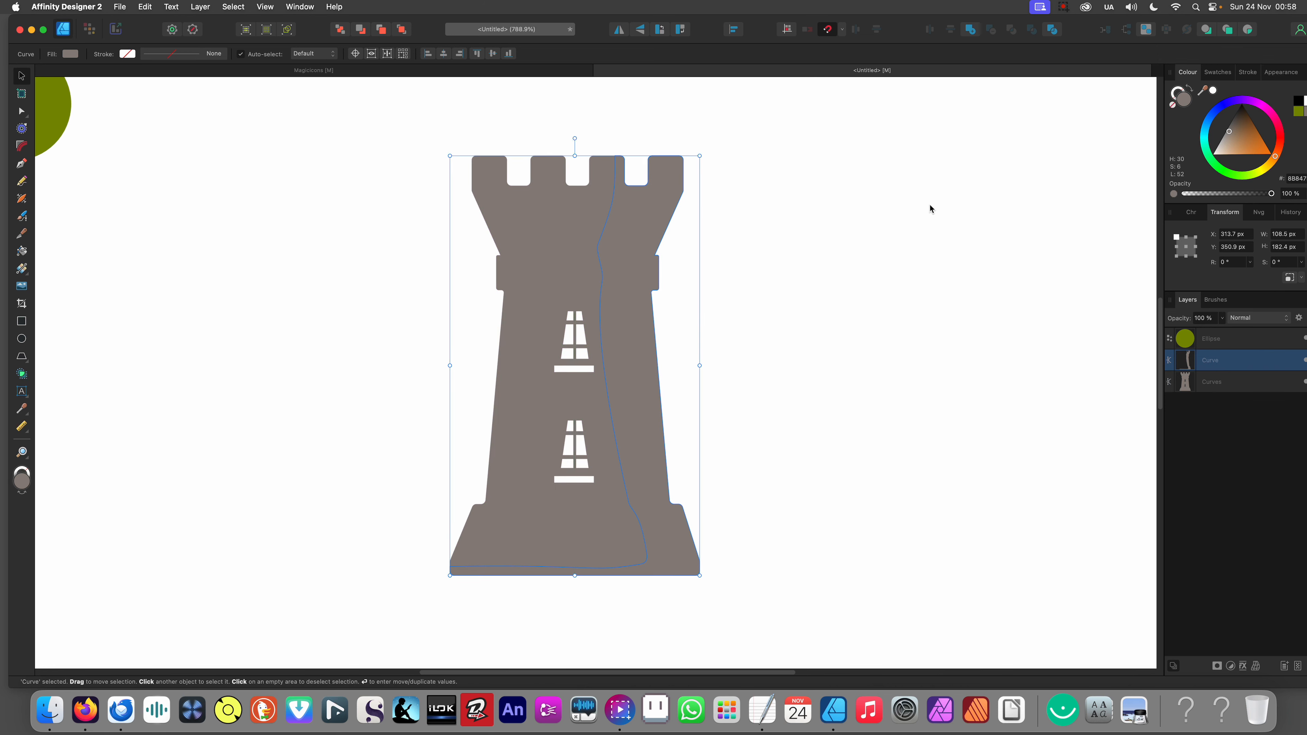
pyautogui.moveTo(1231, 133); pyautogui.dragTo(1229, 129)
pyautogui.scroll(-3, 949, 163)
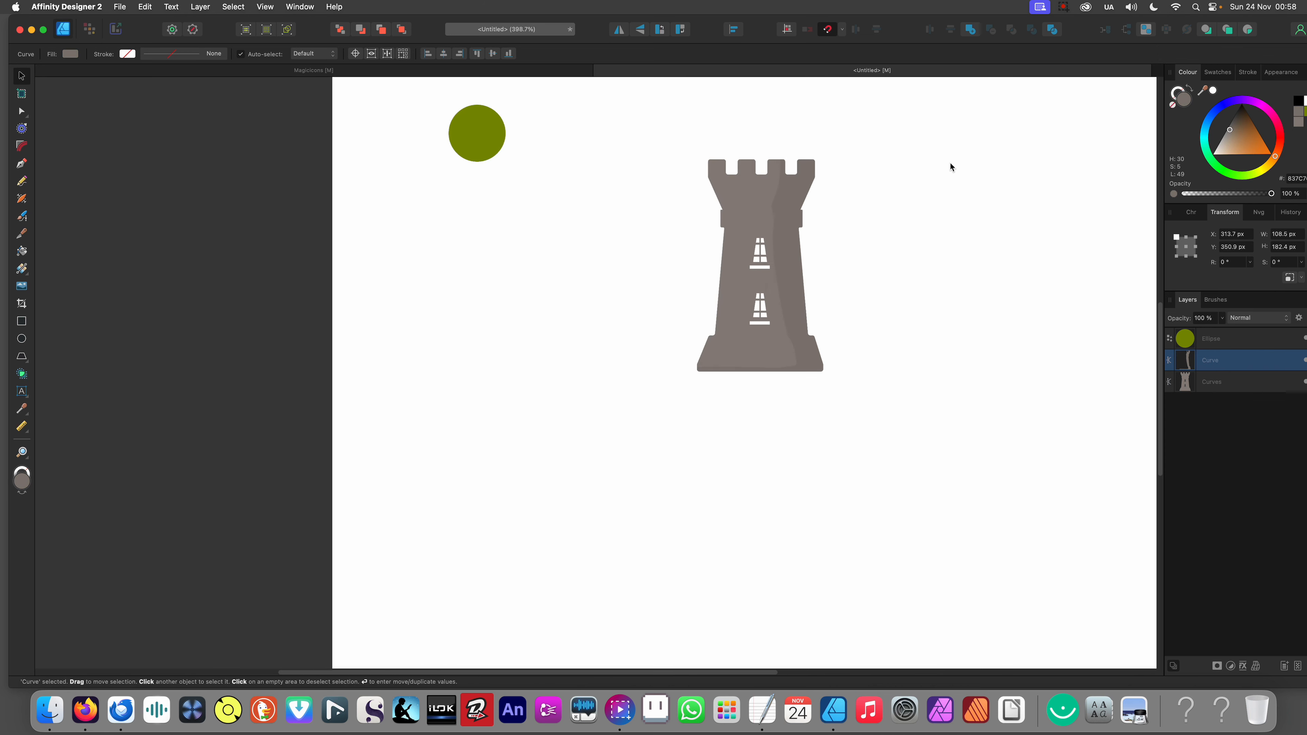
pyautogui.hscroll(2, 795, 262)
pyautogui.scroll(1, 795, 261)
pyautogui.click(792, 286)
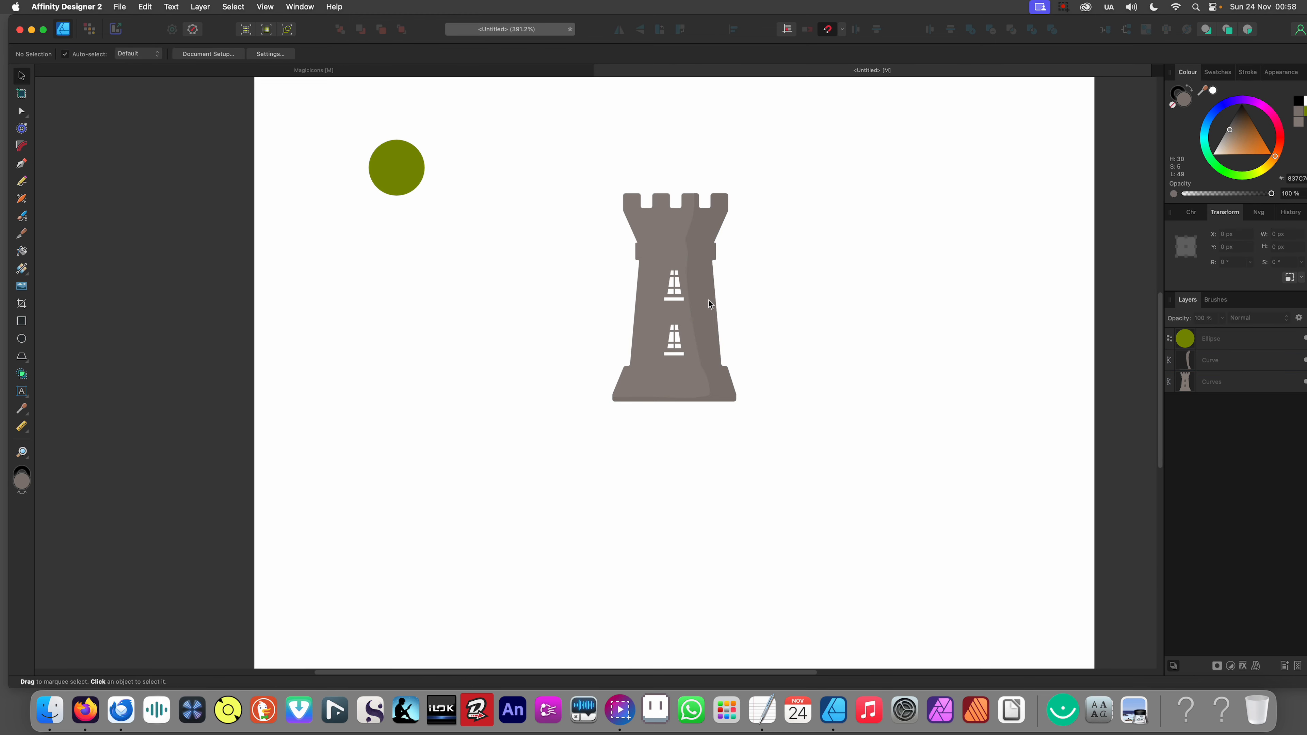
# Step: Move the shadow strip off the tower and undo the move
pyautogui.moveTo(708, 300); pyautogui.dragTo(802, 299)
pyautogui.press('super+z')
pyautogui.click(764, 289)
pyautogui.hscroll(2, 762, 288)
pyautogui.scroll(3, 619, 196)
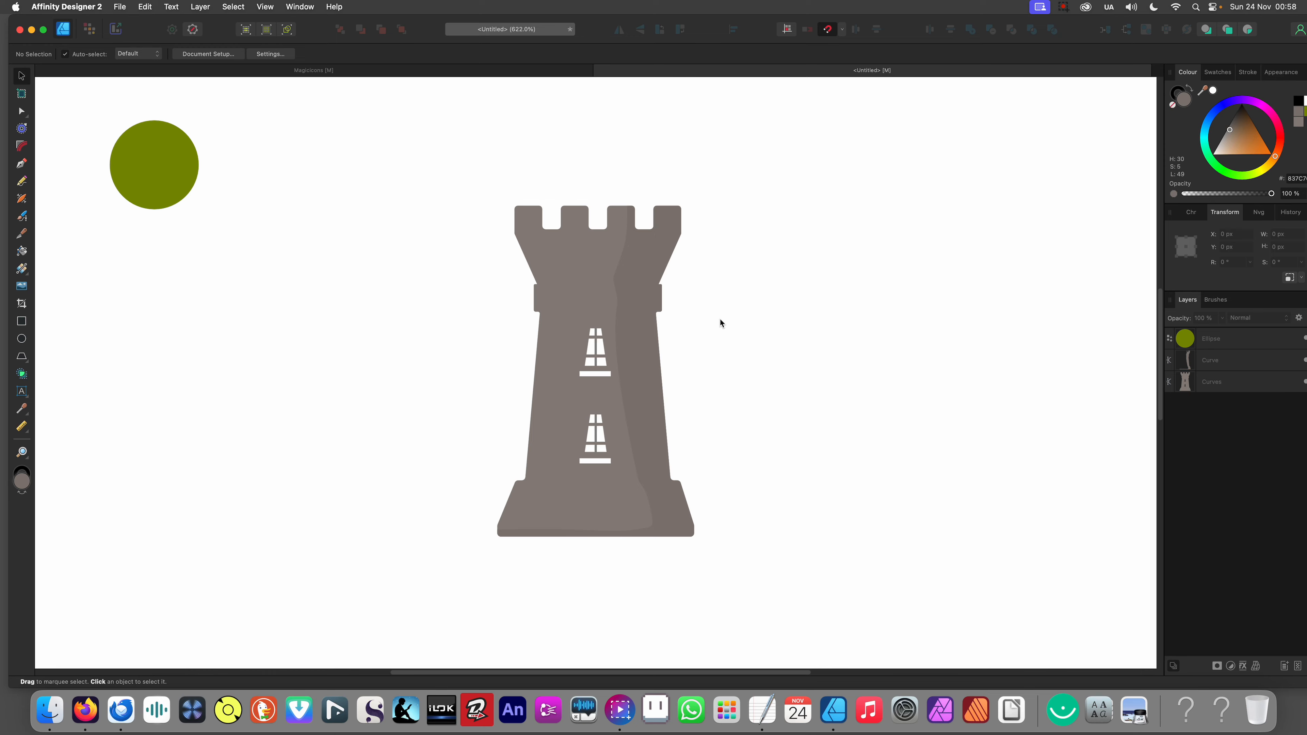
# Step: Move the shadow strip clear of the tower and snap it back into alignment over the tower
pyautogui.hscroll(2, 690, 205)
pyautogui.moveTo(581, 367); pyautogui.dragTo(902, 295)
pyautogui.click(669, 407)
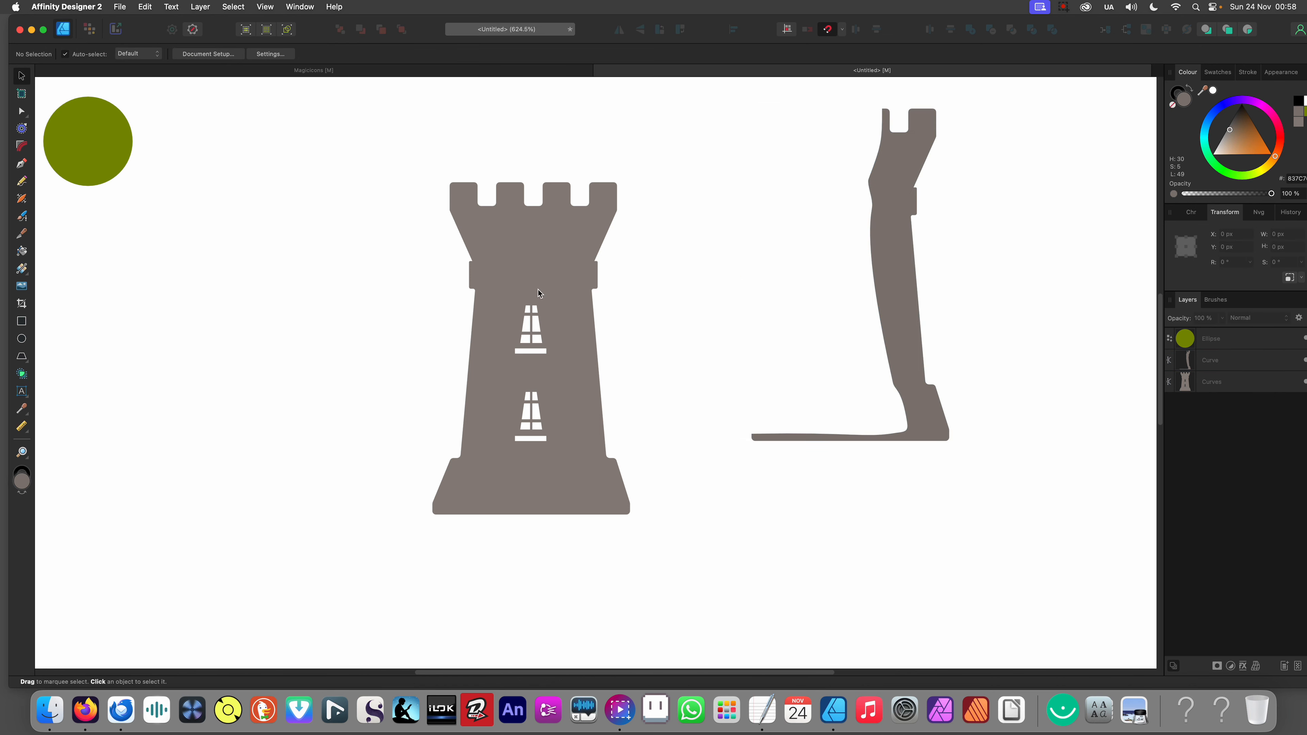
pyautogui.click(21, 320)
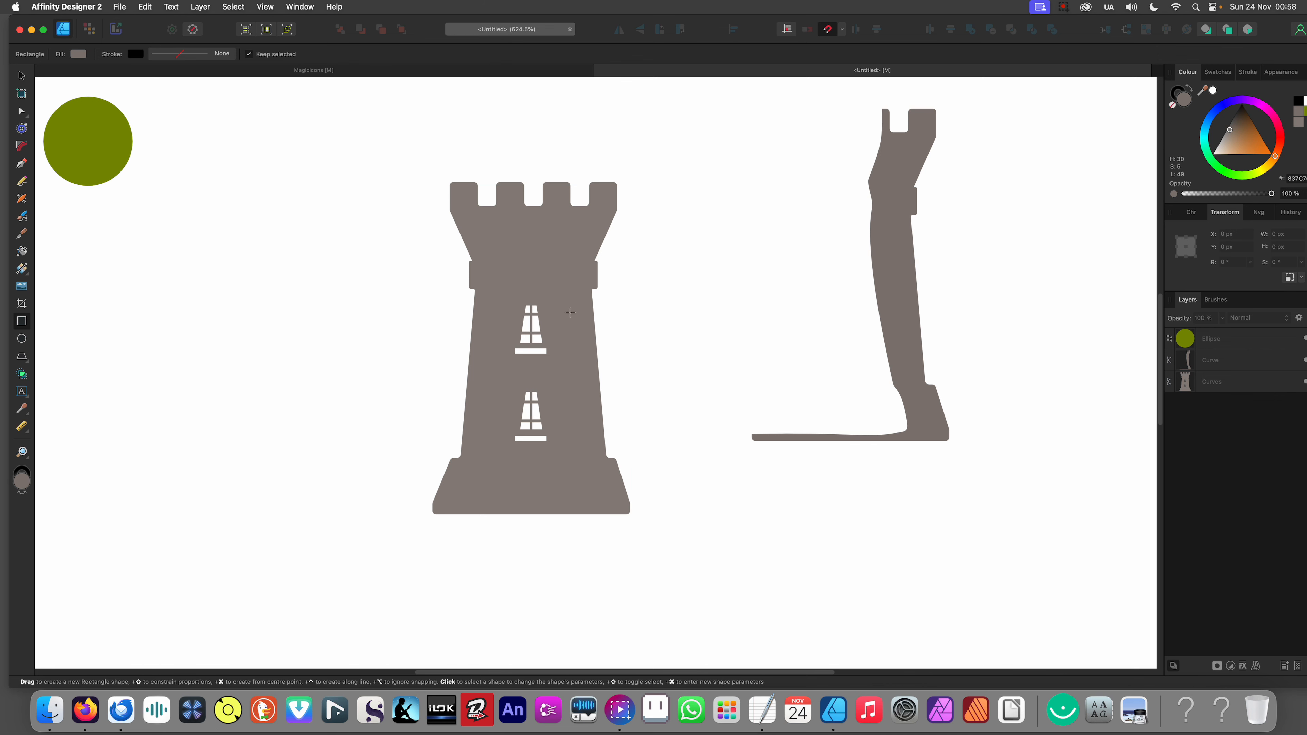
pyautogui.press('v')
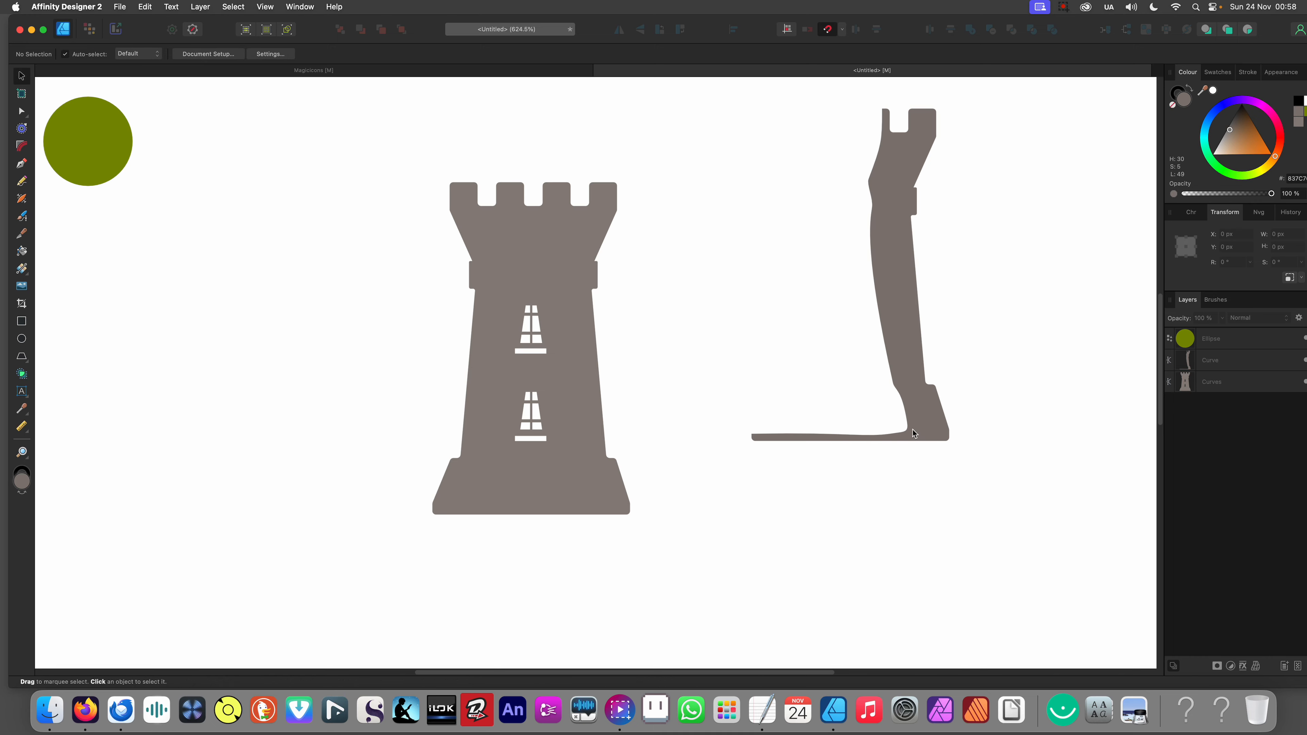
pyautogui.moveTo(919, 429); pyautogui.dragTo(601, 502)
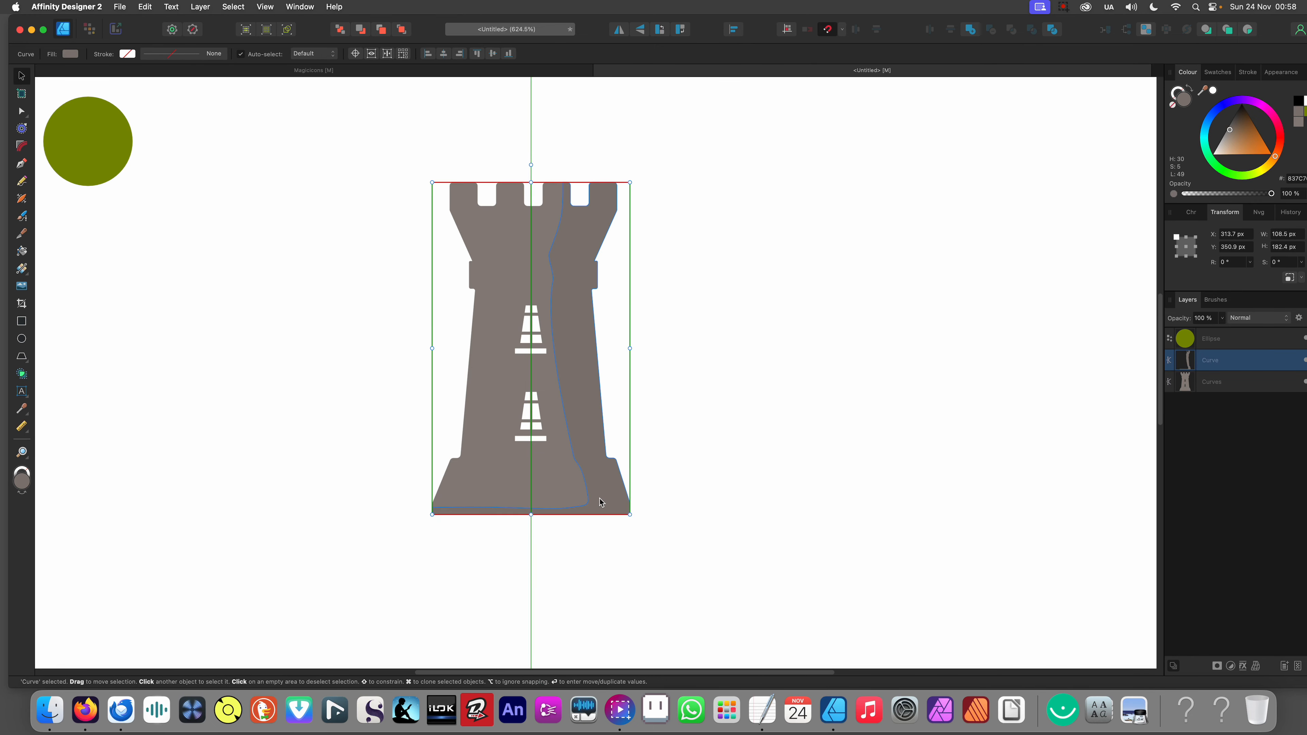
pyautogui.scroll(5, 679, 388)
pyautogui.click(731, 373)
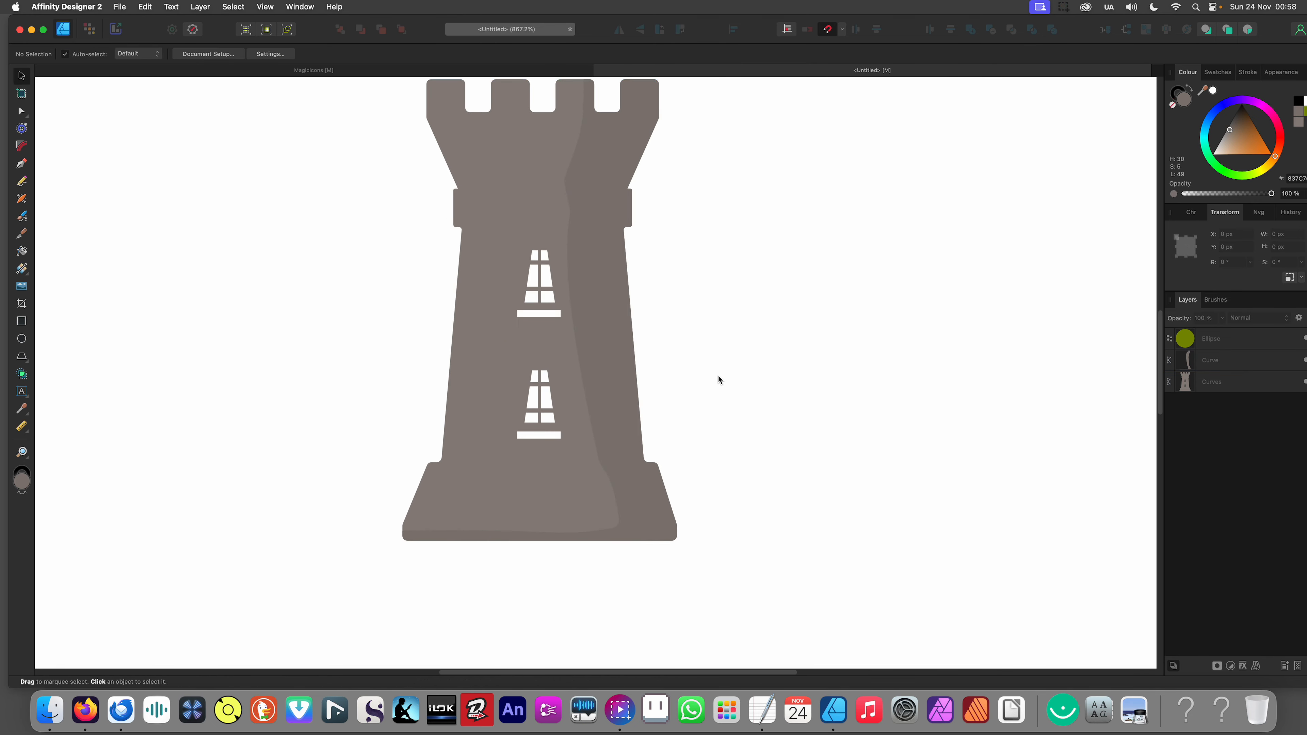
# Step: Darken the shadow strip's fill to H 30, S 6, L 42 and deselect it
pyautogui.click(608, 367)
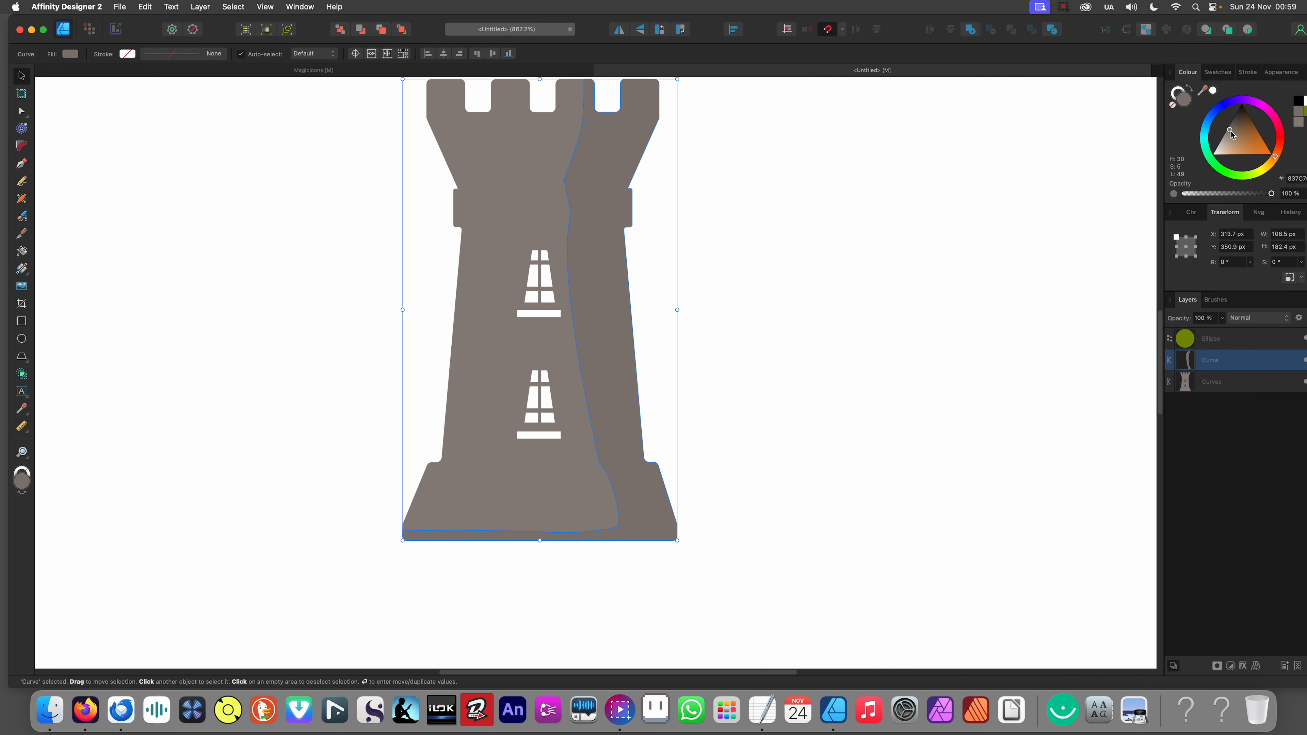
pyautogui.click(1229, 127)
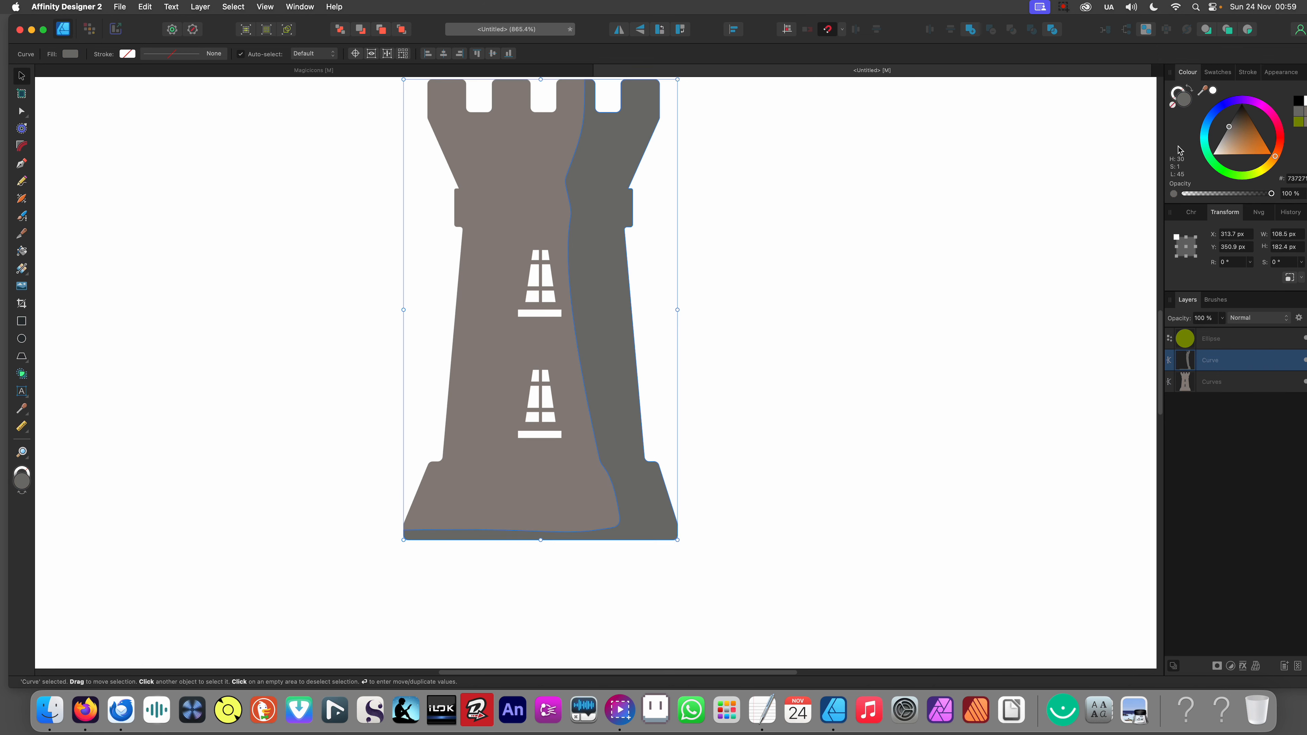
pyautogui.moveTo(1232, 131); pyautogui.dragTo(1231, 127)
pyautogui.scroll(-5, 993, 207)
pyautogui.moveTo(985, 209); pyautogui.dragTo(815, 279)
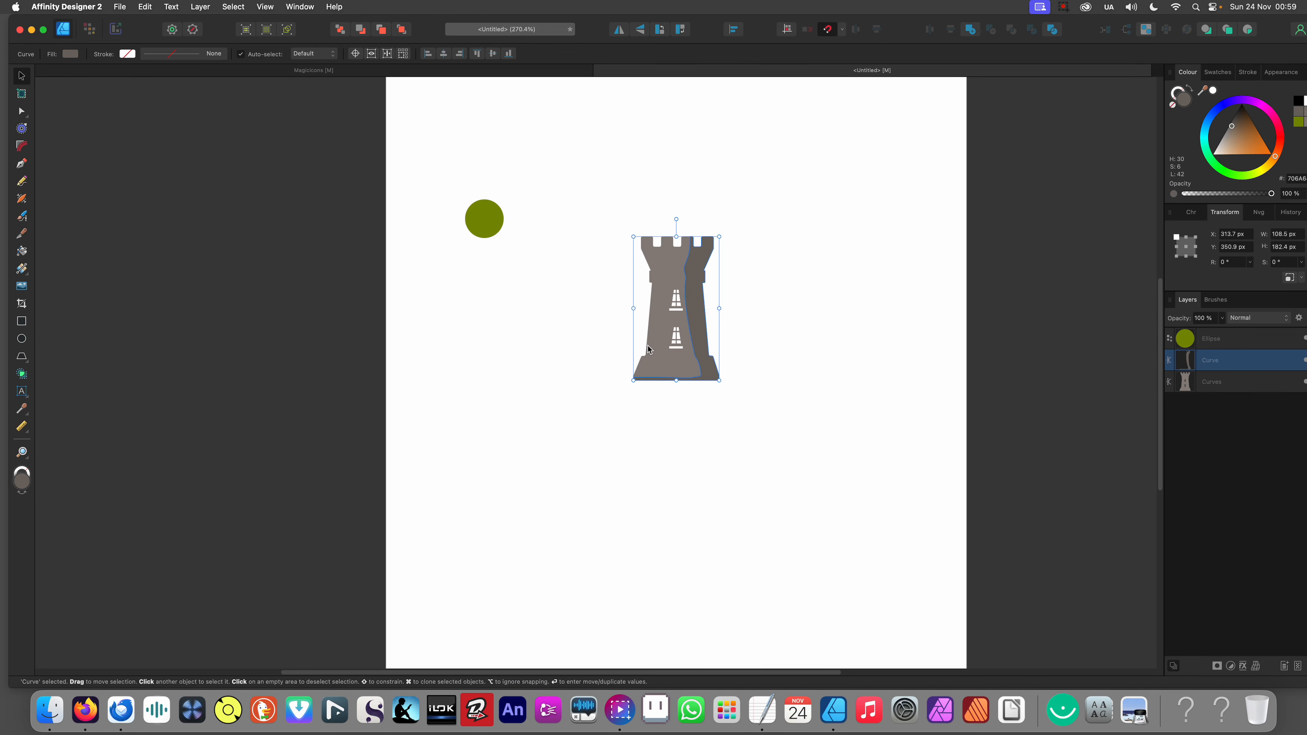
pyautogui.click(744, 310)
pyautogui.scroll(5, 646, 296)
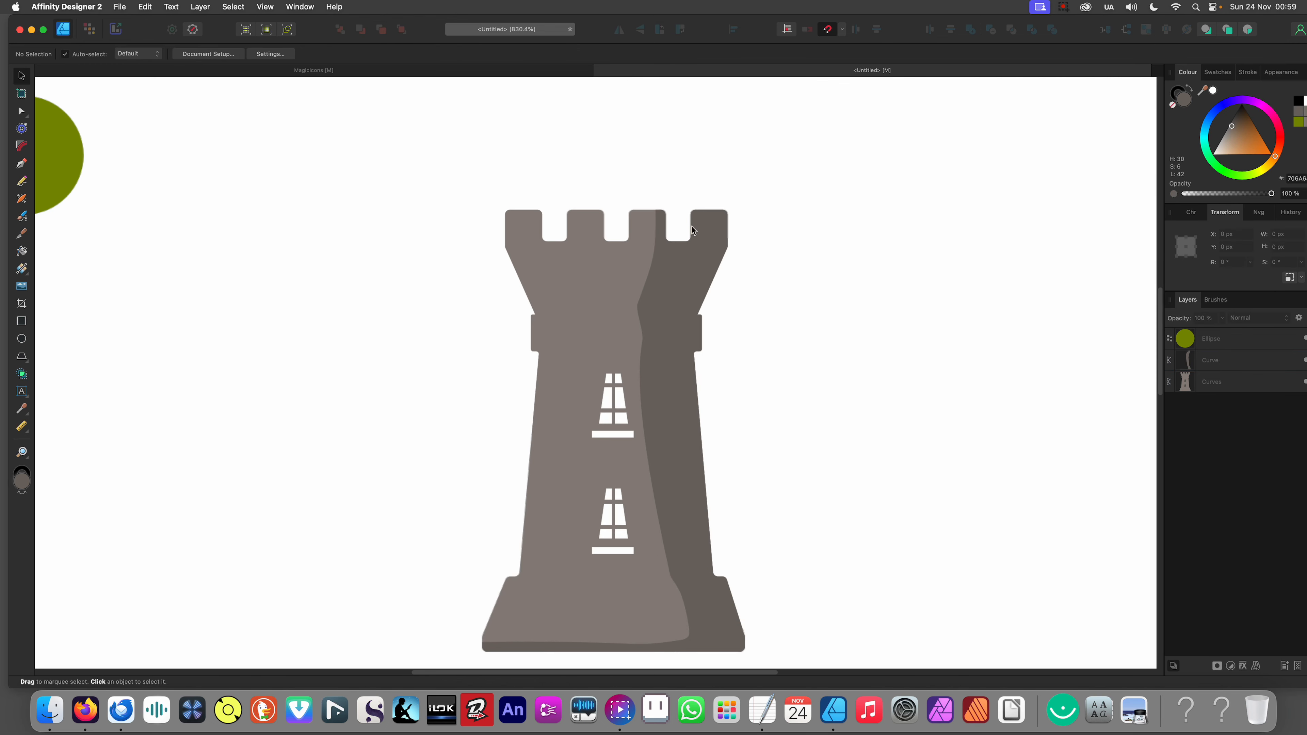
pyautogui.hscroll(-2, 635, 288)
pyautogui.scroll(-1, 635, 289)
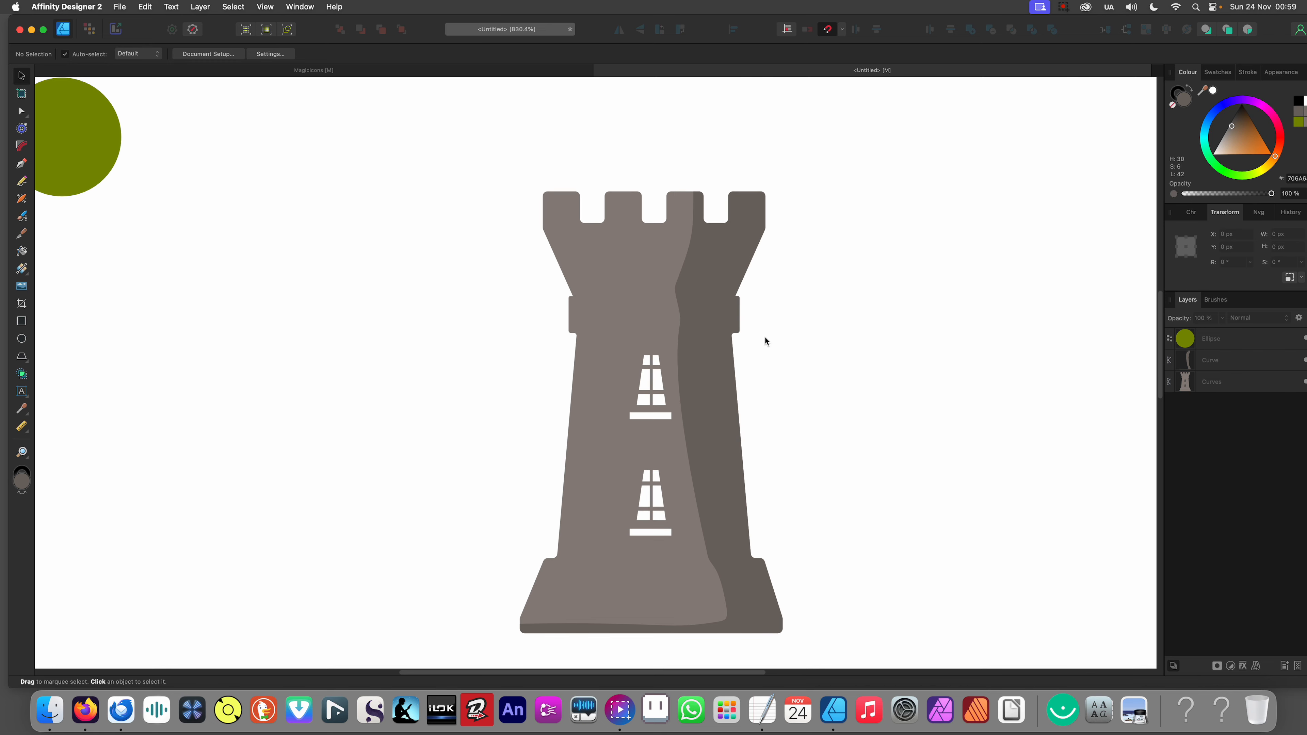
pyautogui.scroll(-2, 691, 387)
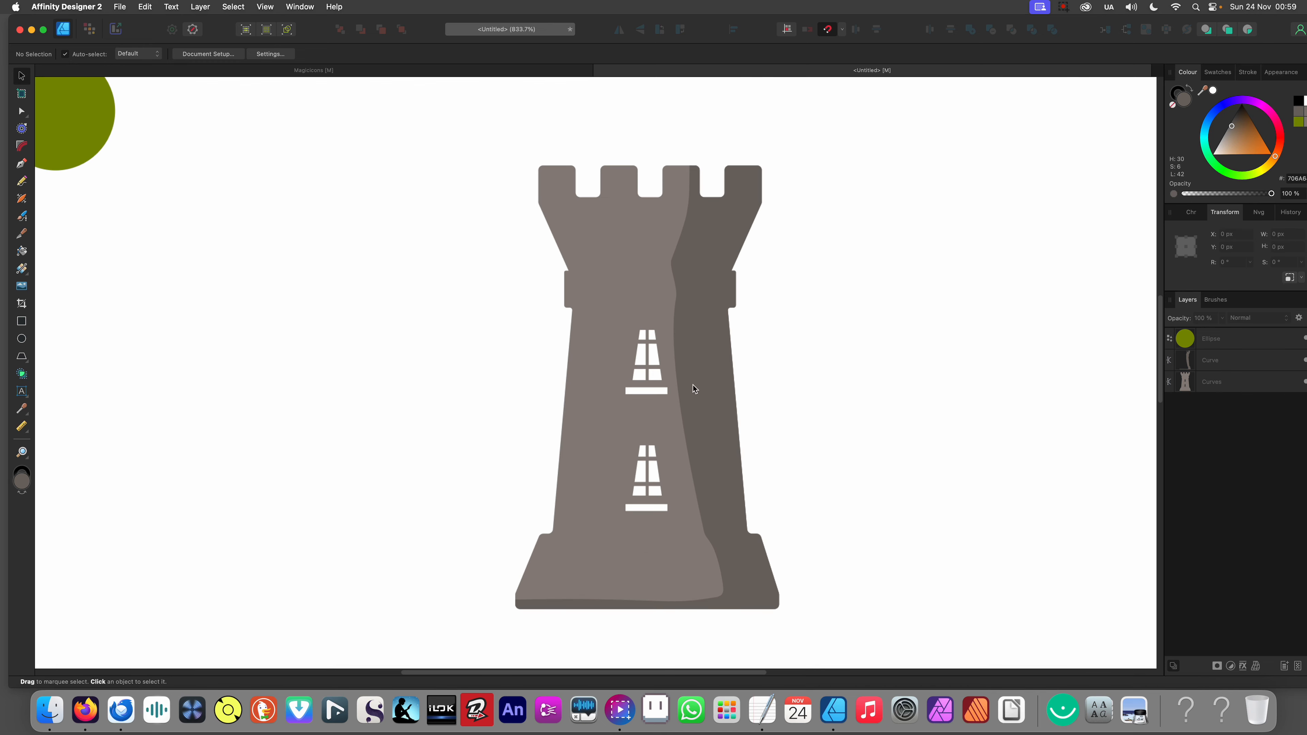
pyautogui.scroll(2, 684, 295)
pyautogui.hscroll(2, 704, 349)
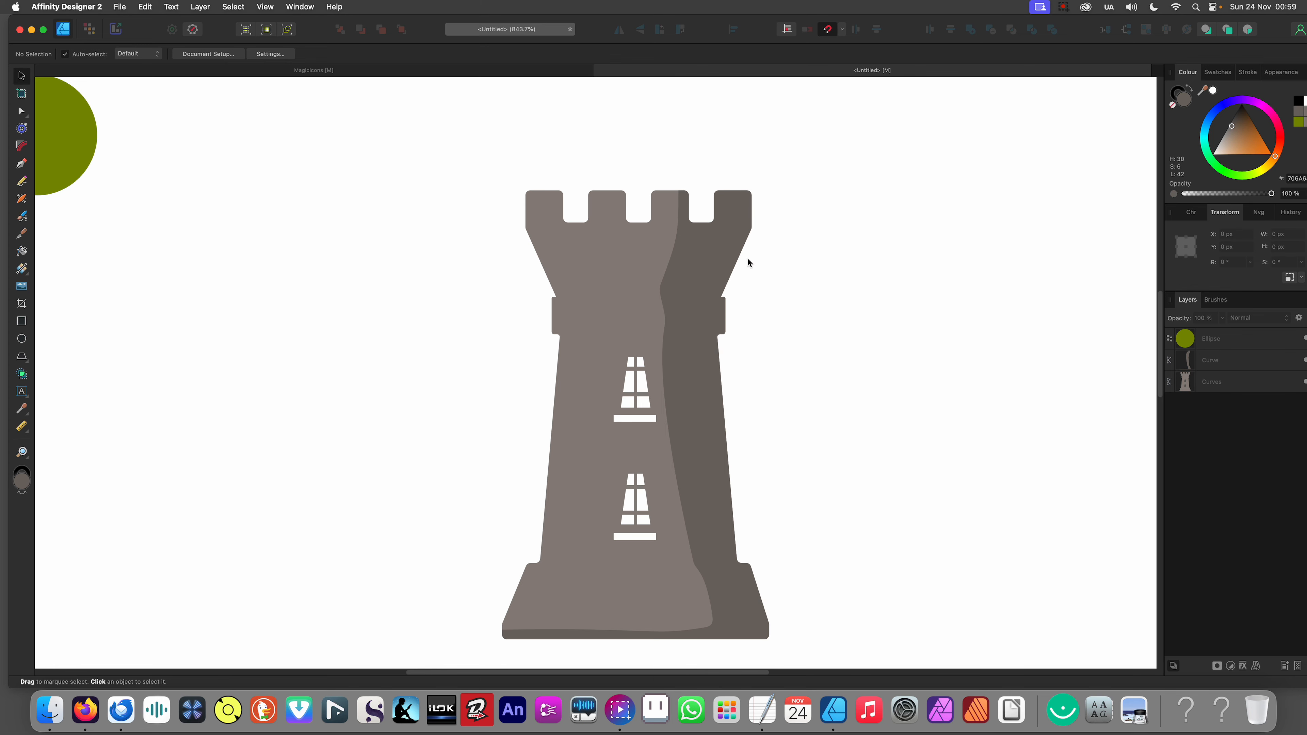
# Step: Knife-cut a curved sliver about 6.7 x 12.9 px off the shadow strip along the inner side of the rightmost merlon
pyautogui.scroll(10, 747, 258)
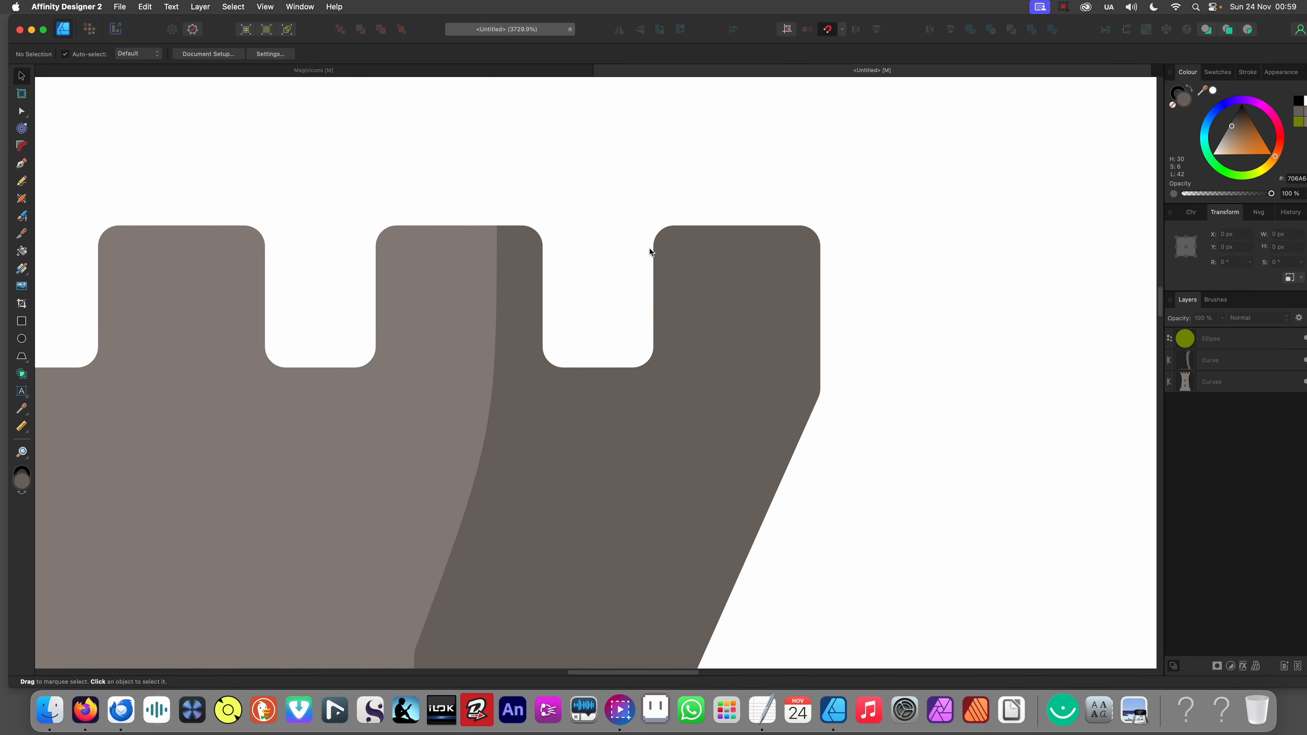
pyautogui.scroll(2, 681, 237)
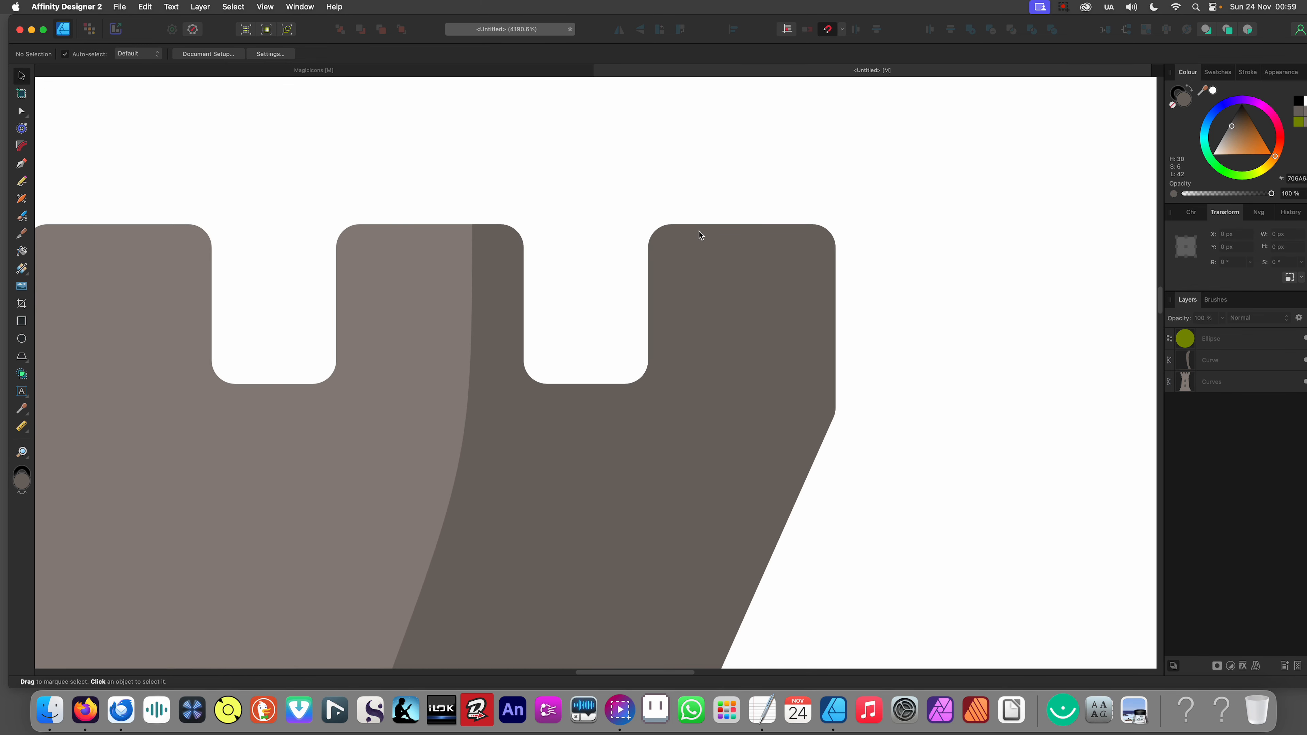
pyautogui.press('p')
pyautogui.press('k')
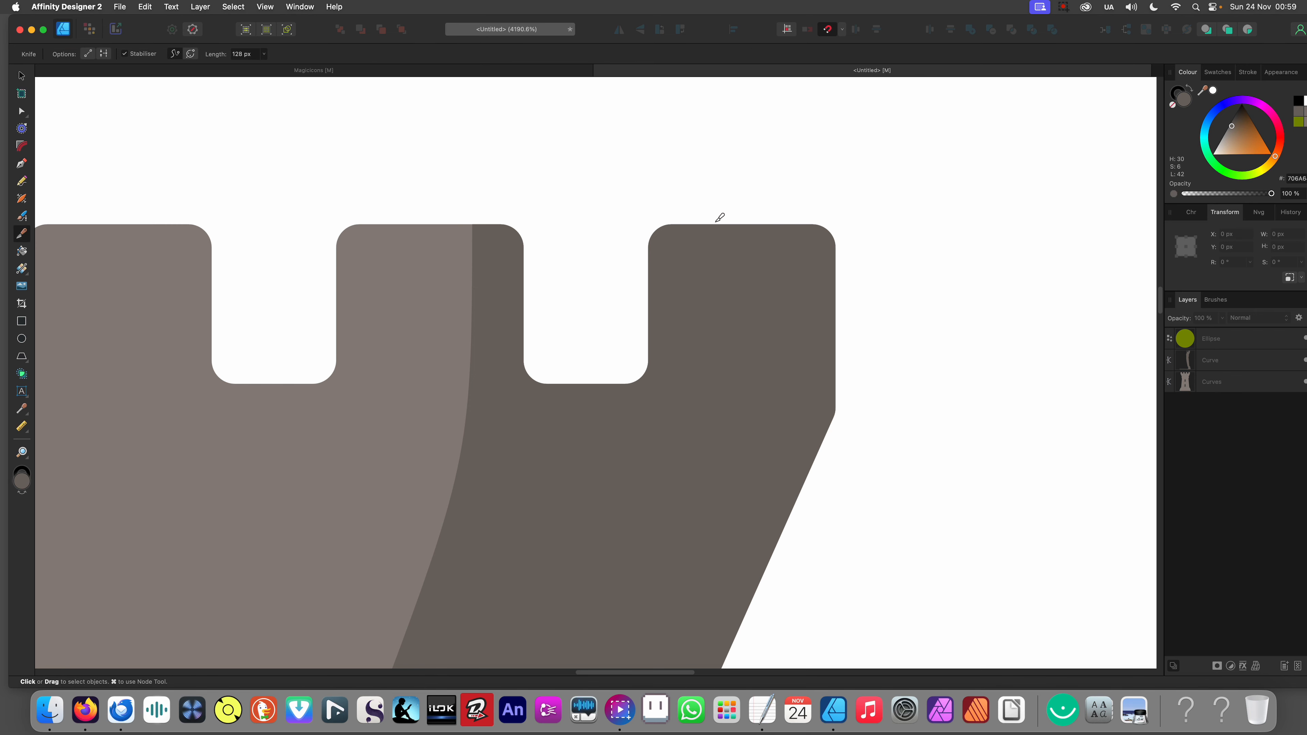
pyautogui.click(723, 226)
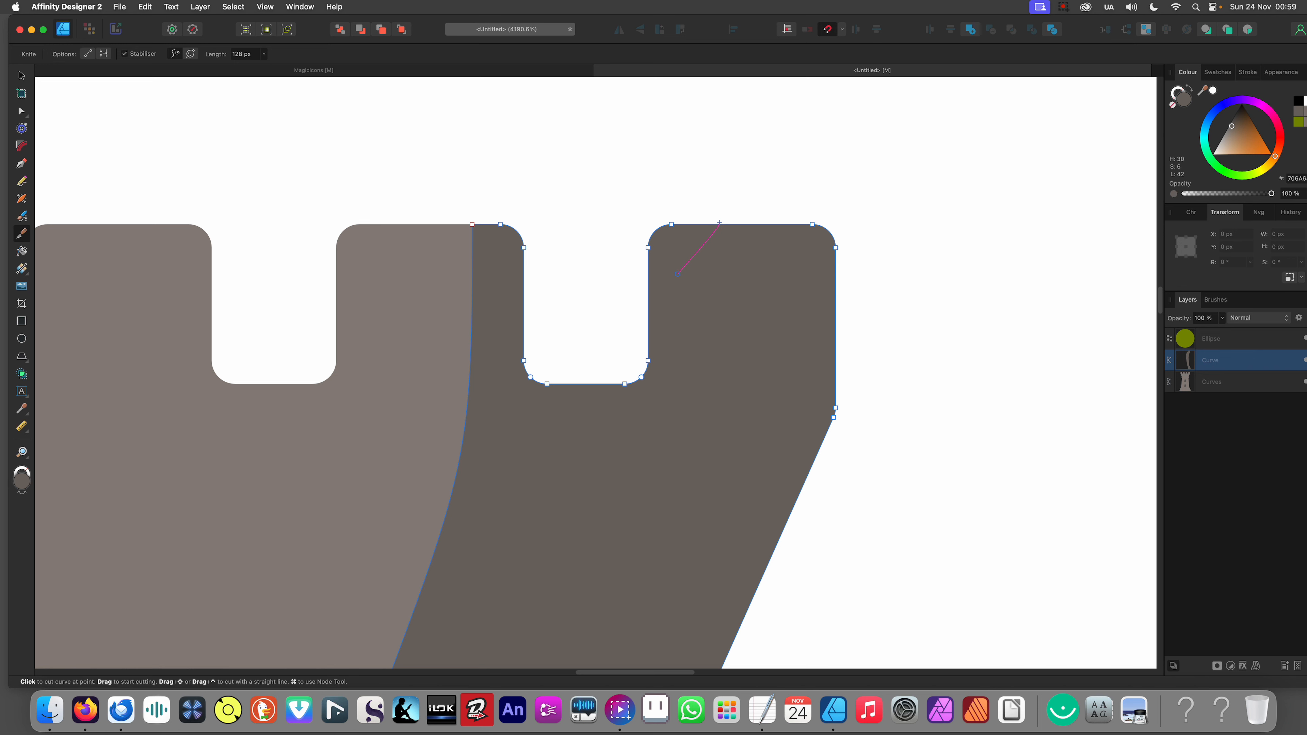
pyautogui.moveTo(648, 278); pyautogui.dragTo(653, 349)
pyautogui.moveTo(579, 410)
pyautogui.mouseDown()
pyautogui.moveTo(556, 360)
pyautogui.moveTo(566, 239)
pyautogui.mouseUp()
pyautogui.press('v')
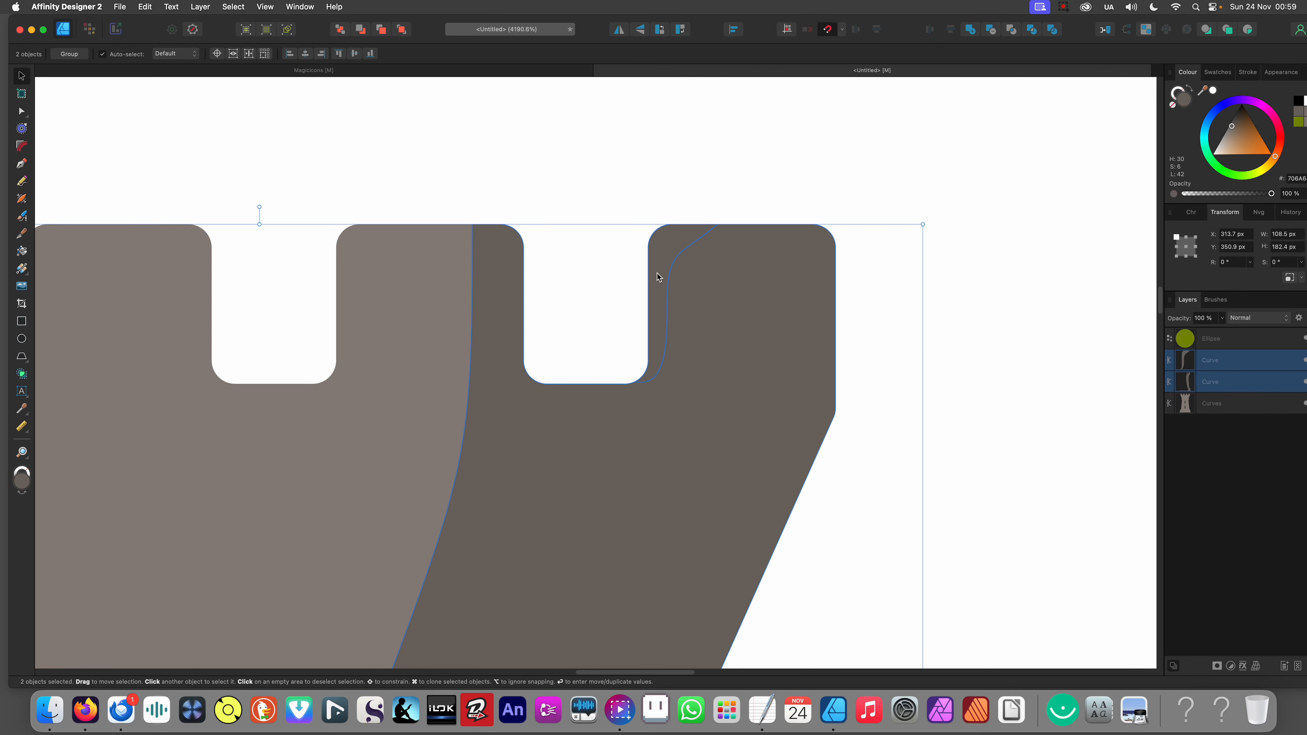
# Step: Move the cut sliver up and away from the merlon, toggle the move for comparison and undo it
pyautogui.moveTo(647, 252); pyautogui.dragTo(561, 165)
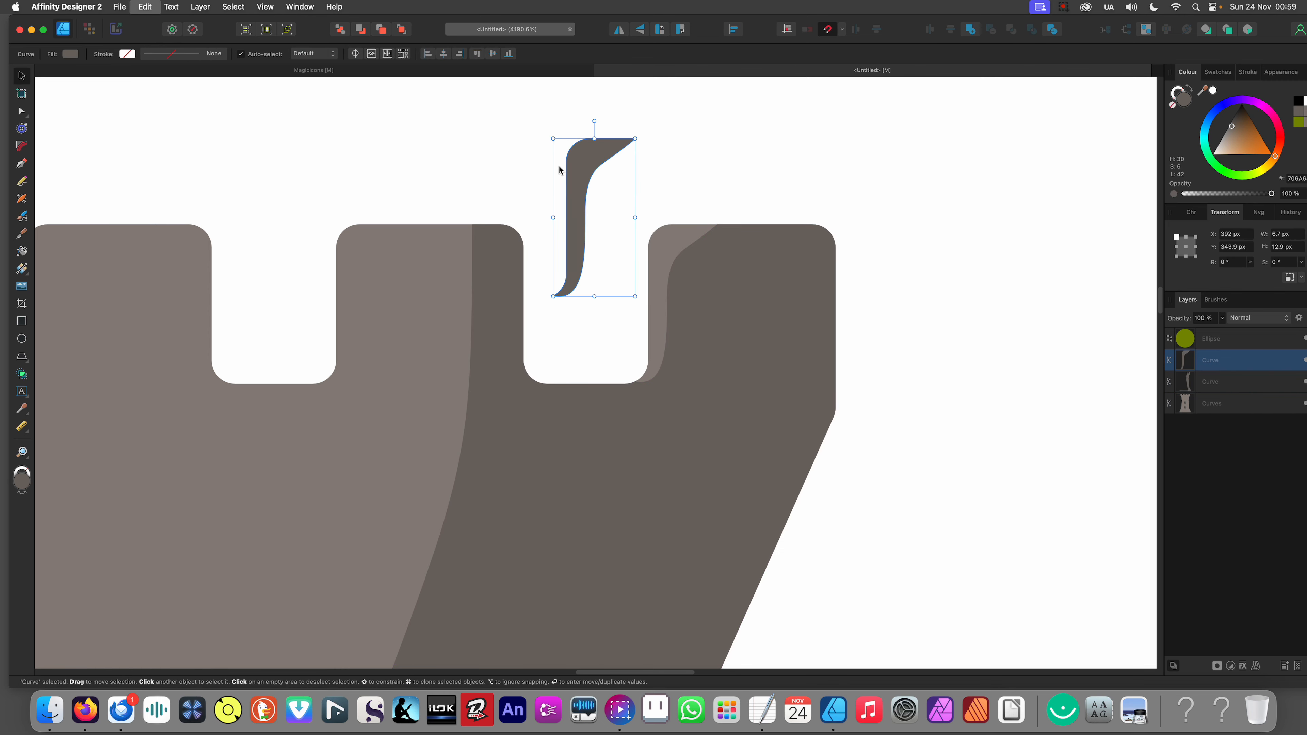
pyautogui.press('super+z')
pyautogui.press('super+shift+z')
pyautogui.press('super+z')
pyautogui.press('super+shift+z')
pyautogui.press('super+z')
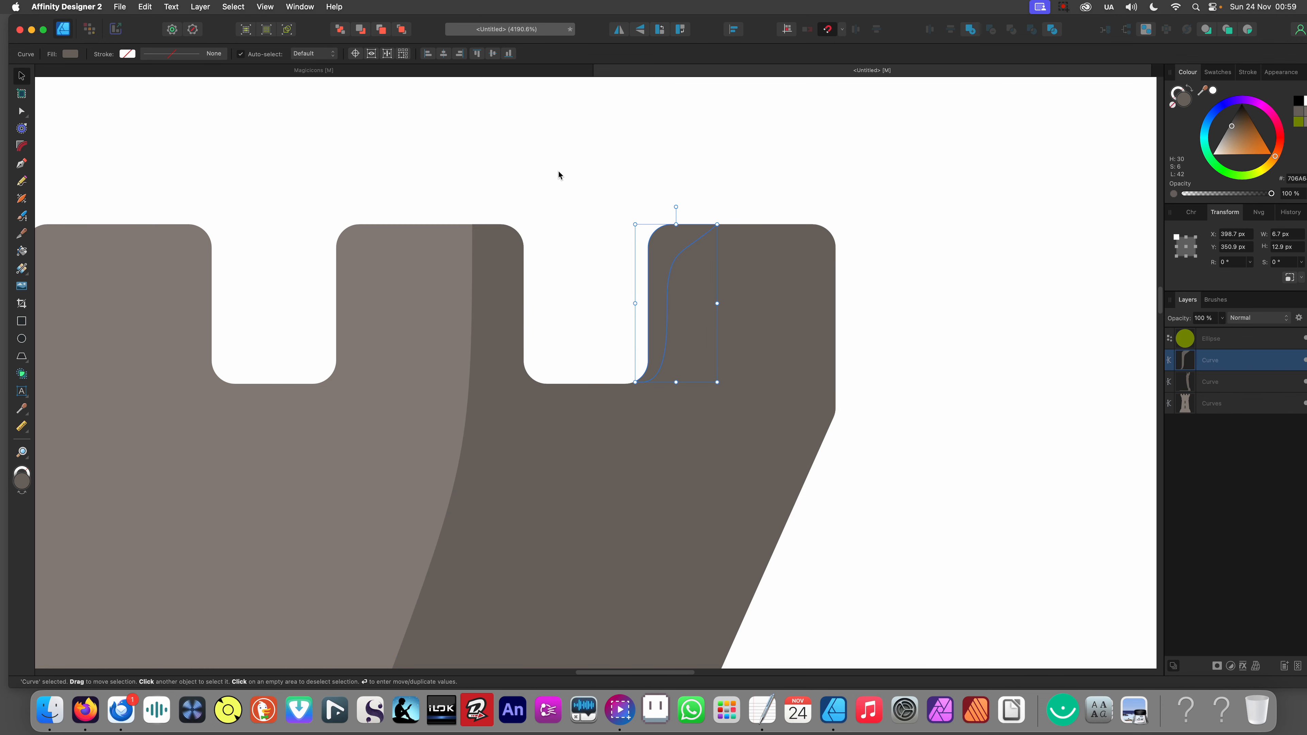
# Step: Undo the knife cut, paste the copied sliver and align it with the inner edge of the rightmost merlon
pyautogui.press('super+z')
pyautogui.click(652, 208)
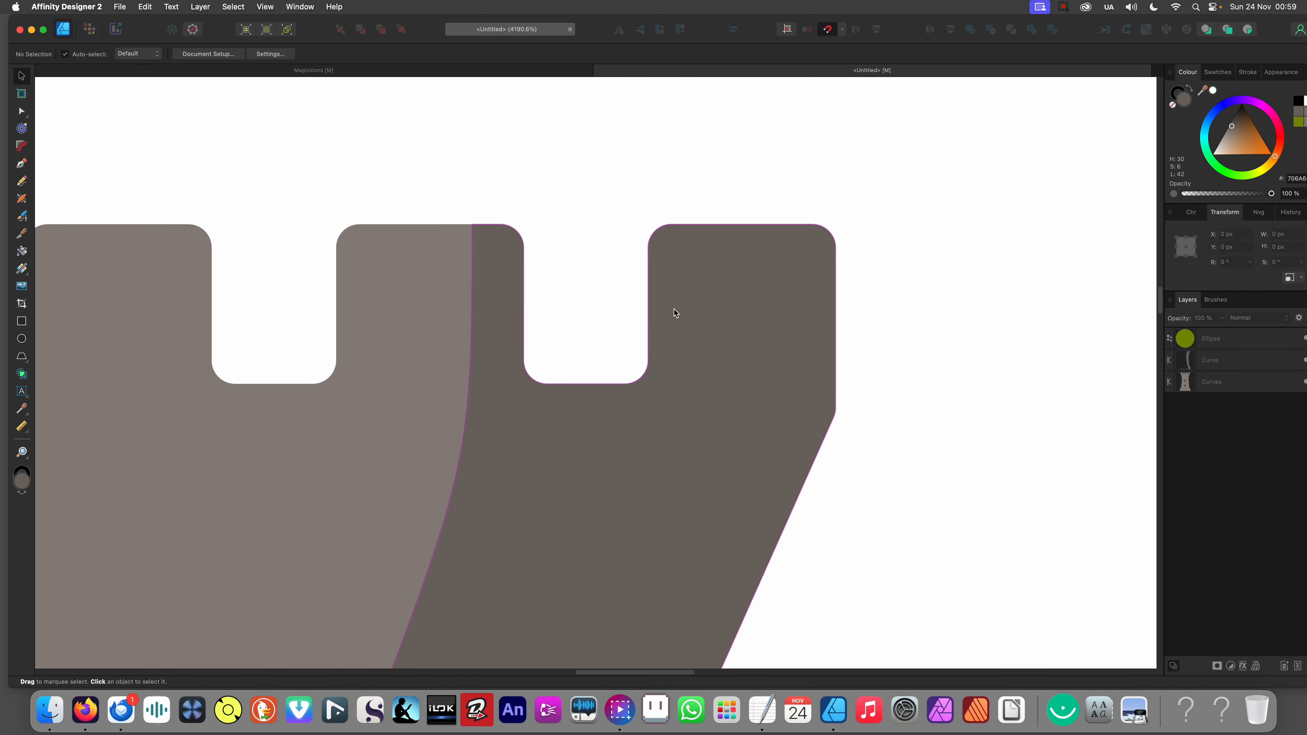
pyautogui.press('super+shift+z')
pyautogui.press('super+z')
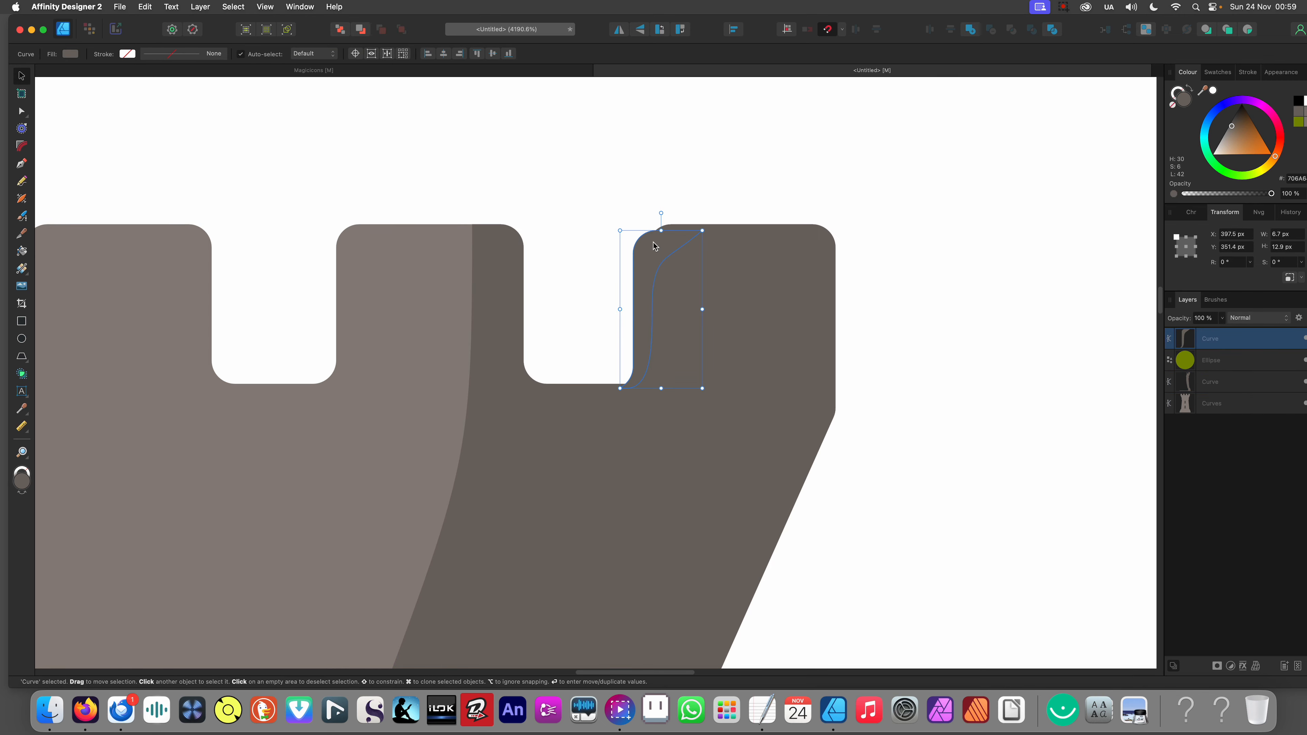
pyautogui.moveTo(654, 246); pyautogui.dragTo(668, 240)
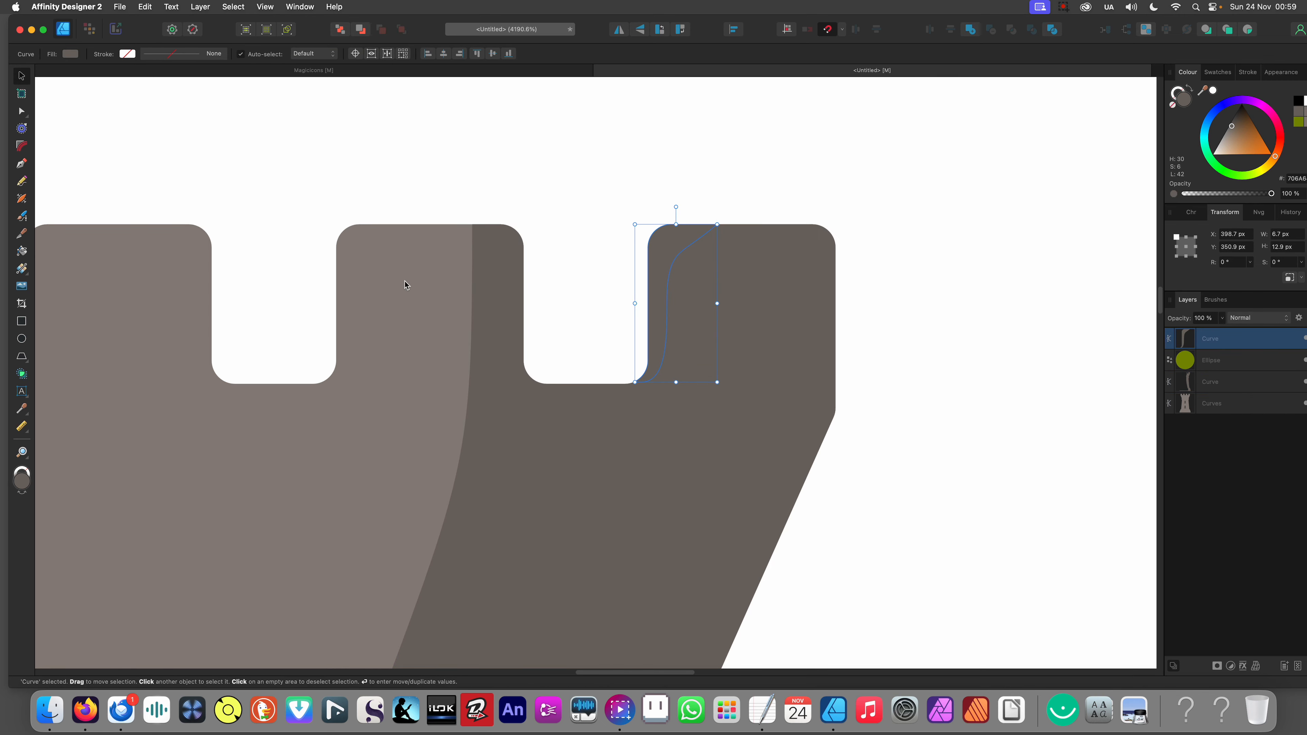
# Step: Recolour the pasted sliver with the tower's lighter fill, H 30, S 6, L 52, and deselect it
pyautogui.press('super+0')
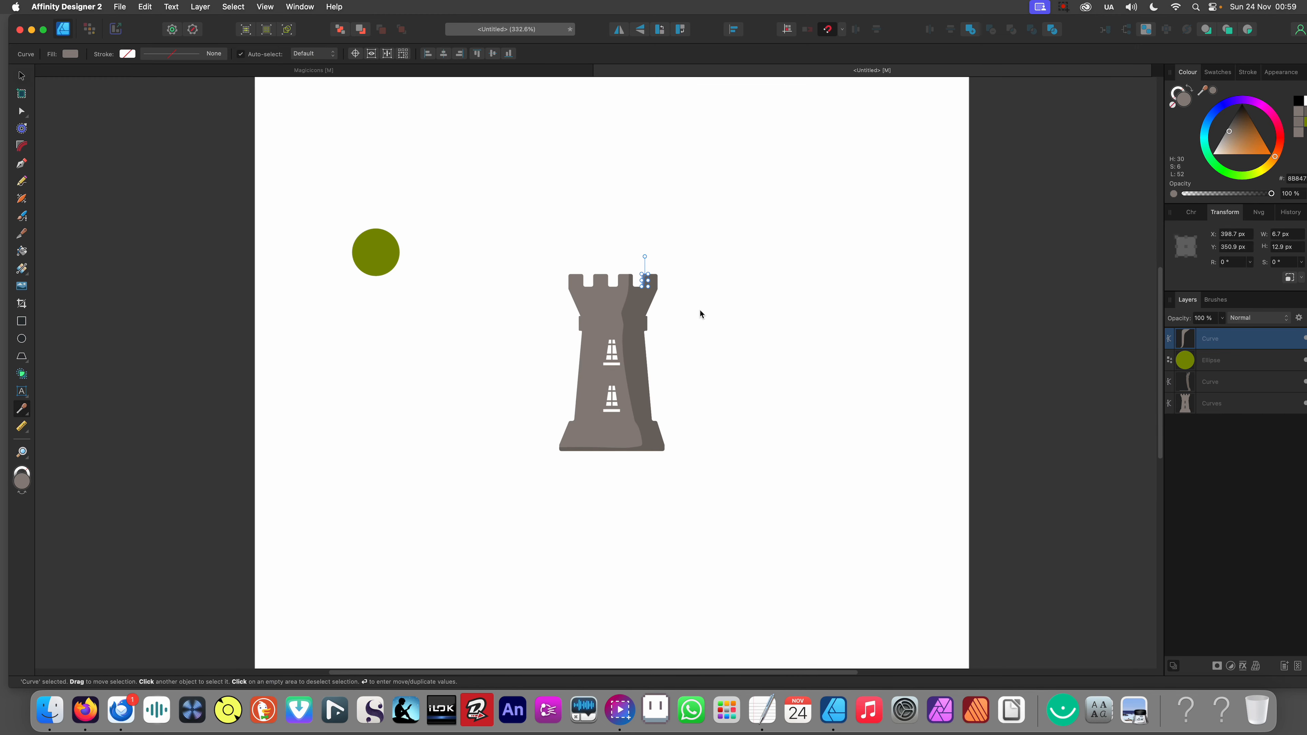
pyautogui.press('v')
pyautogui.click(711, 322)
# Step: Inspect the light sliver on the merlon close up and the shading across the whole tower
pyautogui.scroll(10, 642, 275)
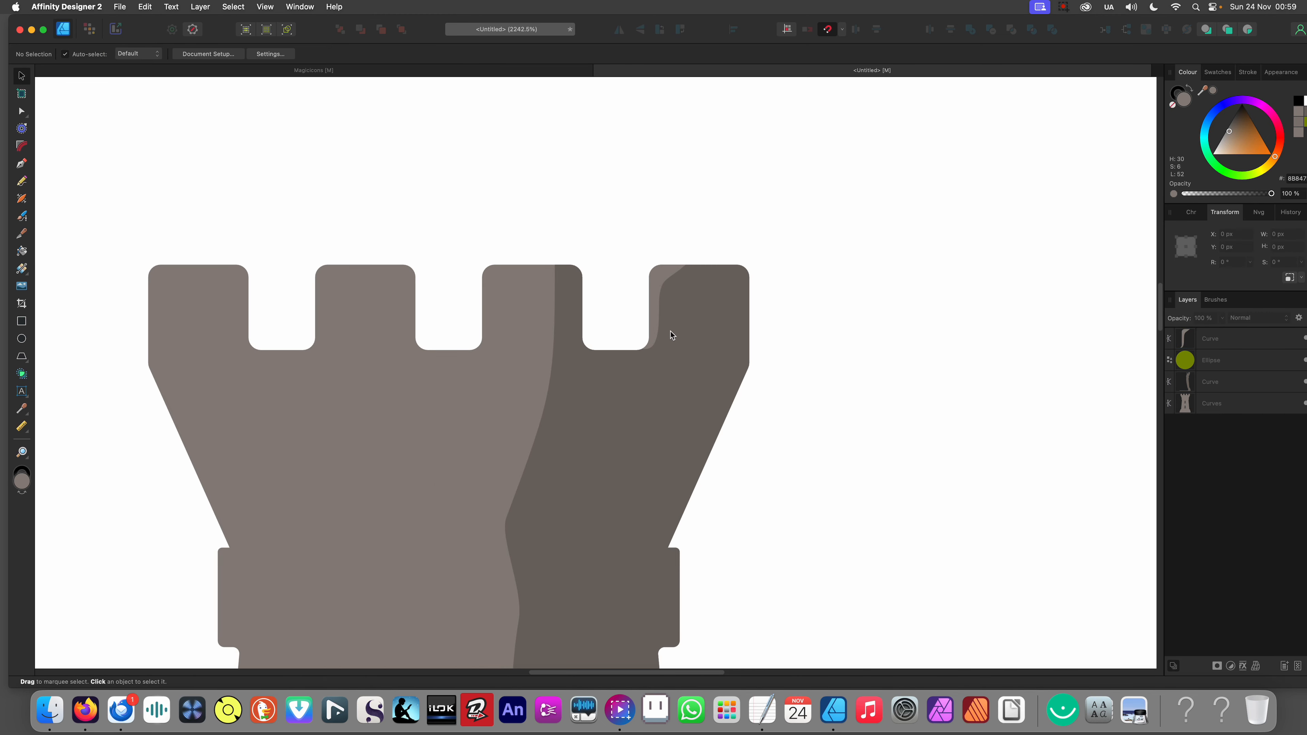
pyautogui.scroll(-5, 676, 284)
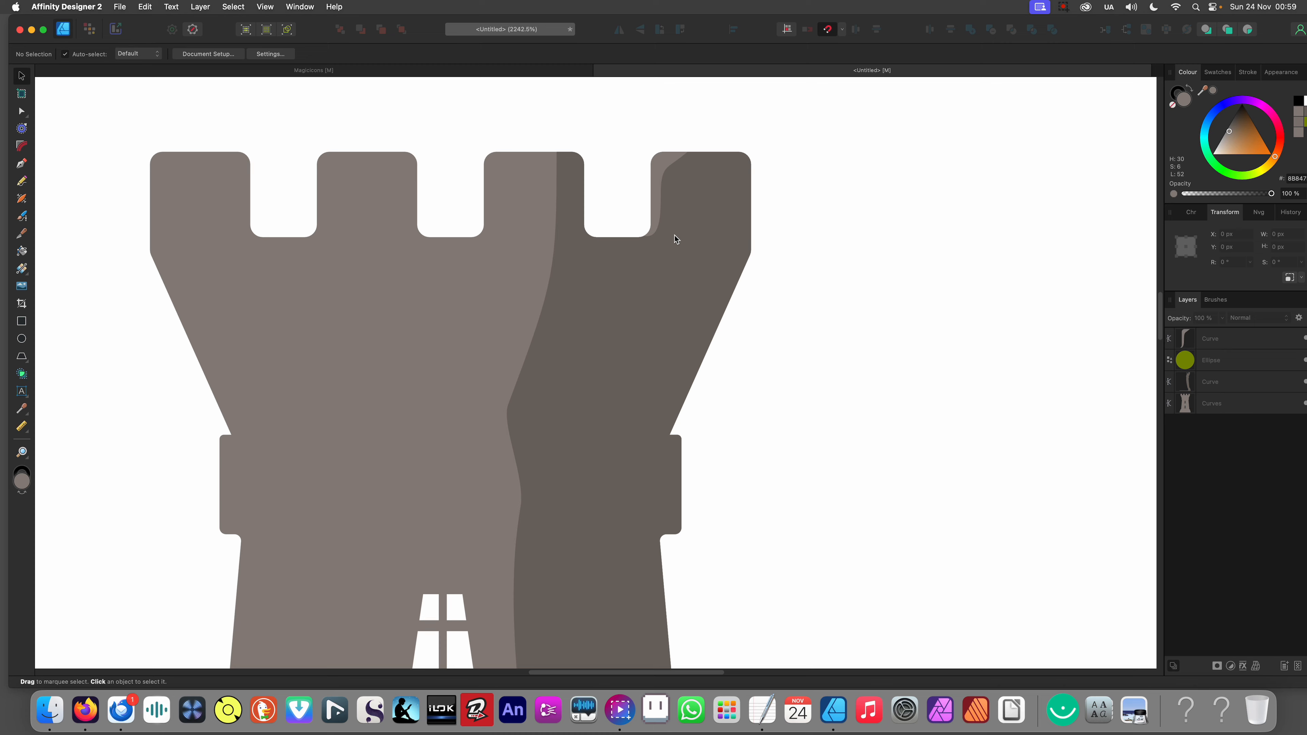
pyautogui.scroll(2, 676, 285)
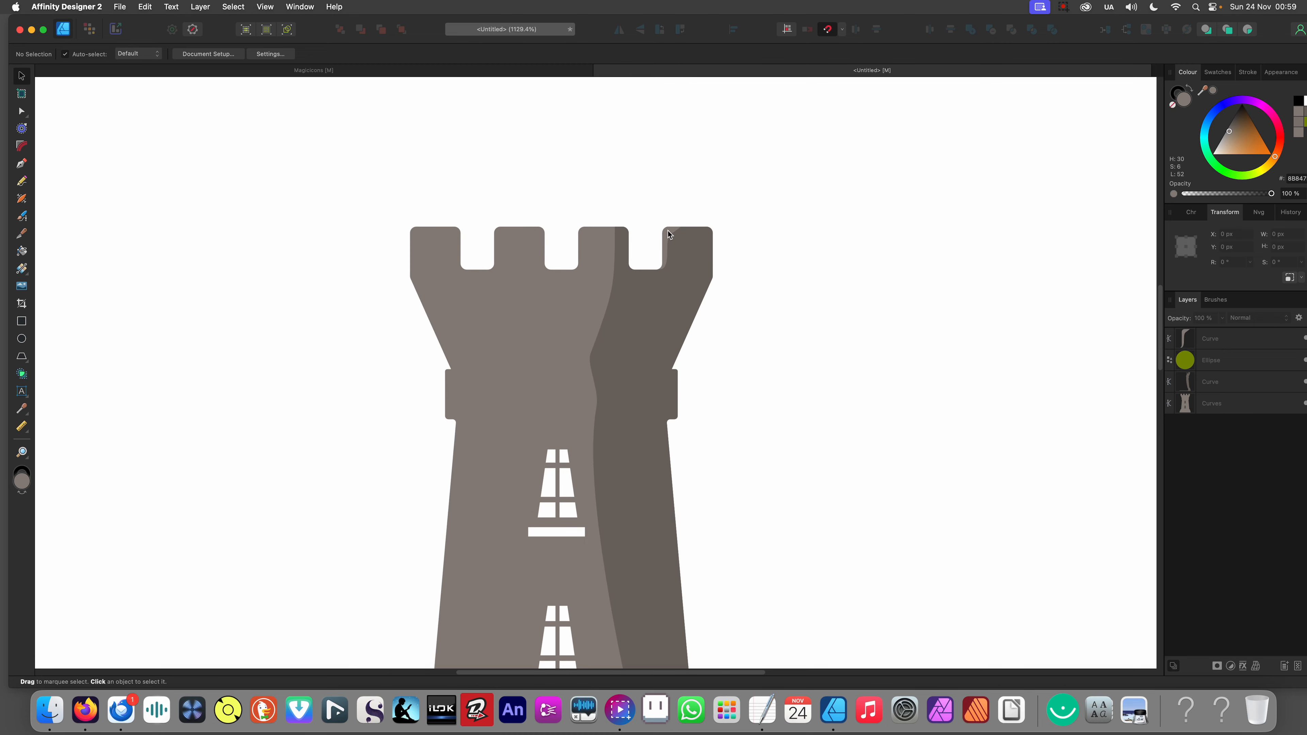
pyautogui.scroll(-8, 787, 280)
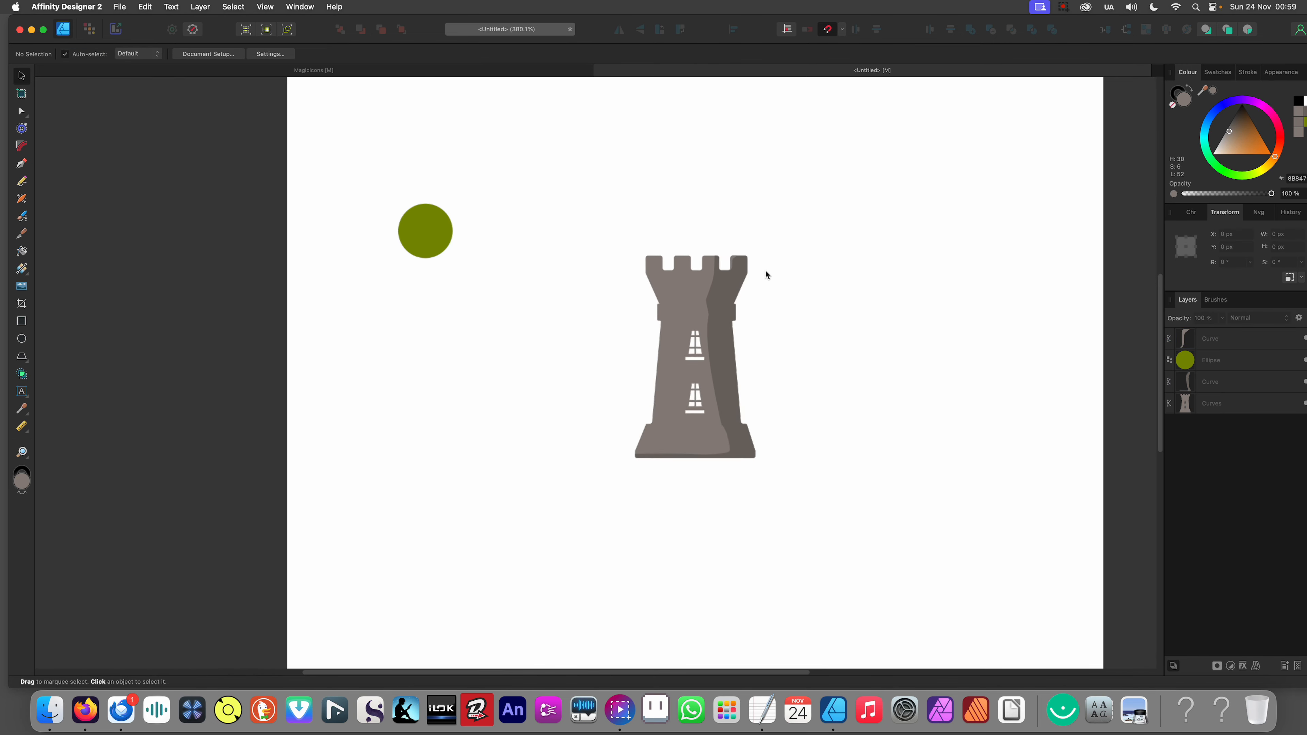
pyautogui.scroll(6, 736, 276)
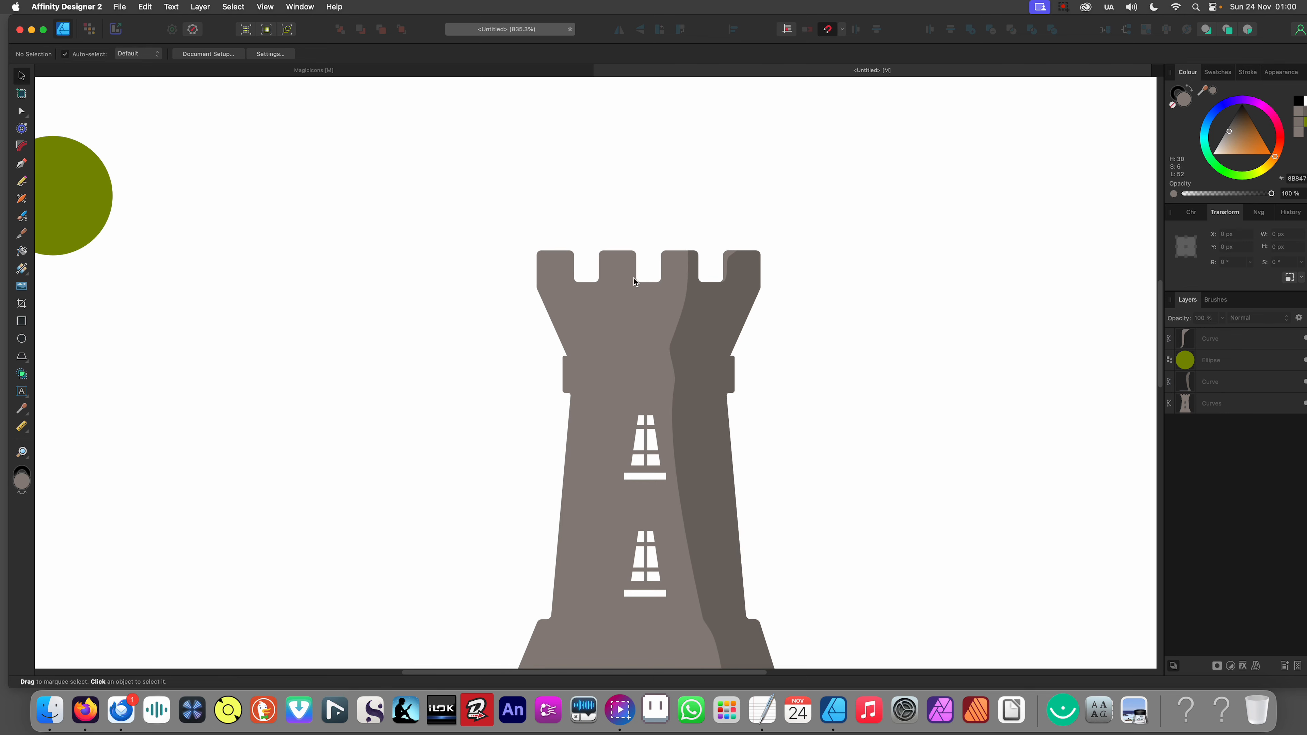
pyautogui.scroll(-3, 670, 279)
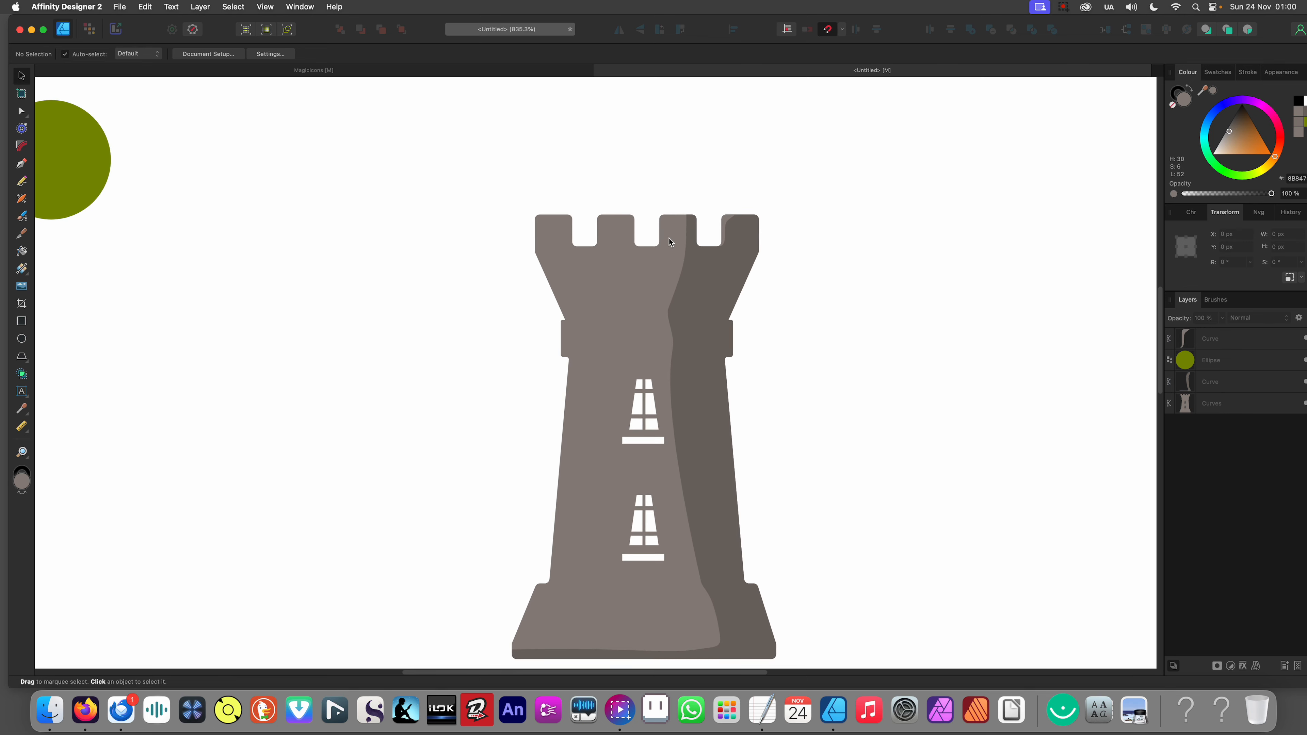
pyautogui.scroll(-2, 604, 328)
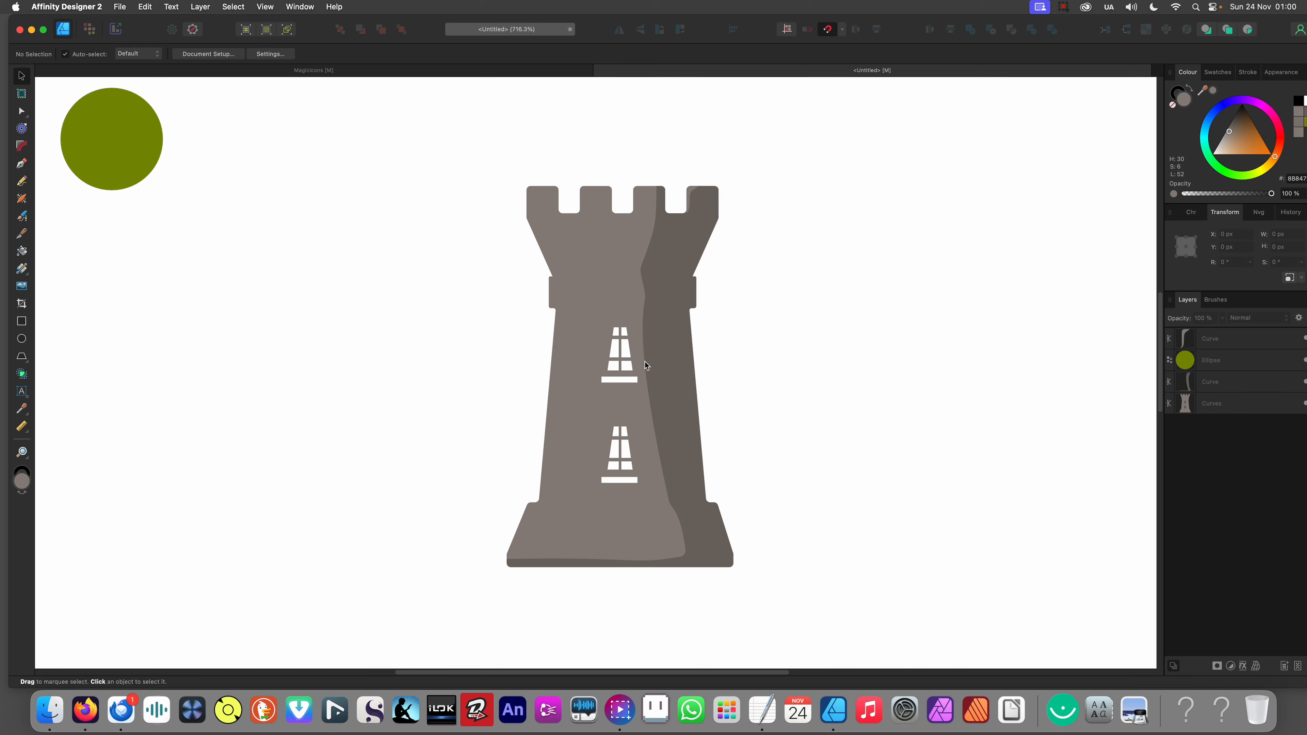
# Step: Straighten the shadow strip's inner edge between the collar and the base by reshaping its curve segment
pyautogui.click(657, 391)
pyautogui.press('a')
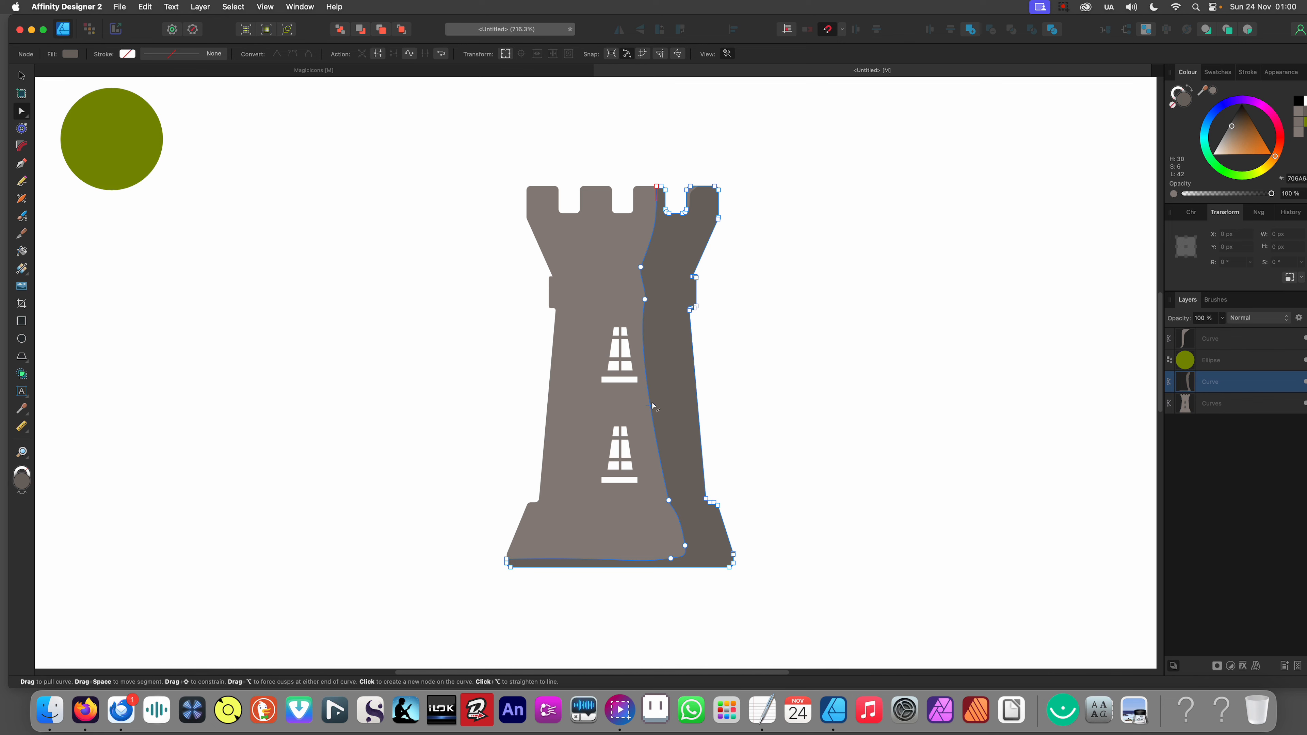
pyautogui.moveTo(652, 407); pyautogui.dragTo(656, 407)
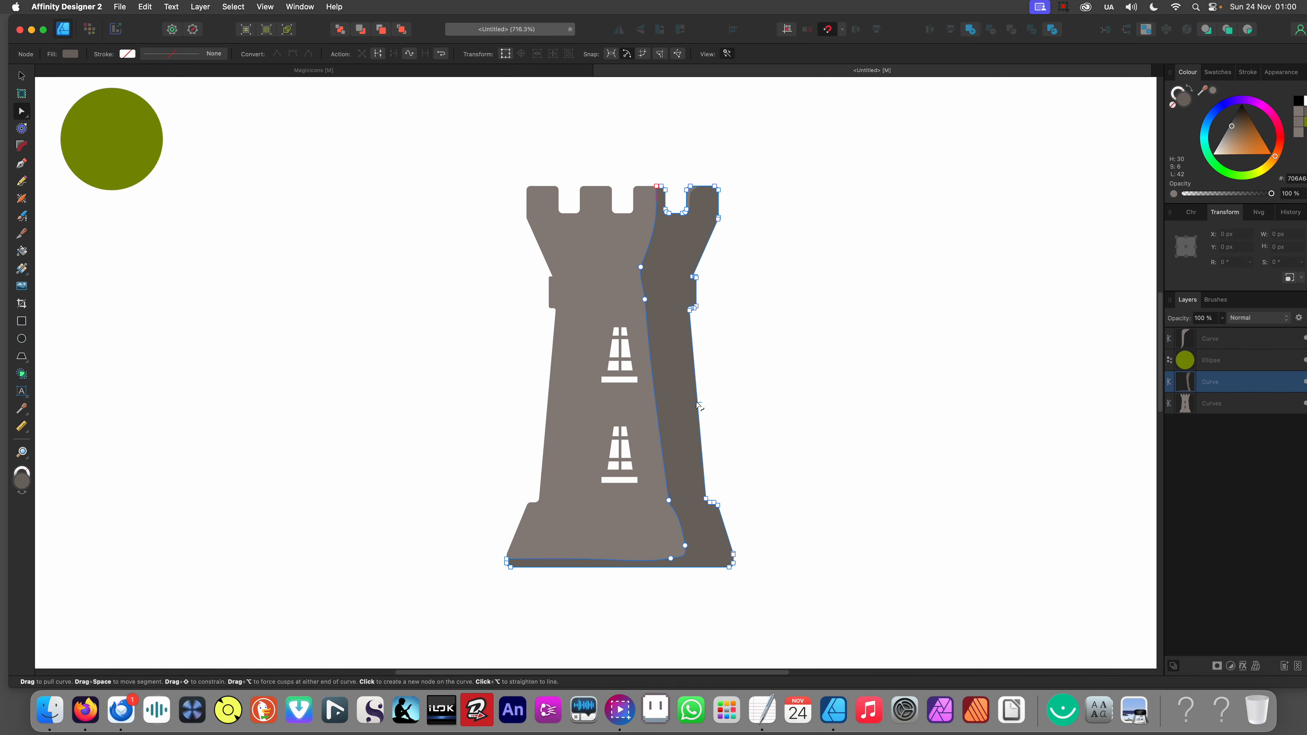
# Step: Reposition the shadow edge's node on the base's curve to about X 396.6 px, Y 516.7 px
pyautogui.scroll(-3, 730, 433)
pyautogui.scroll(5, 686, 410)
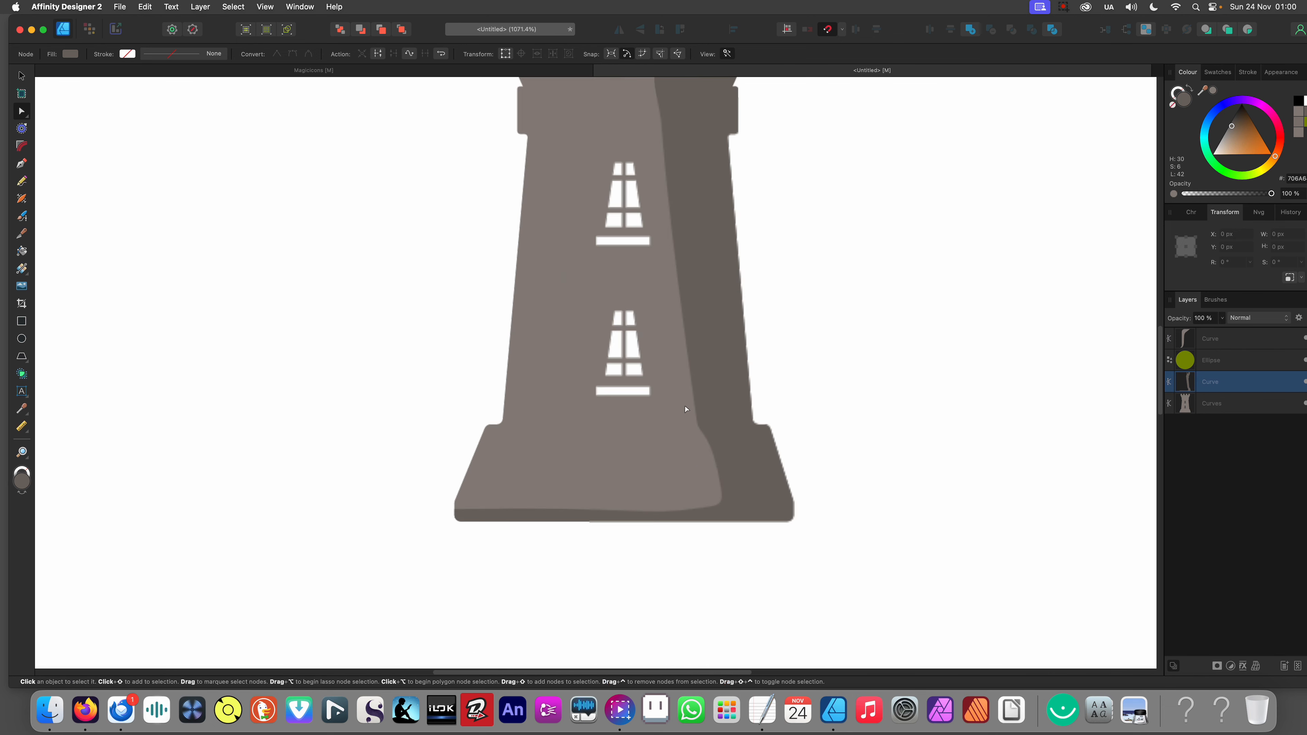
pyautogui.scroll(2, 650, 409)
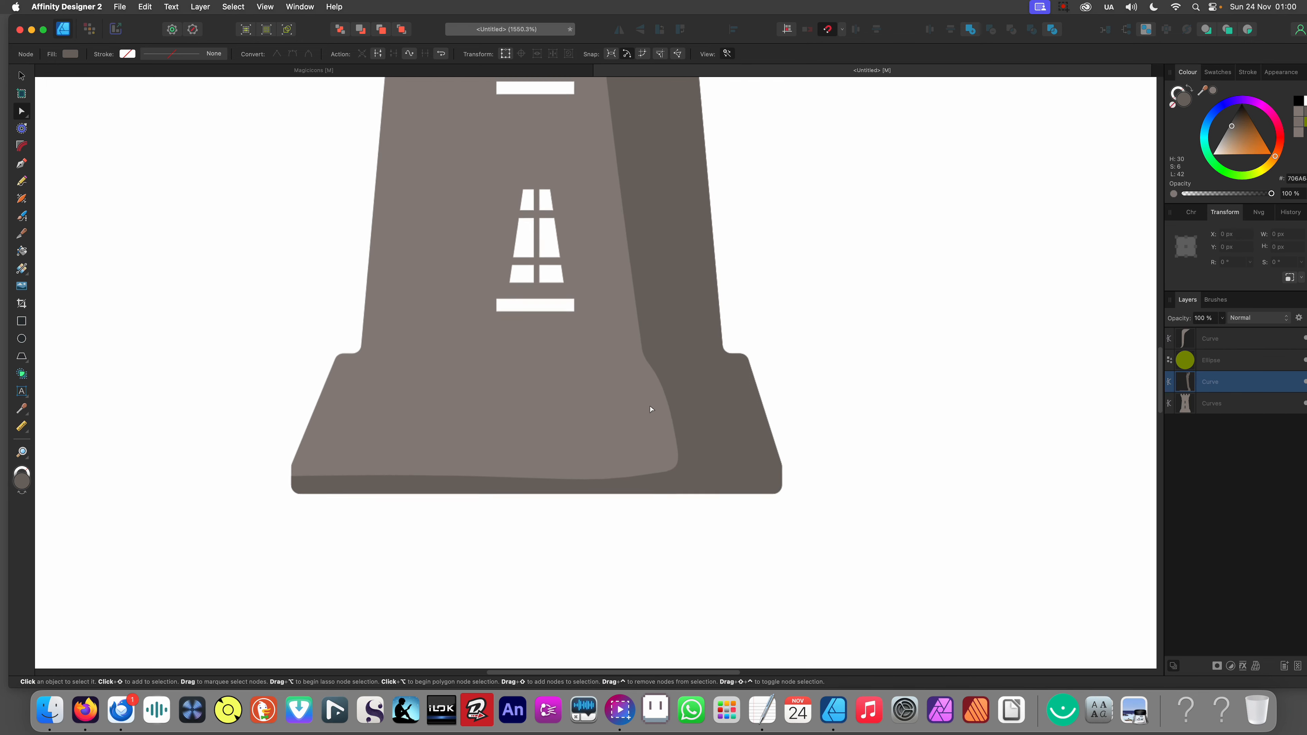
pyautogui.click(650, 409)
pyautogui.click(662, 418)
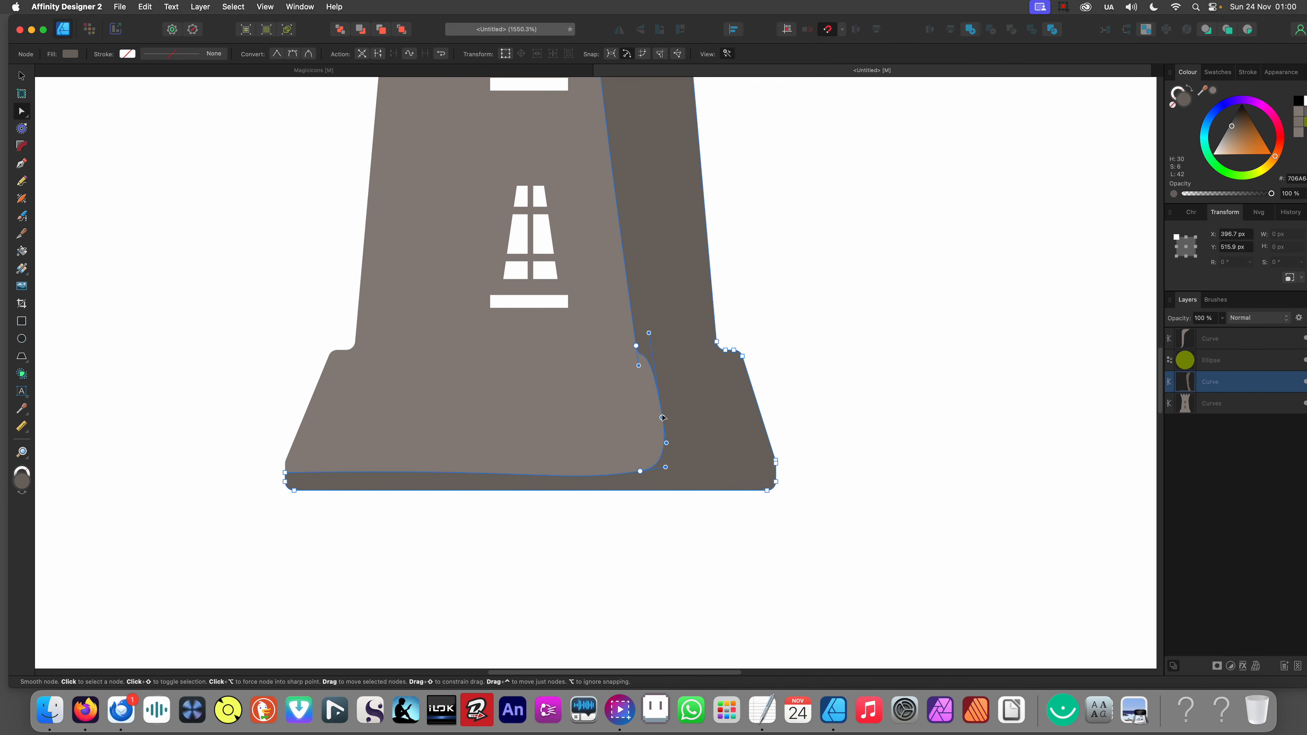
pyautogui.scroll(2, 612, 470)
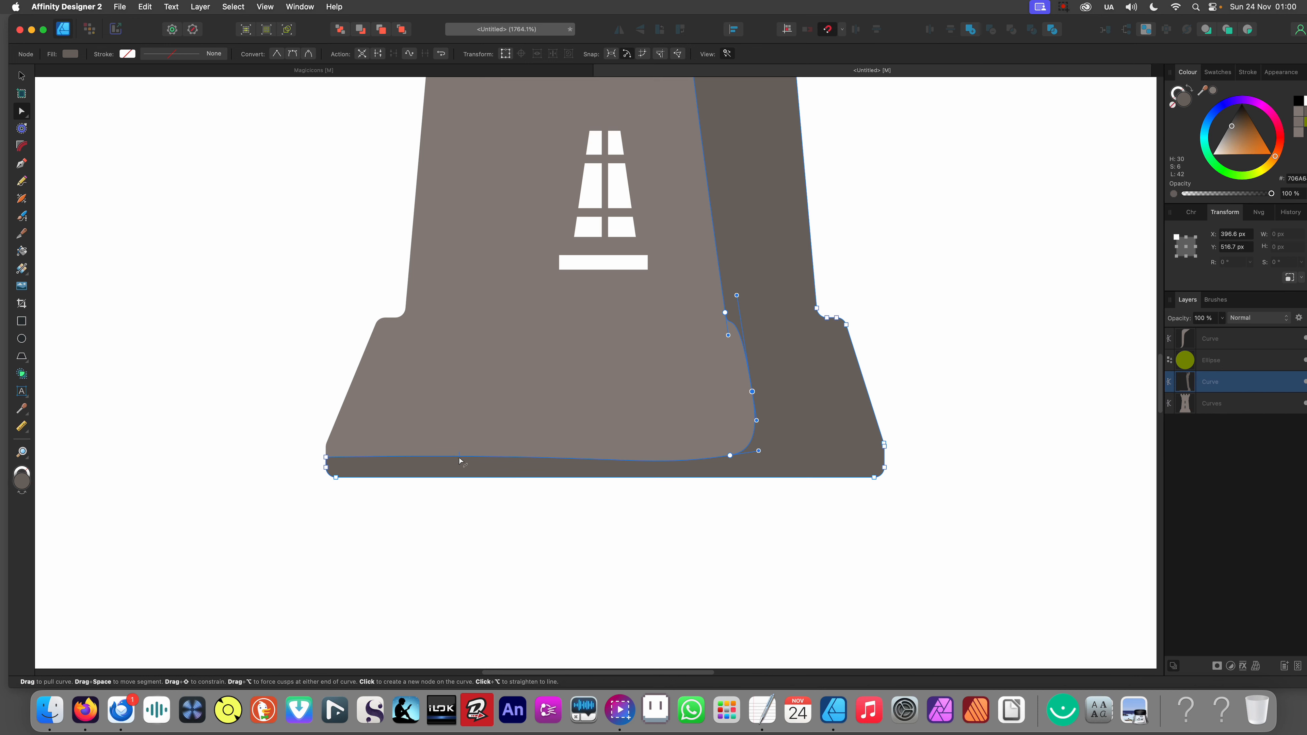
# Step: Bend the shadow boundary running along the bottom of the base slightly and deselect the strip
pyautogui.moveTo(458, 458); pyautogui.dragTo(456, 458)
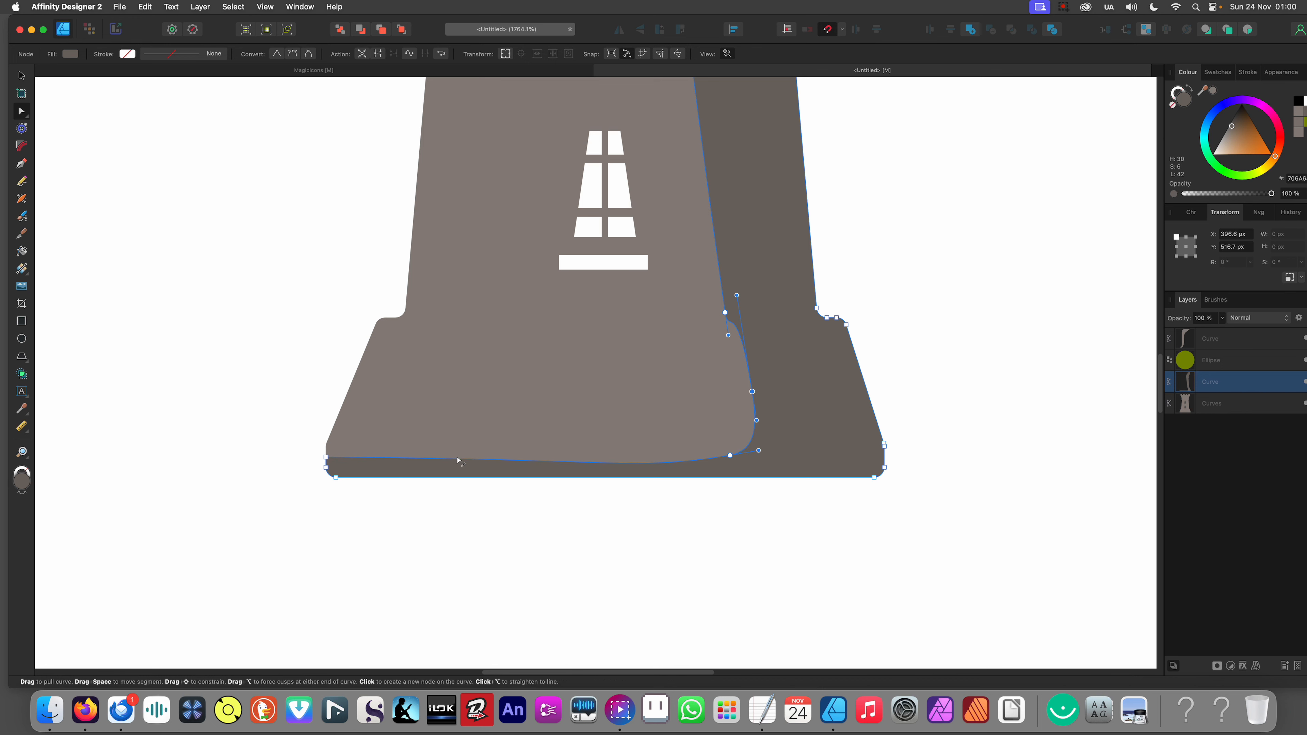
pyautogui.scroll(5, 323, 446)
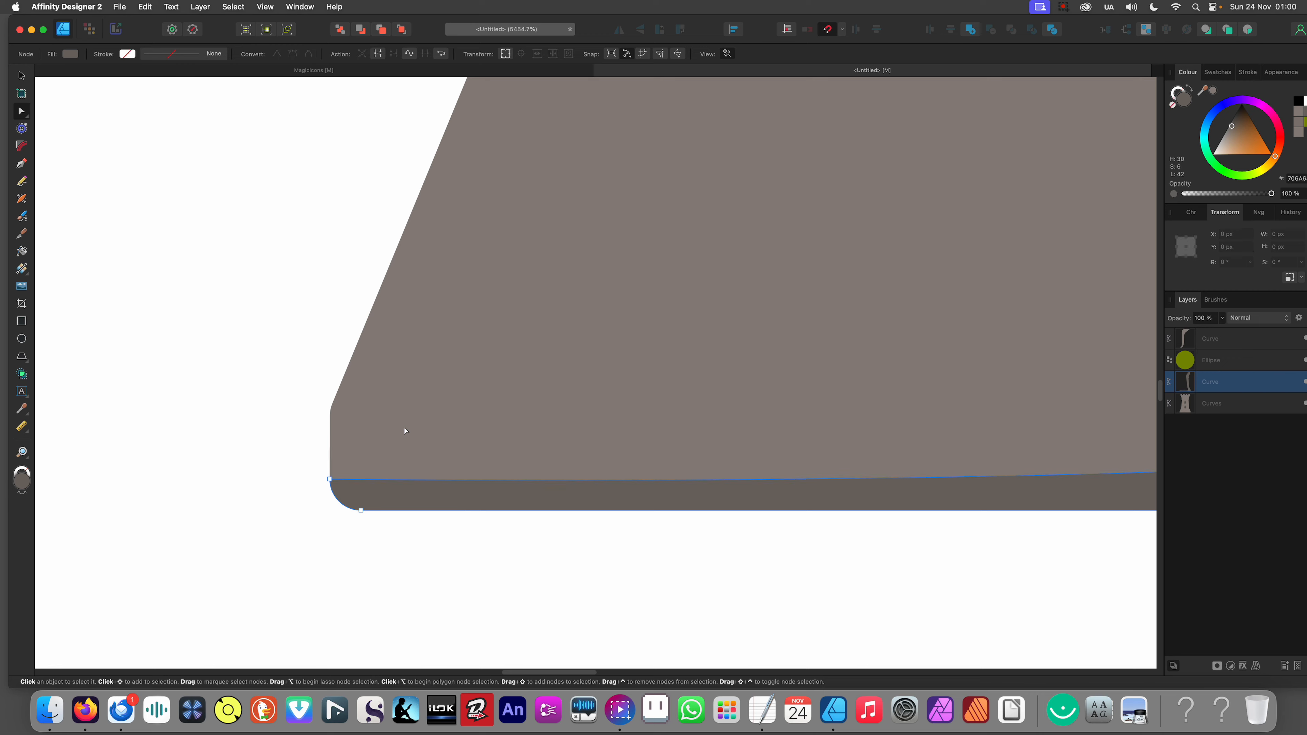
pyautogui.scroll(-10, 405, 431)
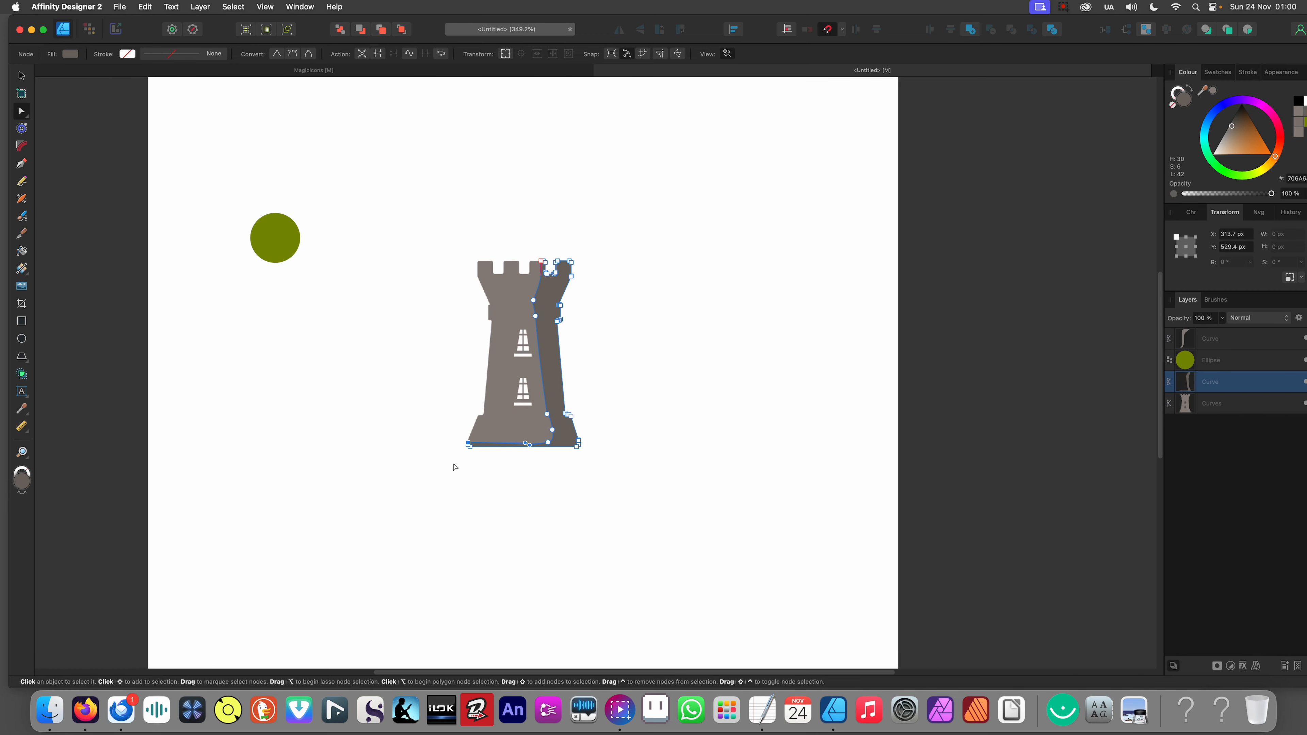
pyautogui.scroll(5, 456, 467)
pyautogui.click(458, 458)
pyautogui.hscroll(2, 495, 453)
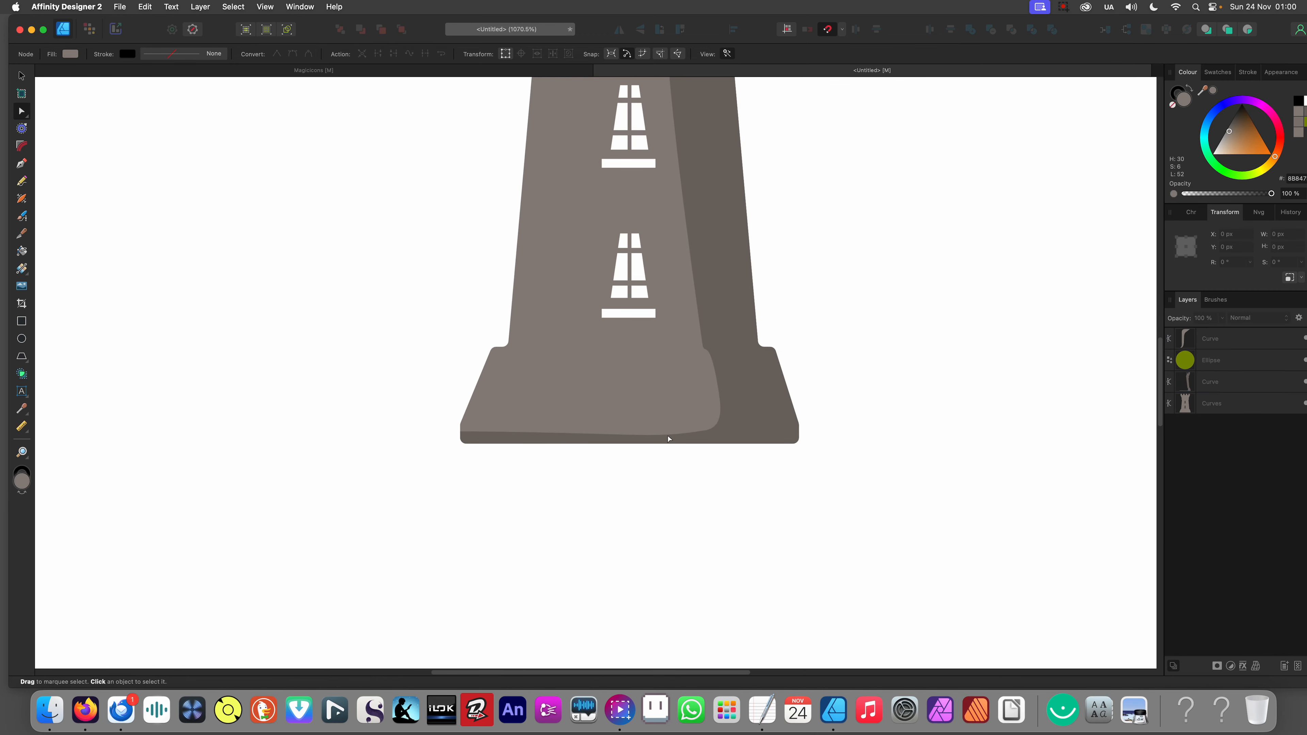
# Step: Flatten the base's bottom shadow boundary by raising the curve handle of the node near X 392.3 px, Y 529.1 px, and deselect the strip
pyautogui.scroll(3, 667, 439)
pyautogui.click(679, 437)
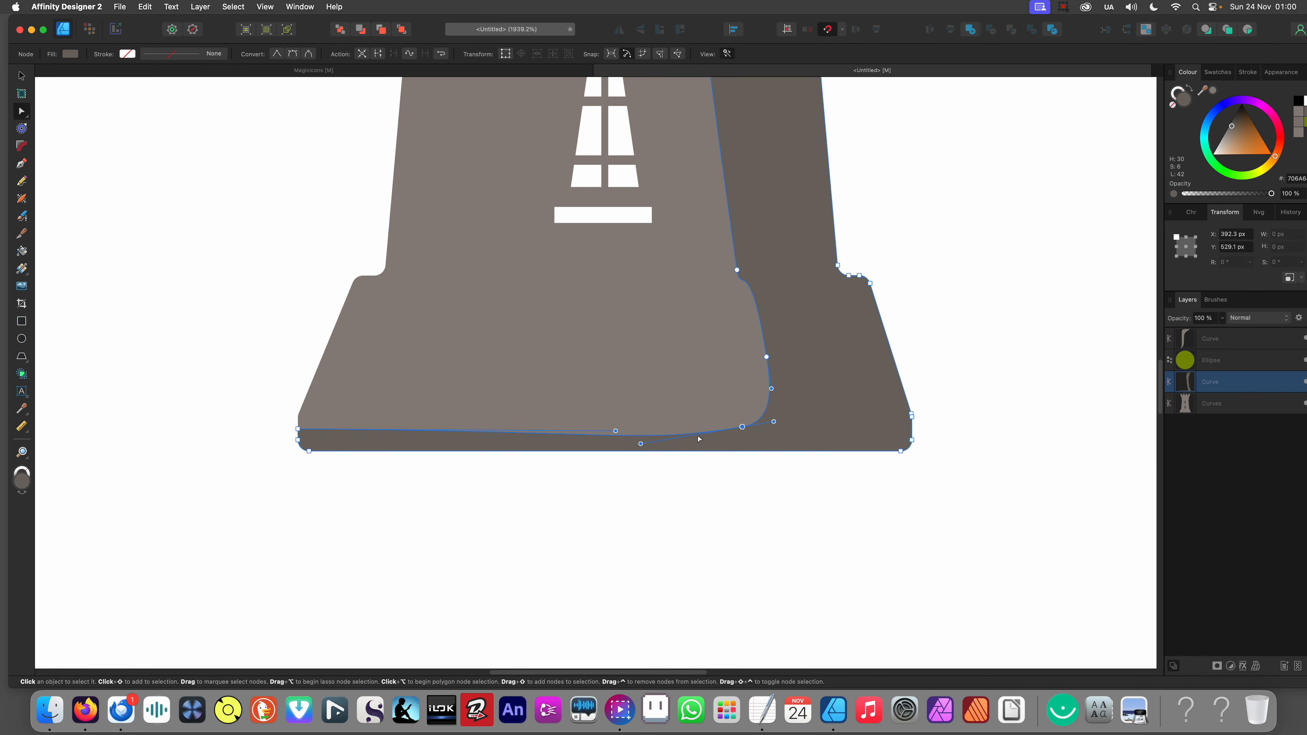
pyautogui.moveTo(641, 443); pyautogui.dragTo(643, 440)
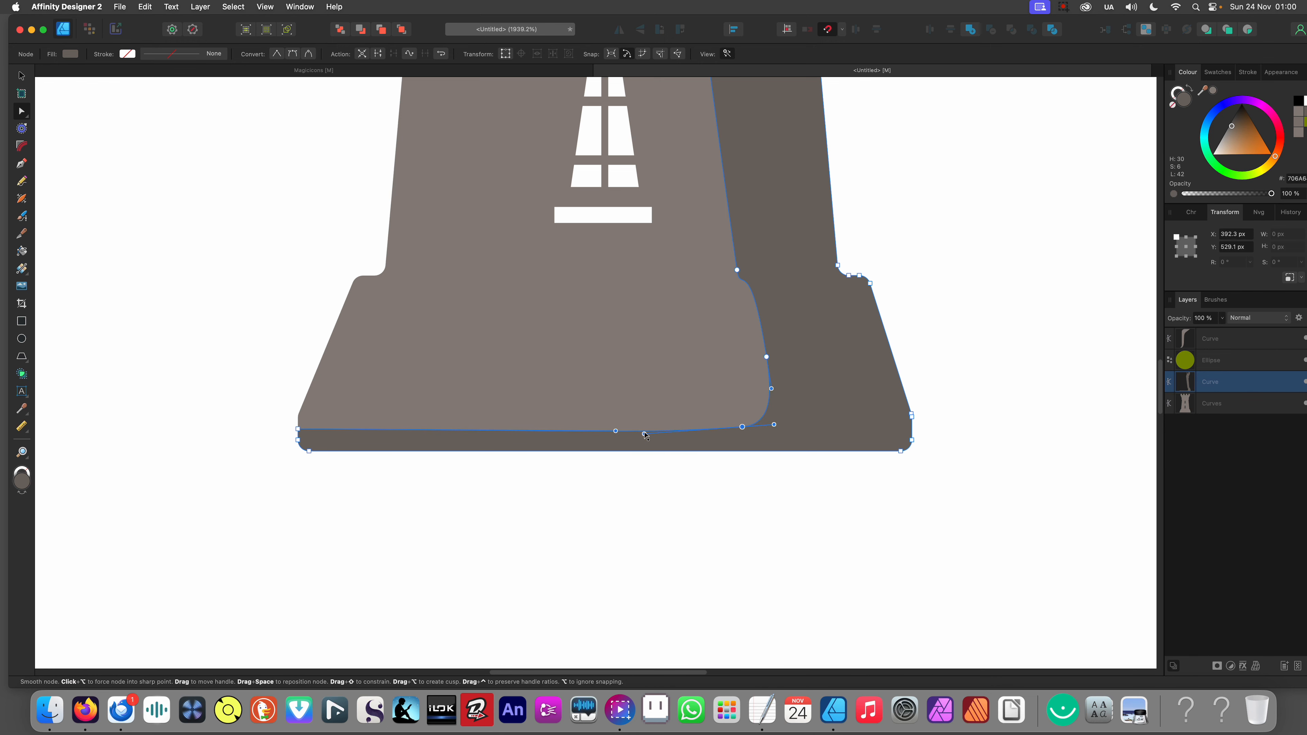
pyautogui.scroll(-7, 644, 433)
pyautogui.click(625, 482)
pyautogui.scroll(1, 645, 406)
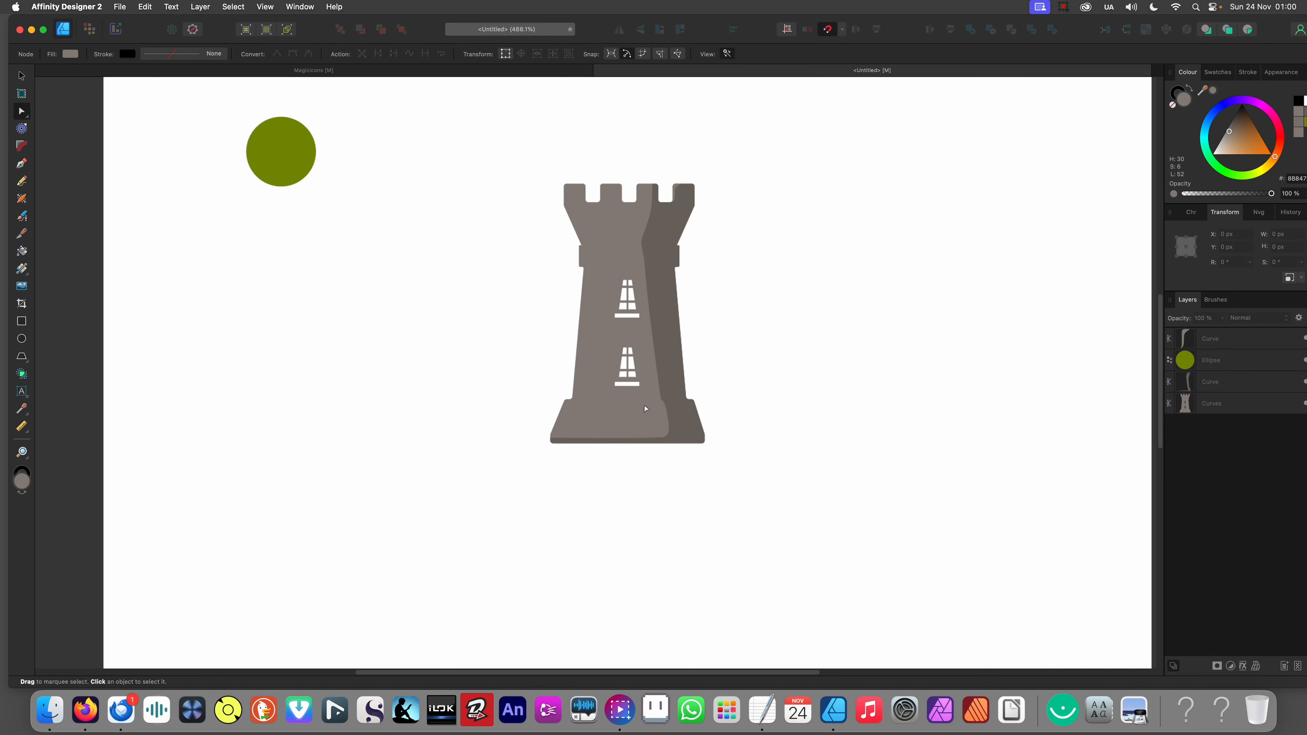
pyautogui.scroll(1, 646, 405)
pyautogui.press('v')
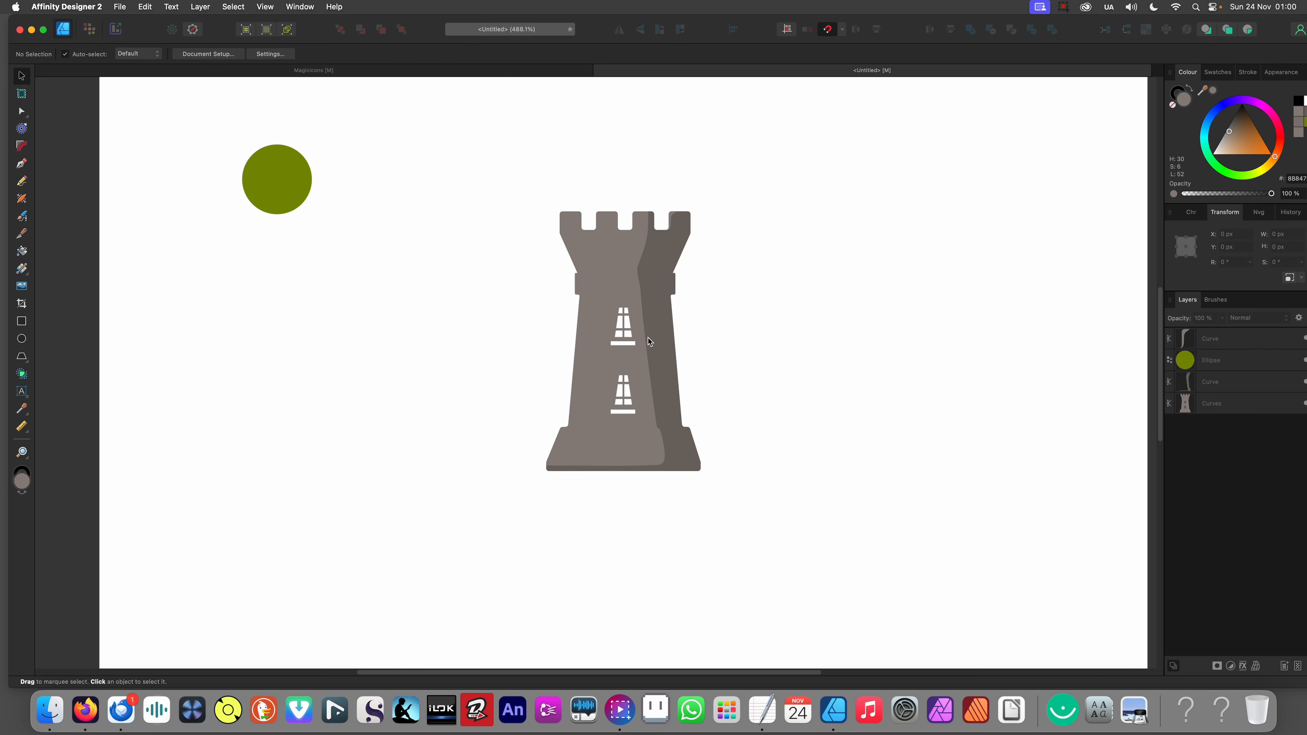
# Step: Pull the shadow strip off the tower to inspect it, undo the move and clear the selection
pyautogui.moveTo(656, 329); pyautogui.dragTo(741, 314)
pyautogui.press('super+z')
pyautogui.click(688, 324)
# Step: Duplicate the tower beside the original and delete the shadow strip from the copy
pyautogui.hscroll(-4, 687, 323)
pyautogui.moveTo(620, 274)
pyautogui.mouseDown()
pyautogui.moveTo(721, 374)
pyautogui.moveTo(797, 370)
pyautogui.moveTo(582, 451)
pyautogui.moveTo(556, 448)
pyautogui.mouseUp()
pyautogui.click(621, 405)
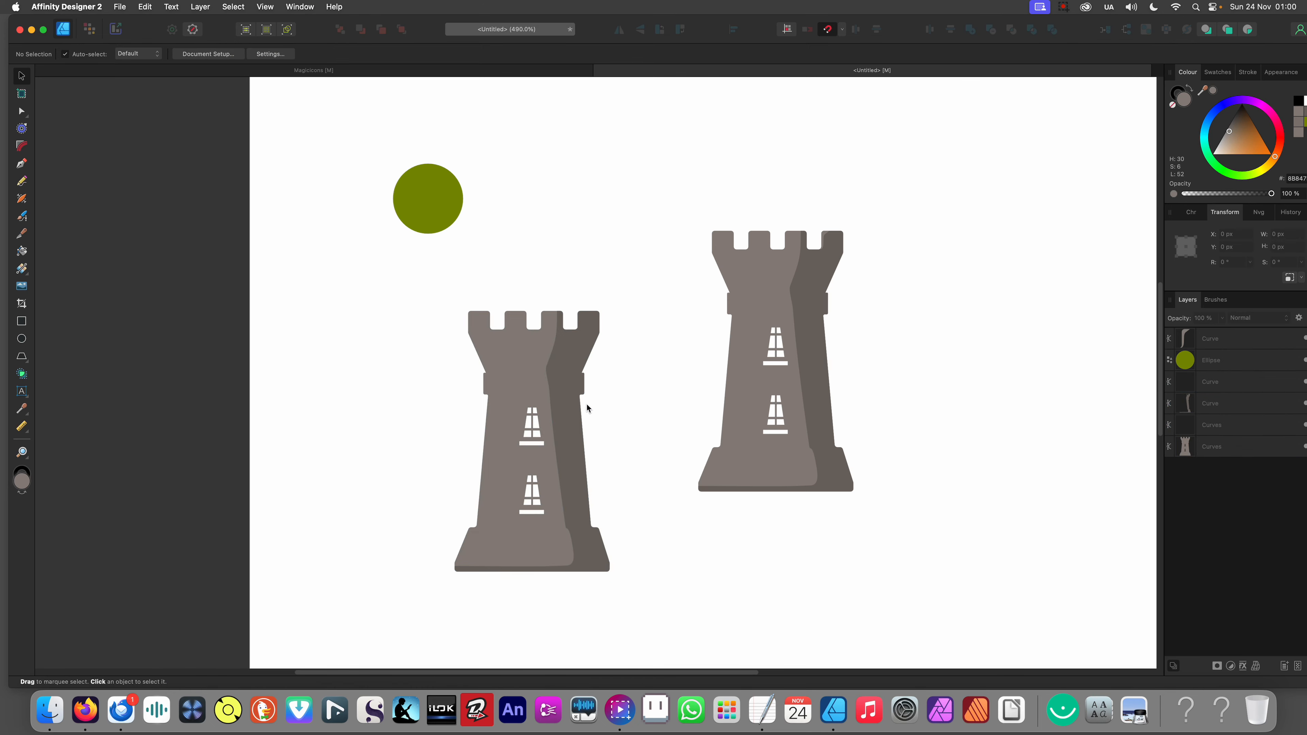
pyautogui.click(571, 410)
pyautogui.press('Delete')
pyautogui.click(591, 404)
pyautogui.scroll(5, 596, 396)
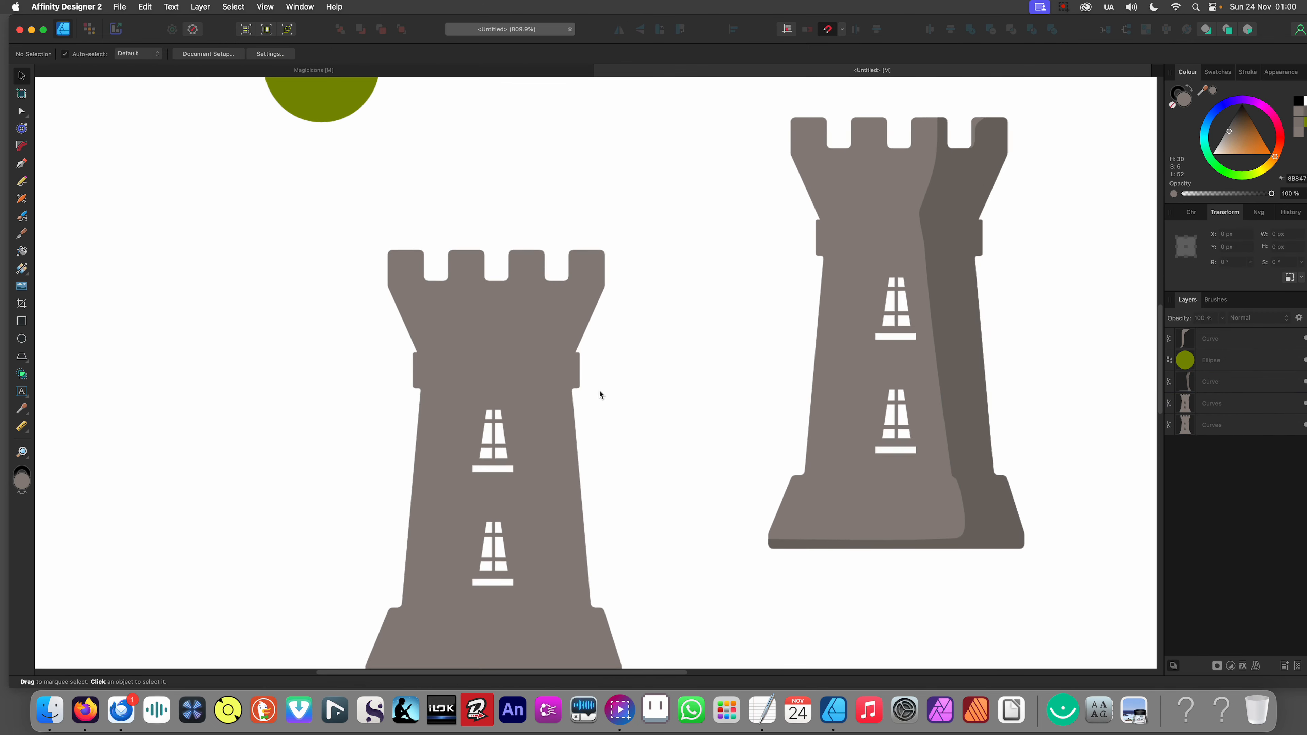
# Step: Knife-cut the copied tower from battlements to base along a slightly curved line beside the windows and select the strip on its shadow side
pyautogui.scroll(-1, 636, 314)
pyautogui.click(615, 340)
pyautogui.press('y')
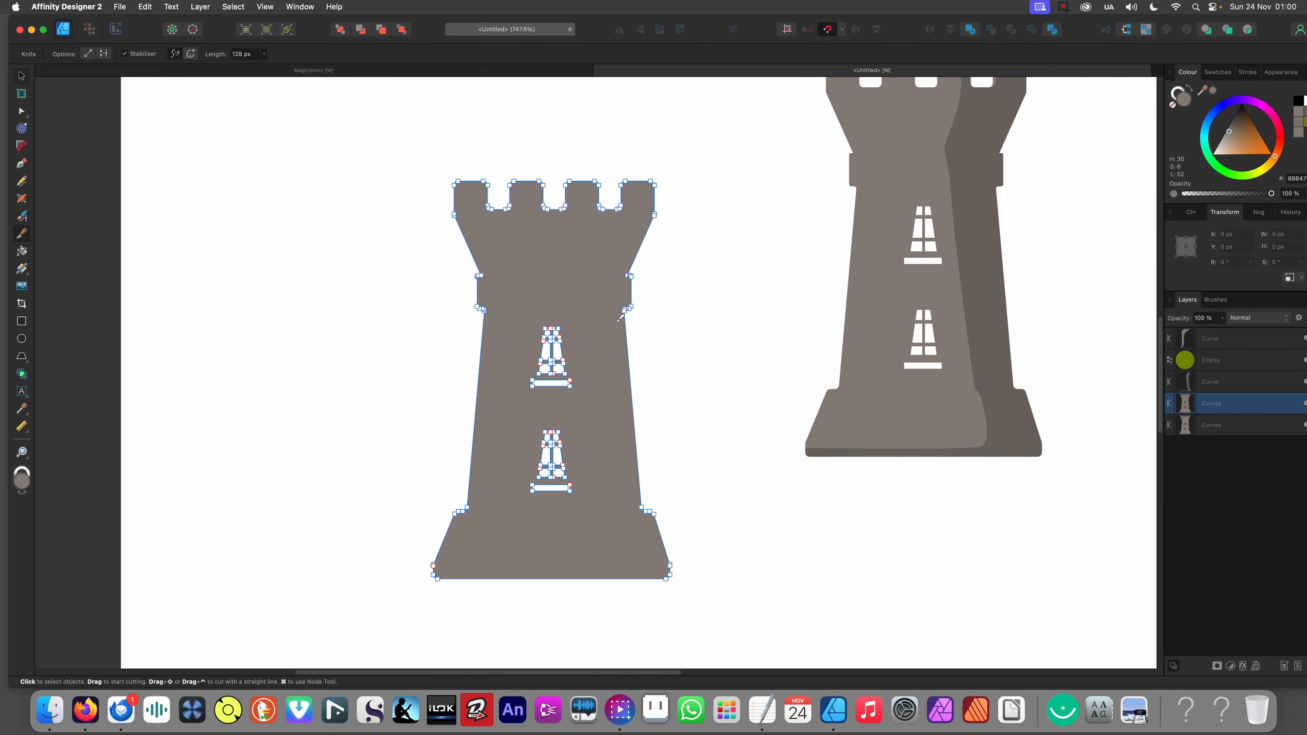
pyautogui.moveTo(592, 141)
pyautogui.mouseDown()
pyautogui.moveTo(589, 532)
pyautogui.moveTo(653, 661)
pyautogui.mouseUp()
pyautogui.press('v')
pyautogui.click(628, 495)
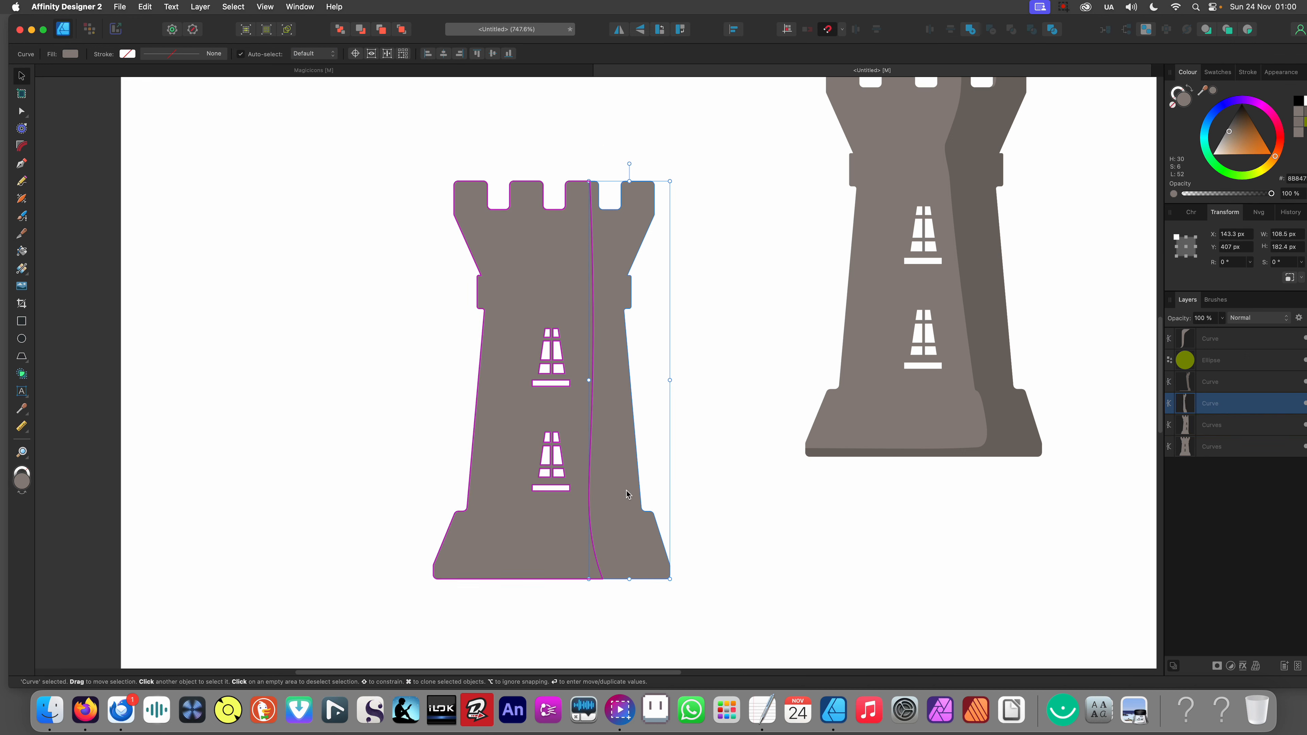
# Step: Recolour the copy's cut strip with the shadow colour sampled from the original tower and deselect it
pyautogui.press('i')
pyautogui.click(1002, 382)
pyautogui.scroll(-2, 726, 379)
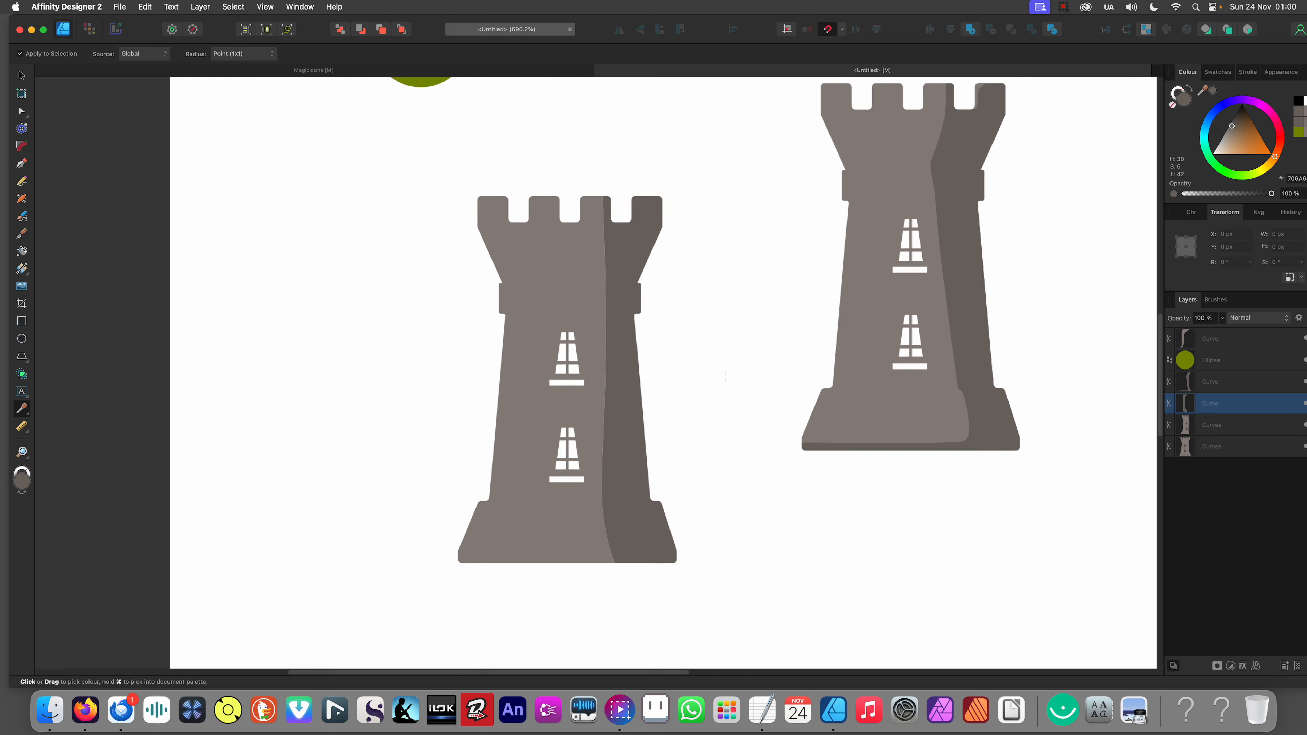
pyautogui.press('v')
pyautogui.click(726, 378)
# Step: Try pulling the copy's shadow strip away from its tower, undo the move and deselect
pyautogui.scroll(-5, 726, 378)
pyautogui.moveTo(668, 403); pyautogui.dragTo(712, 394)
pyautogui.press('super+z')
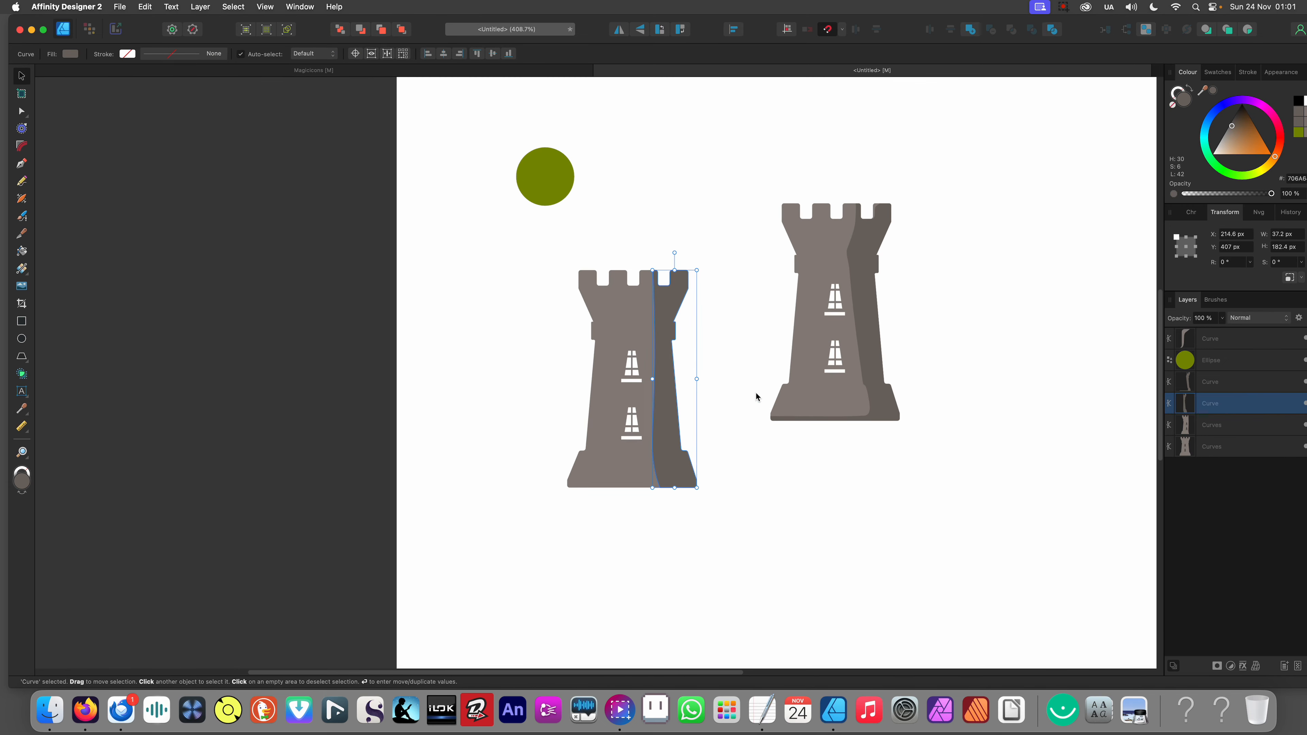
pyautogui.click(725, 413)
# Step: Examine the shadow edges of the copied tower and the original tower at close range to compare their smoothness
pyautogui.scroll(8, 572, 345)
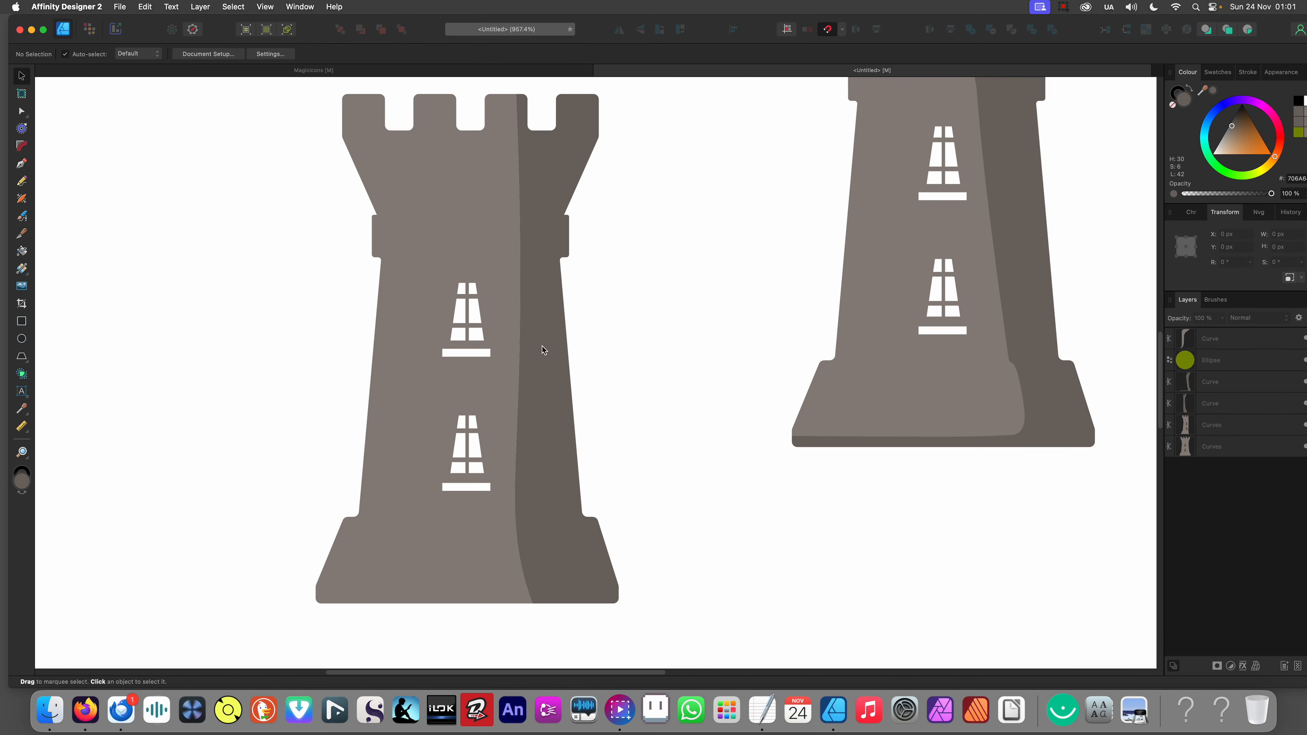
pyautogui.scroll(6, 526, 365)
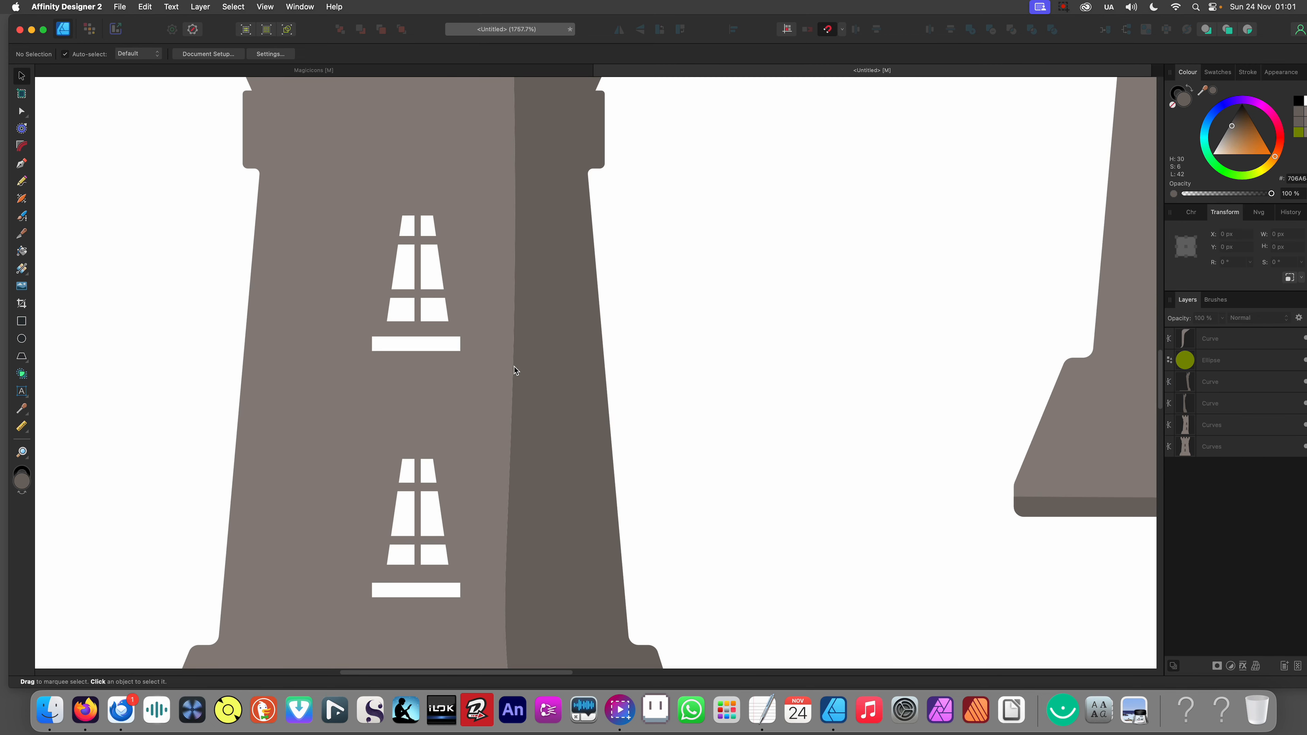
pyautogui.scroll(7, 512, 352)
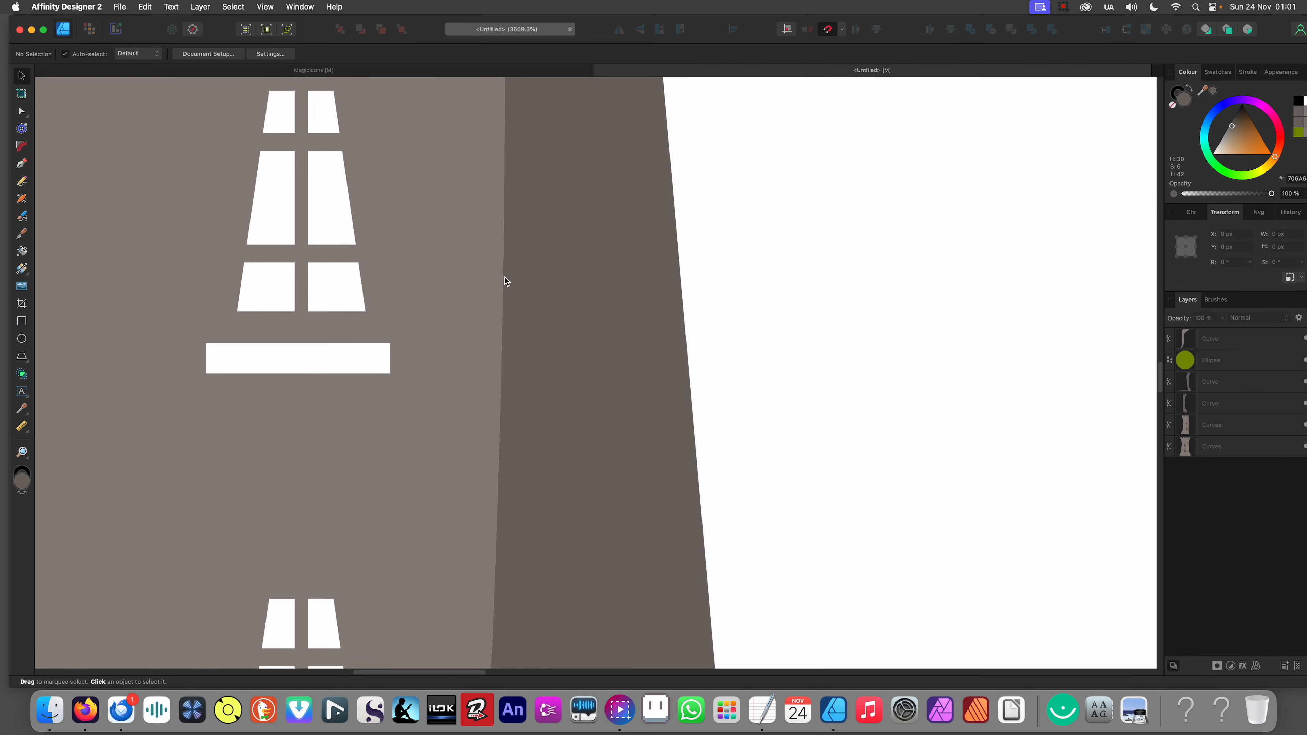
pyautogui.scroll(10, 498, 288)
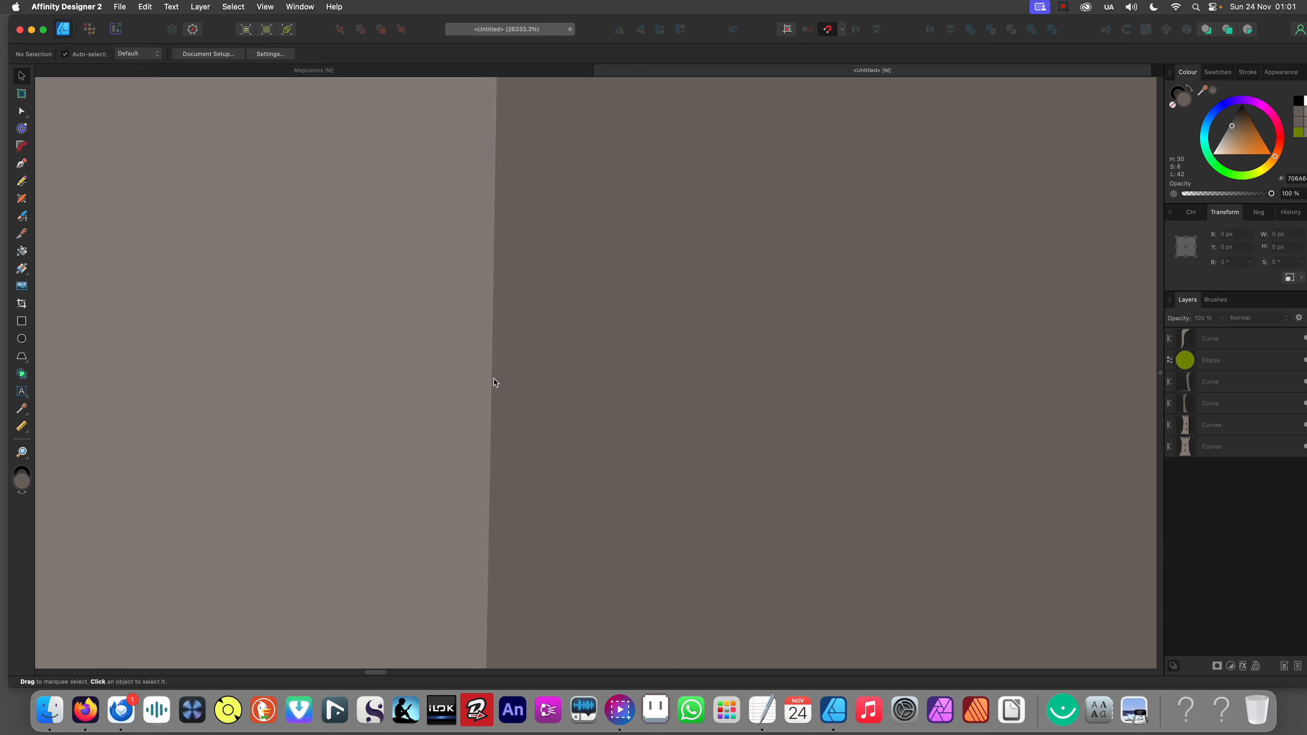
pyautogui.scroll(-10, 496, 384)
pyautogui.scroll(-3, 514, 437)
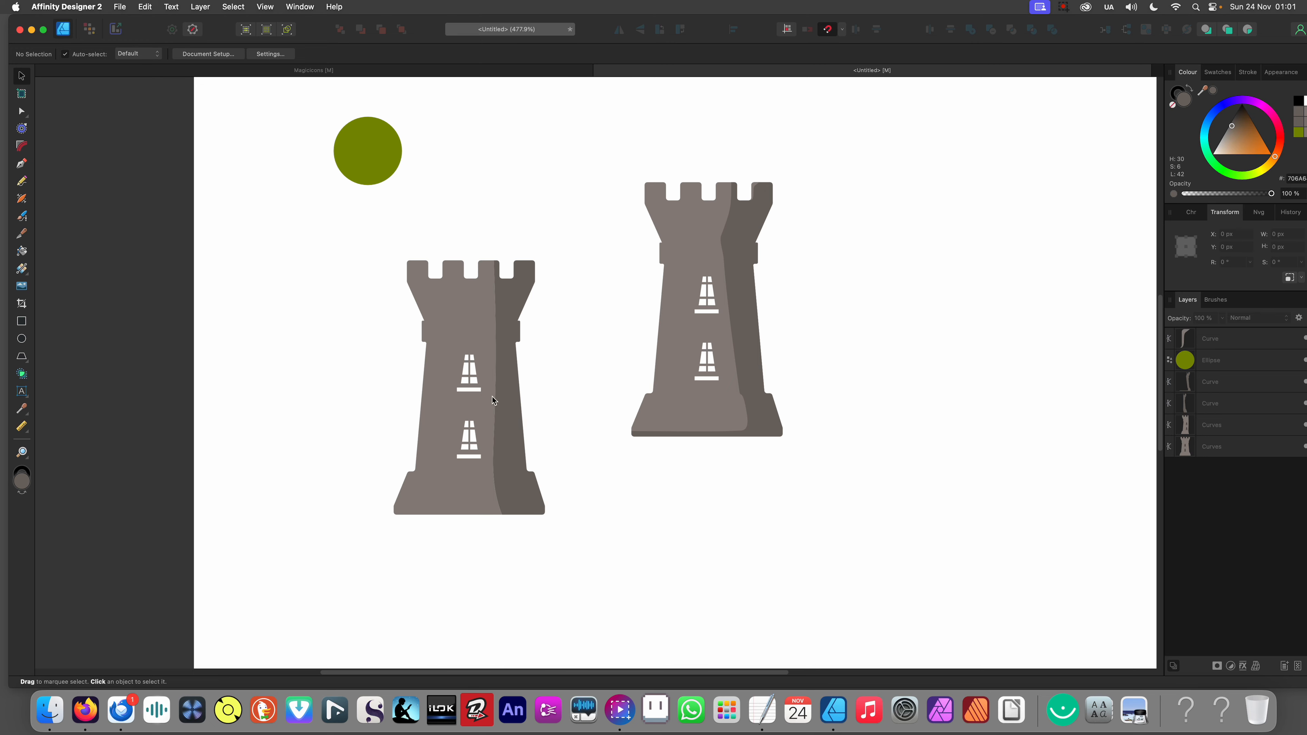
pyautogui.scroll(5, 488, 435)
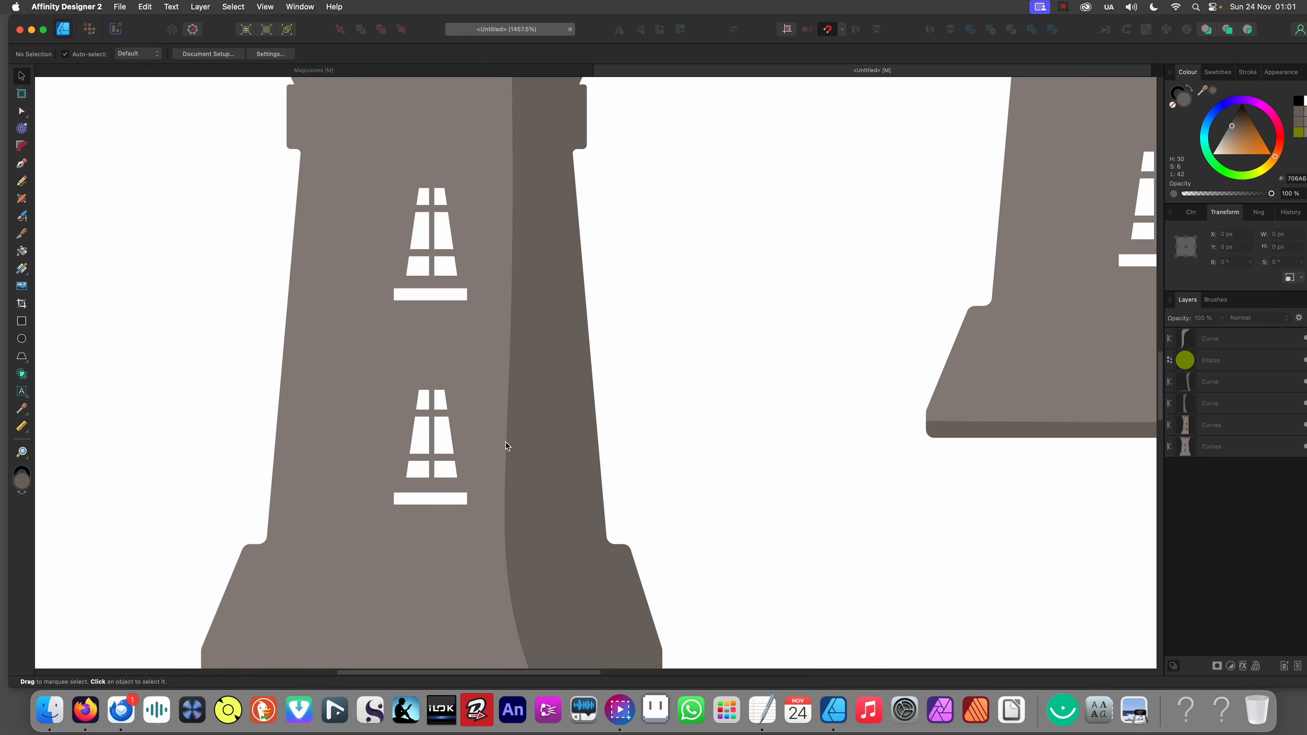
pyautogui.scroll(-3, 570, 442)
pyautogui.hscroll(3, 679, 407)
pyautogui.scroll(4, 755, 335)
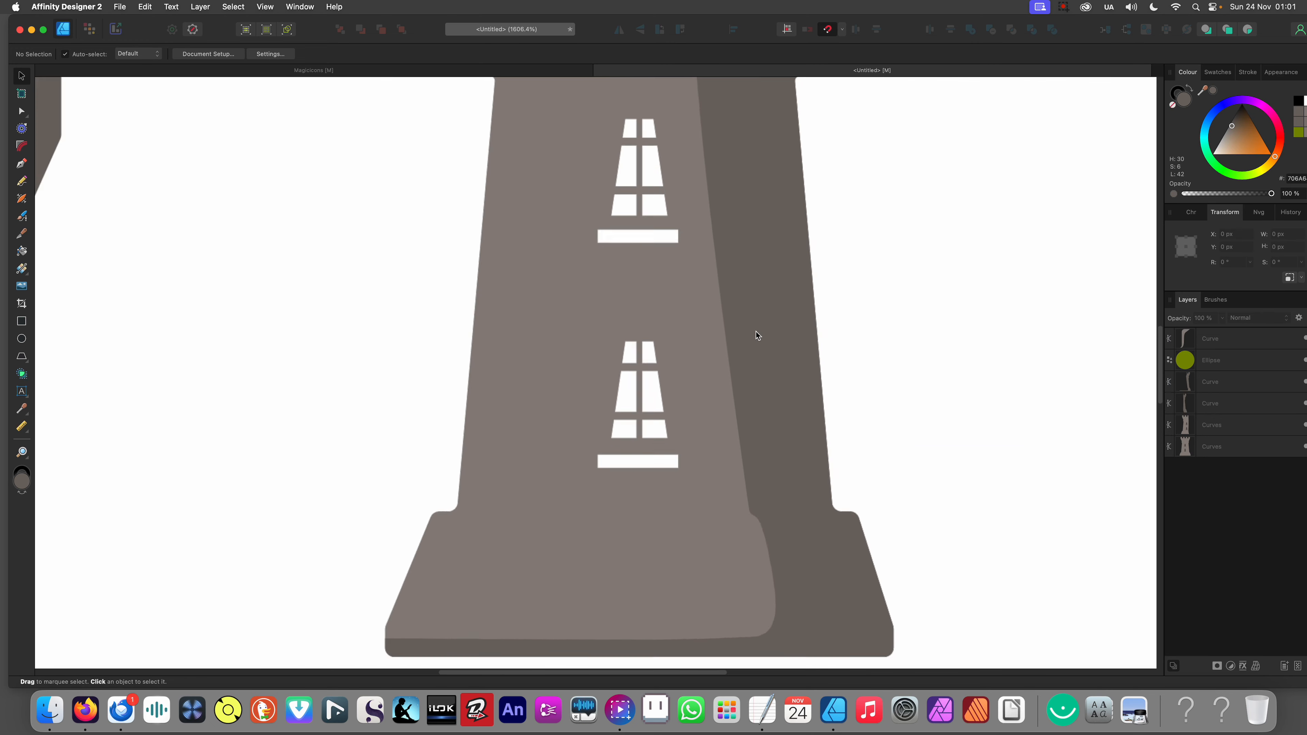
pyautogui.scroll(3, 709, 230)
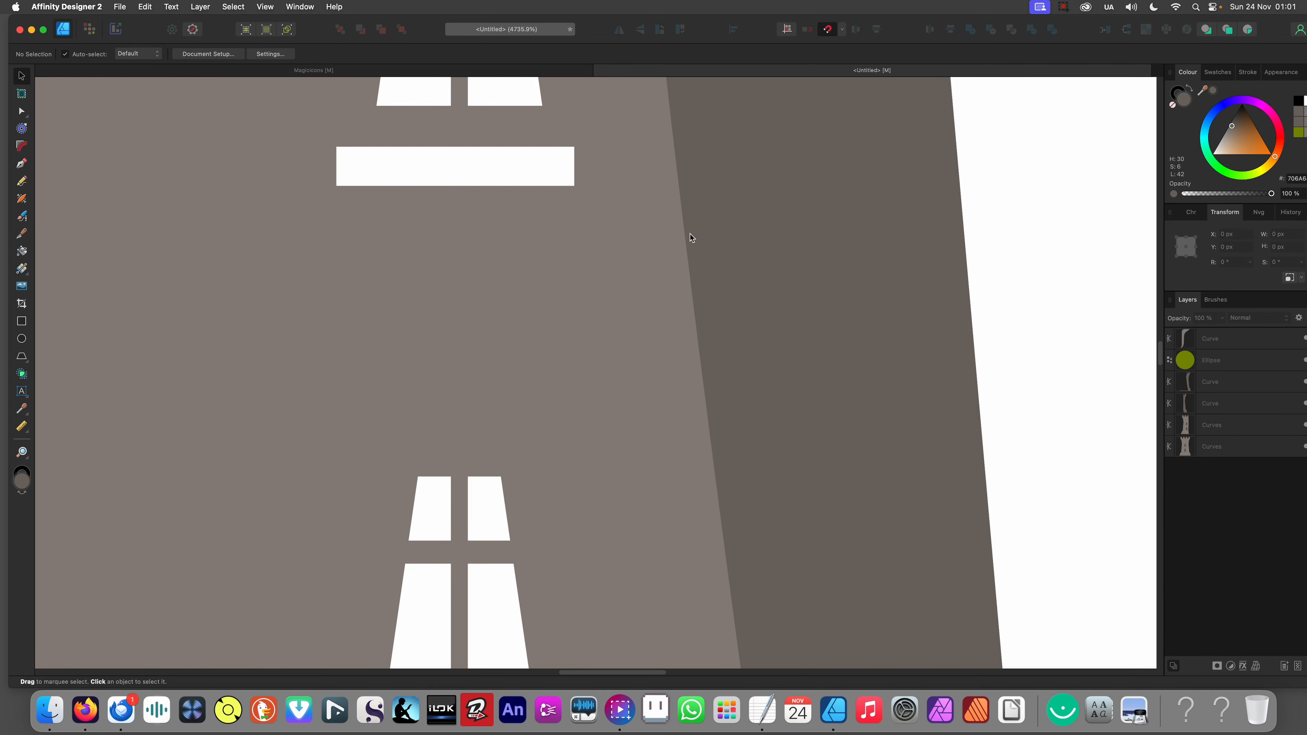
# Step: Try shifting the original tower's shadow strip aside and undo the move
pyautogui.moveTo(753, 310); pyautogui.dragTo(856, 305)
pyautogui.press('super+z')
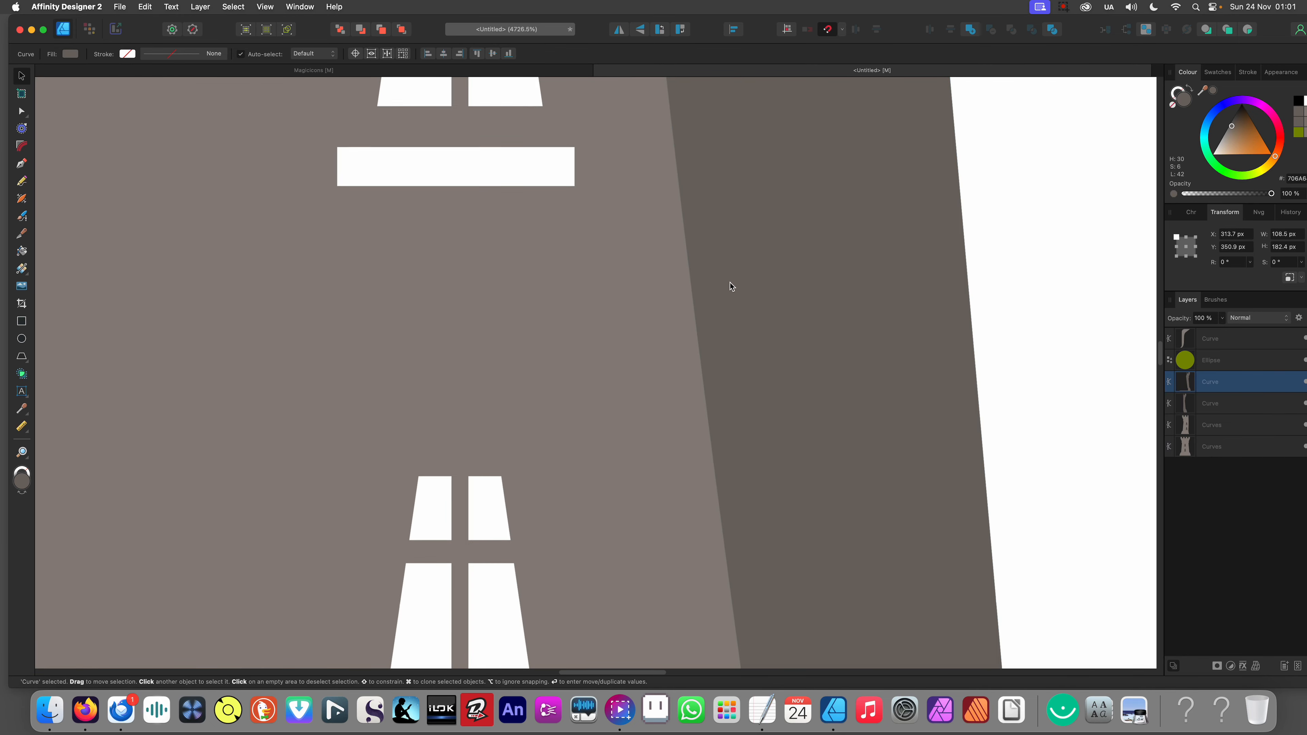
pyautogui.scroll(-8, 684, 296)
pyautogui.click(648, 379)
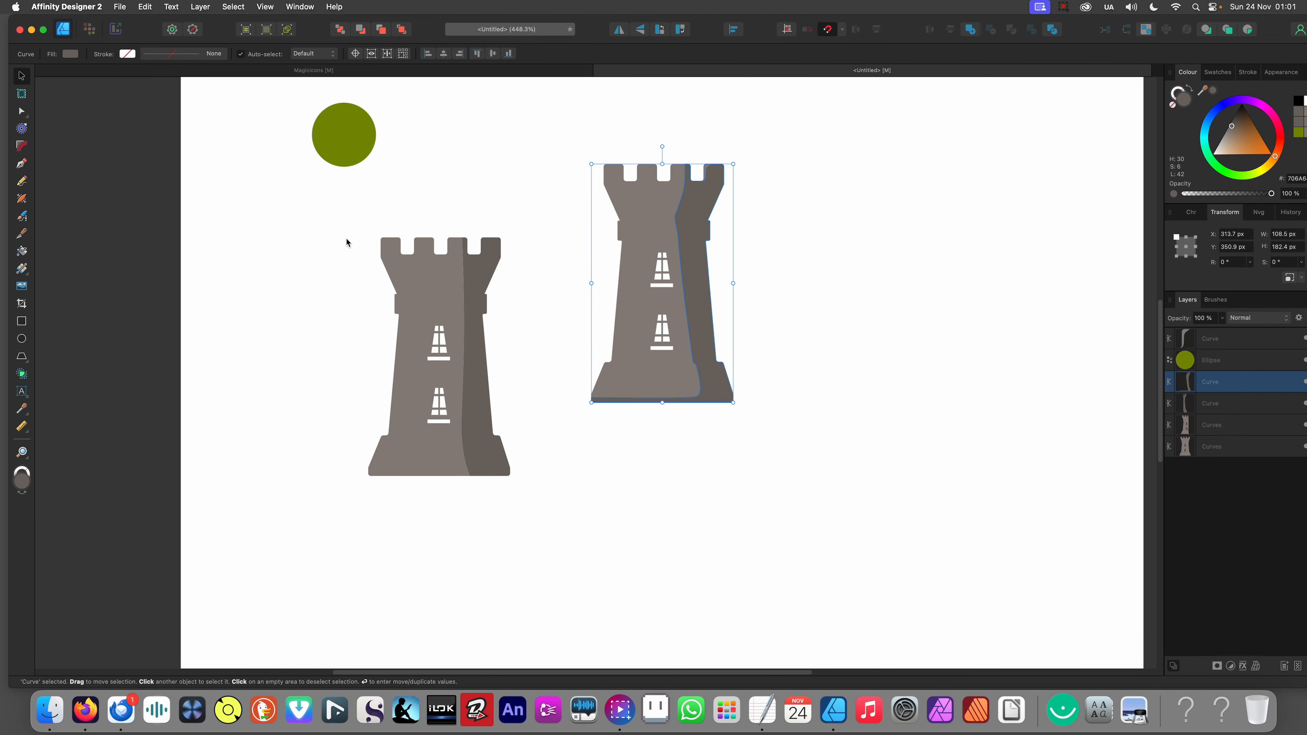
# Step: Delete the duplicate tower together with its shadow strip and deselect everything
pyautogui.moveTo(348, 222); pyautogui.dragTo(520, 515)
pyautogui.press('Delete')
pyautogui.scroll(2, 635, 409)
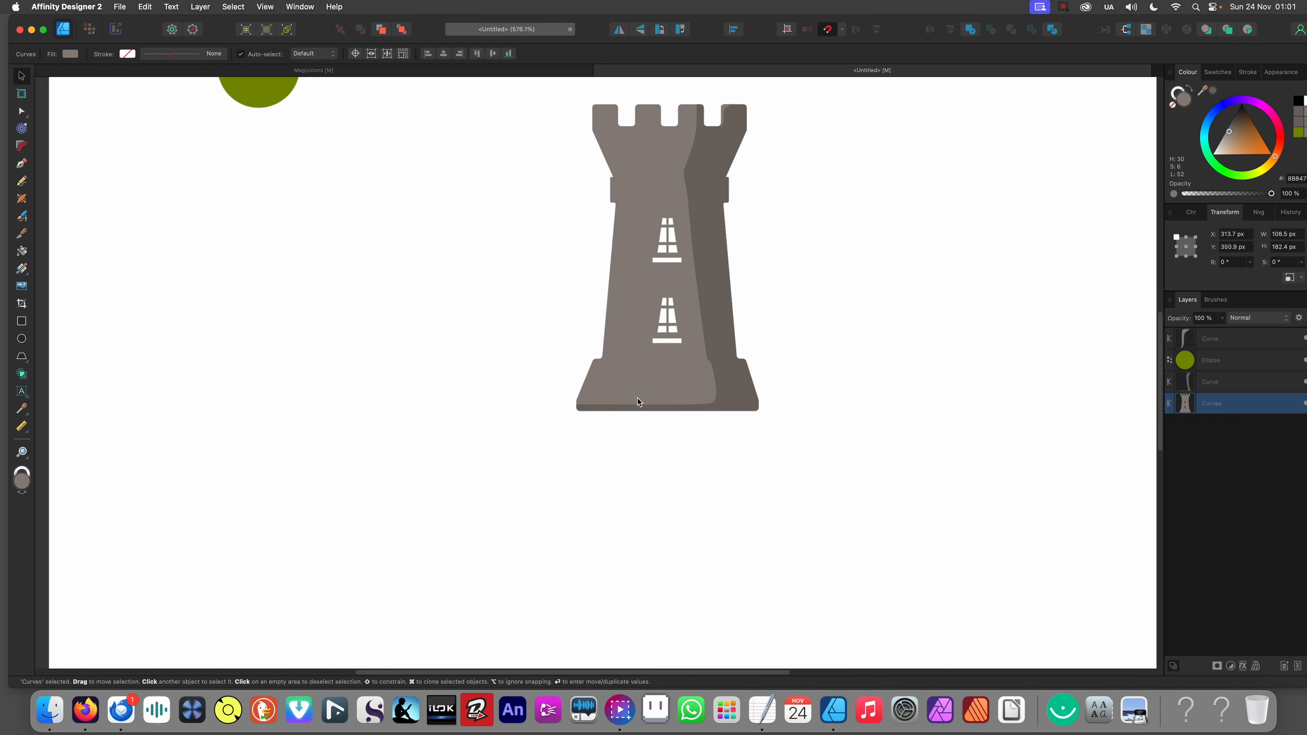
pyautogui.moveTo(649, 375); pyautogui.dragTo(615, 498)
pyautogui.scroll(-2, 636, 414)
pyautogui.click(730, 327)
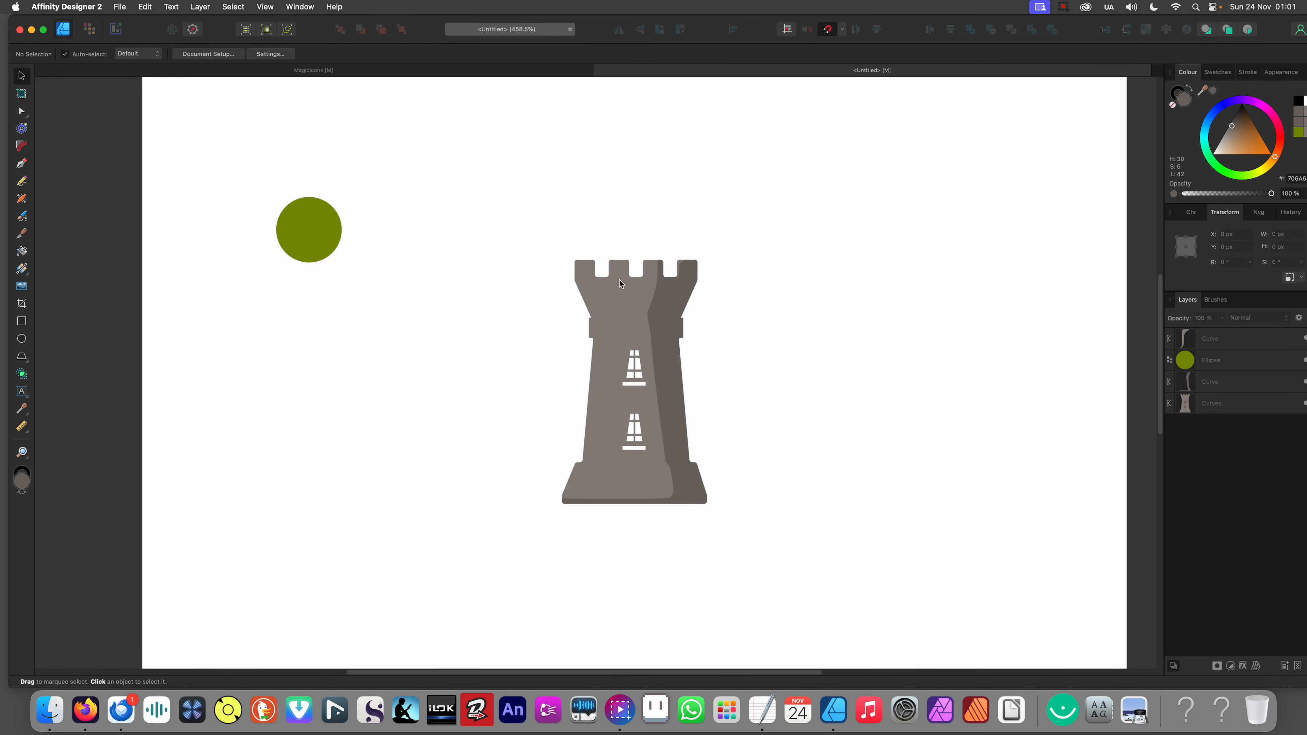
# Step: Knife-cut a thin pointed wedge about 15.7 px wide and 2.8 px high into the shadow strip's inner edge at the collar's top
pyautogui.scroll(3, 633, 309)
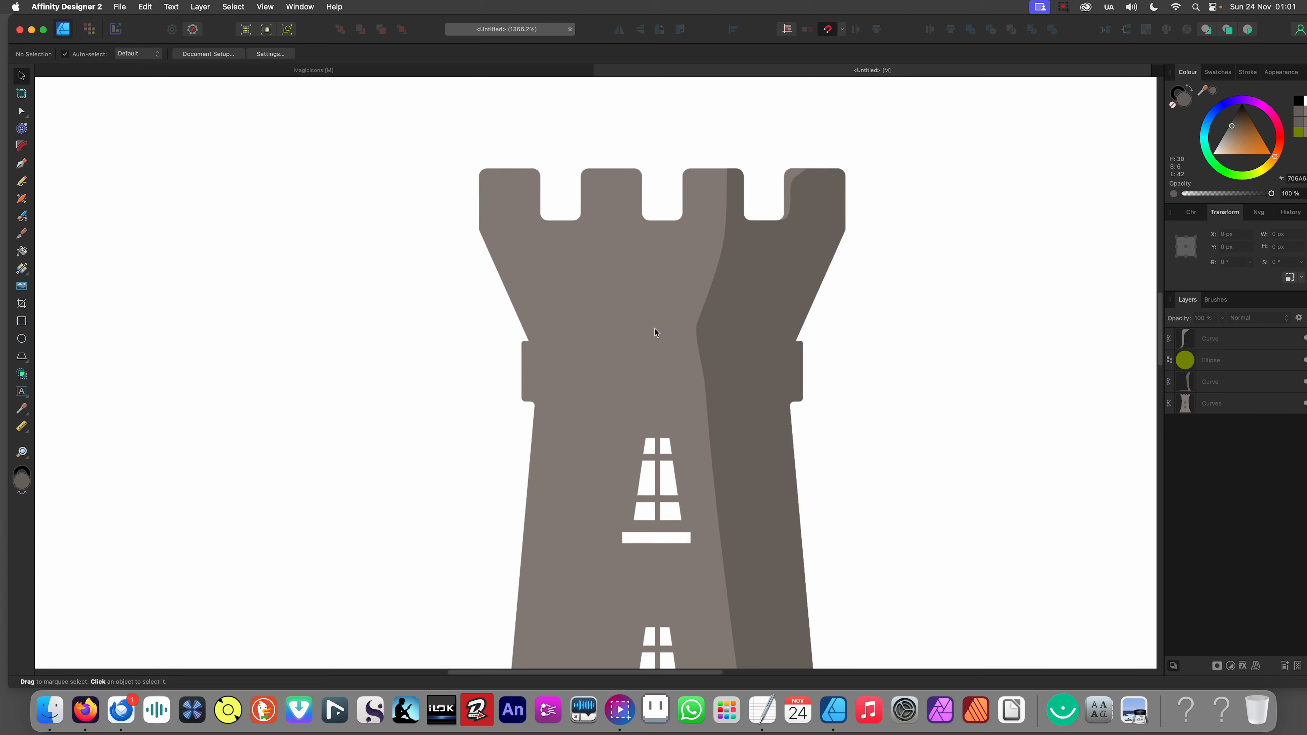
pyautogui.scroll(1, 654, 328)
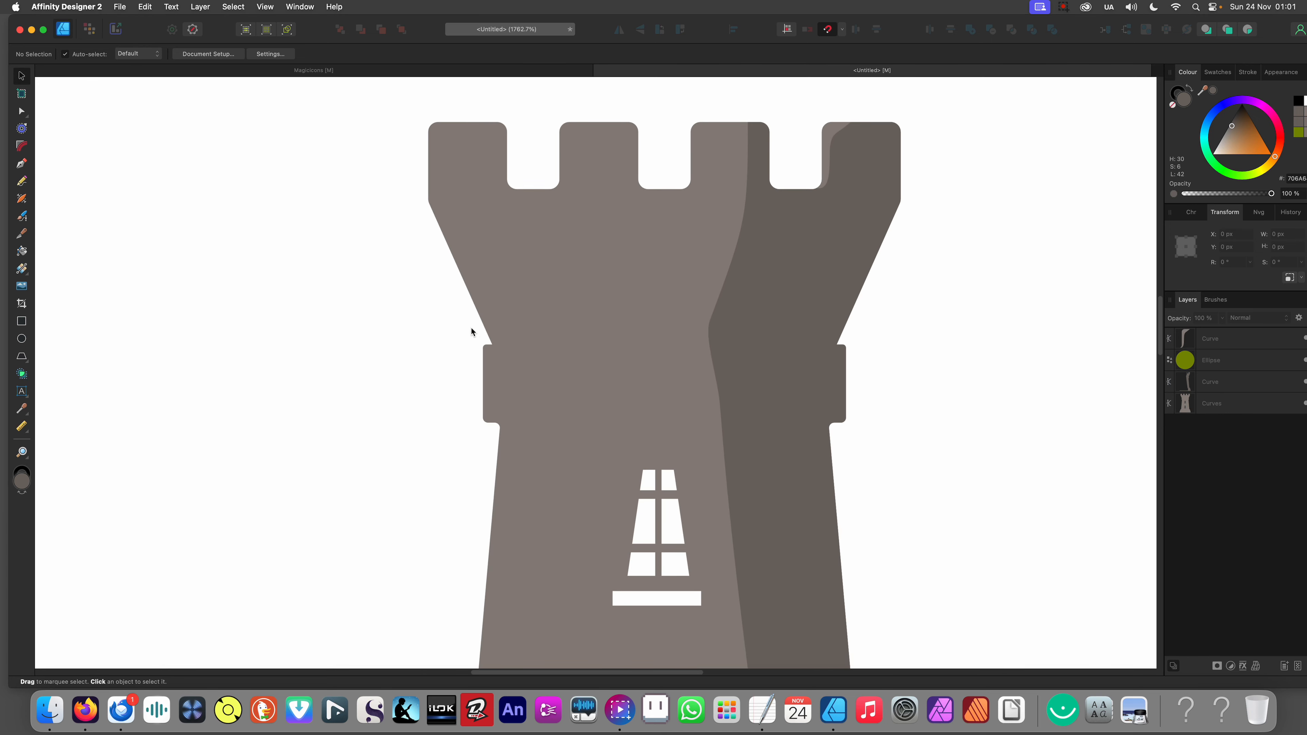
pyautogui.click(733, 359)
pyautogui.click(473, 338)
pyautogui.scroll(3, 710, 348)
pyautogui.click(711, 347)
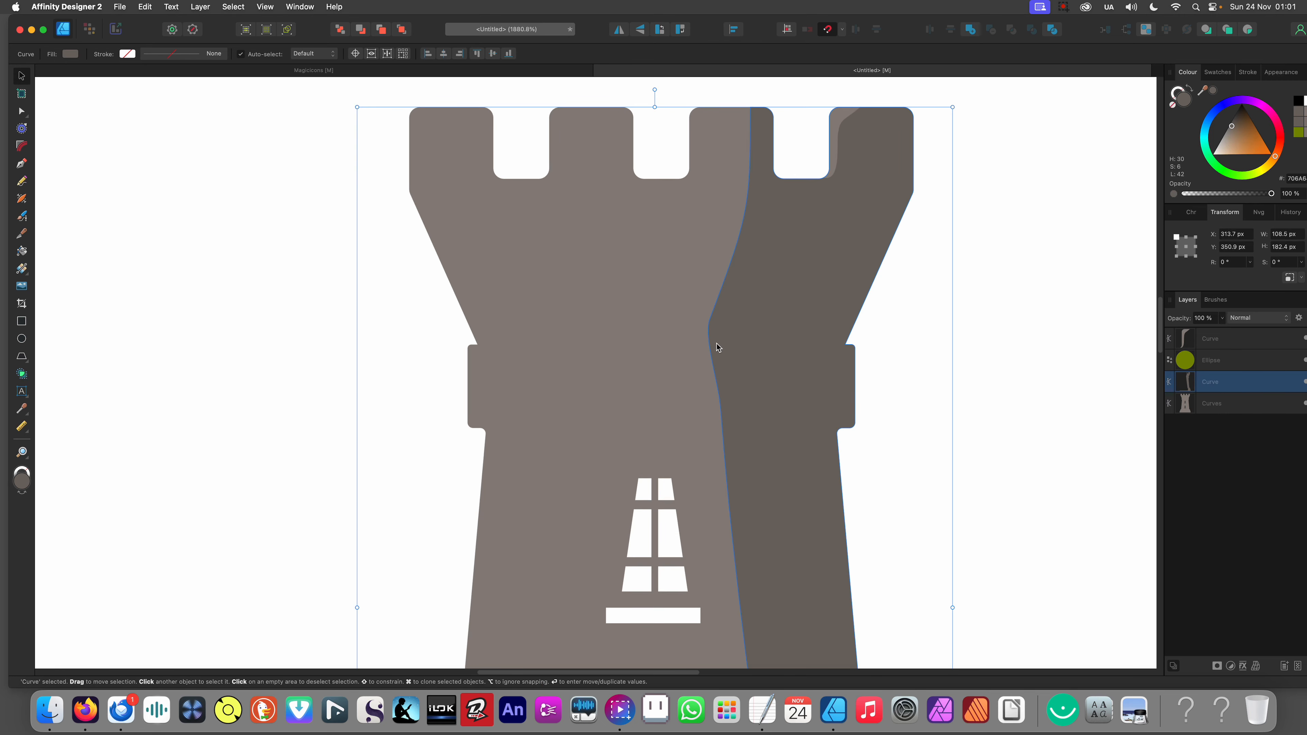
pyautogui.press('a')
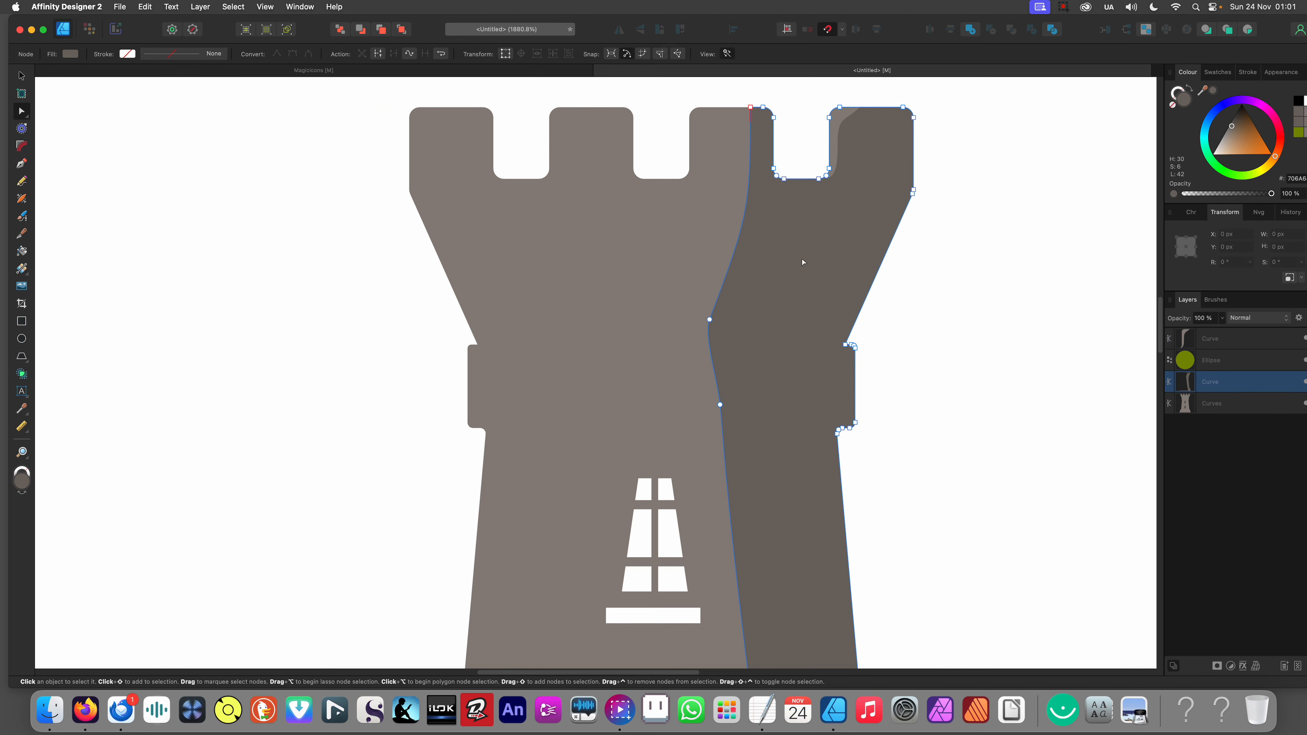
pyautogui.scroll(3, 719, 335)
pyautogui.press('y')
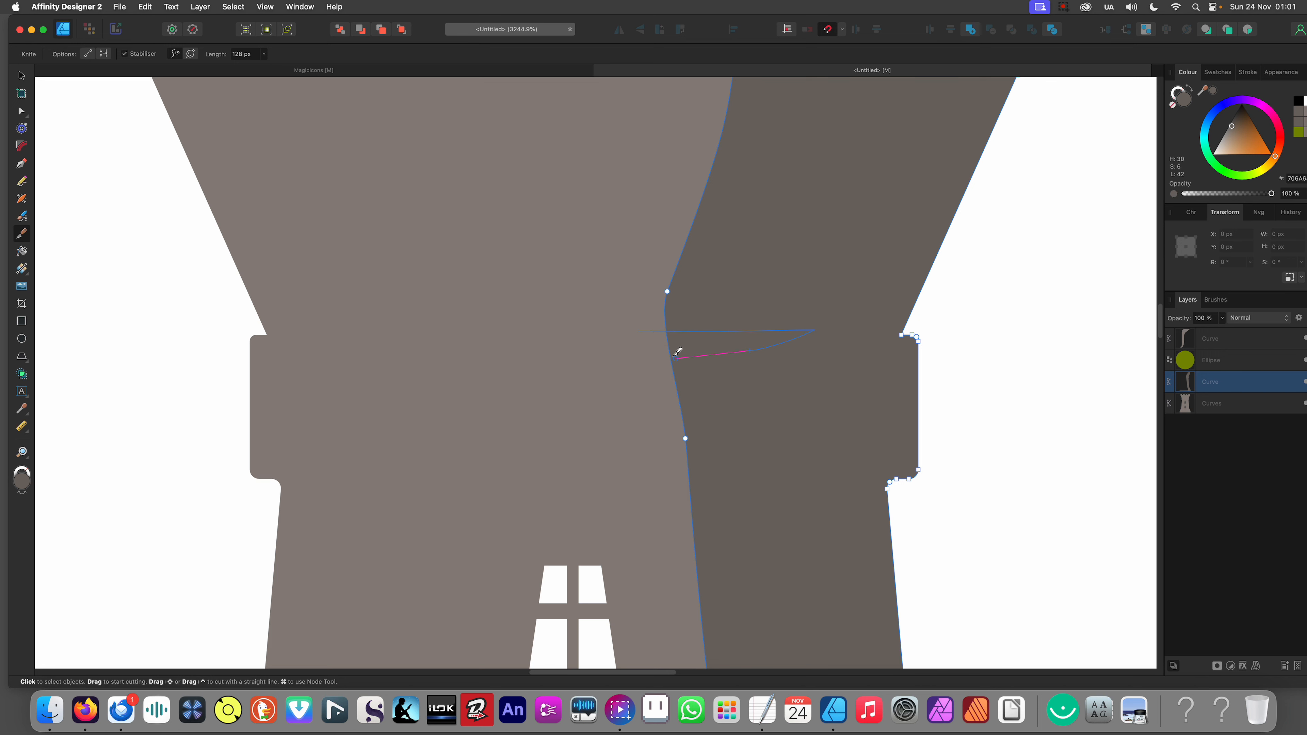
pyautogui.moveTo(660, 353); pyautogui.dragTo(659, 355)
# Step: Delete the small wedge cut from the shadow strip to leave a light notch along the collar's top
pyautogui.press('v')
pyautogui.click(690, 348)
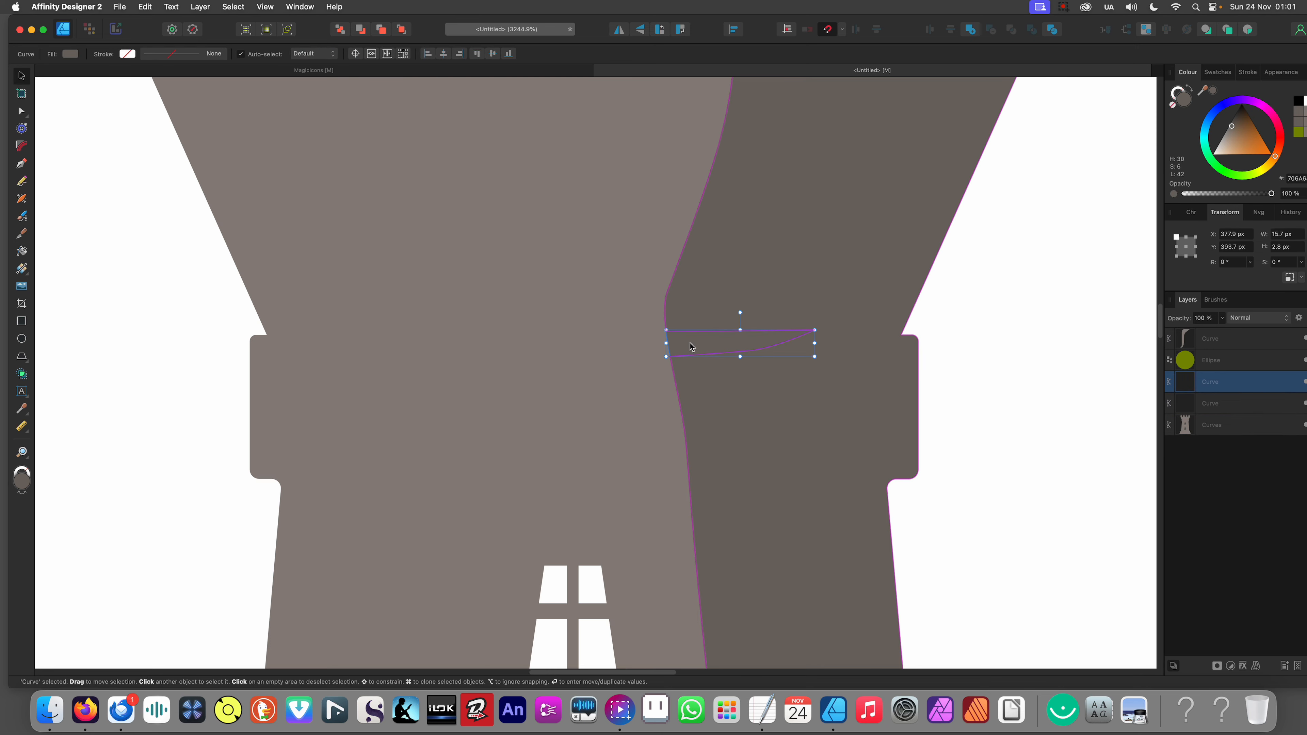
pyautogui.press('Delete')
pyautogui.press('super+0')
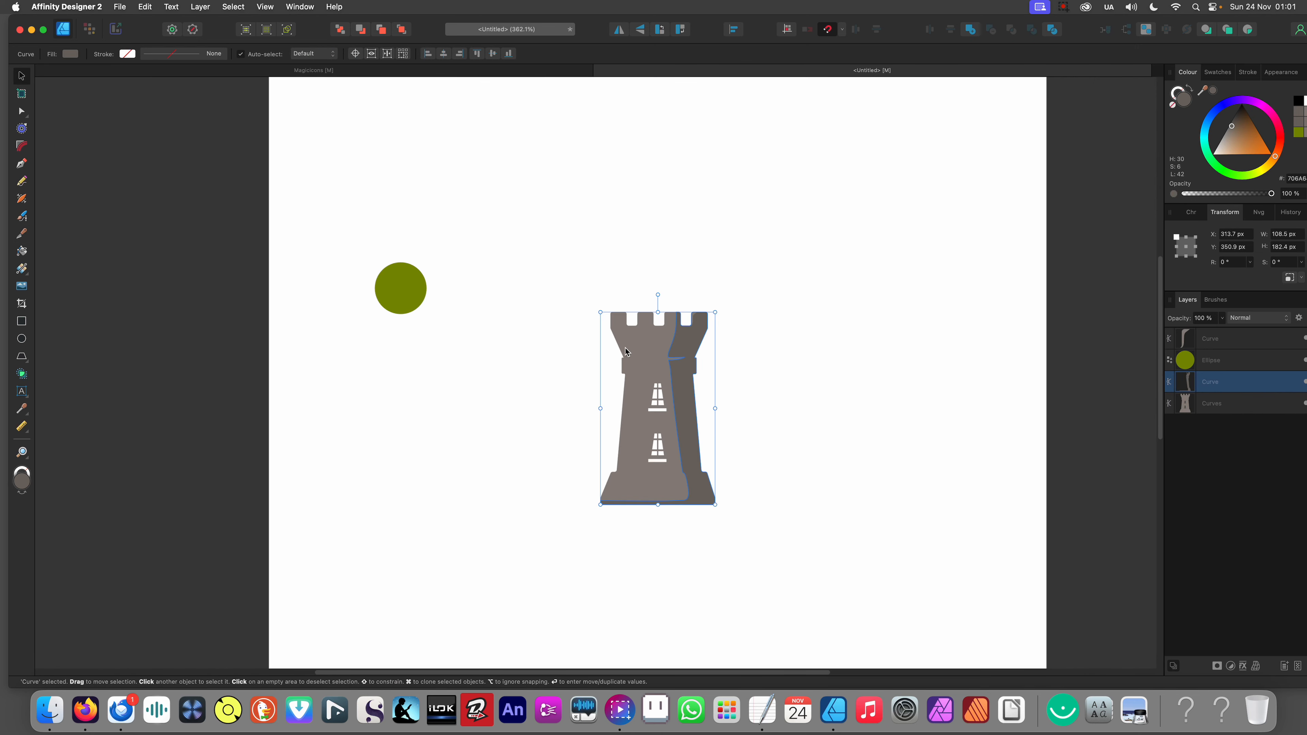
# Step: Examine the notch at the collar up close and in the whole tower, with the shadow strip deselected
pyautogui.scroll(10, 670, 370)
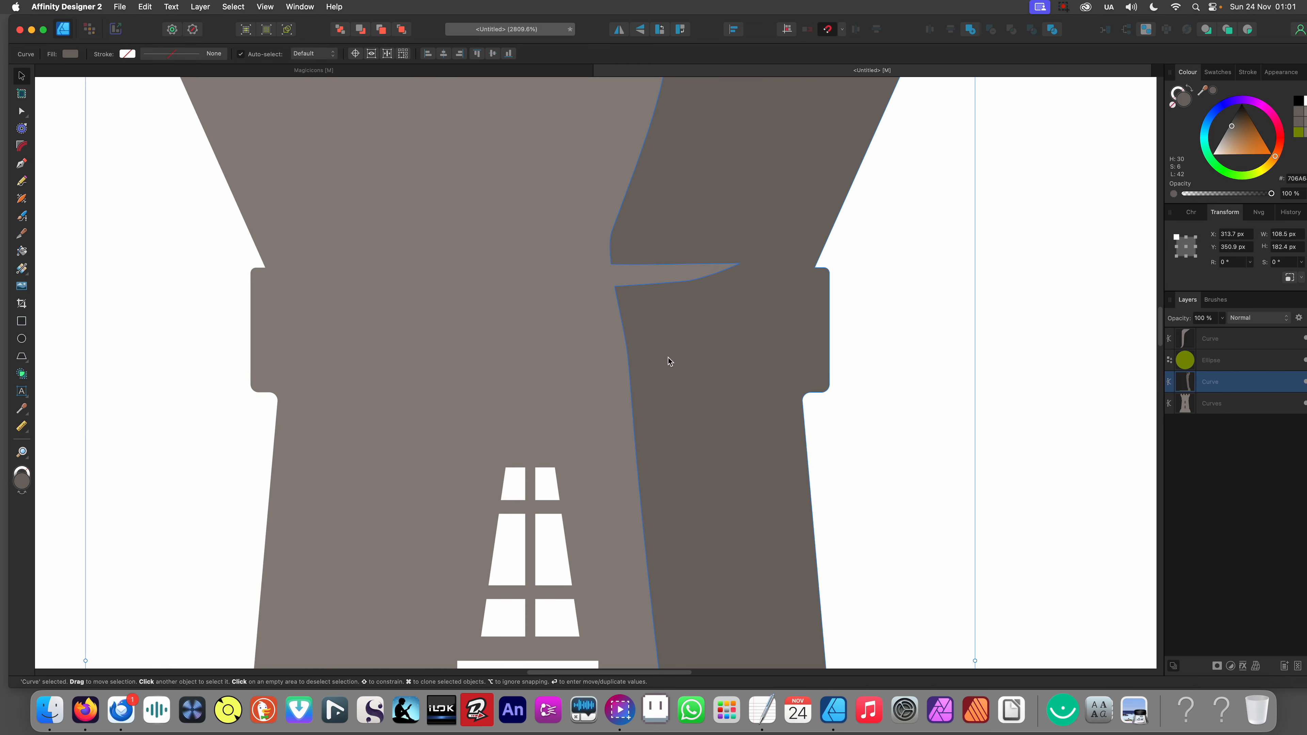
pyautogui.scroll(-5, 669, 361)
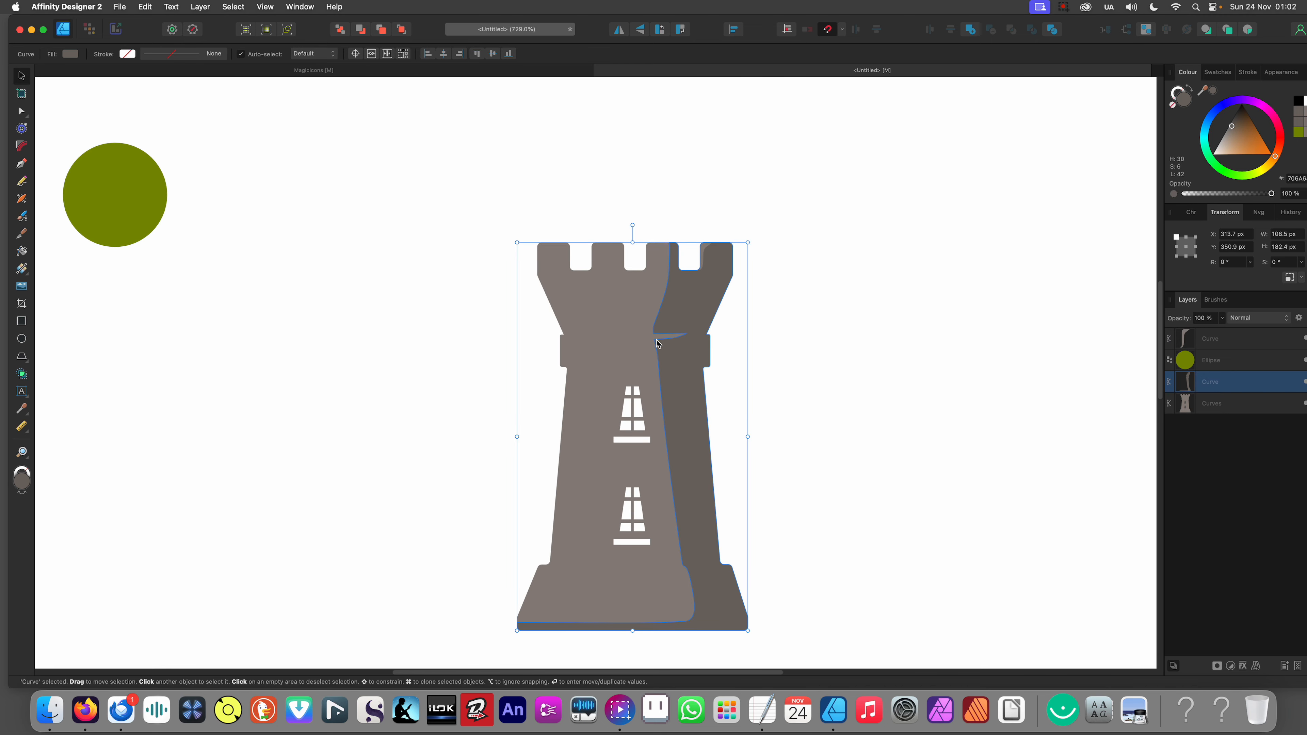
pyautogui.scroll(2, 577, 330)
pyautogui.scroll(-4, 571, 367)
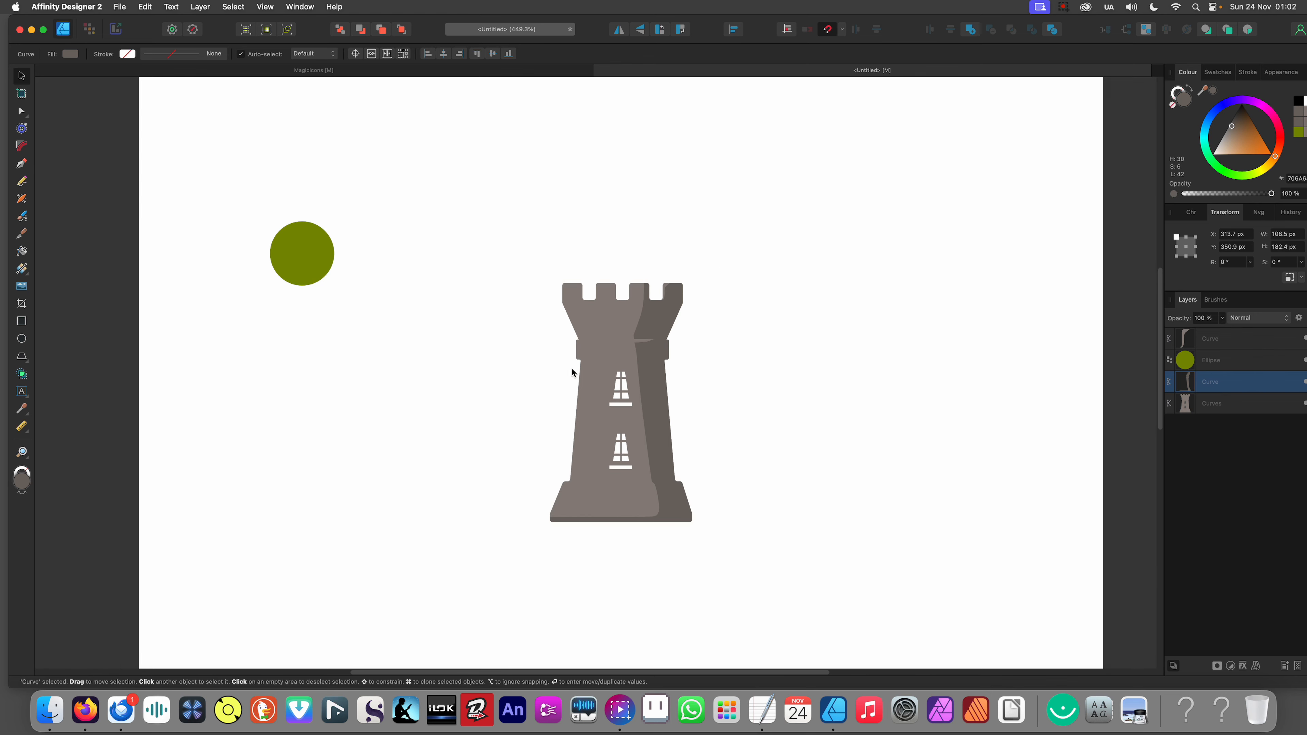
pyautogui.scroll(-3, 536, 362)
pyautogui.click(543, 478)
pyautogui.scroll(2, 562, 350)
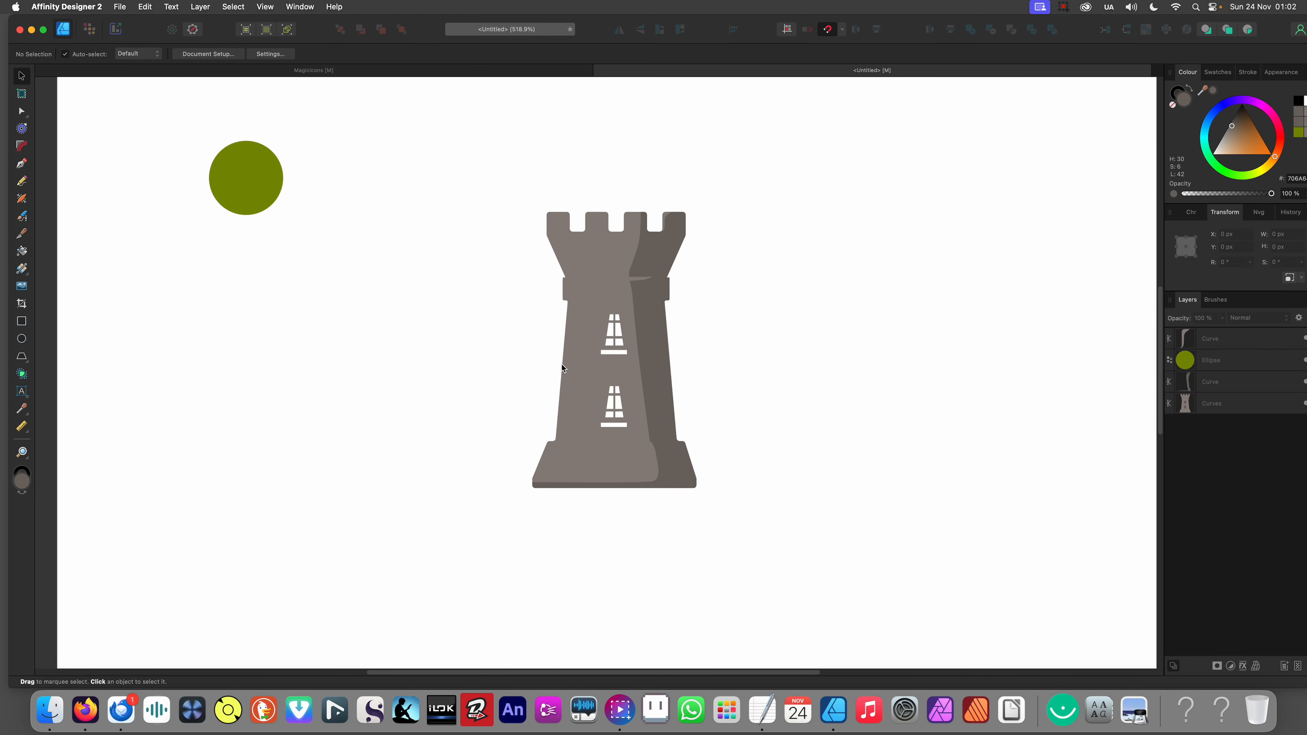
pyautogui.scroll(1, 546, 391)
pyautogui.scroll(3, 543, 203)
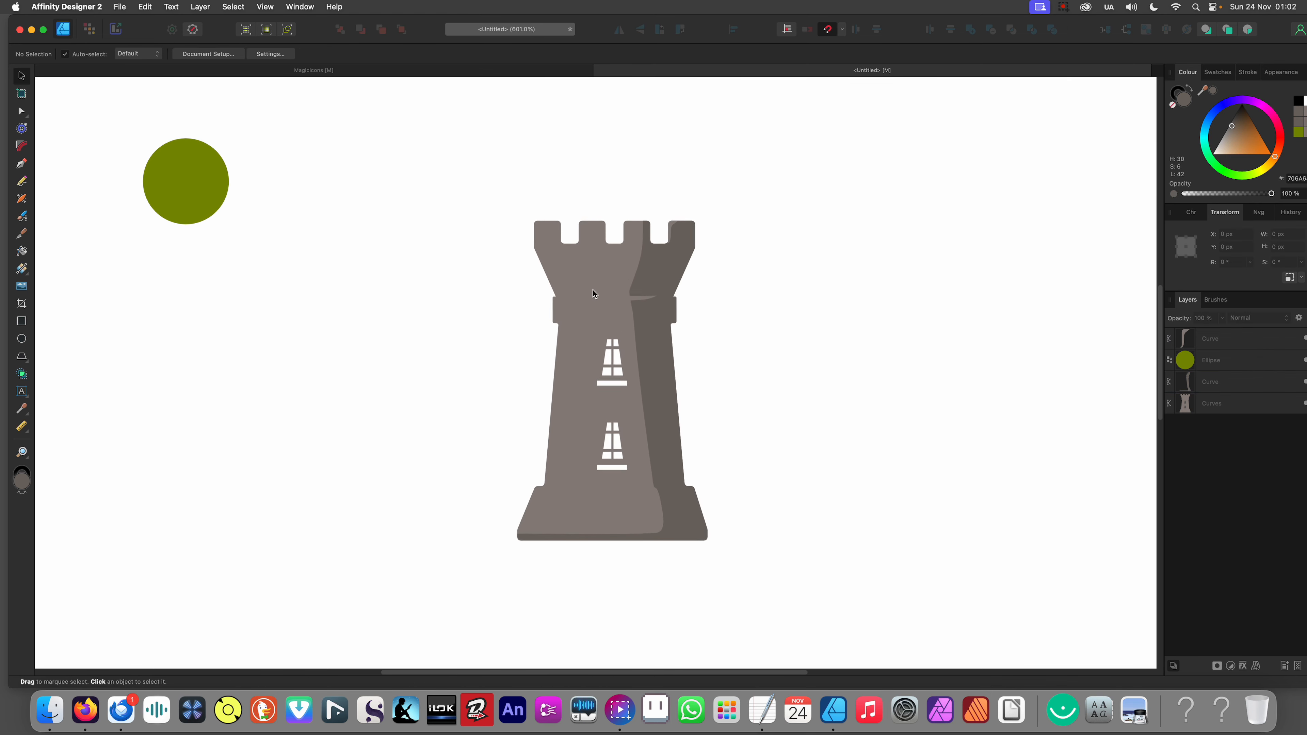
pyautogui.scroll(3, 617, 256)
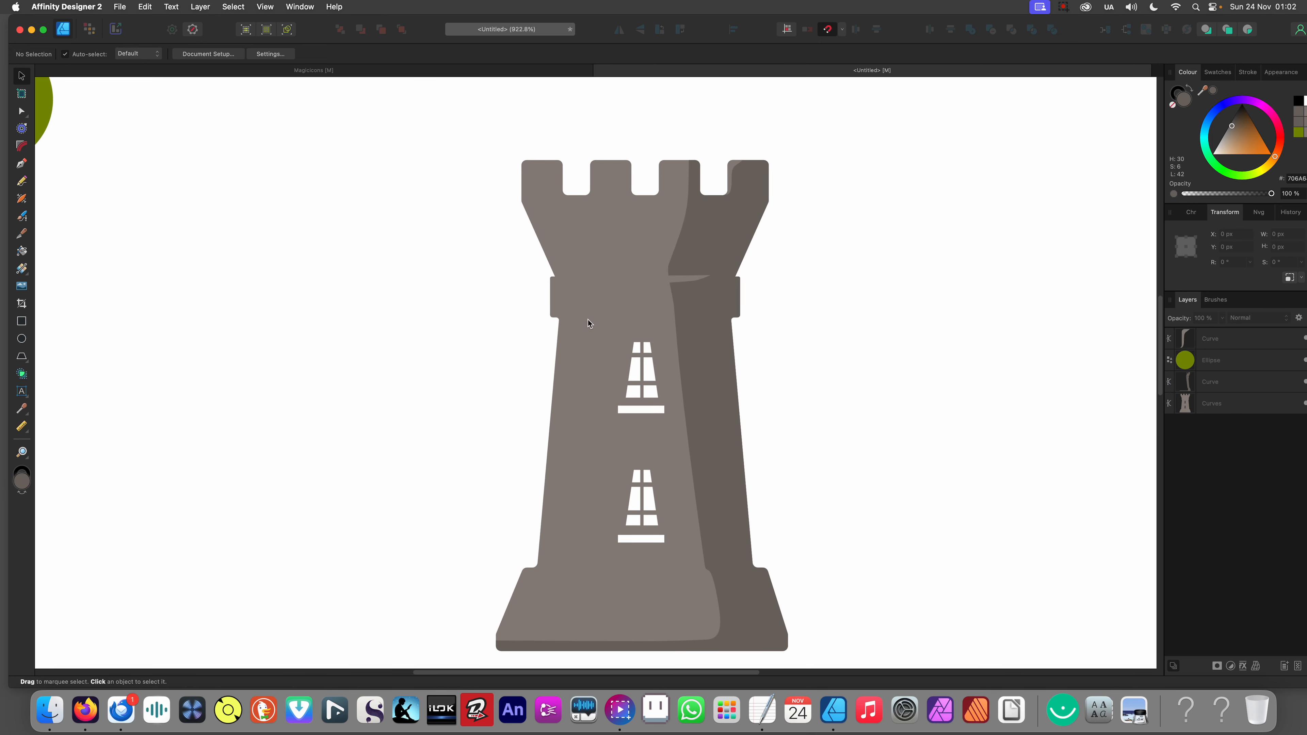
# Step: Knife-cut a strip about 41.6 px wide and 175.8 px high from the tower's lit side, running from the second battlement to the base
pyautogui.scroll(-2, 595, 286)
pyautogui.click(608, 255)
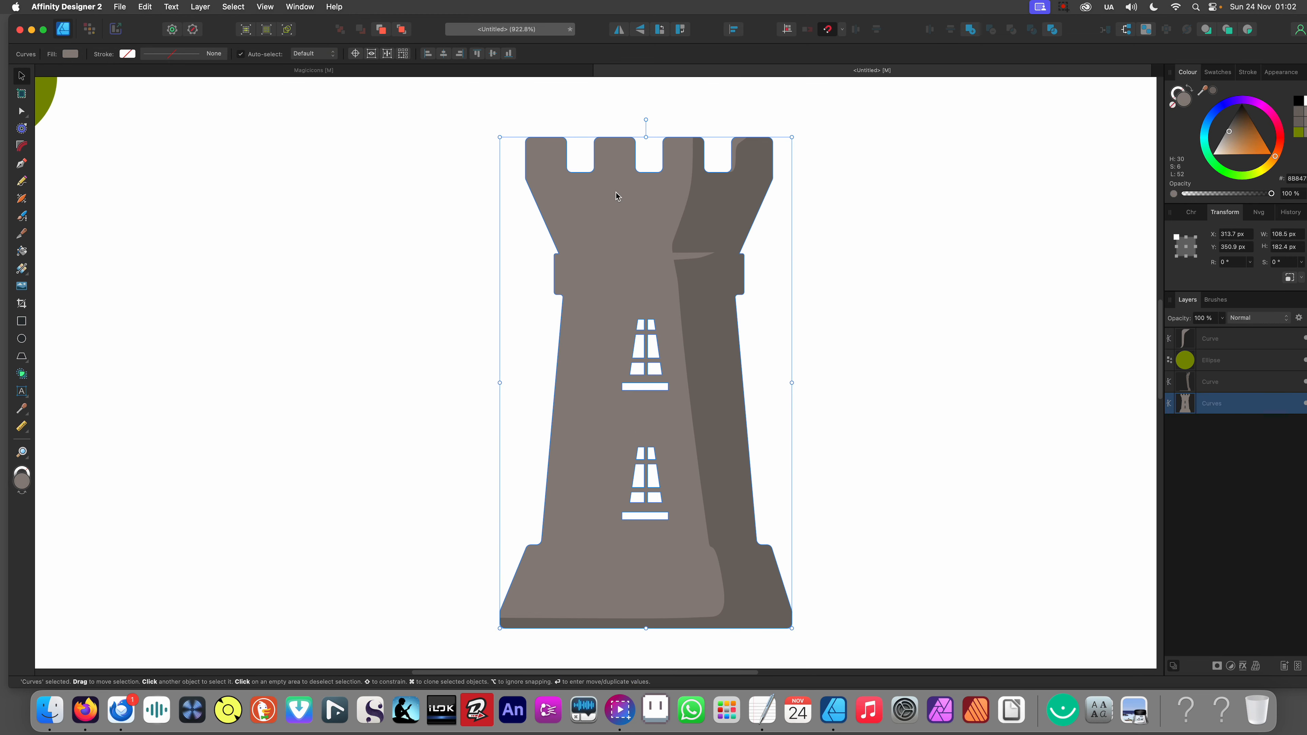
pyautogui.press('k')
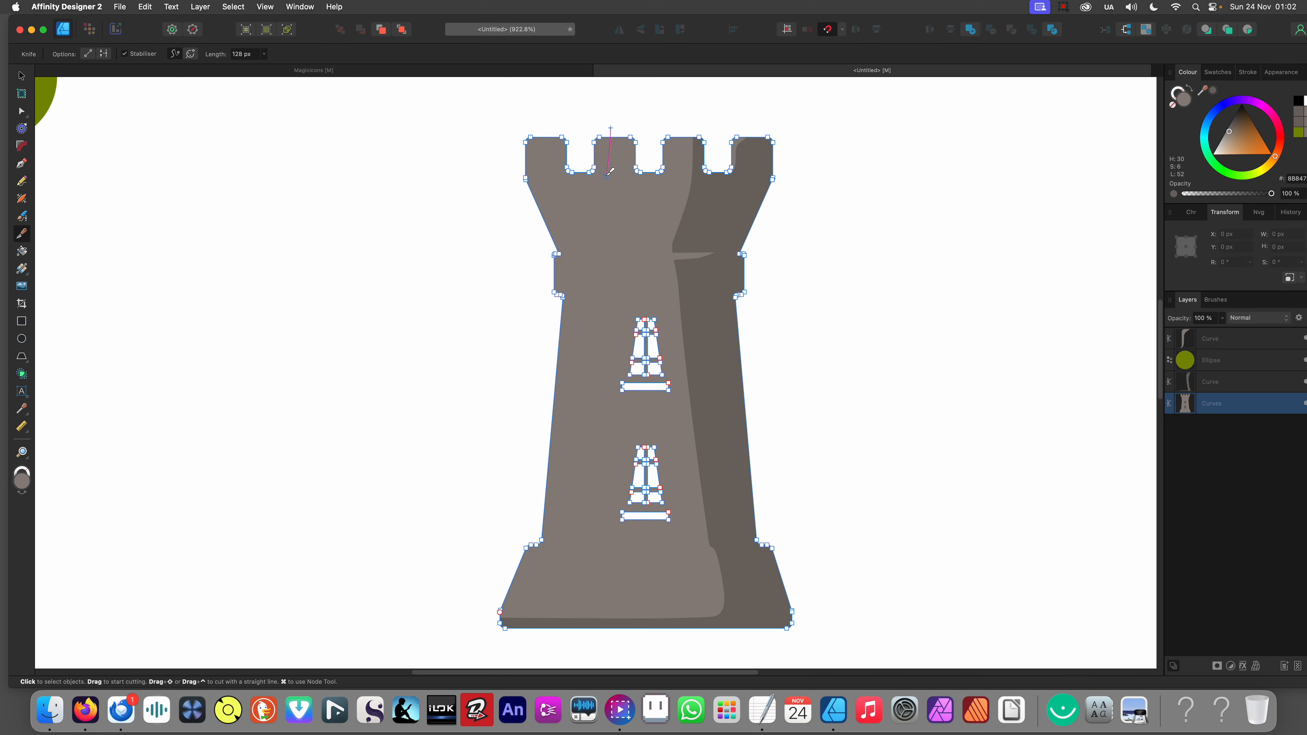
pyautogui.moveTo(602, 205)
pyautogui.mouseDown()
pyautogui.moveTo(600, 249)
pyautogui.moveTo(625, 307)
pyautogui.moveTo(614, 333)
pyautogui.mouseUp()
pyautogui.moveTo(552, 630)
pyautogui.mouseDown()
pyautogui.moveTo(559, 681)
pyautogui.moveTo(560, 622)
pyautogui.moveTo(396, 616)
pyautogui.mouseUp()
# Step: Pull the newly cut lit-side strip away from the tower to check the cut, and undo the move
pyautogui.press('v')
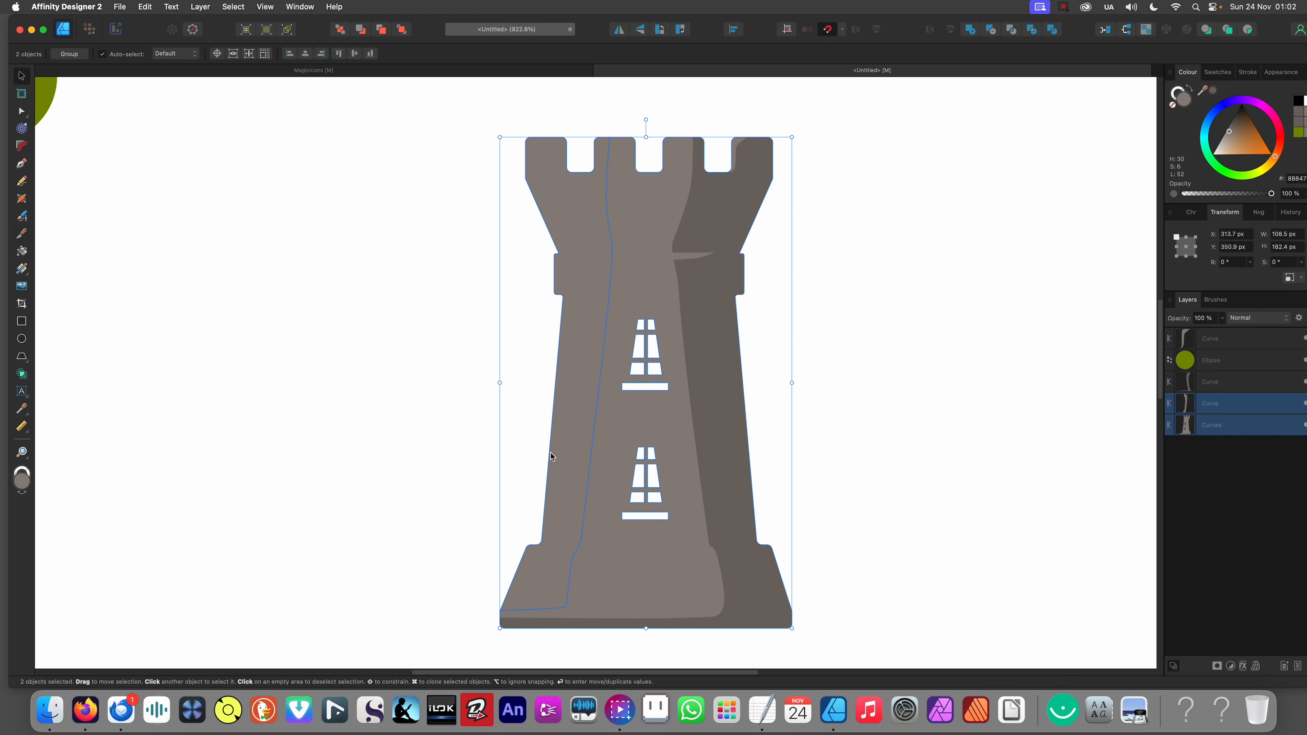
pyautogui.moveTo(554, 453); pyautogui.dragTo(413, 435)
pyautogui.press('super+z')
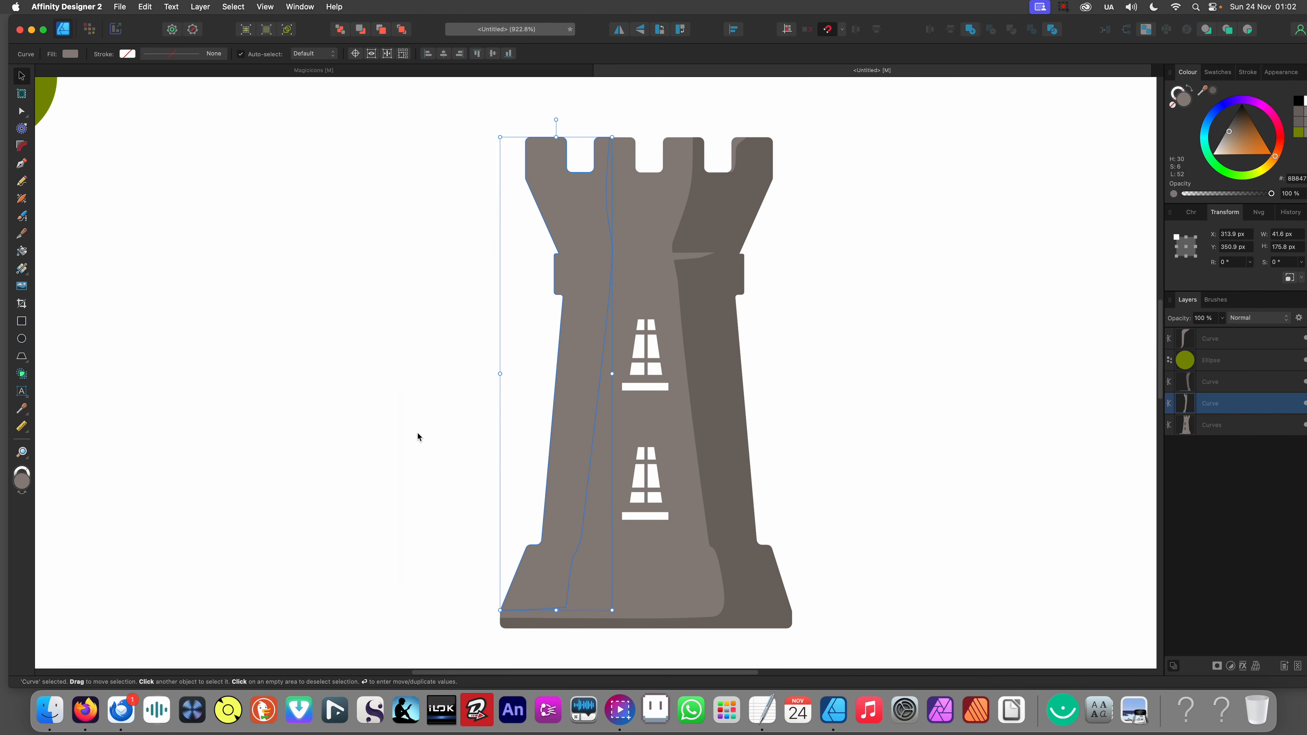
# Step: Undo the lit-side knife cut to restore the intact tower, and paste the copied lit-side strip over it
pyautogui.press('super+z')
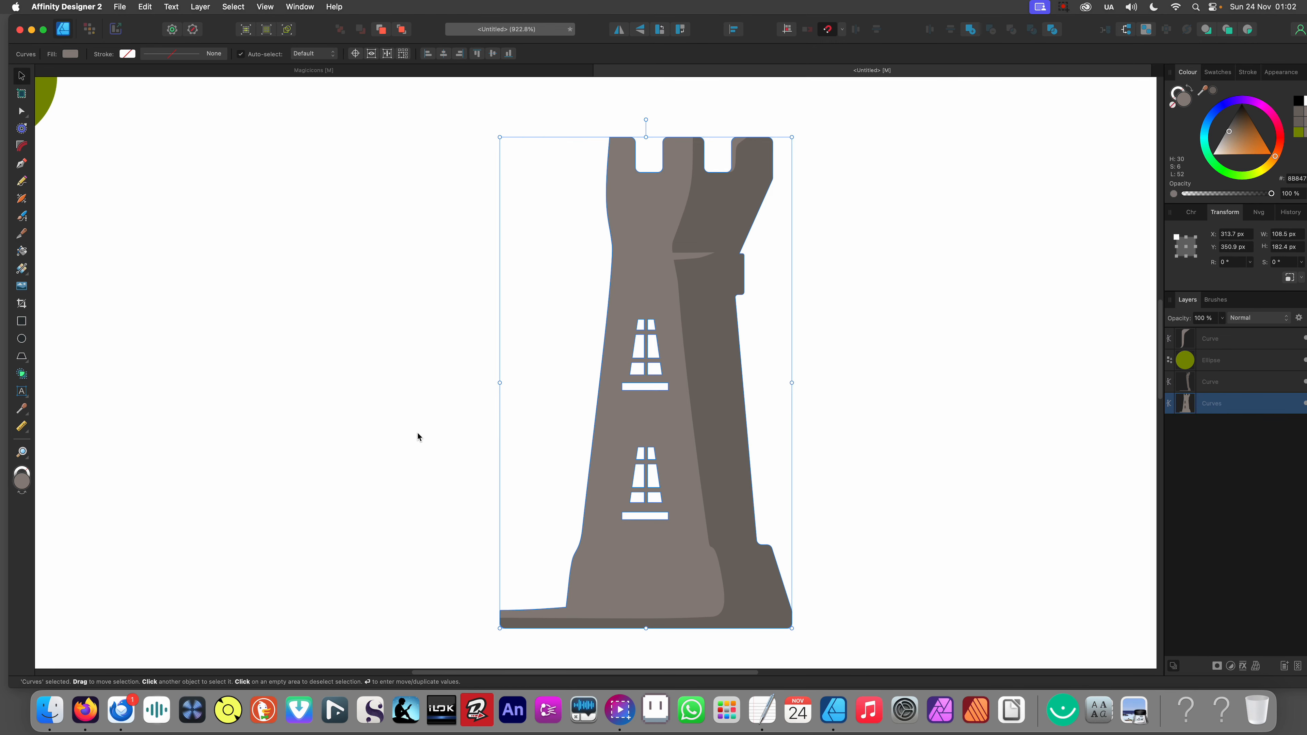
pyautogui.press('super+z')
pyautogui.press('super+z')
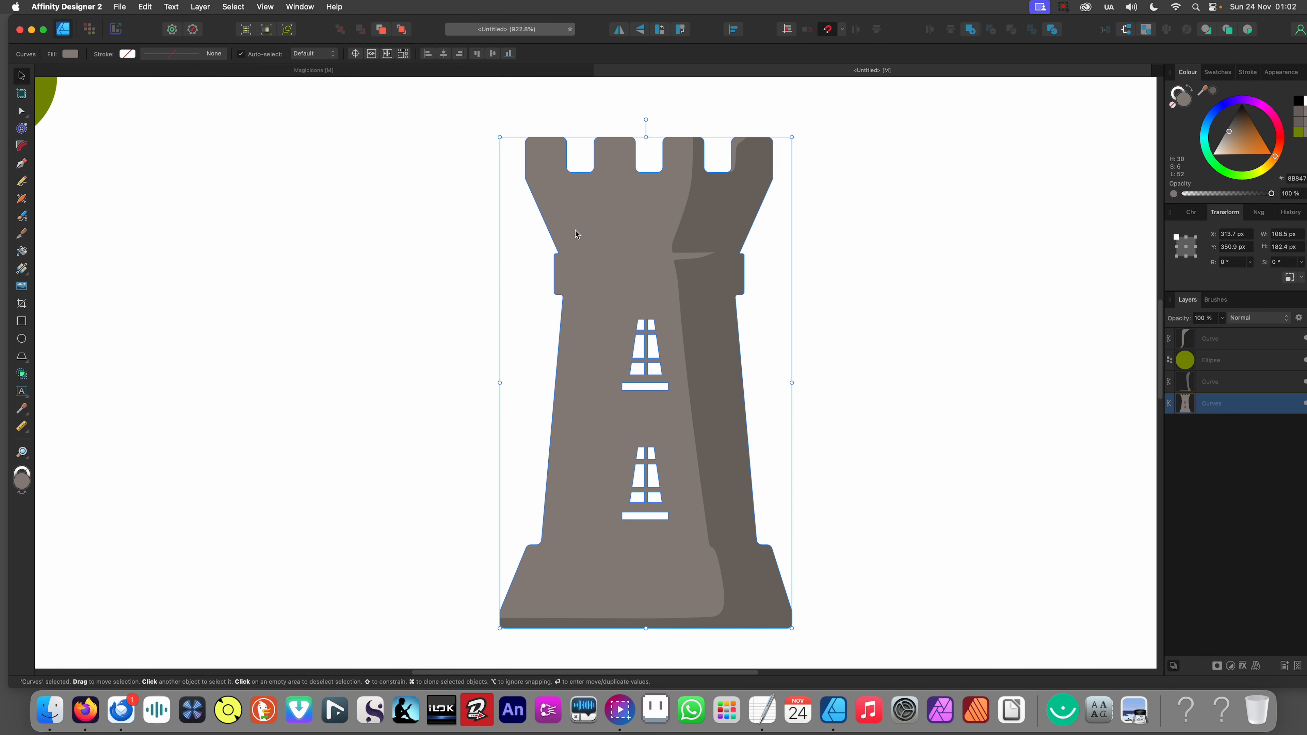
pyautogui.press('super+v')
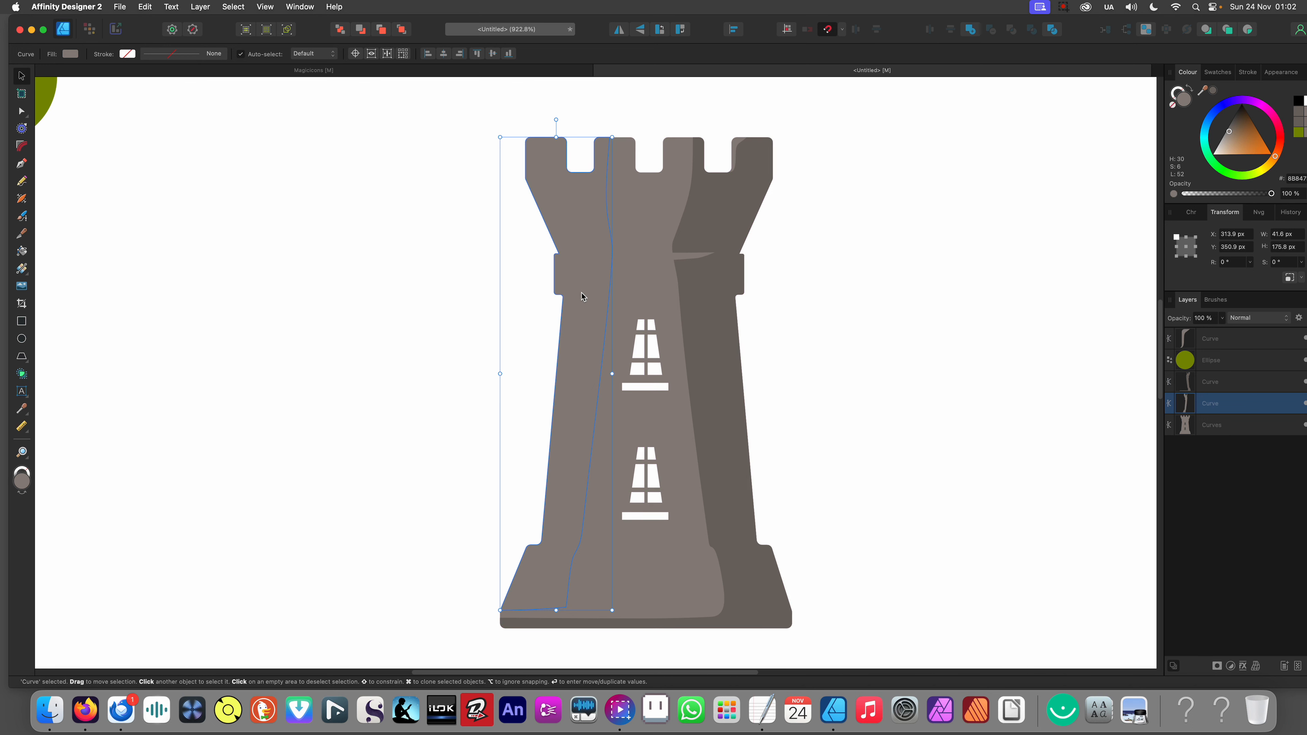
# Step: Lighten the pasted lit-side strip's fill to H 30, S 6, L 58, and deselect it
pyautogui.moveTo(1229, 134); pyautogui.dragTo(1227, 133)
pyautogui.scroll(-5, 975, 131)
pyautogui.hscroll(2, 746, 231)
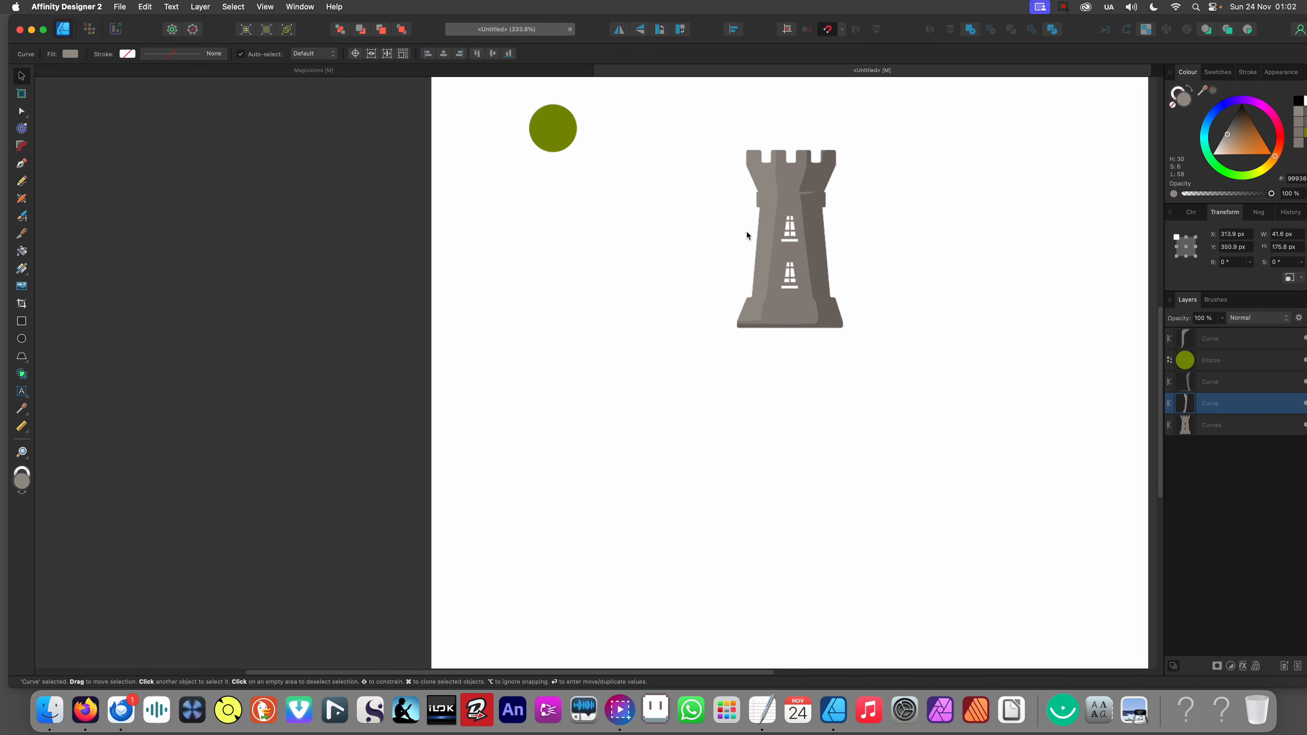
pyautogui.scroll(-1, 653, 270)
pyautogui.hscroll(3, 586, 309)
pyautogui.scroll(3, 586, 309)
pyautogui.click(561, 360)
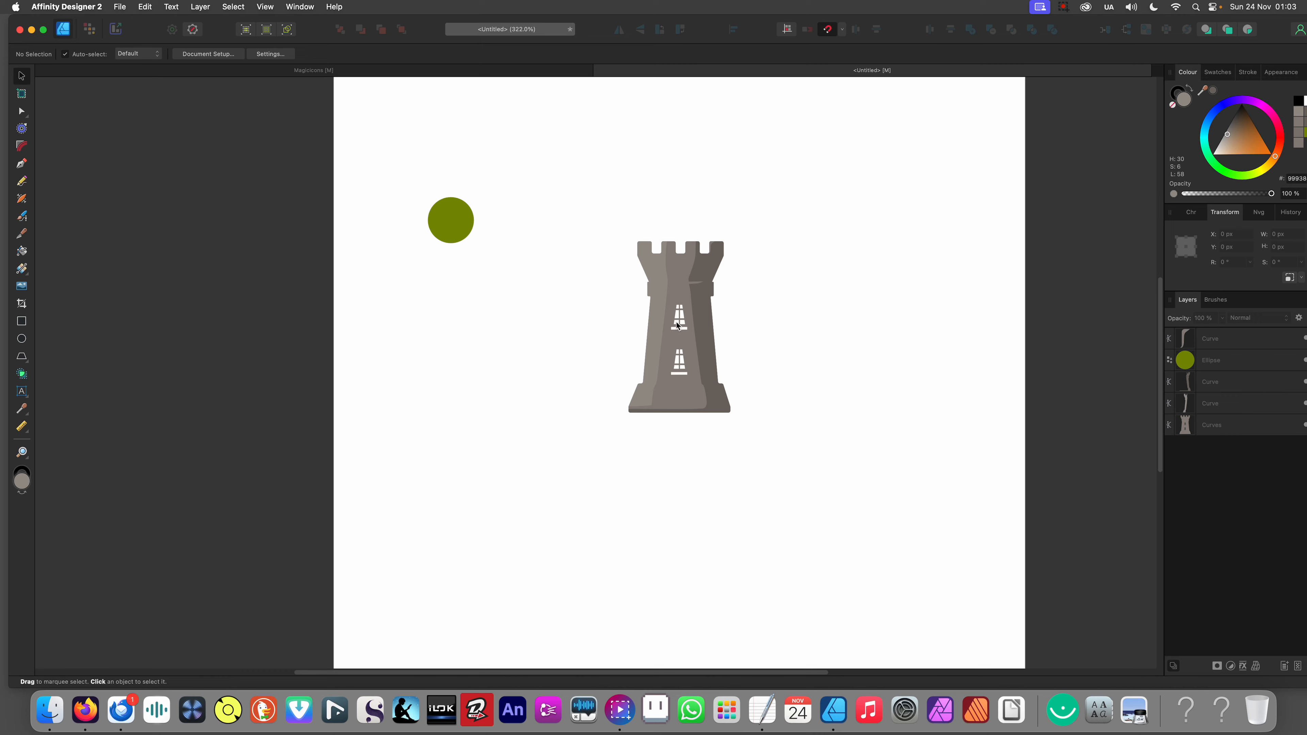
pyautogui.scroll(2, 657, 349)
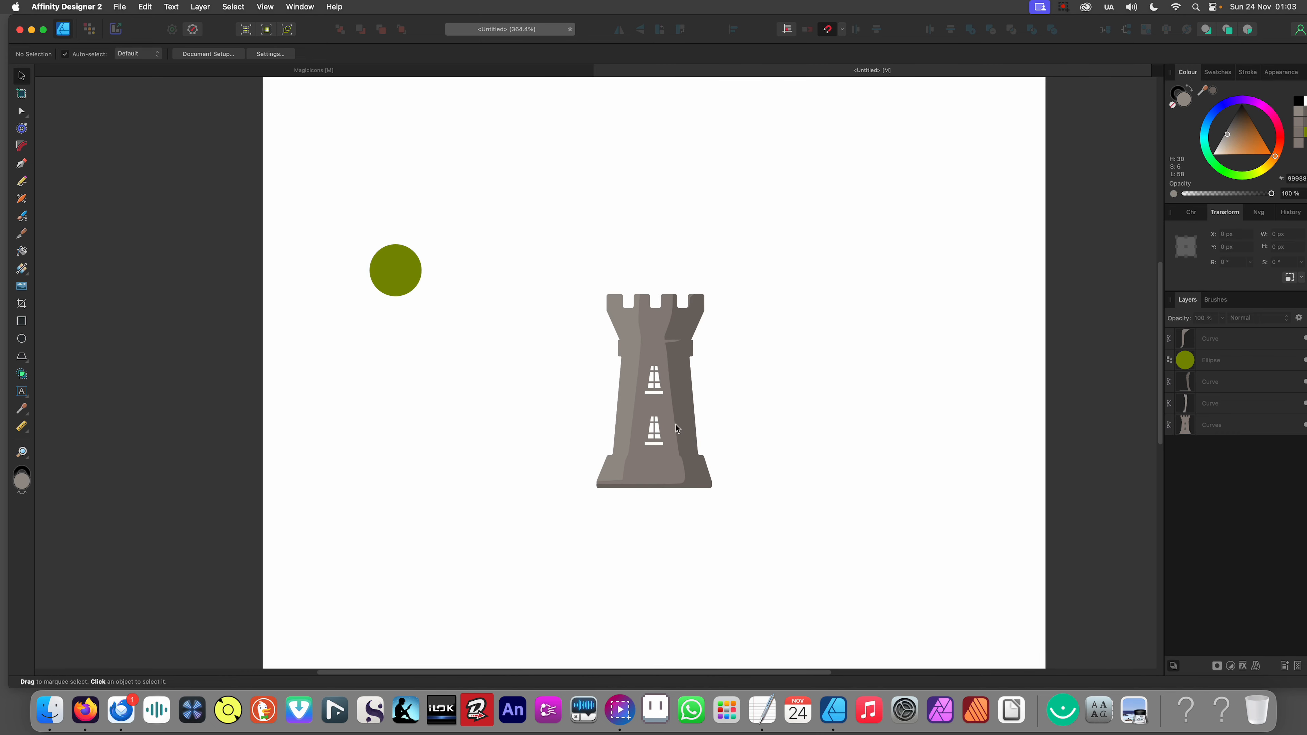
pyautogui.scroll(-3, 677, 429)
pyautogui.scroll(4, 691, 377)
# Step: Sample the tower body's mid-tone as the shadow strip's fill and darken it to a lightness of 48
pyautogui.click(678, 350)
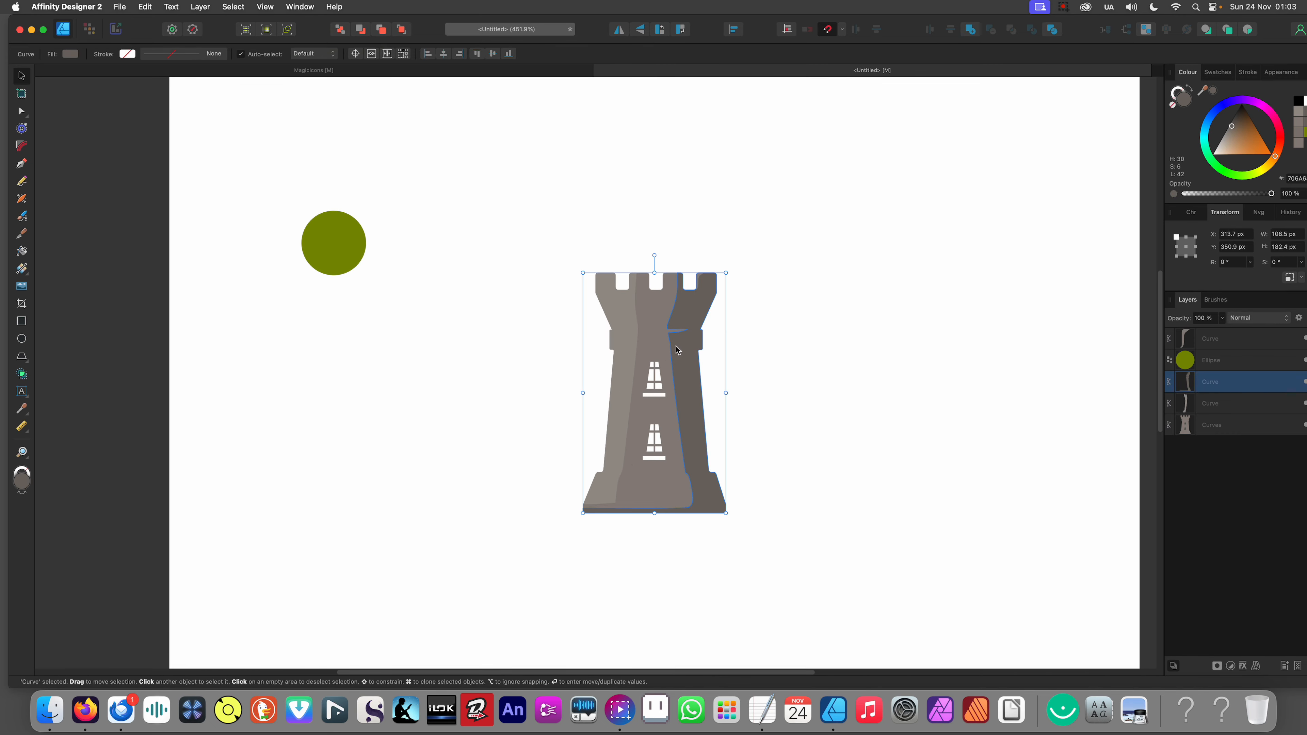
pyautogui.scroll(3, 678, 350)
pyautogui.press('i')
pyautogui.click(643, 325)
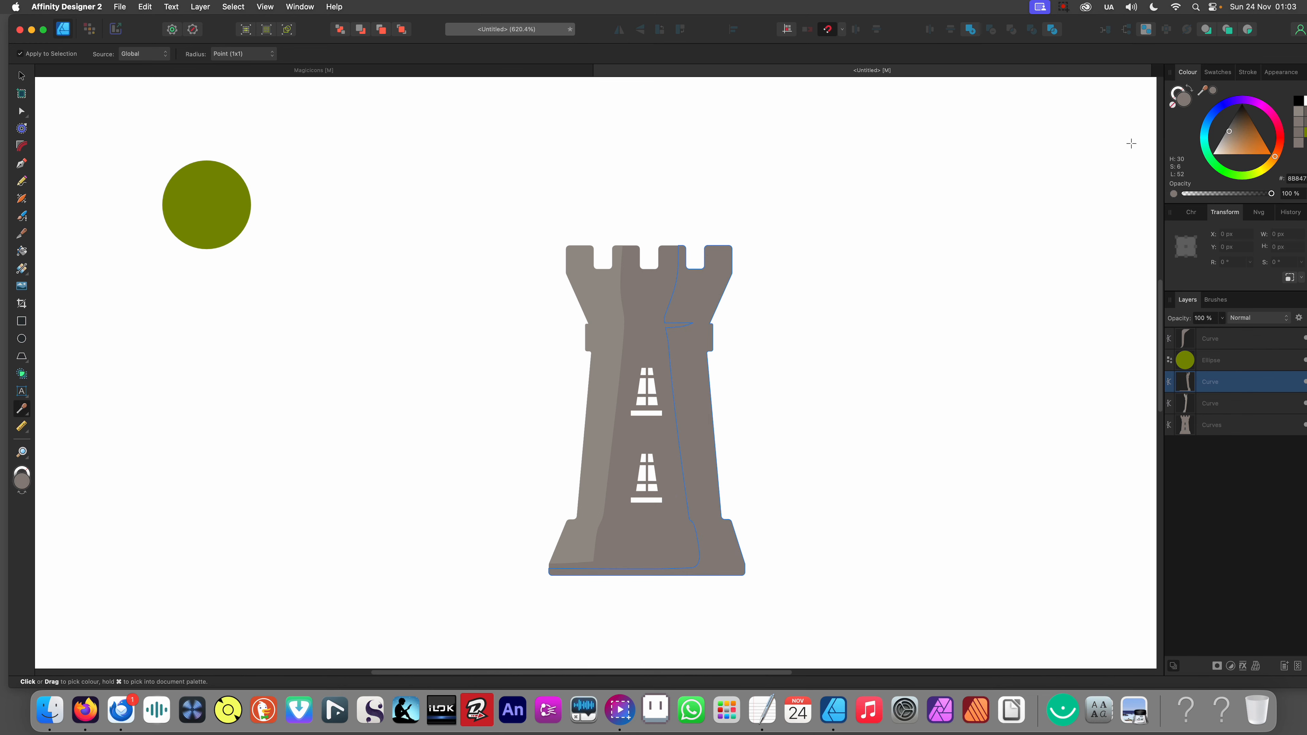
pyautogui.moveTo(1228, 131); pyautogui.dragTo(1230, 130)
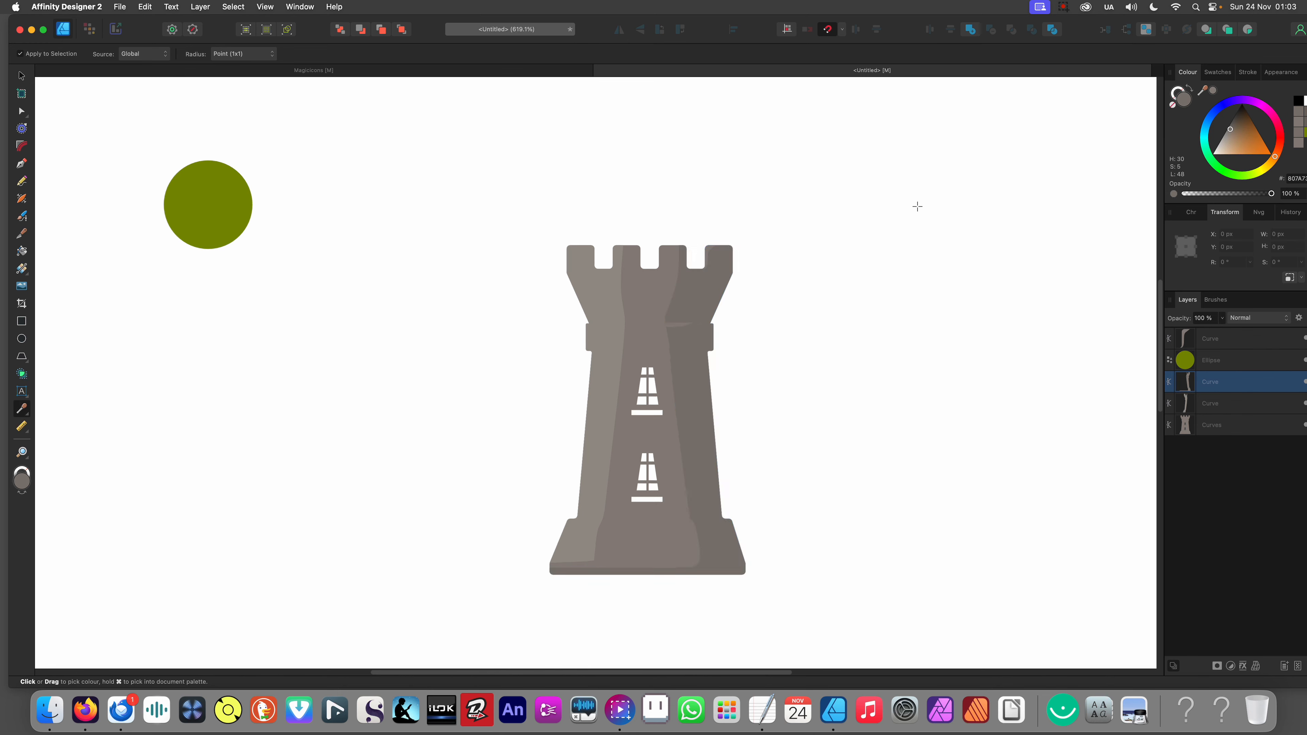
pyautogui.scroll(-5, 901, 208)
pyautogui.hscroll(3, 875, 251)
pyautogui.scroll(2, 850, 260)
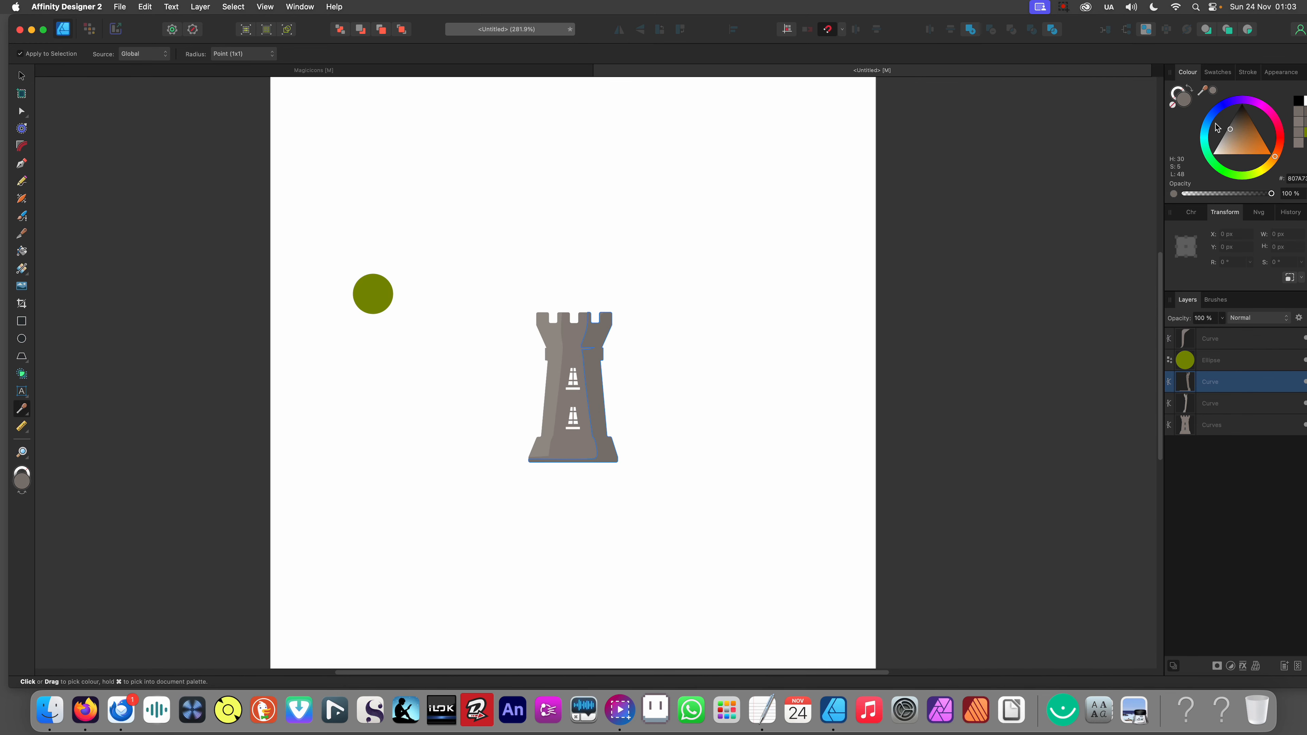
# Step: Shift the shadow strip's fill to a greyer tone of H 30, S 3, L 47, and deselect it
pyautogui.moveTo(1228, 131); pyautogui.dragTo(1230, 130)
pyautogui.scroll(-2, 965, 177)
pyautogui.press('v')
pyautogui.click(853, 284)
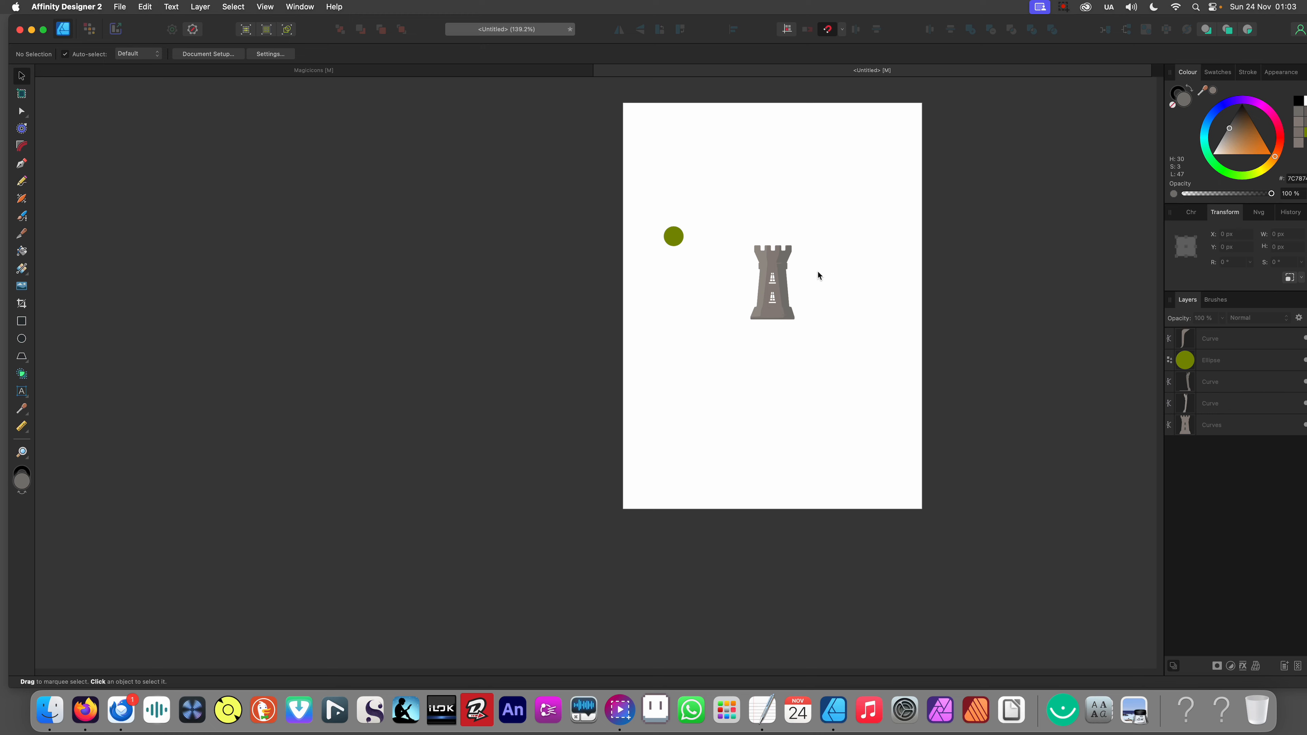
pyautogui.scroll(3, 818, 275)
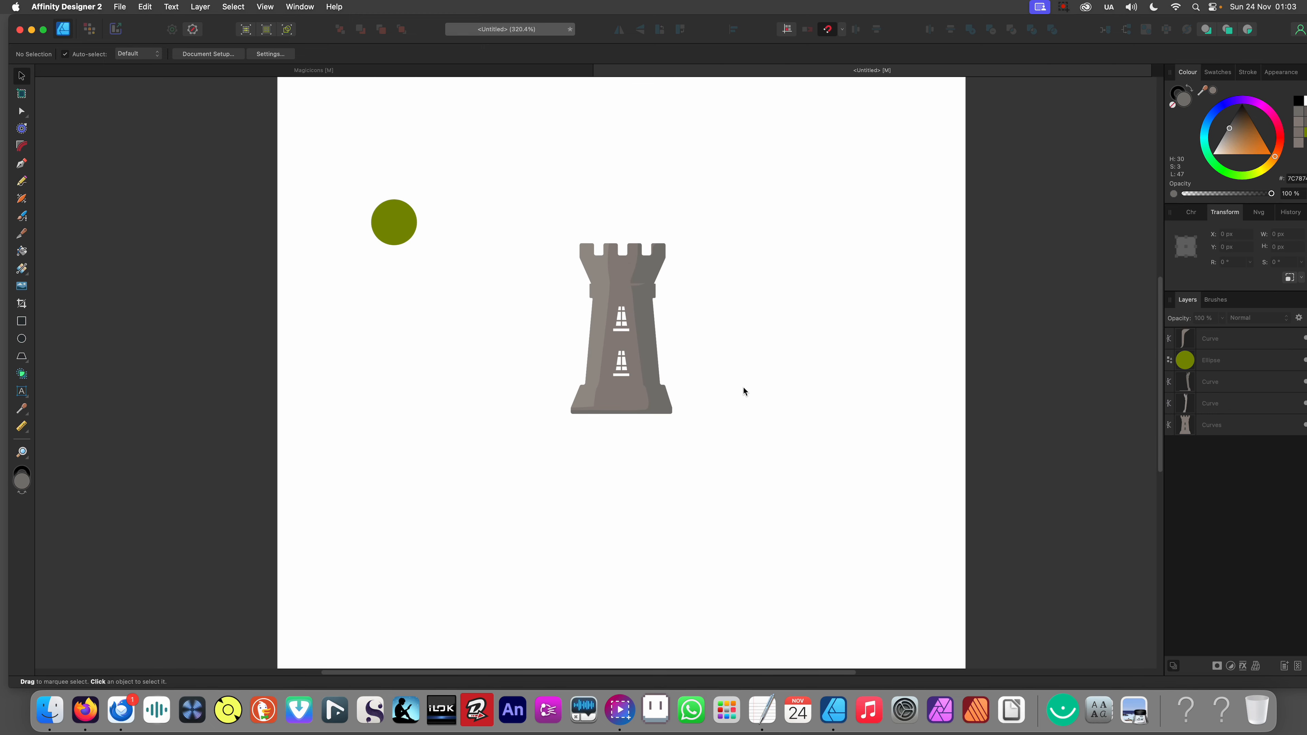
pyautogui.scroll(5, 656, 285)
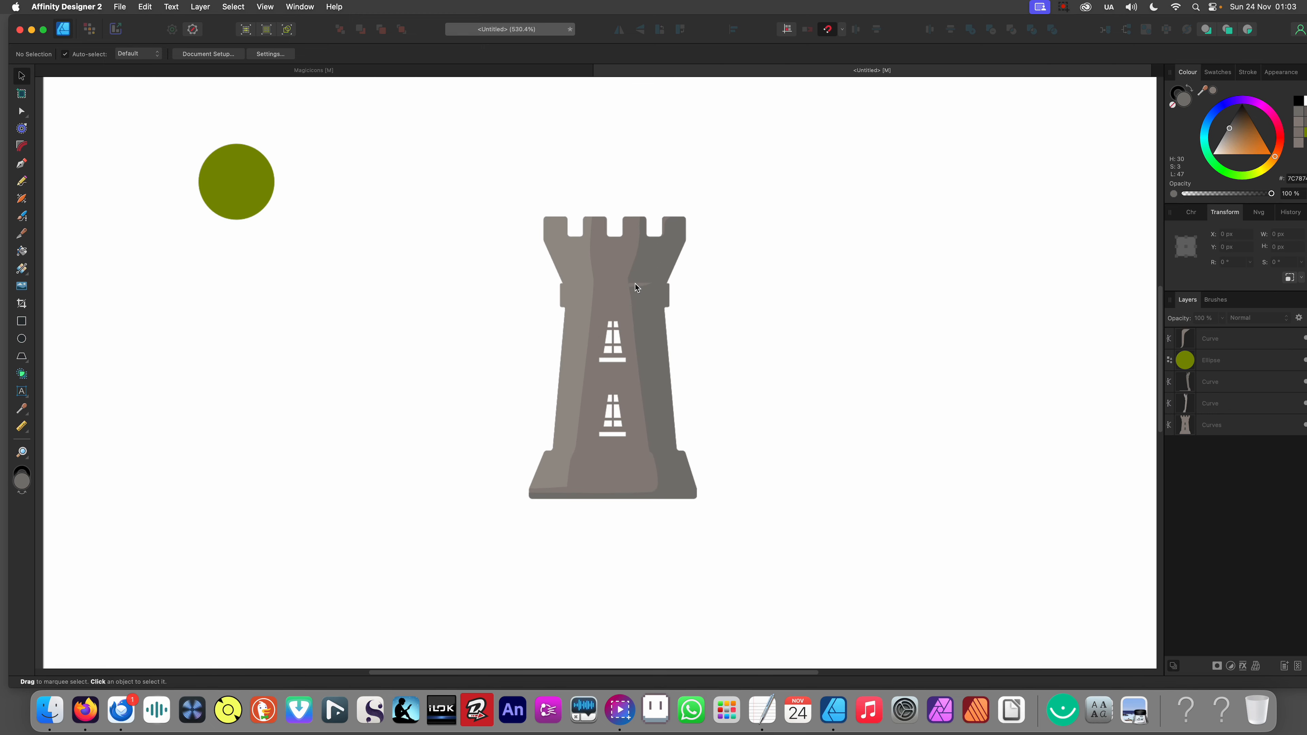
pyautogui.scroll(-4, 635, 282)
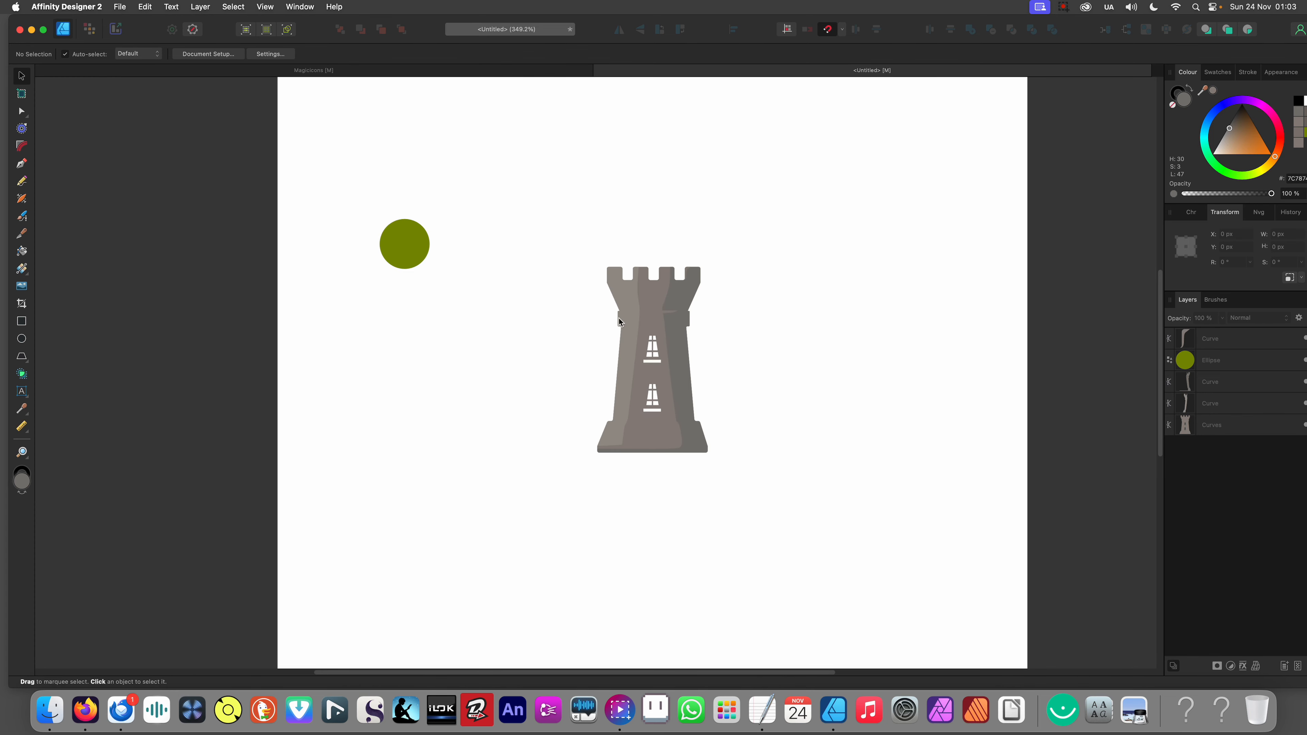
# Step: Knife-cut a curved sliver about 13.9 × 15.9 px around the lit strip's first battlement gap, and copy and delete that piece
pyautogui.scroll(9, 615, 292)
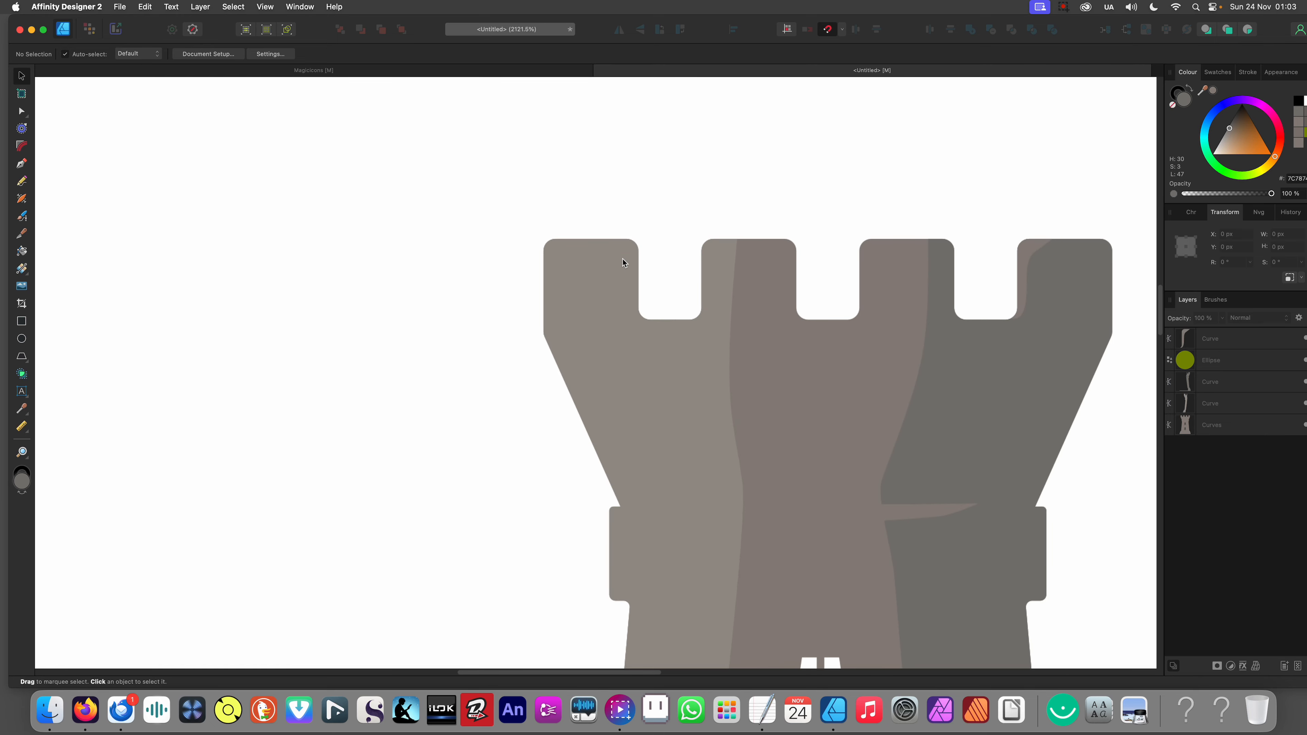
pyautogui.click(621, 258)
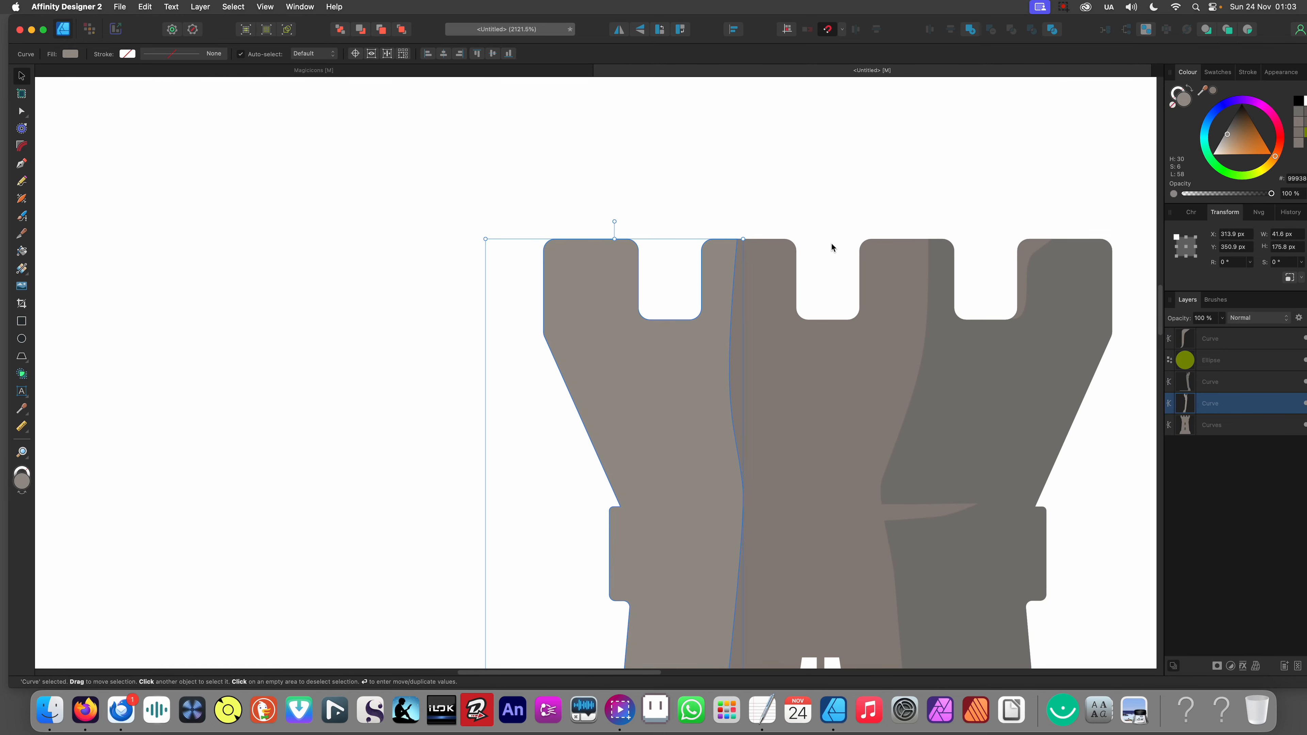
pyautogui.press('y')
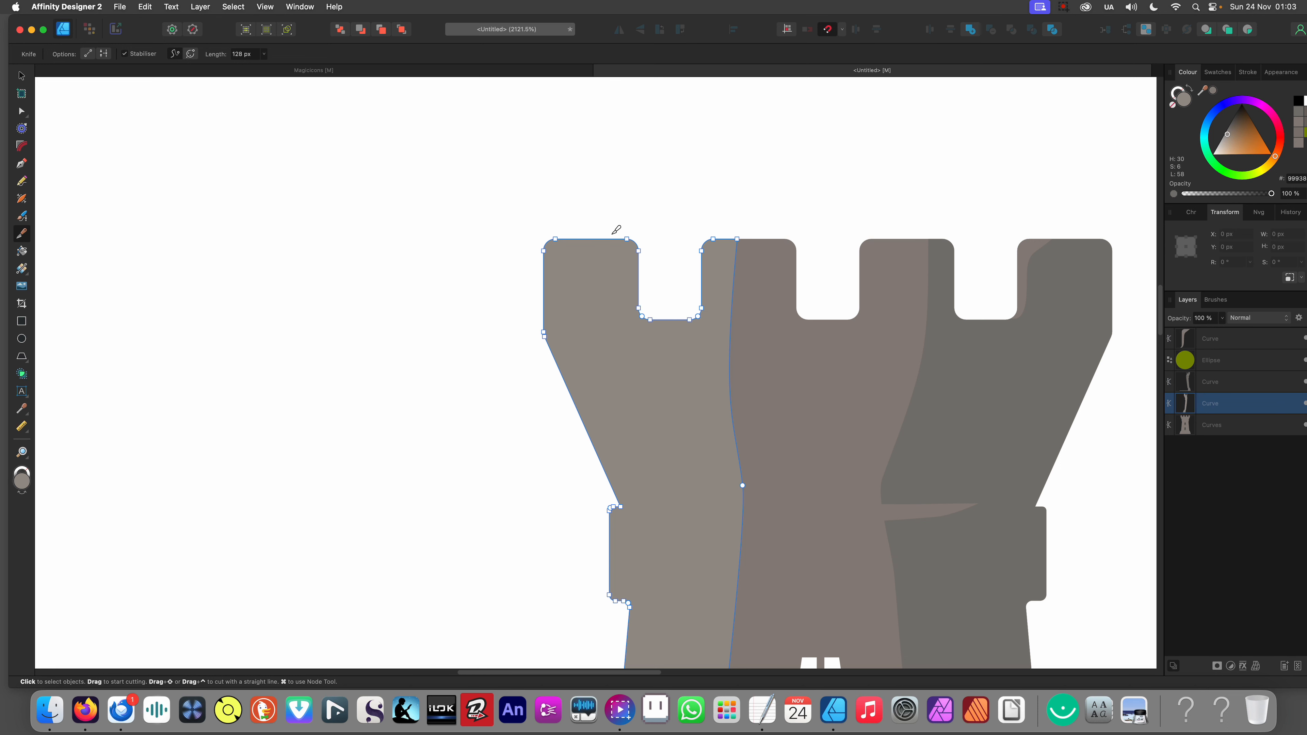
pyautogui.moveTo(613, 238)
pyautogui.mouseDown()
pyautogui.moveTo(622, 355)
pyautogui.moveTo(680, 376)
pyautogui.moveTo(710, 360)
pyautogui.moveTo(753, 334)
pyautogui.moveTo(753, 283)
pyautogui.moveTo(723, 265)
pyautogui.moveTo(679, 200)
pyautogui.mouseUp()
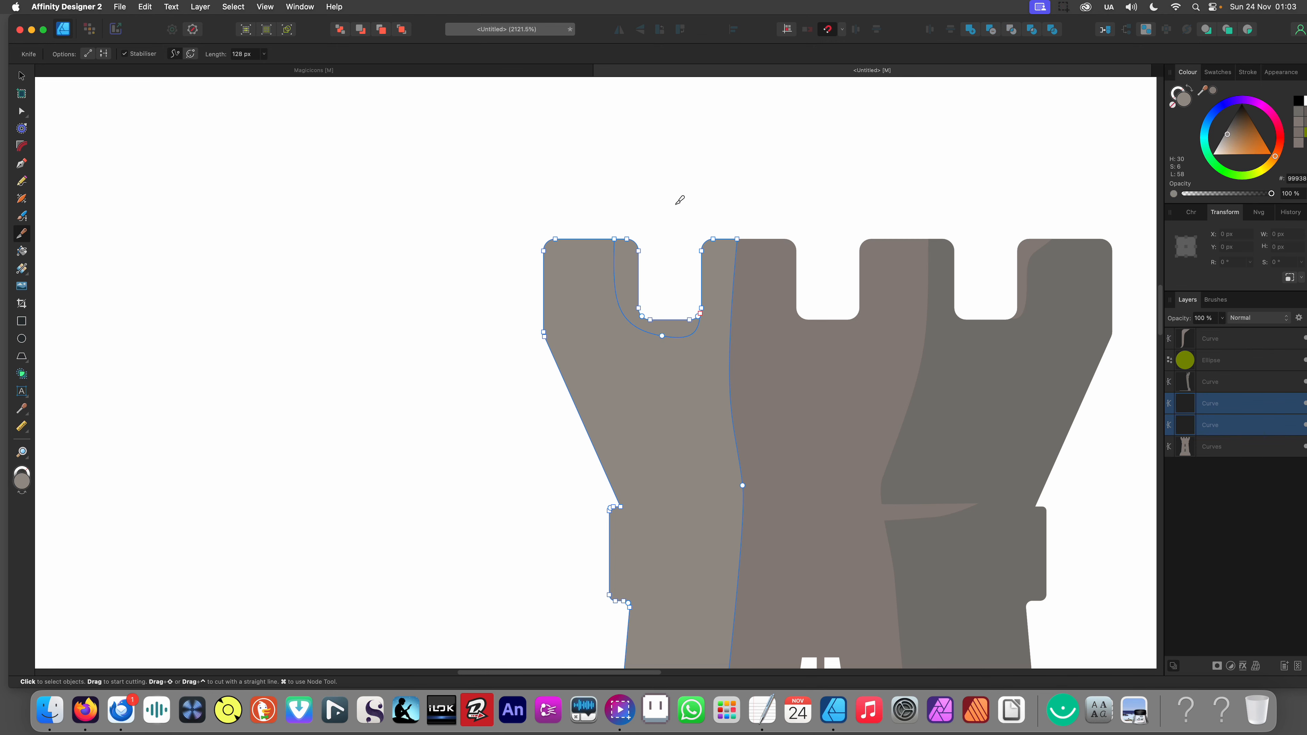
pyautogui.press('v')
pyautogui.click(627, 280)
pyautogui.press('super+c')
pyautogui.press('Delete')
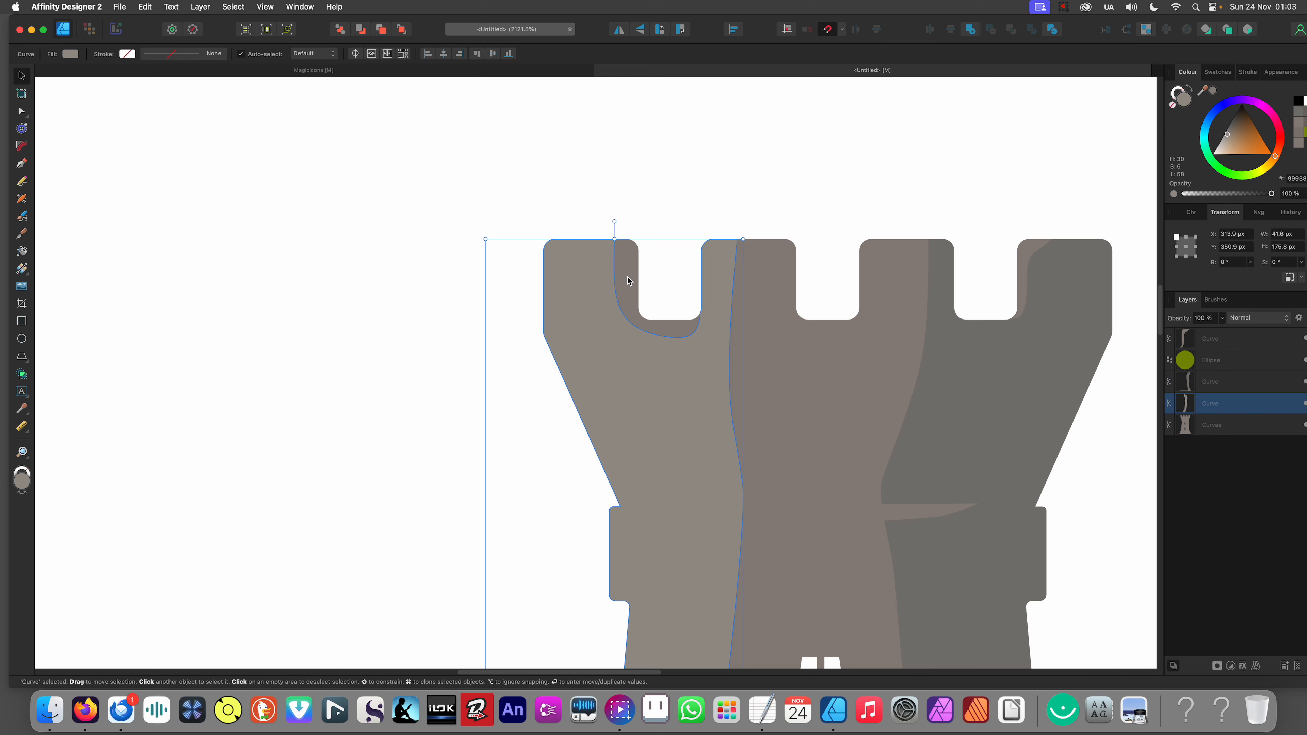
# Step: Undo the sliver's removal and its knife cut, and paste the copied sliver over the intact lit-side strip
pyautogui.press('super+z')
pyautogui.press('super+z')
pyautogui.press('super+z')
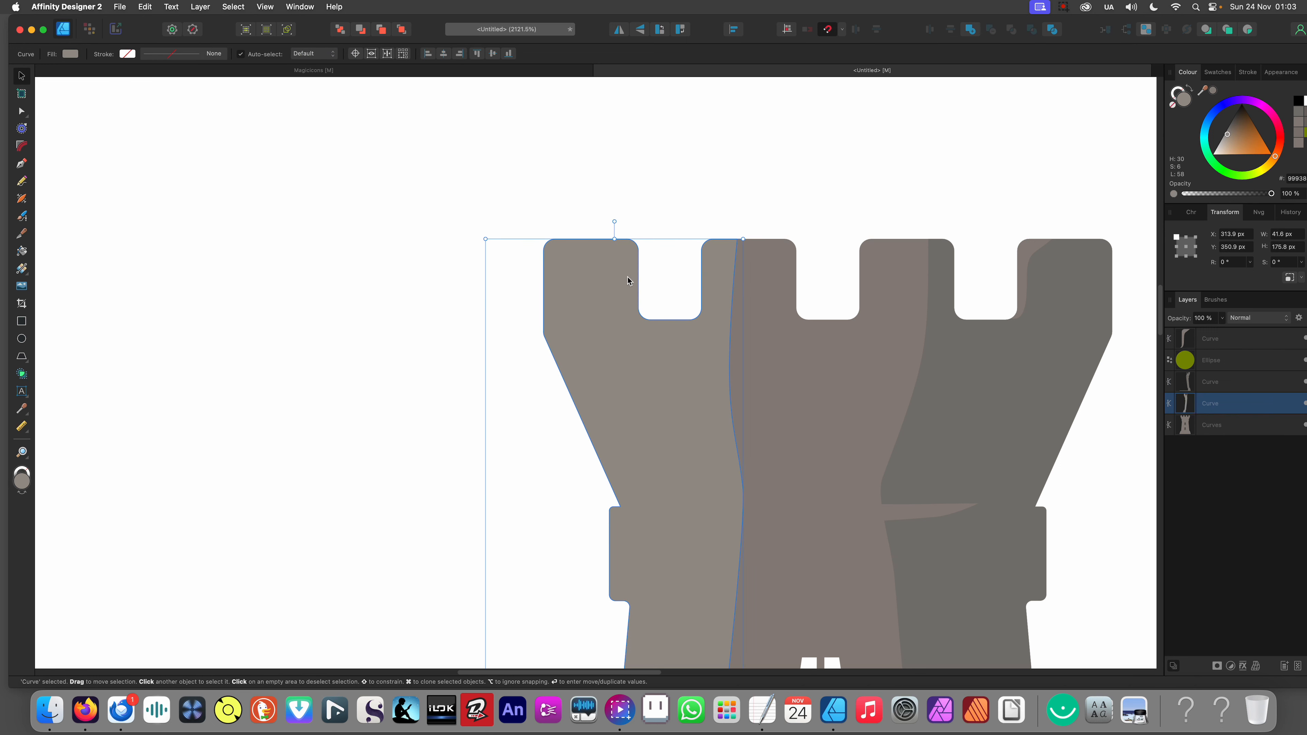
pyautogui.press('super+v')
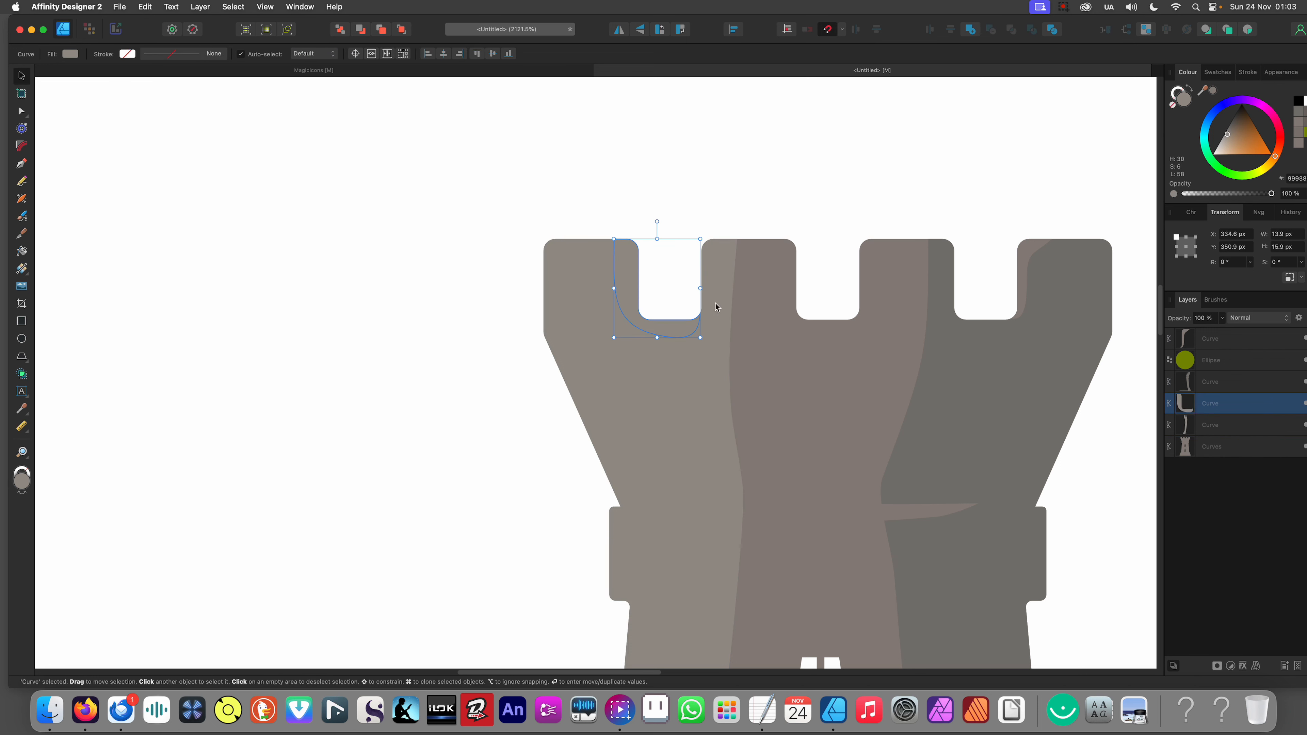
# Step: Fill the pasted sliver at the first battlement gap with the grey sampled from the shadow strip, and deselect it
pyautogui.press('i')
pyautogui.click(941, 352)
pyautogui.scroll(-10, 788, 300)
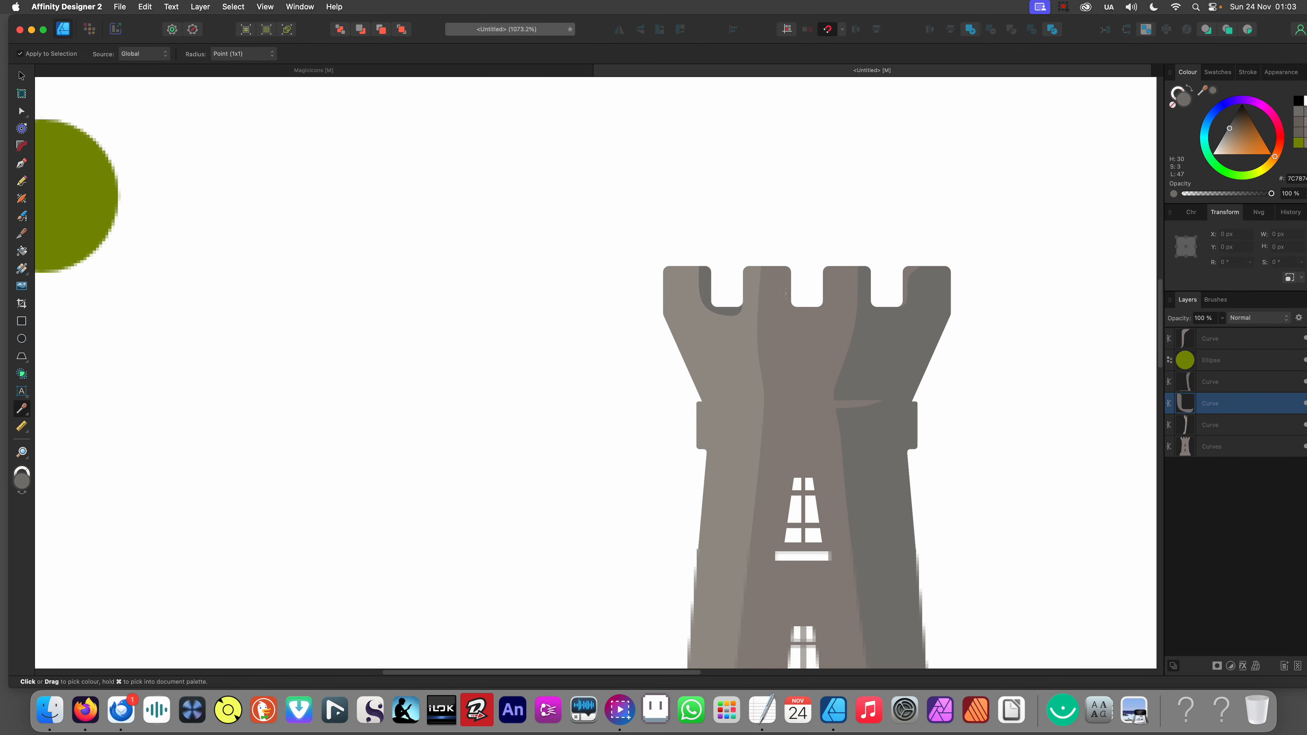
pyautogui.press('v')
pyautogui.click(641, 318)
pyautogui.scroll(3, 698, 301)
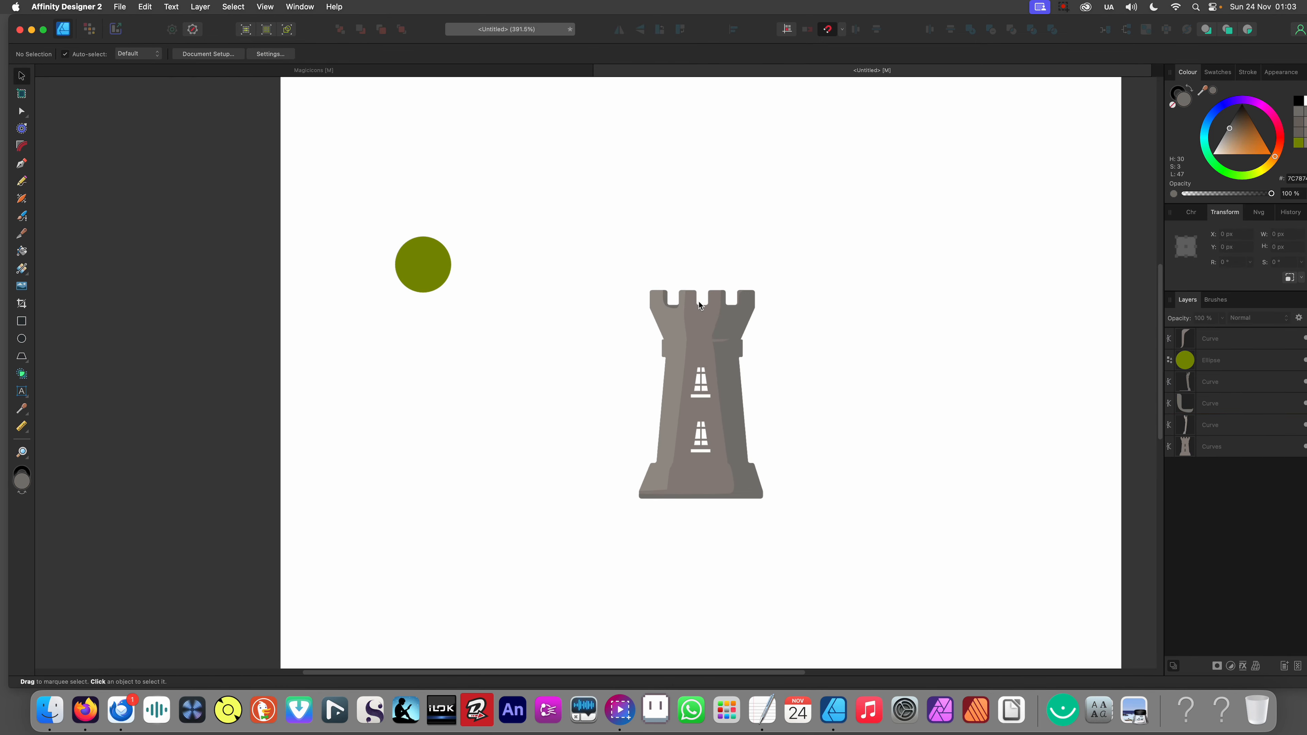
# Step: Add a node near the top of the lit strip's inner edge and pull its corner node along the second battlement to X 360.2 px
pyautogui.scroll(12, 674, 303)
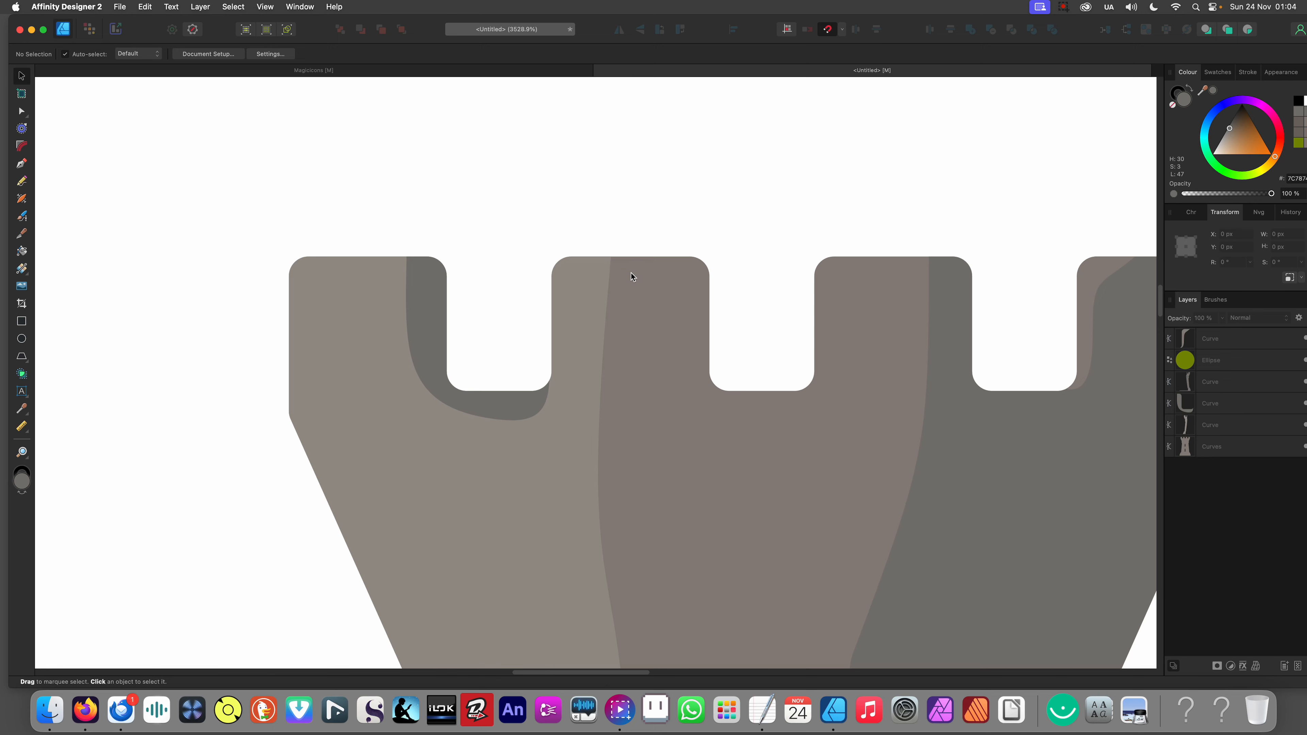
pyautogui.click(630, 277)
pyautogui.press('a')
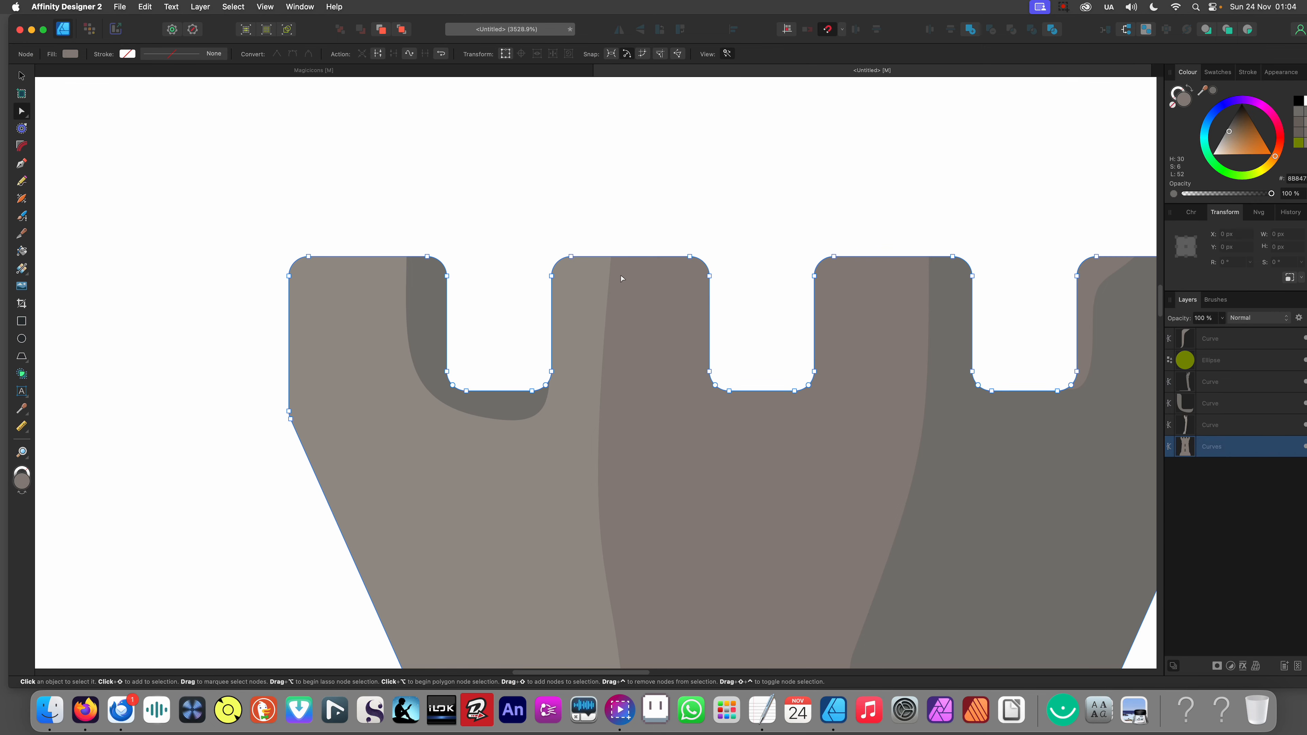
pyautogui.scroll(-4, 645, 340)
pyautogui.scroll(5, 615, 327)
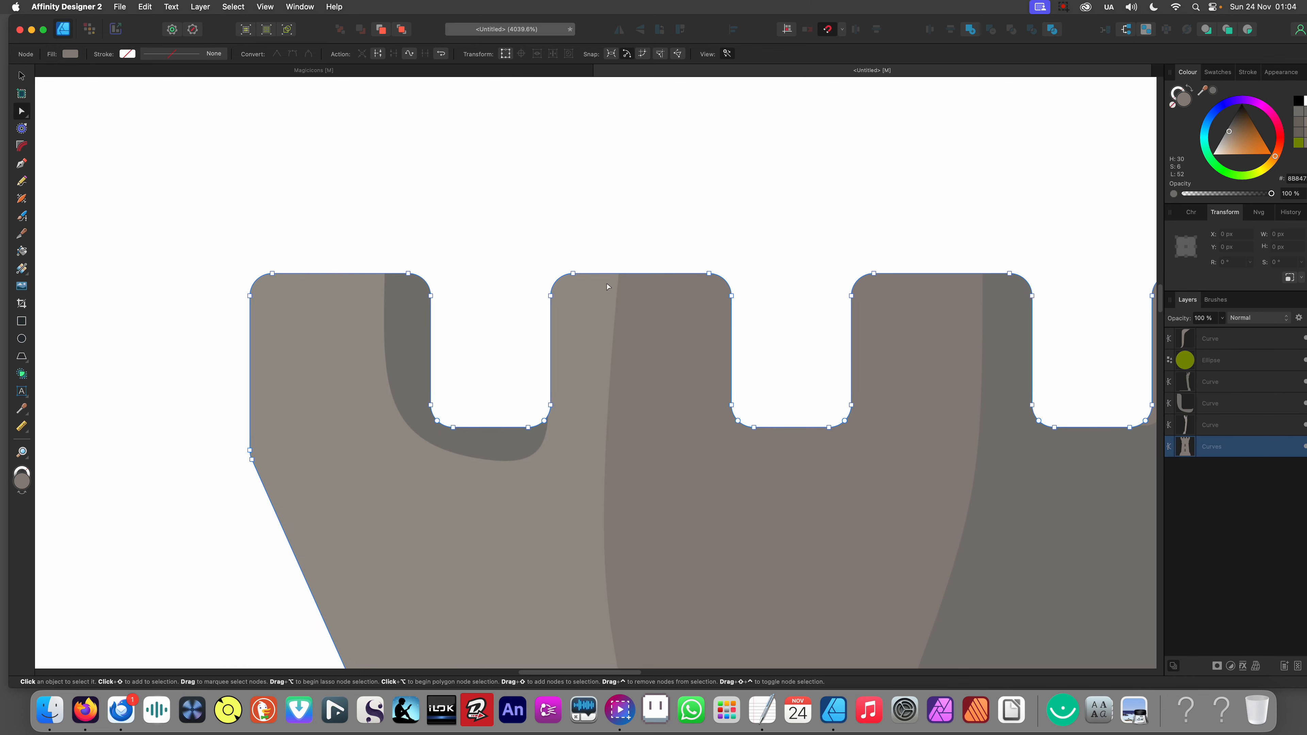
pyautogui.click(617, 295)
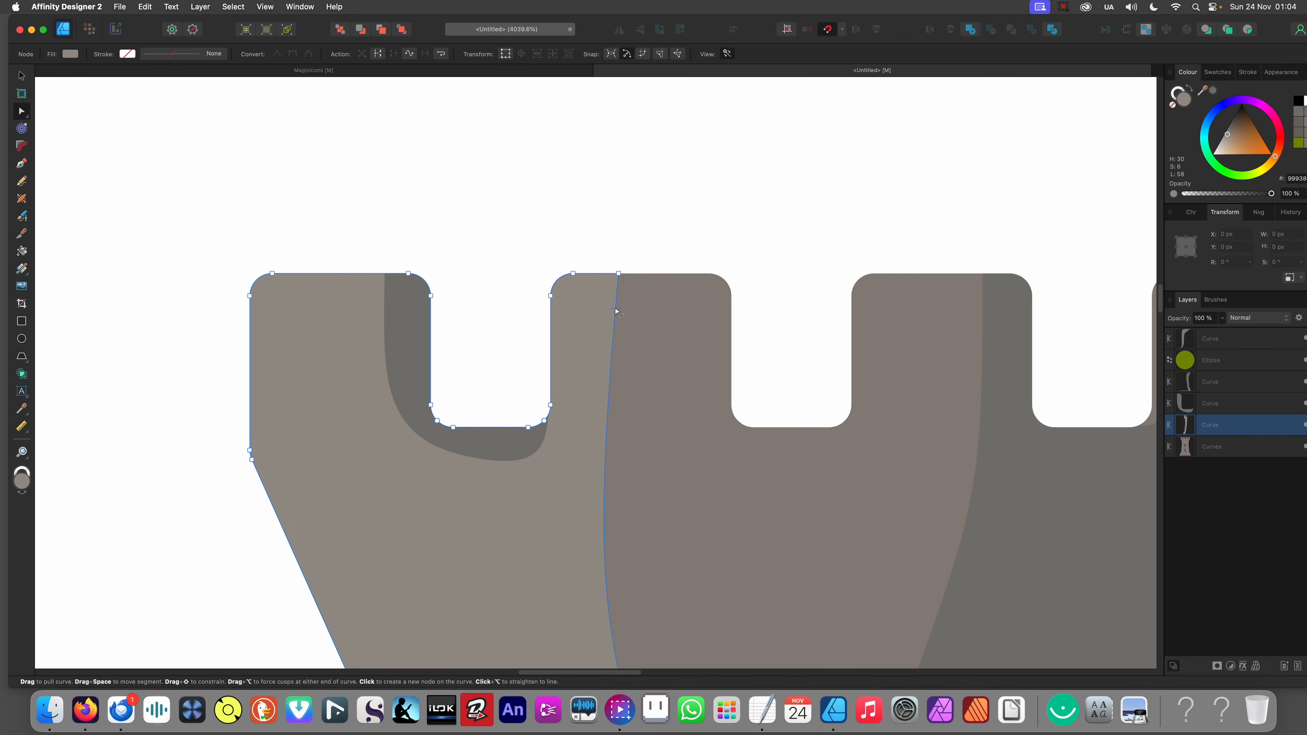
pyautogui.click(616, 310)
pyautogui.moveTo(618, 272); pyautogui.dragTo(685, 273)
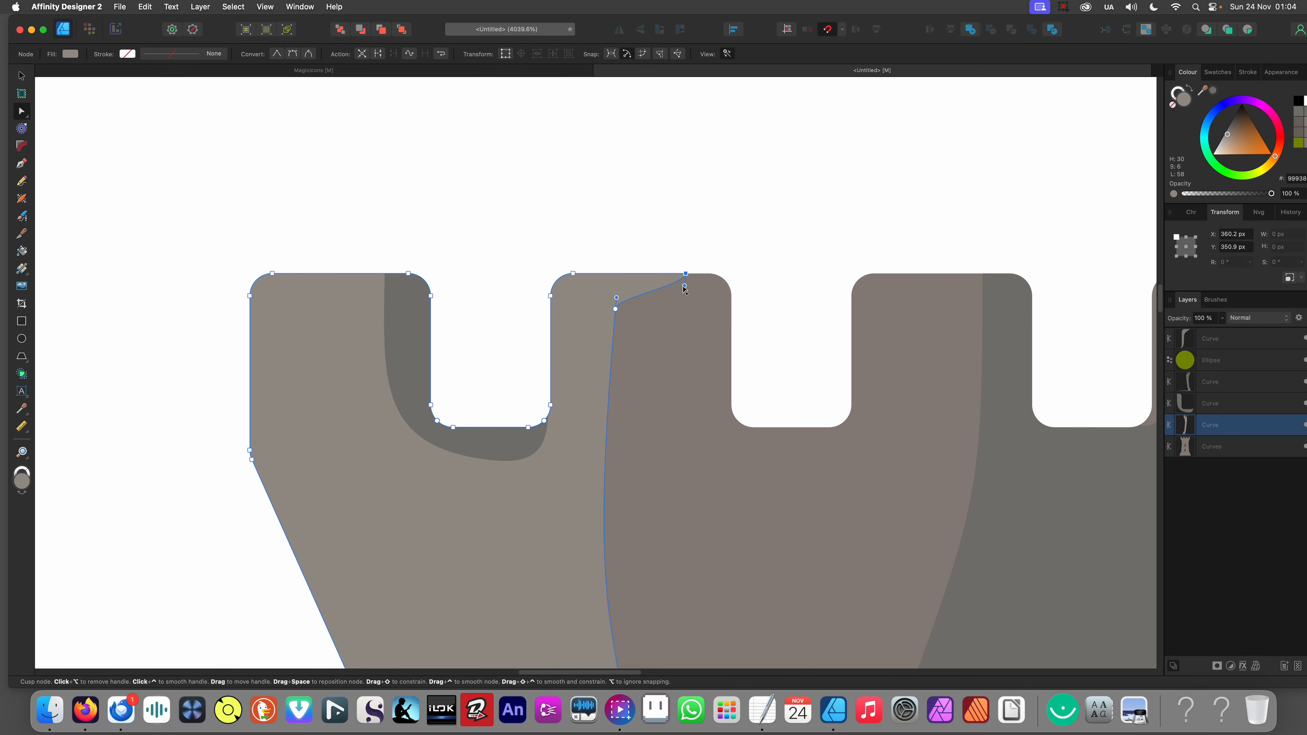
pyautogui.scroll(-5, 608, 320)
pyautogui.scroll(-8, 608, 320)
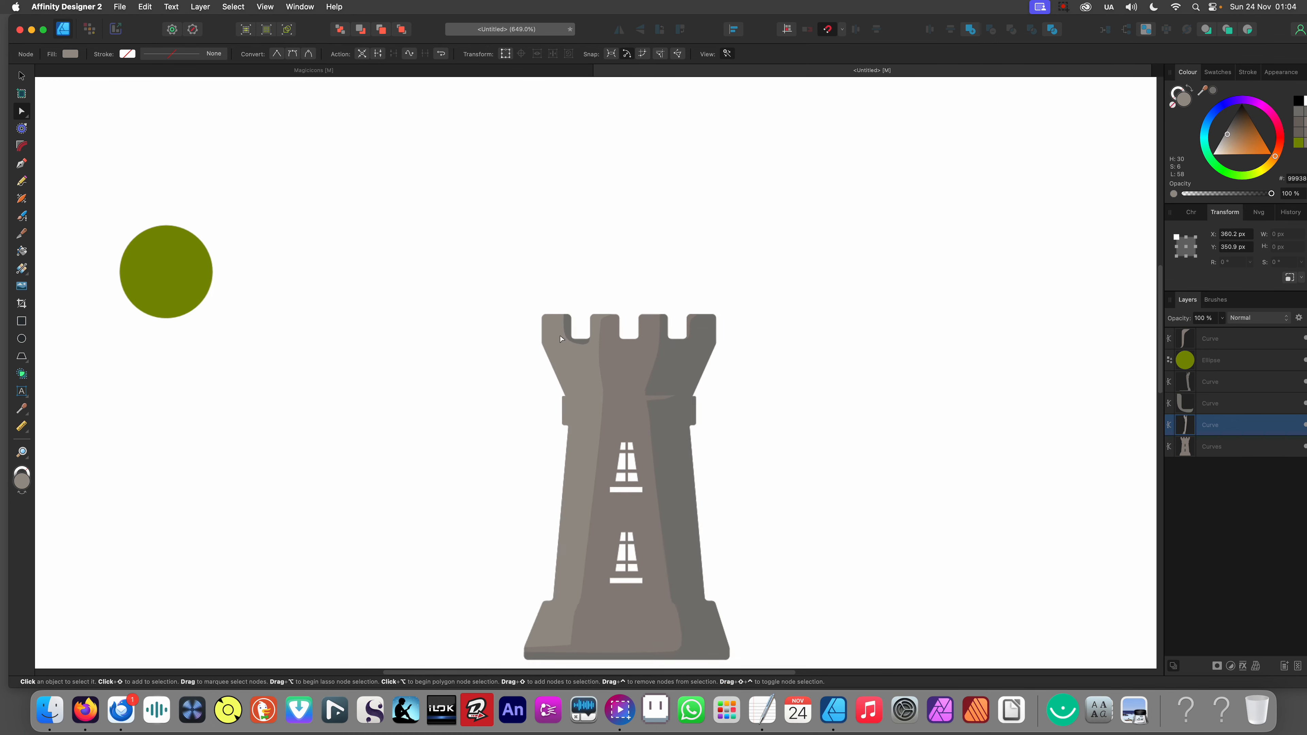
pyautogui.click(527, 367)
pyautogui.scroll(4, 560, 331)
pyautogui.scroll(-3, 621, 334)
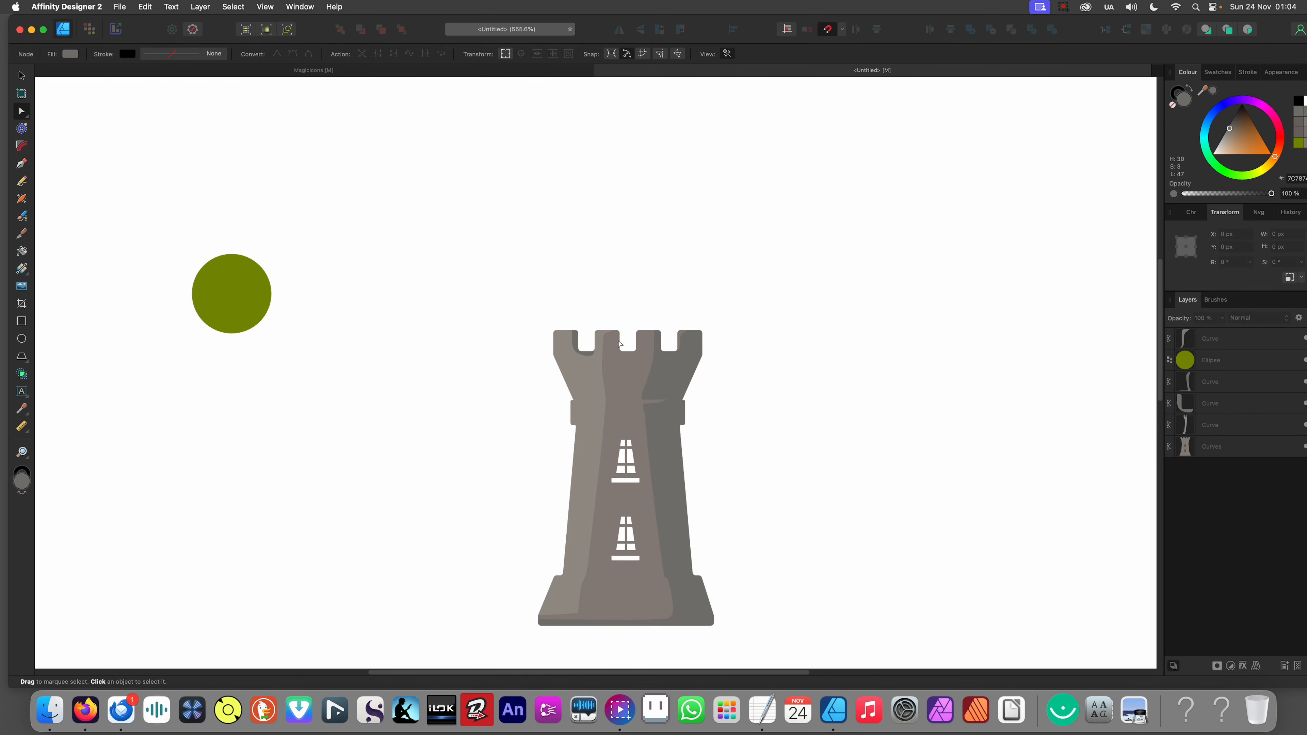
# Step: Draw a closed four-point trapezoid about 20.1 × 3.9 px along the upper edge of the collar's lit side with the Pen tool
pyautogui.scroll(9, 622, 360)
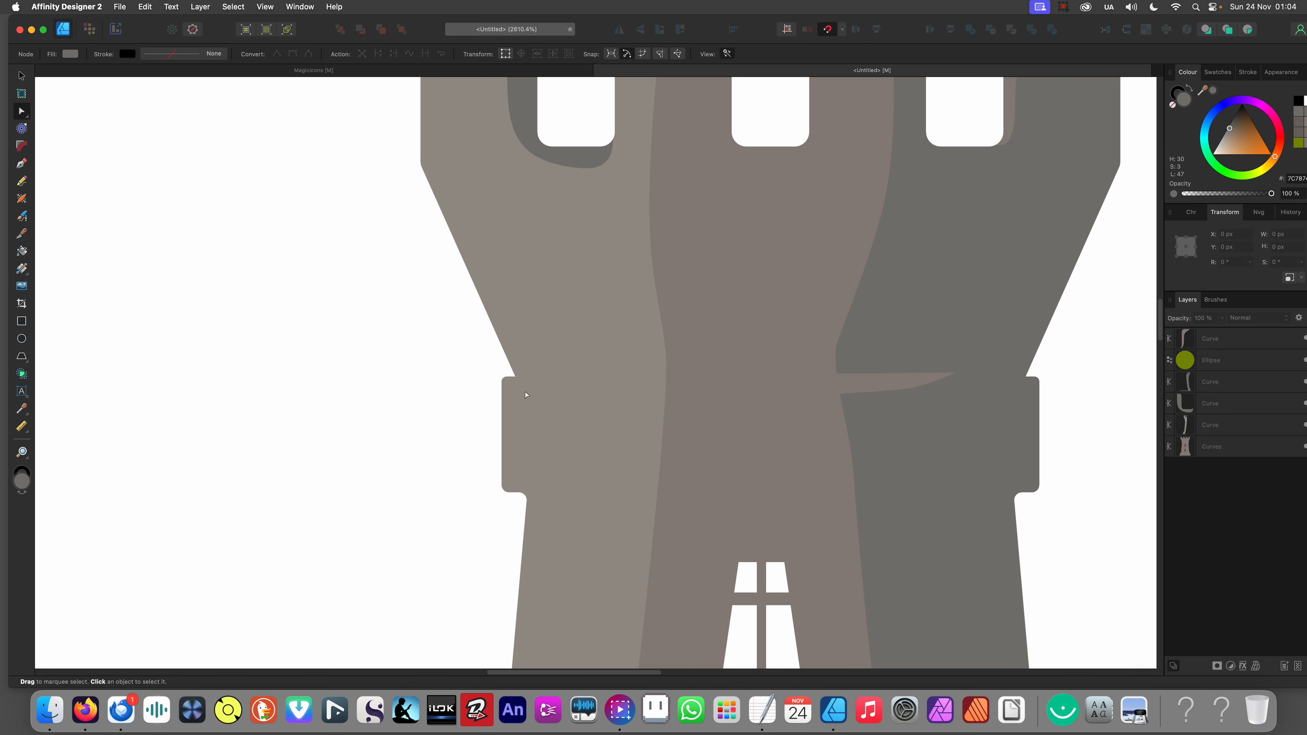
pyautogui.press('p')
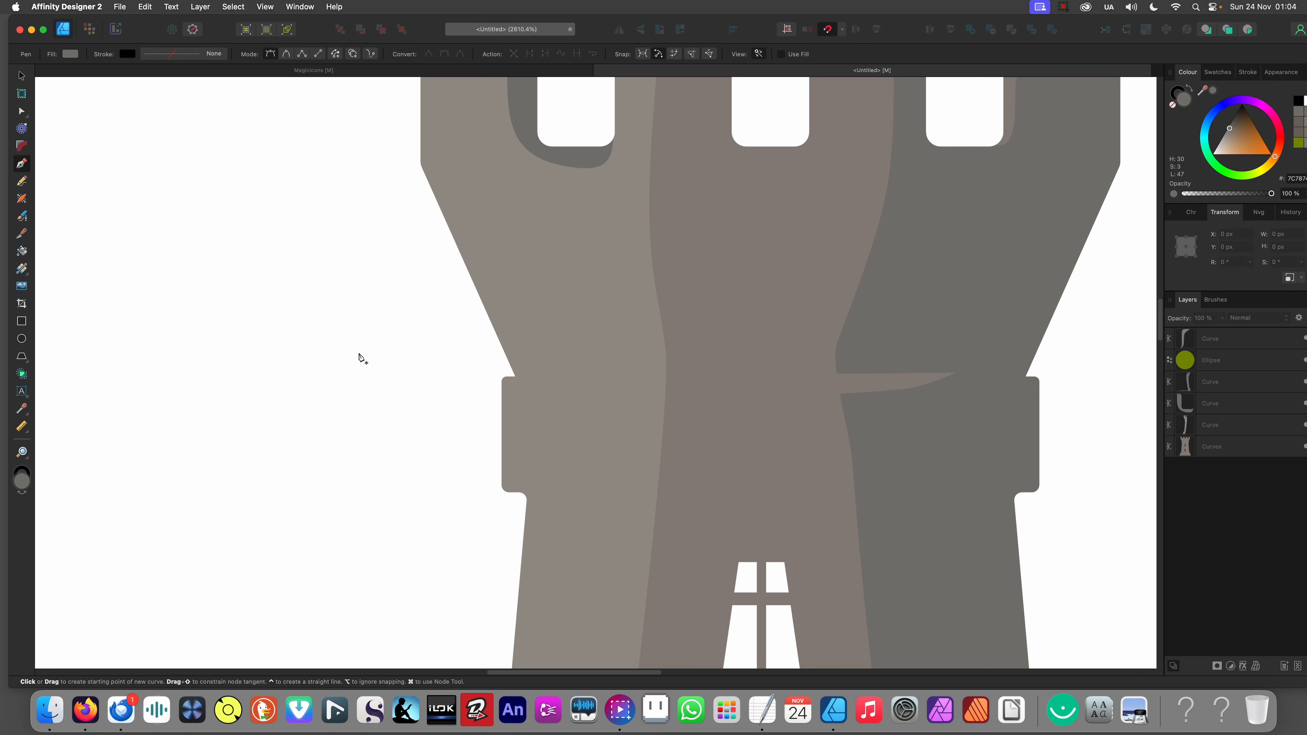
pyautogui.scroll(3, 546, 397)
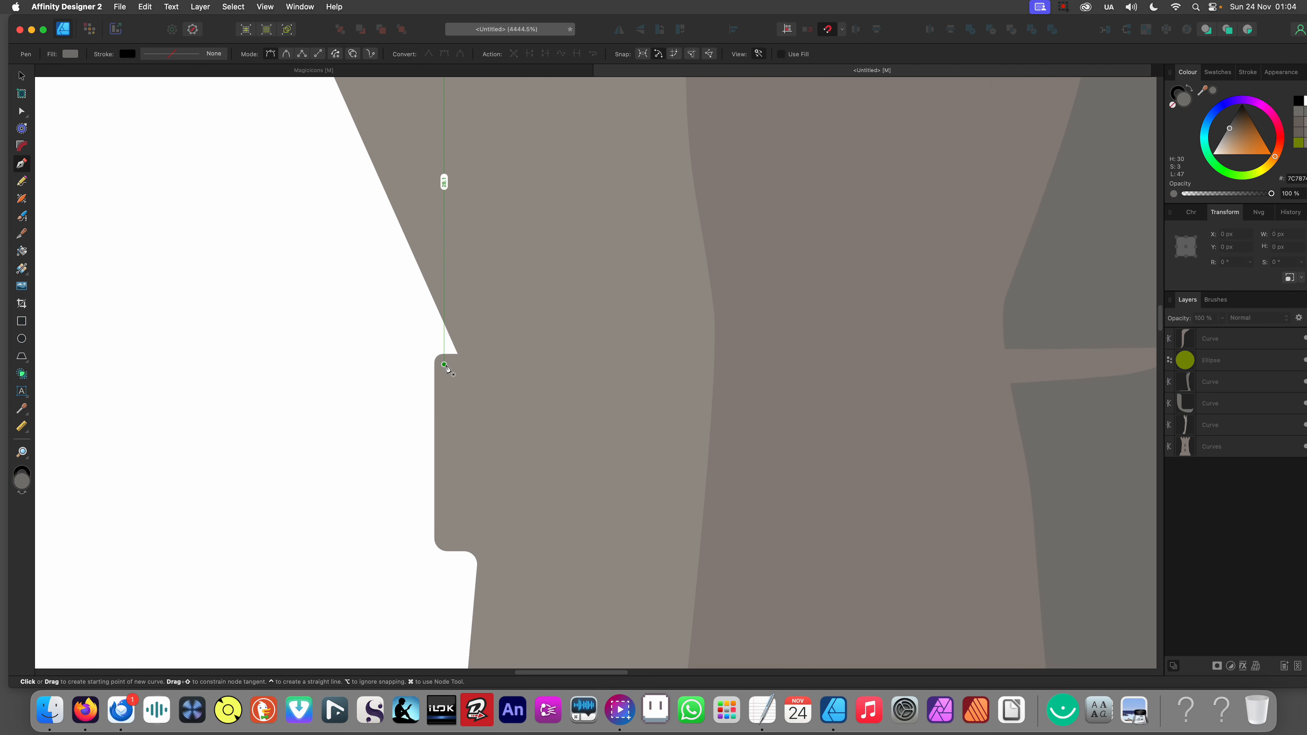
pyautogui.click(445, 366)
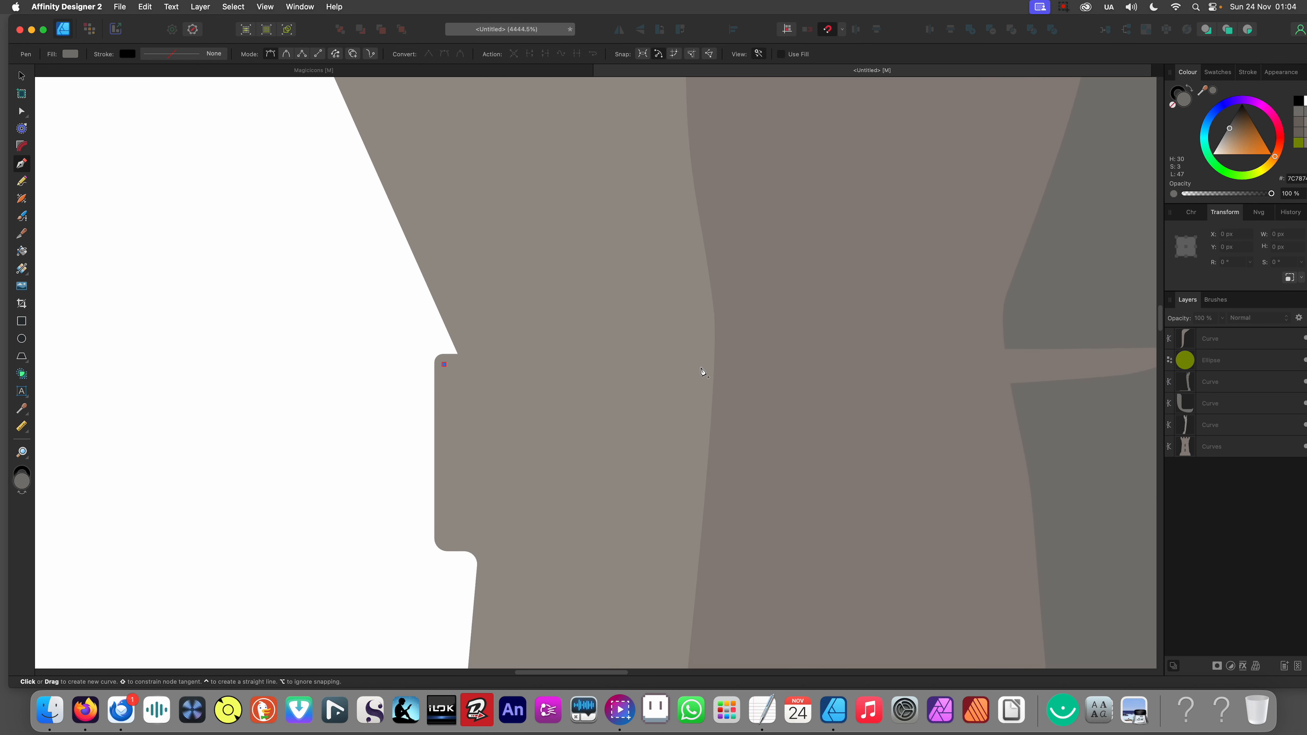
pyautogui.click(704, 367)
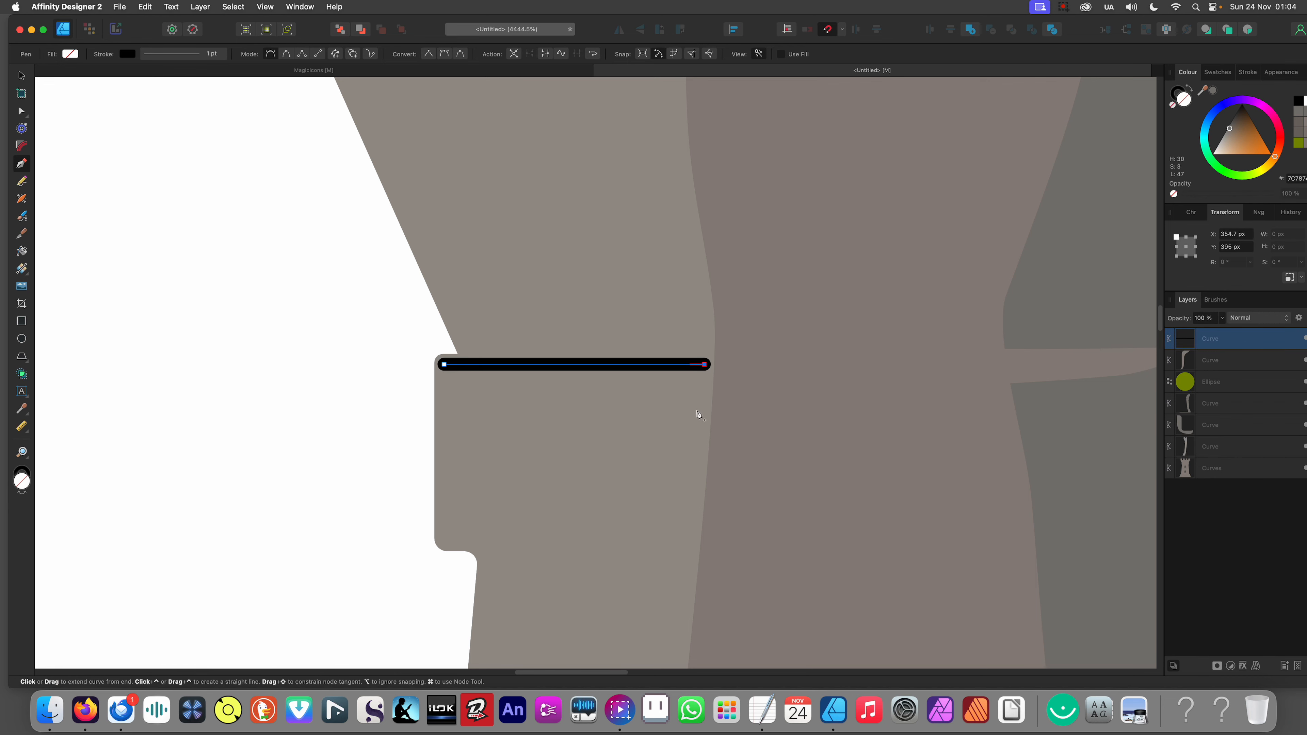
pyautogui.click(696, 415)
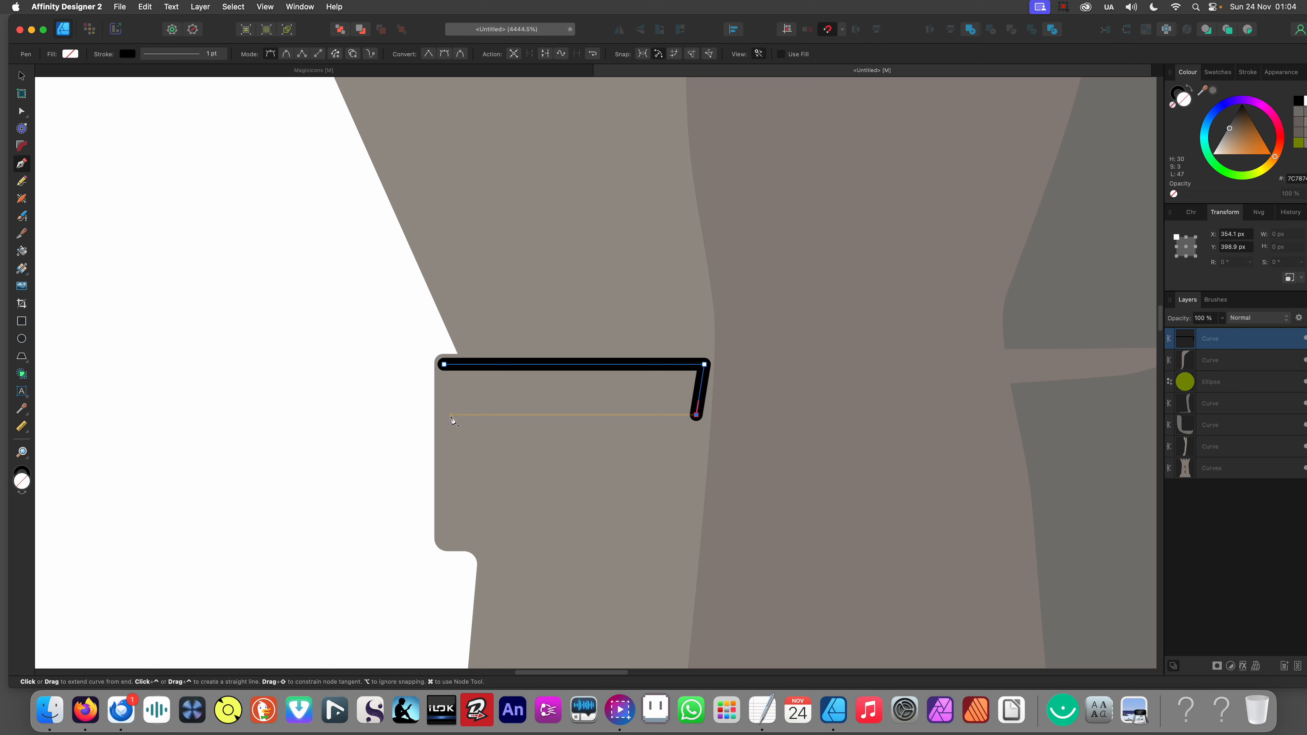
pyautogui.click(452, 415)
pyautogui.click(444, 365)
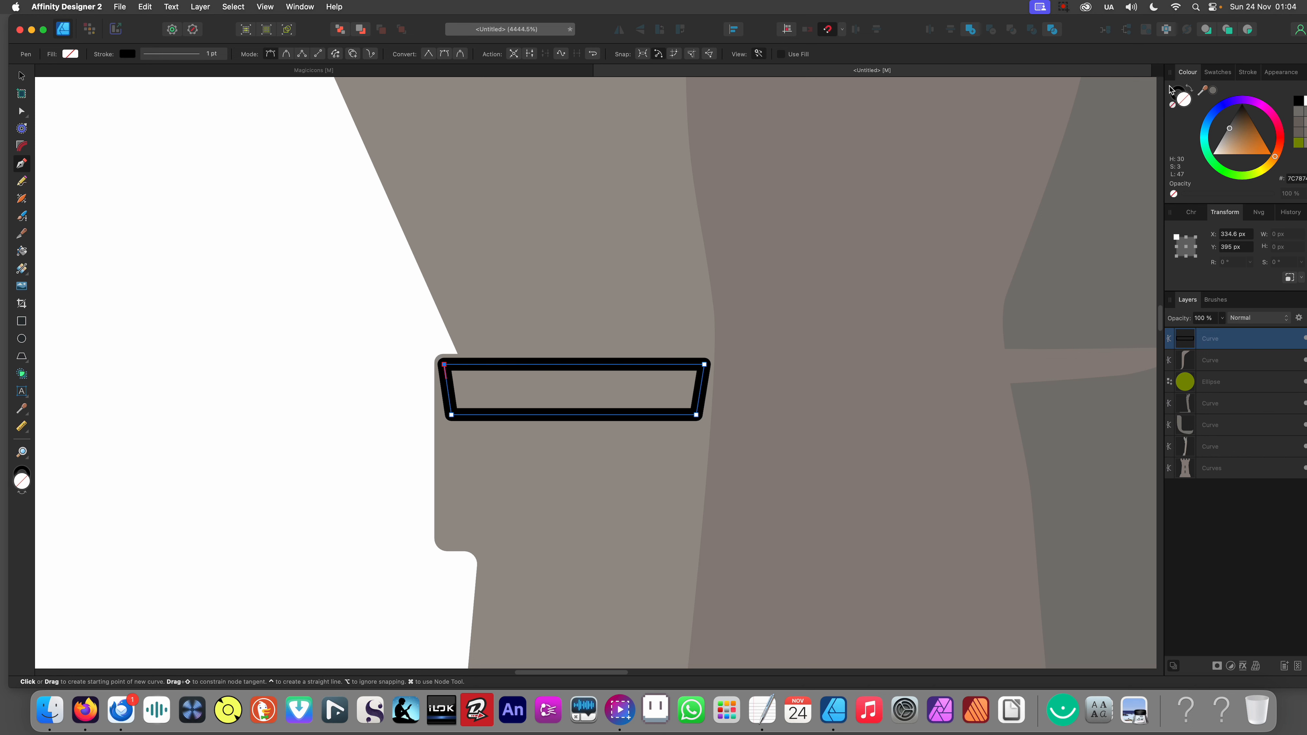
# Step: Remove the collar trapezoid's stroke and give the shape a red fill
pyautogui.click(1176, 94)
pyautogui.click(1173, 104)
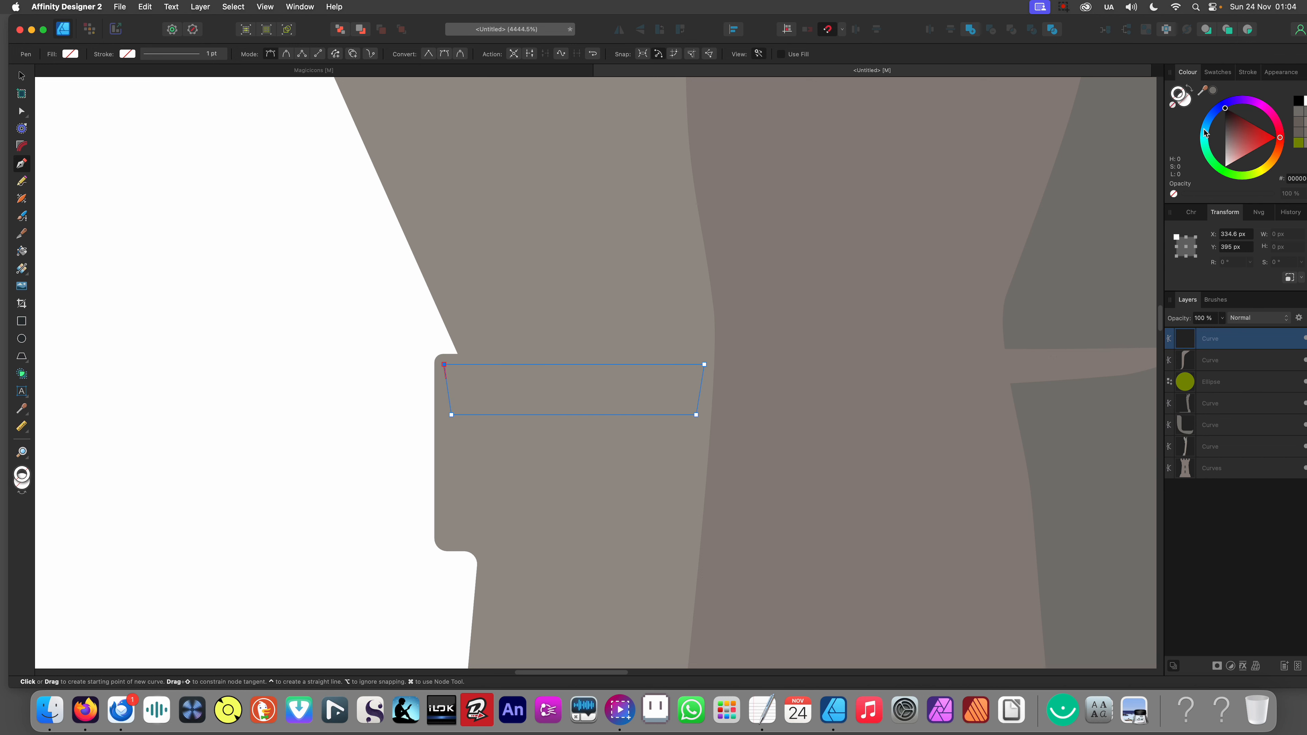
pyautogui.click(1259, 137)
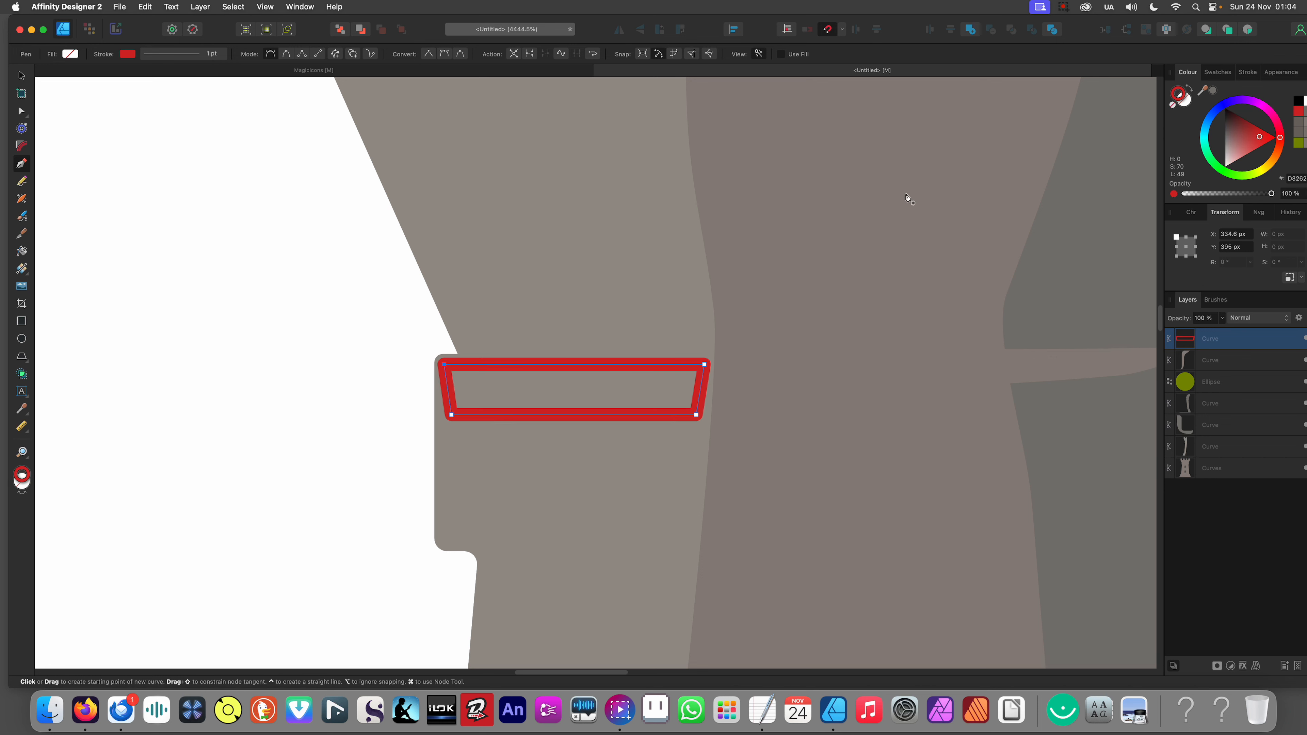
pyautogui.click(1173, 106)
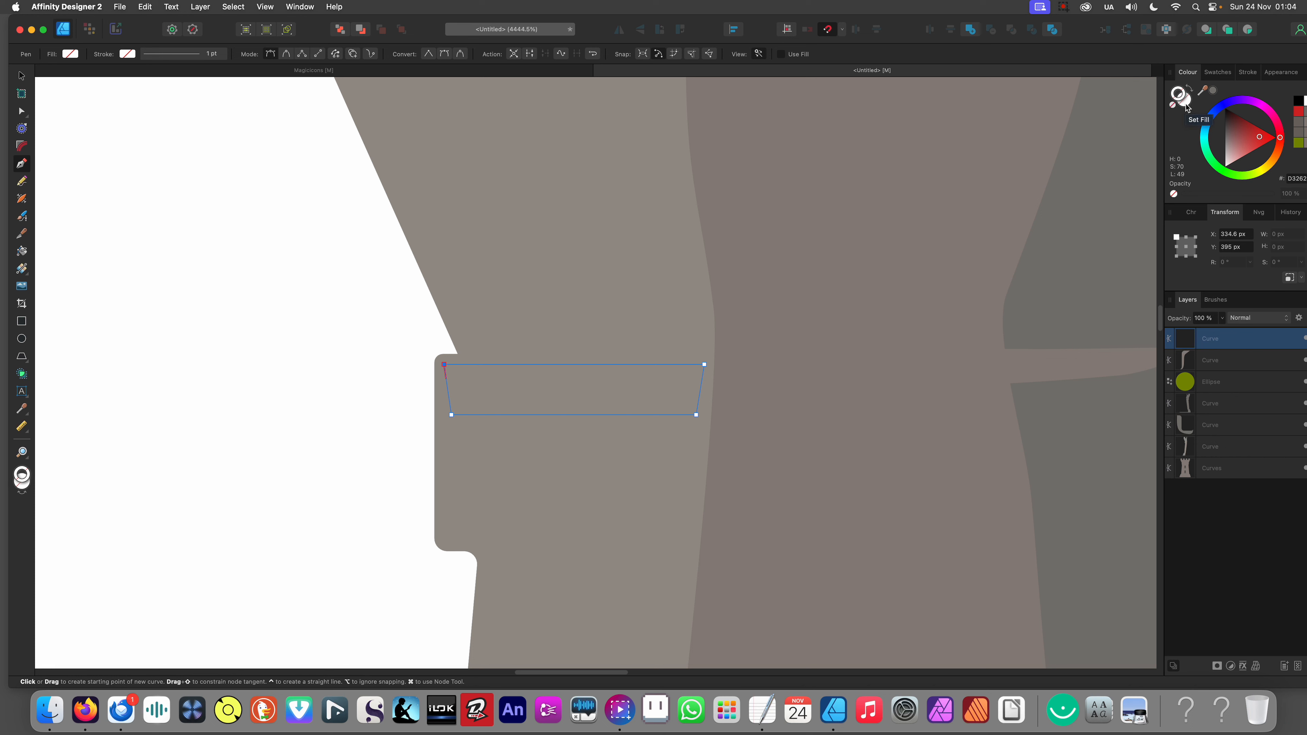
pyautogui.click(1185, 104)
pyautogui.click(1246, 147)
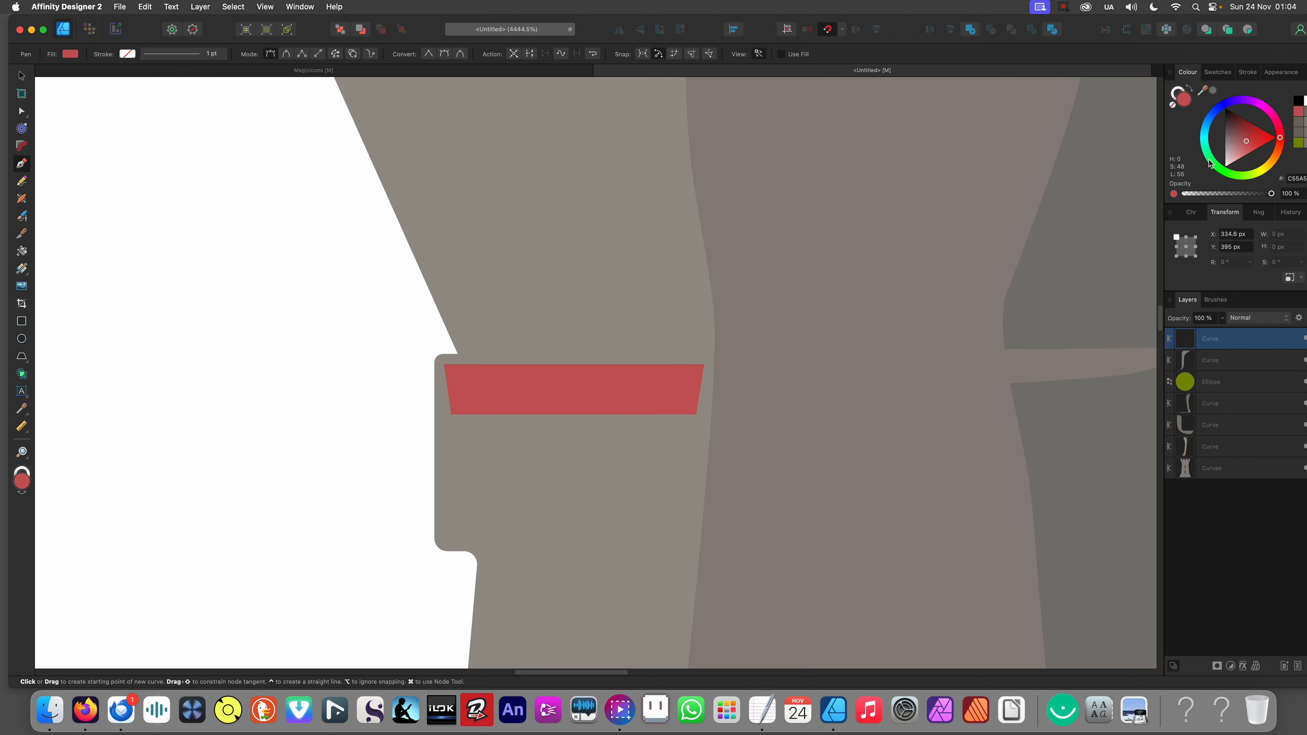
# Step: Fill the collar trapezoid with the colour sampled from the lit strip, lightened to lightness 62, and deselect it
pyautogui.scroll(-5, 734, 309)
pyautogui.press('i')
pyautogui.click(660, 263)
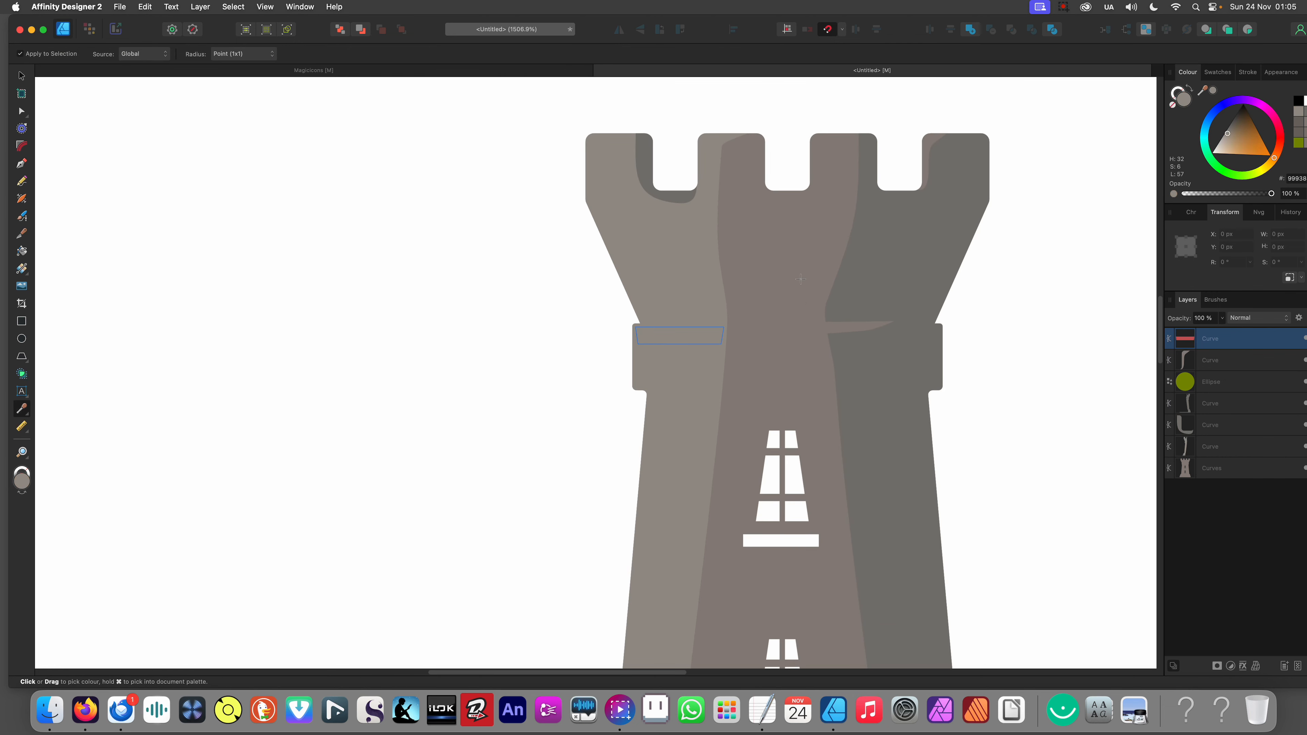
pyautogui.moveTo(1228, 133); pyautogui.dragTo(1226, 137)
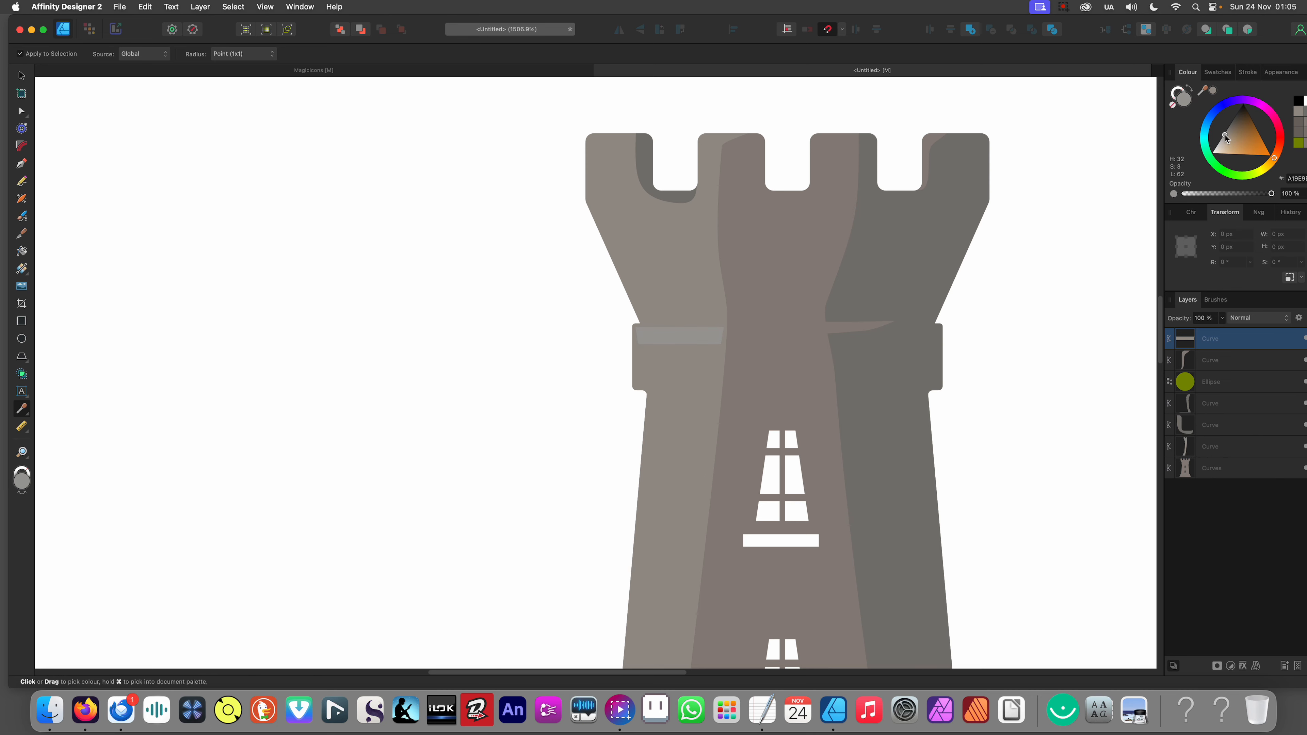
pyautogui.scroll(-7, 890, 234)
pyautogui.moveTo(763, 289); pyautogui.dragTo(582, 339)
pyautogui.press('v')
pyautogui.click(583, 340)
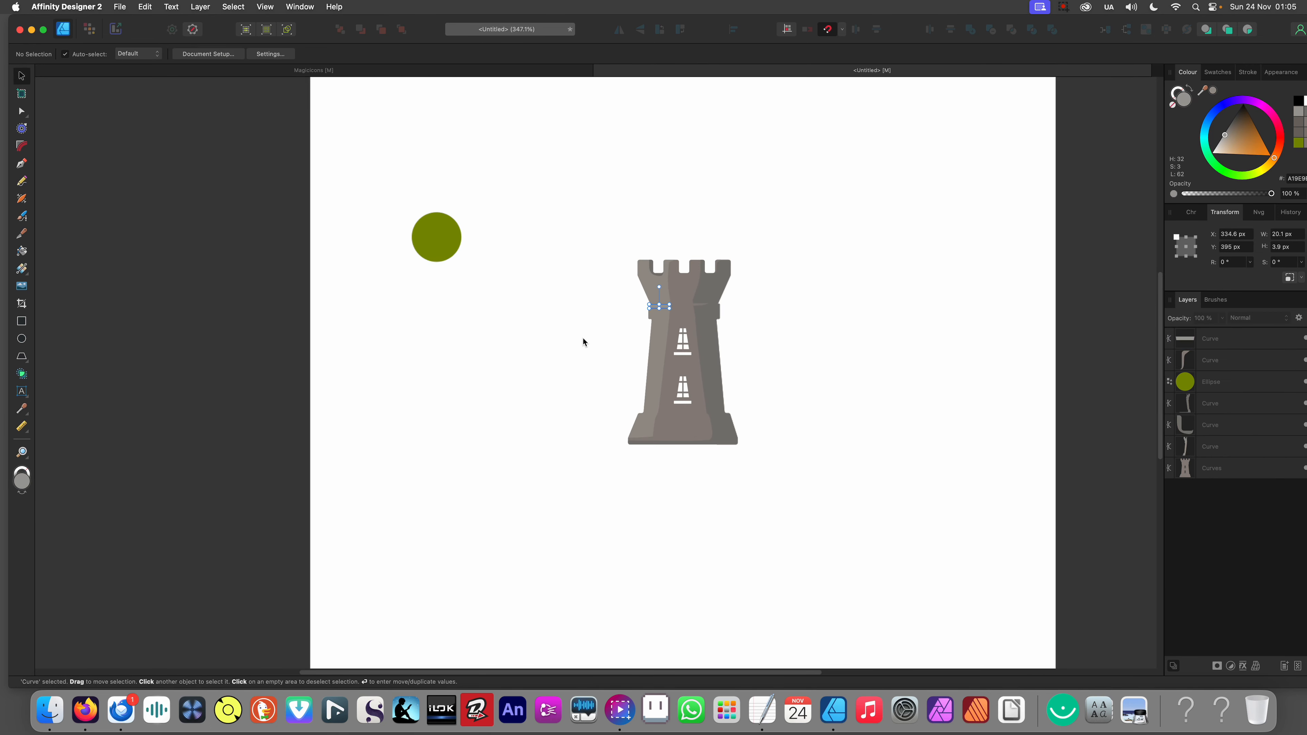
# Step: Extend the collar band's inner-end nodes across the tower's middle section to a total width of about 39.3 px, and deselect it
pyautogui.scroll(10, 583, 340)
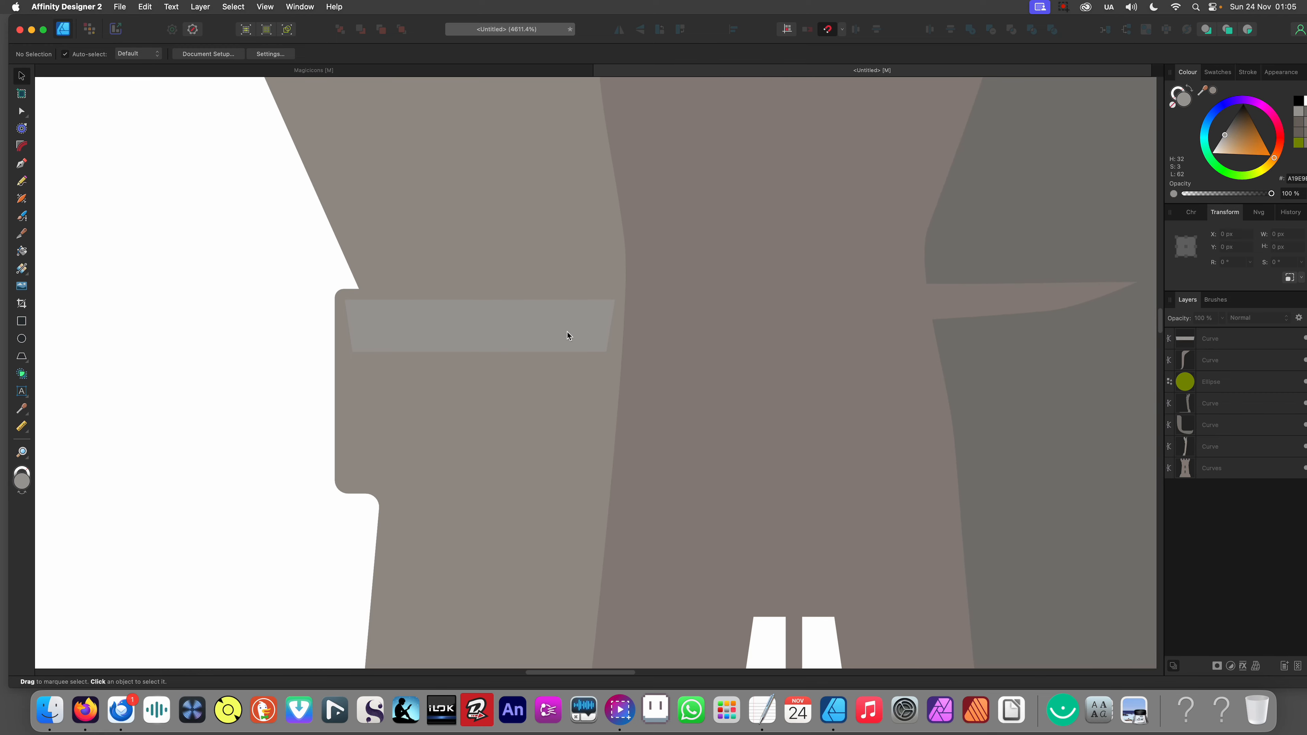
pyautogui.click(566, 334)
pyautogui.press('a')
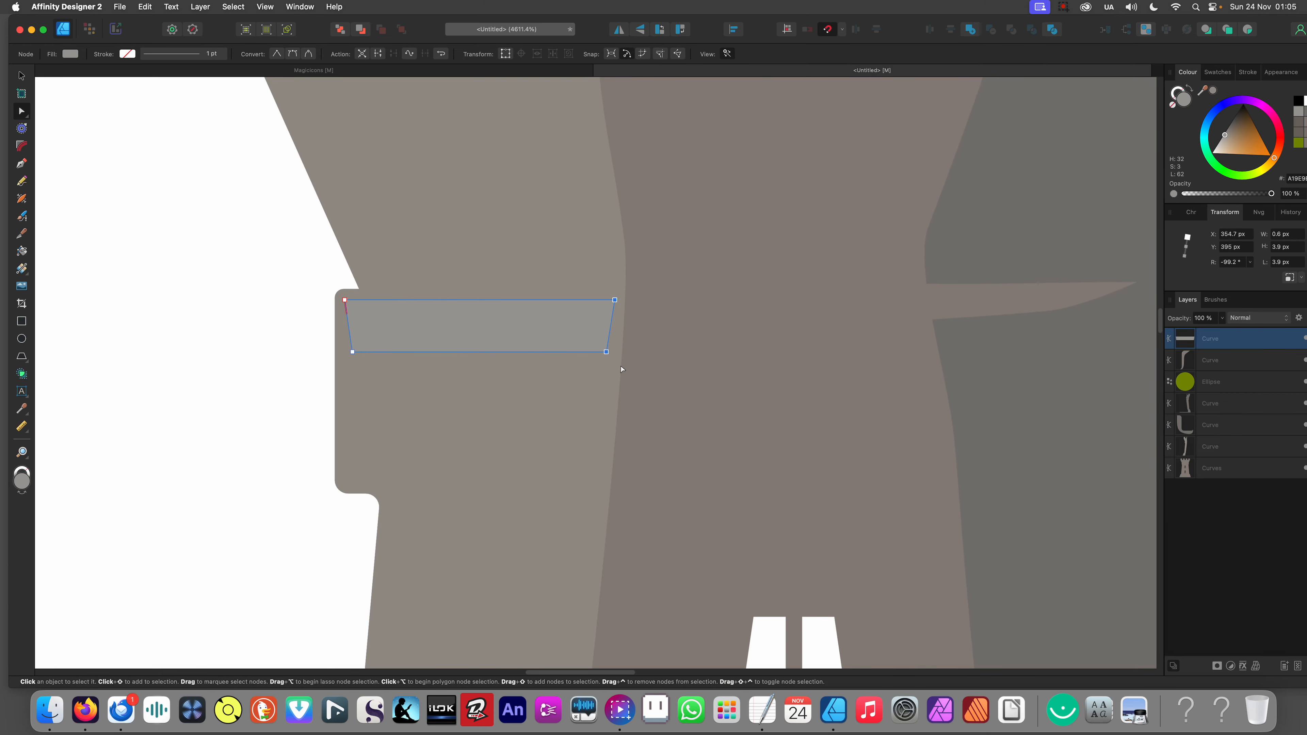
pyautogui.moveTo(607, 353); pyautogui.dragTo(866, 369)
pyautogui.press('super+0')
pyautogui.click(515, 354)
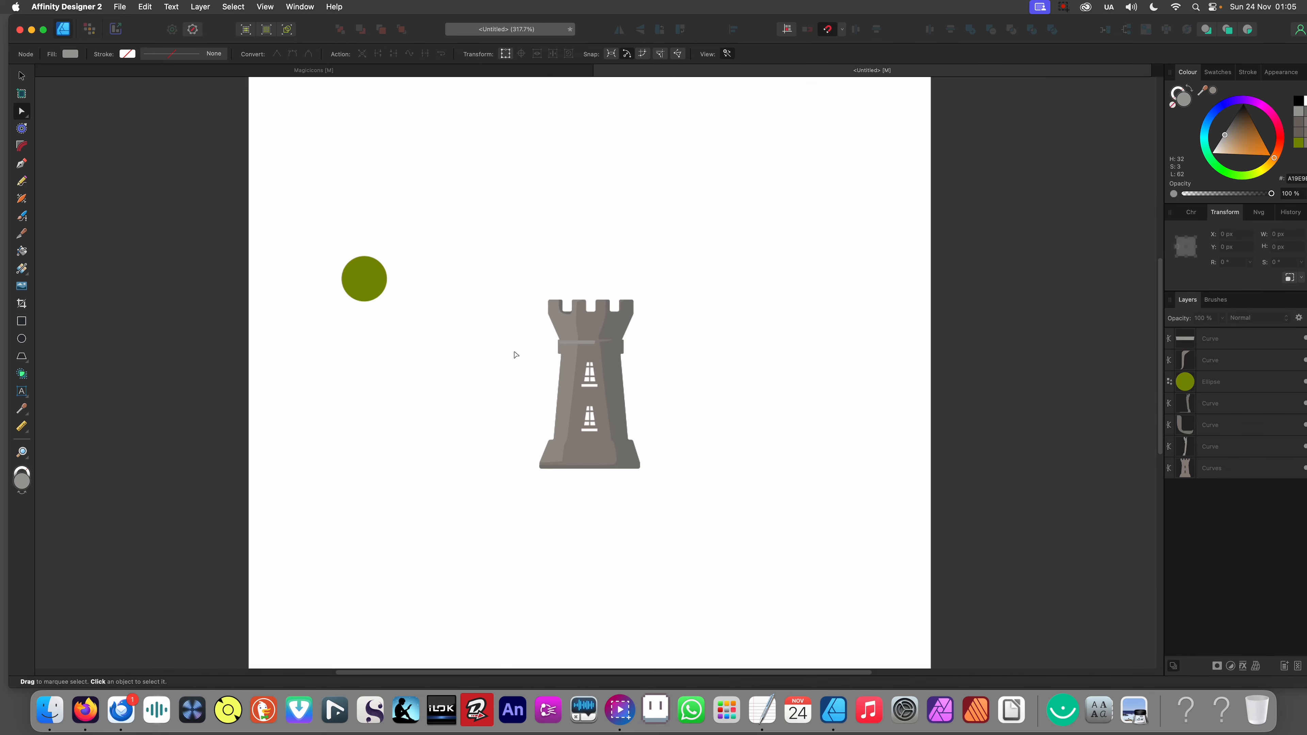
# Step: Knife-cut the collar band in two along the boundary between the lit strip and the middle section
pyautogui.scroll(10, 516, 355)
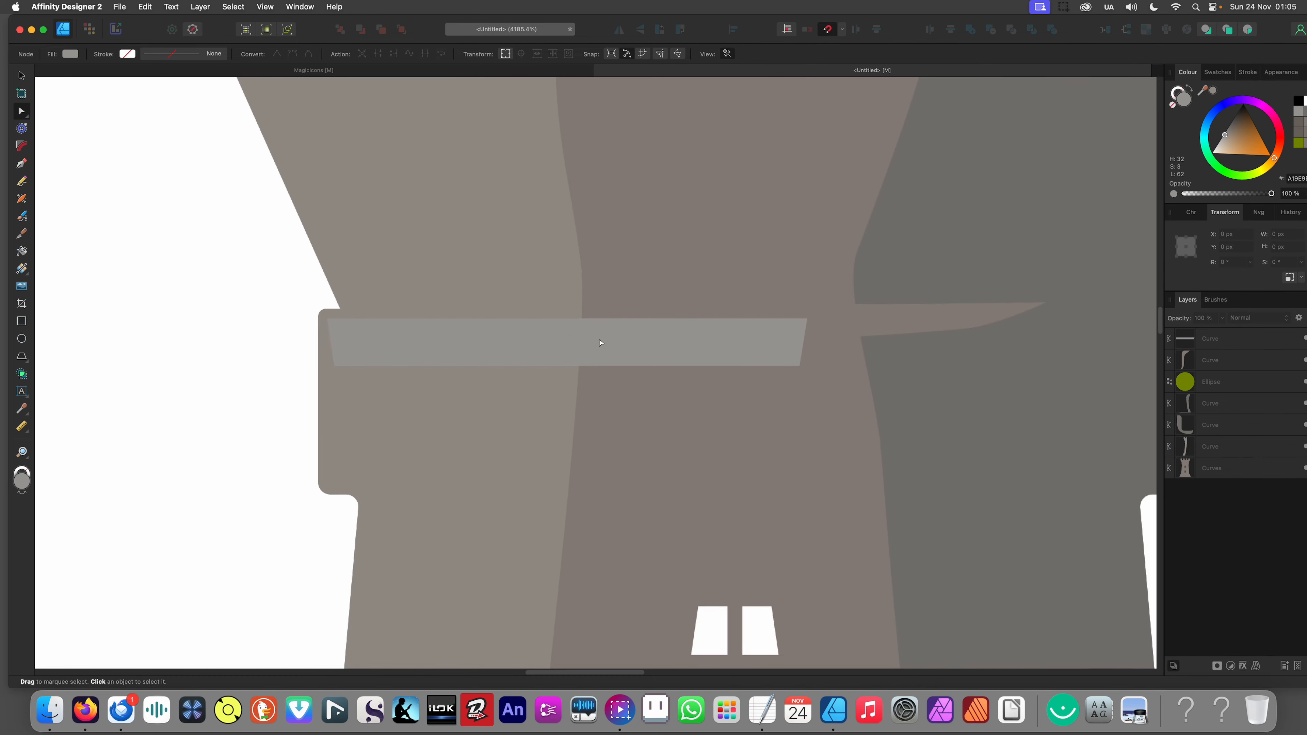
pyautogui.click(589, 333)
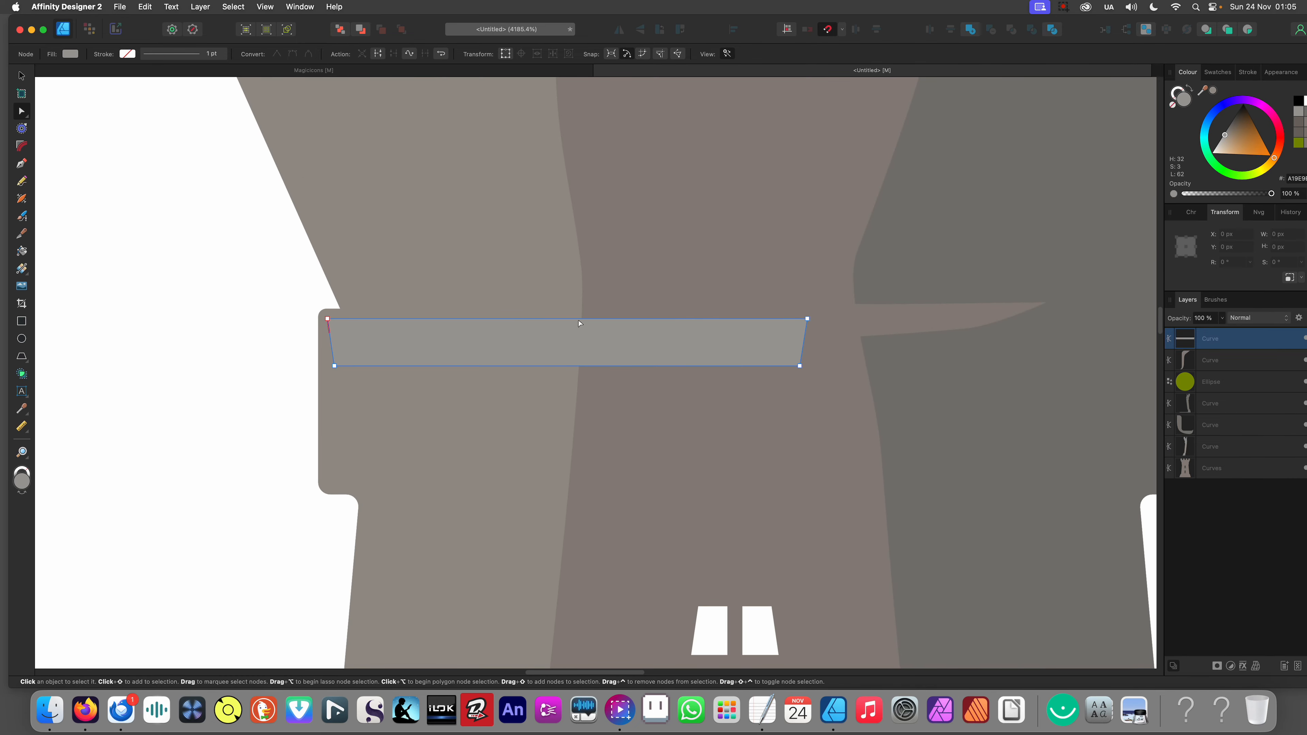
pyautogui.press('y')
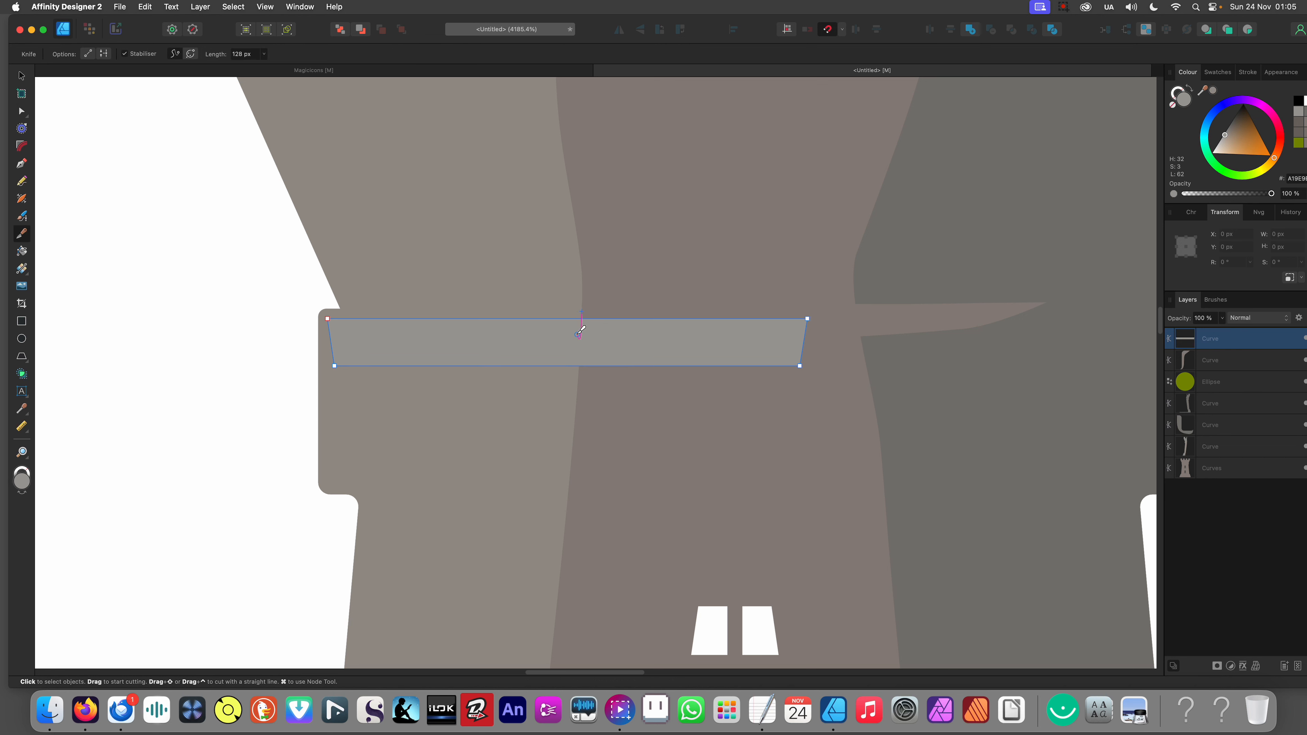
pyautogui.moveTo(579, 332); pyautogui.dragTo(592, 412)
pyautogui.press('v')
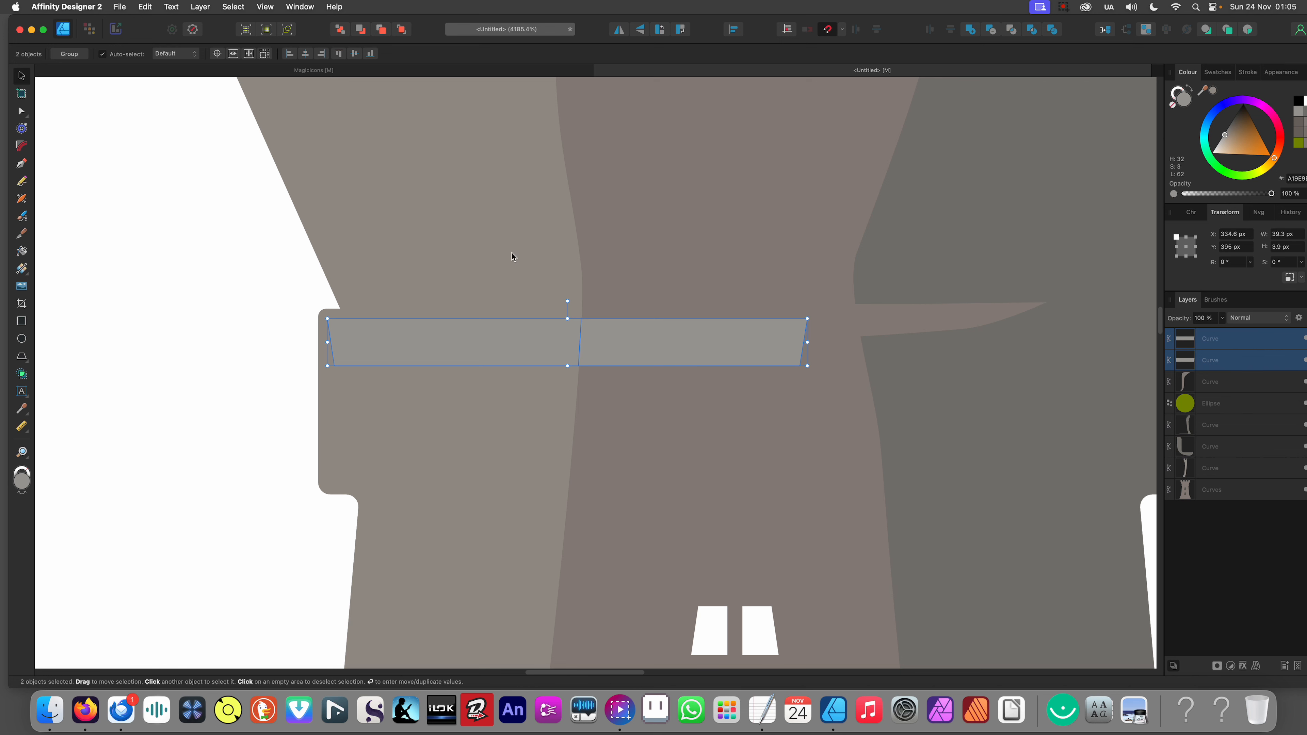
# Step: Fill the band piece over the middle section with the colour sampled from the lit strip, and deselect it
pyautogui.click(641, 347)
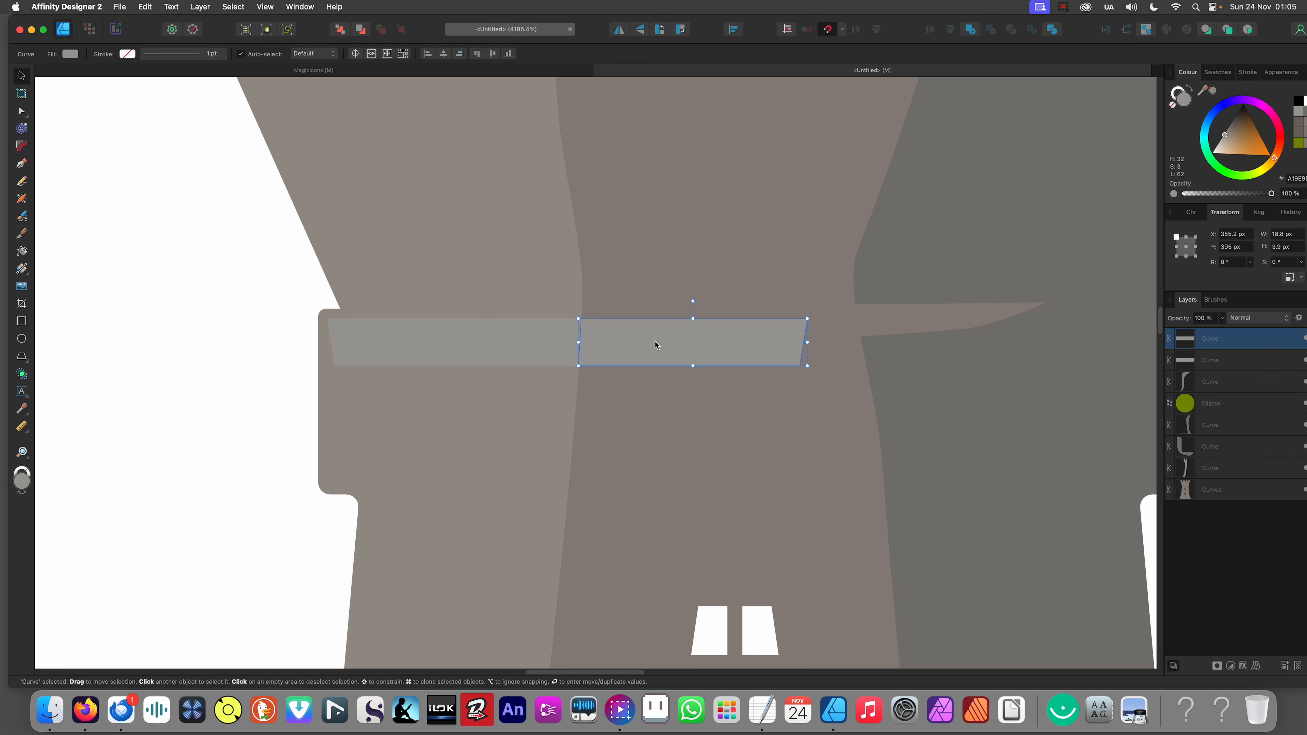
pyautogui.press('i')
pyautogui.click(522, 285)
pyautogui.scroll(-12, 592, 311)
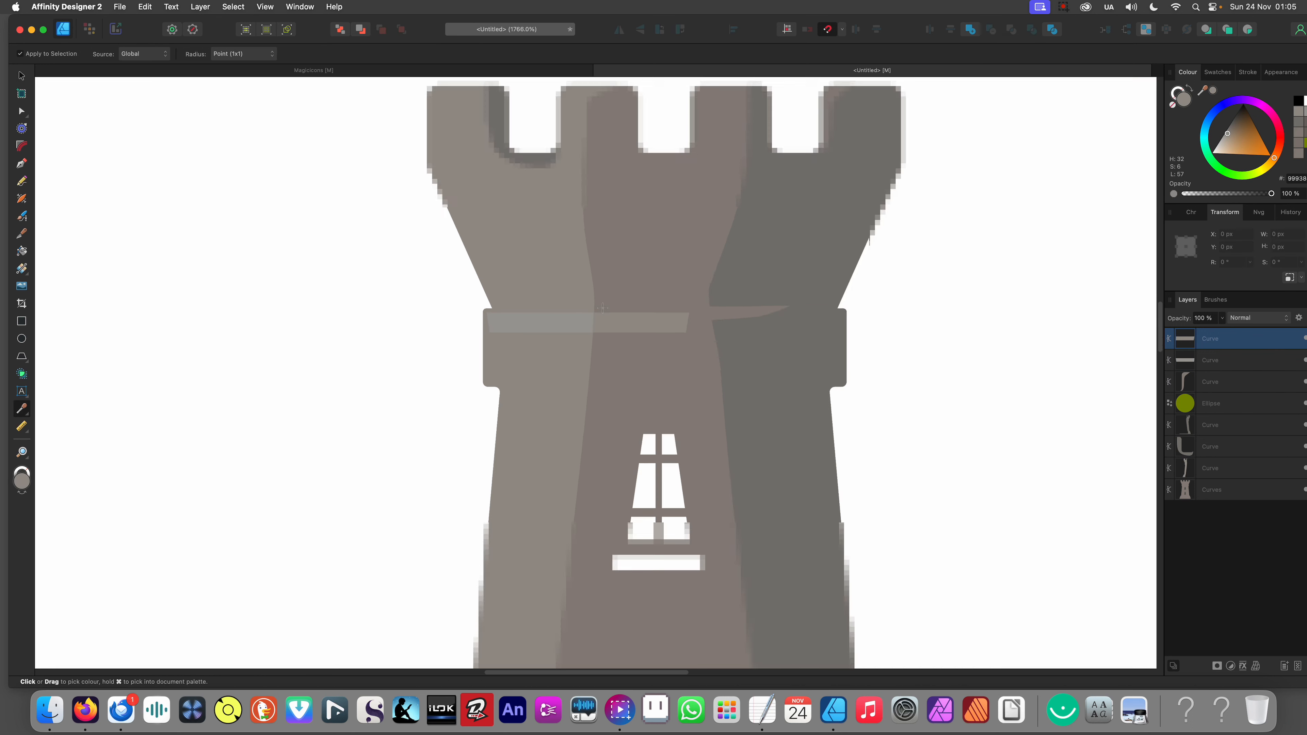
pyautogui.press('v')
pyautogui.click(532, 323)
# Step: Examine the shaded collar band and the window openings up close and on the whole tower
pyautogui.scroll(5, 564, 304)
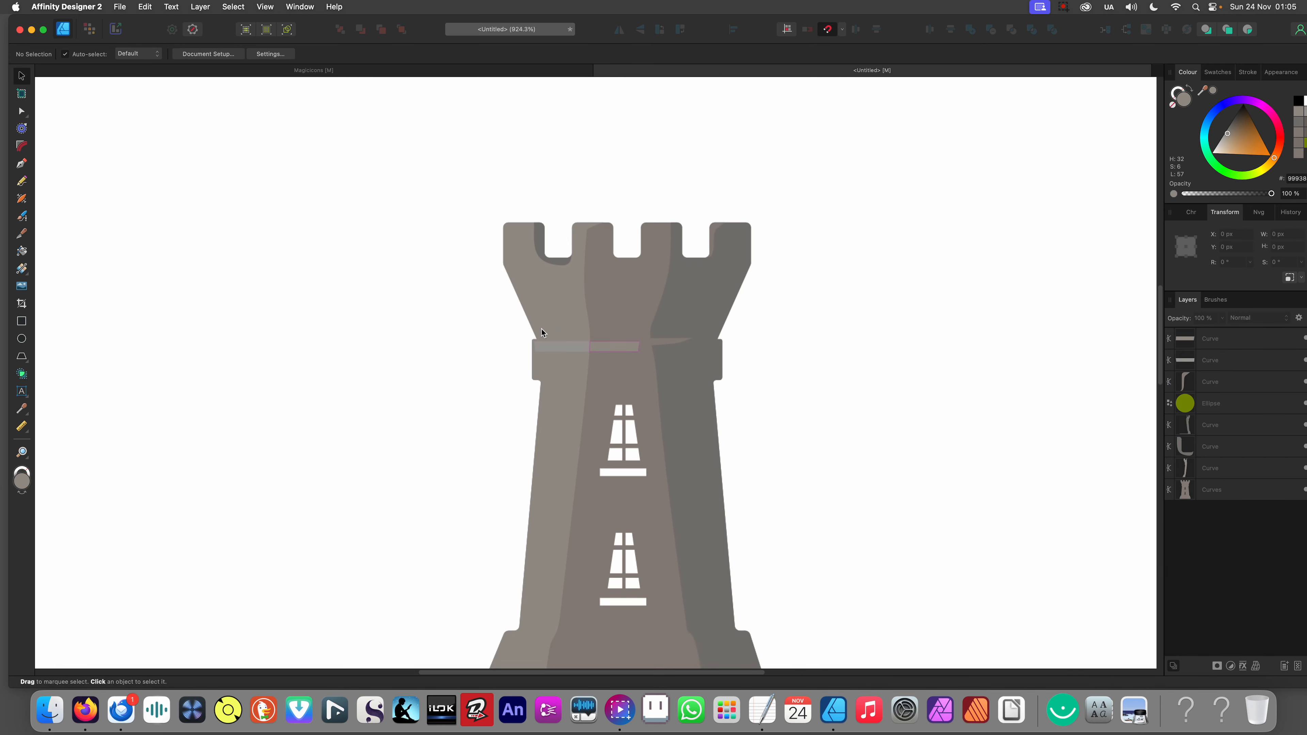
pyautogui.scroll(-5, 621, 345)
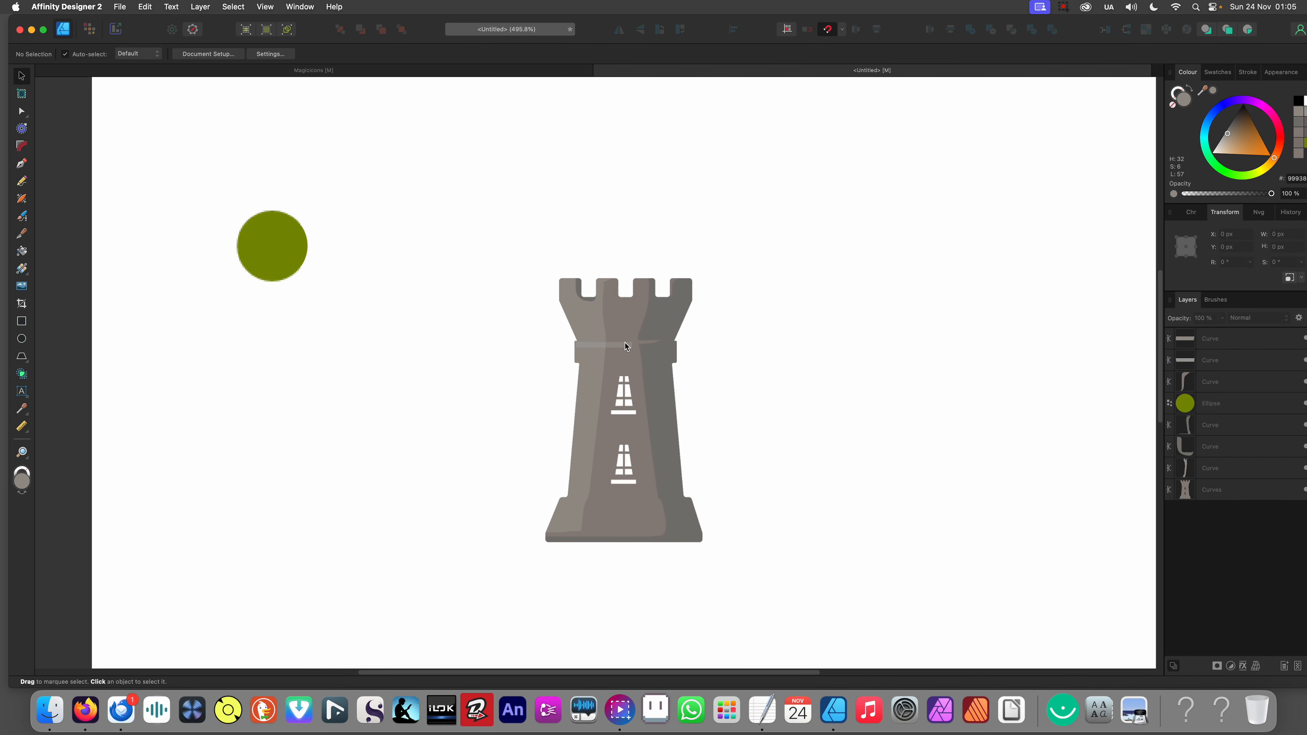
pyautogui.scroll(5, 566, 336)
pyautogui.scroll(1, 697, 351)
pyautogui.scroll(-8, 669, 355)
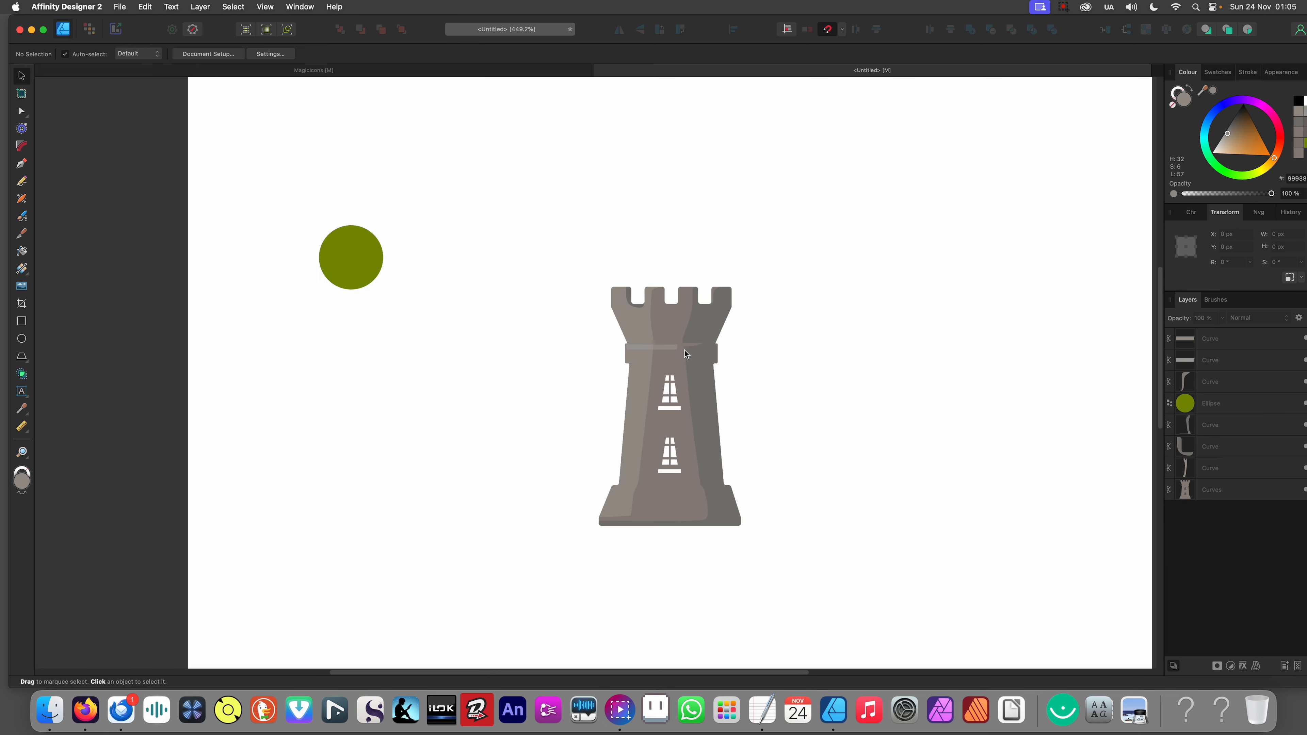
pyautogui.scroll(9, 669, 370)
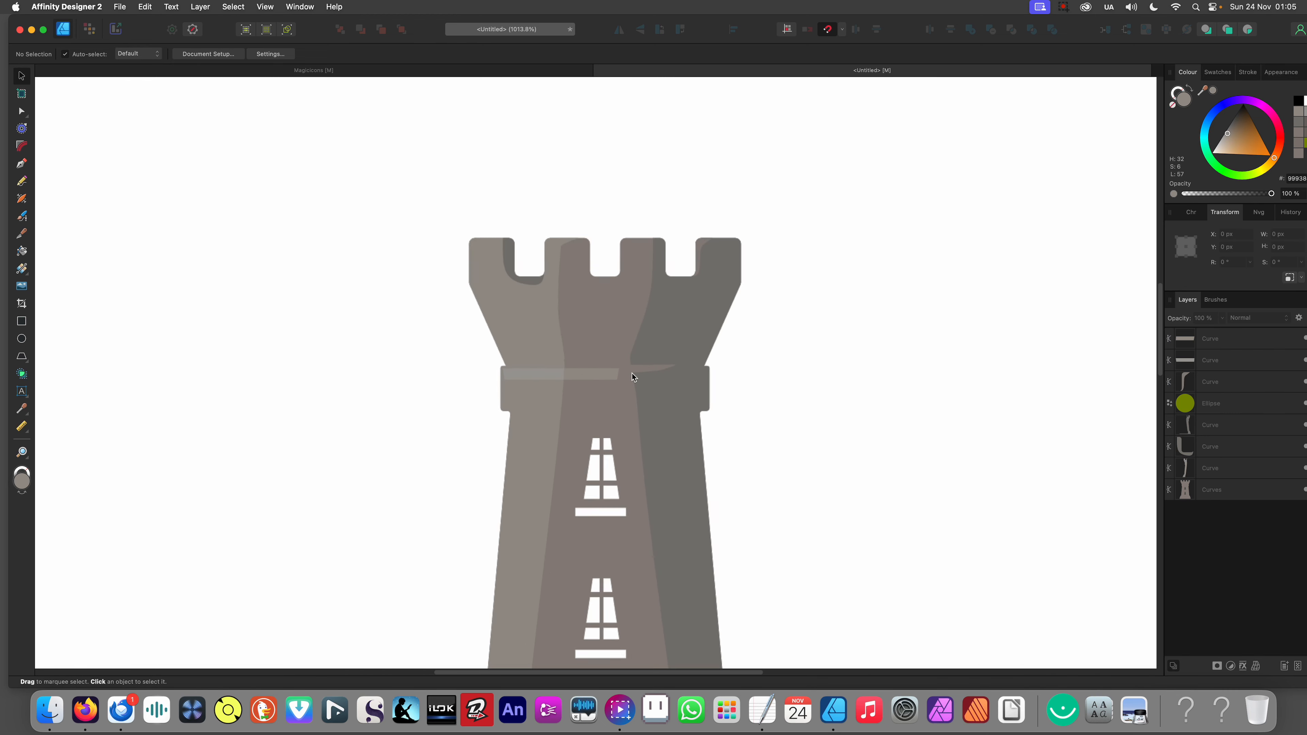
pyautogui.scroll(-4, 539, 404)
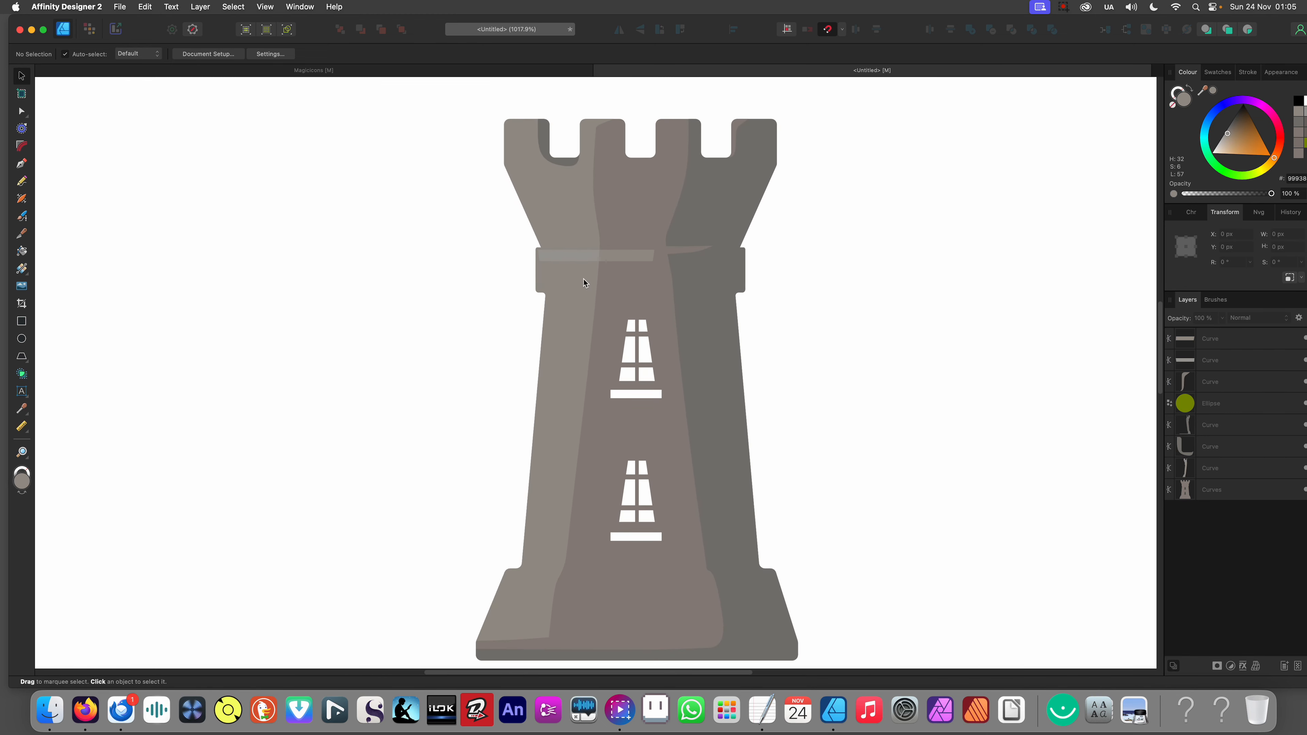
pyautogui.scroll(2, 610, 411)
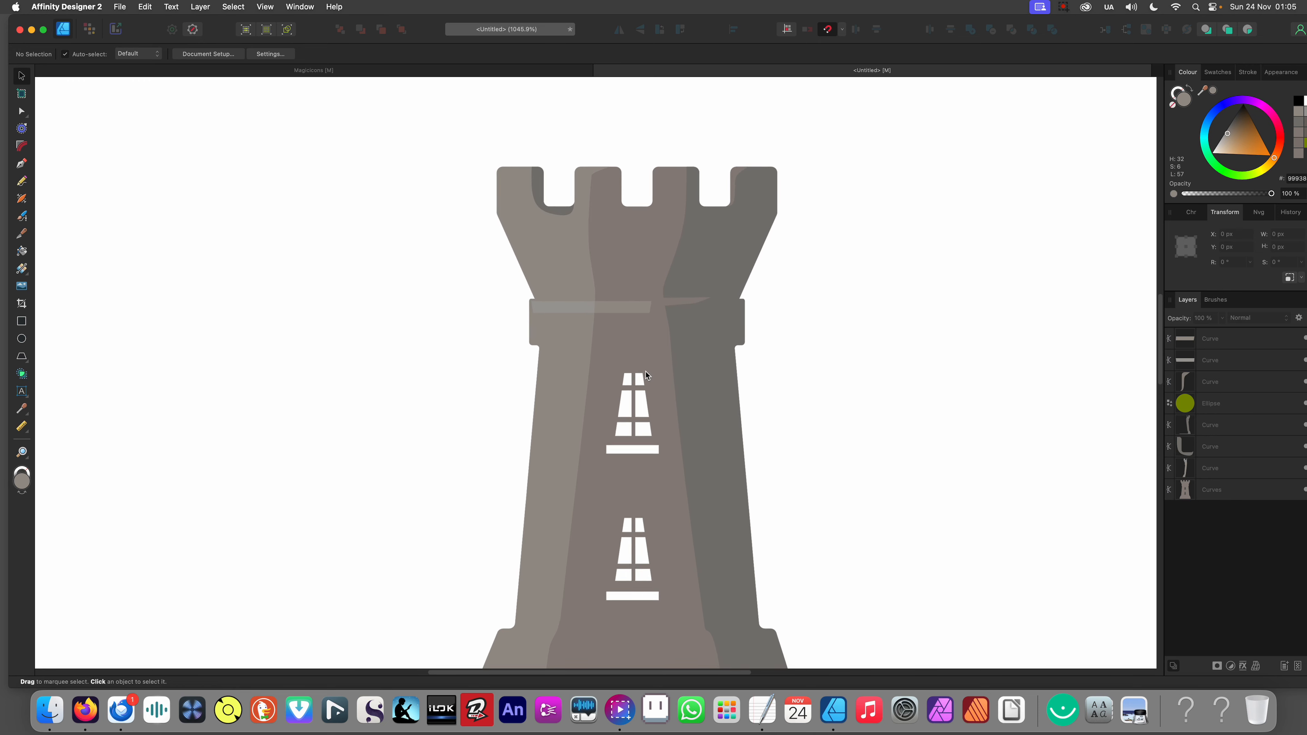
pyautogui.scroll(3, 650, 344)
pyautogui.scroll(-1, 653, 318)
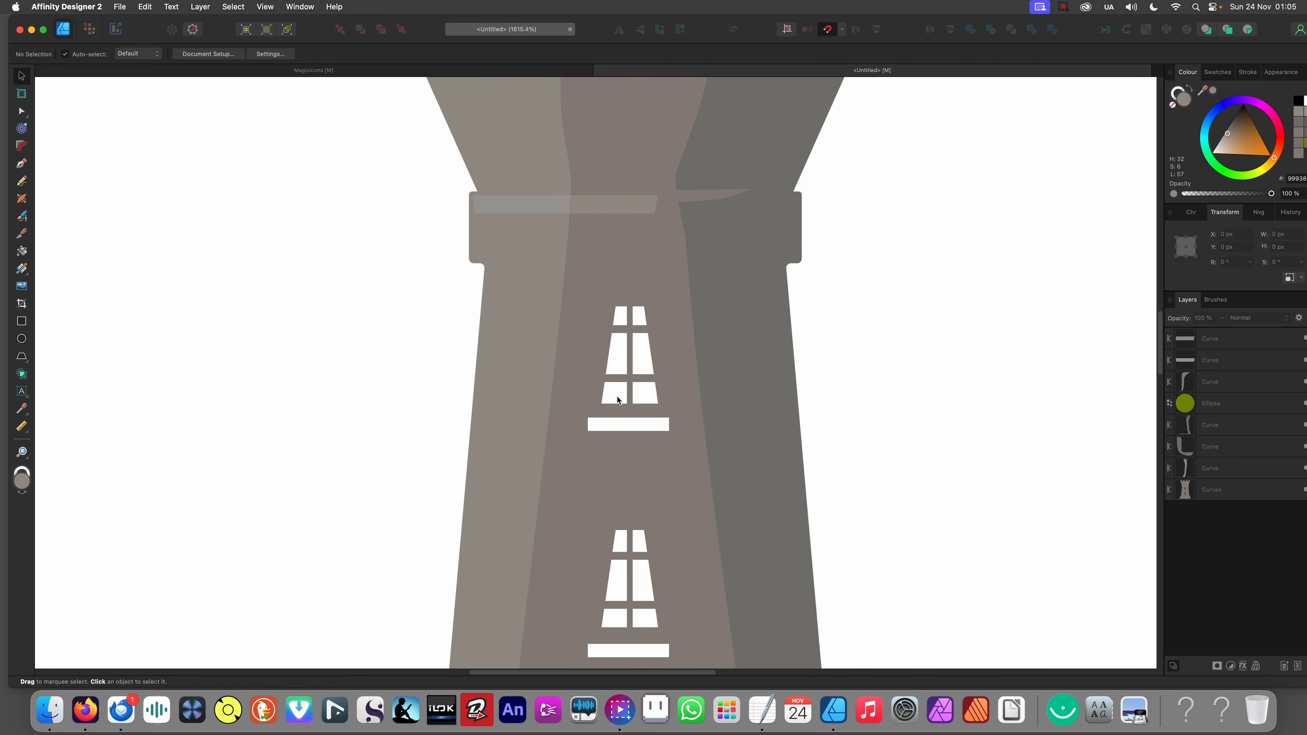
pyautogui.scroll(-2, 617, 398)
pyautogui.scroll(-2, 604, 376)
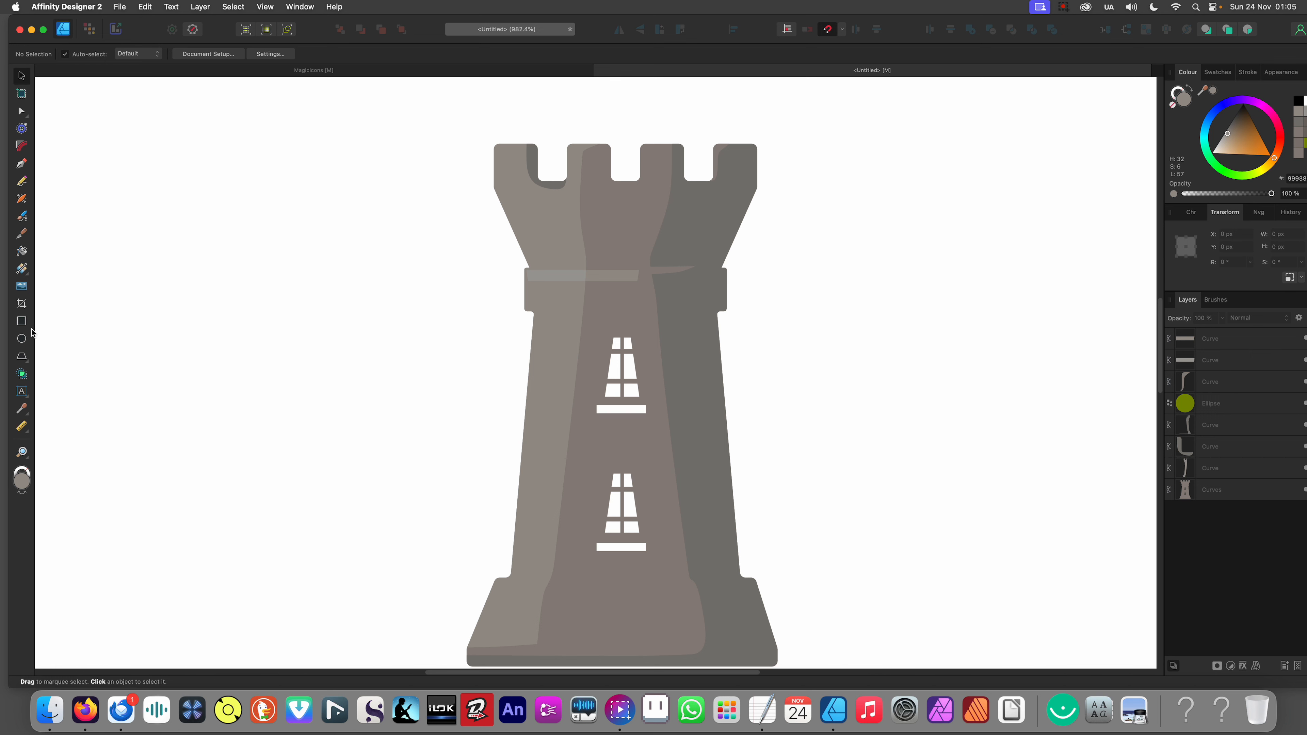
# Step: Draw a rectangle about 44.8 × 86.1 px, fill it dark grey with lightness 25, and place it over both tower windows
pyautogui.click(22, 321)
pyautogui.moveTo(355, 315)
pyautogui.mouseDown()
pyautogui.moveTo(382, 444)
pyautogui.moveTo(483, 563)
pyautogui.mouseUp()
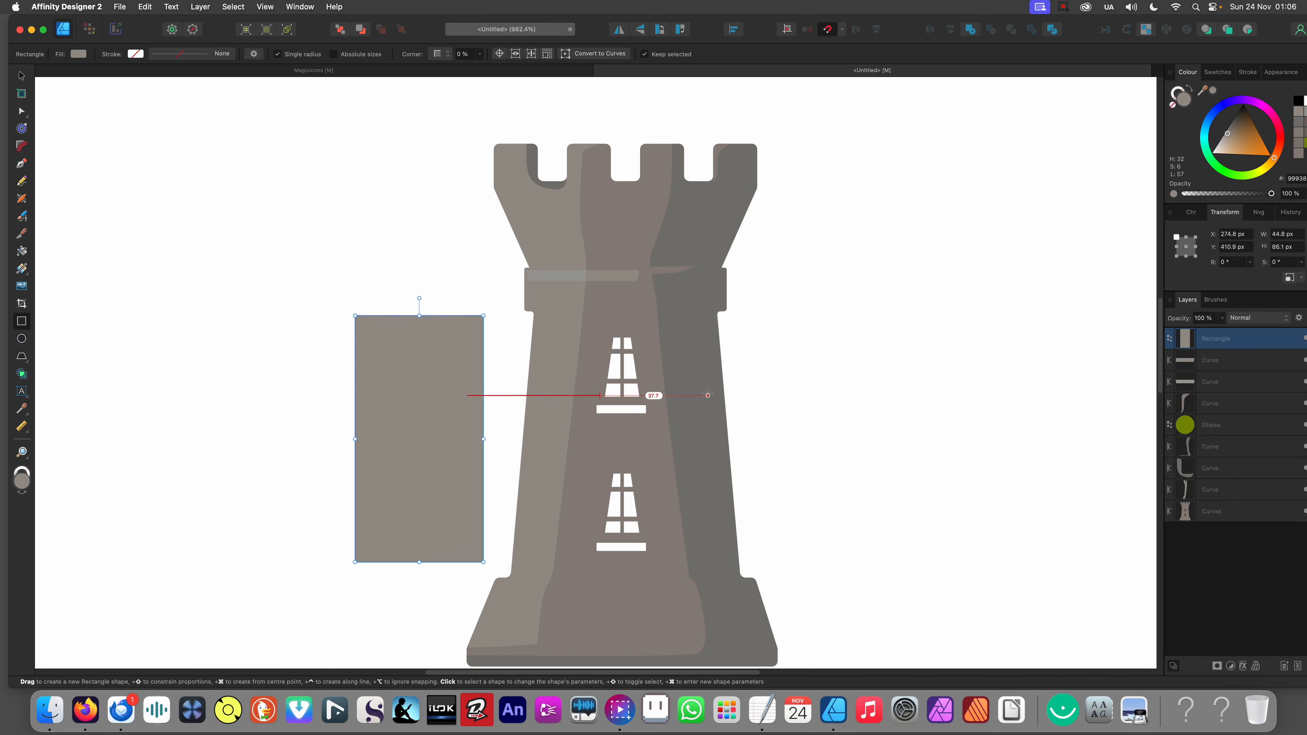
pyautogui.press('i')
pyautogui.click(671, 396)
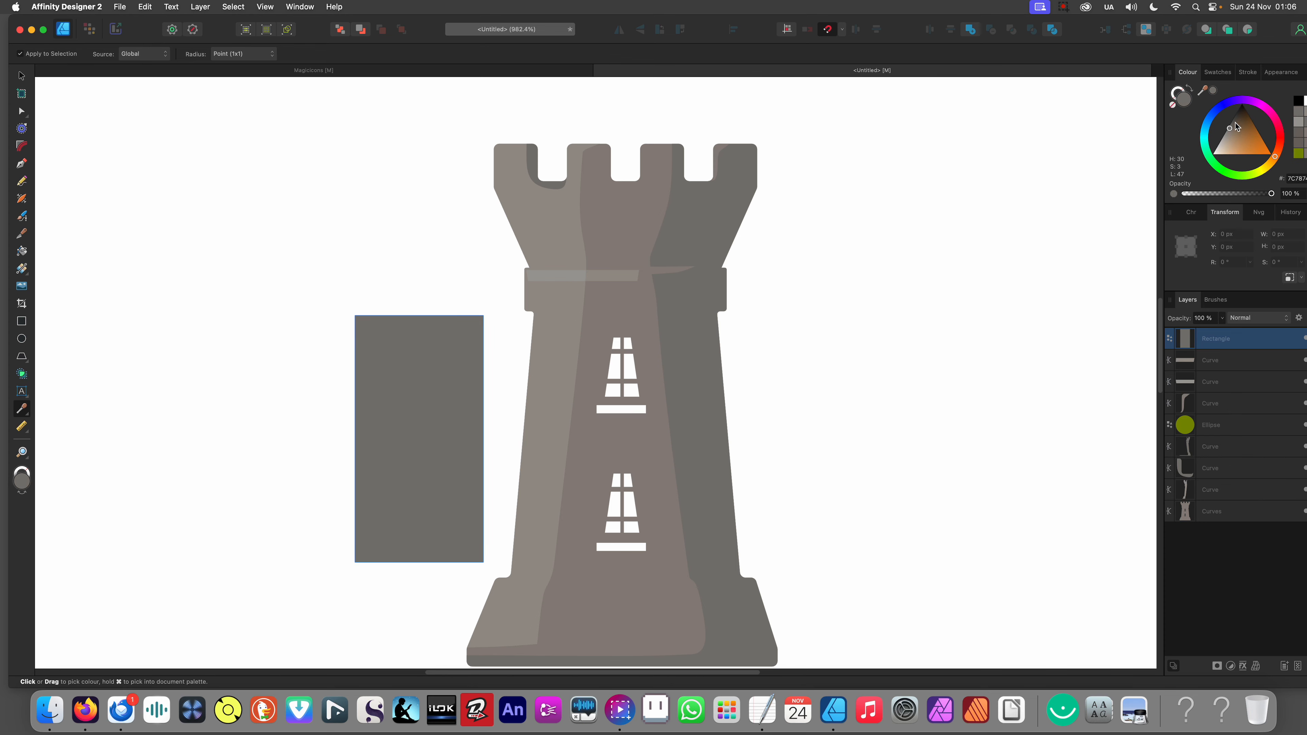
pyautogui.moveTo(1237, 127); pyautogui.dragTo(1234, 116)
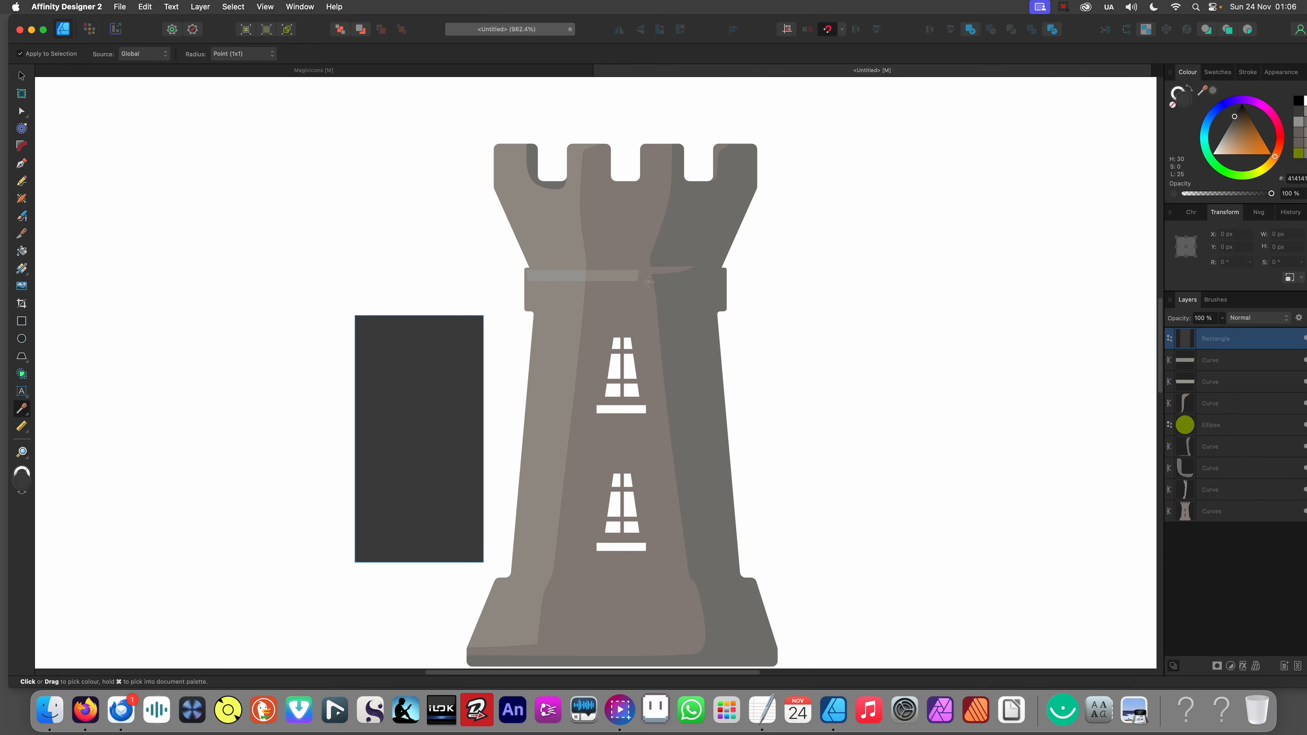
pyautogui.press('v')
pyautogui.moveTo(565, 459); pyautogui.dragTo(610, 459)
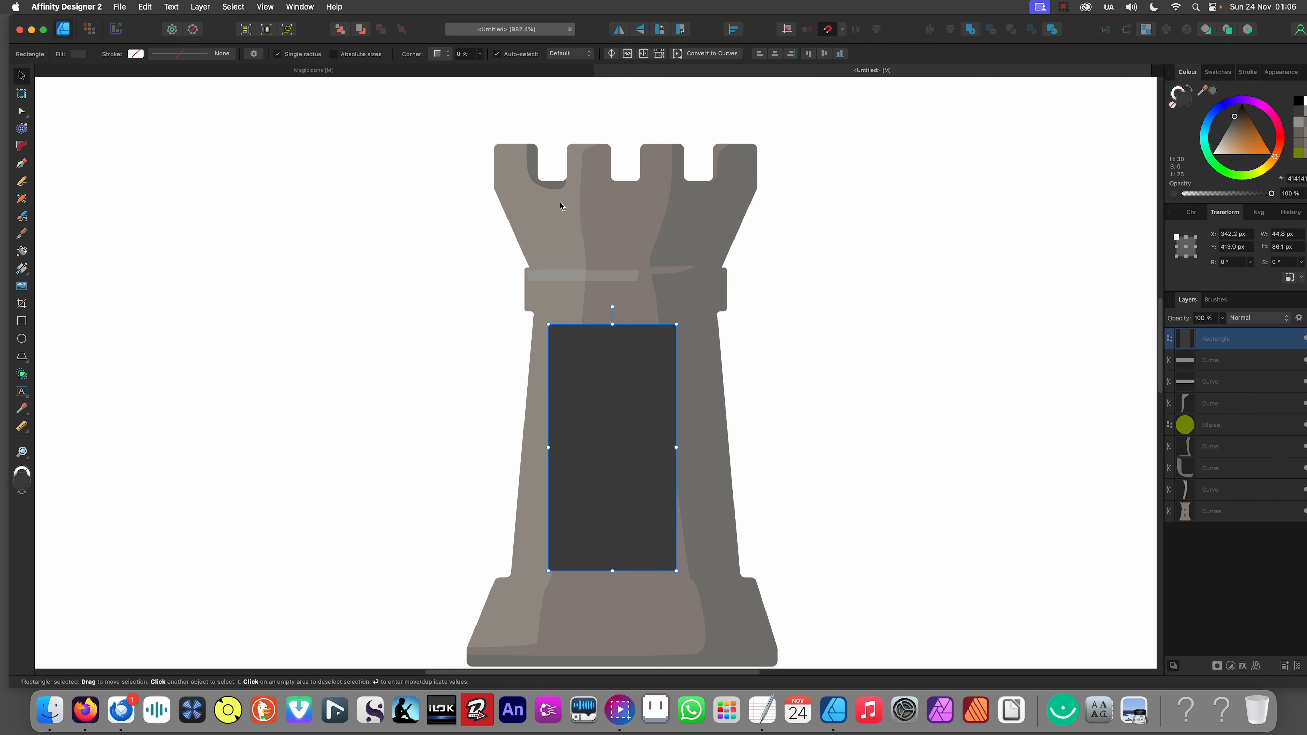
# Step: Send the dark grey rectangle to the back, behind the whole tower, and deselect it
pyautogui.click(339, 29)
pyautogui.click(300, 312)
pyautogui.press('super+0')
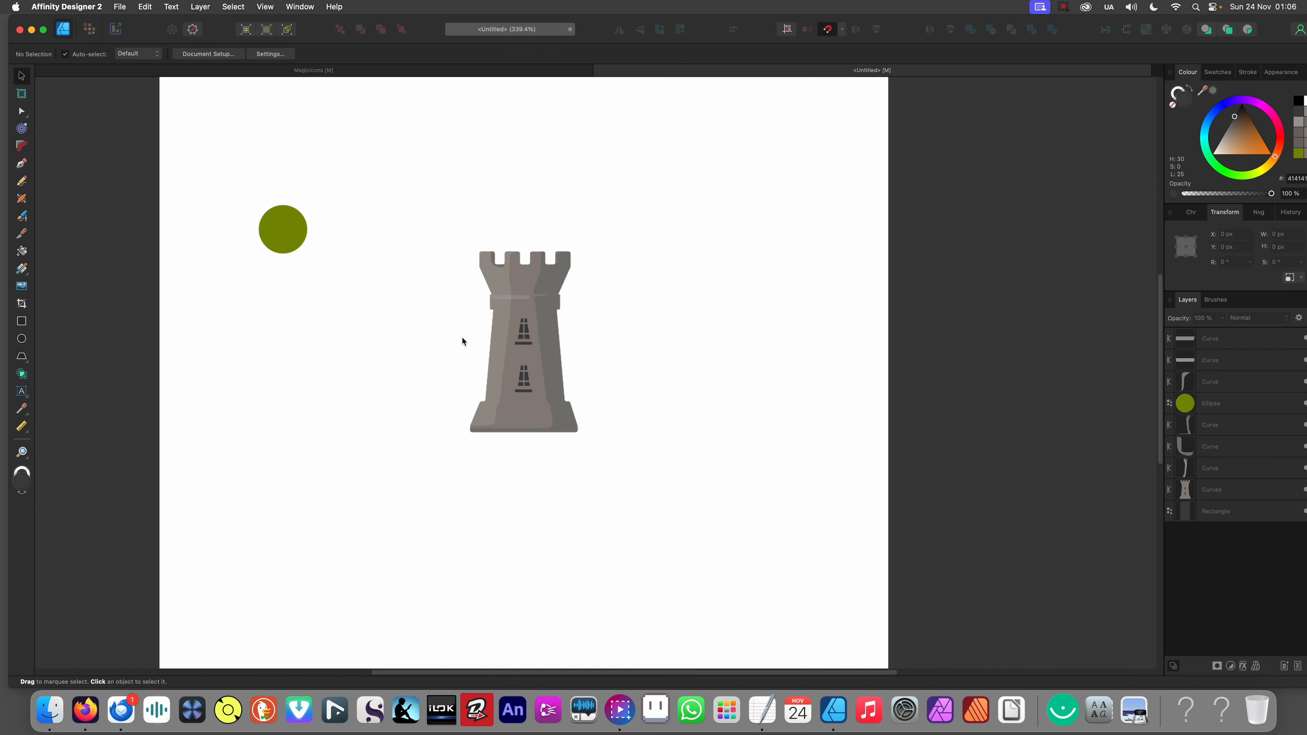
# Step: Centre the dark backing rectangle behind the windows, narrow it from both sides to about 23.6 px wide, and deselect it
pyautogui.scroll(5, 584, 377)
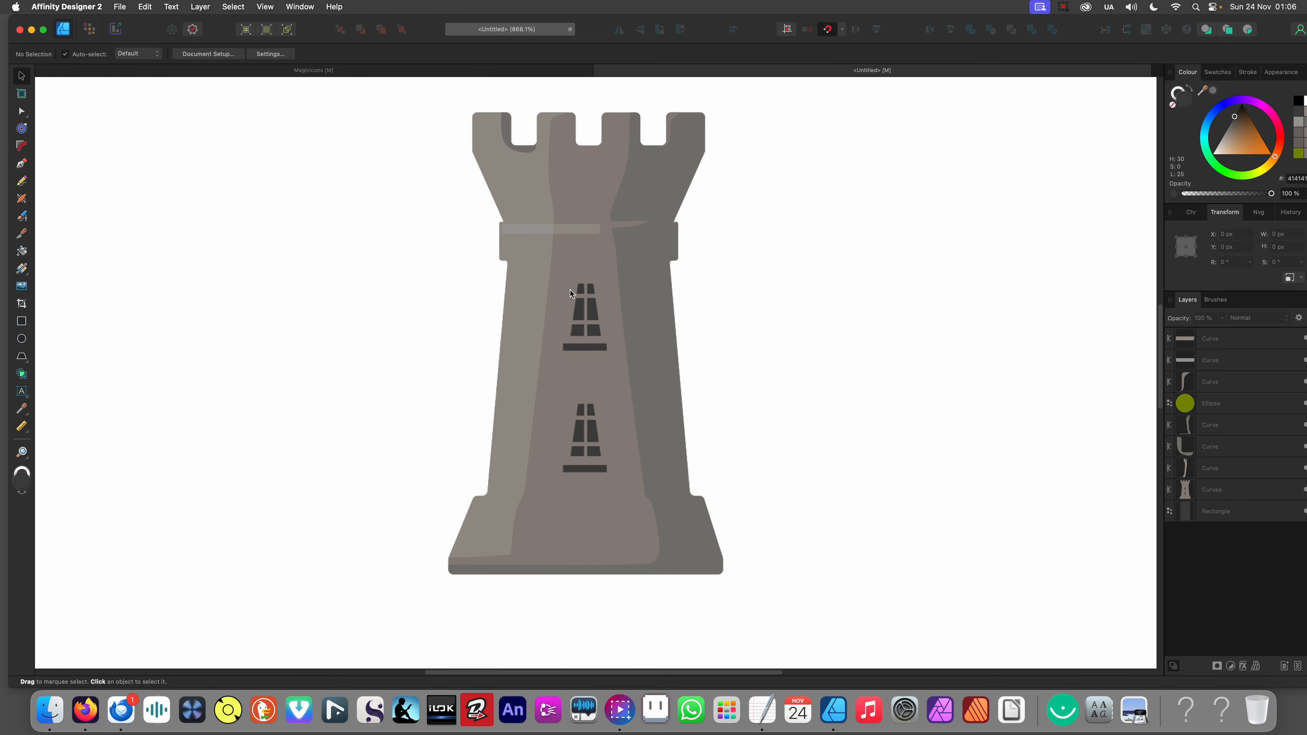
pyautogui.scroll(3, 593, 318)
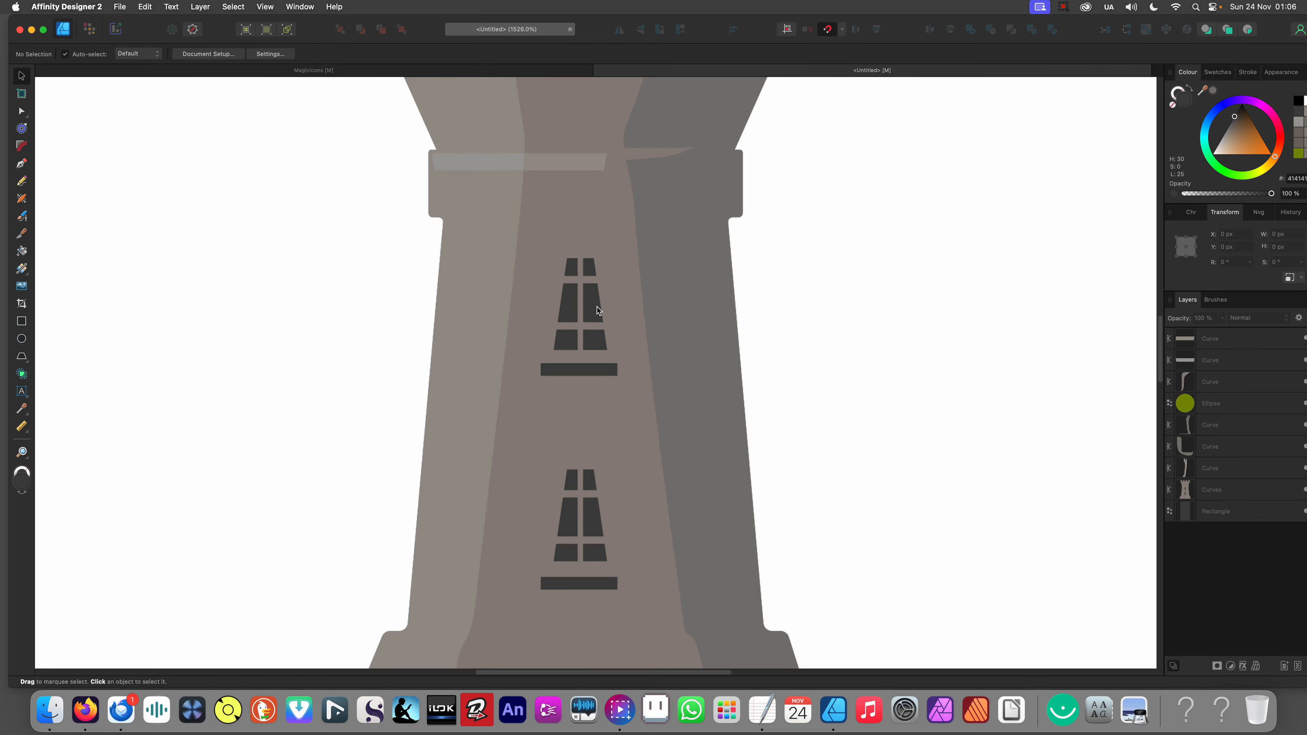
pyautogui.moveTo(596, 309)
pyautogui.mouseDown()
pyautogui.moveTo(721, 309)
pyautogui.moveTo(611, 310)
pyautogui.mouseUp()
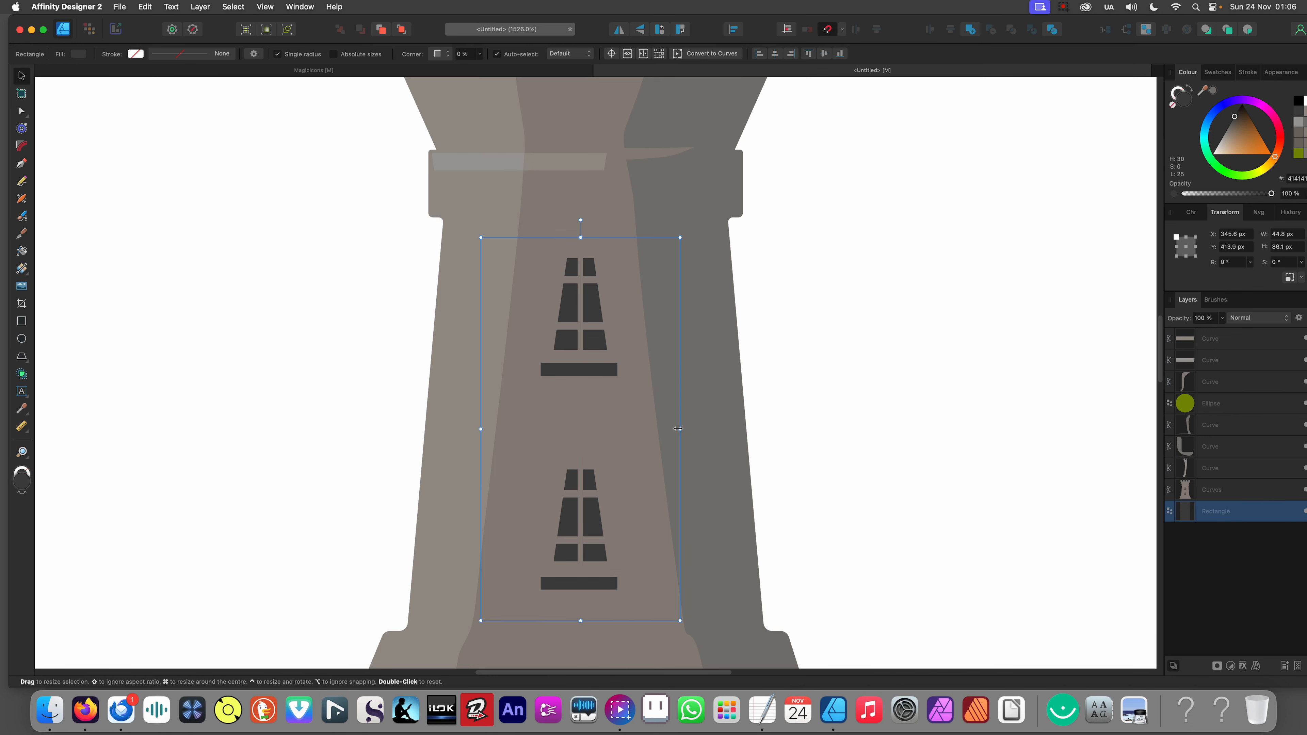
pyautogui.moveTo(676, 428); pyautogui.dragTo(635, 428)
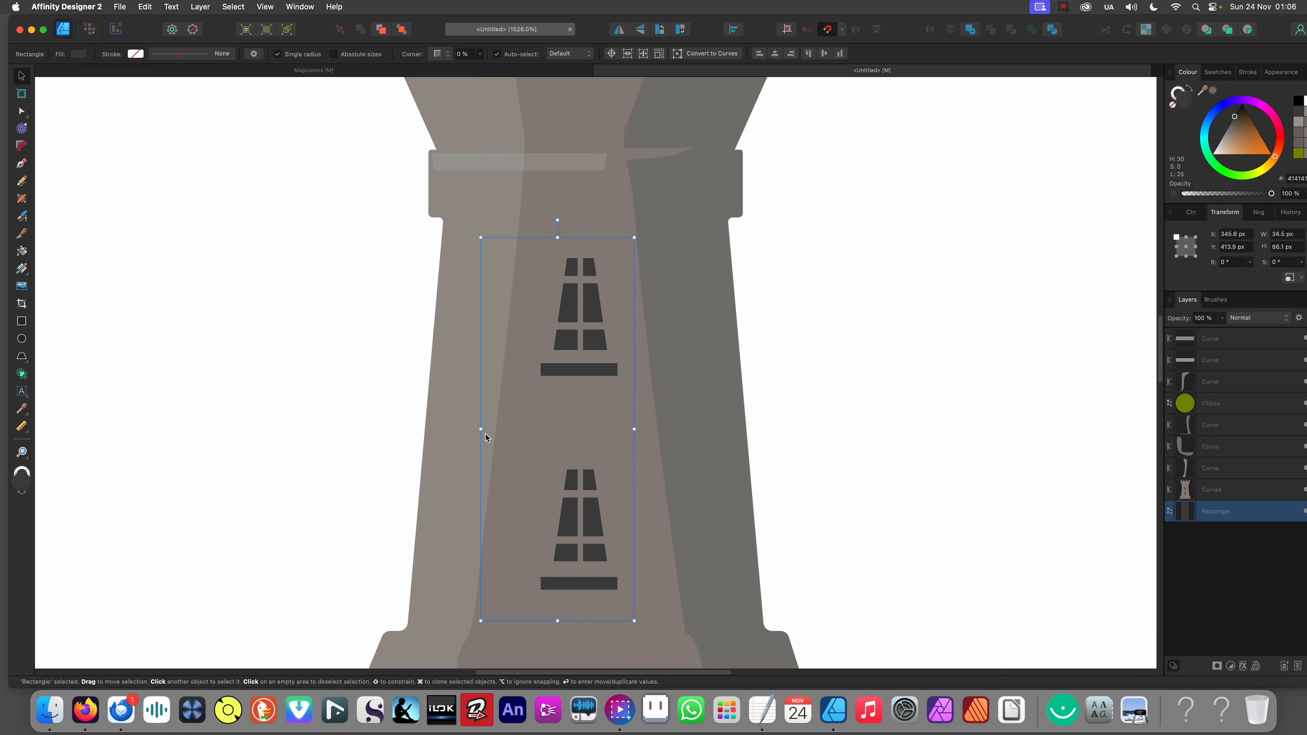
pyautogui.moveTo(481, 428); pyautogui.dragTo(529, 429)
pyautogui.scroll(-5, 589, 357)
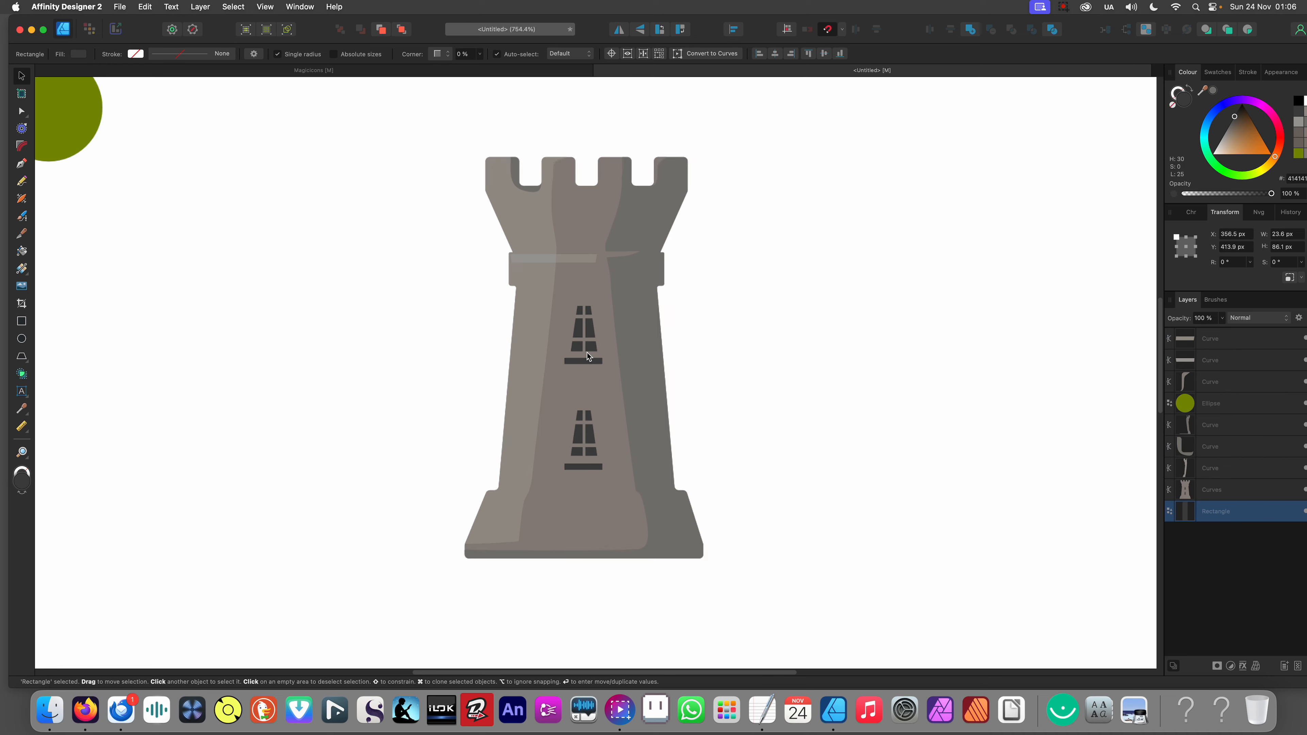
pyautogui.scroll(-4, 588, 356)
pyautogui.click(519, 415)
# Step: Delete the nodes of the horizontal sill openings beneath both windows in the tower shape and deselect it
pyautogui.scroll(3, 568, 416)
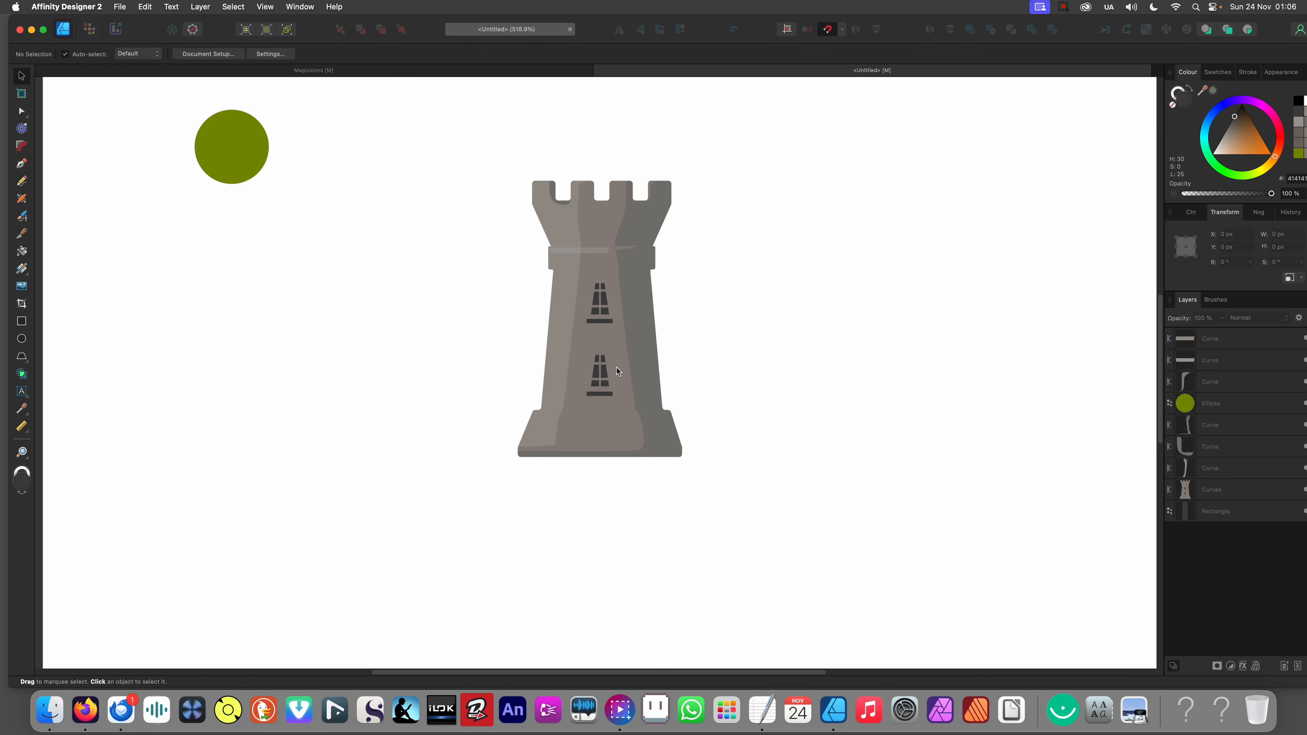
pyautogui.scroll(6, 618, 371)
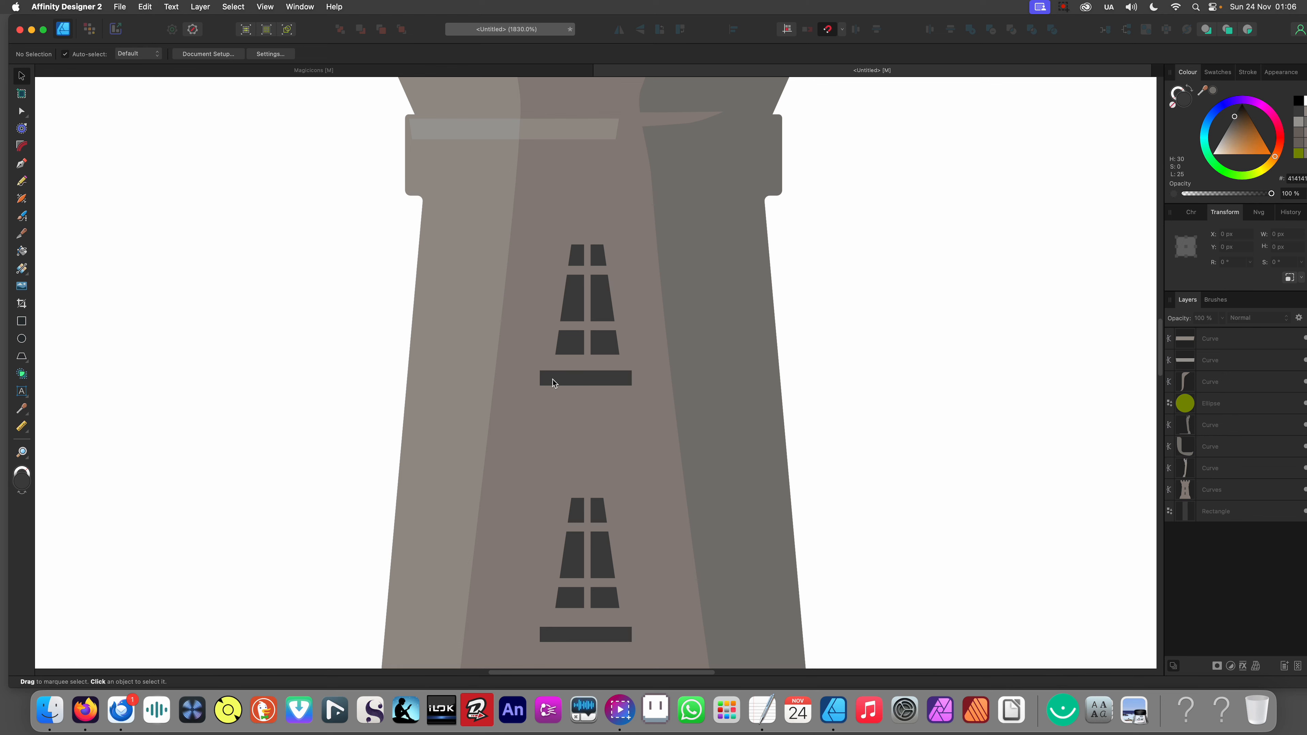
pyautogui.scroll(-2, 614, 382)
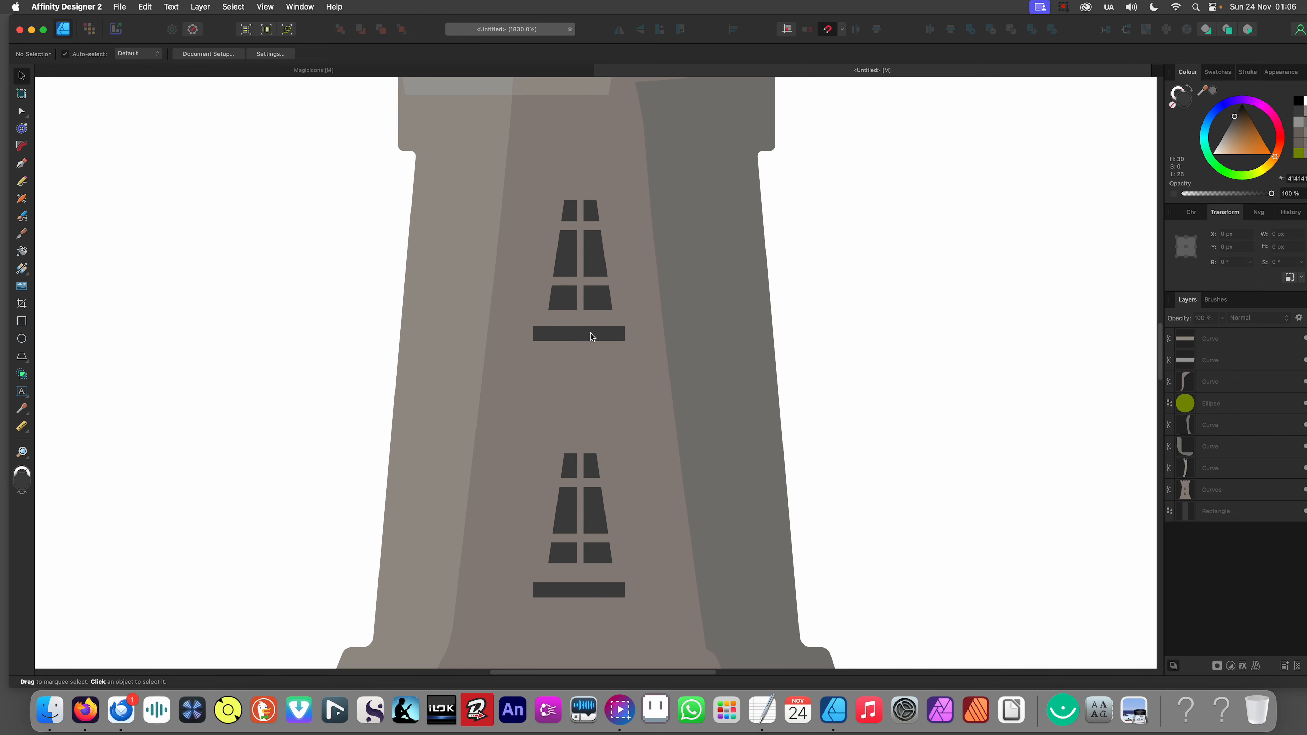
pyautogui.click(592, 336)
pyautogui.press('a')
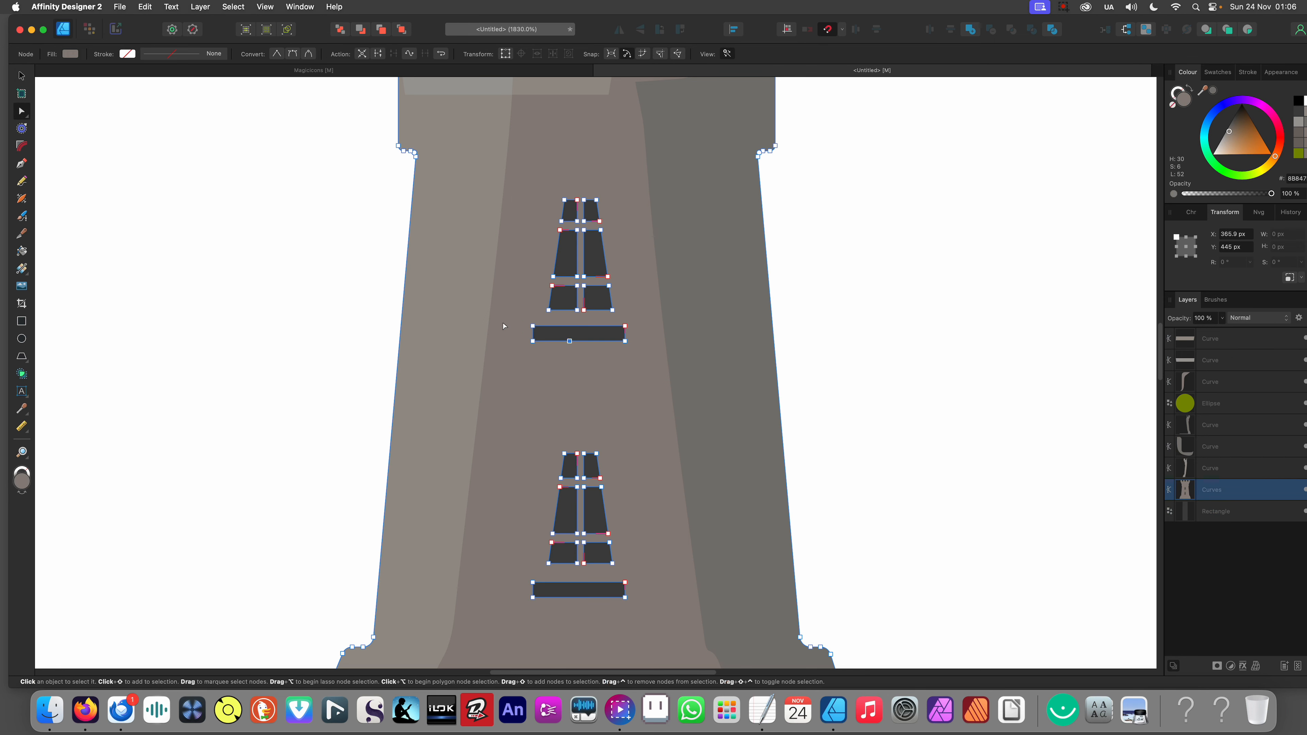
pyautogui.press('Delete')
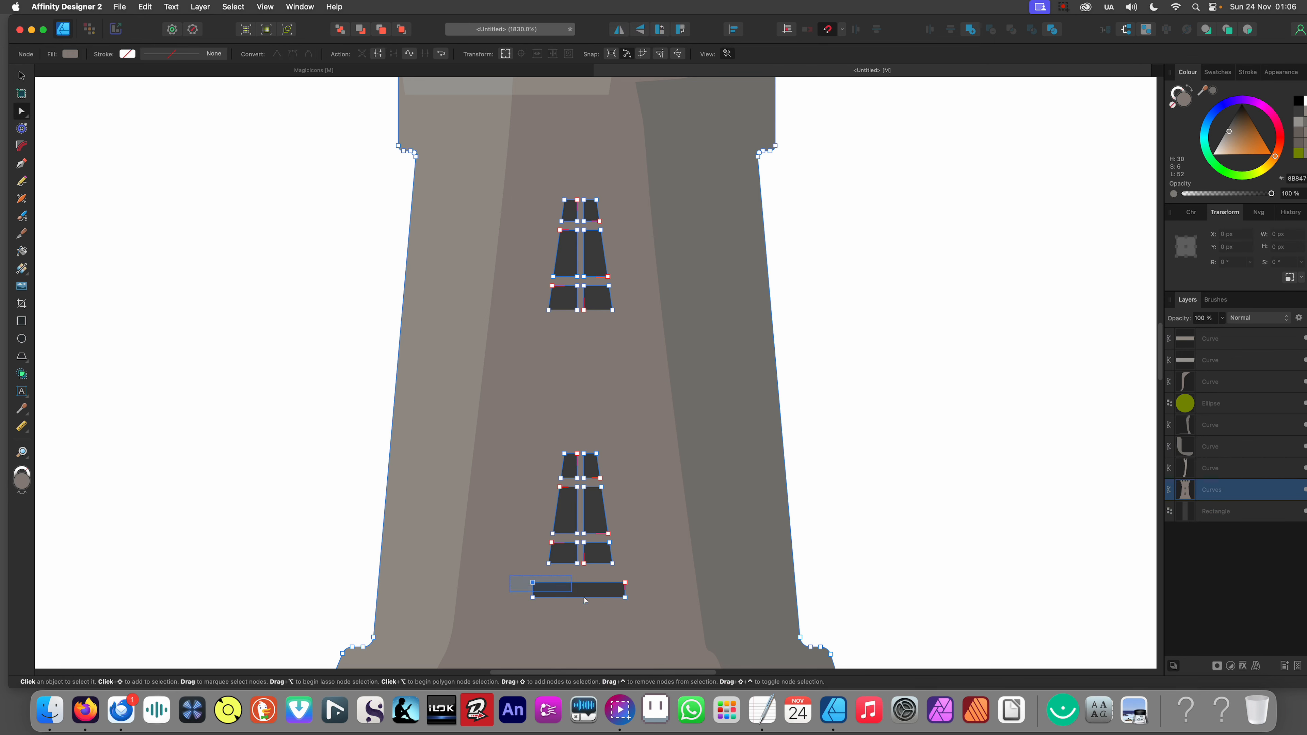
pyautogui.press('Delete')
pyautogui.click(335, 391)
pyautogui.press('v')
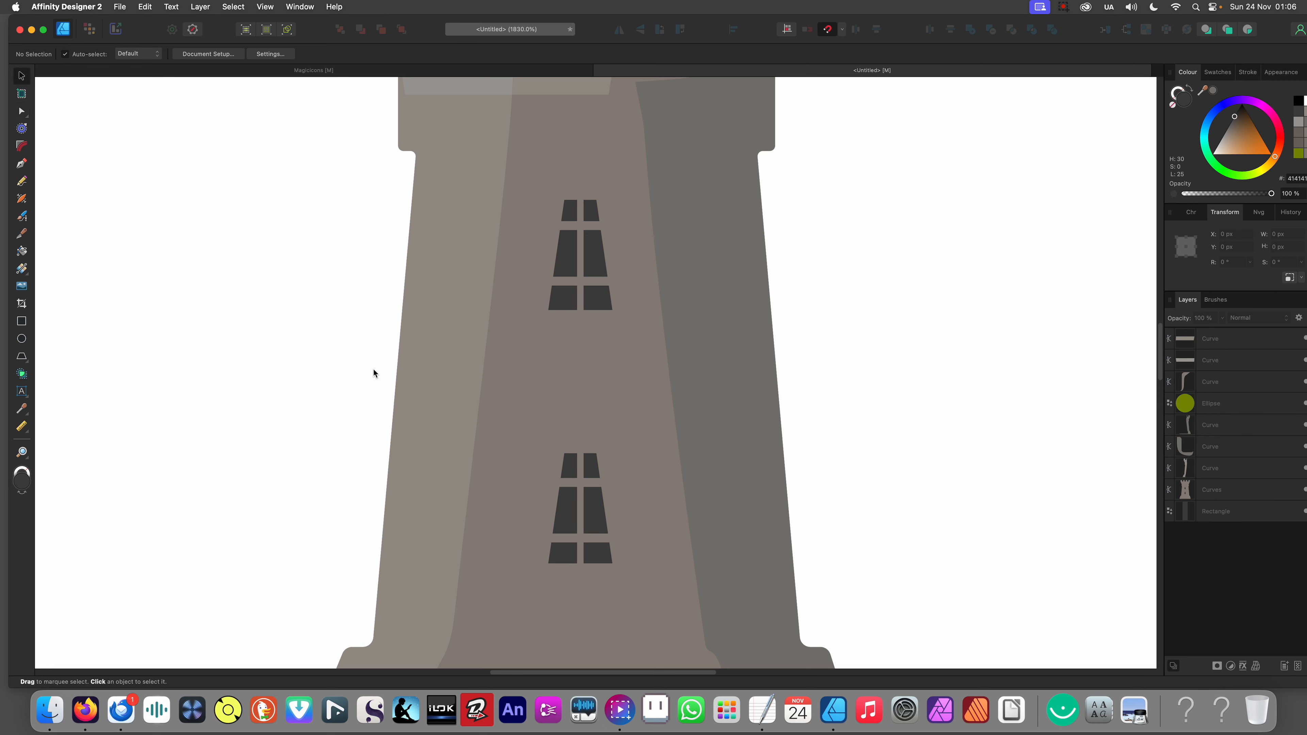
# Step: Draw a sill rectangle about 14.2 × 3.5 px below the upper window and fill it with the colour sampled from the lit strip
pyautogui.click(22, 322)
pyautogui.moveTo(264, 335); pyautogui.dragTo(599, 341)
pyautogui.press('v')
pyautogui.press('i')
pyautogui.click(459, 343)
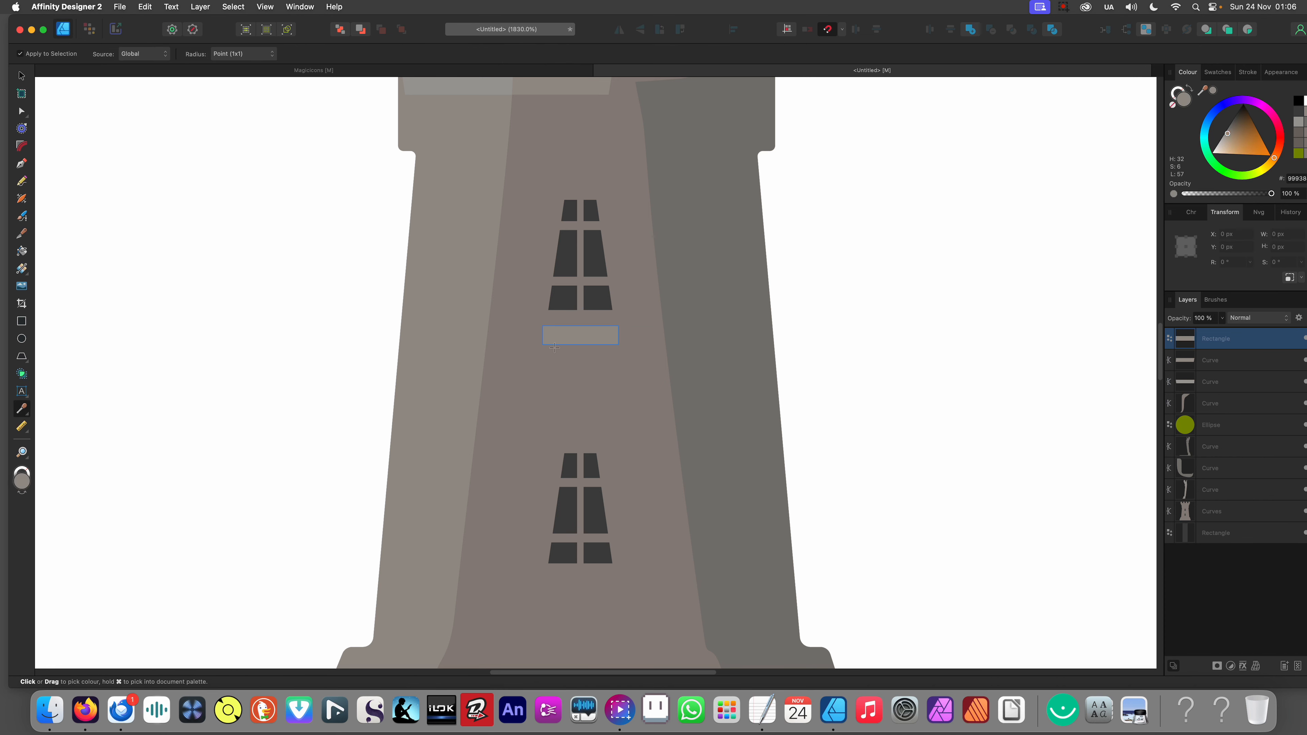
pyautogui.press('v')
# Step: Move the sill closer to the upper window and place a copy of it beneath the lower window
pyautogui.moveTo(597, 341); pyautogui.dragTo(594, 591)
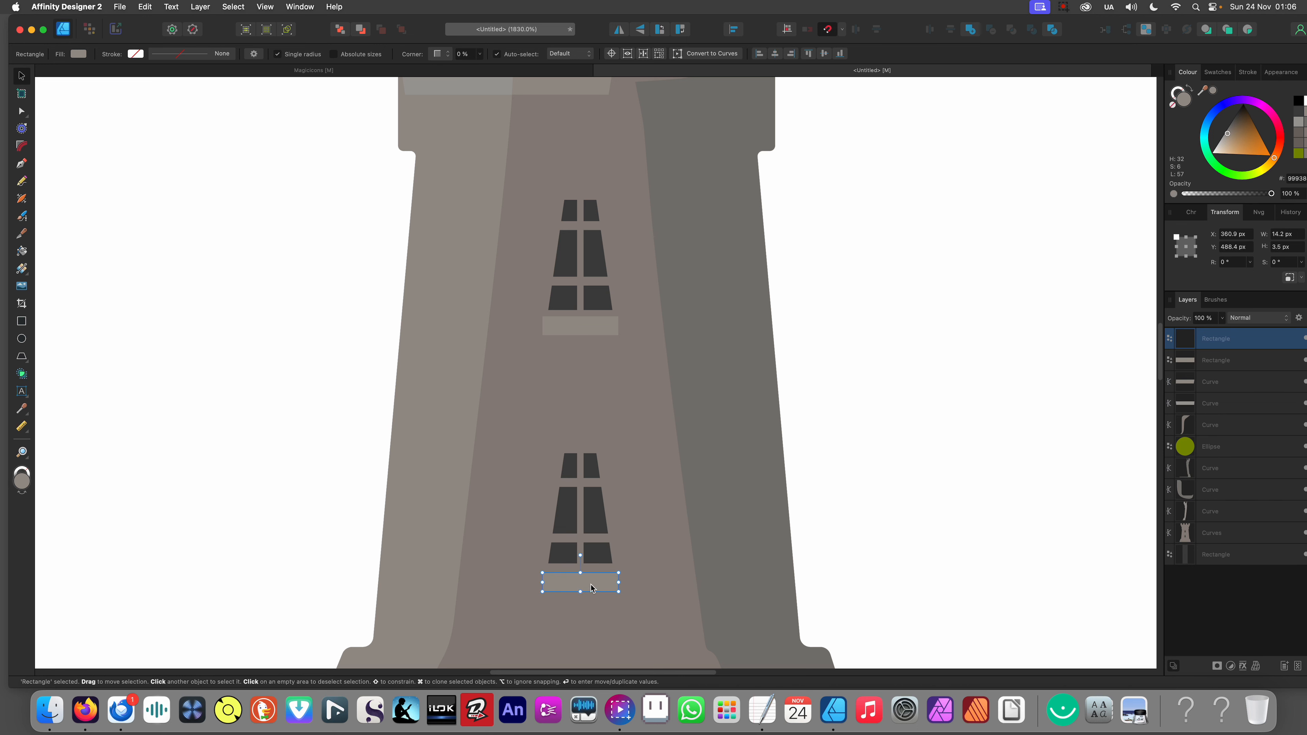
pyautogui.scroll(-10, 596, 456)
pyautogui.click(506, 446)
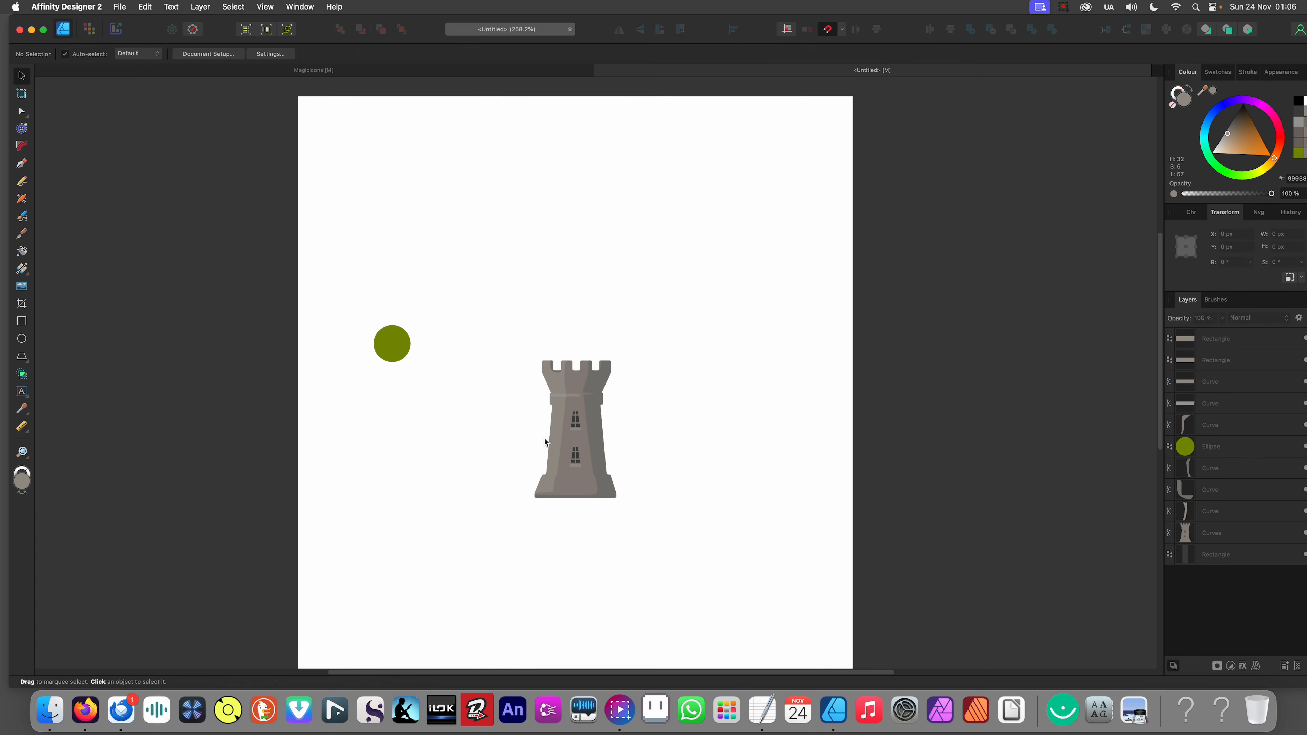
# Step: Shift both window sills down by 1 px to widen the gap beneath the panes, and deselect them
pyautogui.scroll(8, 544, 441)
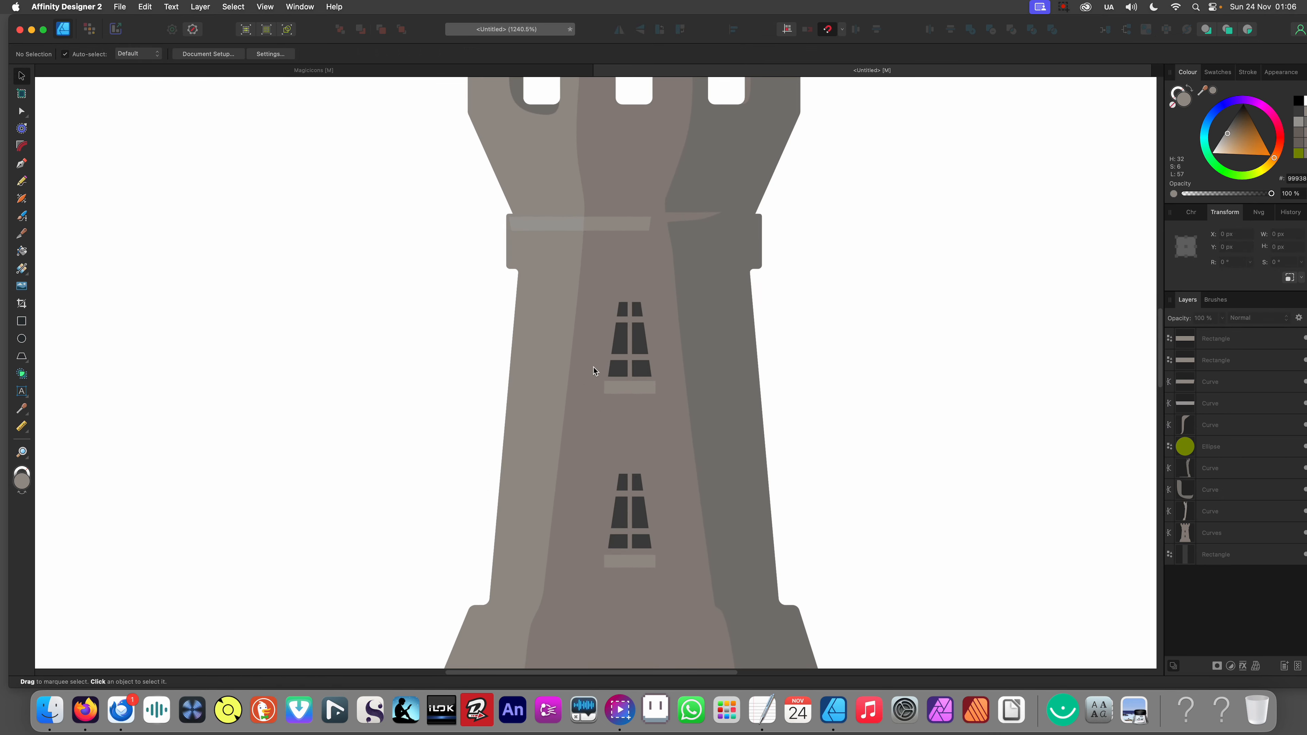
pyautogui.scroll(-3, 594, 371)
pyautogui.click(577, 271)
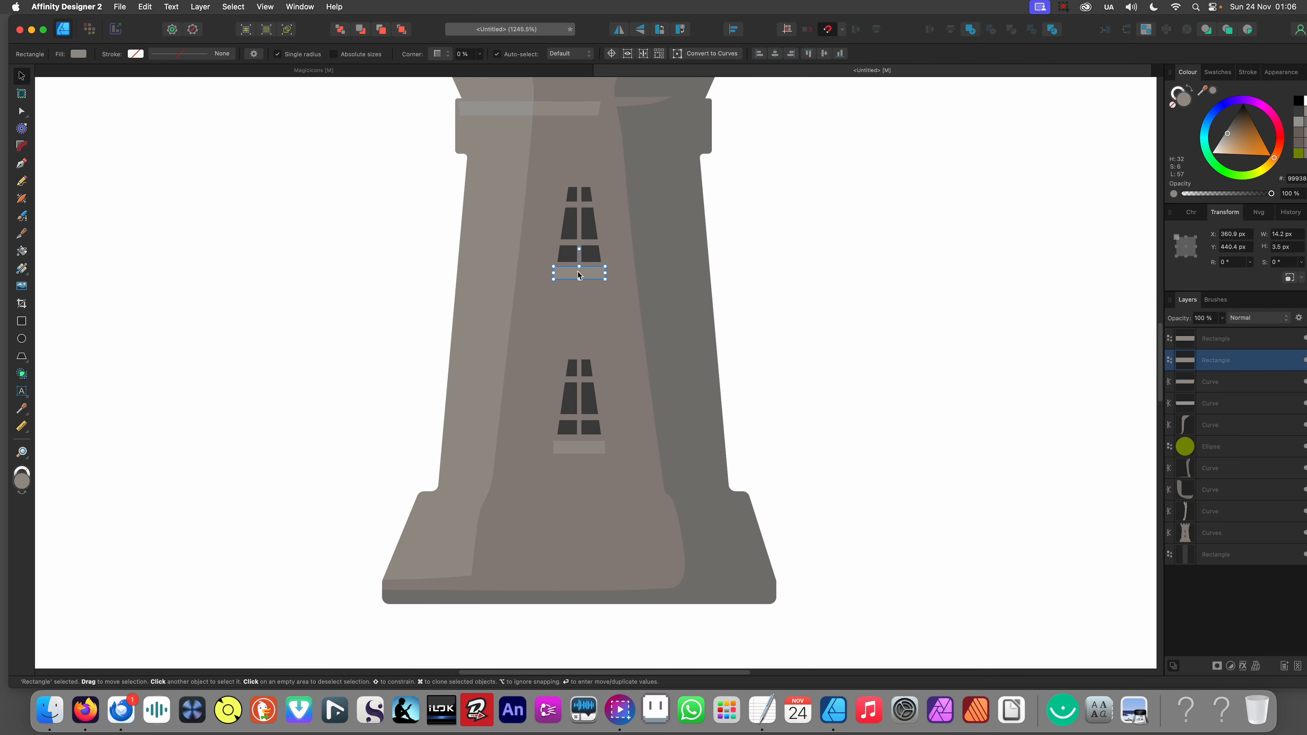
pyautogui.moveTo(577, 272); pyautogui.dragTo(573, 277)
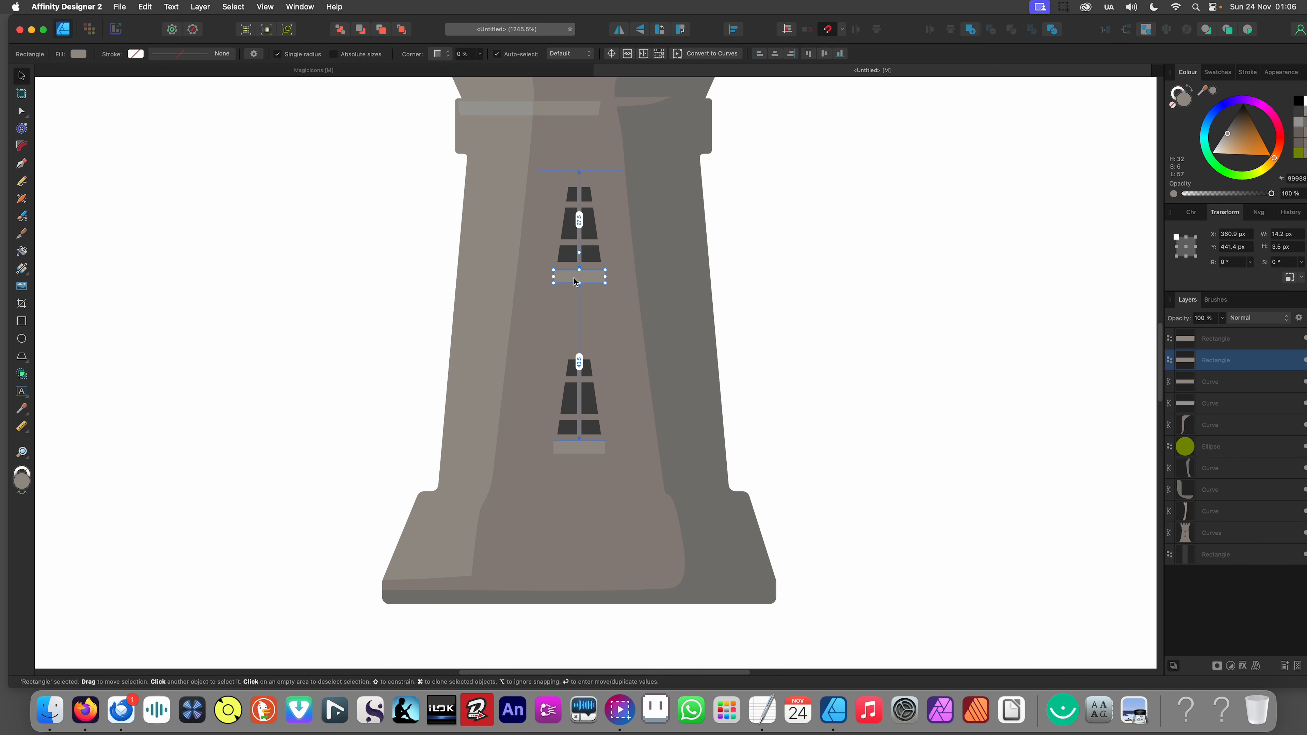
pyautogui.click(381, 269)
pyautogui.moveTo(583, 445); pyautogui.dragTo(583, 447)
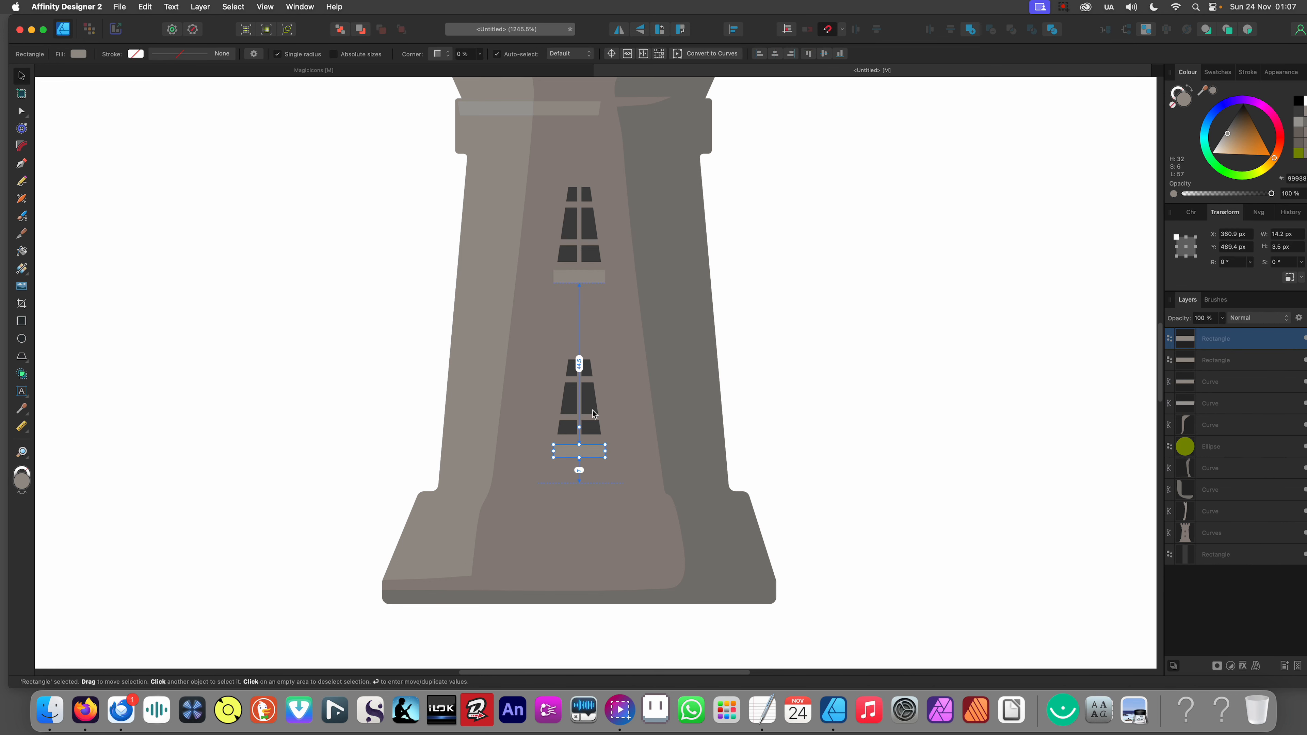
pyautogui.scroll(-6, 596, 368)
pyautogui.click(525, 366)
# Step: Delete the sill rectangle beneath the lower window
pyautogui.scroll(6, 574, 318)
pyautogui.scroll(6, 604, 381)
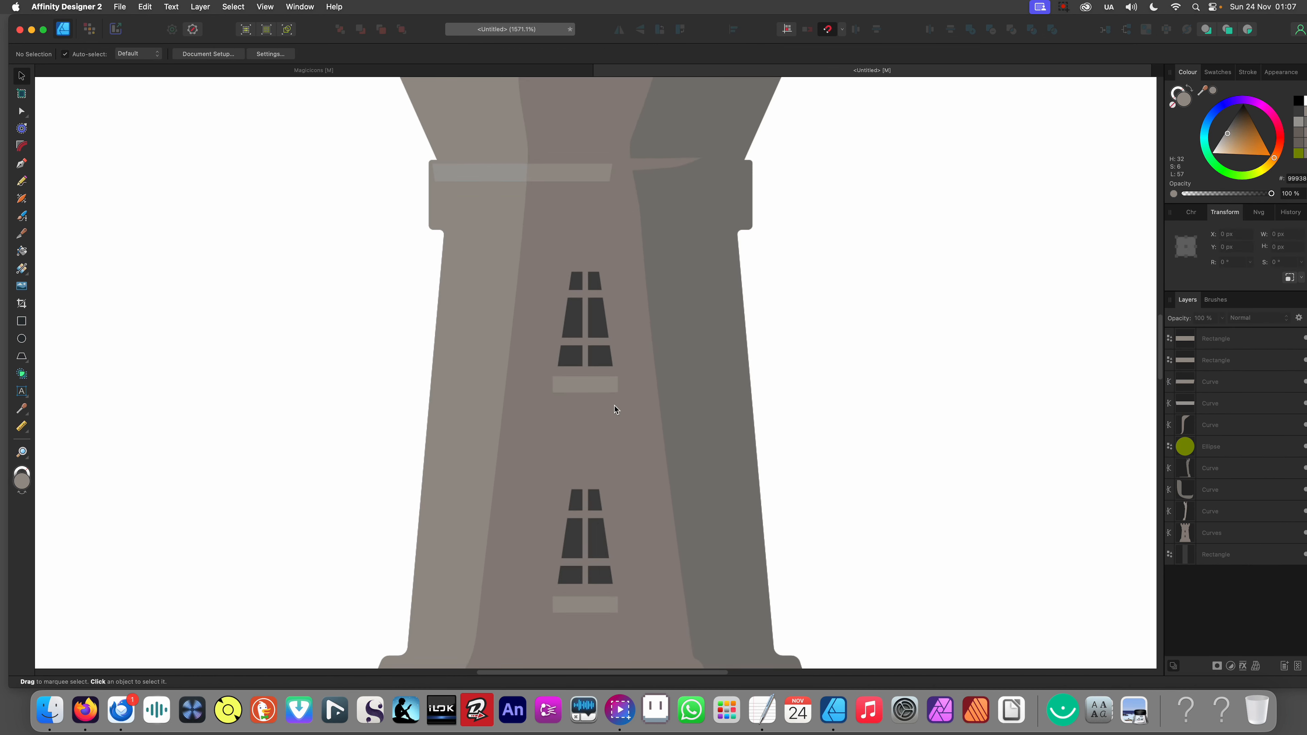
pyautogui.scroll(-1, 606, 350)
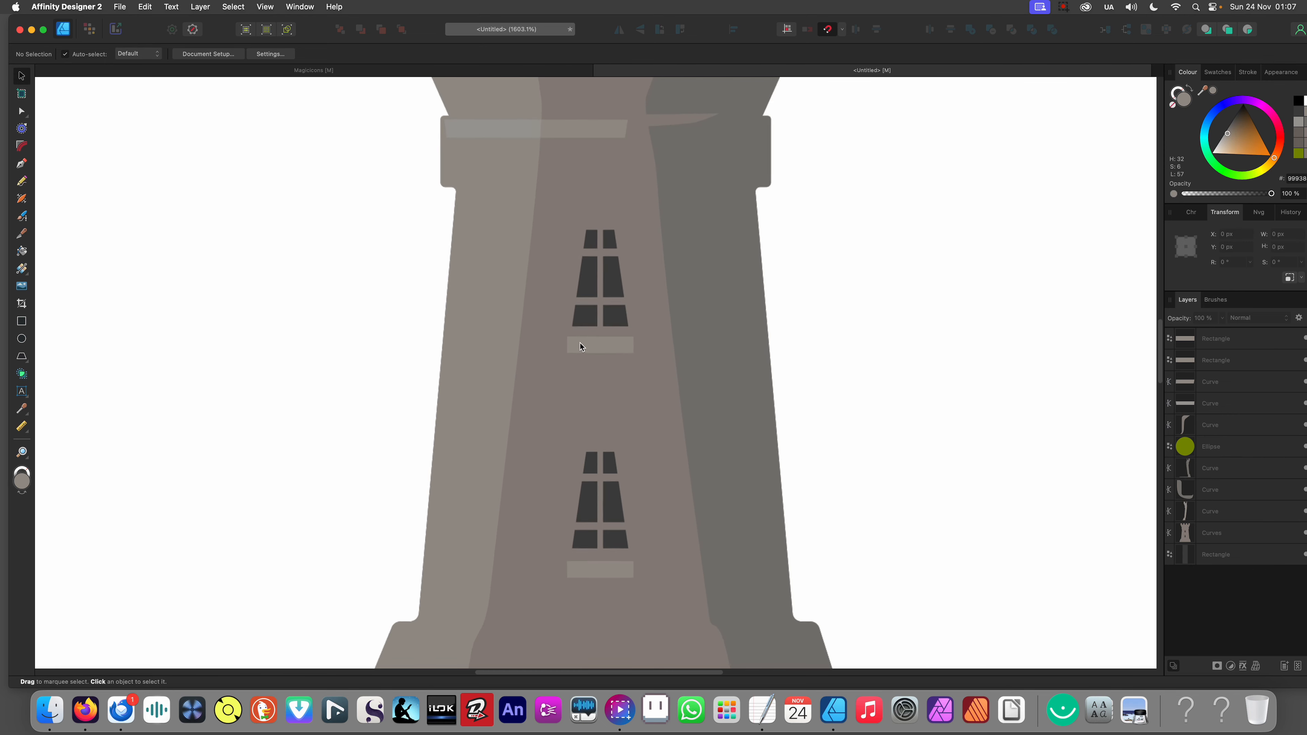
pyautogui.scroll(5, 580, 342)
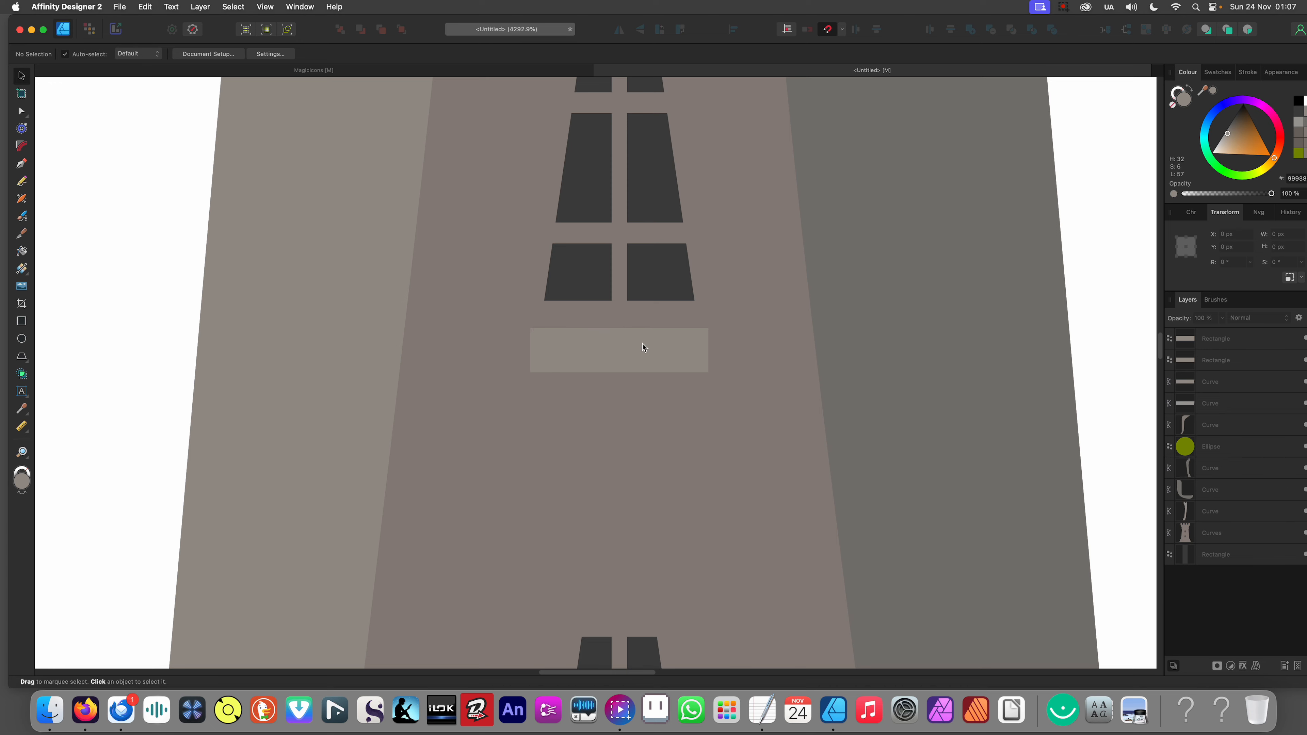
pyautogui.scroll(-5, 642, 347)
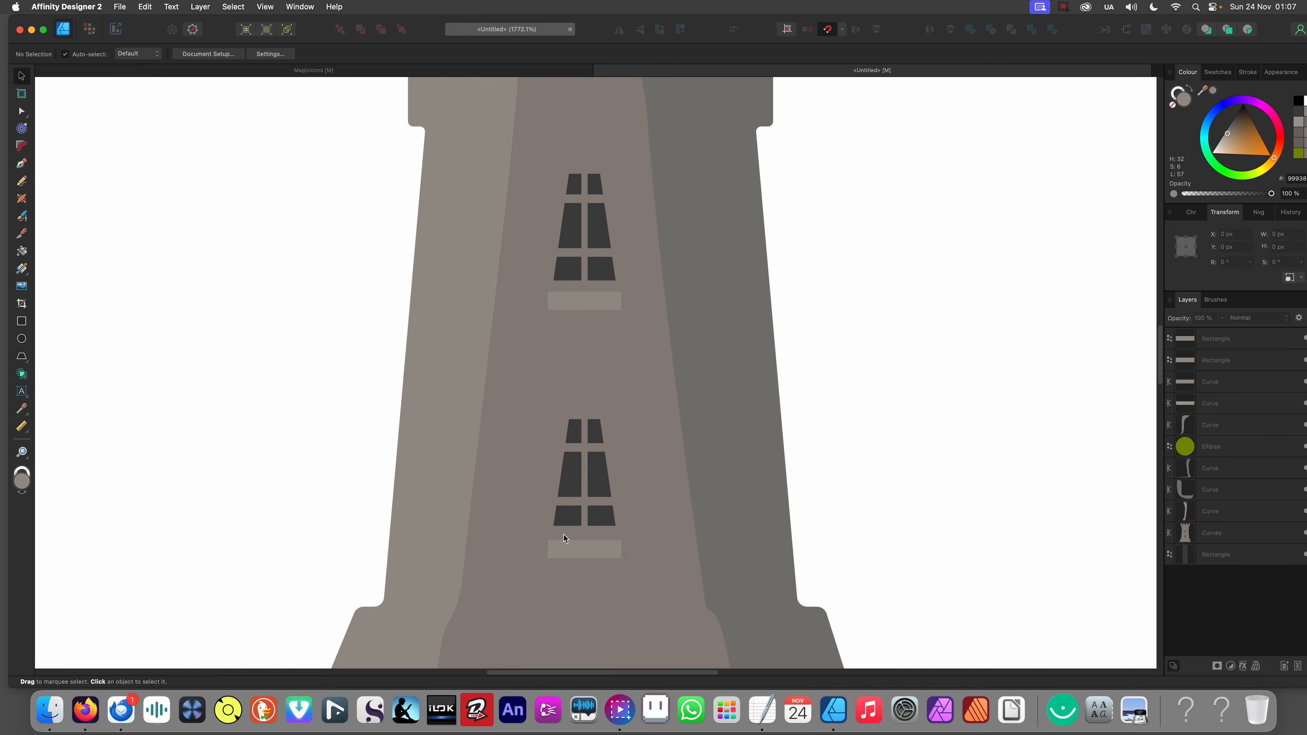
pyautogui.click(565, 545)
pyautogui.press('BackSpace')
pyautogui.scroll(2, 538, 354)
pyautogui.press('Escape')
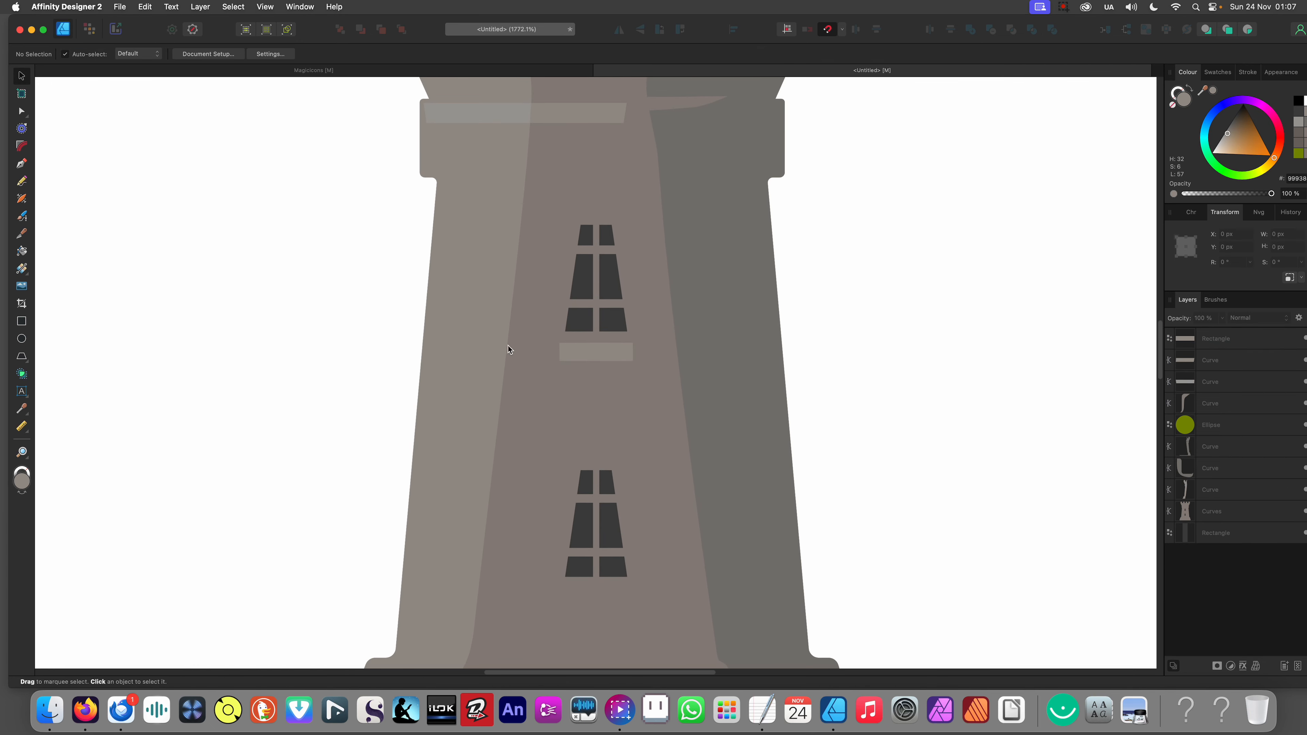
# Step: Place a copy of the upper window's sill just below it and fill the copy orange with hue 32, saturation 100, lightness 40
pyautogui.scroll(5, 641, 359)
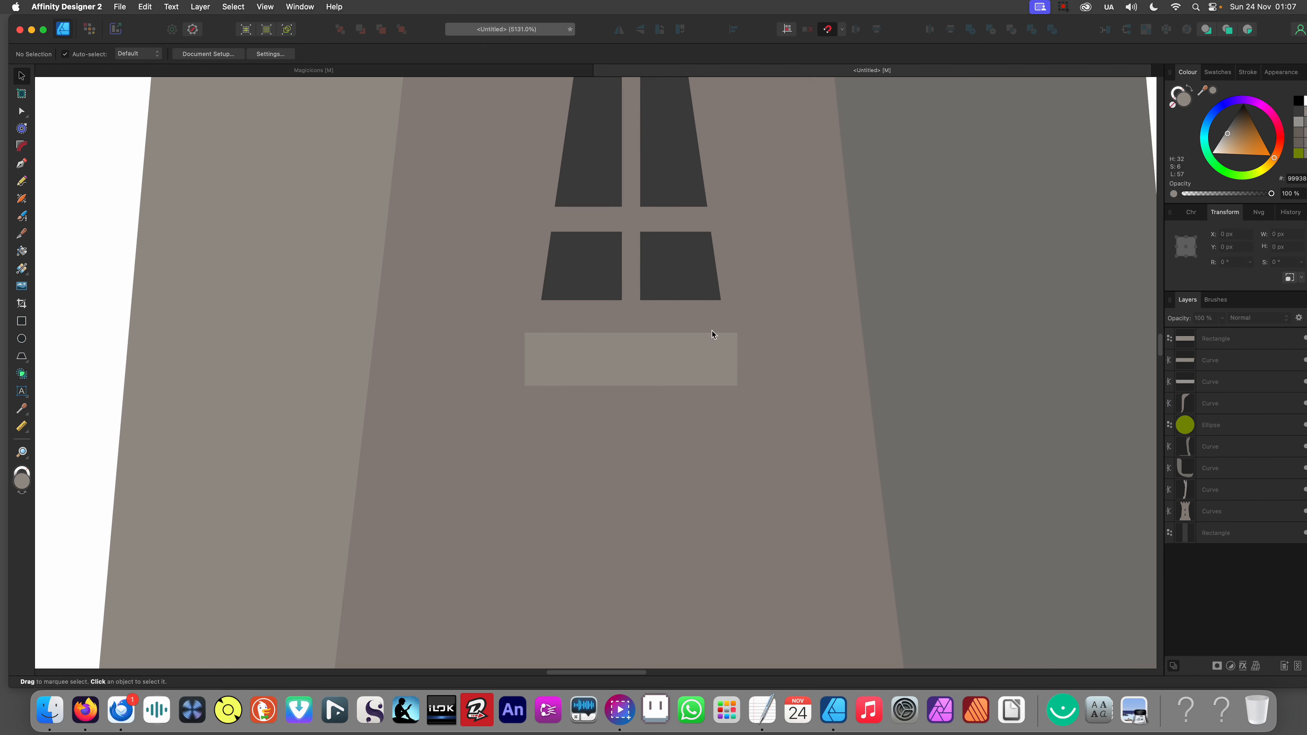
pyautogui.click(607, 344)
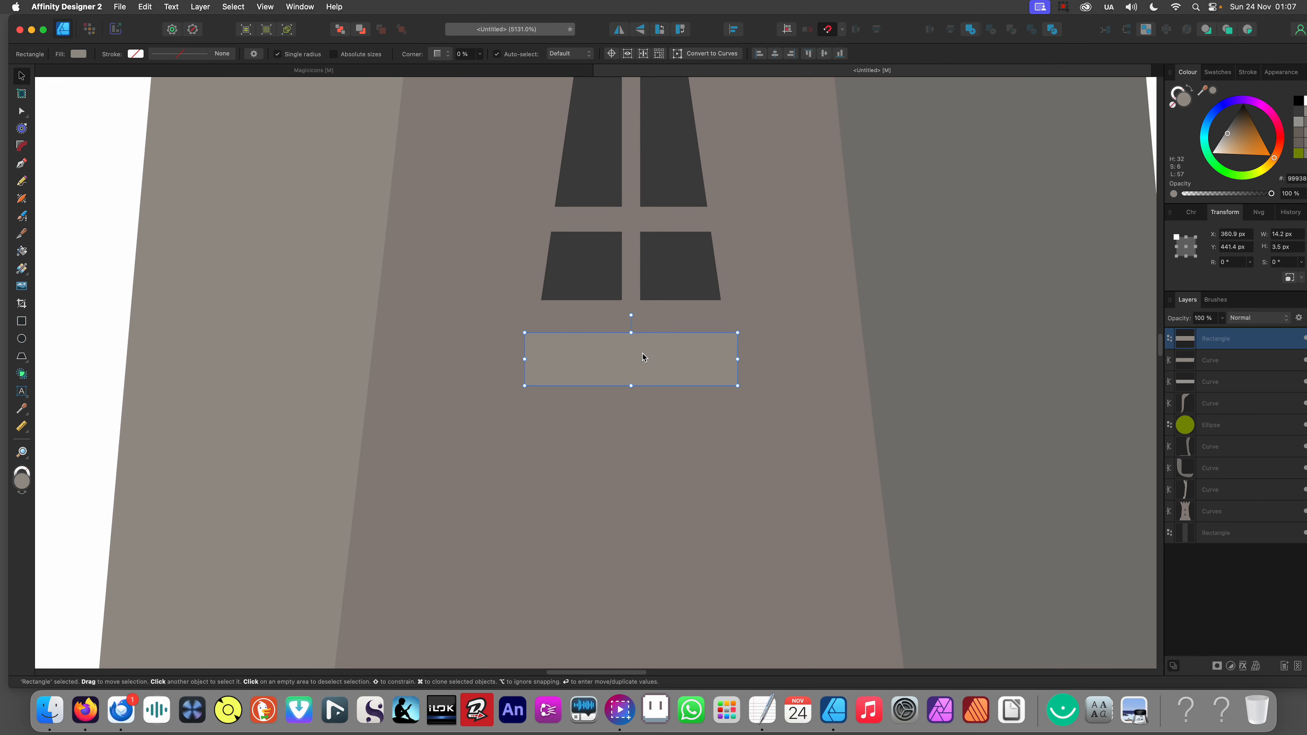
pyautogui.scroll(-3, 695, 377)
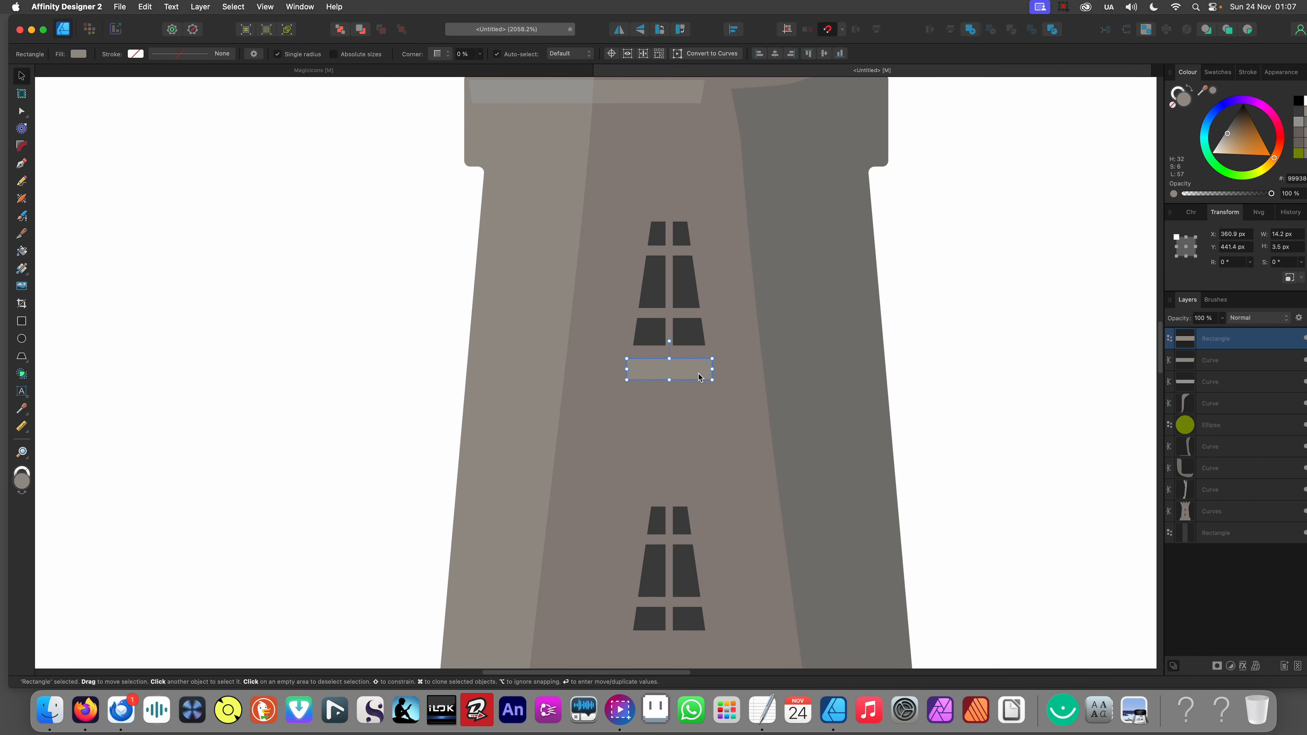
pyautogui.scroll(2, 697, 376)
pyautogui.moveTo(669, 369); pyautogui.dragTo(711, 448)
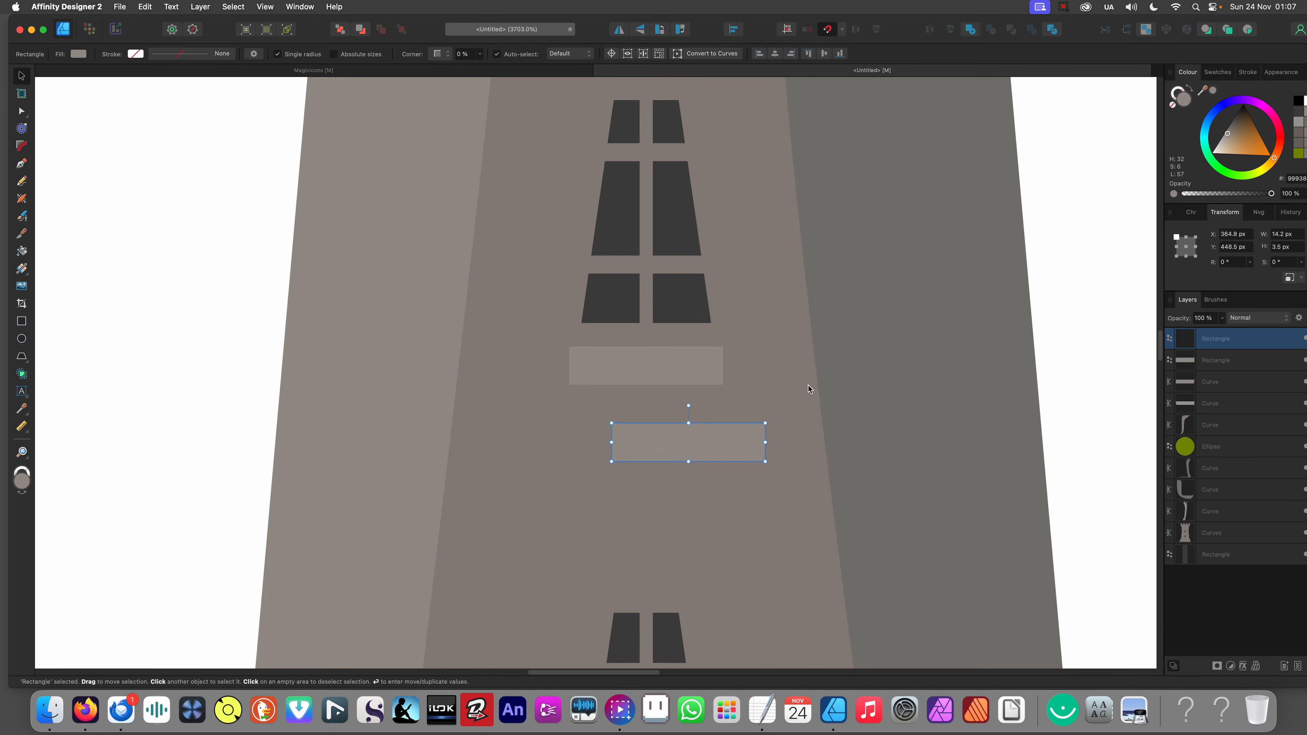
pyautogui.moveTo(1212, 134); pyautogui.dragTo(1264, 145)
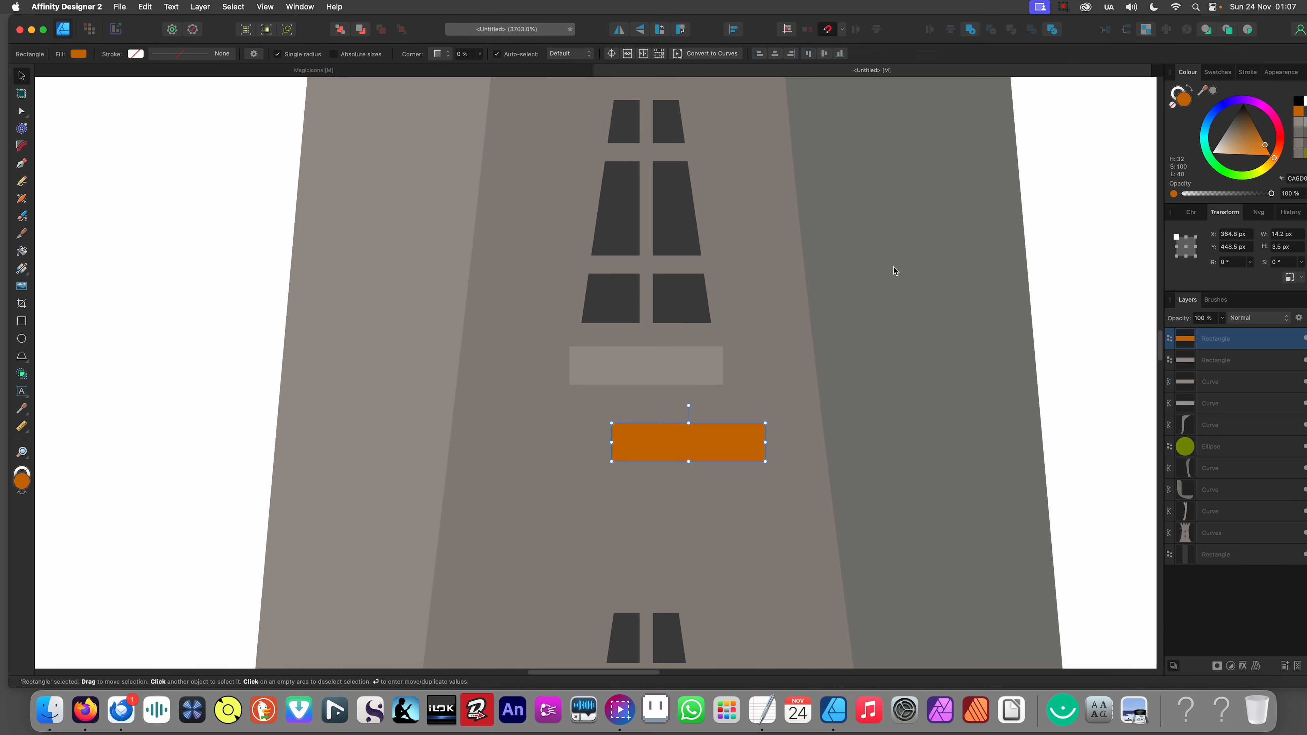
# Step: Place the orange copy over the sill, offset about 0.8 px right and down, and subtract it to leave an L-shaped highlight
pyautogui.moveTo(665, 455); pyautogui.dragTo(631, 386)
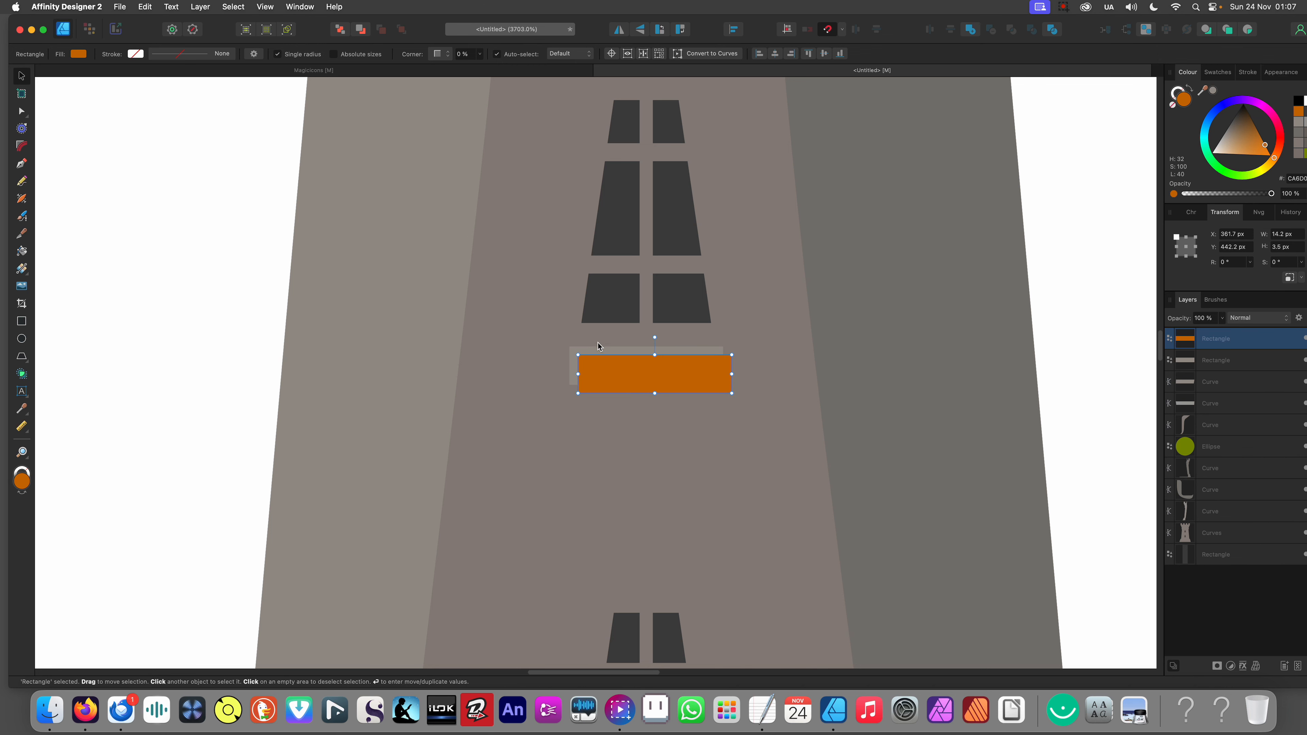
pyautogui.scroll(3, 594, 346)
pyautogui.keyDown('shift'); pyautogui.click(594, 356); pyautogui.keyUp('shift')
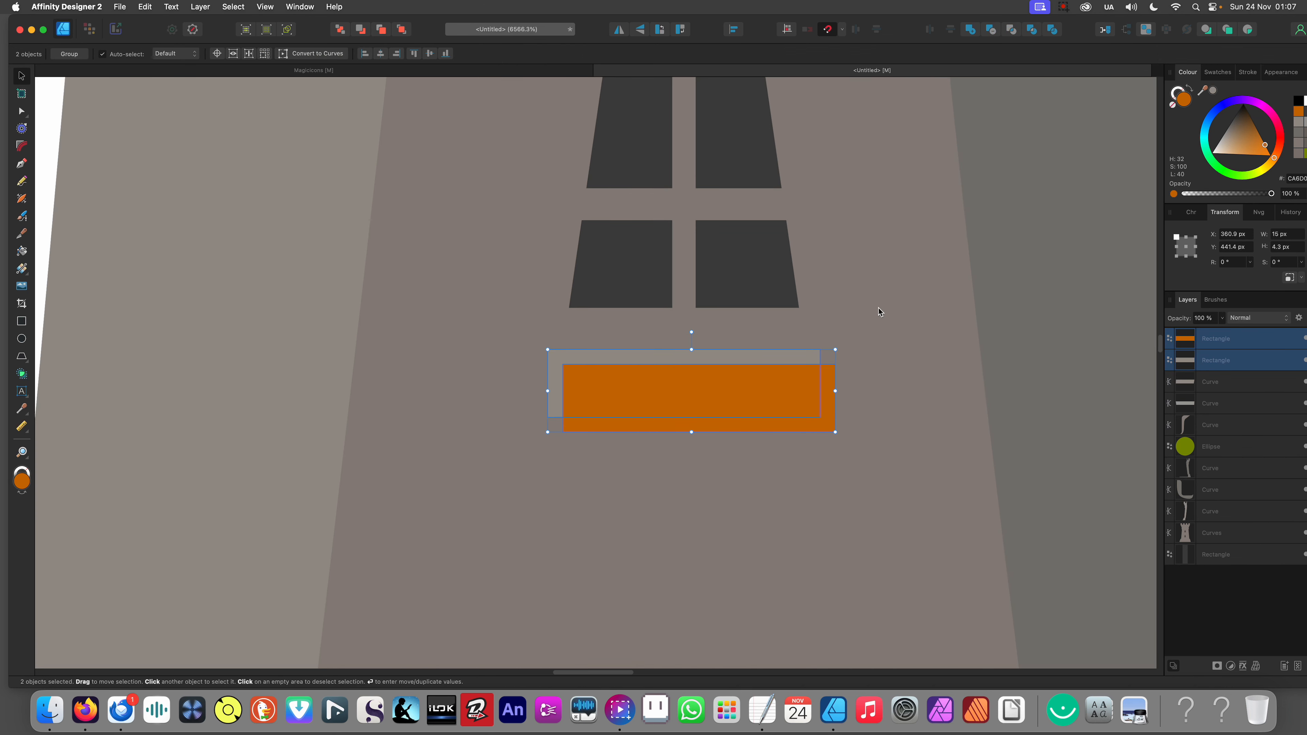
pyautogui.click(995, 34)
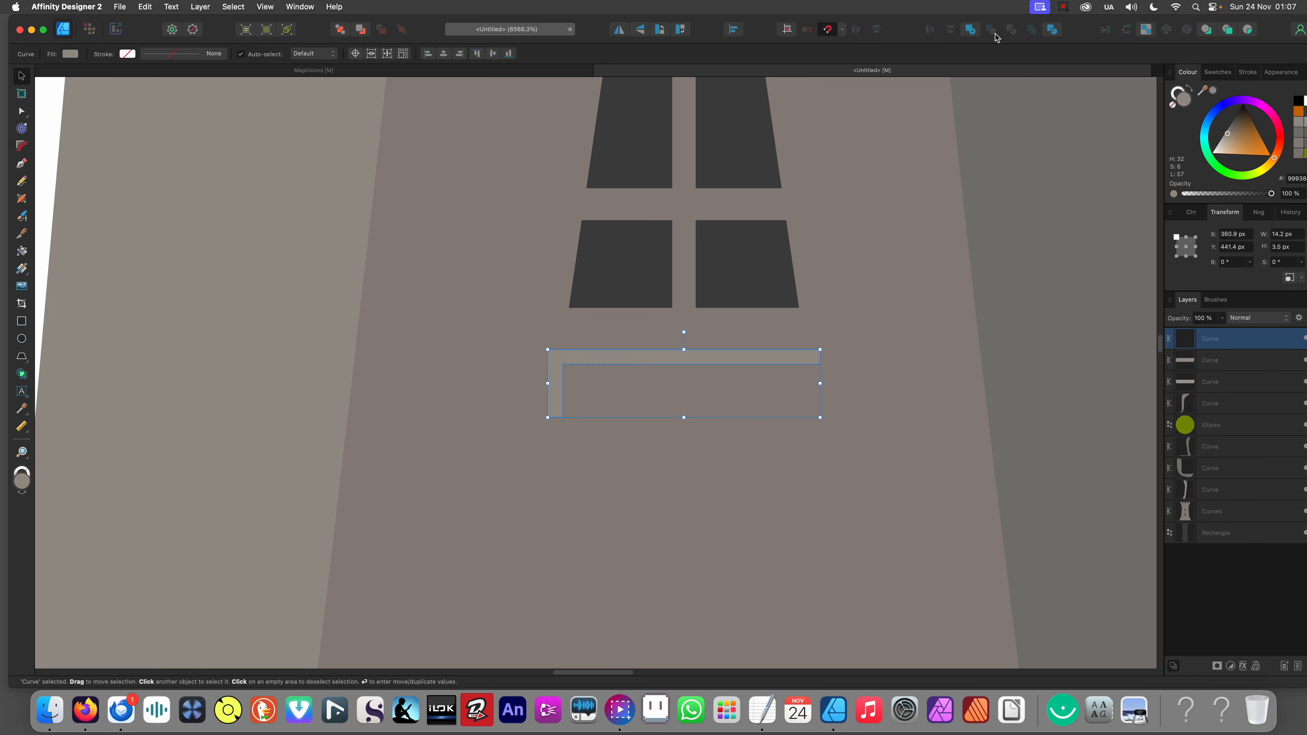
pyautogui.scroll(-3, 679, 360)
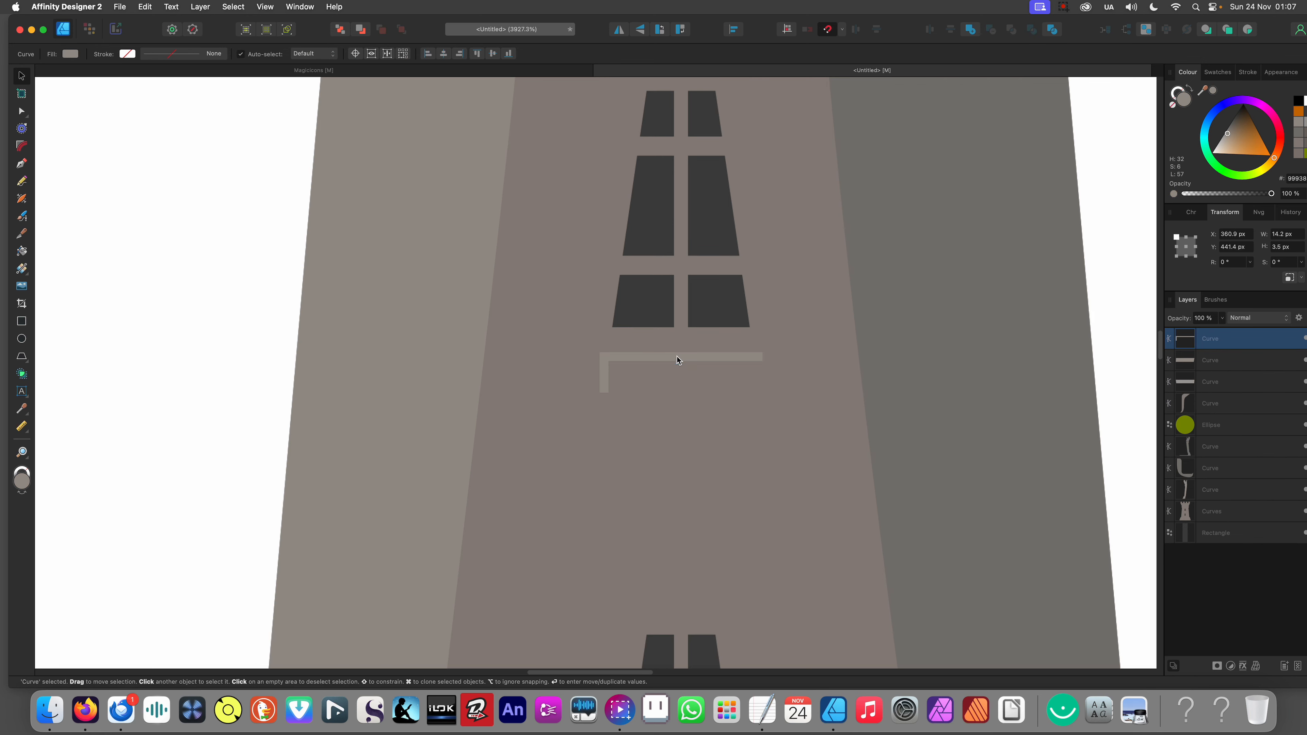
pyautogui.click(221, 362)
# Step: Try deleting the L-shaped highlight below the upper window, and undo the latest changes
pyautogui.click(606, 359)
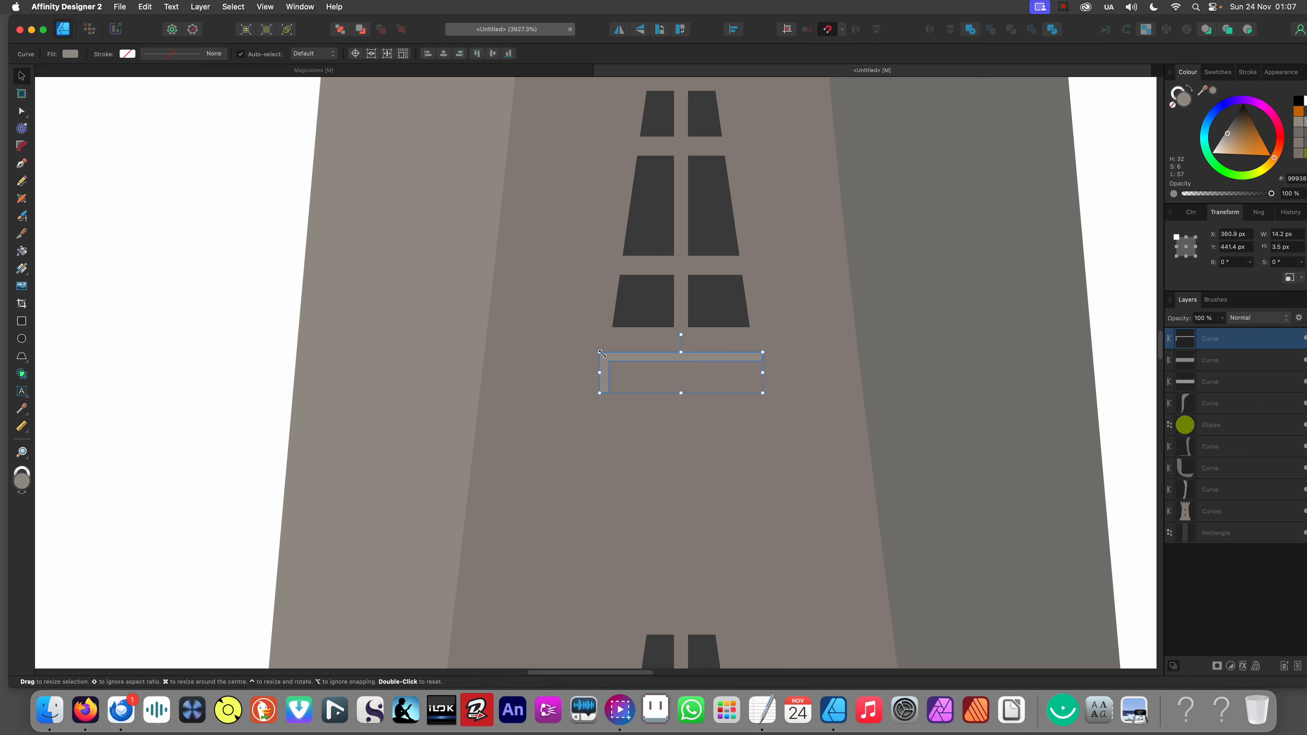
pyautogui.press('Delete')
pyautogui.press('super+z')
pyautogui.press('super+z')
pyautogui.press('super+z')
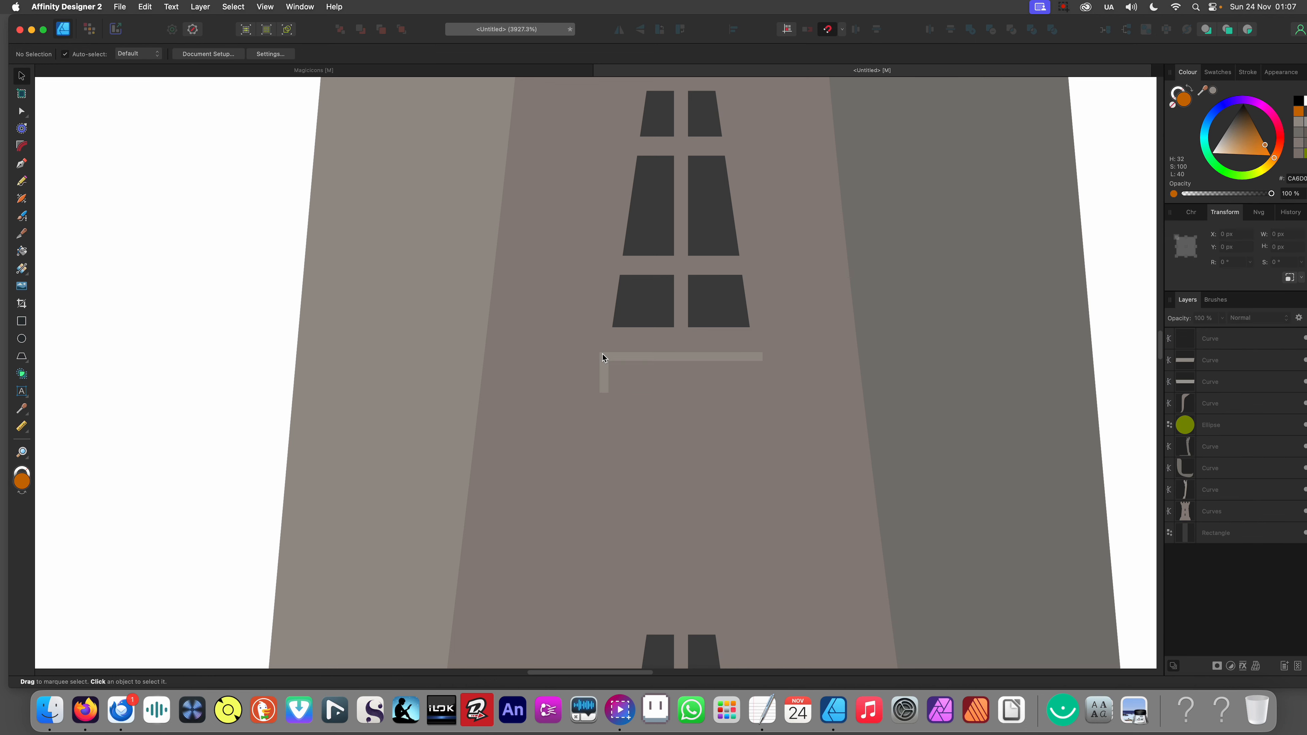
# Step: Undo back to the plain sill rectangle beneath the upper window and paste the copied L-shaped highlight over it
pyautogui.press('super+z')
pyautogui.press('super+z')
pyautogui.press('super+z')
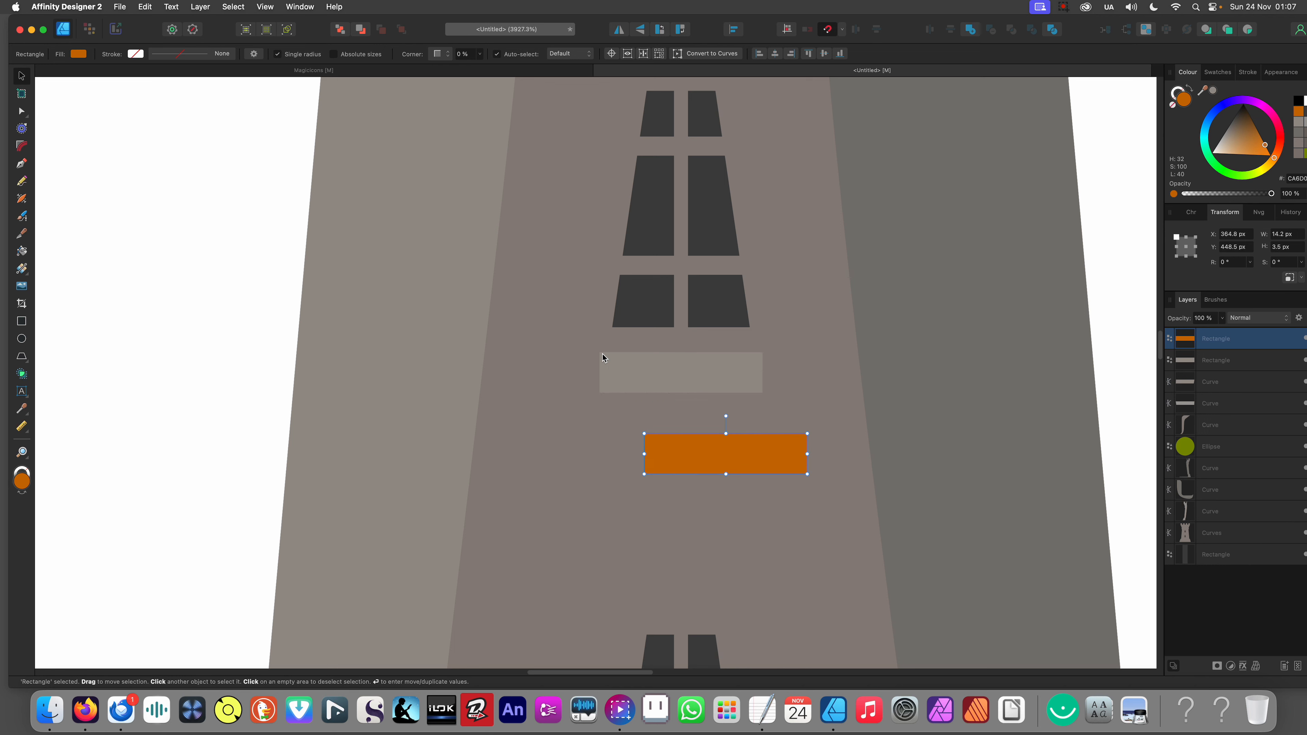
pyautogui.press('super+z')
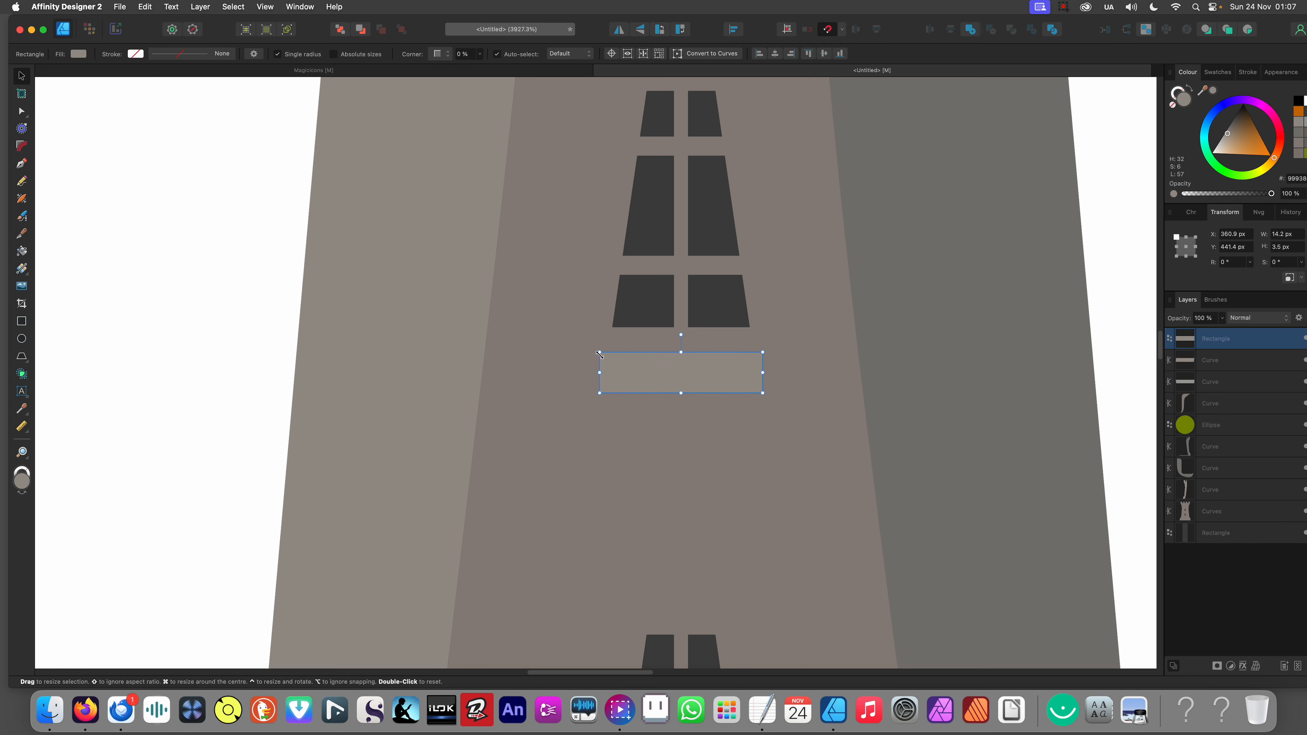
pyautogui.press('super+v')
pyautogui.scroll(5, 629, 365)
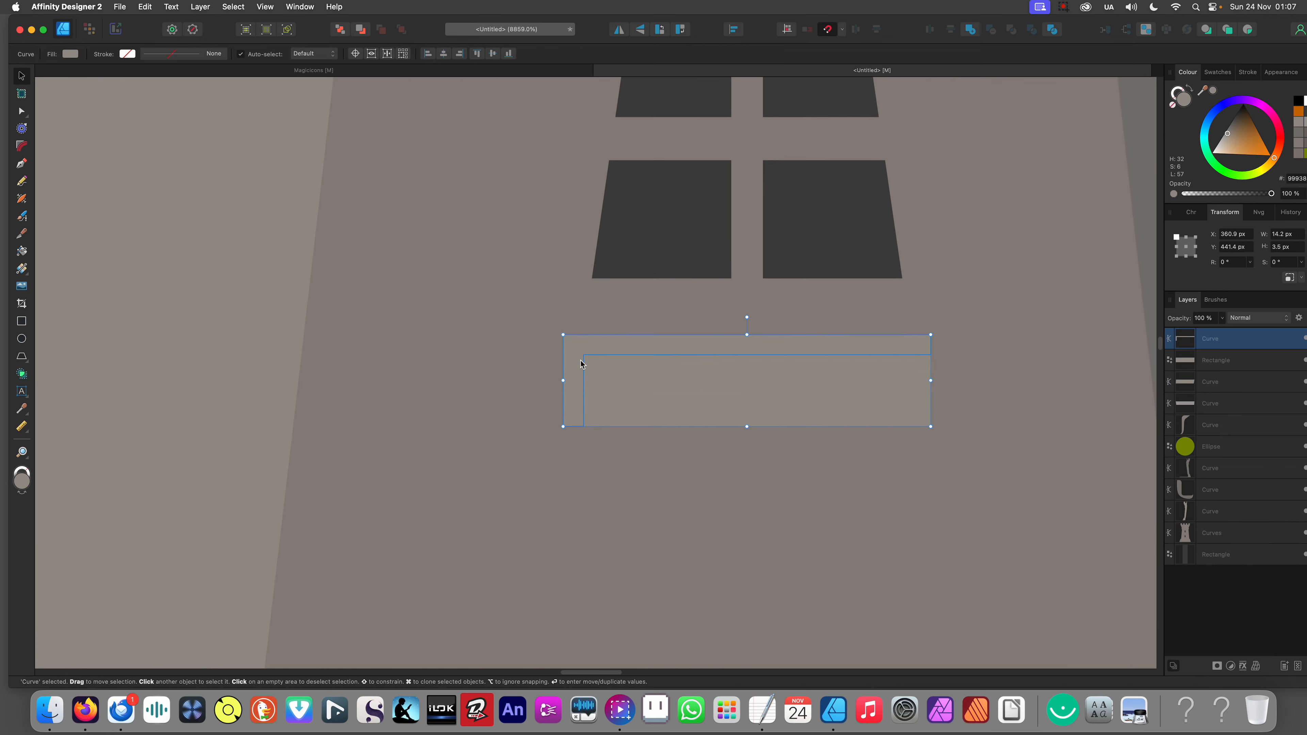
# Step: Fill the L-shaped sill highlight with a lighter grey of hue 32, saturation 0 and lightness 65, and deselect it
pyautogui.scroll(-4, 582, 364)
pyautogui.press('i')
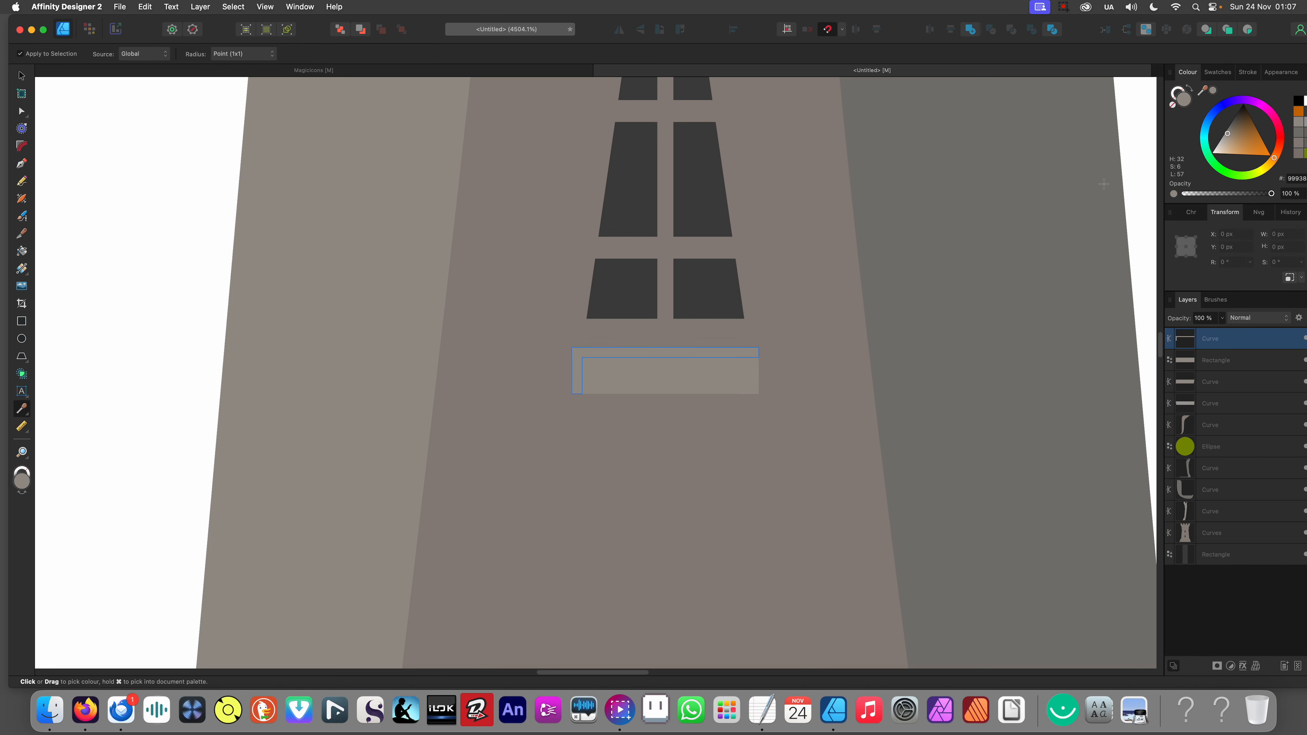
pyautogui.click(1228, 137)
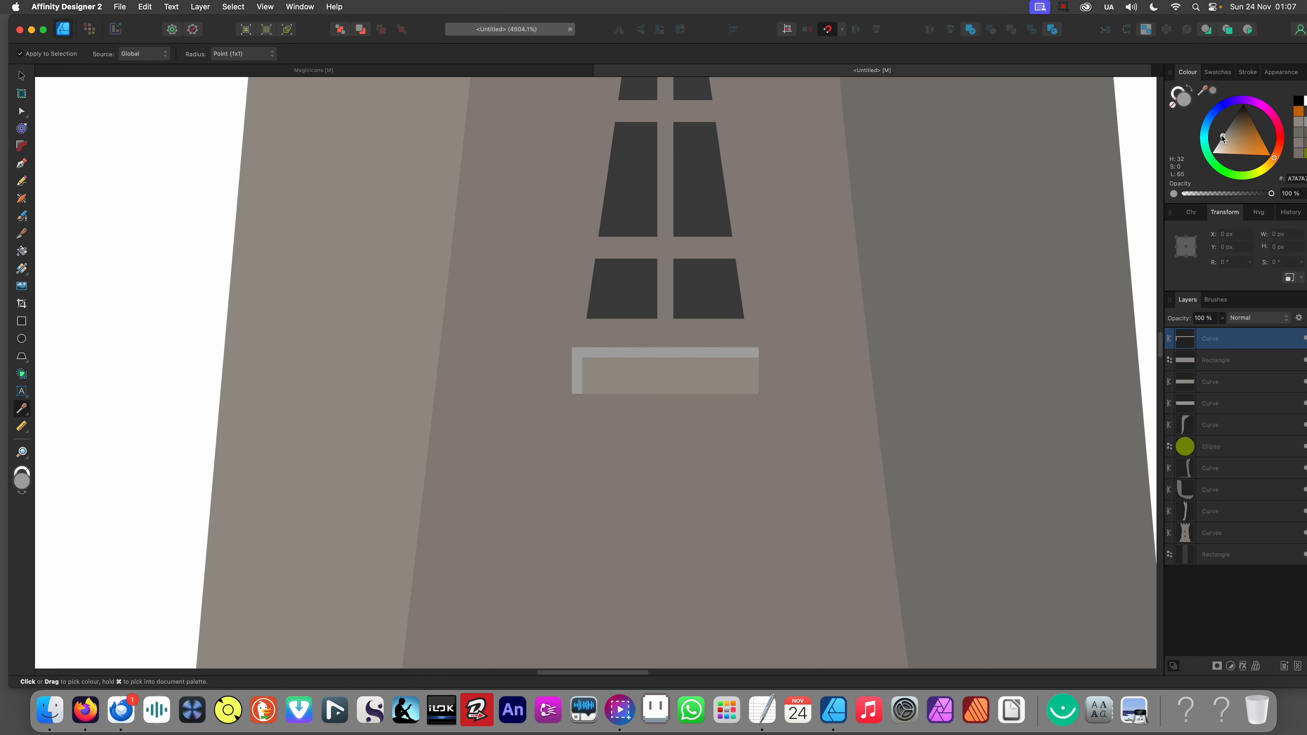
pyautogui.scroll(-4, 906, 200)
pyautogui.scroll(-9, 793, 232)
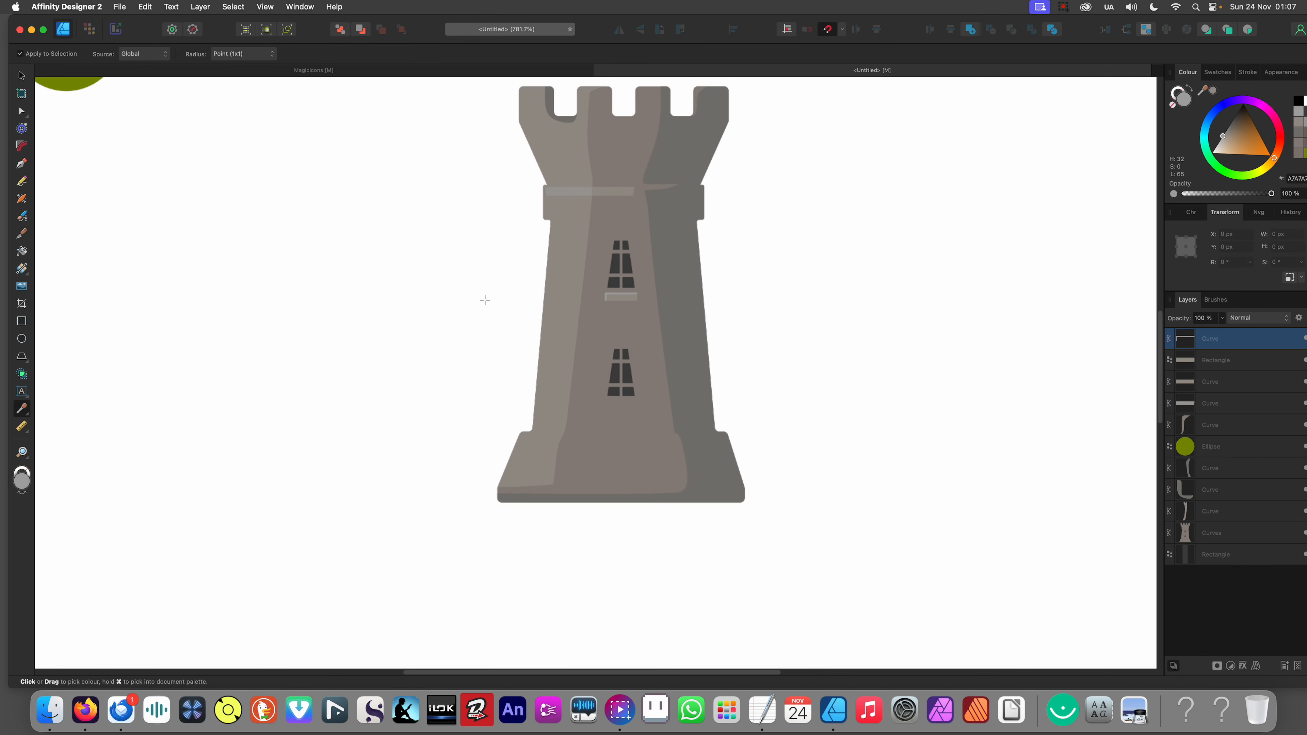
pyautogui.press('v')
pyautogui.press('super+d')
# Step: Draw a trapezoid about 13.4 by 4.1 px just below the upper window's sill
pyautogui.scroll(10, 555, 286)
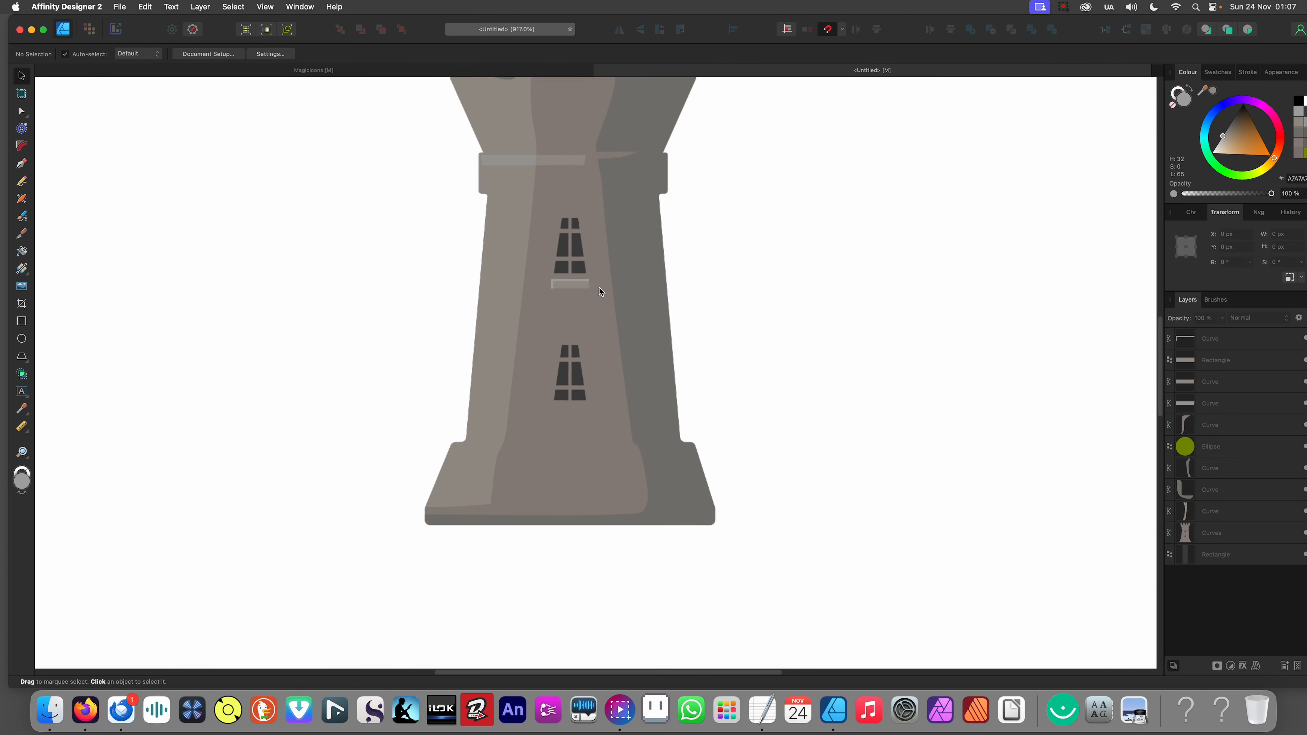
pyautogui.scroll(4, 639, 318)
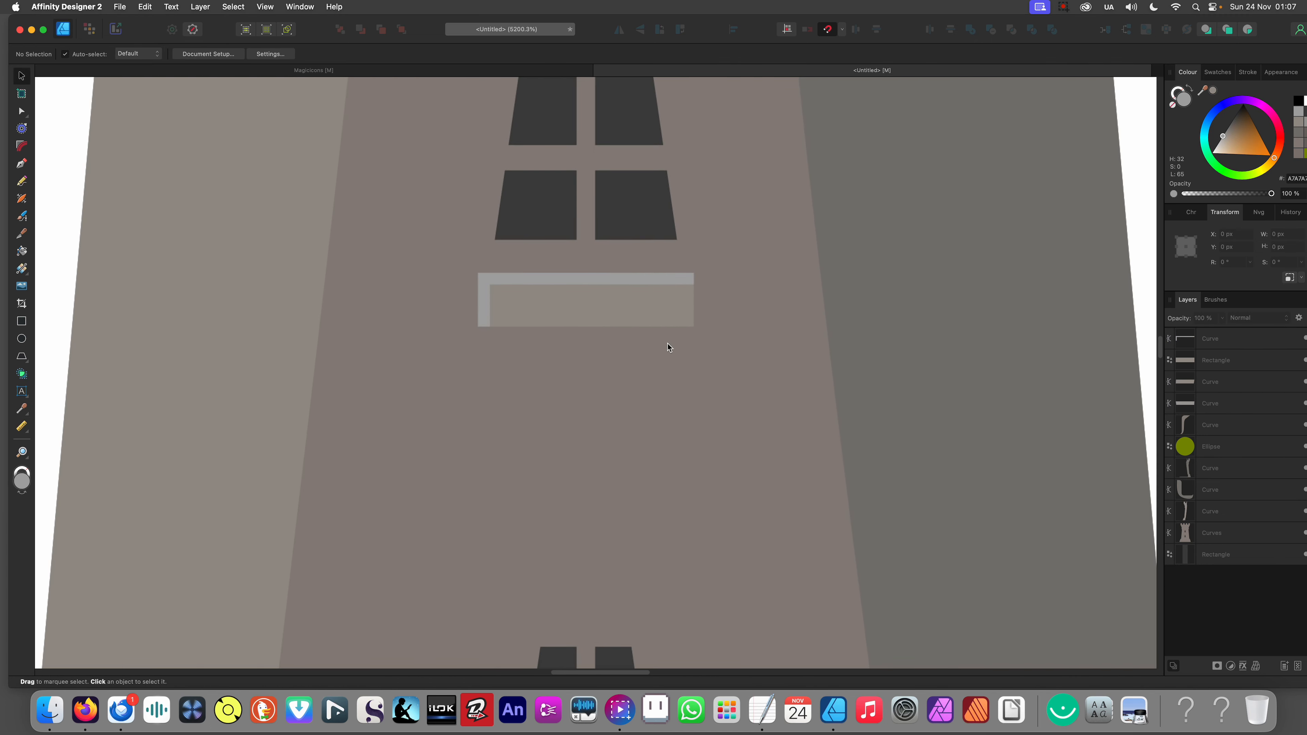
pyautogui.click(23, 358)
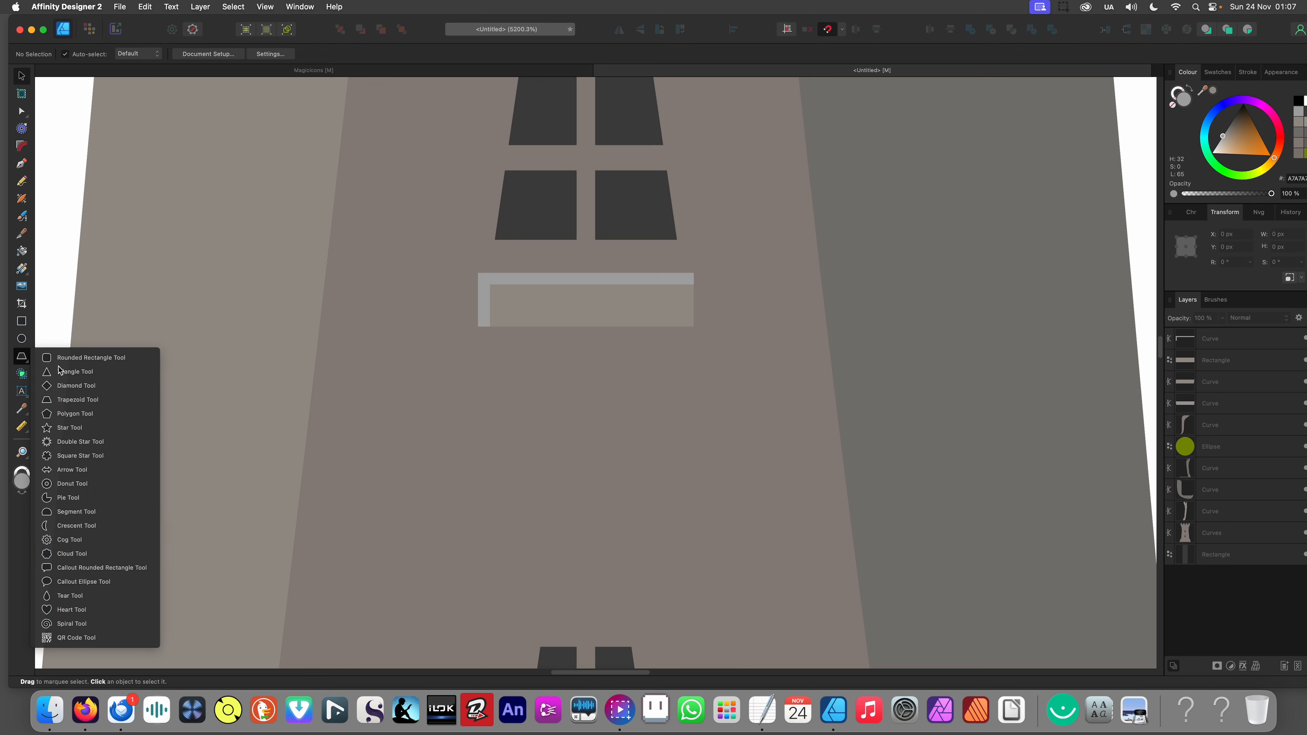
pyautogui.click(62, 401)
pyautogui.moveTo(478, 353); pyautogui.dragTo(680, 415)
pyautogui.press('v')
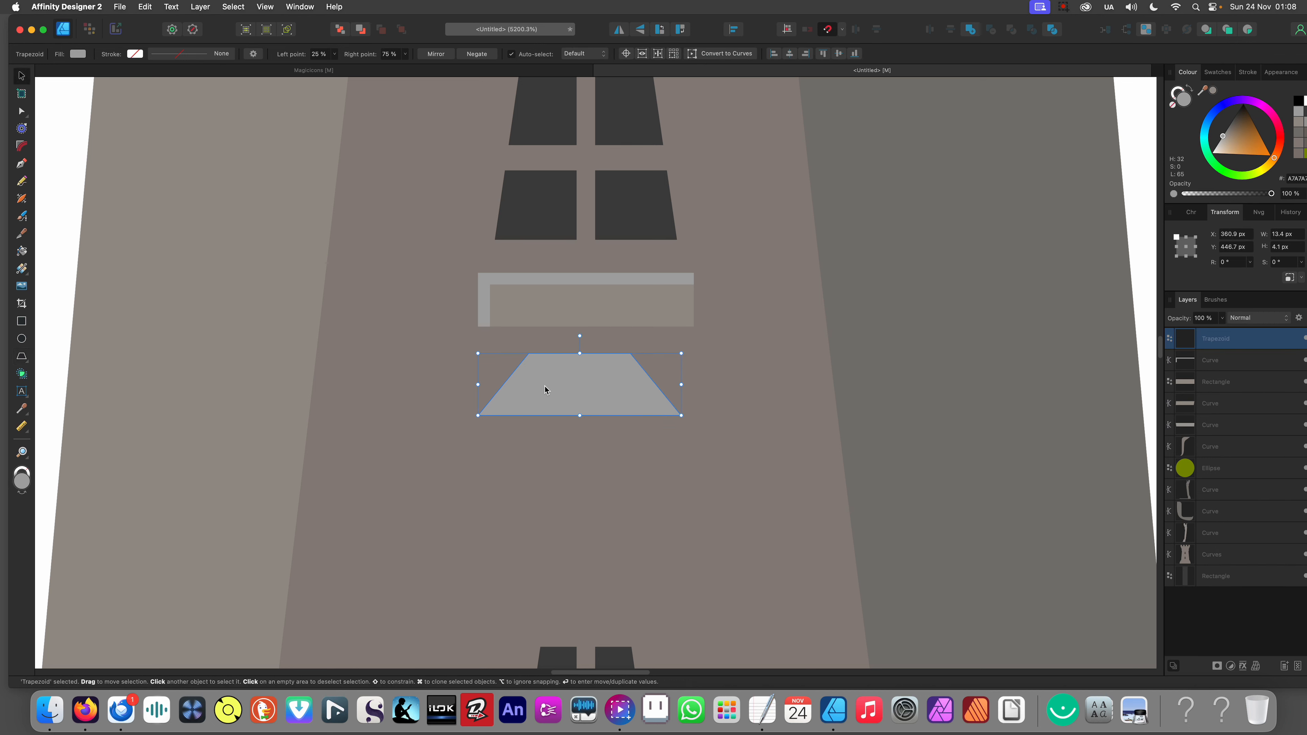
# Step: Flip the trapezoid vertically, place it against the sill's lower edge and widen it to the sill's 14.2 px width
pyautogui.click(639, 31)
pyautogui.moveTo(558, 378); pyautogui.dragTo(558, 351)
pyautogui.moveTo(682, 355); pyautogui.dragTo(694, 355)
# Step: Adjust the trapezoid's left point to 13% and right point to 87%, and reduce its height to about 2 px
pyautogui.press('a')
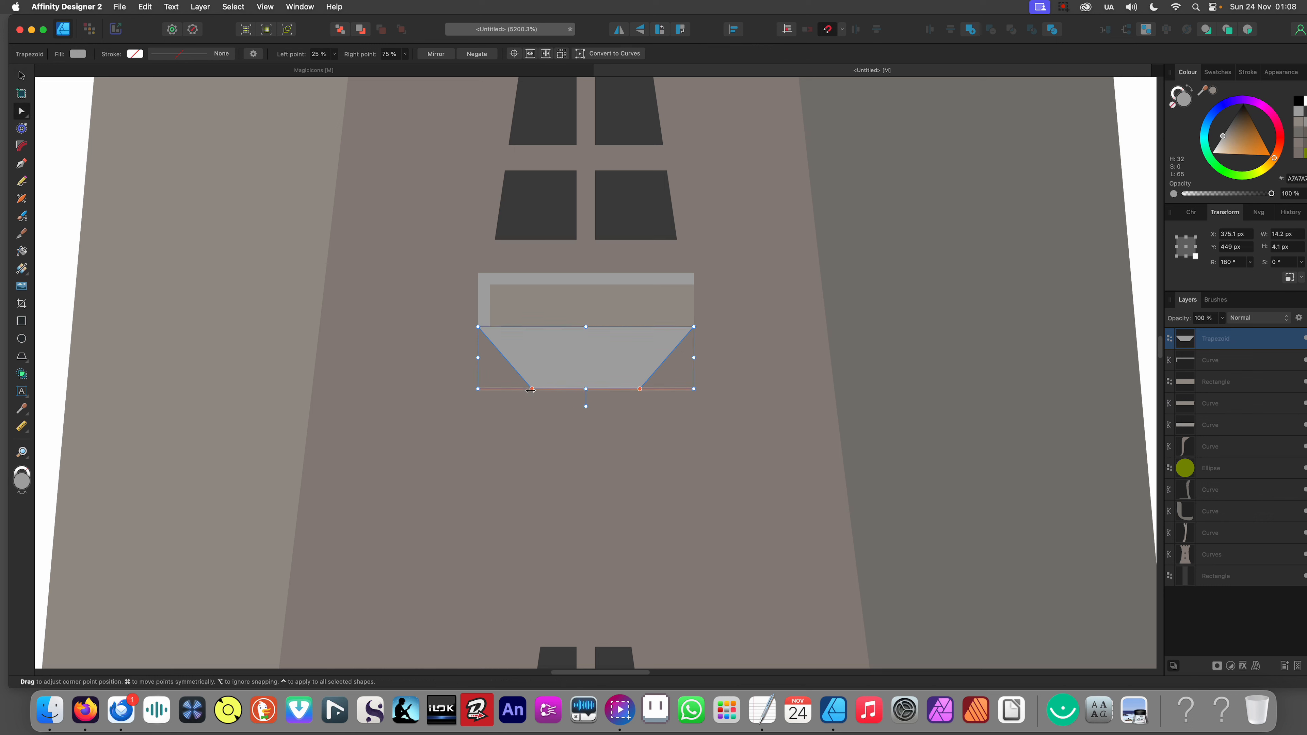
pyautogui.moveTo(532, 388); pyautogui.dragTo(505, 388)
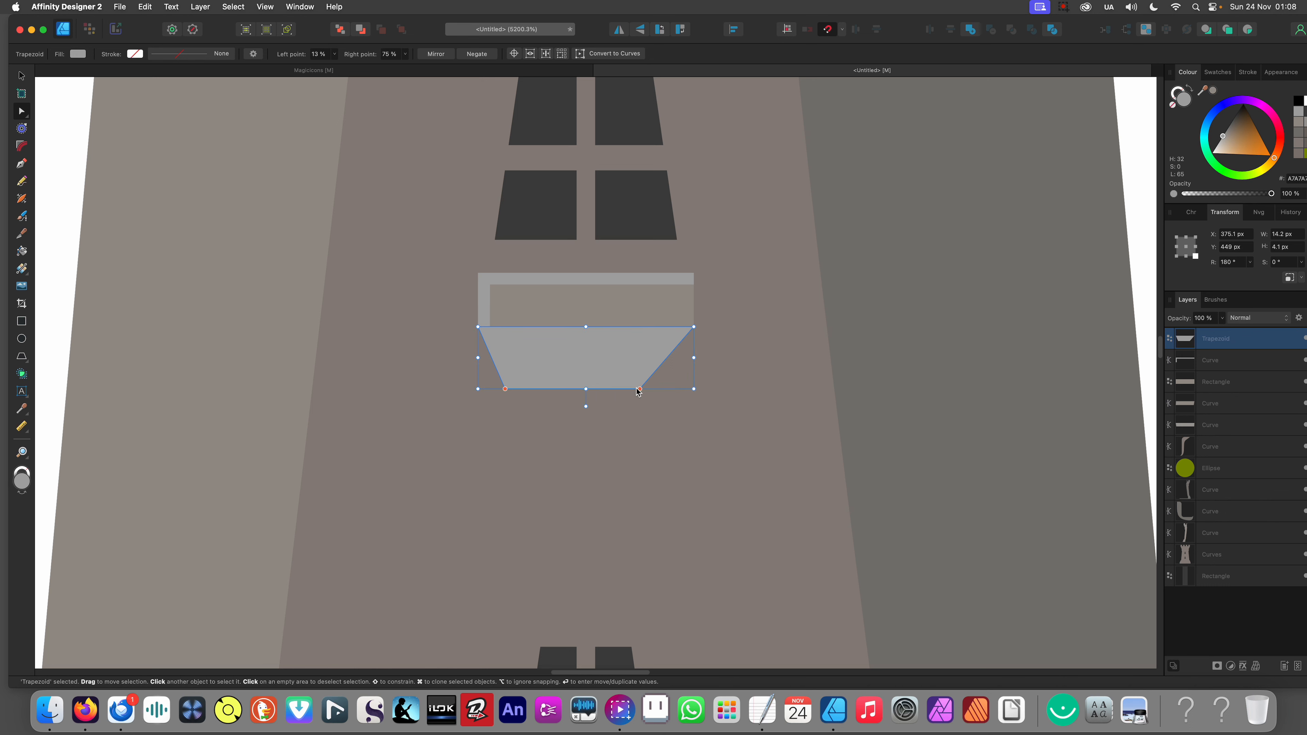
pyautogui.moveTo(638, 390); pyautogui.dragTo(666, 389)
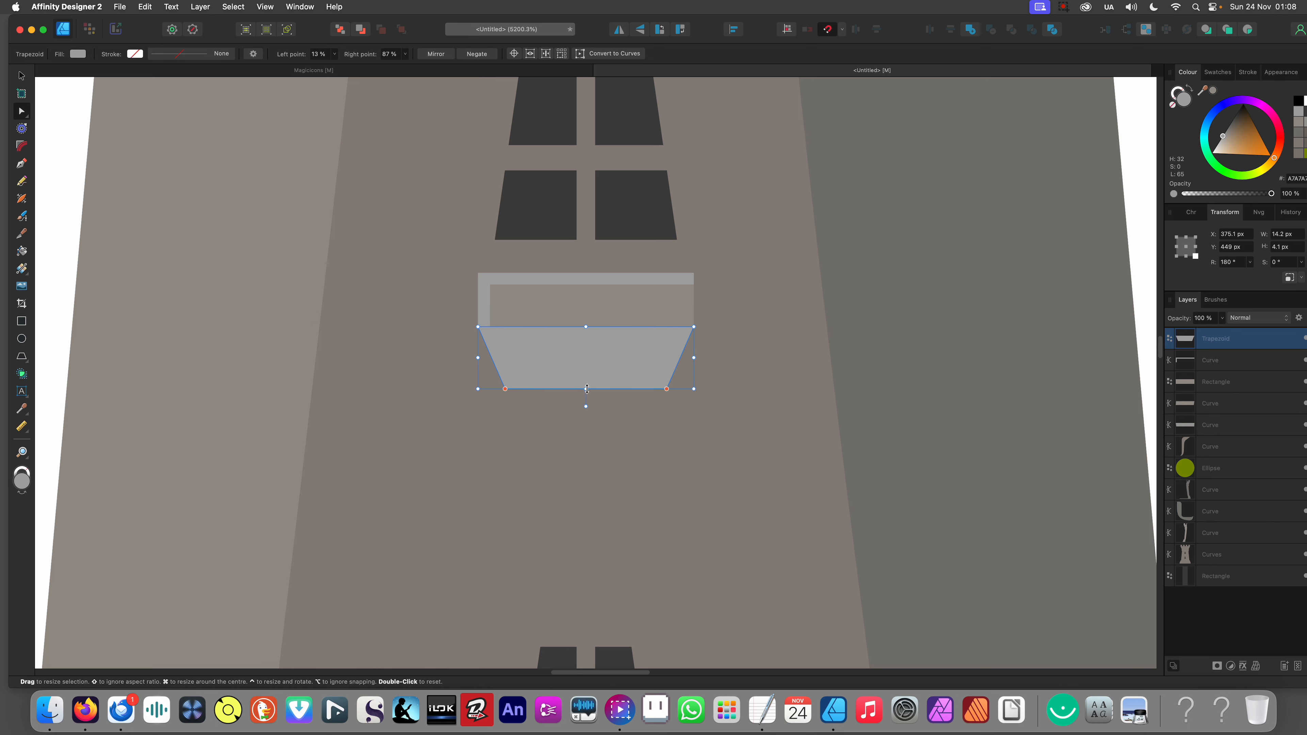
pyautogui.moveTo(586, 389); pyautogui.dragTo(586, 358)
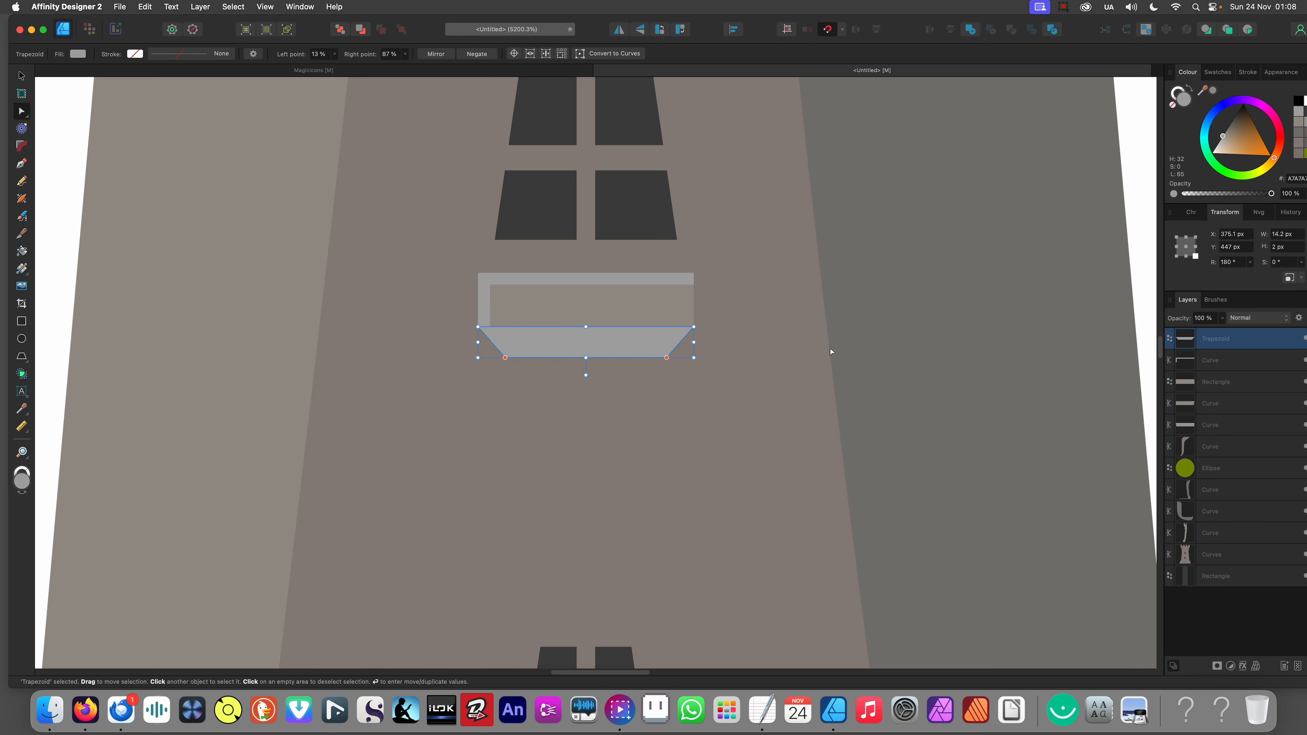
# Step: Fill the trapezoid under the sill with the tower's shadow-side grey and deselect it
pyautogui.press('i')
pyautogui.click(854, 354)
pyautogui.scroll(-10, 601, 342)
pyautogui.press('v')
pyautogui.click(458, 363)
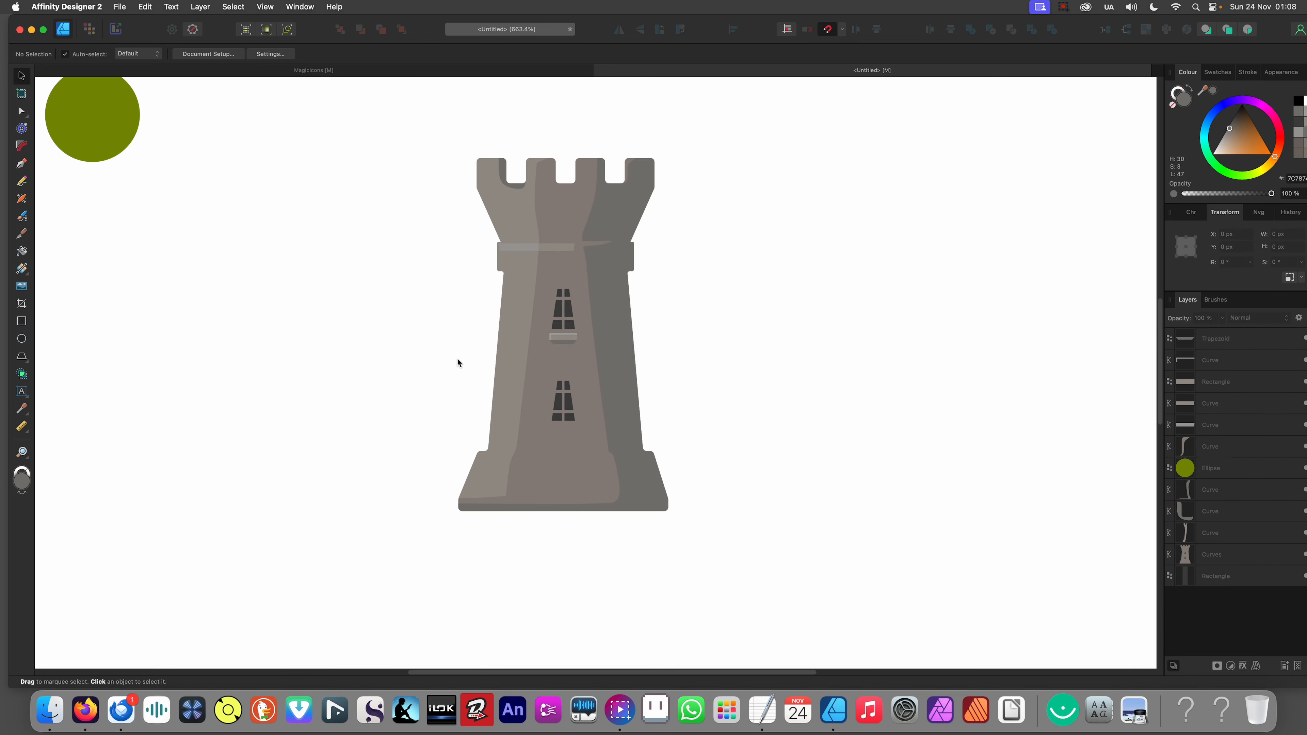
# Step: Reduce the height of the trapezoid under the upper sill to about 1.3 px
pyautogui.scroll(10, 535, 345)
pyautogui.click(623, 340)
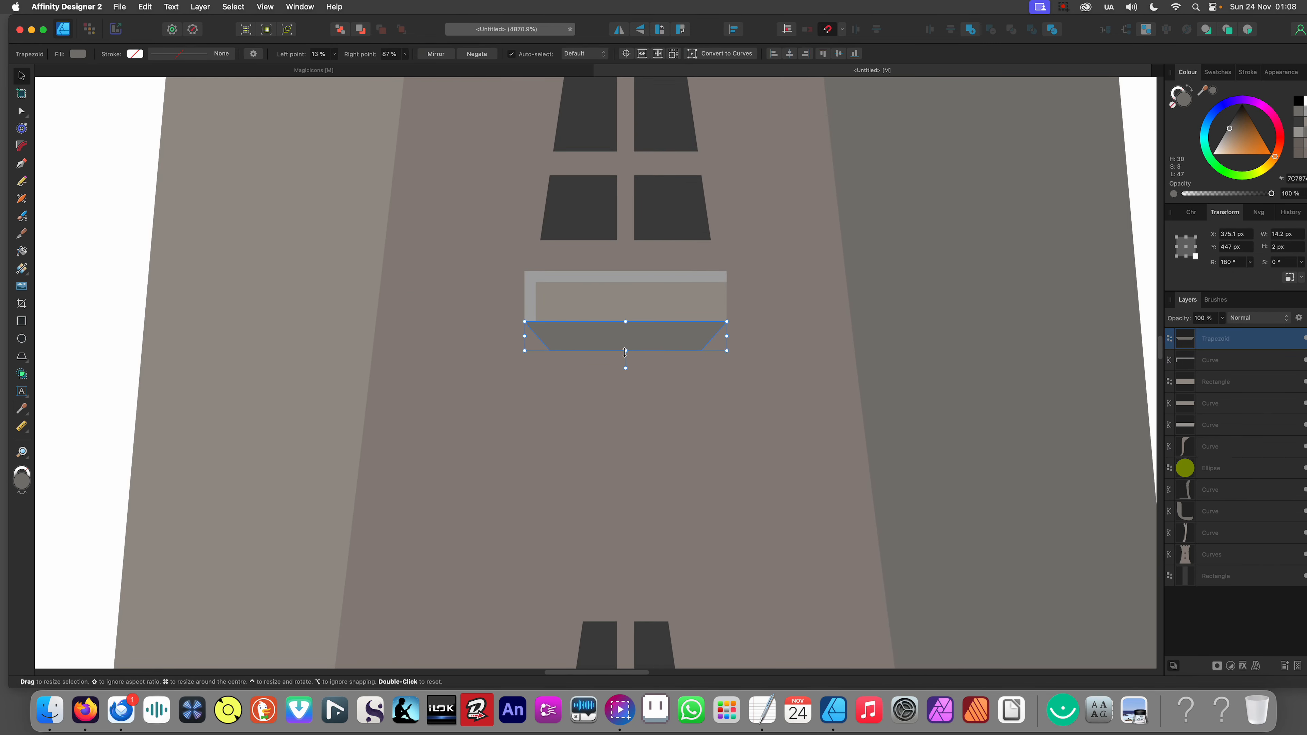
pyautogui.moveTo(624, 352); pyautogui.dragTo(628, 339)
pyautogui.scroll(-10, 562, 322)
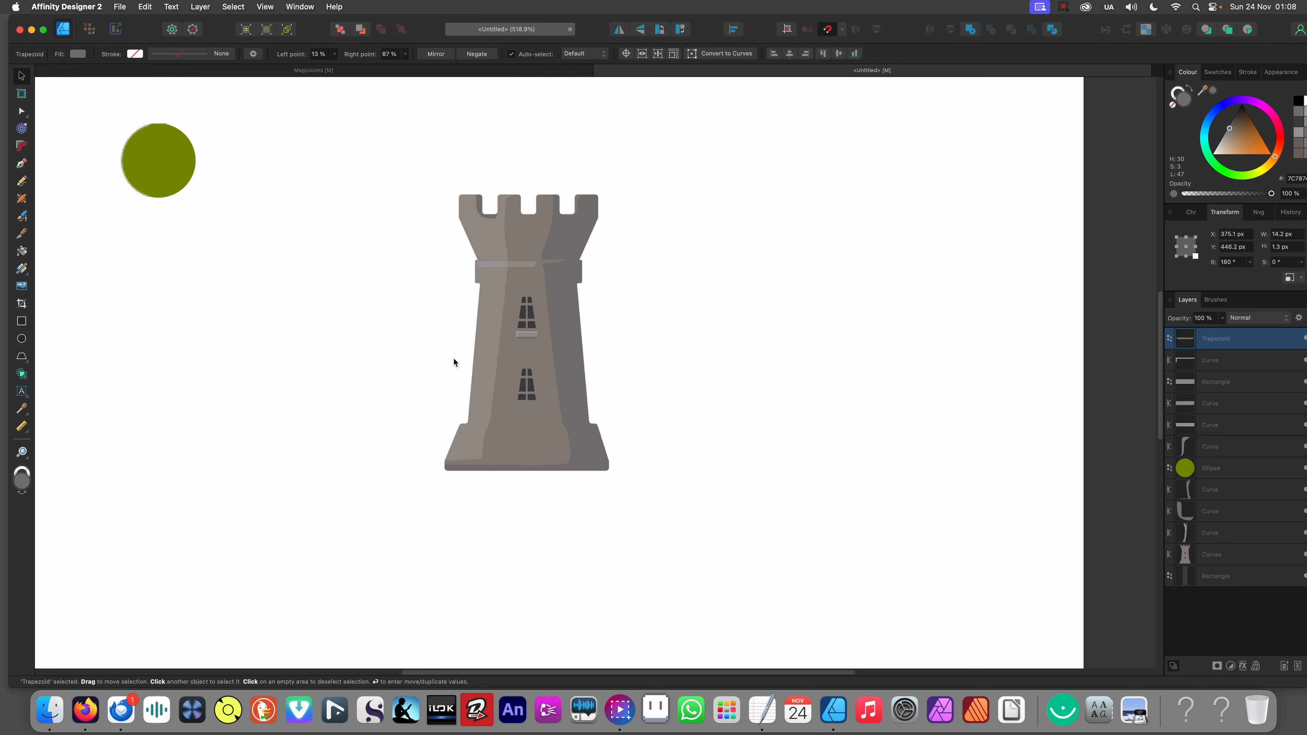
pyautogui.click(440, 356)
# Step: Duplicate the upper window's sill, L-shaped highlight and underside trapezoid, placing the copies directly beneath the lower window
pyautogui.scroll(5, 504, 343)
pyautogui.scroll(5, 504, 342)
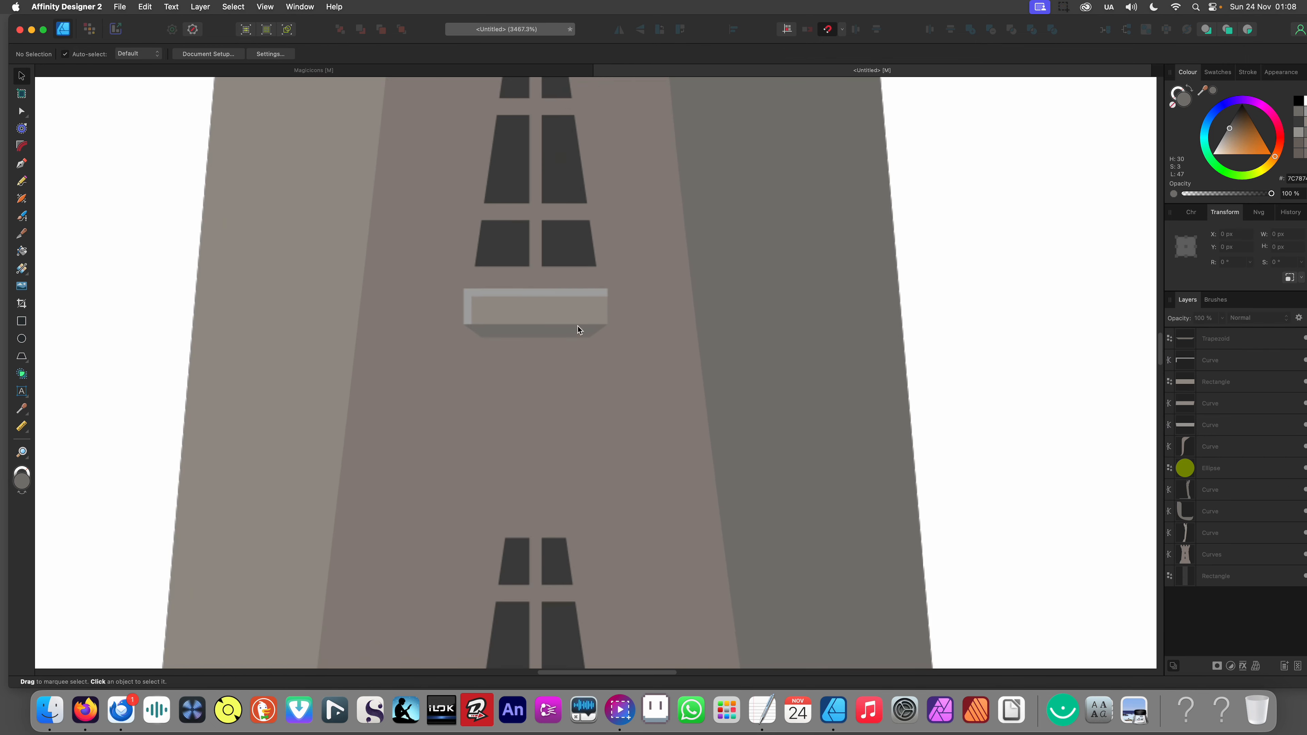
pyautogui.click(546, 293)
pyautogui.keyDown('shift'); pyautogui.click(549, 311); pyautogui.keyUp('shift')
pyautogui.keyDown('shift'); pyautogui.click(552, 334); pyautogui.keyUp('shift')
pyautogui.scroll(-4, 555, 338)
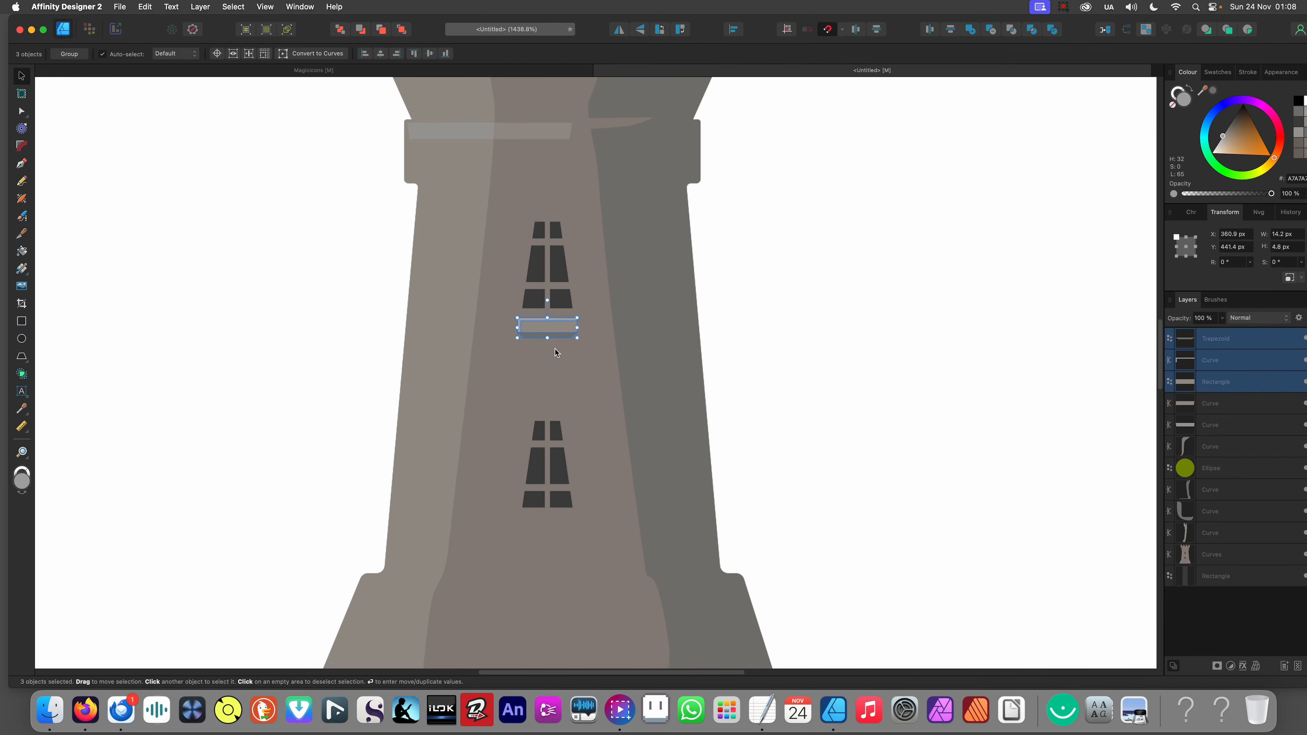
pyautogui.moveTo(588, 263); pyautogui.dragTo(588, 465)
pyautogui.scroll(-5, 584, 360)
pyautogui.scroll(-2, 524, 369)
pyautogui.click(428, 394)
pyautogui.scroll(-1, 532, 391)
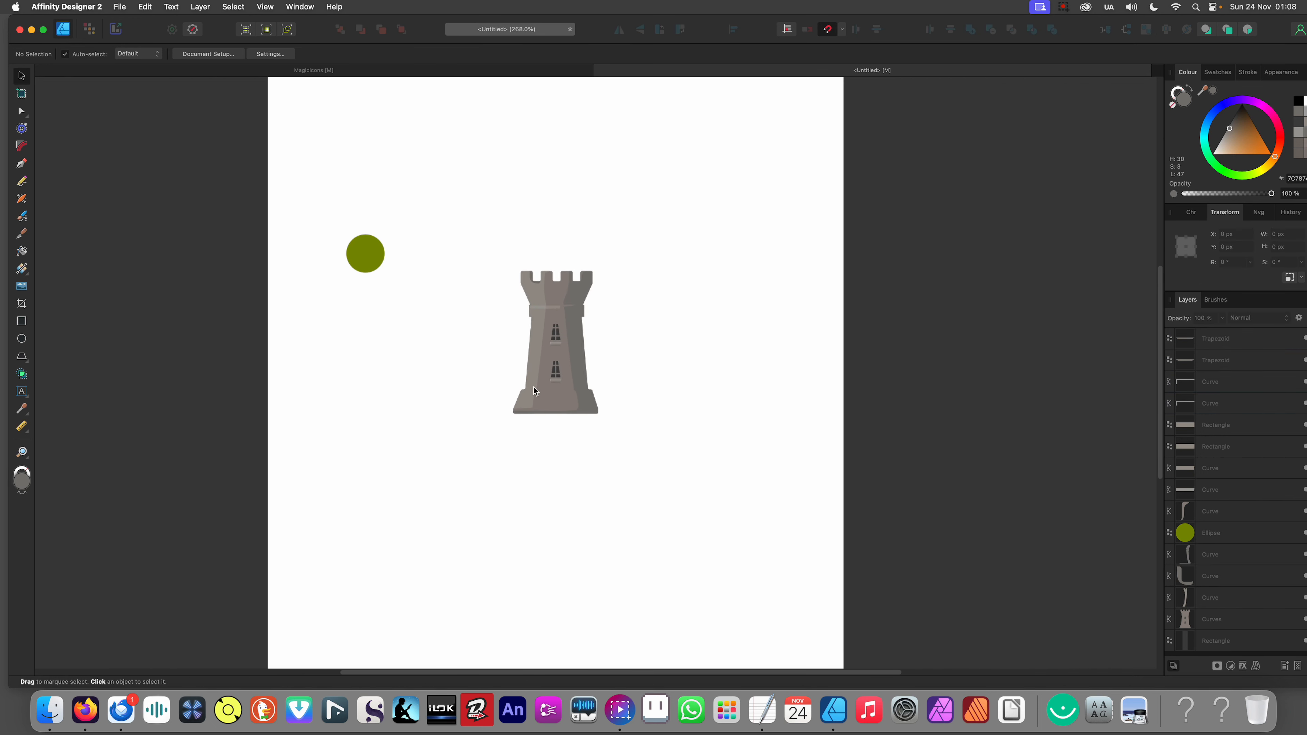
# Step: Increase the height of the trapezoid under the upper window's sill to about 2.6 px
pyautogui.moveTo(533, 391); pyautogui.dragTo(597, 384)
pyautogui.scroll(3, 628, 374)
pyautogui.scroll(1, 630, 376)
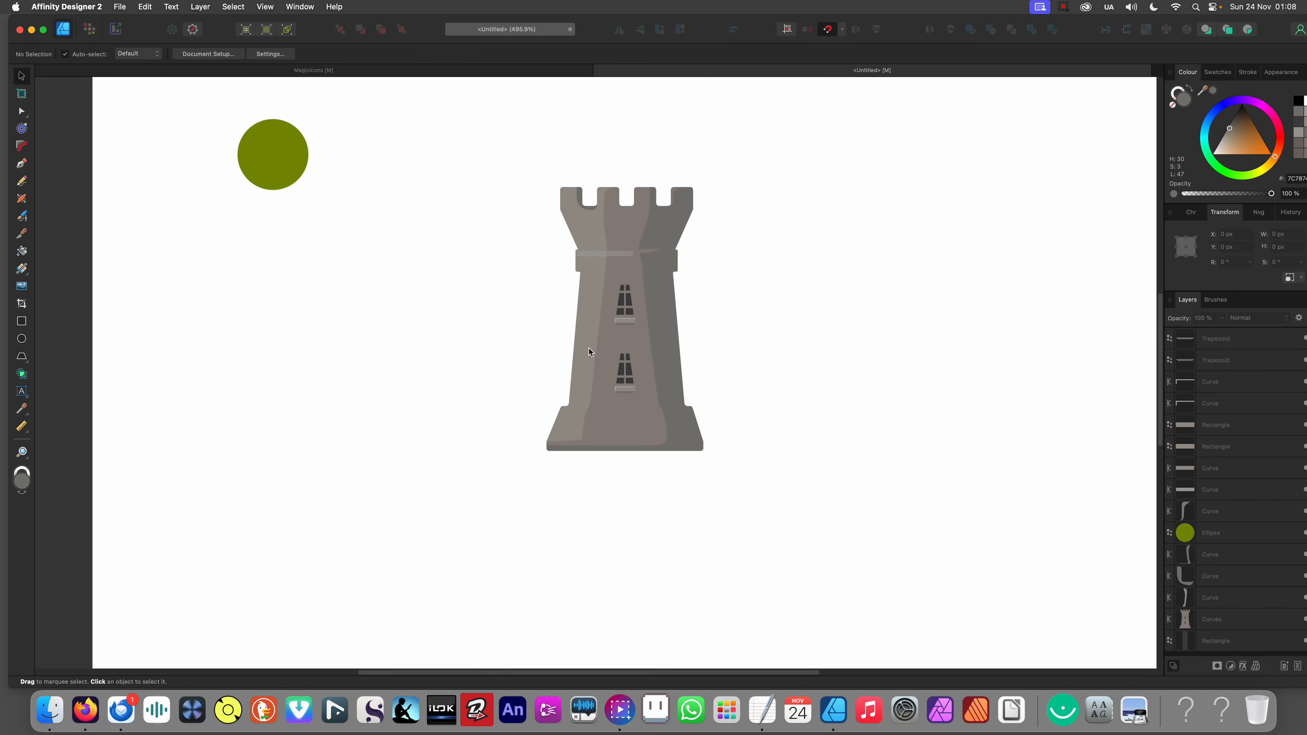
pyautogui.scroll(10, 619, 319)
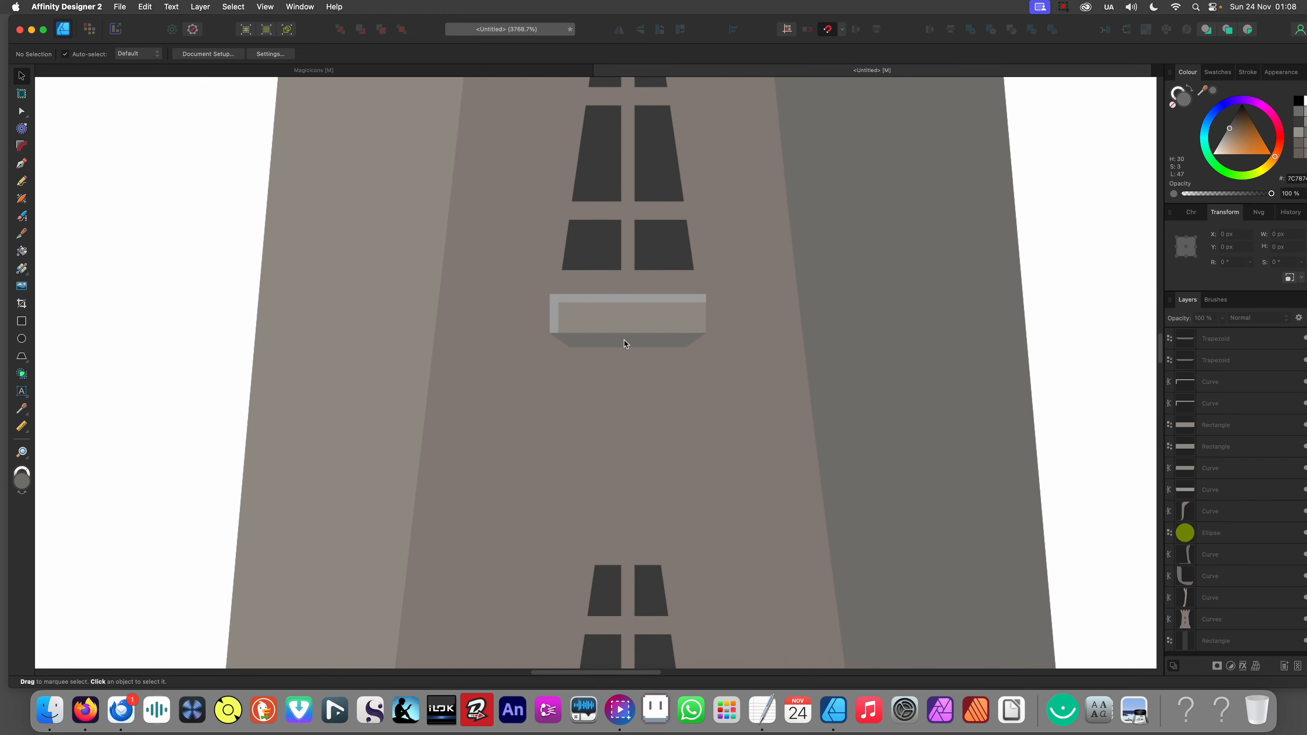
pyautogui.click(626, 343)
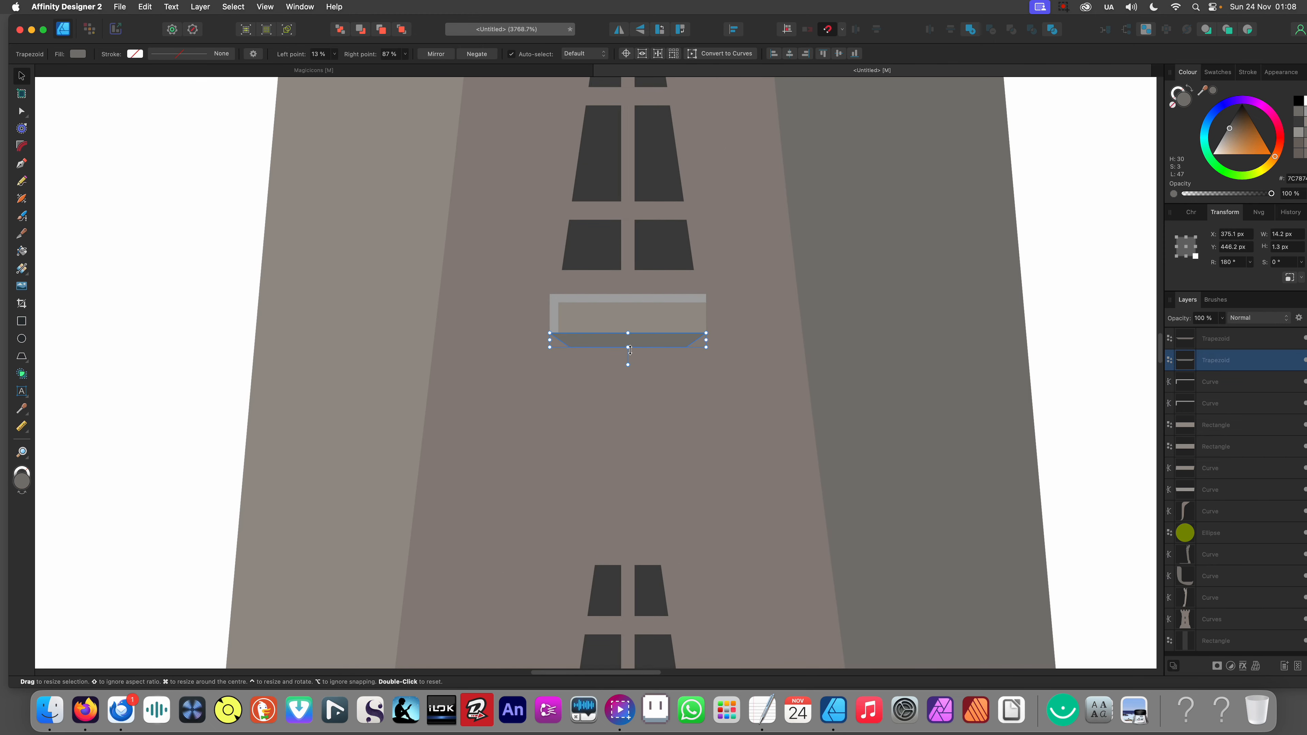
pyautogui.moveTo(629, 349); pyautogui.dragTo(629, 360)
pyautogui.scroll(-5, 611, 432)
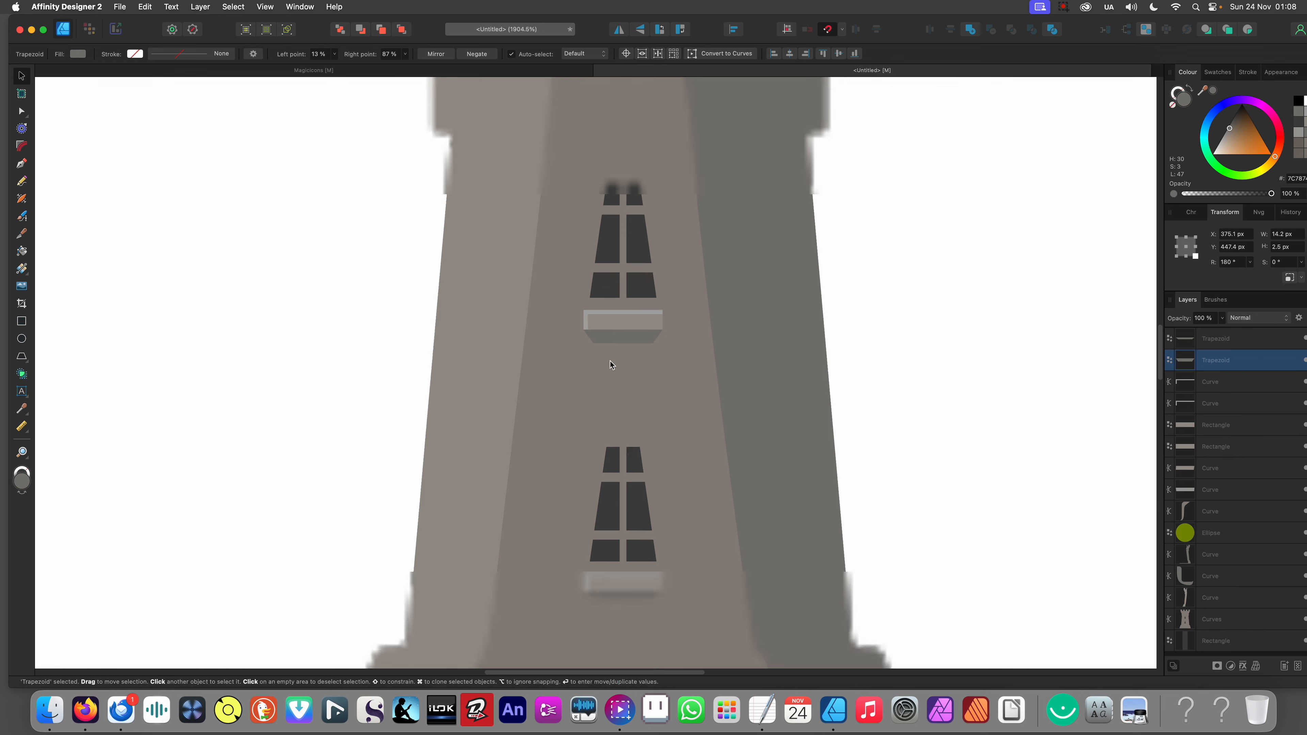
# Step: Extend the trapezoid under the lower window's sill downwards to match the upper one, and deselect it
pyautogui.click(613, 486)
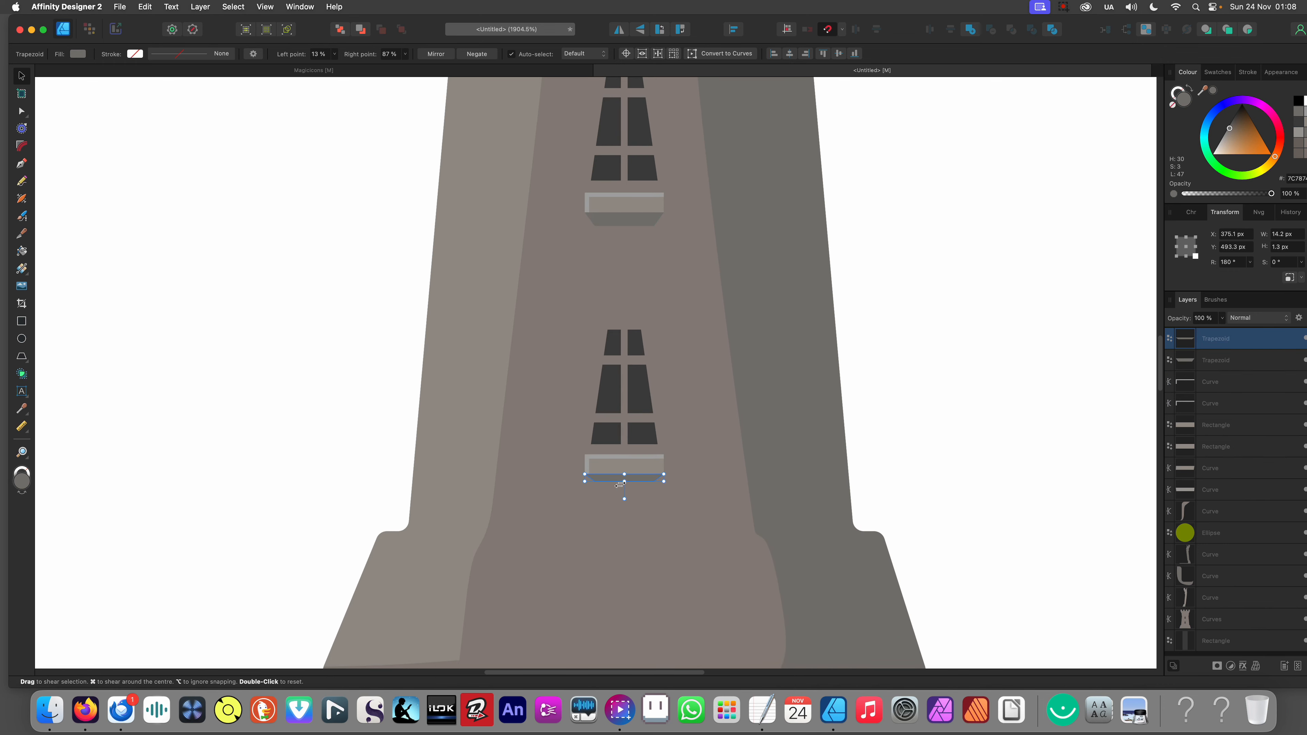
pyautogui.moveTo(621, 484); pyautogui.dragTo(621, 492)
pyautogui.scroll(-8, 612, 404)
pyautogui.click(473, 392)
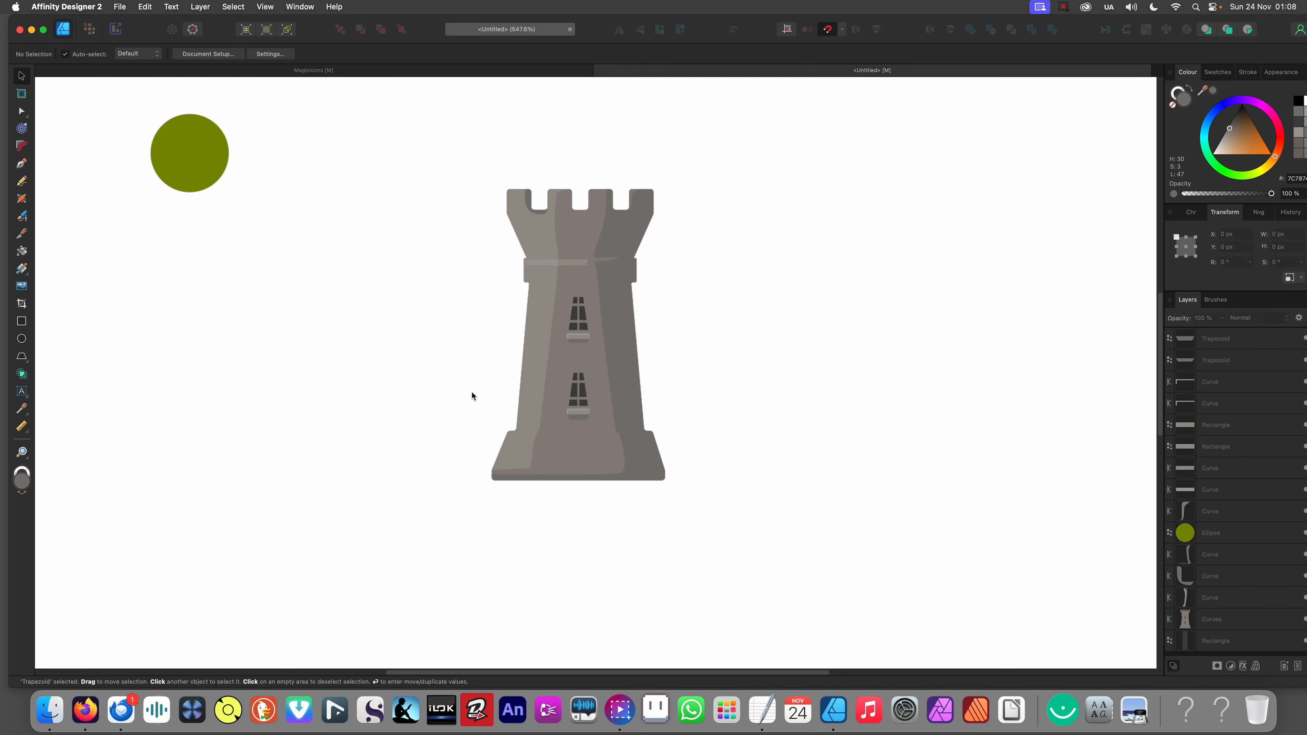
pyautogui.scroll(-5, 473, 394)
pyautogui.scroll(4, 493, 378)
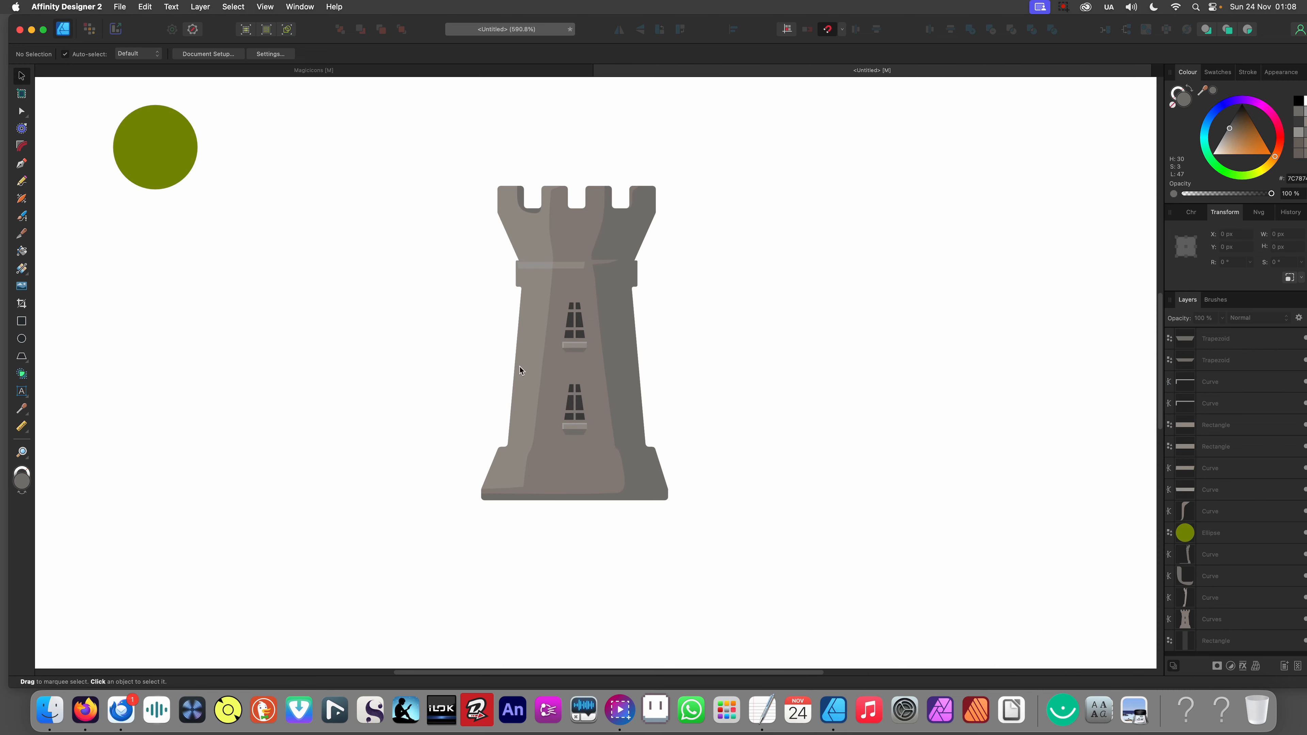
pyautogui.scroll(2, 498, 337)
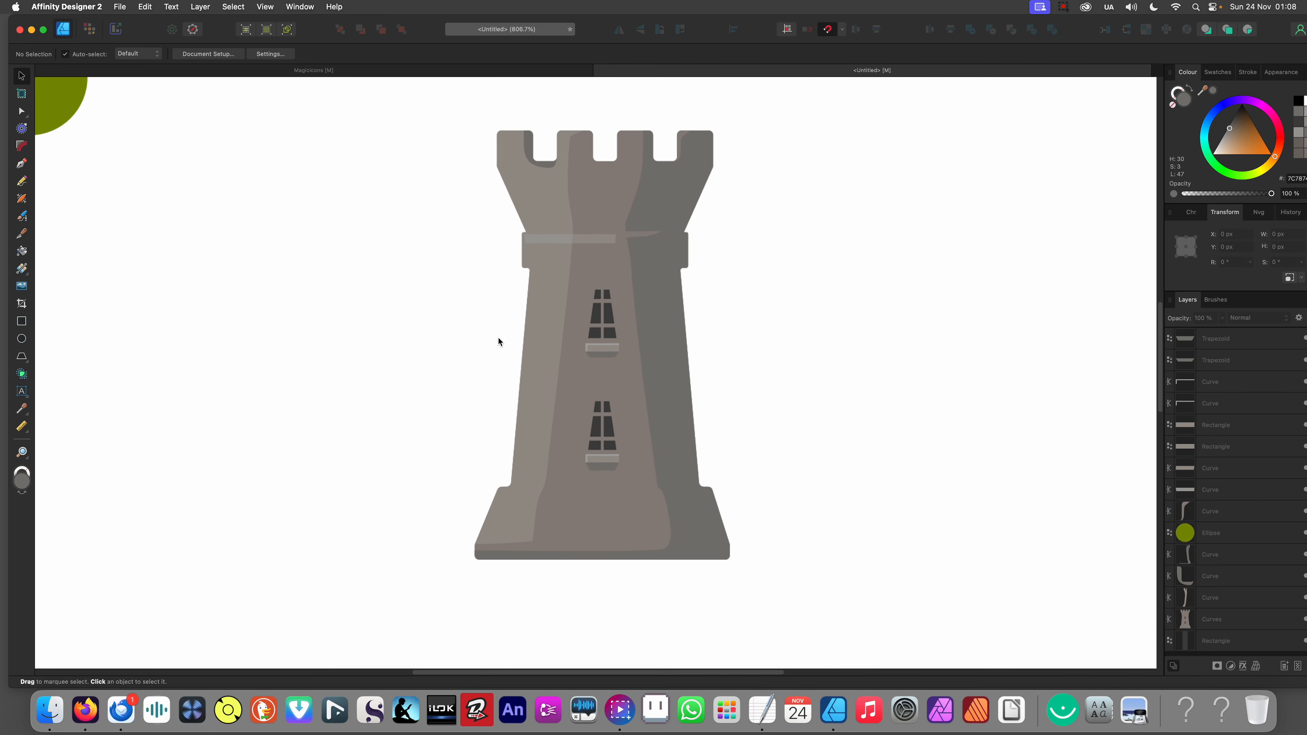
pyautogui.scroll(1, 589, 325)
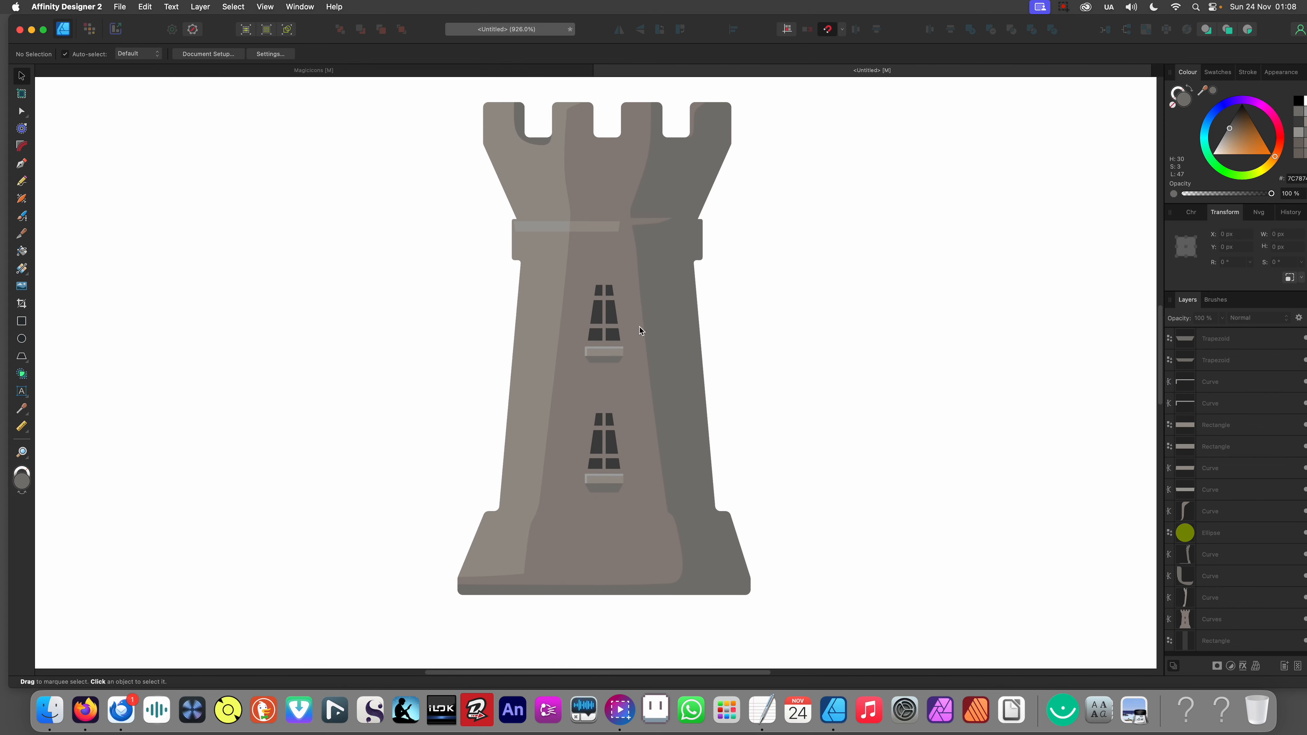
pyautogui.press('super+0')
# Step: Reshape the curved shadow around the leftmost battlement gap by pulling its lower node's left handle outwards and slightly down
pyautogui.scroll(4, 614, 300)
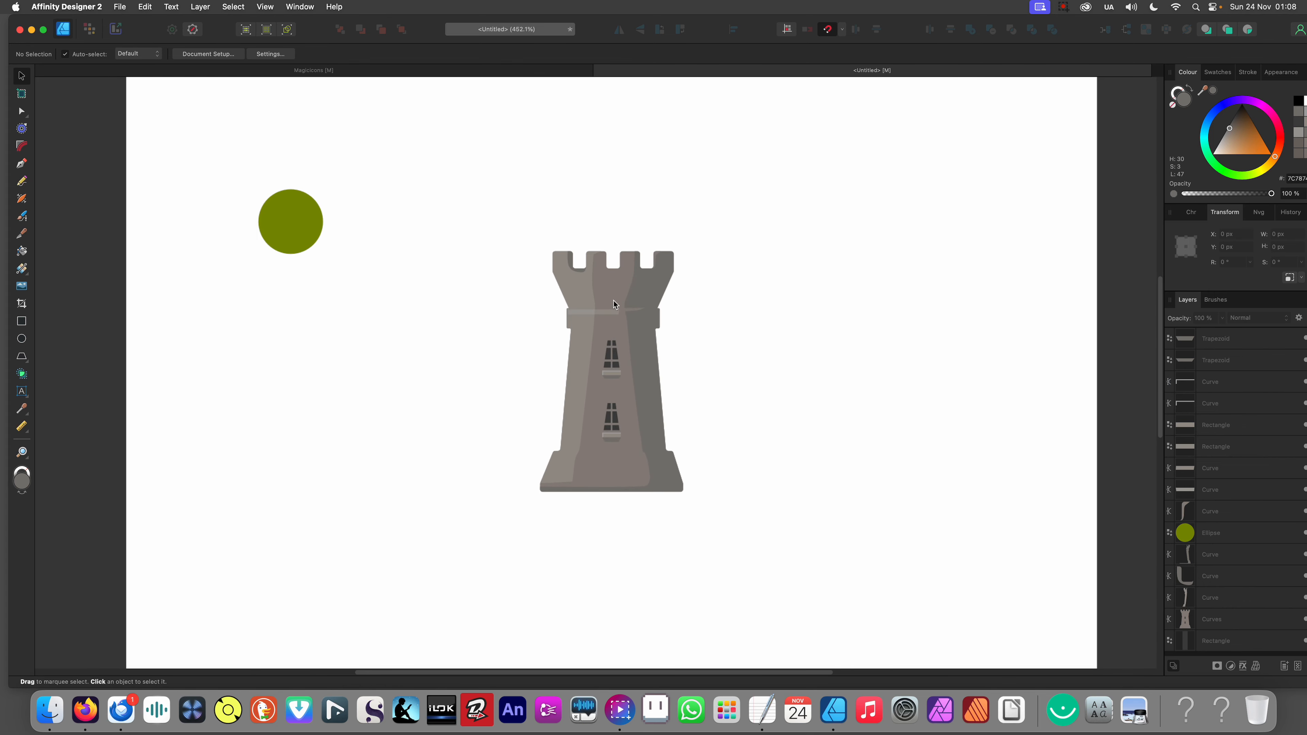
pyautogui.scroll(8, 576, 345)
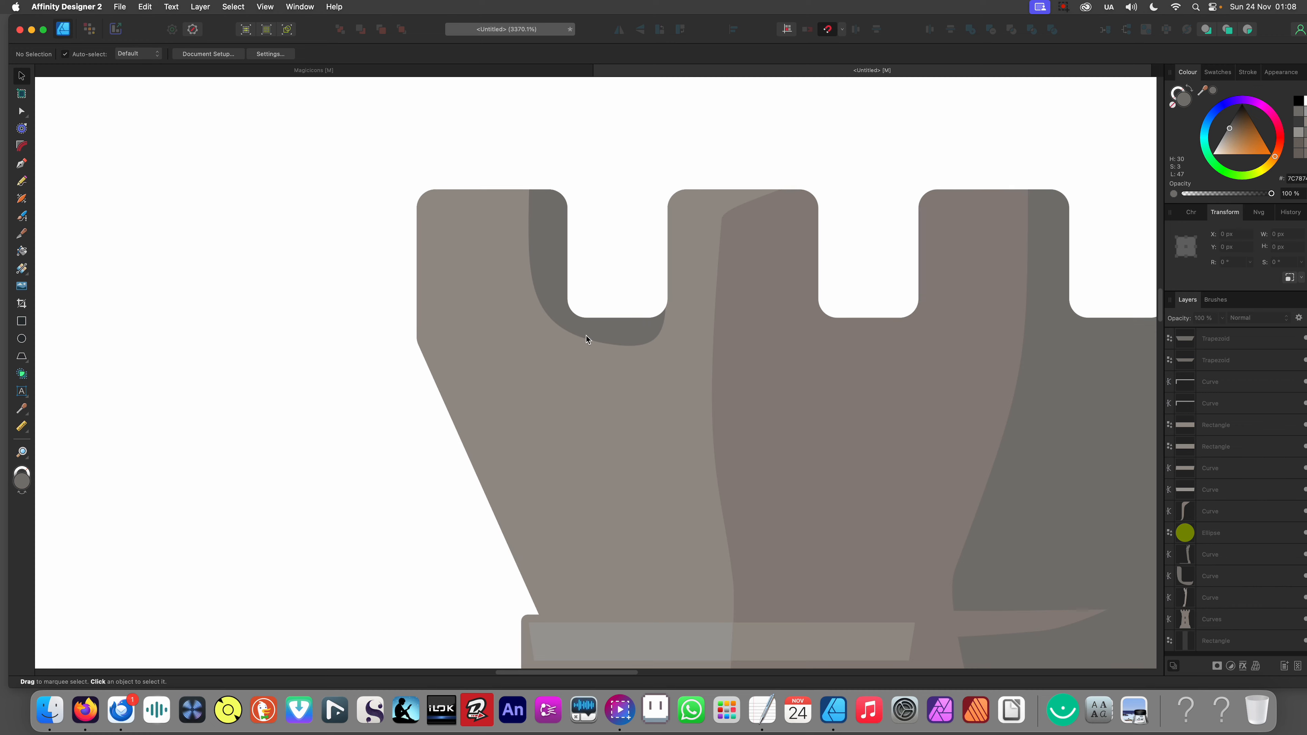
pyautogui.click(586, 340)
pyautogui.press('a')
pyautogui.click(571, 344)
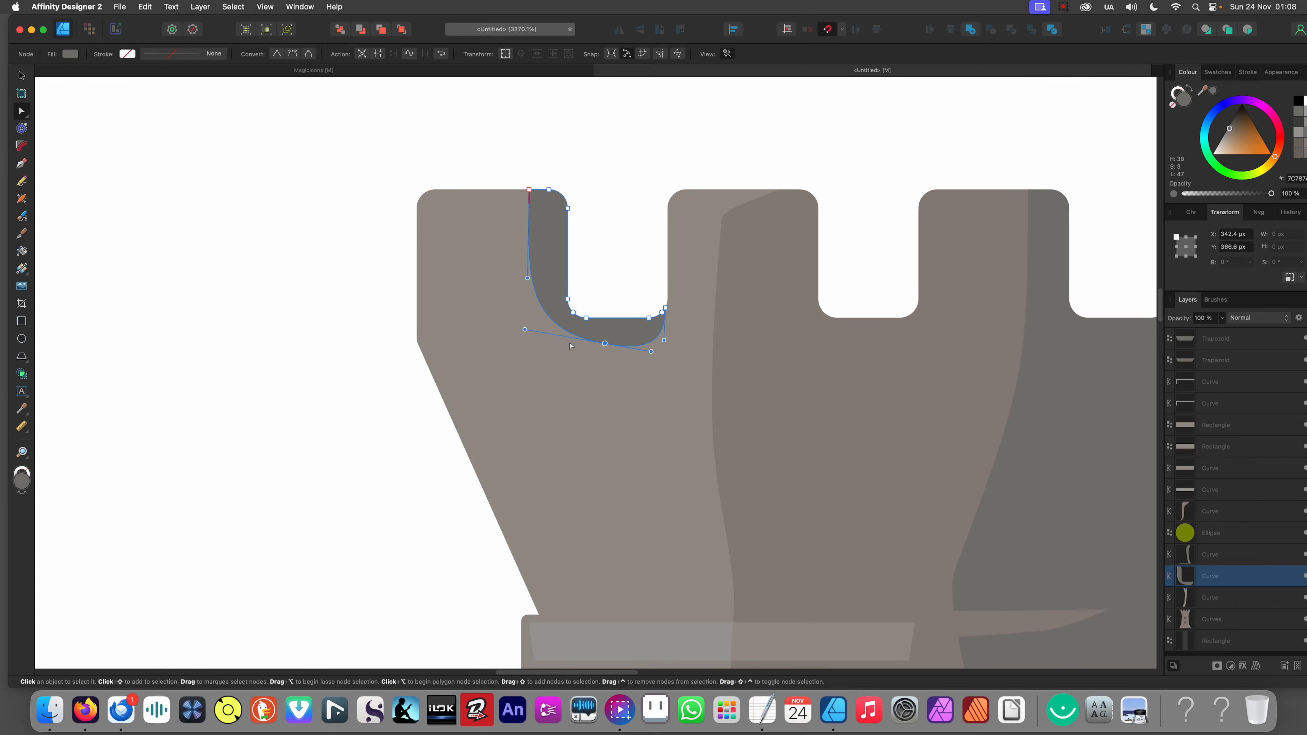
pyautogui.moveTo(524, 329); pyautogui.dragTo(507, 343)
pyautogui.scroll(-10, 506, 344)
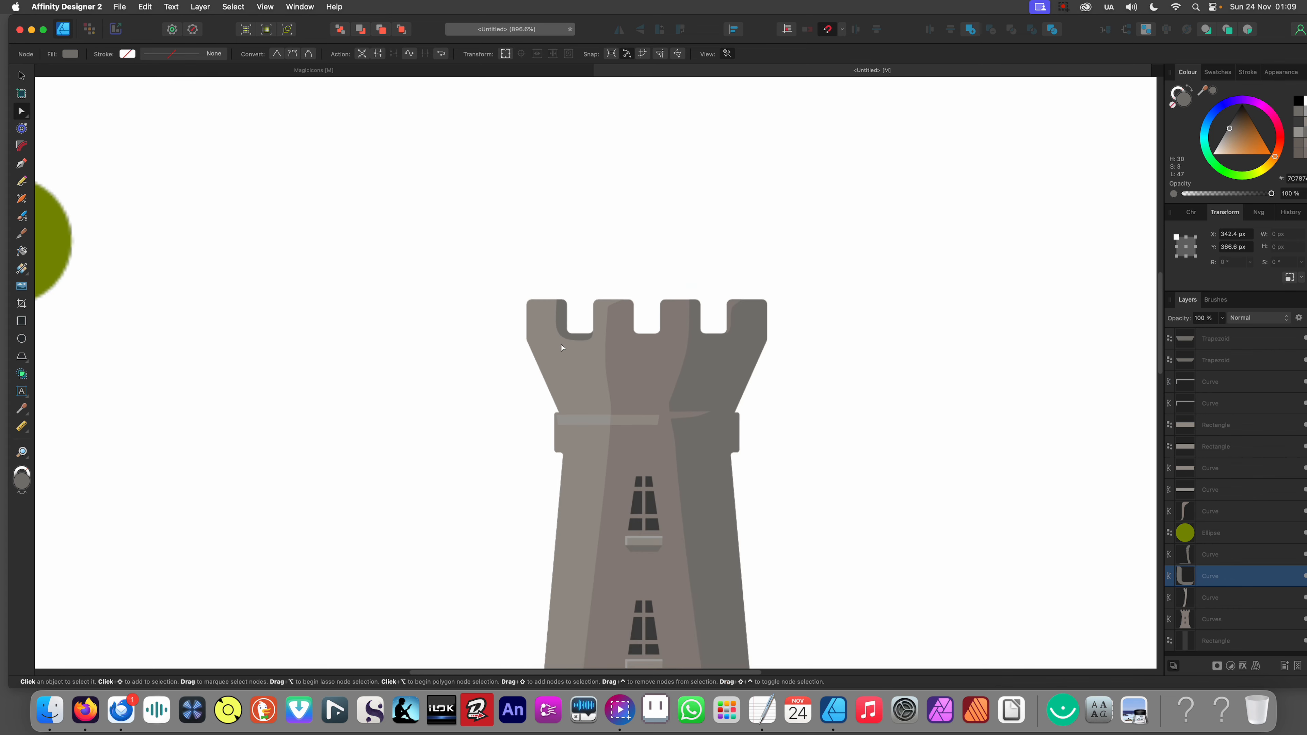
pyautogui.click(535, 379)
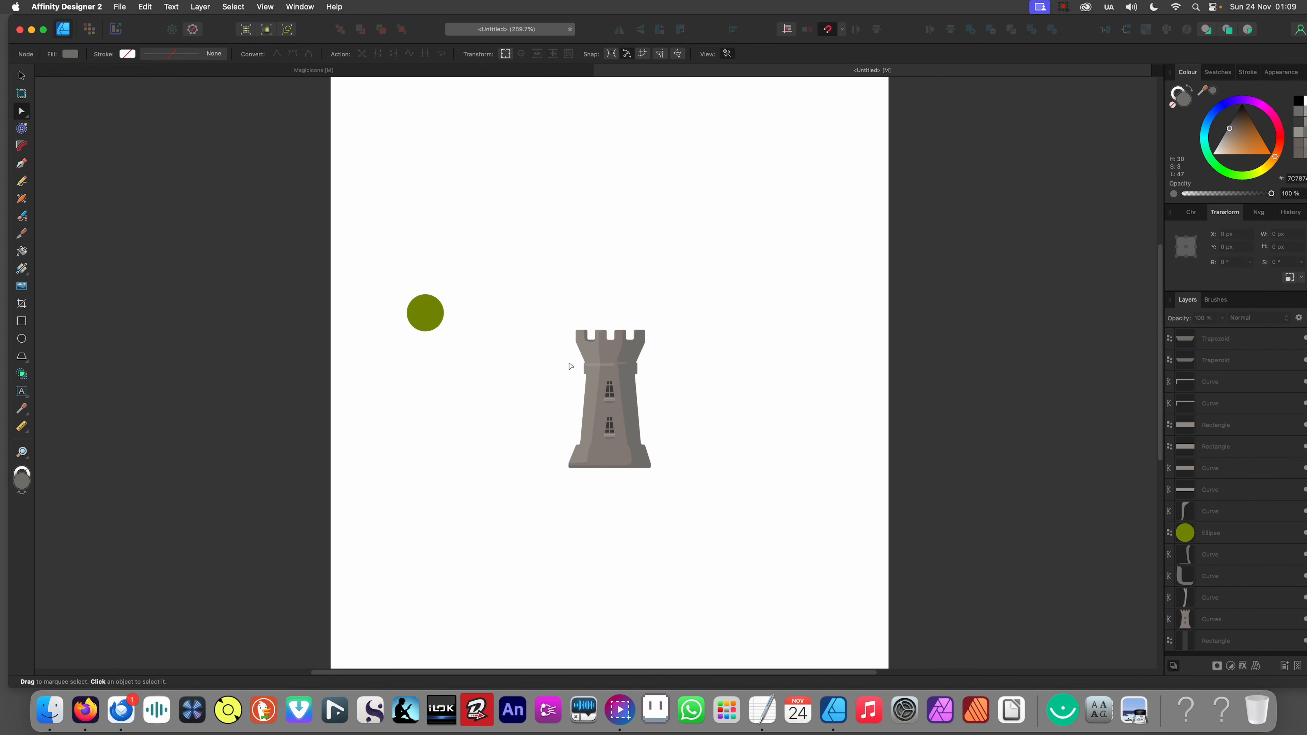
pyautogui.scroll(2, 570, 367)
pyautogui.scroll(10, 629, 374)
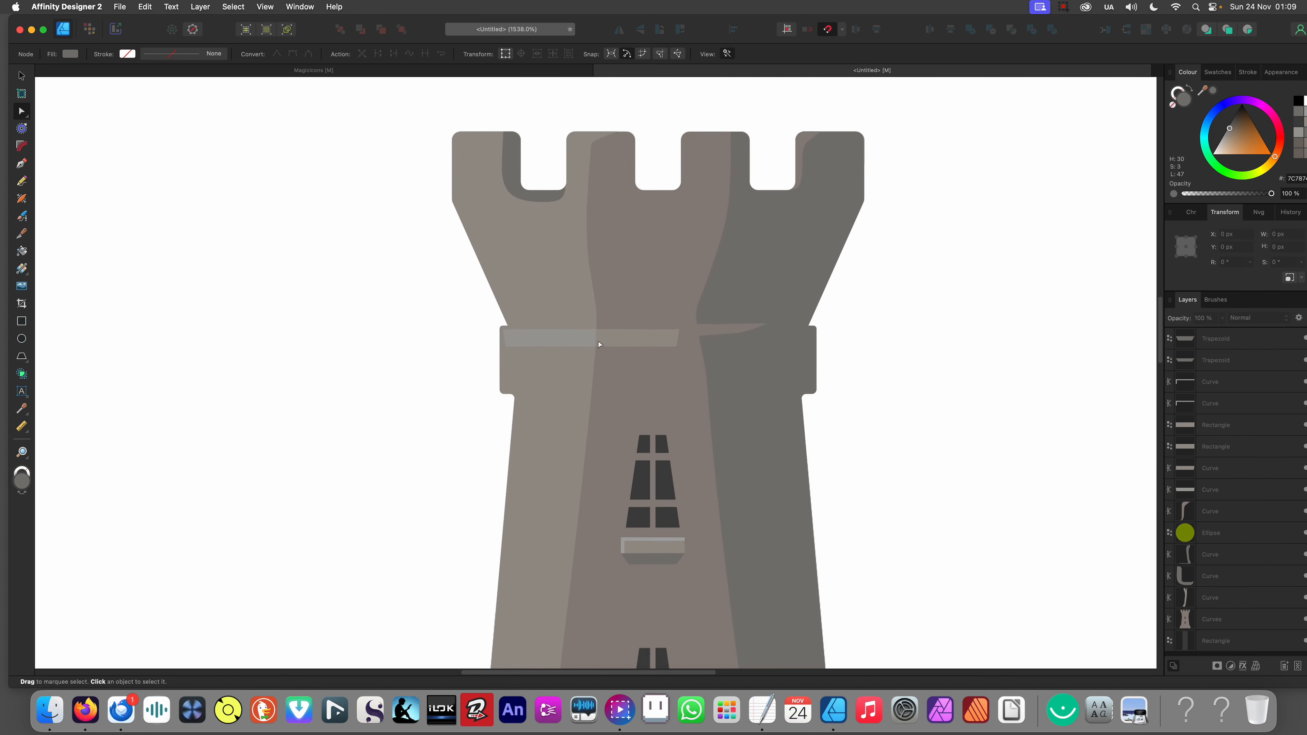
# Step: Draw a grey rectangular shadow band about 63.9 px wide and 4.7 px high directly beneath the tower's collar, and deselect it
pyautogui.moveTo(671, 363); pyautogui.dragTo(688, 360)
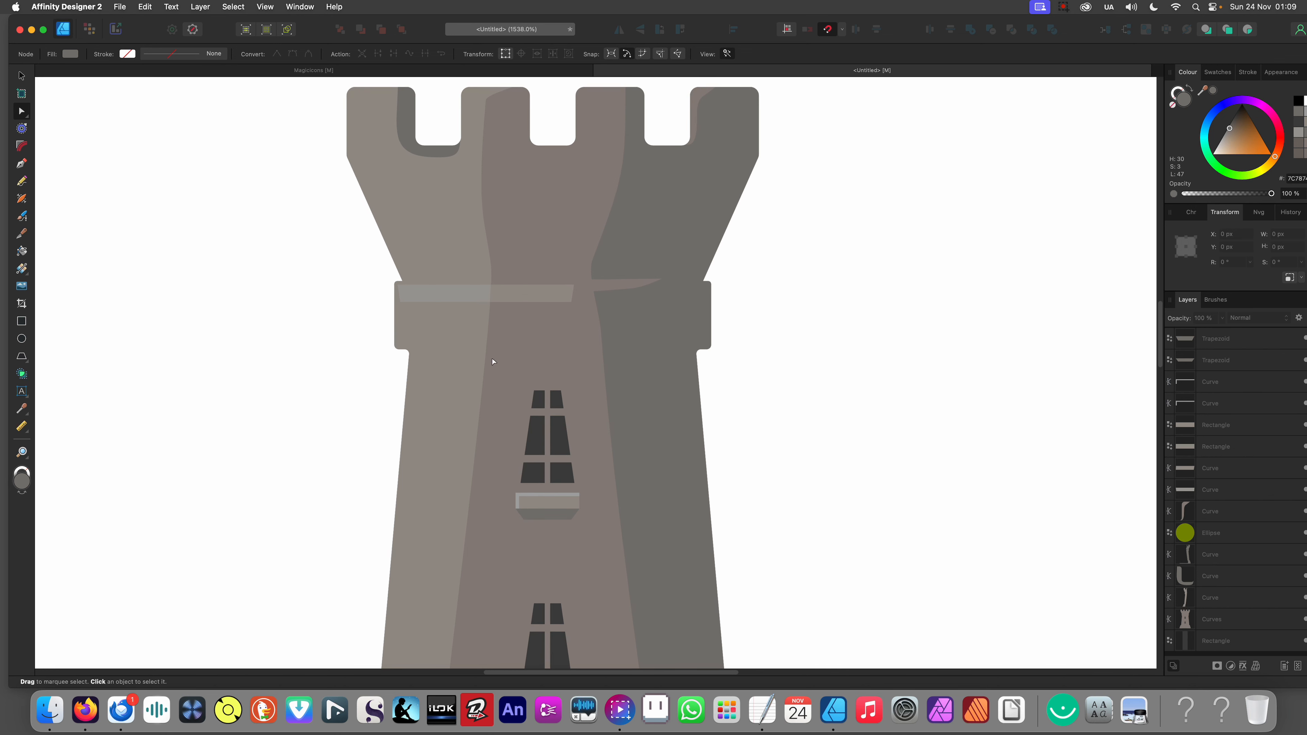
pyautogui.scroll(2, 505, 373)
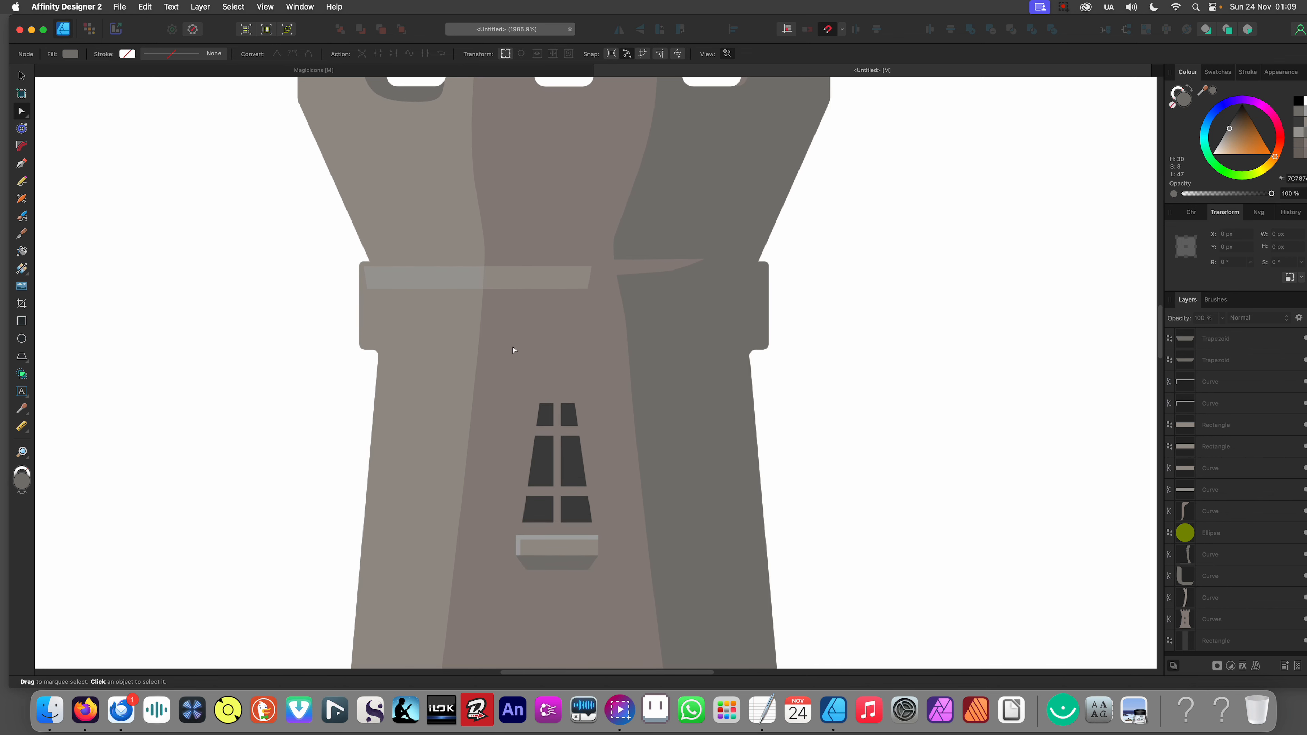
pyautogui.click(20, 321)
pyautogui.moveTo(378, 352); pyautogui.dragTo(747, 379)
pyautogui.scroll(-10, 622, 365)
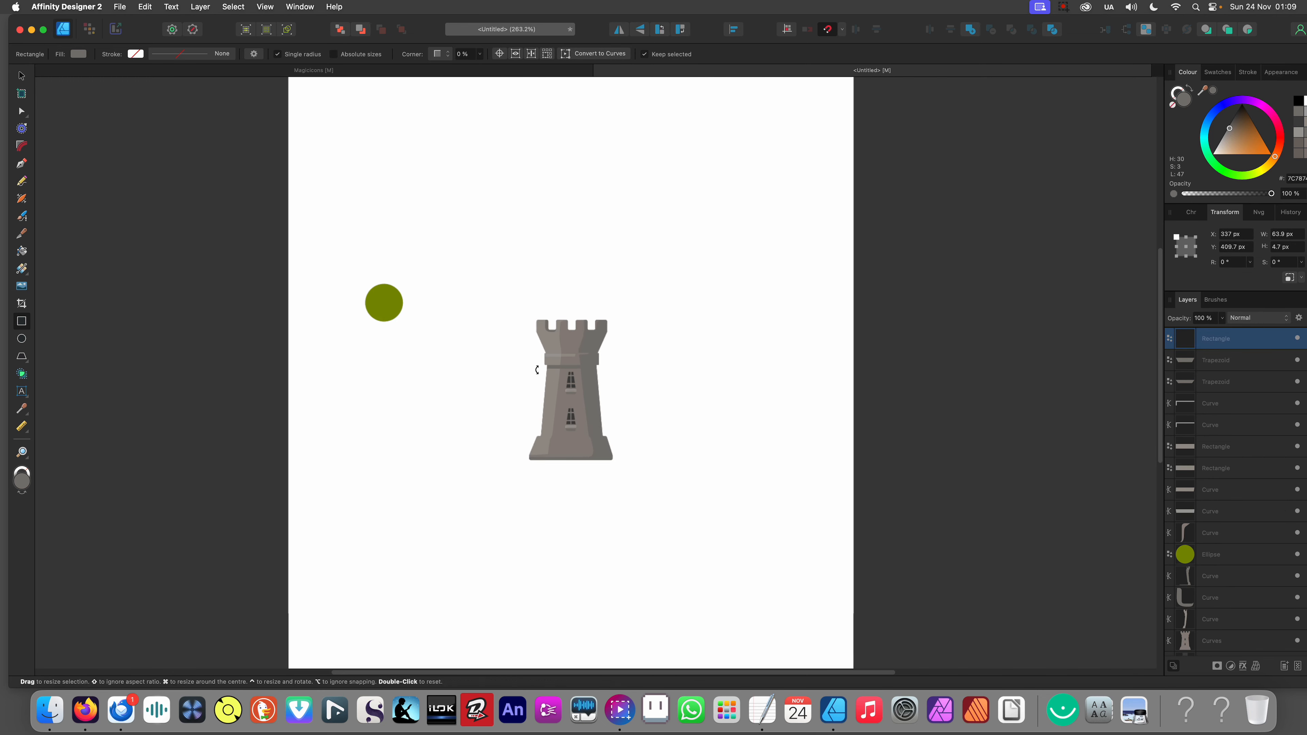
pyautogui.scroll(5, 563, 368)
pyautogui.press('v')
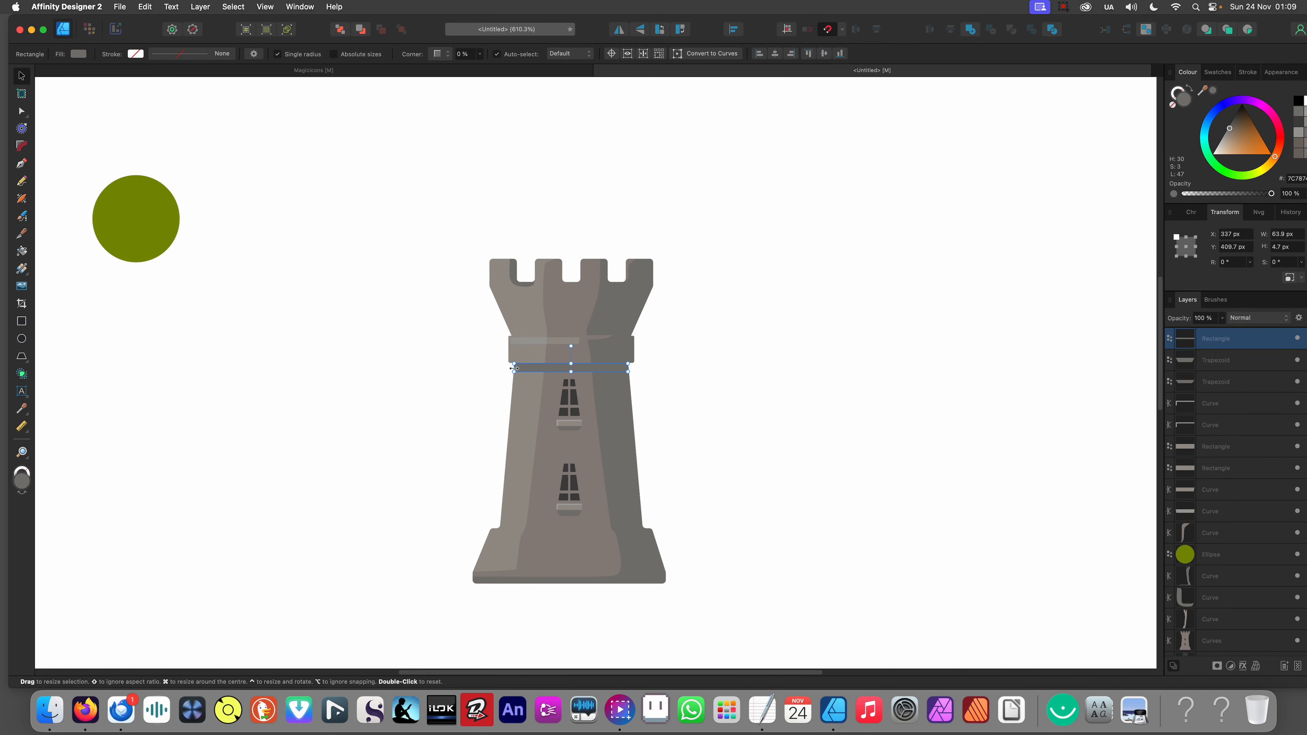
pyautogui.scroll(3, 541, 366)
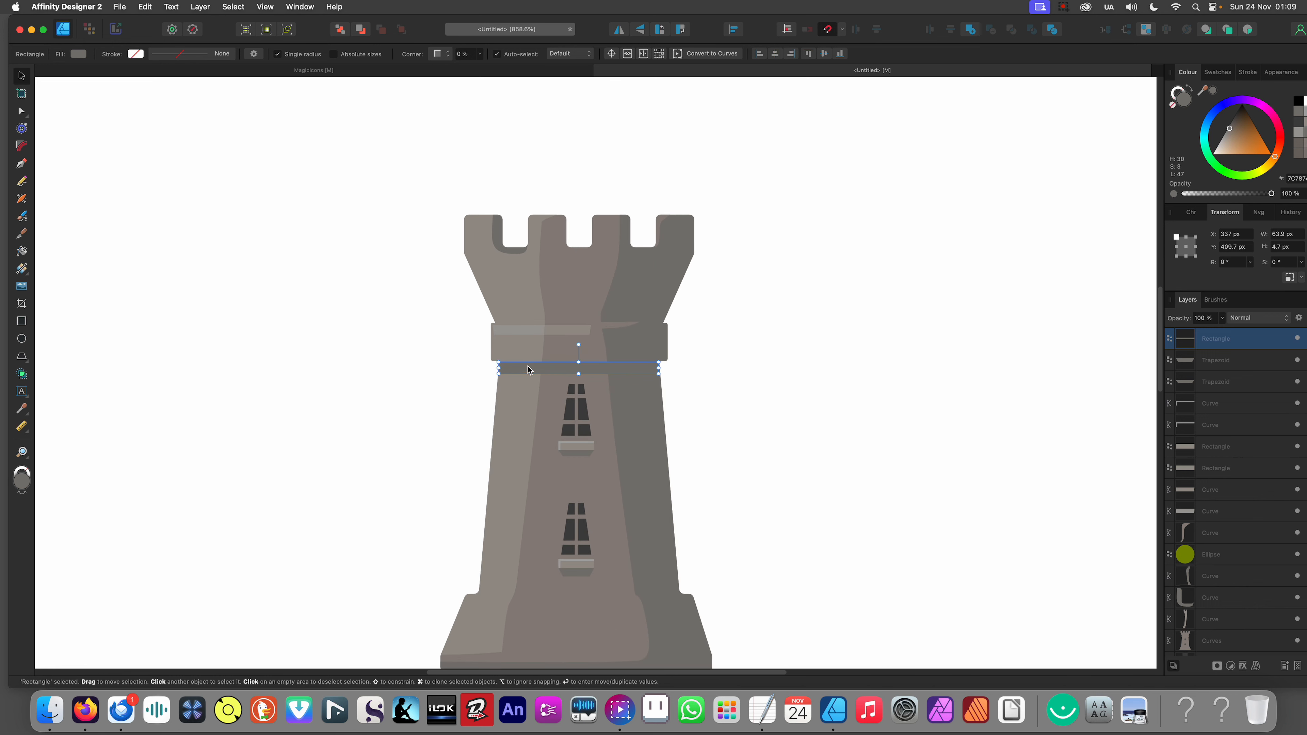
pyautogui.scroll(-10, 650, 336)
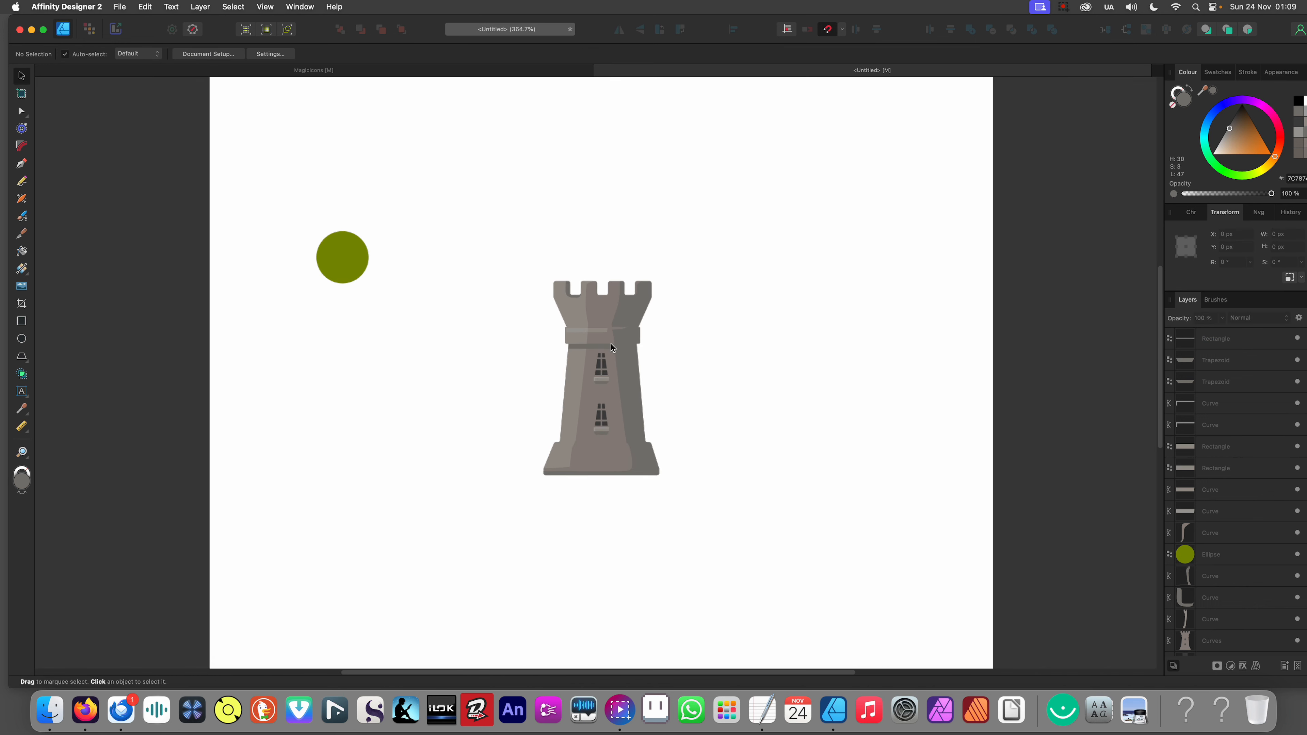
pyautogui.scroll(12, 490, 368)
pyautogui.scroll(5, 612, 335)
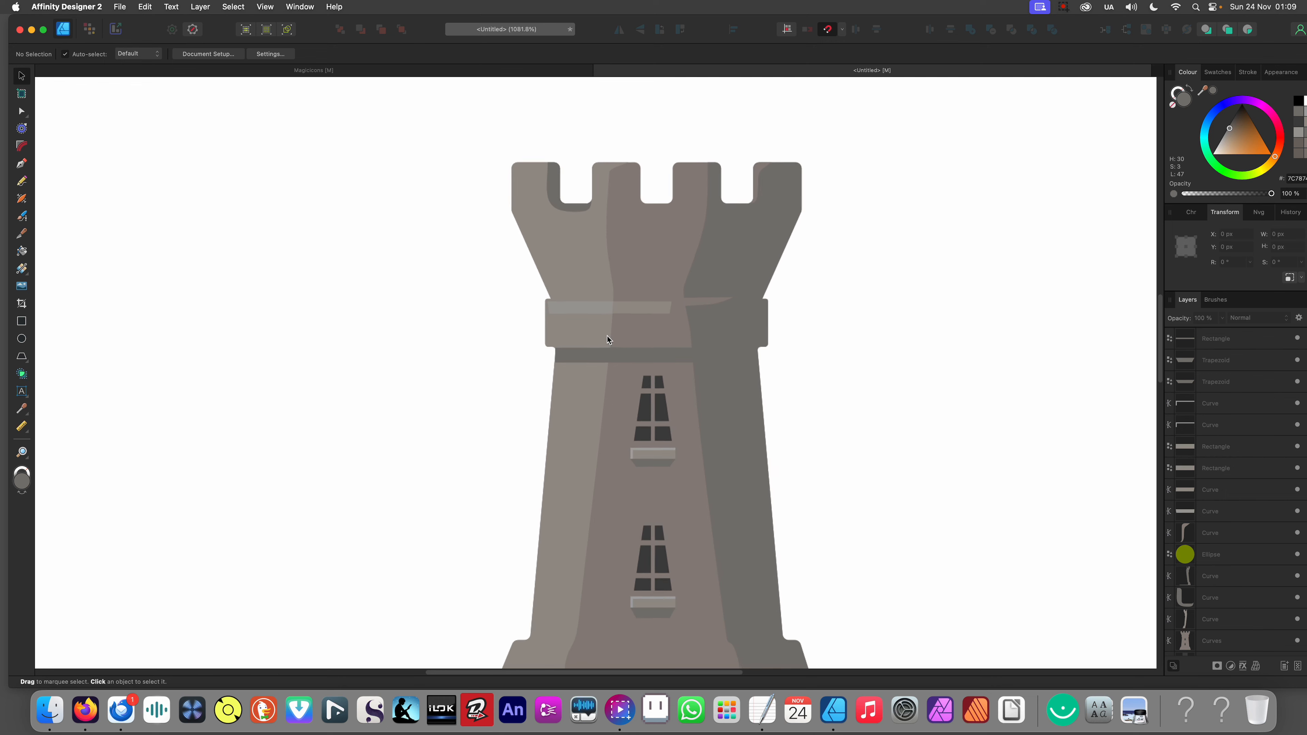
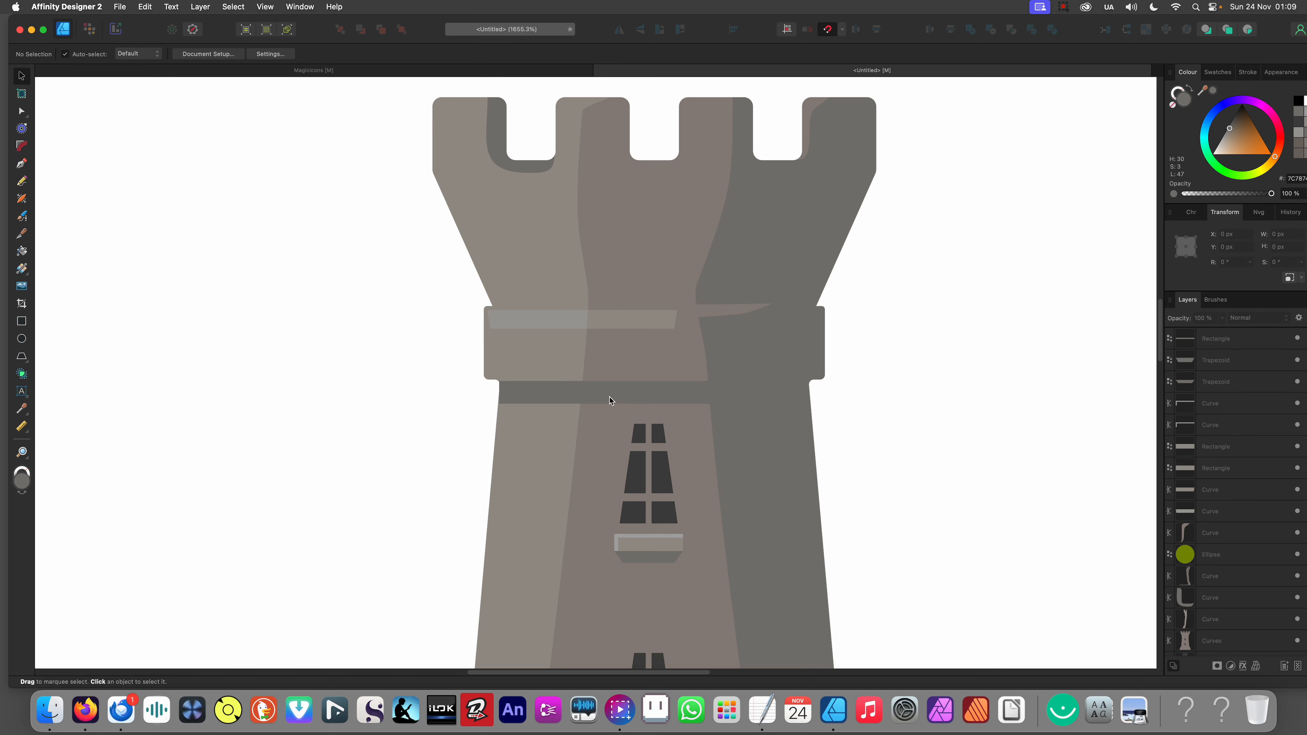
# Step: Duplicate the shadow band to directly above the collar and extend its left end to the tower's edge, making it about 65.1 px wide
pyautogui.moveTo(611, 400); pyautogui.dragTo(606, 301)
pyautogui.scroll(10, 491, 294)
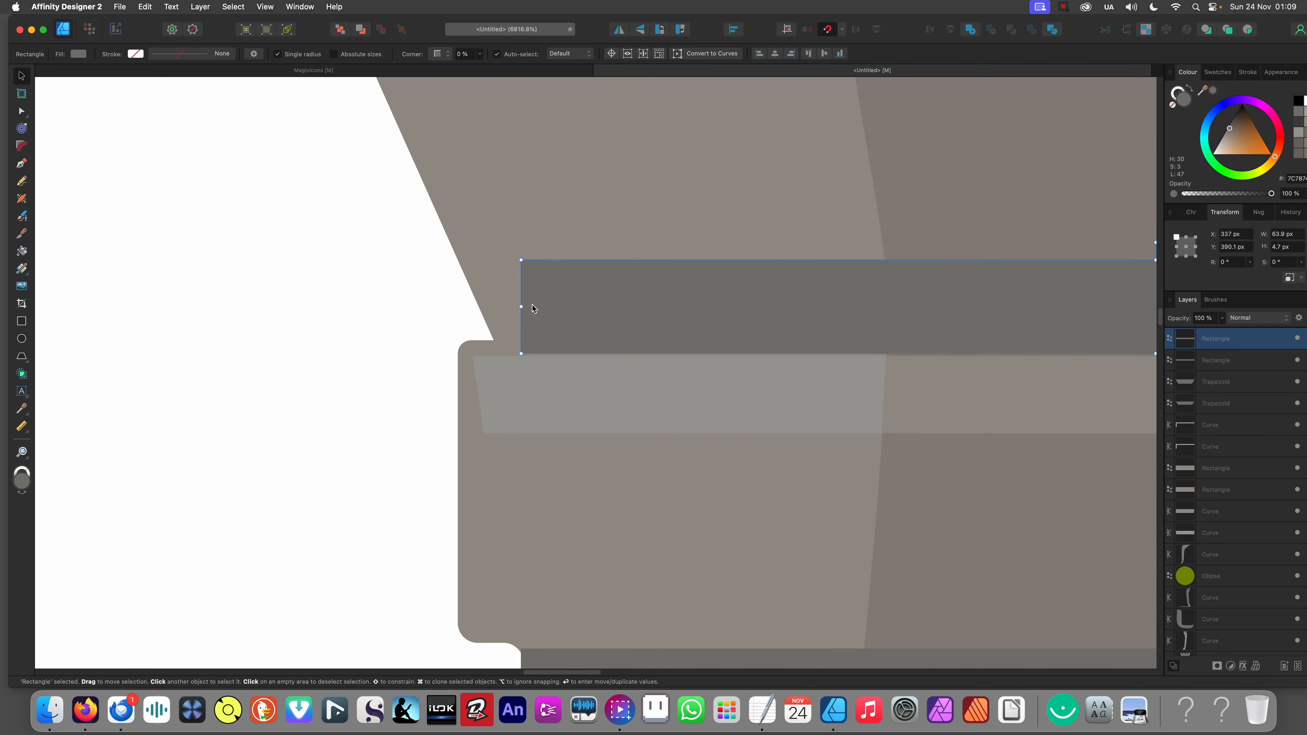
pyautogui.moveTo(521, 306); pyautogui.dragTo(495, 306)
pyautogui.scroll(-8, 495, 306)
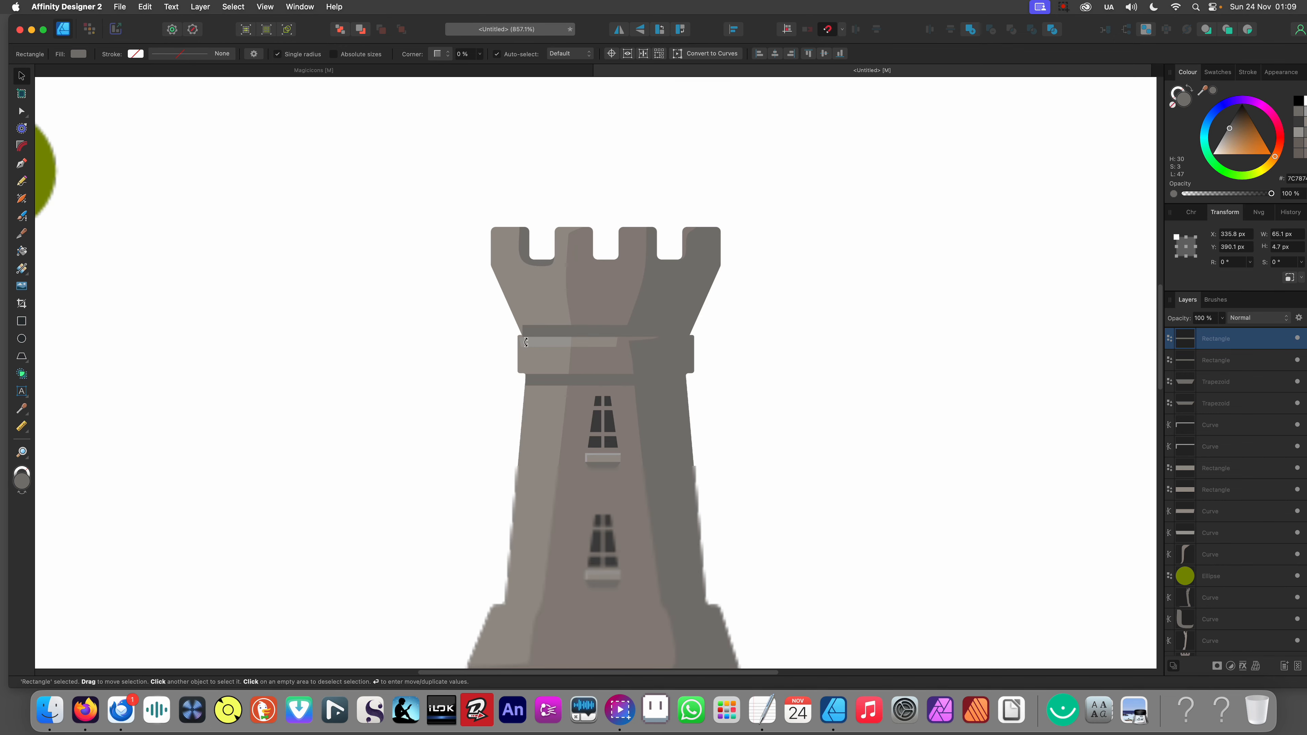
pyautogui.scroll(-10, 526, 342)
pyautogui.click(458, 335)
pyautogui.scroll(10, 493, 333)
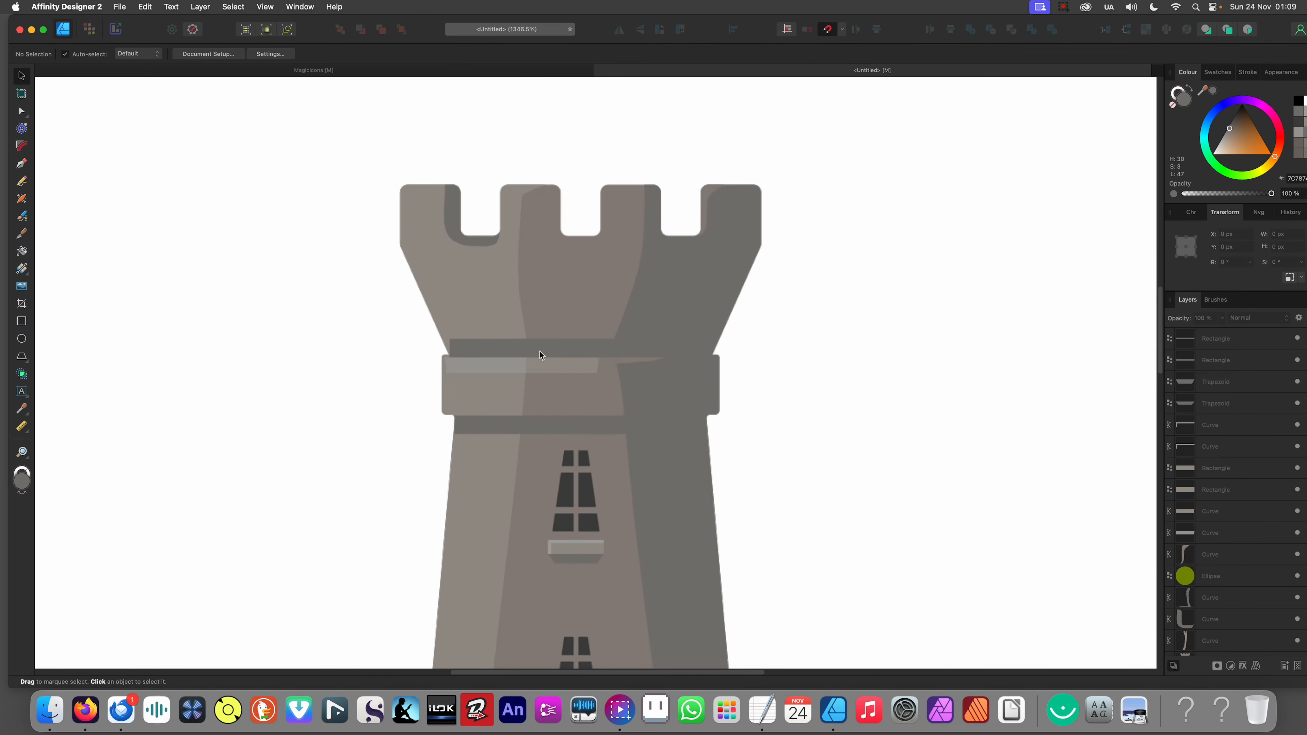
# Step: Reduce the height of the band above the collar to about 2.2 px from its upper edge, and deselect it
pyautogui.scroll(5, 540, 355)
pyautogui.click(566, 338)
pyautogui.moveTo(619, 323); pyautogui.dragTo(619, 345)
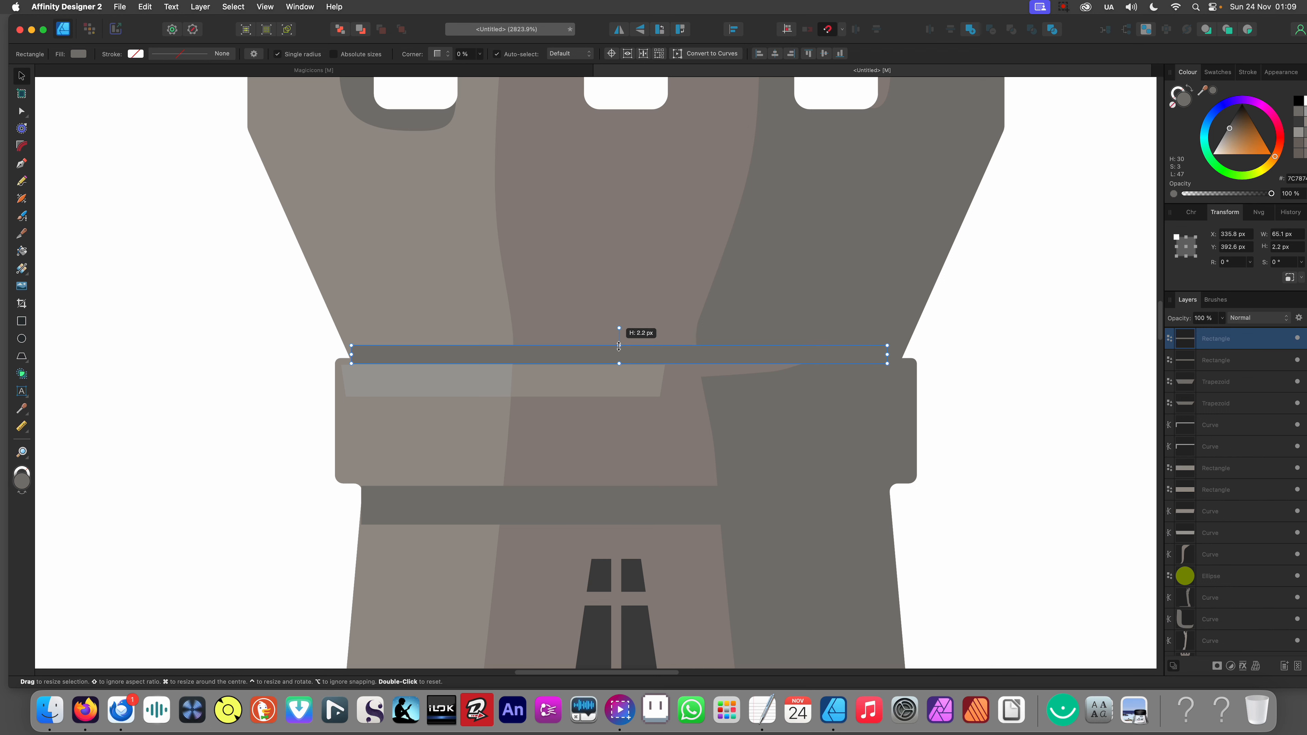
pyautogui.scroll(-10, 673, 321)
pyautogui.click(577, 332)
pyautogui.hscroll(2, 594, 343)
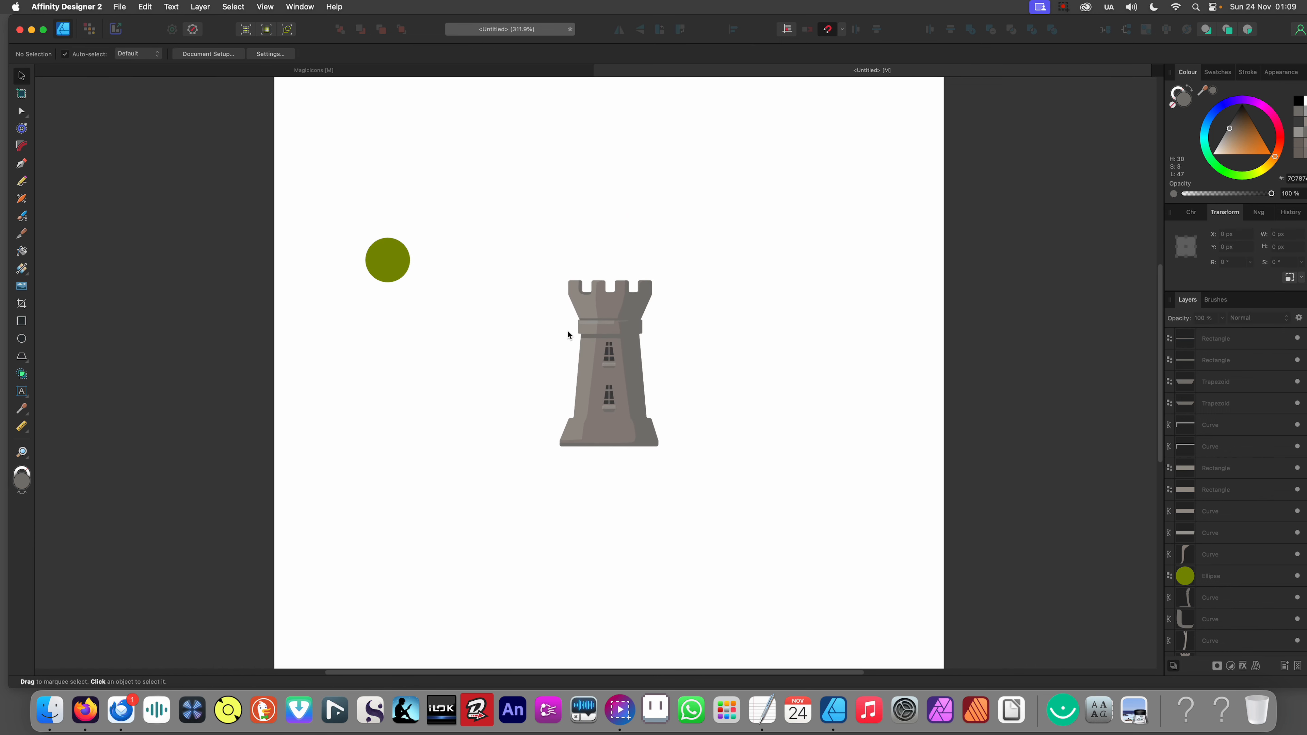
pyautogui.scroll(5, 568, 335)
pyautogui.scroll(1, 638, 371)
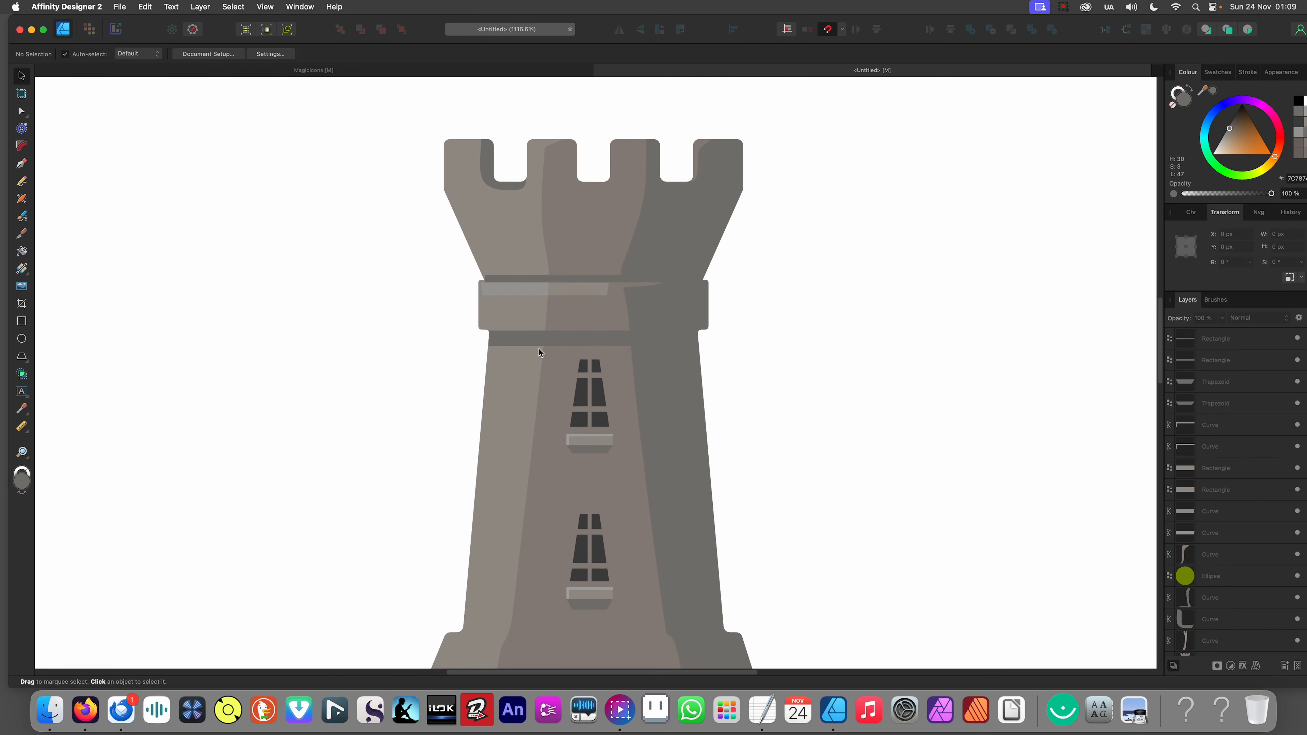
pyautogui.scroll(-6, 514, 319)
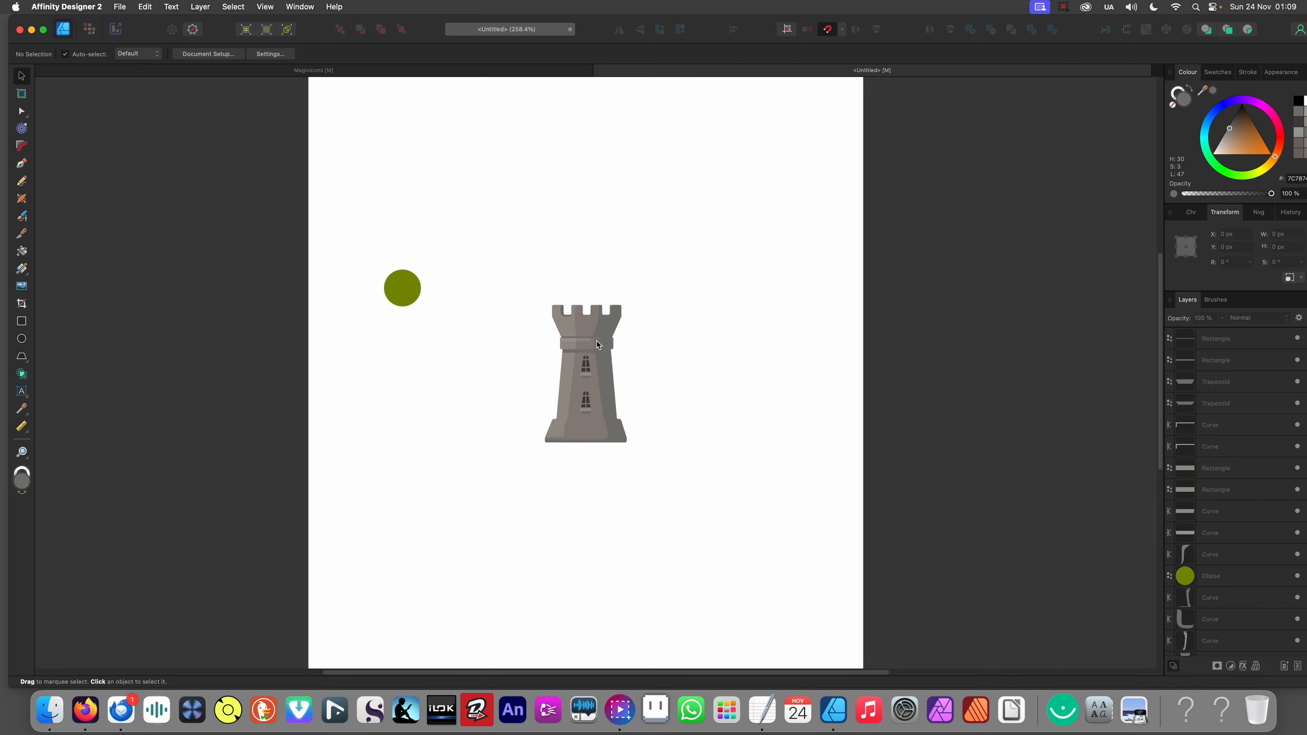
pyautogui.scroll(4, 597, 343)
pyautogui.click(566, 363)
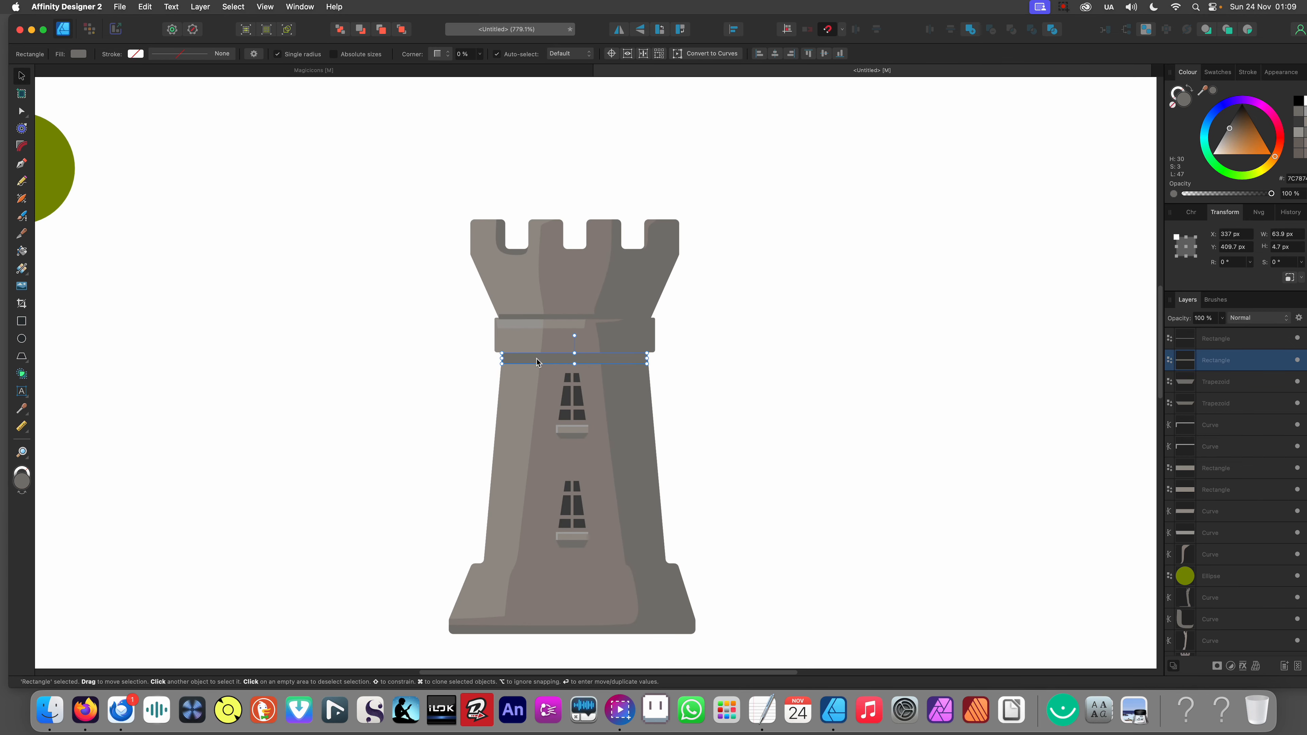
pyautogui.click(743, 356)
pyautogui.scroll(2, 636, 369)
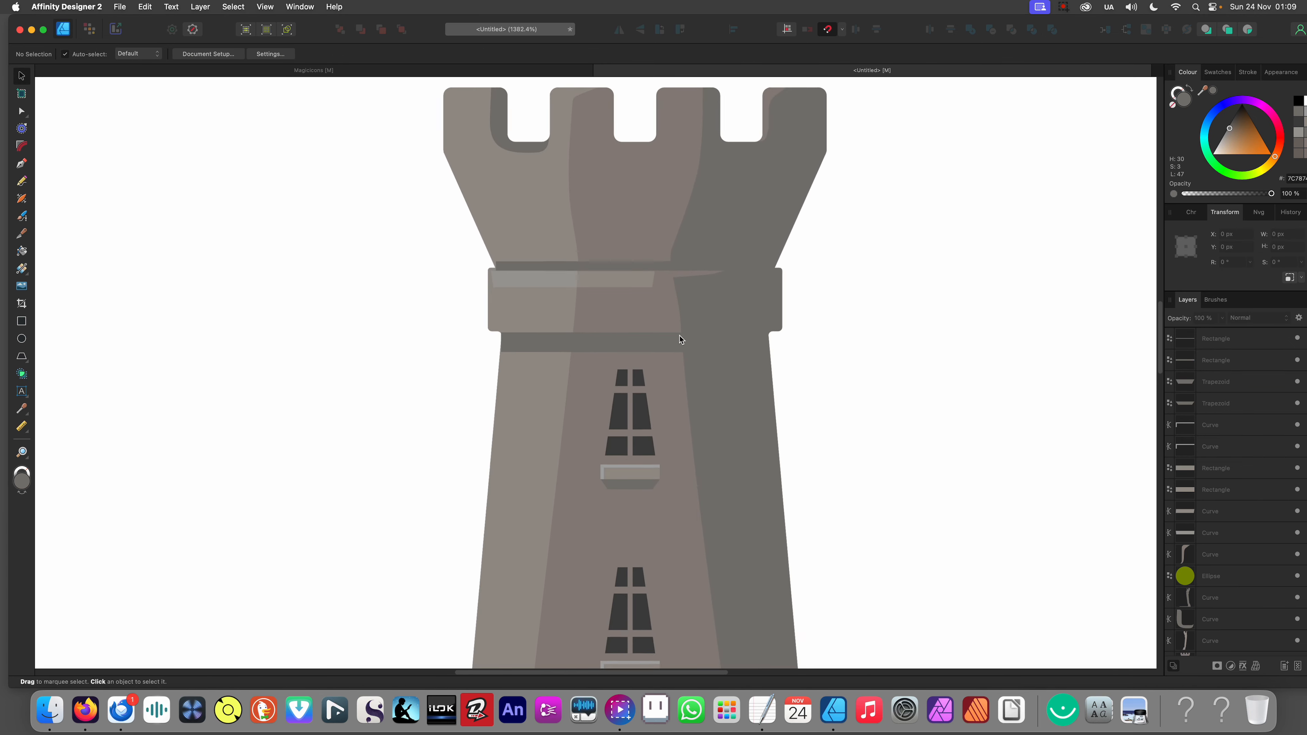
# Step: Split the shadow band beneath the collar into three pieces with the Knife tool, following the tower's two shade boundaries
pyautogui.scroll(2, 680, 339)
pyautogui.click(688, 348)
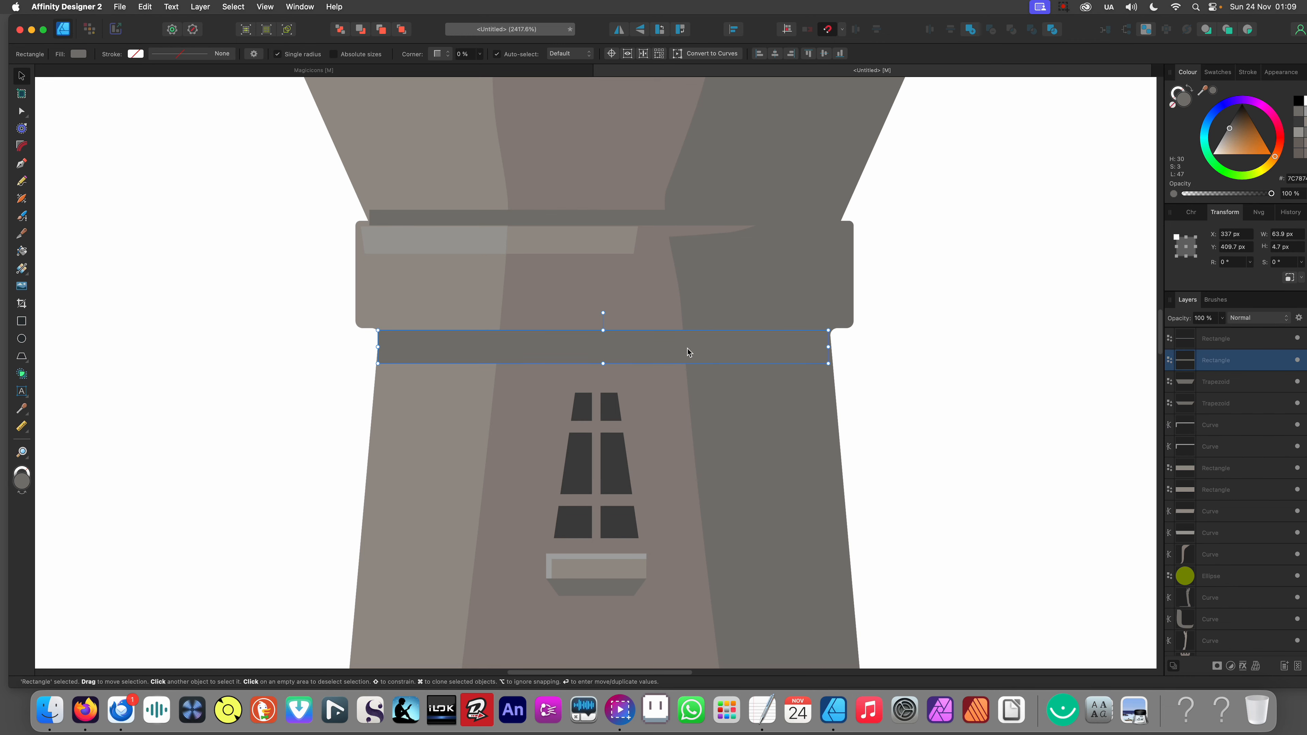
pyautogui.press('k')
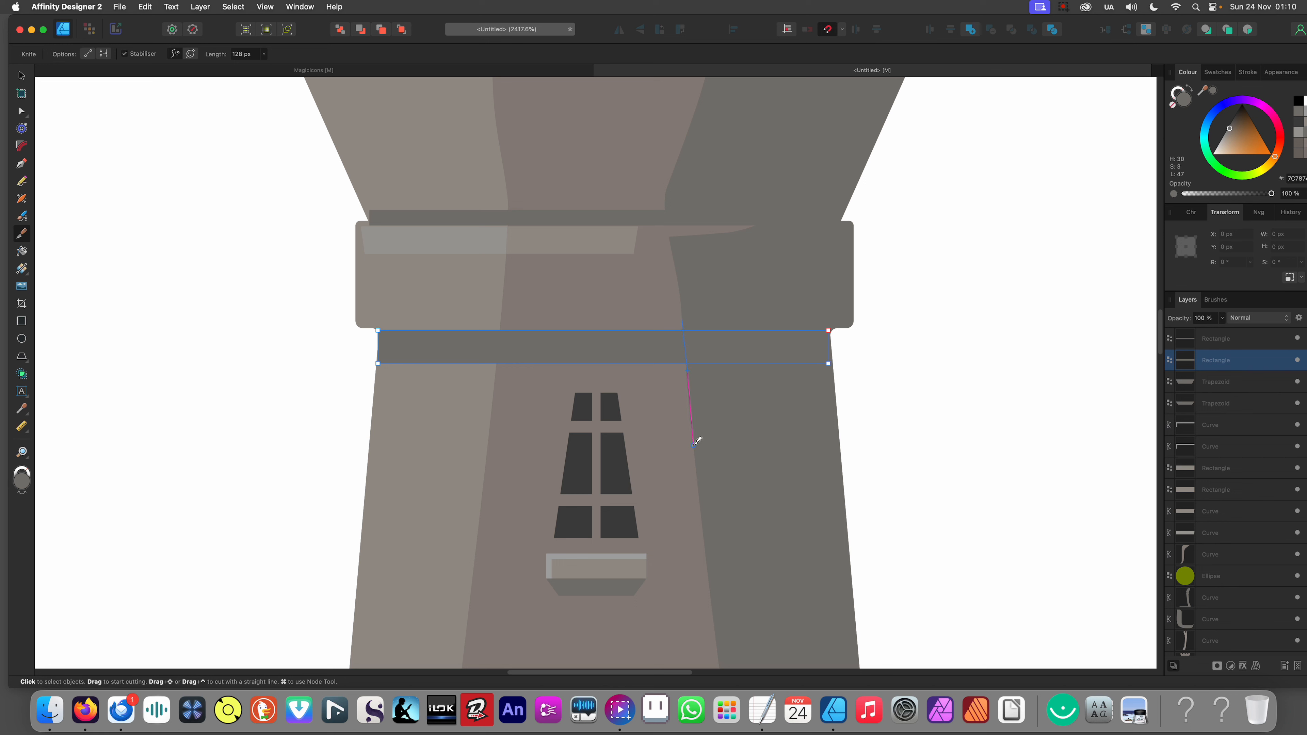
pyautogui.moveTo(696, 442); pyautogui.dragTo(695, 443)
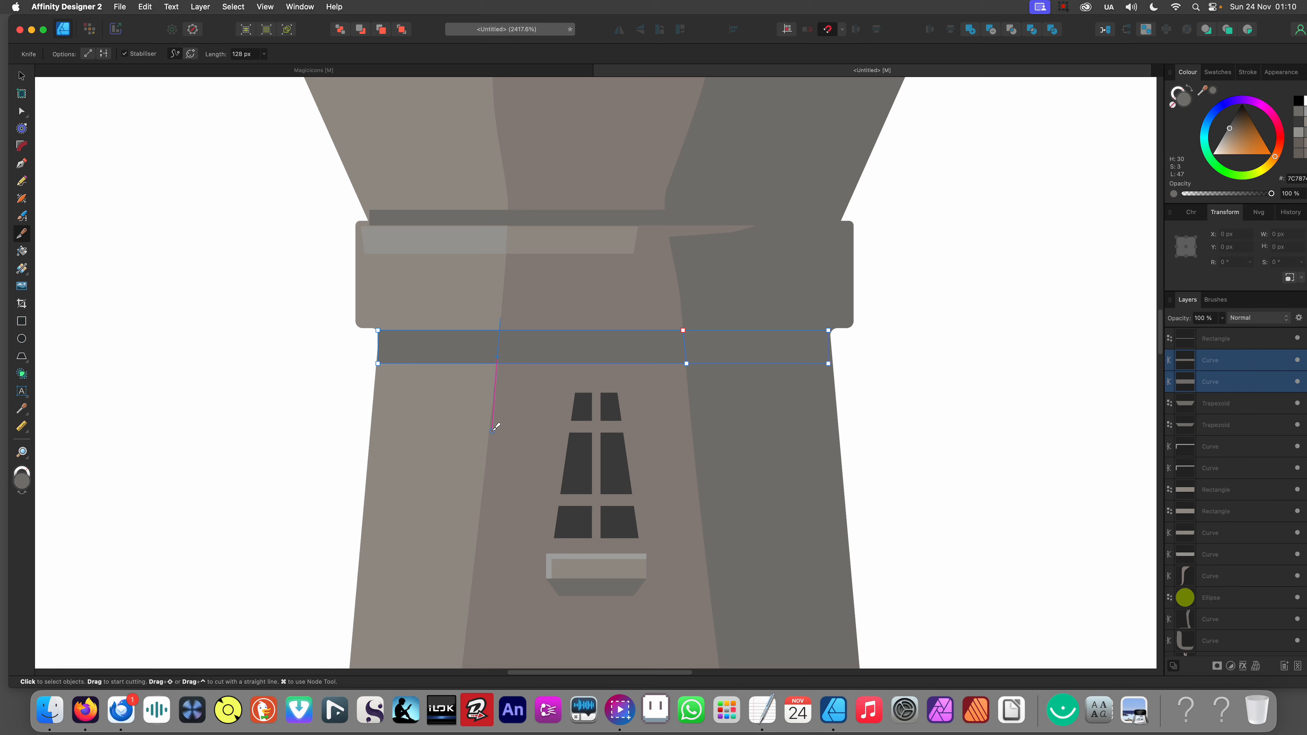
pyautogui.moveTo(492, 449); pyautogui.dragTo(494, 448)
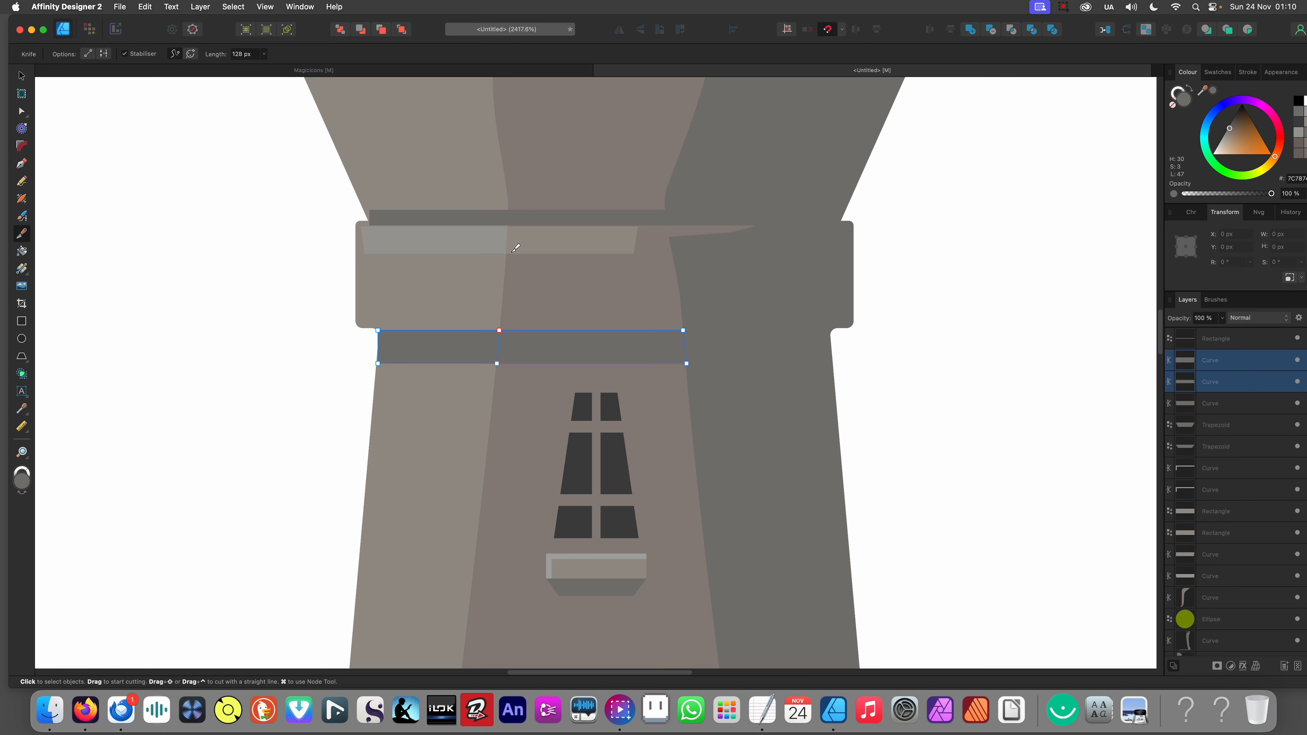
pyautogui.press('v')
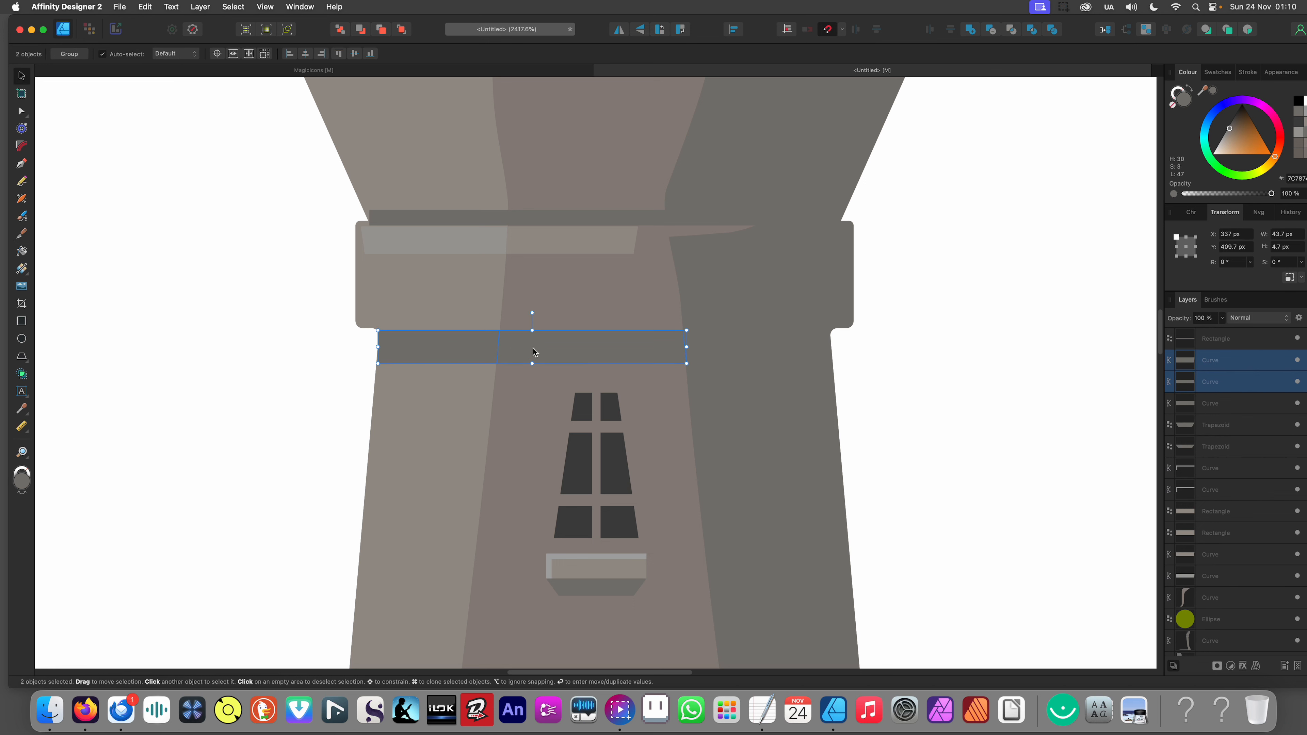
pyautogui.click(315, 347)
# Step: Recolour the left piece of the band beneath the collar with the tower's middle brown tone, and deselect it
pyautogui.click(422, 344)
pyautogui.press('i')
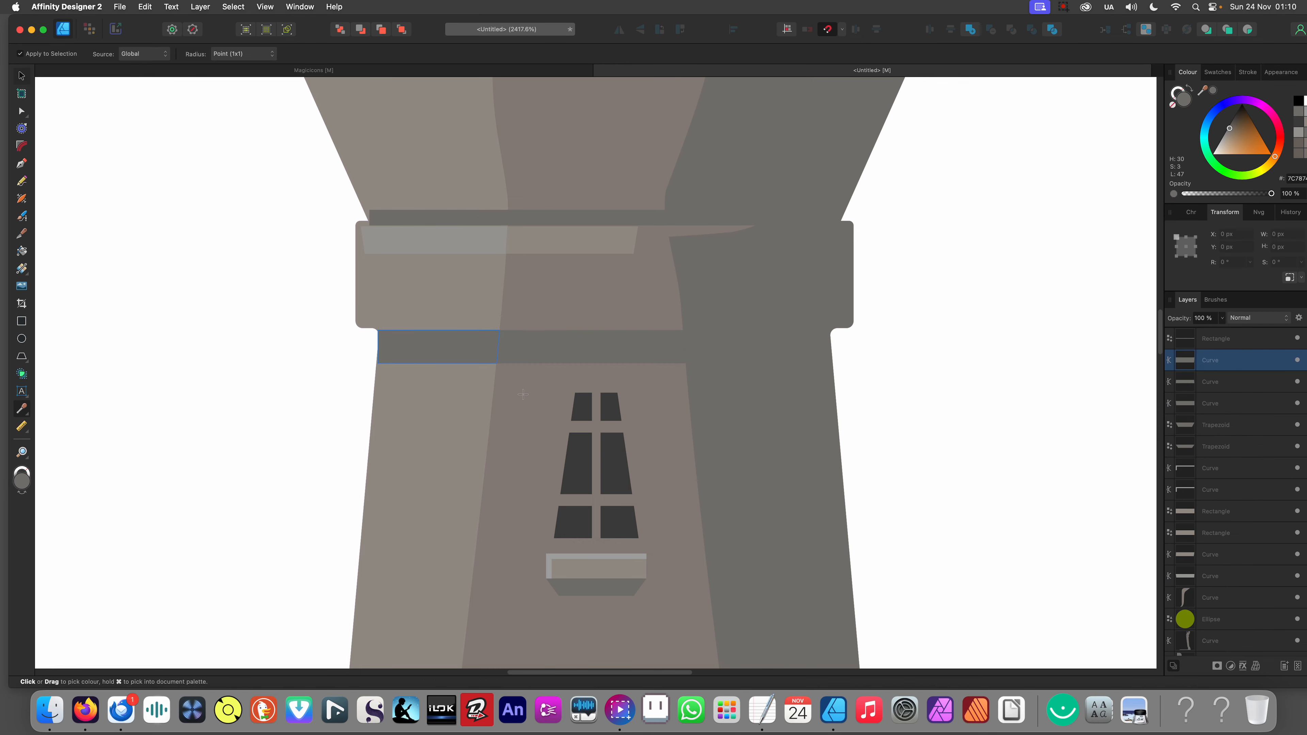
pyautogui.click(513, 400)
pyautogui.press('v')
pyautogui.click(338, 361)
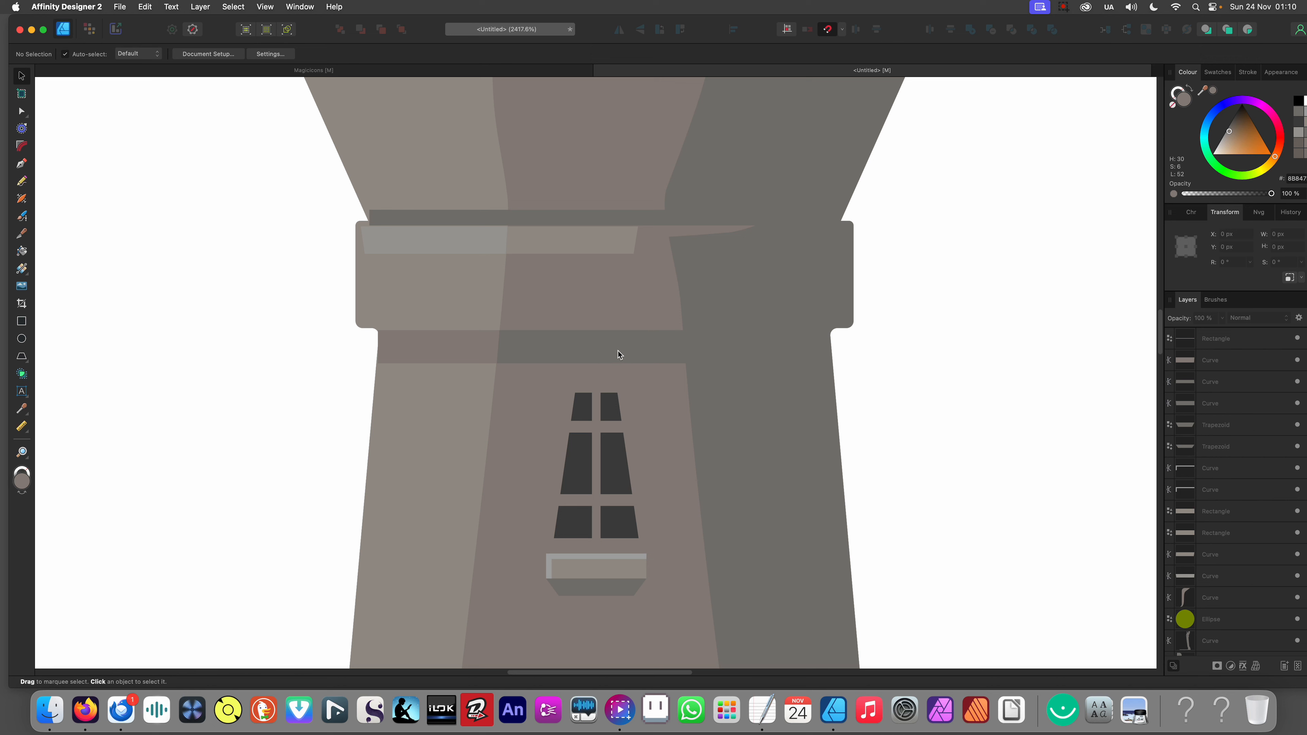
# Step: Darken the right piece of the band beneath the collar to a neutral grey with saturation 0 and lightness 40, and deselect it
pyautogui.click(712, 346)
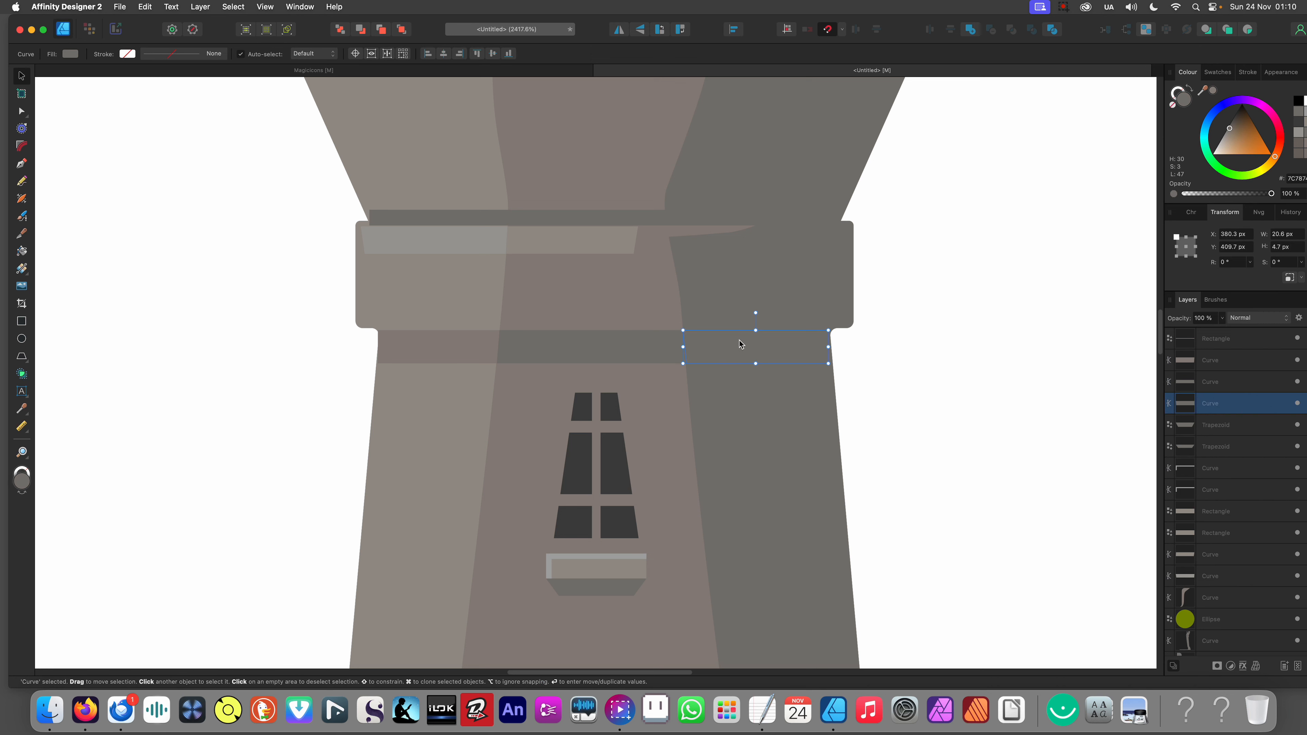
pyautogui.click(1229, 125)
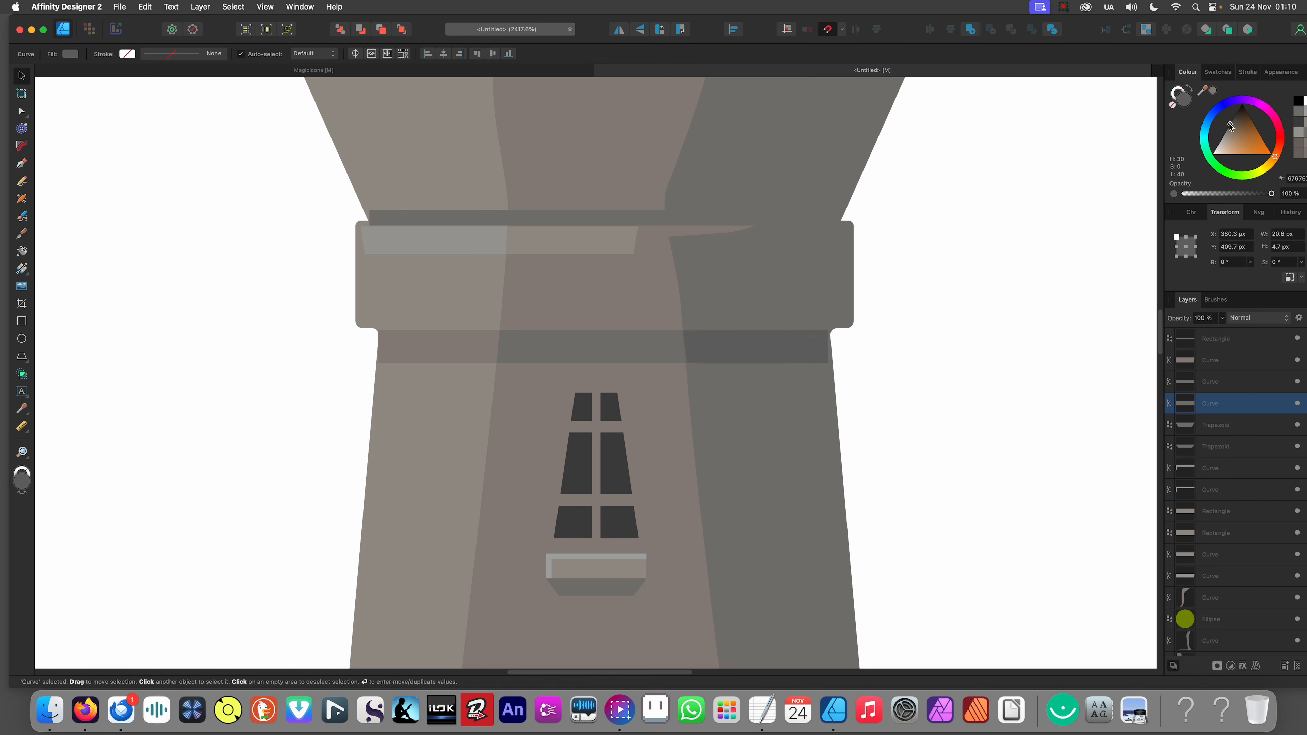
pyautogui.press('super+0')
pyautogui.scroll(-2, 602, 311)
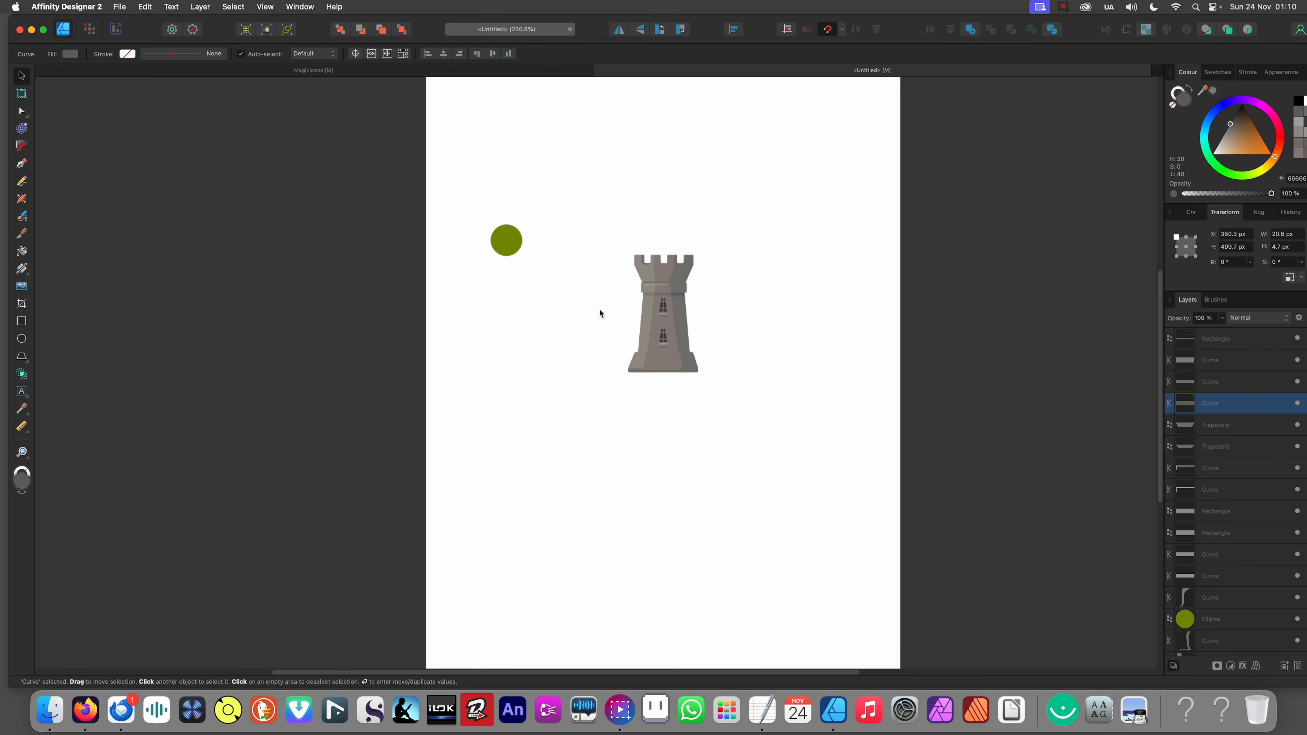
pyautogui.click(599, 302)
# Step: Split the narrow band above the collar into three pieces with the Knife tool, continuing the tower's two shade boundaries
pyautogui.scroll(3, 675, 294)
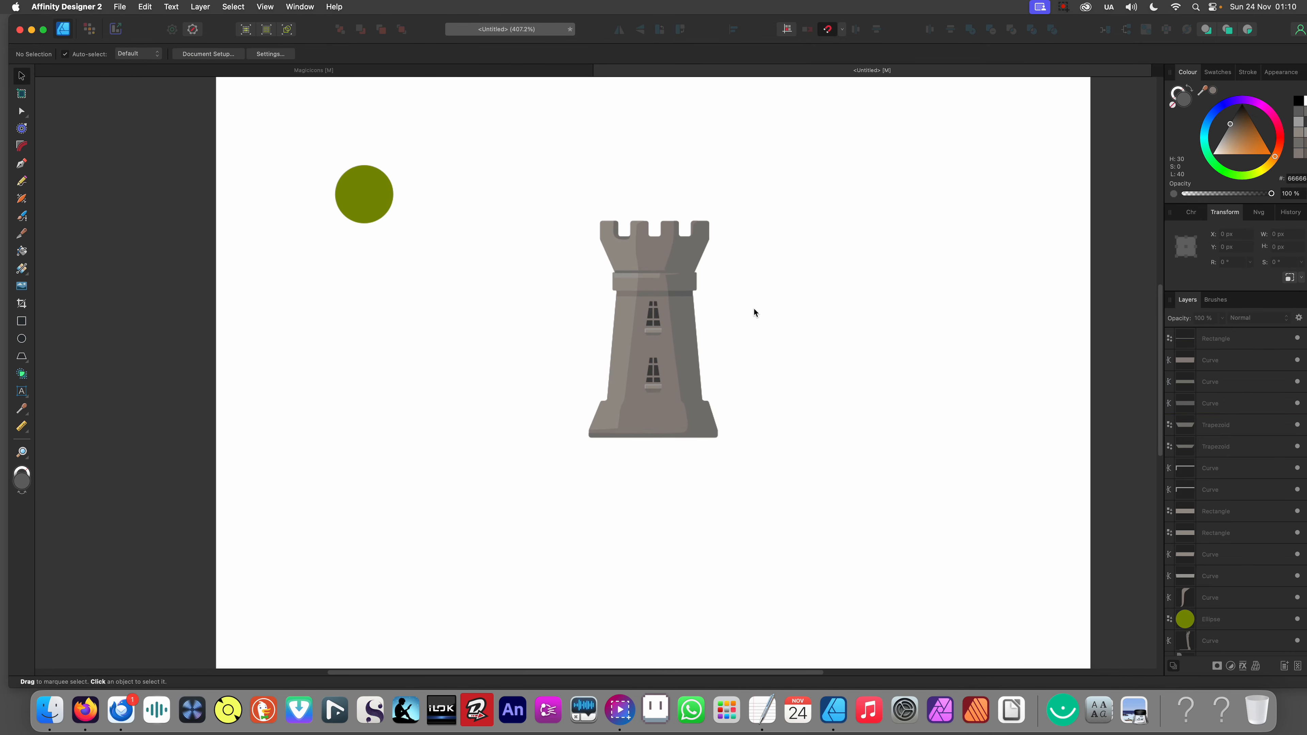
pyautogui.scroll(-3, 601, 303)
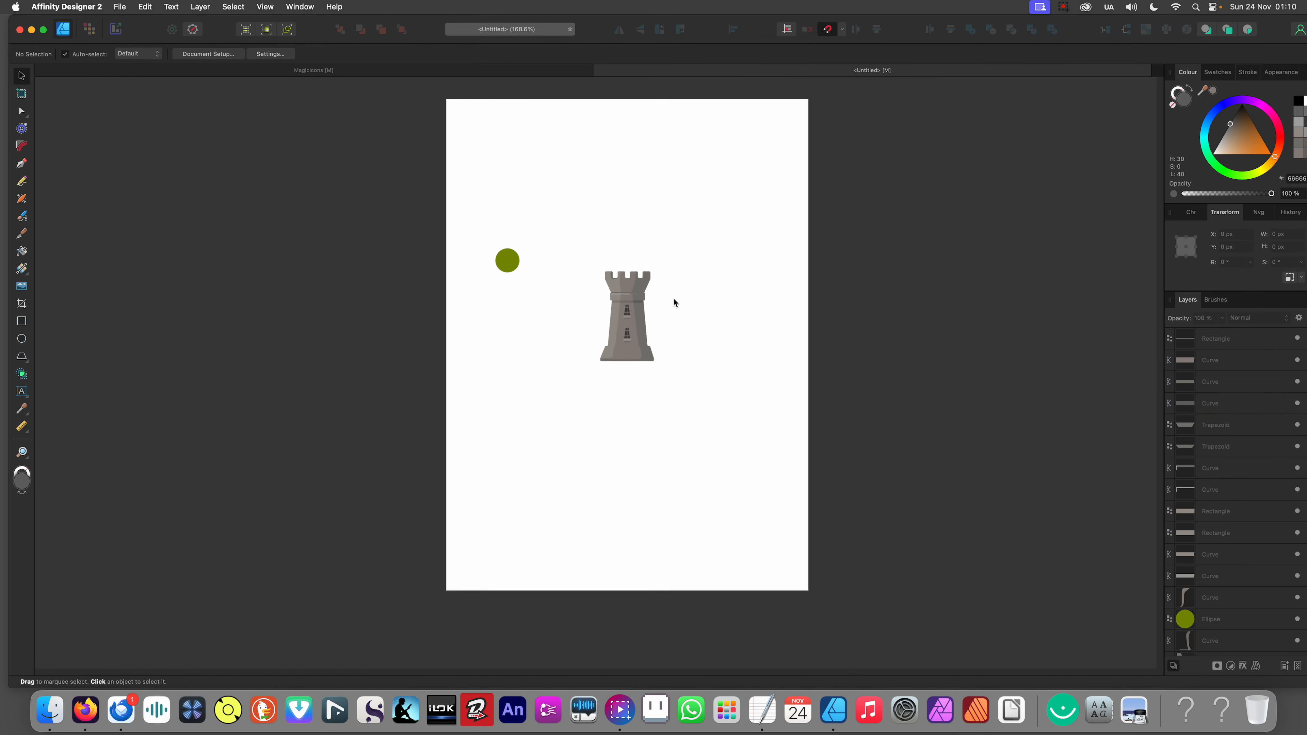
pyautogui.scroll(1, 673, 298)
pyautogui.scroll(2, 580, 304)
pyautogui.scroll(10, 657, 298)
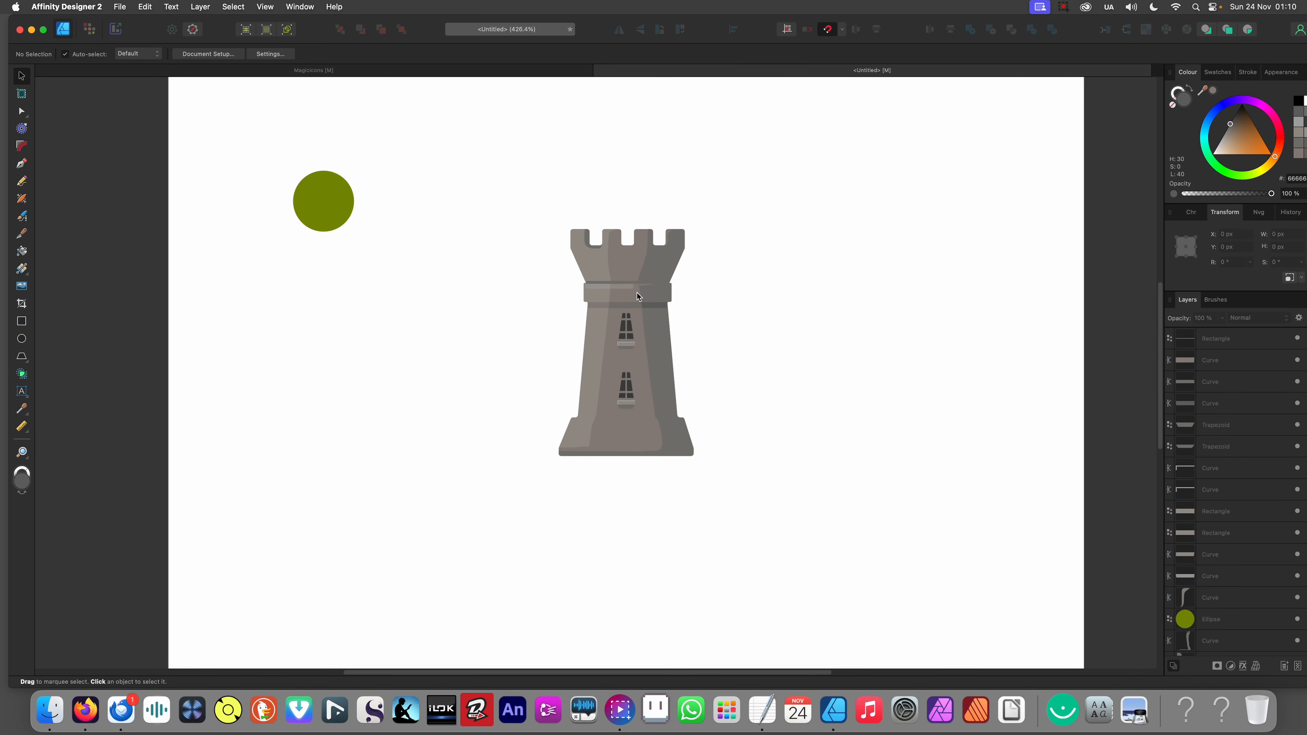
pyautogui.scroll(2, 644, 329)
pyautogui.click(657, 275)
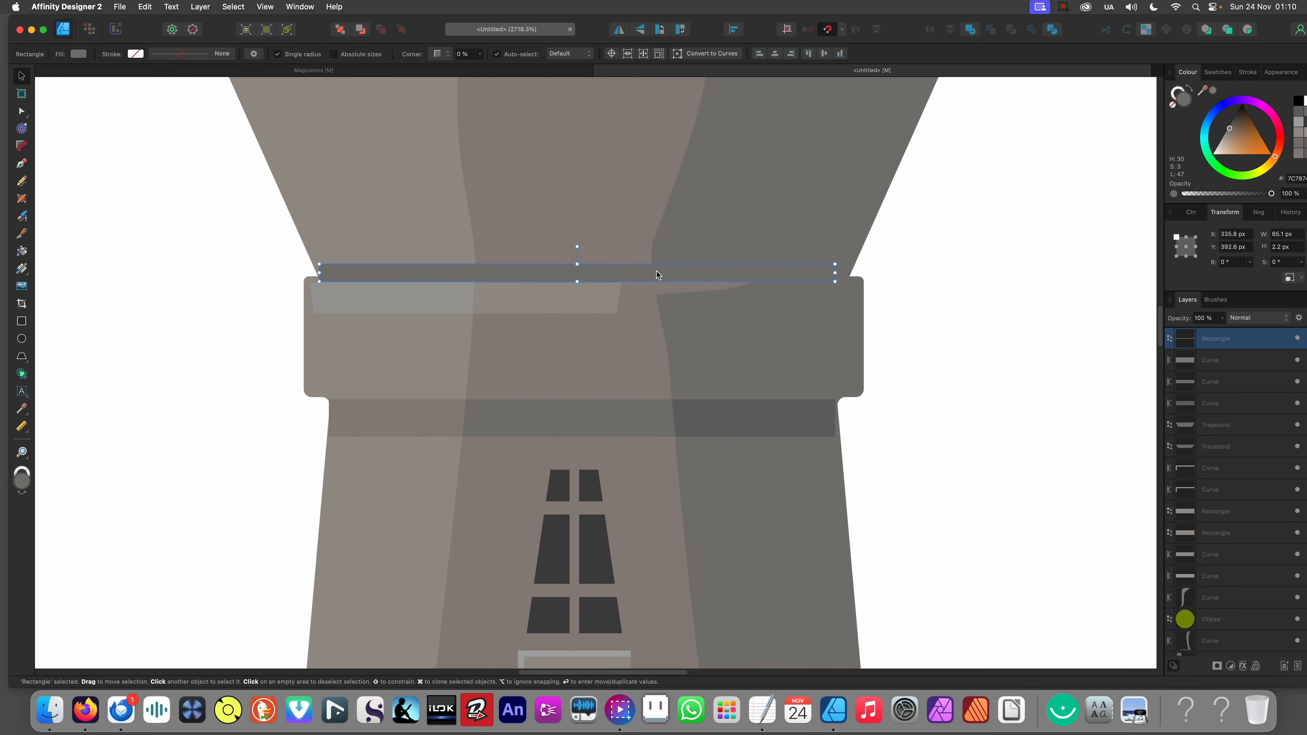
pyautogui.press('k')
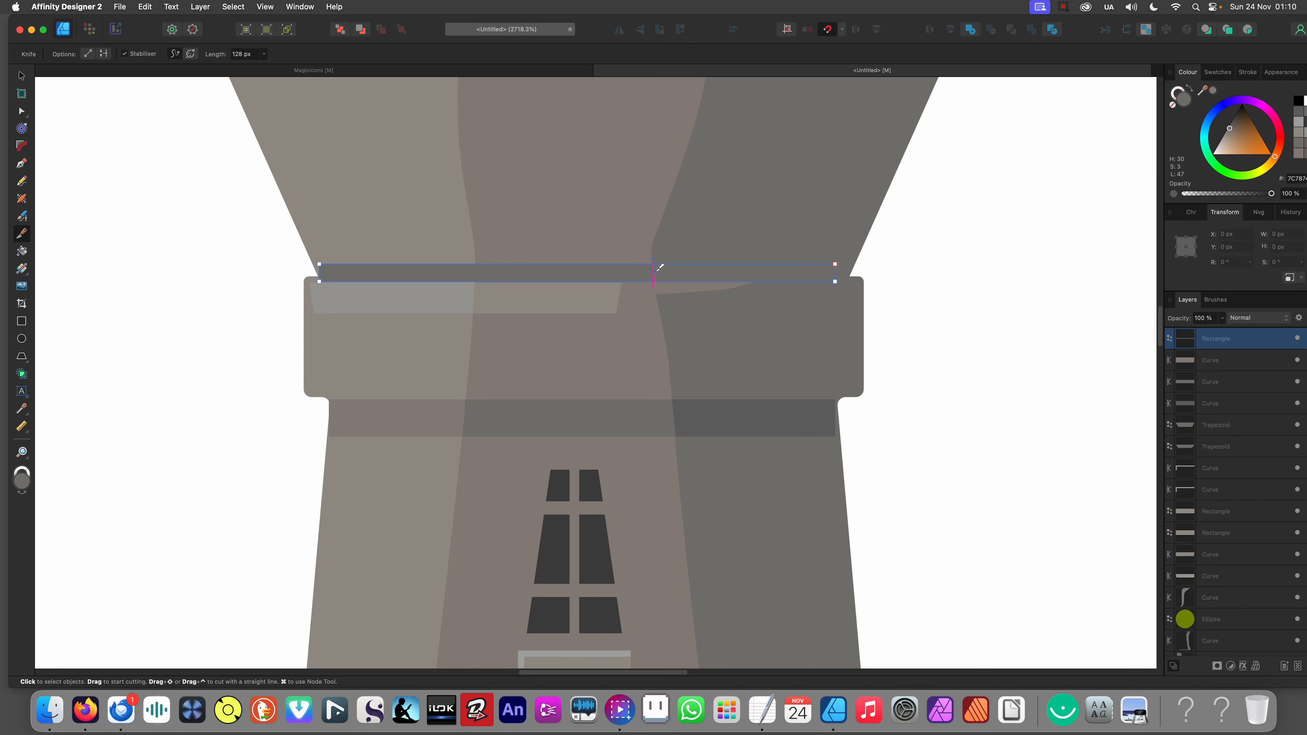
pyautogui.moveTo(676, 366); pyautogui.dragTo(677, 367)
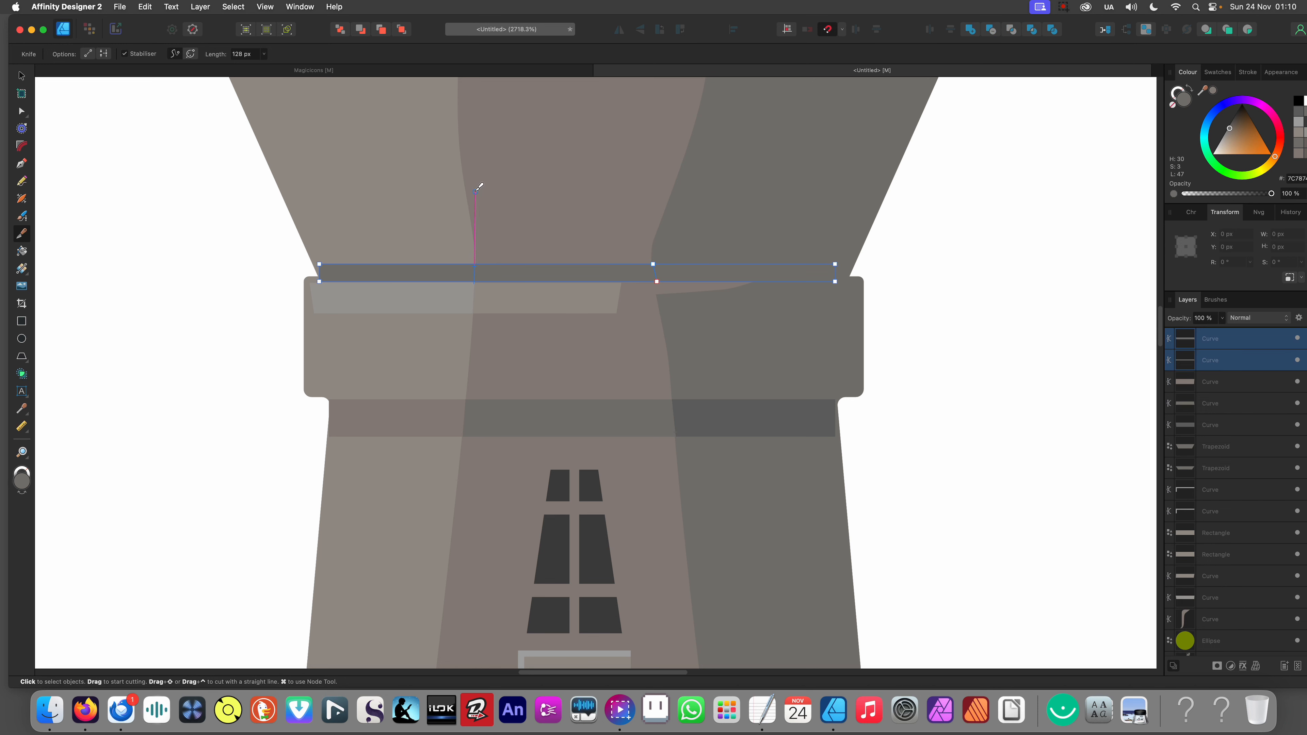
pyautogui.moveTo(478, 176); pyautogui.dragTo(478, 177)
pyautogui.press('v')
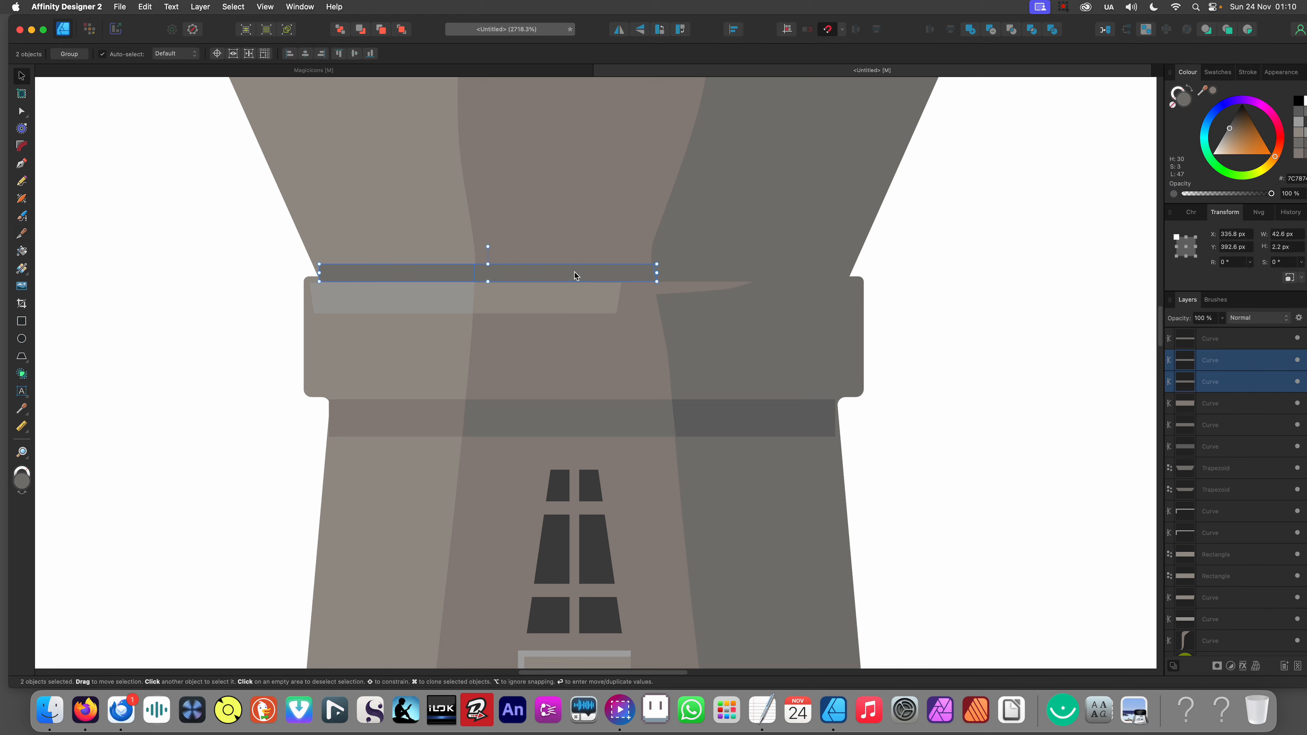
# Step: Match the right and middle pieces of the narrow band above the collar to the corresponding pieces beneath it, and deselect them
pyautogui.click(678, 279)
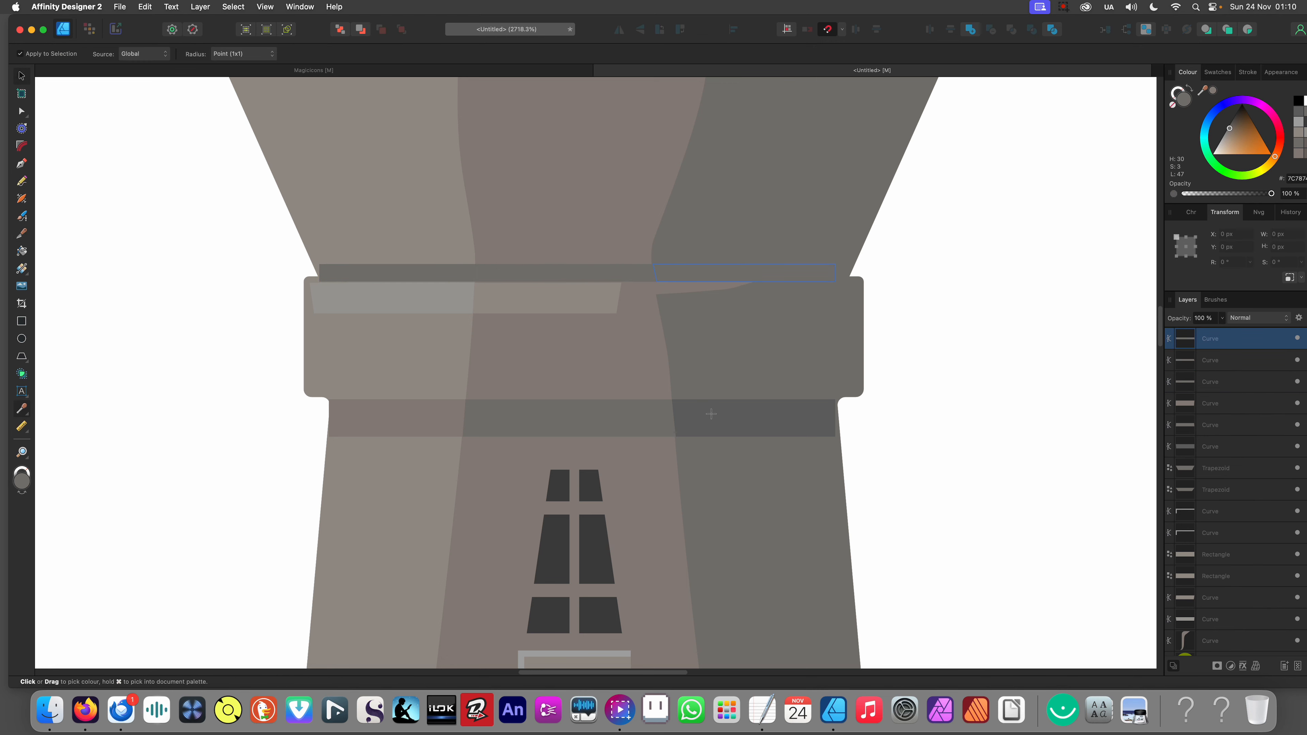
pyautogui.click(576, 276)
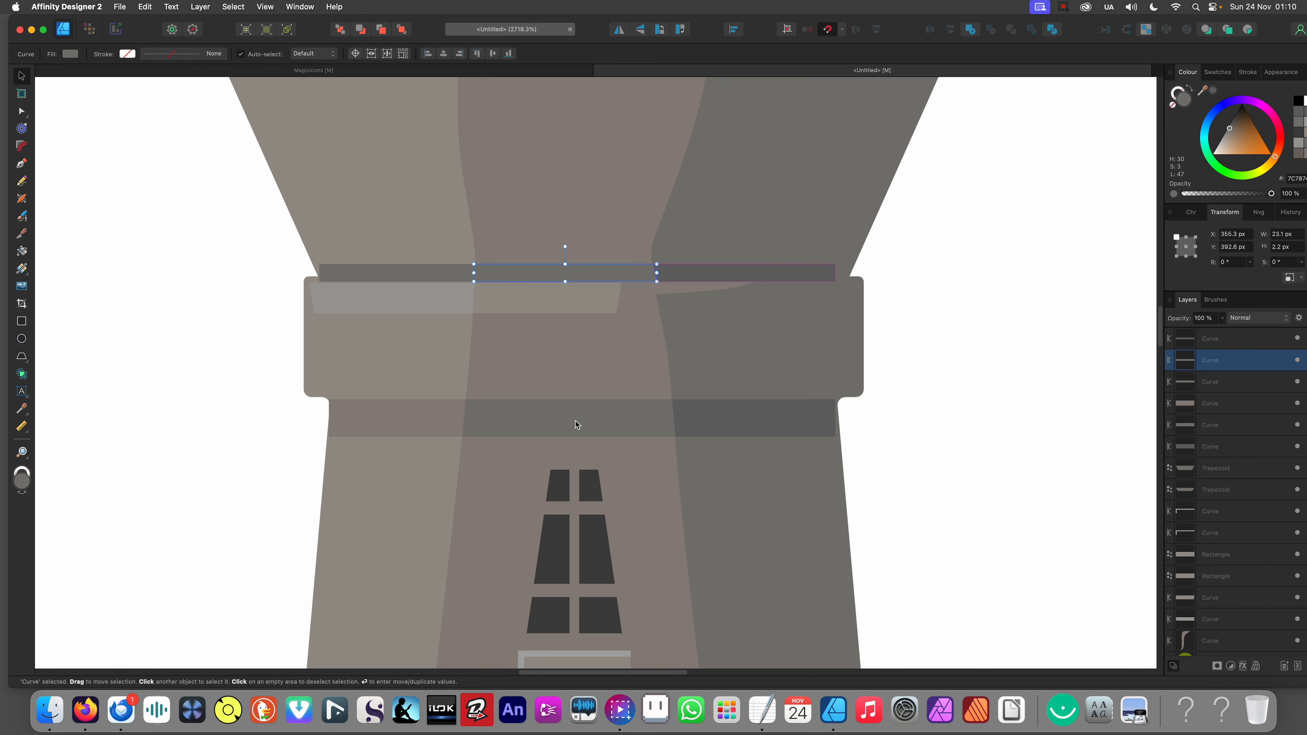
pyautogui.scroll(-5, 643, 360)
pyautogui.scroll(8, 635, 406)
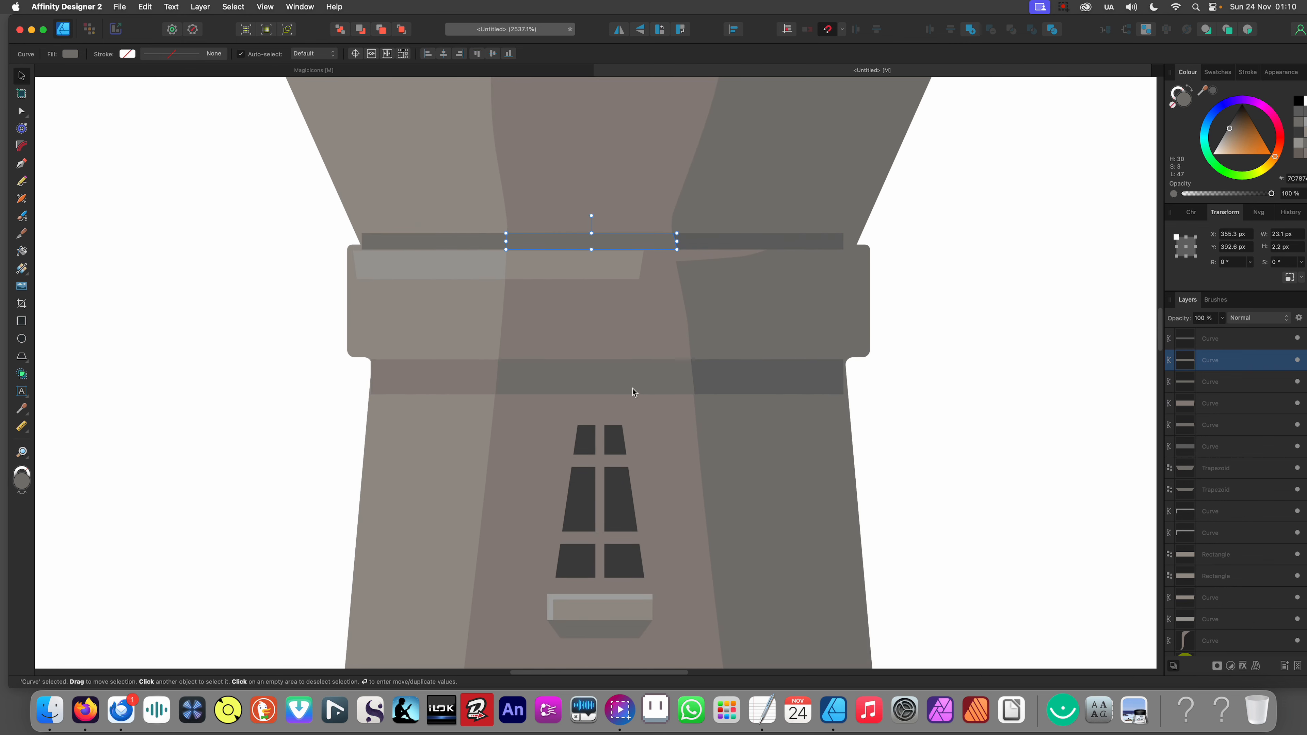
pyautogui.press('i')
pyautogui.scroll(-4, 634, 383)
pyautogui.press('v')
pyautogui.click(482, 362)
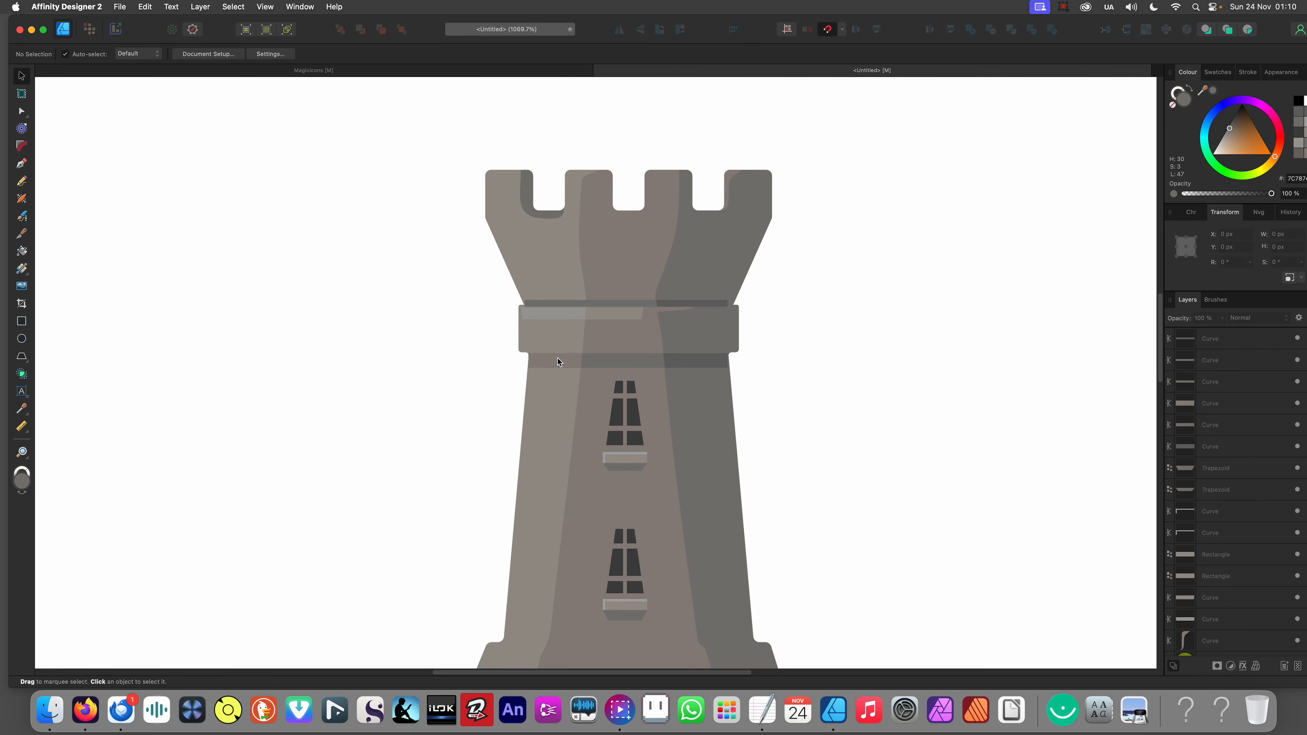
# Step: Recolour the left piece of the narrow band above the collar with the brown of the left piece beneath the collar, and deselect it
pyautogui.click(552, 305)
pyautogui.press('super+d')
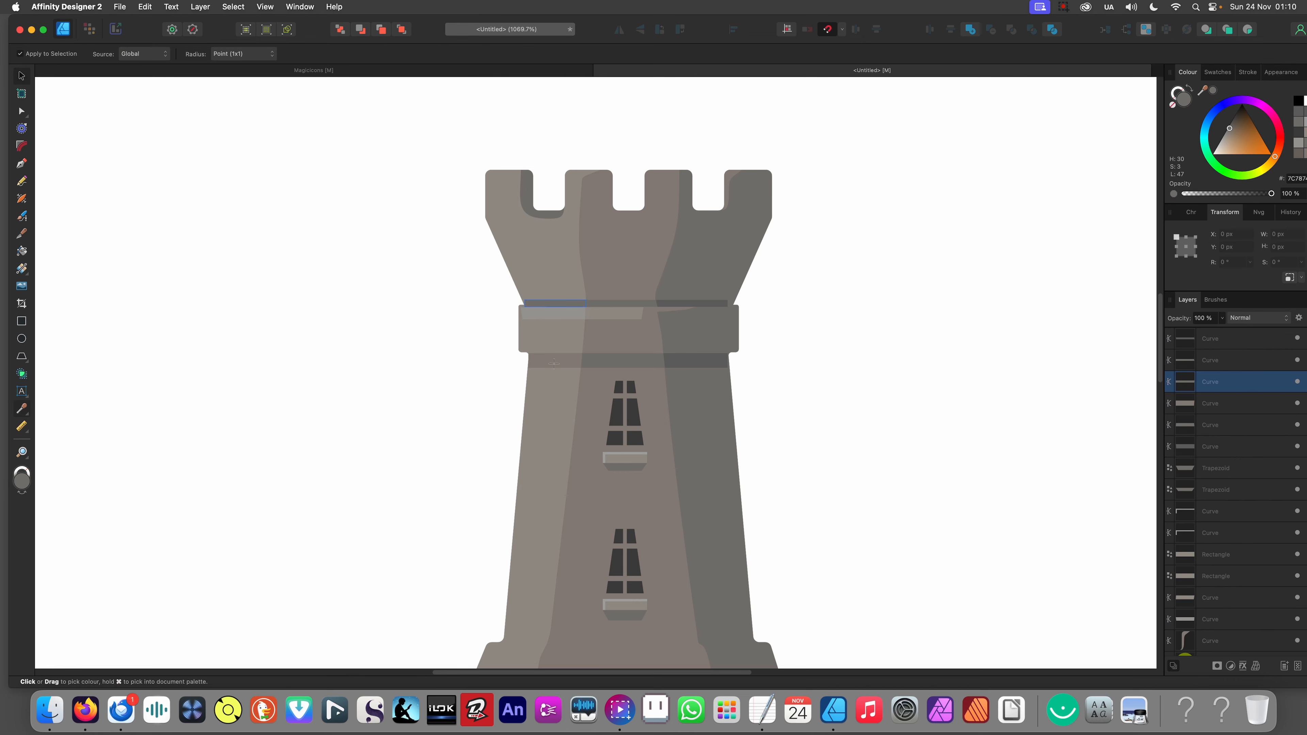
pyautogui.scroll(-5, 554, 367)
pyautogui.scroll(4, 494, 334)
# Step: Draw a test rectangle about 120.5 by 29.4 px on the empty canvas beneath the green circle
pyautogui.hscroll(-5, 488, 307)
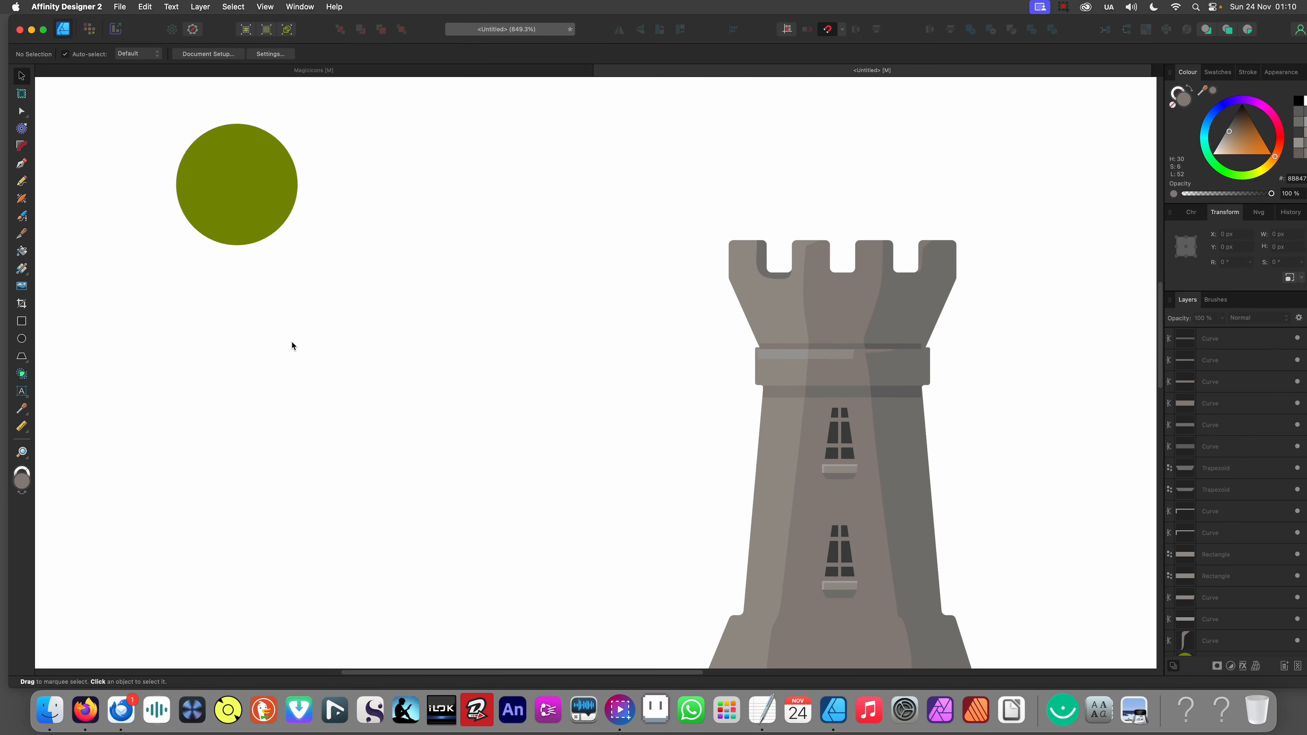
pyautogui.click(22, 321)
pyautogui.moveTo(252, 345); pyautogui.dragTo(553, 418)
pyautogui.scroll(3, 564, 433)
pyautogui.press('v')
pyautogui.hscroll(-2, 534, 376)
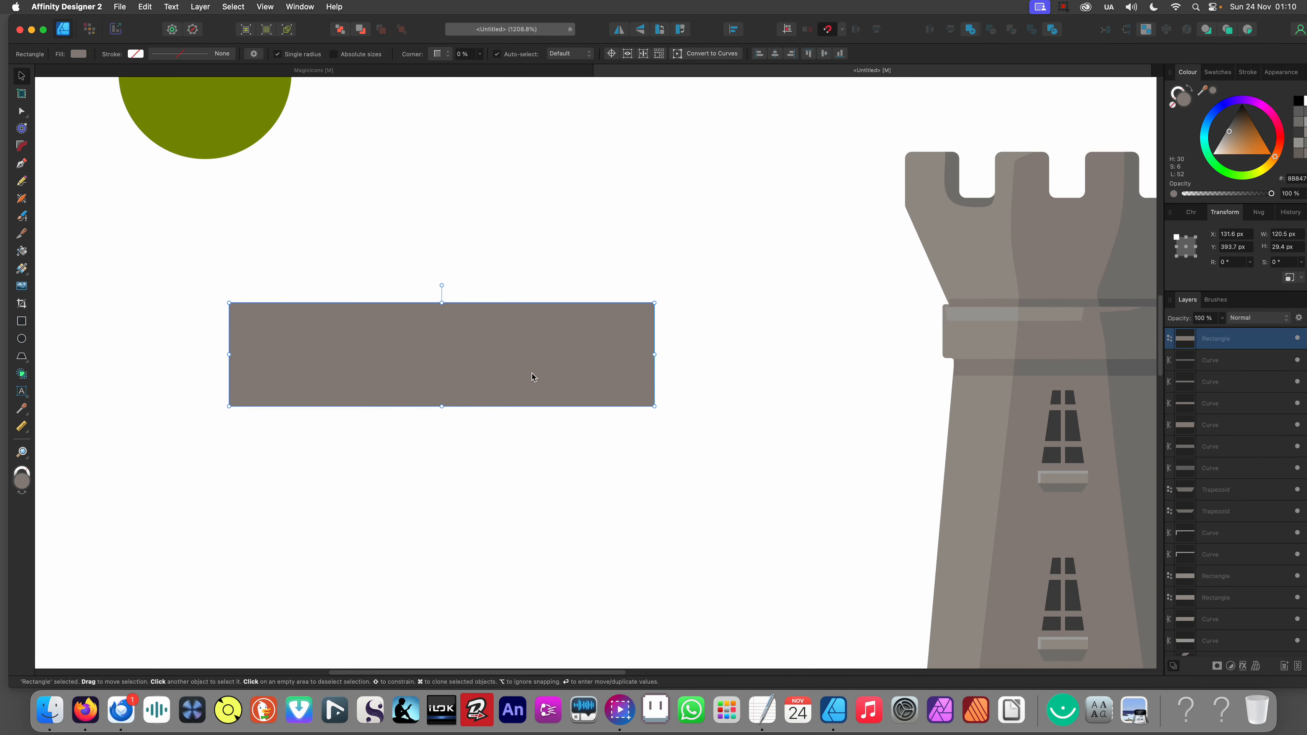
# Step: Try to split the test rectangle near its right end with a Knife stroke and pull the right piece away
pyautogui.press('k')
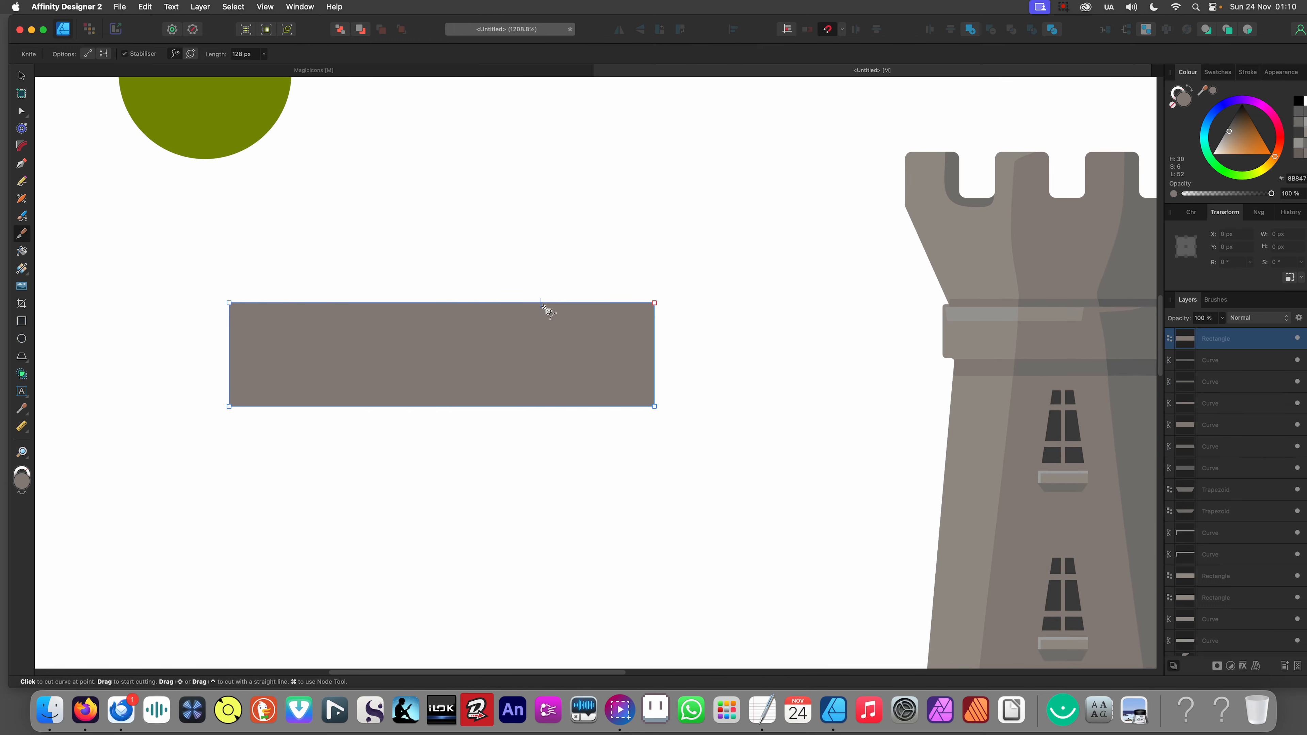
pyautogui.moveTo(545, 557); pyautogui.dragTo(545, 557)
pyautogui.press('v')
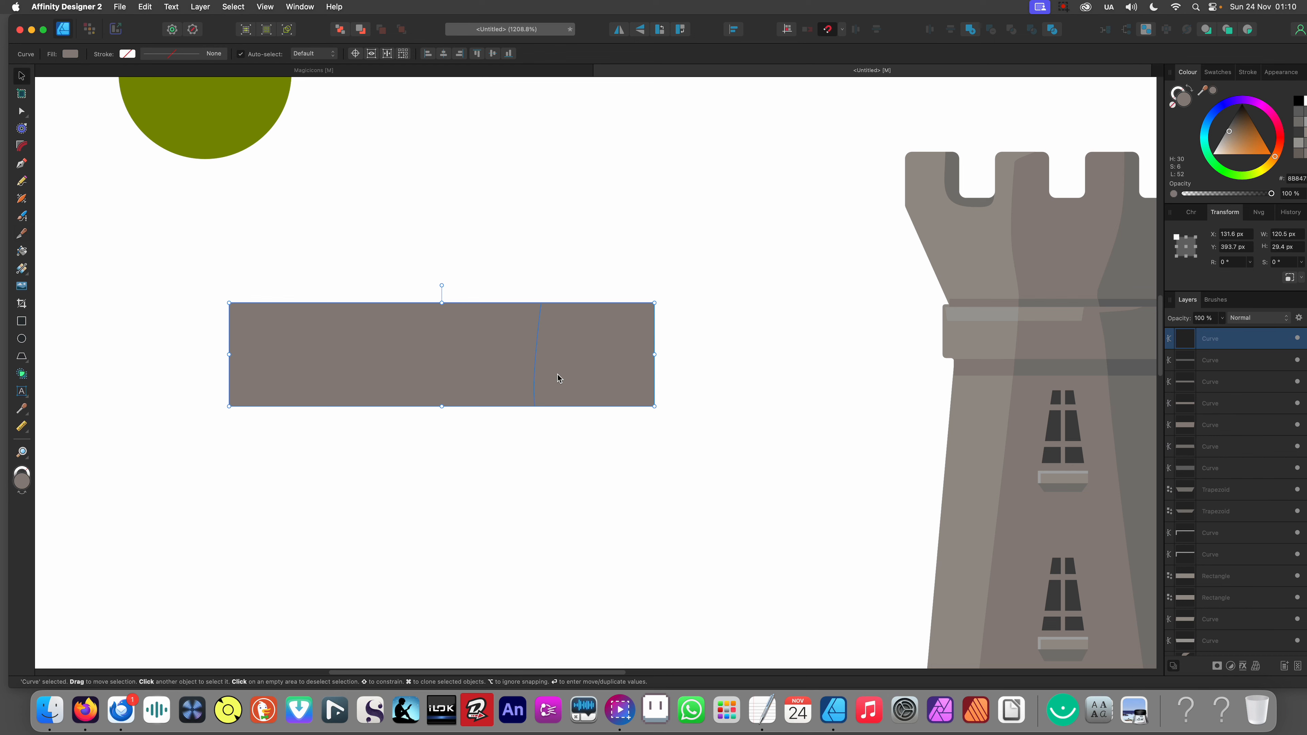
pyautogui.moveTo(557, 374); pyautogui.dragTo(701, 368)
pyautogui.click(702, 446)
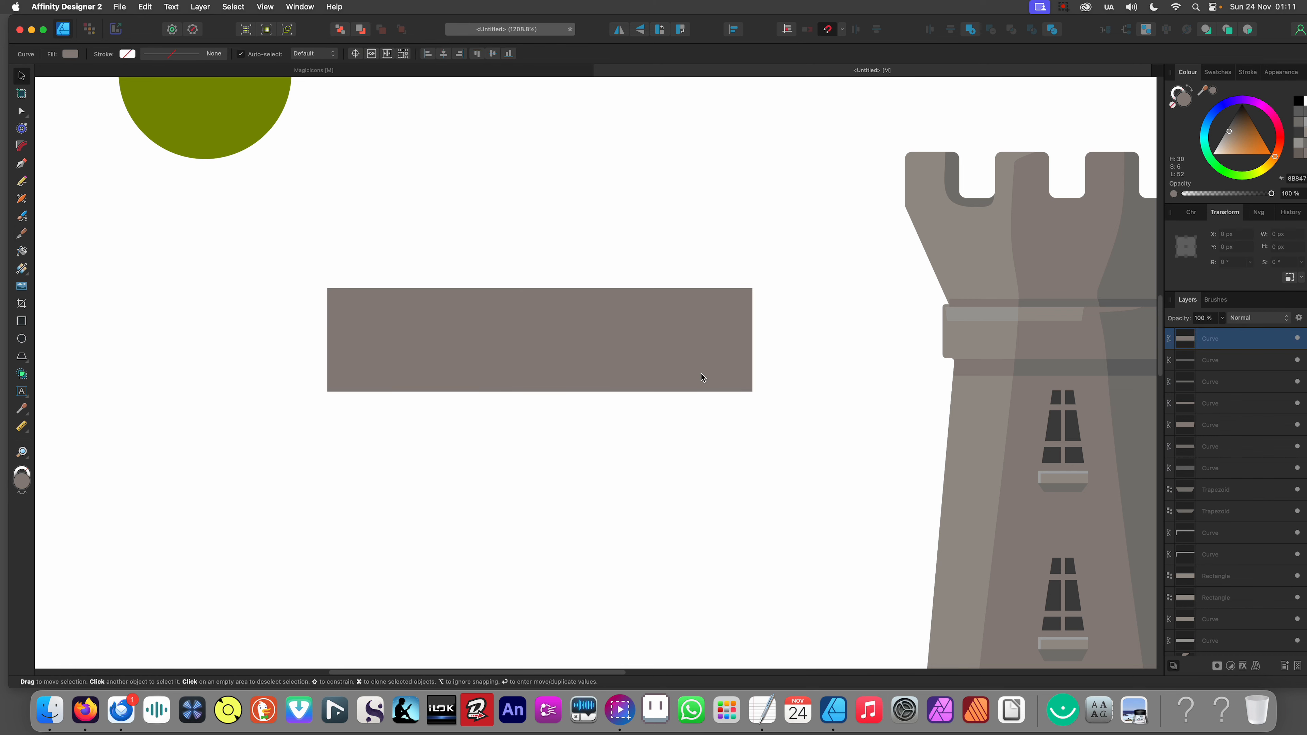
pyautogui.click(702, 383)
pyautogui.click(631, 396)
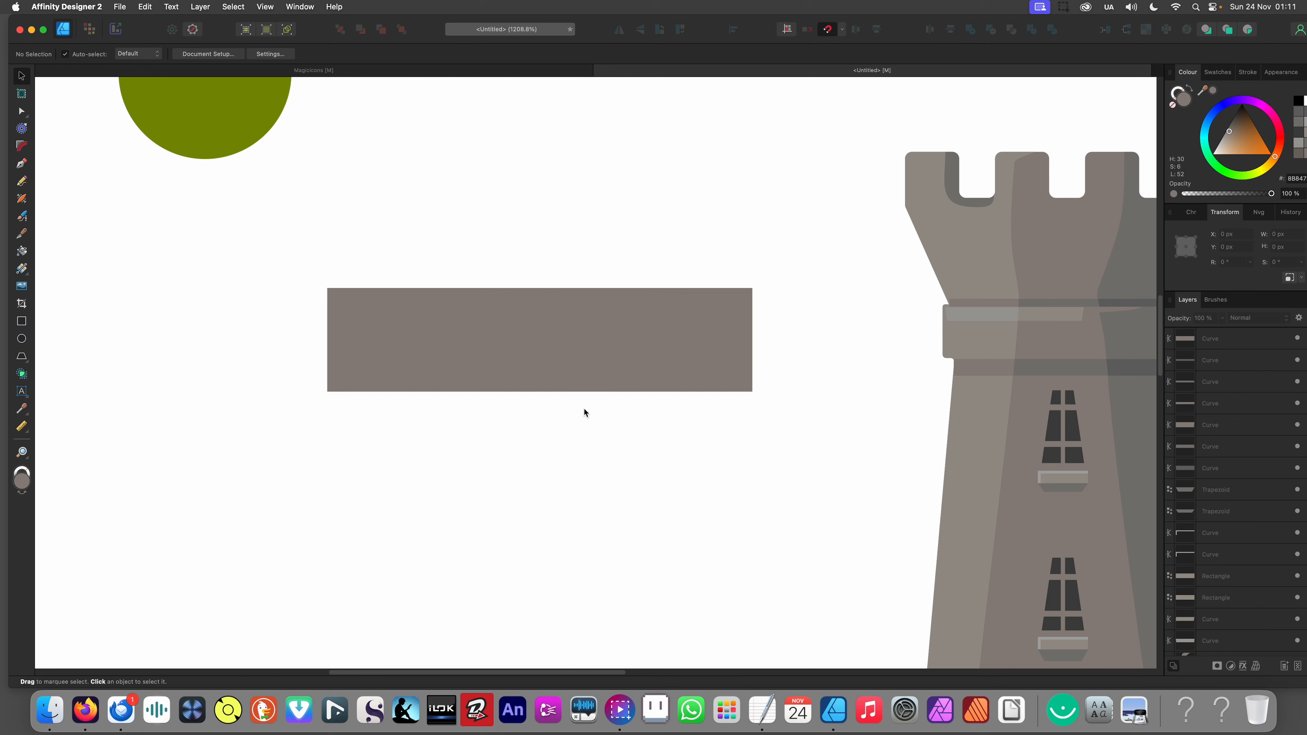
# Step: Cut the test rectangle right through nearer its left end with the Knife tool and move the left piece away
pyautogui.click(570, 308)
pyautogui.press('y')
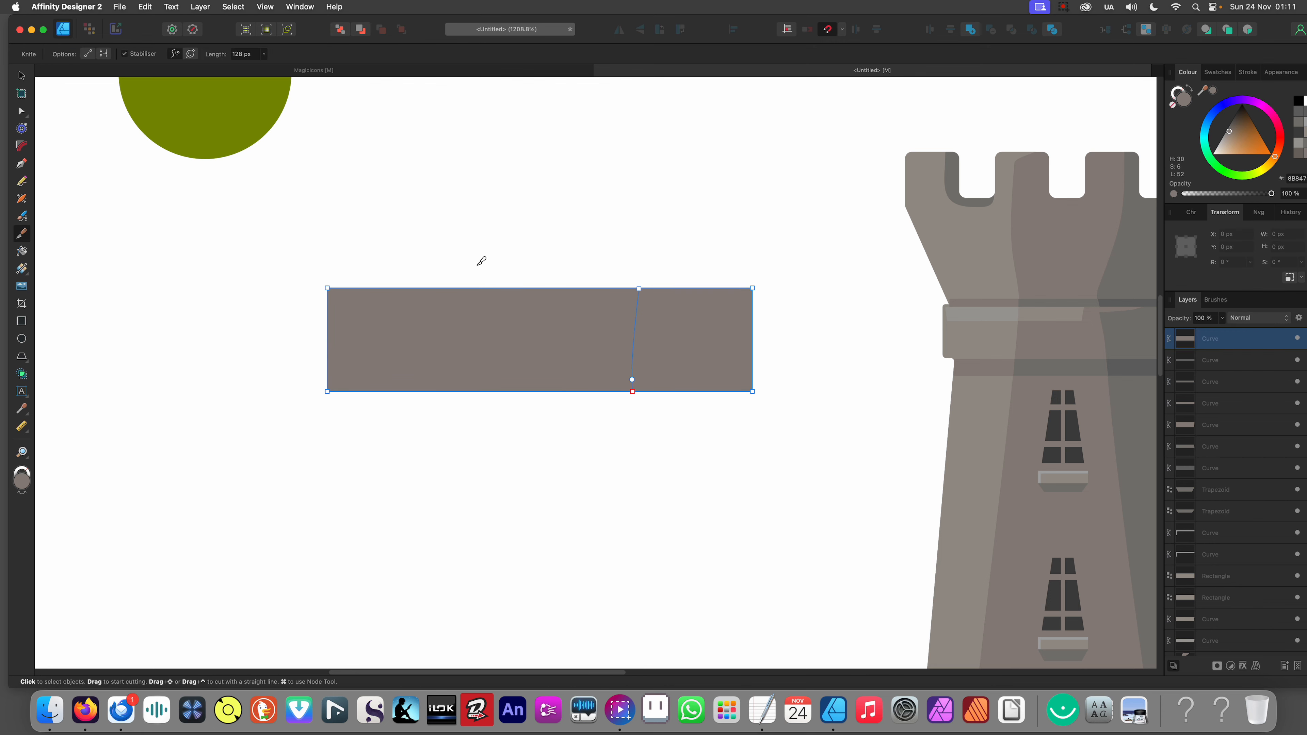
pyautogui.moveTo(494, 222)
pyautogui.mouseDown()
pyautogui.moveTo(494, 429)
pyautogui.moveTo(449, 568)
pyautogui.moveTo(448, 652)
pyautogui.mouseUp()
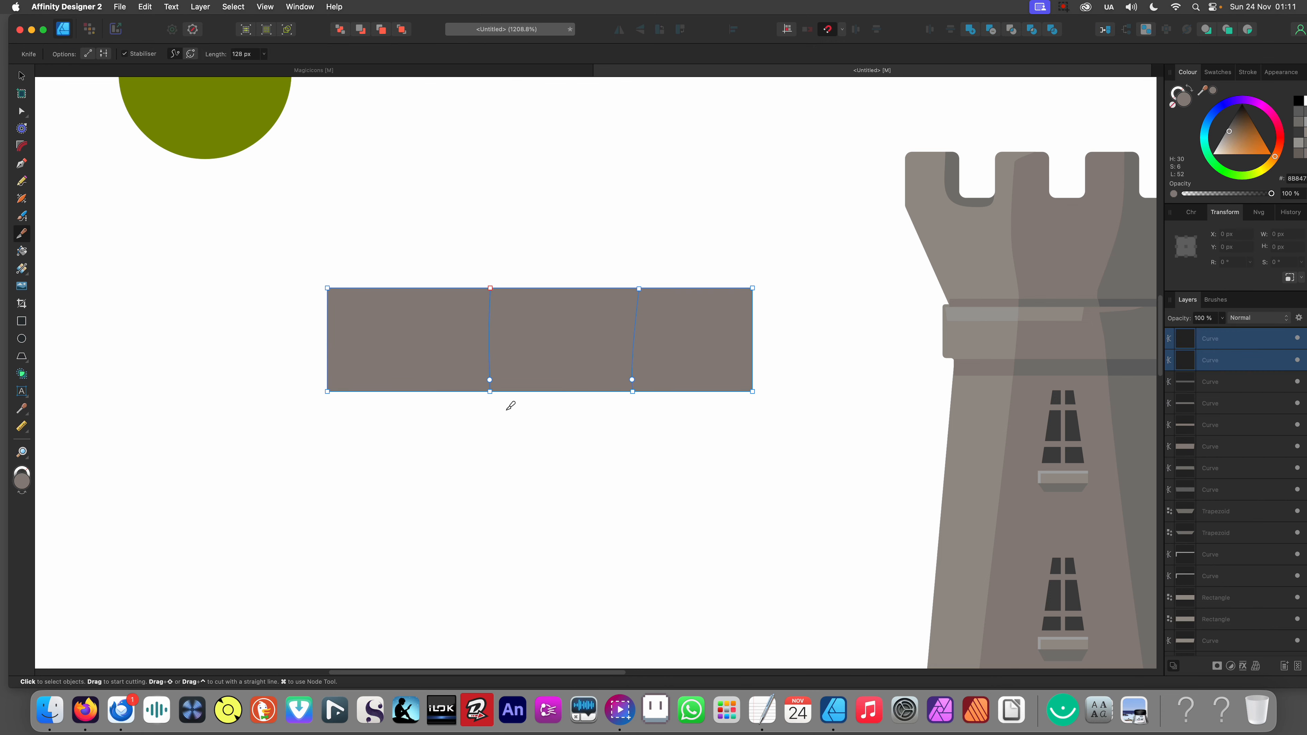
pyautogui.press('v')
pyautogui.click(430, 344)
pyautogui.moveTo(430, 344); pyautogui.dragTo(276, 344)
# Step: Bend the incomplete cut line in the right test piece with the Node tool to open a gap
pyautogui.click(612, 345)
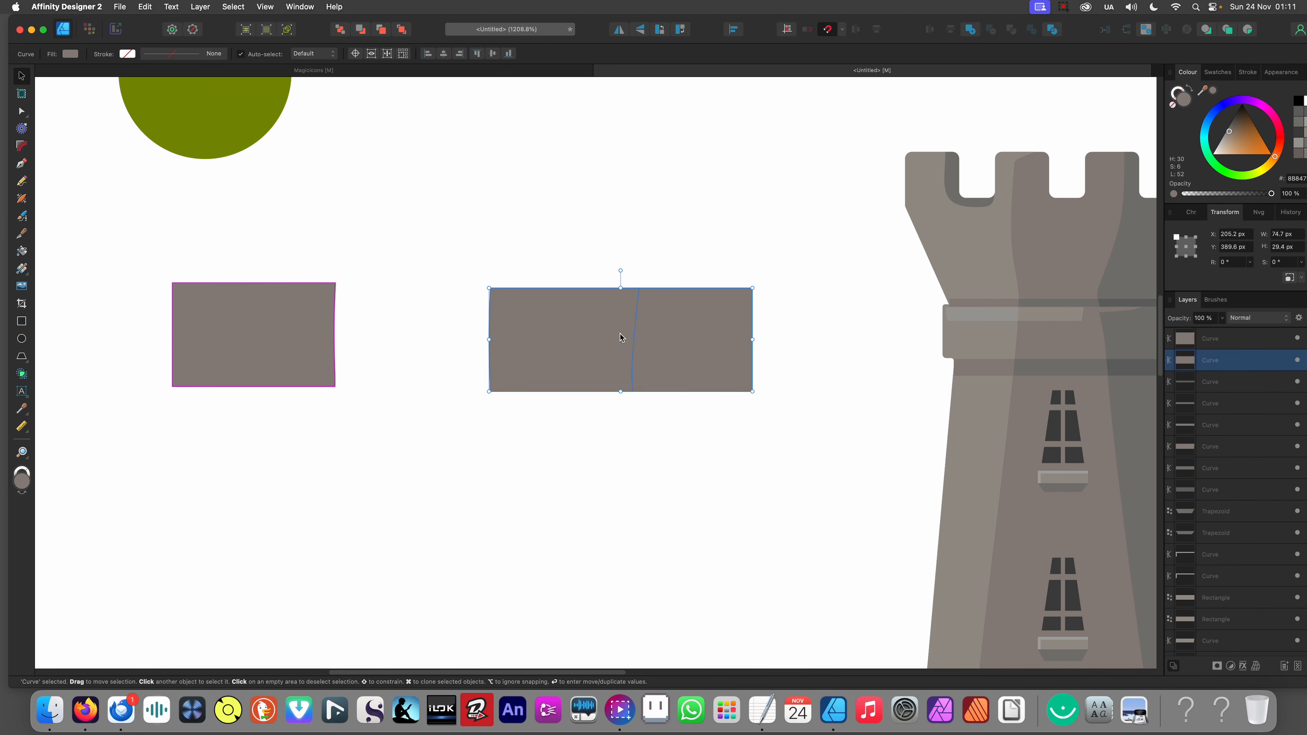
pyautogui.scroll(3, 612, 345)
pyautogui.press('a')
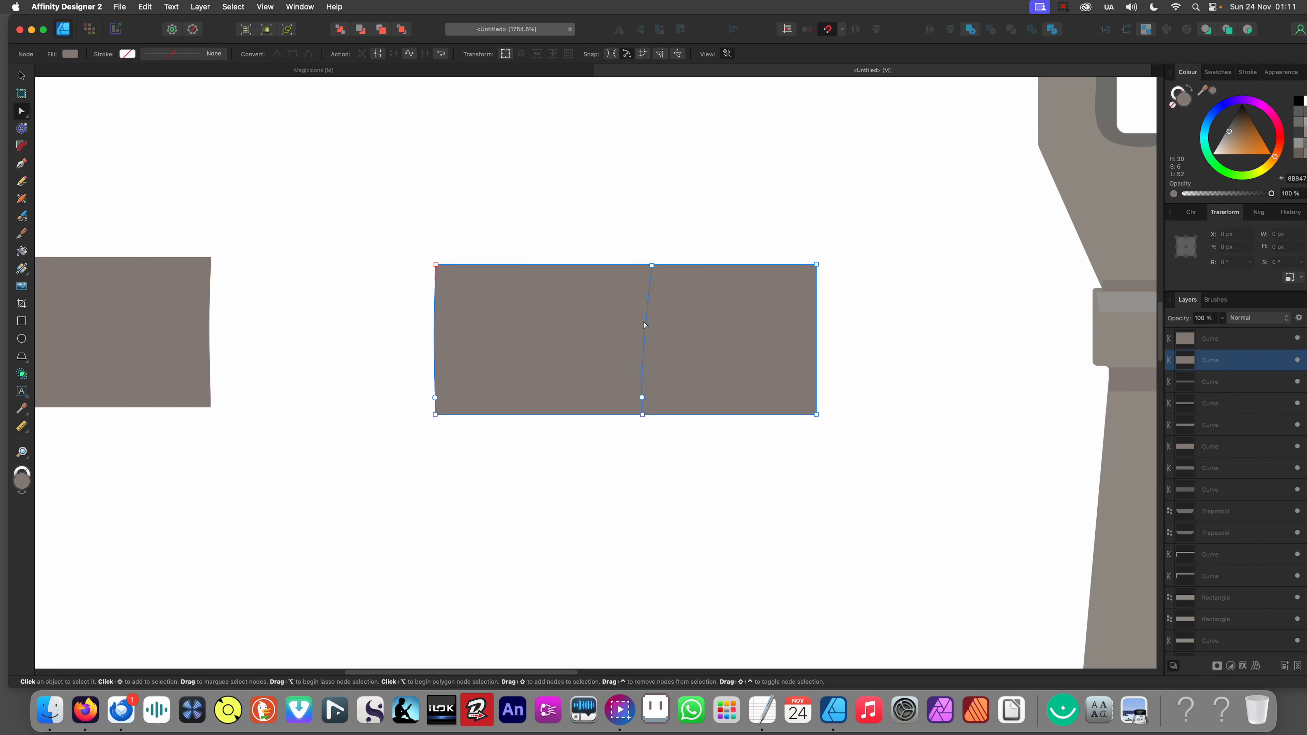
pyautogui.moveTo(647, 322); pyautogui.dragTo(611, 415)
pyautogui.click(641, 397)
pyautogui.scroll(-6, 676, 367)
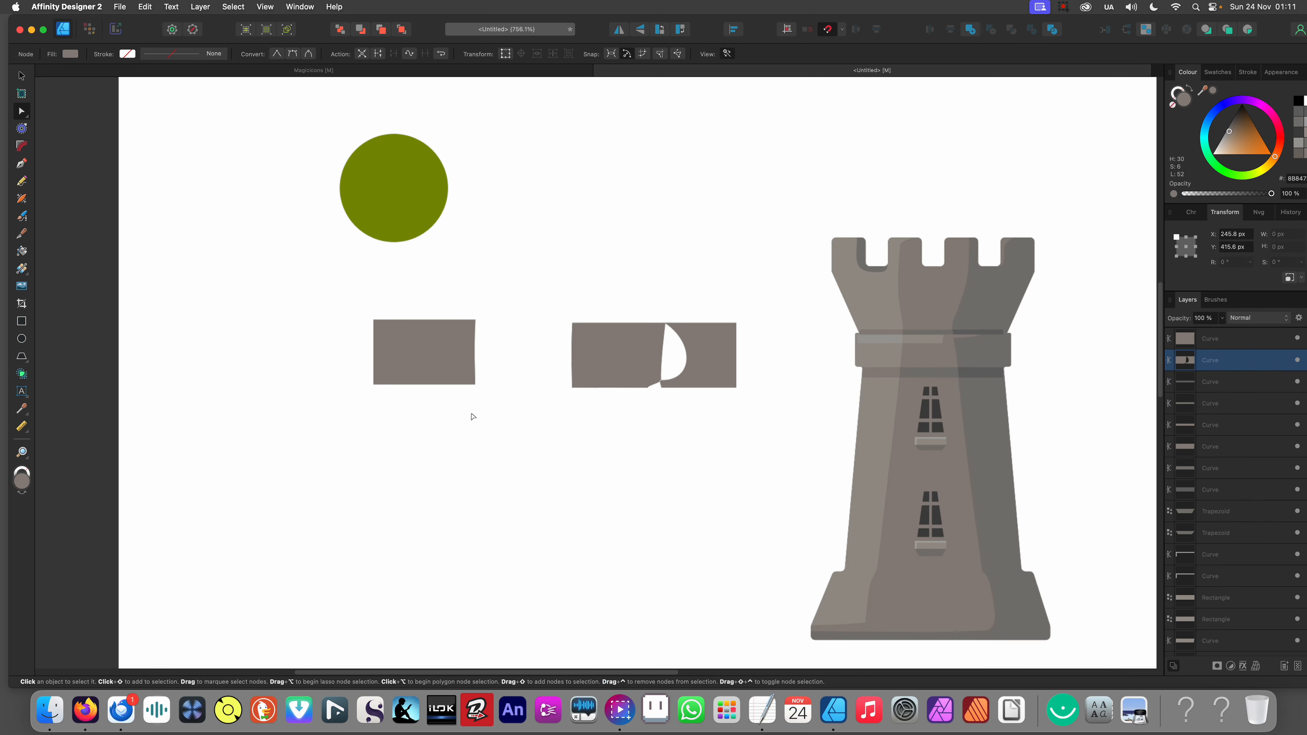
# Step: Try to split the left test piece with a curved Knife stroke and pull half of it away
pyautogui.click(405, 374)
pyautogui.scroll(6, 406, 377)
pyautogui.click(403, 355)
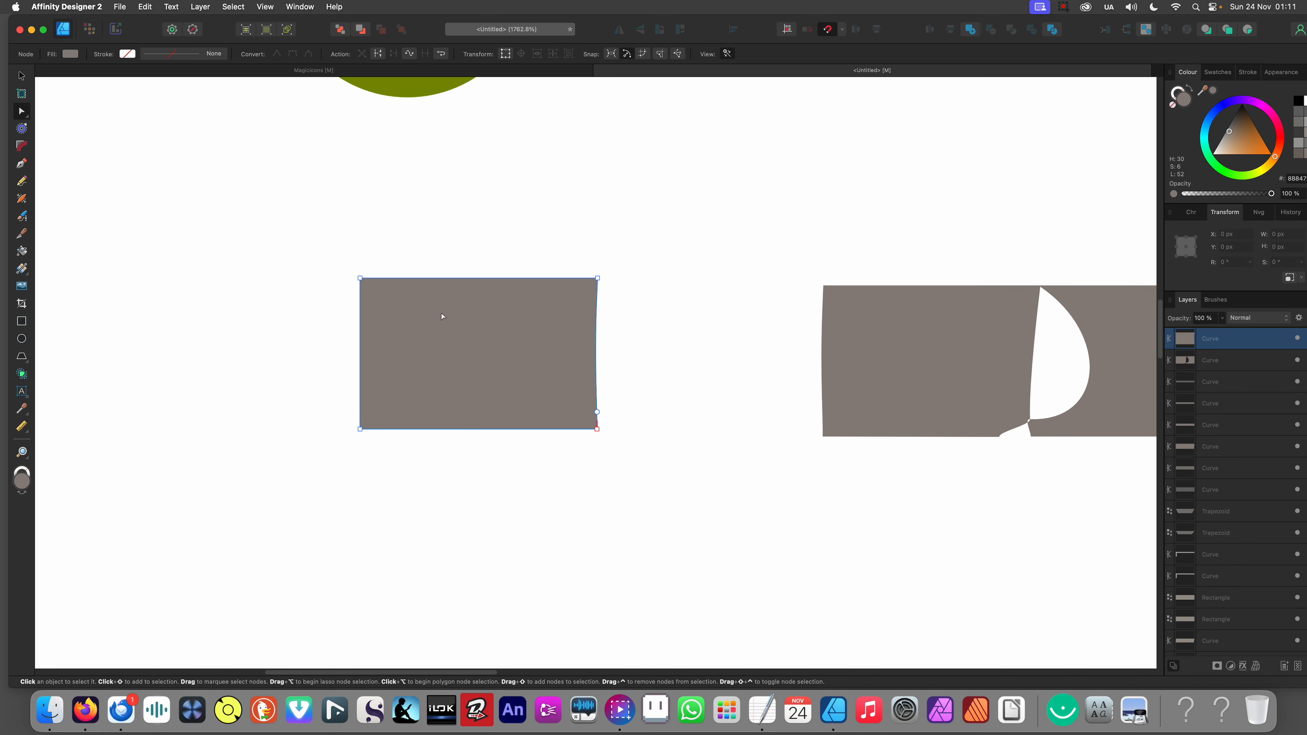
pyautogui.press('y')
pyautogui.moveTo(473, 203); pyautogui.dragTo(494, 480)
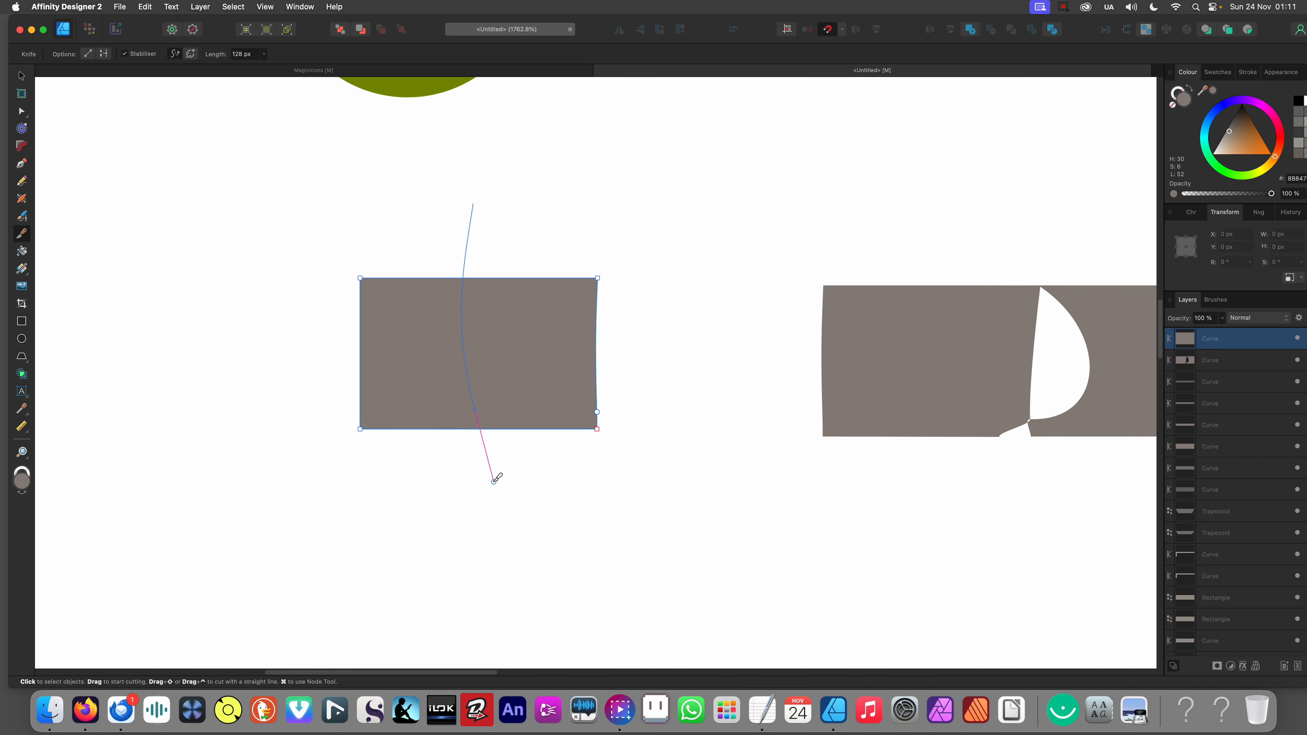
pyautogui.moveTo(491, 396); pyautogui.dragTo(492, 396)
pyautogui.press('v')
pyautogui.moveTo(518, 317); pyautogui.dragTo(609, 332)
pyautogui.click(671, 336)
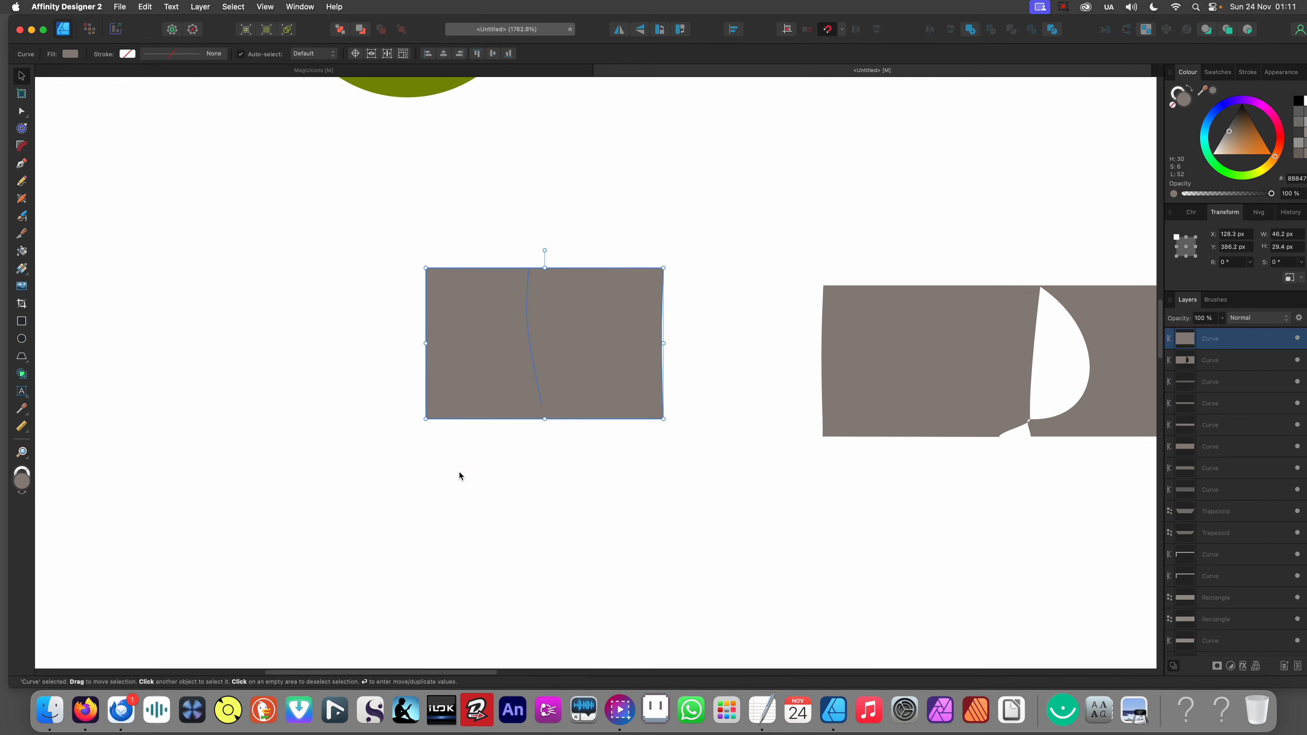
# Step: Cut a narrow strip off the left end of the left test piece with a full Knife stroke, and move the strip away
pyautogui.click(459, 472)
pyautogui.click(555, 400)
pyautogui.press('y')
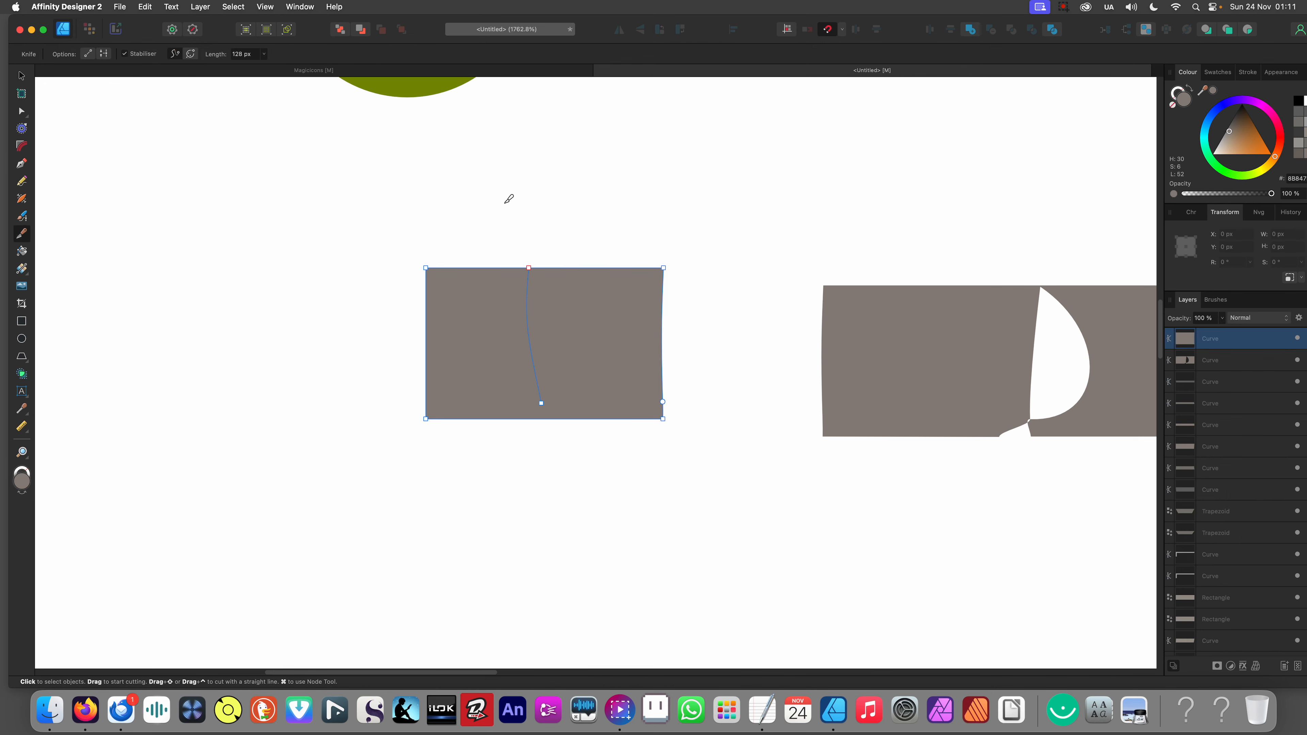
pyautogui.moveTo(503, 209)
pyautogui.mouseDown()
pyautogui.moveTo(462, 565)
pyautogui.moveTo(489, 525)
pyautogui.mouseUp()
pyautogui.press('v')
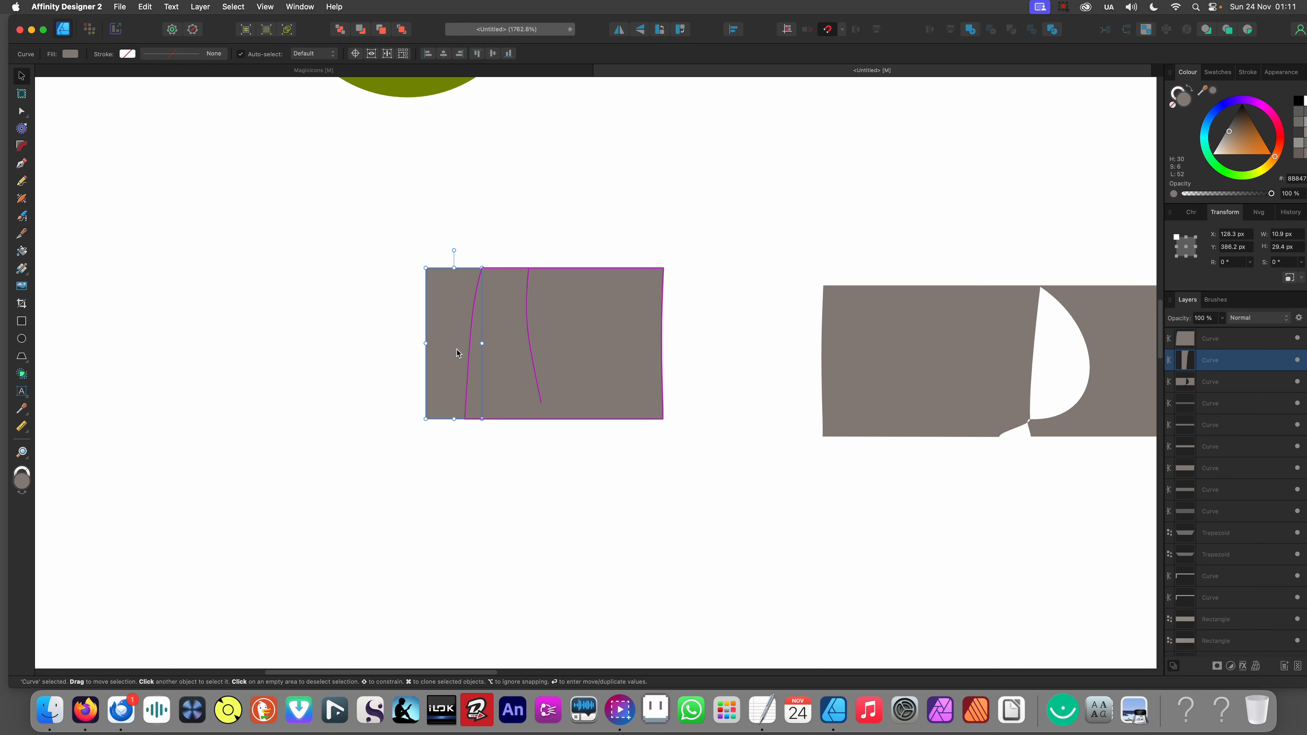
pyautogui.moveTo(453, 349); pyautogui.dragTo(368, 347)
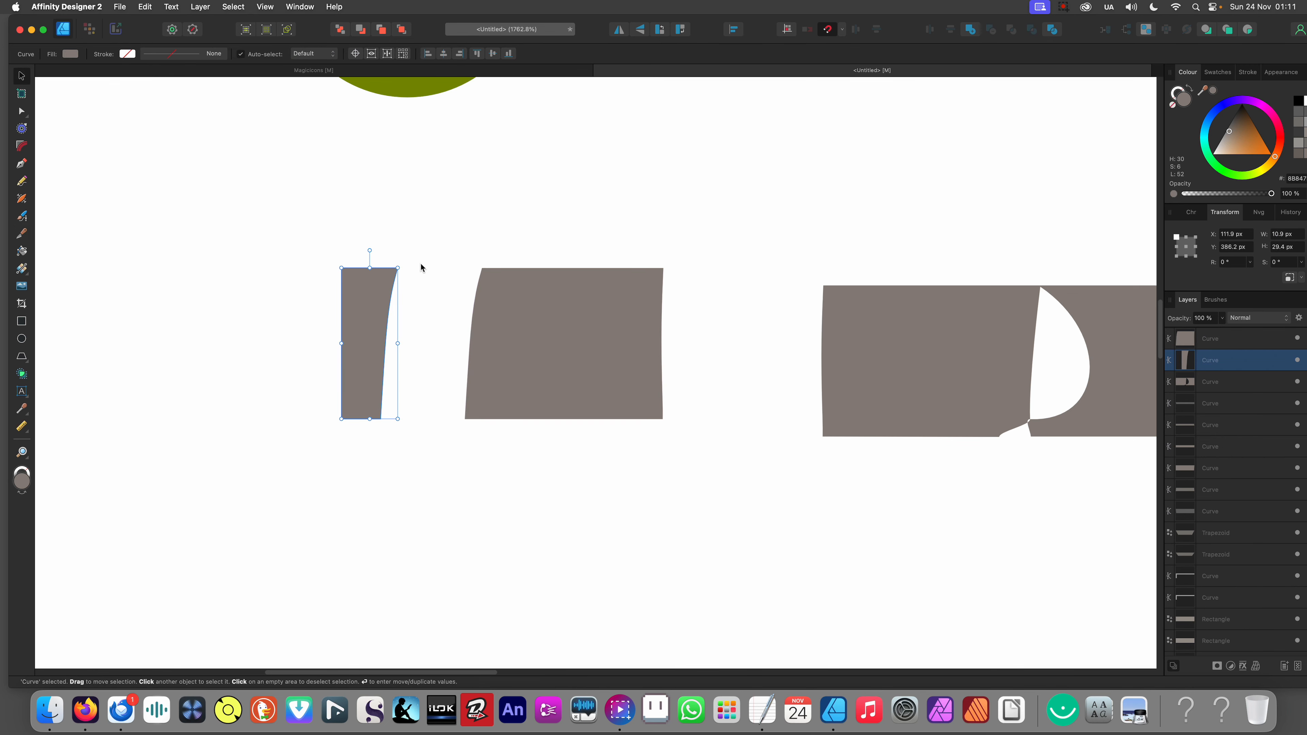
# Step: Make a Knife stroke on the empty canvas and delete all the test rectangle pieces
pyautogui.click(530, 245)
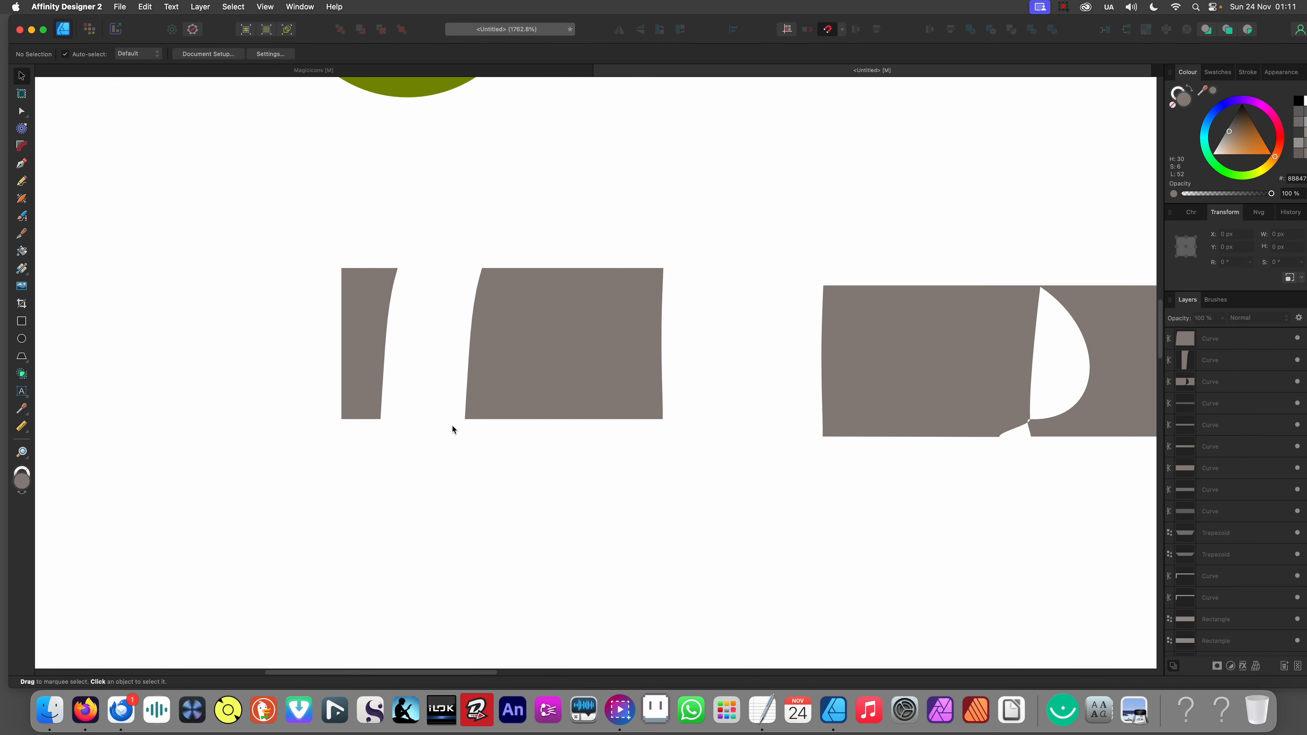
pyautogui.press('y')
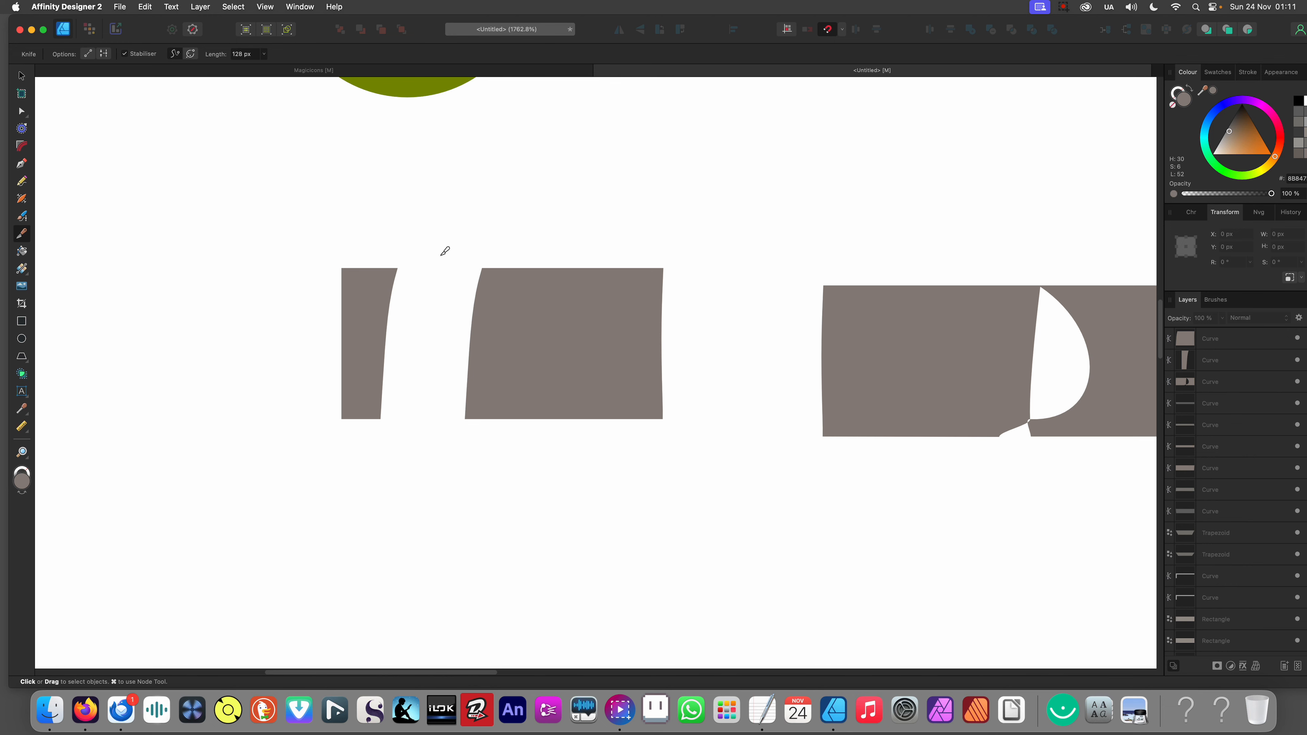
pyautogui.moveTo(438, 250); pyautogui.dragTo(442, 205)
pyautogui.click(575, 308)
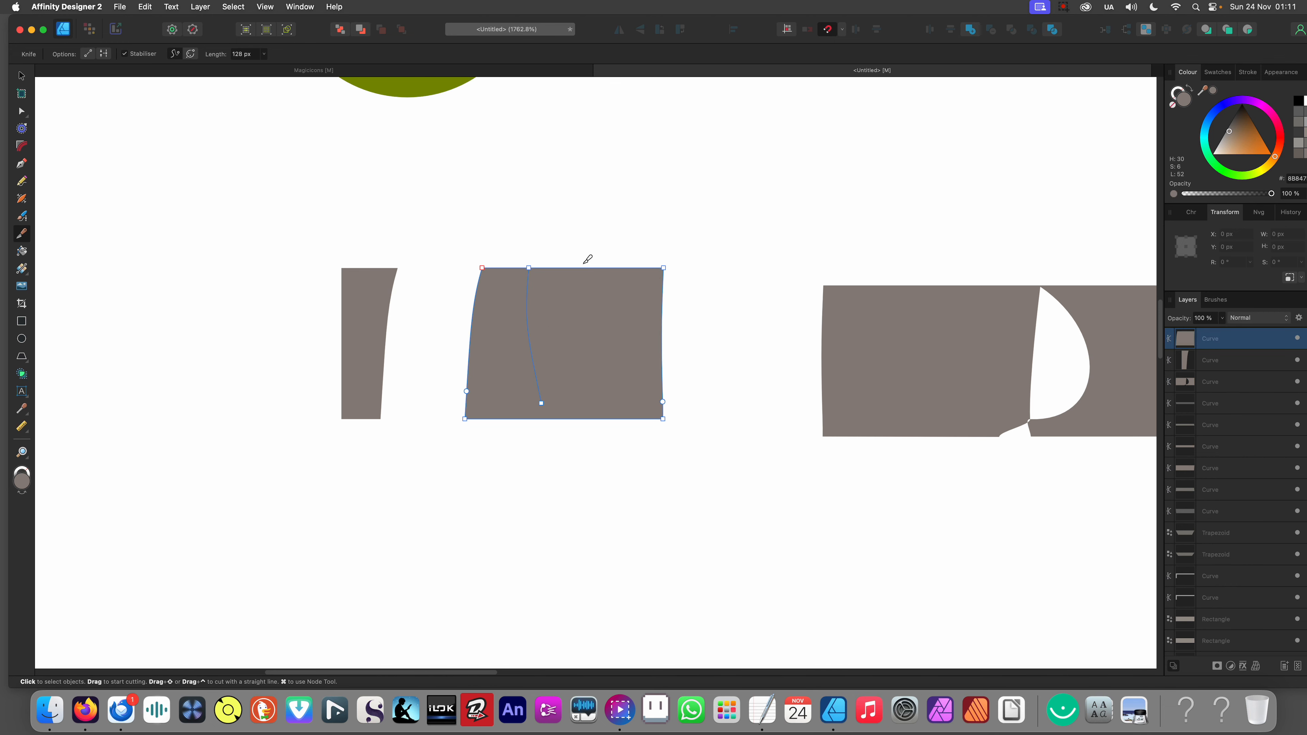
pyautogui.press('v')
pyautogui.scroll(-5, 288, 299)
pyautogui.moveTo(284, 280); pyautogui.dragTo(635, 386)
pyautogui.press('BackSpace')
# Step: Draw a thin rectangle about 78.4 by 2.6 px across the bottom of the tower shaft, directly above the flared base
pyautogui.scroll(5, 635, 387)
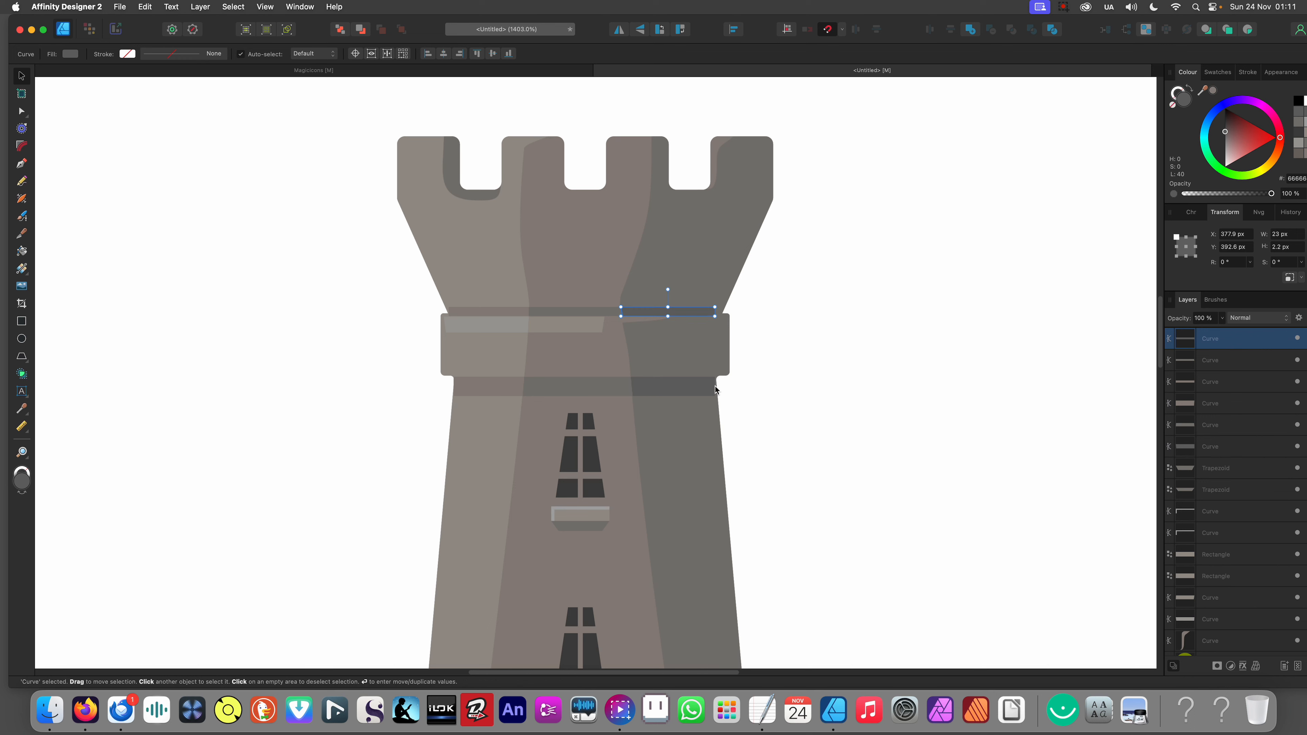
pyautogui.click(810, 370)
pyautogui.scroll(-10, 626, 315)
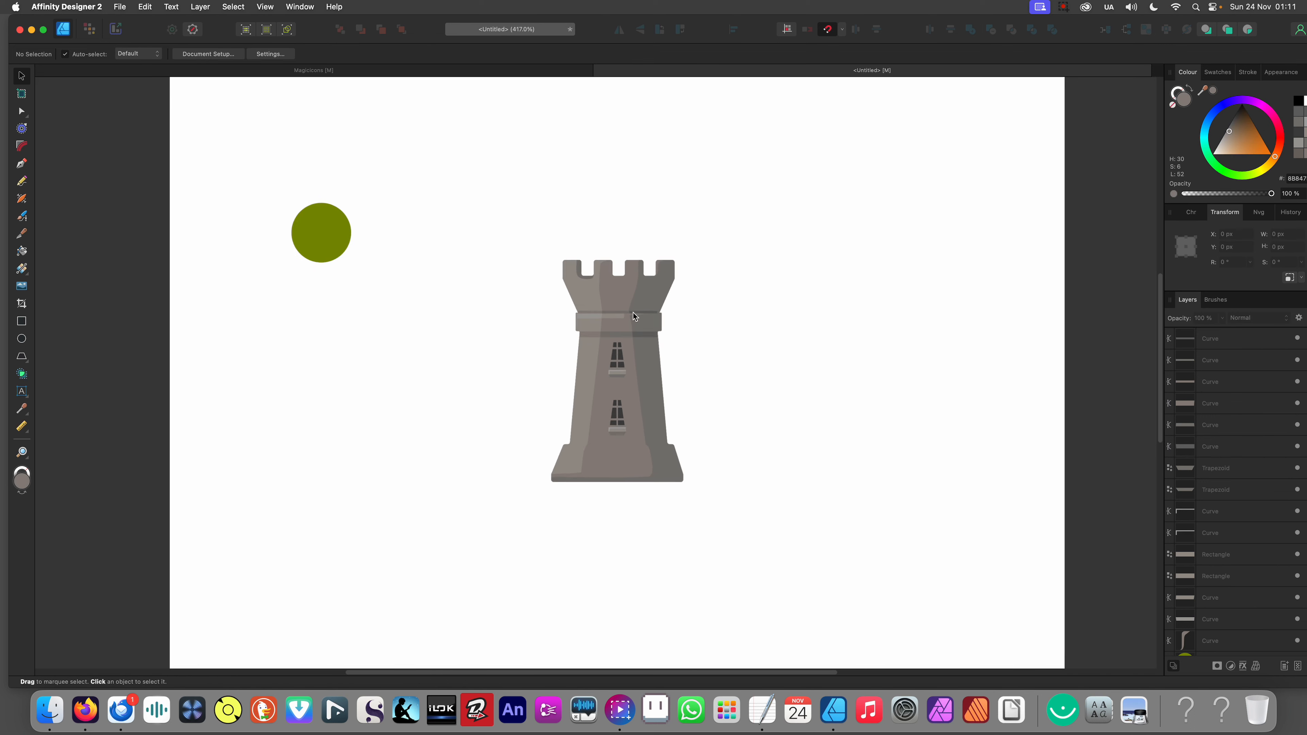
pyautogui.scroll(9, 621, 394)
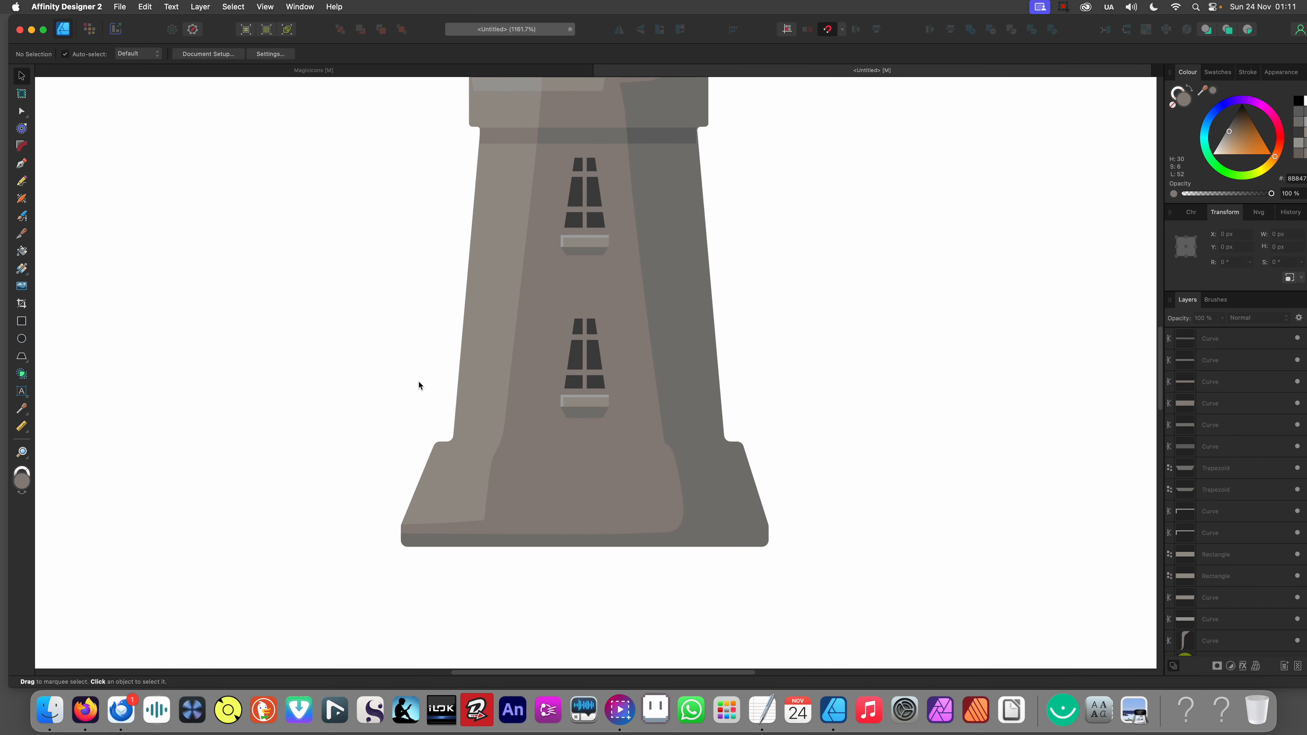
pyautogui.click(22, 321)
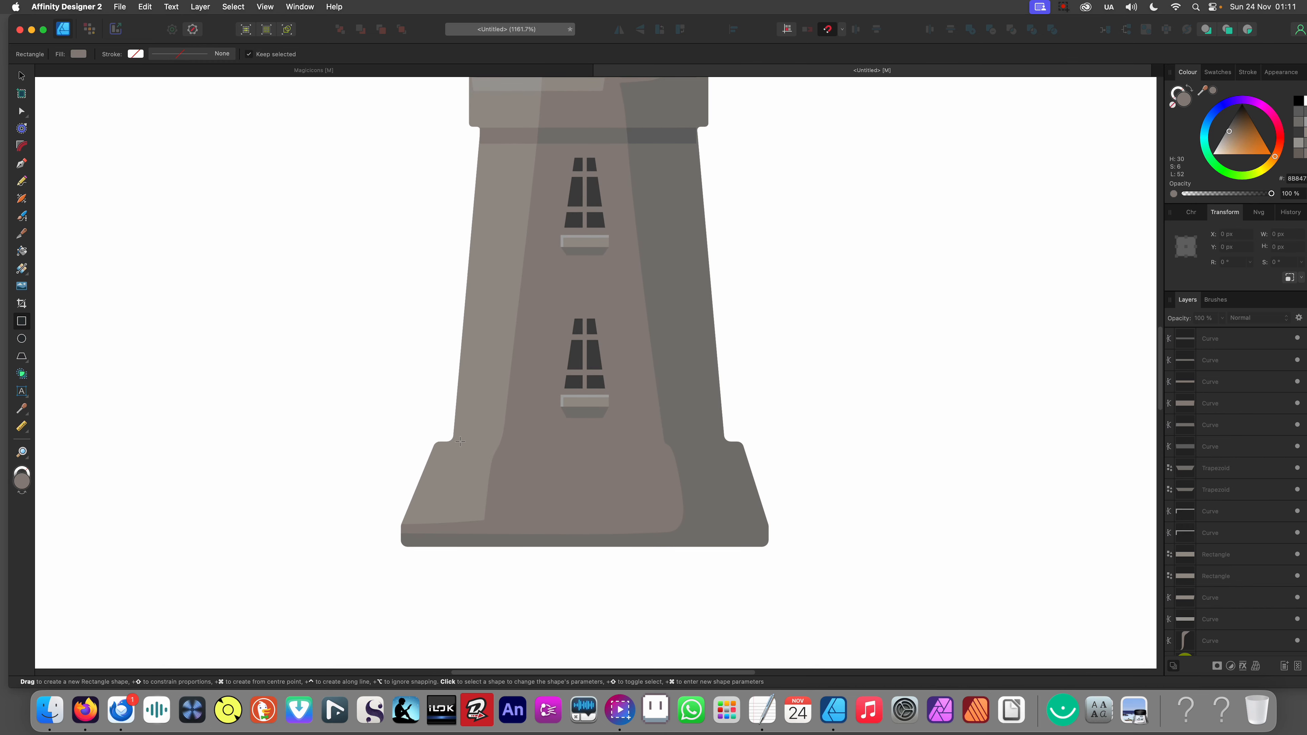
pyautogui.moveTo(455, 443); pyautogui.dragTo(720, 434)
pyautogui.scroll(-1, 667, 384)
pyautogui.scroll(-5, 667, 385)
pyautogui.scroll(8, 634, 394)
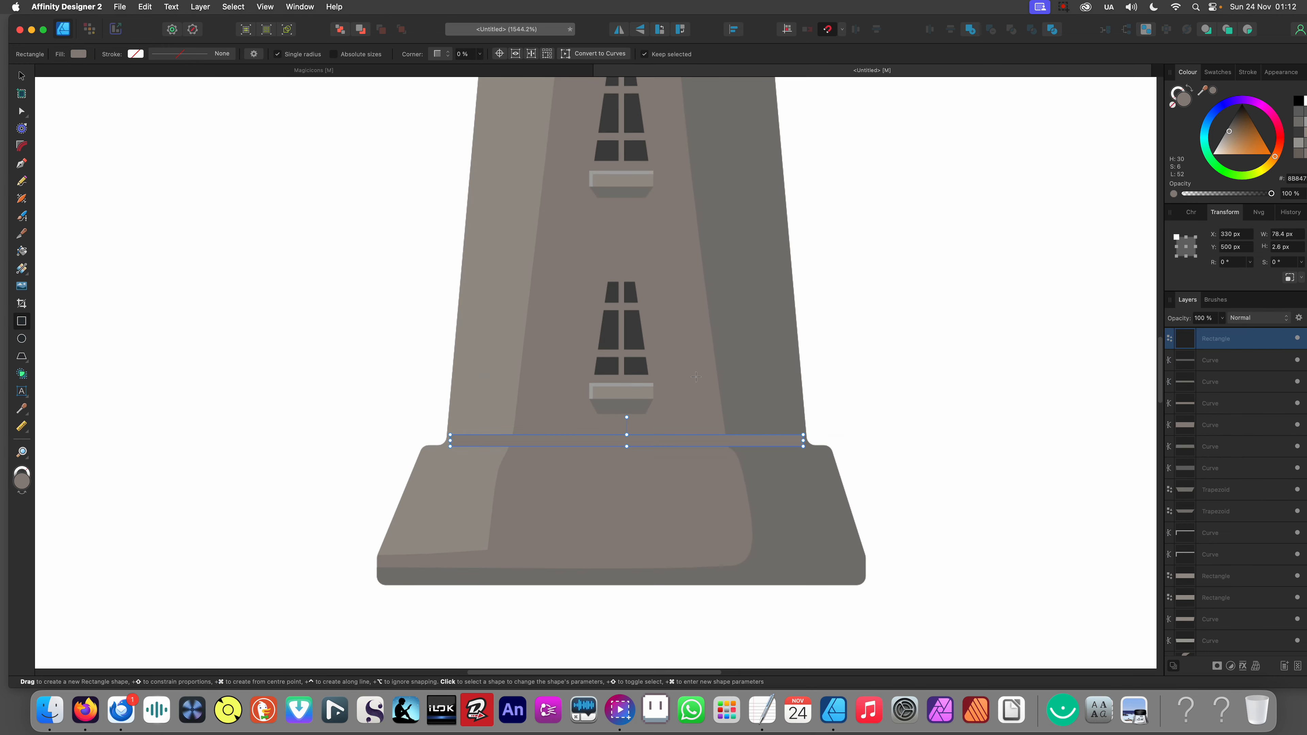
# Step: Recolour the thin band above the base with the tower's grey shadow-side tone, and deselect it
pyautogui.press('i')
pyautogui.click(741, 354)
pyautogui.scroll(-10, 634, 354)
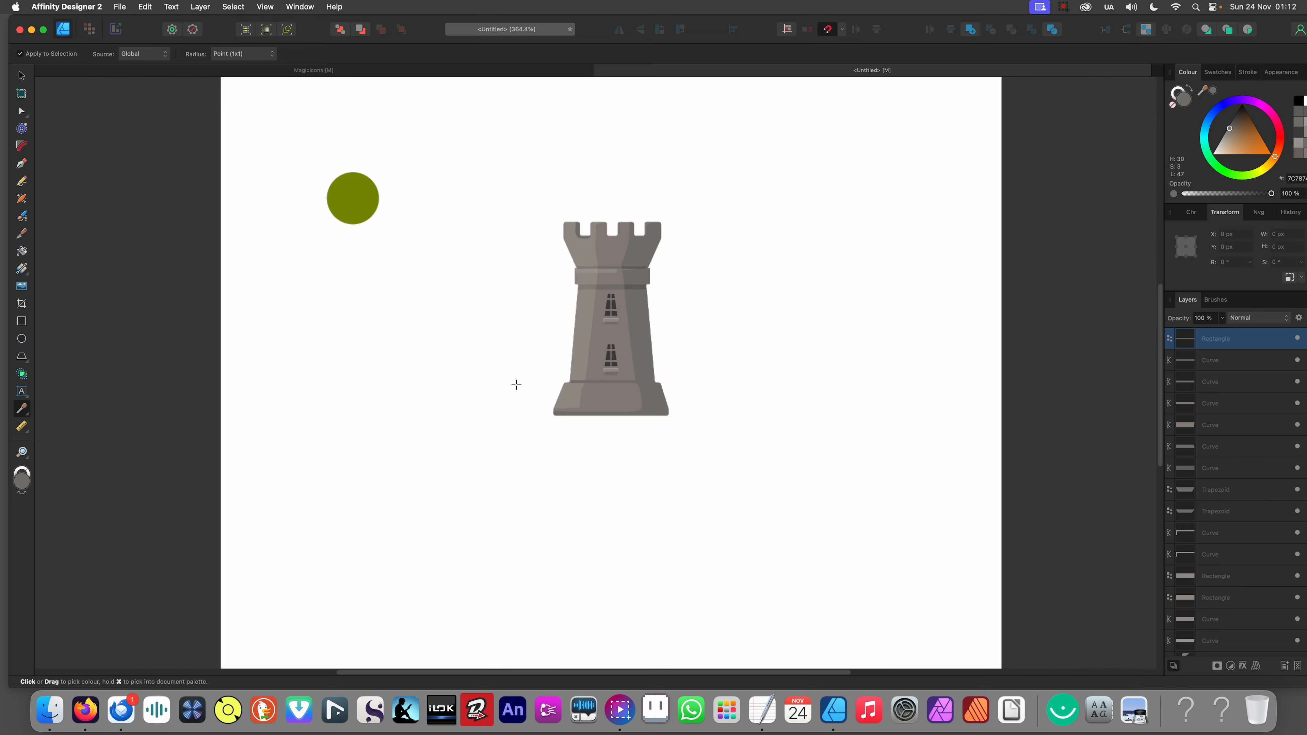
pyautogui.press('m')
pyautogui.press('super+d')
# Step: Cut the band above the base with the Knife tool along the boundary between the tower's lit side and middle tone
pyautogui.scroll(12, 575, 396)
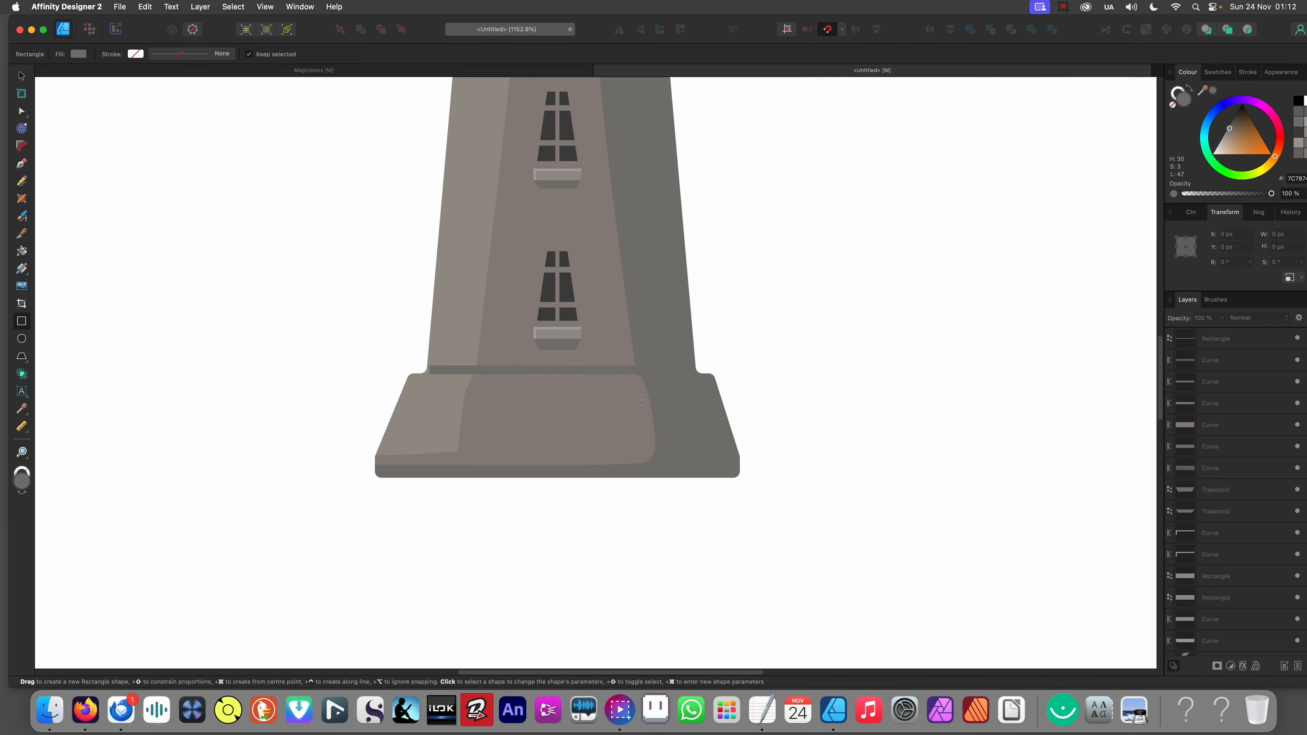
pyautogui.scroll(1, 528, 427)
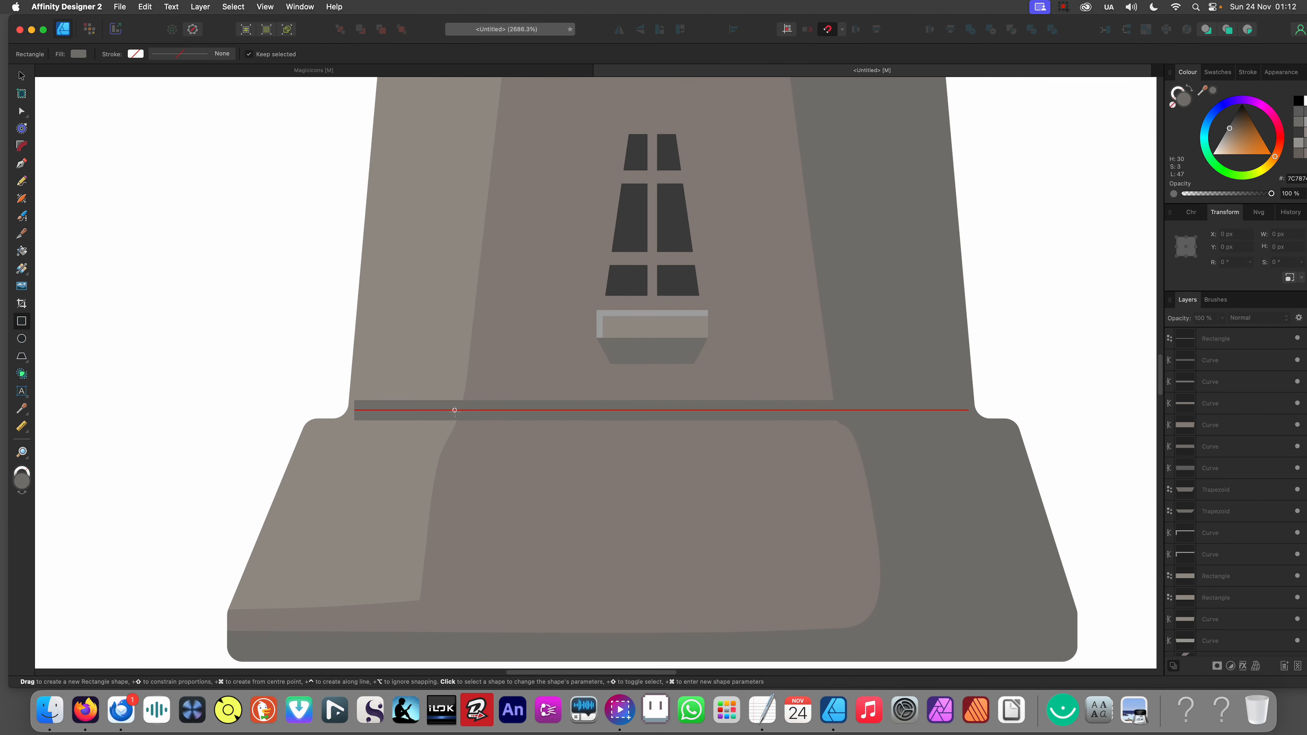
pyautogui.press('k')
pyautogui.click(459, 411)
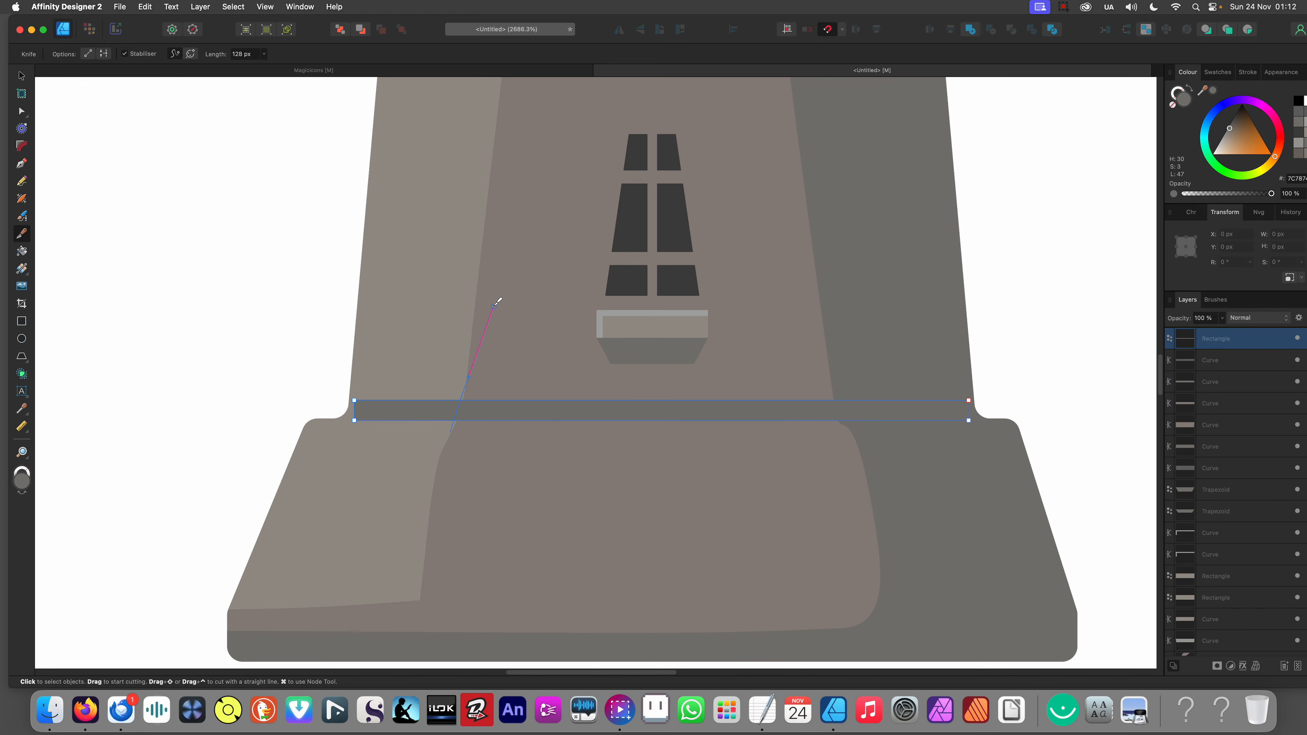
pyautogui.moveTo(497, 301); pyautogui.dragTo(498, 300)
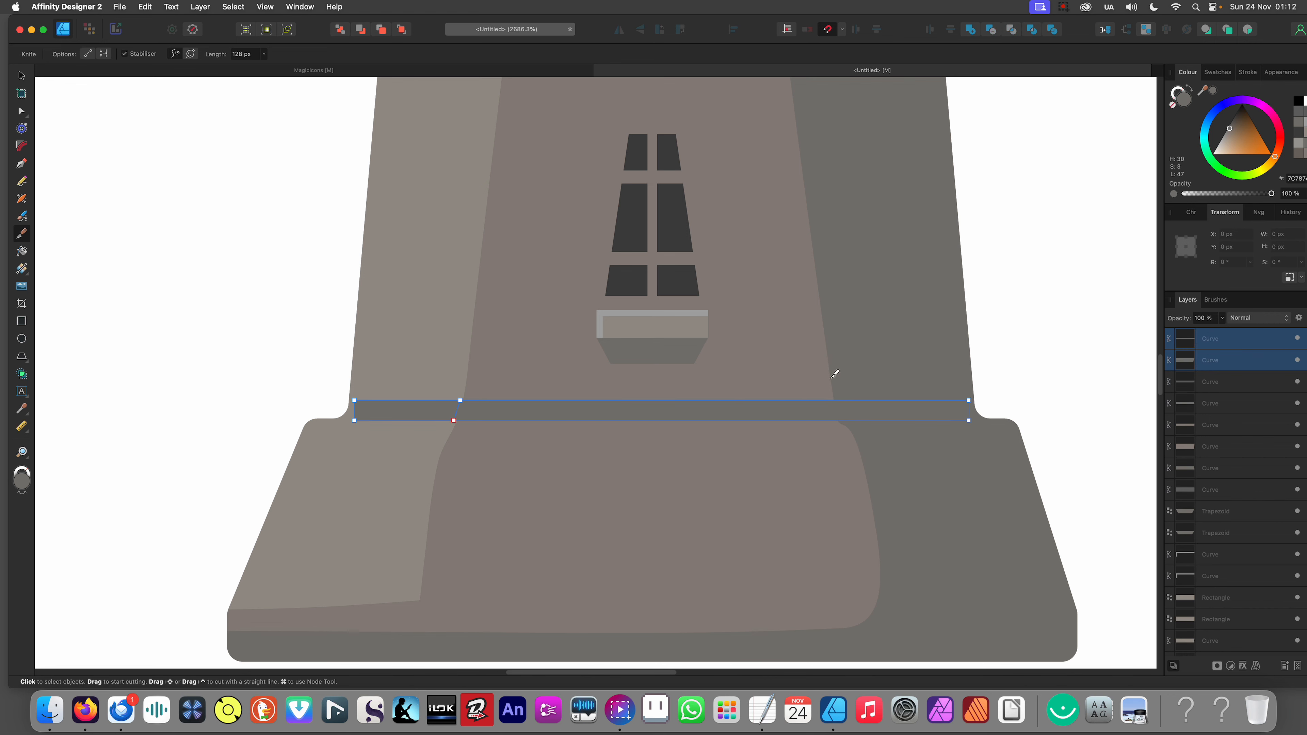
# Step: Cut the band above the base along the shadow-side boundary and recolour its right piece with the collar band's darkest grey
pyautogui.moveTo(870, 501); pyautogui.dragTo(872, 503)
pyautogui.scroll(-1, 792, 405)
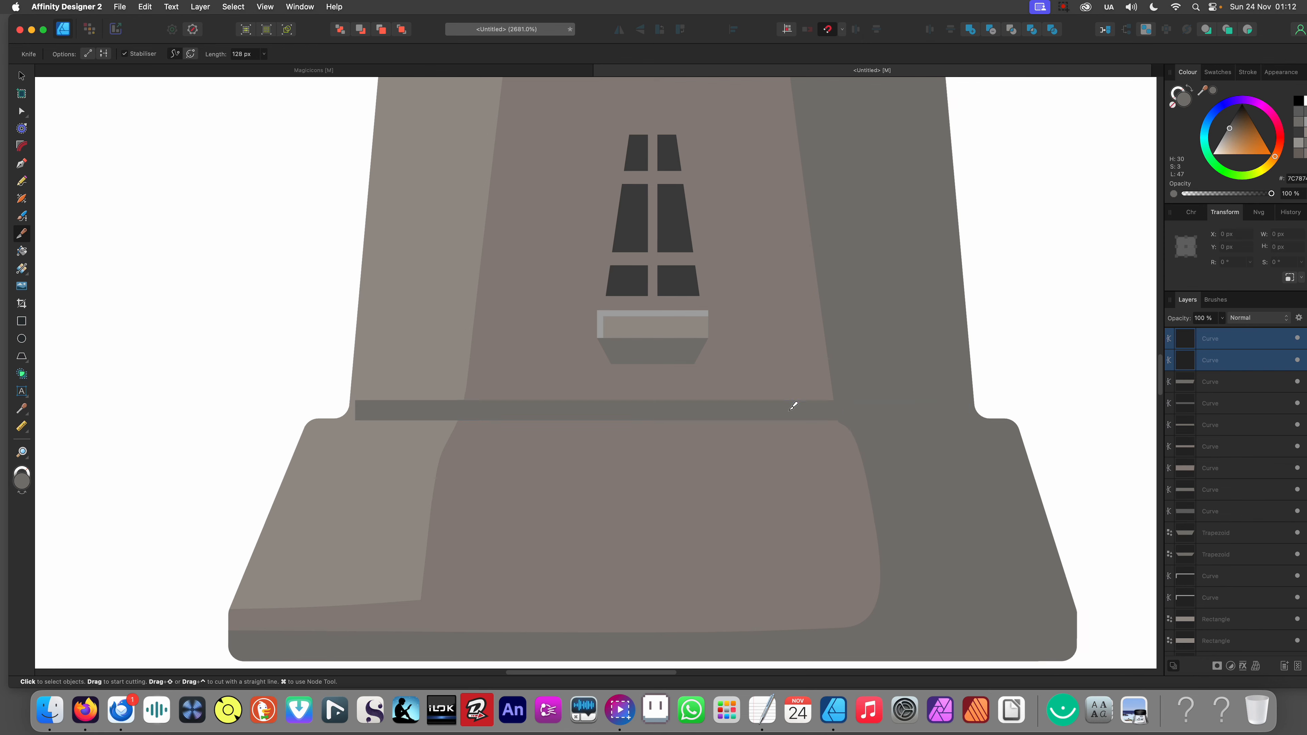
pyautogui.press('v')
pyautogui.click(880, 409)
pyautogui.scroll(4, 782, 293)
pyautogui.scroll(-5, 708, 436)
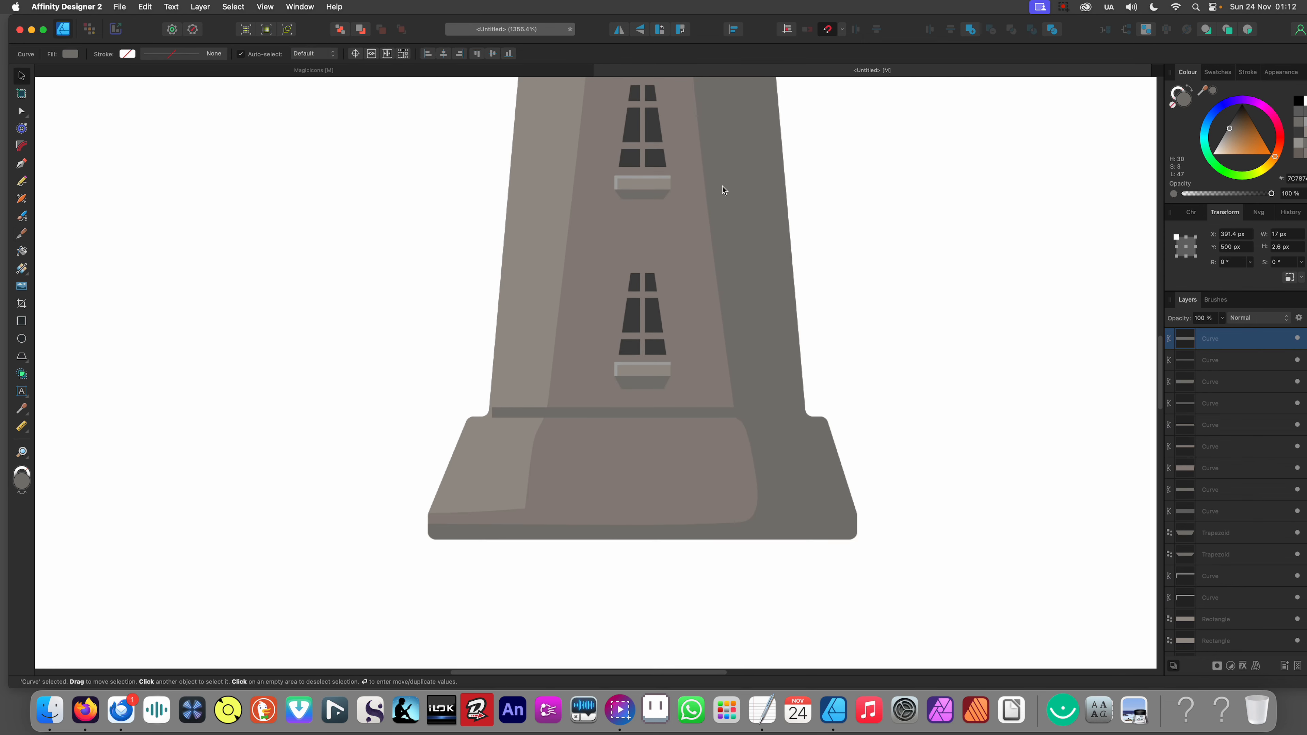
pyautogui.press('i')
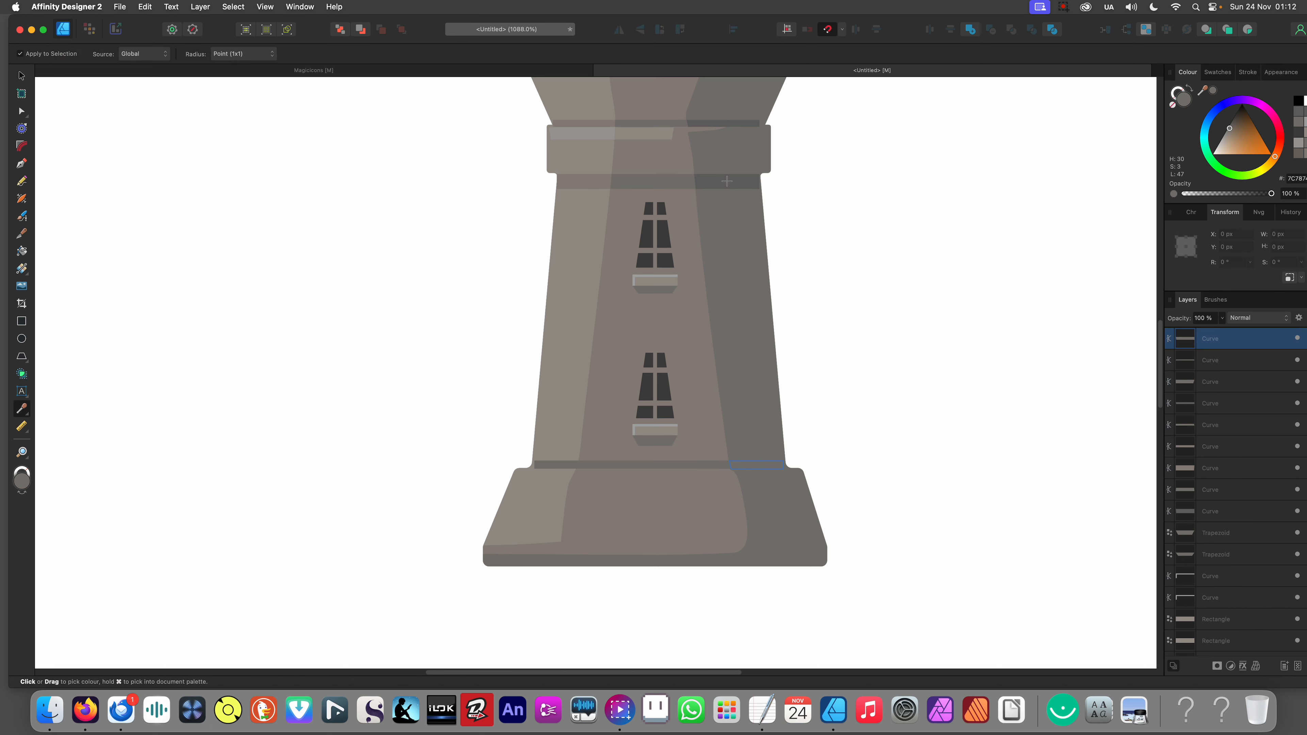
pyautogui.click(725, 181)
# Step: Recolour the lit-side piece of the band above the base with the tower's middle brown-grey tone, and deselect it
pyautogui.press('v')
pyautogui.click(549, 466)
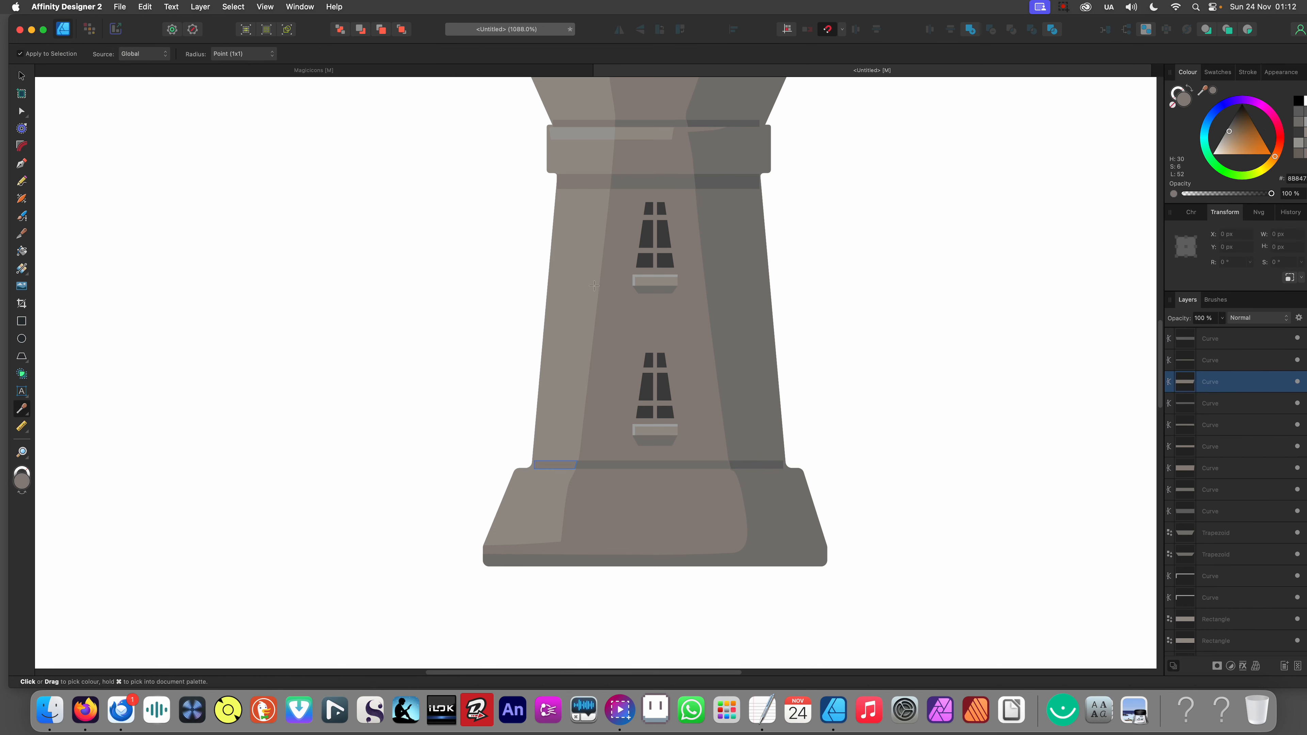
pyautogui.press('super+0')
pyautogui.click(568, 440)
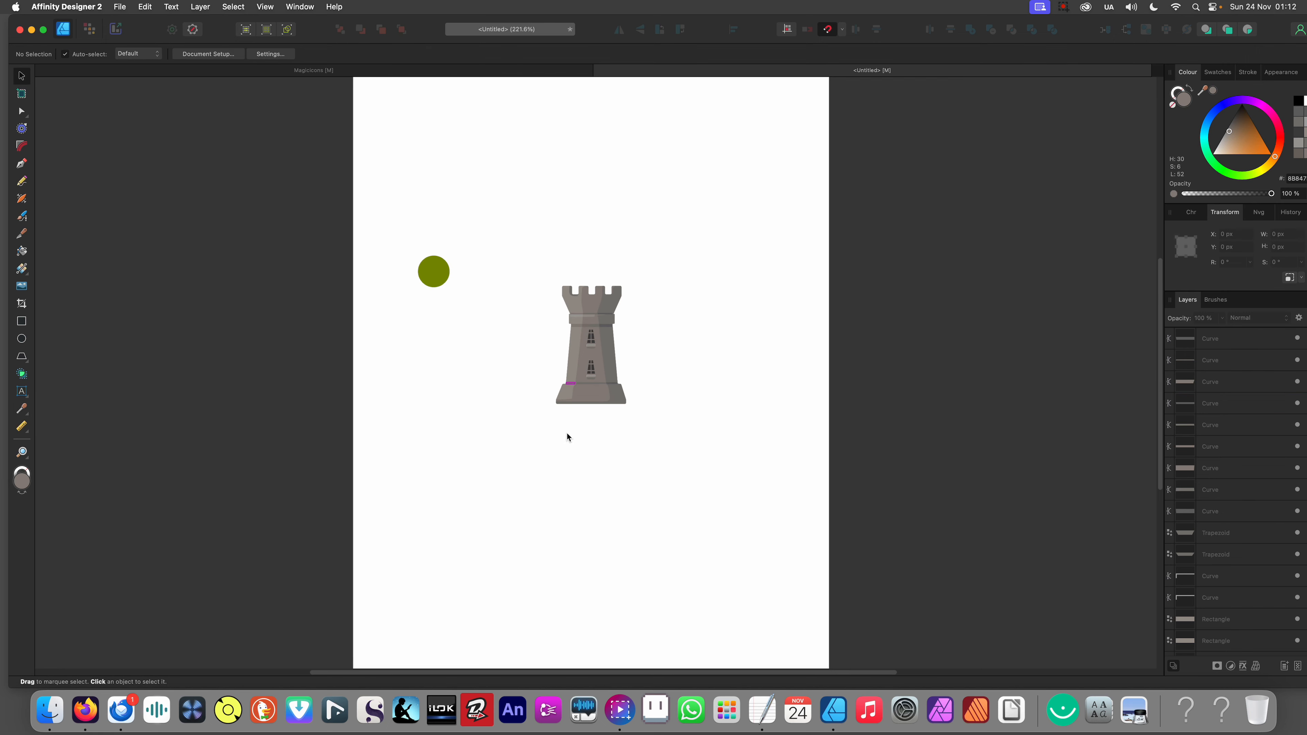
# Step: Move the left end nodes of the band above the base outward to meet the tower shaft's left edge
pyautogui.scroll(3, 646, 410)
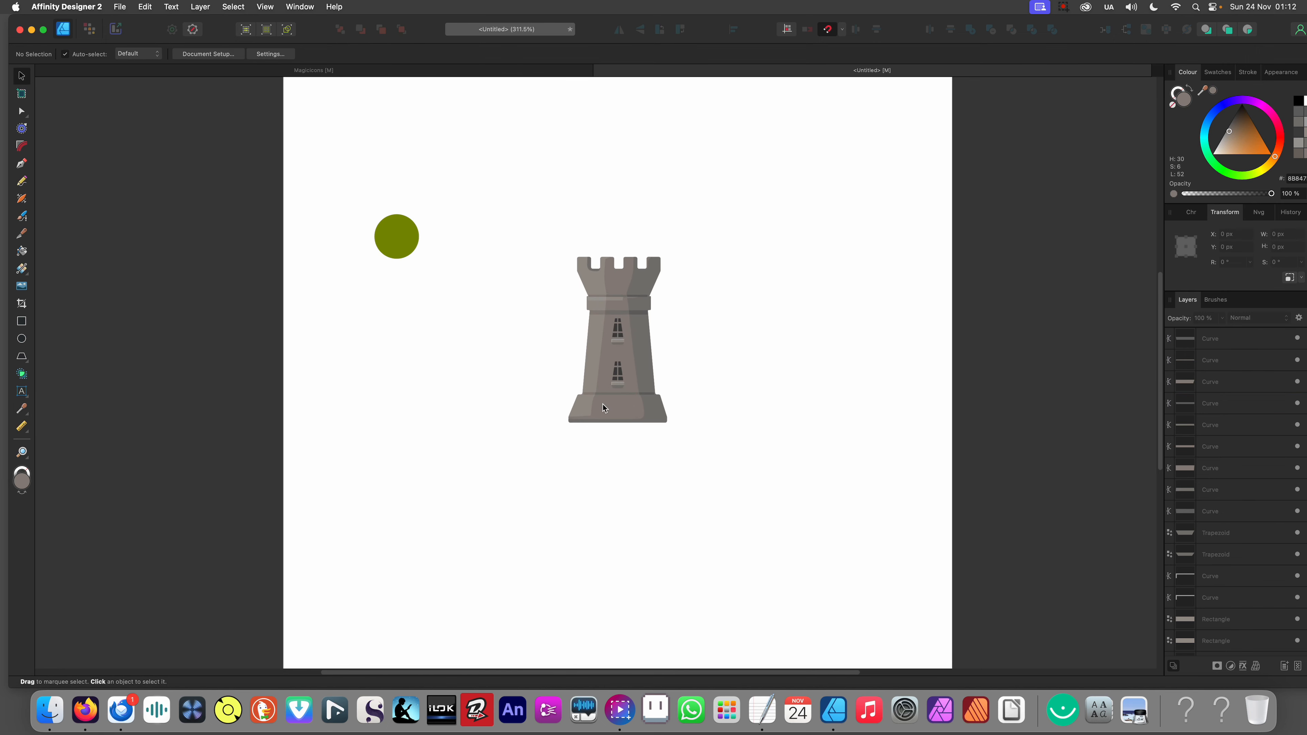
pyautogui.scroll(8, 595, 387)
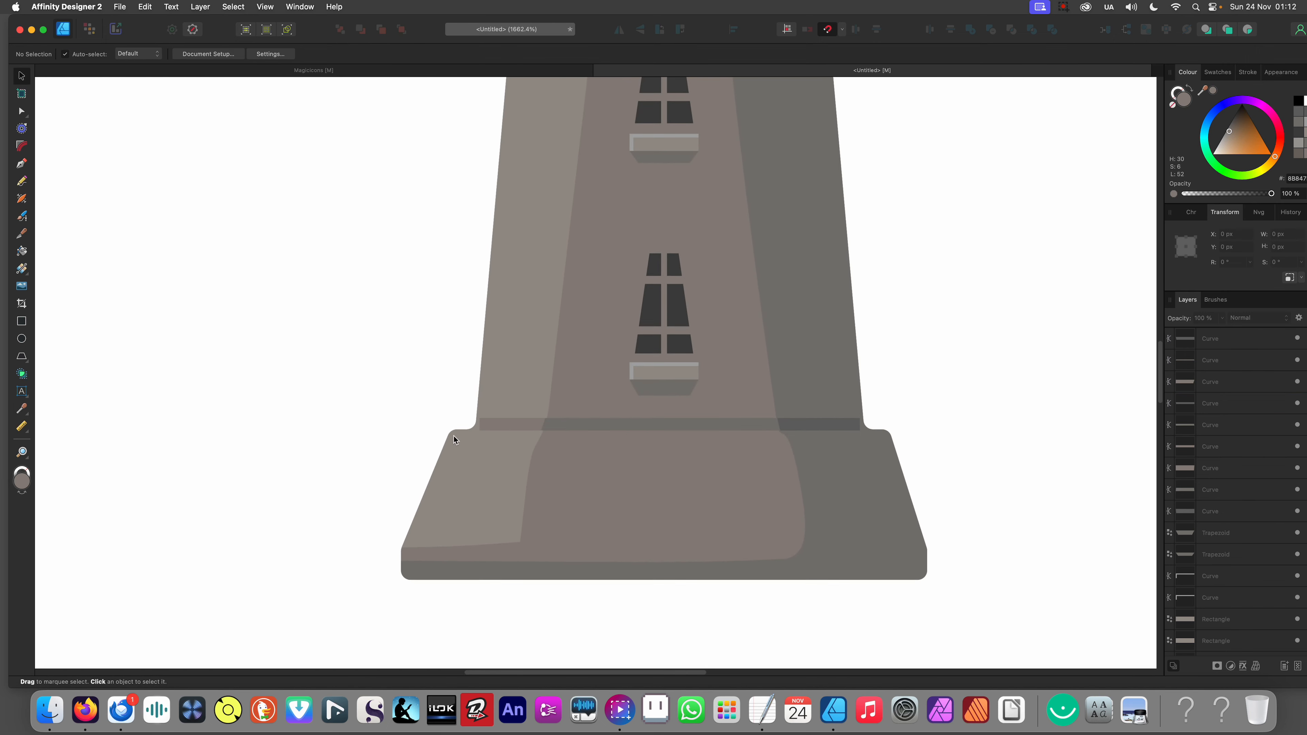
pyautogui.scroll(8, 476, 436)
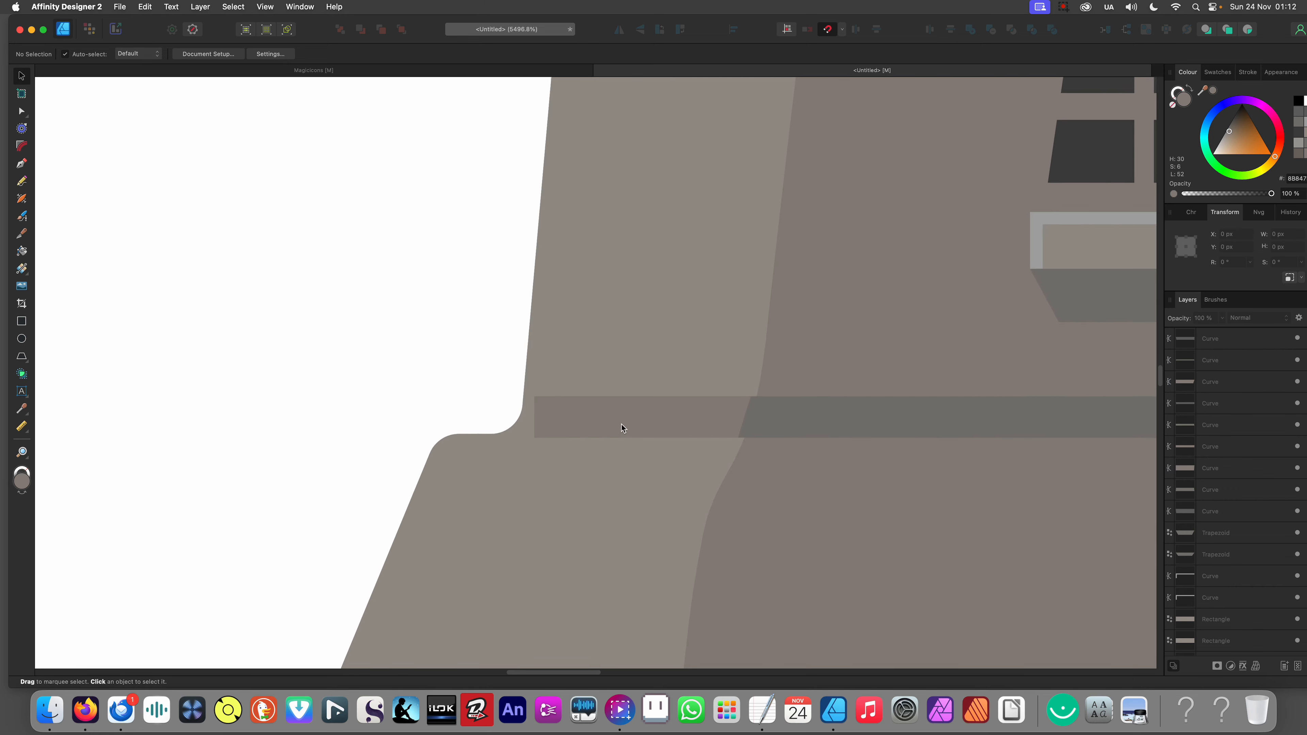
pyautogui.click(562, 443)
pyautogui.press('a')
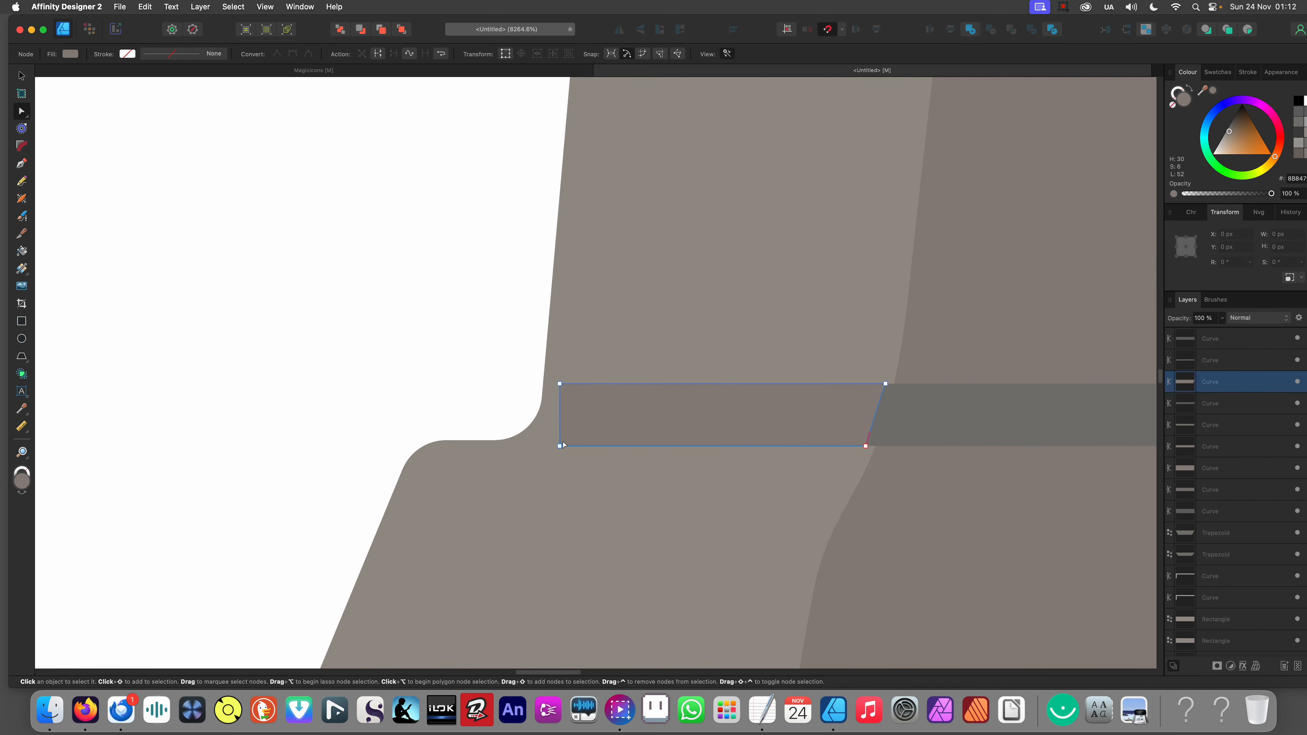
pyautogui.moveTo(539, 355); pyautogui.dragTo(590, 487)
pyautogui.press('Left')
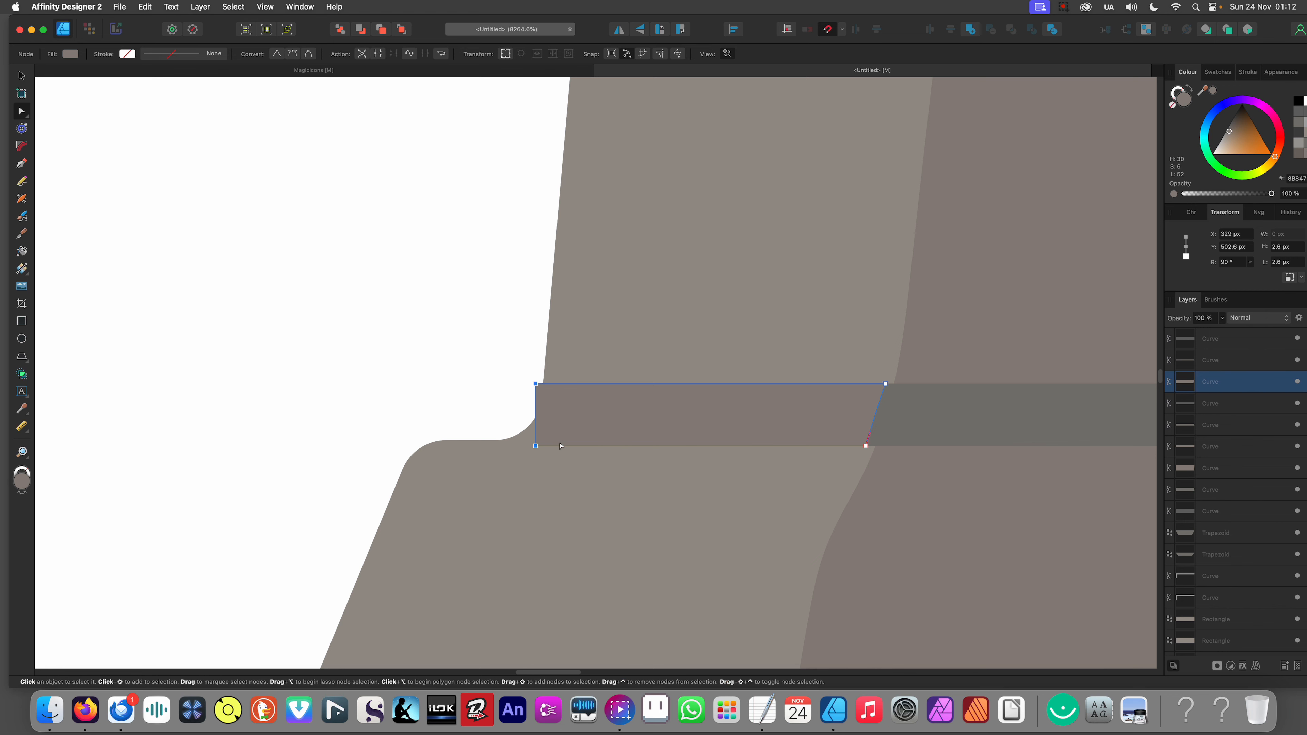
pyautogui.scroll(4, 523, 404)
pyautogui.moveTo(551, 363); pyautogui.dragTo(568, 362)
pyautogui.press('Escape')
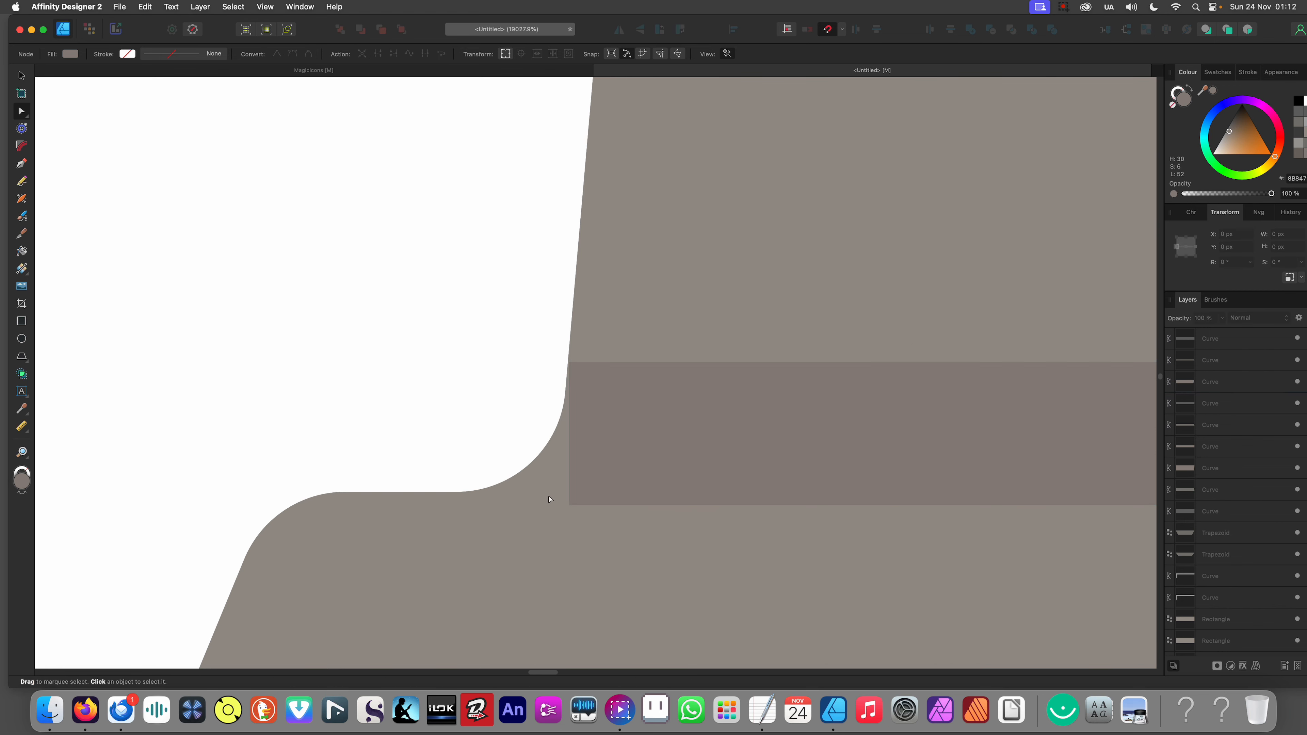
# Step: Reshape the band's left end with an added node and curve handles to follow the rounded corner above the base
pyautogui.click(570, 442)
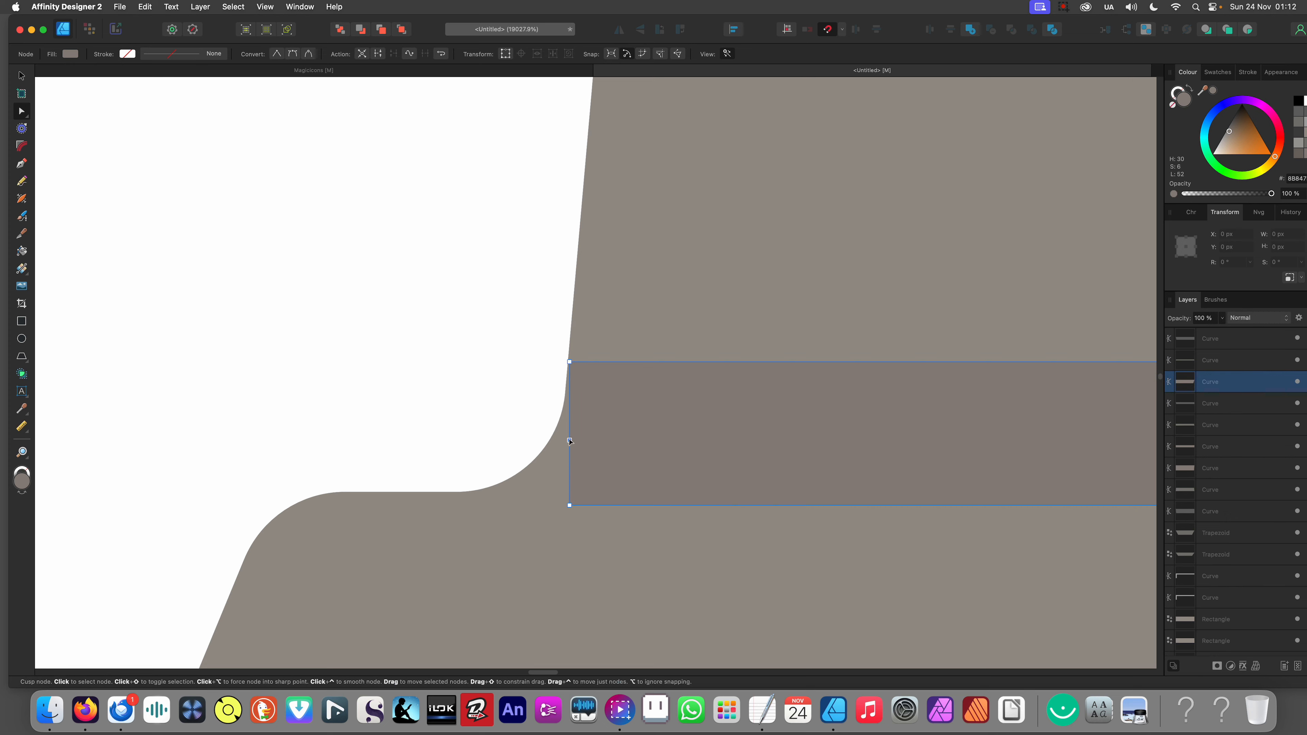
pyautogui.click(570, 505)
pyautogui.moveTo(570, 505); pyautogui.dragTo(467, 506)
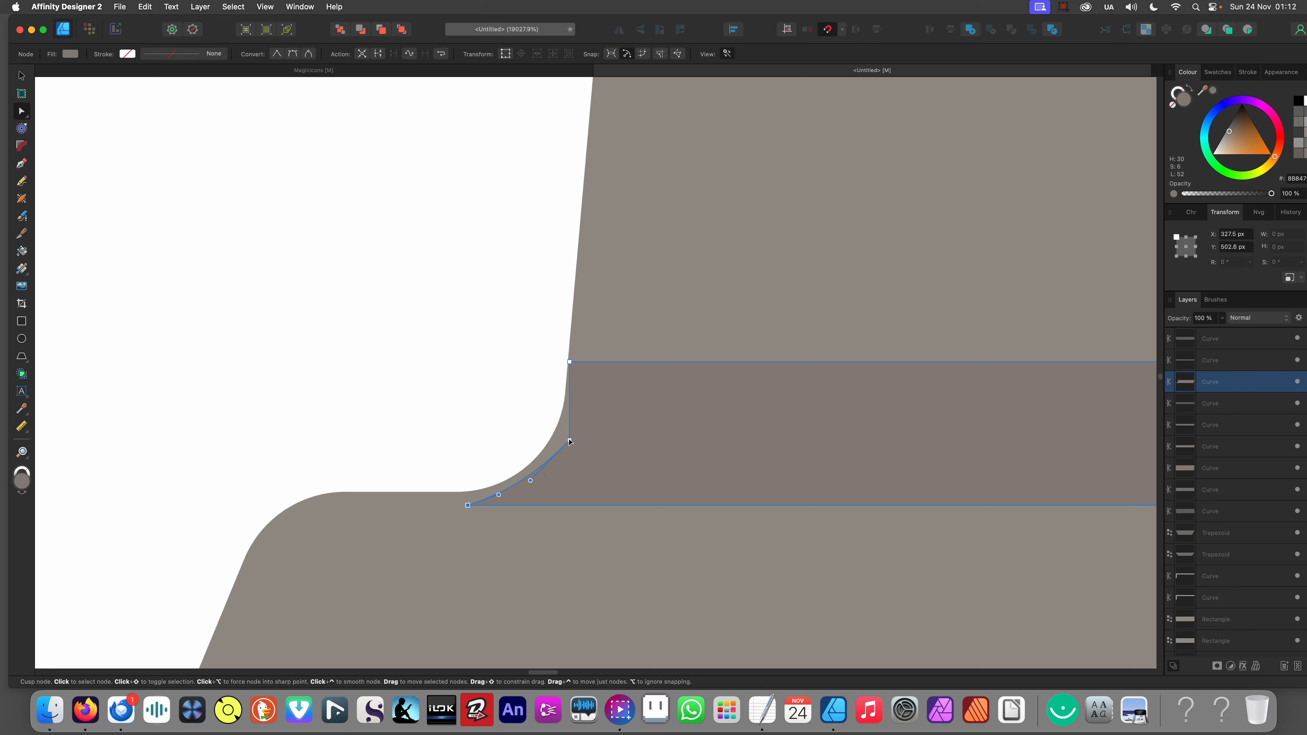
pyautogui.moveTo(574, 441); pyautogui.dragTo(561, 434)
pyautogui.click(563, 410)
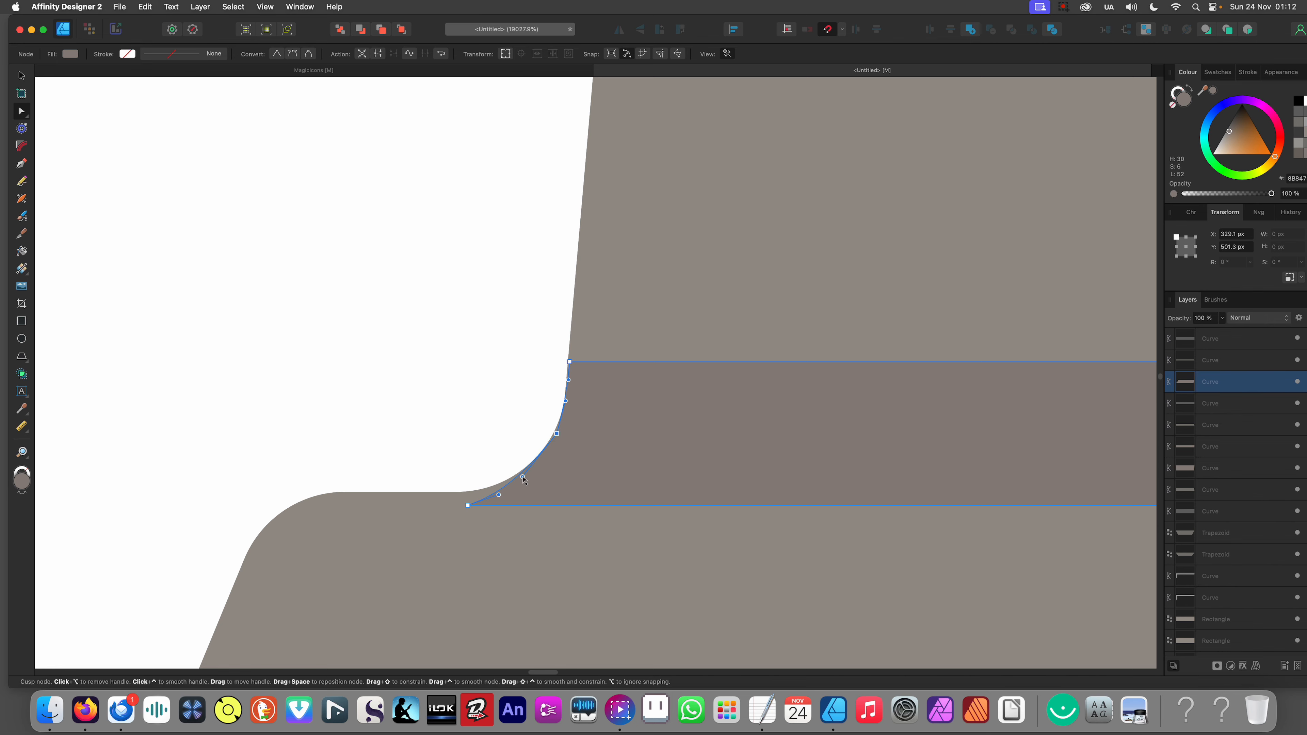
# Step: Extend the right end of the band above the base to the tower's edge and curve it along the rounded corner
pyautogui.scroll(-10, 507, 463)
pyautogui.scroll(10, 539, 432)
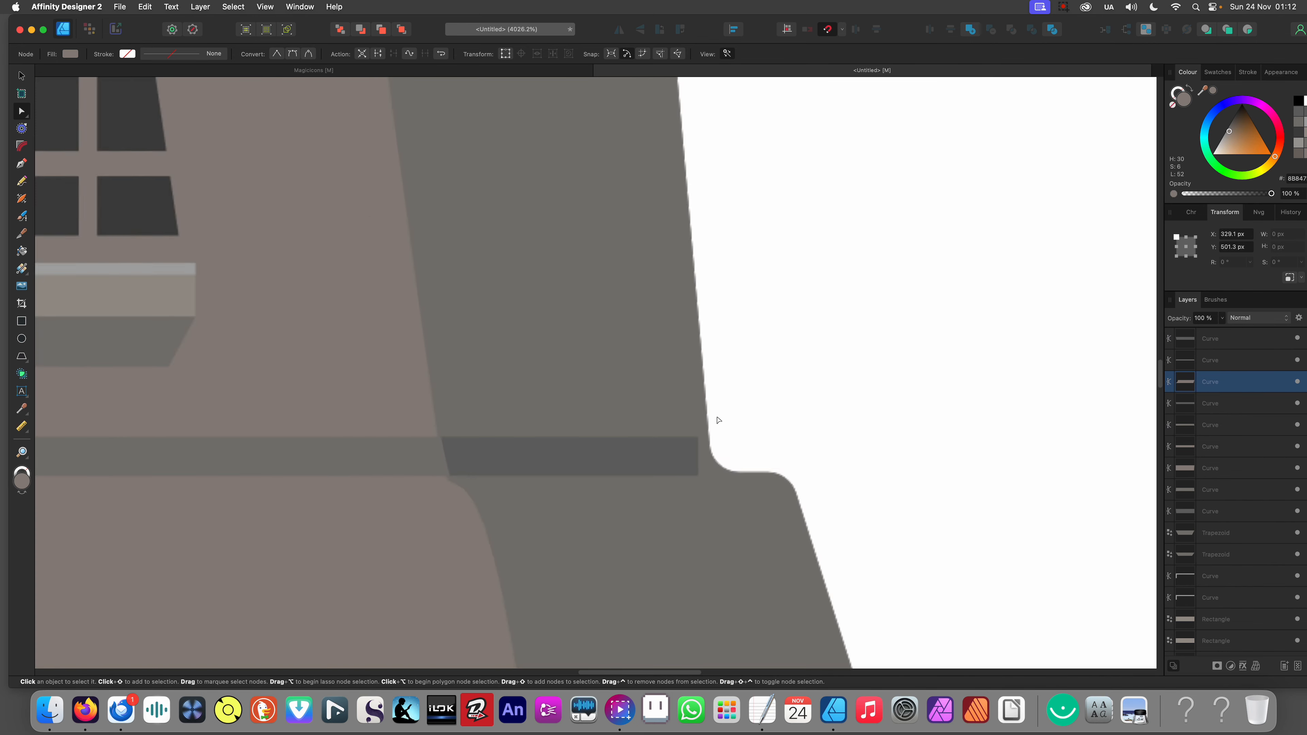
pyautogui.click(694, 489)
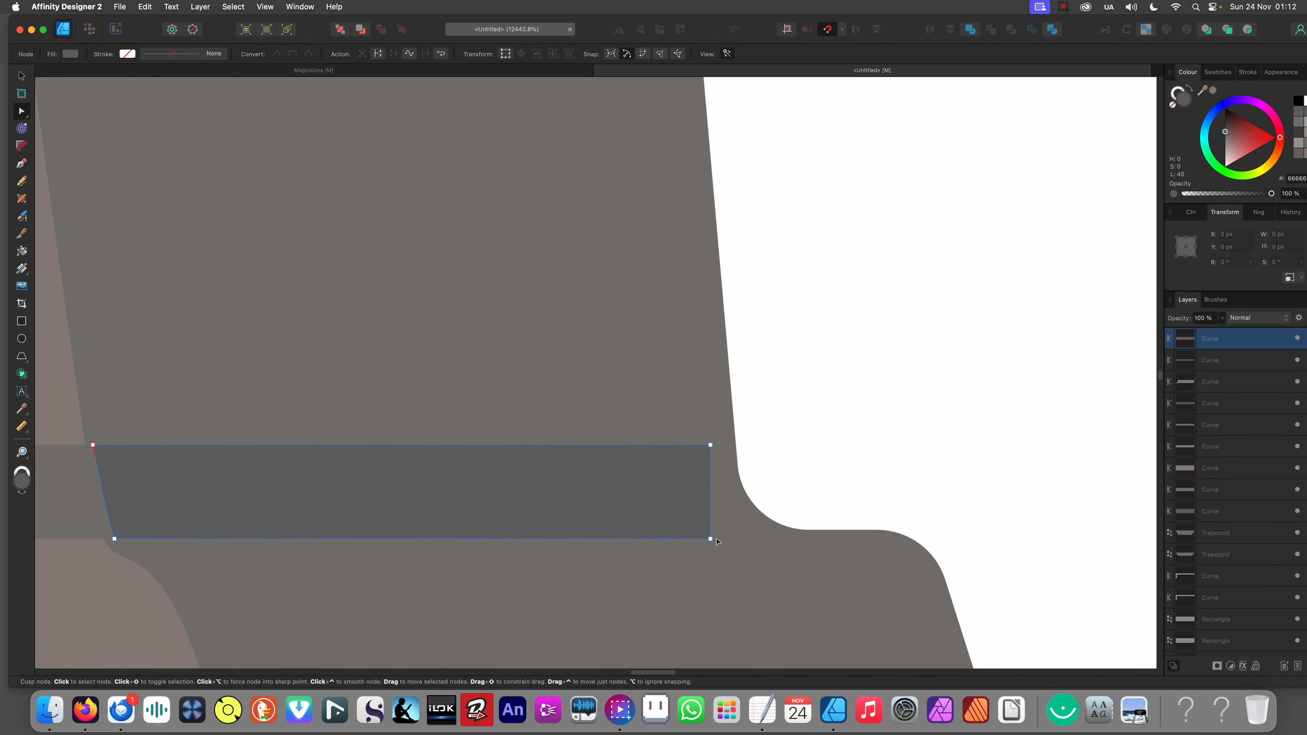
pyautogui.moveTo(717, 541); pyautogui.dragTo(781, 532)
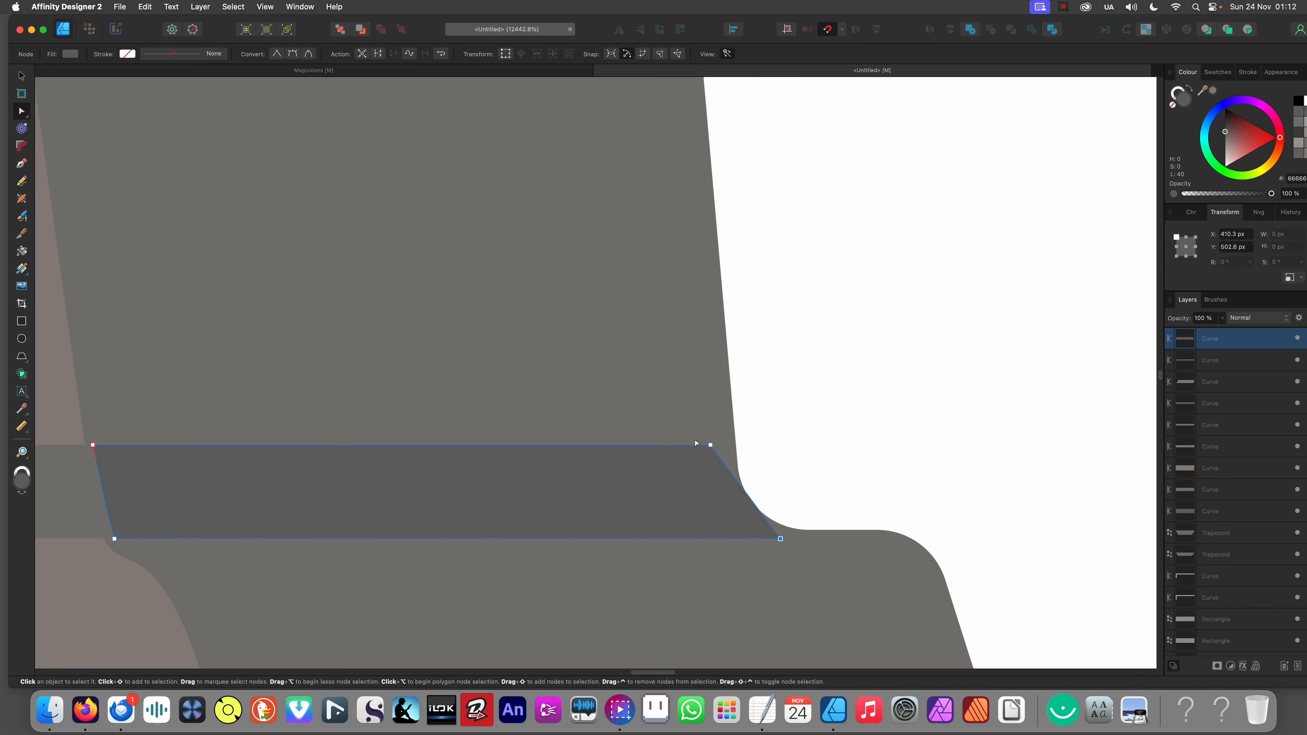
pyautogui.moveTo(710, 444); pyautogui.dragTo(746, 497)
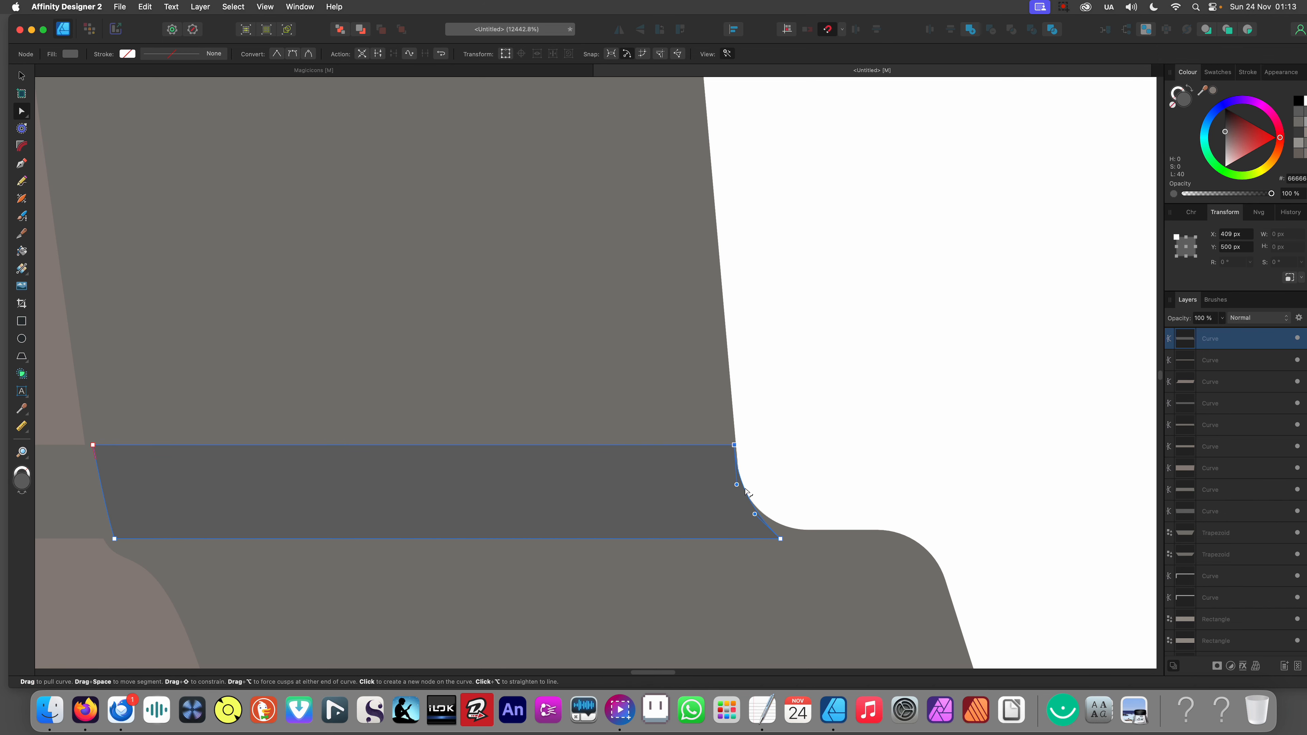
pyautogui.scroll(-10, 714, 426)
pyautogui.scroll(-8, 689, 365)
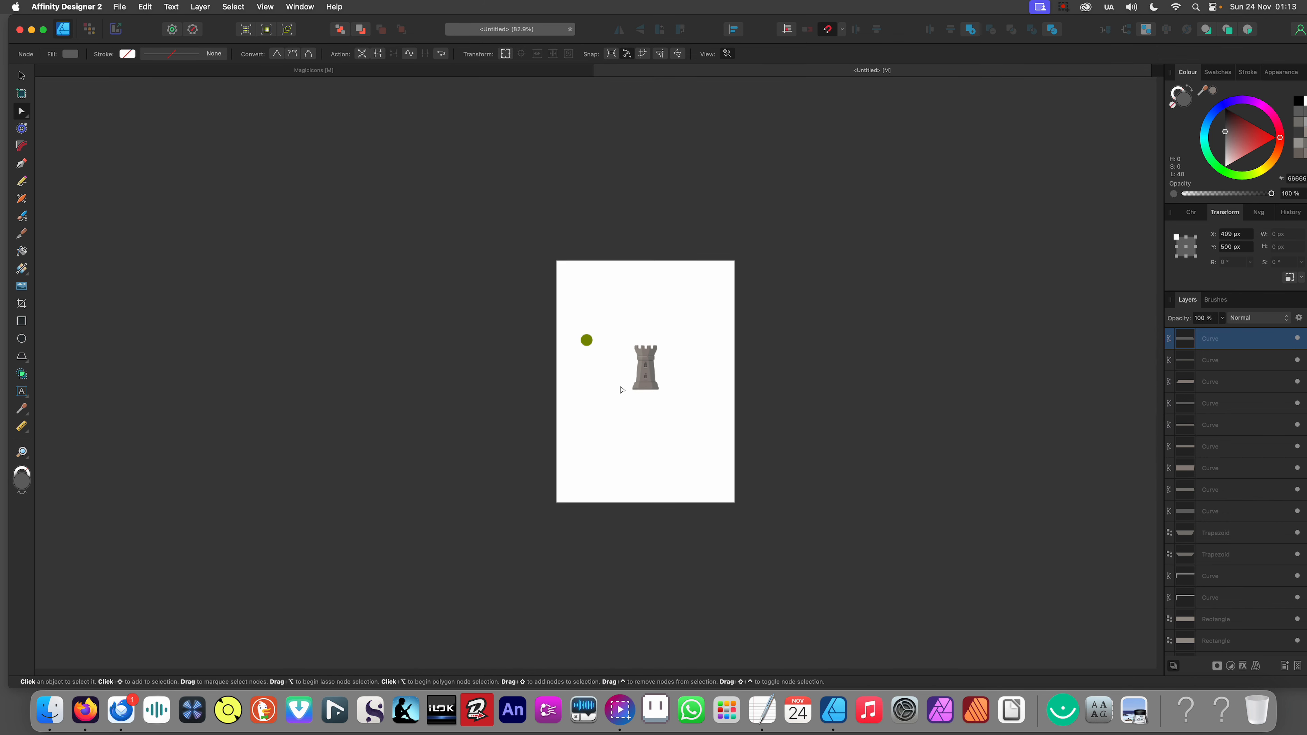
pyautogui.click(588, 364)
# Step: Extend the right end of the shadow band under the collar to the tower shaft's right edge, and deselect it
pyautogui.scroll(5, 660, 373)
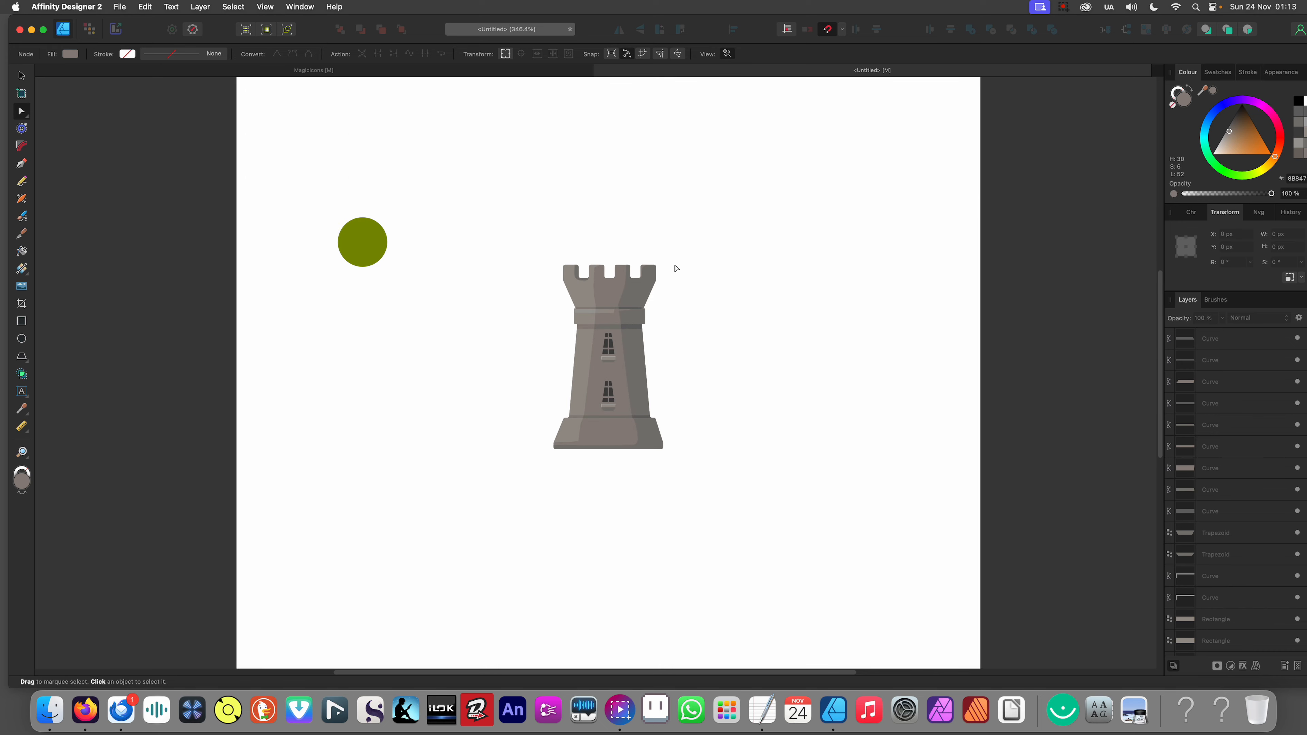
pyautogui.scroll(7, 633, 359)
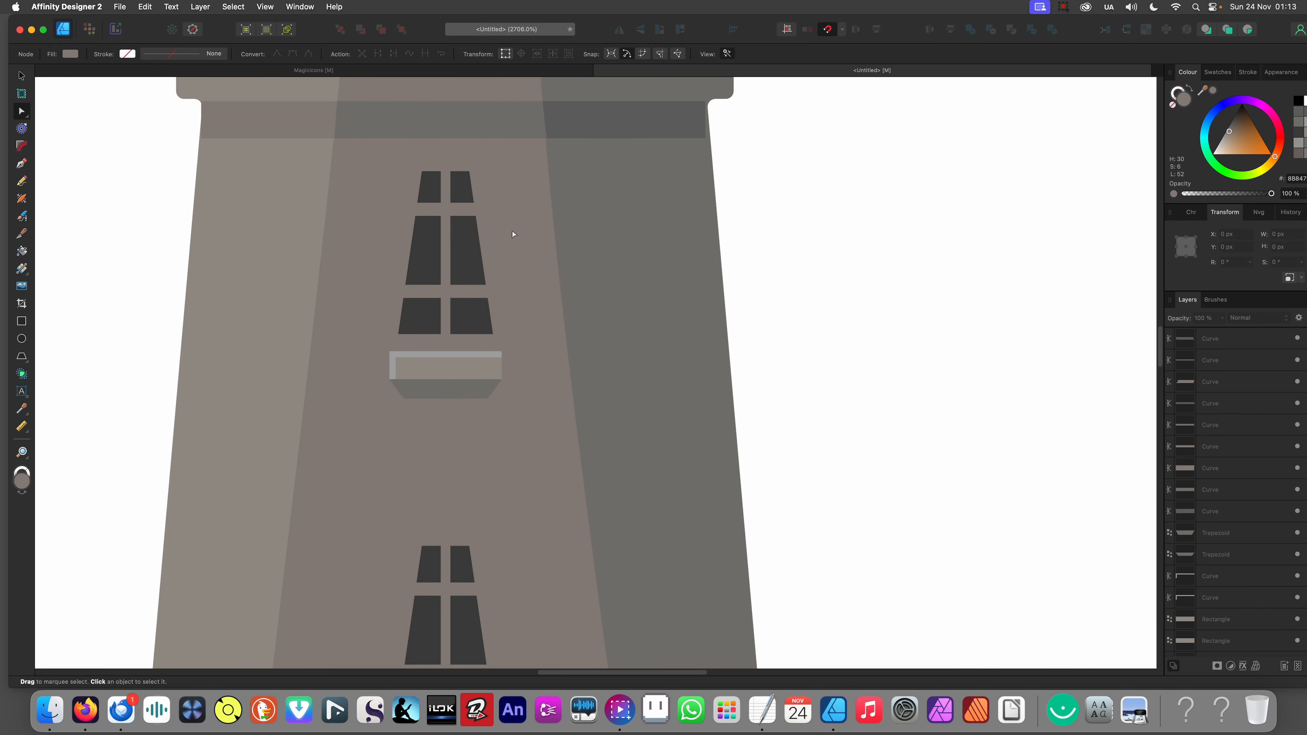
pyautogui.scroll(5, 693, 242)
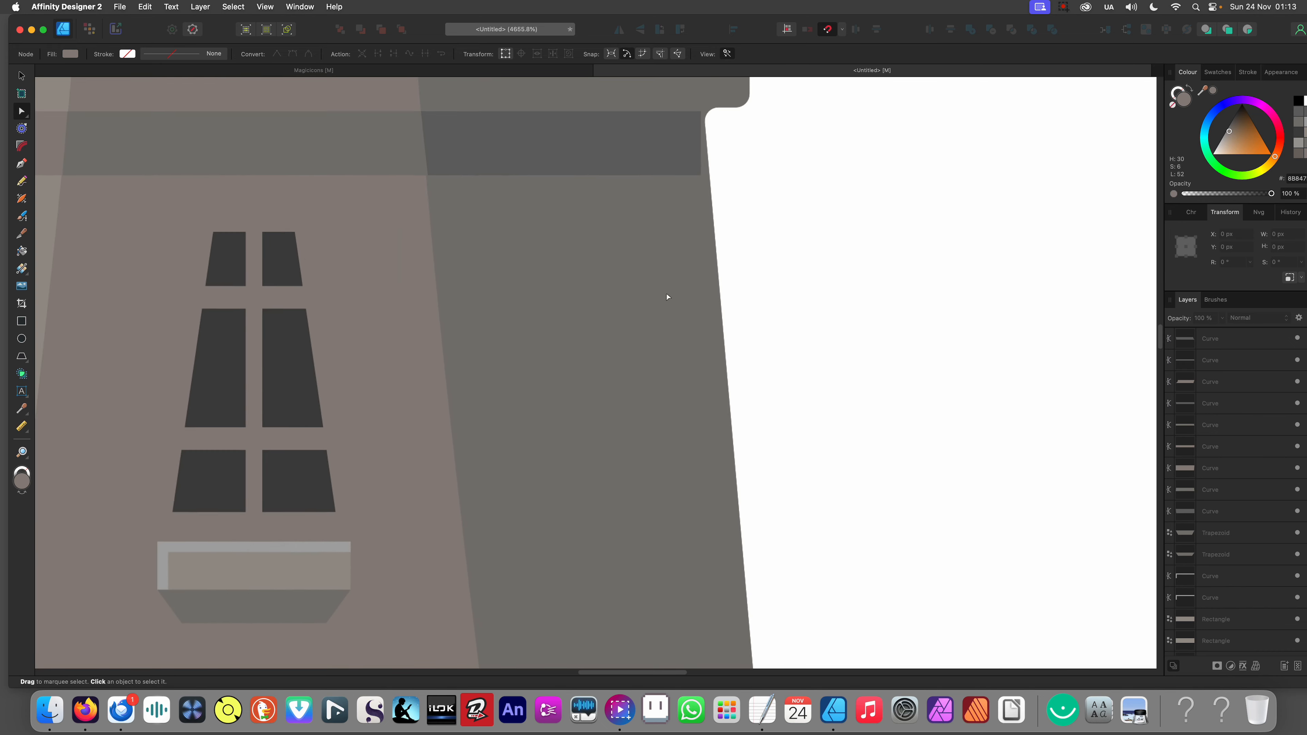
pyautogui.click(711, 281)
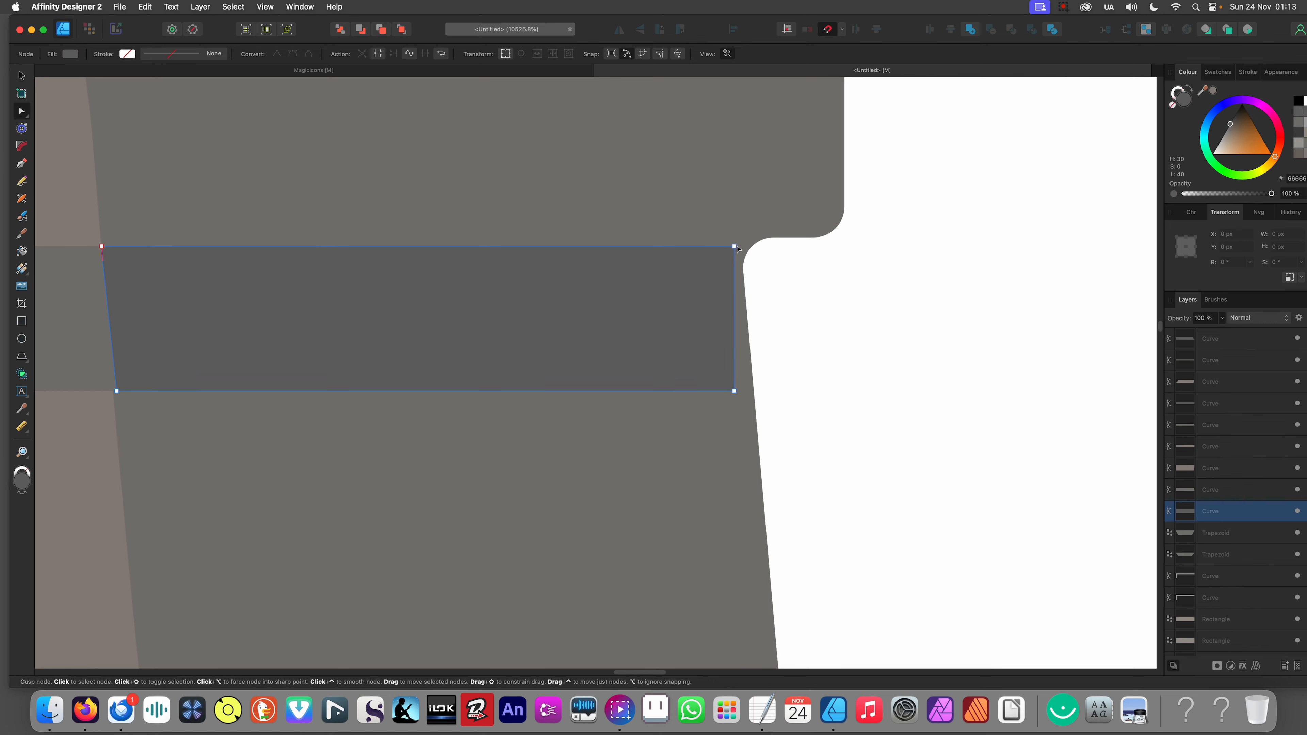
pyautogui.moveTo(734, 247); pyautogui.dragTo(750, 246)
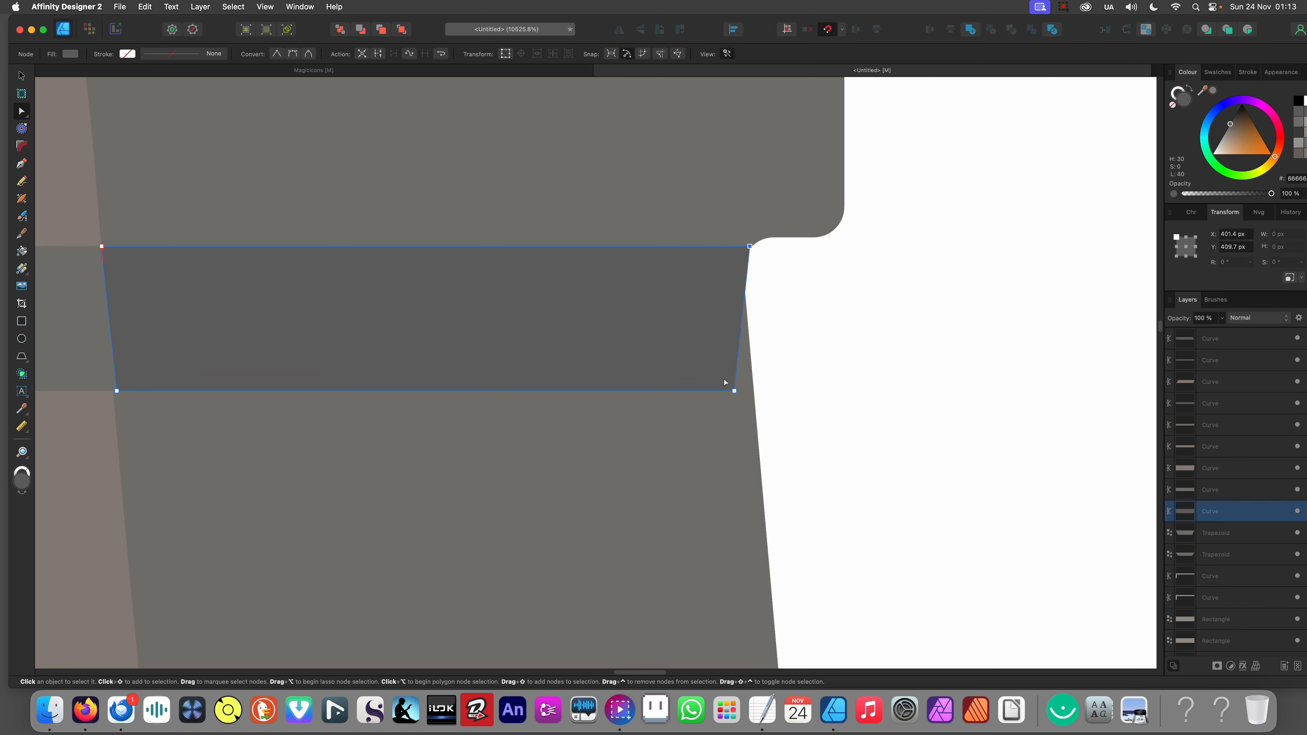
pyautogui.moveTo(734, 392); pyautogui.dragTo(755, 391)
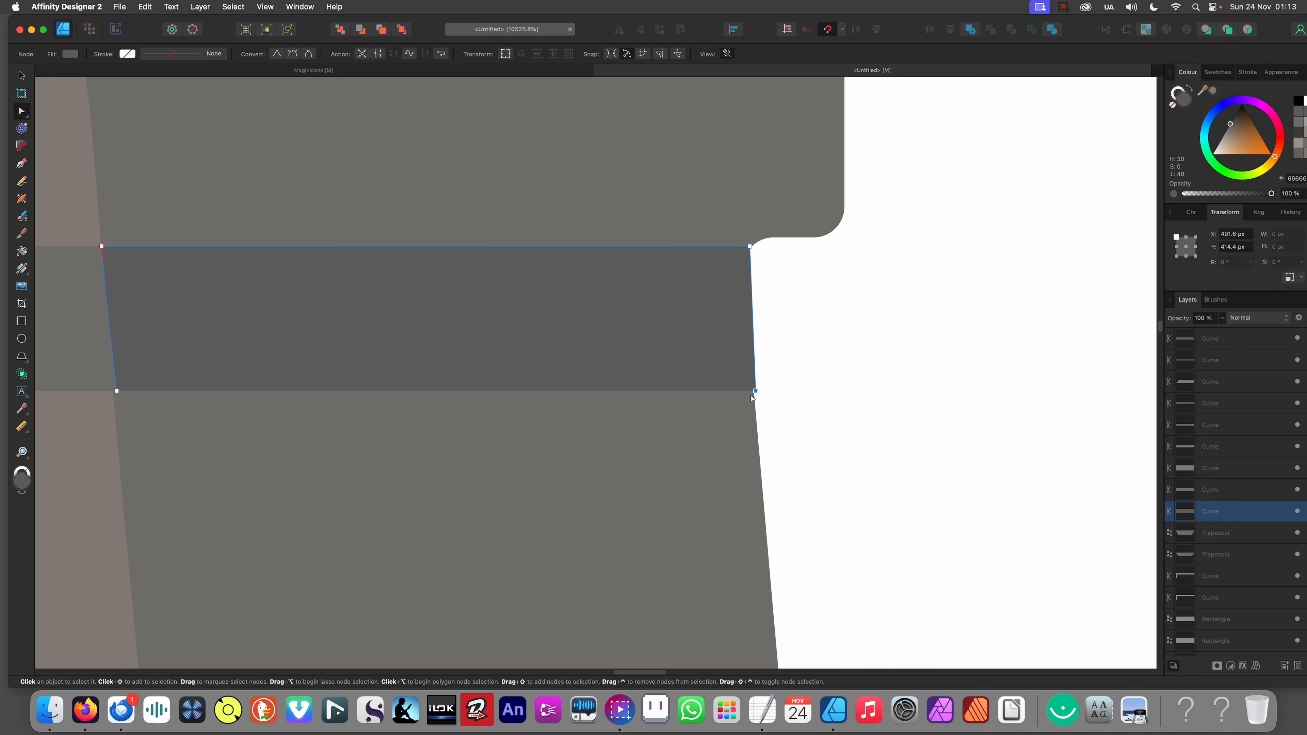
pyautogui.moveTo(753, 391); pyautogui.dragTo(752, 391)
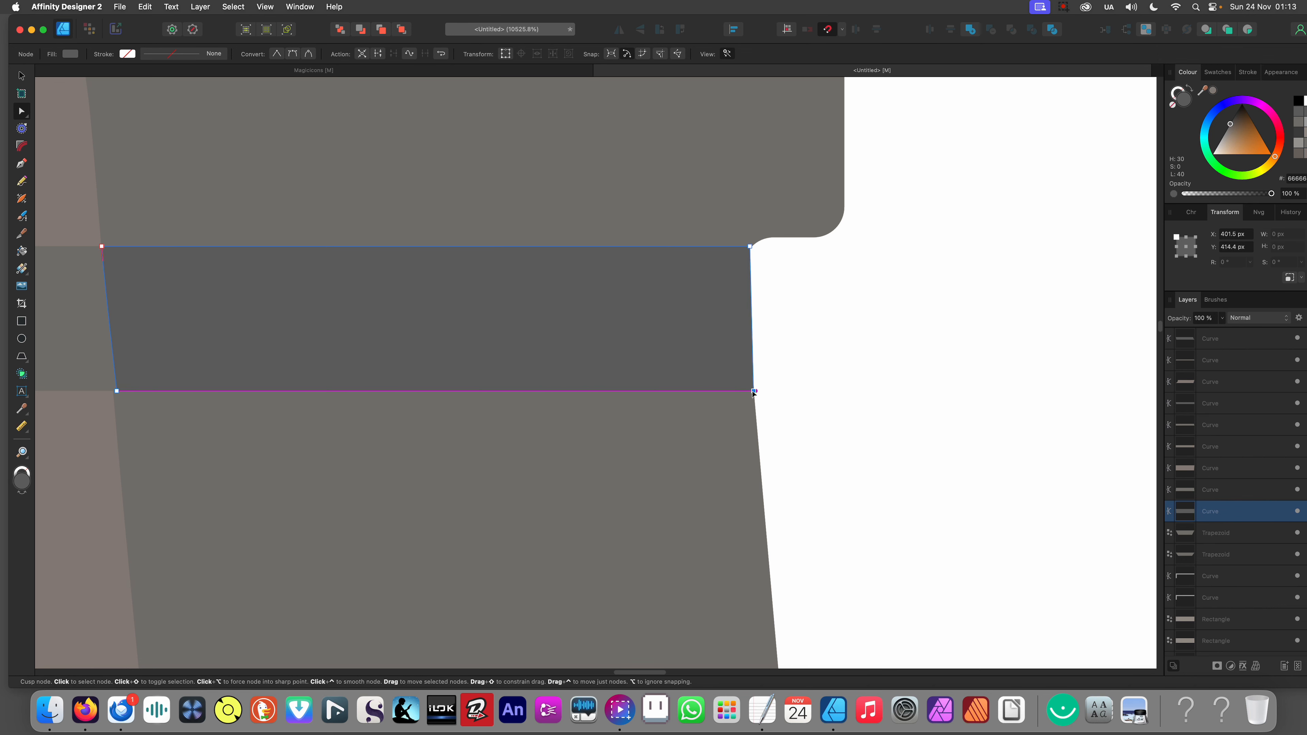
pyautogui.scroll(-10, 711, 328)
pyautogui.scroll(-5, 688, 369)
pyautogui.click(612, 396)
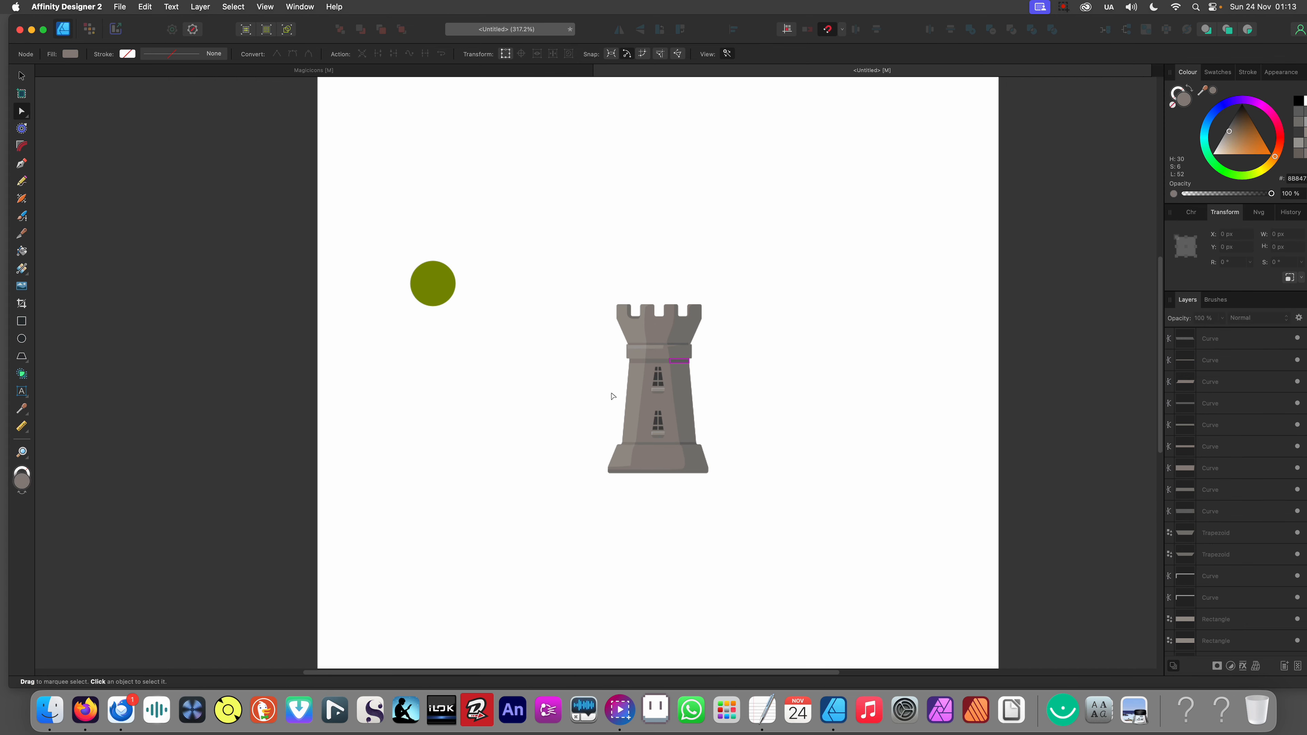
# Step: Move the dark backing rectangle out from behind the windows to the blank area right of the tower
pyautogui.scroll(7, 726, 363)
pyautogui.scroll(-8, 645, 345)
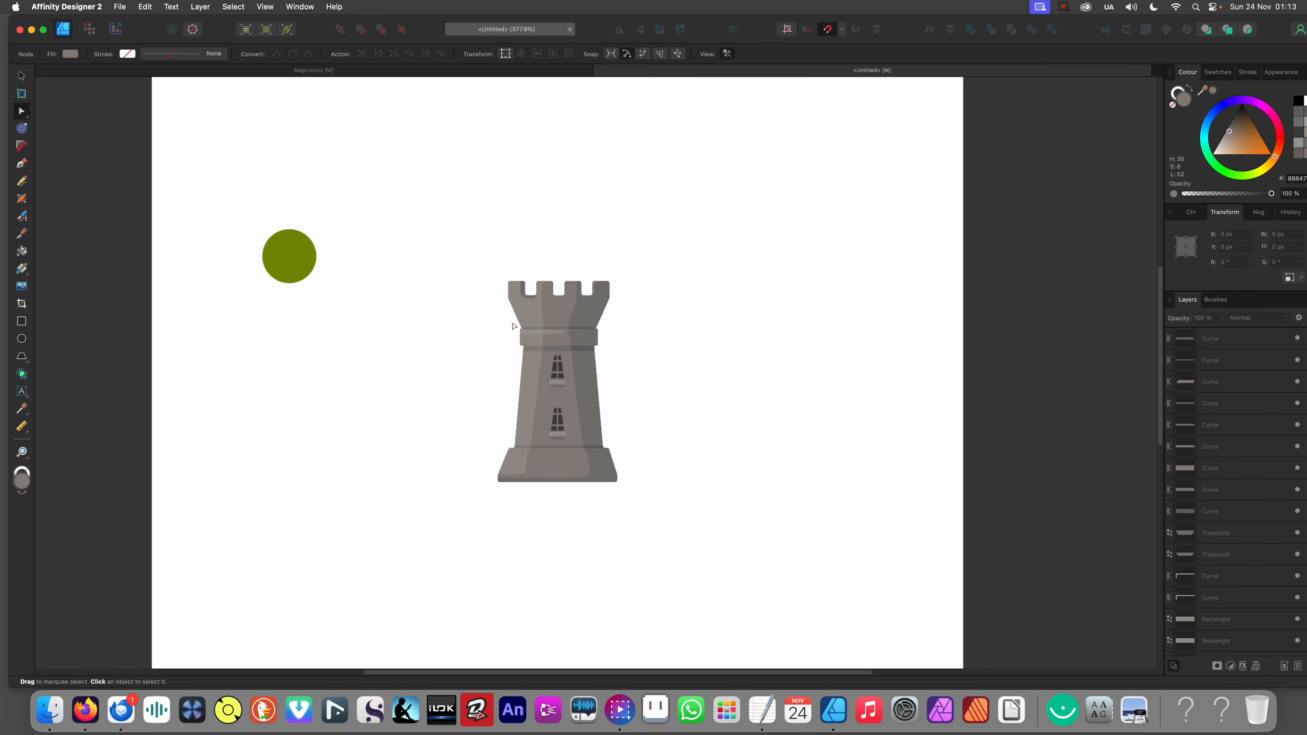
pyautogui.hscroll(-3, 624, 439)
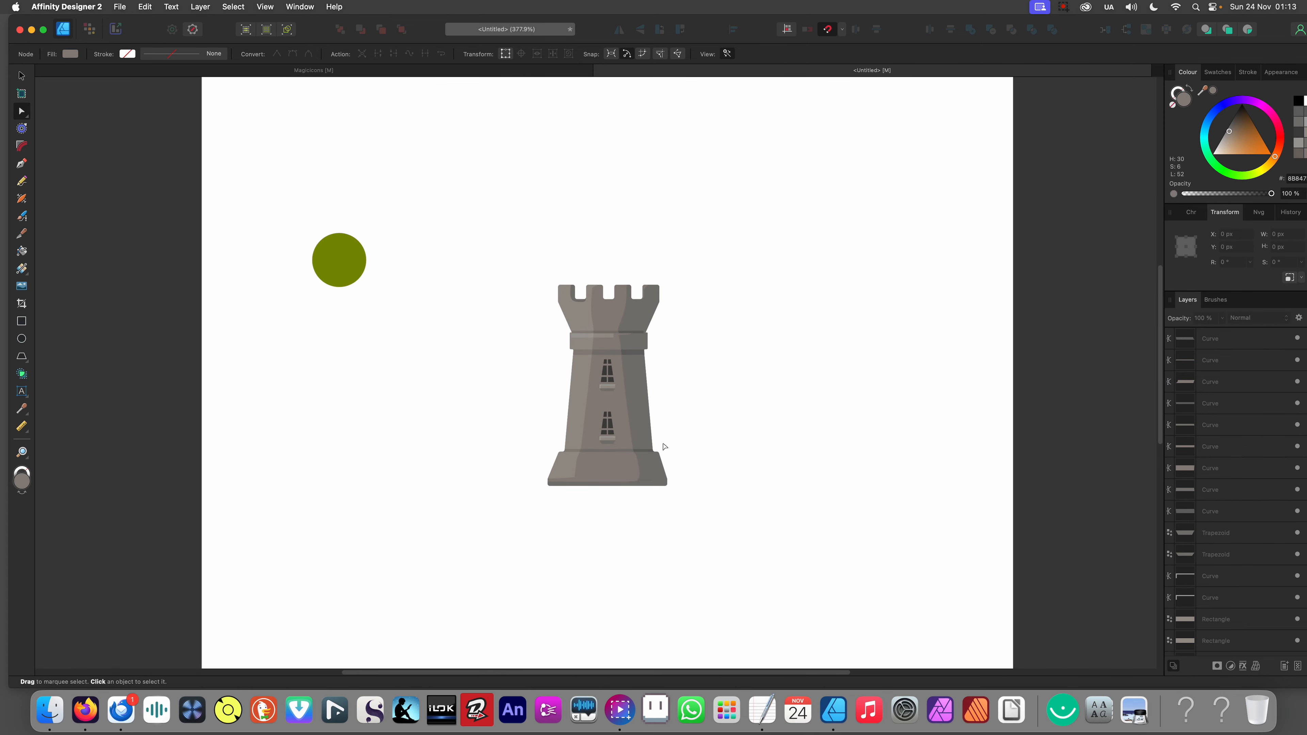
pyautogui.scroll(7, 617, 369)
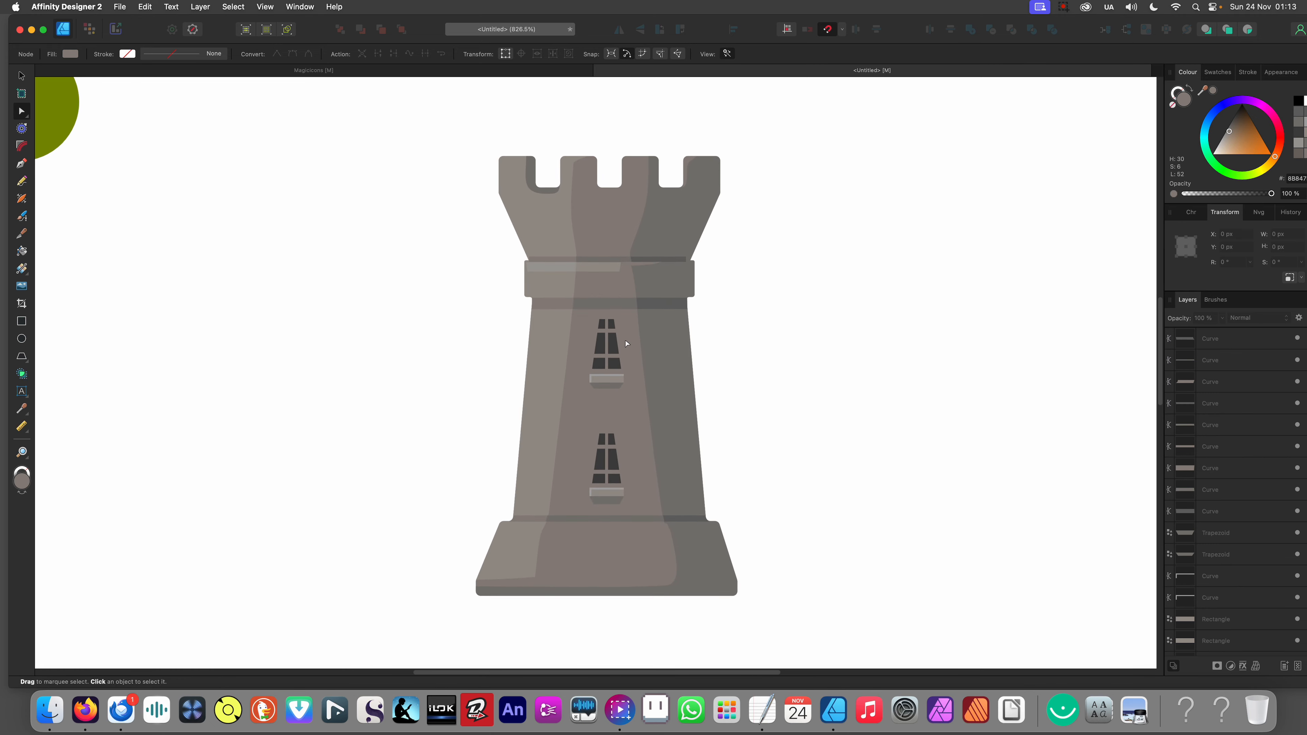
pyautogui.click(619, 352)
pyautogui.scroll(-3, 620, 352)
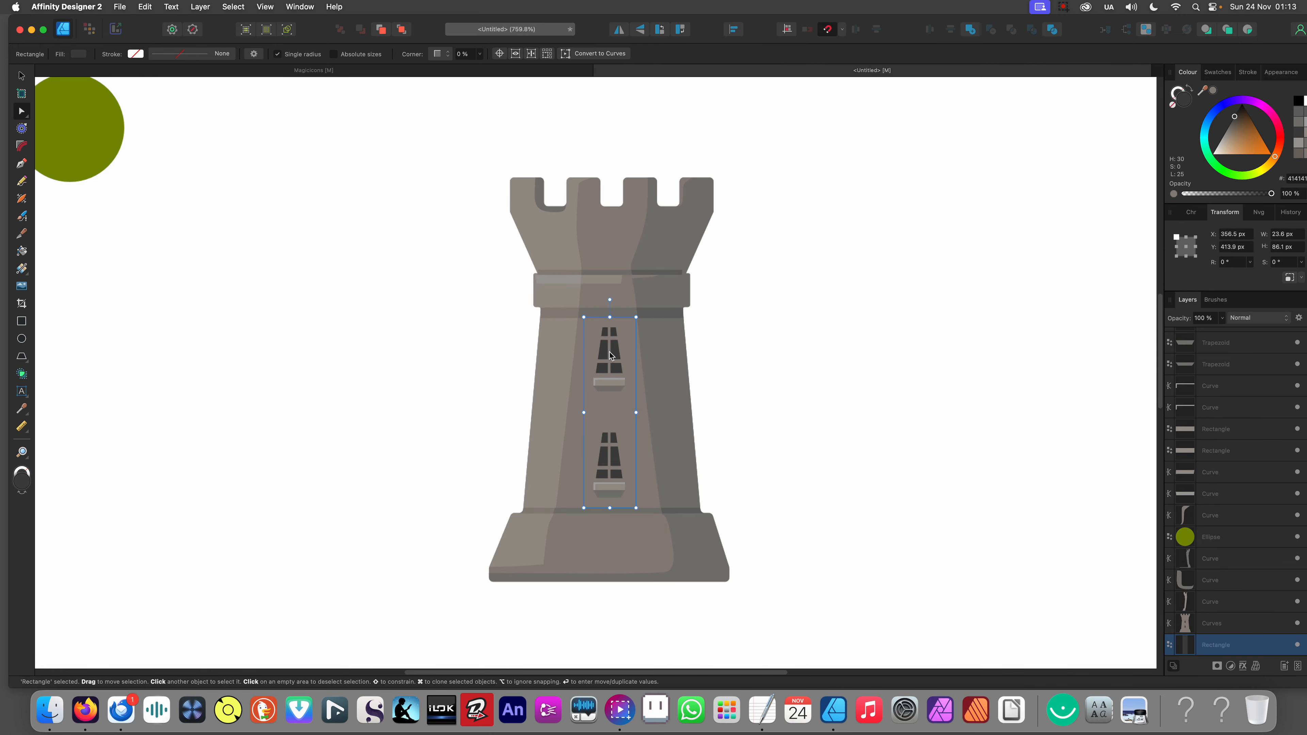
pyautogui.moveTo(616, 352); pyautogui.dragTo(773, 358)
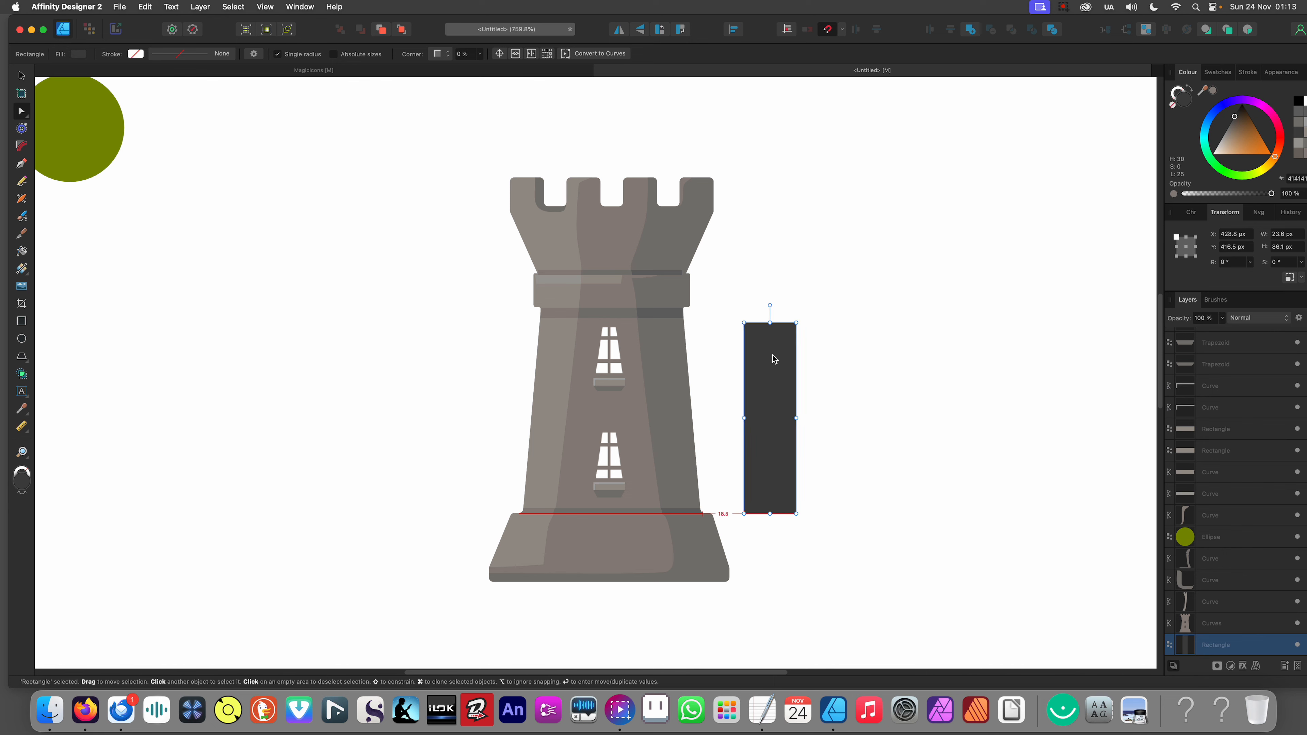
pyautogui.click(866, 377)
# Step: Move the dark backing rectangle back behind the tower so that it fills both window openings
pyautogui.hscroll(3, 866, 377)
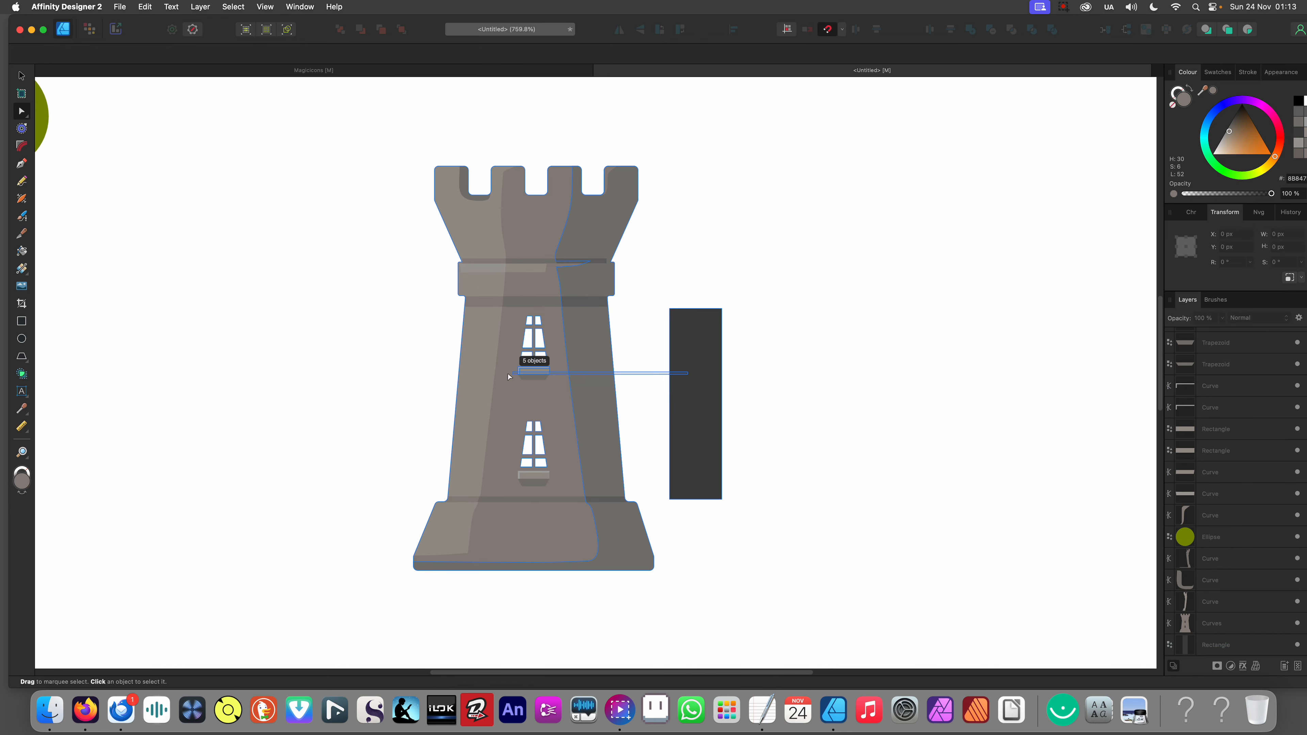
pyautogui.click(704, 384)
pyautogui.click(804, 395)
pyautogui.moveTo(698, 397); pyautogui.dragTo(792, 411)
pyautogui.click(793, 410)
pyautogui.click(694, 416)
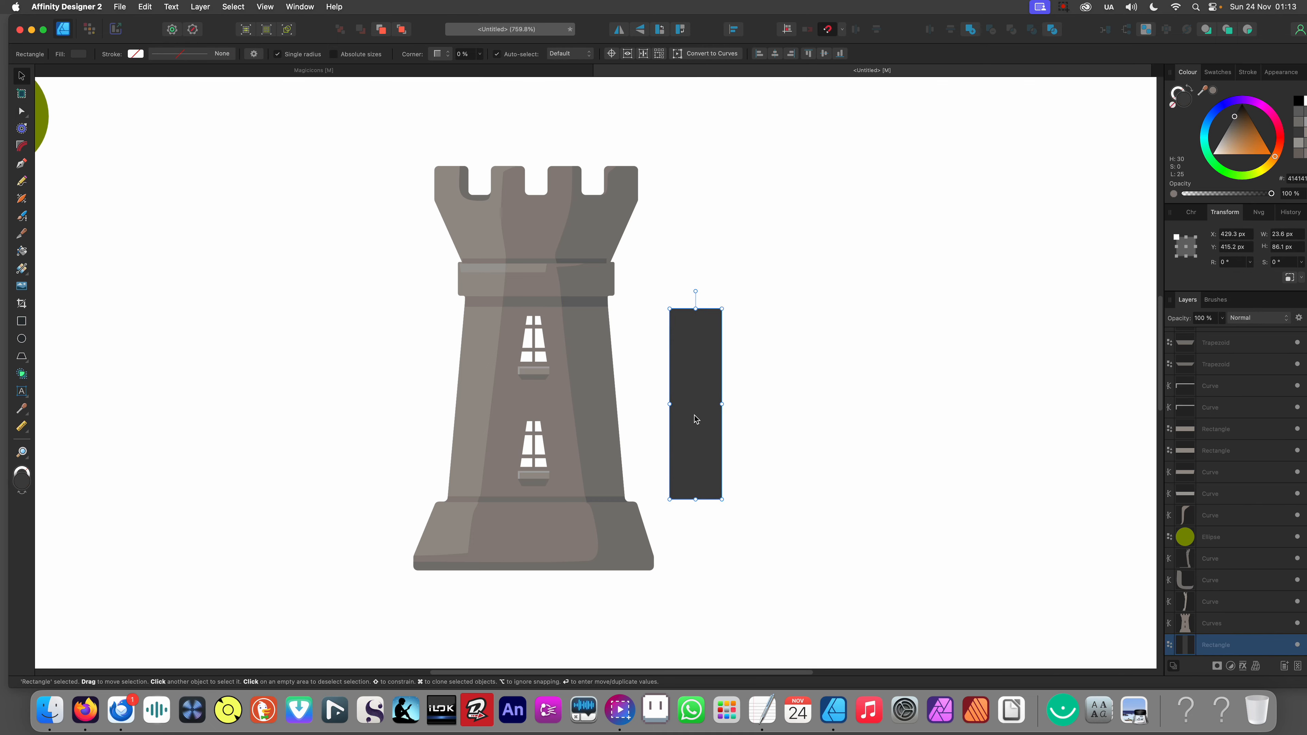
pyautogui.moveTo(694, 416); pyautogui.dragTo(533, 414)
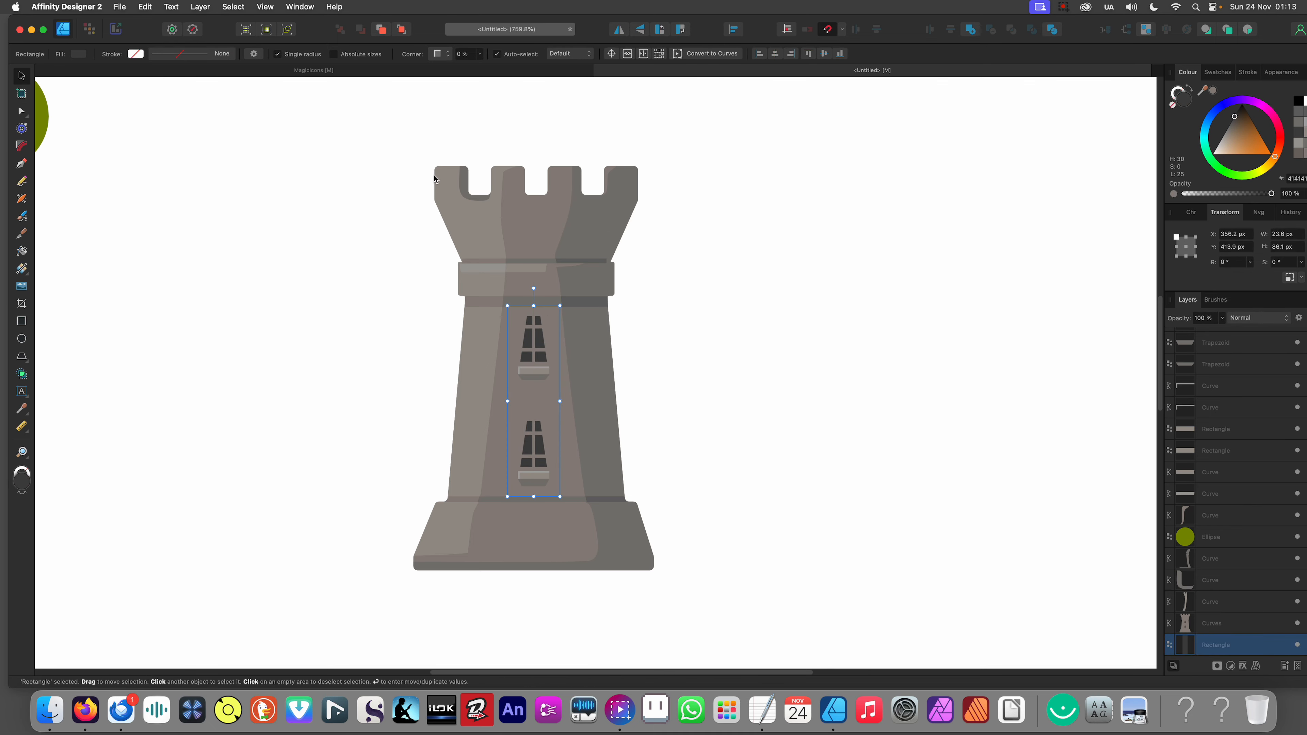
pyautogui.moveTo(402, 143); pyautogui.dragTo(741, 602)
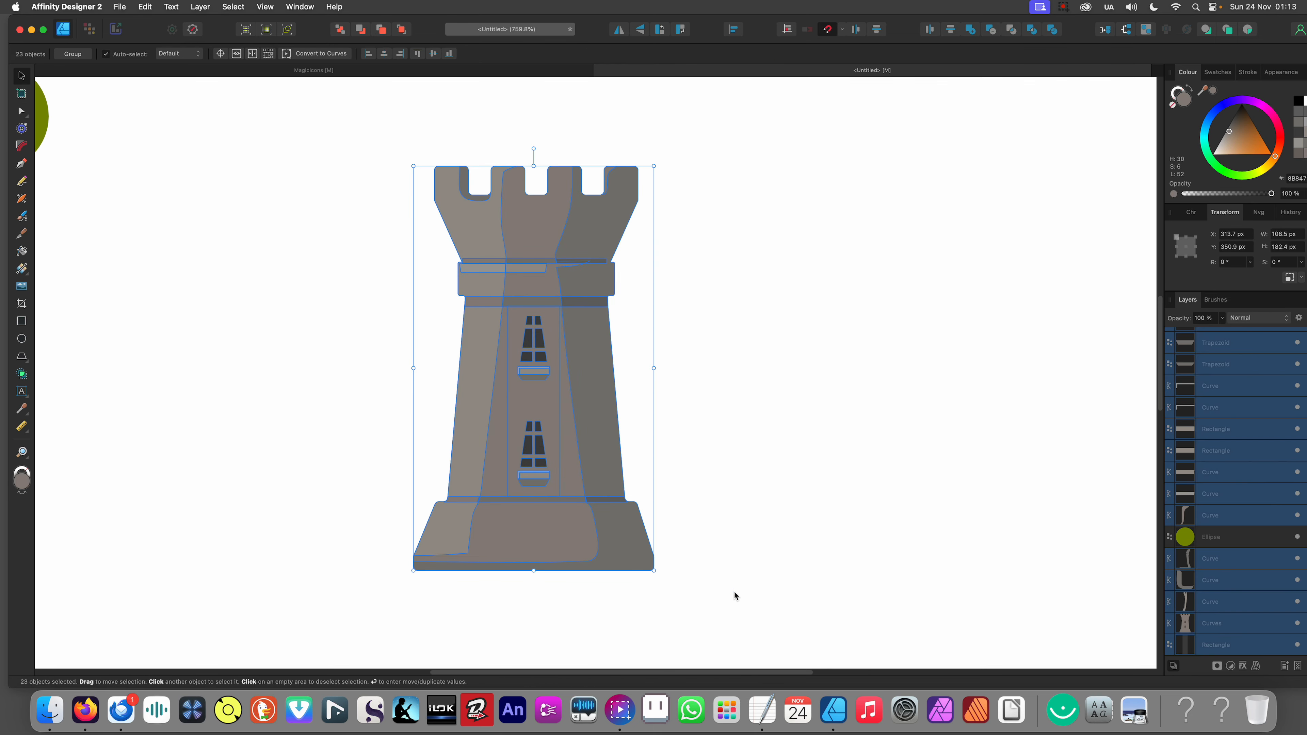
pyautogui.keyDown('shift'); pyautogui.click(542, 452); pyautogui.keyUp('shift')
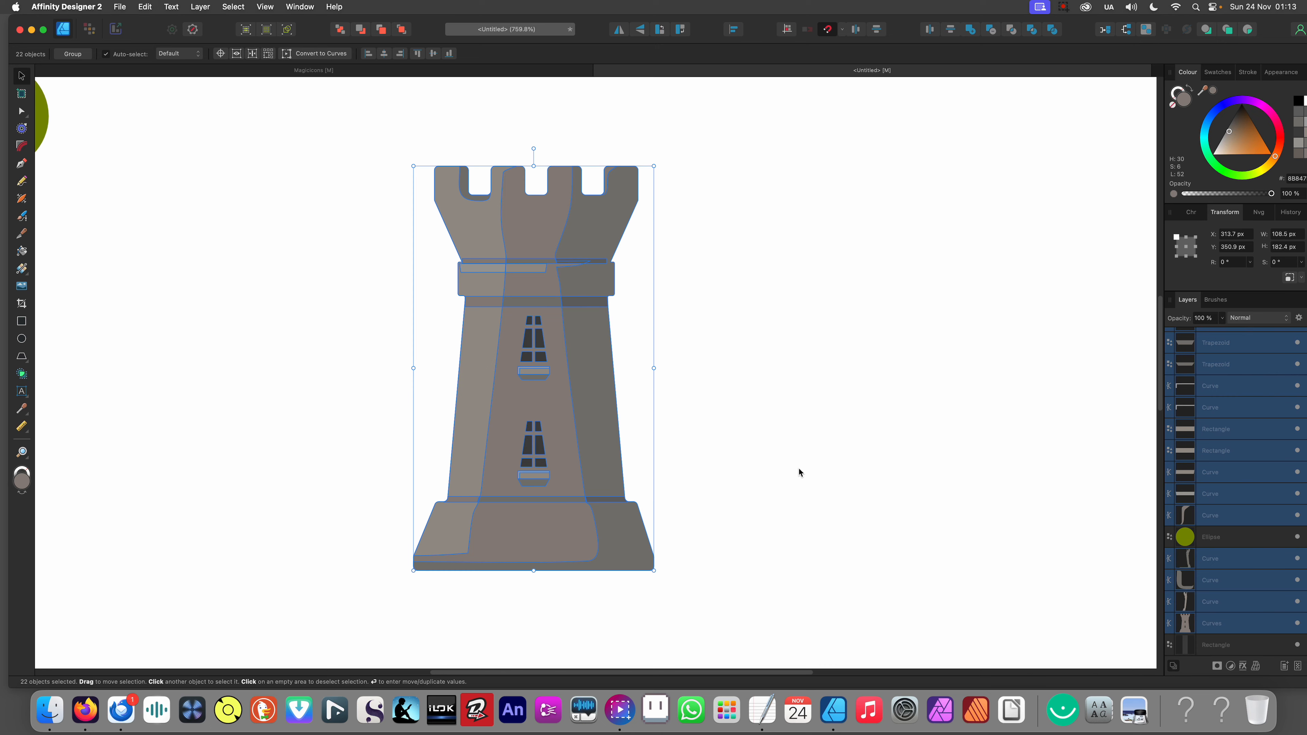
pyautogui.click(780, 463)
pyautogui.click(541, 449)
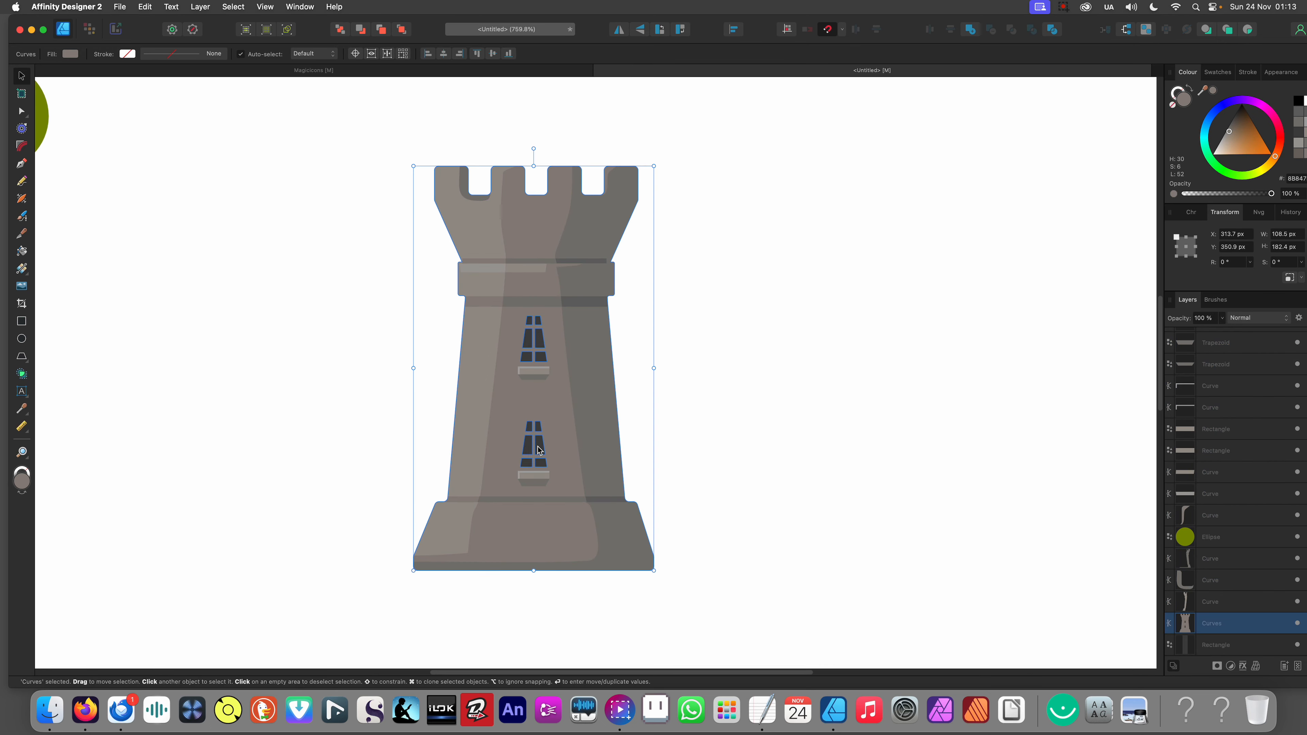
pyautogui.moveTo(540, 449); pyautogui.dragTo(702, 446)
pyautogui.press('super+z')
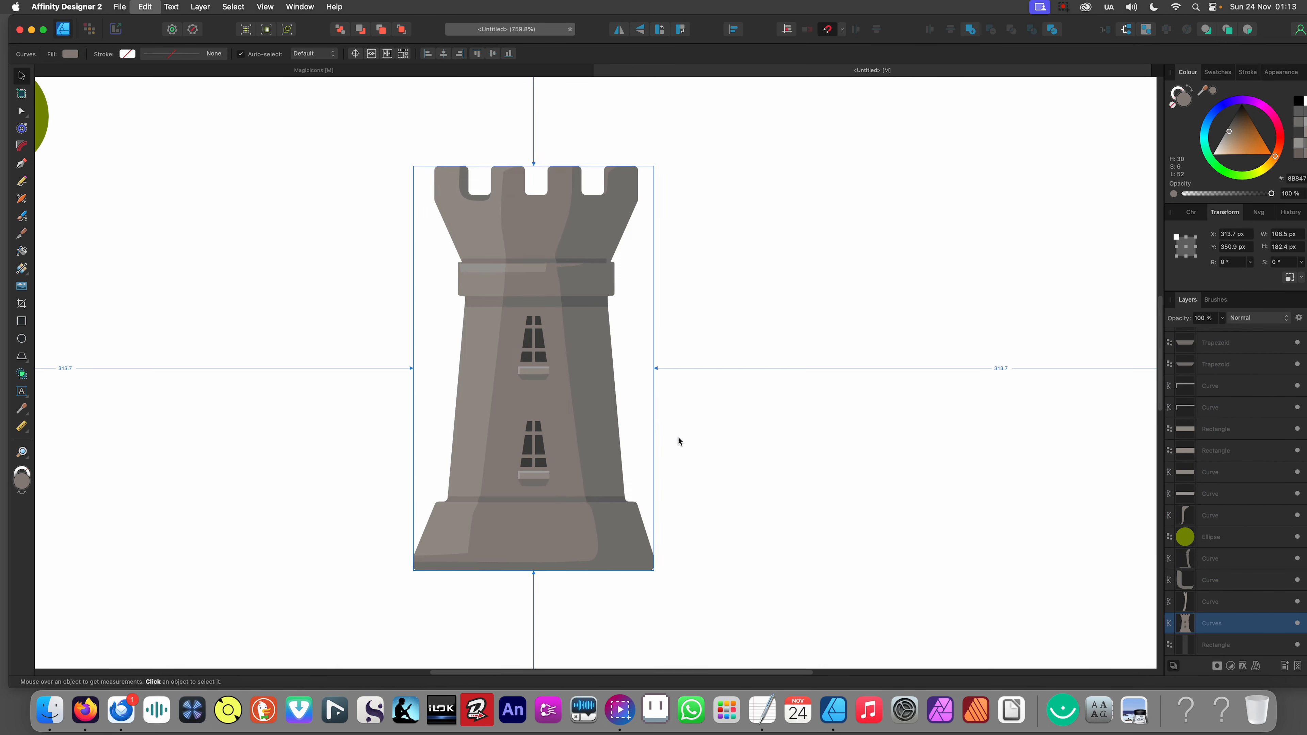
pyautogui.click(678, 437)
# Step: Move the dark backing rectangle out from behind the windows to the blank area beside the tower's right edge
pyautogui.scroll(5, 555, 463)
pyautogui.click(516, 423)
pyautogui.moveTo(517, 423); pyautogui.dragTo(1001, 446)
pyautogui.scroll(-3, 723, 432)
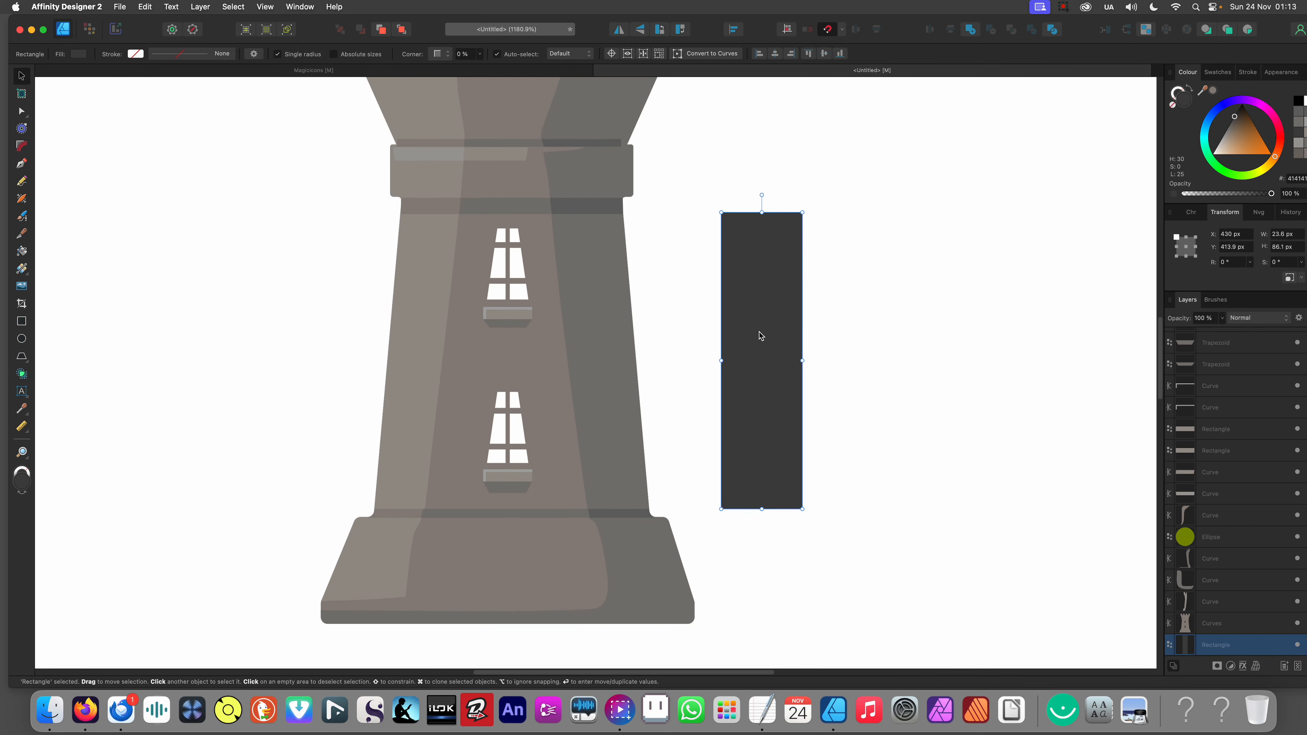
# Step: Cut a wavy vertical line through the backing rectangle with the Knife tool, keeping the right-hand piece over a full-width rectangle
pyautogui.press('k')
pyautogui.moveTo(771, 173)
pyautogui.mouseDown()
pyautogui.moveTo(749, 415)
pyautogui.moveTo(776, 456)
pyautogui.moveTo(784, 522)
pyautogui.moveTo(751, 610)
pyautogui.mouseUp()
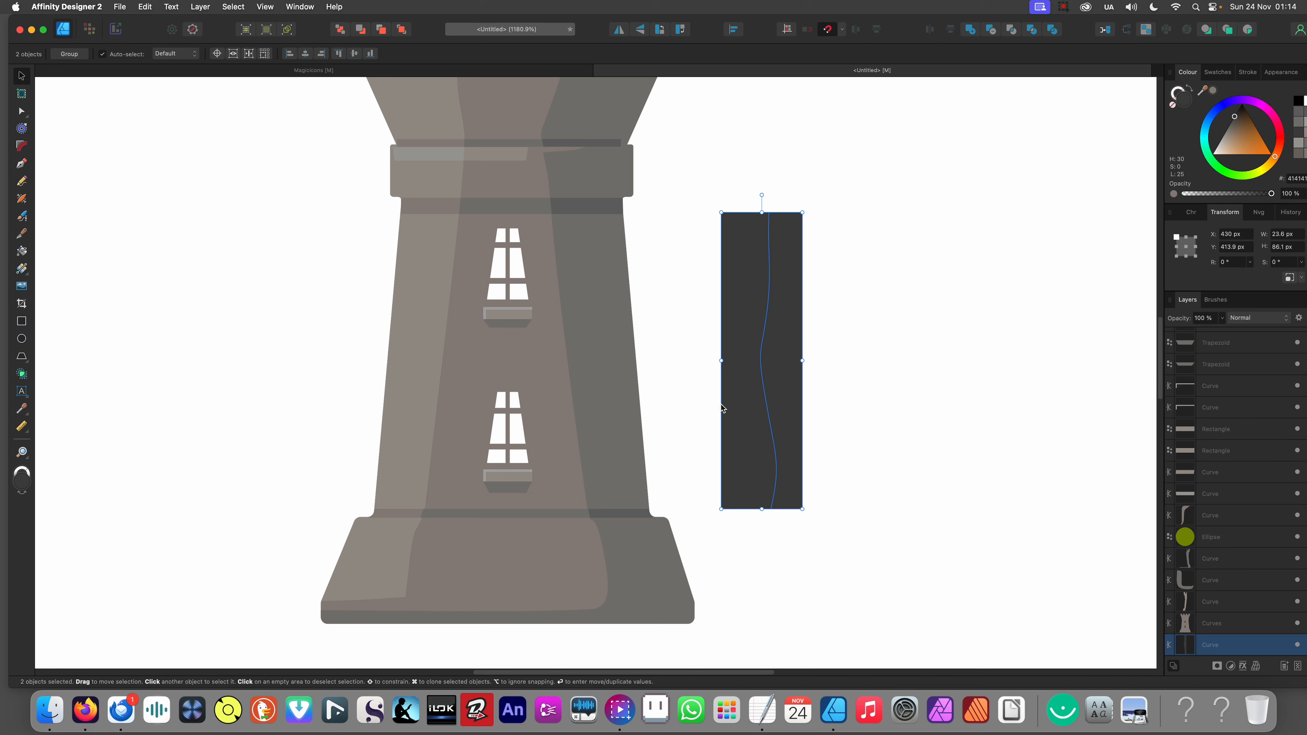
pyautogui.click(785, 410)
pyautogui.press('Delete')
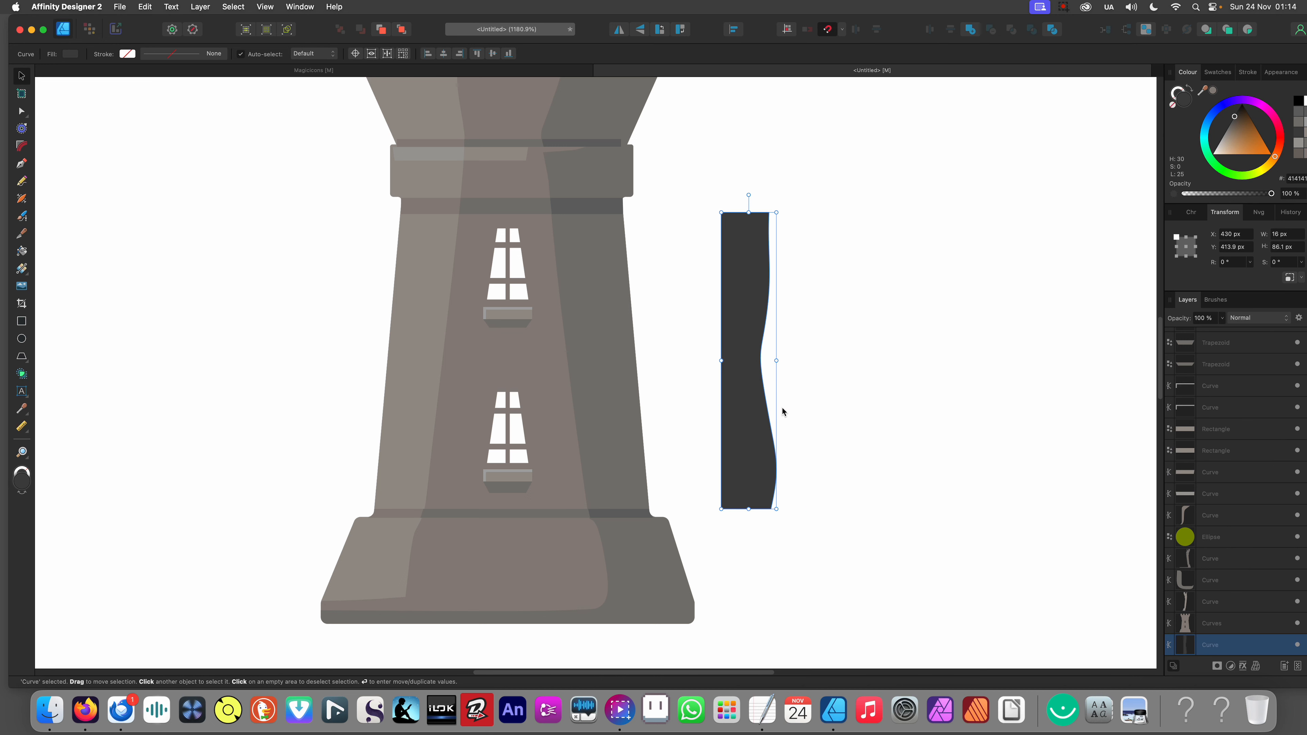
pyautogui.press('super+z')
pyautogui.press('super+z')
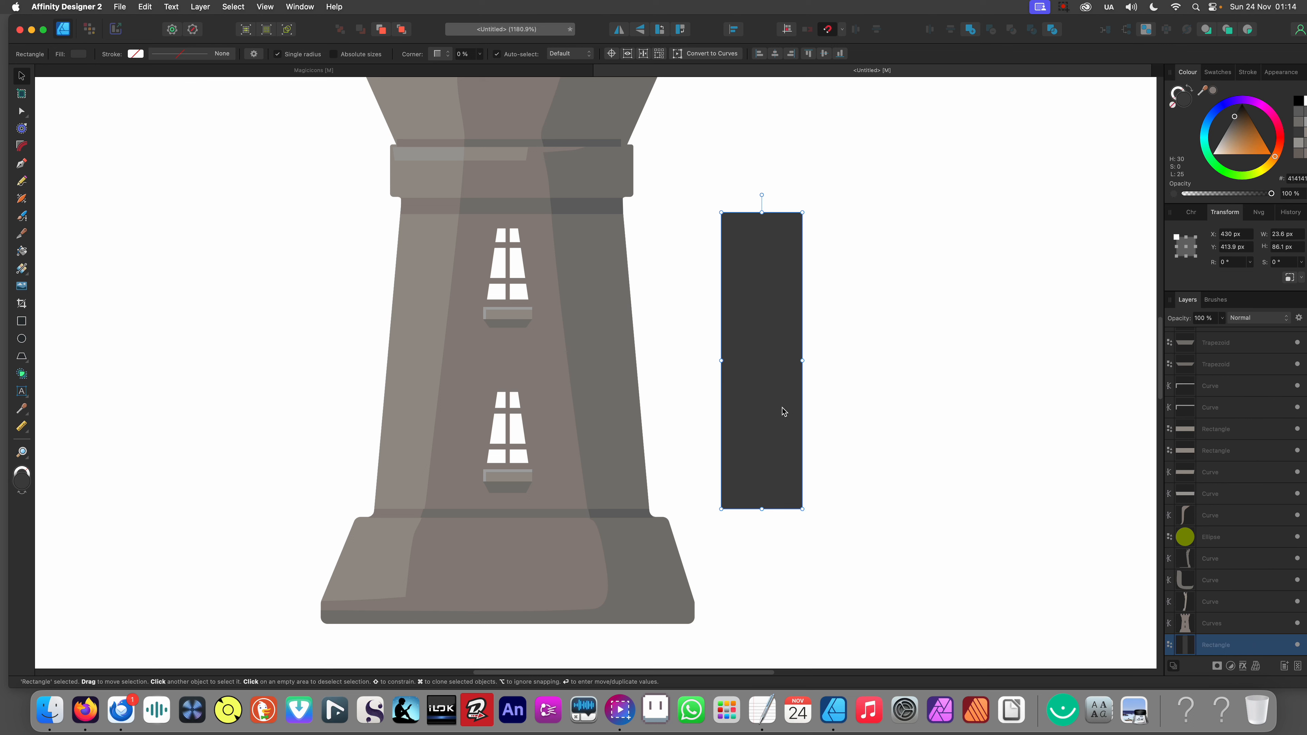
pyautogui.press('super+shift+z')
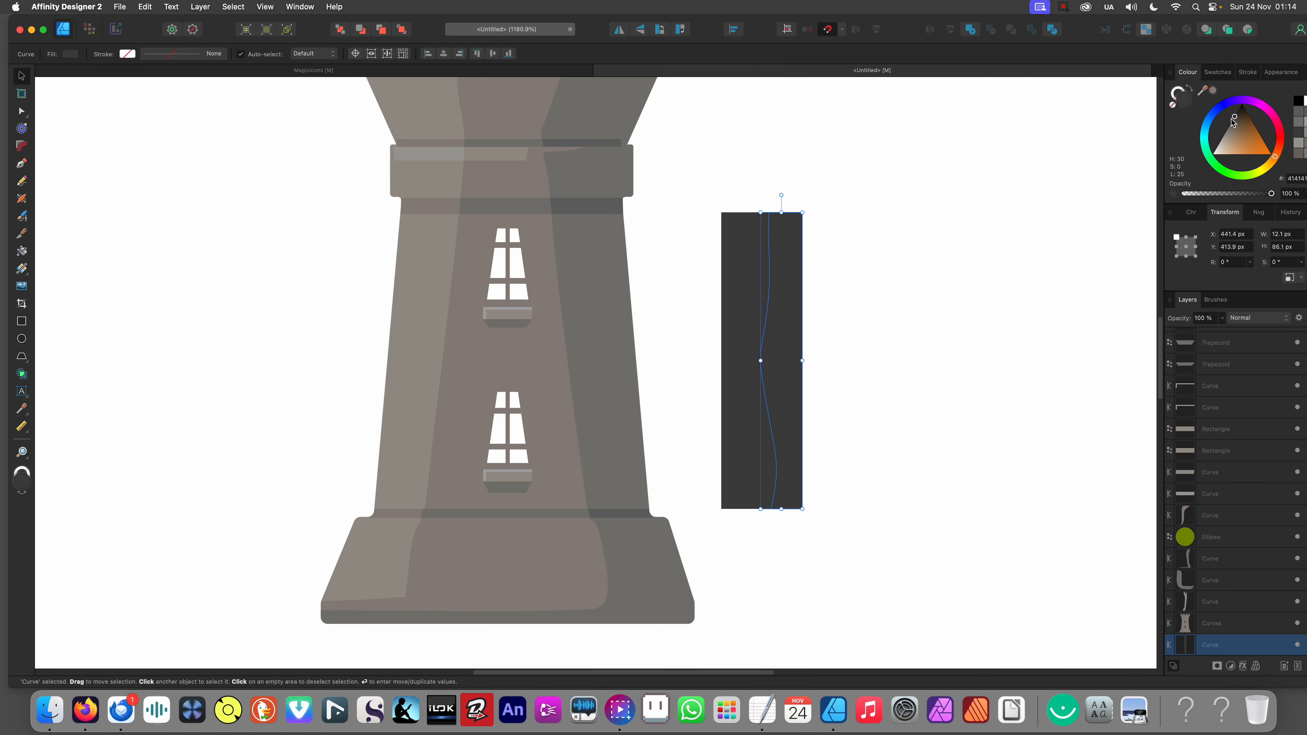
# Step: Fill the wavy right-hand piece with a lighter neutral grey at lightness 41, and deselect it
pyautogui.press('i')
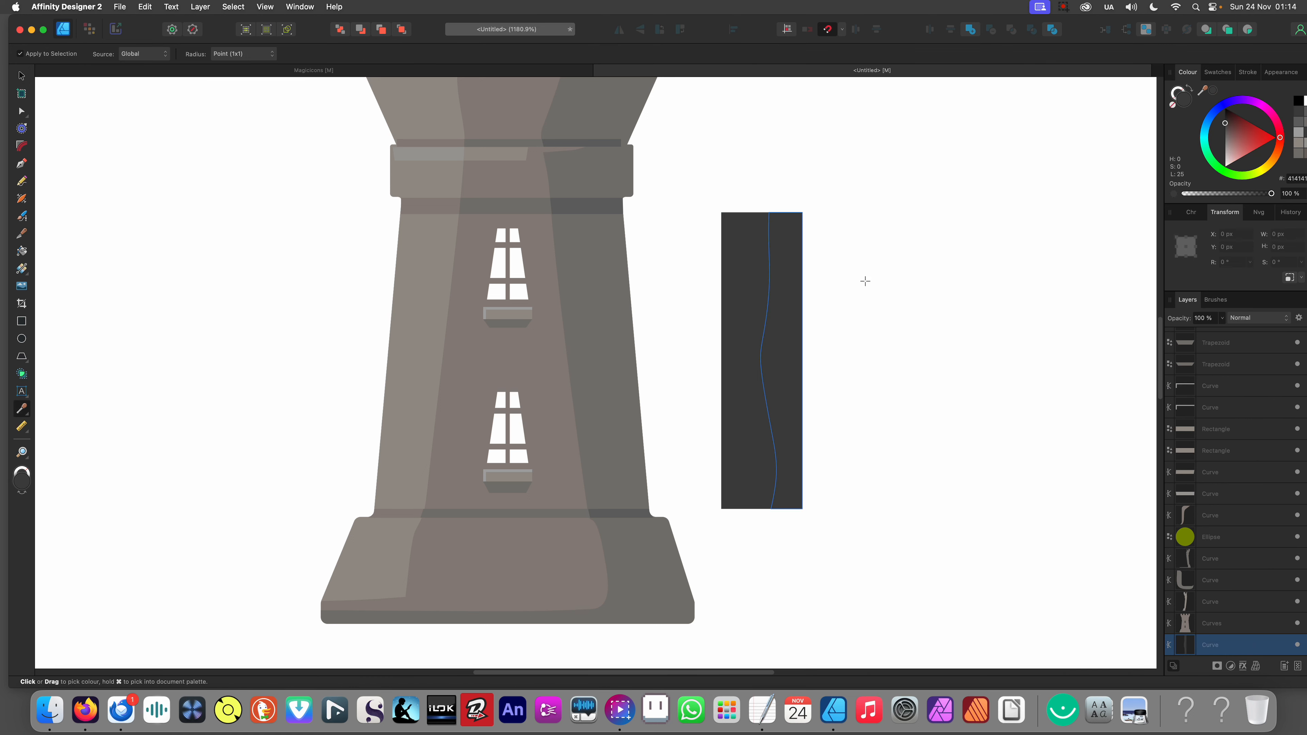
pyautogui.click(1225, 132)
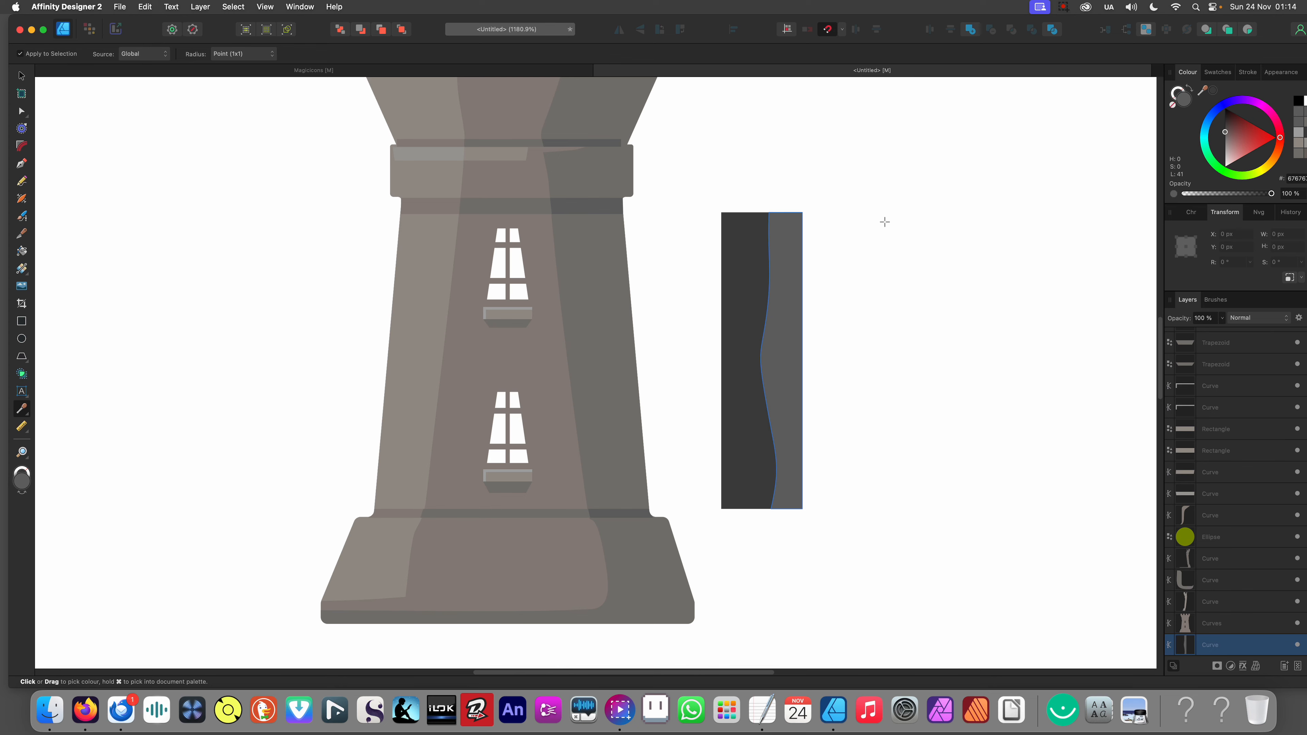
pyautogui.press('v')
pyautogui.click(870, 251)
pyautogui.moveTo(781, 329); pyautogui.dragTo(861, 316)
pyautogui.press('super+z')
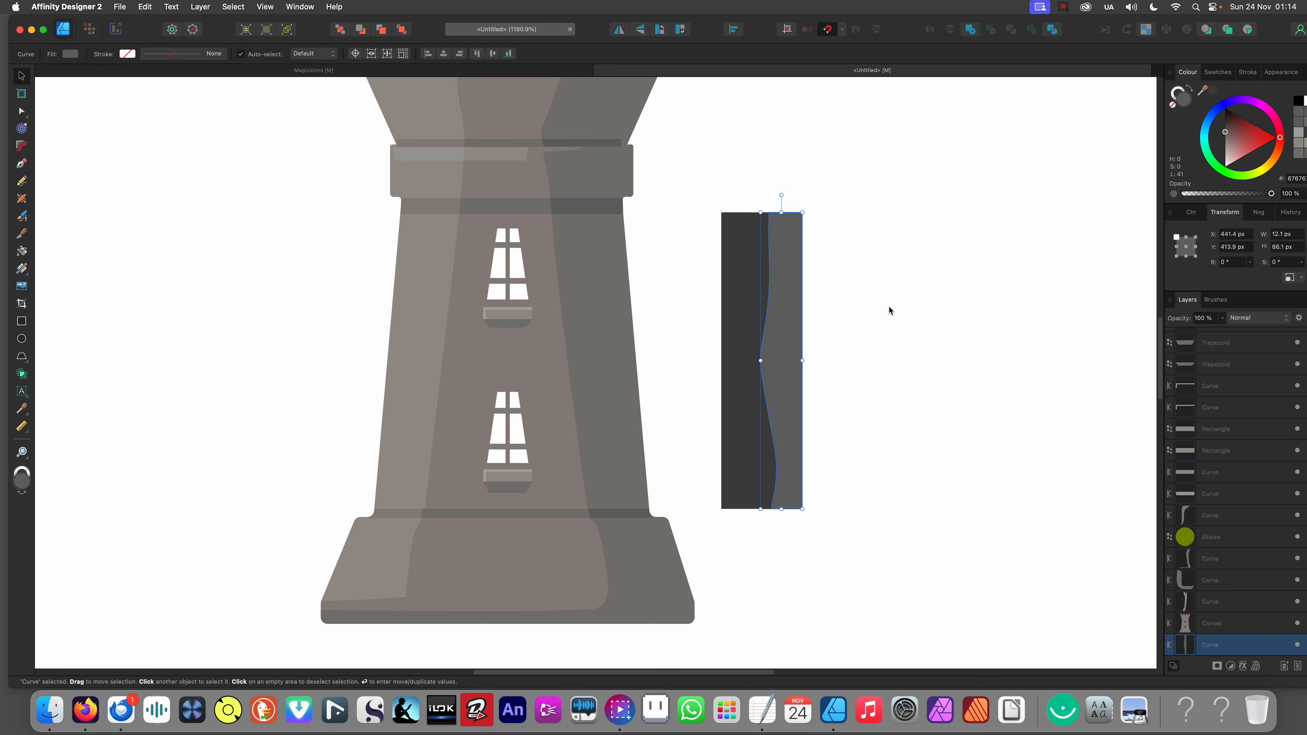
pyautogui.click(878, 403)
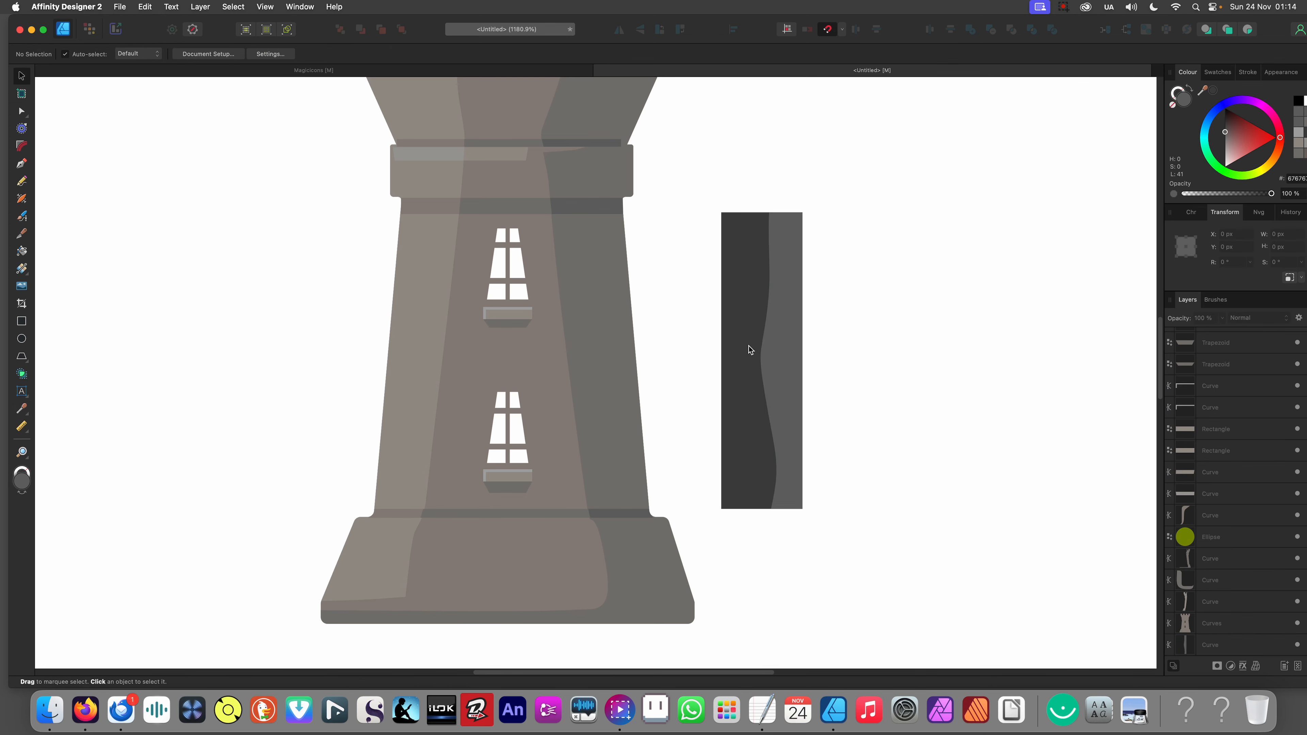
# Step: Recolour the backing rectangle dark blue (H 192, S 81, L 37) and its wavy right-hand piece lighter blue (H 192, S 62, L 48)
pyautogui.click(750, 350)
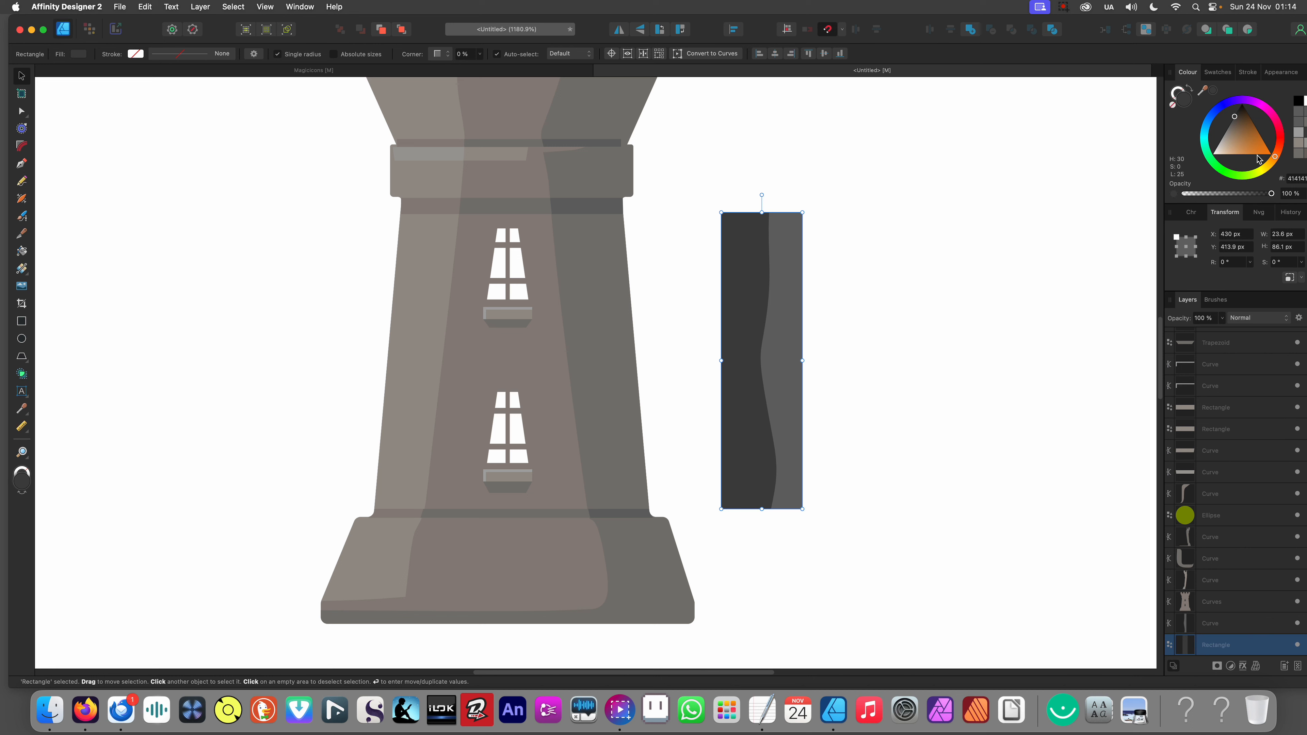
pyautogui.moveTo(1275, 157); pyautogui.dragTo(1227, 144)
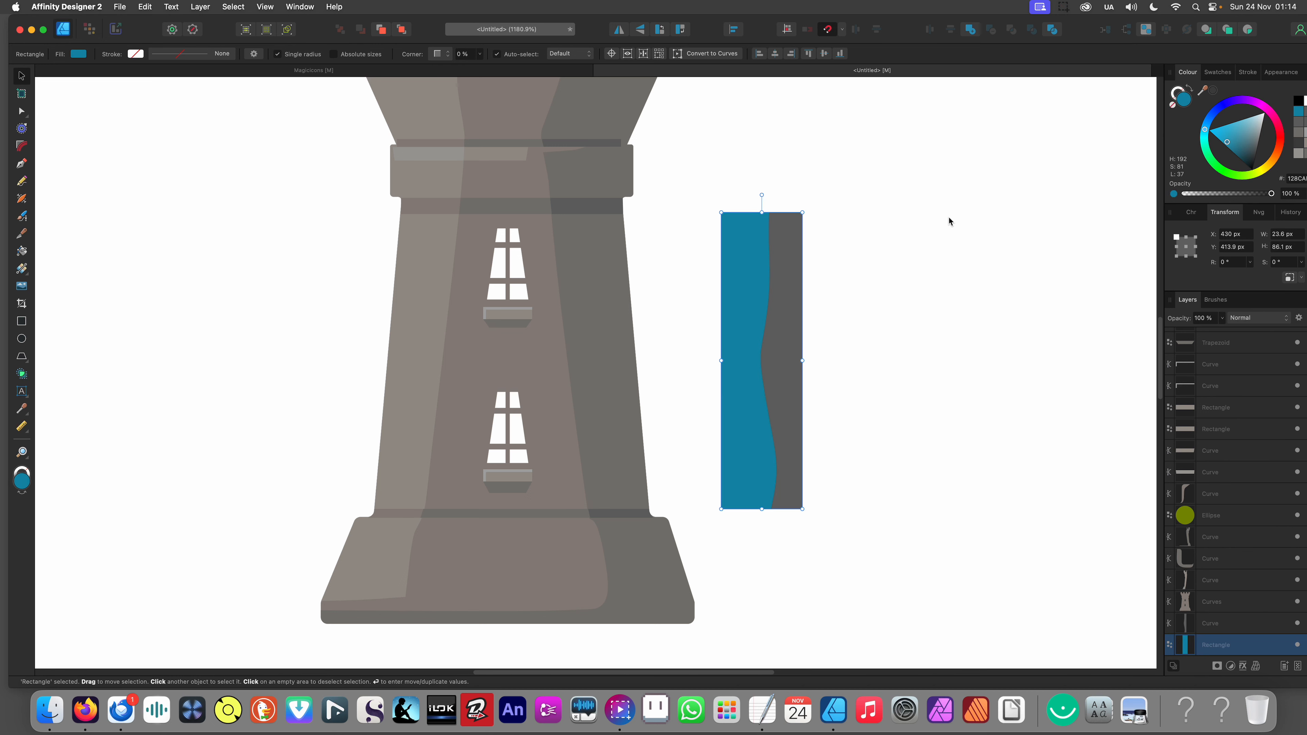
pyautogui.click(783, 293)
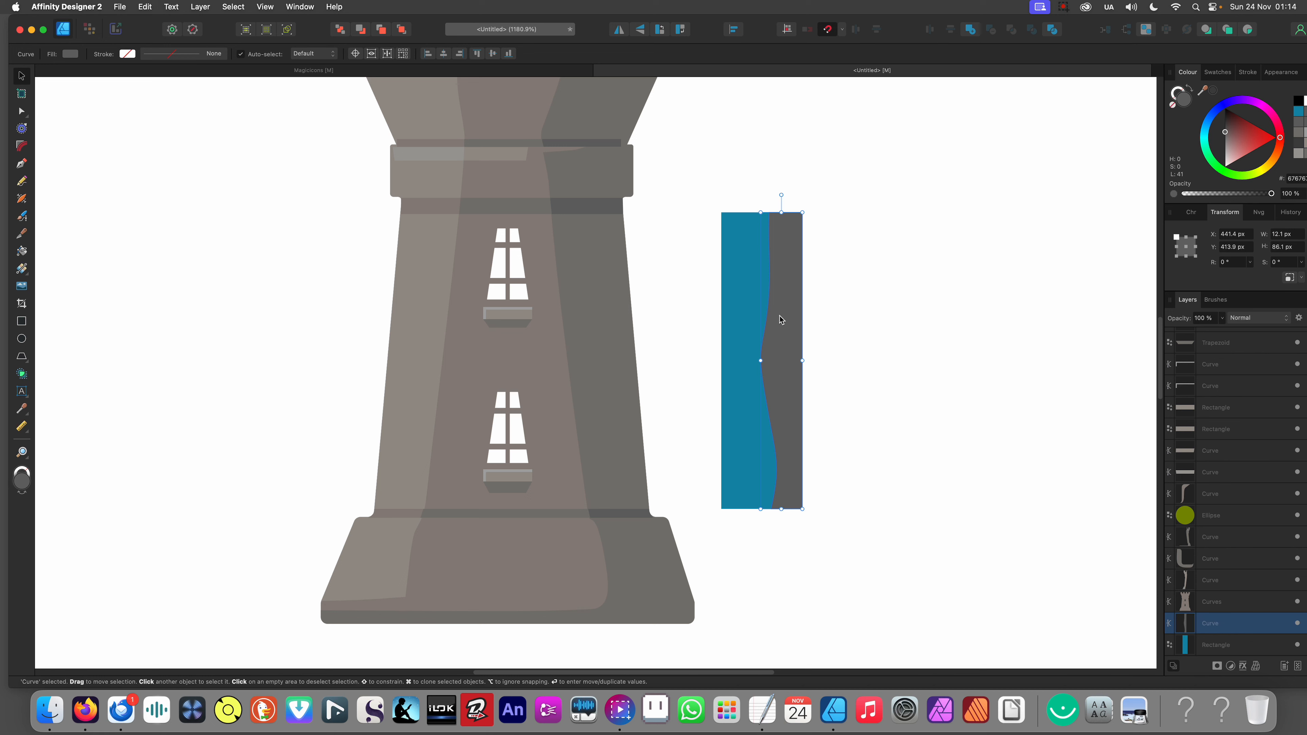
pyautogui.press('i')
pyautogui.click(758, 359)
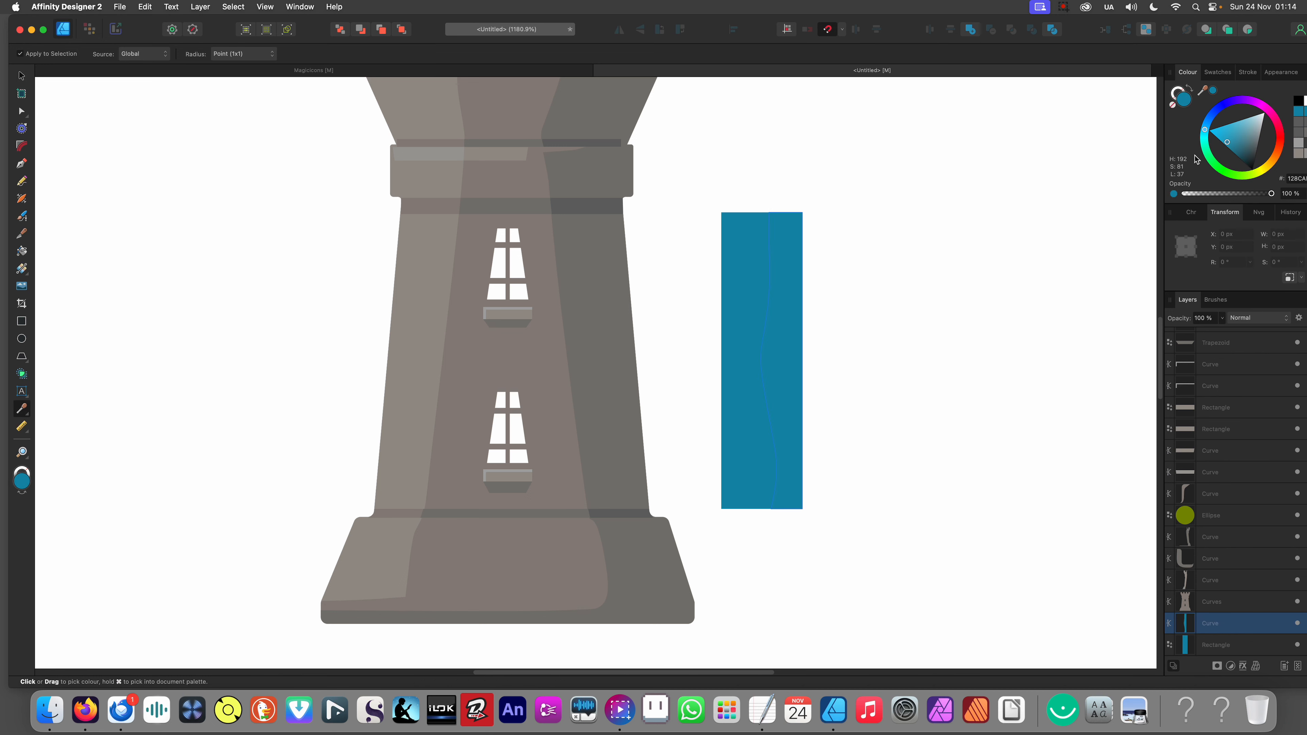
pyautogui.click(1230, 138)
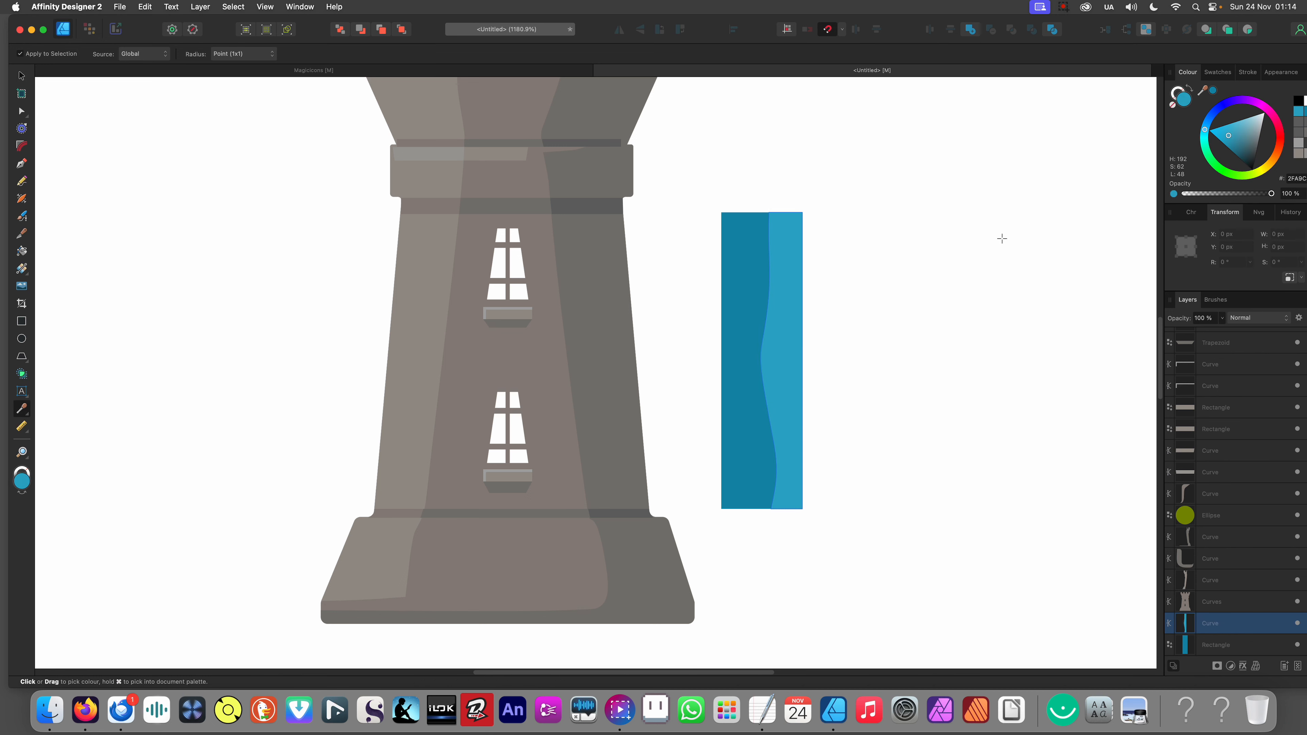
# Step: Move both blue pieces together behind the tower so that they fill the two window openings, and deselect them
pyautogui.press('v')
pyautogui.moveTo(878, 344); pyautogui.dragTo(536, 431)
pyautogui.scroll(-10, 600, 399)
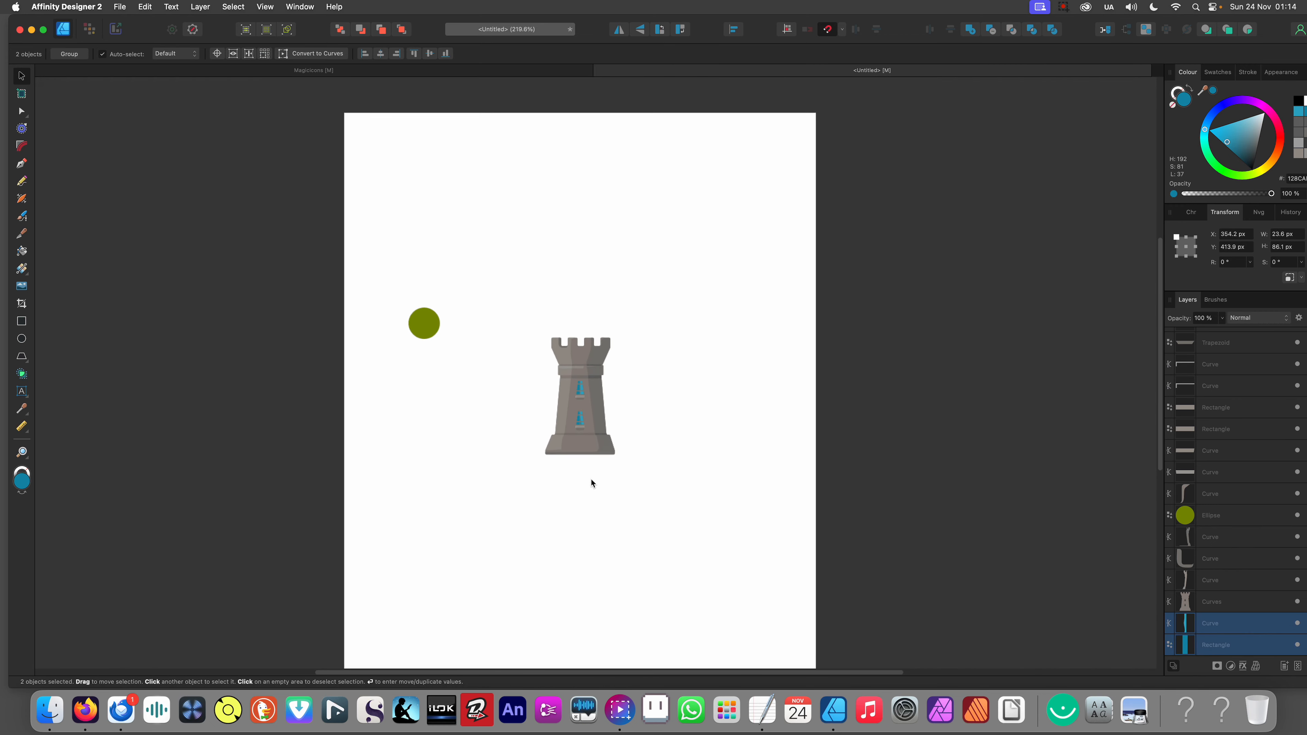
pyautogui.click(591, 483)
# Step: Reshape the lighter blue piece's wavy edge by shifting its middle node left and bowing the upper segment right across the upper window
pyautogui.scroll(5, 586, 466)
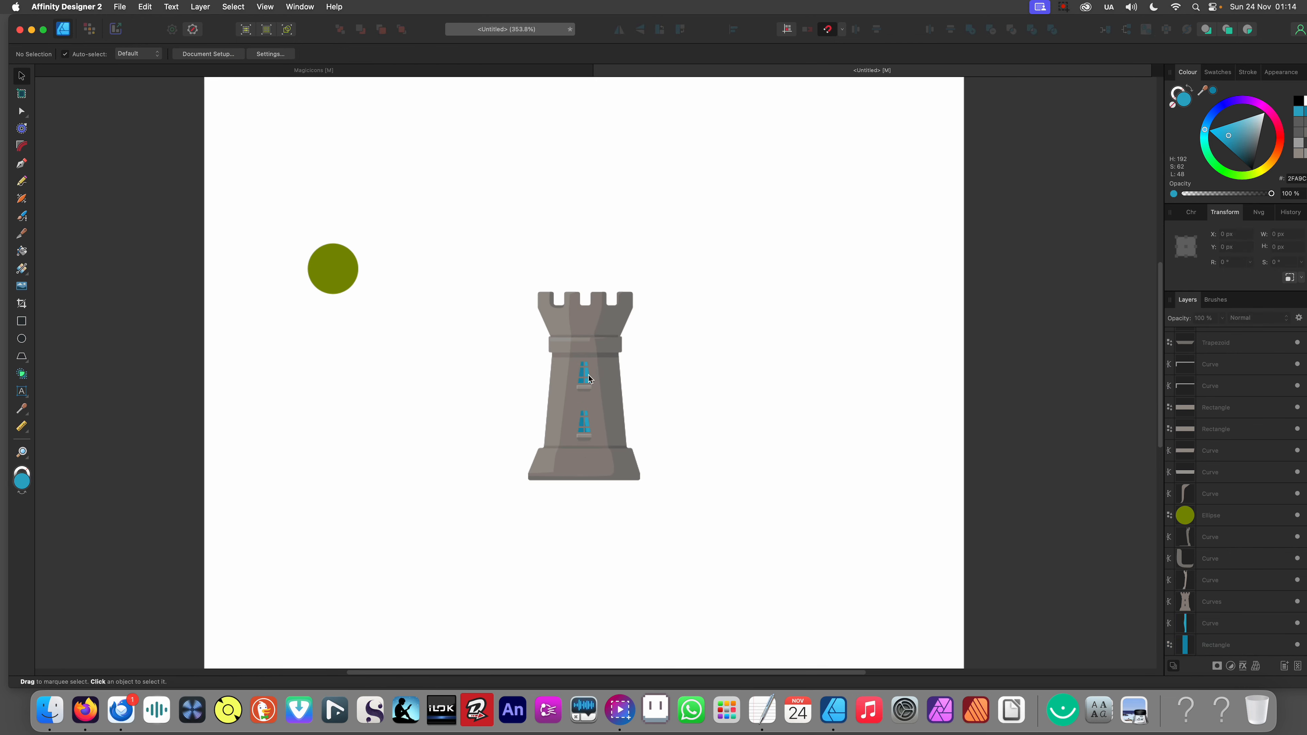
pyautogui.scroll(10, 589, 380)
pyautogui.scroll(-3, 592, 365)
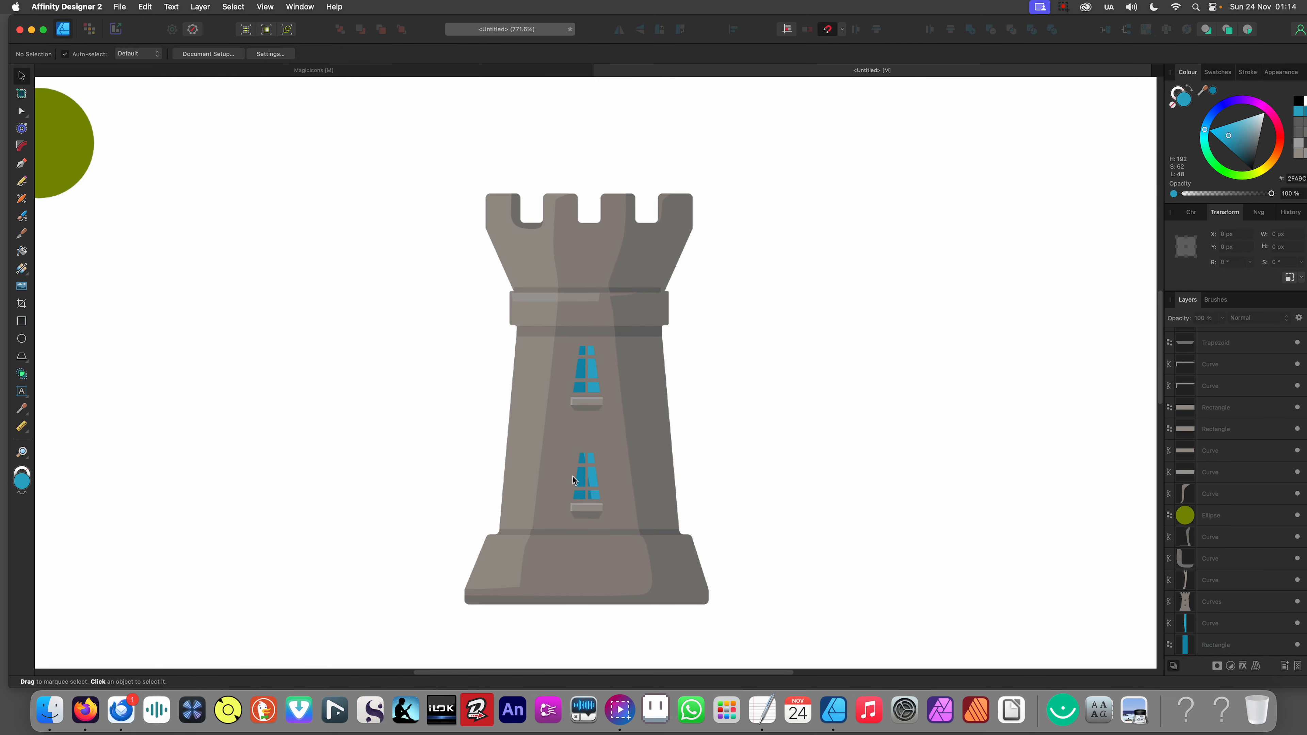
pyautogui.scroll(-2, 592, 364)
pyautogui.scroll(5, 592, 370)
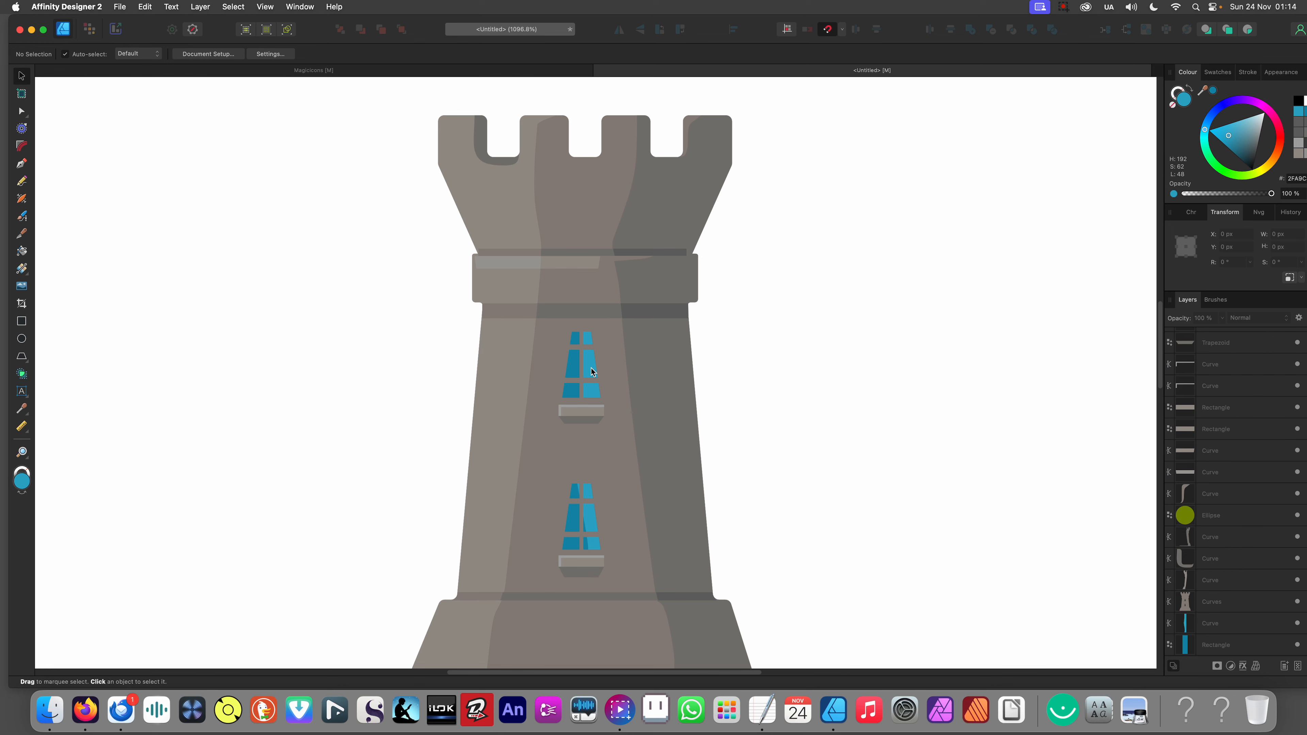
pyautogui.scroll(-10, 592, 371)
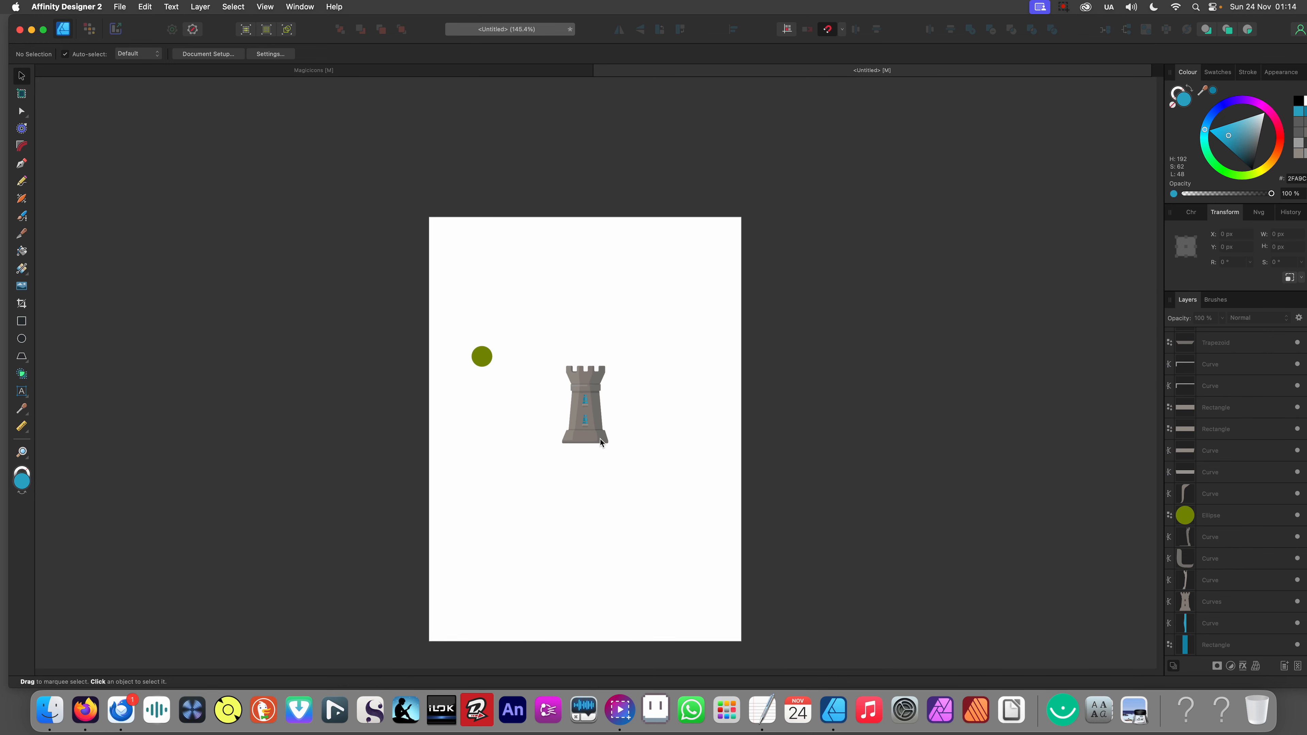
pyautogui.scroll(15, 576, 424)
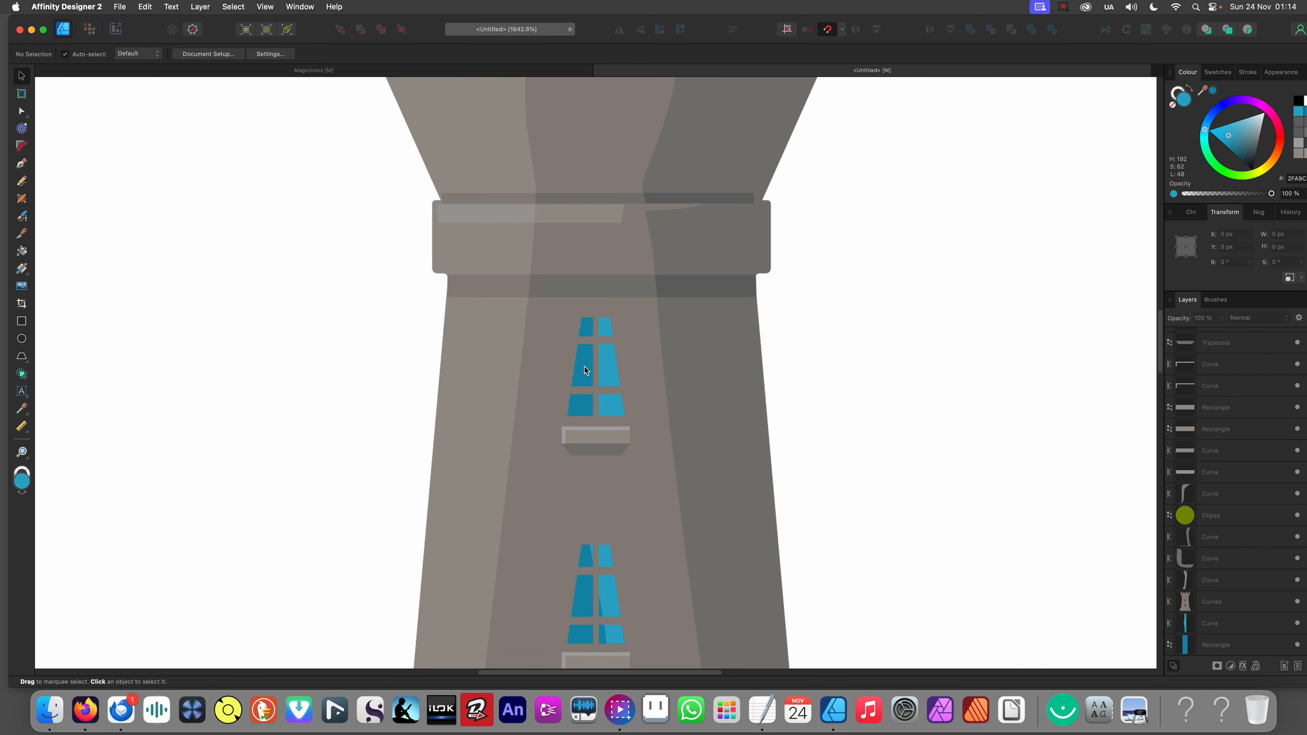
pyautogui.click(608, 375)
pyautogui.press('a')
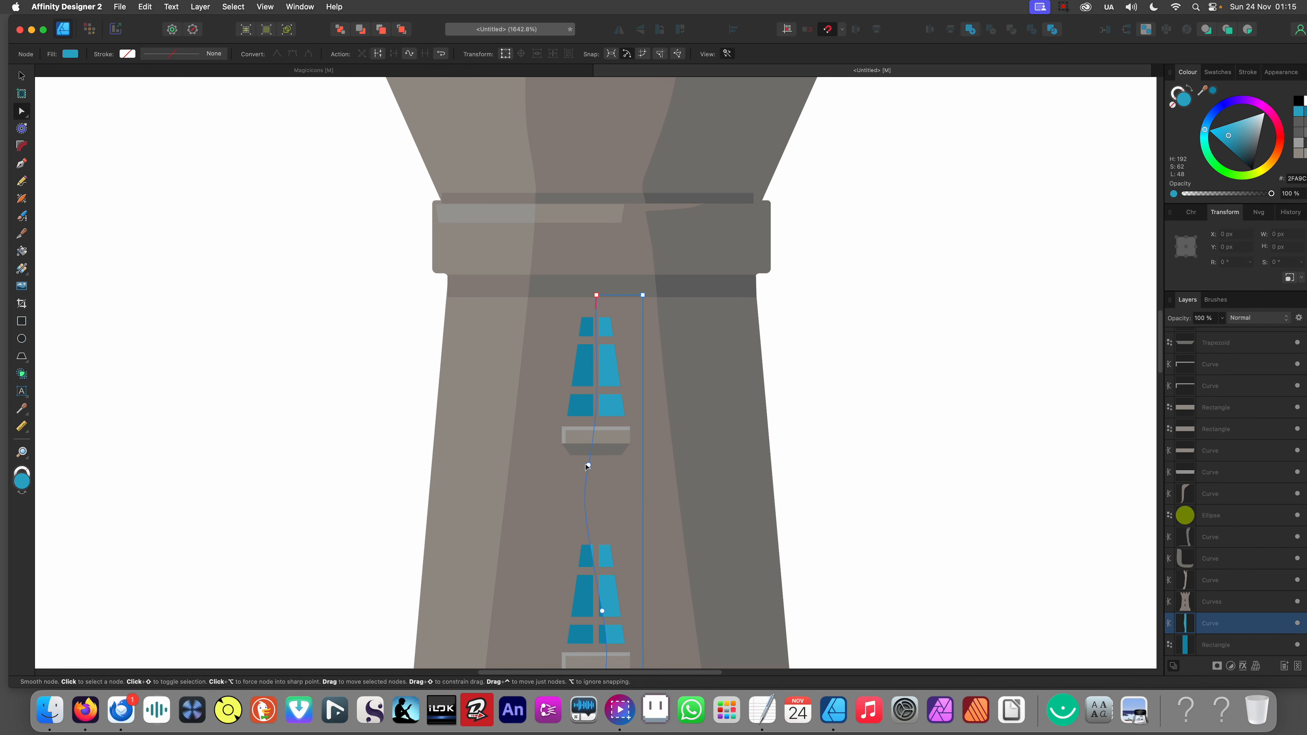
pyautogui.moveTo(587, 465)
pyautogui.mouseDown()
pyautogui.moveTo(576, 461)
pyautogui.moveTo(577, 495)
pyautogui.moveTo(576, 468)
pyautogui.mouseUp()
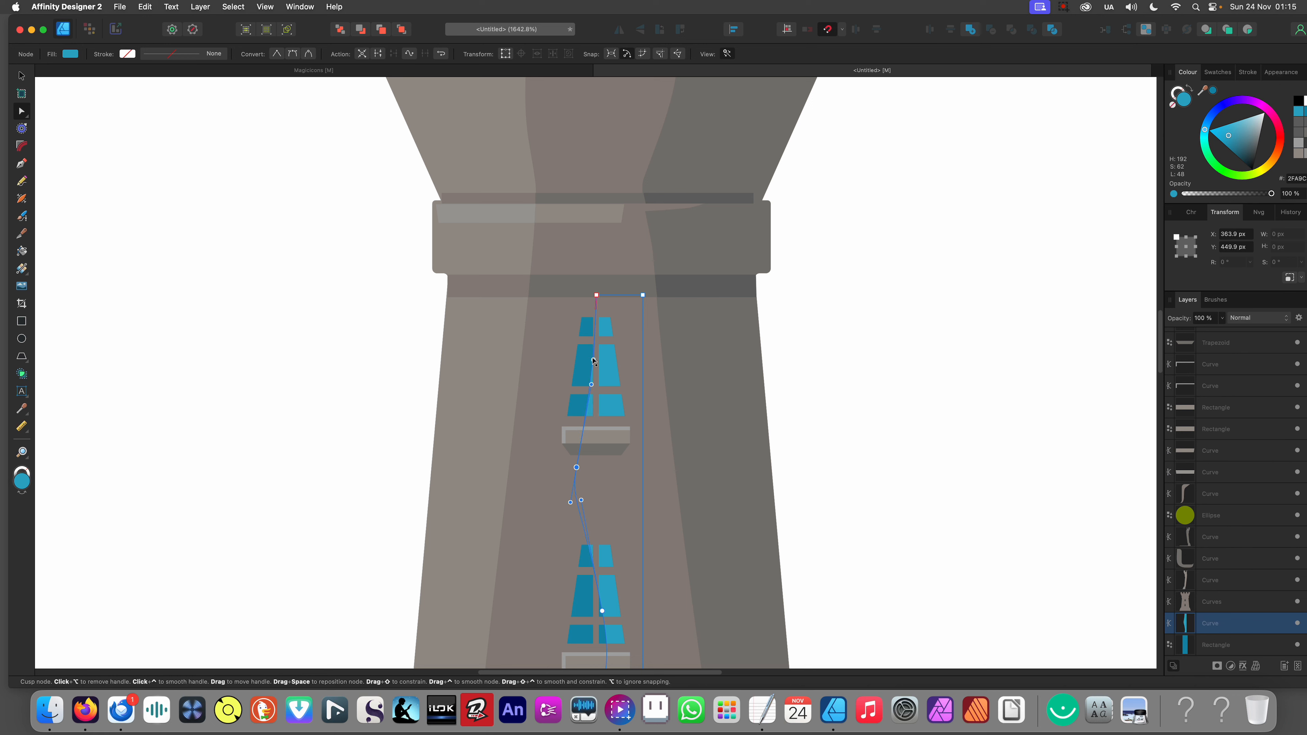
pyautogui.moveTo(593, 359); pyautogui.dragTo(619, 375)
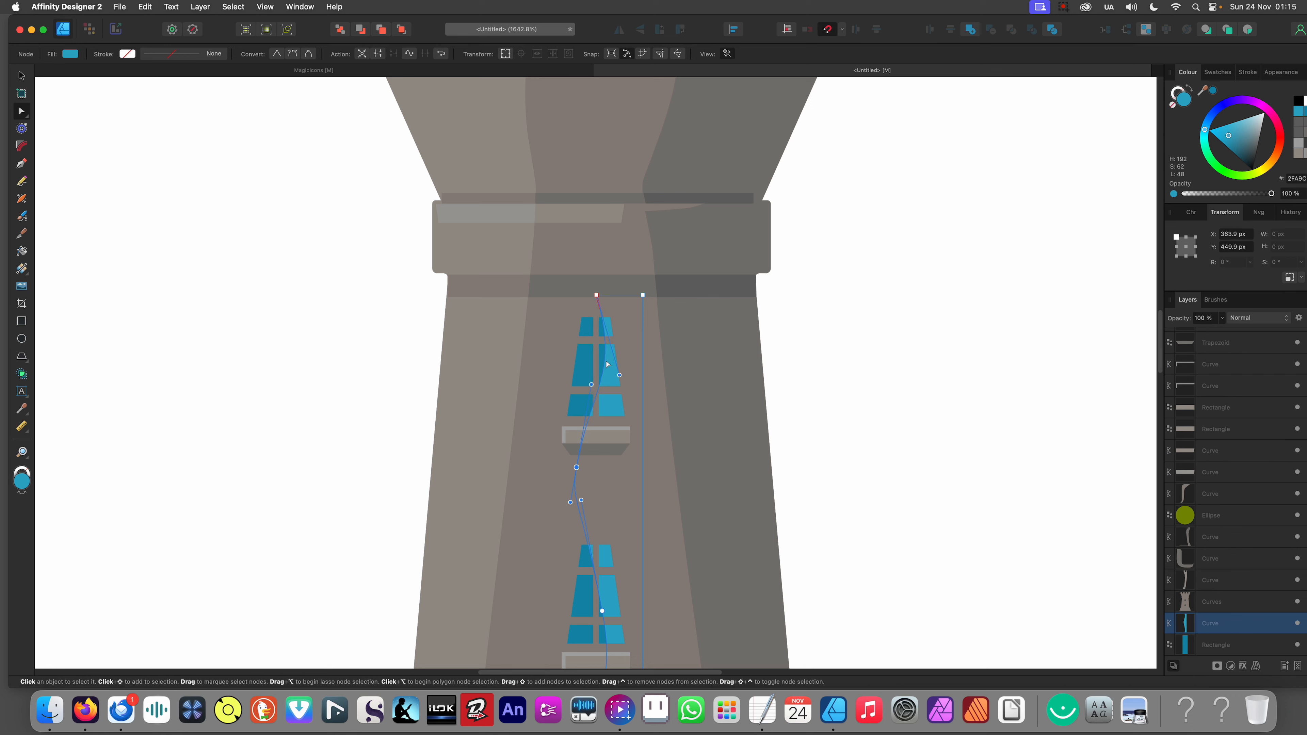
pyautogui.moveTo(596, 295); pyautogui.dragTo(596, 330)
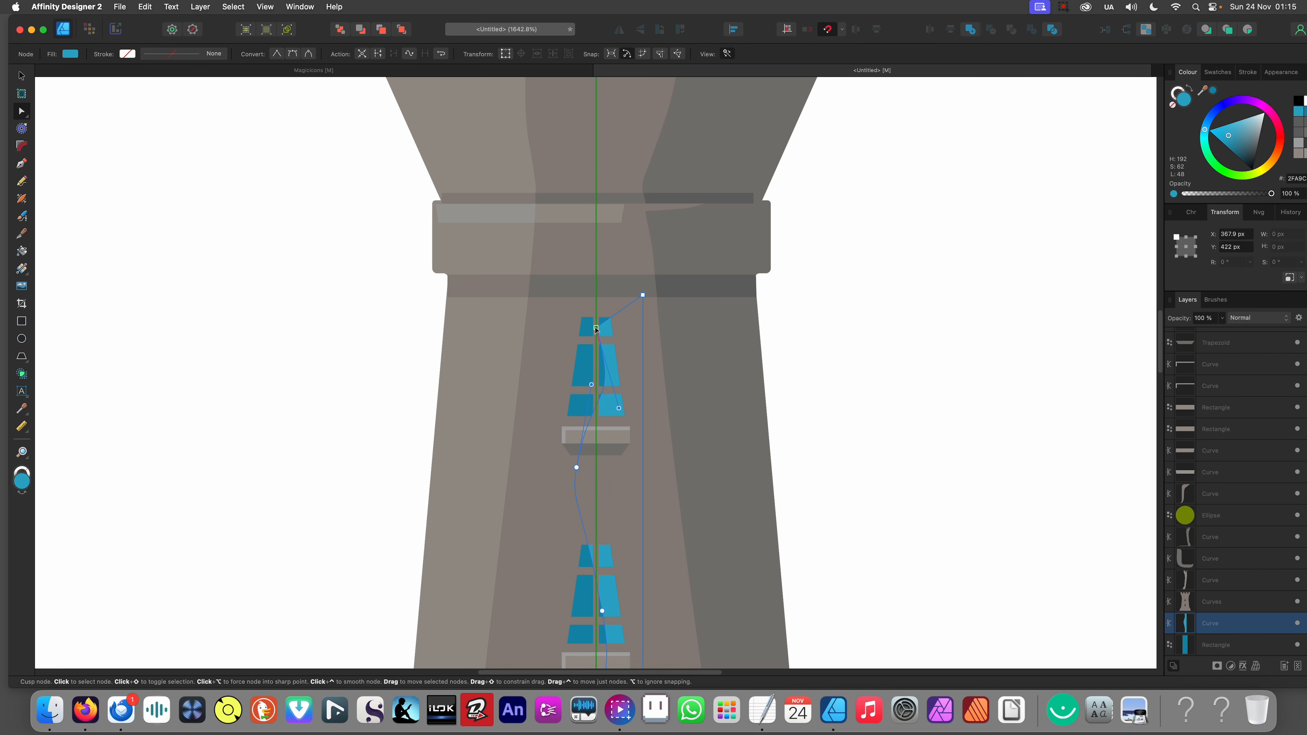
pyautogui.press('cmd+0')
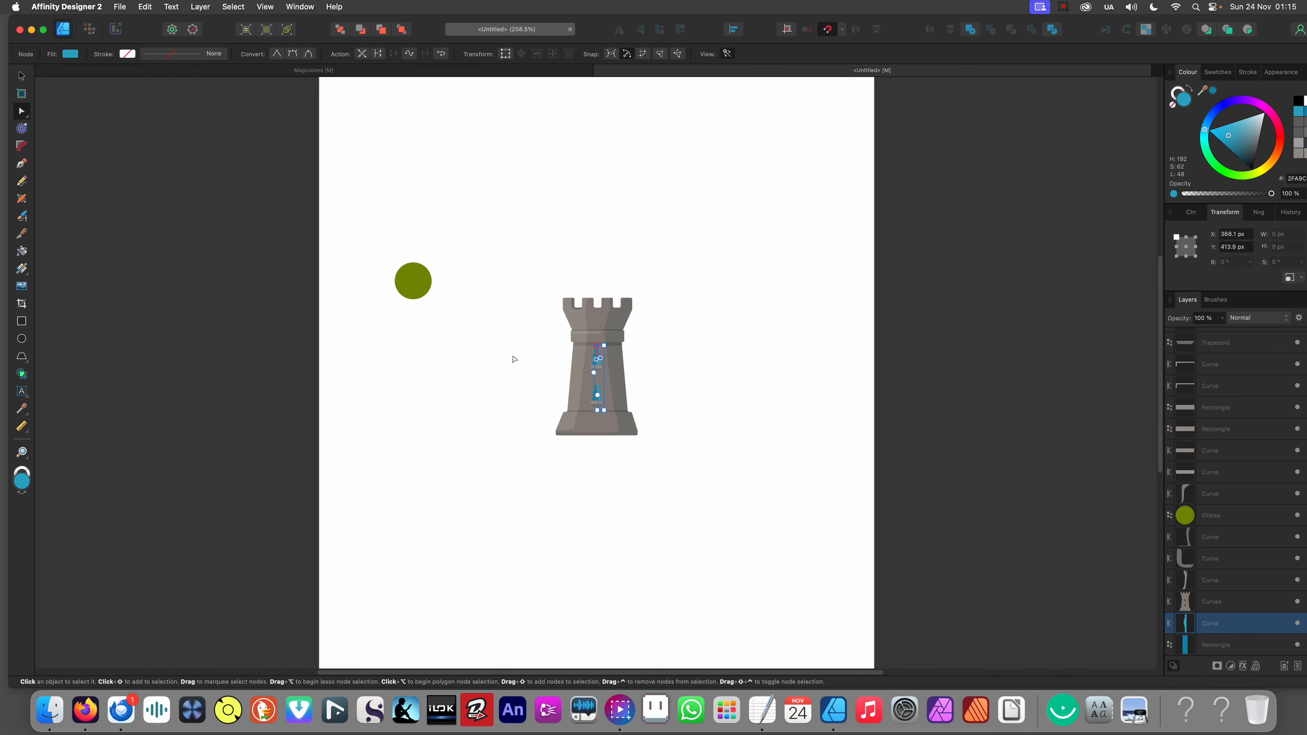
pyautogui.click(512, 358)
# Step: Start a Pen tool shape at the top of the upper window's panes
pyautogui.scroll(10, 633, 417)
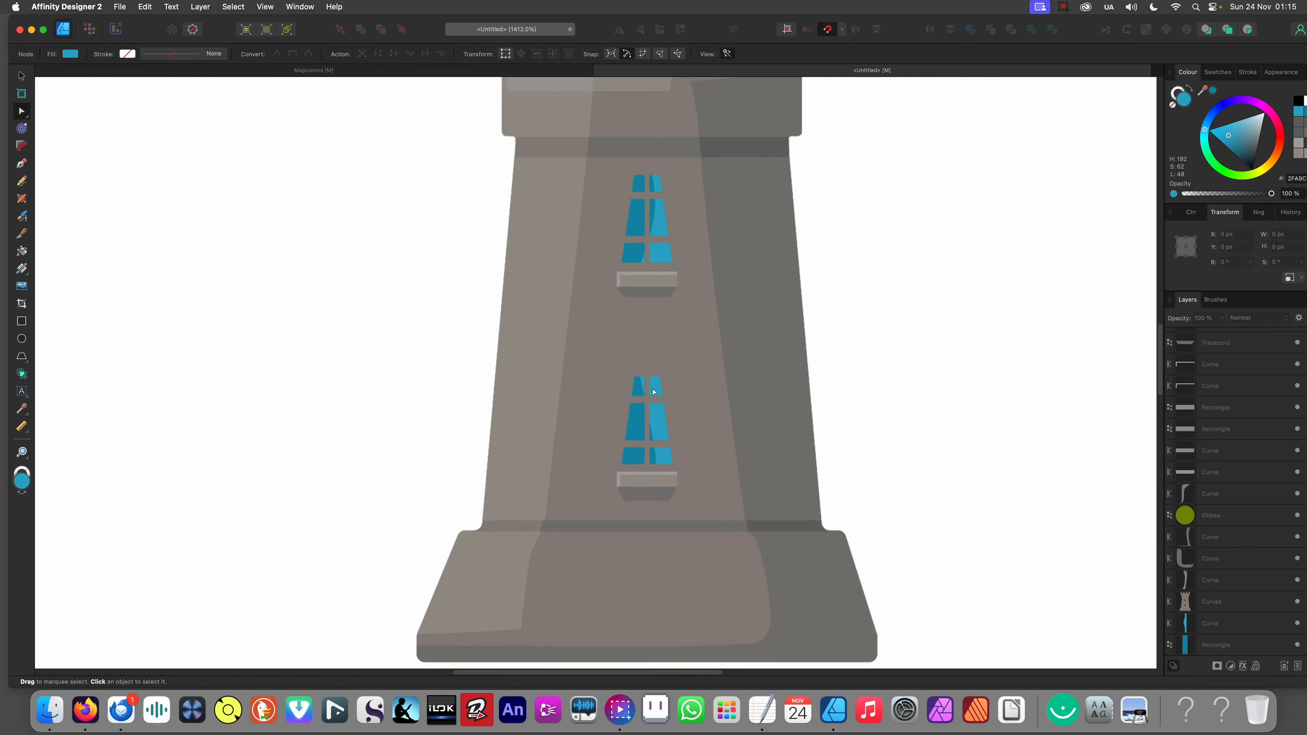
pyautogui.scroll(-10, 631, 335)
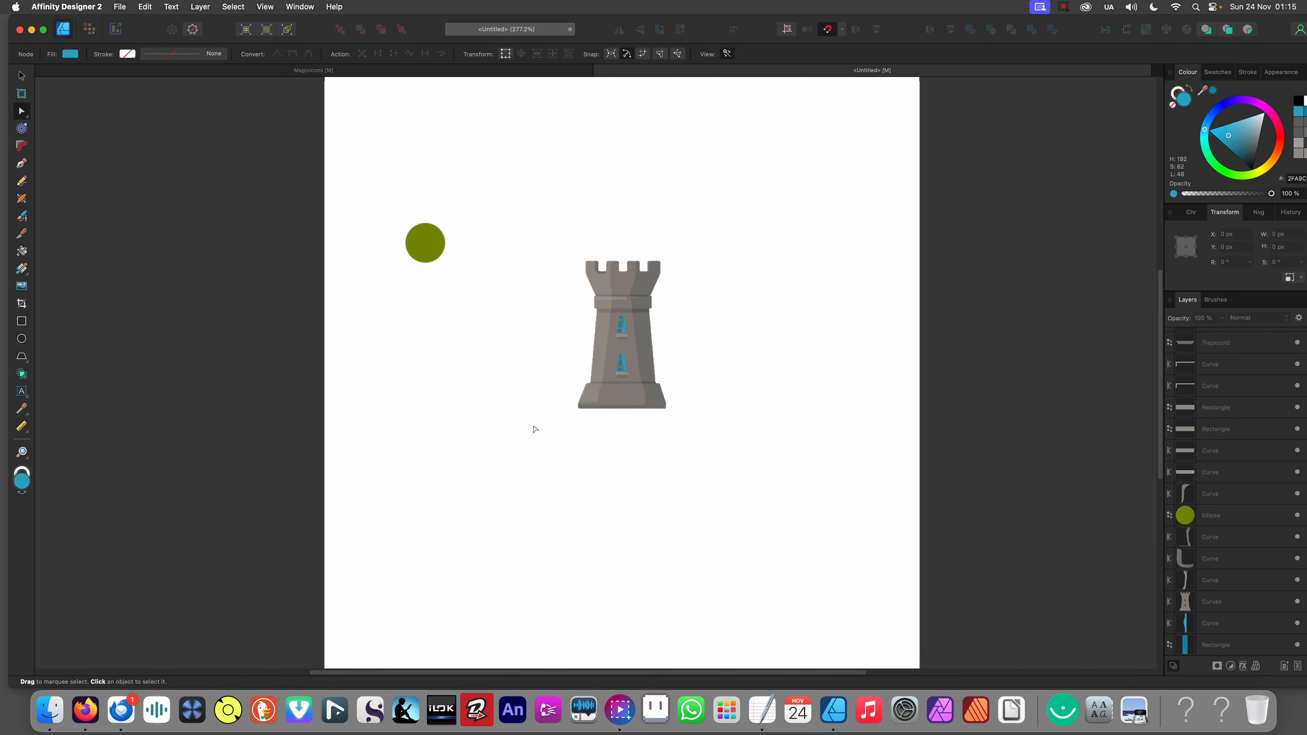
pyautogui.scroll(5, 612, 309)
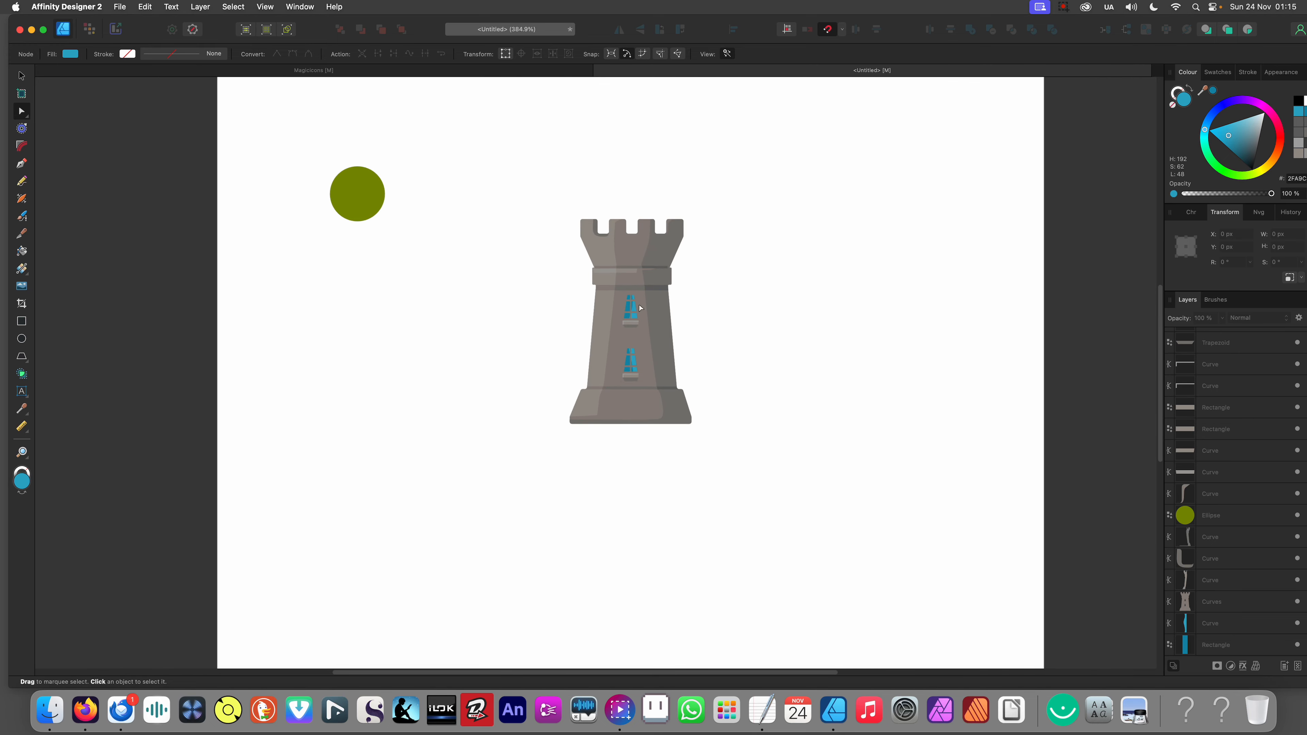
pyautogui.scroll(-8, 611, 300)
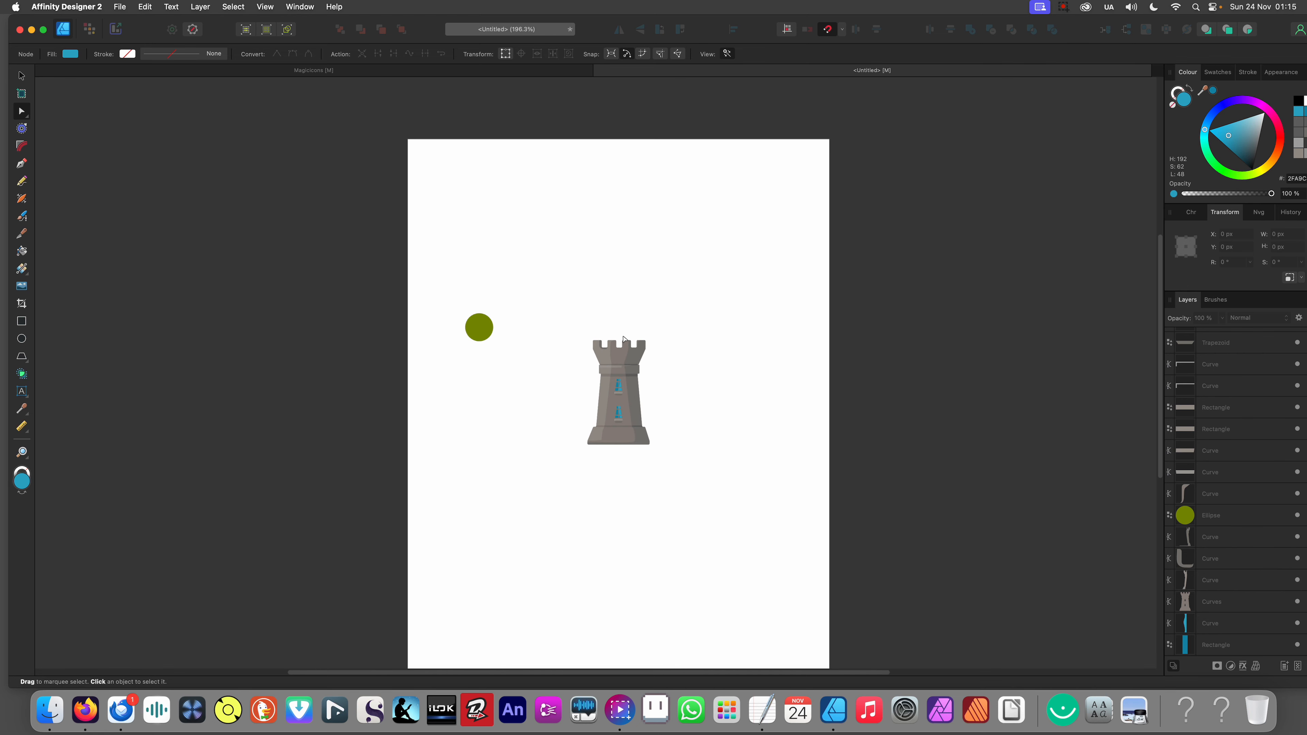
pyautogui.scroll(10, 643, 424)
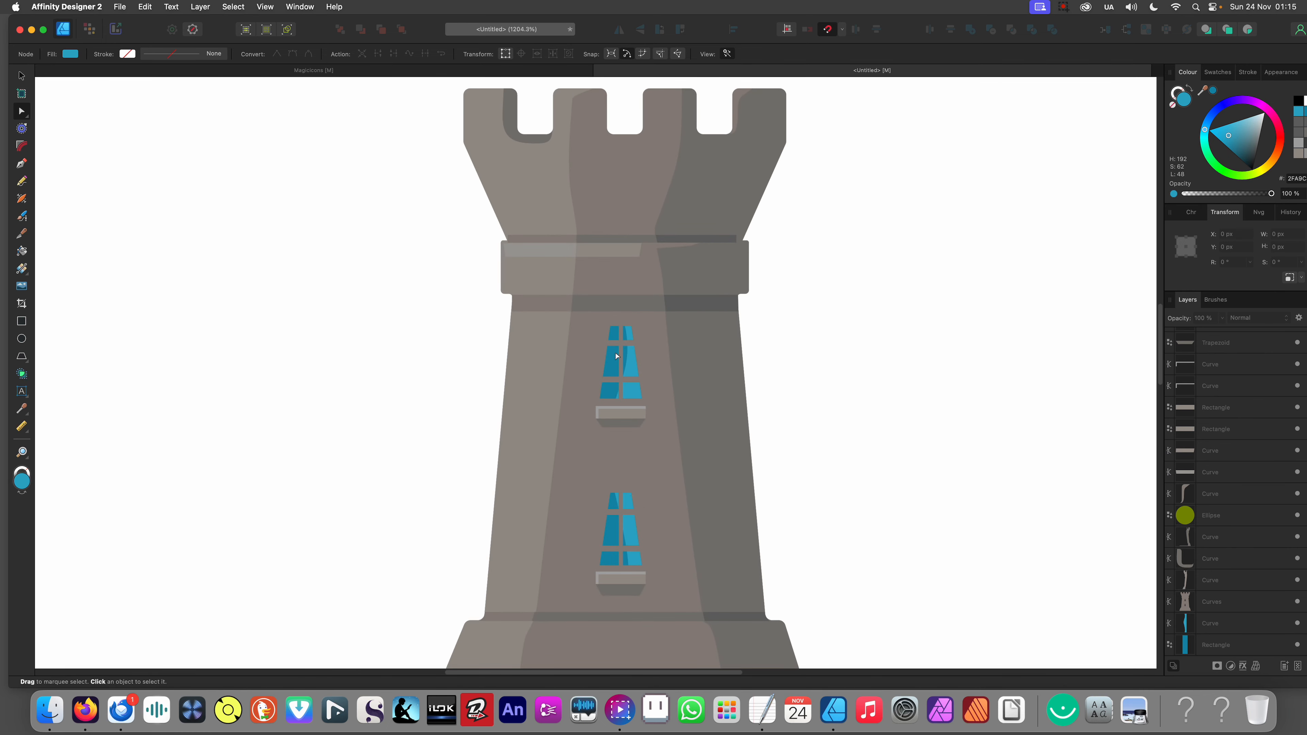
pyautogui.scroll(6, 669, 375)
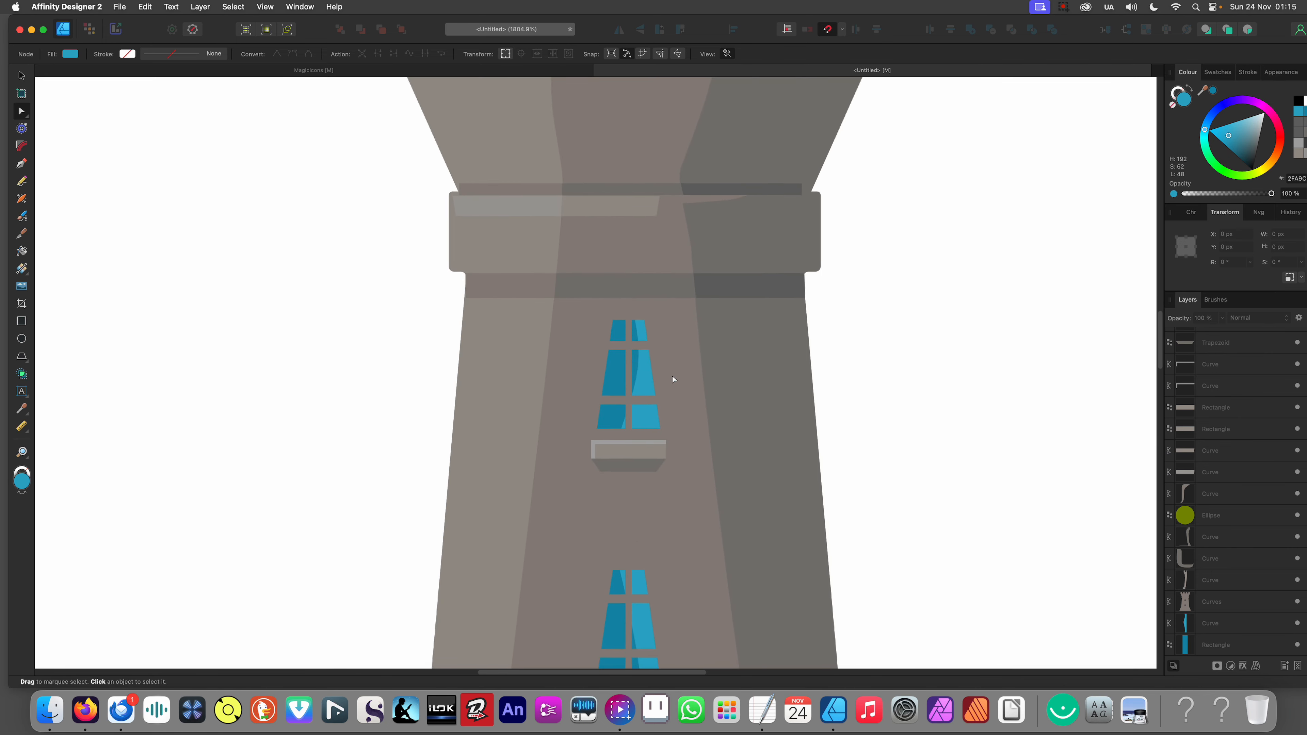
pyautogui.press('p')
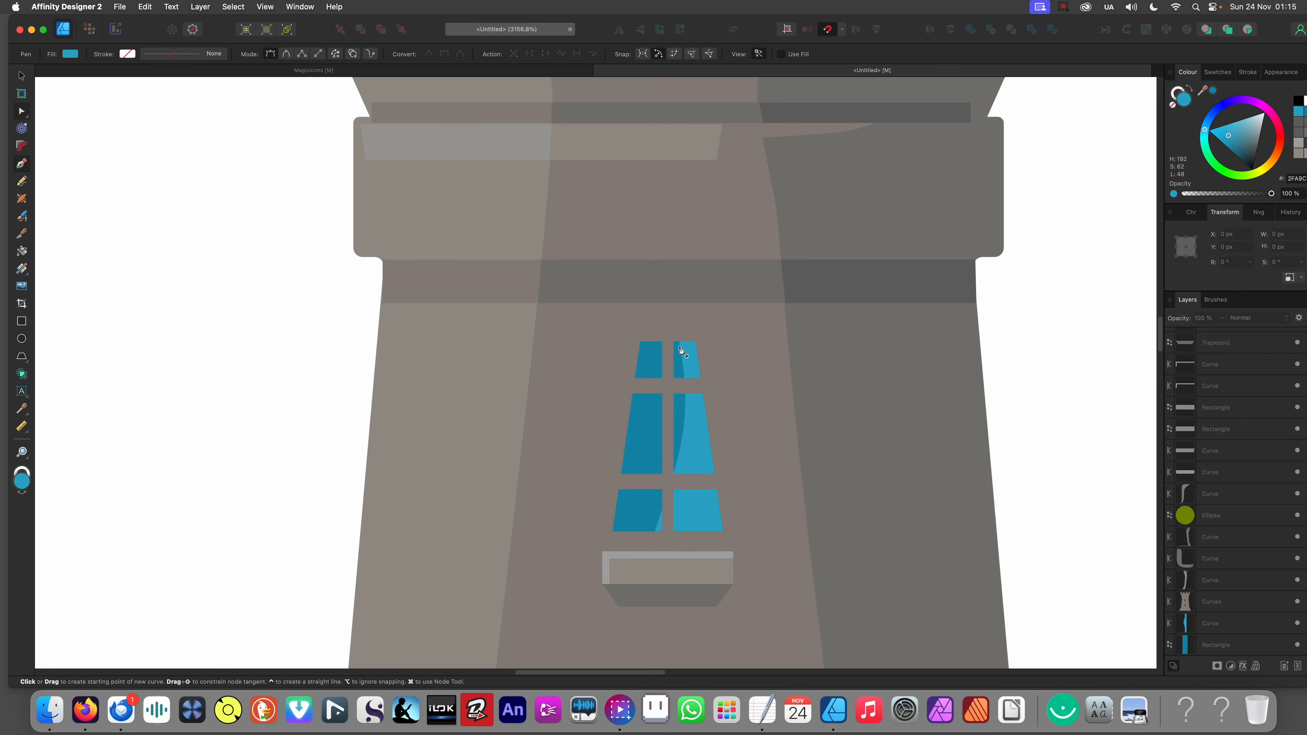
# Step: Draw a closed angled shape, about 12 by 22 px, along the upper window's top and left edges with the Pen tool
pyautogui.scroll(7, 703, 348)
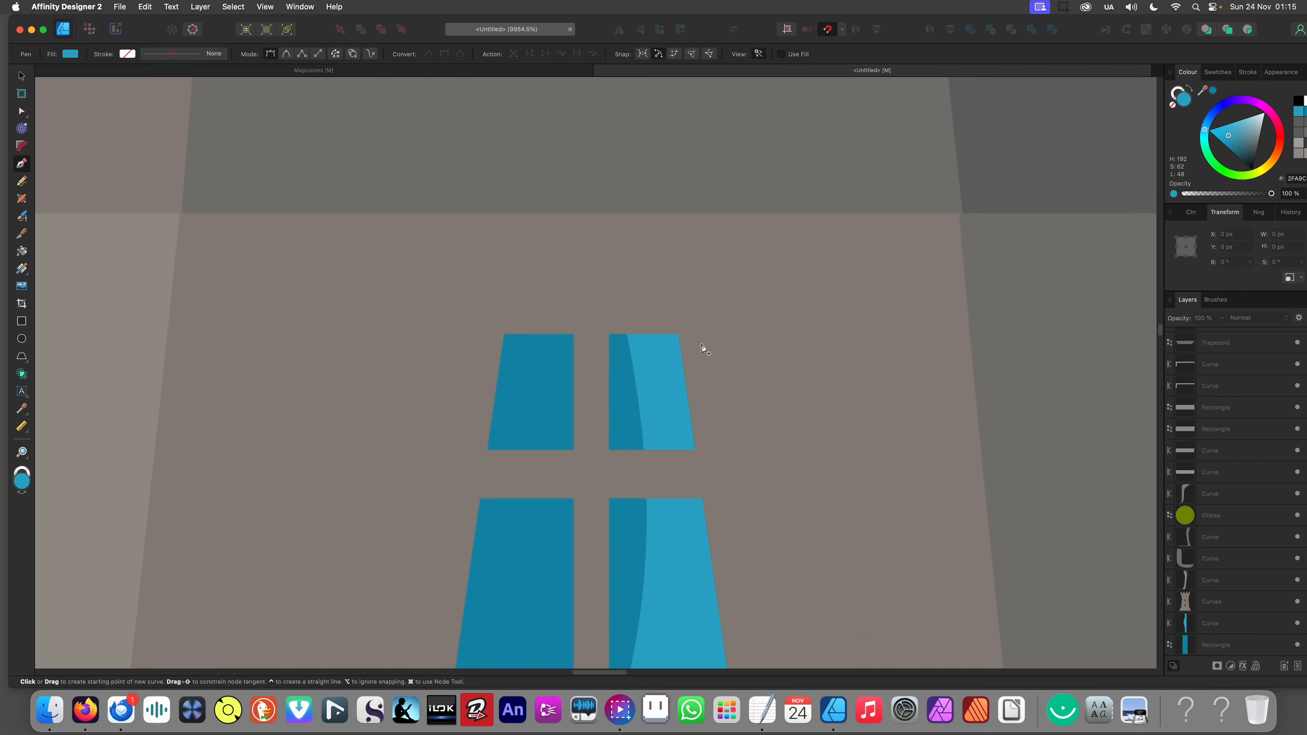
pyautogui.click(680, 333)
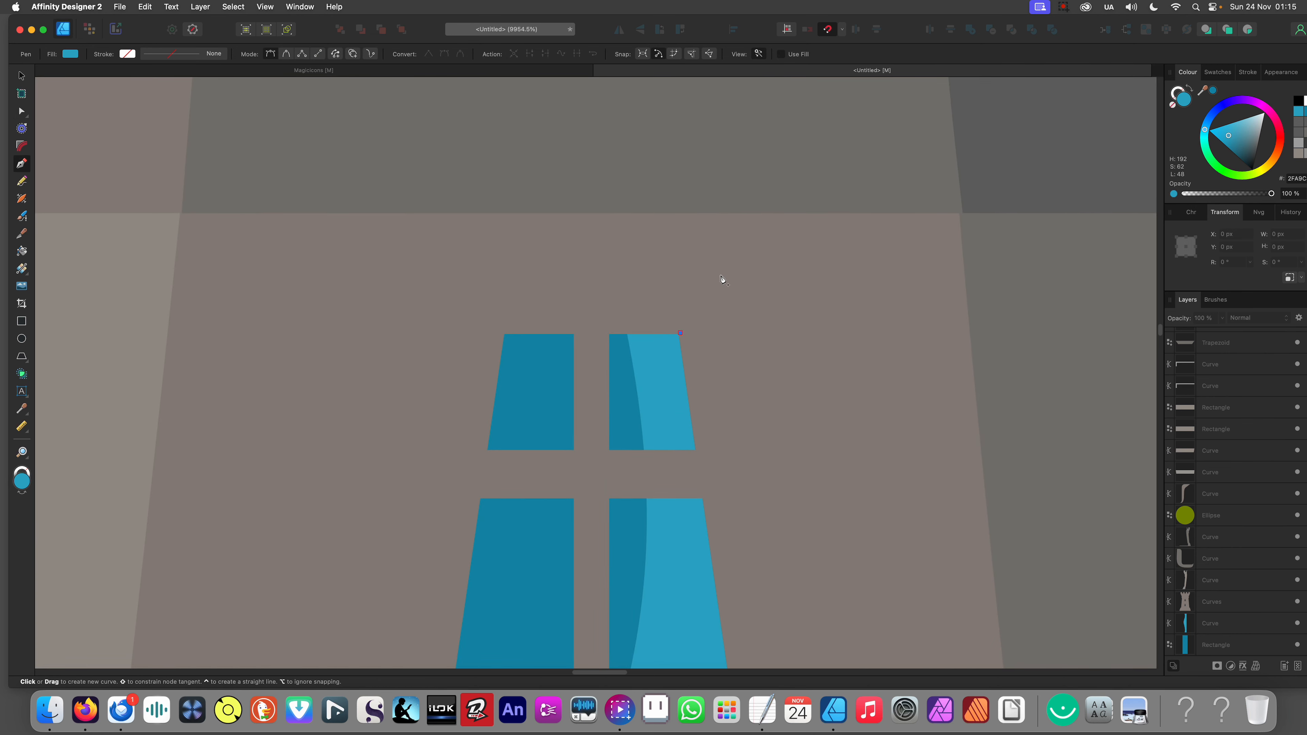
pyautogui.click(719, 295)
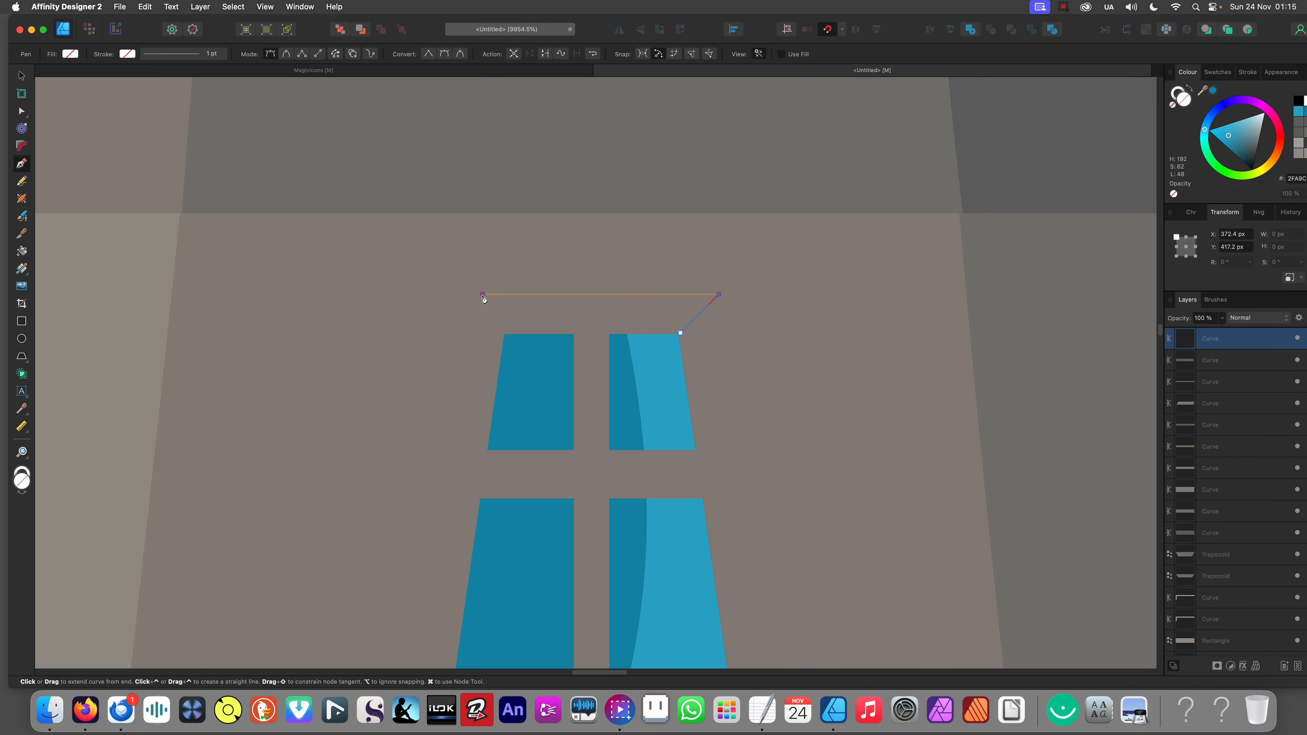
pyautogui.click(483, 294)
pyautogui.scroll(-3, 498, 312)
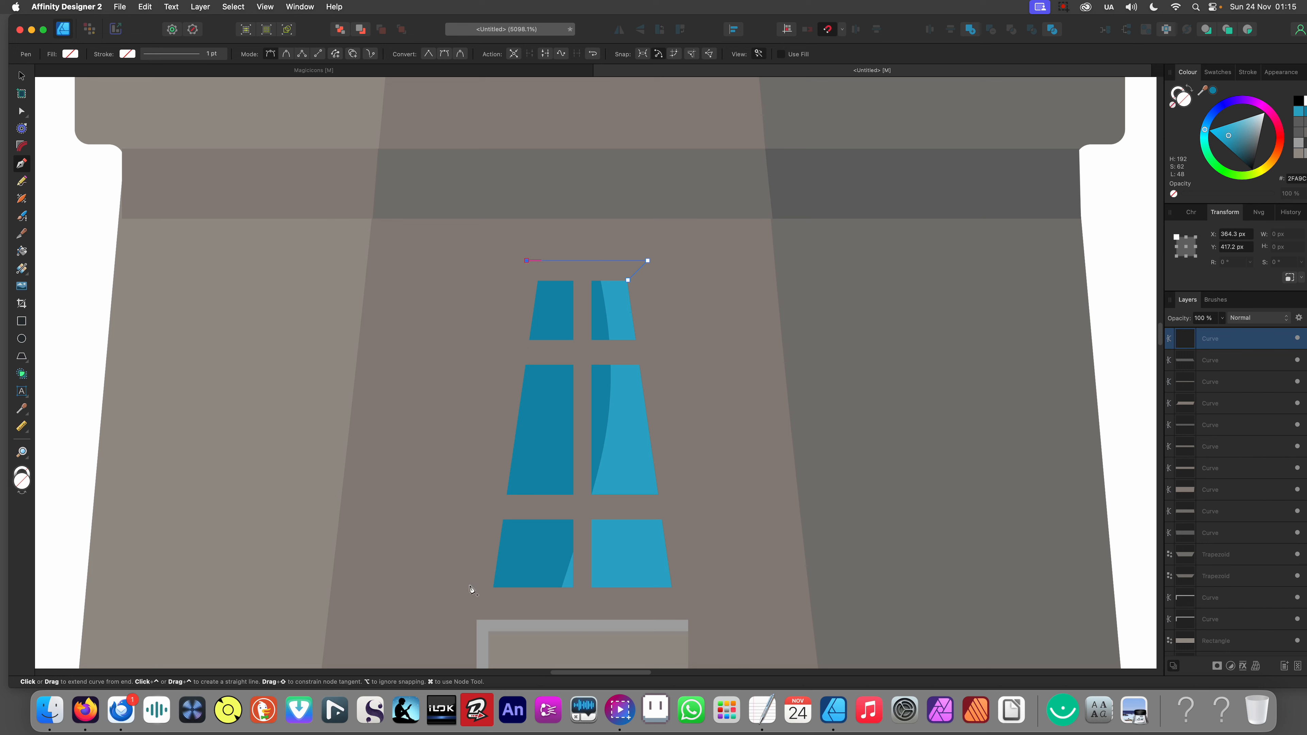
pyautogui.click(469, 584)
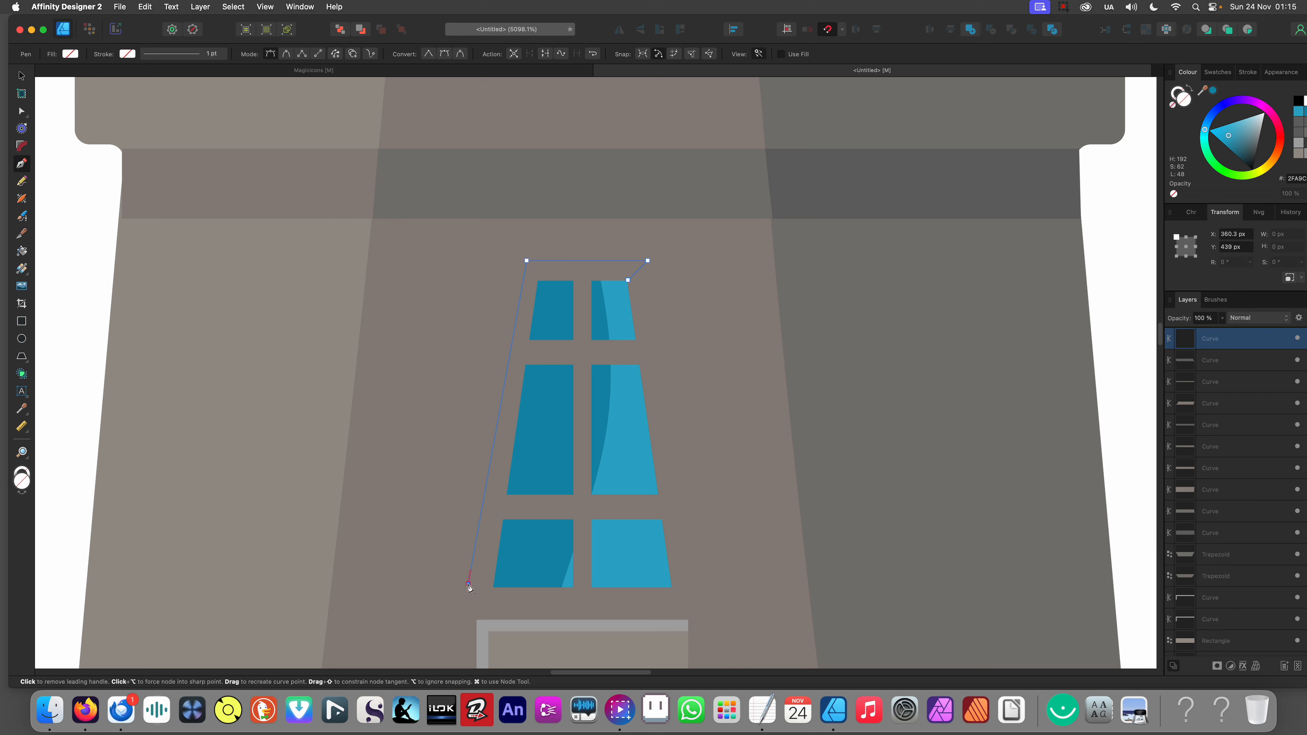
pyautogui.click(491, 585)
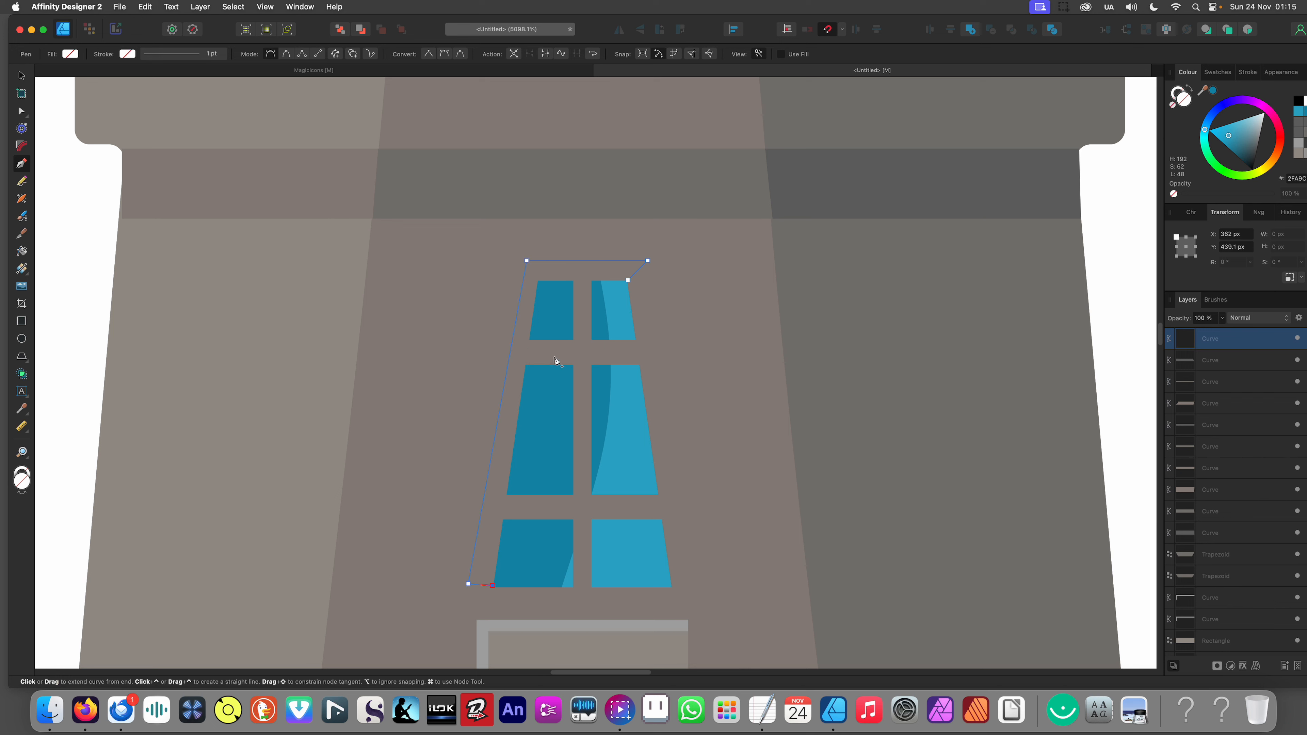
pyautogui.click(538, 282)
pyautogui.click(628, 281)
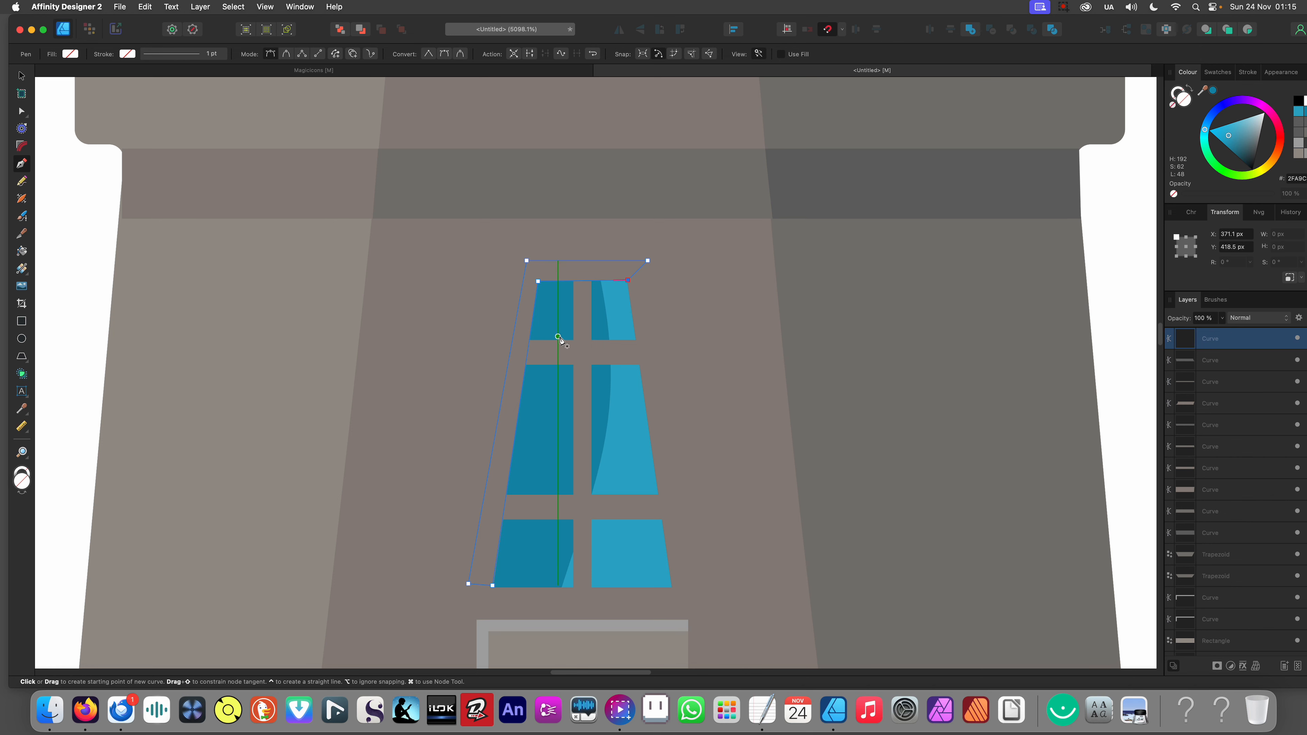
# Step: Fill the new window-edge shape with the dark grey sampled from the tower's shaded side, and deselect it
pyautogui.press('i')
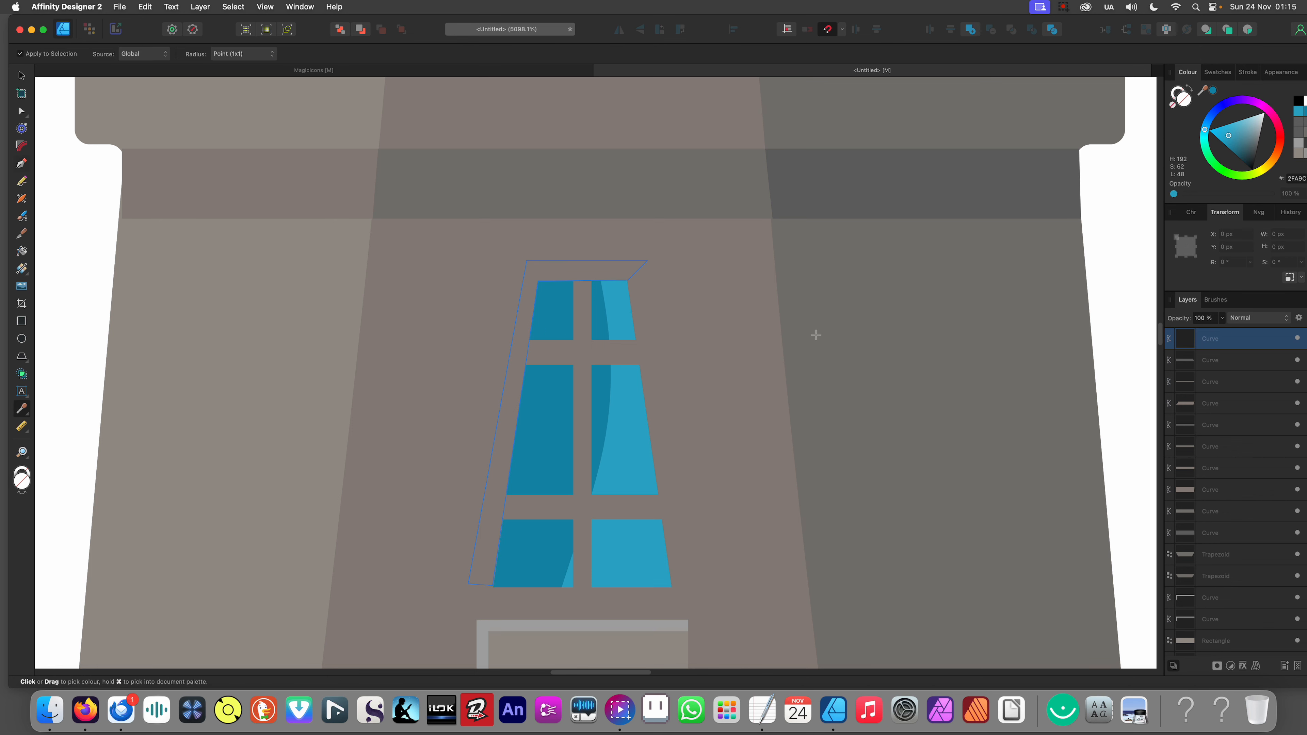
pyautogui.click(809, 339)
pyautogui.scroll(-5, 612, 326)
pyautogui.scroll(-8, 609, 327)
pyautogui.press('v')
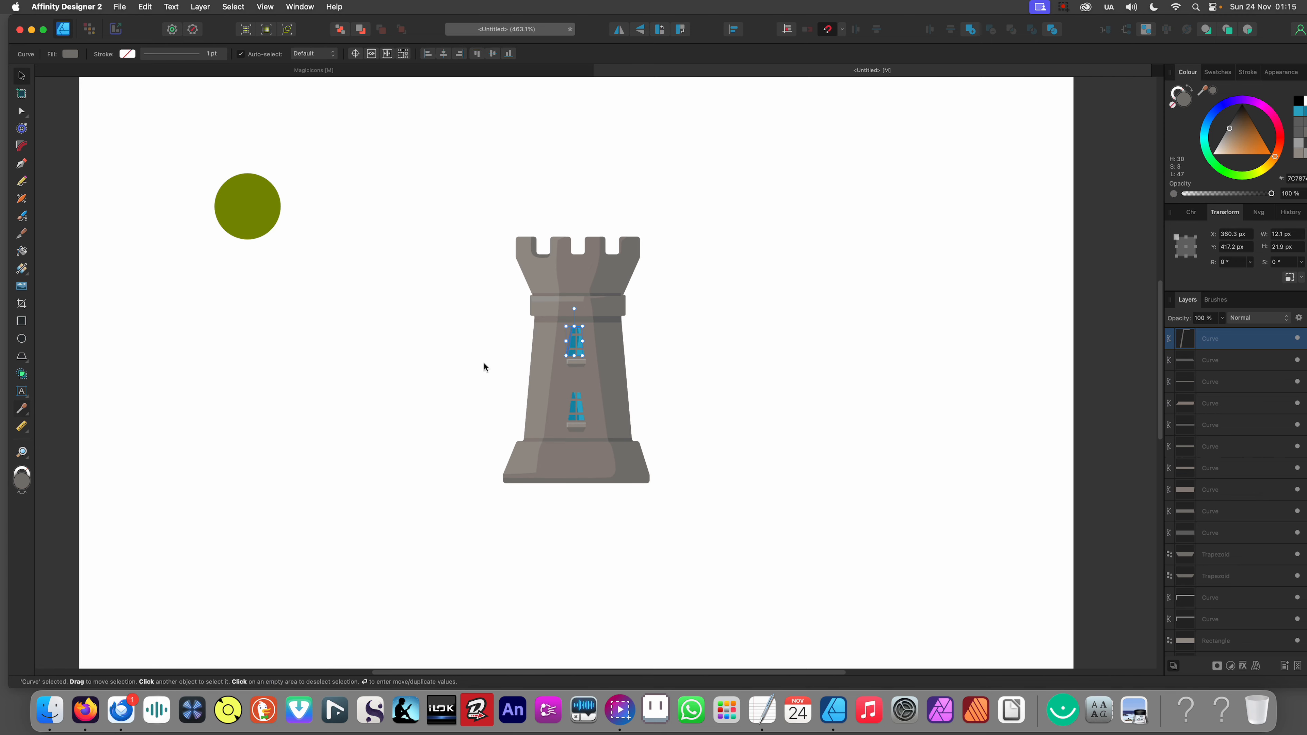
pyautogui.click(484, 366)
# Step: Move the three outer corner nodes of the upper window's shadow outward, enlarging the shape to about 14 by 24 px
pyautogui.scroll(10, 586, 353)
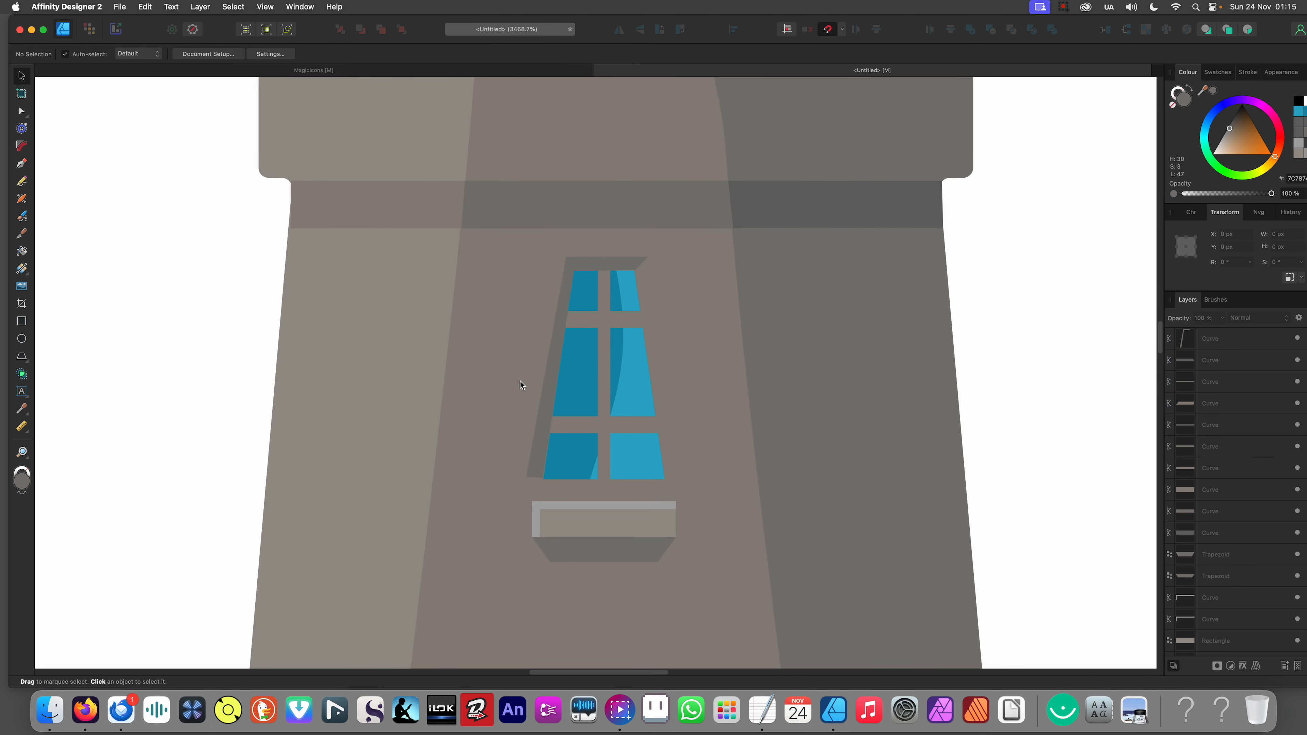
pyautogui.scroll(4, 575, 292)
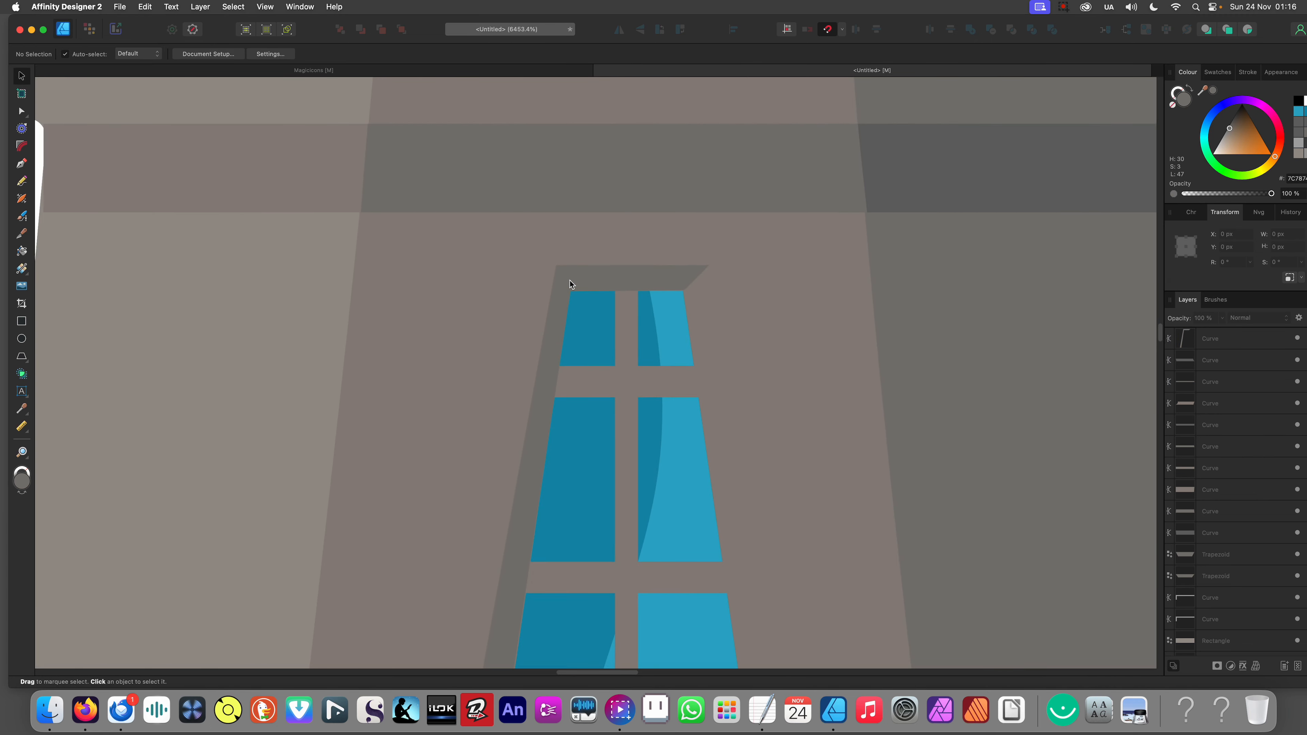
pyautogui.click(570, 284)
pyautogui.press('a')
pyautogui.moveTo(556, 267); pyautogui.dragTo(541, 252)
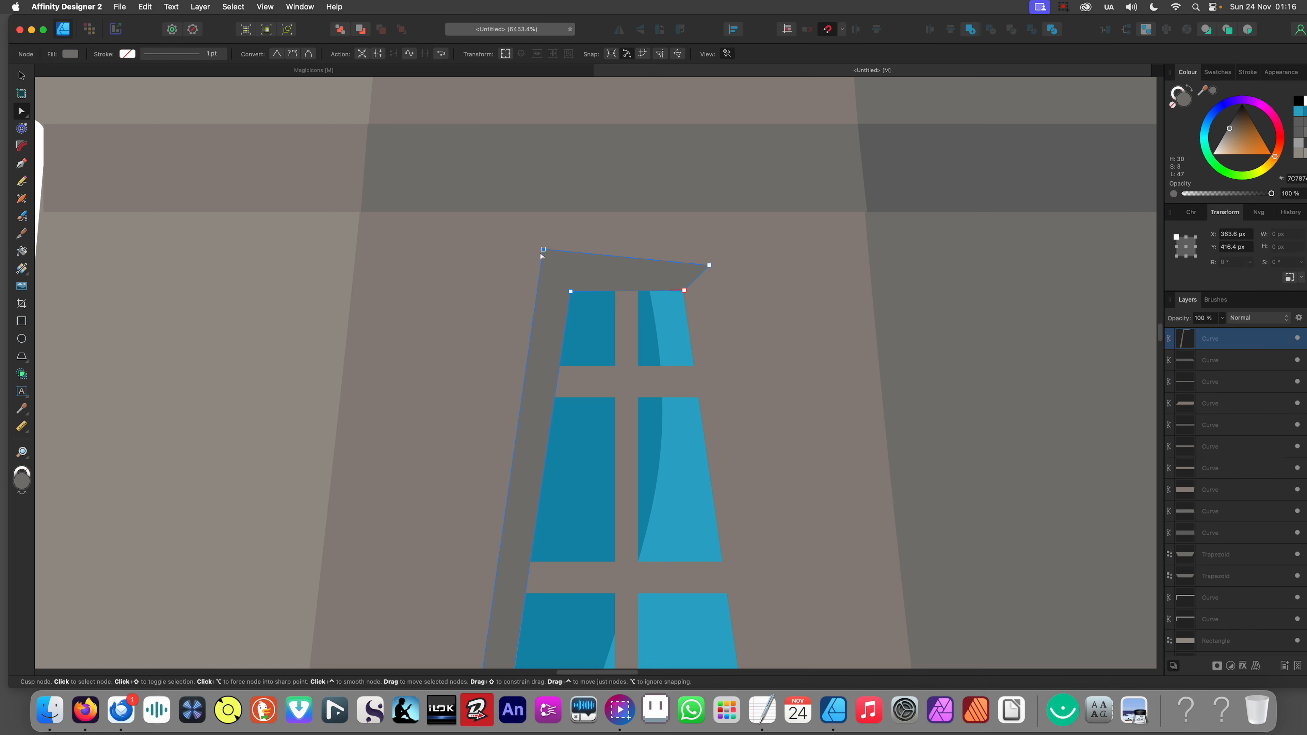
pyautogui.scroll(-5, 544, 340)
pyautogui.moveTo(495, 537); pyautogui.dragTo(474, 558)
pyautogui.scroll(3, 593, 366)
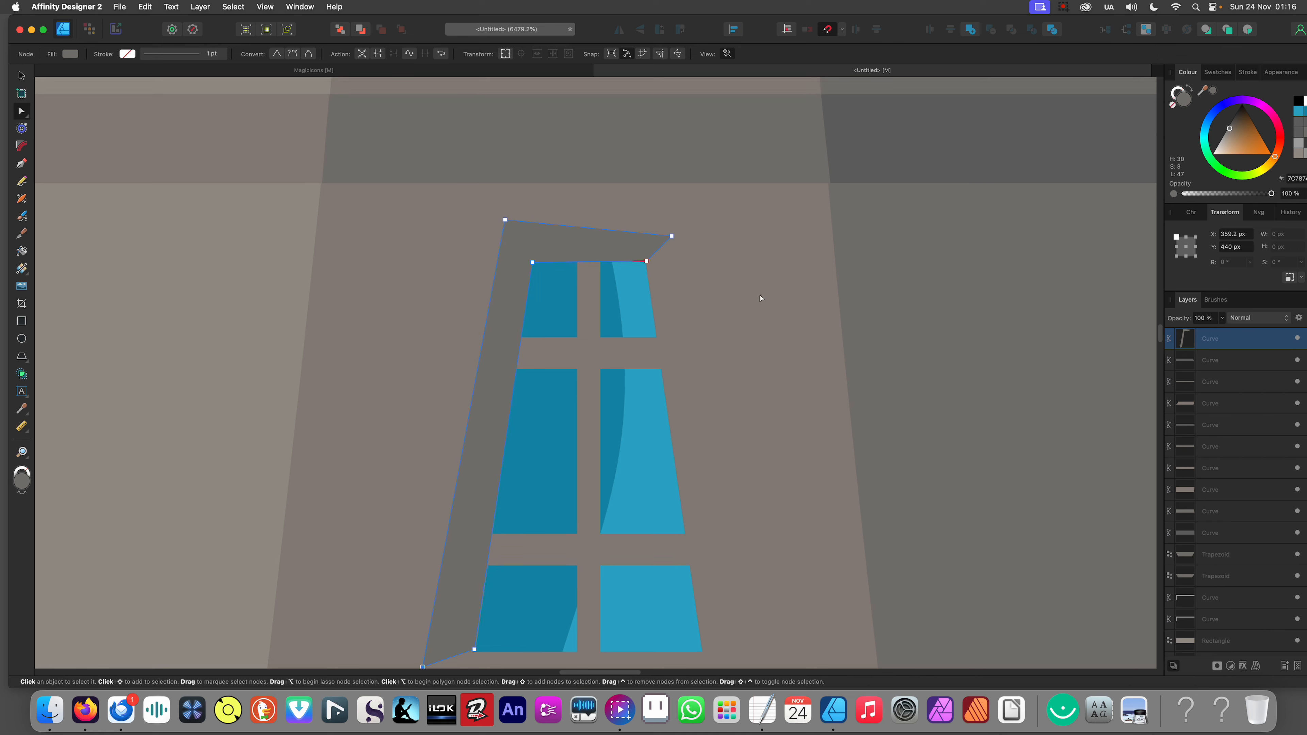
pyautogui.moveTo(672, 236); pyautogui.dragTo(679, 220)
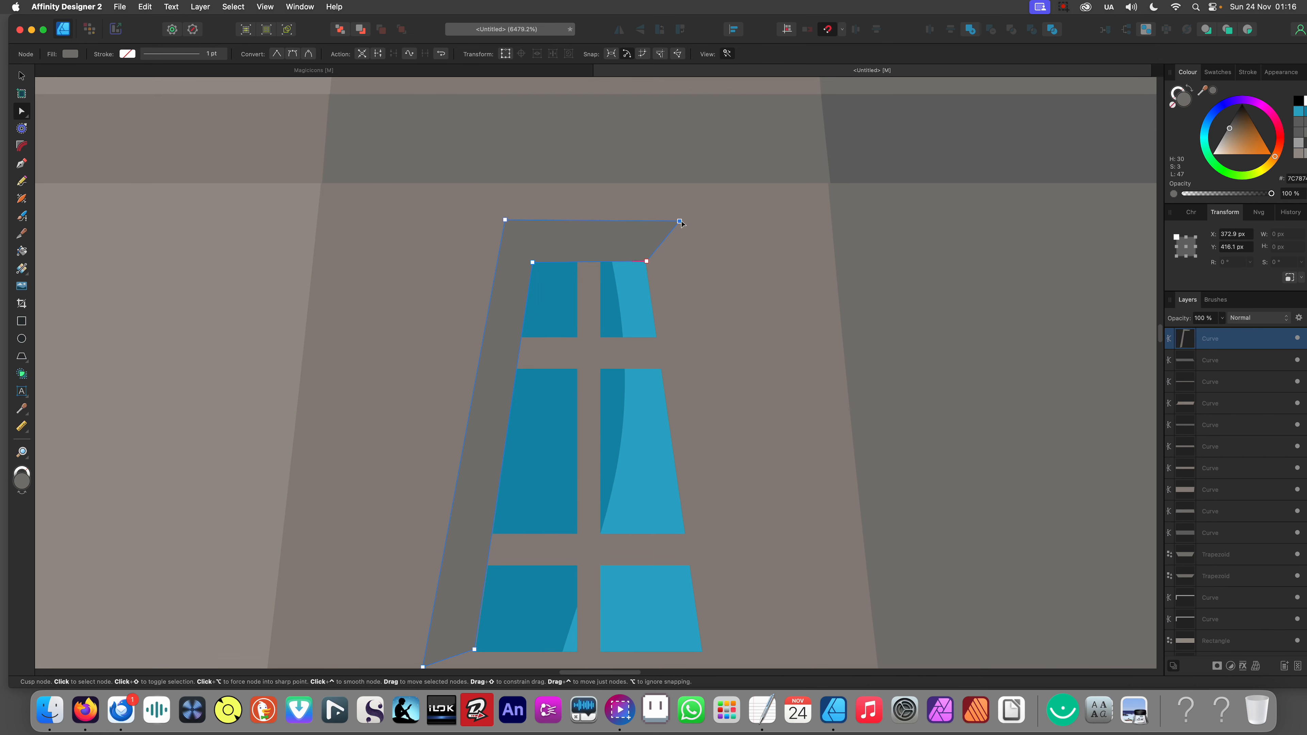
pyautogui.scroll(-7, 678, 215)
pyautogui.scroll(-10, 591, 273)
pyautogui.click(525, 280)
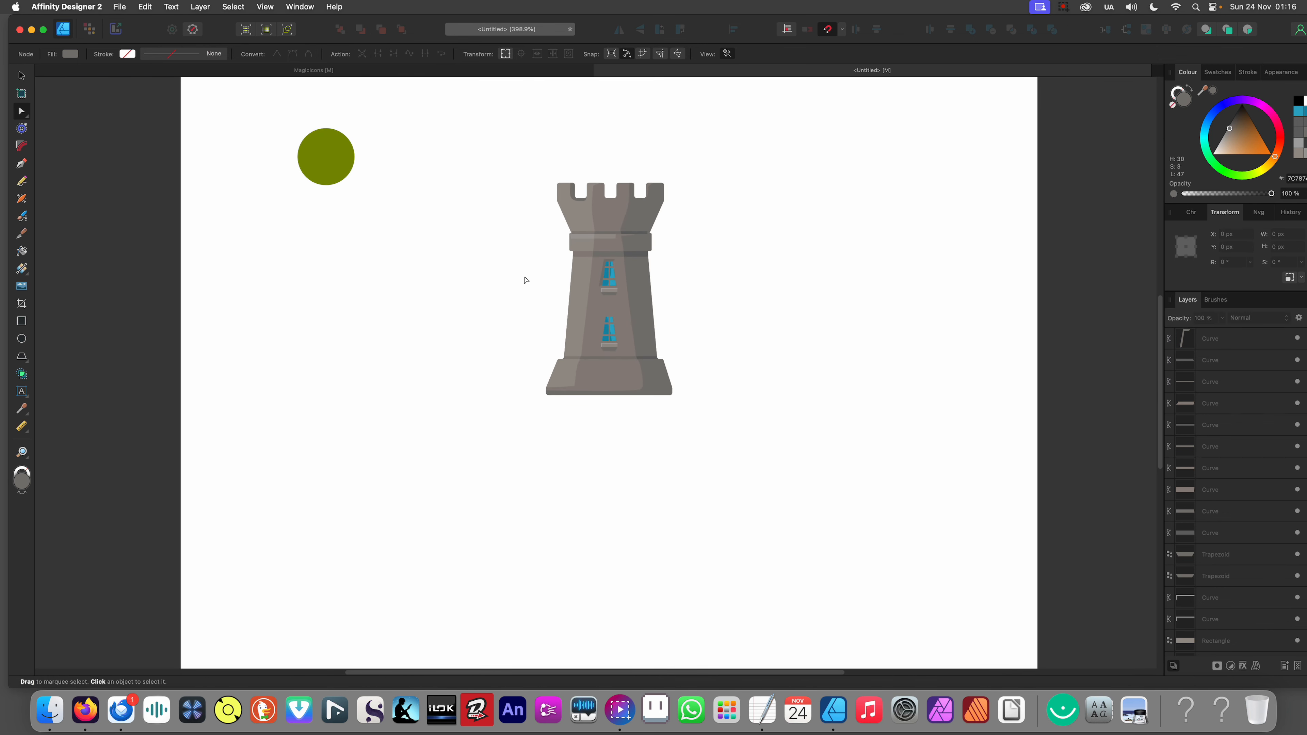
# Step: Duplicate the upper window's shadow shape and align the copy around the lower window's top and left edges
pyautogui.scroll(10, 604, 277)
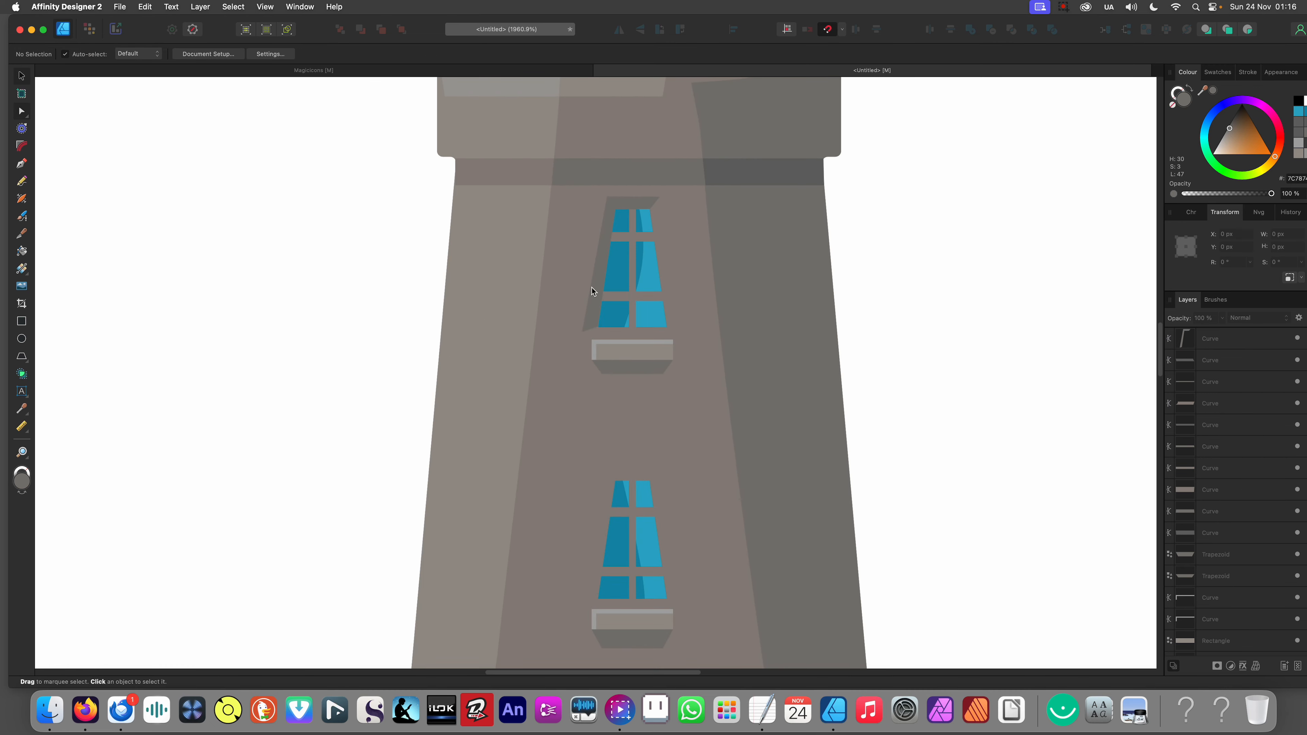
pyautogui.press('v')
pyautogui.click(596, 290)
pyautogui.moveTo(596, 288); pyautogui.dragTo(595, 560)
pyautogui.scroll(-5, 592, 556)
pyautogui.scroll(5, 536, 405)
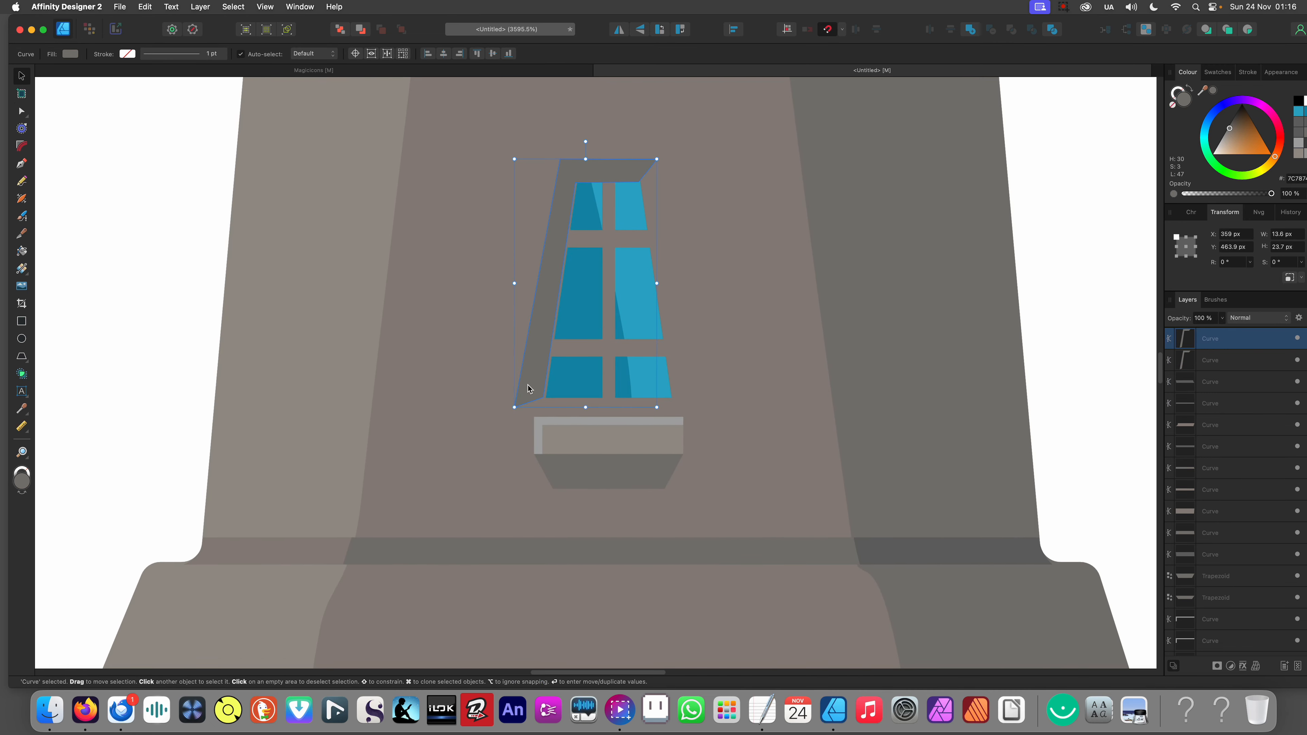
pyautogui.moveTo(534, 383); pyautogui.dragTo(533, 383)
pyautogui.scroll(-10, 533, 384)
pyautogui.click(378, 390)
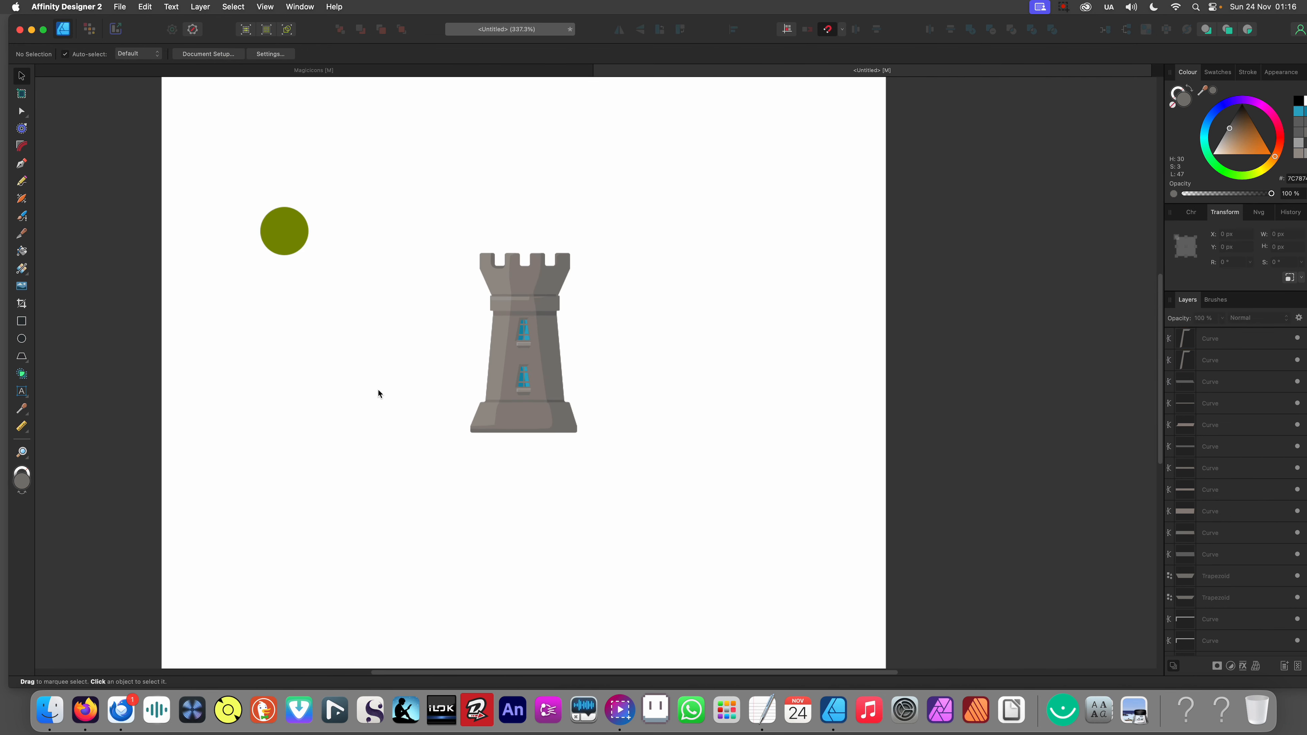
pyautogui.scroll(-2, 455, 384)
pyautogui.hscroll(-3, 459, 387)
pyautogui.scroll(2, 579, 339)
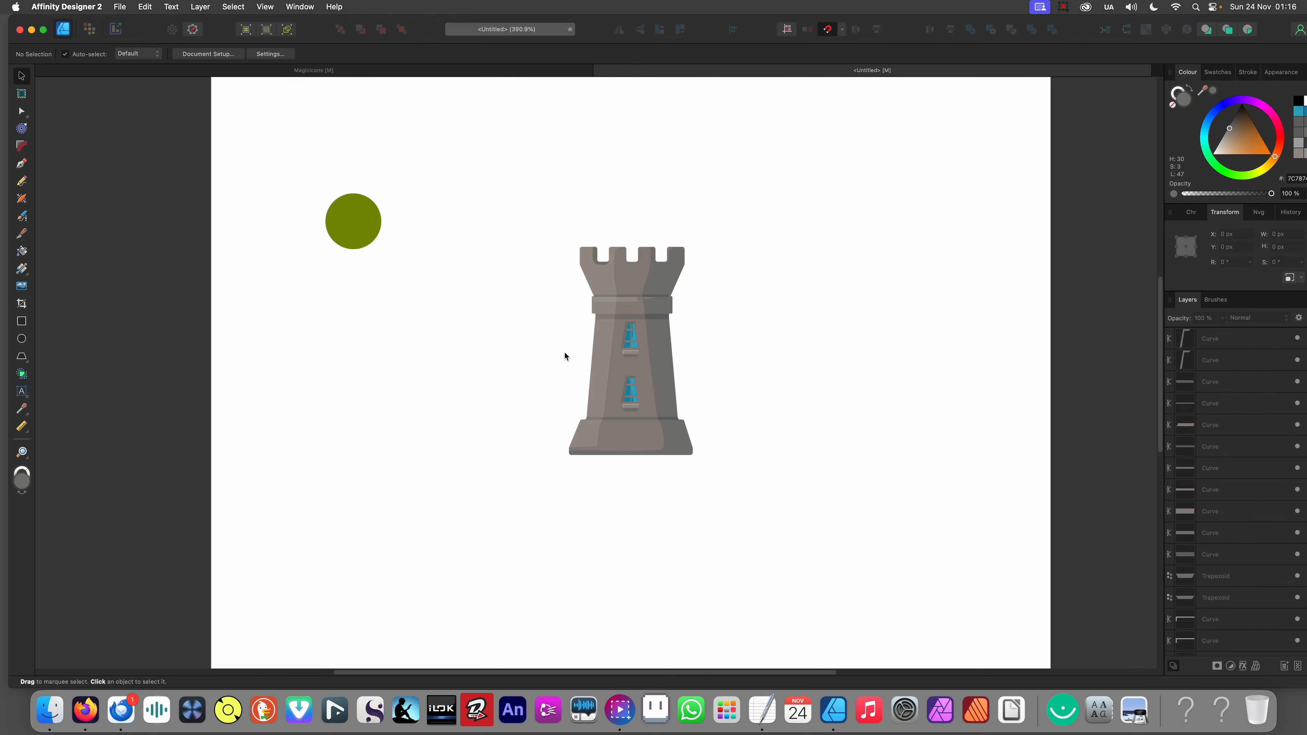
pyautogui.scroll(2, 609, 313)
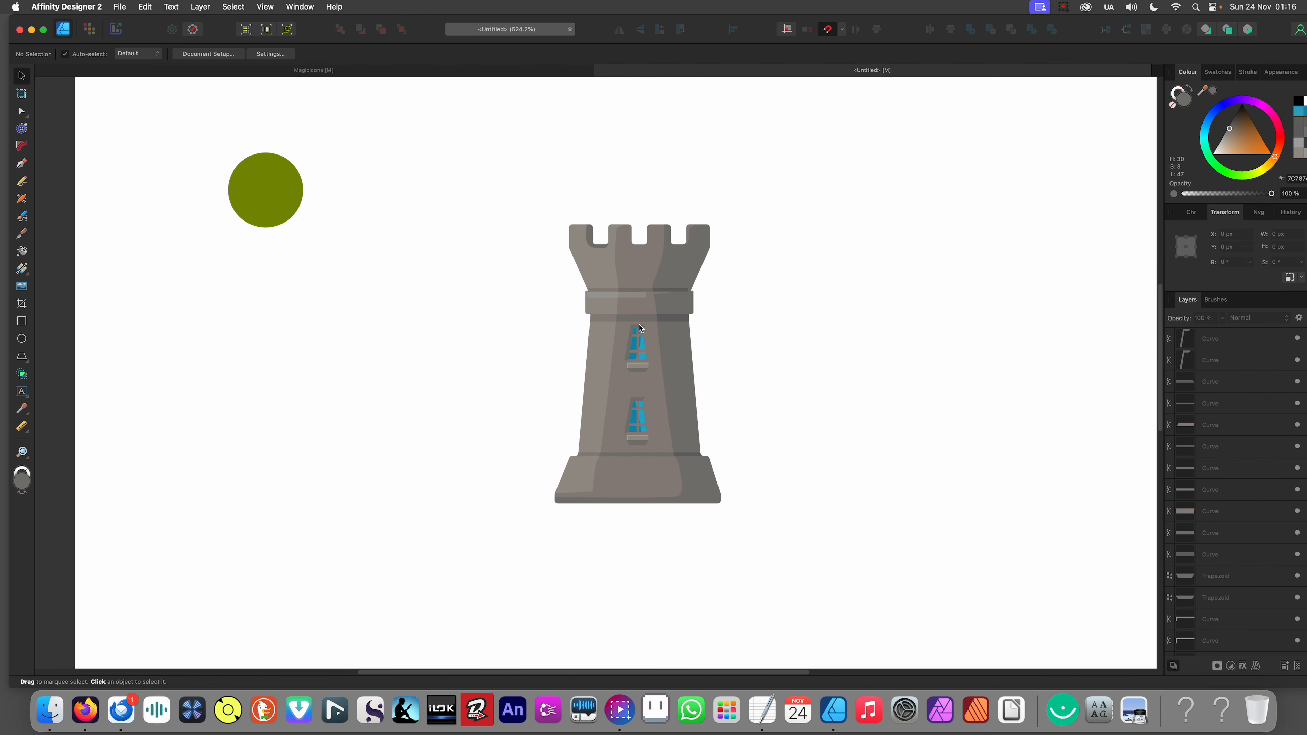
pyautogui.scroll(-3, 651, 429)
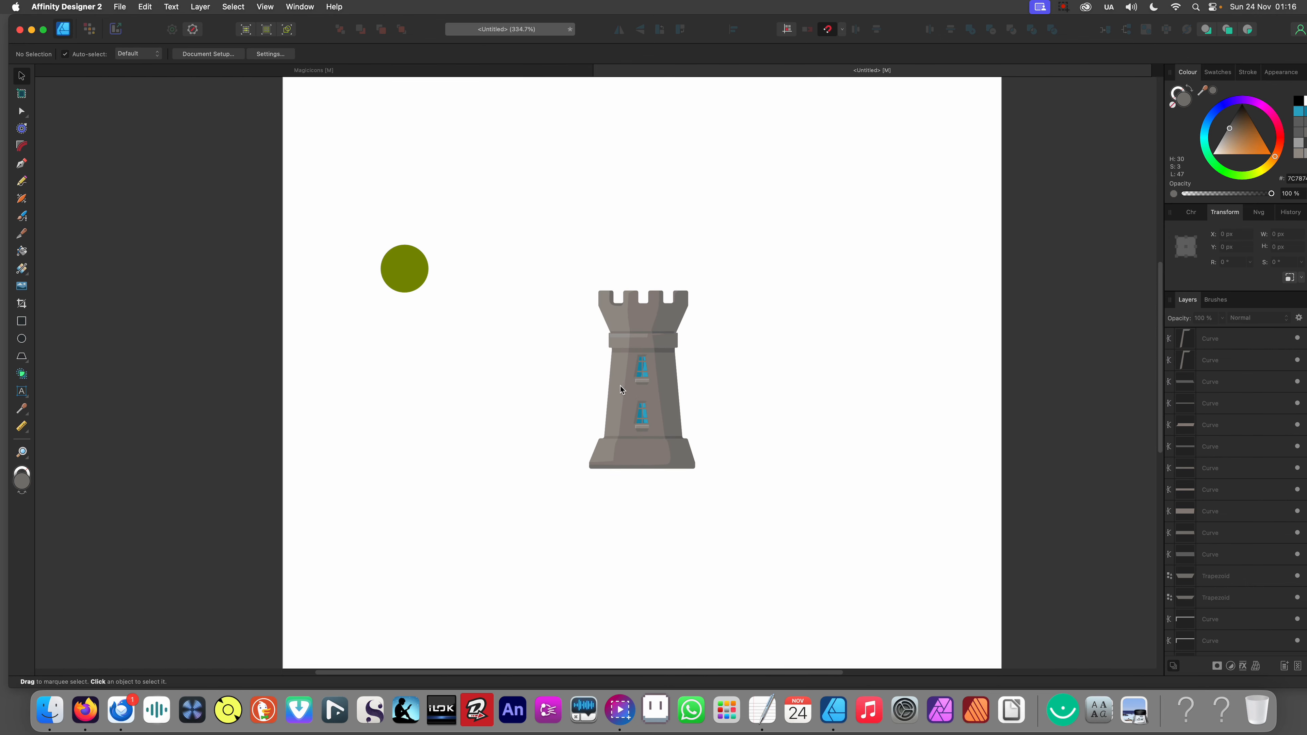
pyautogui.scroll(3, 647, 387)
pyautogui.scroll(-1, 638, 364)
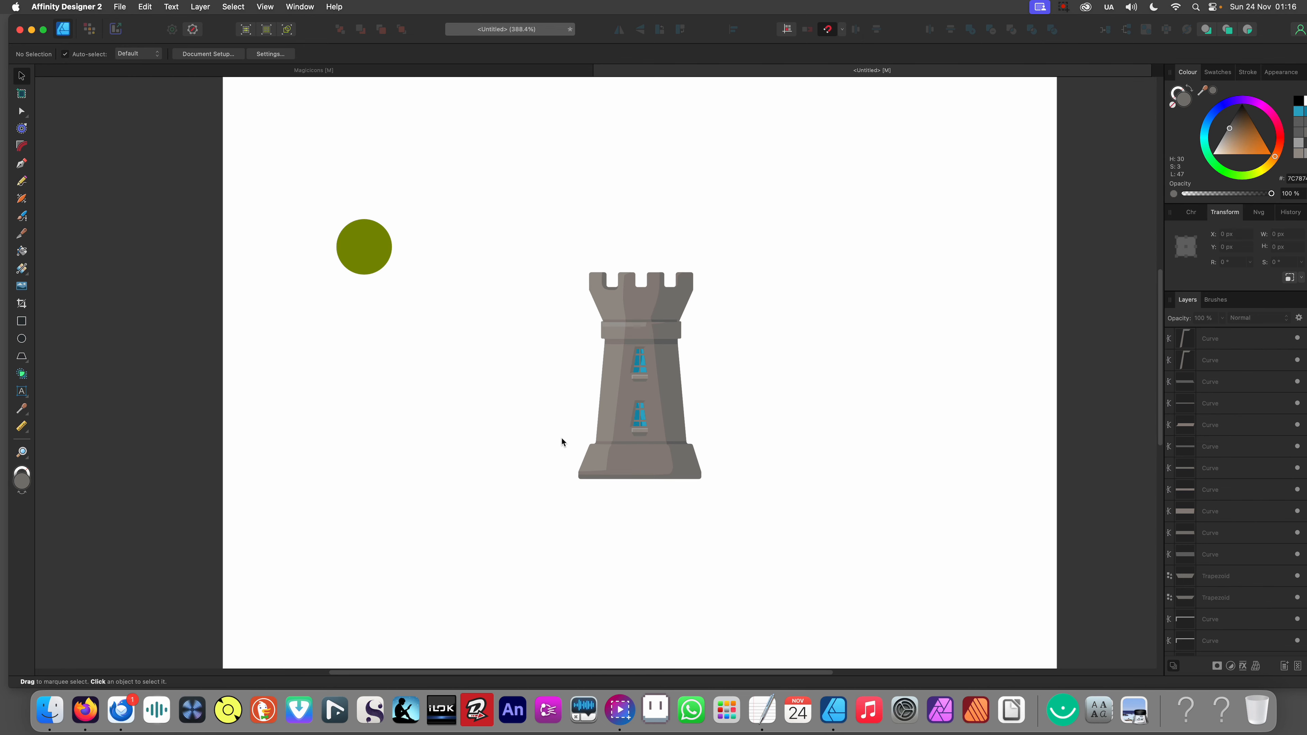
# Step: Draw a thin rectangle, about 87 by 2.5 px, across the upper edge of the tower's base and shift it slightly left
pyautogui.scroll(5, 661, 461)
pyautogui.scroll(4, 661, 460)
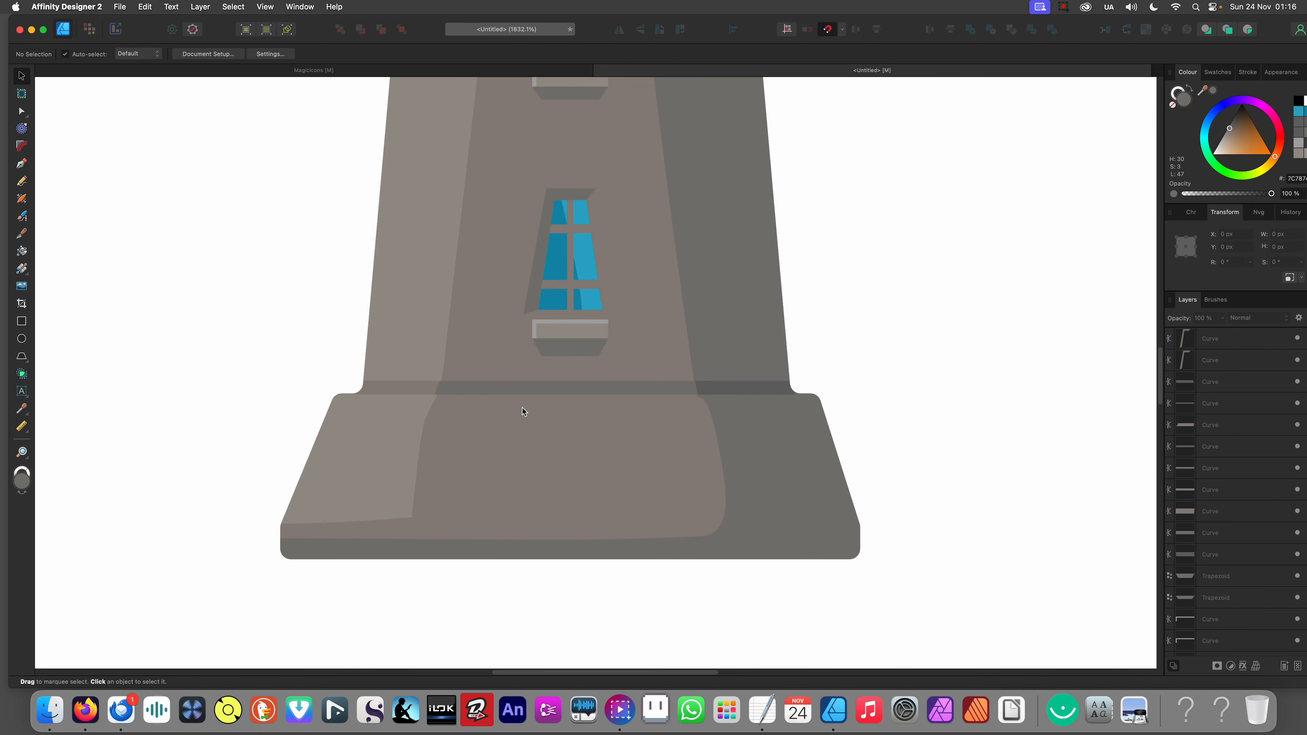
pyautogui.click(22, 329)
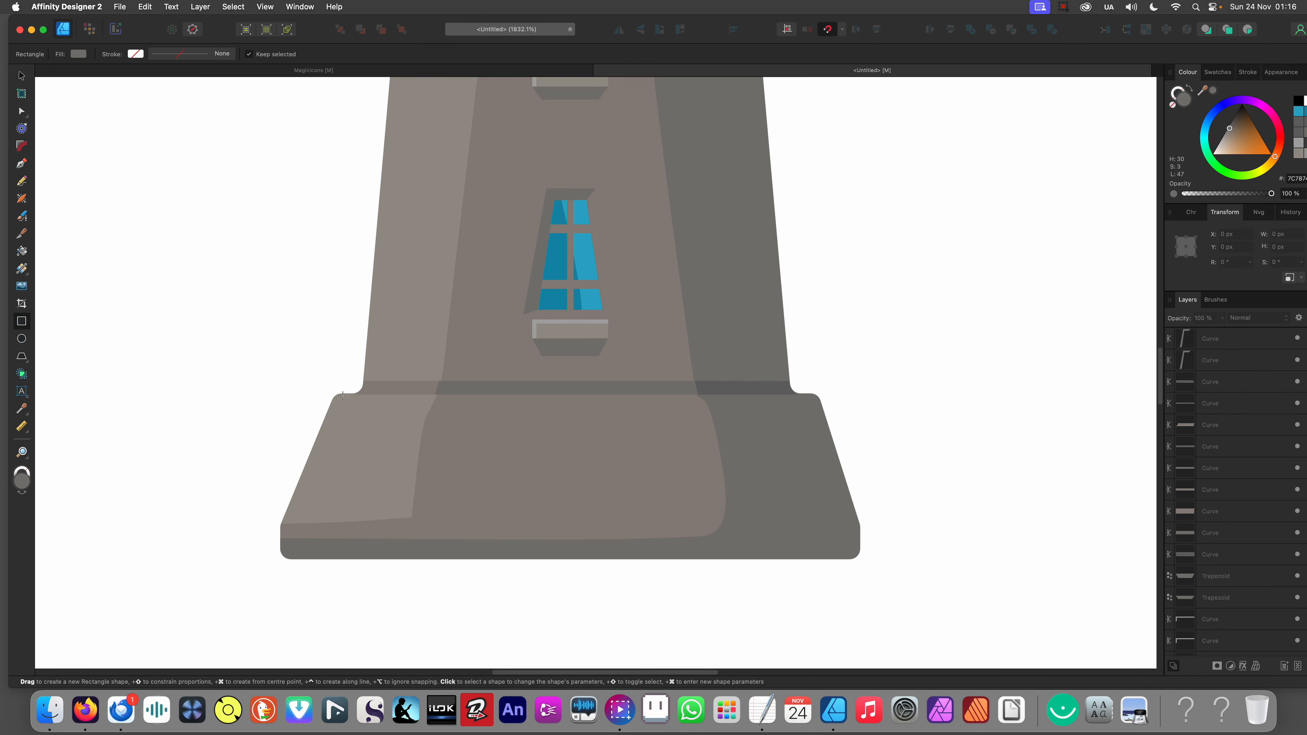
pyautogui.moveTo(343, 396); pyautogui.dragTo(807, 409)
pyautogui.scroll(8, 350, 414)
pyautogui.press('v')
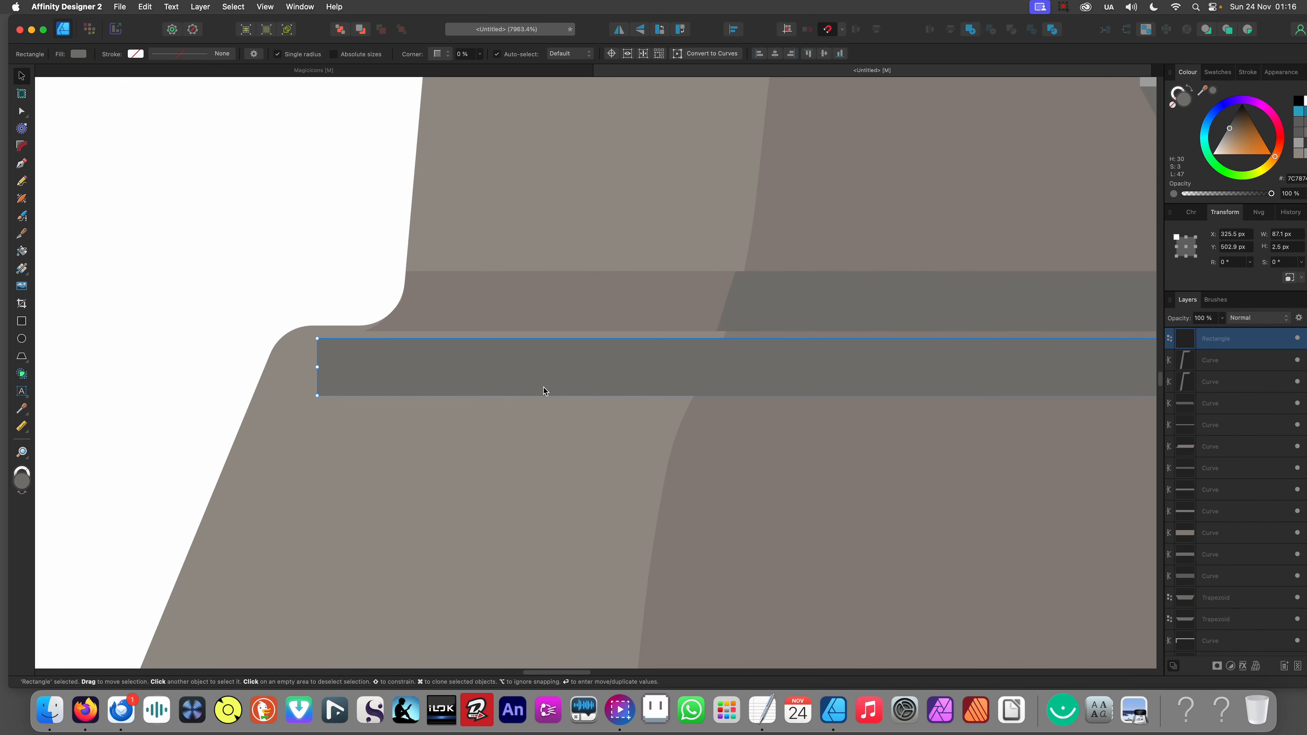
pyautogui.moveTo(543, 386); pyautogui.dragTo(517, 389)
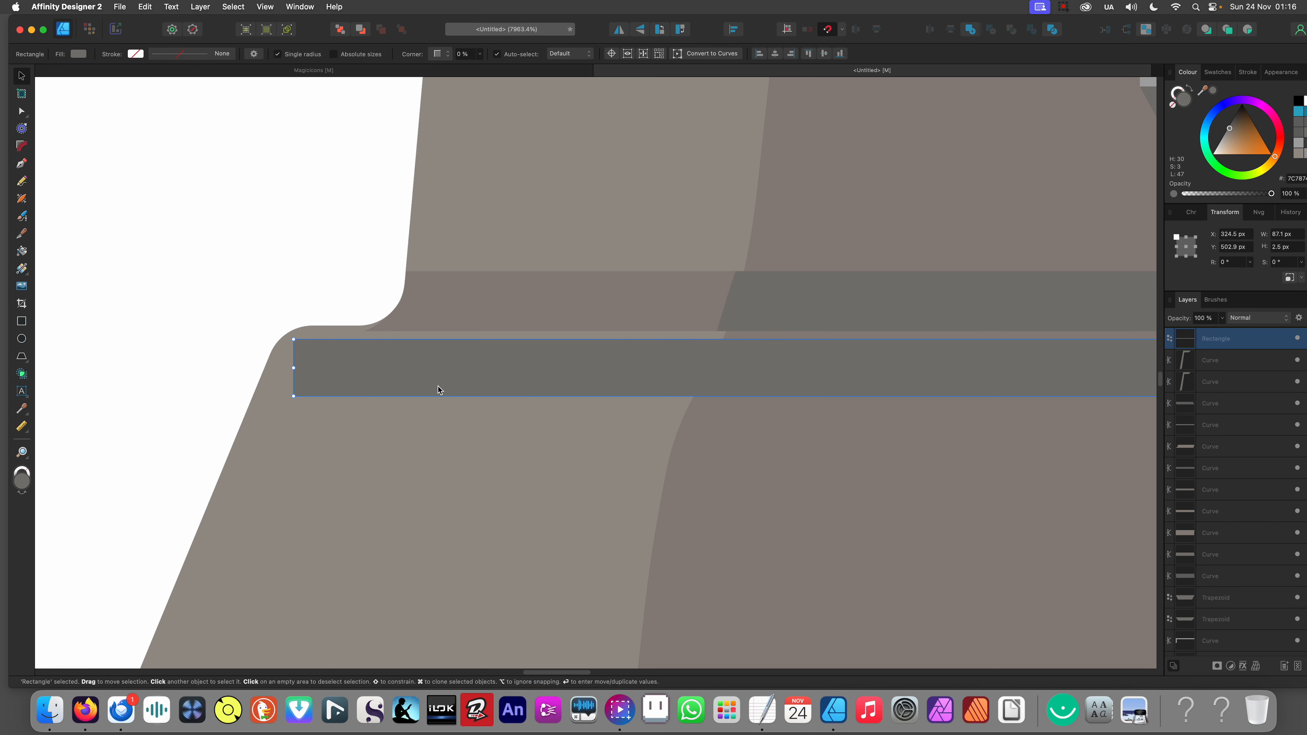
# Step: Recolour the base strip with the light brown-grey sampled from the base, raise its lightness to 61, and deselect it
pyautogui.press('i')
pyautogui.click(451, 426)
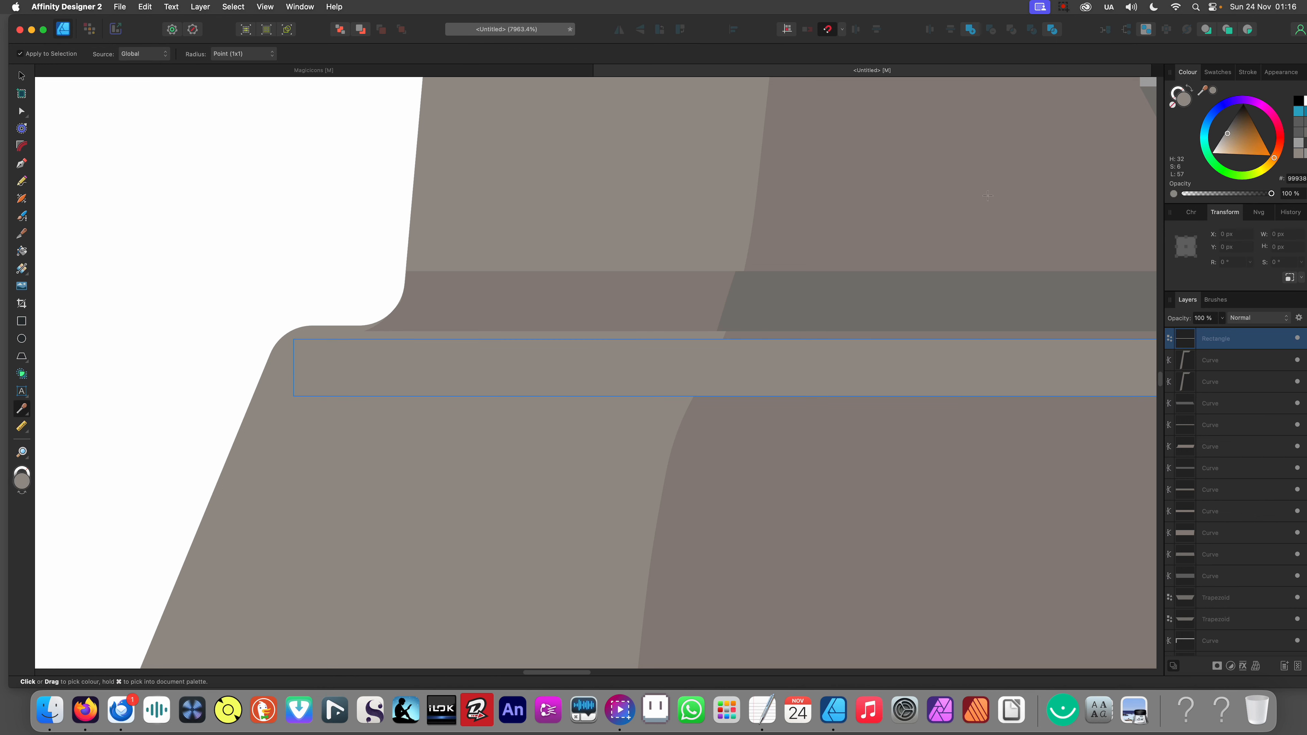
pyautogui.moveTo(1226, 135); pyautogui.dragTo(1227, 136)
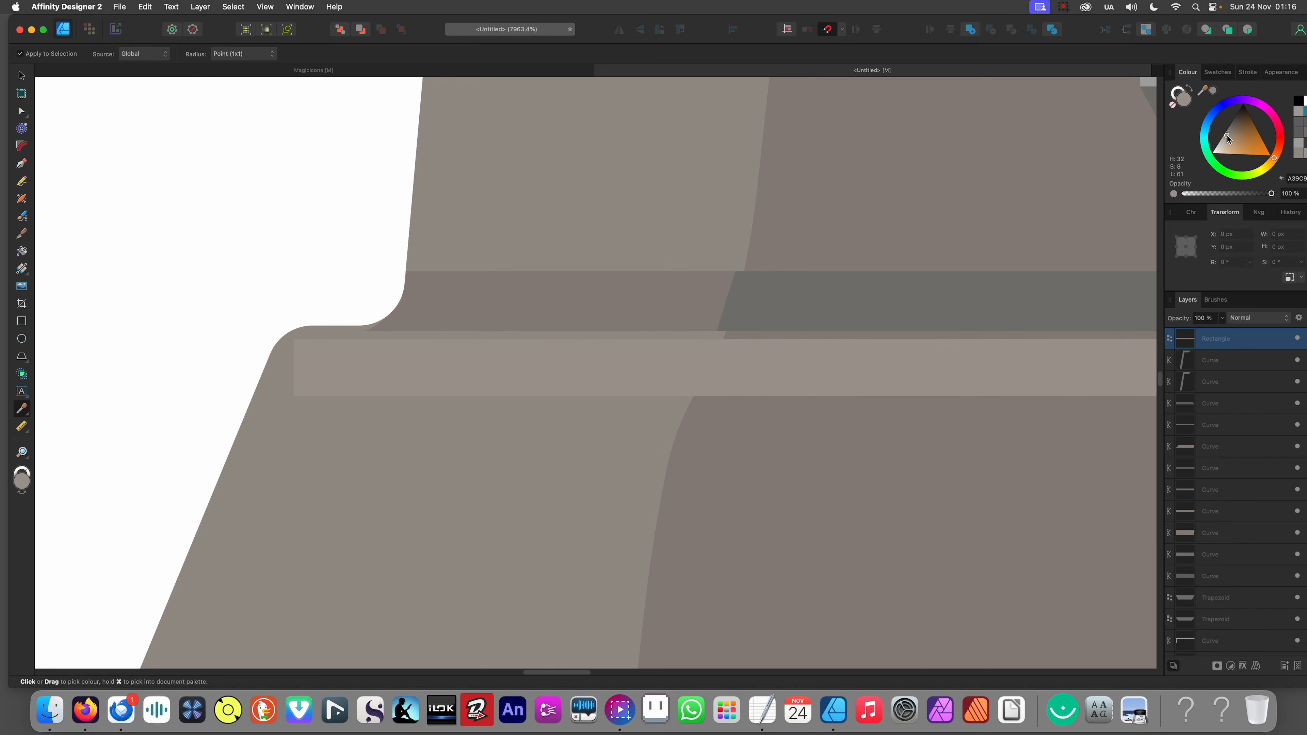
pyautogui.press('super+0')
pyautogui.scroll(3, 645, 331)
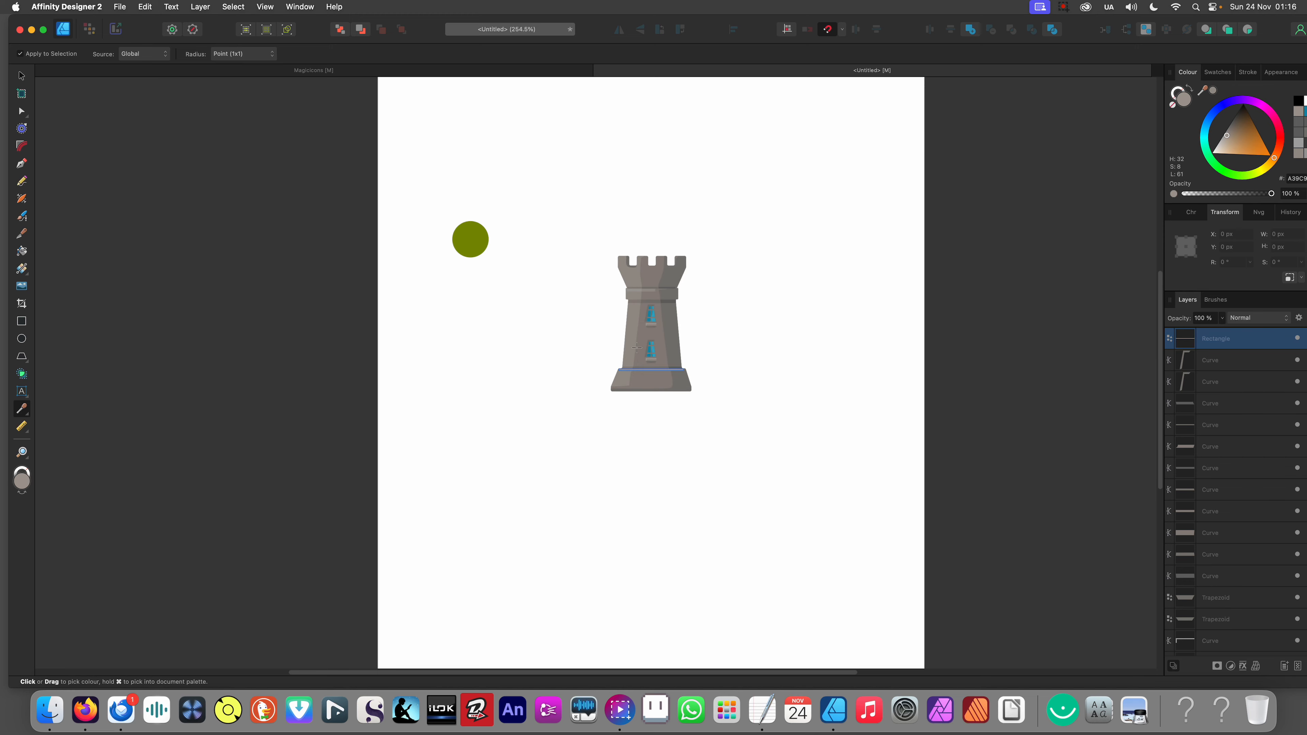
pyautogui.scroll(4, 626, 368)
pyautogui.press('v')
pyautogui.click(626, 445)
# Step: Cut the base strip into three segments with the Knife tool, following the boundaries between the tower's light, middle and dark faces
pyautogui.scroll(8, 647, 381)
pyautogui.scroll(3, 568, 441)
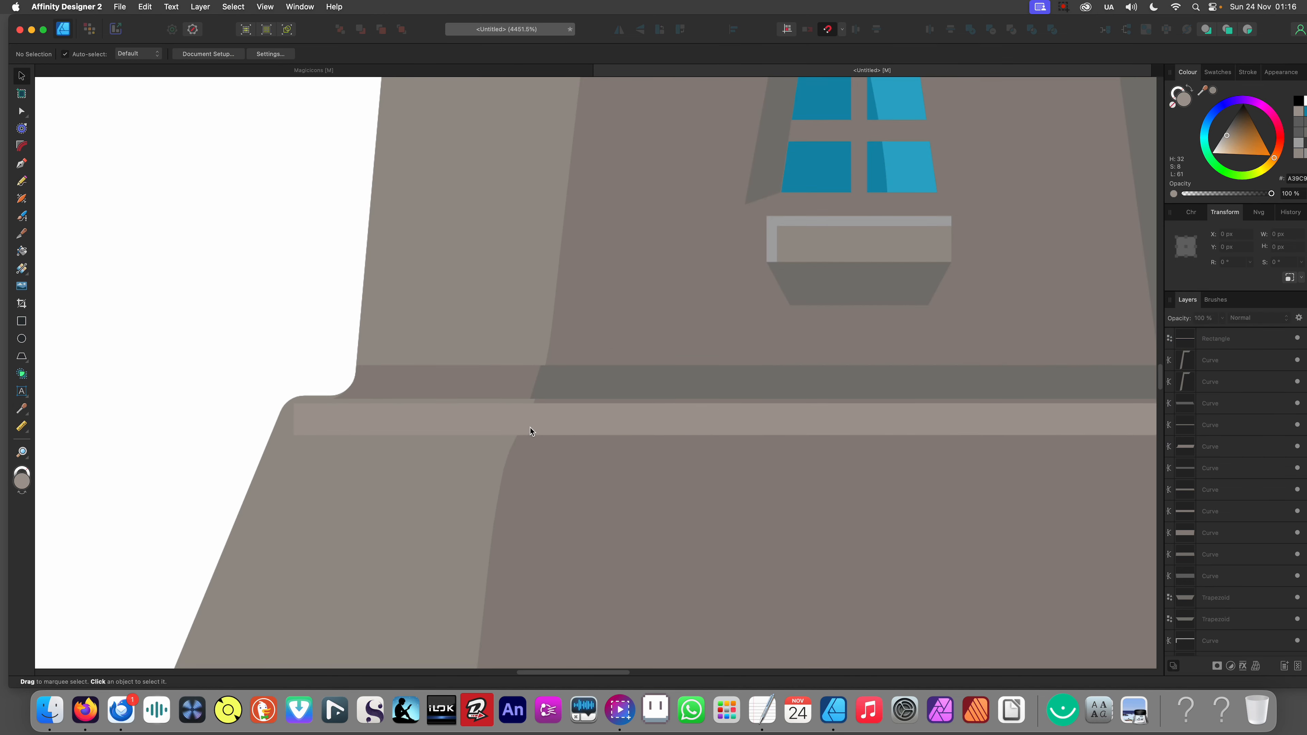
pyautogui.click(532, 430)
pyautogui.press('y')
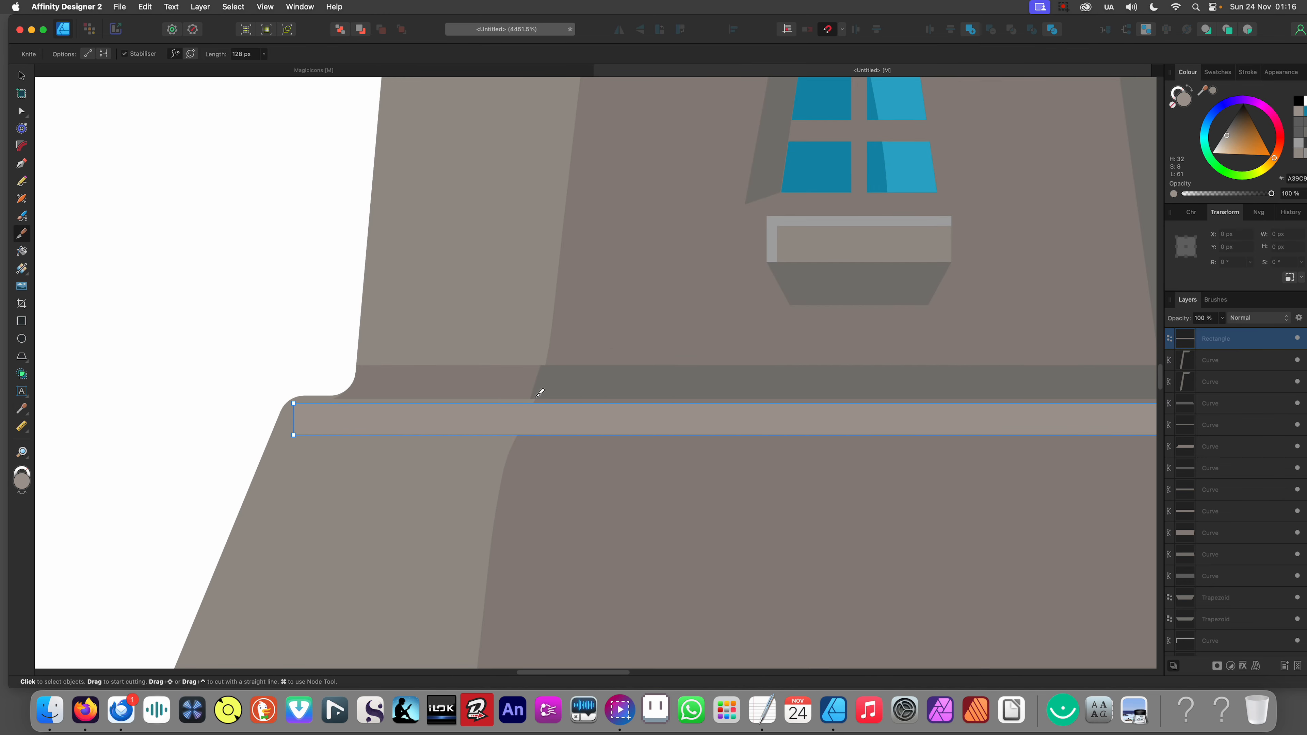
pyautogui.moveTo(514, 433); pyautogui.dragTo(476, 535)
pyautogui.hscroll(5, 699, 422)
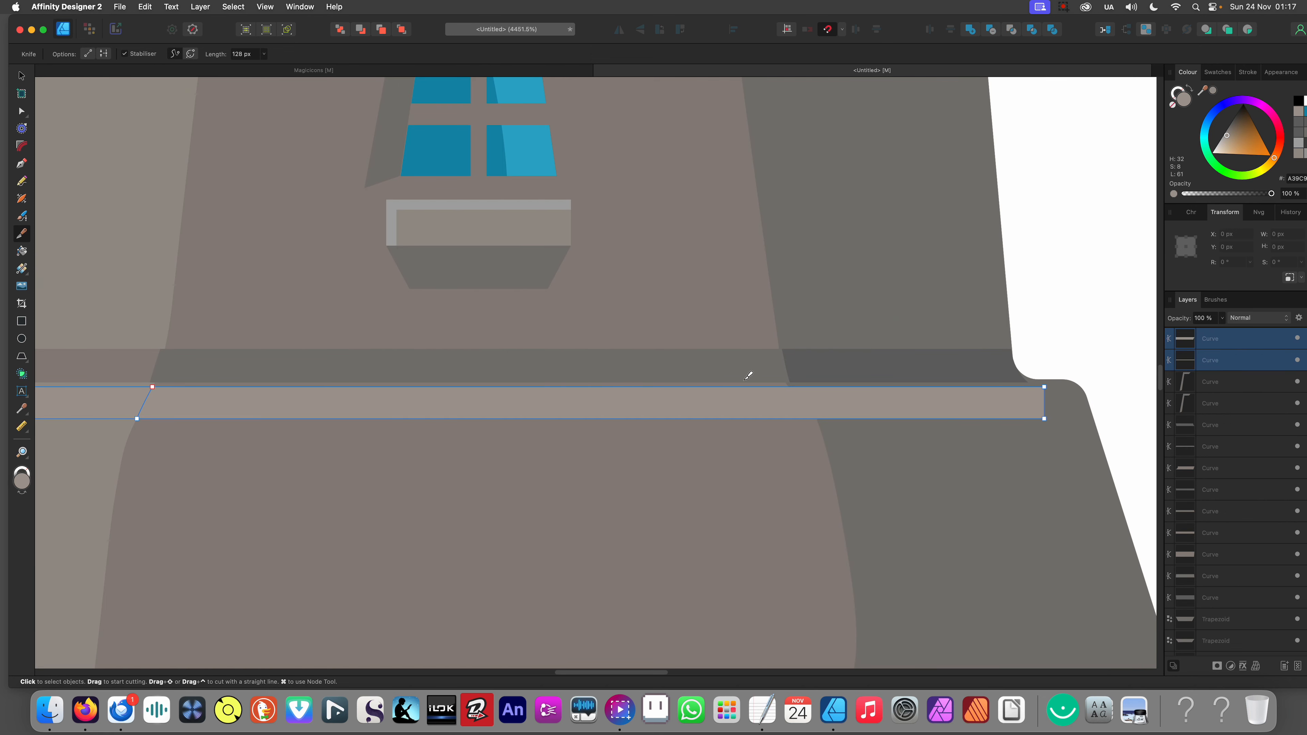
pyautogui.moveTo(790, 384); pyautogui.dragTo(844, 427)
pyautogui.moveTo(855, 485); pyautogui.dragTo(859, 514)
pyautogui.scroll(-4, 787, 422)
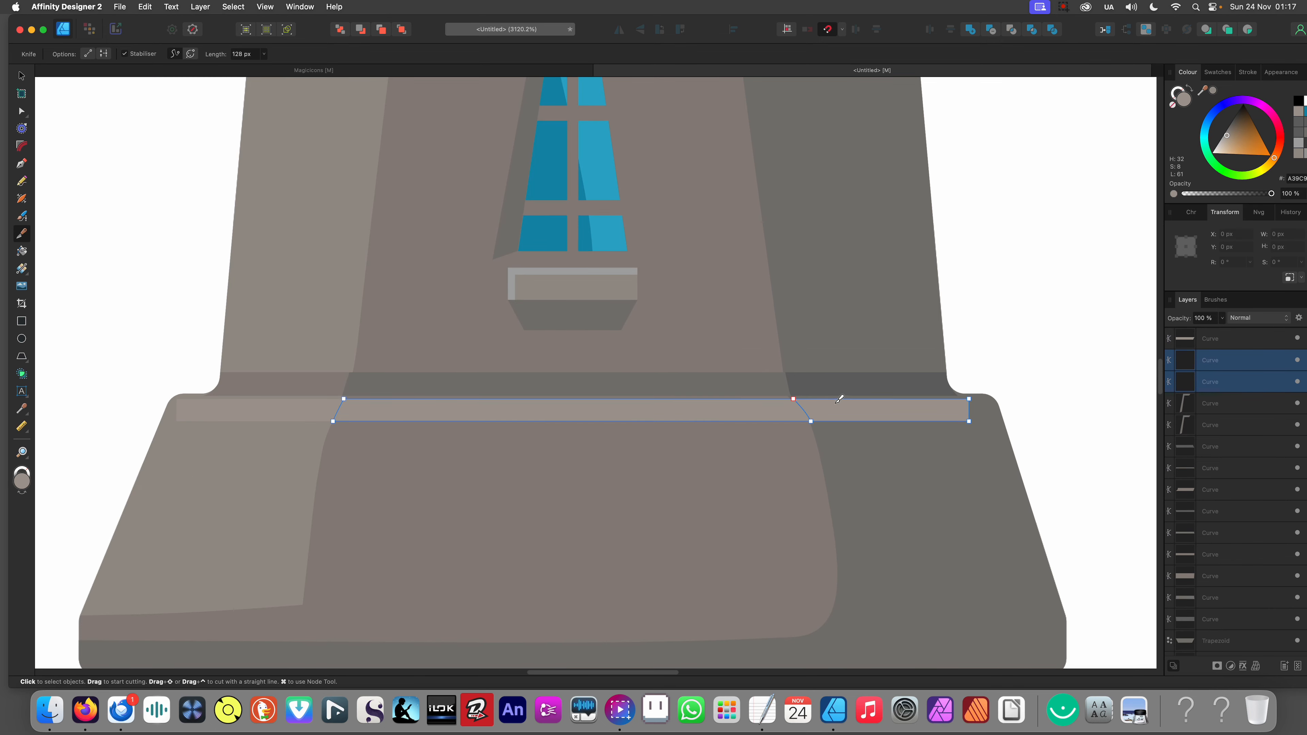
# Step: Recolour the middle segment of the base strip with the brown-grey sampled from the tower's light face
pyautogui.press('v')
pyautogui.scroll(-2, 758, 421)
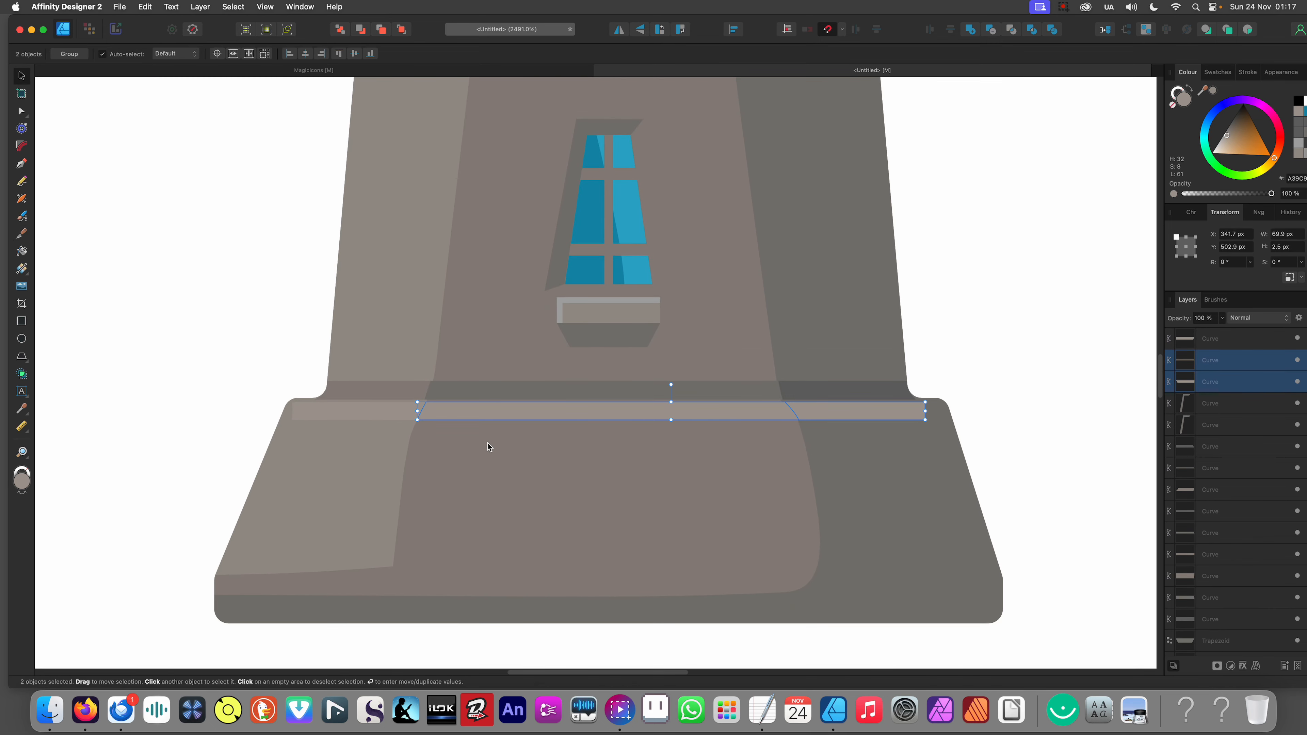
pyautogui.click(501, 412)
pyautogui.press('super+d')
pyautogui.scroll(-3, 507, 371)
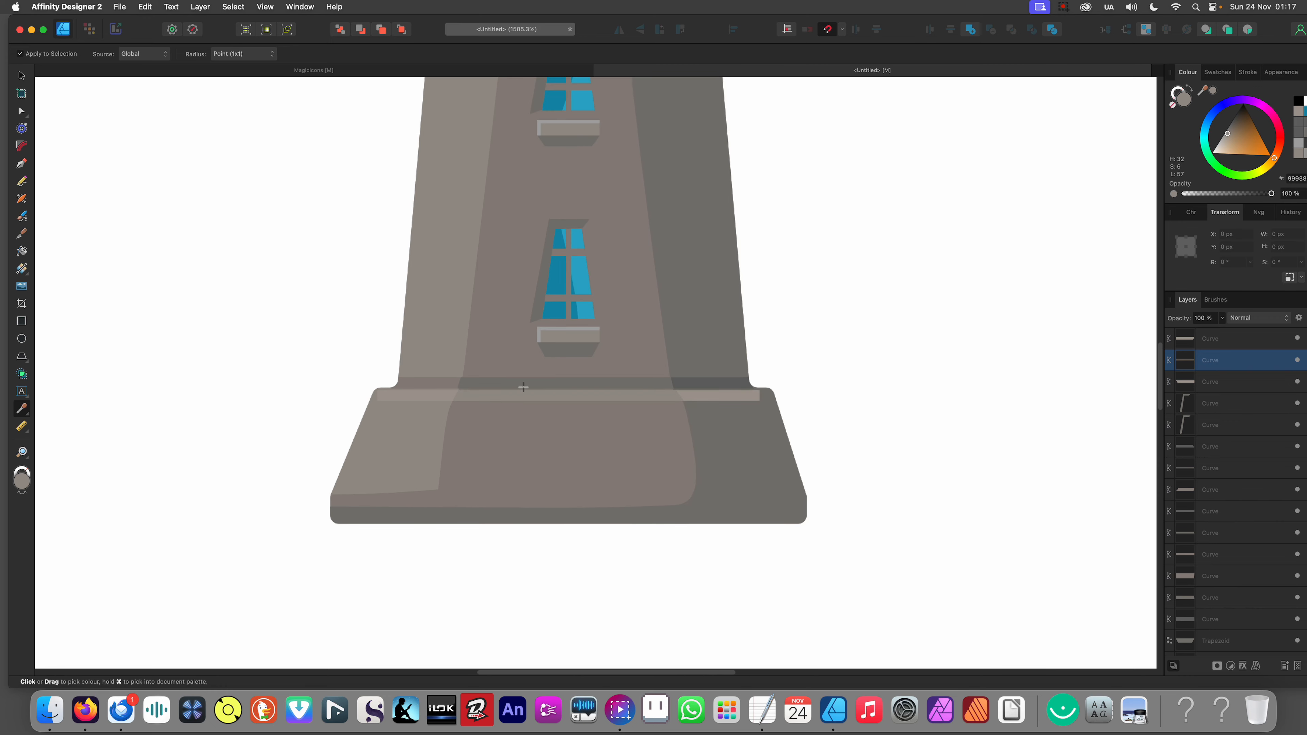
# Step: Recolour the base strip's segment on the dark face with the brown sampled from the tower's middle face, and deselect it
pyautogui.click(718, 399)
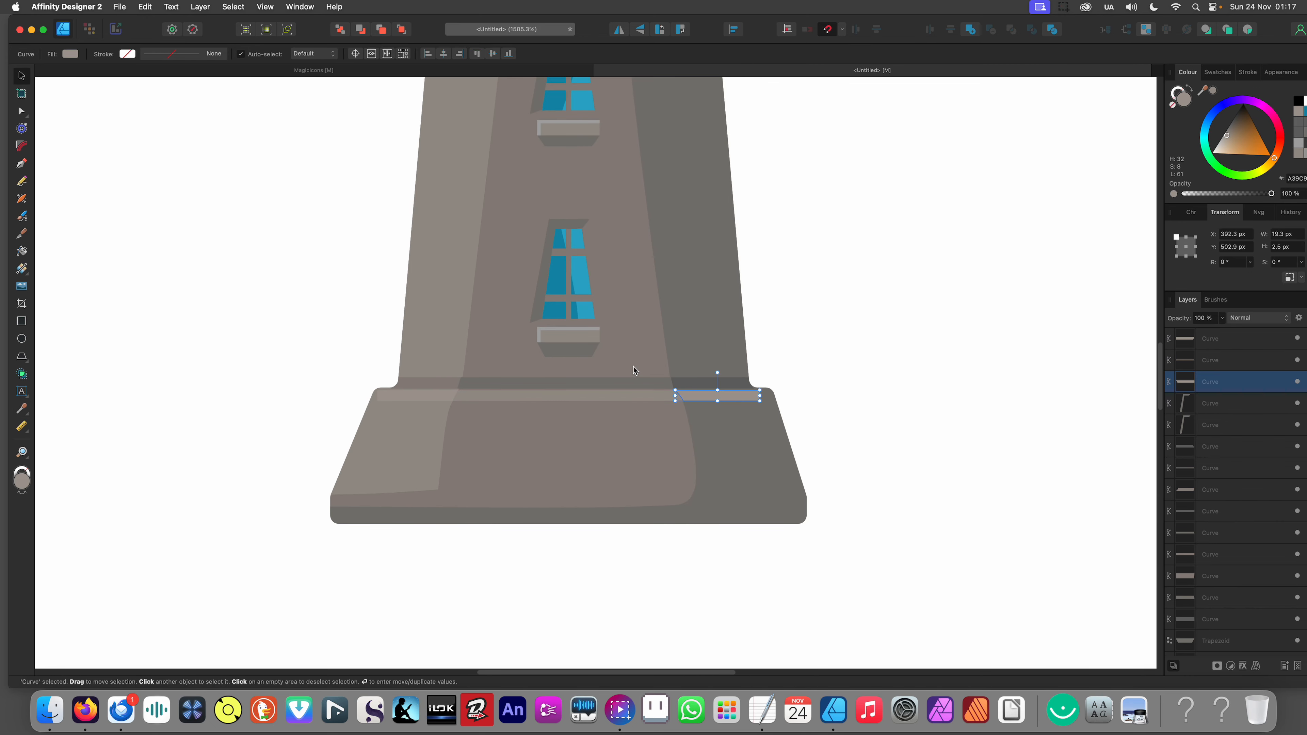
pyautogui.press('i')
pyautogui.click(639, 343)
pyautogui.press('v')
pyautogui.click(839, 414)
# Step: Reshape the outer end of the dark-face strip segment so its two corners reach the base's sloping right edge, and deselect it
pyautogui.scroll(10, 757, 380)
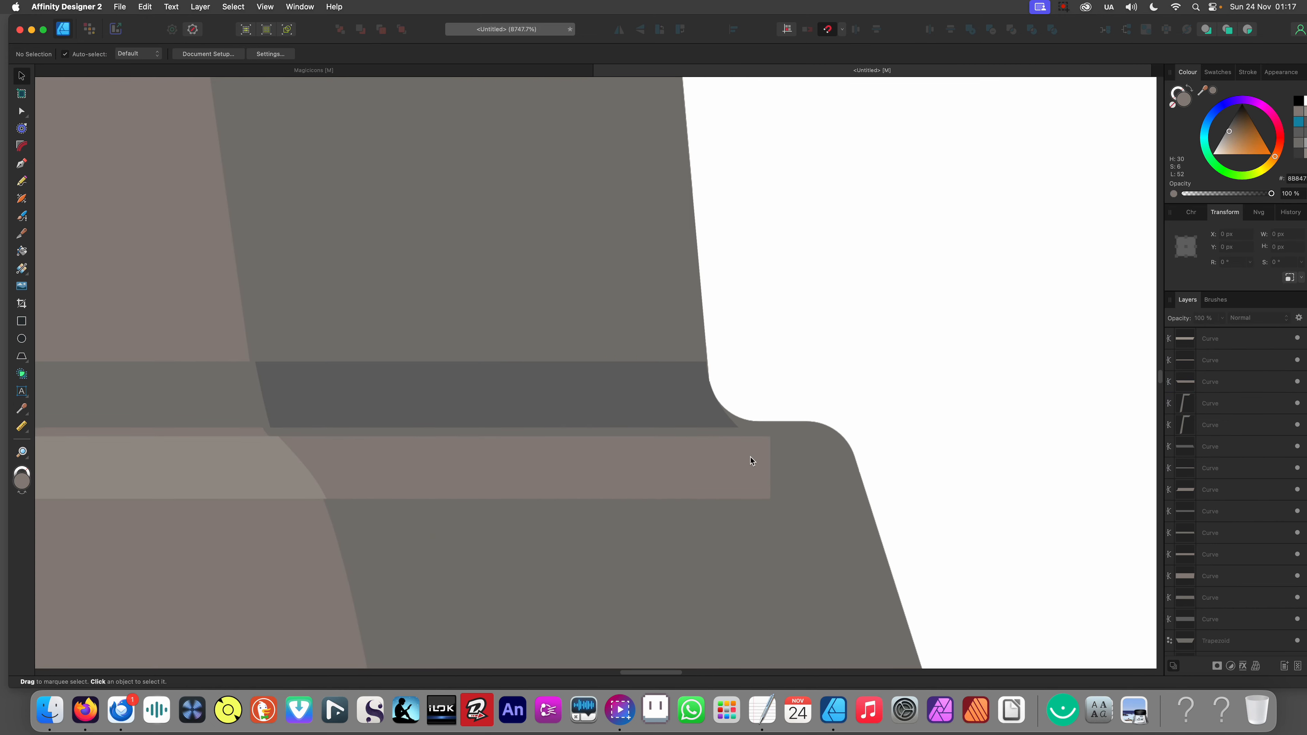
pyautogui.click(751, 456)
pyautogui.press('a')
pyautogui.moveTo(747, 419); pyautogui.dragTo(864, 500)
pyautogui.click(892, 496)
pyautogui.click(822, 494)
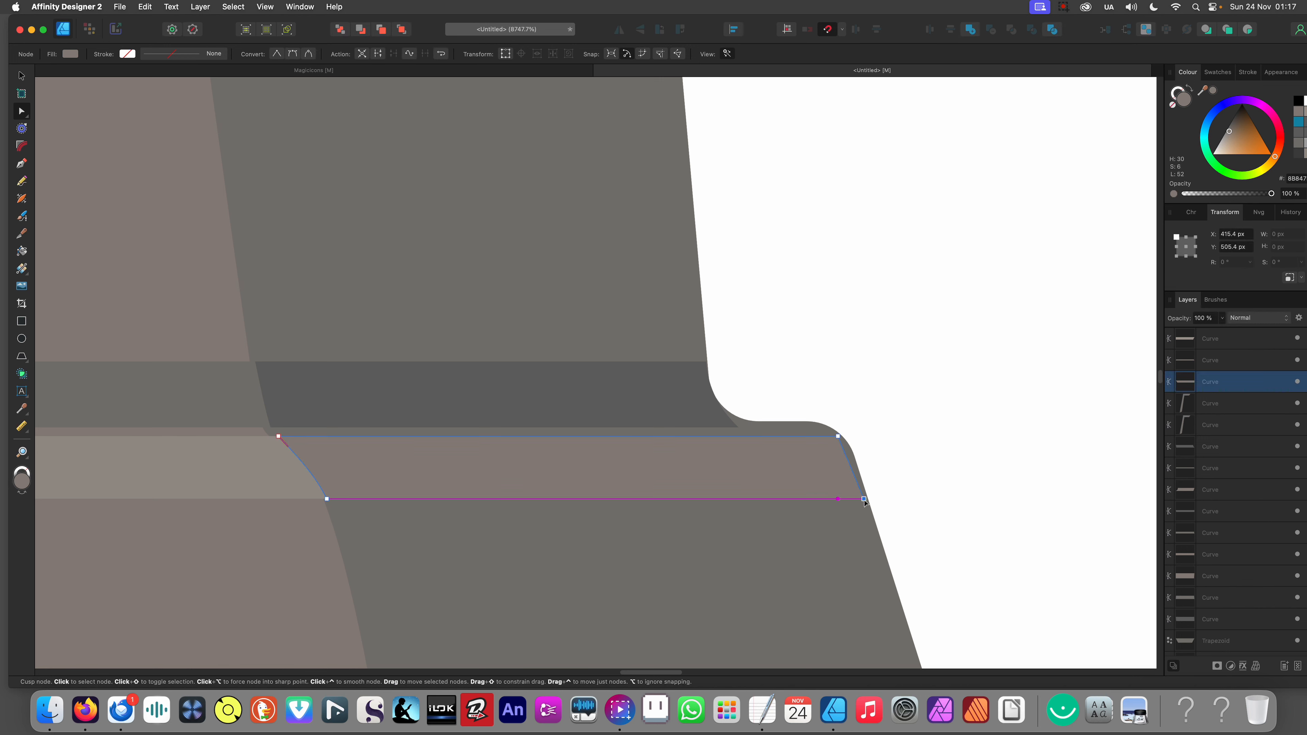
pyautogui.scroll(-10, 792, 460)
pyautogui.click(612, 527)
pyautogui.scroll(-1, 613, 506)
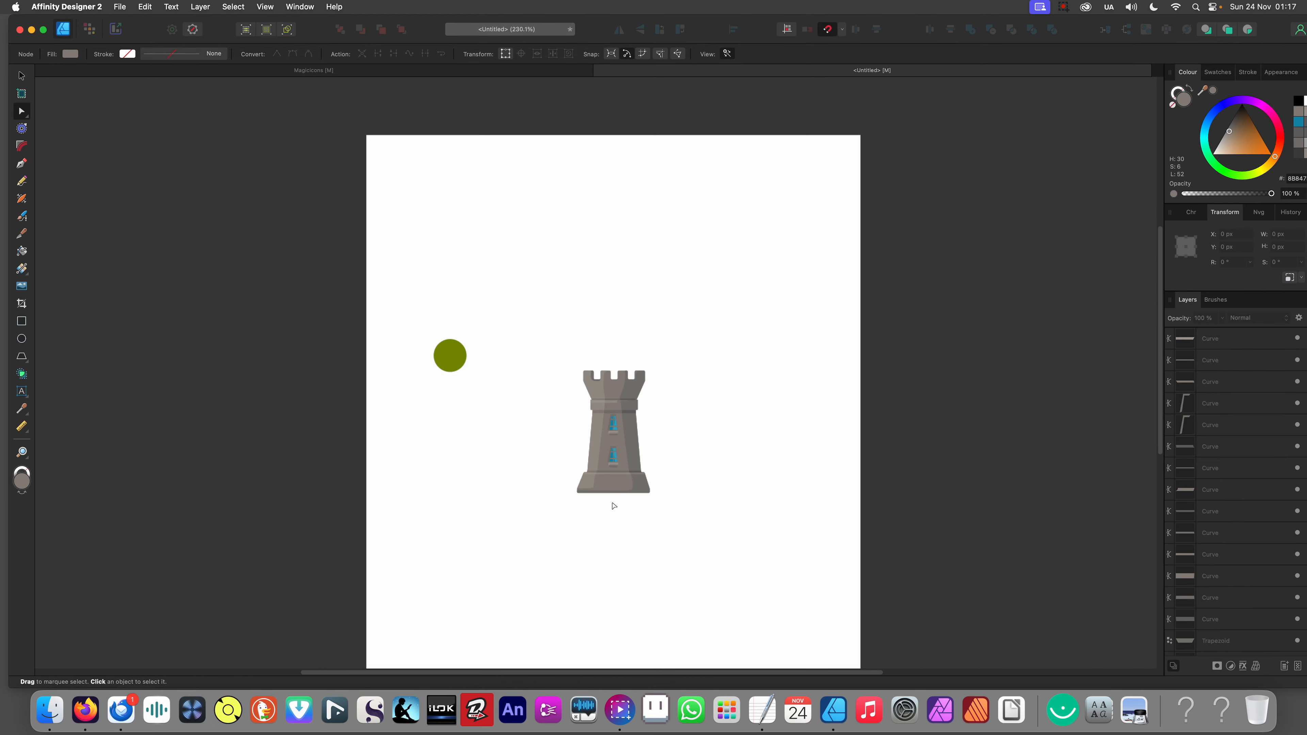
# Step: Examine the whole tower, checking the shading on the battlements, windows and base
pyautogui.scroll(5, 613, 505)
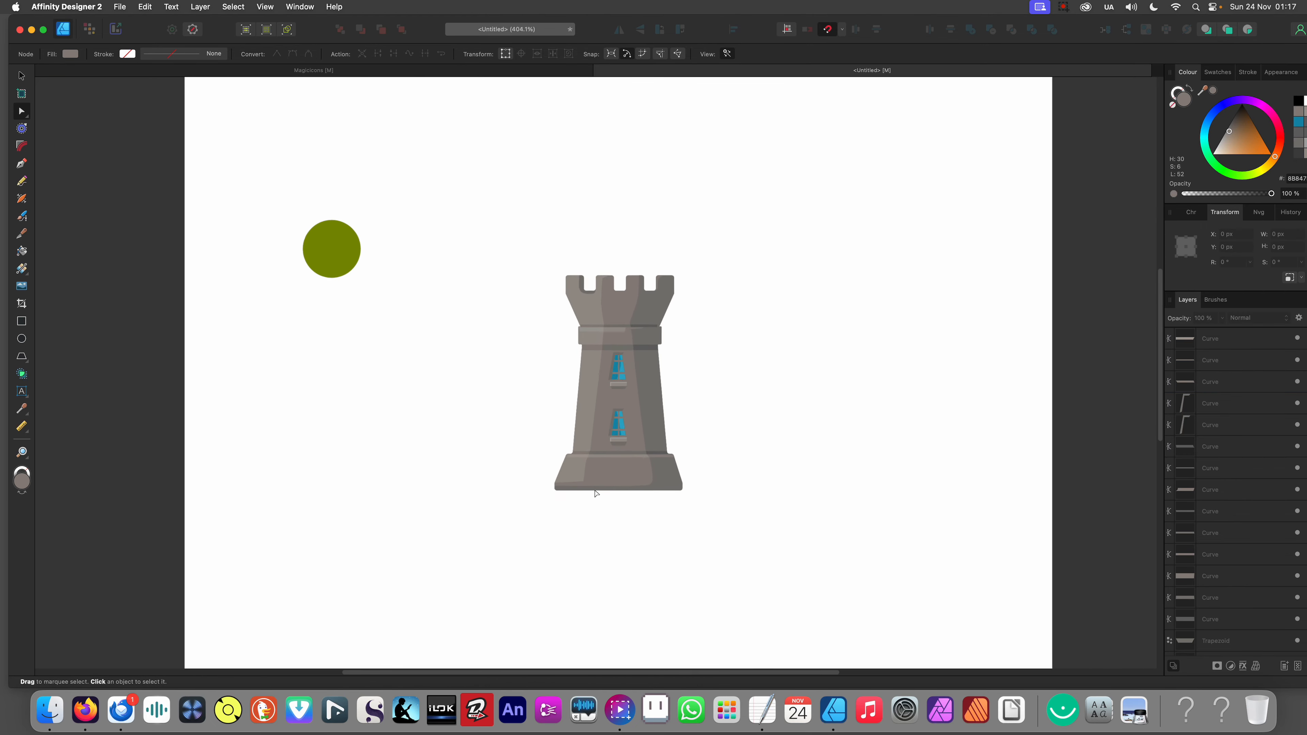
pyautogui.scroll(3, 595, 494)
pyautogui.scroll(-4, 600, 457)
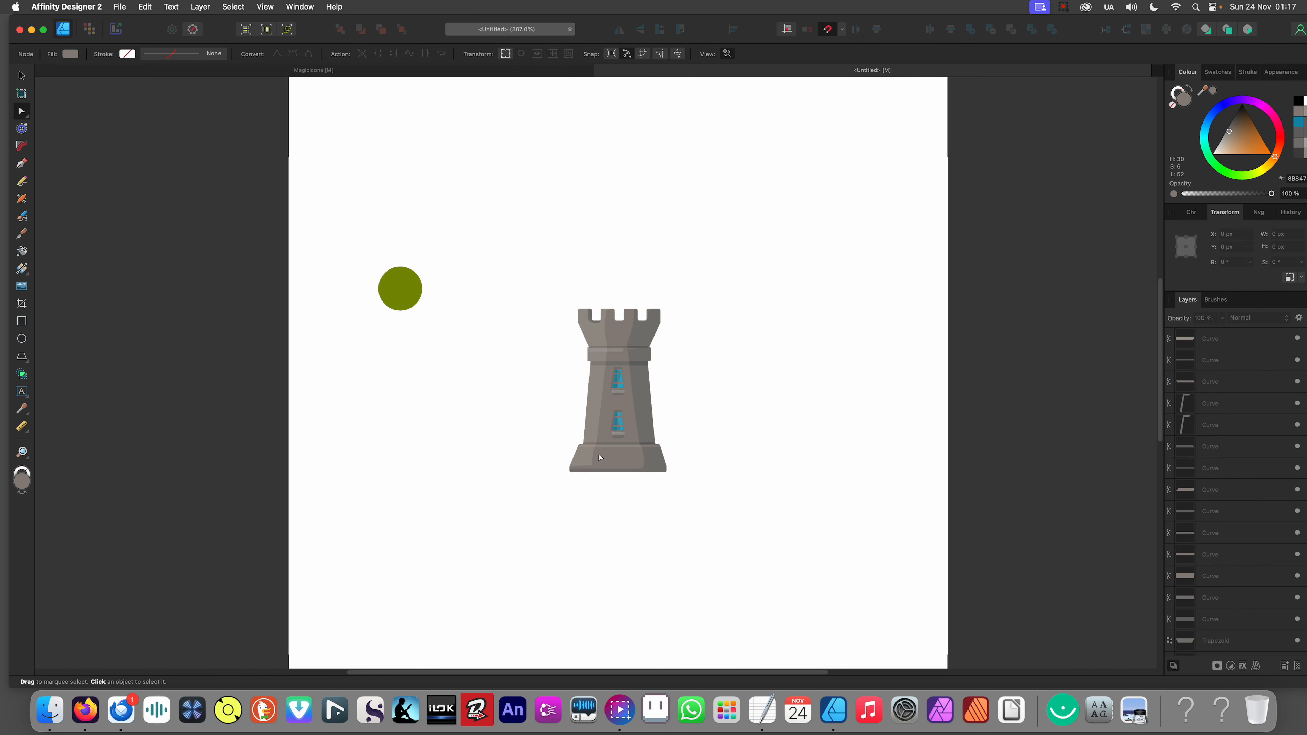
pyautogui.scroll(1, 623, 374)
pyautogui.scroll(7, 597, 354)
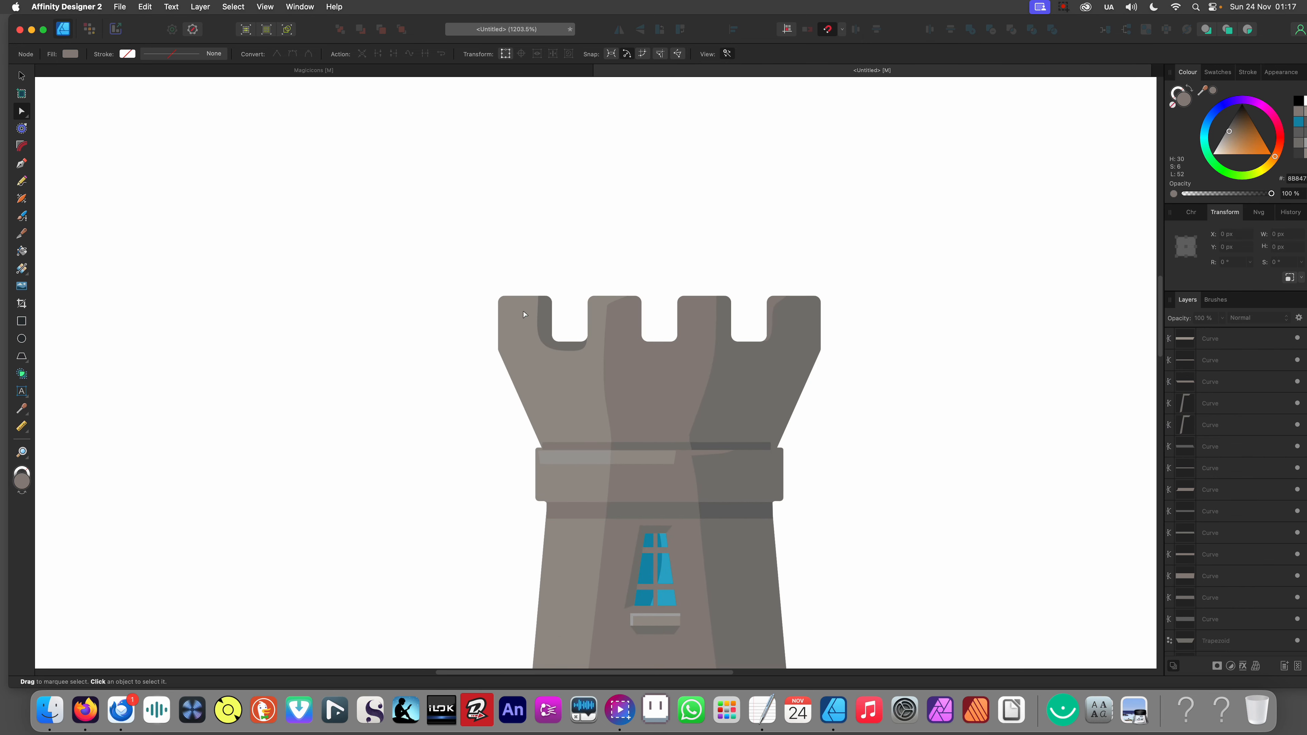
pyautogui.scroll(-5, 524, 314)
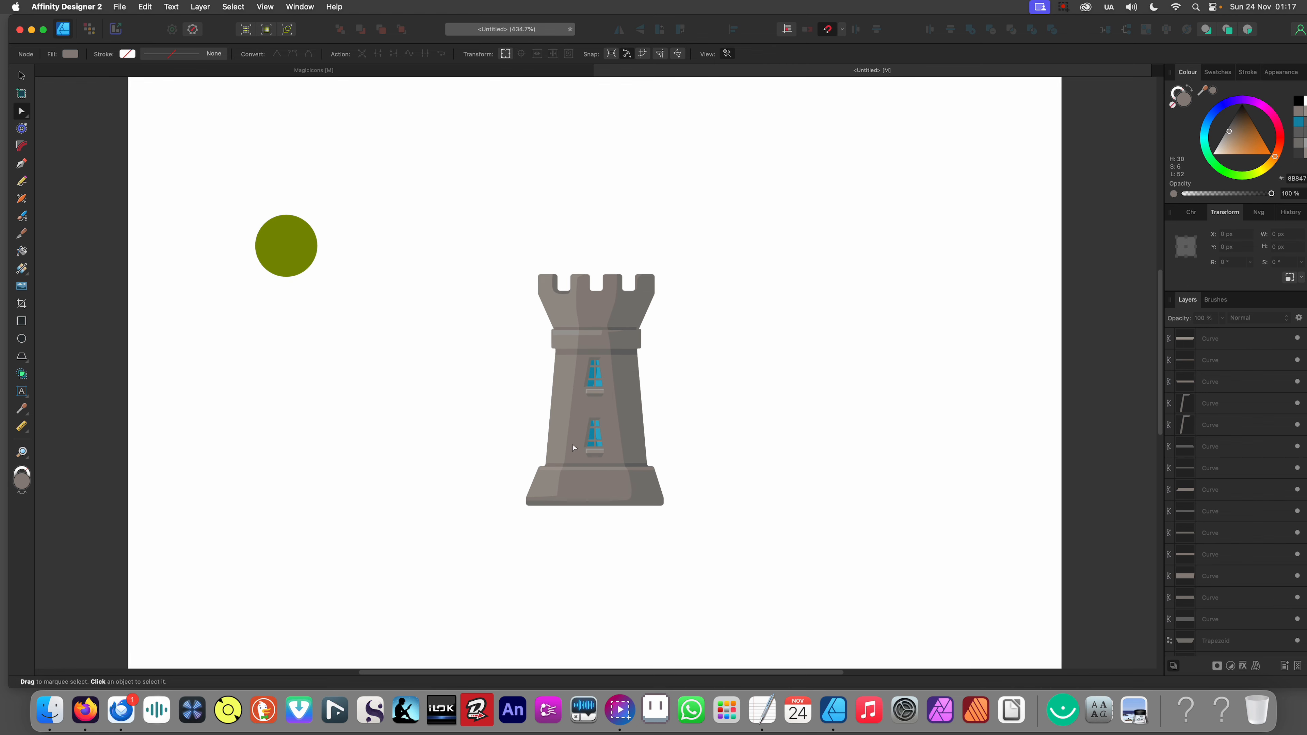
pyautogui.scroll(-1, 634, 430)
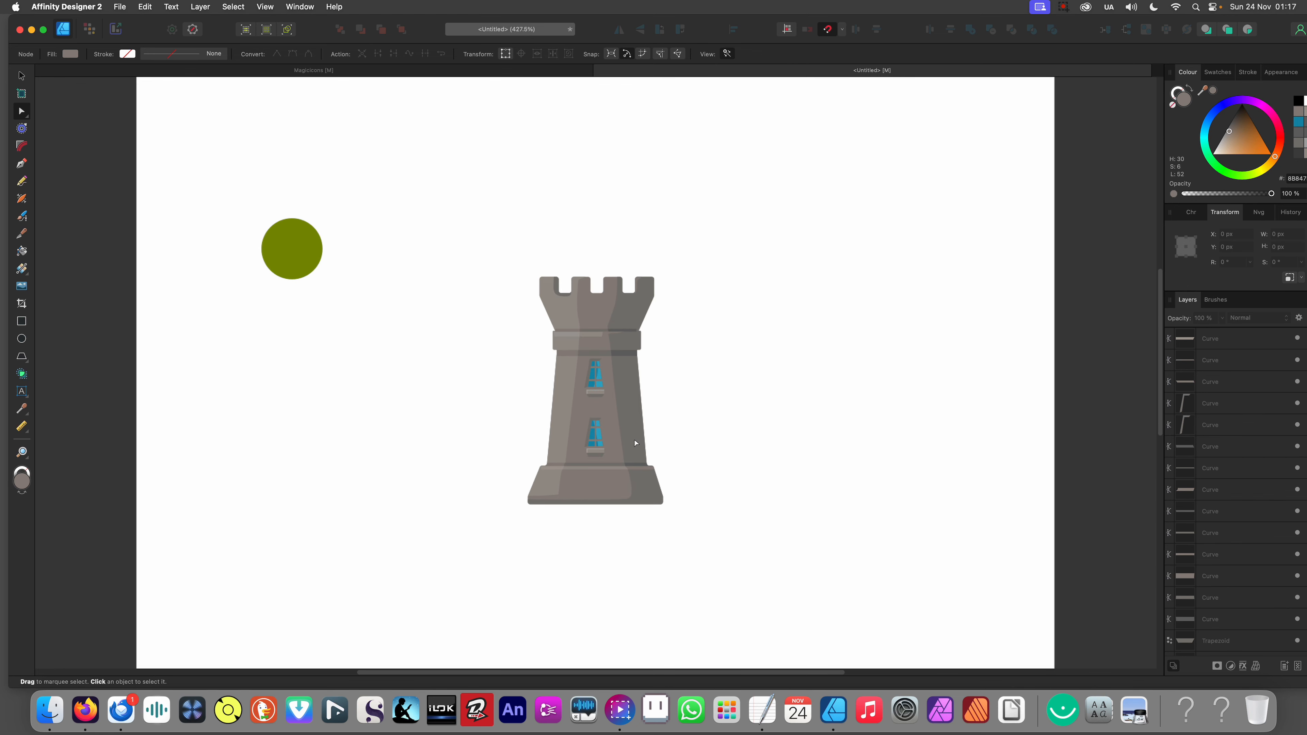
pyautogui.scroll(5, 583, 515)
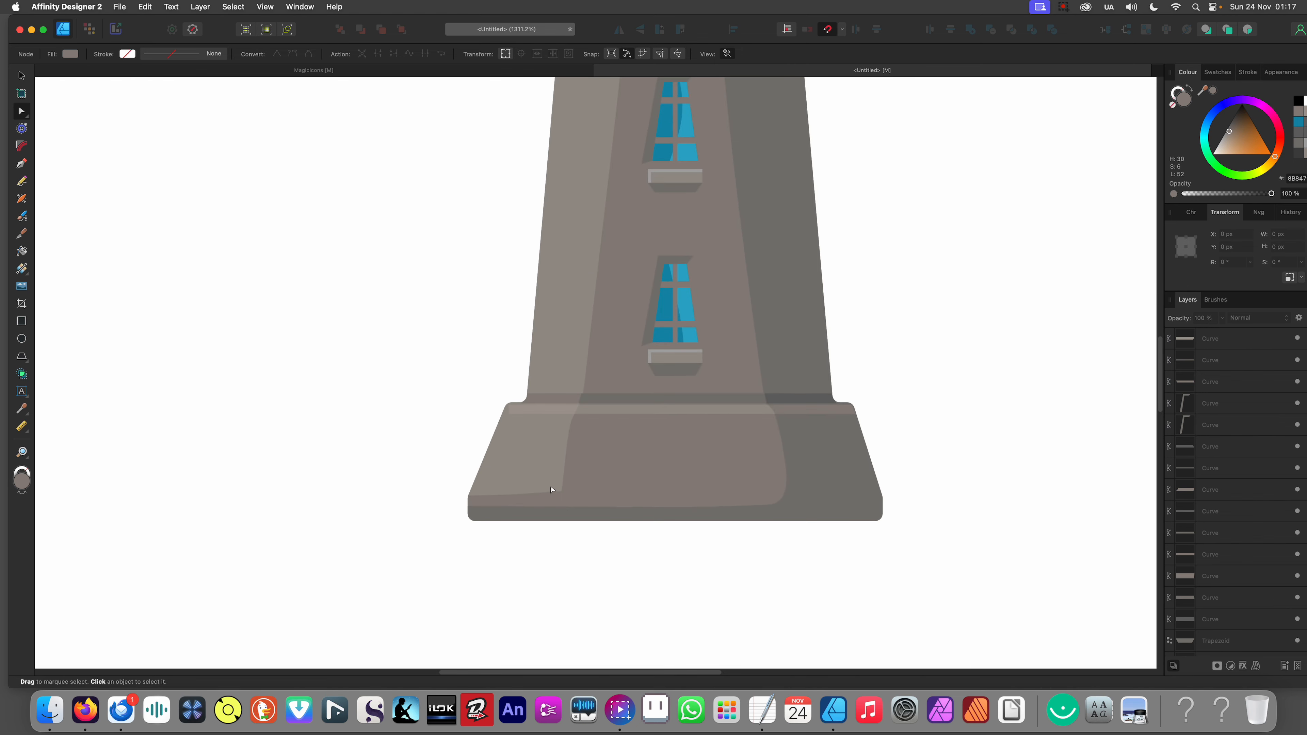
pyautogui.scroll(-4, 551, 489)
pyautogui.scroll(2, 546, 334)
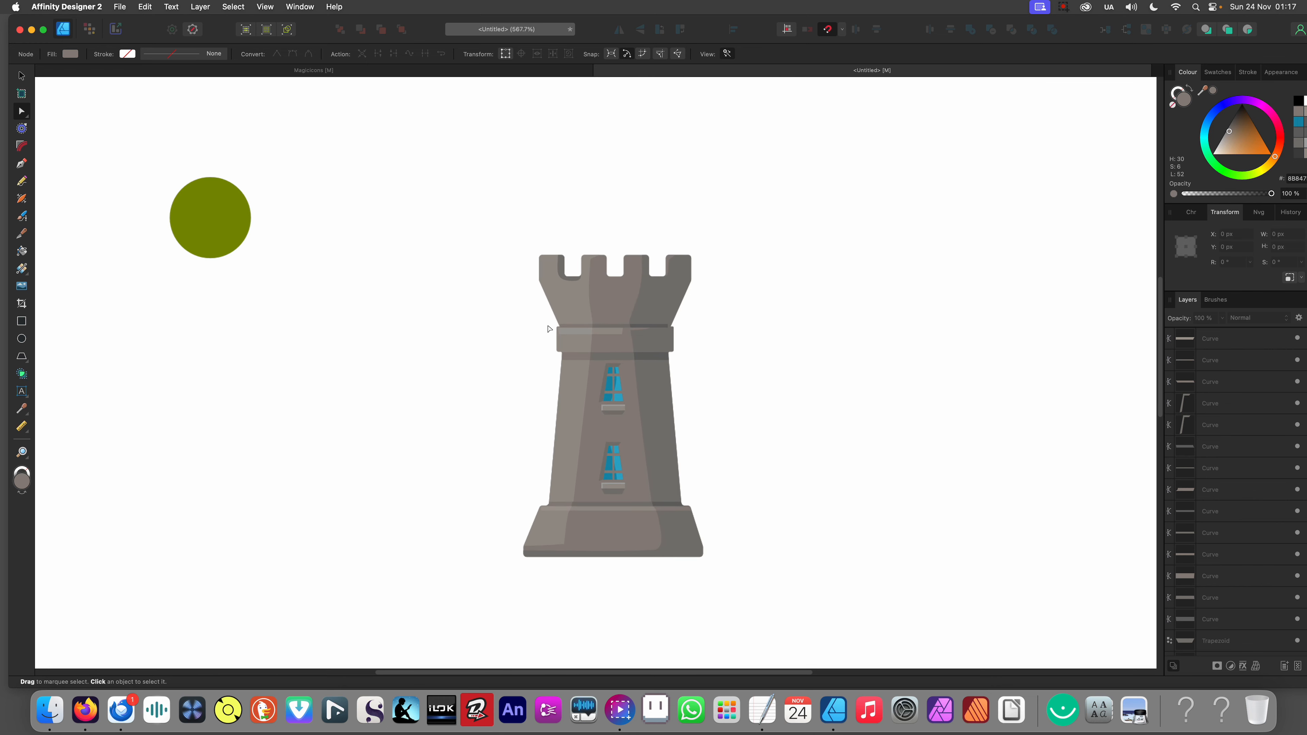
pyautogui.scroll(5, 562, 321)
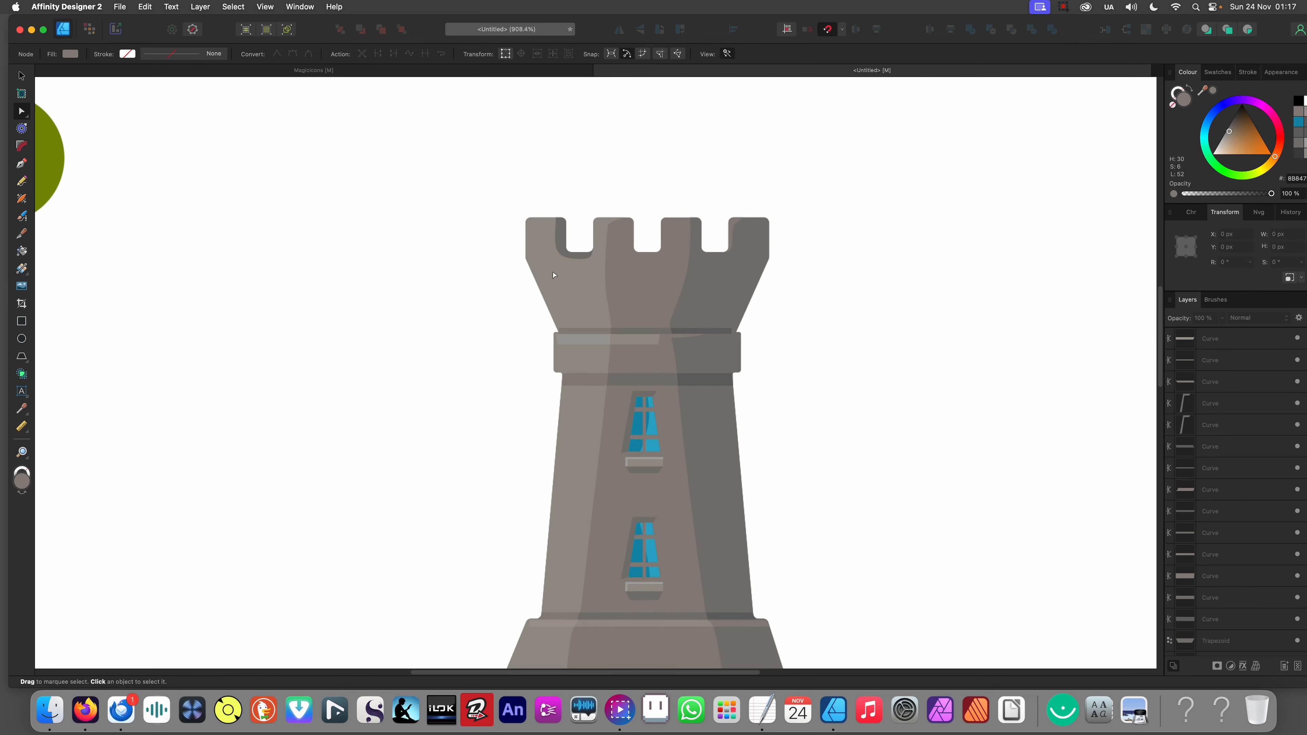
# Step: Recolour the shadow around the leftmost battlement gap with the brown sampled from the middle face, and deselect it
pyautogui.click(560, 288)
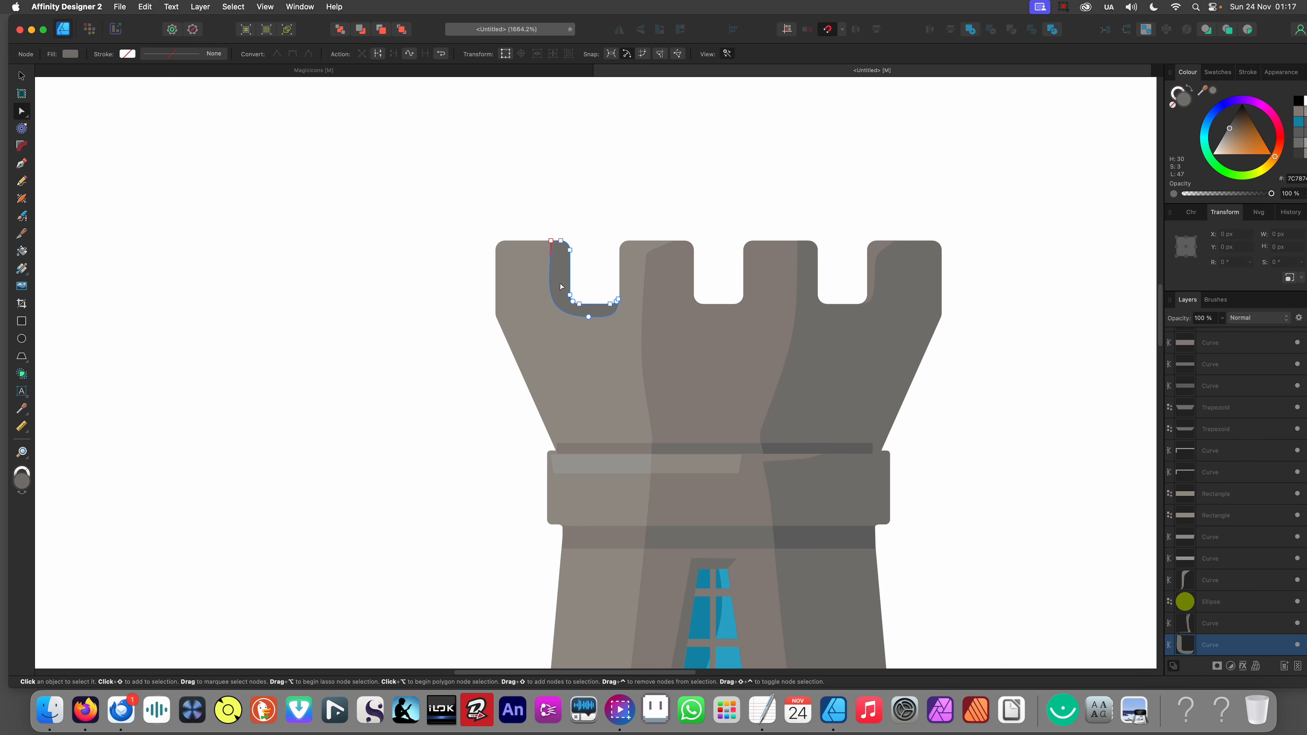
pyautogui.scroll(-5, 669, 320)
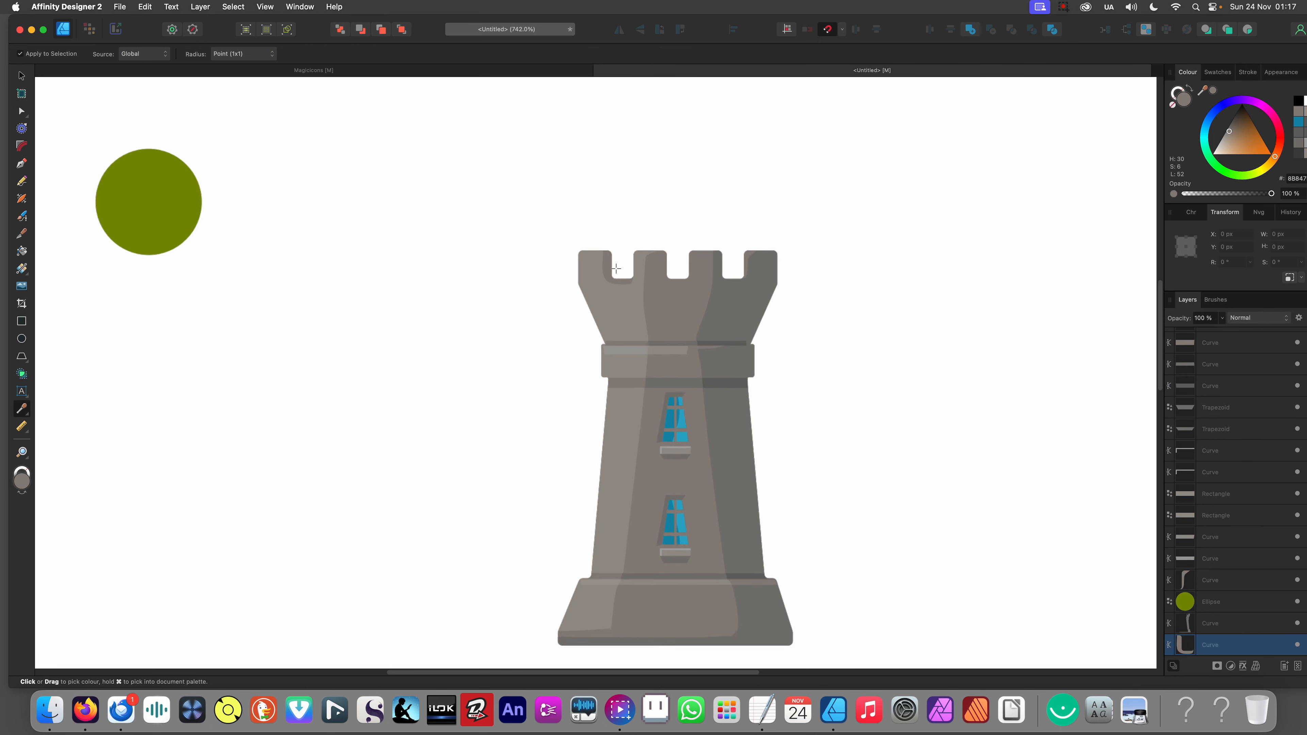
pyautogui.click(575, 311)
# Step: Draw a closed trapezoid about 81 by 14 px with the Pen tool across the lower part of the tower's flared crown
pyautogui.scroll(3, 576, 311)
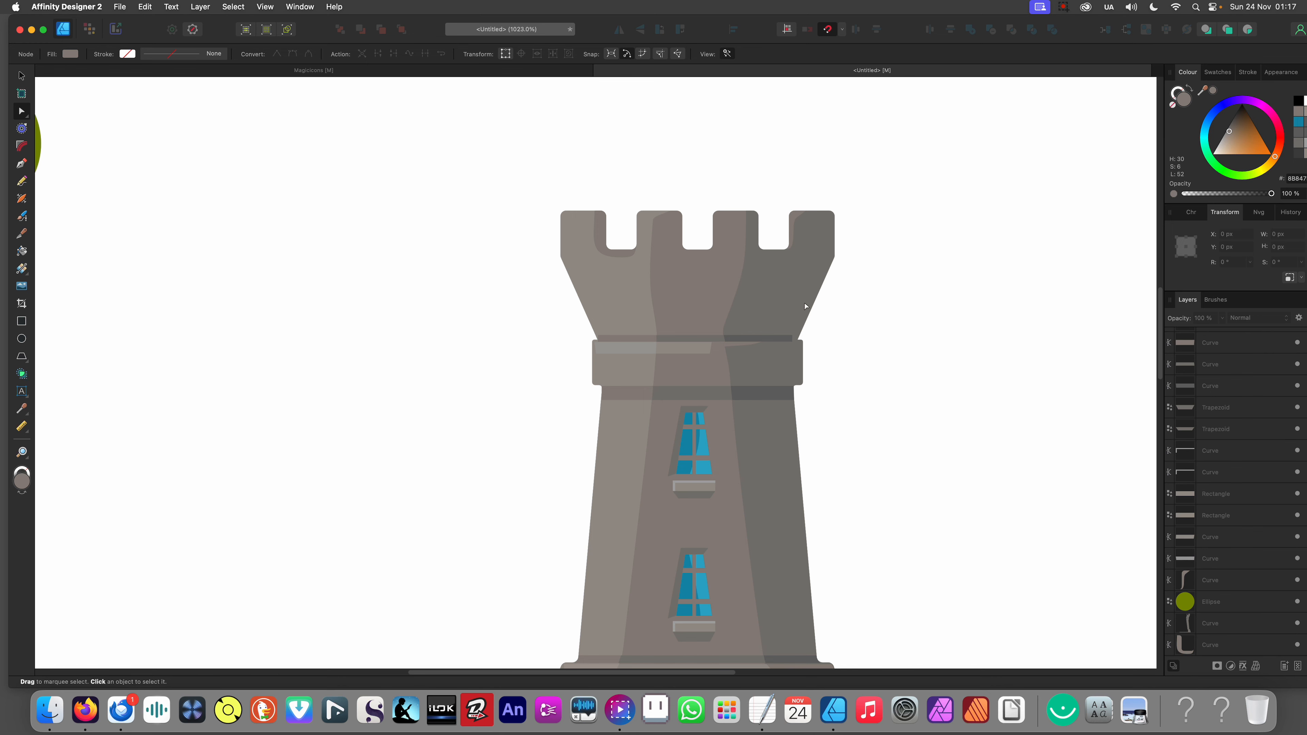
pyautogui.scroll(3, 648, 312)
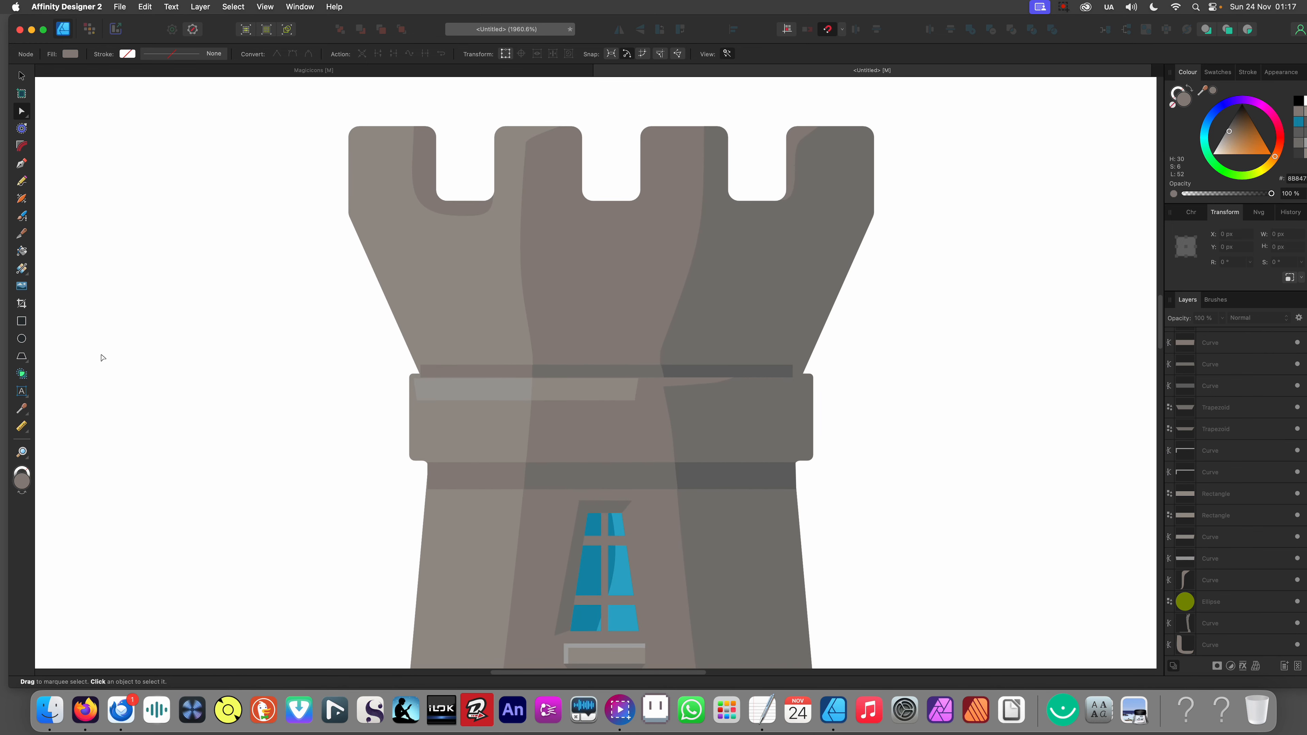
pyautogui.click(26, 359)
pyautogui.moveTo(191, 319)
pyautogui.mouseDown()
pyautogui.moveTo(225, 371)
pyautogui.moveTo(329, 410)
pyautogui.mouseUp()
pyautogui.press('p')
pyautogui.click(412, 362)
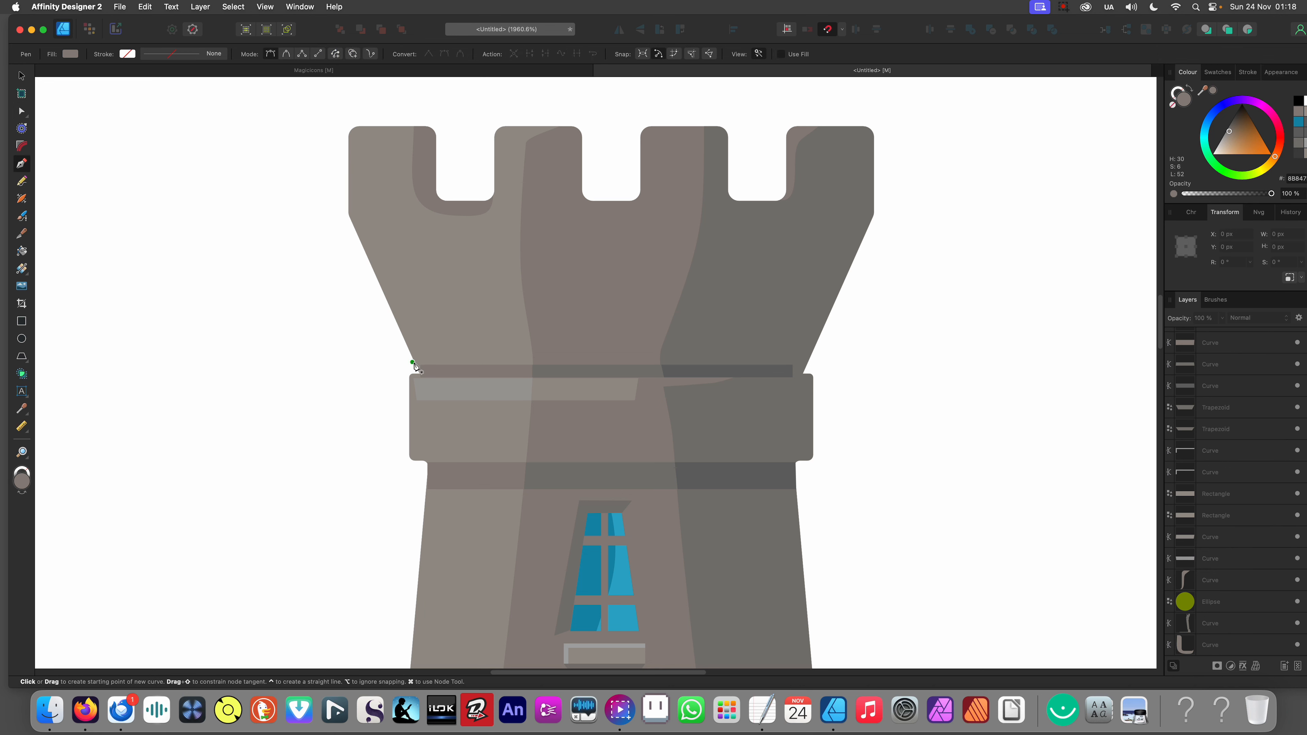
pyautogui.click(379, 282)
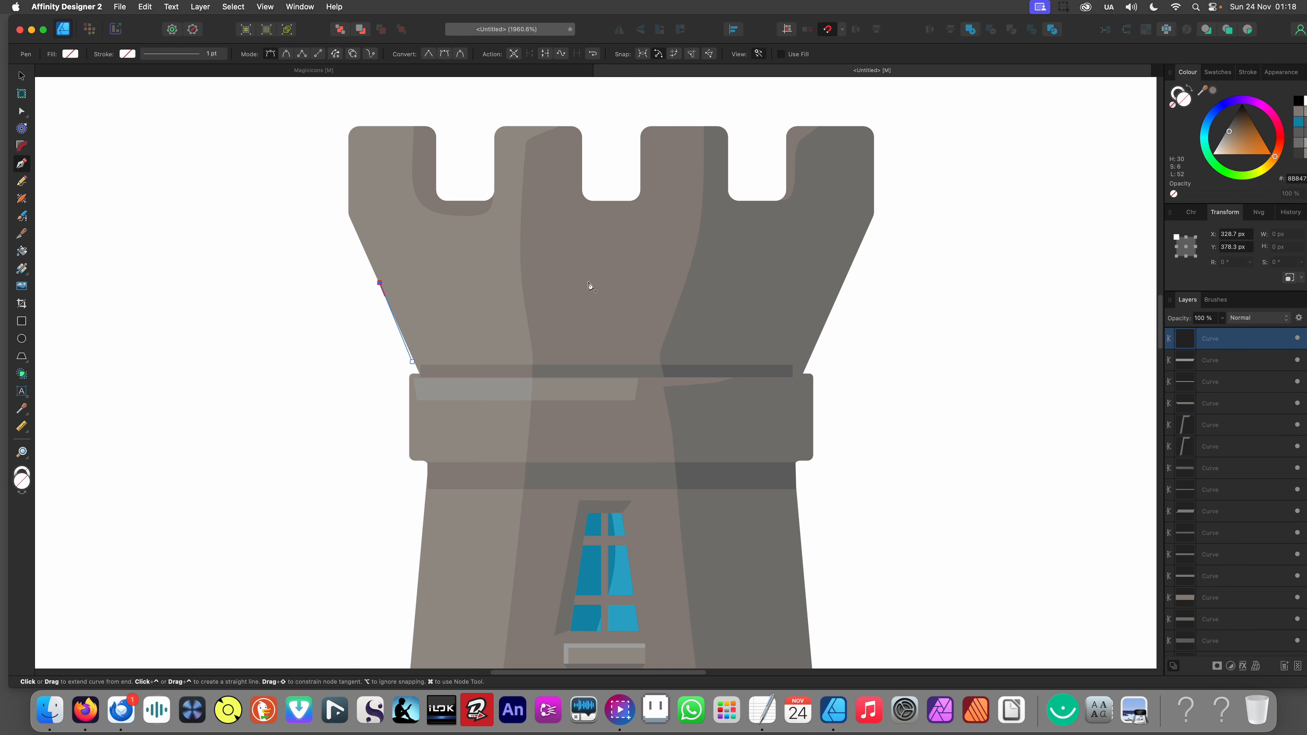
pyautogui.click(841, 283)
pyautogui.click(809, 362)
pyautogui.click(412, 362)
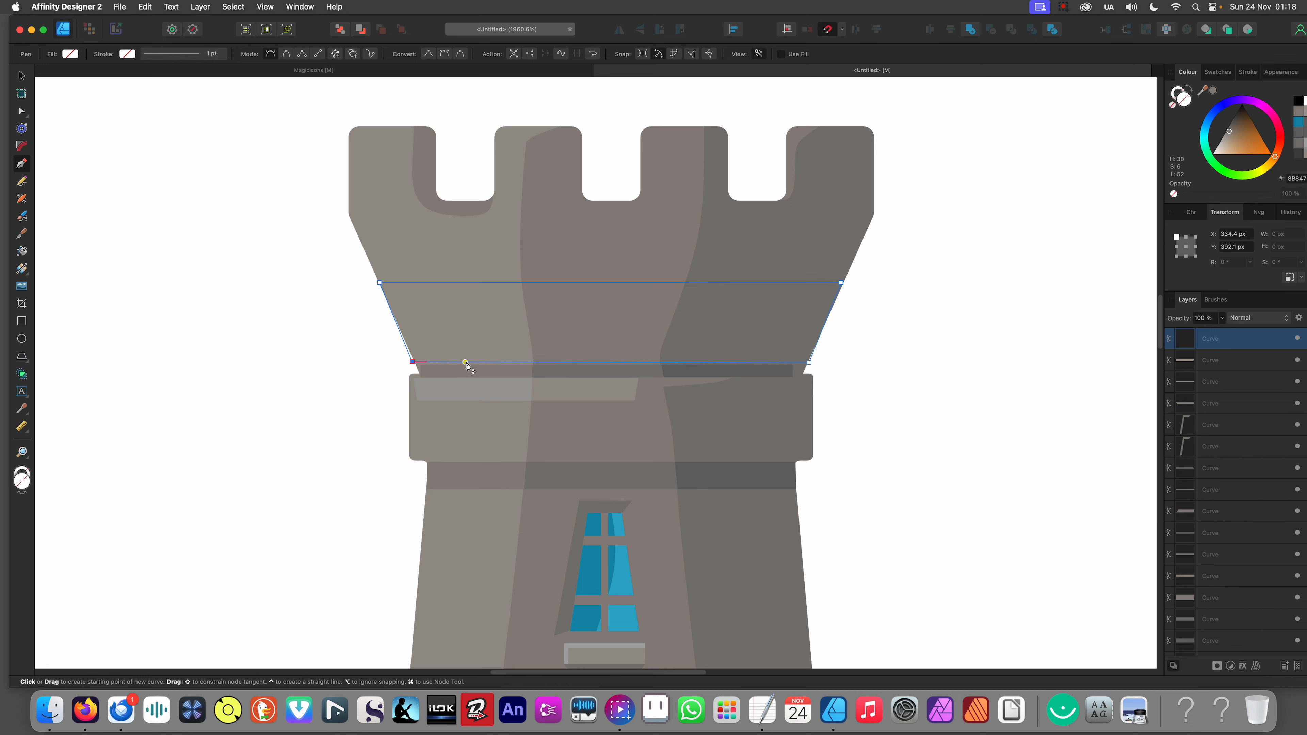
# Step: Fill the crown trapezoid with black at 10% opacity as a shading band, and deselect it
pyautogui.scroll(-5, 664, 337)
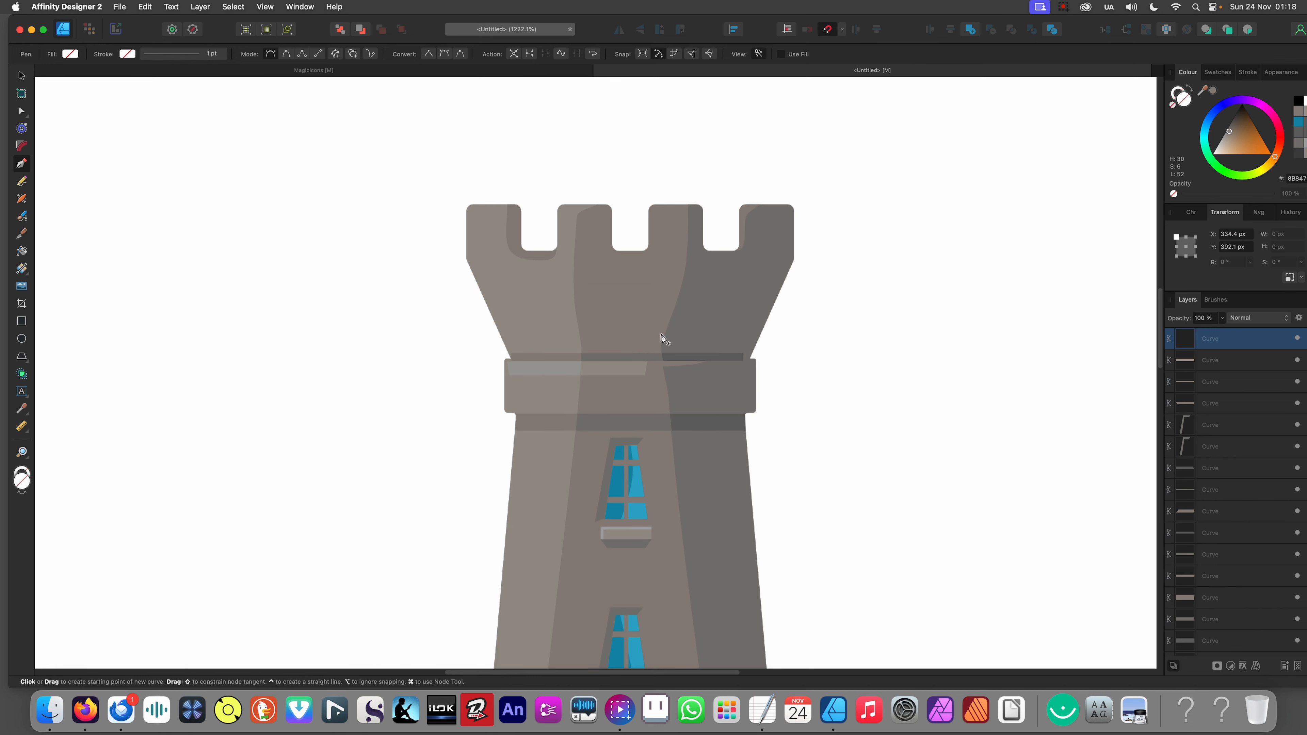
pyautogui.press('v')
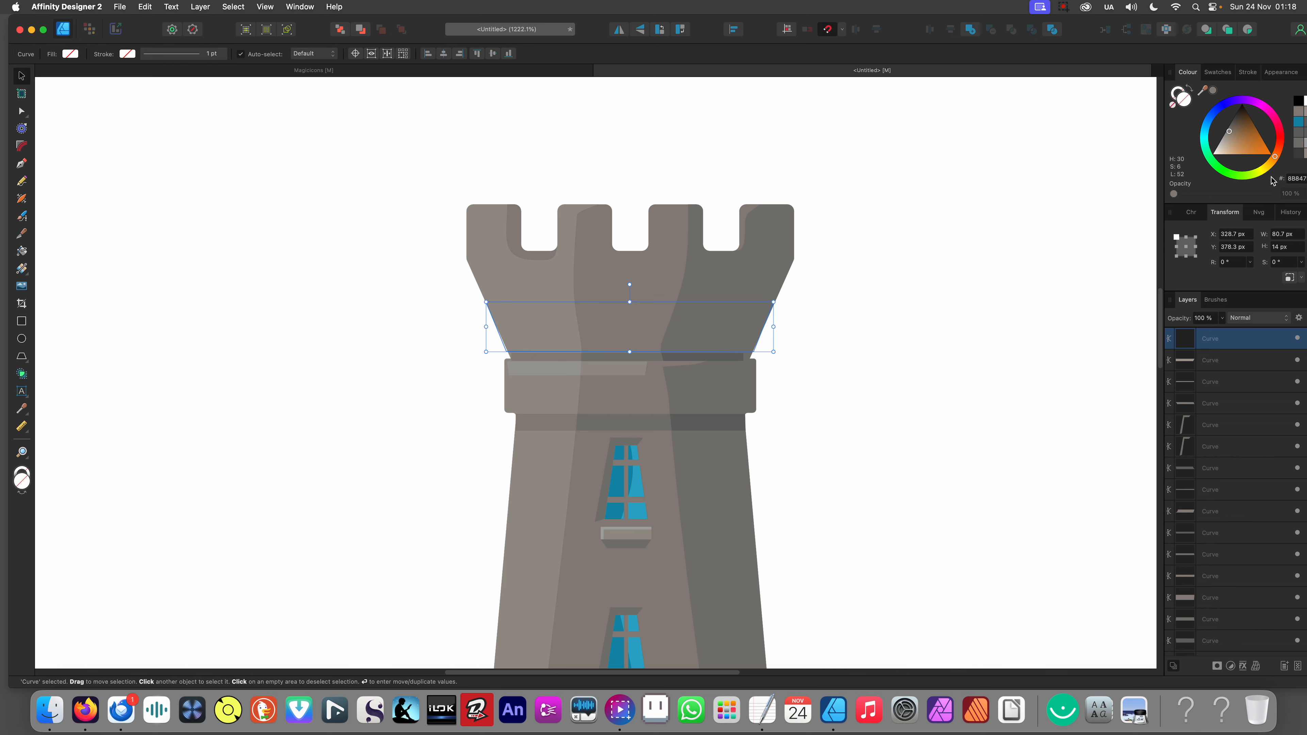
pyautogui.moveTo(1241, 147); pyautogui.dragTo(1241, 106)
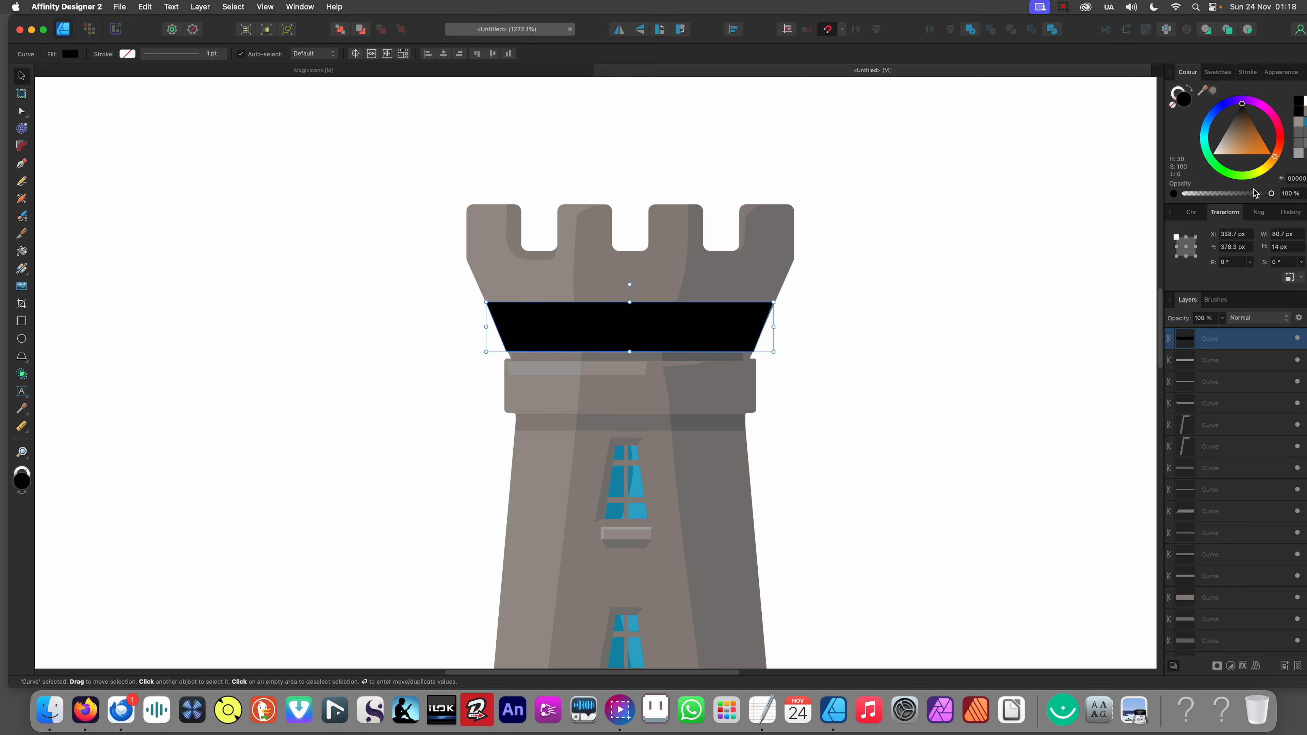
pyautogui.moveTo(1255, 194); pyautogui.dragTo(1193, 201)
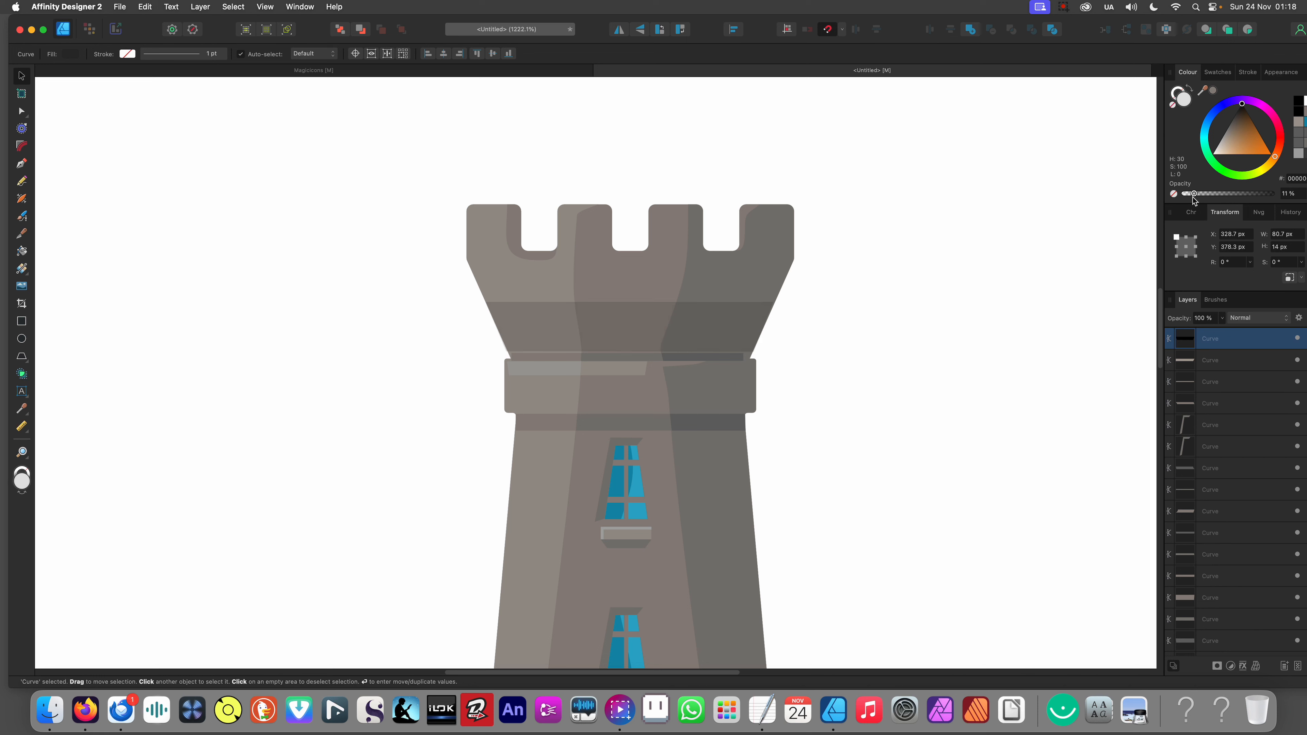
pyautogui.press('super+0')
pyautogui.click(634, 319)
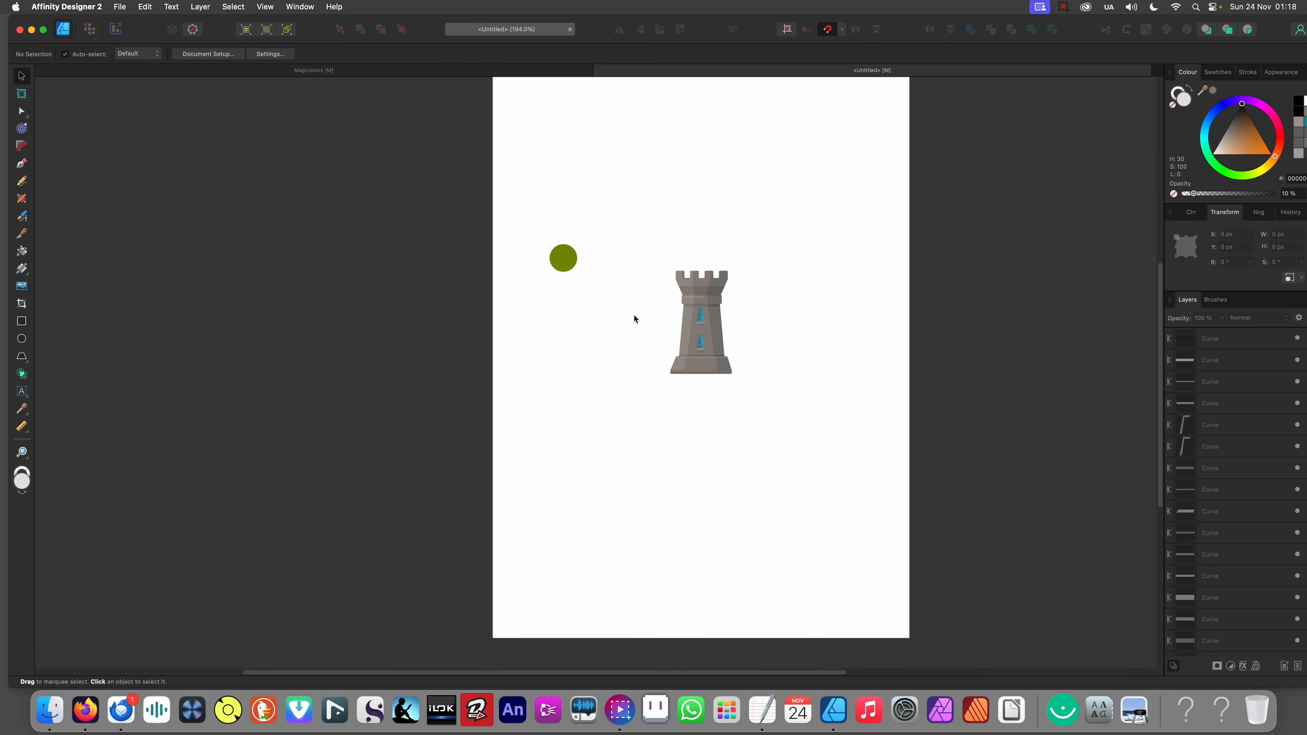
# Step: Try to shift the crown's shading band slightly down toward the collar
pyautogui.scroll(3, 762, 294)
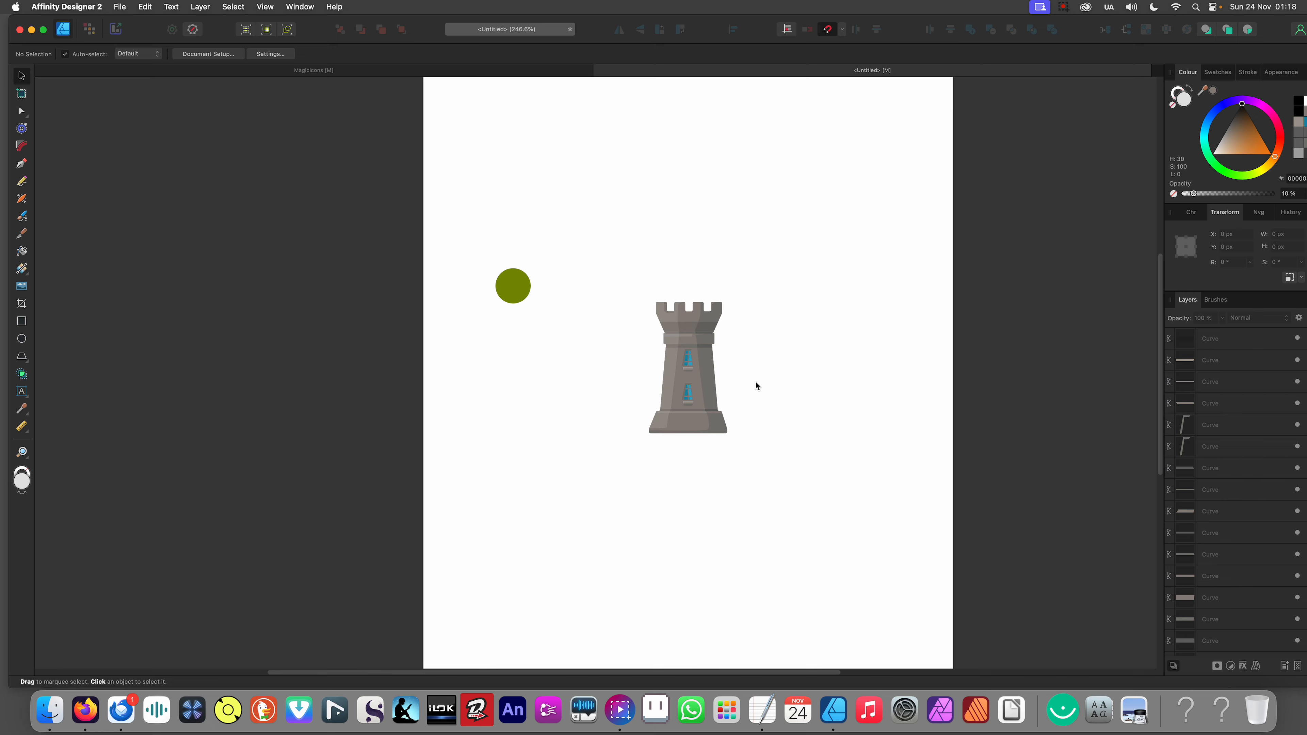
pyautogui.scroll(3, 724, 337)
pyautogui.scroll(1, 686, 348)
pyautogui.scroll(5, 686, 348)
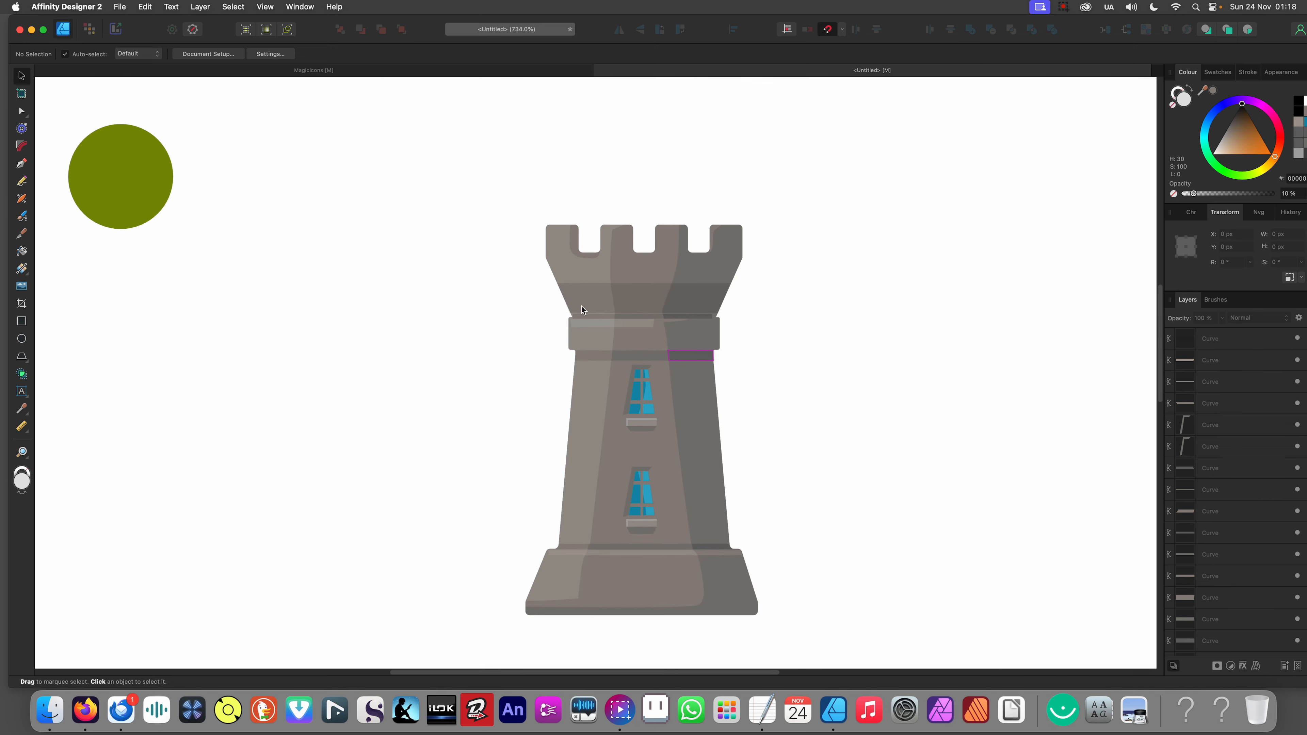
pyautogui.click(627, 303)
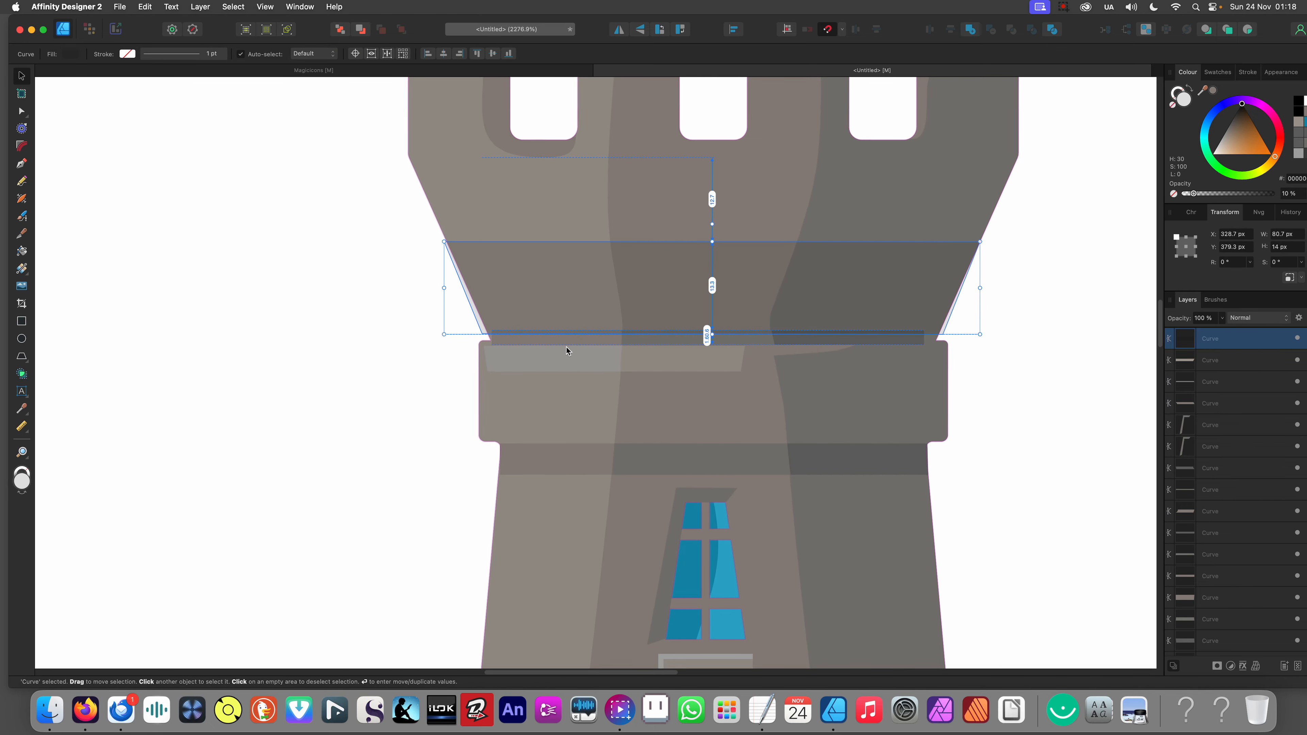
pyautogui.scroll(5, 510, 339)
pyautogui.scroll(-5, 540, 265)
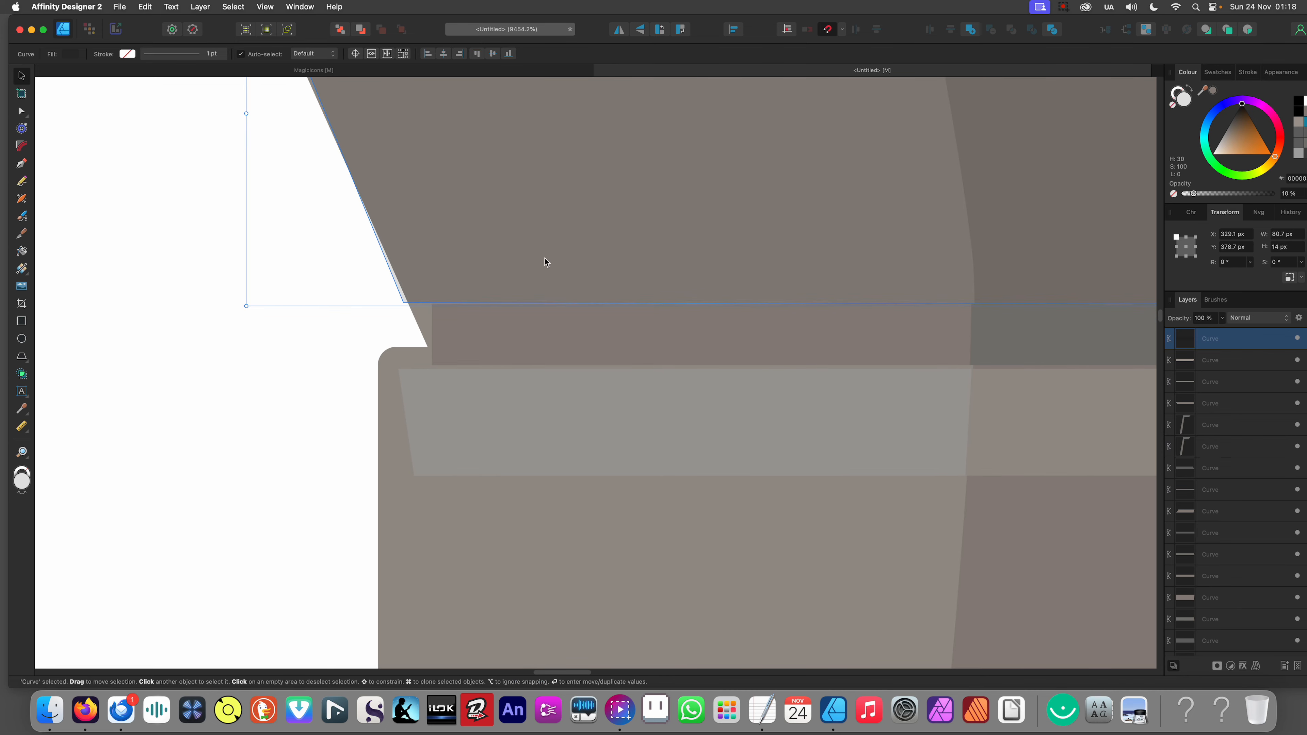
# Step: Move the lower corner nodes of the crown's shading band onto the crown's sloping outer edges
pyautogui.scroll(6, 464, 286)
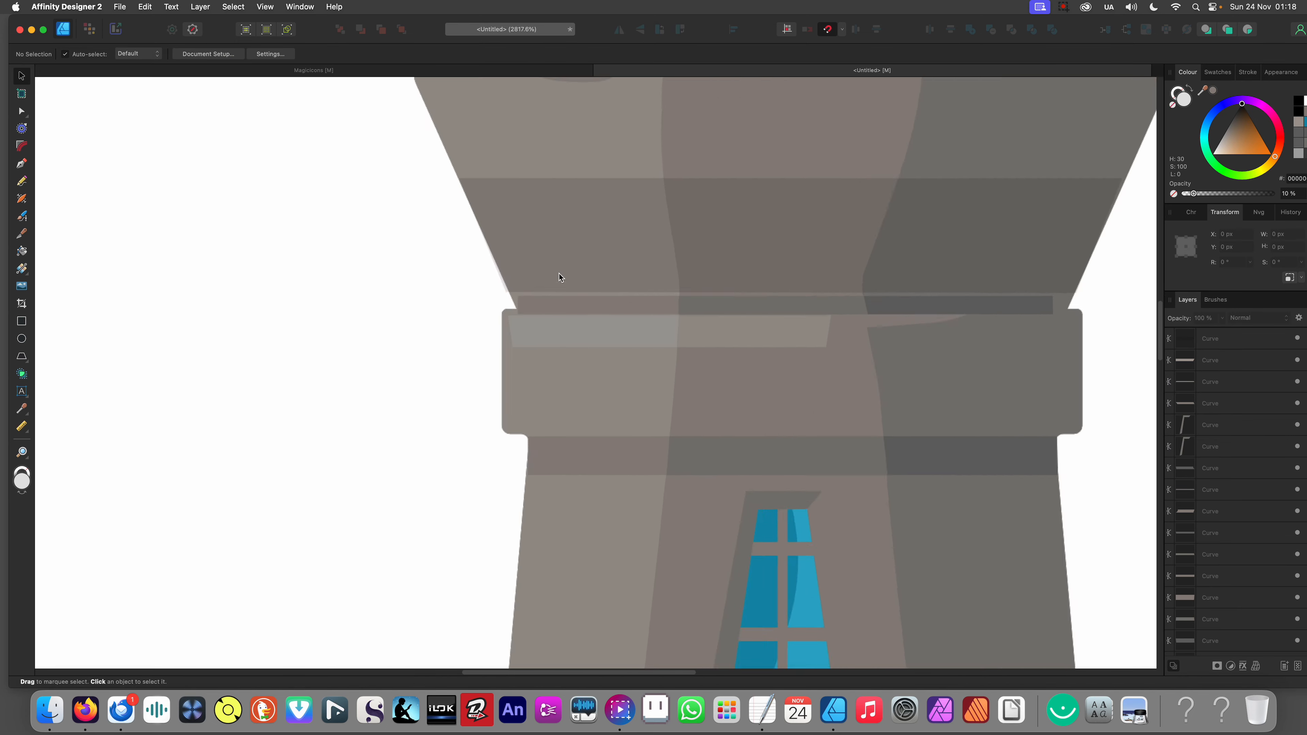
pyautogui.press('a')
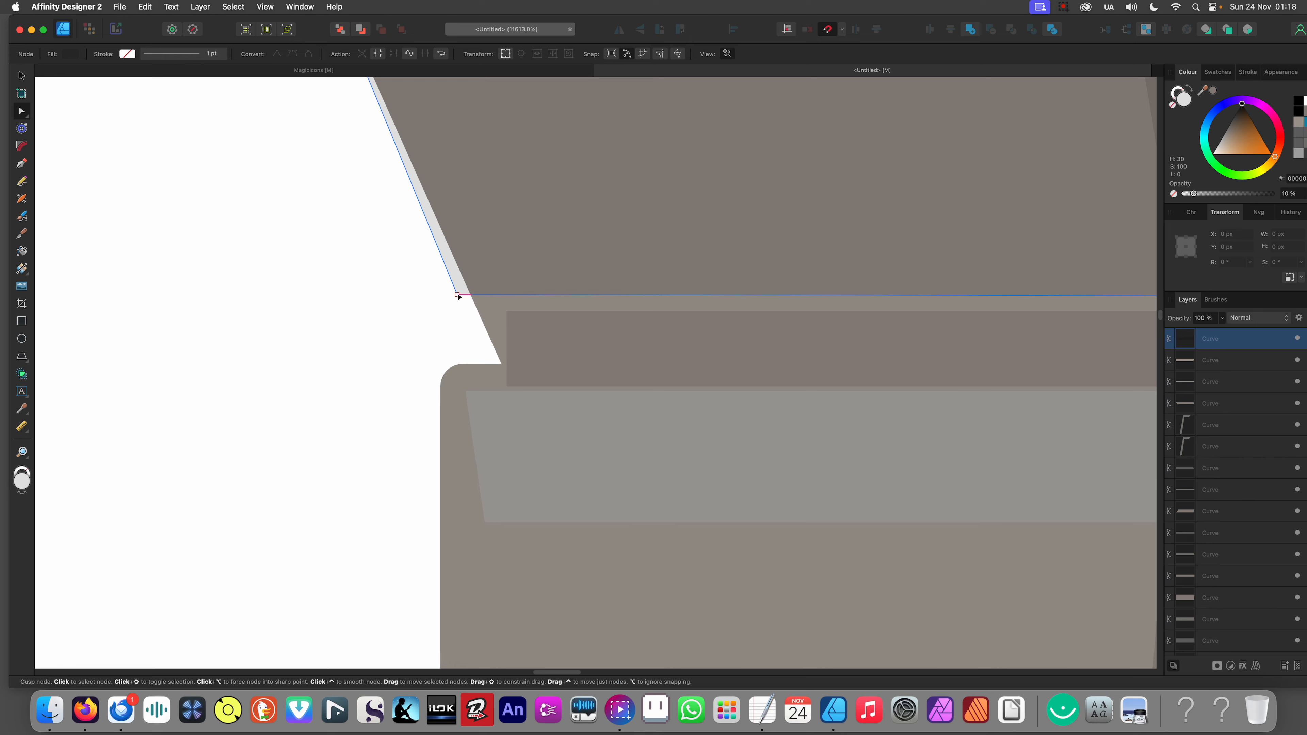
pyautogui.moveTo(458, 294); pyautogui.dragTo(469, 294)
pyautogui.scroll(-5, 469, 294)
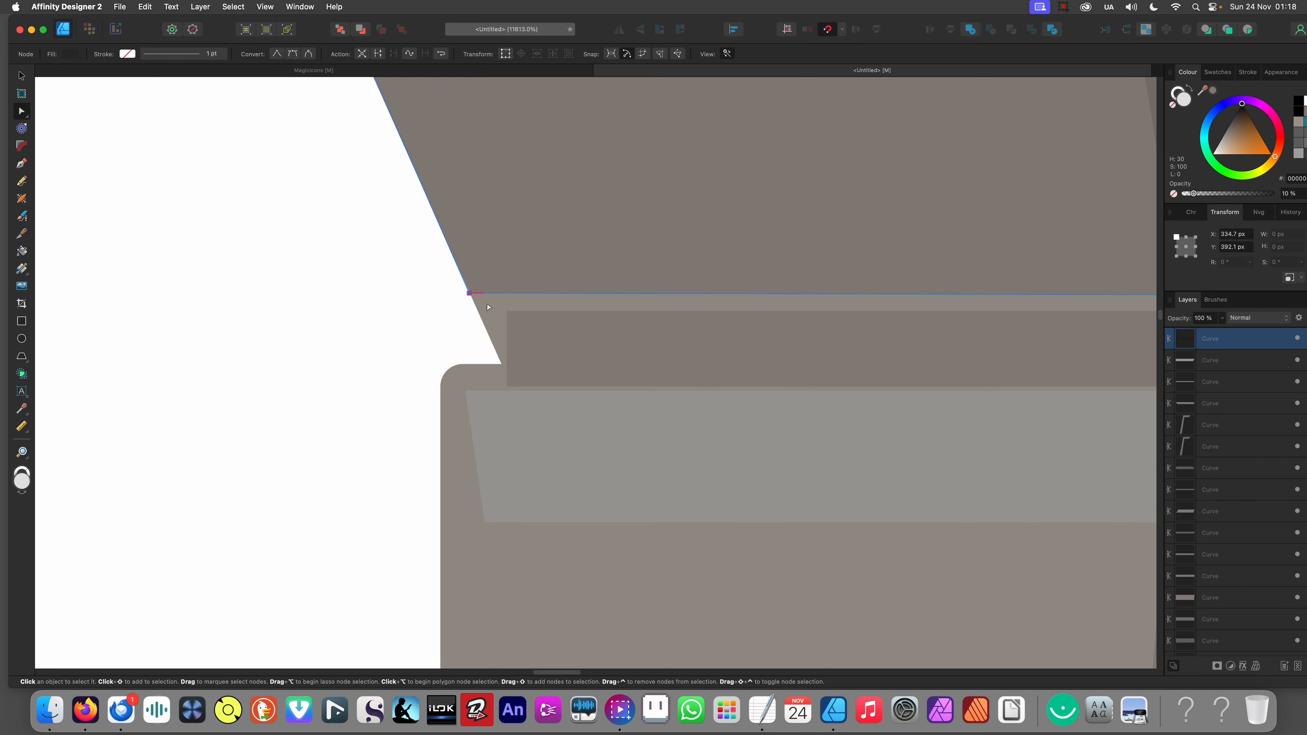
pyautogui.scroll(4, 691, 295)
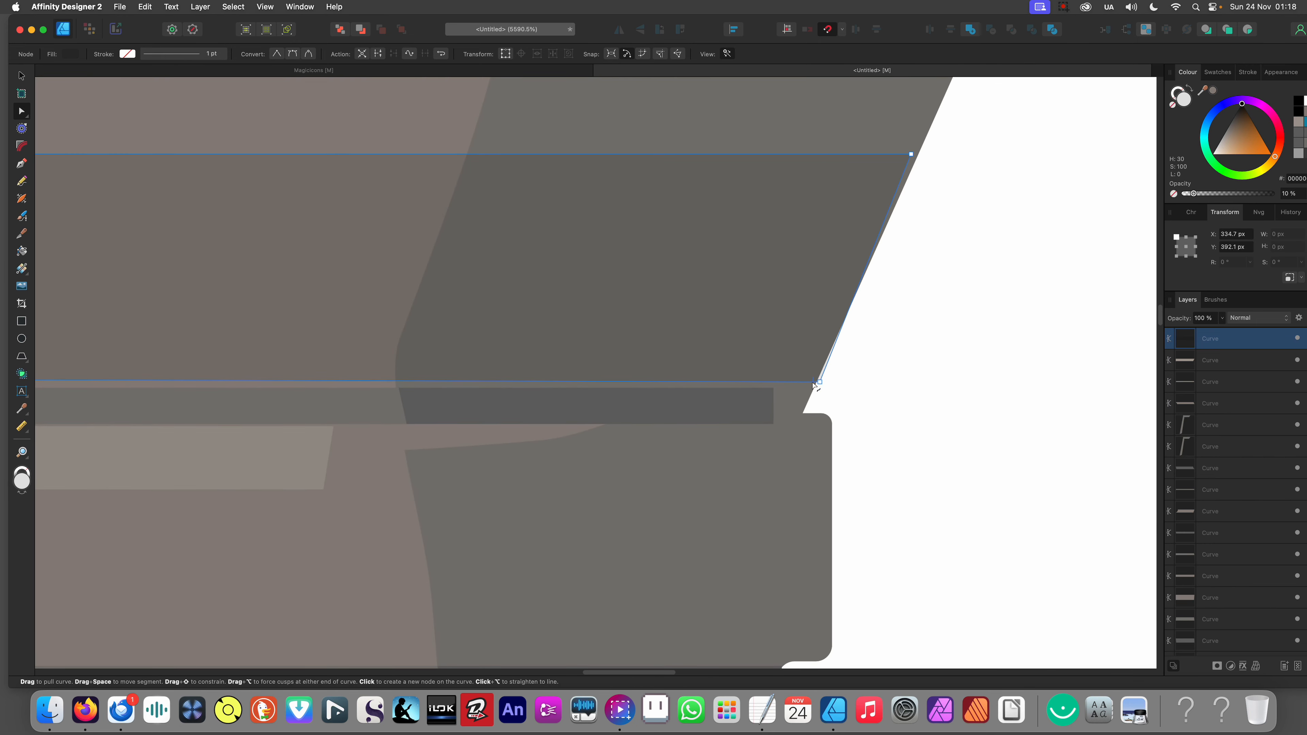
pyautogui.scroll(3, 823, 384)
pyautogui.click(825, 378)
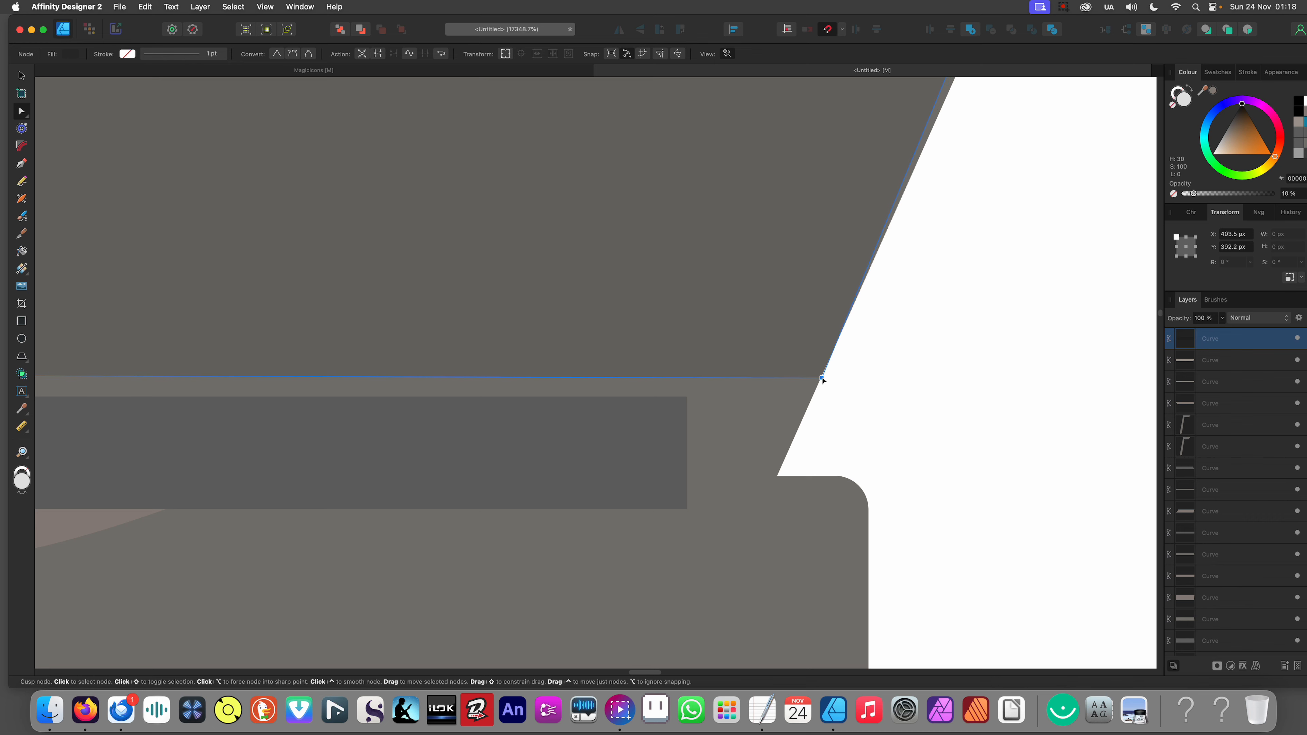
# Step: Try to move the crown's shading band off the tower, and undo the move
pyautogui.scroll(-10, 822, 373)
pyautogui.scroll(-4, 720, 379)
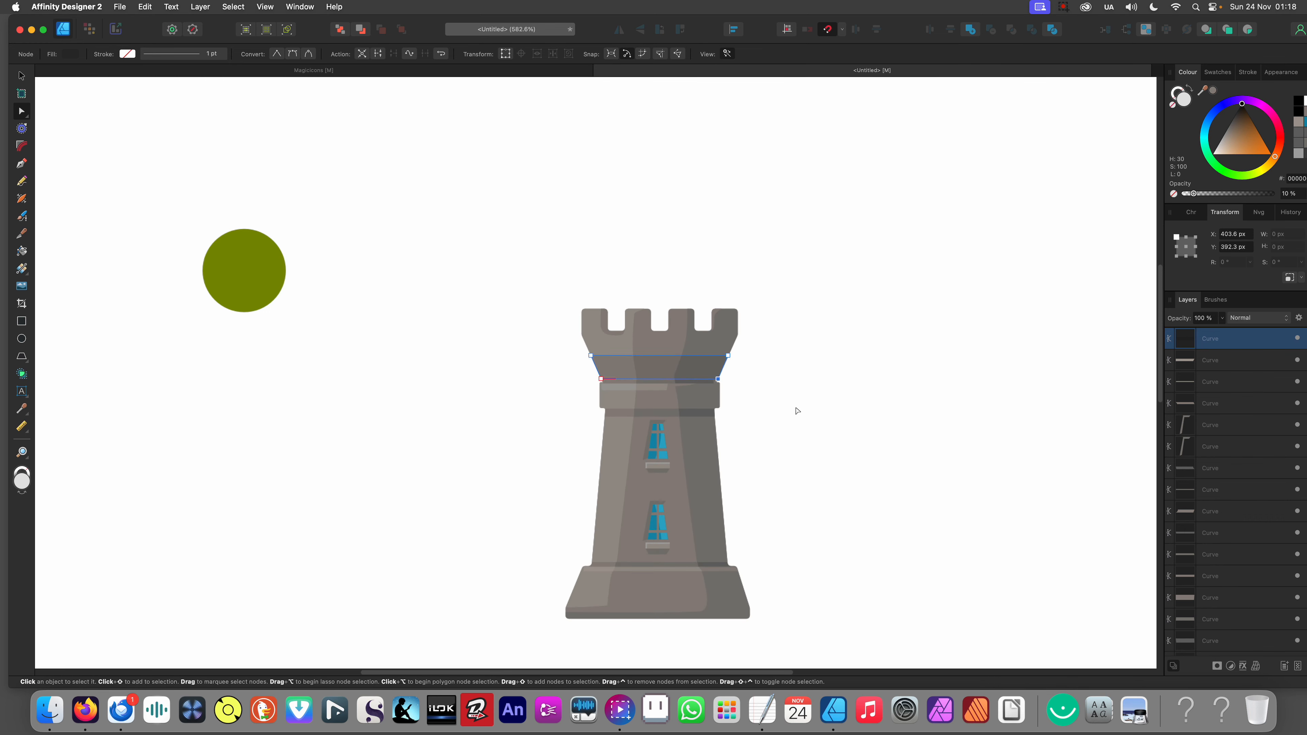
pyautogui.click(769, 379)
pyautogui.scroll(3, 638, 364)
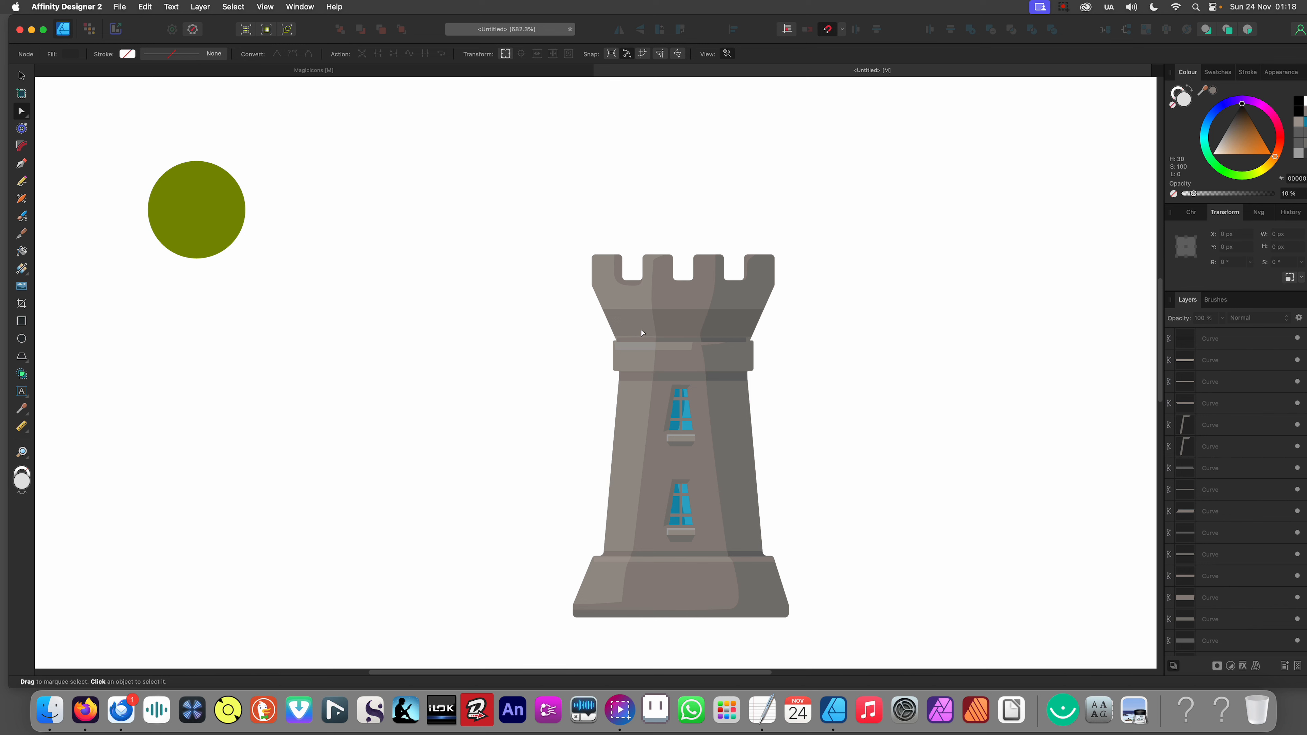
pyautogui.scroll(2, 688, 330)
pyautogui.press('v')
pyautogui.click(720, 325)
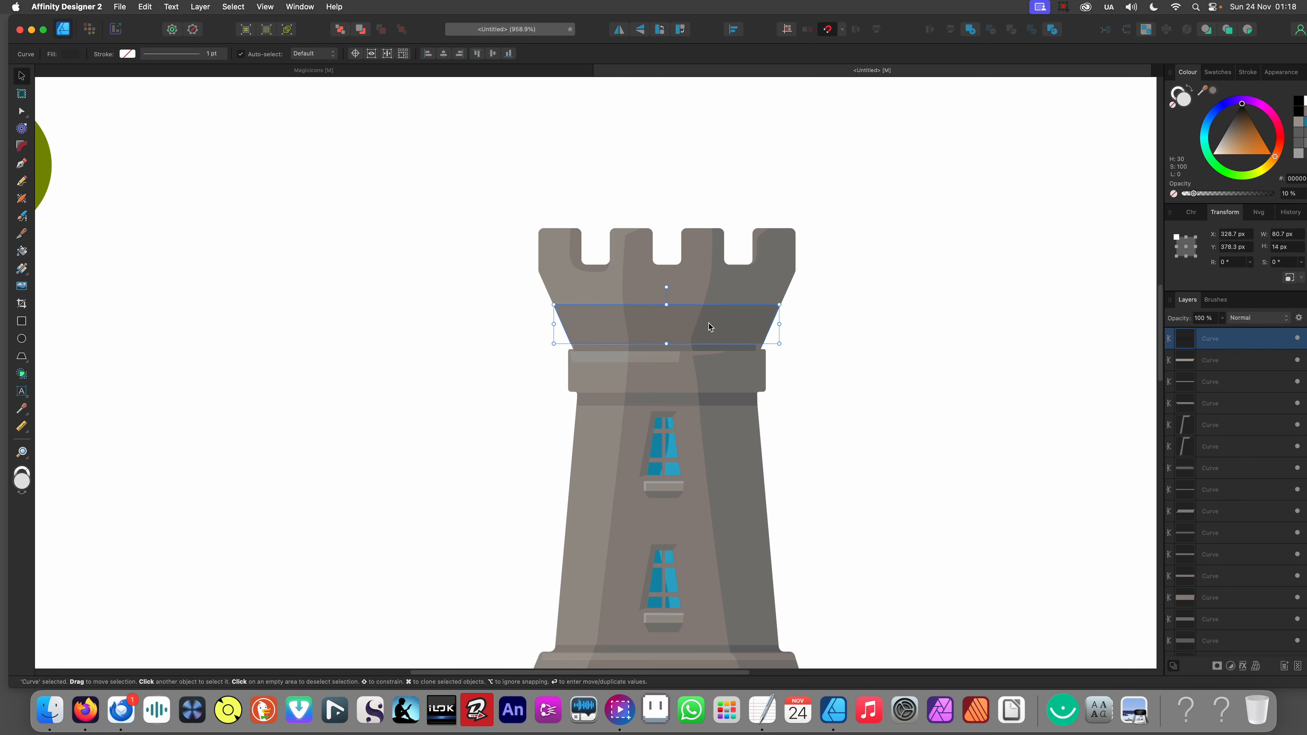
pyautogui.moveTo(720, 325); pyautogui.dragTo(899, 303)
pyautogui.press('super+z')
# Step: Set the opacity of the crown shading band's black fill to 100%, and deselect the band
pyautogui.moveTo(1193, 194); pyautogui.dragTo(1278, 195)
pyautogui.scroll(1, 719, 267)
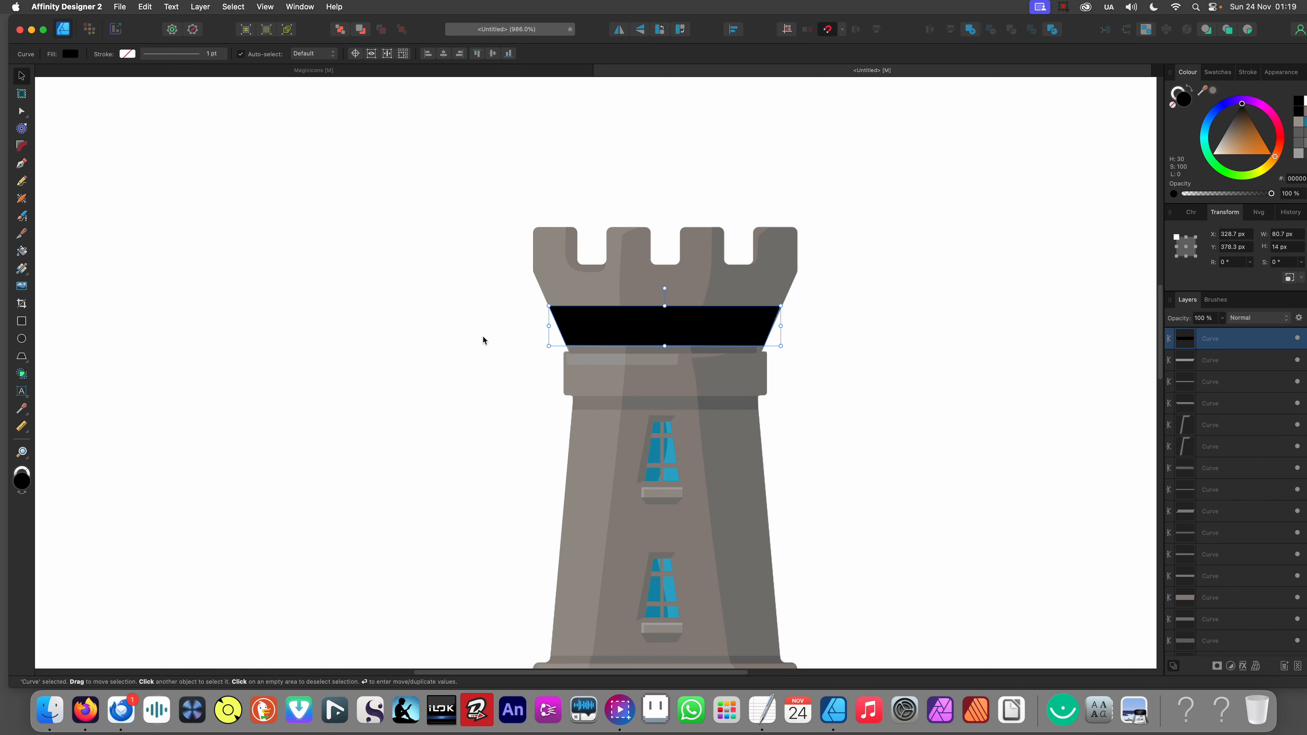
pyautogui.click(484, 335)
pyautogui.scroll(5, 720, 306)
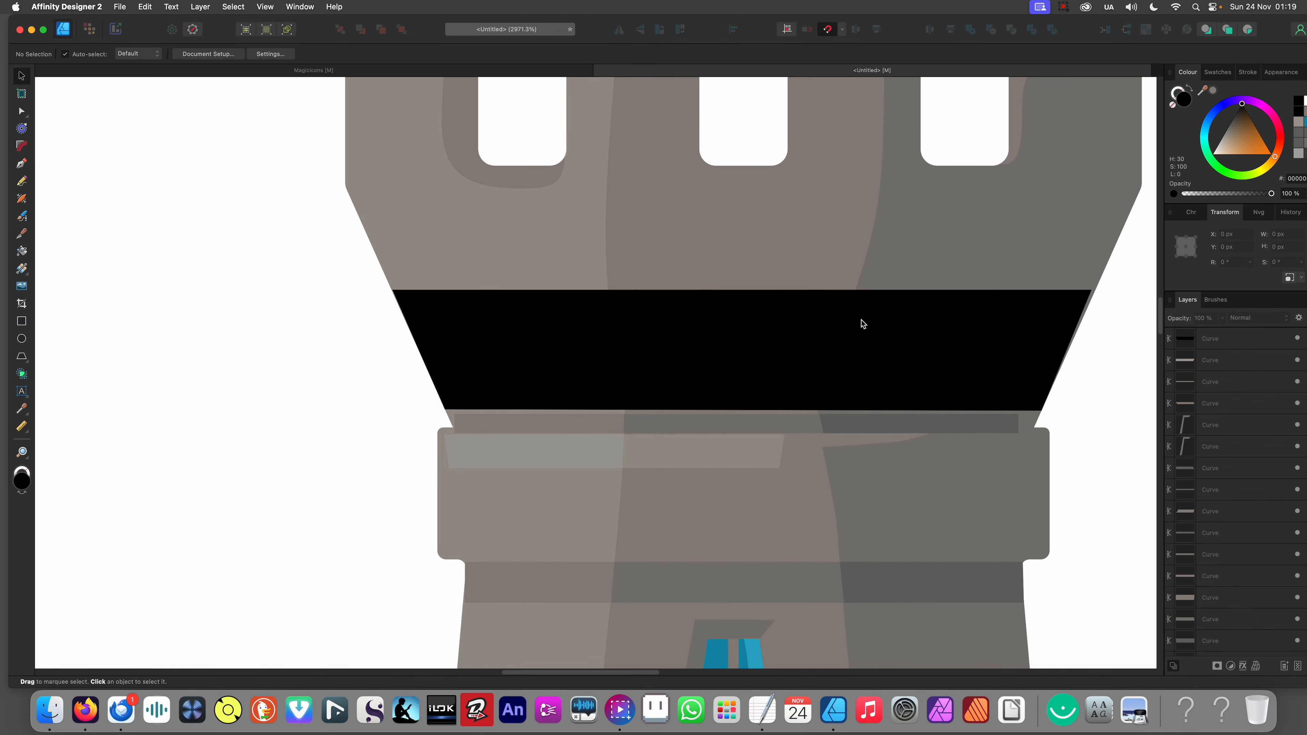
# Step: Fill the crown's shading band with the grey-beige sampled from the crown's light left face, and deselect it
pyautogui.click(657, 330)
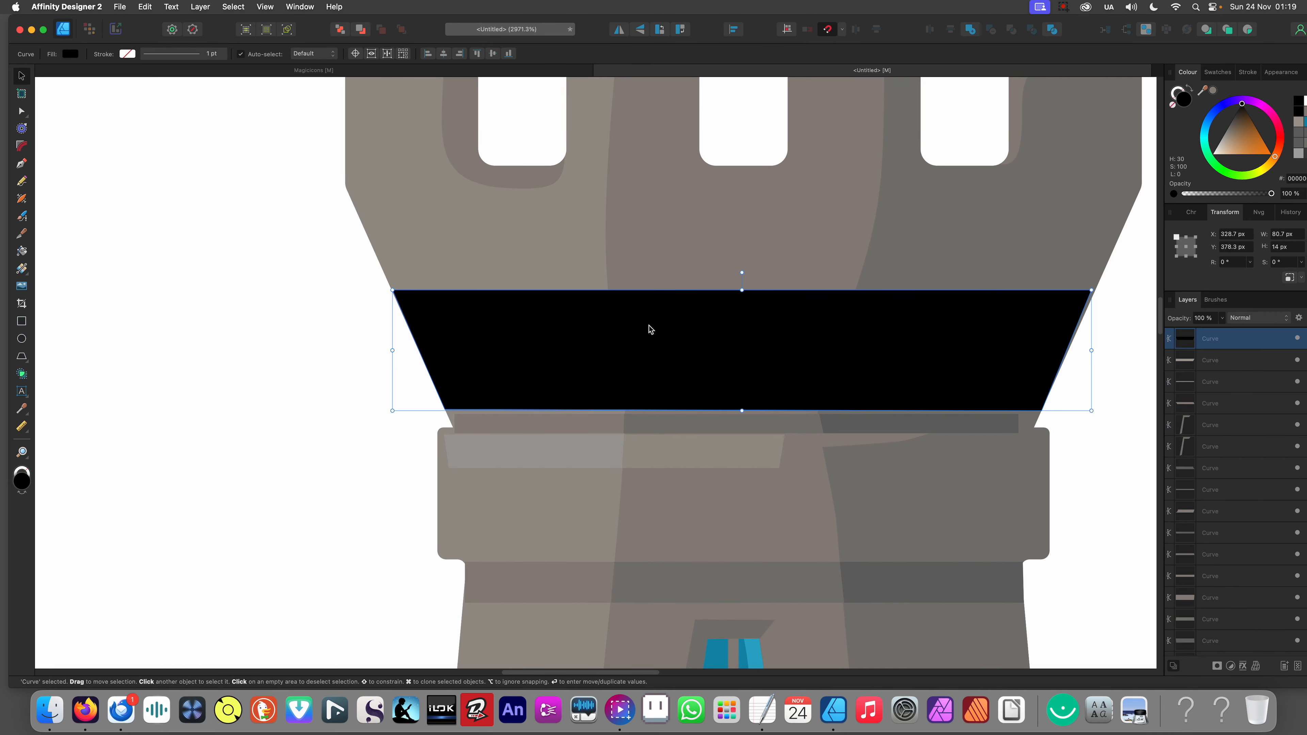
pyautogui.press('i')
pyautogui.click(511, 271)
pyautogui.press('v')
pyautogui.click(376, 392)
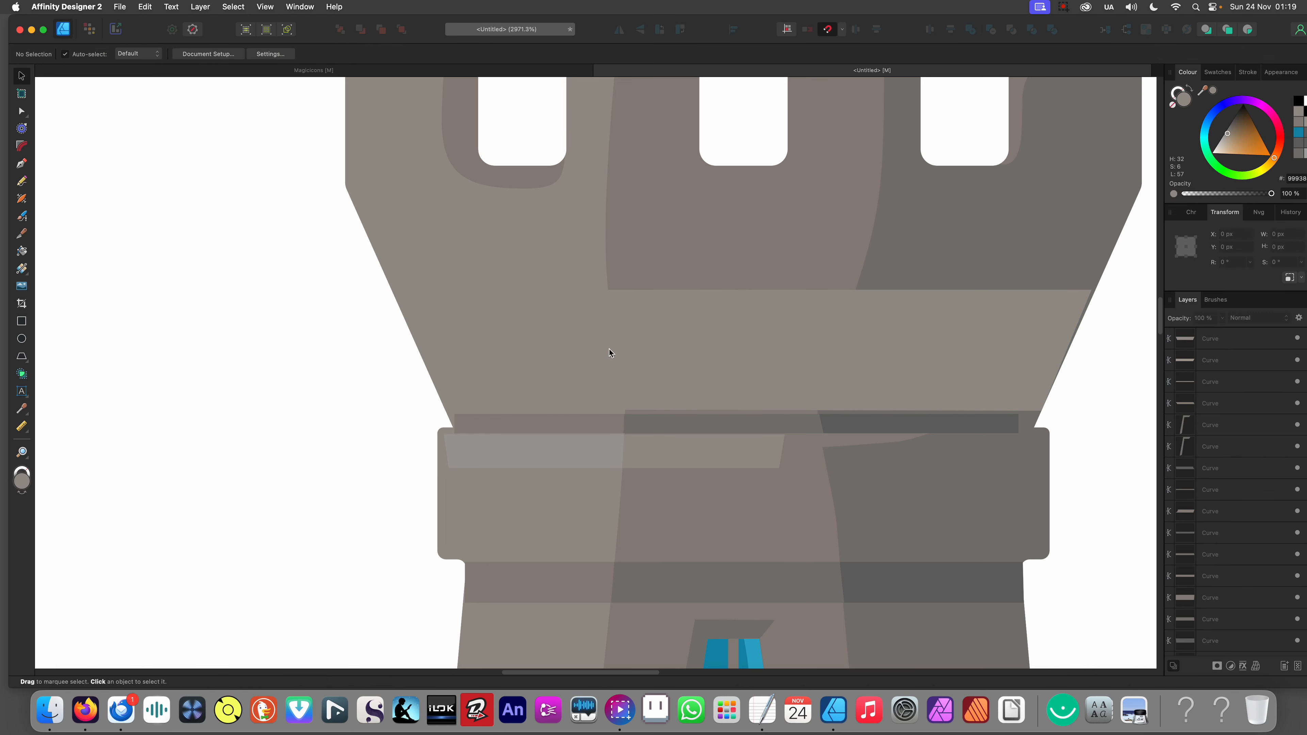
# Step: Cut the crown's band with the Knife tool along the boundary between the left and middle faces
pyautogui.scroll(2, 611, 347)
pyautogui.press('y')
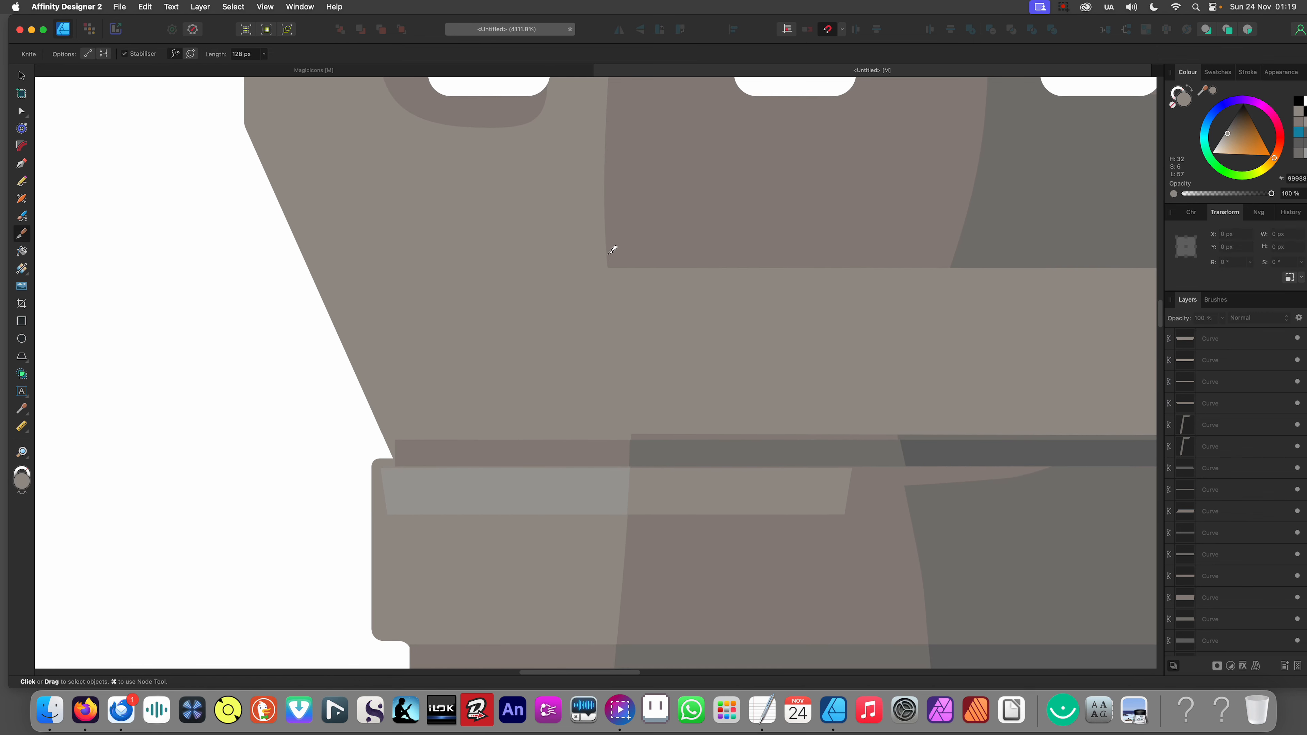
pyautogui.click(609, 301)
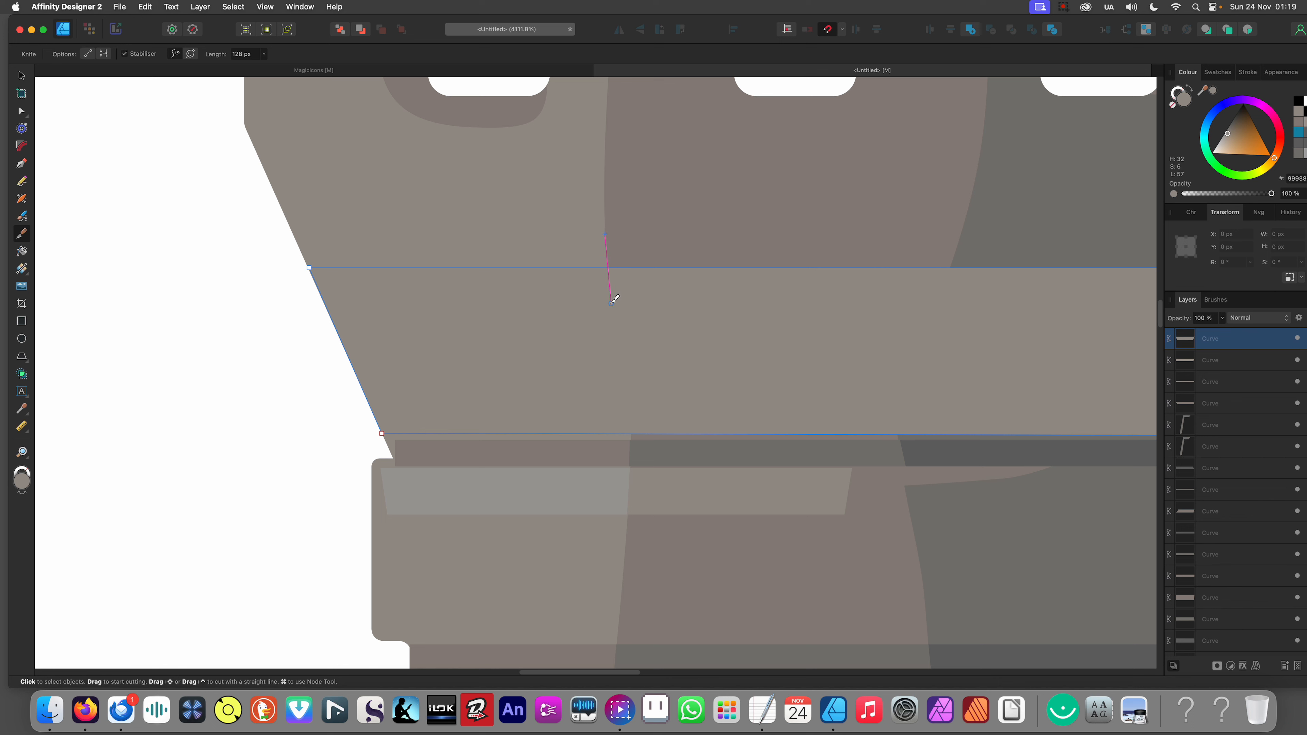
pyautogui.moveTo(628, 386); pyautogui.dragTo(637, 406)
pyautogui.moveTo(638, 487); pyautogui.dragTo(635, 512)
# Step: Cut the remaining band with the Knife tool along the boundary between the middle and right faces, and deselect the pieces
pyautogui.hscroll(5, 721, 334)
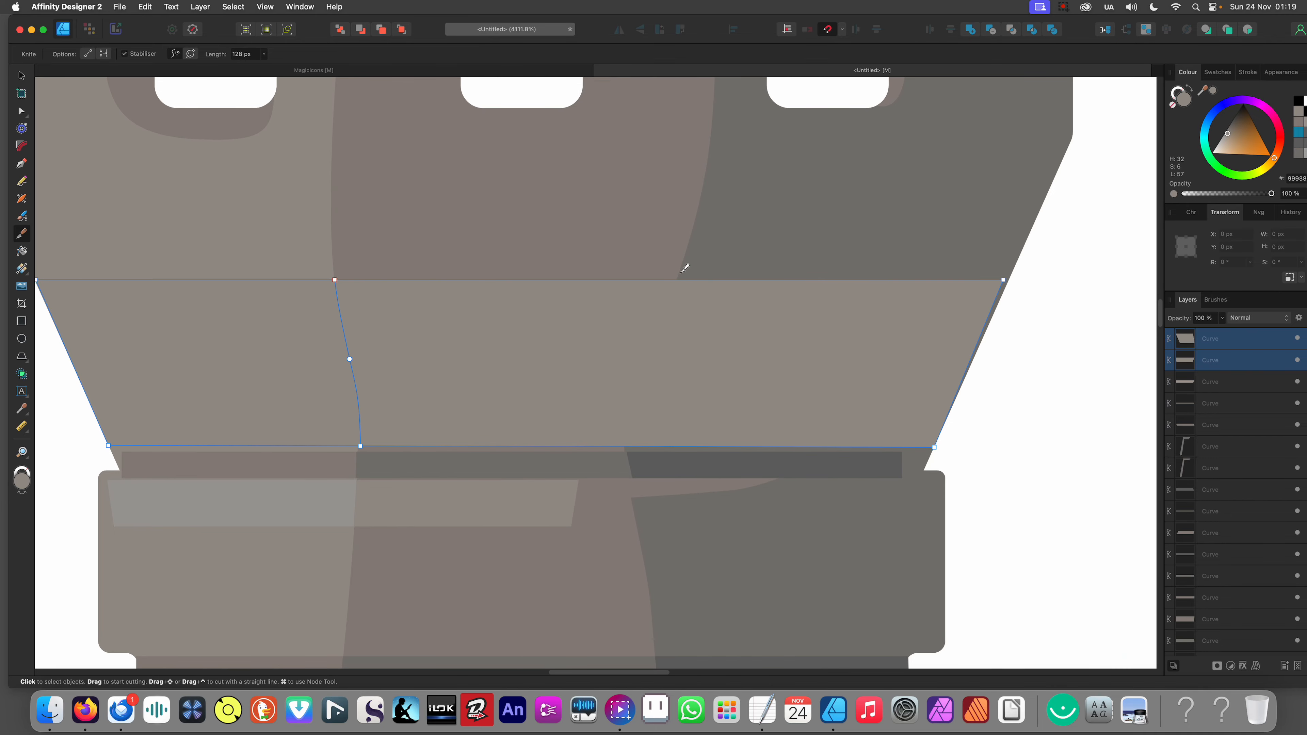
pyautogui.moveTo(680, 272); pyautogui.dragTo(646, 353)
pyautogui.moveTo(627, 405); pyautogui.dragTo(617, 448)
pyautogui.moveTo(625, 520); pyautogui.dragTo(625, 521)
pyautogui.scroll(-8, 678, 377)
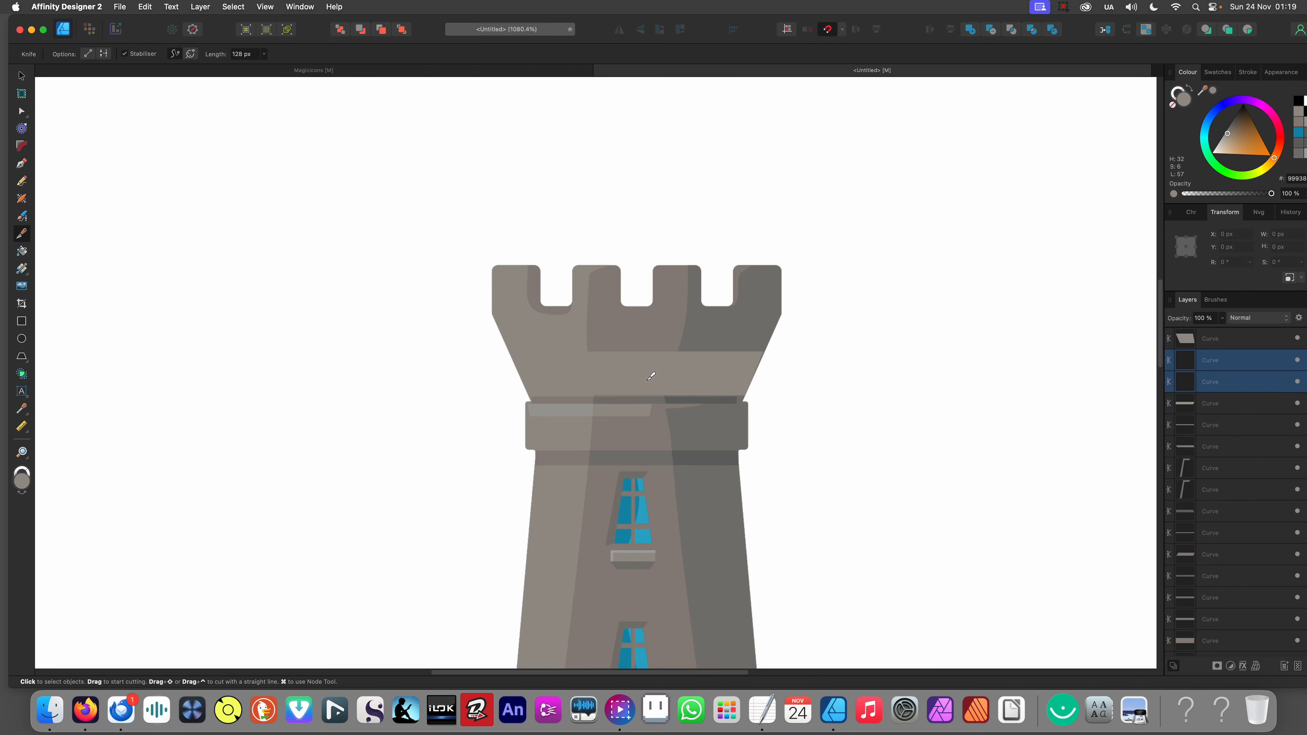
pyautogui.press('v')
pyautogui.click(711, 383)
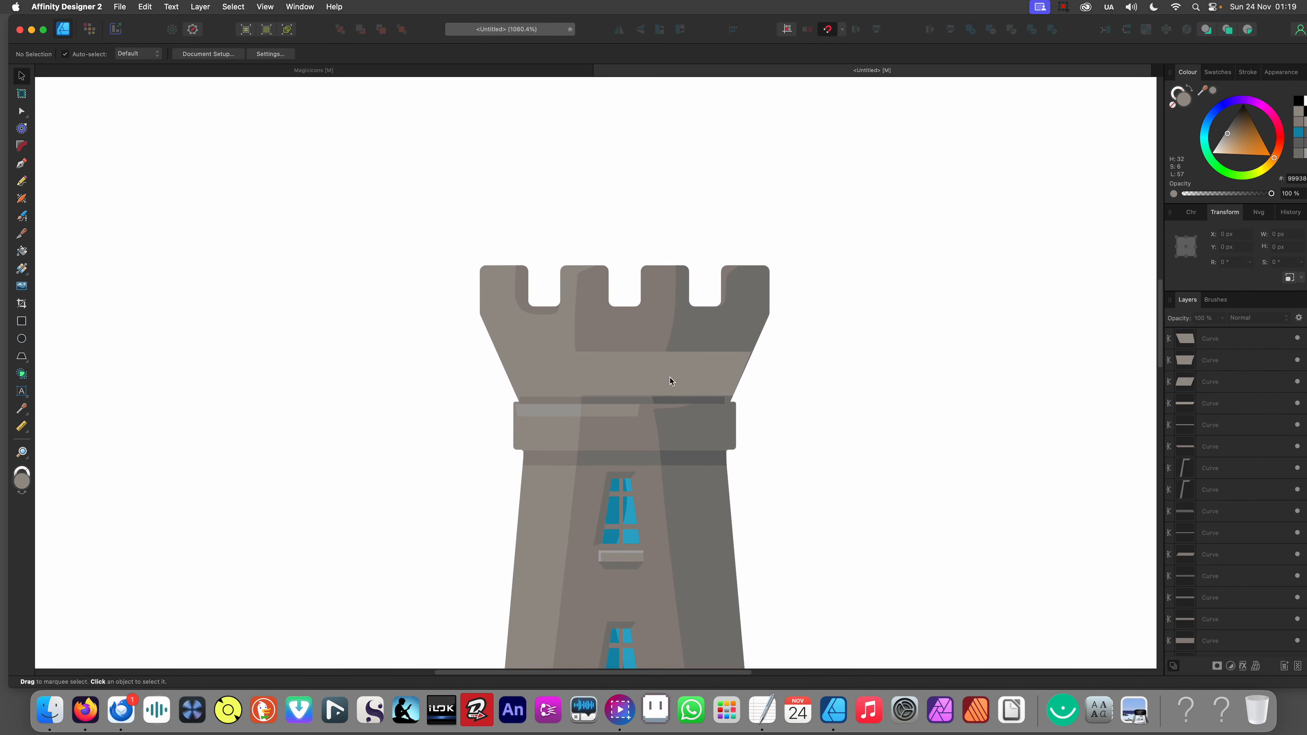
# Step: Darken the fill of the crown band's left piece slightly, so it shades the light left face
pyautogui.scroll(3, 669, 376)
pyautogui.click(620, 355)
pyautogui.scroll(2, 609, 328)
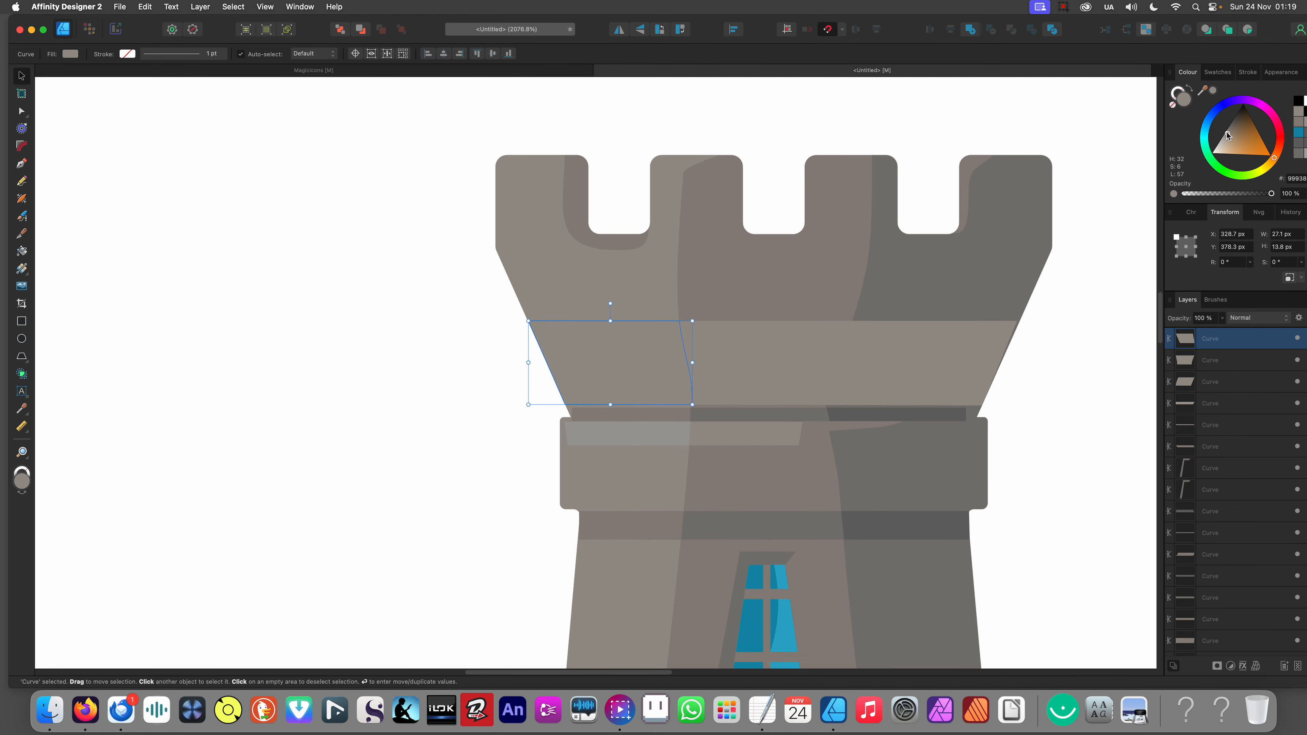
pyautogui.moveTo(1228, 136); pyautogui.dragTo(1229, 135)
# Step: Fill the crown band's middle piece with a grey-brown slightly darker than the middle face above it
pyautogui.click(788, 361)
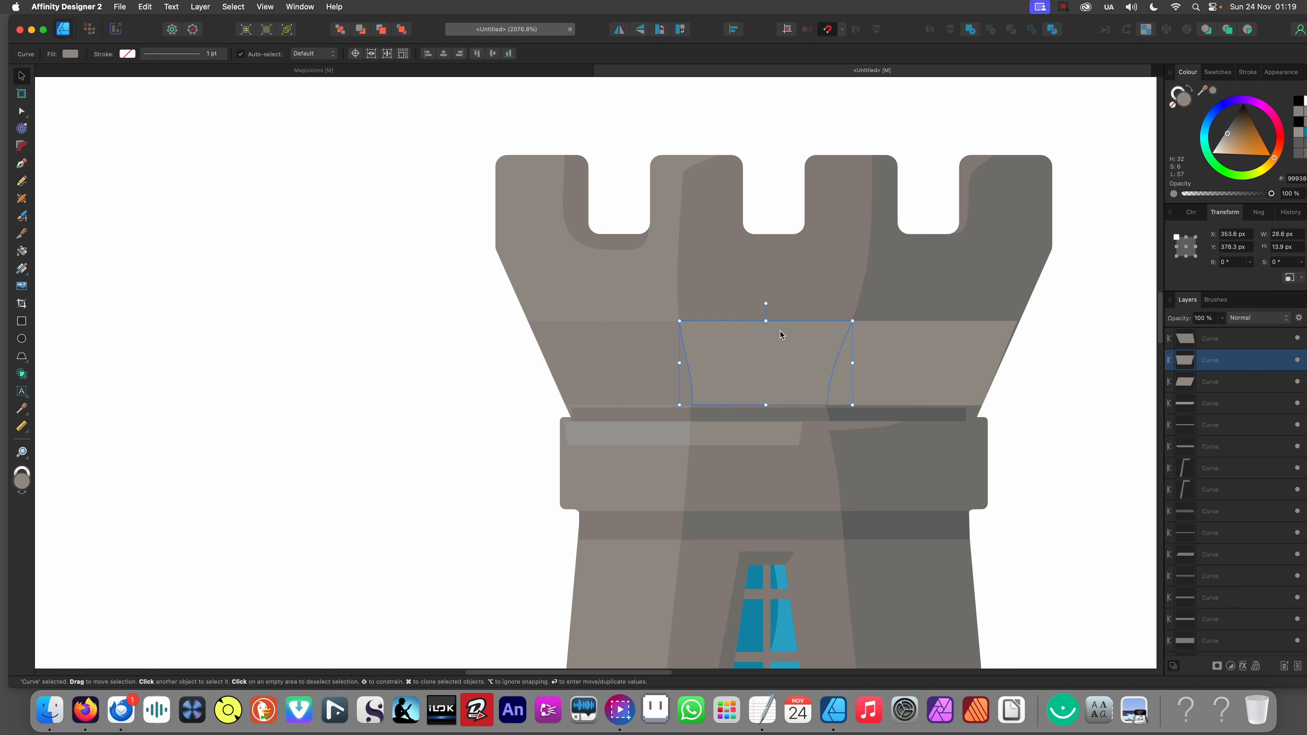
pyautogui.hscroll(3, 780, 335)
pyautogui.press('i')
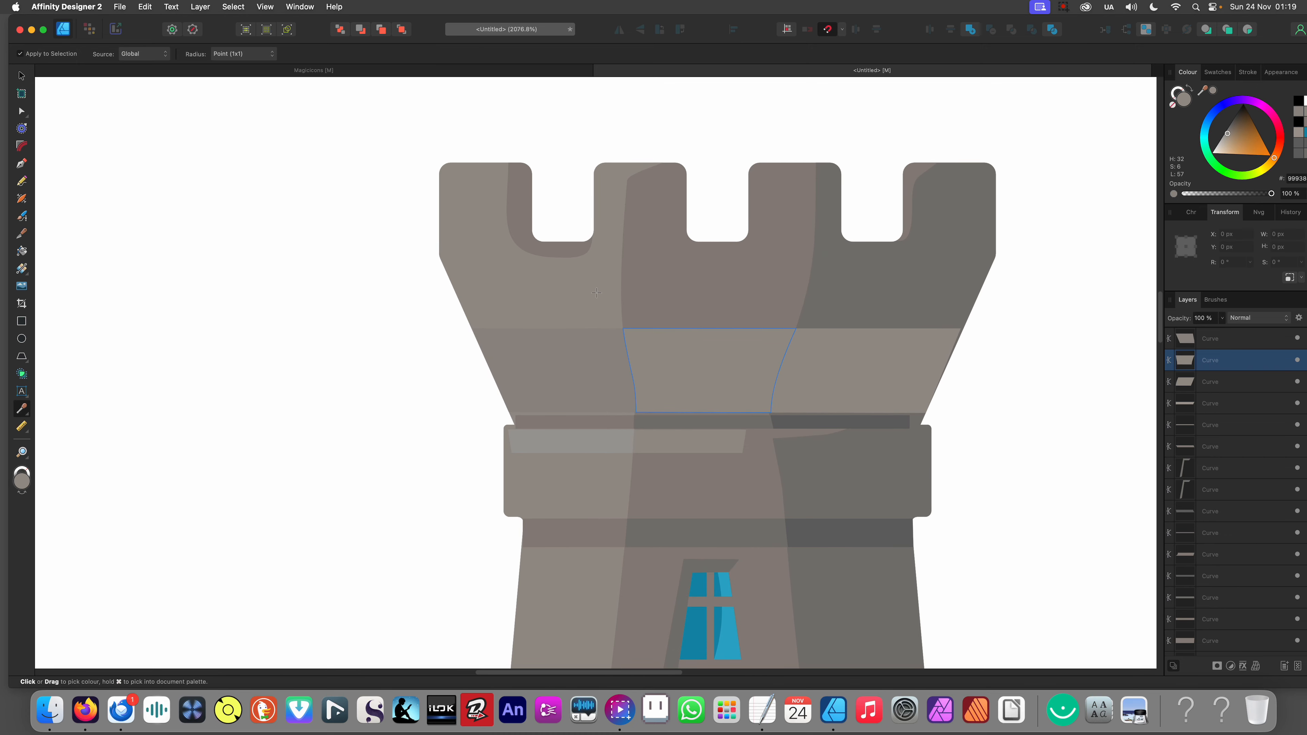
pyautogui.click(1230, 133)
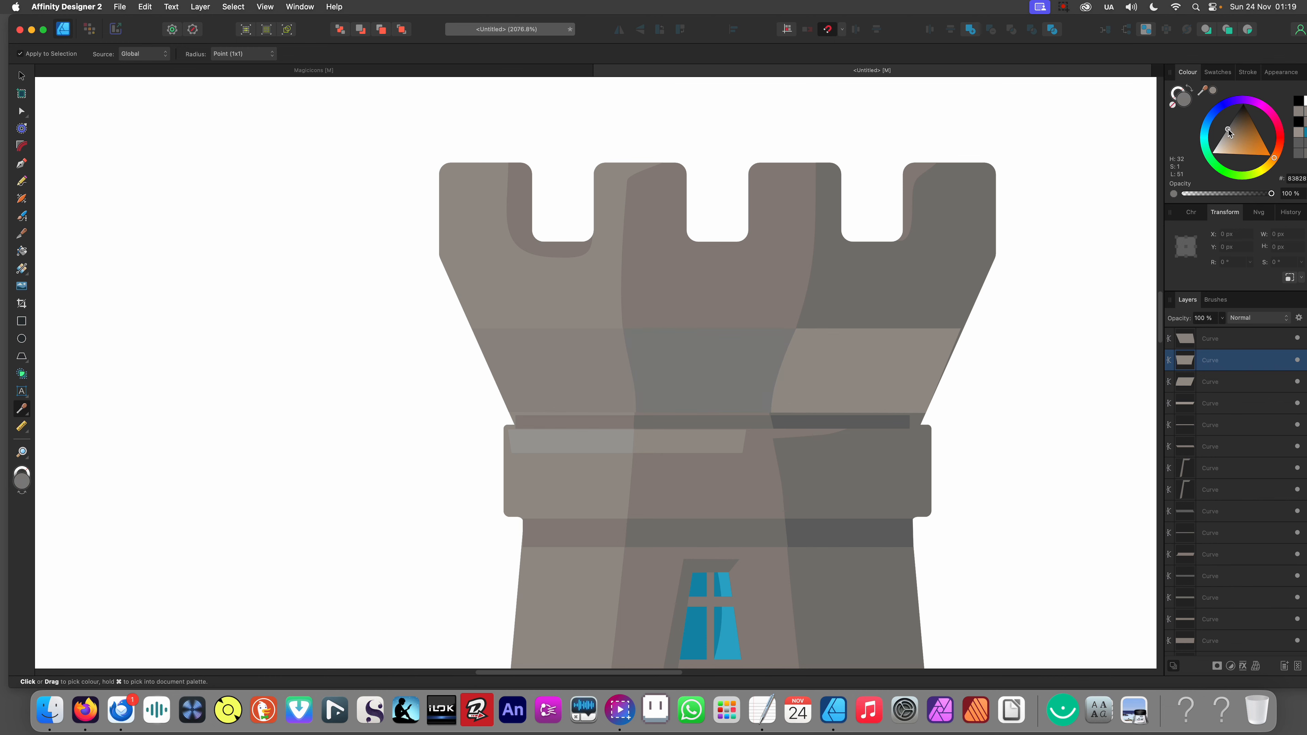
# Step: Fill the crown band's right piece with the middle face's sampled colour, darken it to hue 30, saturation 3, lightness 46, and deselect it
pyautogui.press('v')
pyautogui.click(850, 391)
pyautogui.press('i')
pyautogui.click(762, 309)
pyautogui.scroll(-5, 806, 319)
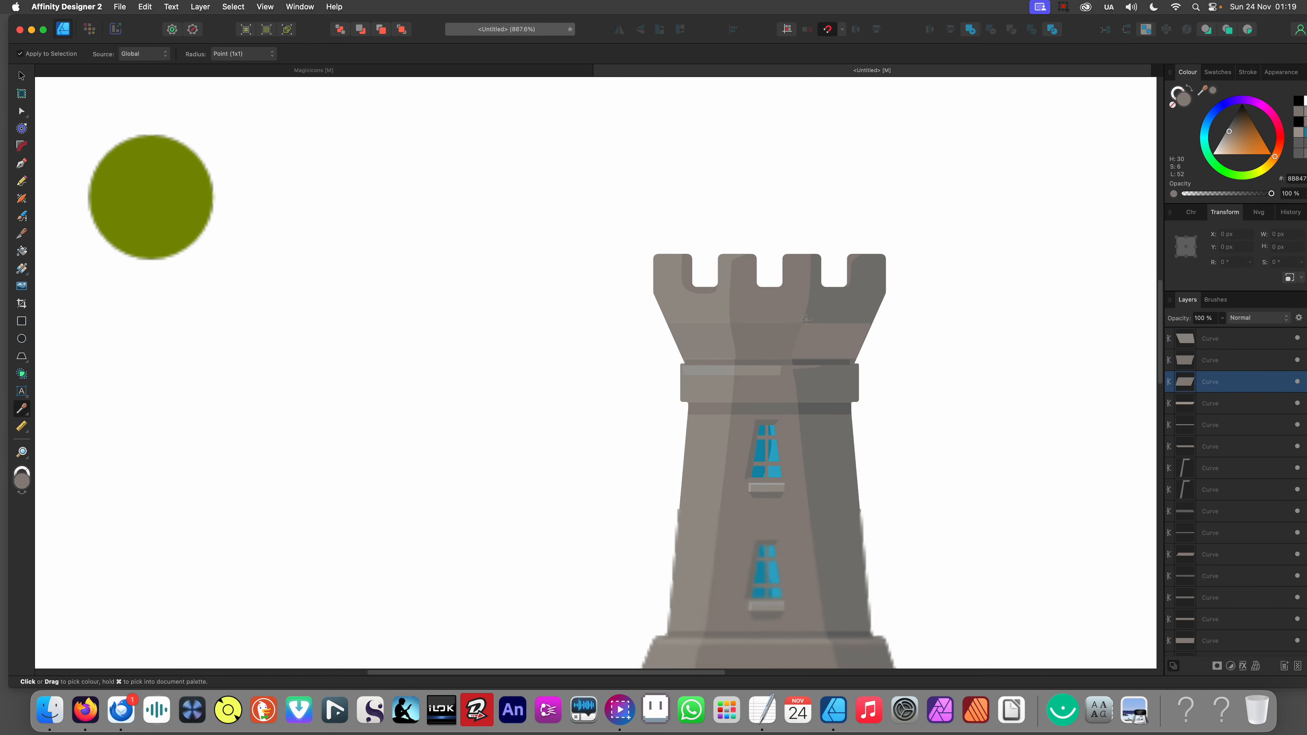
pyautogui.scroll(5, 806, 320)
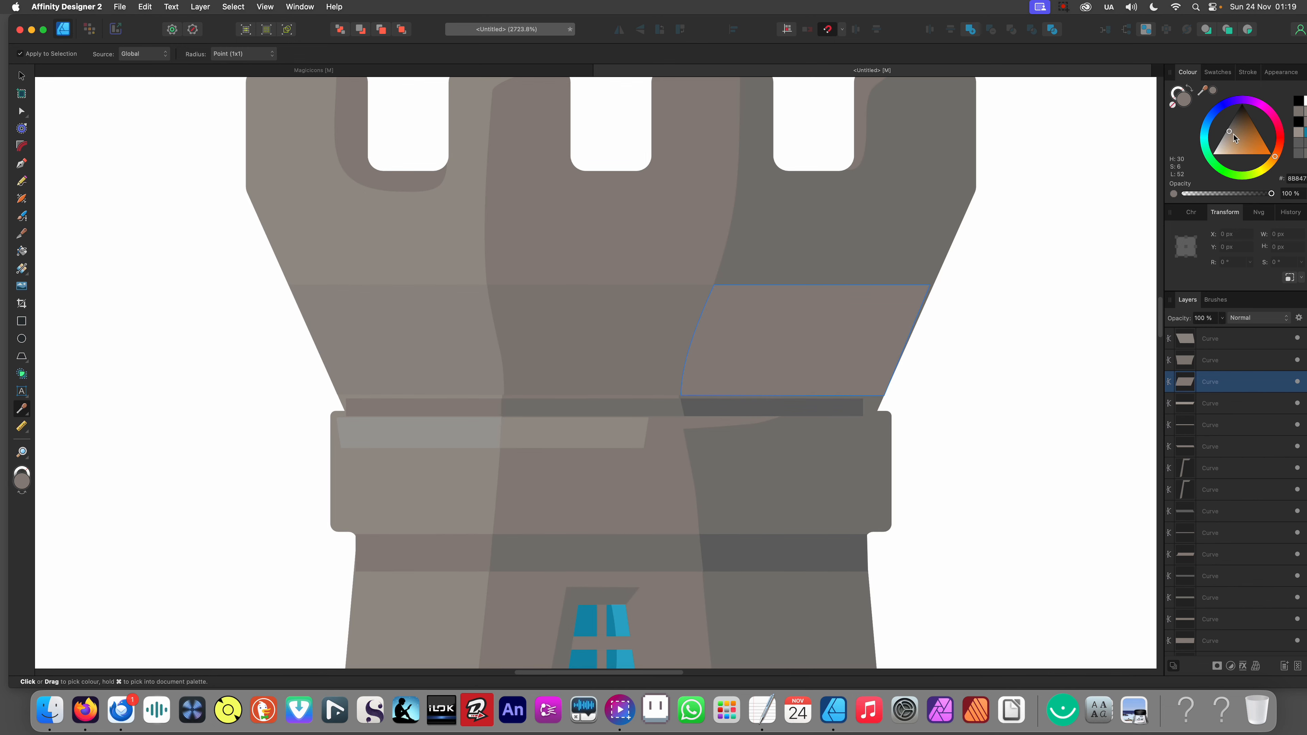
pyautogui.moveTo(1228, 132); pyautogui.dragTo(1230, 130)
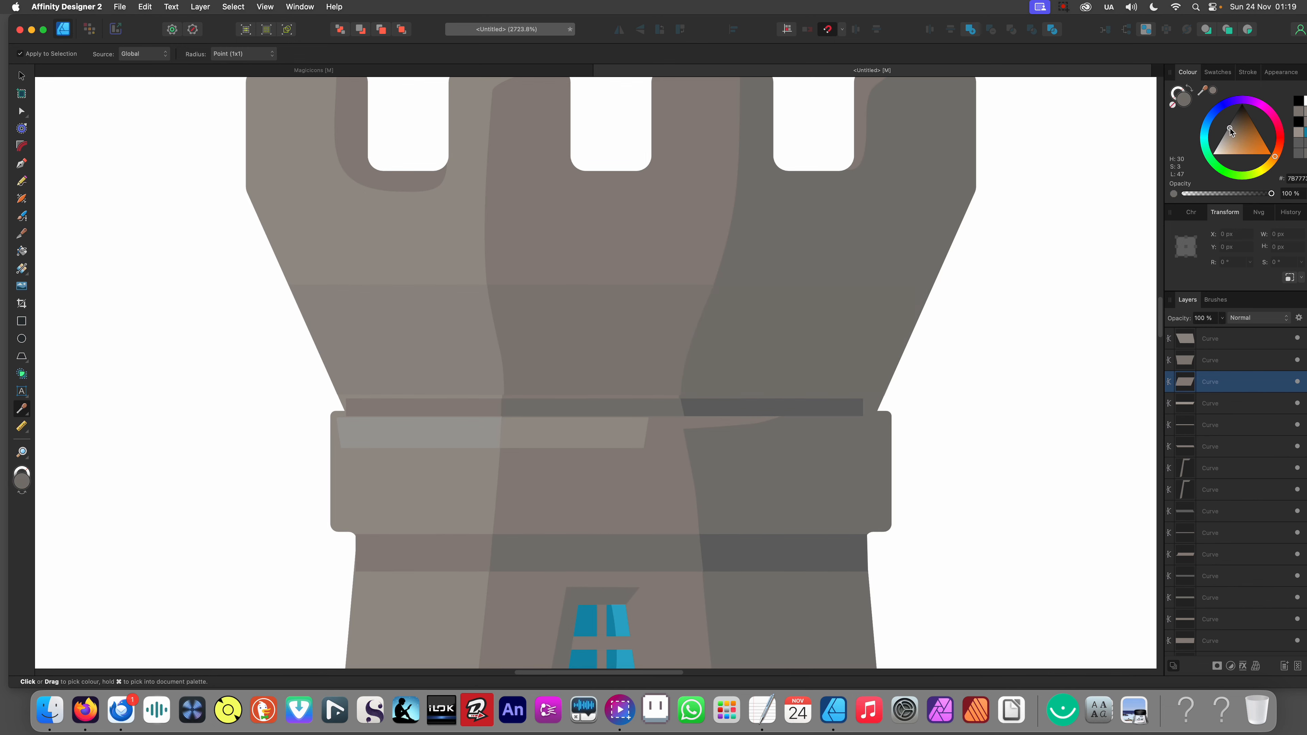
pyautogui.scroll(-10, 813, 294)
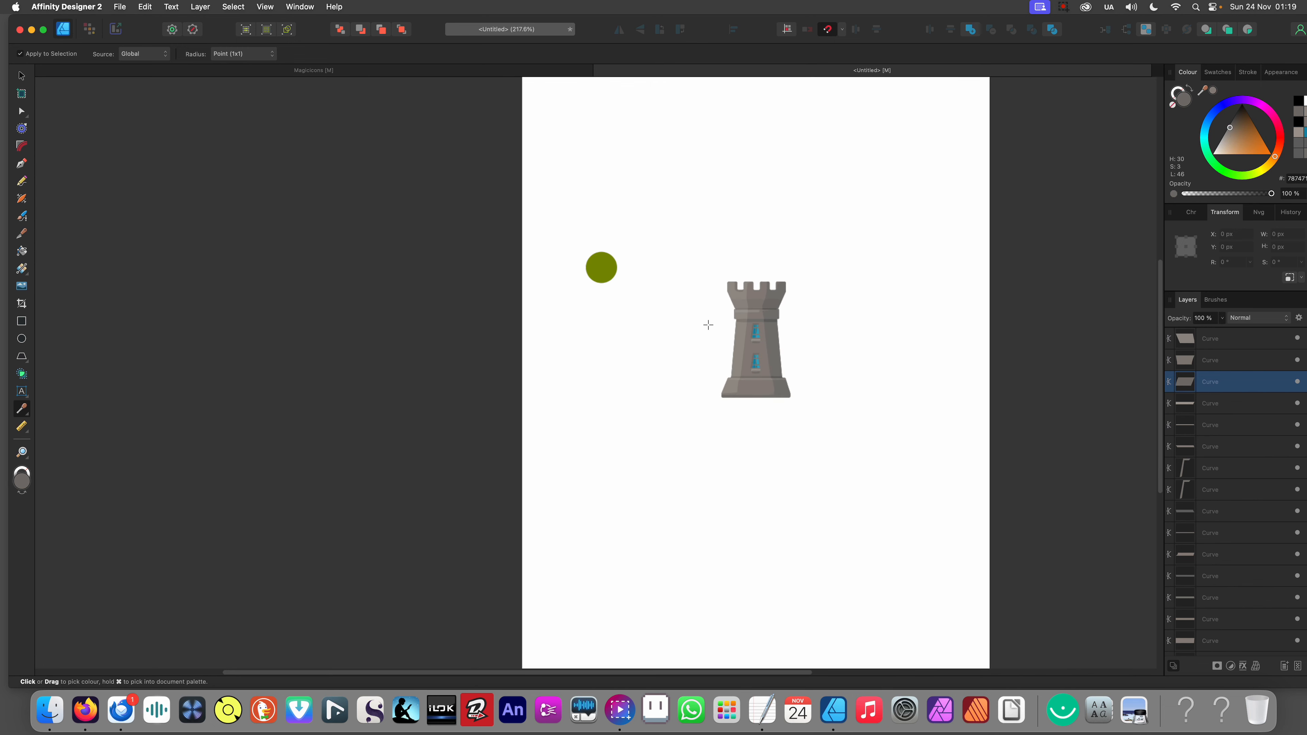
pyautogui.press('v')
pyautogui.click(704, 341)
# Step: Examine the shading of the whole tower from crown to base, both close up and at page scale
pyautogui.scroll(3, 828, 320)
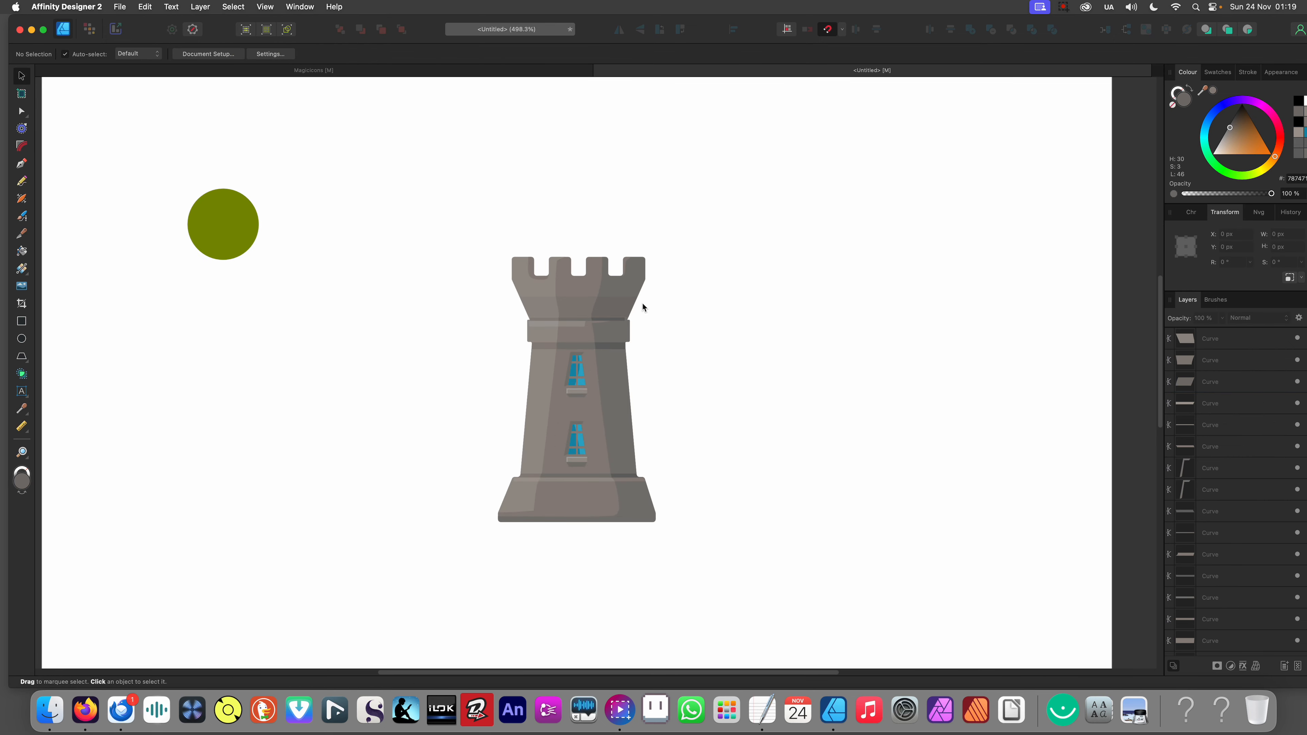
pyautogui.scroll(-3, 645, 319)
pyautogui.scroll(3, 675, 322)
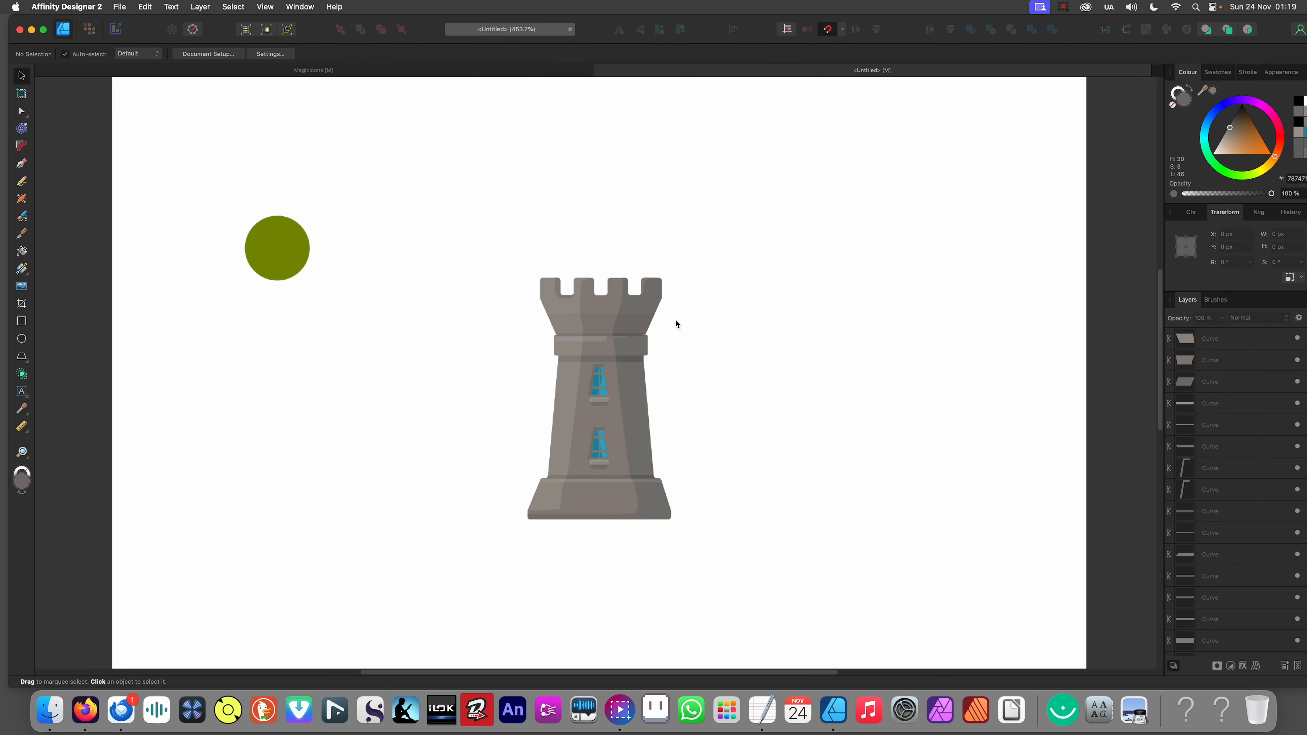
pyautogui.scroll(5, 676, 319)
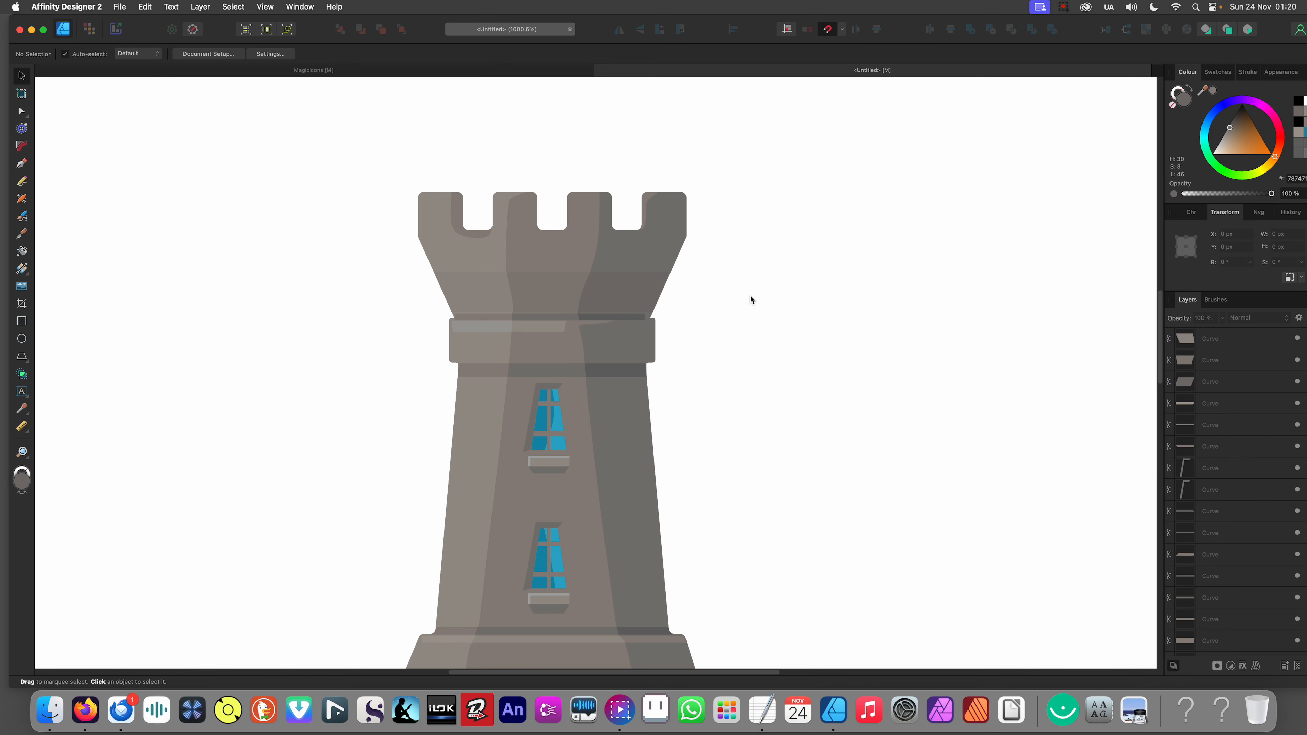
pyautogui.scroll(-5, 612, 314)
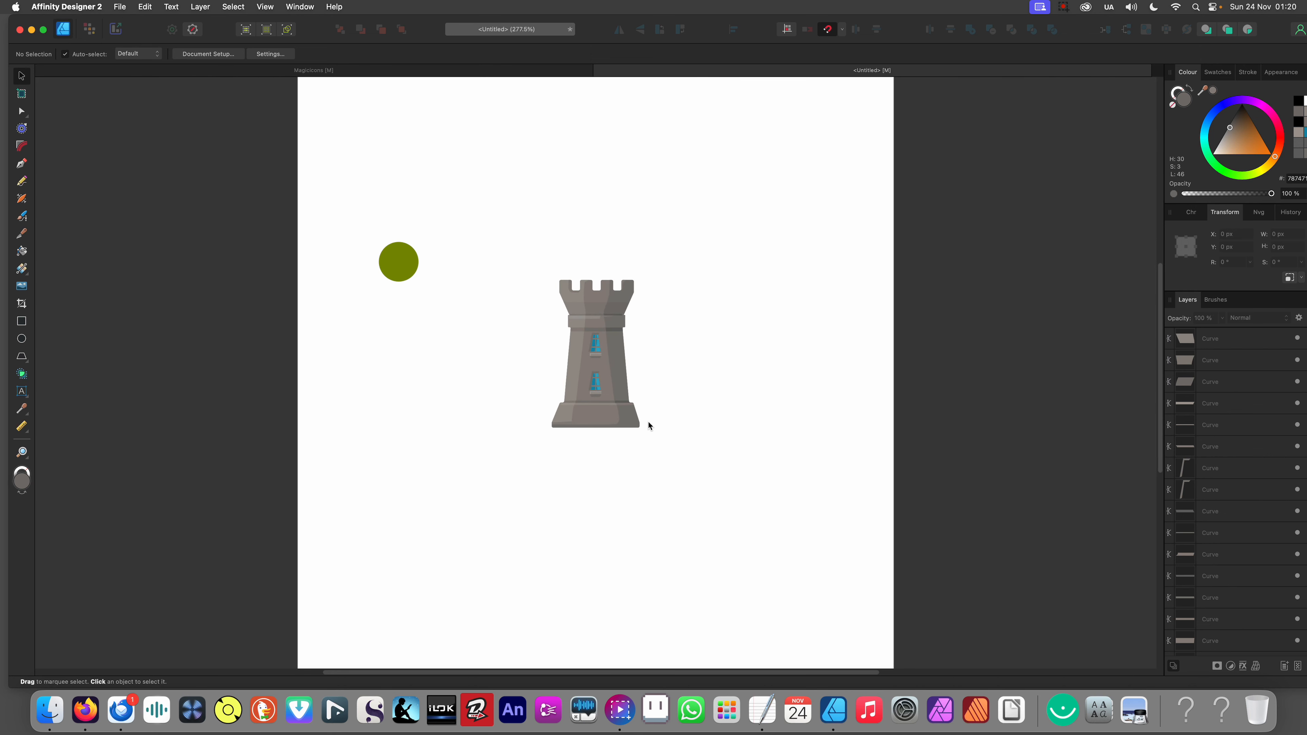
pyautogui.scroll(5, 592, 427)
pyautogui.scroll(-4, 615, 418)
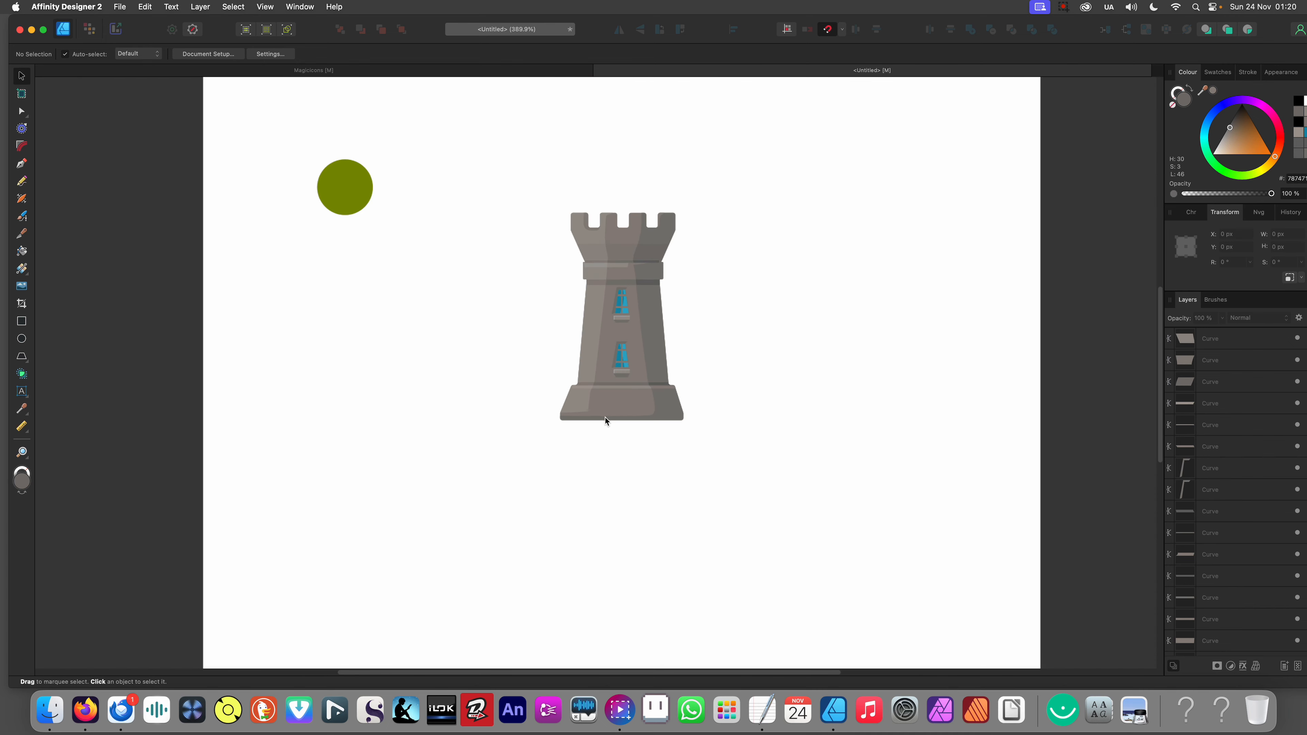
pyautogui.scroll(-3, 557, 422)
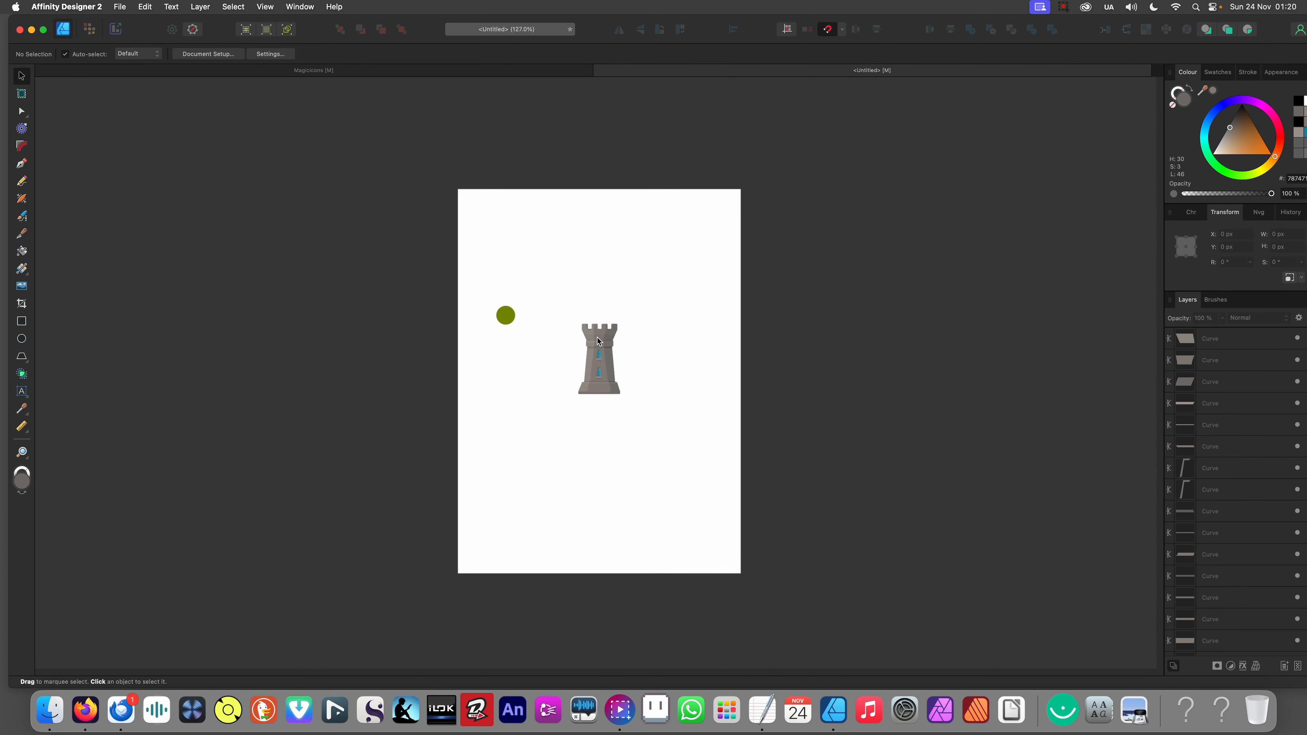
pyautogui.scroll(5, 599, 342)
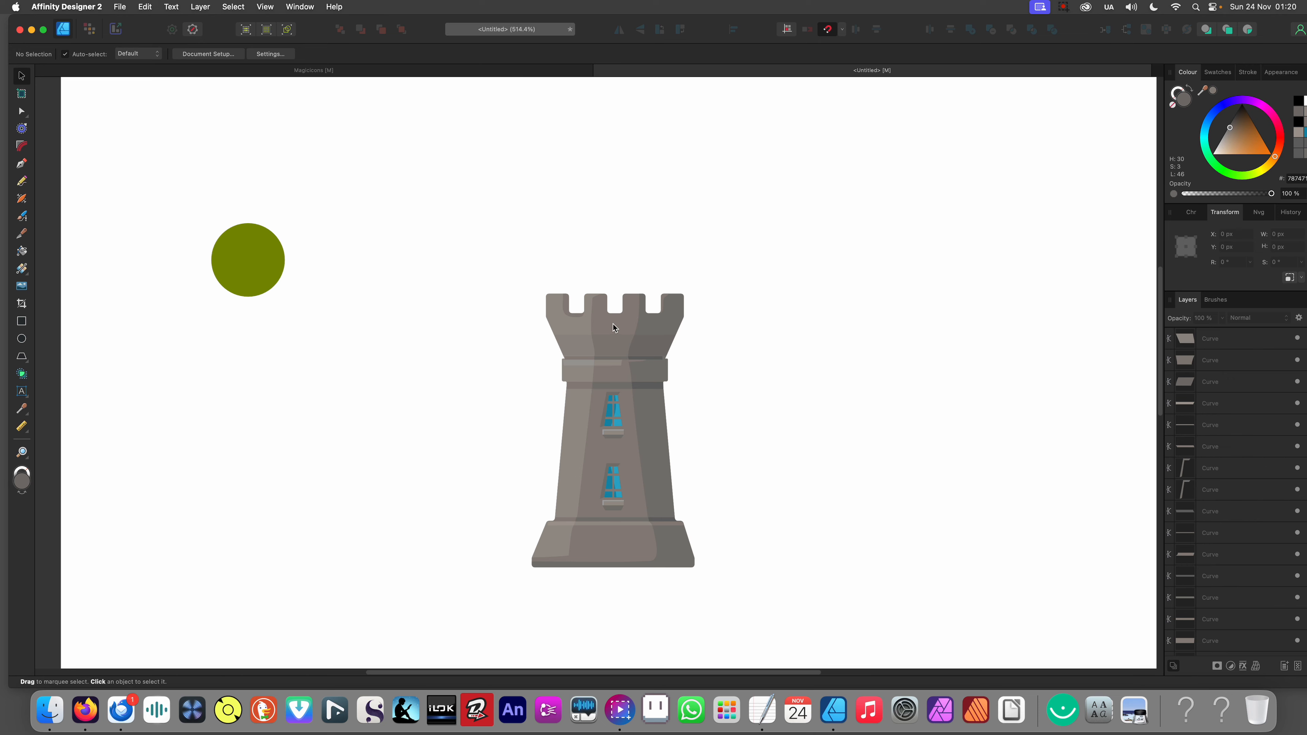
# Step: Draw a rectangle about 6.7 by 1.2 px just below the crown's middle notch, and fill it with the light left face's colour
pyautogui.scroll(8, 614, 327)
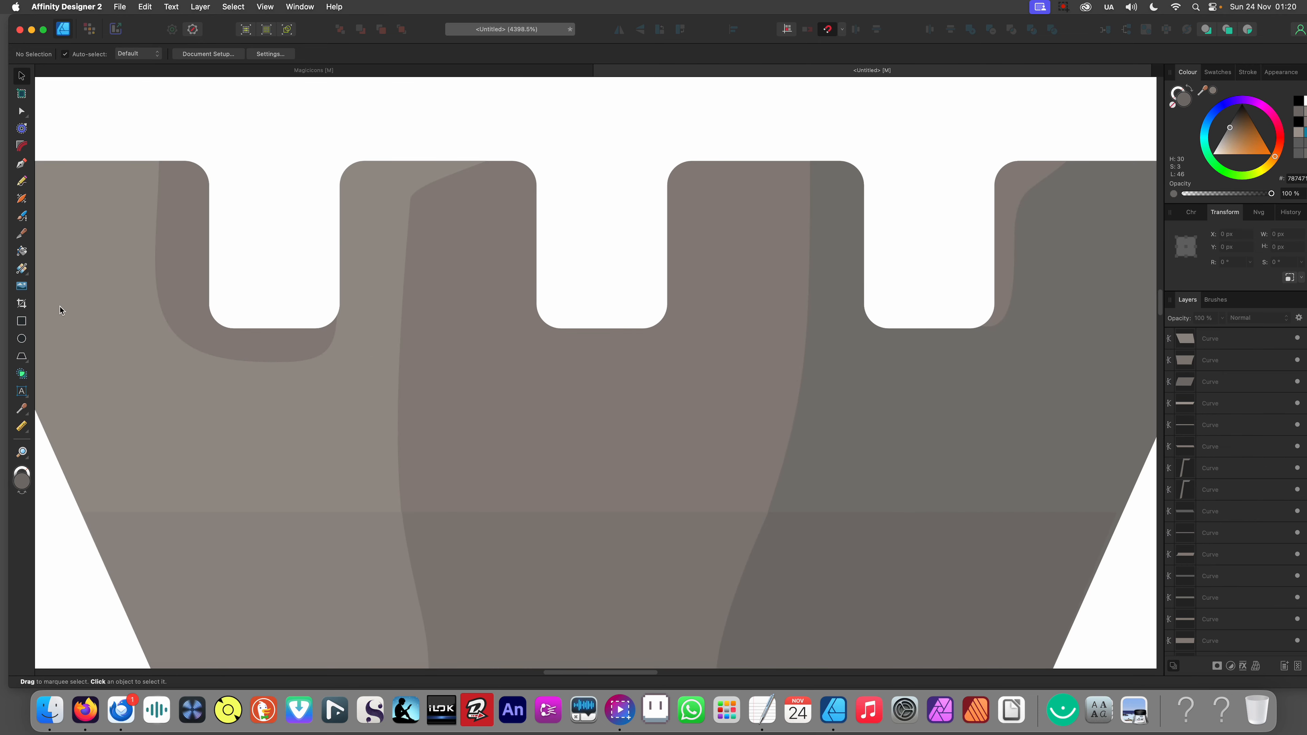
pyautogui.click(21, 320)
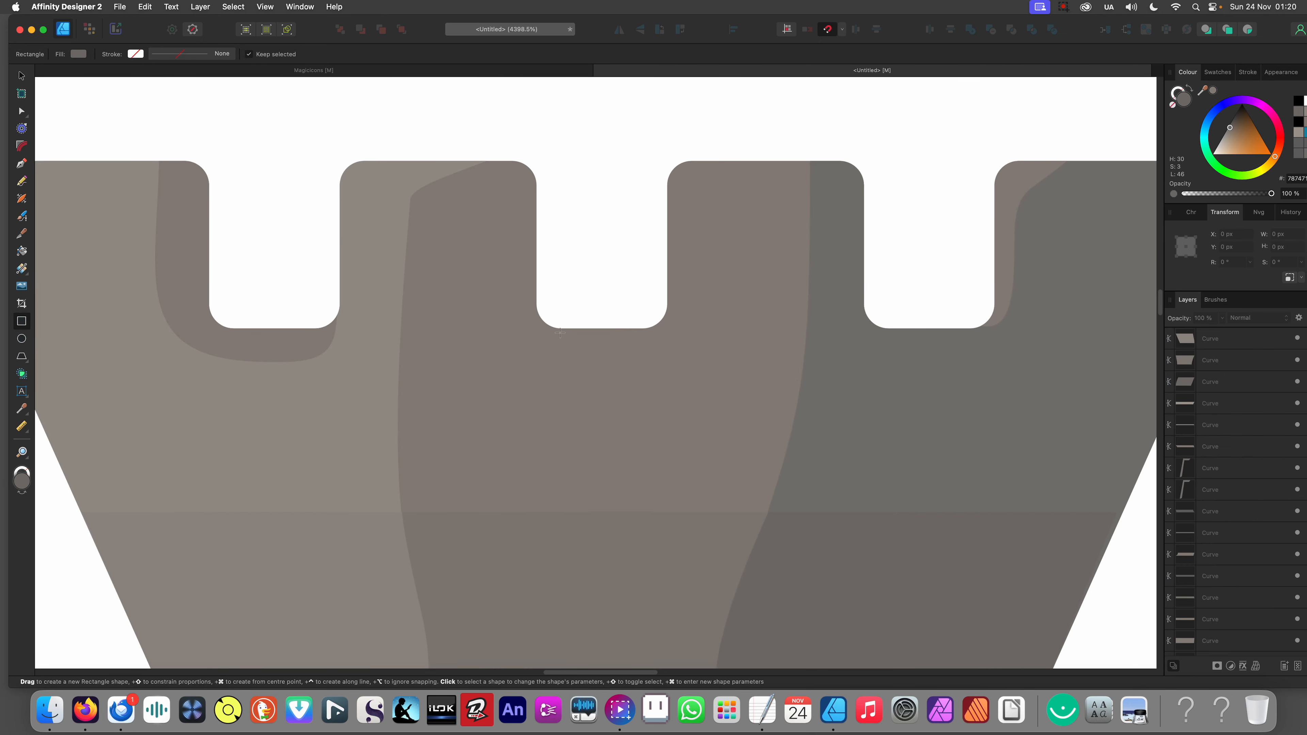
pyautogui.moveTo(567, 338); pyautogui.dragTo(643, 347)
pyautogui.scroll(1, 638, 349)
pyautogui.press('v')
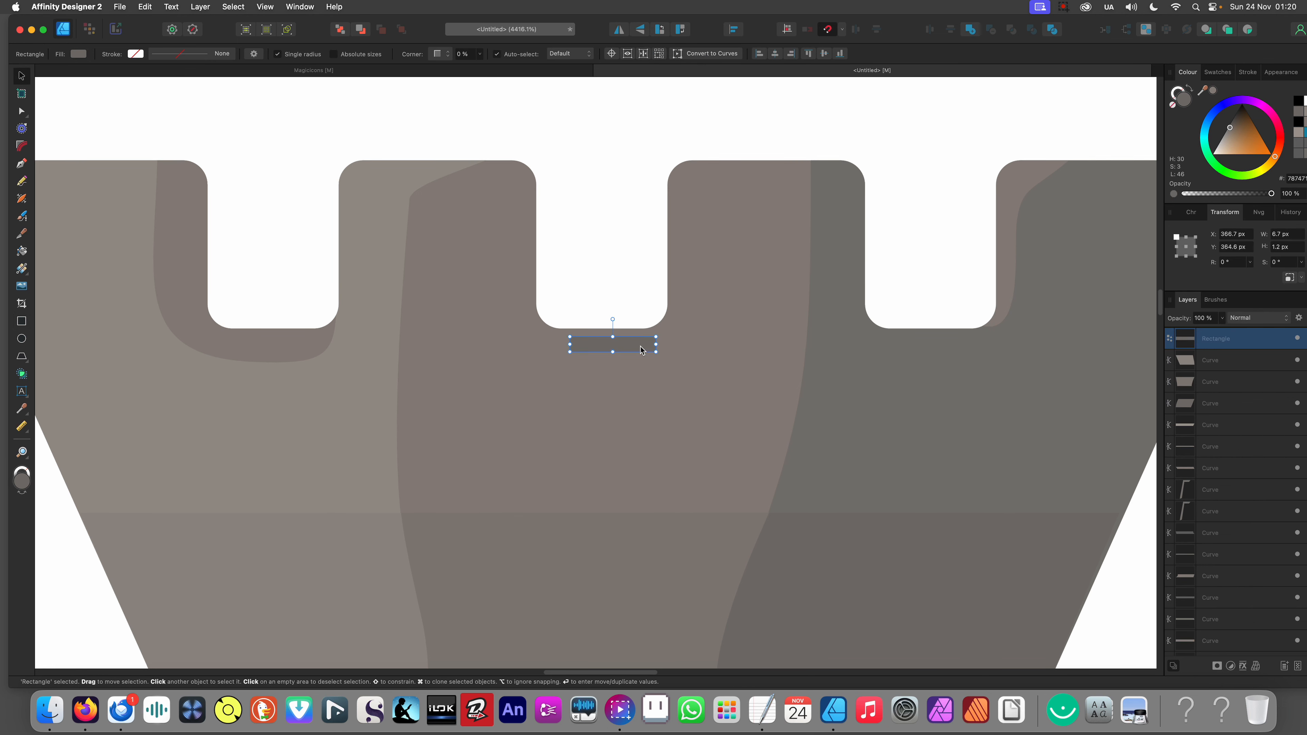
pyautogui.press('i')
pyautogui.click(373, 378)
pyautogui.press('v')
# Step: Duplicate the highlight rectangle under the crown's right notch, fill the copy with the middle face's colour, and deselect it
pyautogui.moveTo(631, 350); pyautogui.dragTo(964, 355)
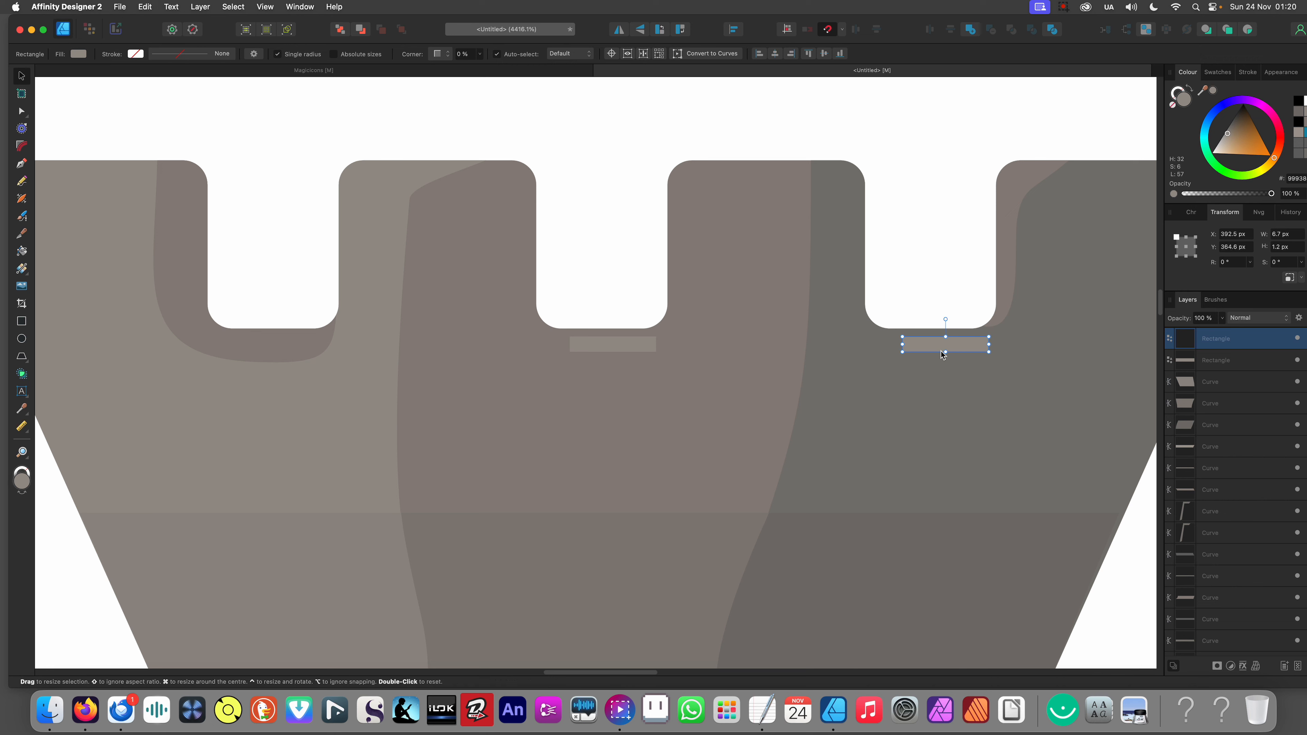
pyautogui.press('i')
pyautogui.click(779, 328)
pyautogui.scroll(-5, 728, 289)
pyautogui.scroll(-7, 712, 310)
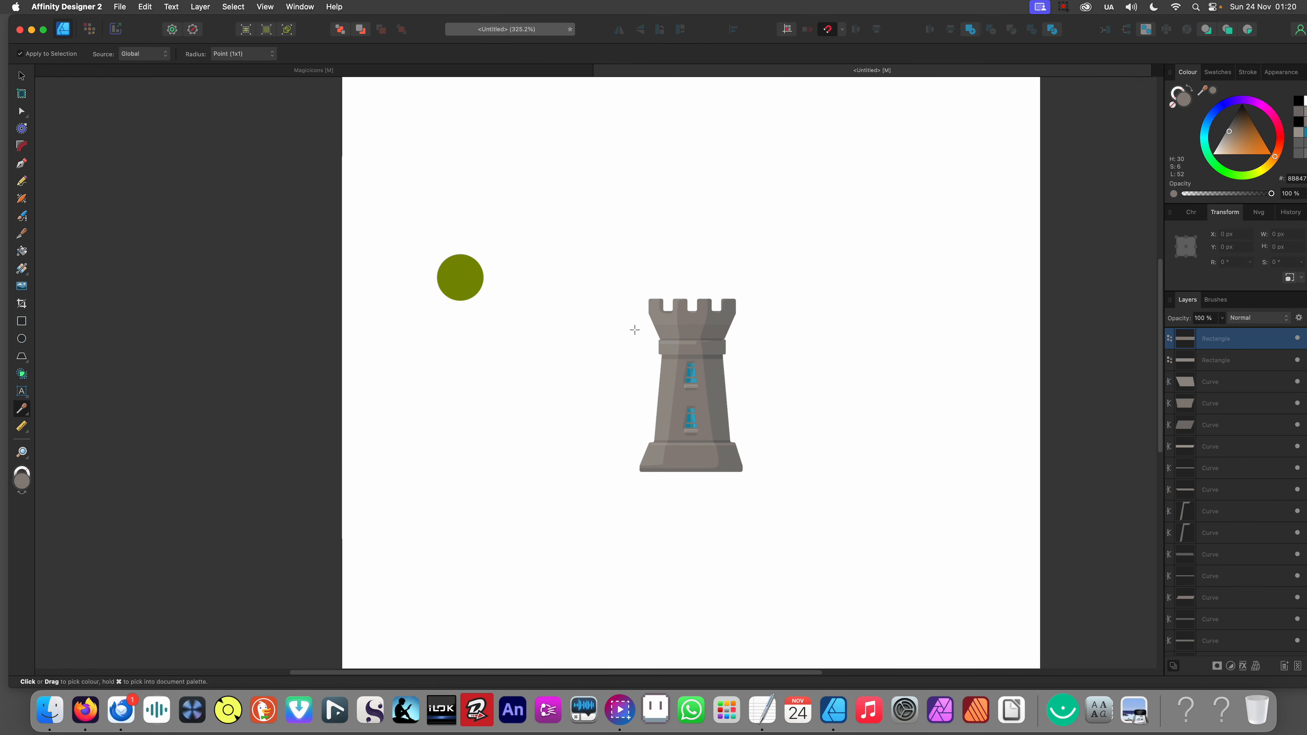
pyautogui.press('v')
pyautogui.click(629, 341)
# Step: Lighten the fill of the highlight strip under the middle notch to hue 32, saturation 7, lightness 63
pyautogui.scroll(8, 728, 317)
pyautogui.scroll(3, 477, 311)
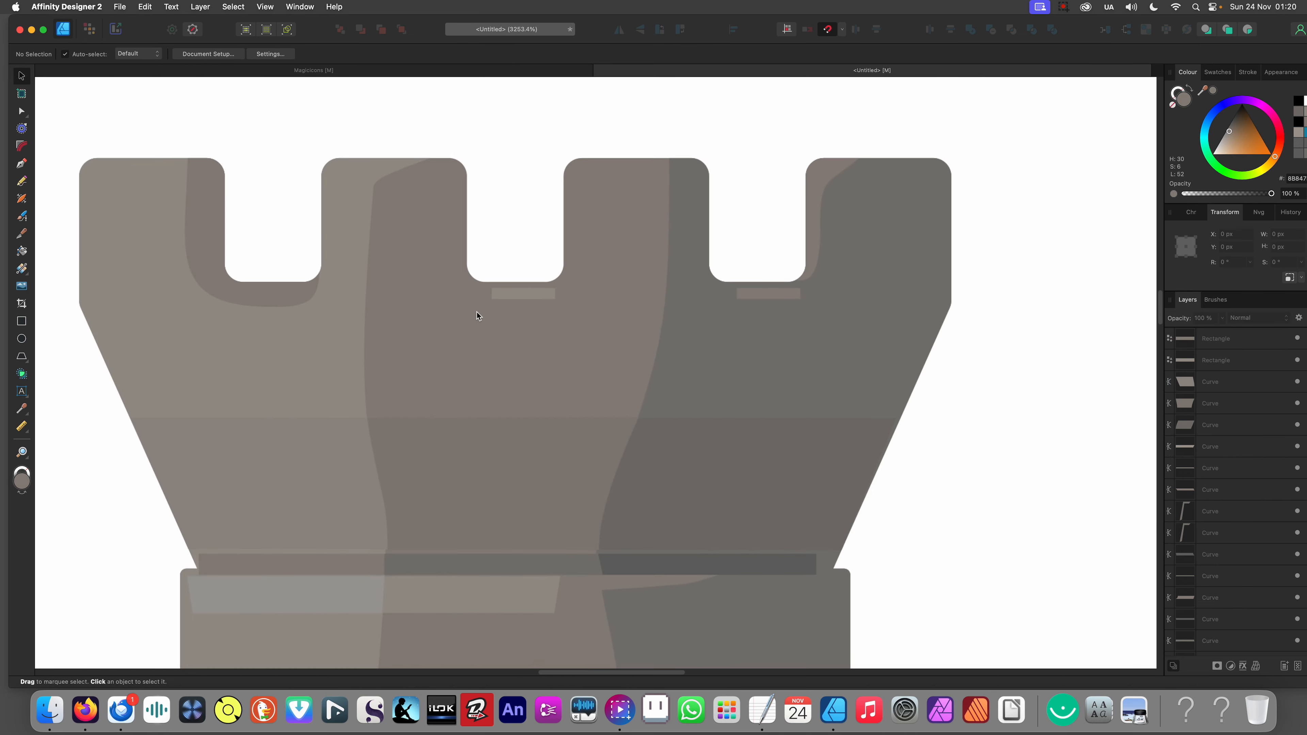
pyautogui.click(610, 291)
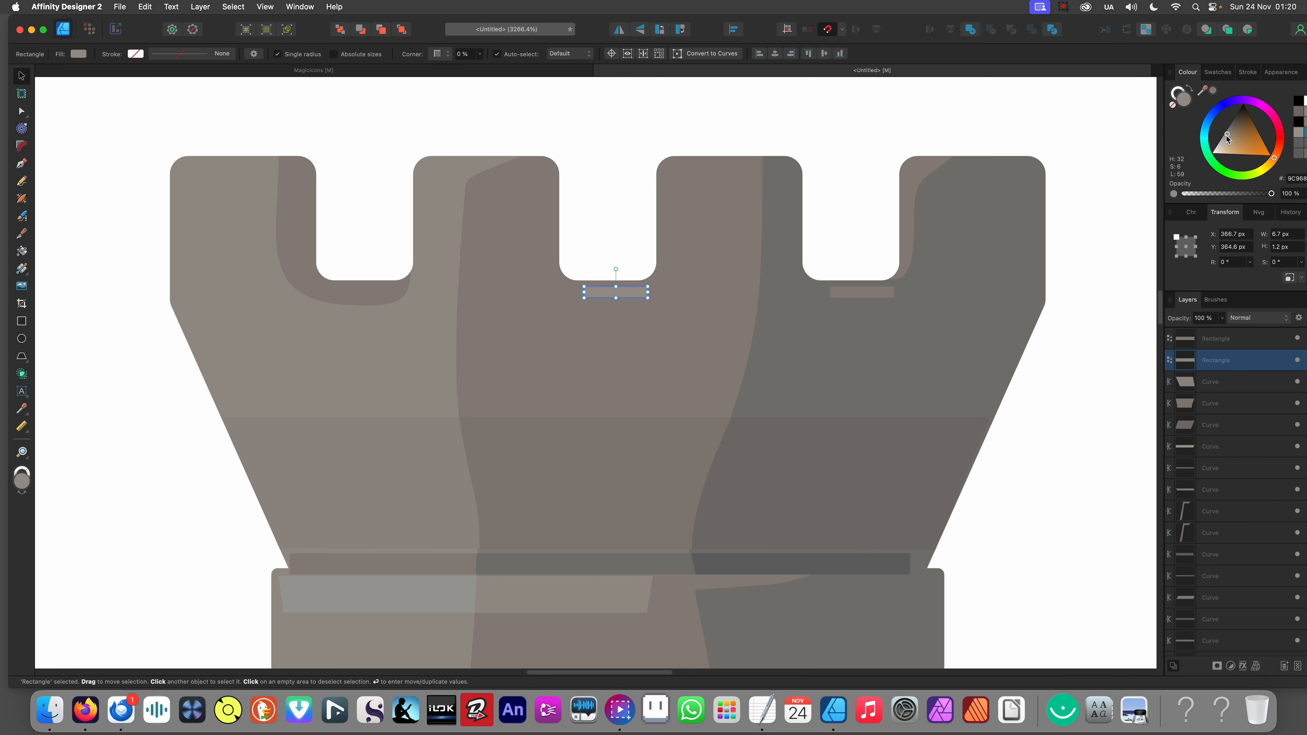
pyautogui.moveTo(1227, 139); pyautogui.dragTo(1227, 141)
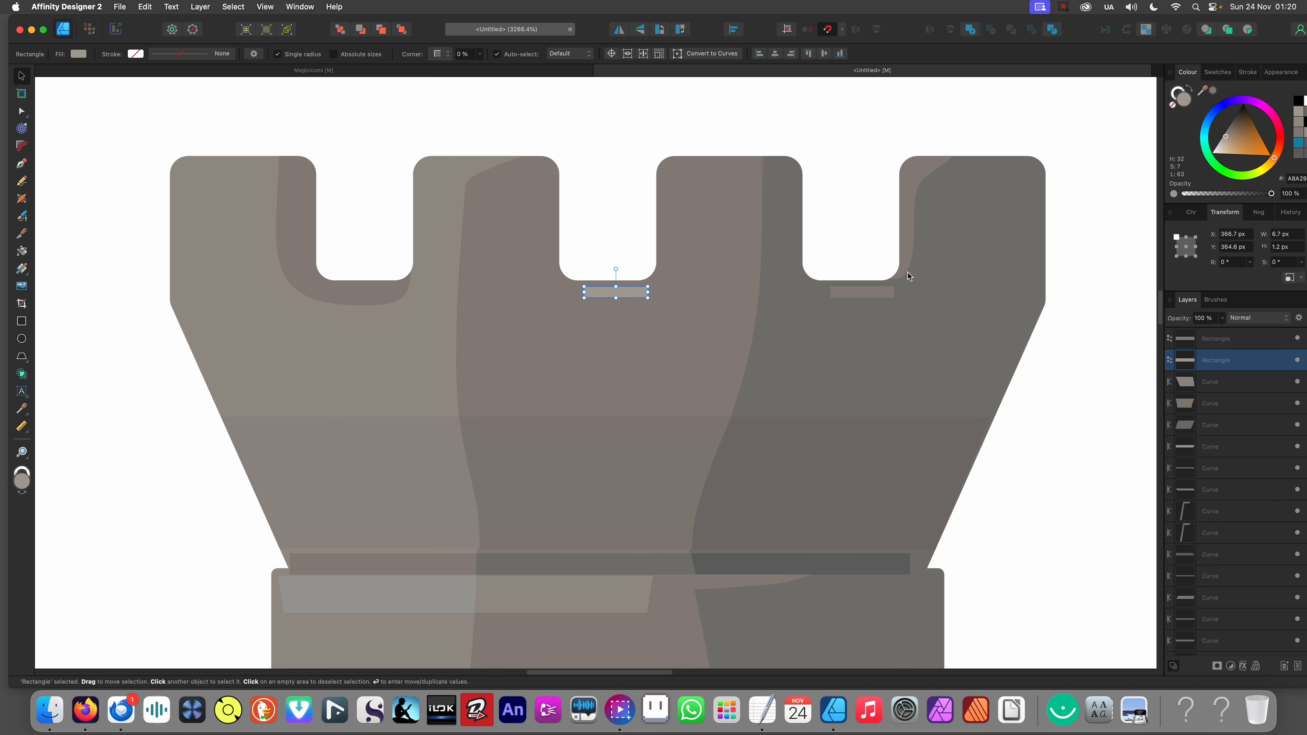
# Step: Lighten the fill of the highlight strip under the right notch to hue 32, saturation 6, lightness 57, and deselect it
pyautogui.click(891, 292)
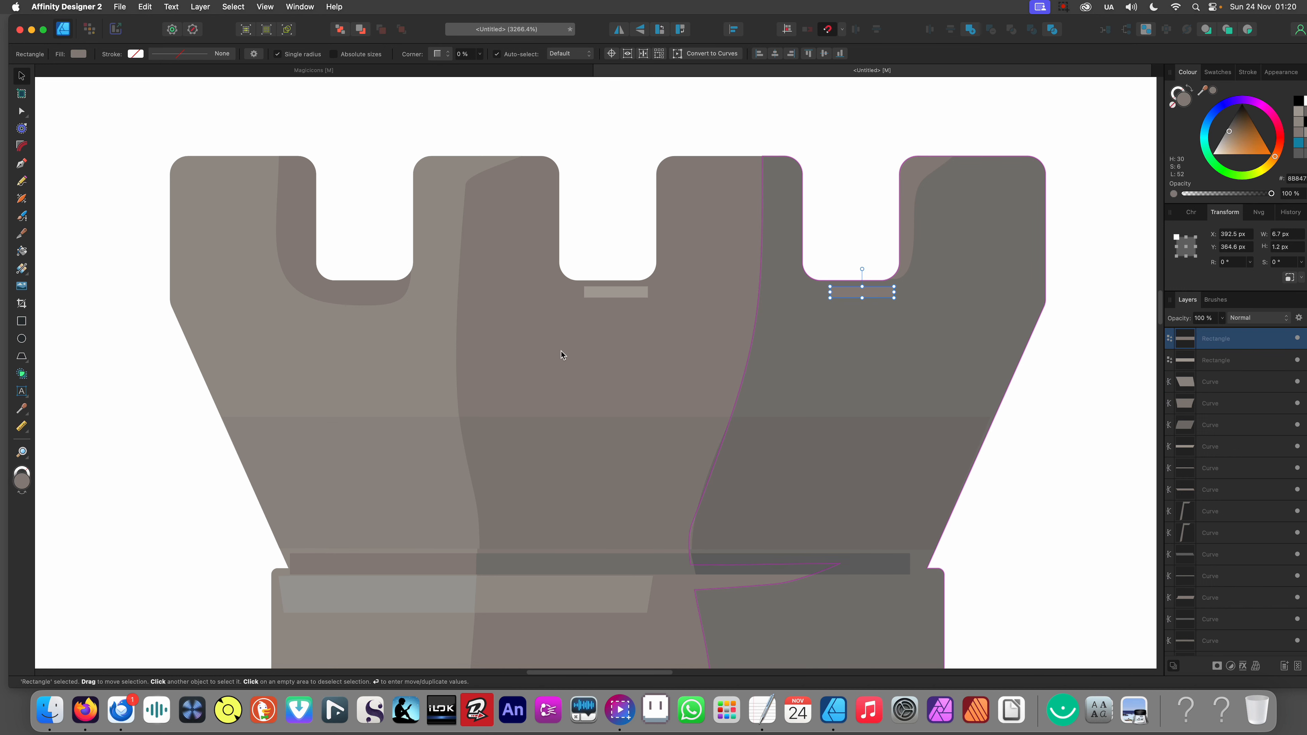
pyautogui.press('i')
pyautogui.press('super+0')
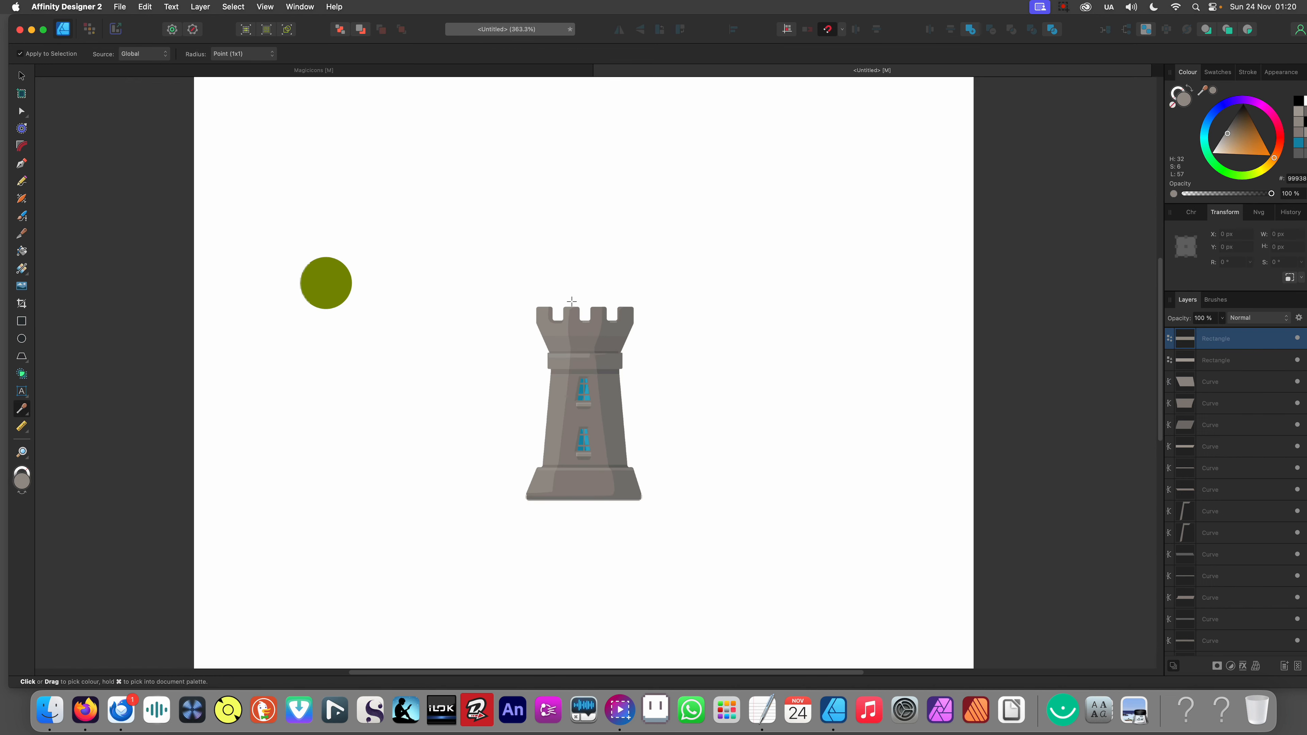
pyautogui.press('v')
pyautogui.click(495, 343)
# Step: Examine the tower's overall shading and the crown's new highlight strips, both close up and at page scale
pyautogui.scroll(2, 526, 344)
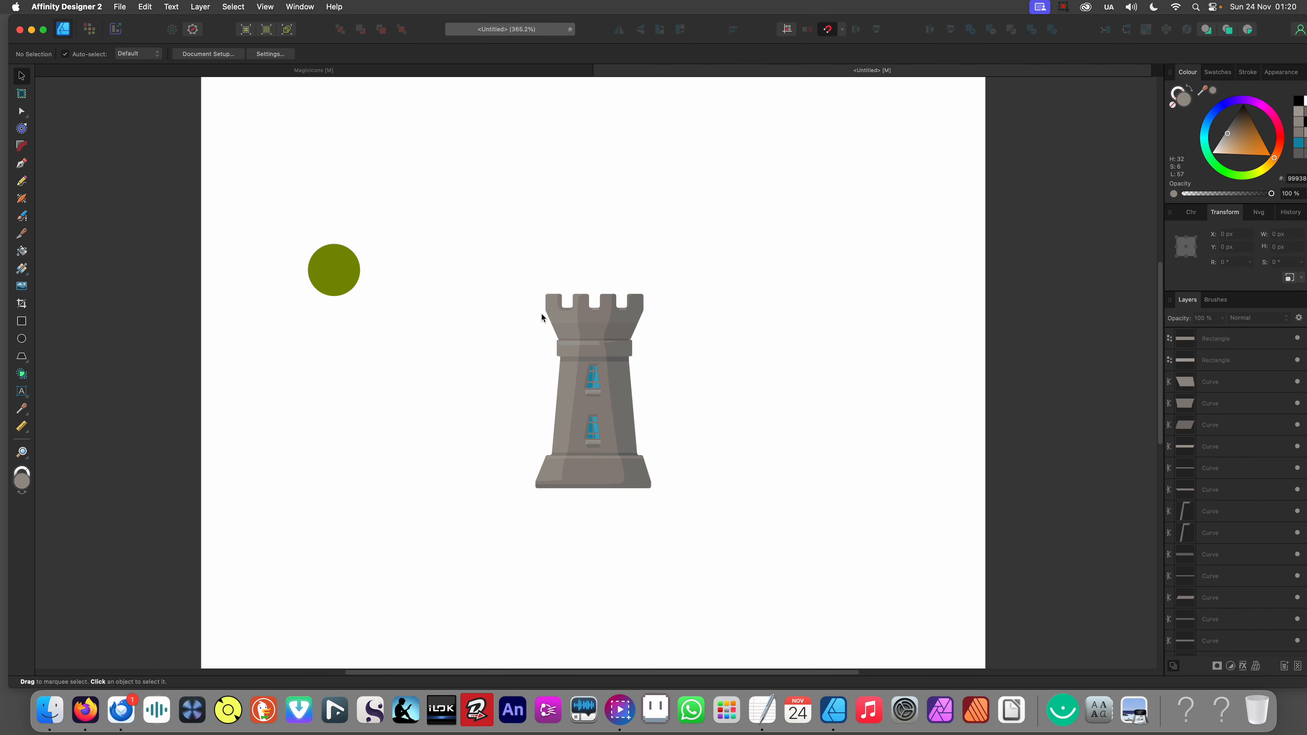
pyautogui.scroll(3, 636, 329)
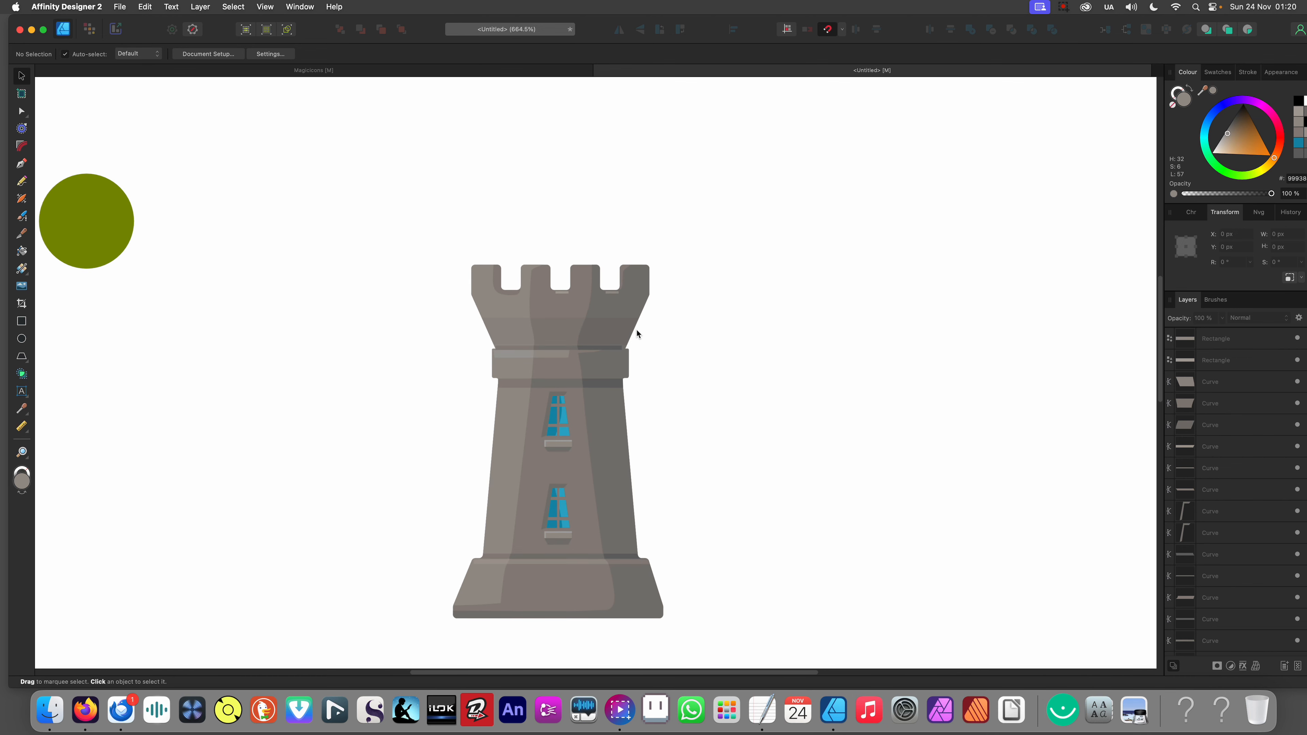
pyautogui.scroll(-3, 636, 329)
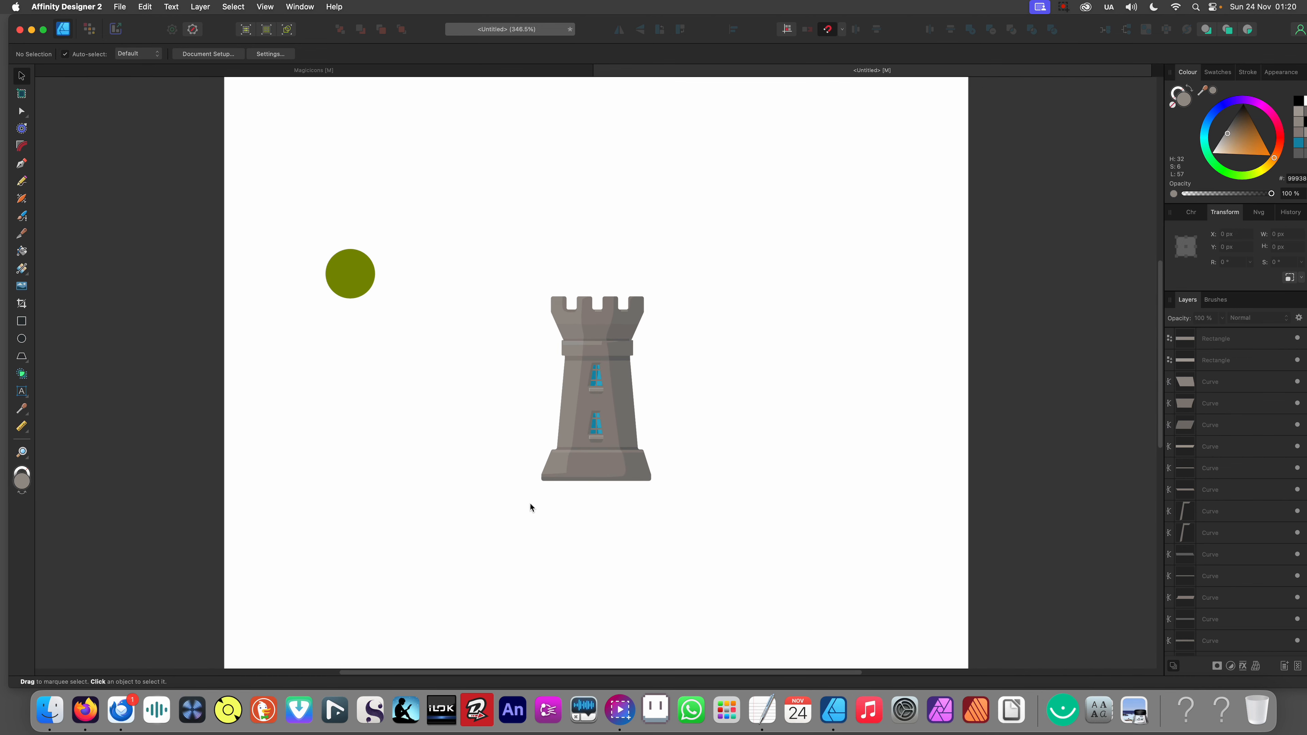
pyautogui.scroll(2, 594, 462)
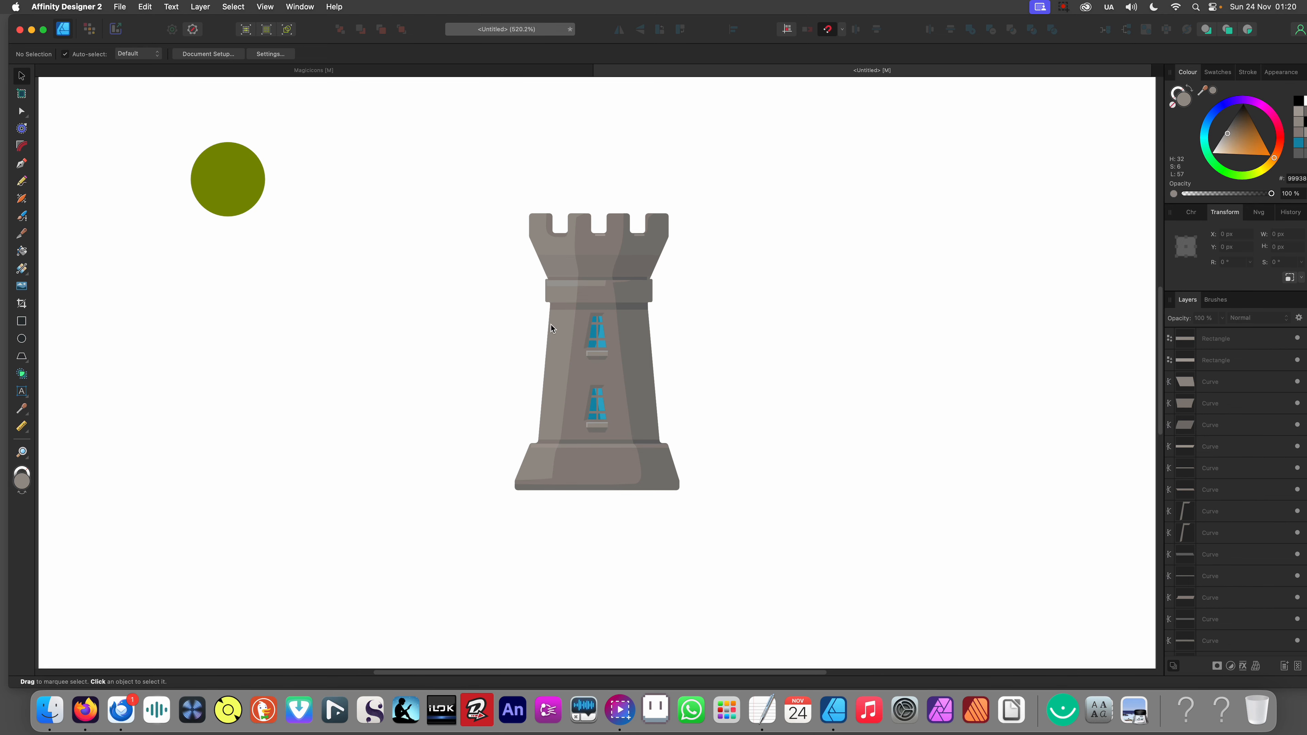
pyautogui.scroll(-1, 587, 319)
pyautogui.scroll(-5, 578, 289)
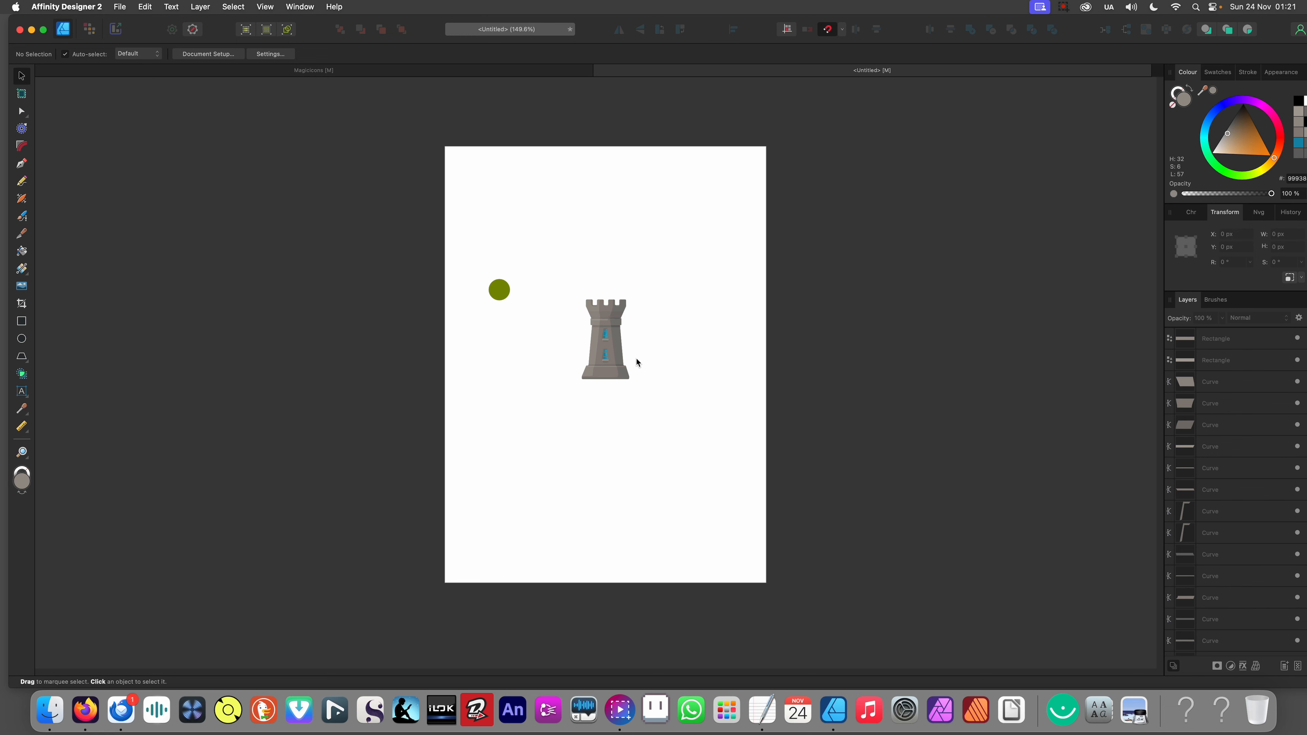
pyautogui.scroll(6, 586, 332)
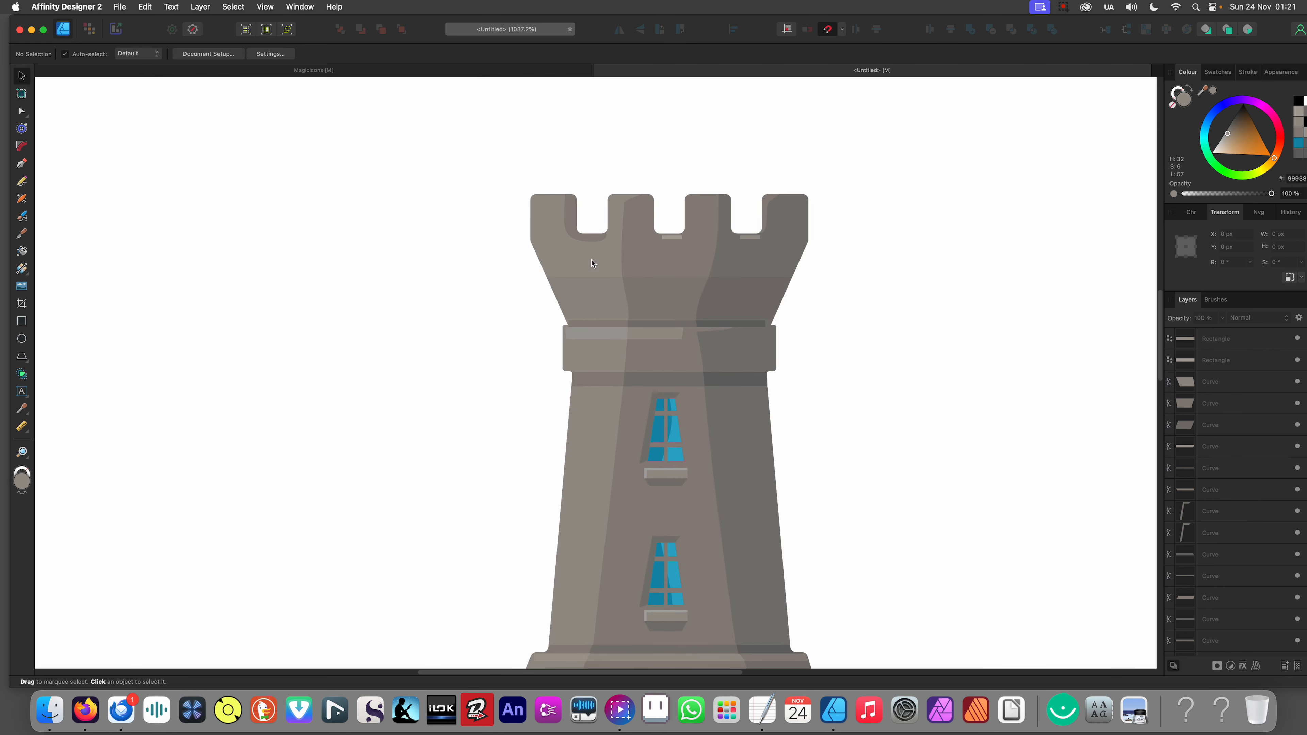
pyautogui.scroll(-2, 590, 249)
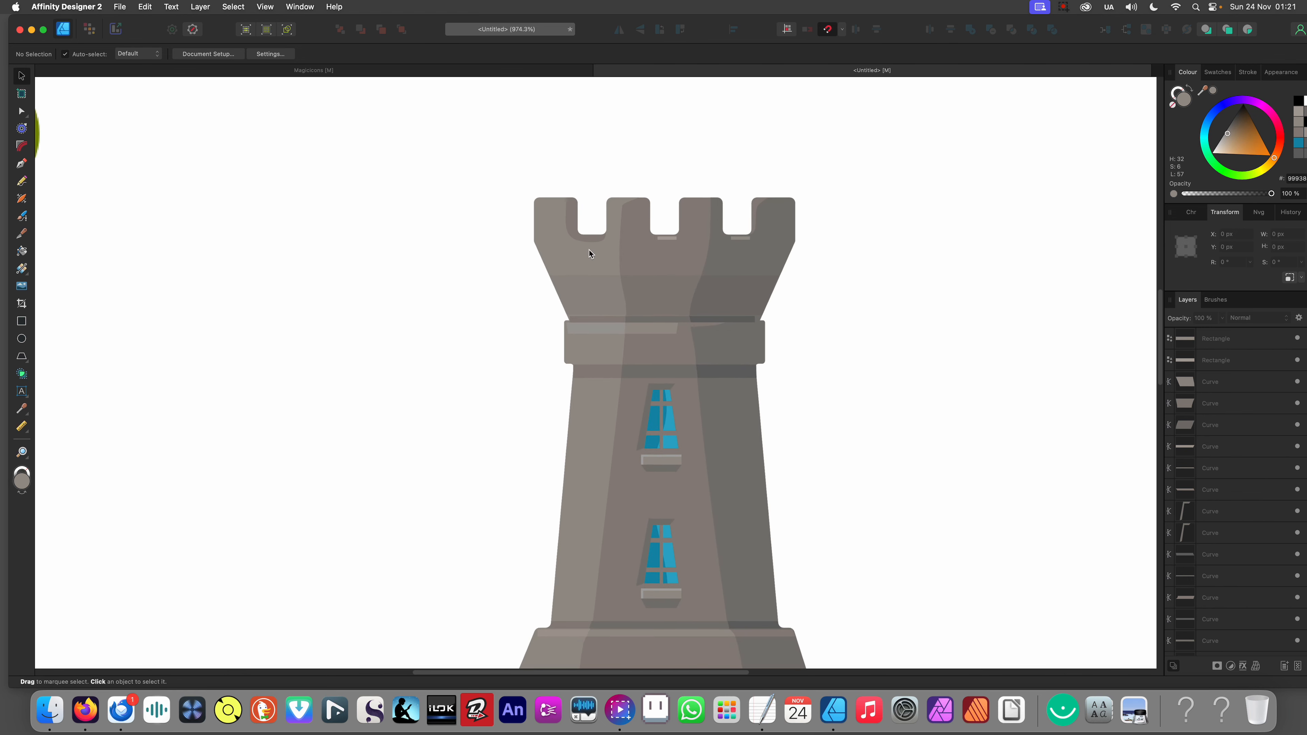
pyautogui.scroll(3, 591, 249)
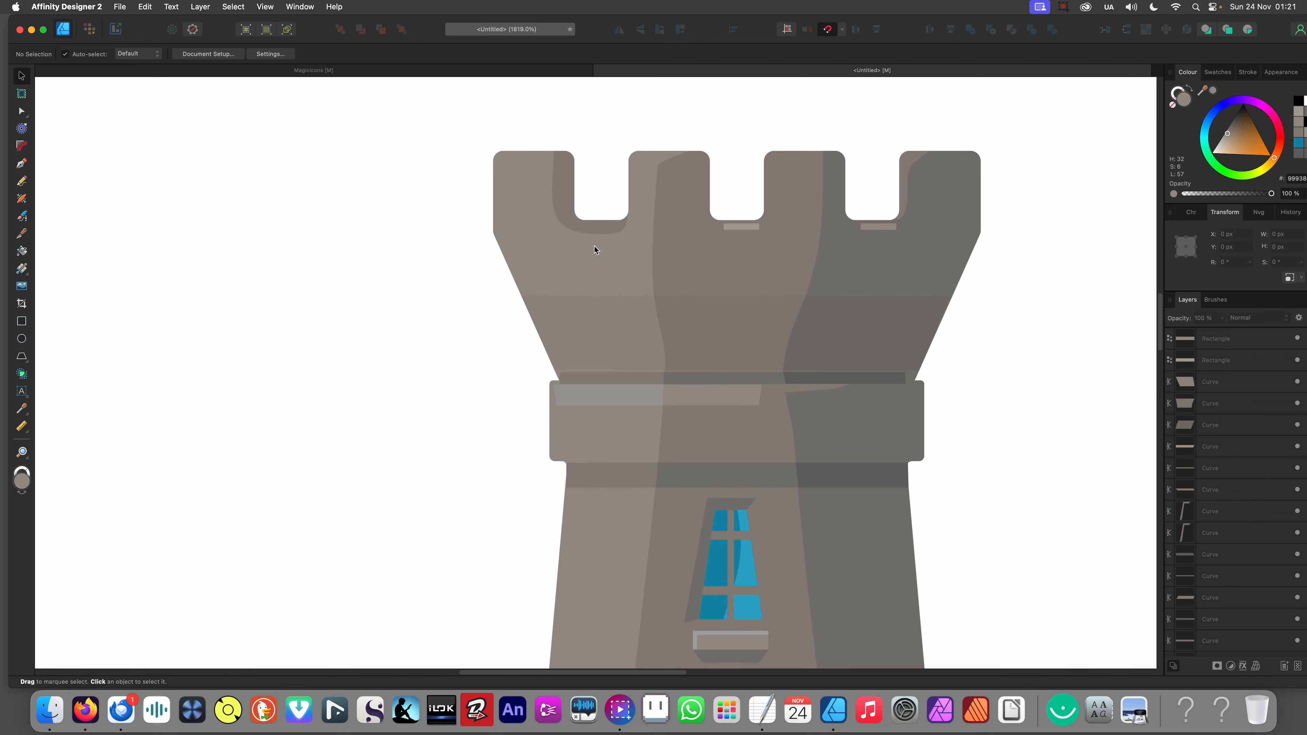
# Step: Try to cut the light left face lengthwise with the Knife, from the crown's first merlon down to the base
pyautogui.click(602, 248)
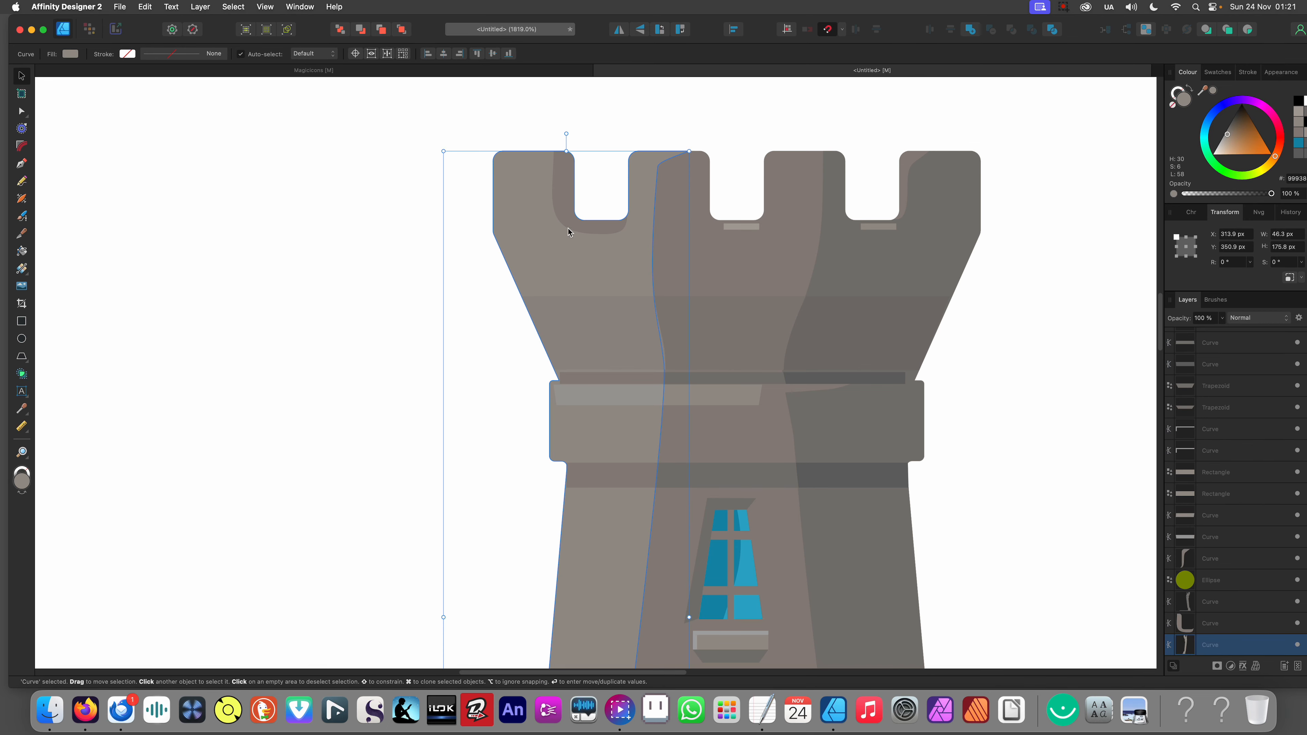
pyautogui.hscroll(-1, 574, 246)
pyautogui.press('k')
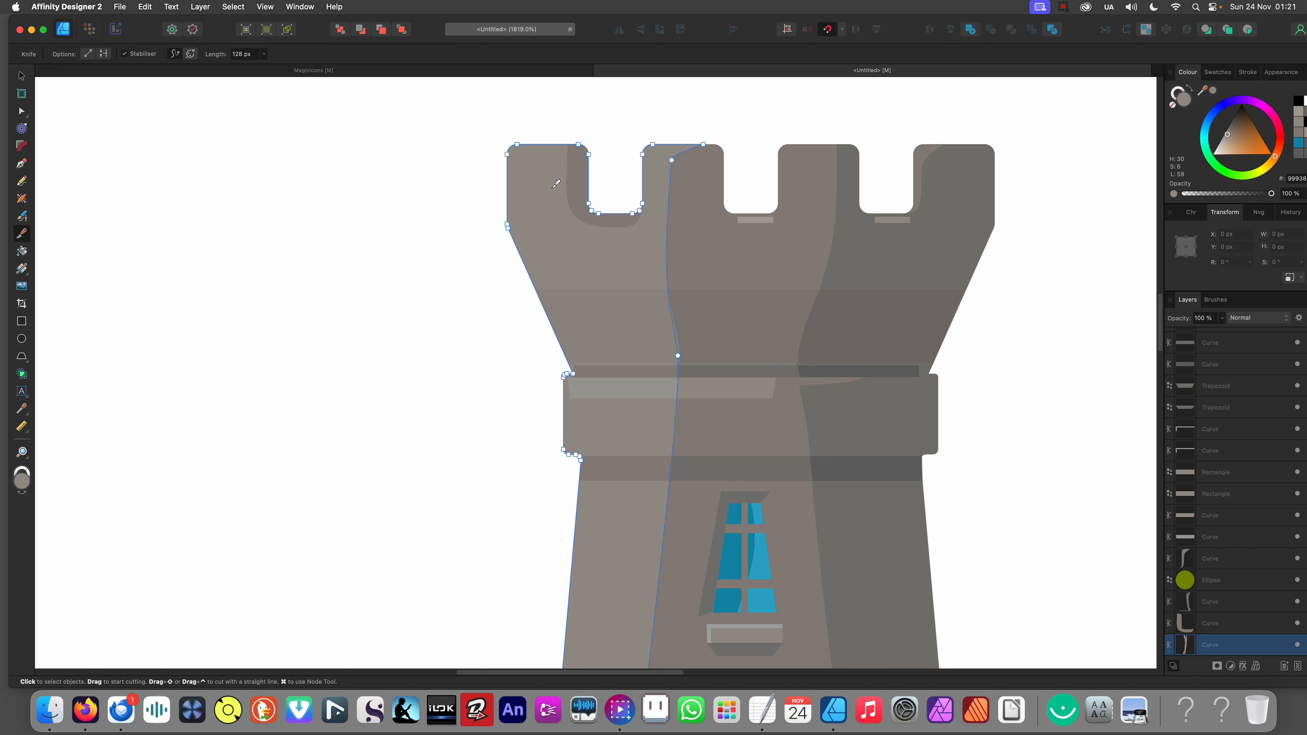
pyautogui.moveTo(556, 135)
pyautogui.mouseDown()
pyautogui.moveTo(554, 316)
pyautogui.moveTo(602, 355)
pyautogui.mouseUp()
pyautogui.press('super+z')
pyautogui.moveTo(551, 133)
pyautogui.mouseDown()
pyautogui.moveTo(548, 269)
pyautogui.moveTo(603, 351)
pyautogui.moveTo(620, 410)
pyautogui.moveTo(591, 730)
pyautogui.mouseUp()
pyautogui.moveTo(589, 733); pyautogui.dragTo(588, 733)
pyautogui.scroll(-5, 574, 589)
pyautogui.scroll(-8, 617, 525)
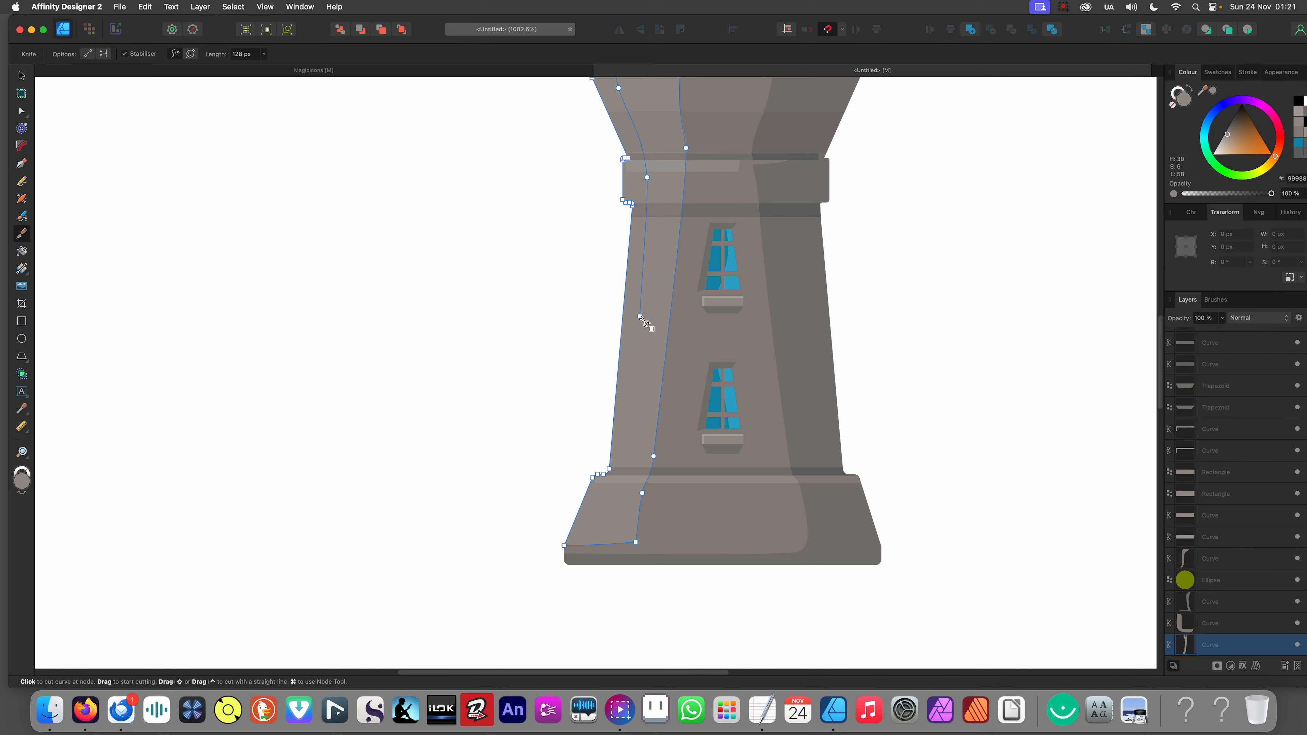
pyautogui.moveTo(639, 316); pyautogui.dragTo(634, 428)
pyautogui.moveTo(626, 477)
pyautogui.mouseDown()
pyautogui.moveTo(621, 544)
pyautogui.moveTo(599, 557)
pyautogui.moveTo(606, 584)
pyautogui.moveTo(589, 599)
pyautogui.moveTo(550, 558)
pyautogui.moveTo(474, 539)
pyautogui.mouseUp()
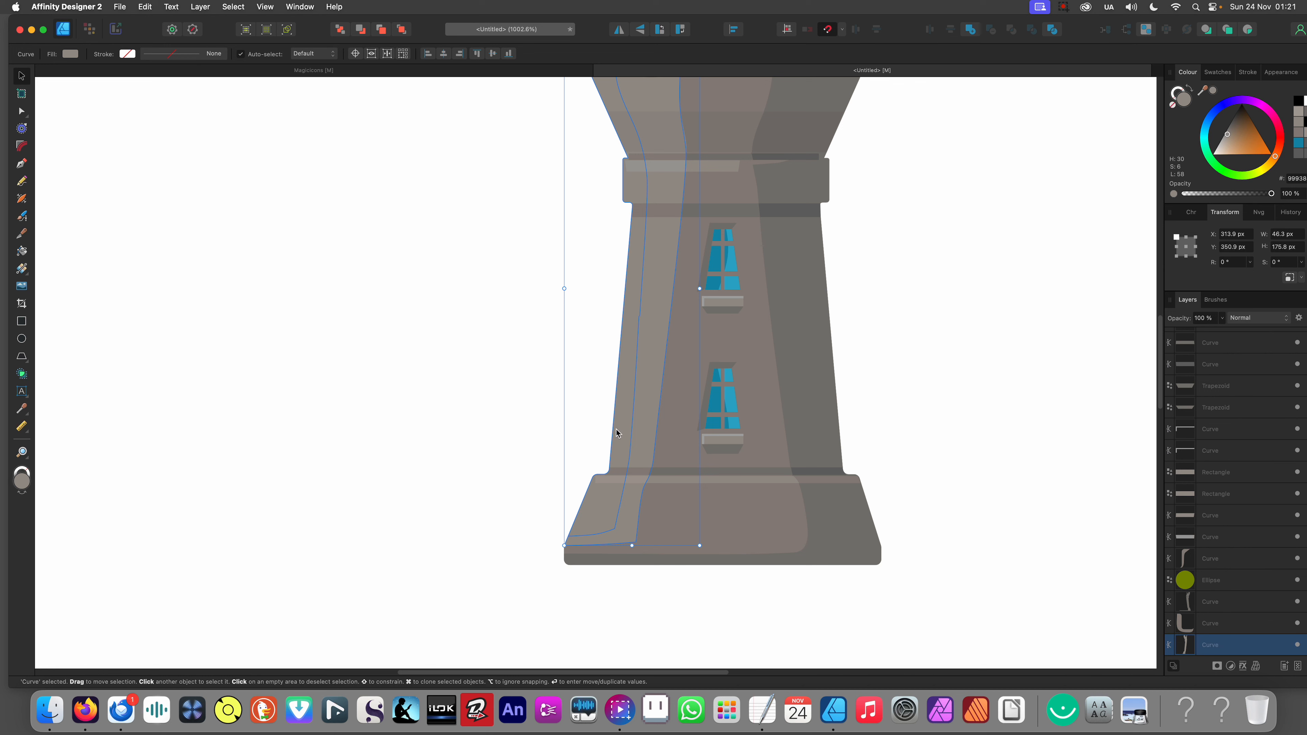
pyautogui.press('a')
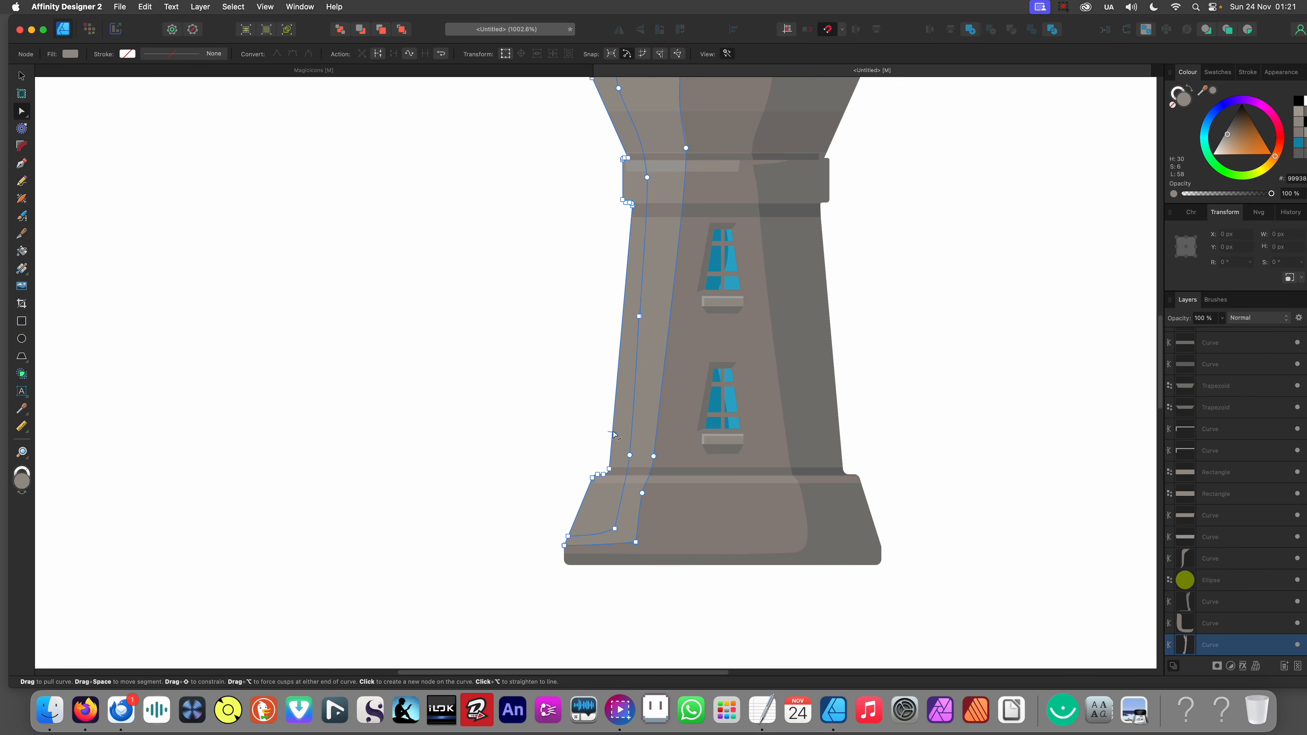
pyautogui.press('v')
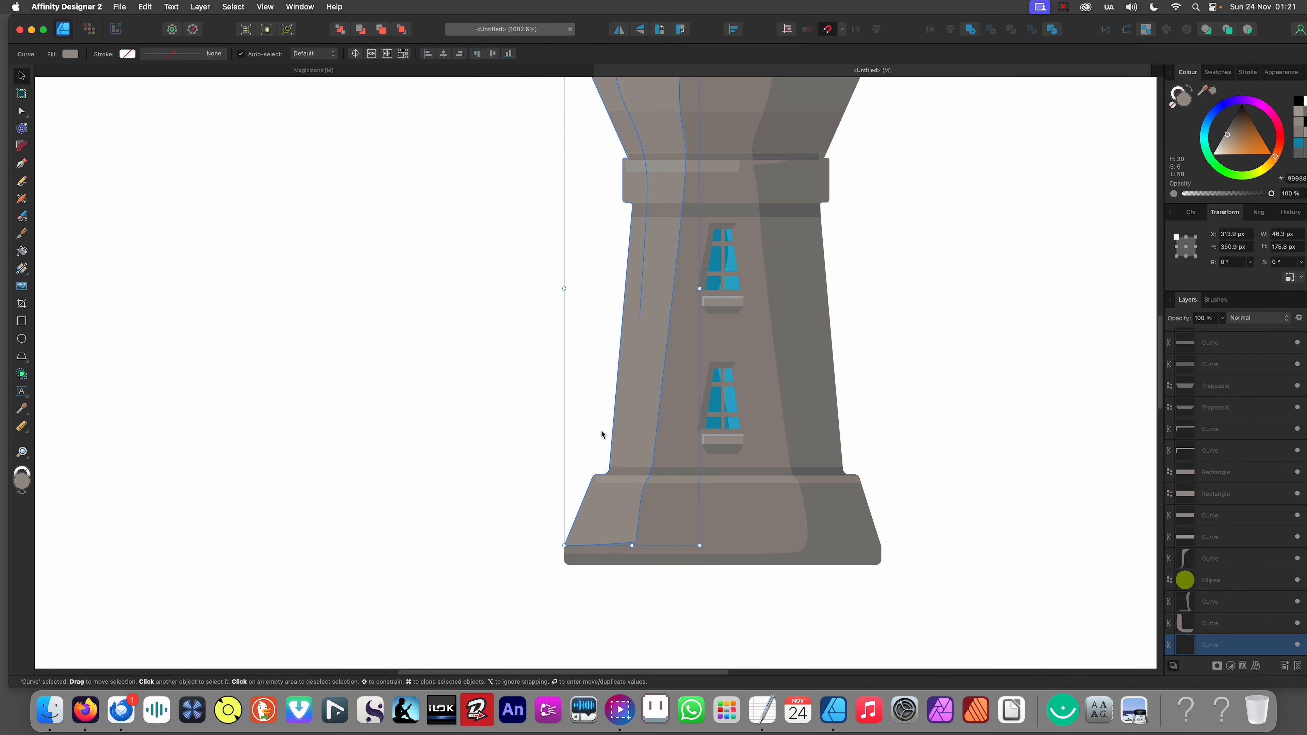
pyautogui.scroll(5, 599, 415)
pyautogui.click(620, 292)
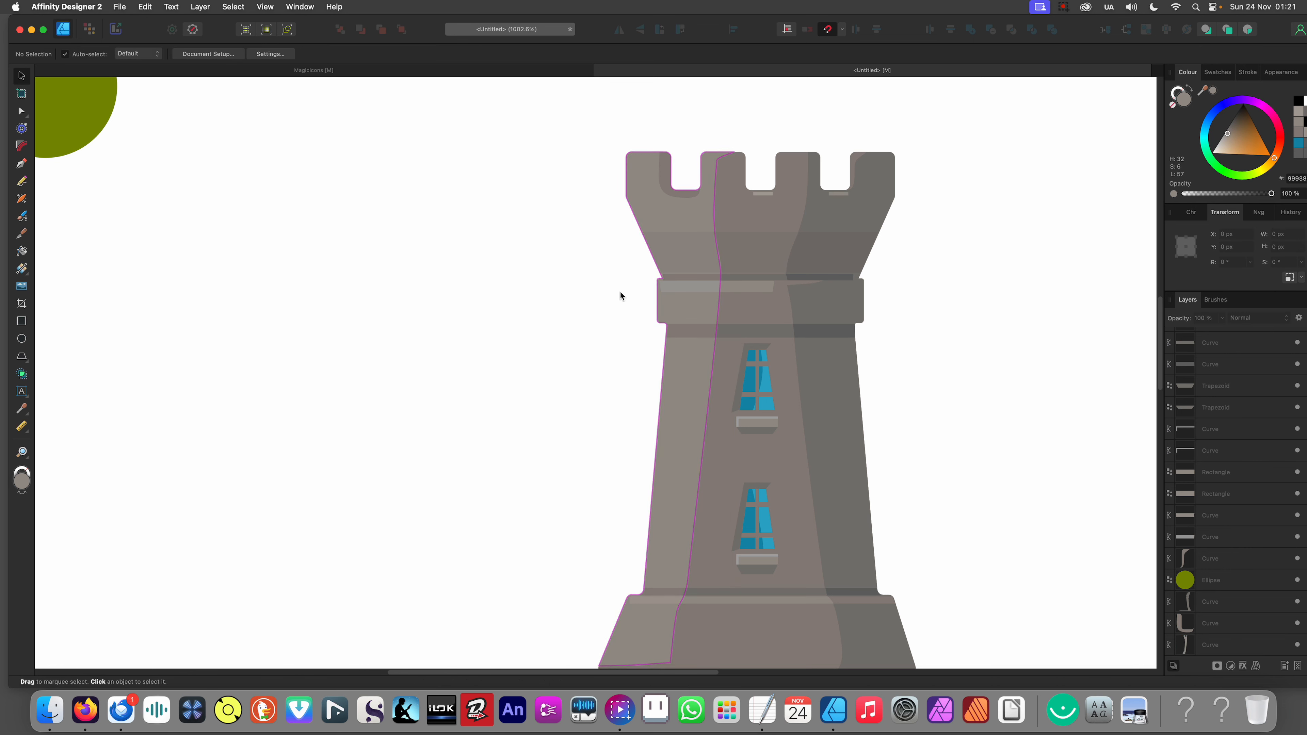
pyautogui.scroll(-2, 620, 291)
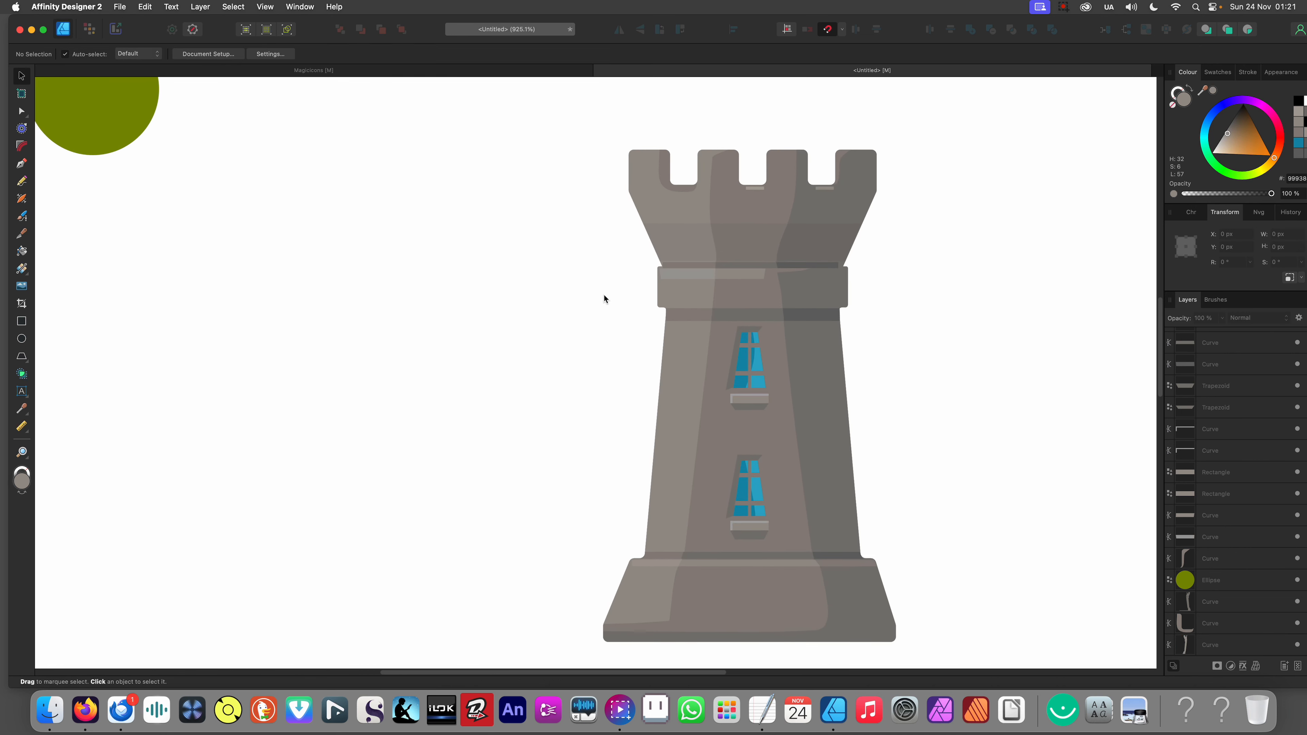
pyautogui.press('p')
pyautogui.scroll(-1, 601, 274)
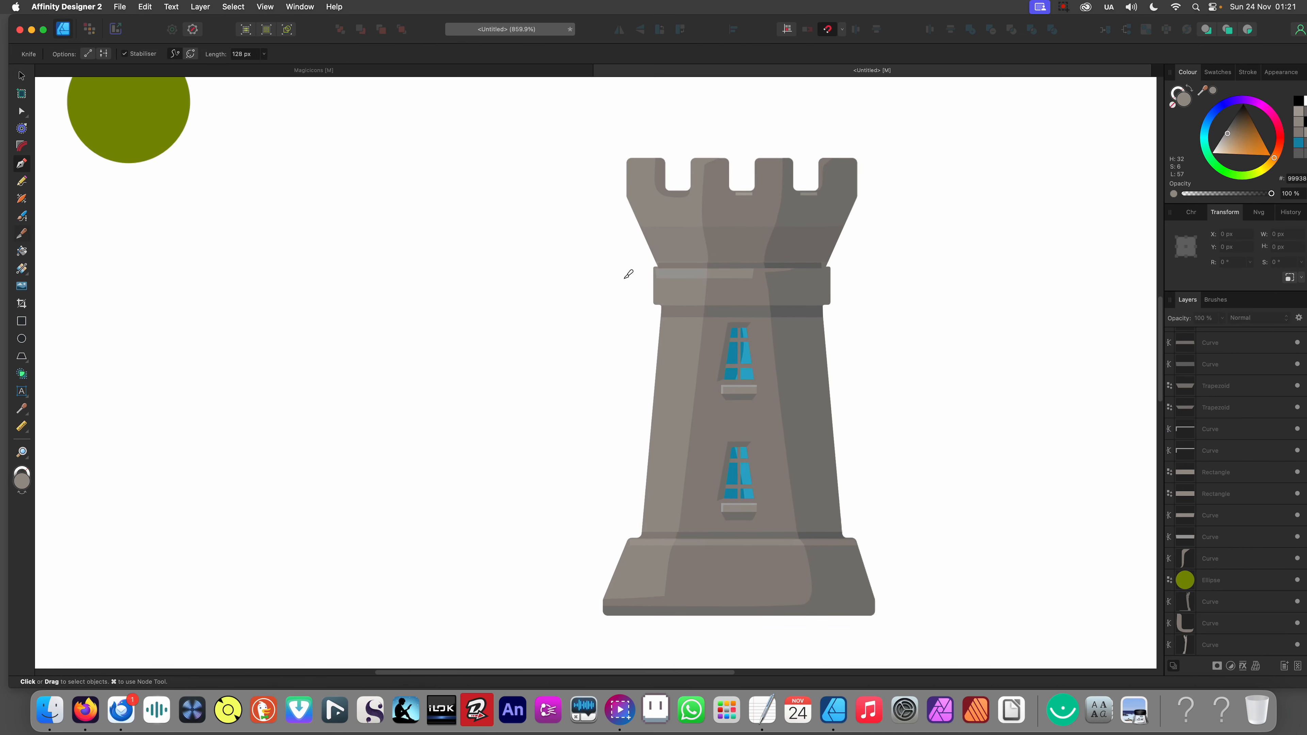
pyautogui.press('v')
pyautogui.click(679, 247)
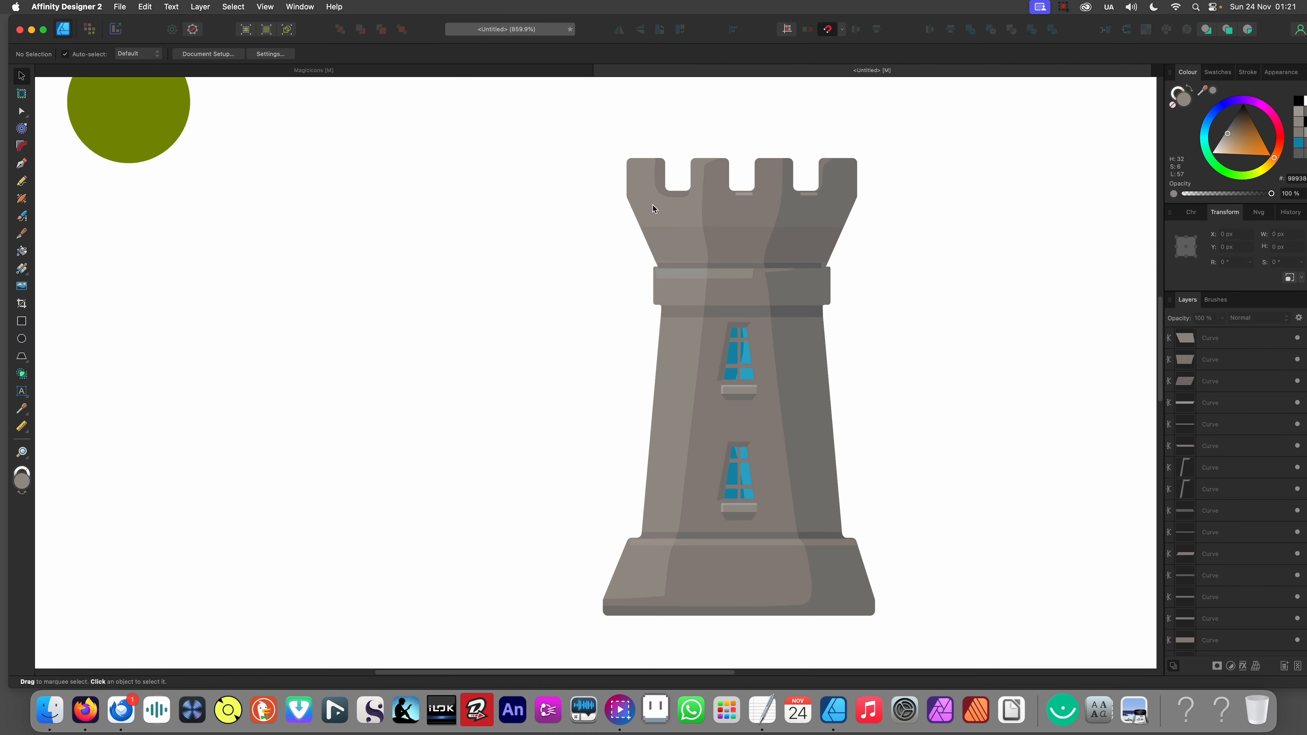
pyautogui.click(652, 205)
pyautogui.moveTo(652, 204); pyautogui.dragTo(571, 202)
pyautogui.press('cmd+z')
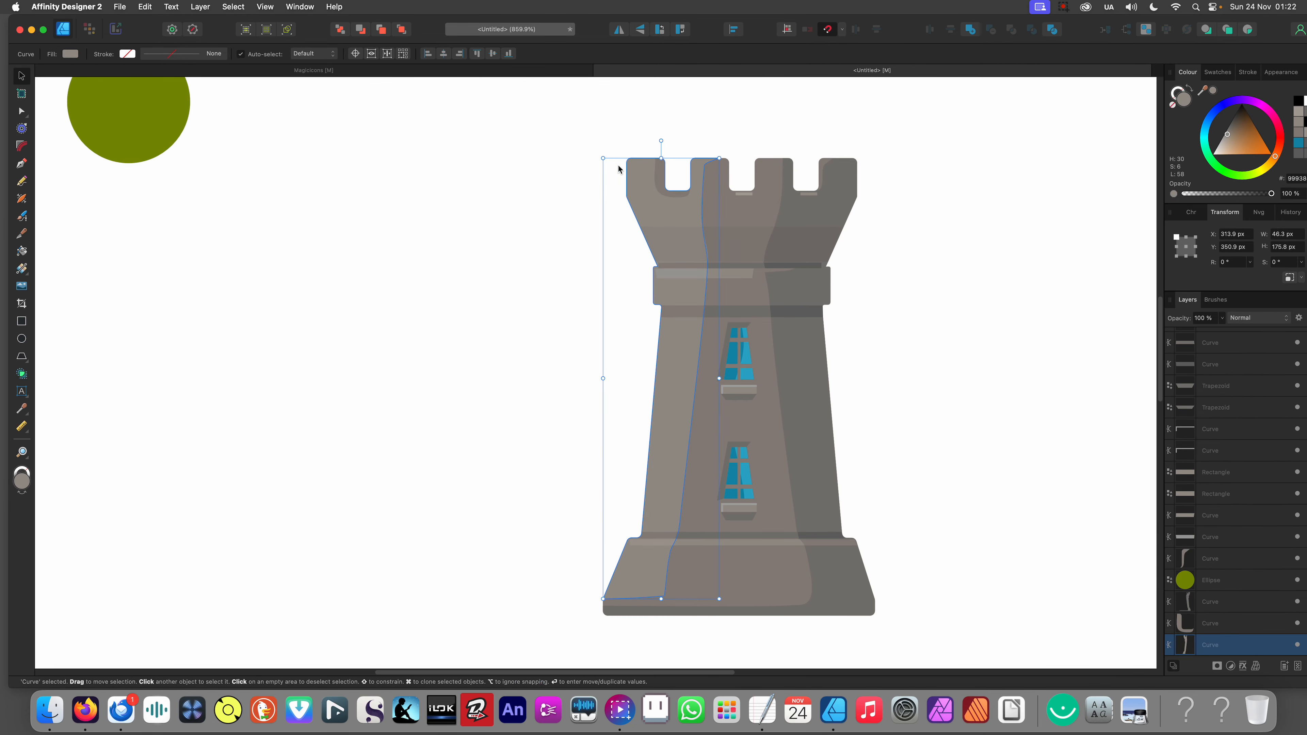
pyautogui.click(575, 156)
# Step: Cut the light left face lengthwise with the Knife from the left notch to the base's left edge, leaving an outer piece about 31 by 170 px
pyautogui.press('y')
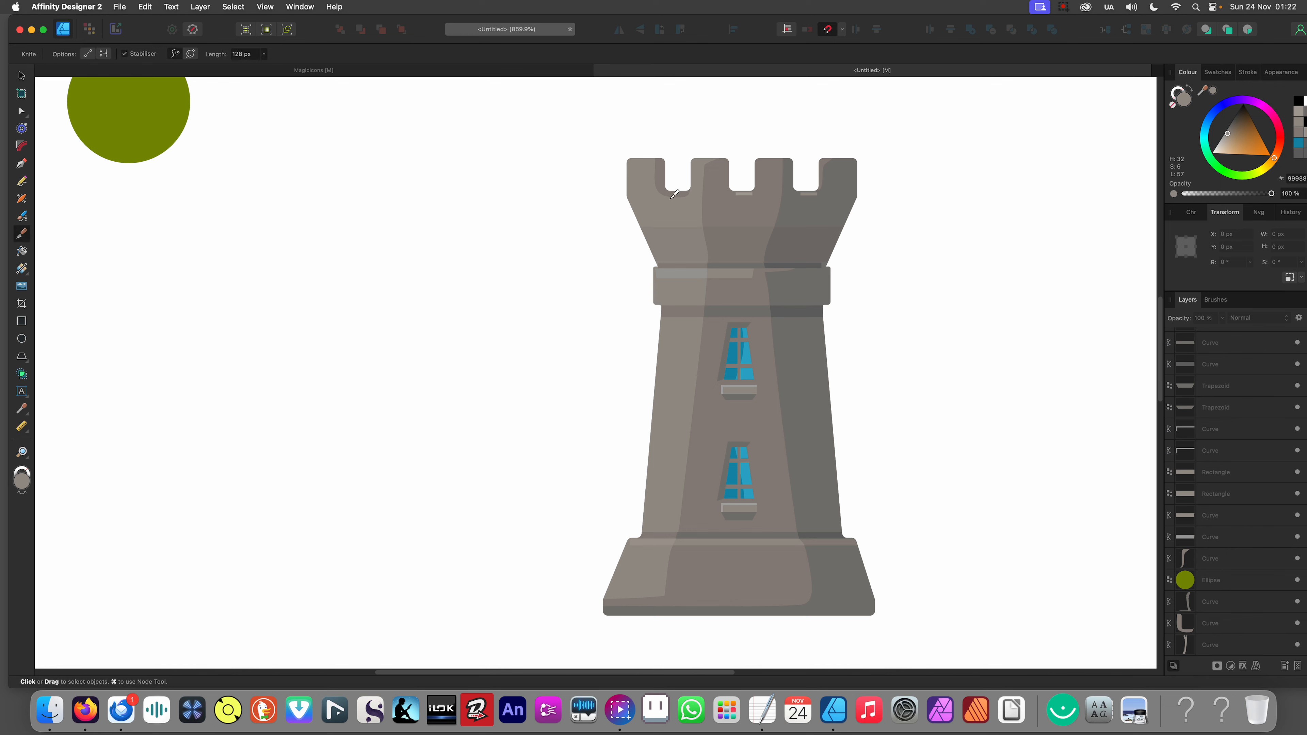
pyautogui.click(676, 229)
pyautogui.click(676, 215)
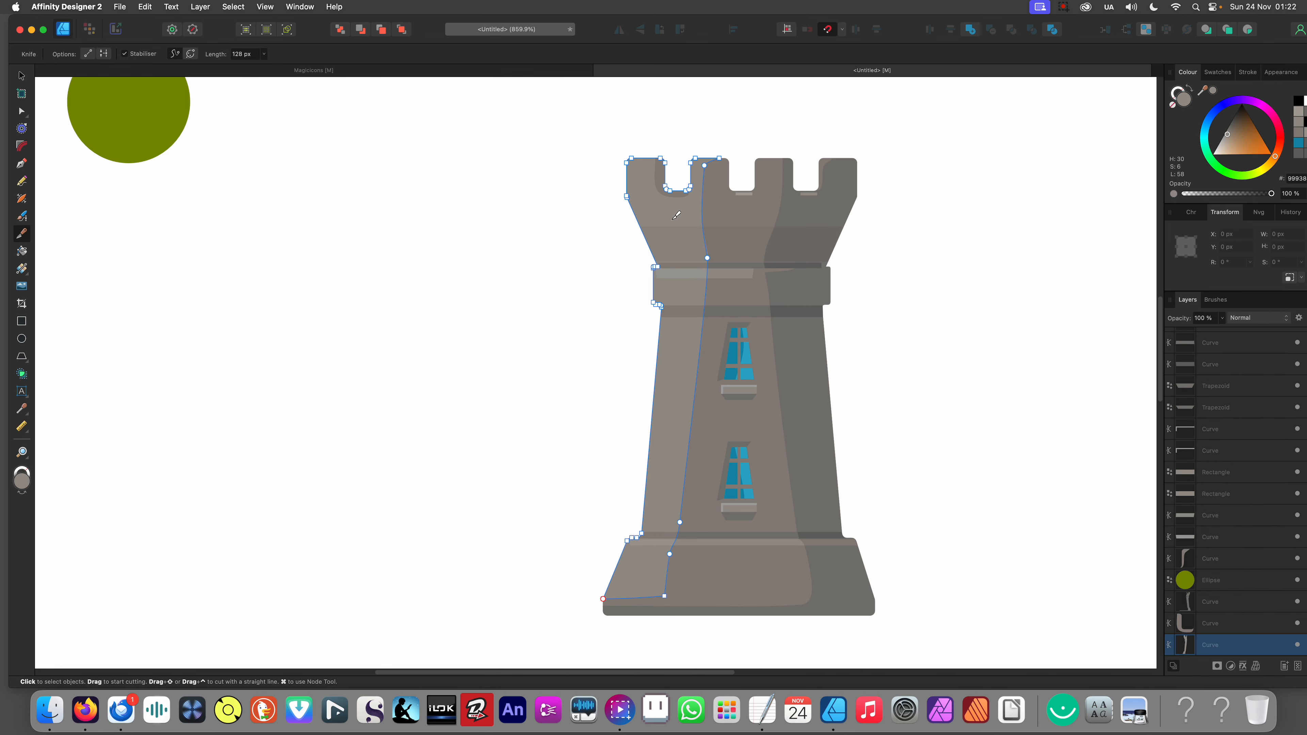
pyautogui.moveTo(680, 137); pyautogui.dragTo(681, 209)
pyautogui.moveTo(679, 278)
pyautogui.mouseDown()
pyautogui.moveTo(699, 321)
pyautogui.moveTo(641, 627)
pyautogui.moveTo(617, 640)
pyautogui.moveTo(565, 600)
pyautogui.moveTo(523, 586)
pyautogui.mouseUp()
pyautogui.press('v')
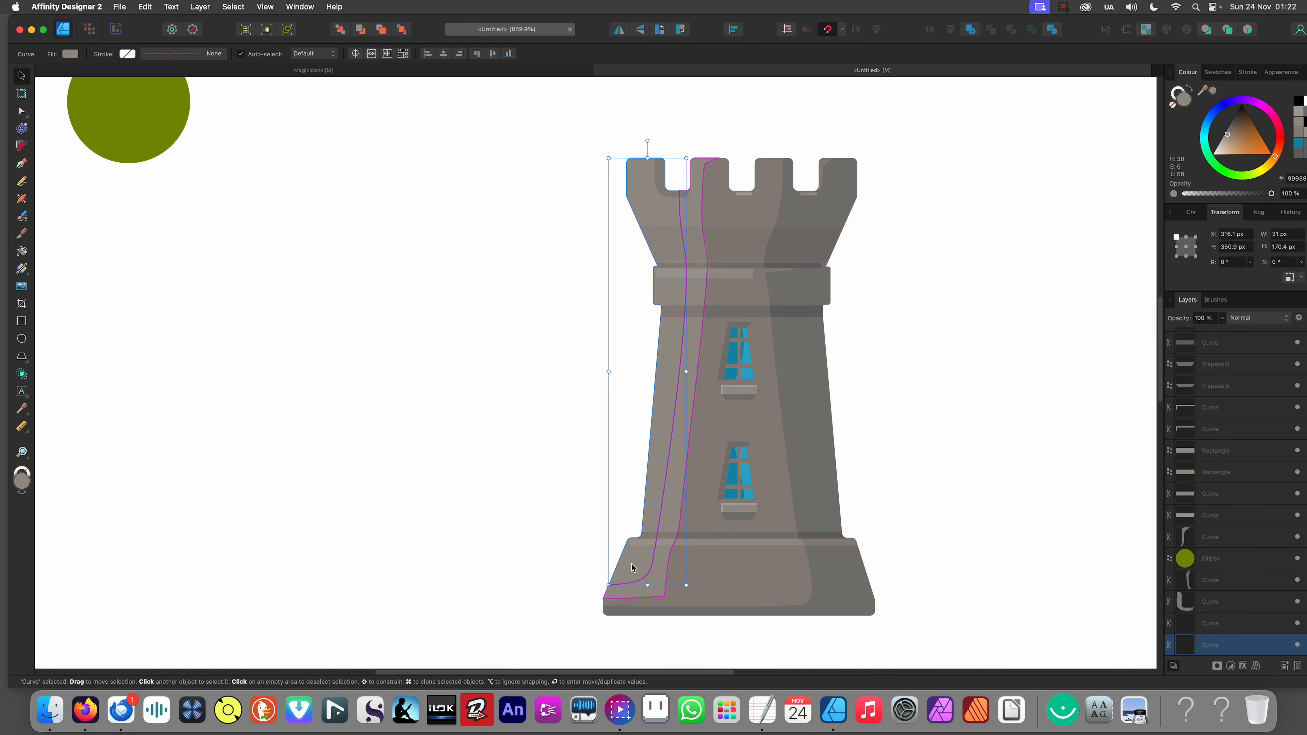
pyautogui.moveTo(622, 579); pyautogui.dragTo(544, 554)
pyautogui.press('super+z')
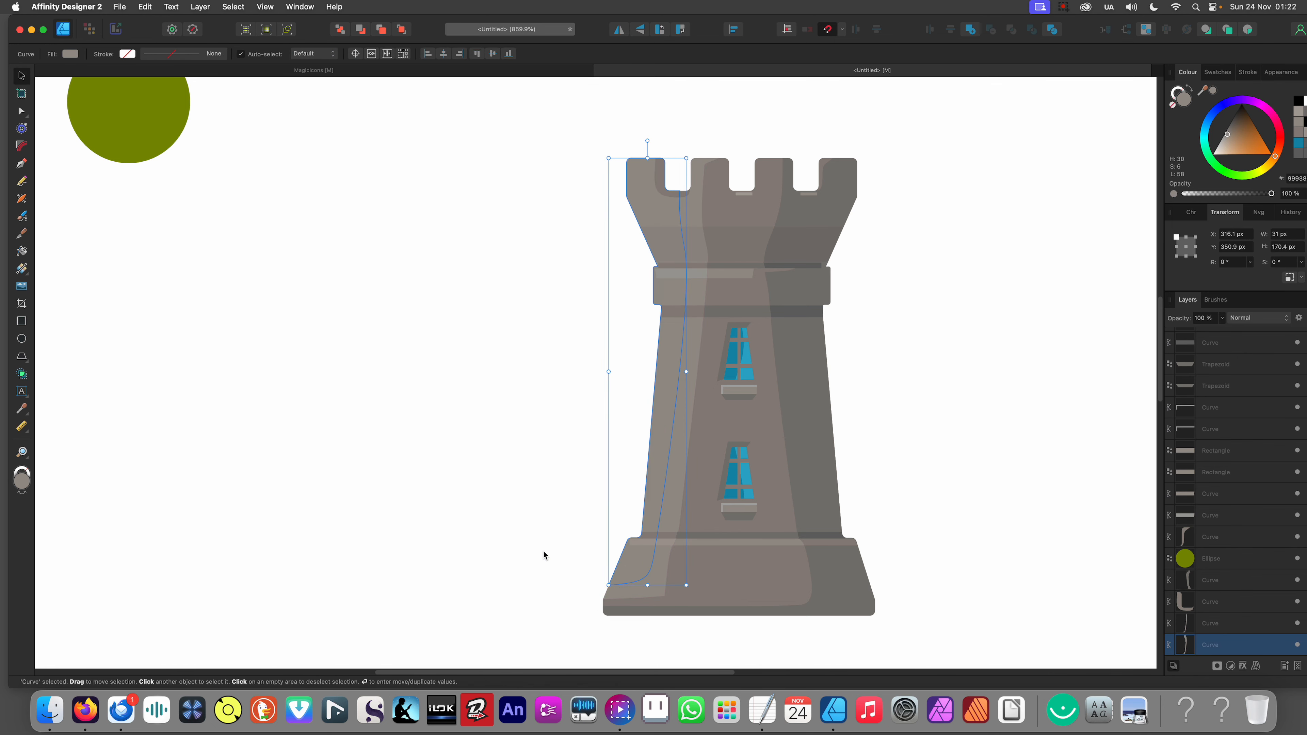
pyautogui.press('super+z')
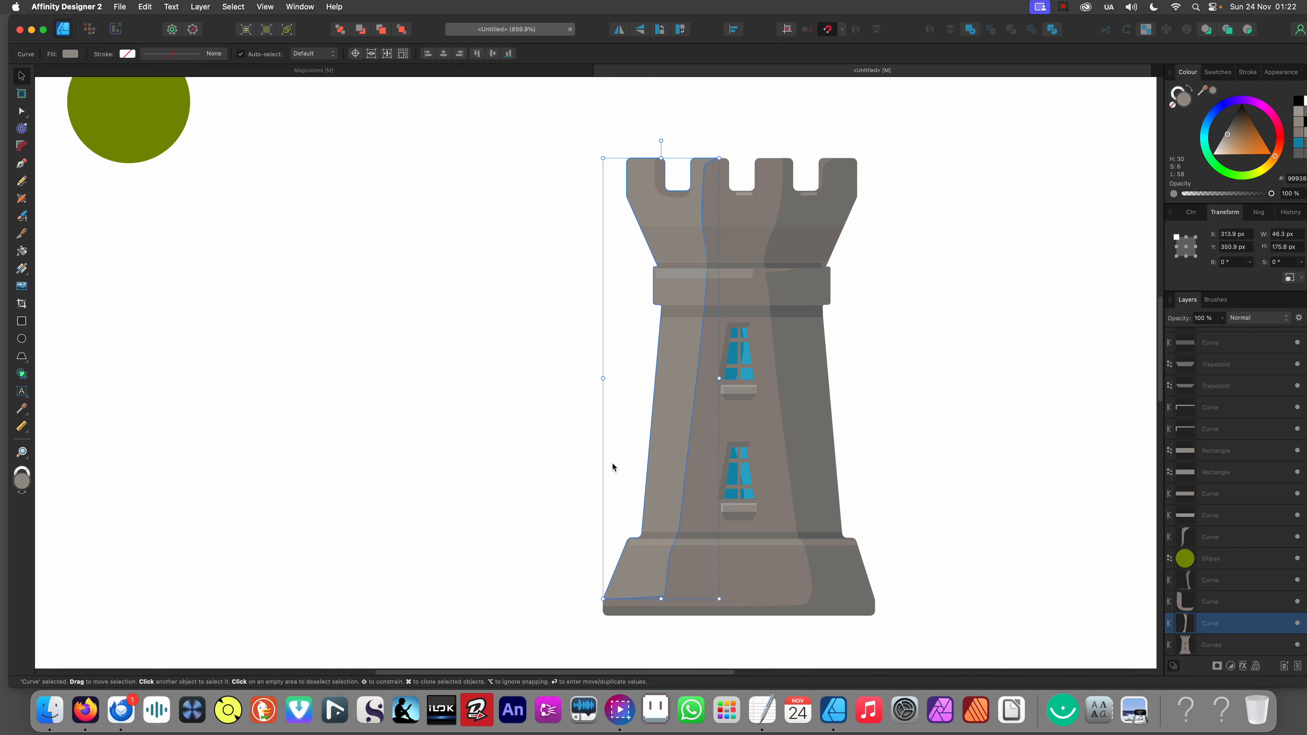
pyautogui.press('super+shift+z')
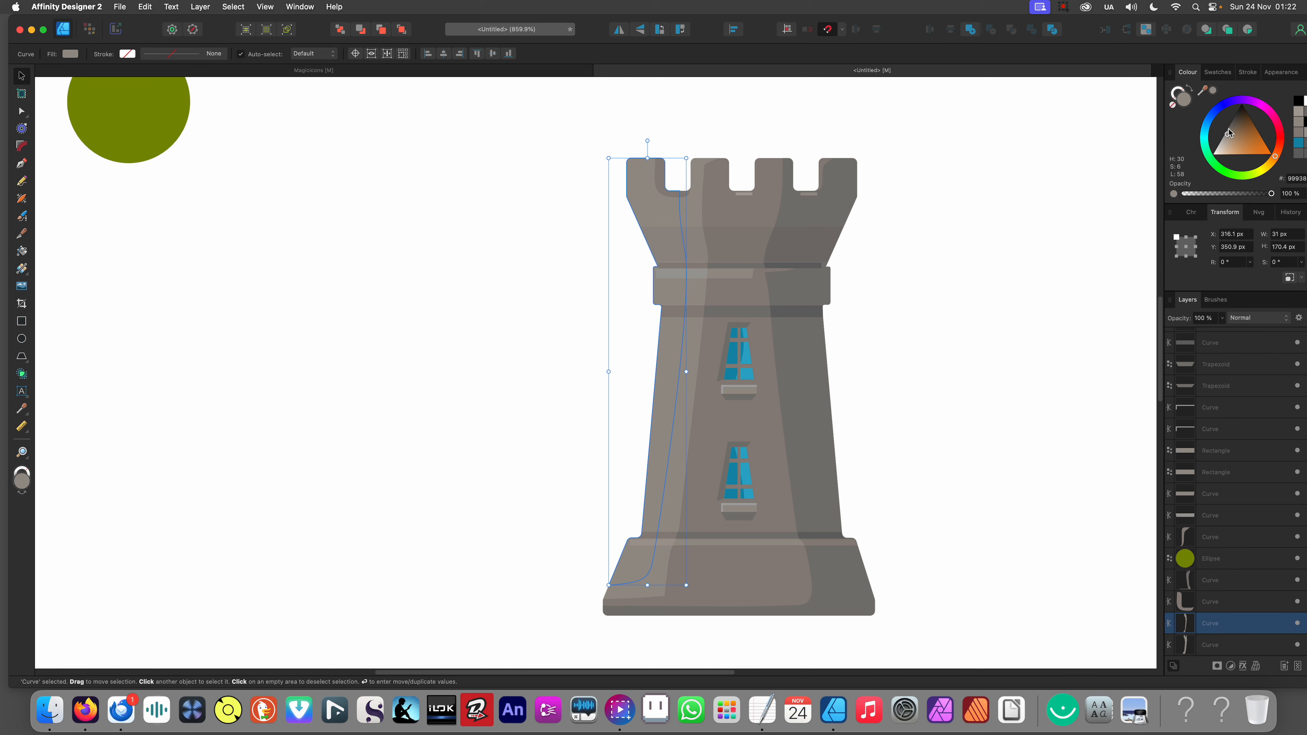
# Step: Lighten the fill of the left face's outer piece to hue 30, saturation 9, lightness 63, and check it at page scale
pyautogui.moveTo(1230, 138); pyautogui.dragTo(1227, 138)
pyautogui.scroll(-10, 1057, 100)
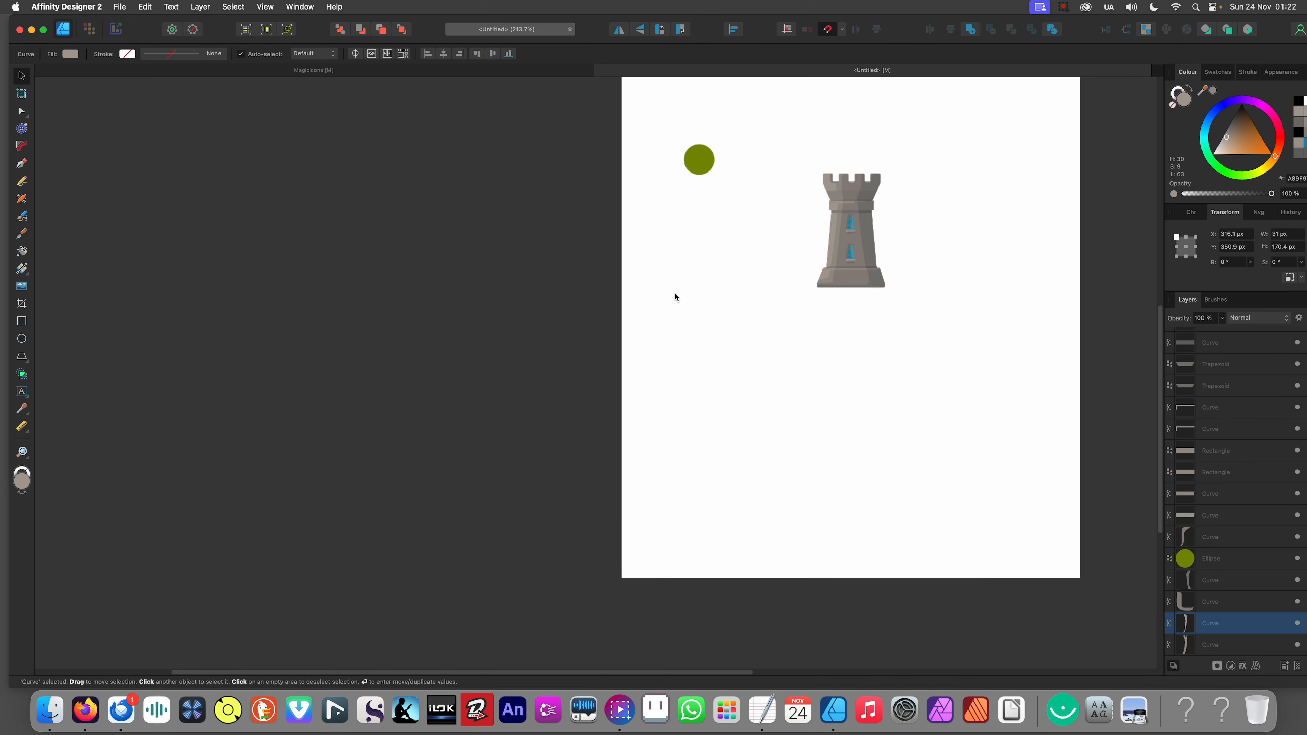
pyautogui.moveTo(658, 316); pyautogui.dragTo(541, 355)
pyautogui.click(540, 356)
pyautogui.scroll(8, 554, 359)
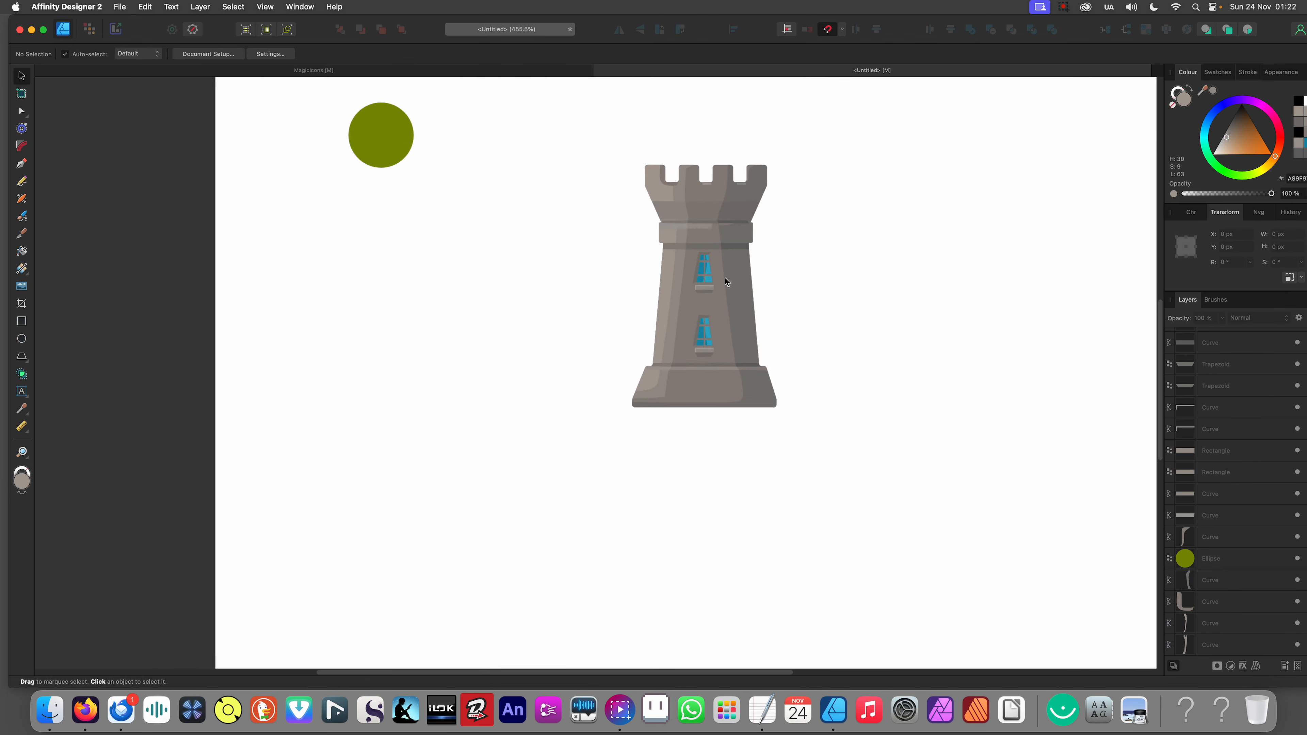
pyautogui.scroll(-4, 655, 315)
pyautogui.scroll(10, 634, 294)
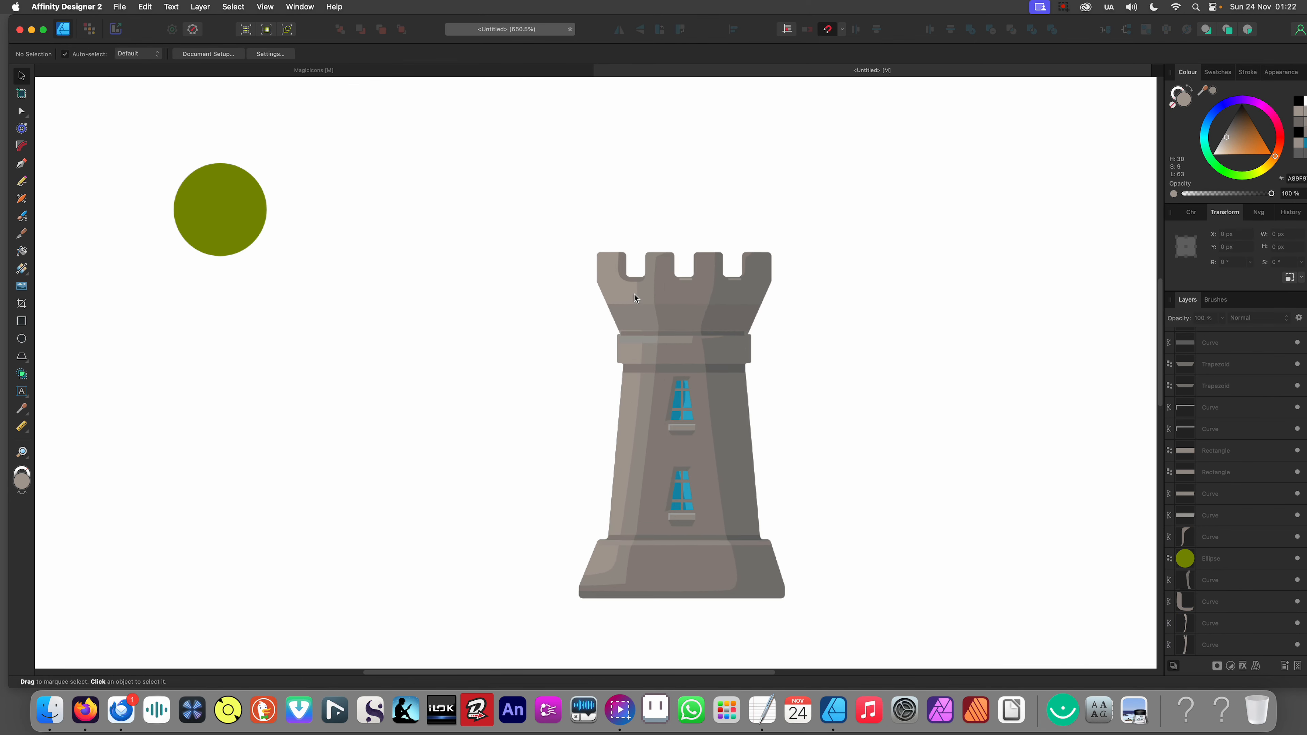
# Step: Change the fill of the left face's outer piece to hue 32, saturation 5, lightness 64, and deselect it
pyautogui.click(655, 297)
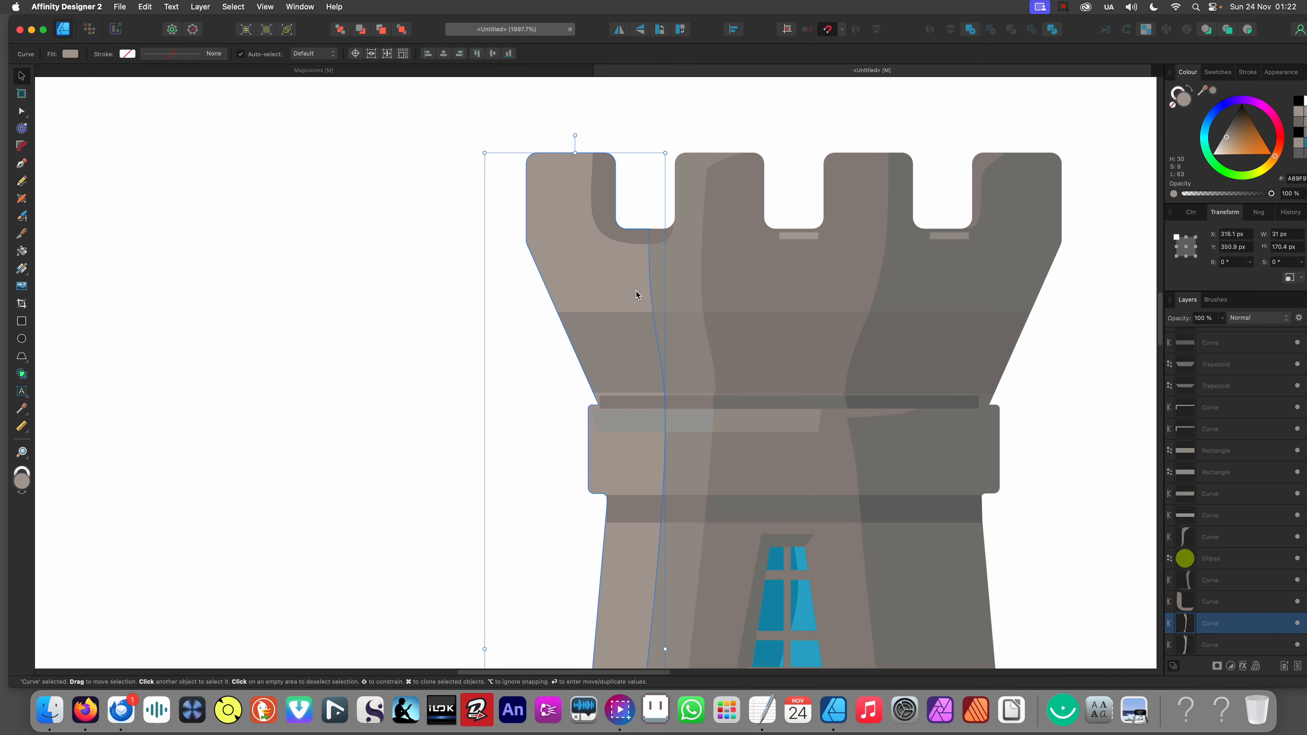
pyautogui.press('i')
pyautogui.click(752, 258)
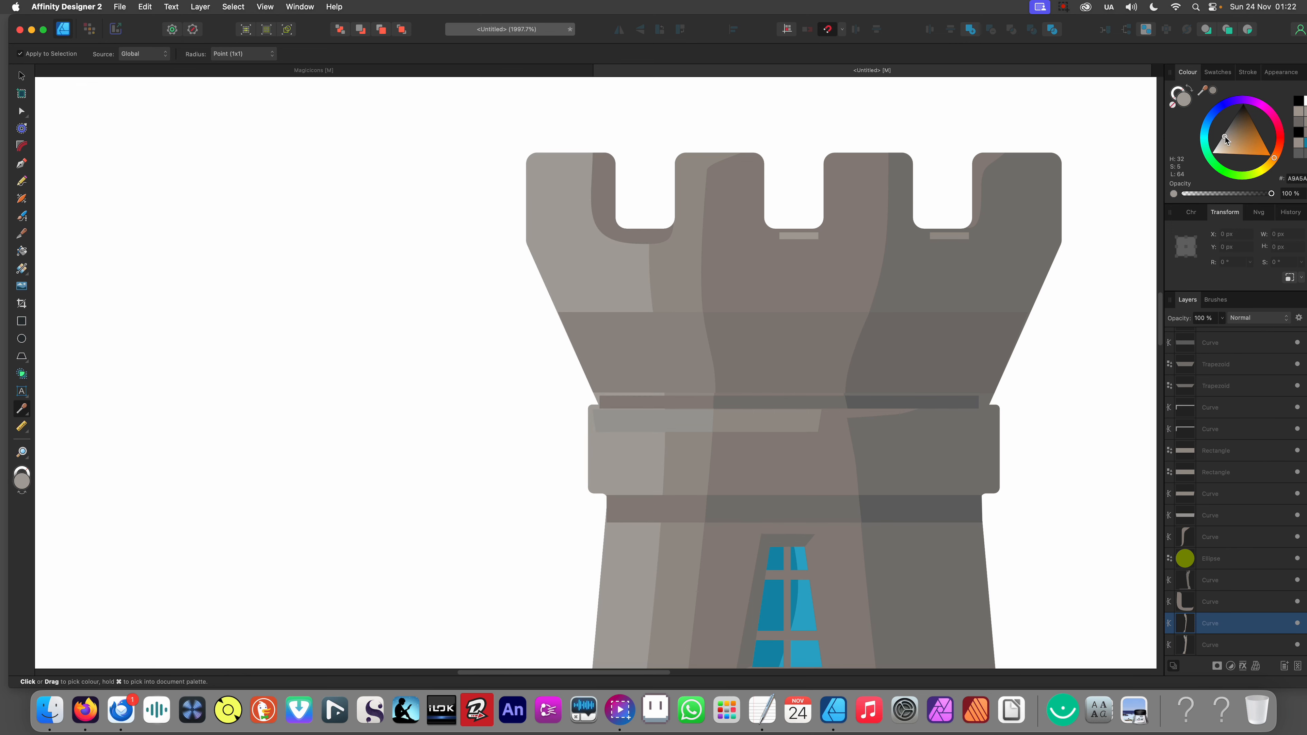
pyautogui.scroll(-12, 977, 196)
pyautogui.press('v')
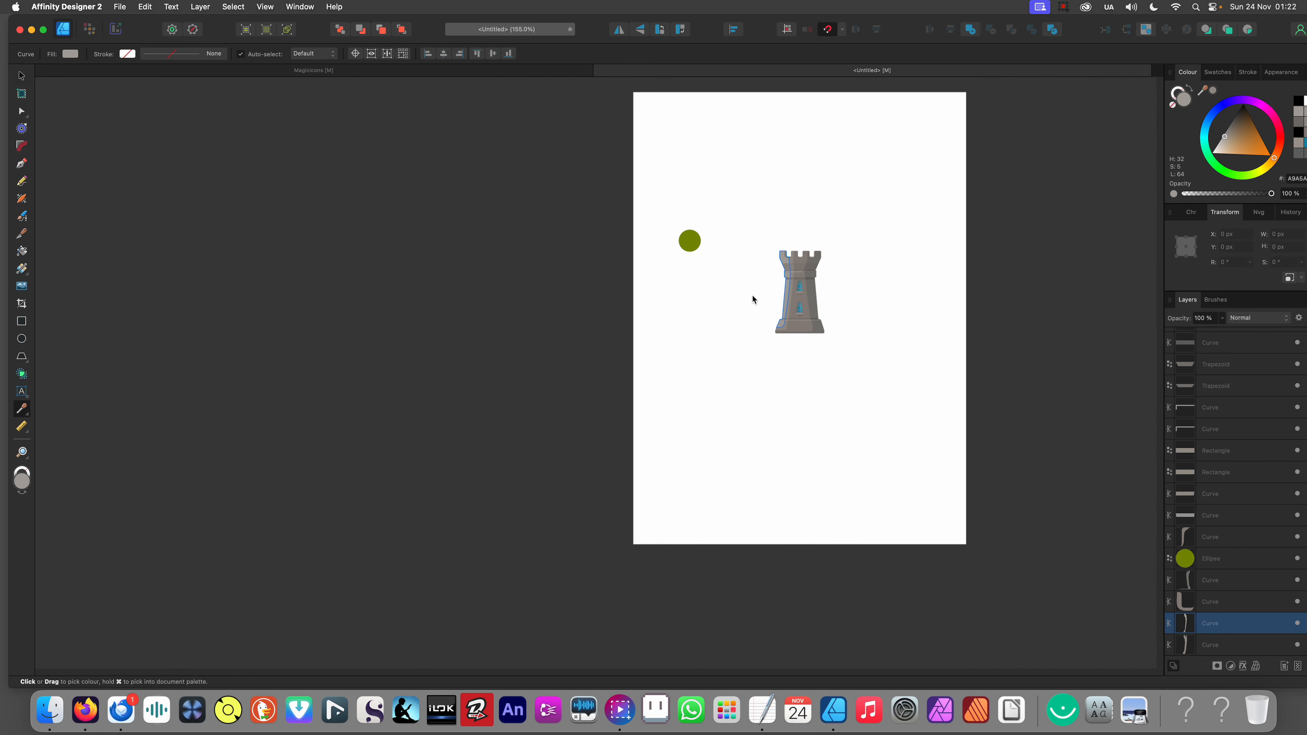
pyautogui.click(753, 297)
pyautogui.scroll(8, 786, 292)
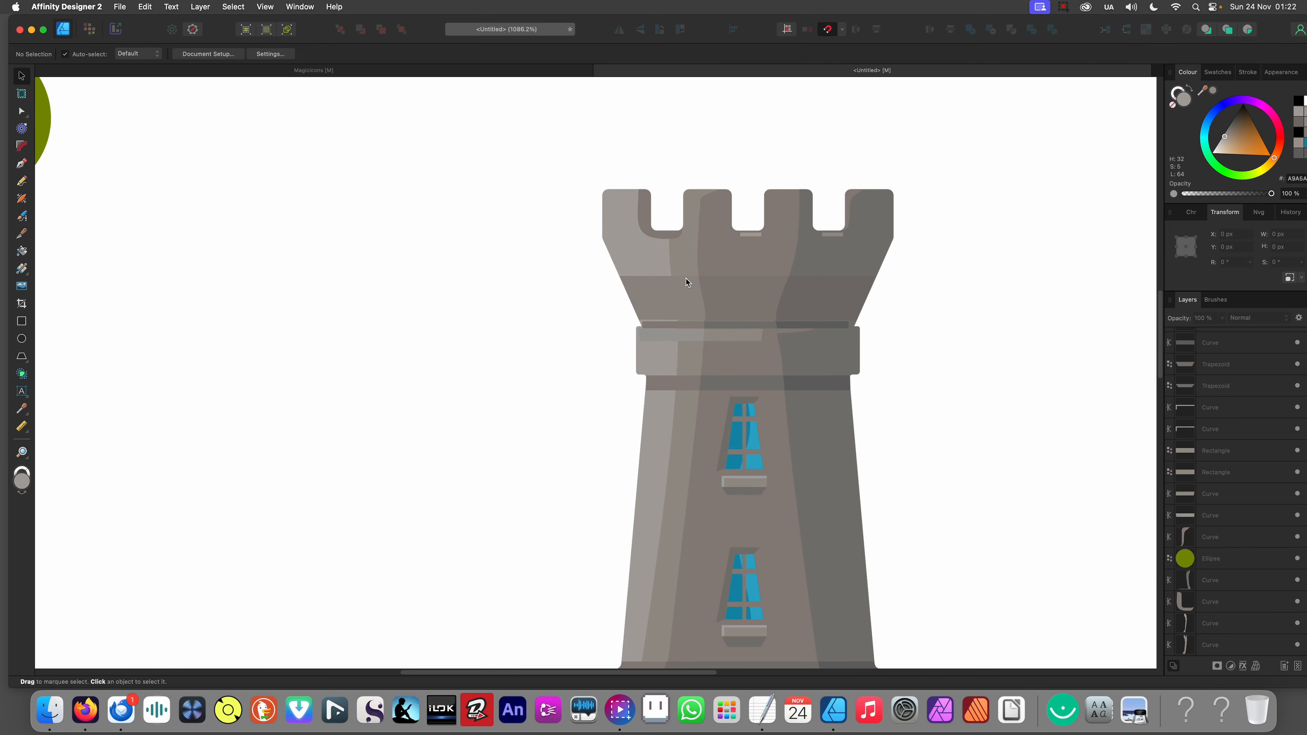
pyautogui.scroll(-4, 687, 280)
pyautogui.scroll(6, 690, 316)
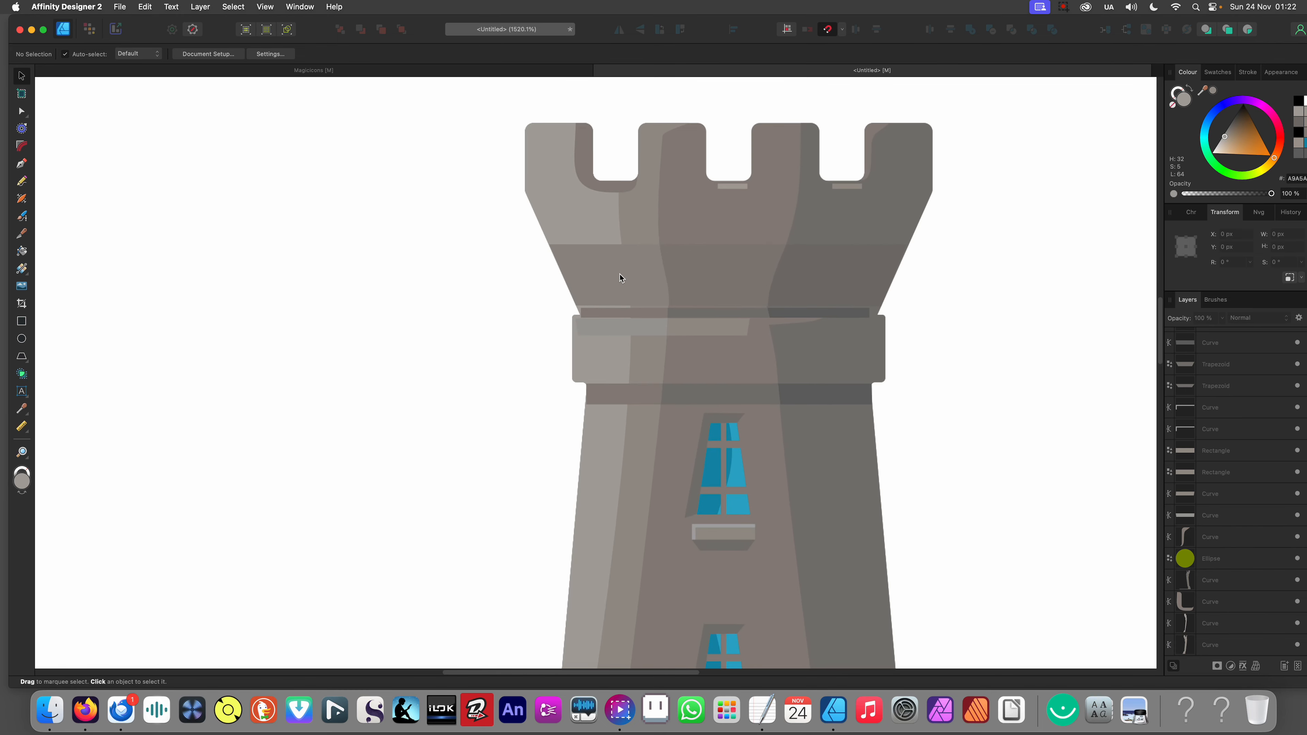
# Step: Cut the left part of the crown's shadow band with the Knife along the light face's edge, leaving an outer piece about 18.5 by 13.8 px
pyautogui.click(618, 275)
pyautogui.scroll(2, 633, 280)
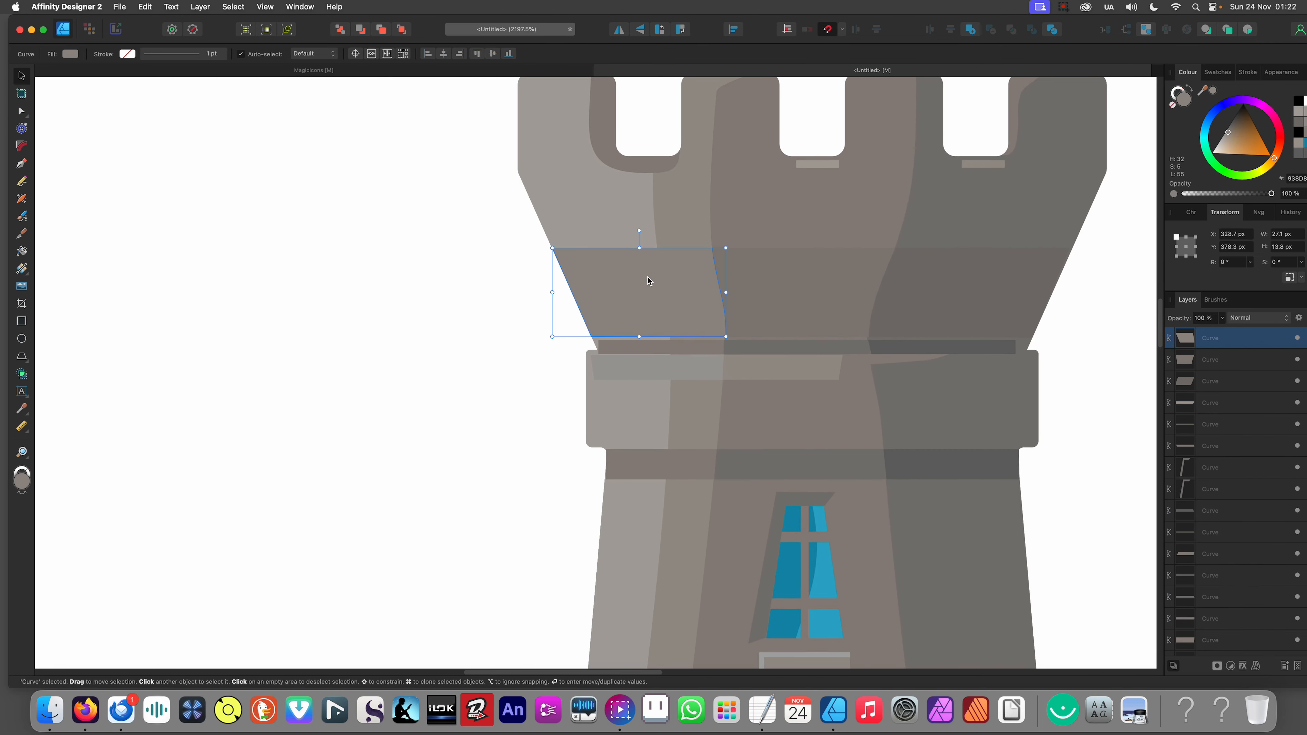
pyautogui.press('y')
pyautogui.moveTo(661, 275); pyautogui.dragTo(665, 316)
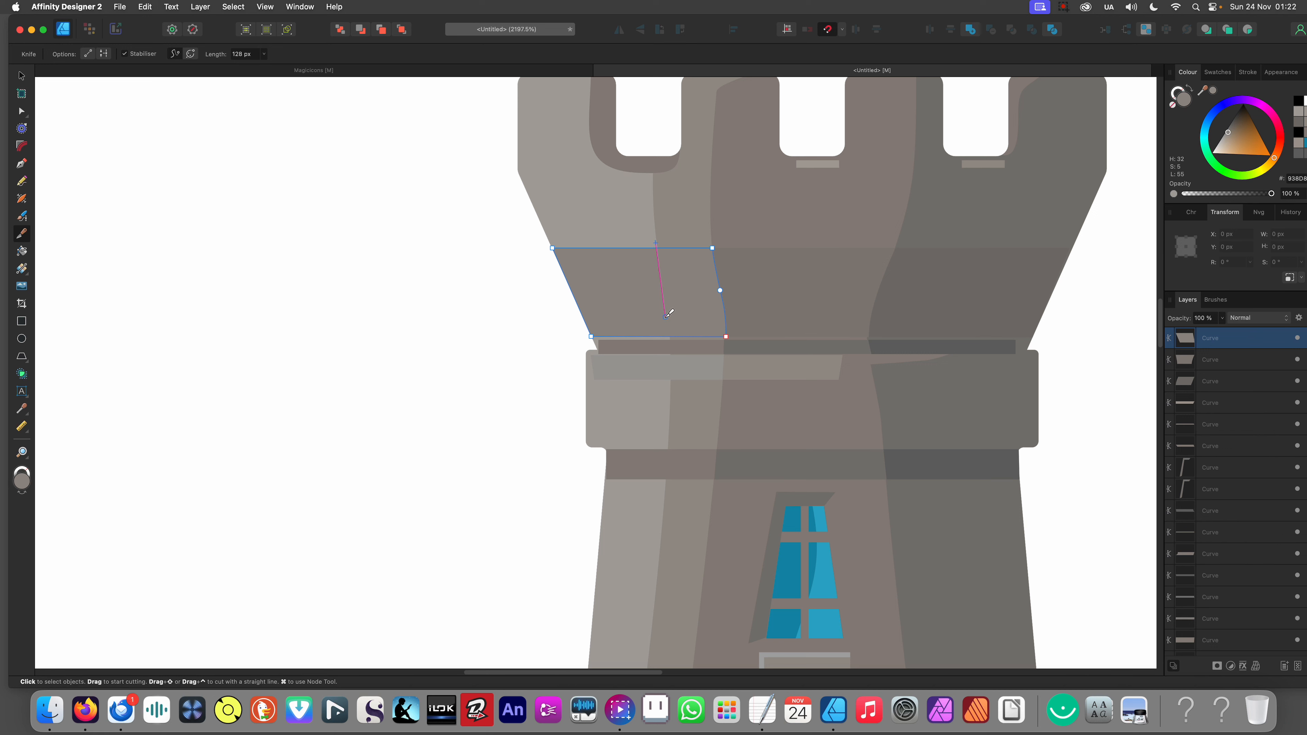
pyautogui.moveTo(680, 371); pyautogui.dragTo(684, 417)
pyautogui.press('v')
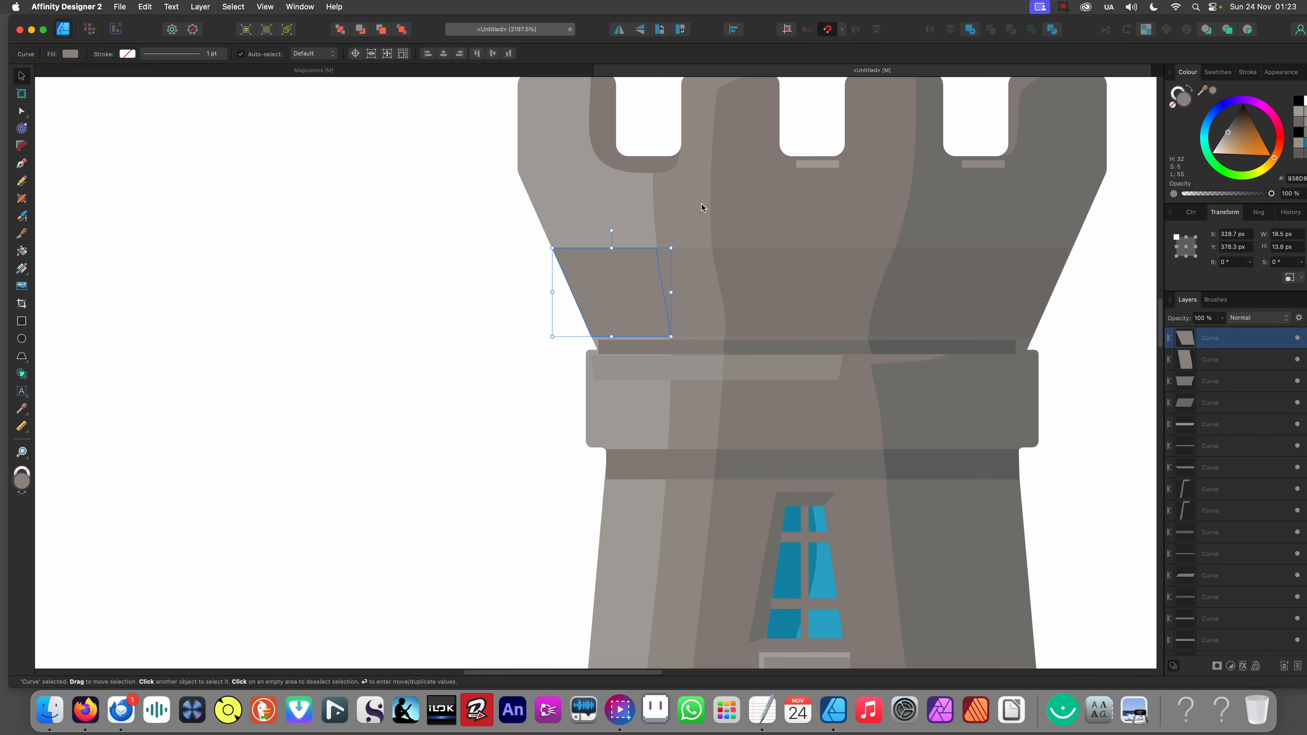
# Step: Lighten the fill of the crown shadow band's outer piece to hue 32, saturation 6, lightness 57, deselect it and check it at page scale
pyautogui.press('i')
pyautogui.press('super+0')
pyautogui.press('v')
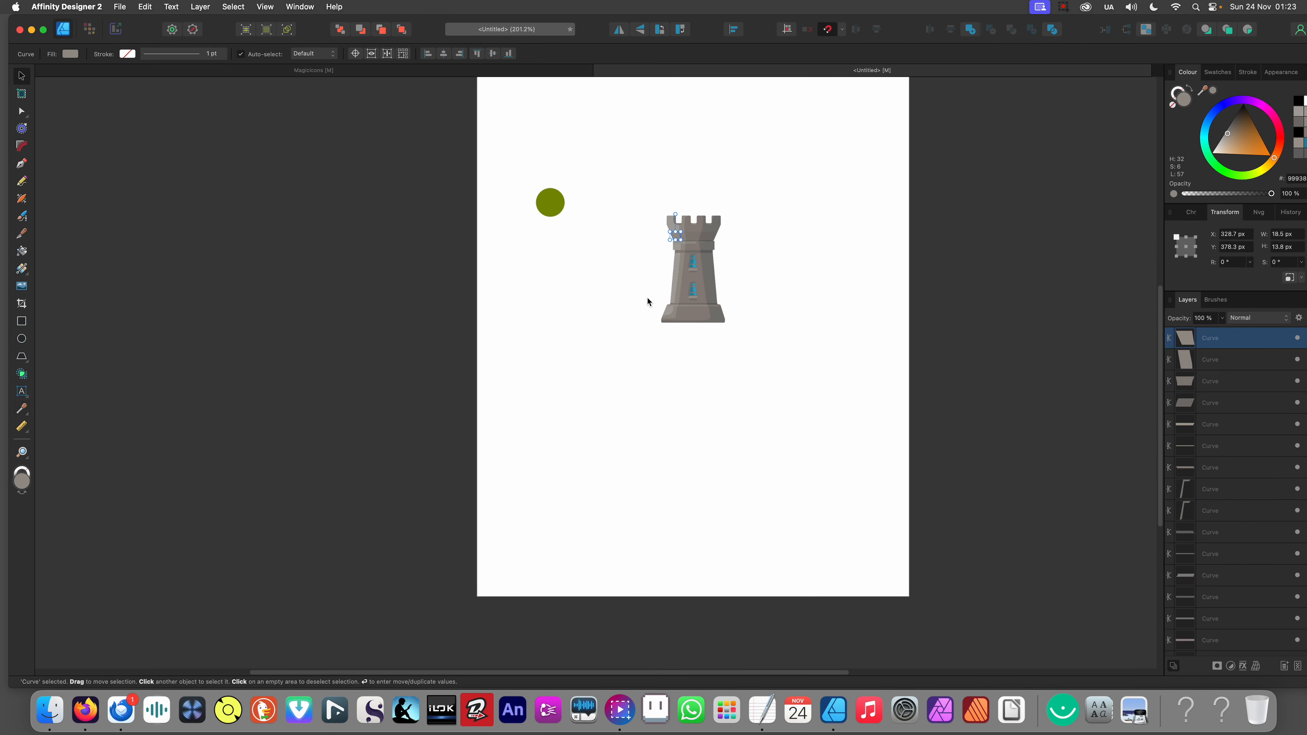
pyautogui.click(647, 299)
pyautogui.scroll(5, 695, 253)
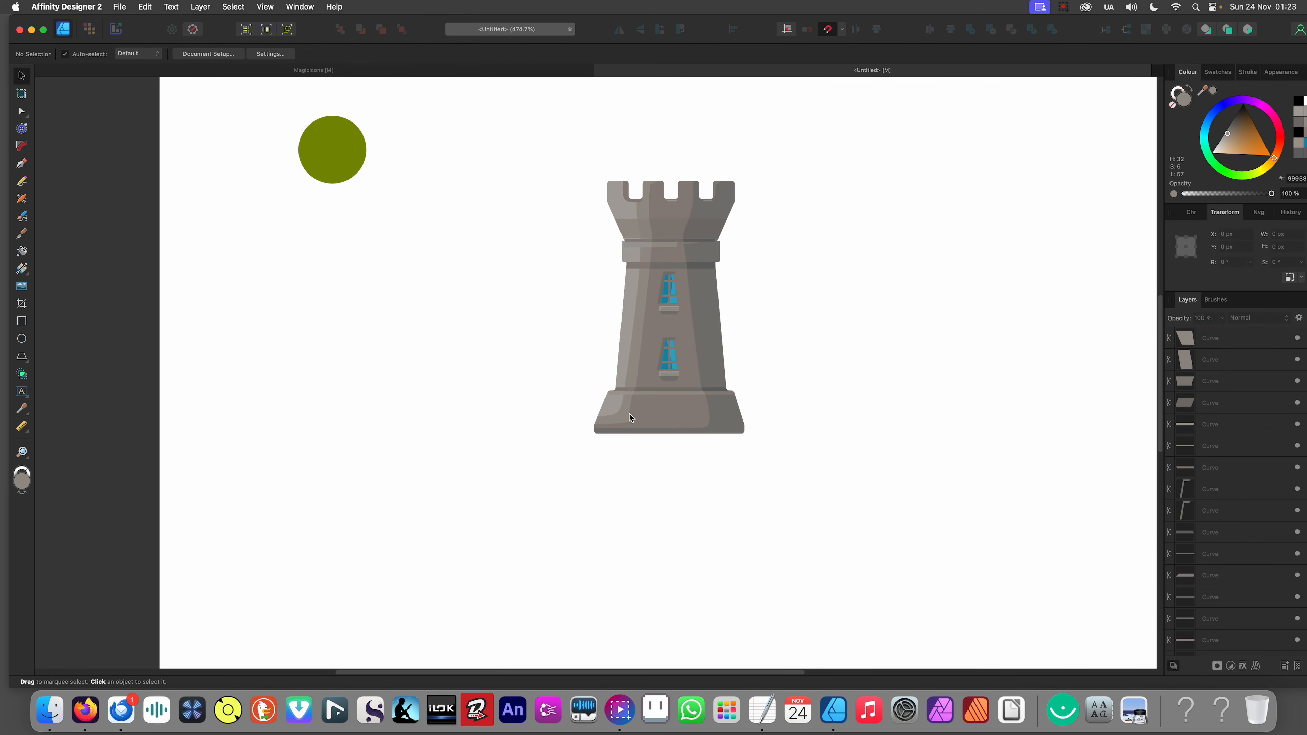
pyautogui.scroll(-6, 618, 390)
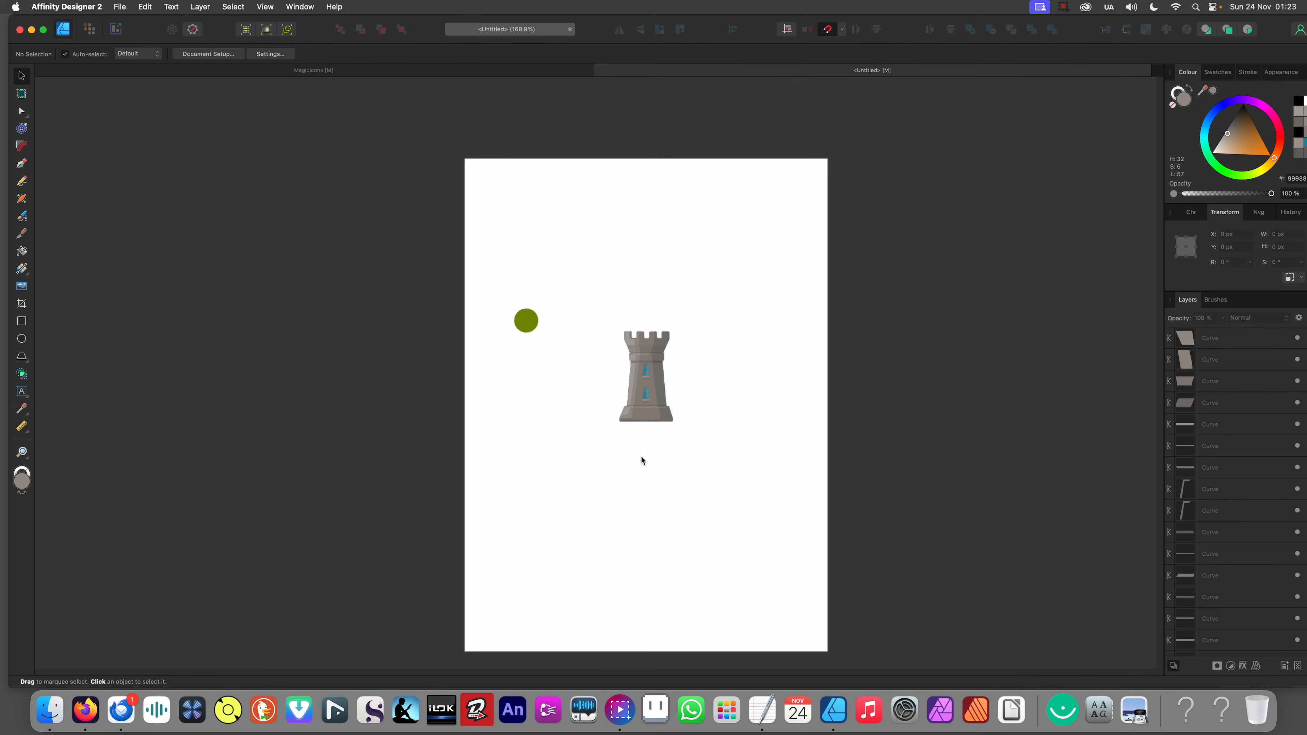
# Step: Cut the left part of the collar's highlight strip with the Knife along the light face's edge, leaving an outer piece about 12.6 by 3.9 px
pyautogui.scroll(10, 642, 458)
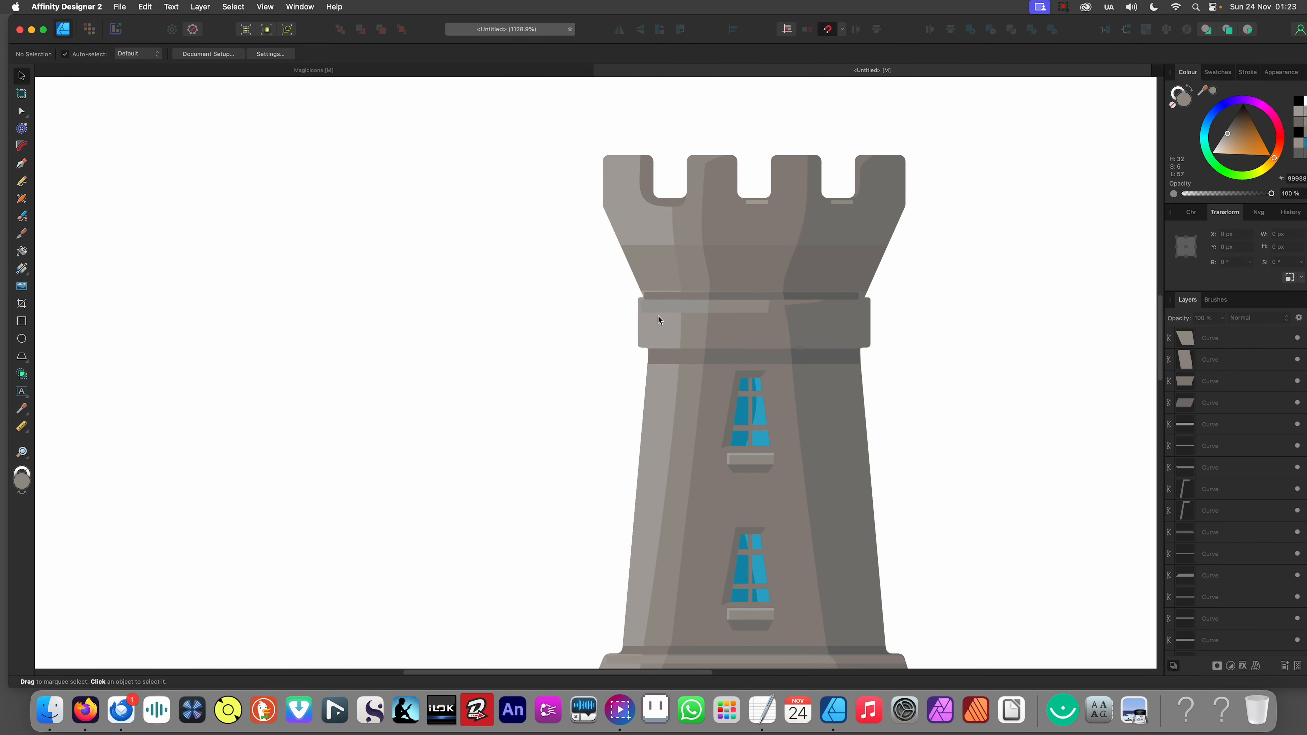
pyautogui.scroll(6, 661, 317)
pyautogui.click(690, 288)
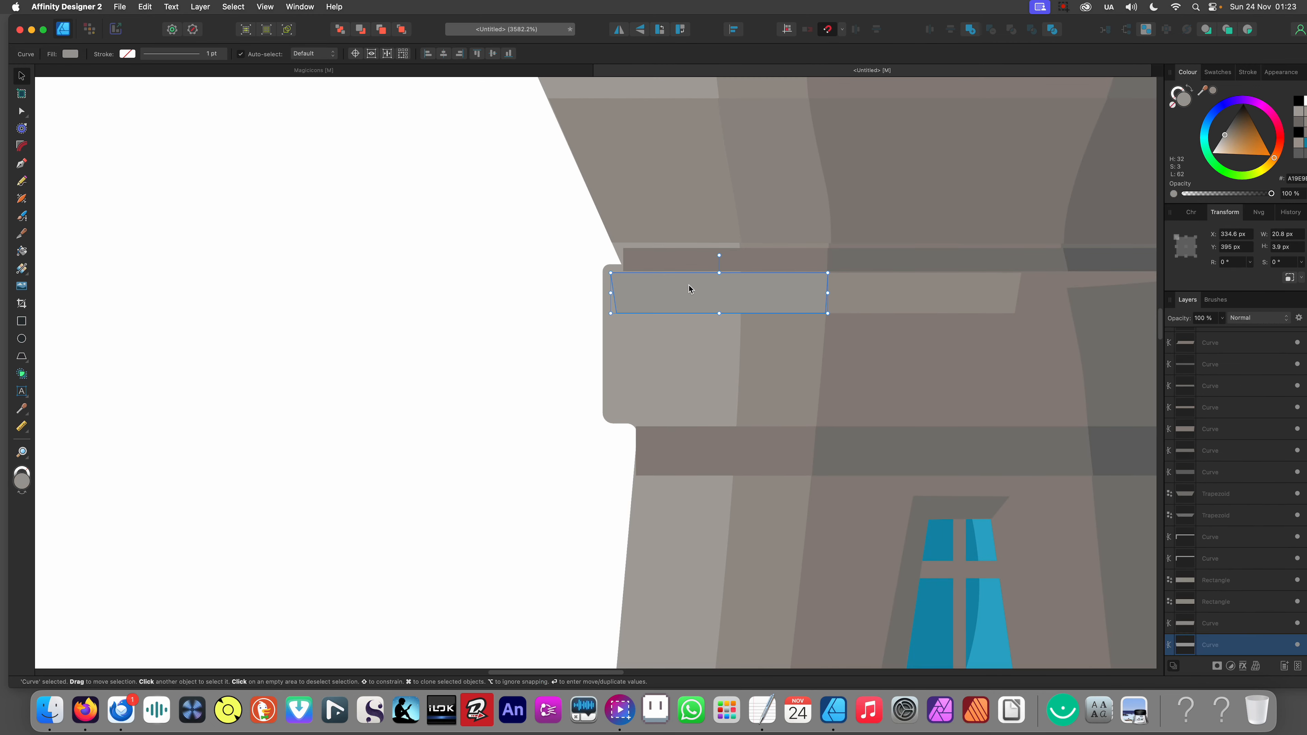
pyautogui.press('k')
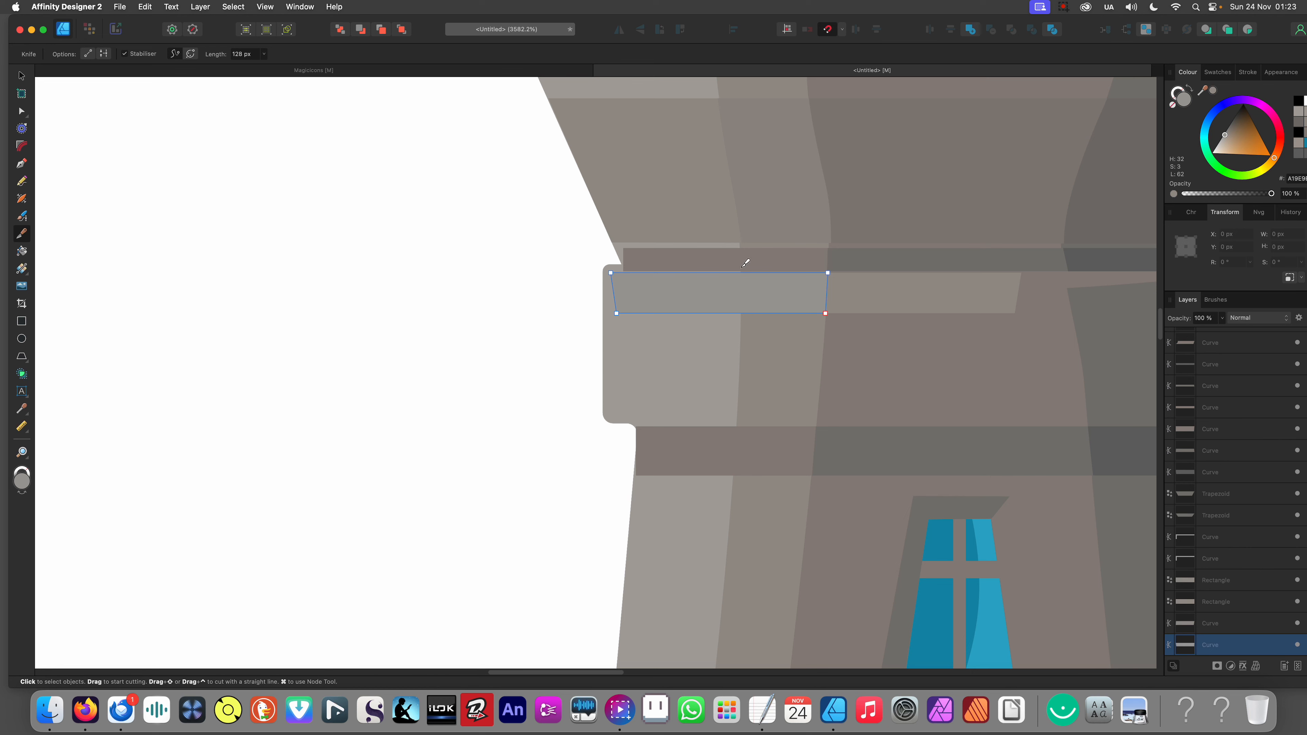
pyautogui.moveTo(745, 273); pyautogui.dragTo(744, 401)
pyautogui.press('v')
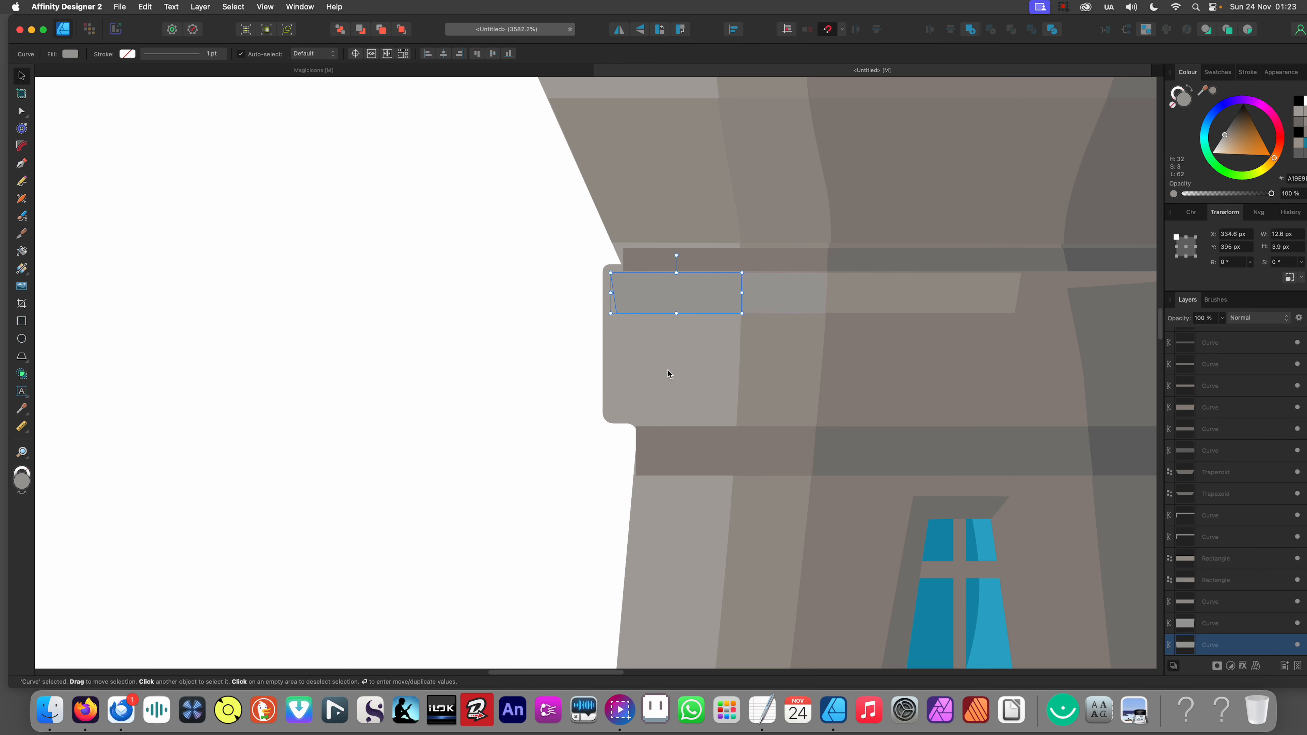
# Step: Sample the collar's light left face for the highlight strip's outer piece, lighten its fill to hue 33, saturation 2, lightness 69, and deselect it
pyautogui.press('i')
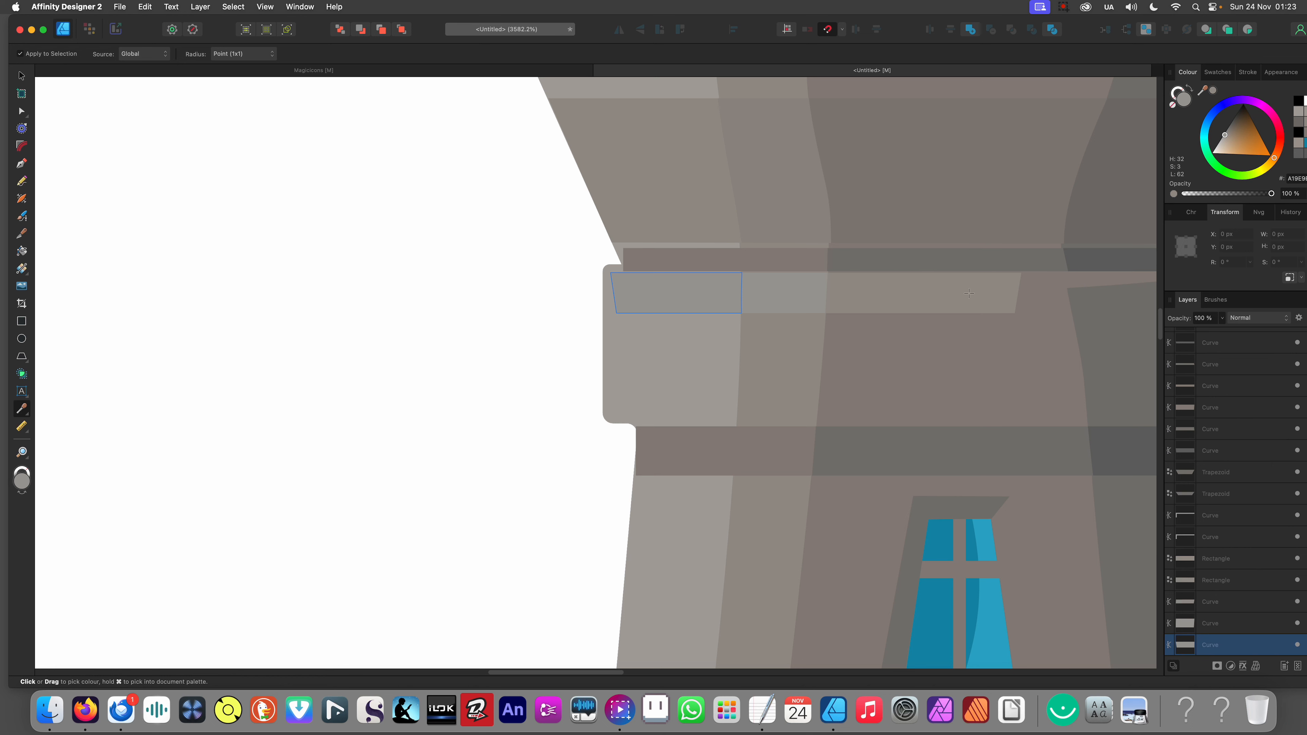
pyautogui.click(629, 342)
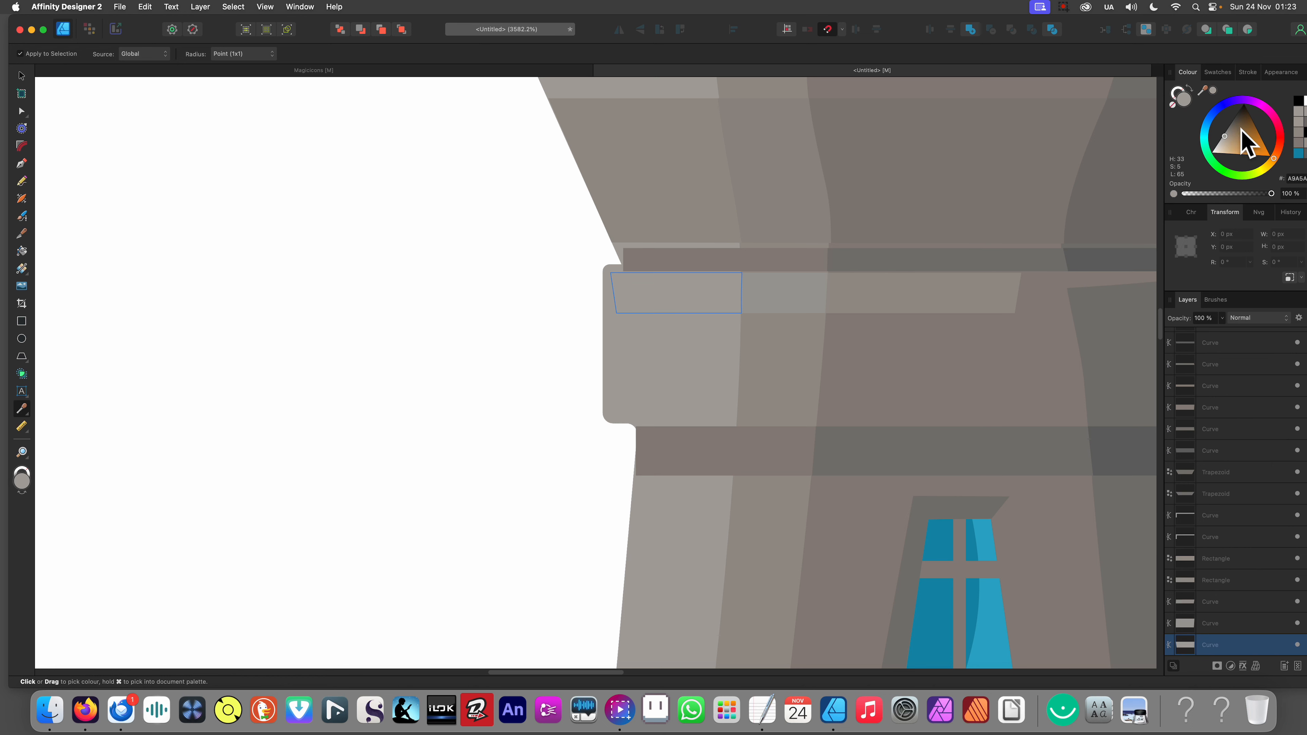
pyautogui.moveTo(1226, 142); pyautogui.dragTo(1224, 143)
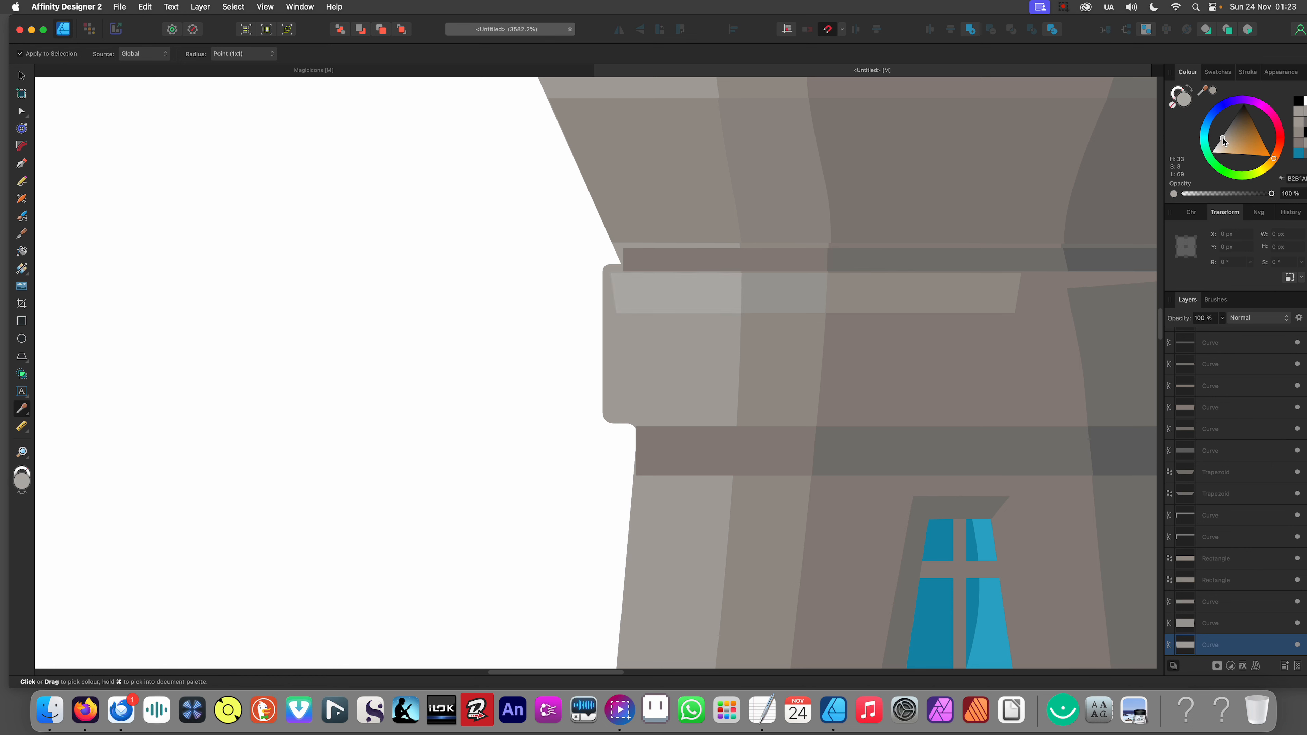
pyautogui.press('v')
pyautogui.press('super+0')
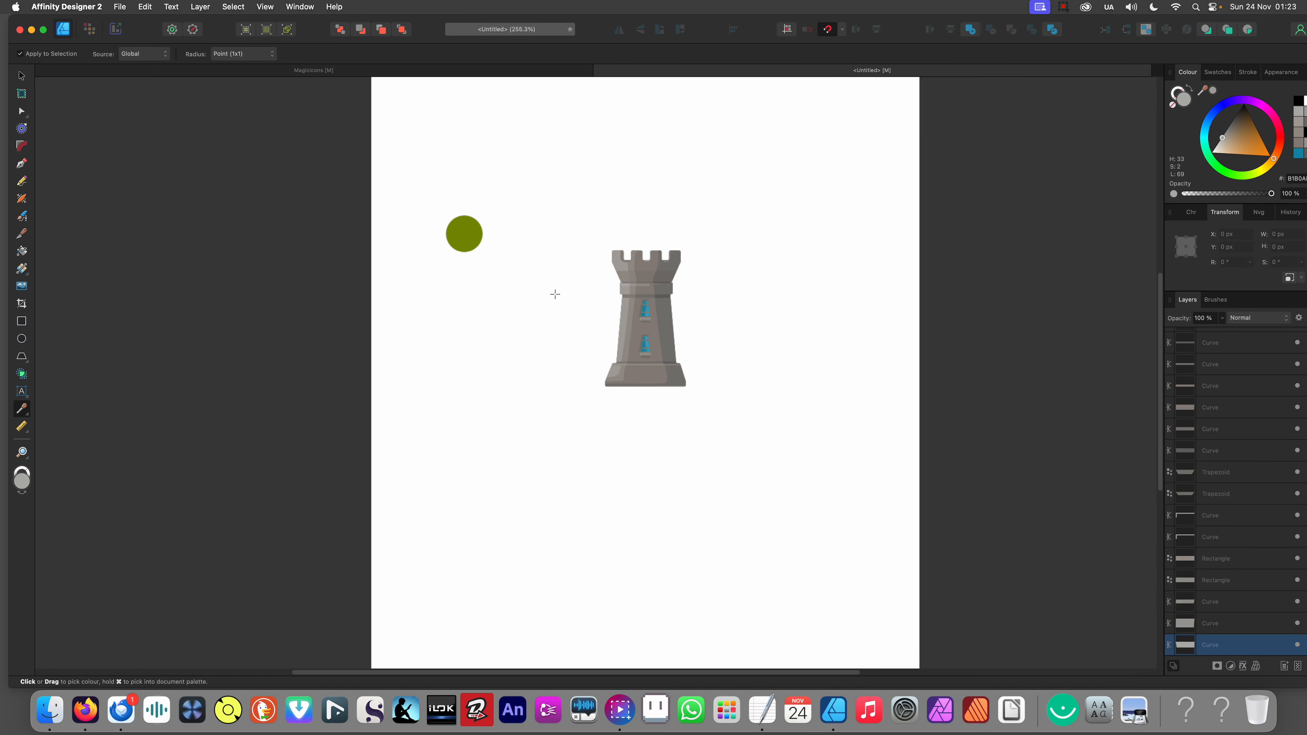
pyautogui.click(547, 305)
# Step: Cut the left part of the base's highlight strip with the Knife along the light face's edge and select the outer piece, about 10.9 by 2.5 px
pyautogui.scroll(10, 617, 372)
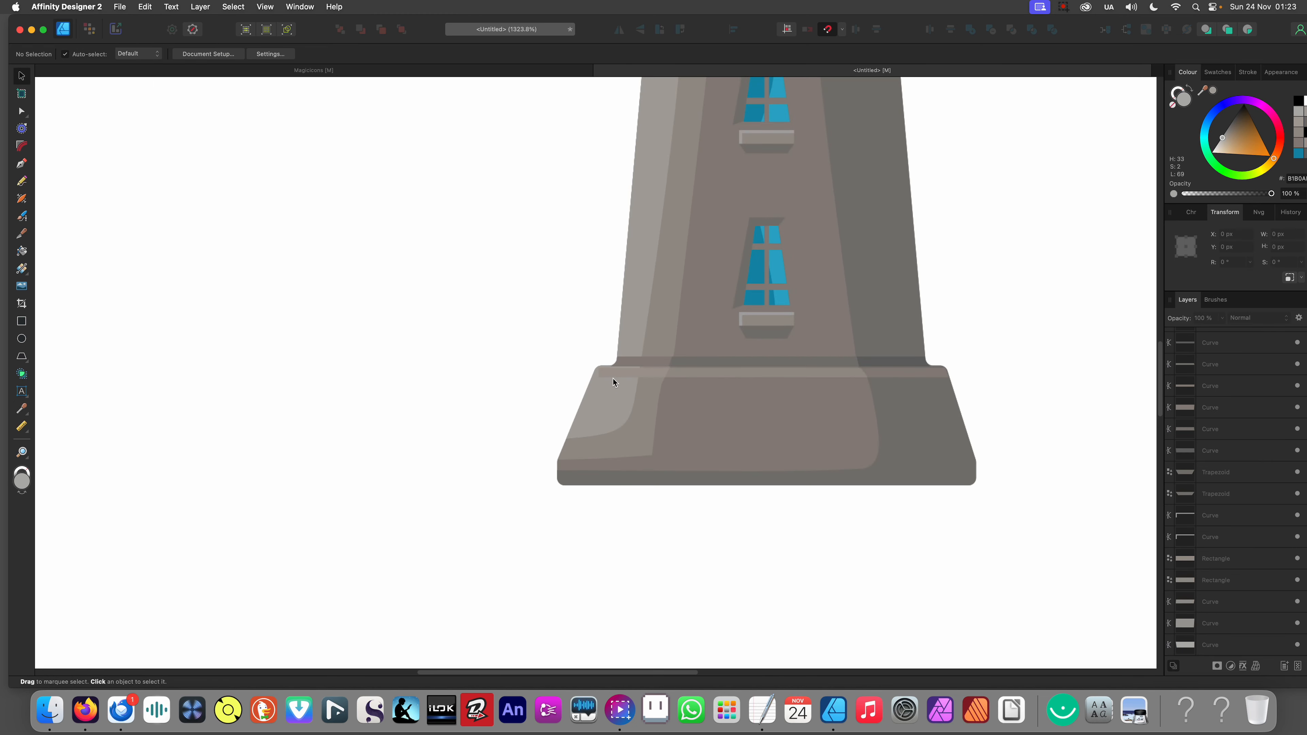
pyautogui.click(731, 345)
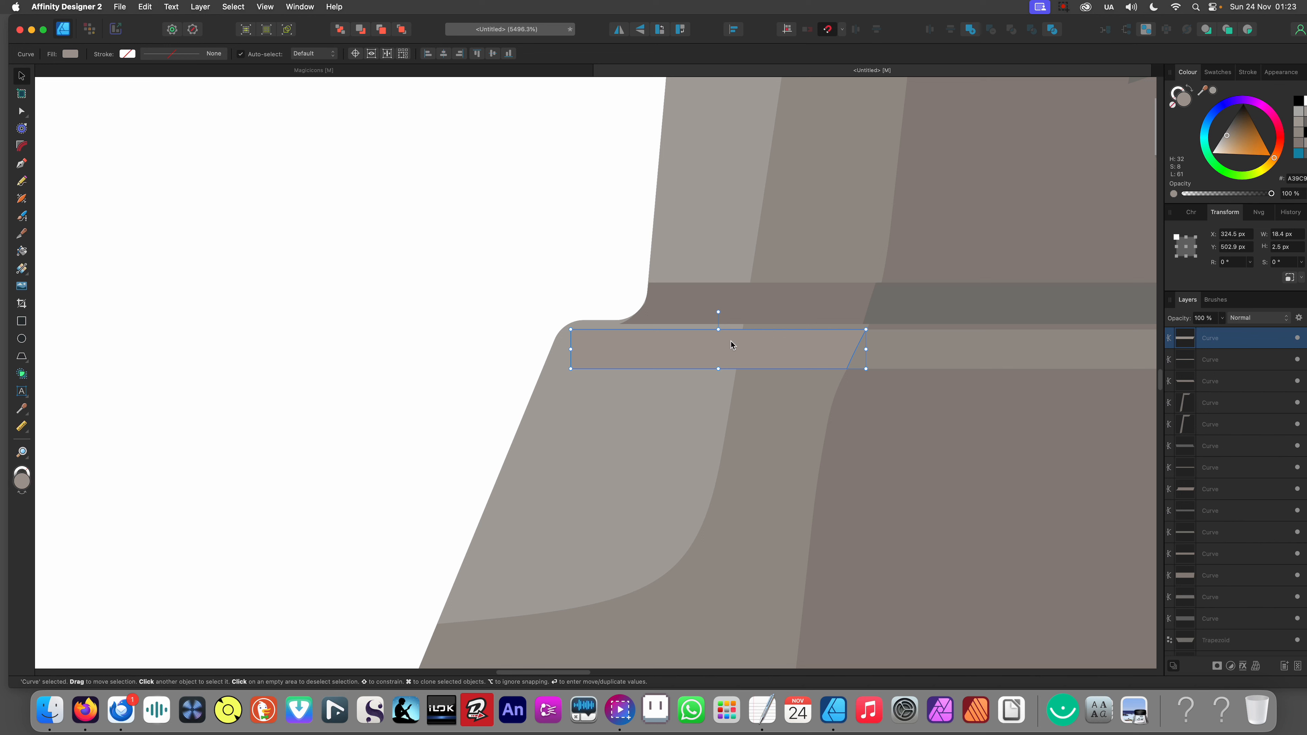
pyautogui.press('n')
pyautogui.moveTo(743, 327); pyautogui.dragTo(726, 425)
pyautogui.press('v')
pyautogui.click(685, 359)
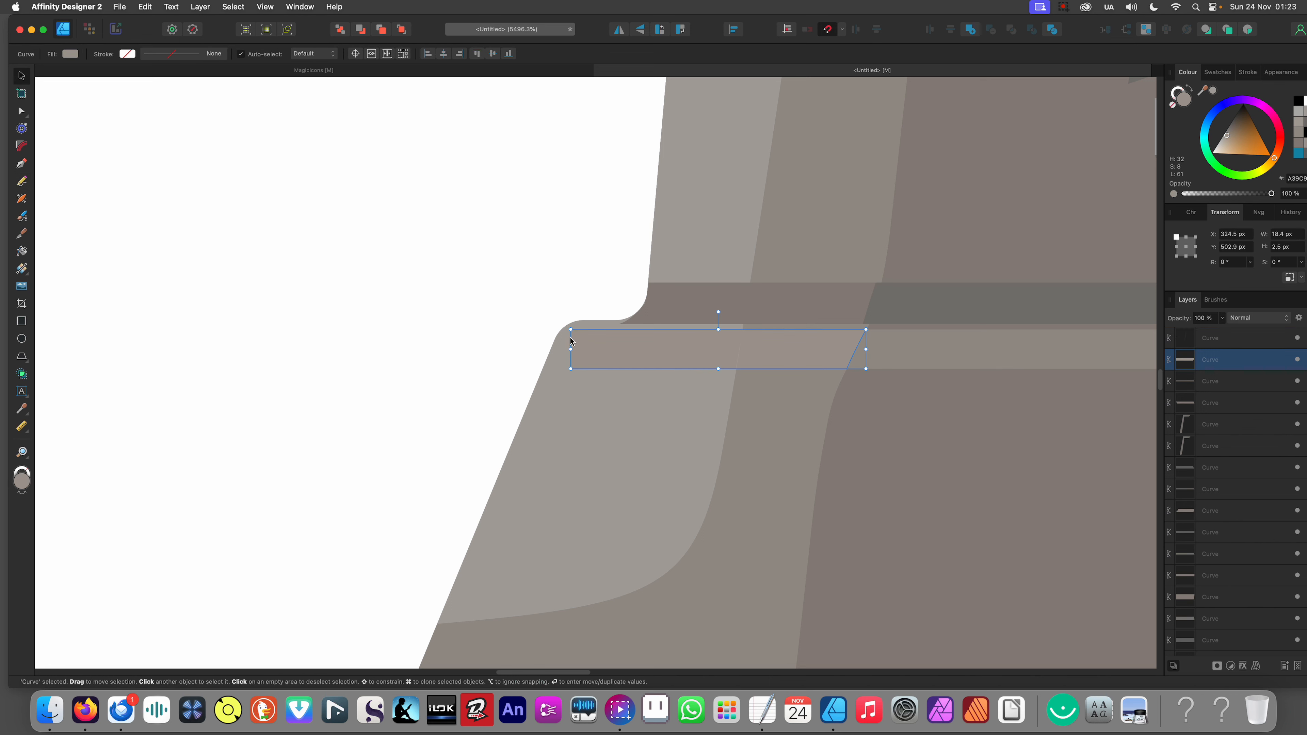
pyautogui.press('k')
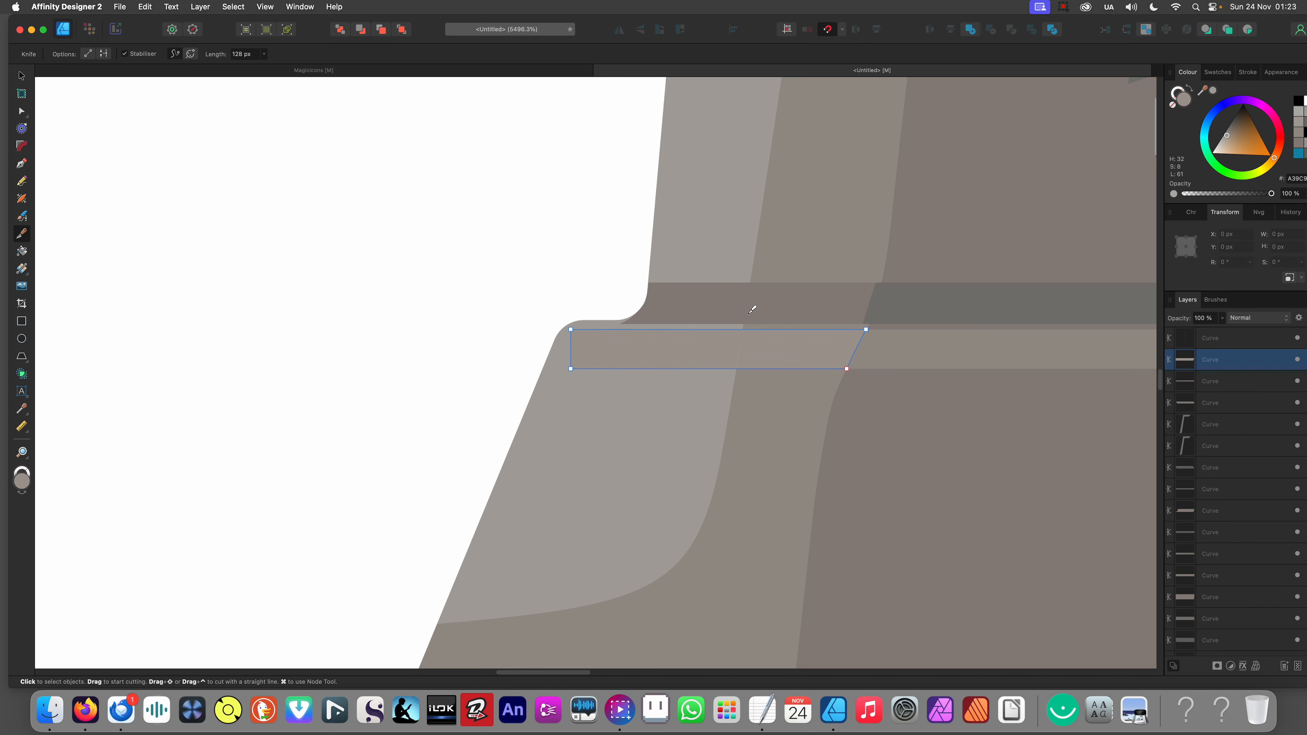
pyautogui.moveTo(737, 375); pyautogui.dragTo(716, 469)
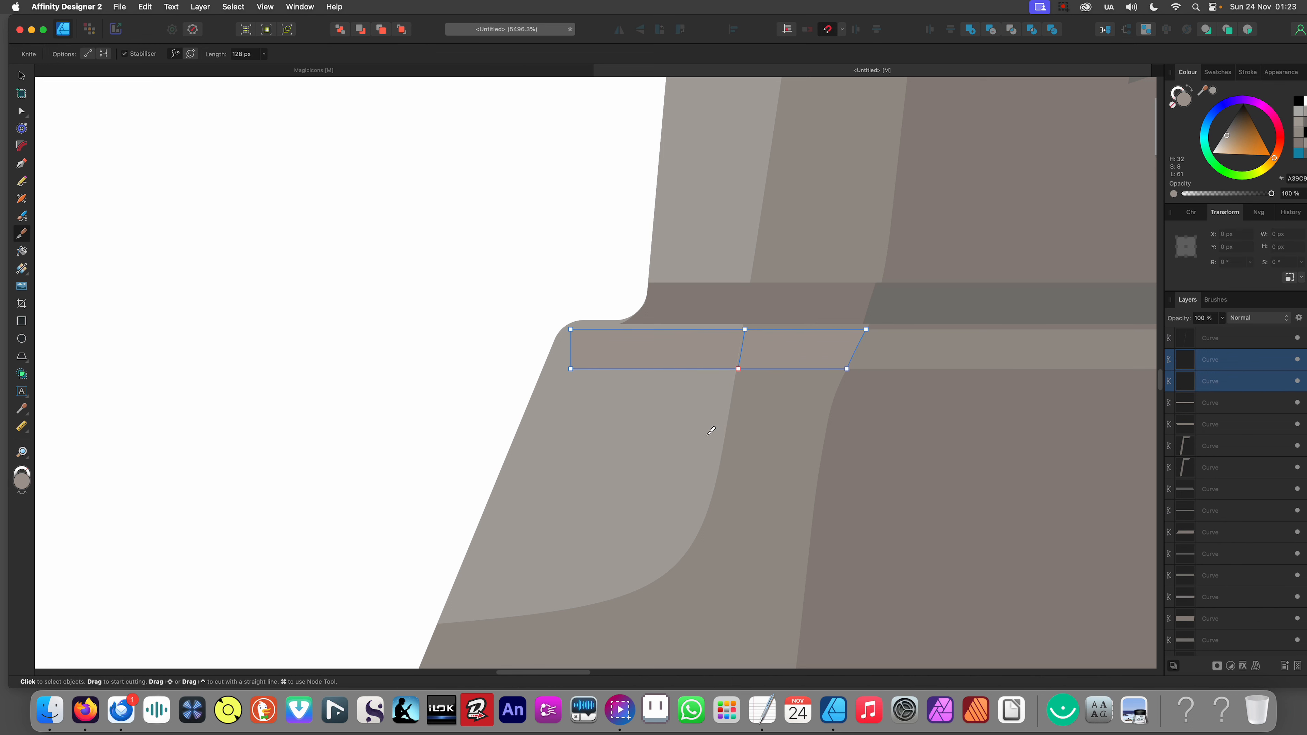
pyautogui.press('v')
pyautogui.click(675, 340)
# Step: Fill the base highlight strip's outer piece with the collar highlight's lightest colour, hue 40, saturation 2, lightness 69, and deselect it
pyautogui.scroll(-5, 776, 349)
pyautogui.moveTo(776, 350); pyautogui.dragTo(715, 472)
pyautogui.moveTo(731, 241); pyautogui.dragTo(607, 512)
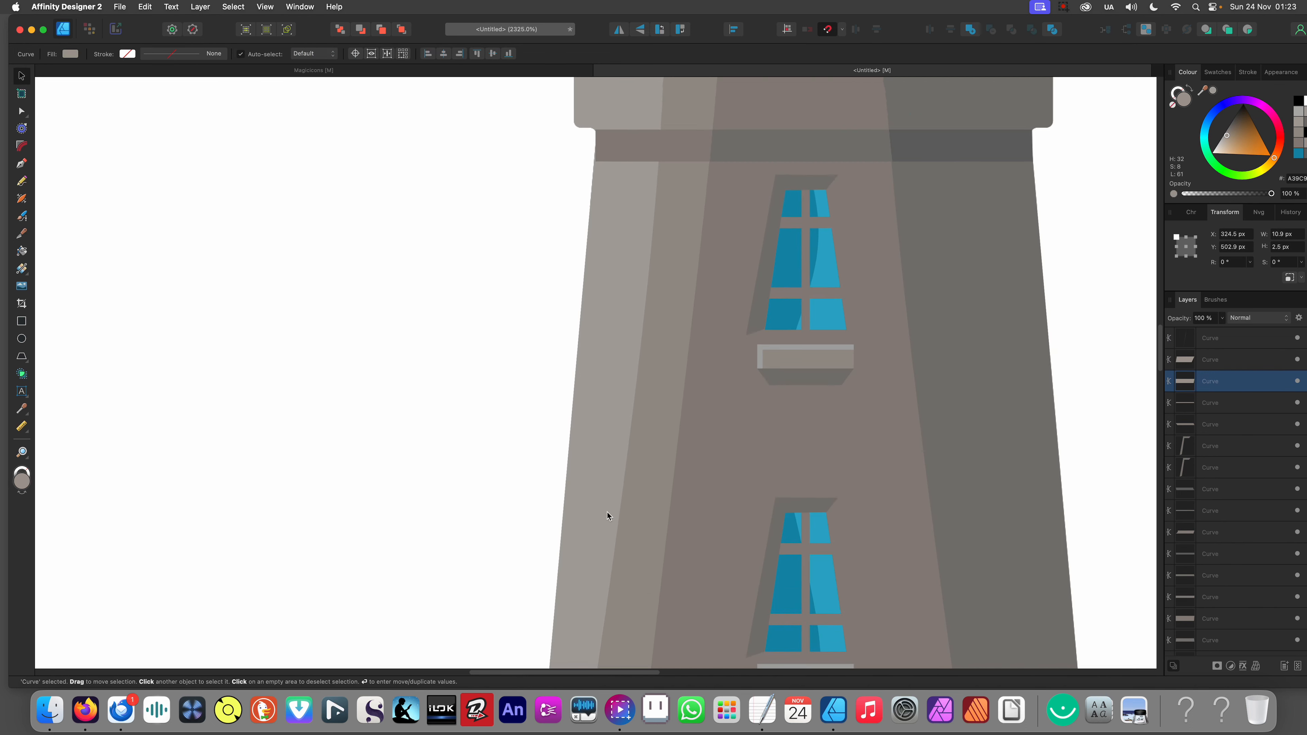
pyautogui.scroll(-4, 667, 360)
pyautogui.scroll(-6, 650, 211)
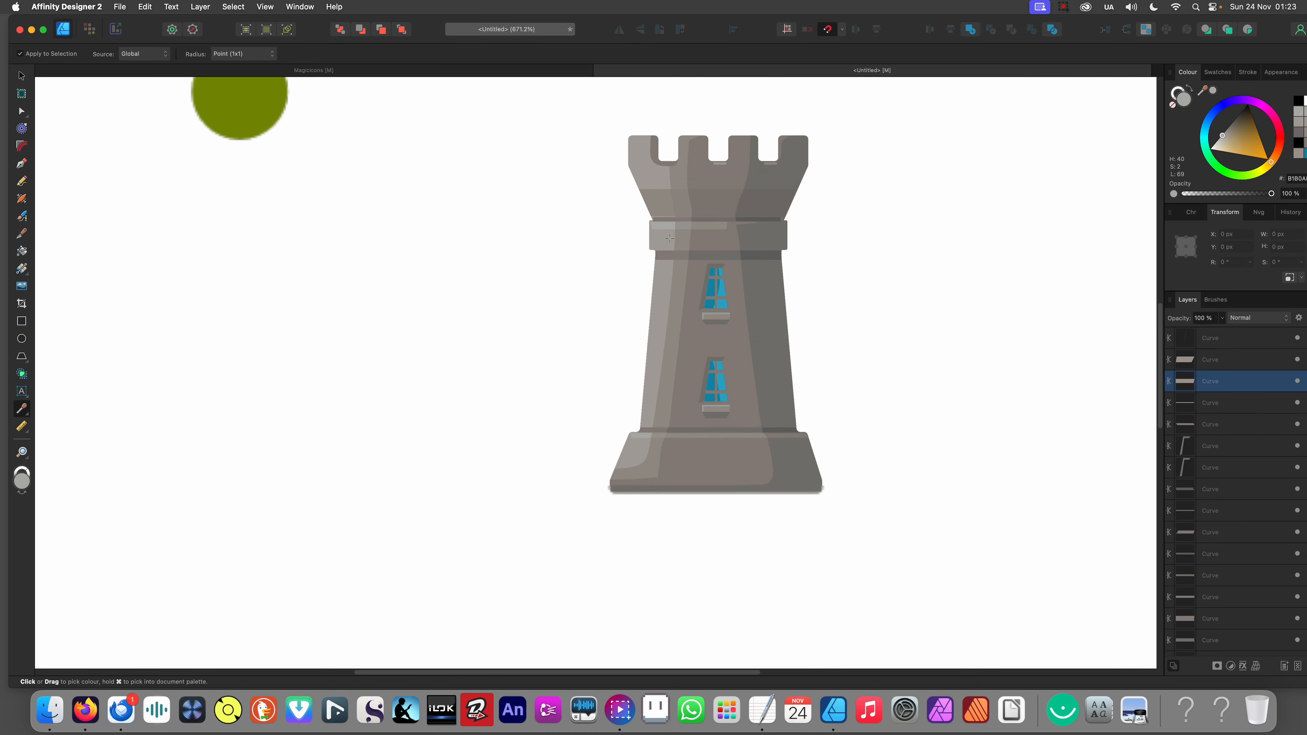
pyautogui.click(591, 411)
pyautogui.scroll(-8, 645, 439)
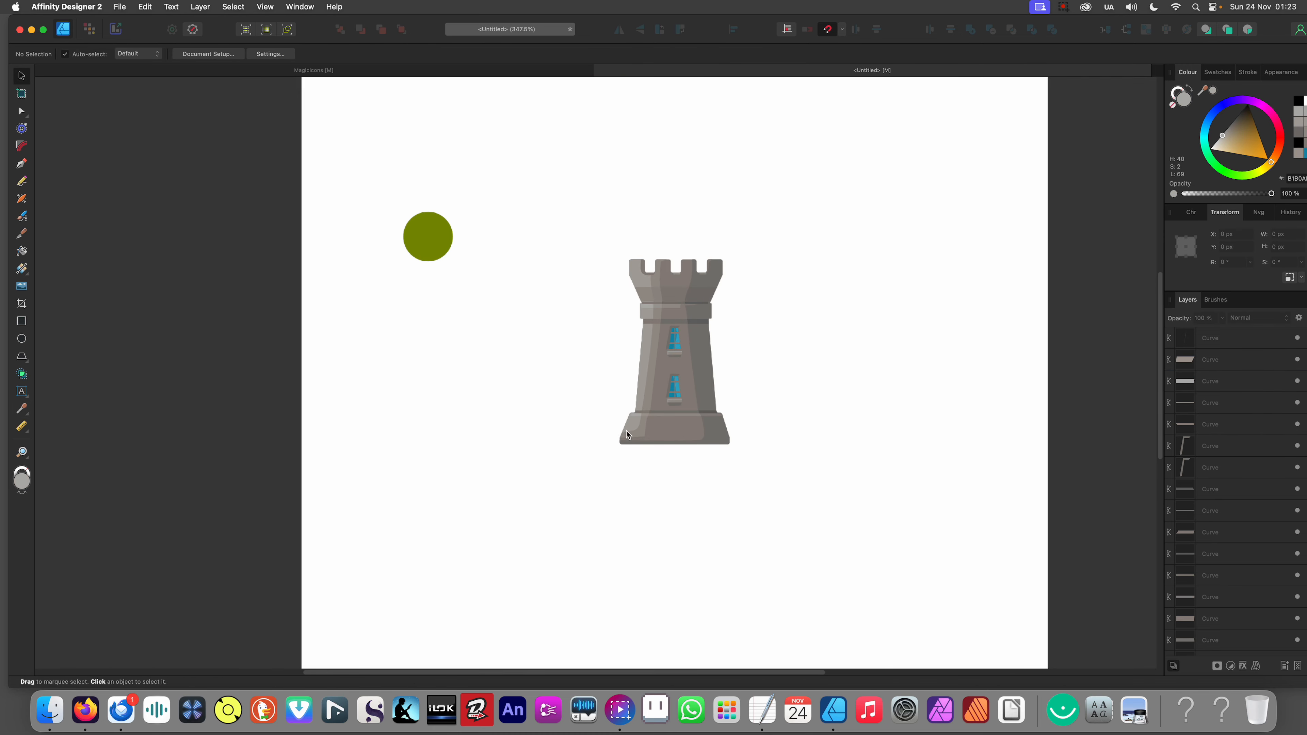
# Step: Knife the shadow band under the collar along the light face's edge and fill its outer piece with hue 32, saturation 6, lightness 57
pyautogui.scroll(7, 618, 402)
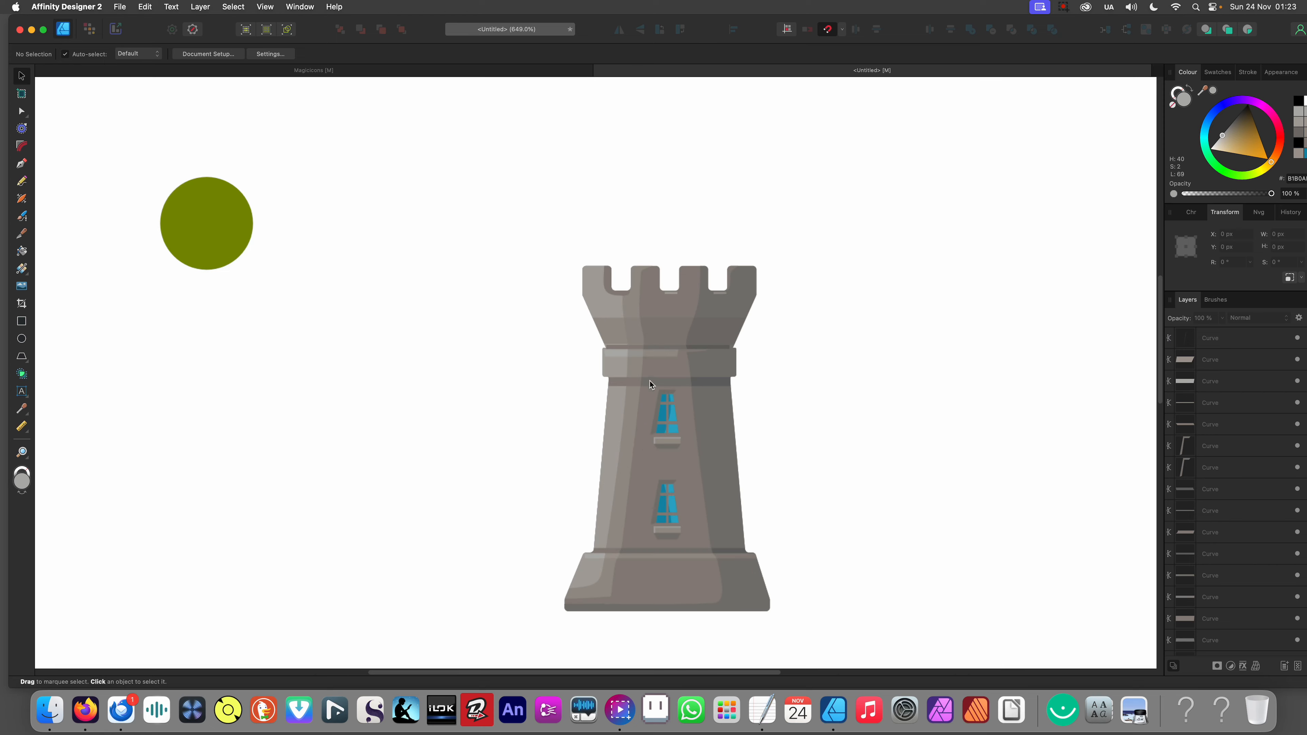
pyautogui.scroll(6, 632, 292)
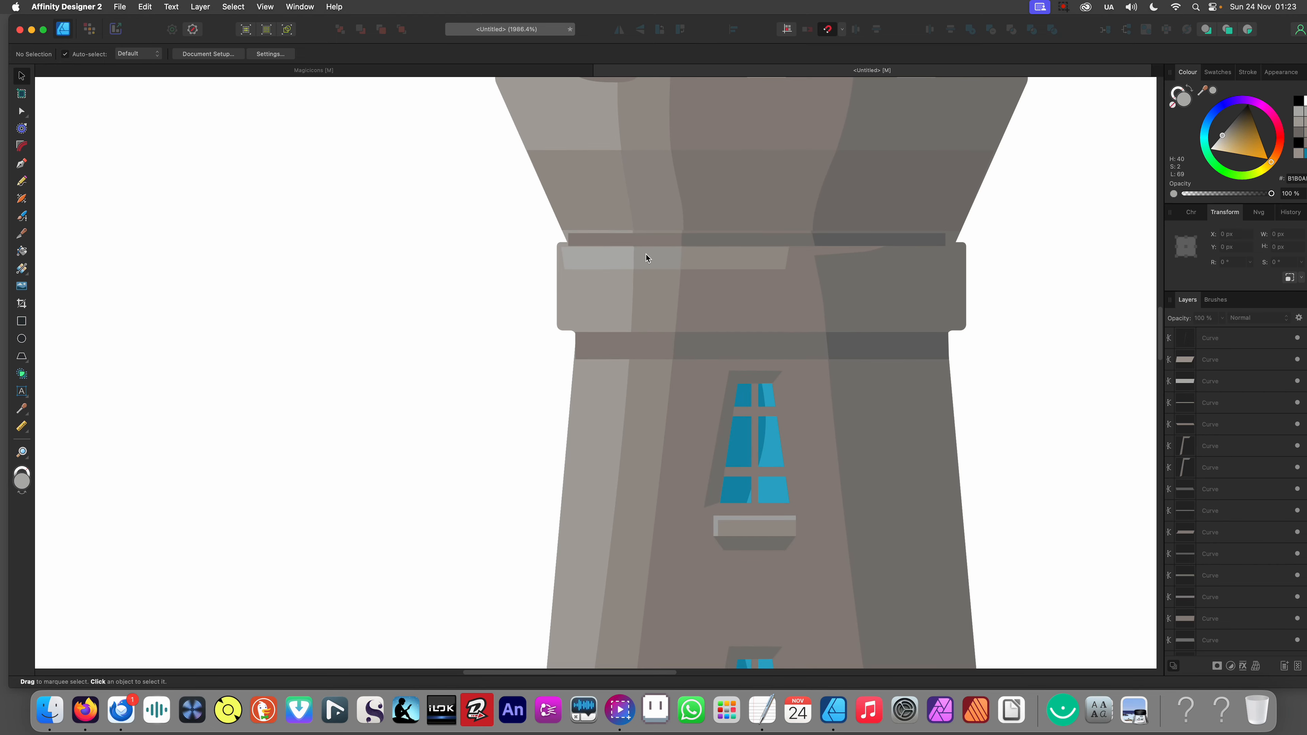
pyautogui.scroll(-5, 645, 257)
pyautogui.scroll(6, 639, 313)
pyautogui.click(638, 316)
pyautogui.scroll(3, 632, 347)
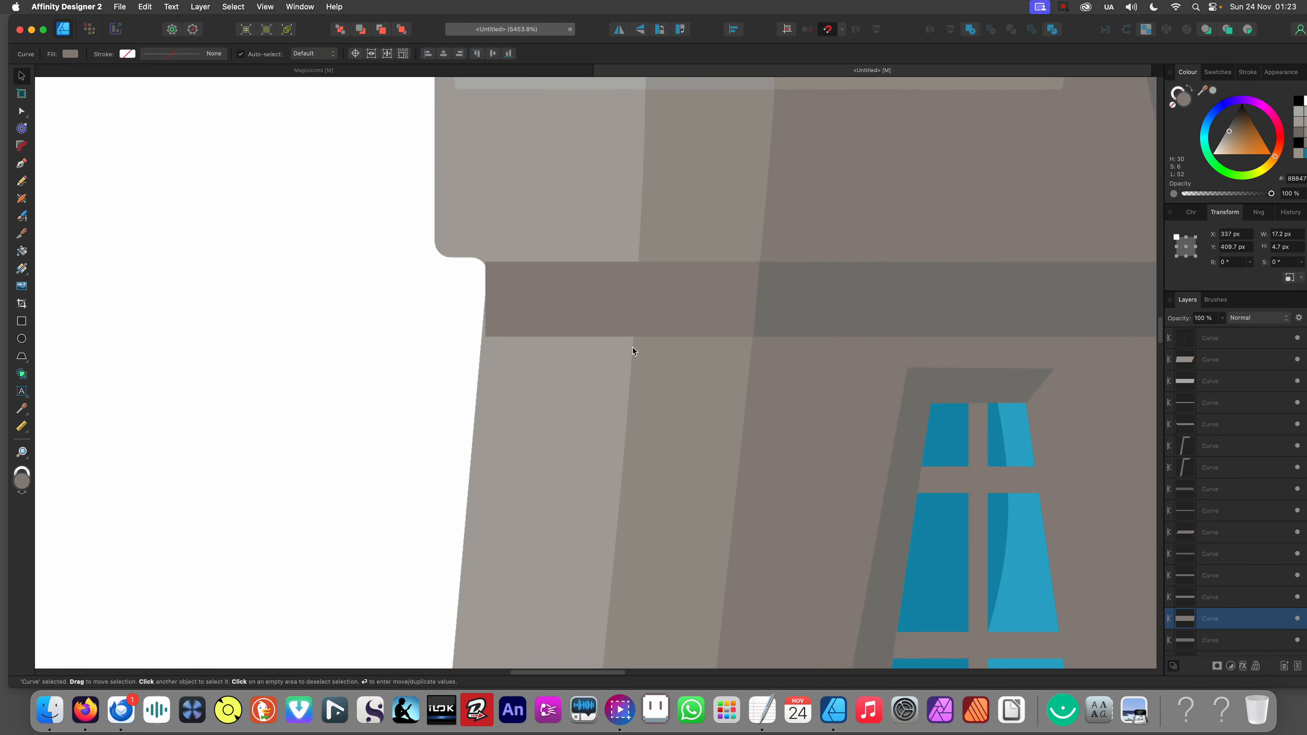
pyautogui.scroll(1, 634, 347)
pyautogui.press('y')
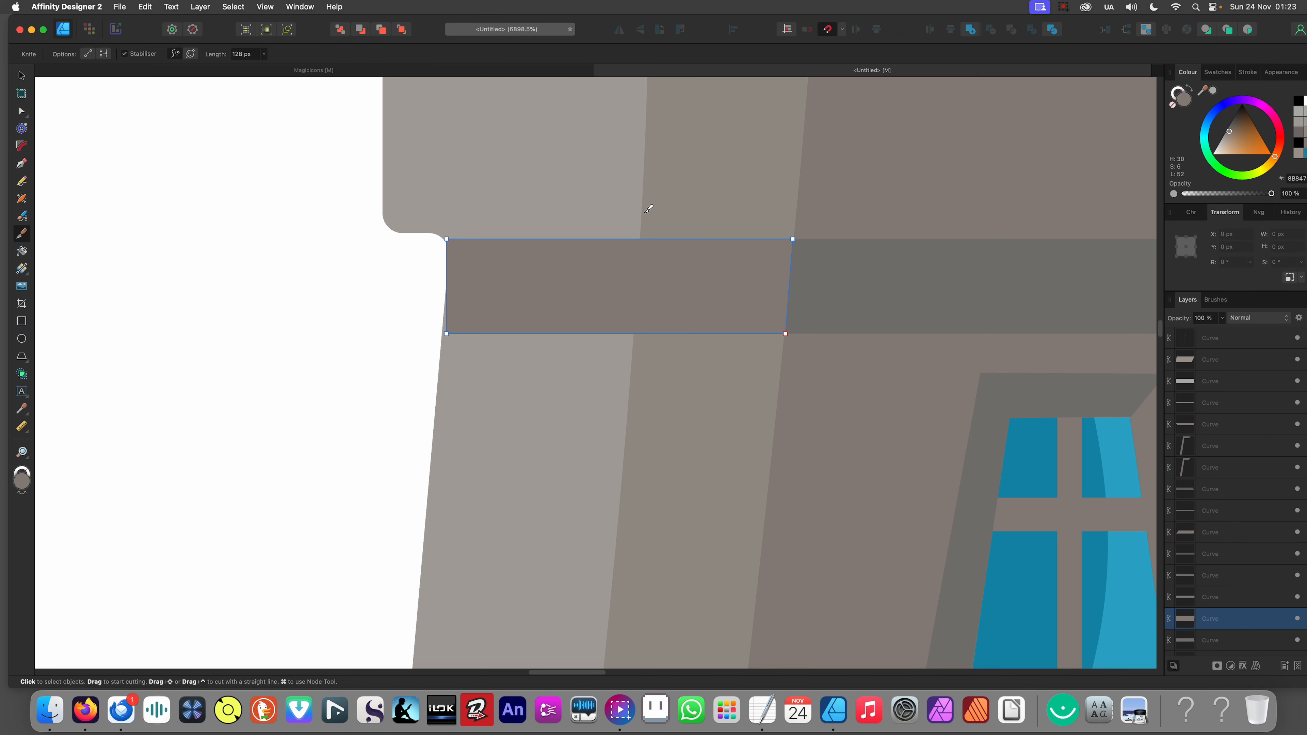
pyautogui.moveTo(649, 282); pyautogui.dragTo(630, 423)
pyautogui.press('v')
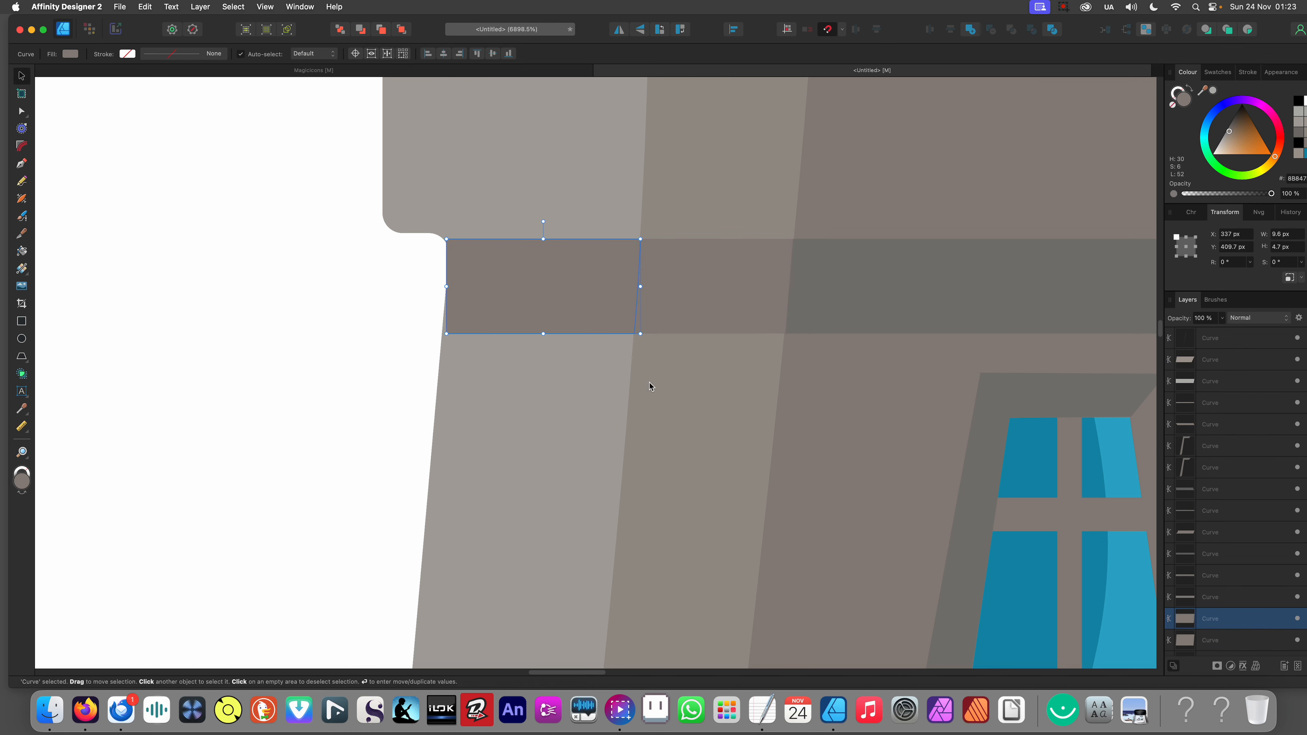
pyautogui.scroll(-13, 694, 392)
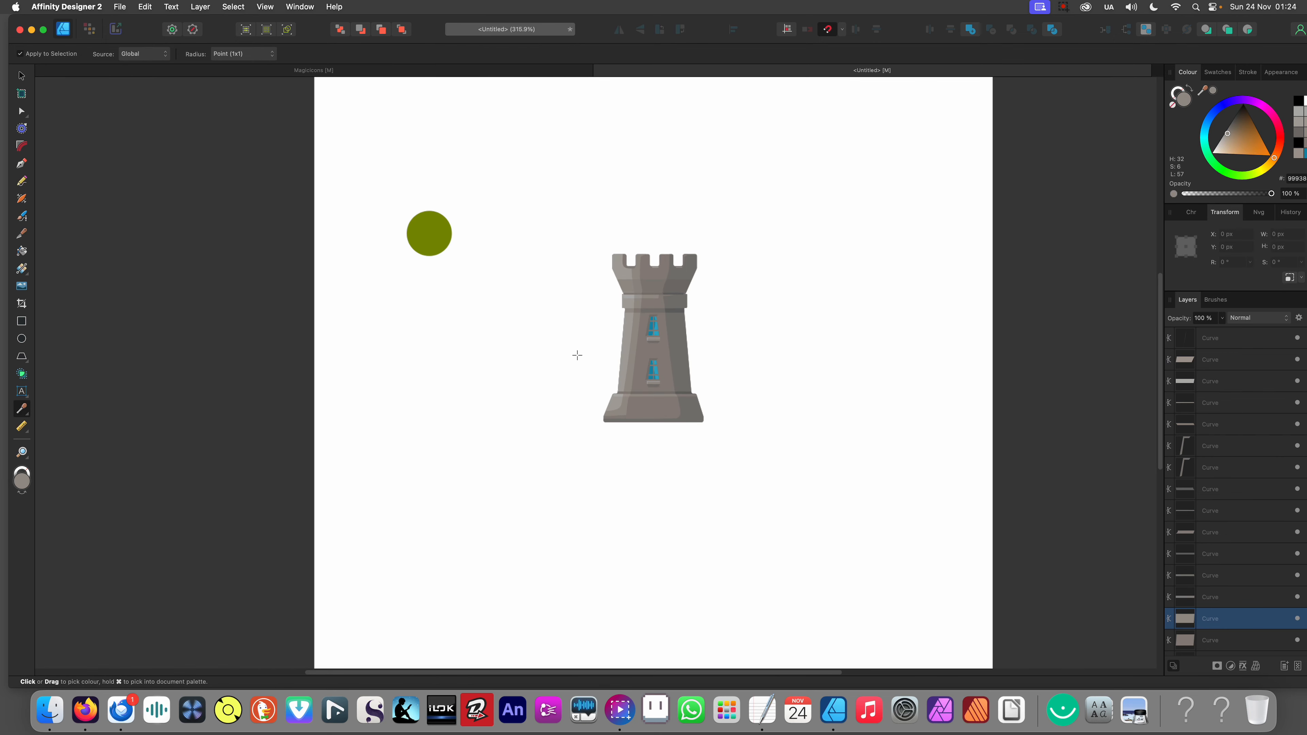
pyautogui.click(573, 370)
# Step: Cut the left part of the shadow band above the base with the Knife along the light face's edge and select the outer piece
pyautogui.scroll(13, 574, 369)
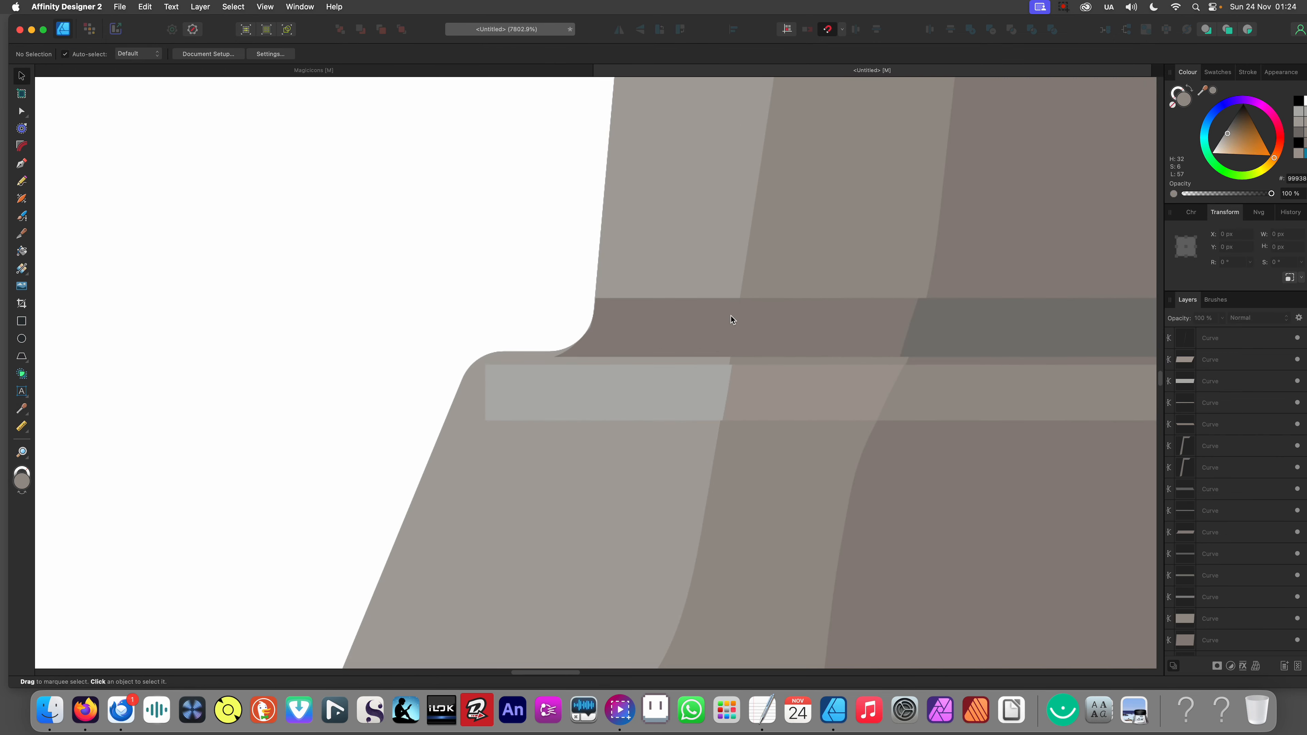
pyautogui.click(730, 317)
pyautogui.press('y')
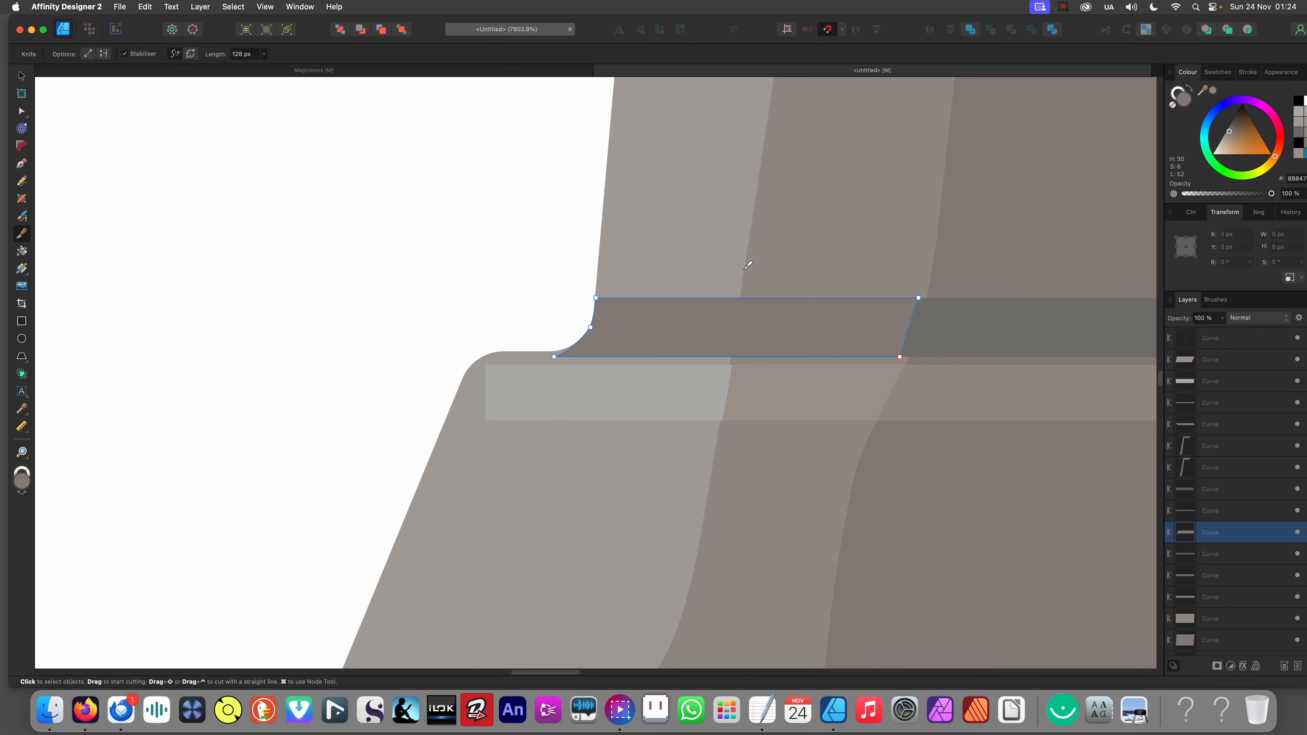
pyautogui.moveTo(744, 270); pyautogui.dragTo(719, 455)
pyautogui.click(699, 334)
# Step: Fill the outer piece of the shadow band above the base with the left face's inner colour, hue 32, saturation 6, lightness 57, and deselect it
pyautogui.press('i')
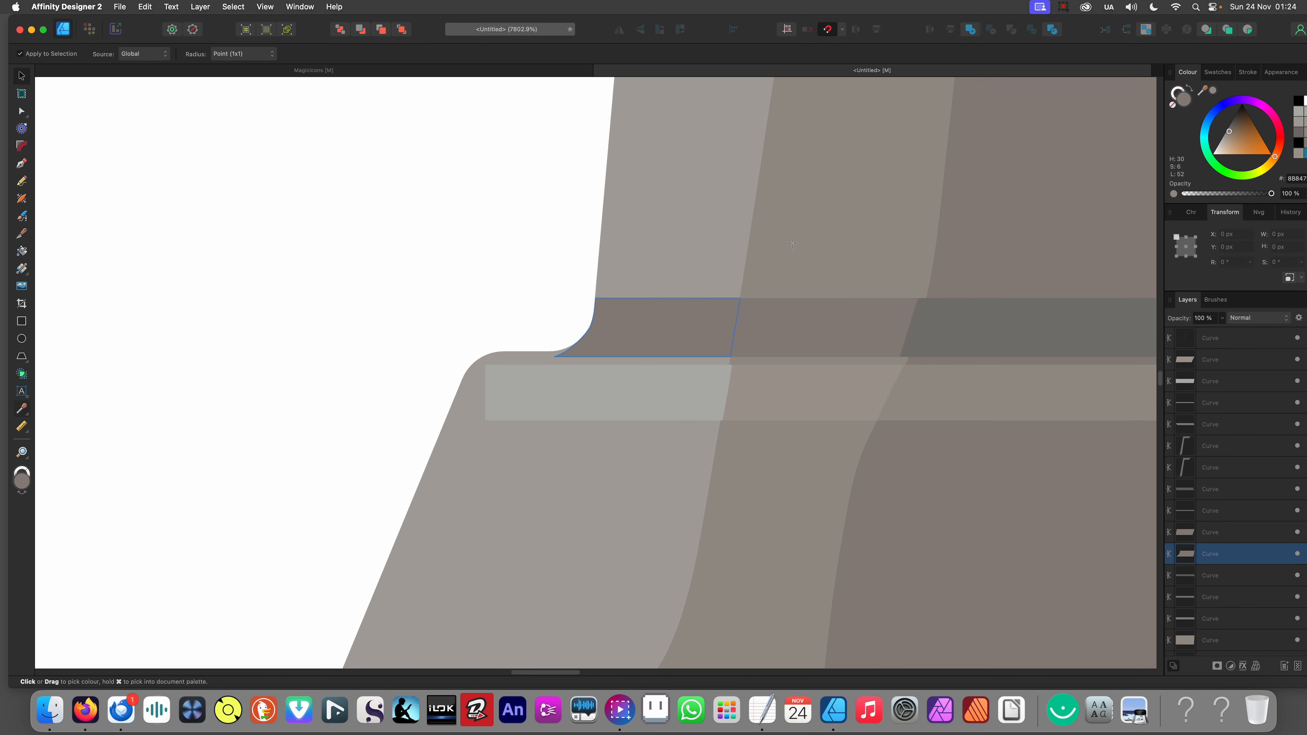
pyautogui.click(775, 251)
pyautogui.scroll(-5, 629, 274)
pyautogui.press('v')
pyautogui.click(473, 294)
pyautogui.scroll(-5, 515, 309)
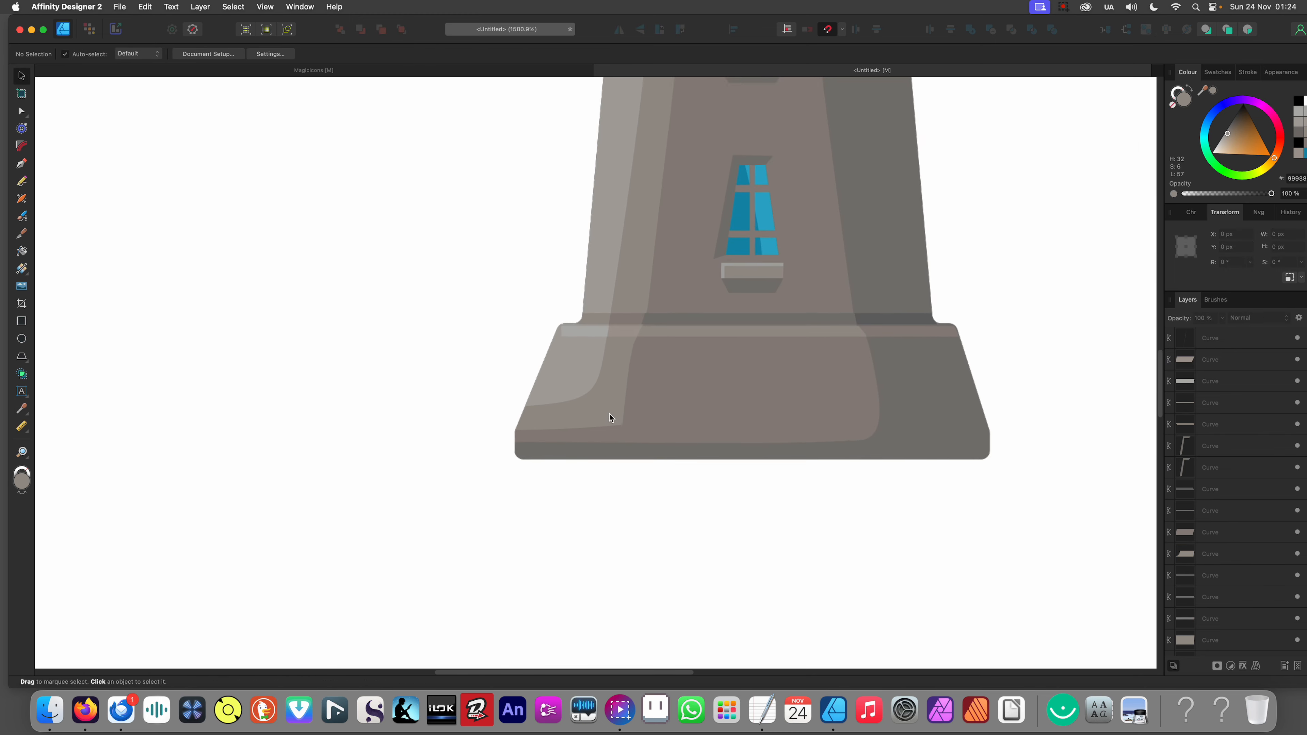
# Step: Round the sharp lower corner of the left face's inner piece on the base with the Corner tool
pyautogui.scroll(6, 643, 427)
pyautogui.click(649, 432)
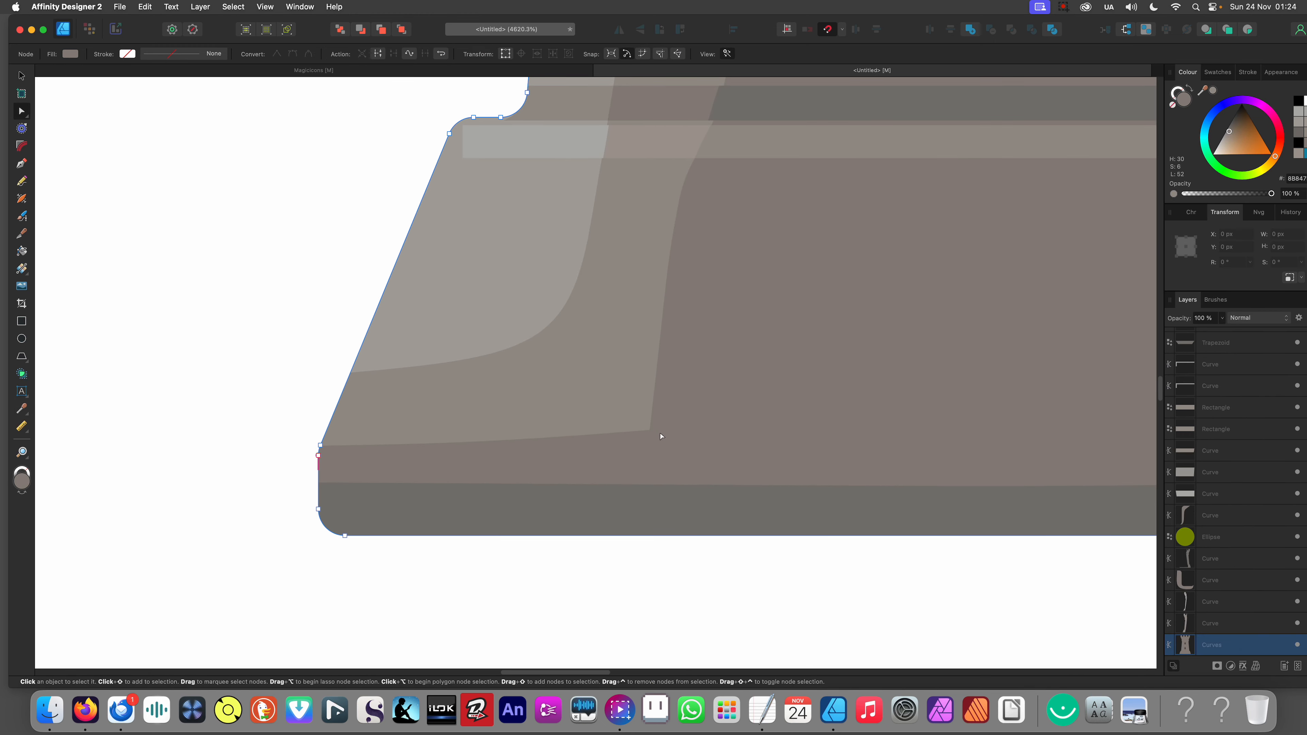
pyautogui.press('a')
pyautogui.click(649, 431)
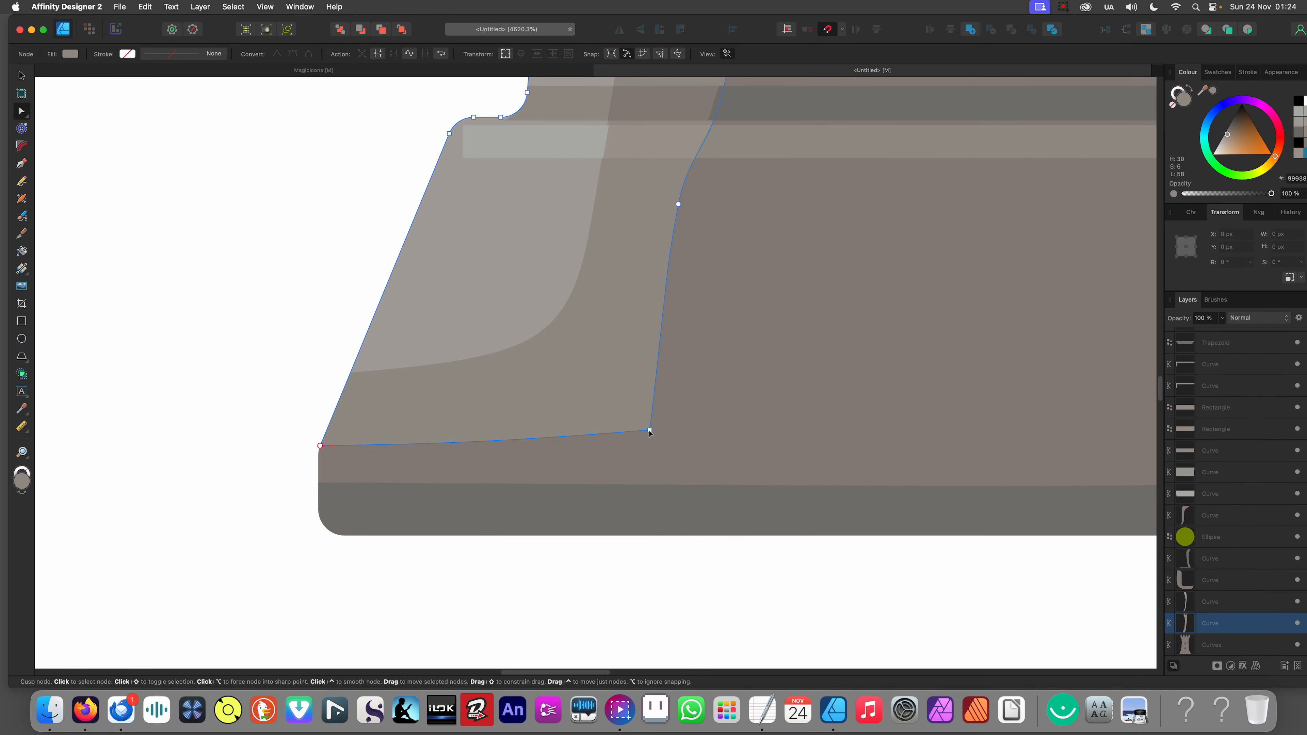
pyautogui.press('c')
pyautogui.moveTo(649, 430); pyautogui.dragTo(609, 387)
pyautogui.scroll(-6, 609, 371)
pyautogui.click(586, 441)
pyautogui.click(656, 381)
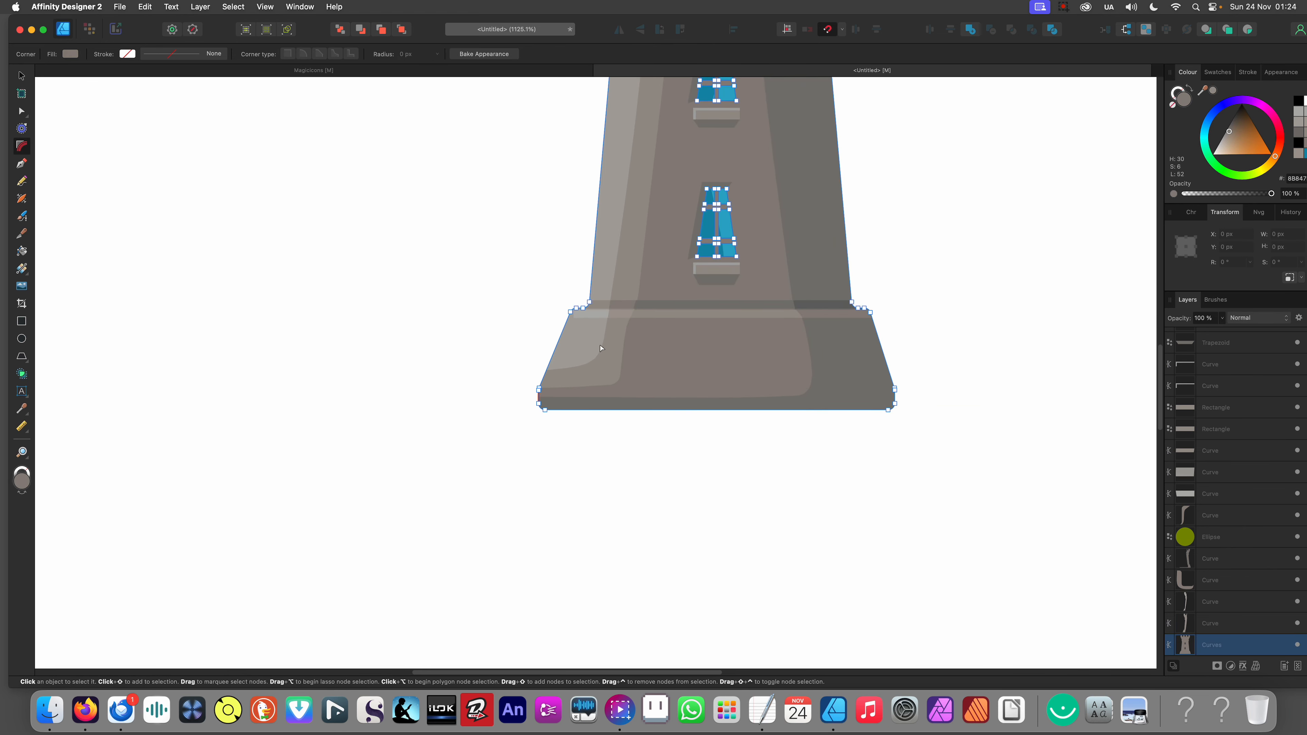
# Step: Convert the left face's inner piece, with its rounded lower corner, to curves and deselect it
pyautogui.click(596, 350)
pyautogui.click(607, 354)
pyautogui.rightClick(606, 352)
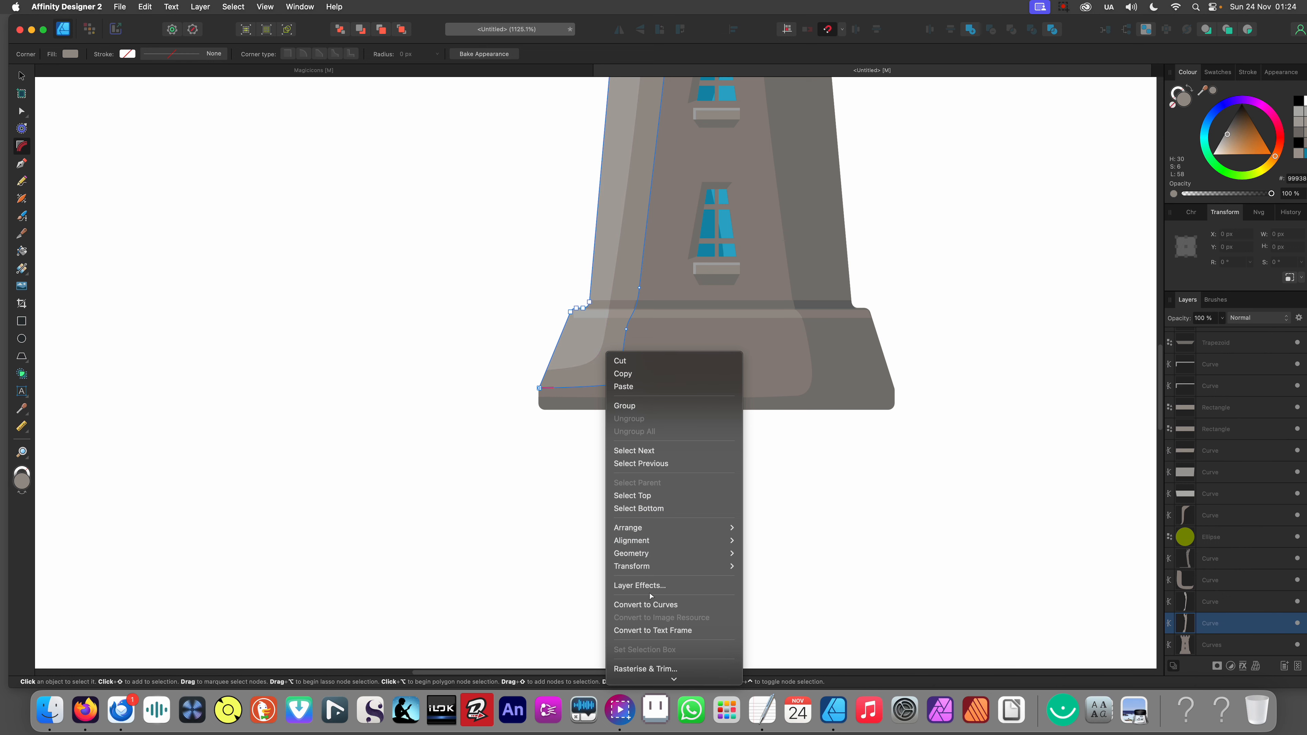
pyautogui.click(645, 605)
pyautogui.press('a')
pyautogui.click(674, 455)
pyautogui.scroll(-1, 708, 412)
pyautogui.scroll(-8, 708, 413)
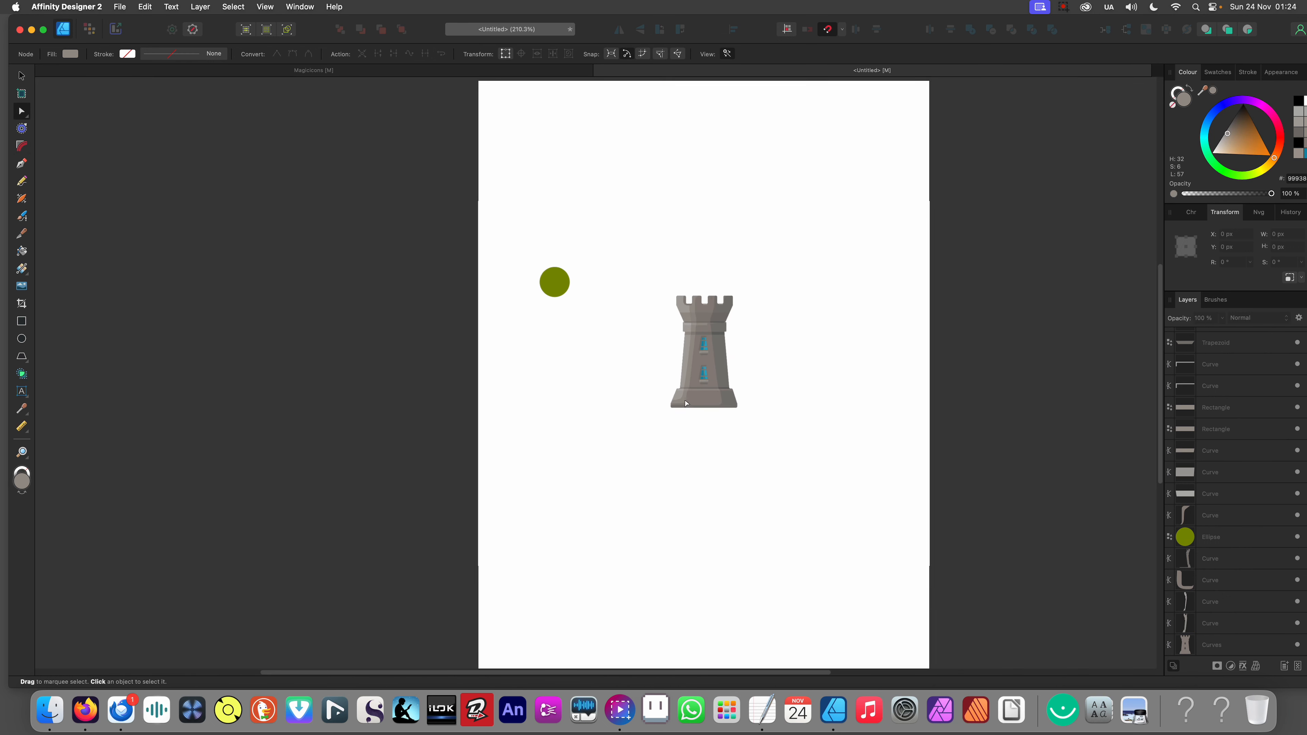
# Step: Cut the dark right face horizontally with the Knife along the bottom of the base to split off a thin strip
pyautogui.scroll(10, 680, 426)
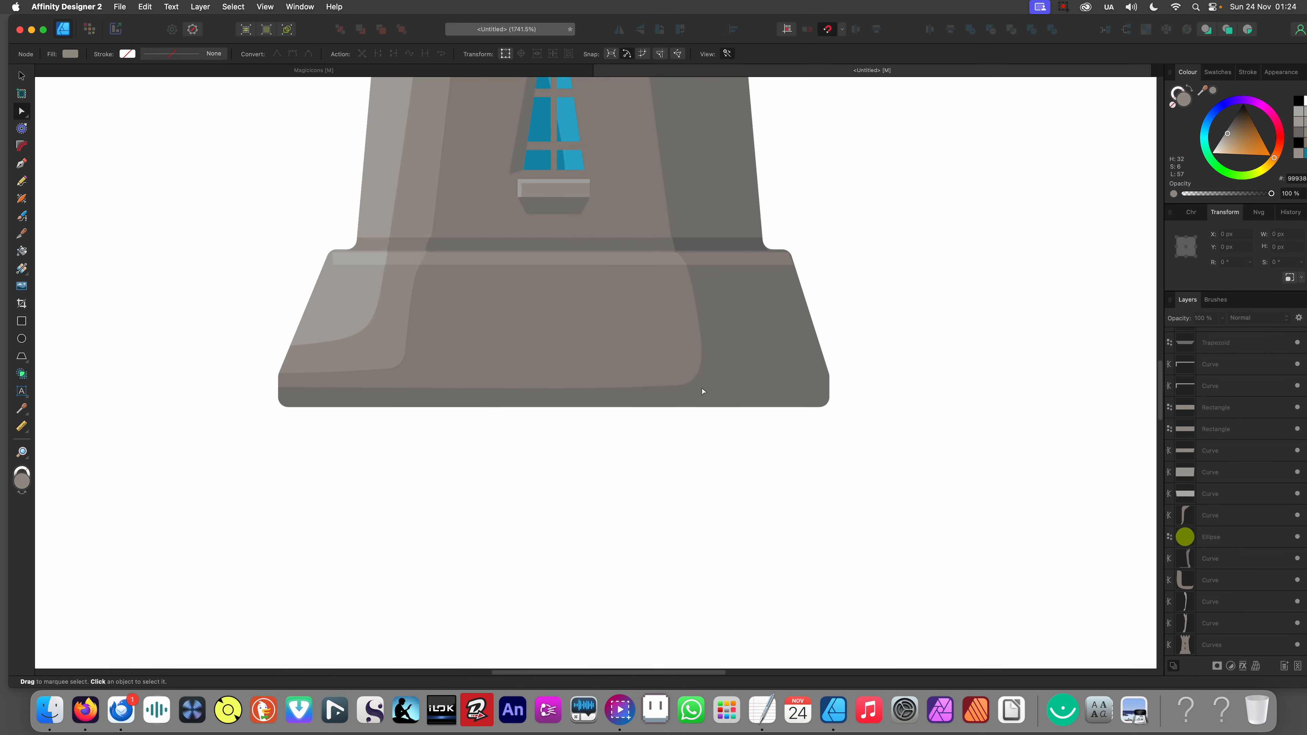
pyautogui.click(700, 384)
pyautogui.click(511, 453)
pyautogui.scroll(5, 233, 417)
pyautogui.click(355, 393)
pyautogui.scroll(-5, 356, 393)
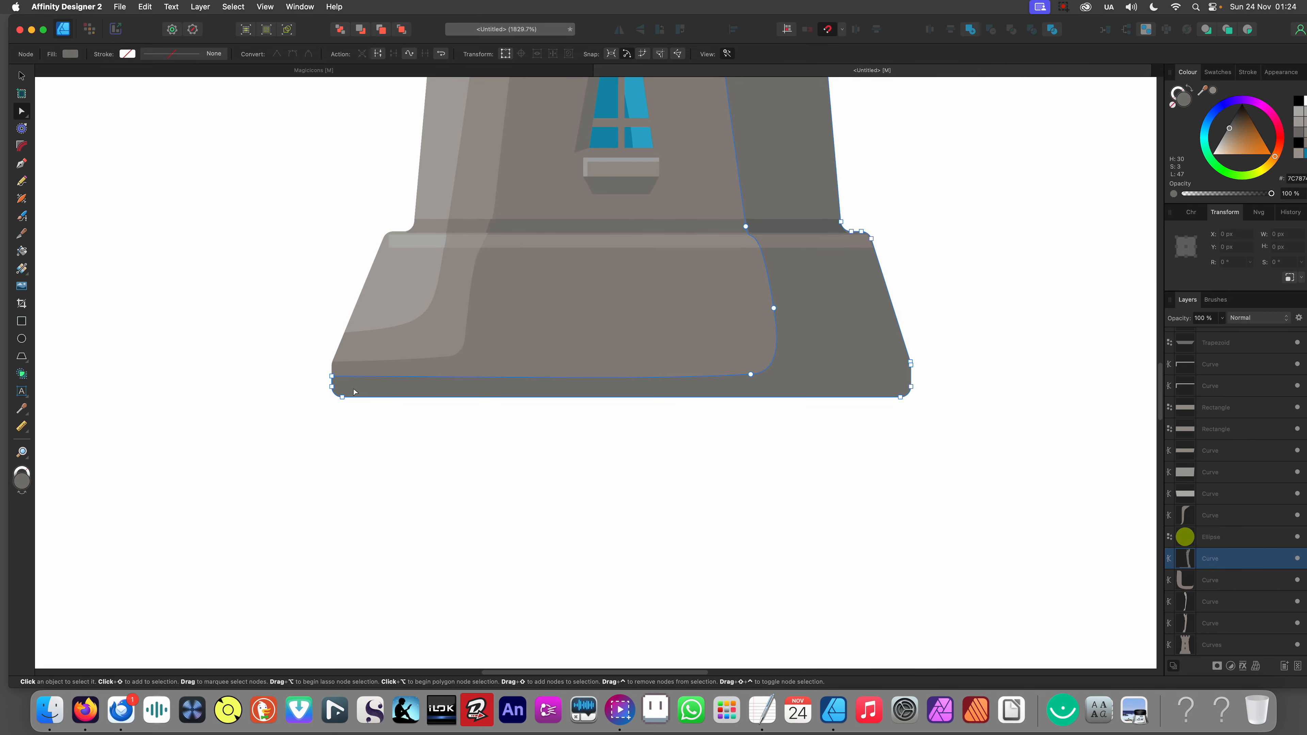
pyautogui.press('y')
pyautogui.moveTo(315, 385); pyautogui.dragTo(372, 388)
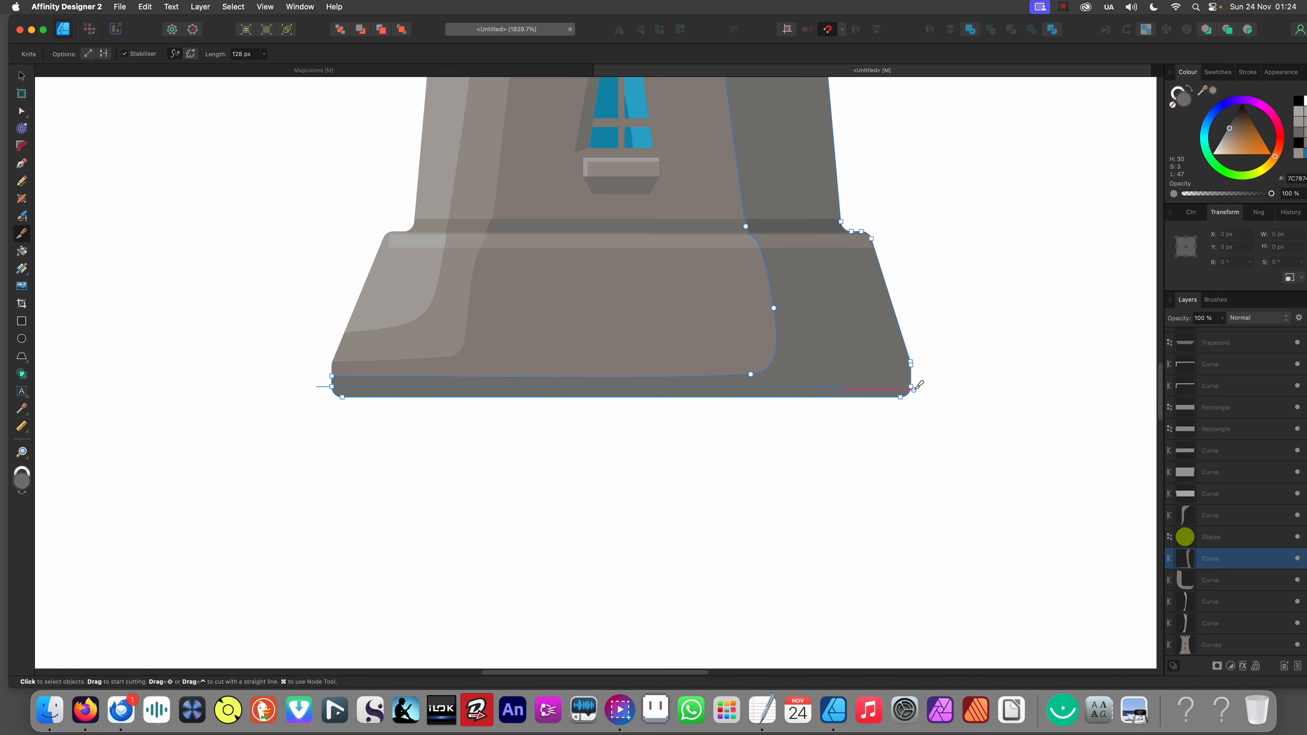
pyautogui.moveTo(919, 385); pyautogui.dragTo(1055, 380)
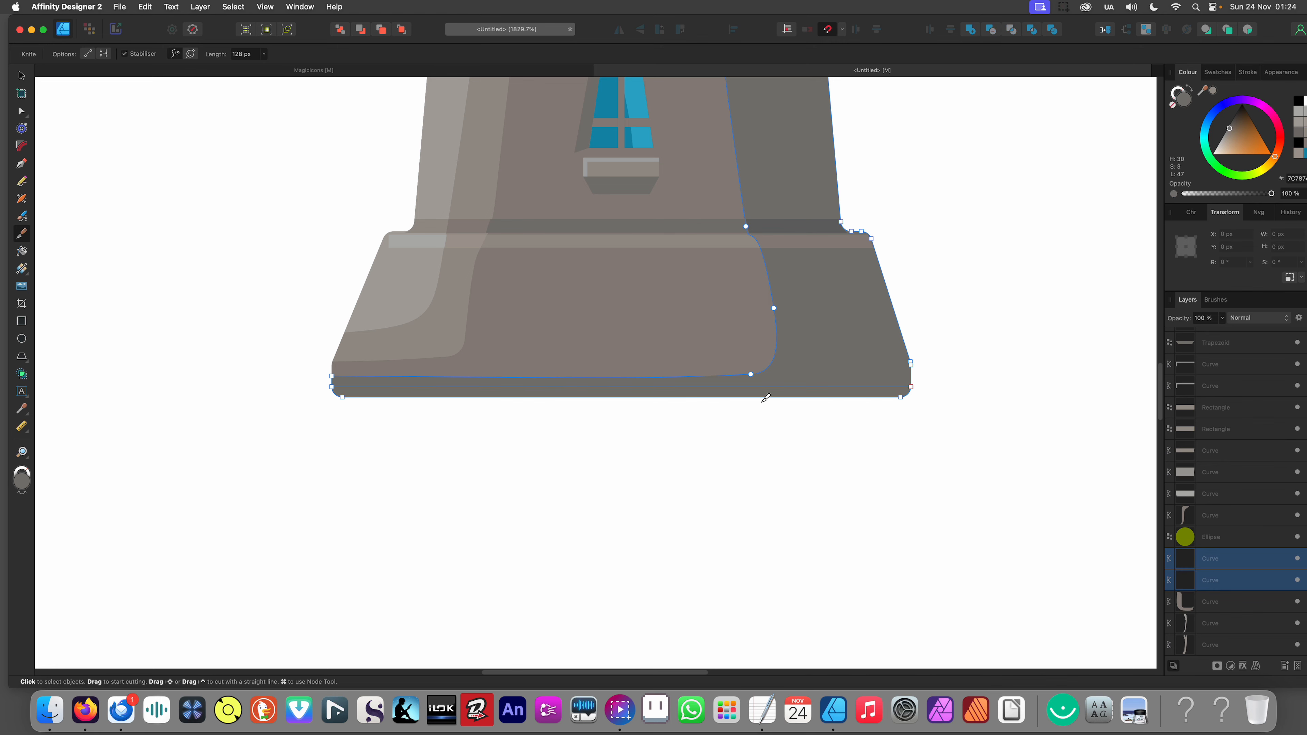
# Step: Fill the thin strip along the bottom of the base with a darker shade, hue 30, saturation 4, lightness 40, and deselect it
pyautogui.press('v')
pyautogui.click(777, 393)
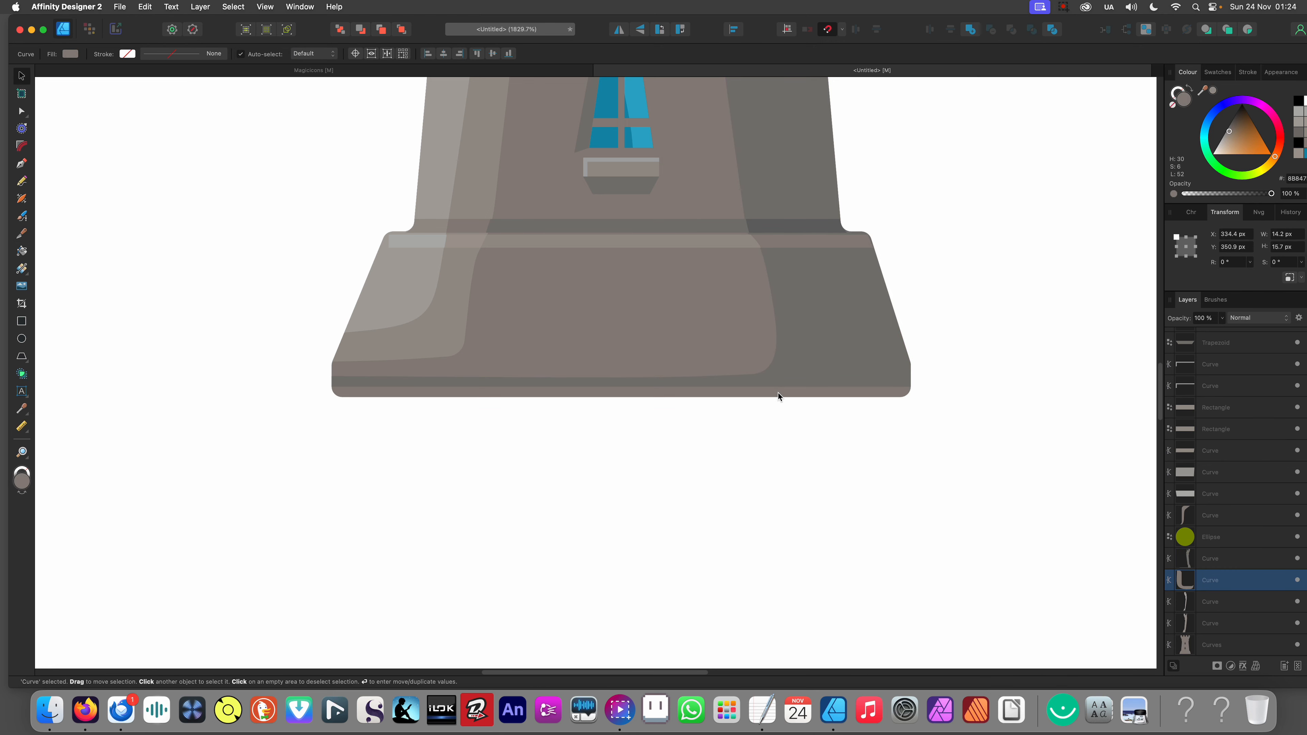
pyautogui.click(779, 396)
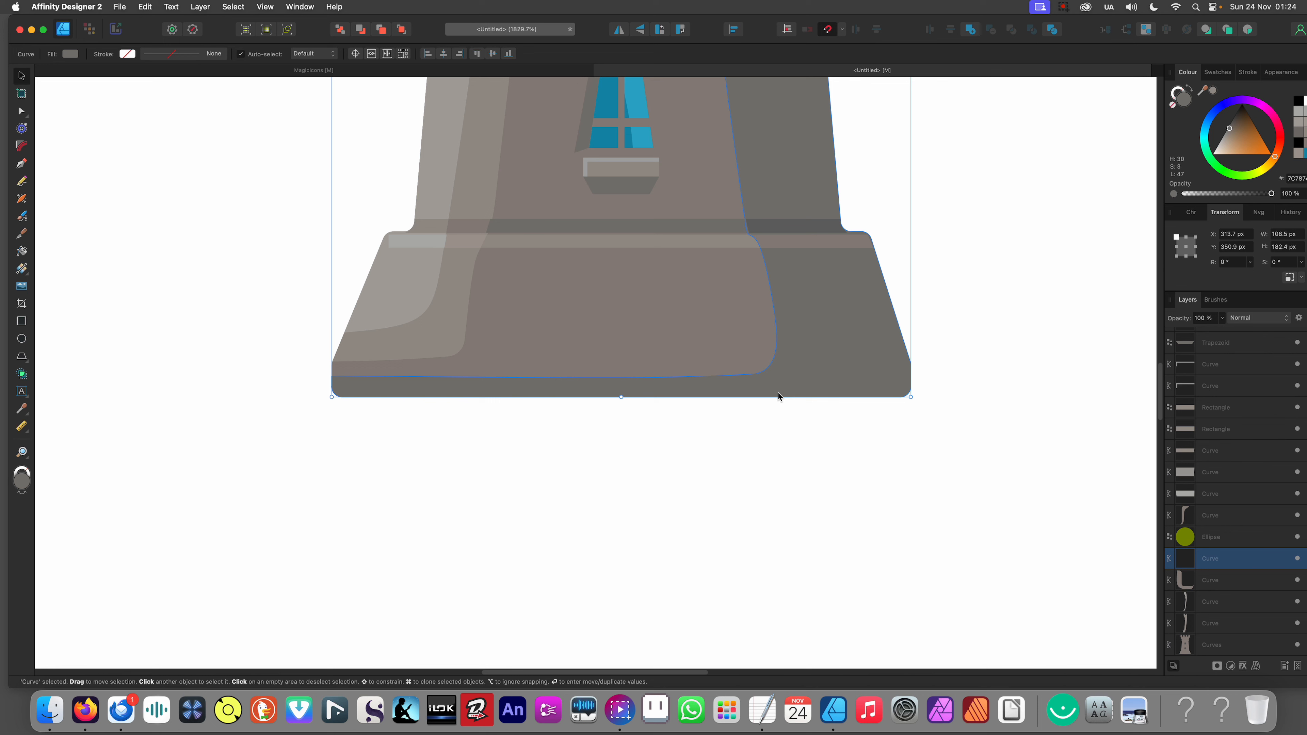
pyautogui.click(779, 397)
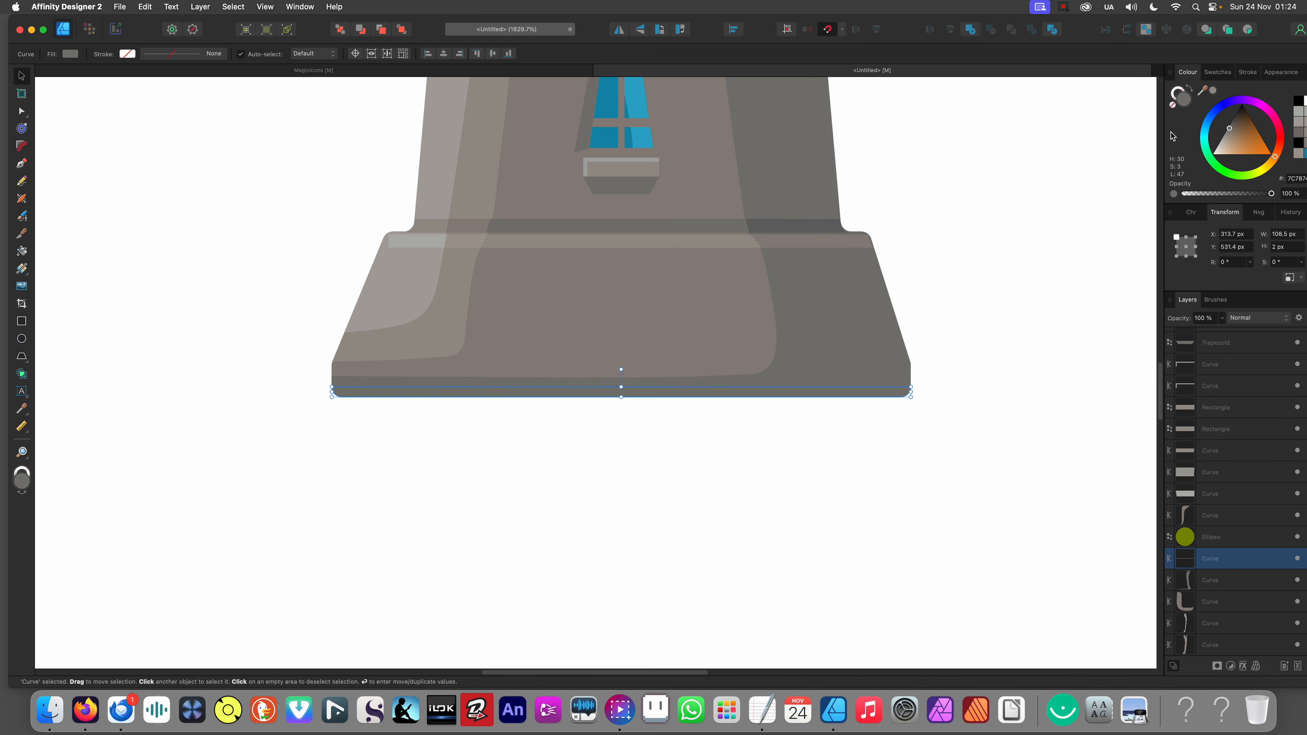
pyautogui.moveTo(1233, 131); pyautogui.dragTo(1233, 130)
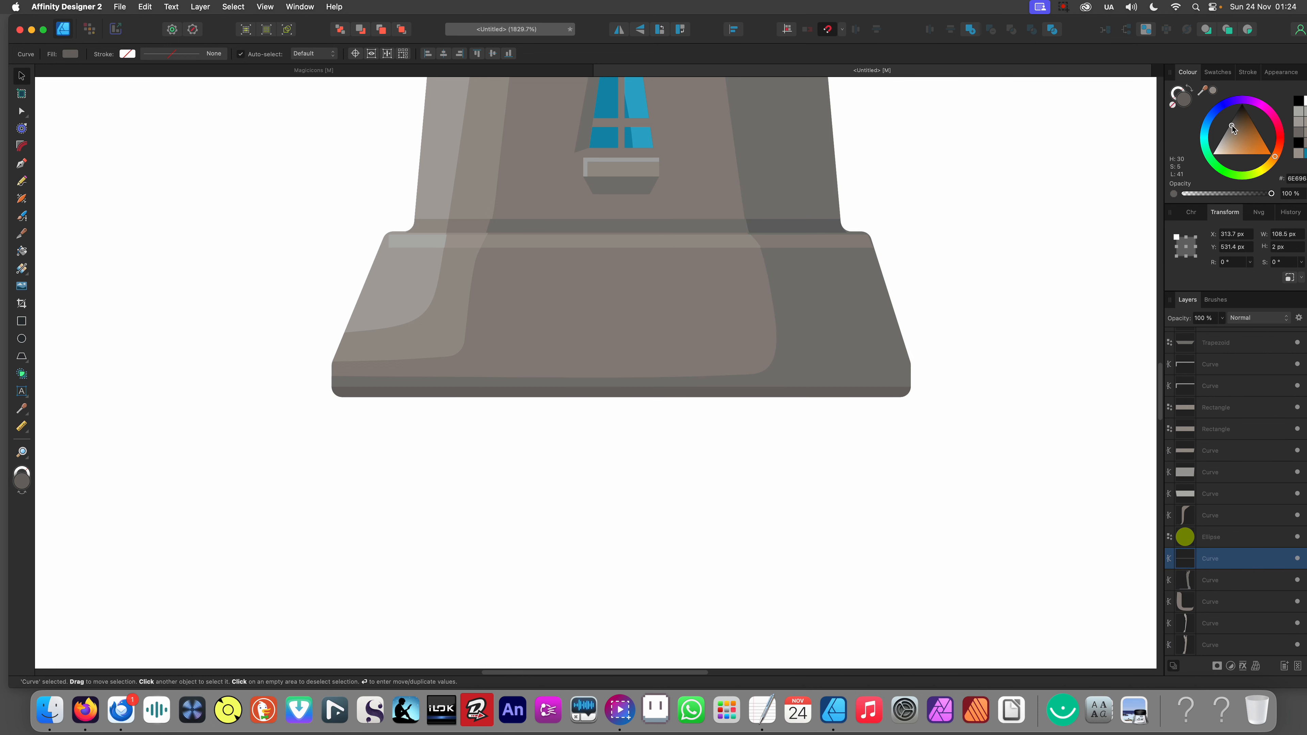
pyautogui.scroll(-10, 569, 323)
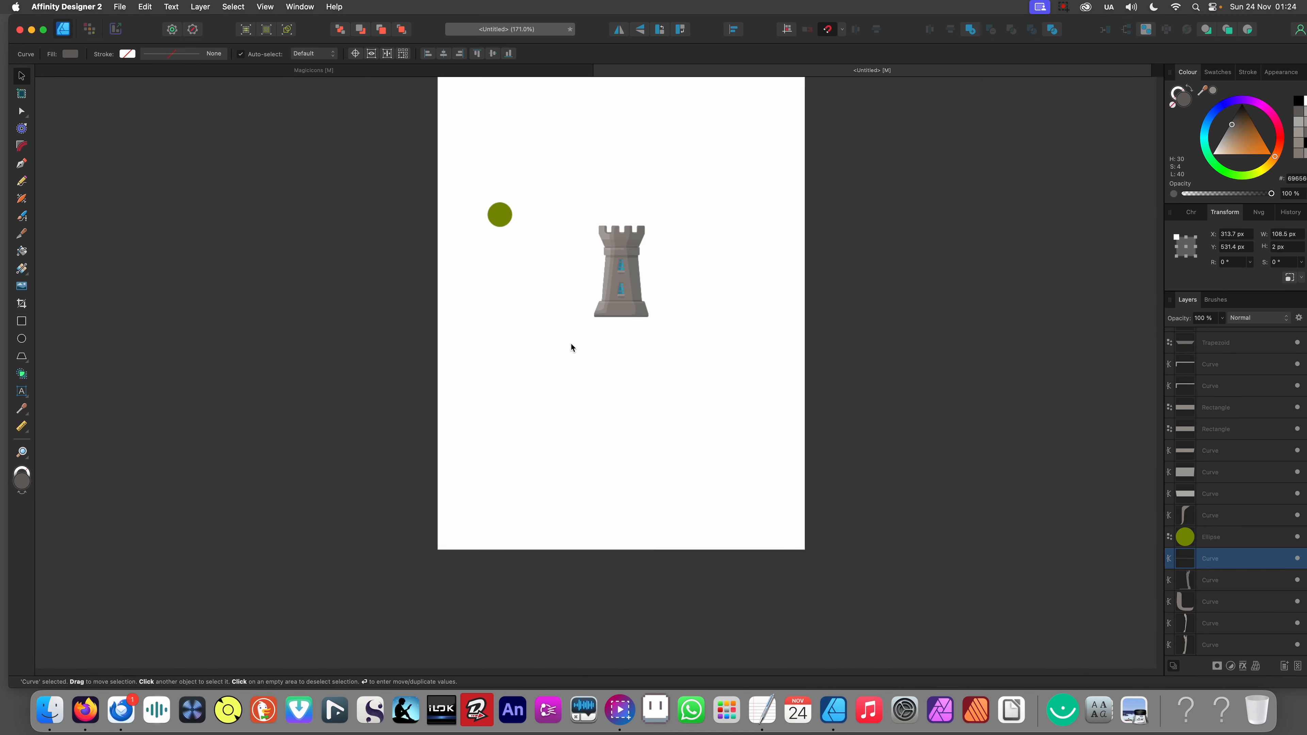
pyautogui.click(598, 333)
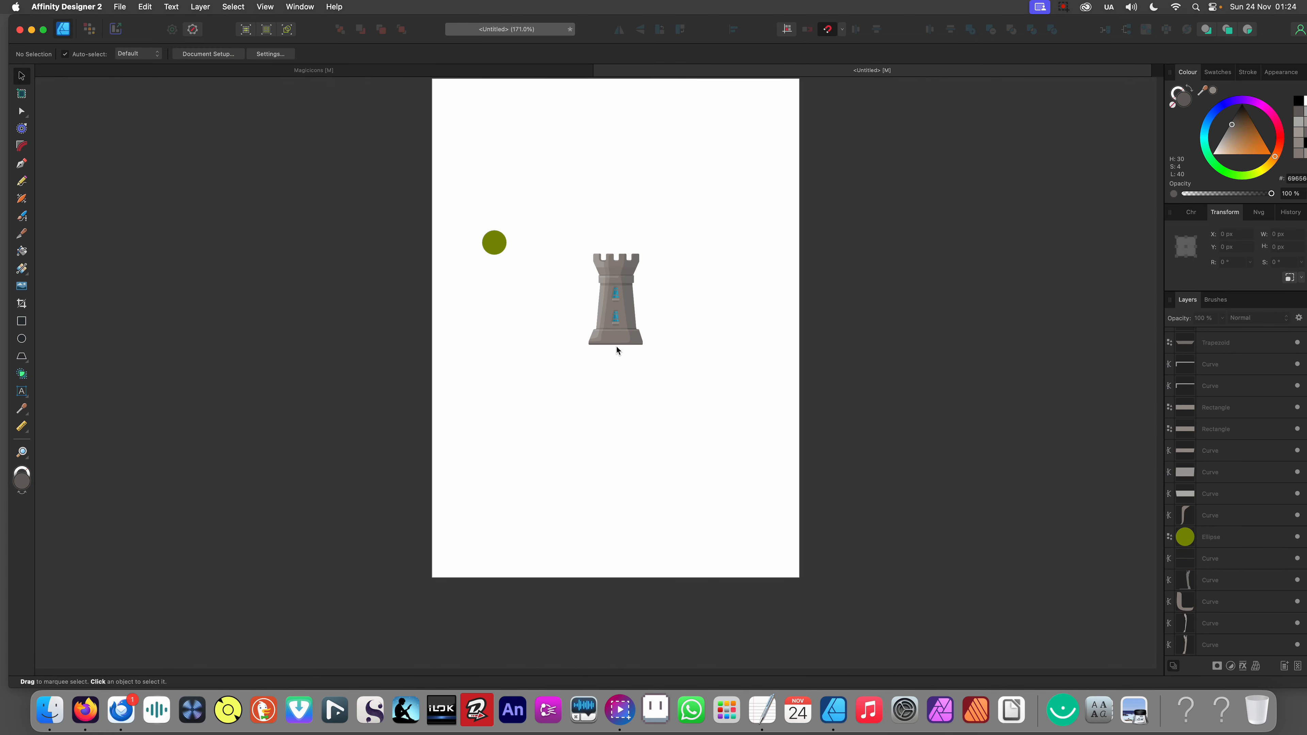
# Step: Extend the dark shadow strip above the collar to the tower's outer right edge by moving its two end nodes
pyautogui.scroll(10, 634, 348)
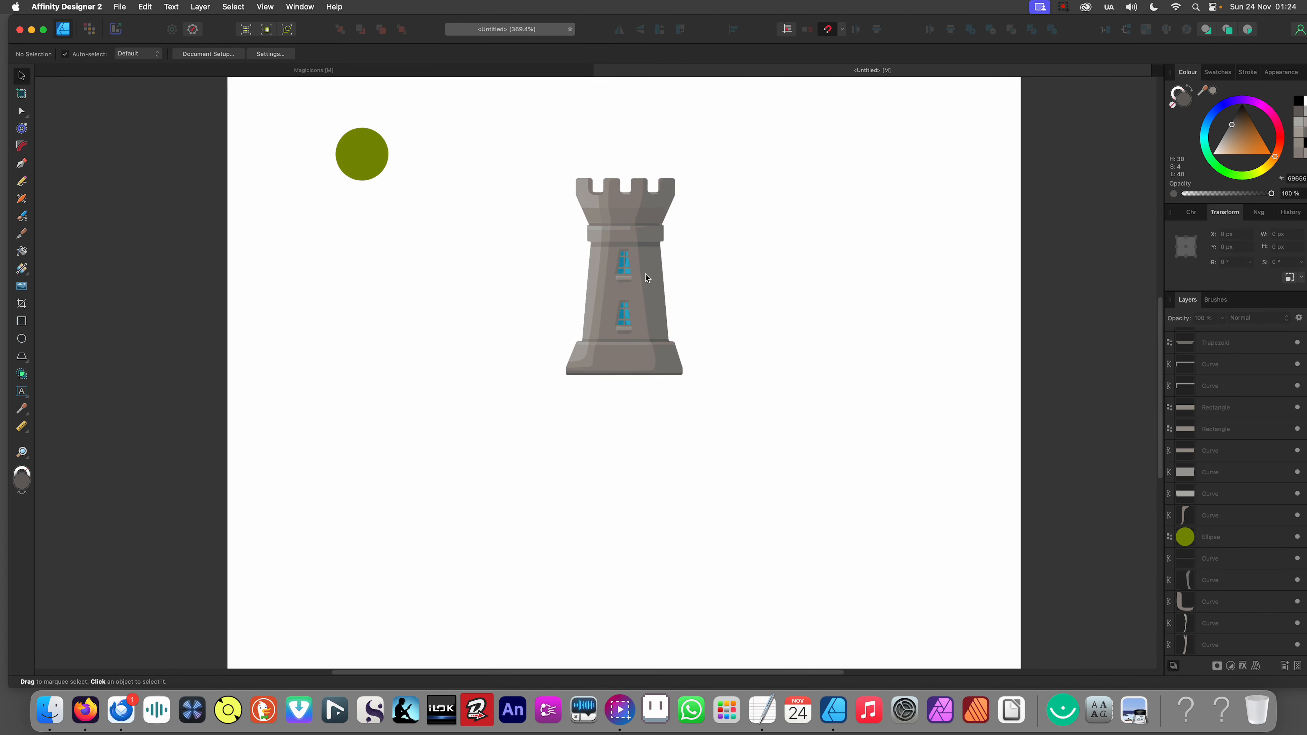
pyautogui.scroll(5, 699, 217)
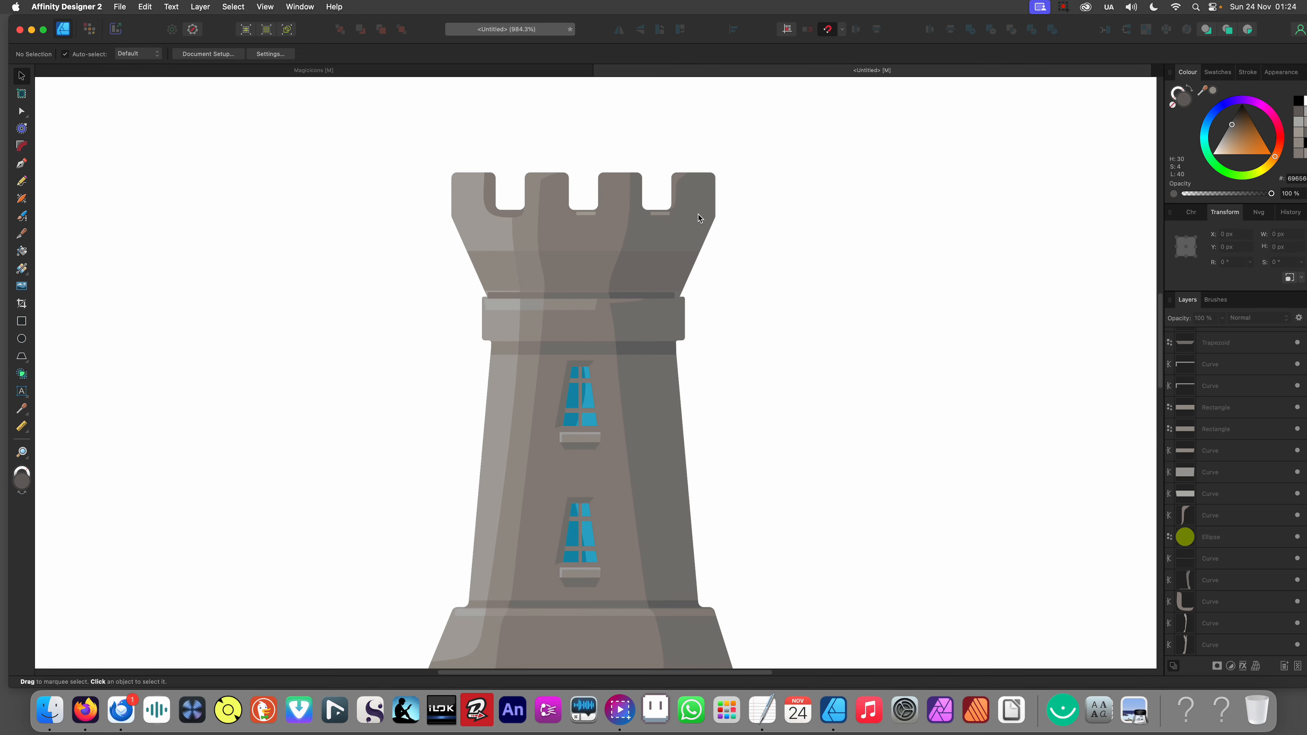
pyautogui.scroll(15, 690, 321)
pyautogui.click(635, 382)
pyautogui.press('a')
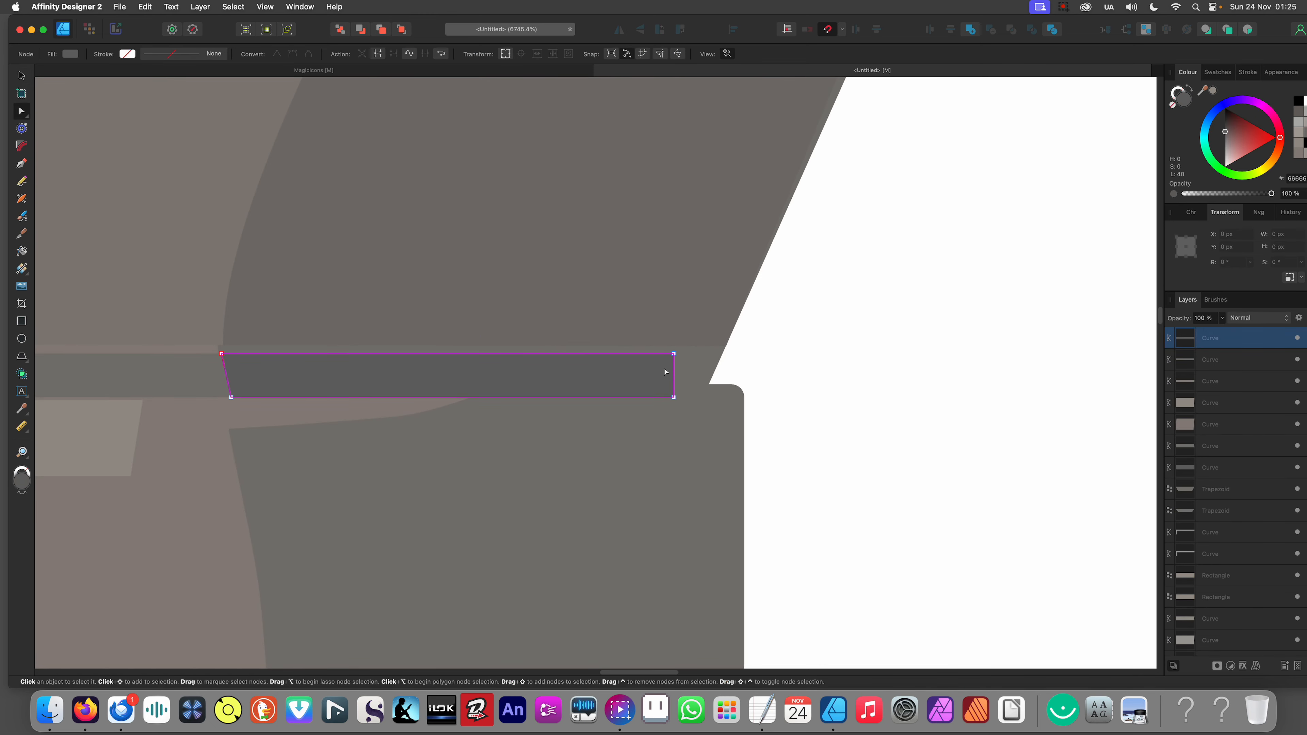
pyautogui.moveTo(673, 354); pyautogui.dragTo(715, 353)
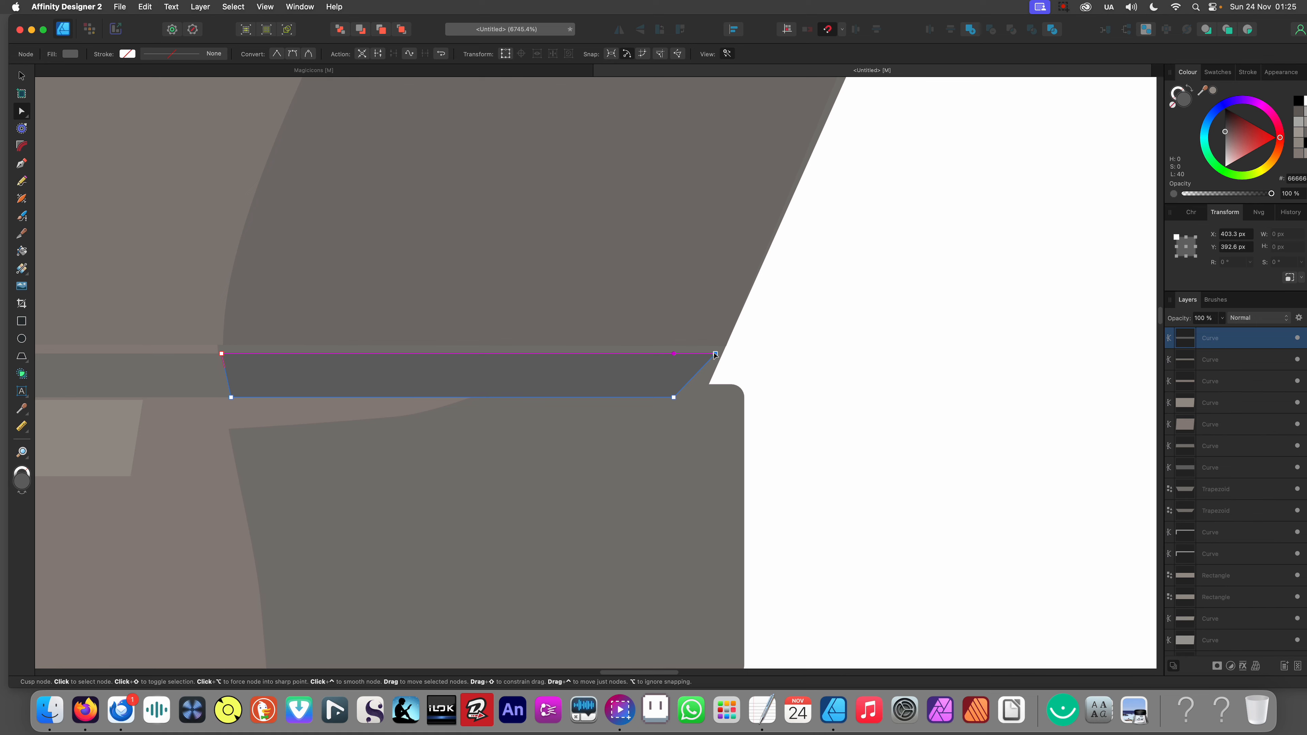
pyautogui.moveTo(675, 399); pyautogui.dragTo(703, 401)
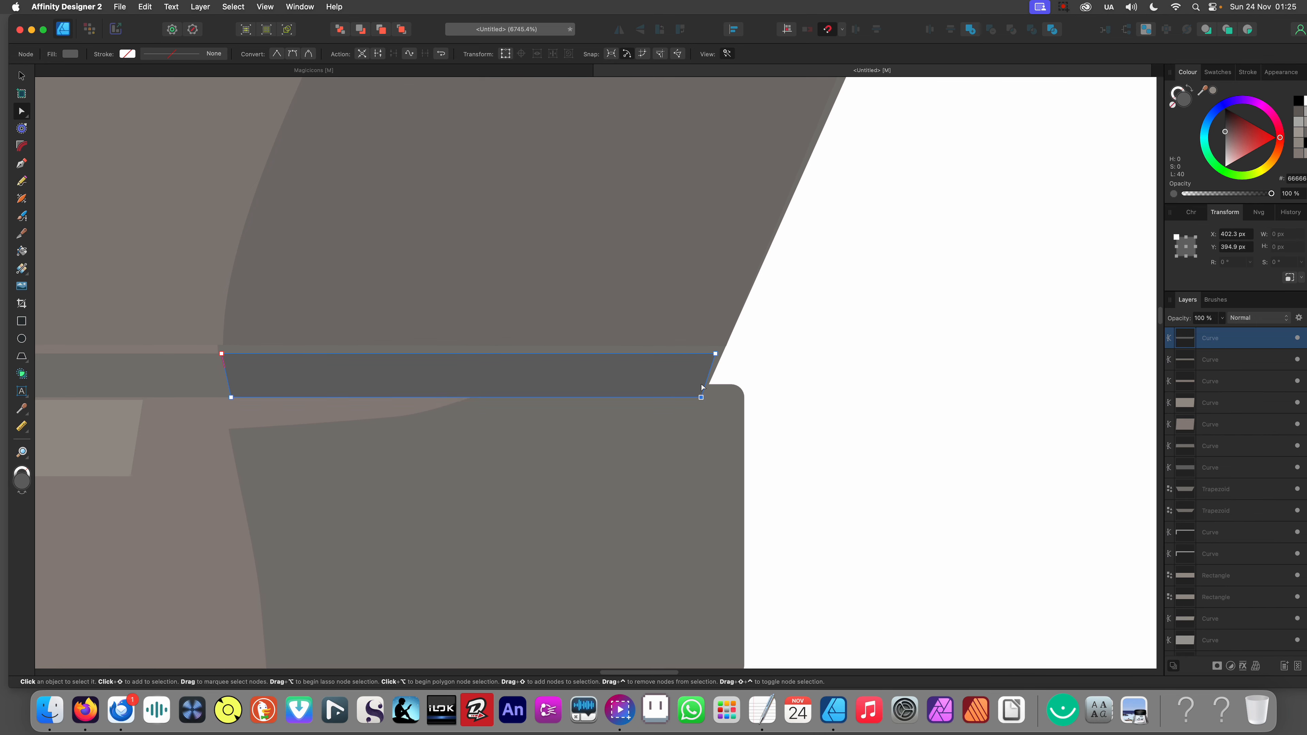
pyautogui.press('super+0')
pyautogui.click(592, 371)
# Step: Stretch the end of the collar's middle highlight to the edge of the dark right face
pyautogui.scroll(12, 594, 370)
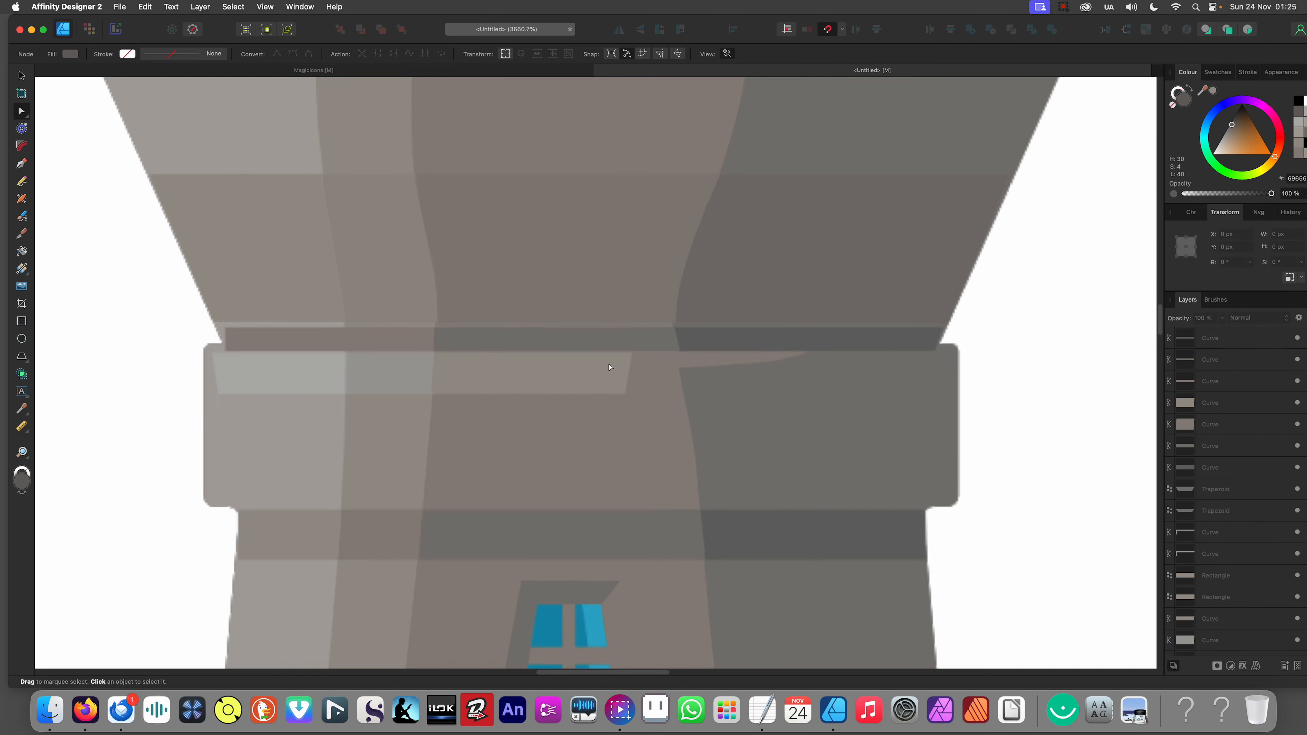
pyautogui.moveTo(638, 407); pyautogui.dragTo(675, 394)
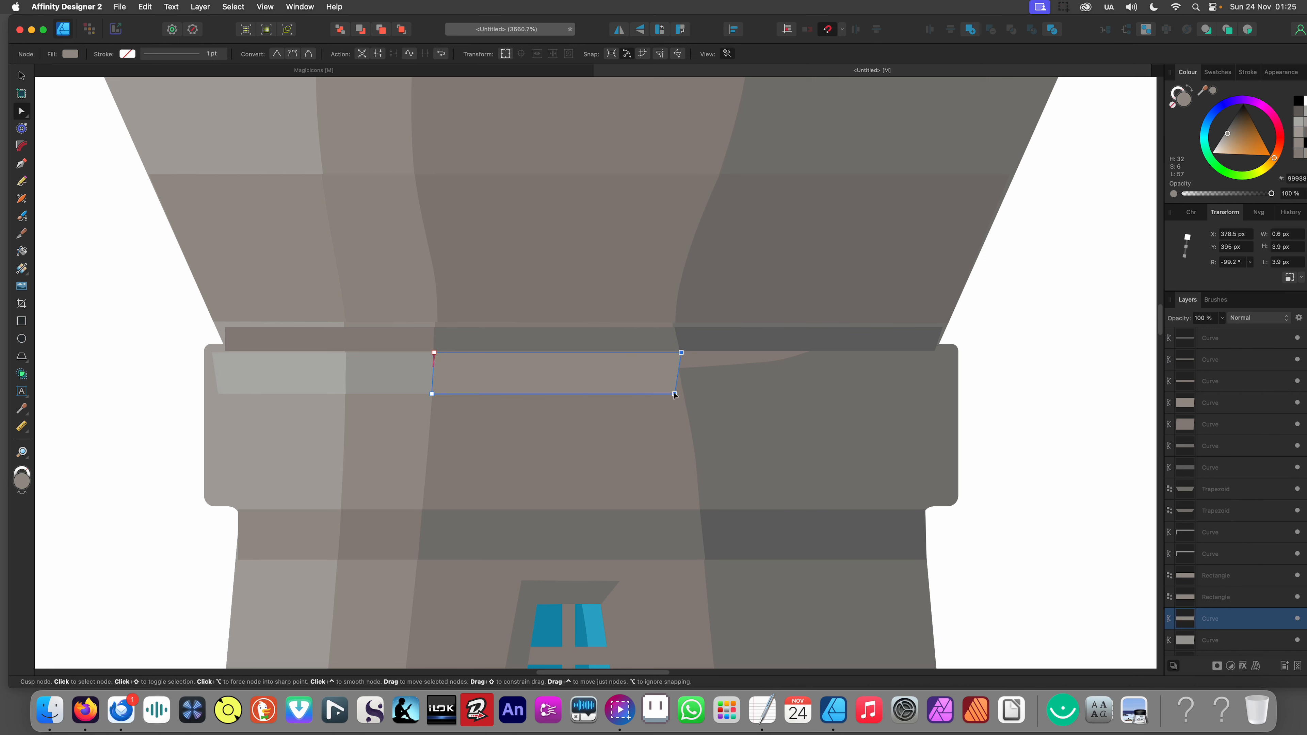
pyautogui.click(978, 400)
# Step: Delete the stray nodes of the dark right face at the collar's upper edge and smooth its contour to remove the notch
pyautogui.click(770, 384)
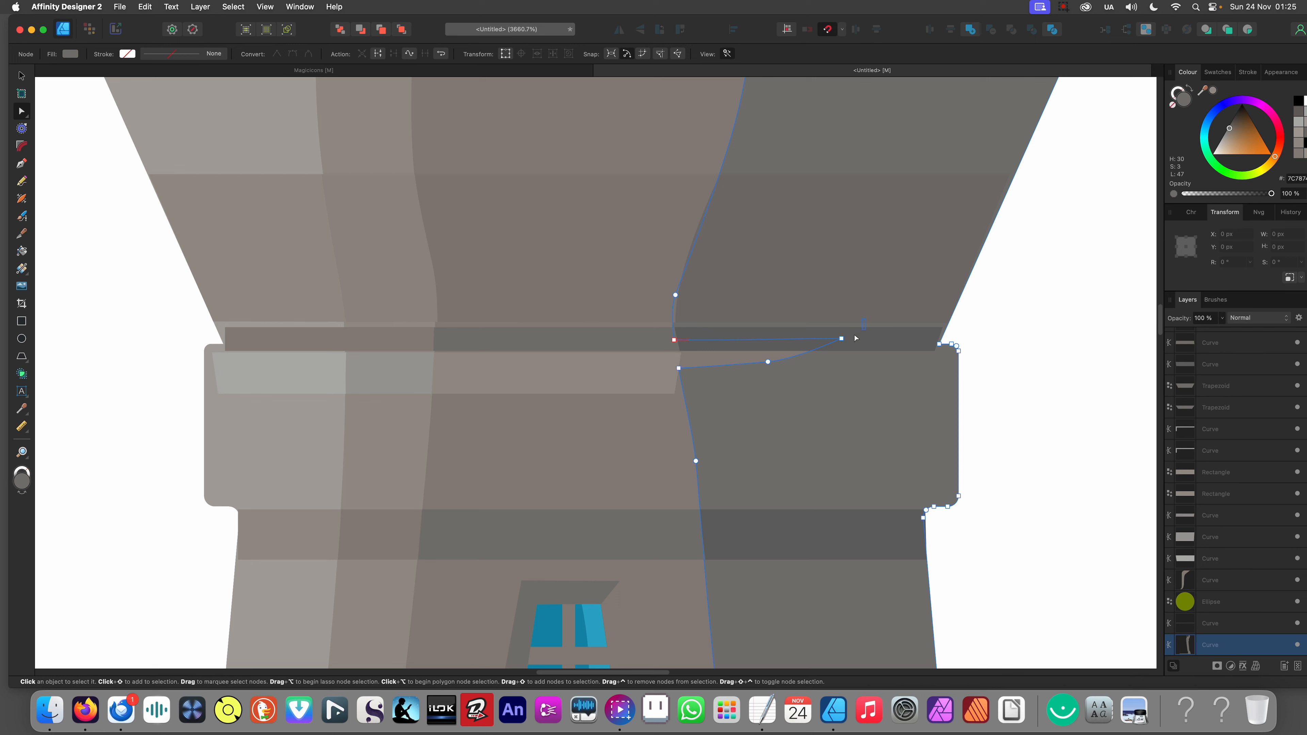
pyautogui.press('Delete')
pyautogui.moveTo(750, 371); pyautogui.dragTo(728, 388)
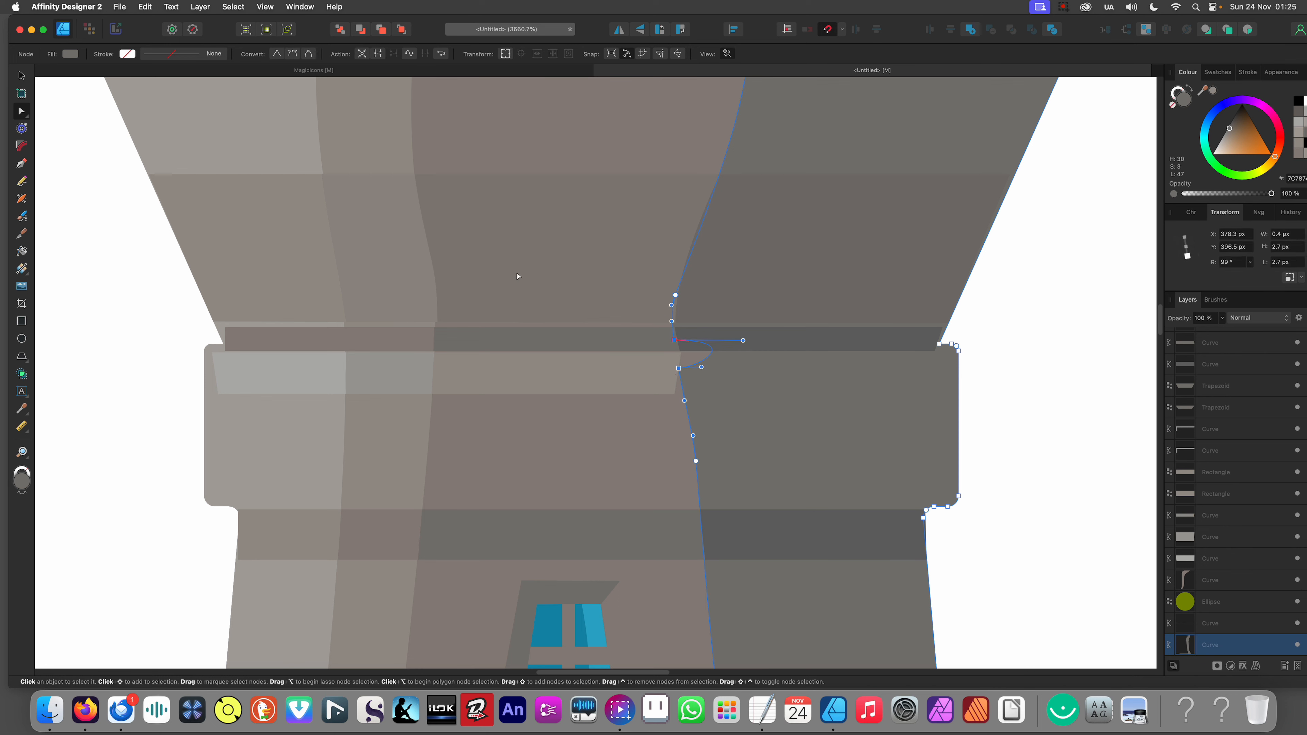
pyautogui.click(291, 55)
pyautogui.click(1016, 353)
# Step: Stretch the collar's middle highlight across the dark right face to the collar's outer right edge
pyautogui.scroll(4, 767, 338)
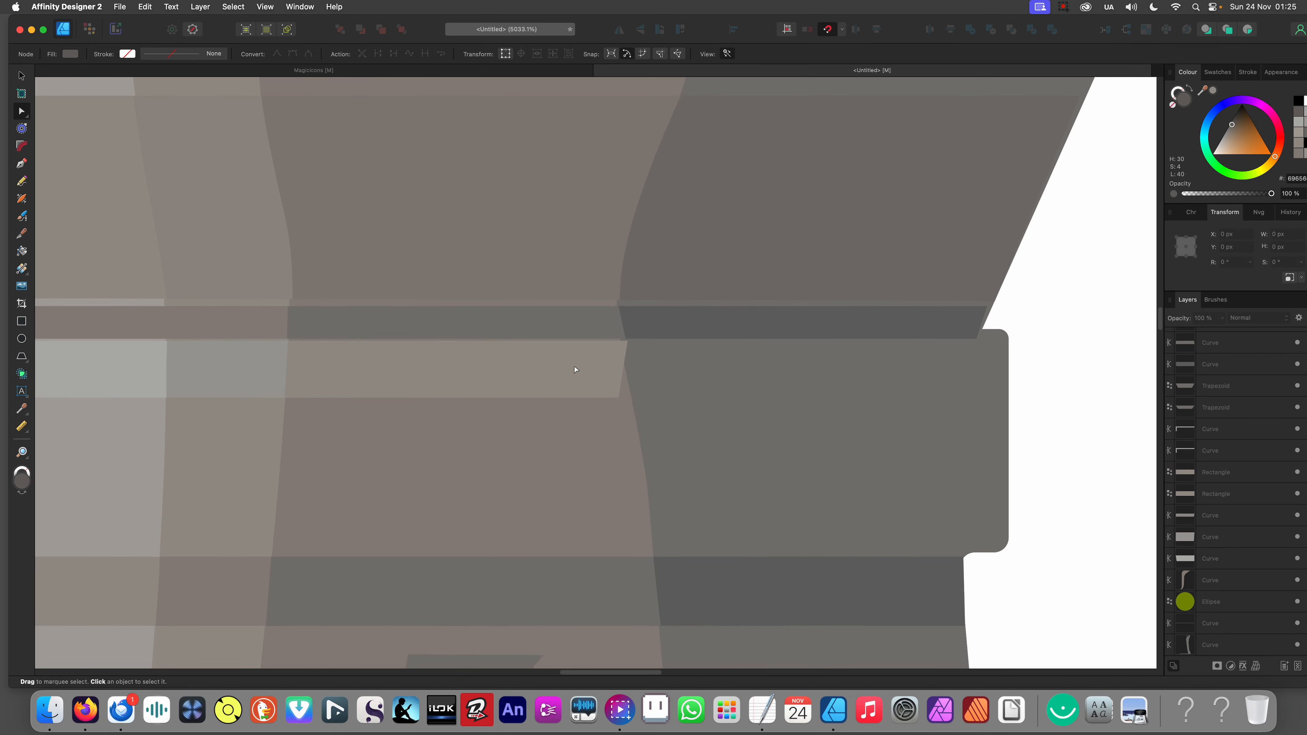
pyautogui.click(575, 369)
pyautogui.press('v')
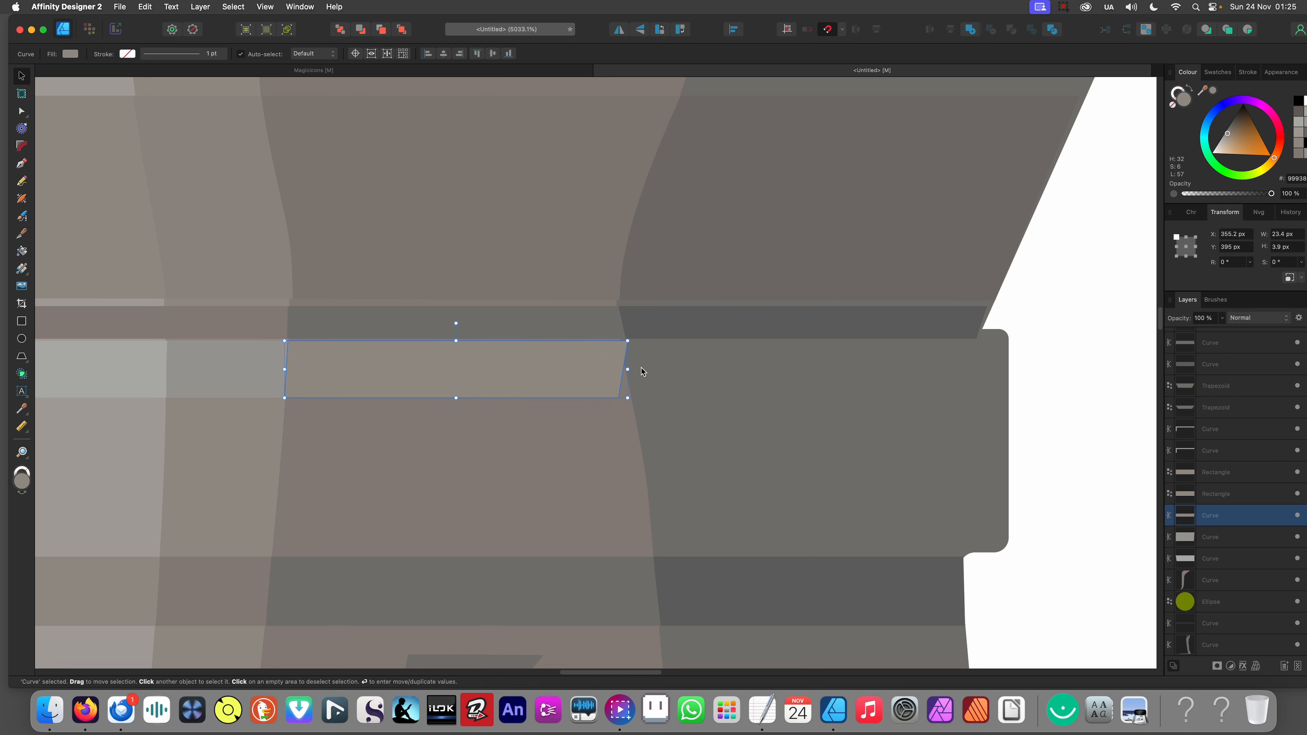
pyautogui.moveTo(627, 369); pyautogui.dragTo(1016, 401)
pyautogui.press('a')
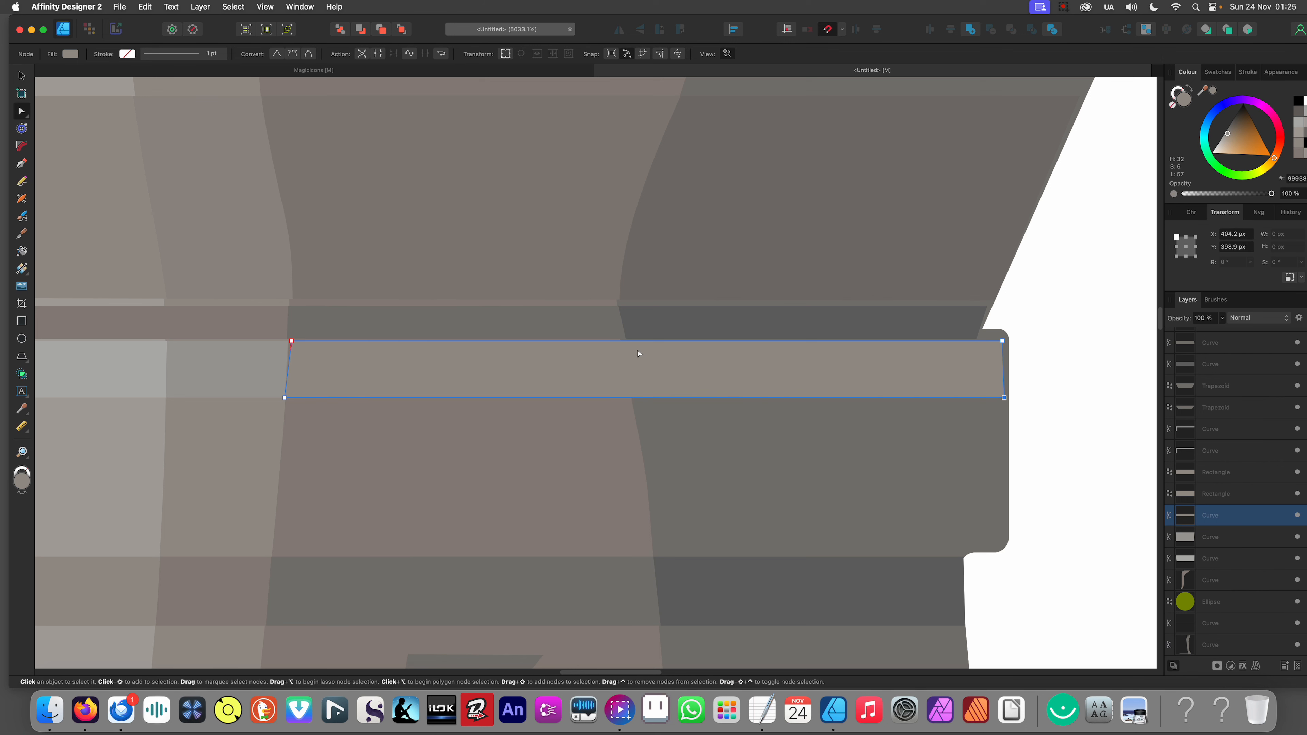
# Step: Cut the collar's highlight with the Knife along the dark right face's edge and select the right piece
pyautogui.press('y')
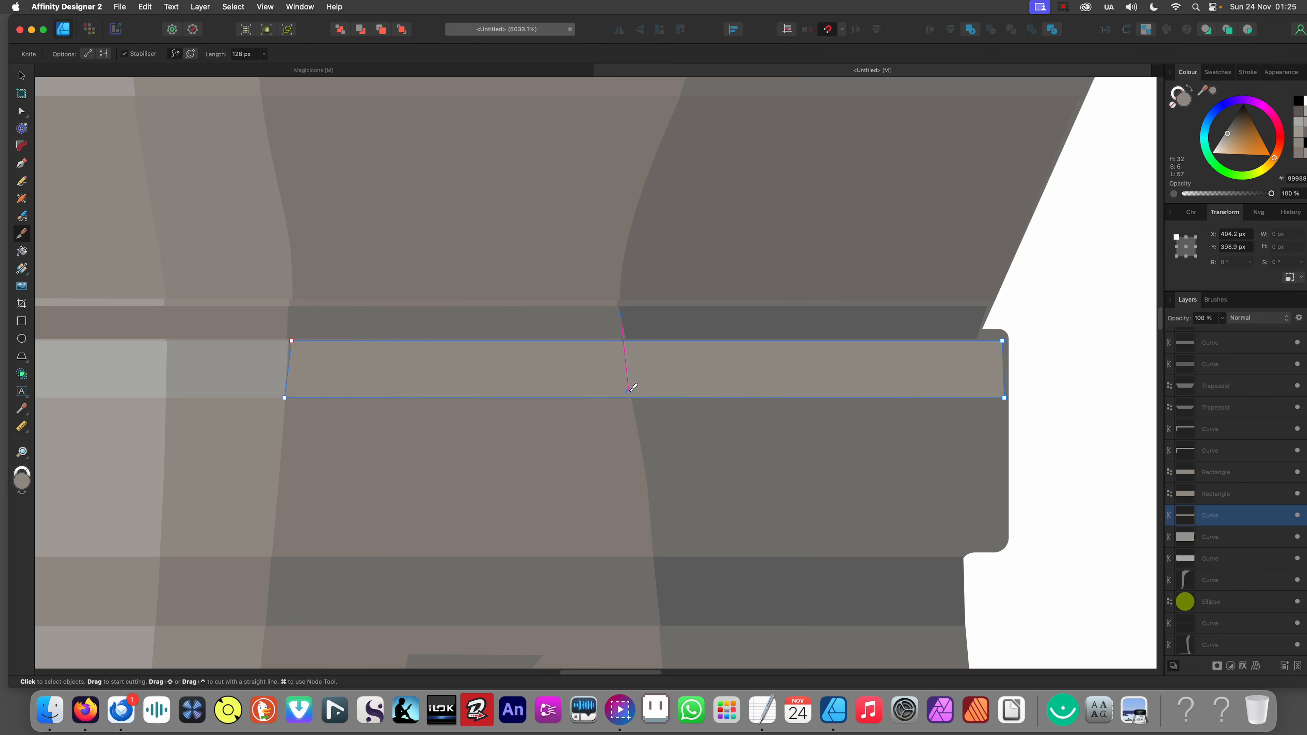
pyautogui.moveTo(648, 476); pyautogui.dragTo(651, 485)
pyautogui.press('v')
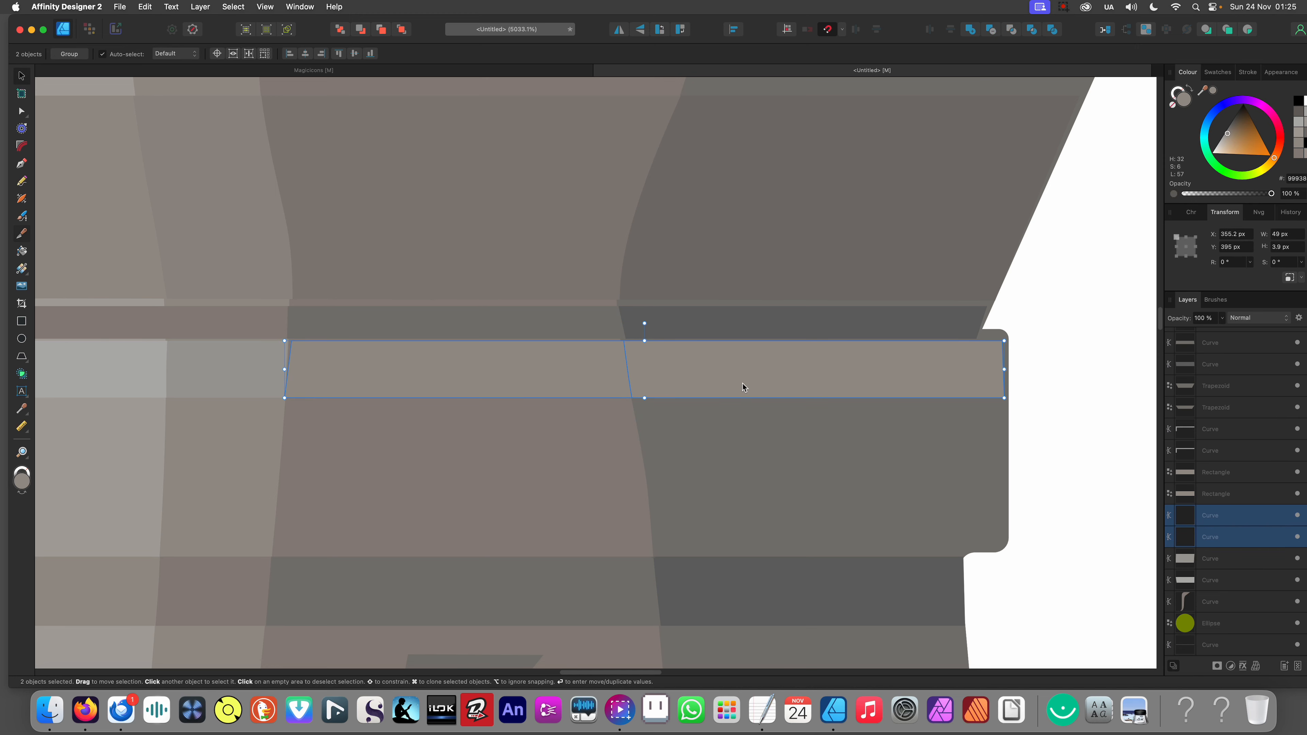
pyautogui.click(742, 382)
# Step: Fill the right piece of the collar's highlight with the tower's main colour, hue 30, saturation 6, lightness 52, and deselect it
pyautogui.scroll(-10, 677, 379)
pyautogui.scroll(7, 656, 400)
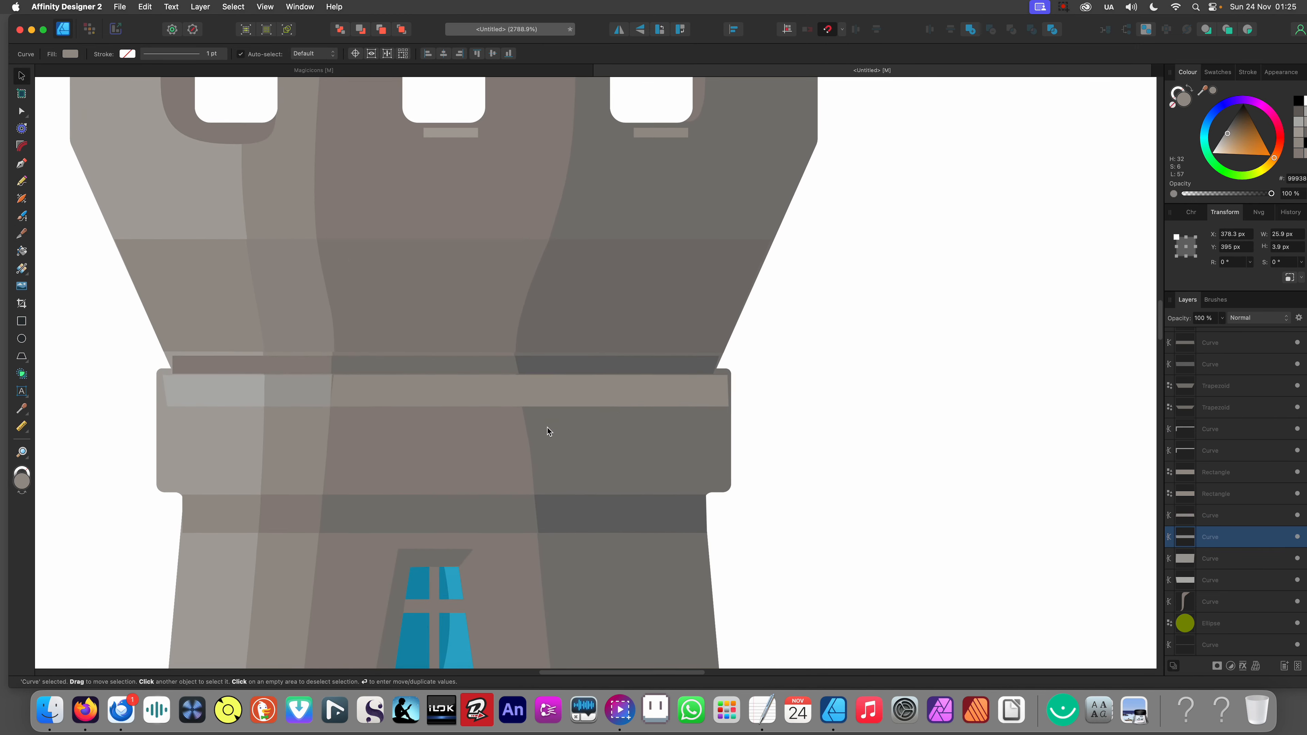
pyautogui.press('Escape')
pyautogui.scroll(-10, 515, 420)
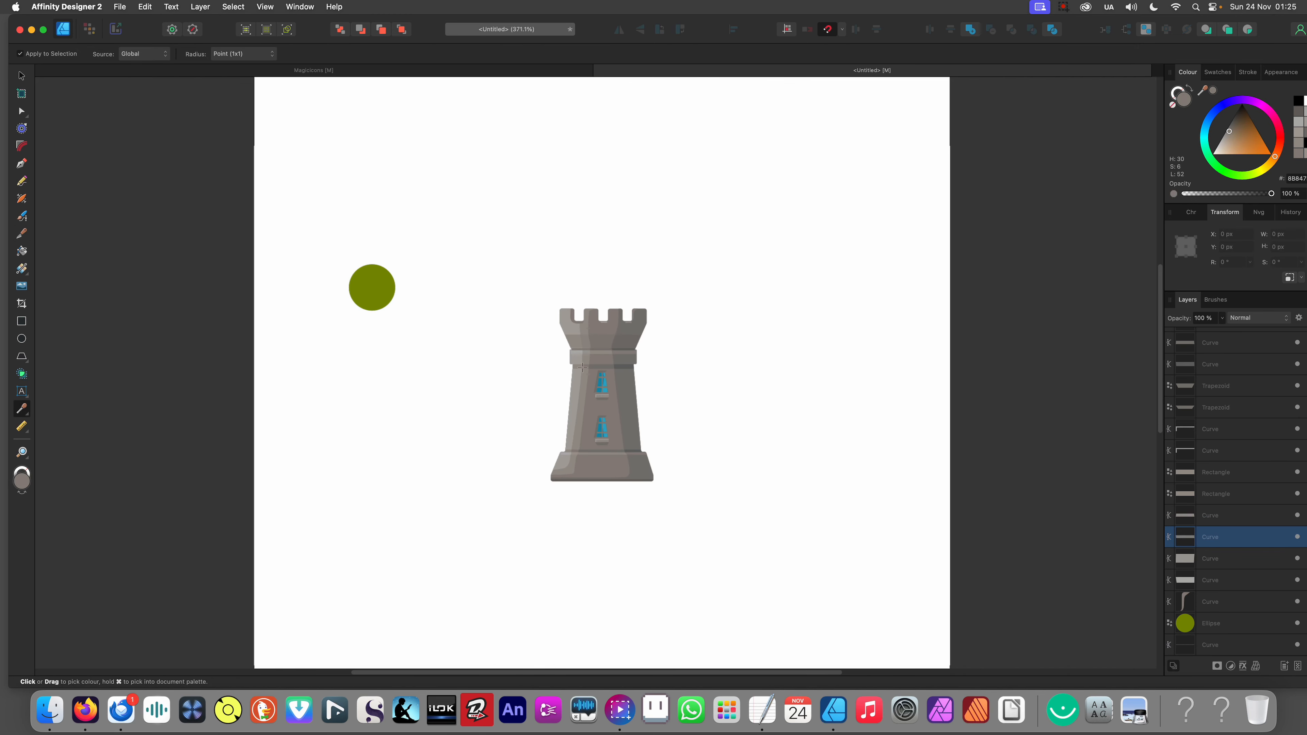
pyautogui.scroll(-3, 546, 407)
pyautogui.scroll(-2, 669, 412)
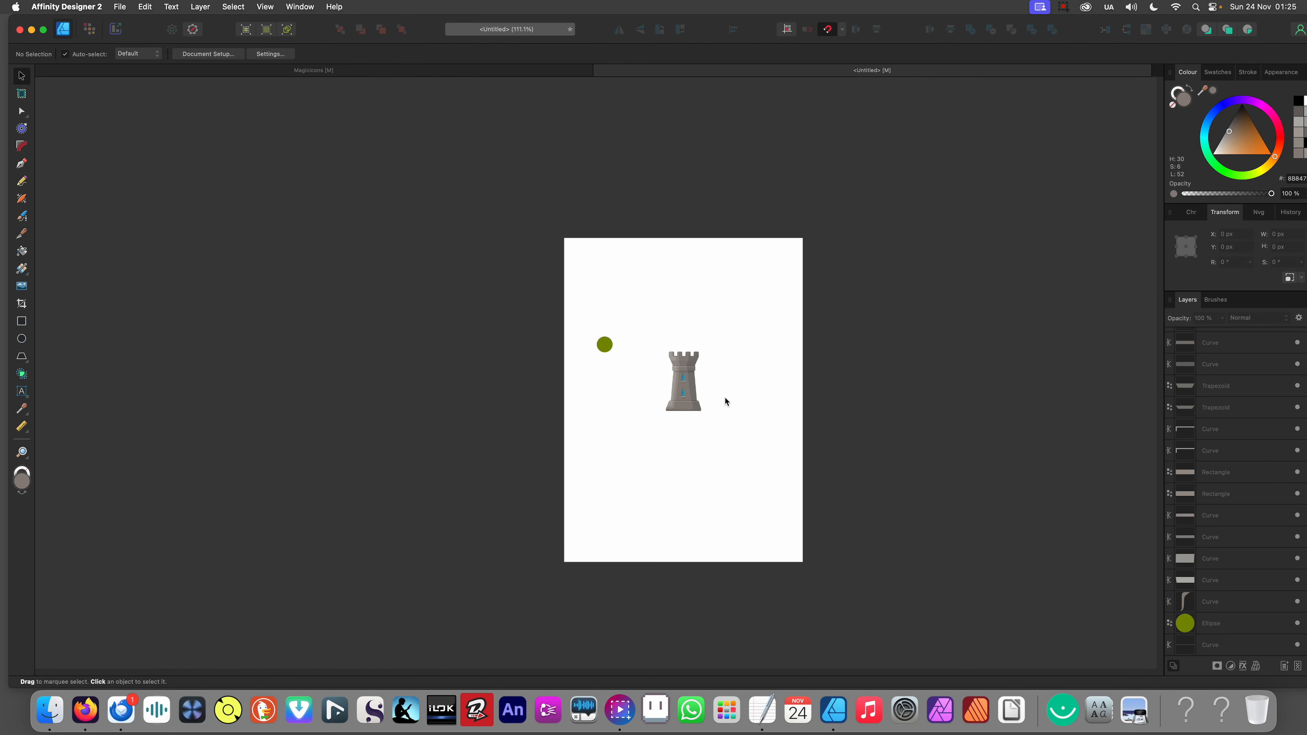
# Step: Recolour the tower's light left face to hue 32, saturation 6, lightness 62, and deselect it
pyautogui.scroll(10, 692, 369)
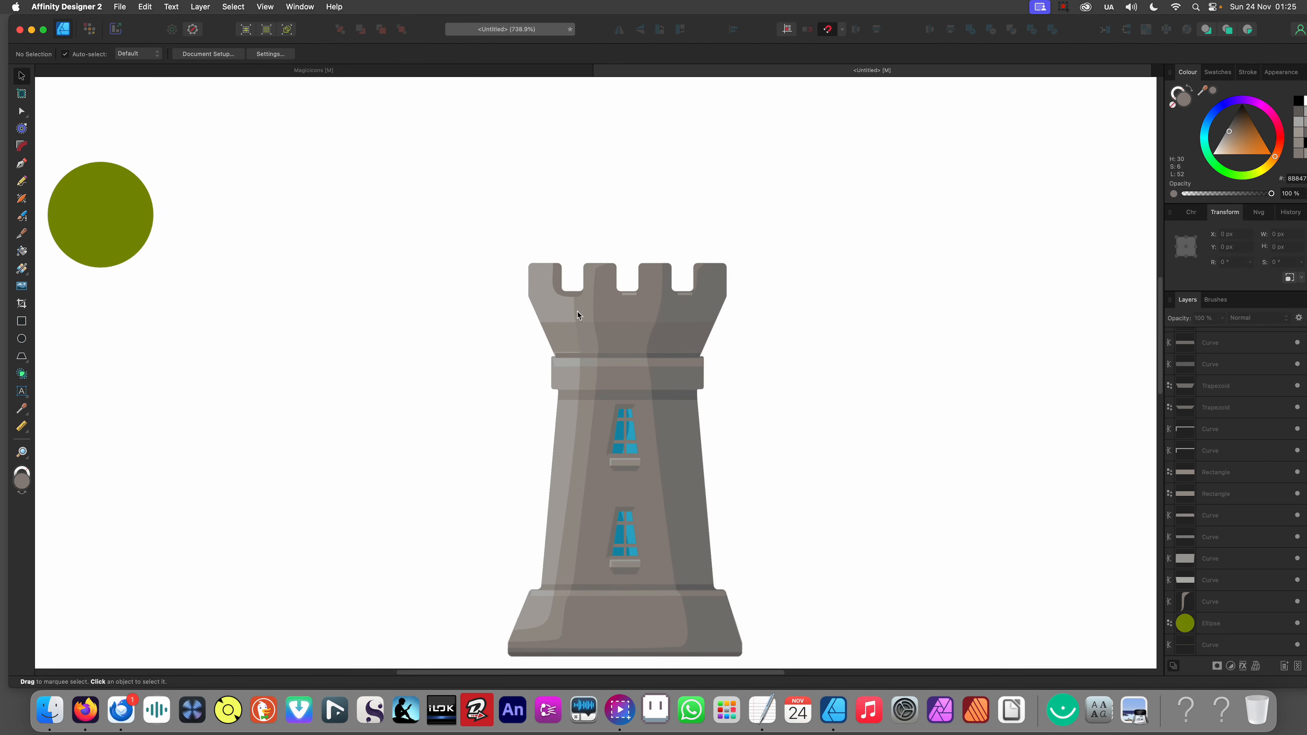
pyautogui.scroll(3, 554, 352)
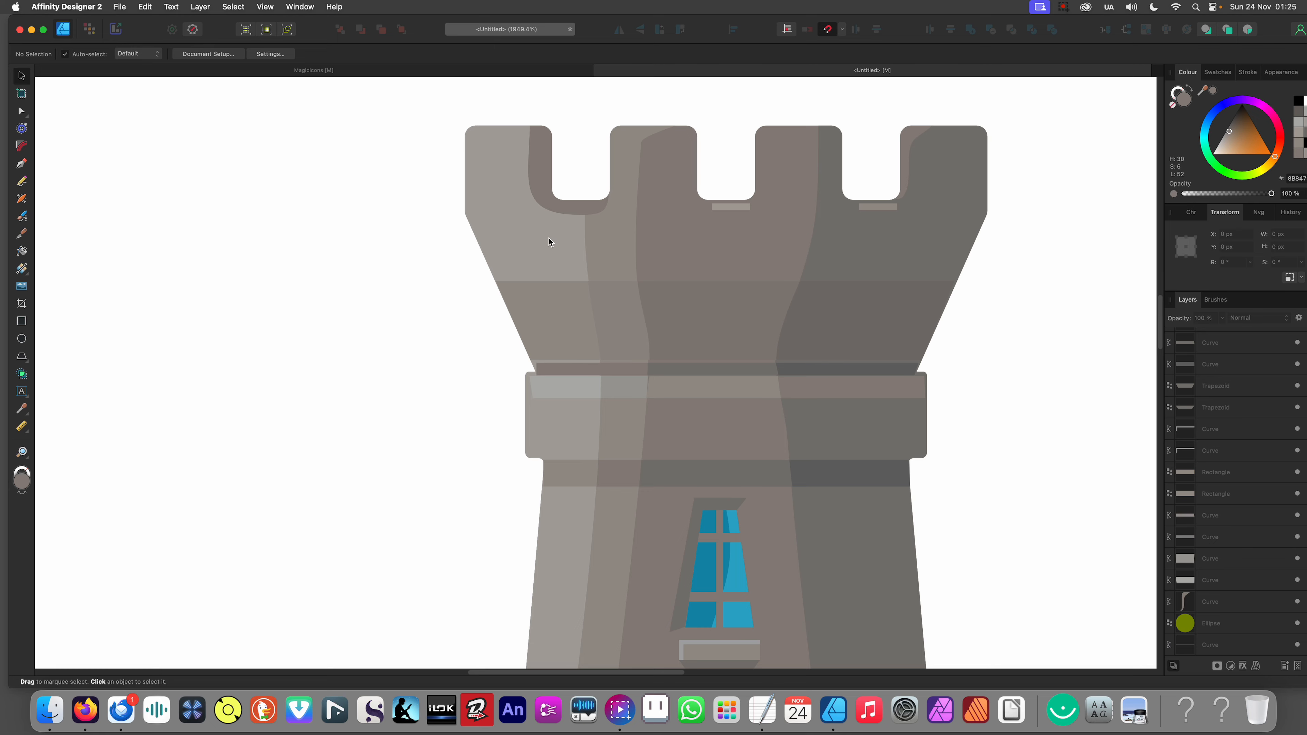
pyautogui.click(549, 242)
pyautogui.scroll(-5, 576, 348)
pyautogui.scroll(5, 584, 285)
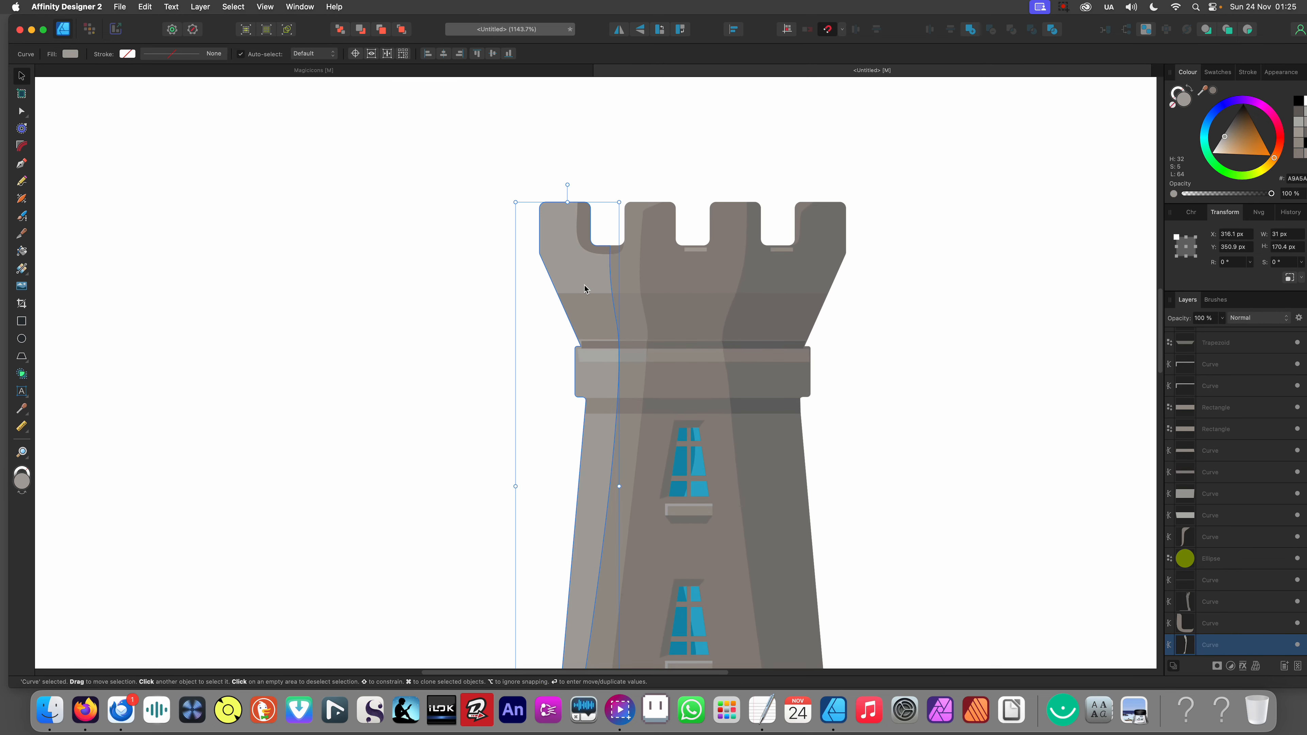
pyautogui.scroll(-10, 584, 285)
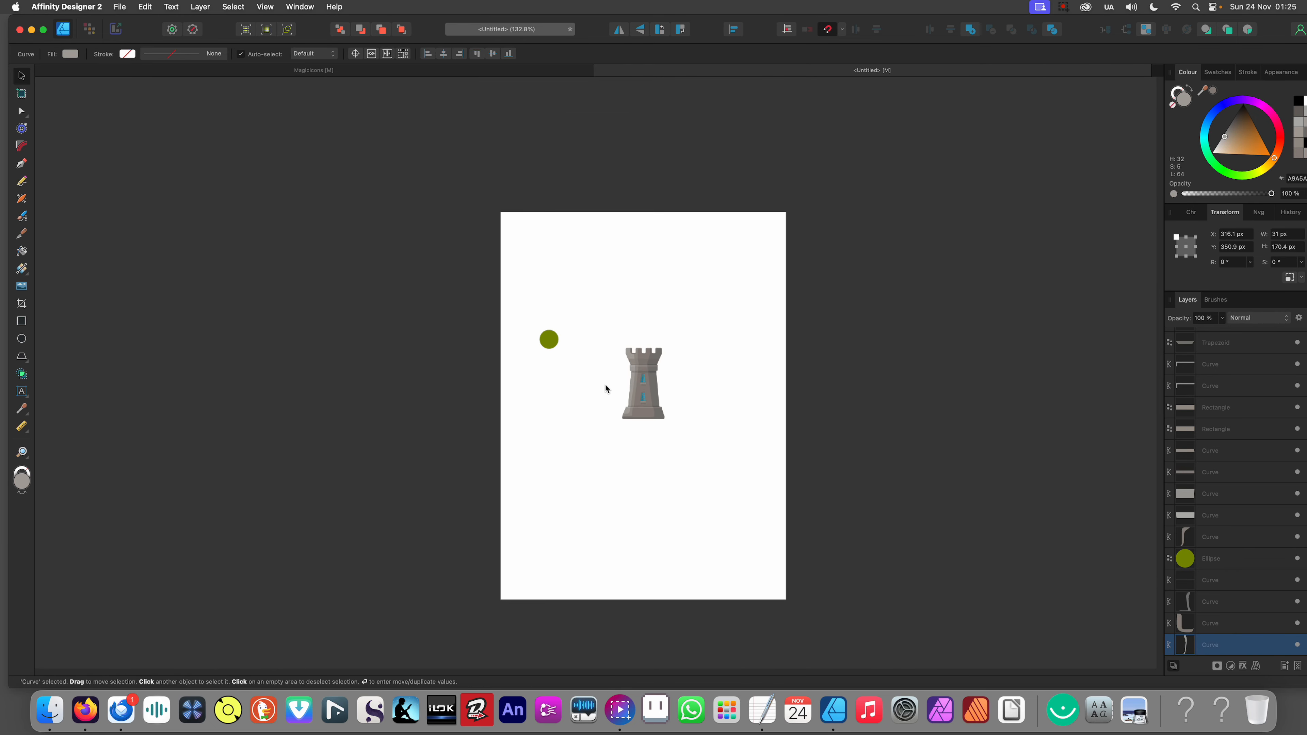
pyautogui.scroll(12, 605, 384)
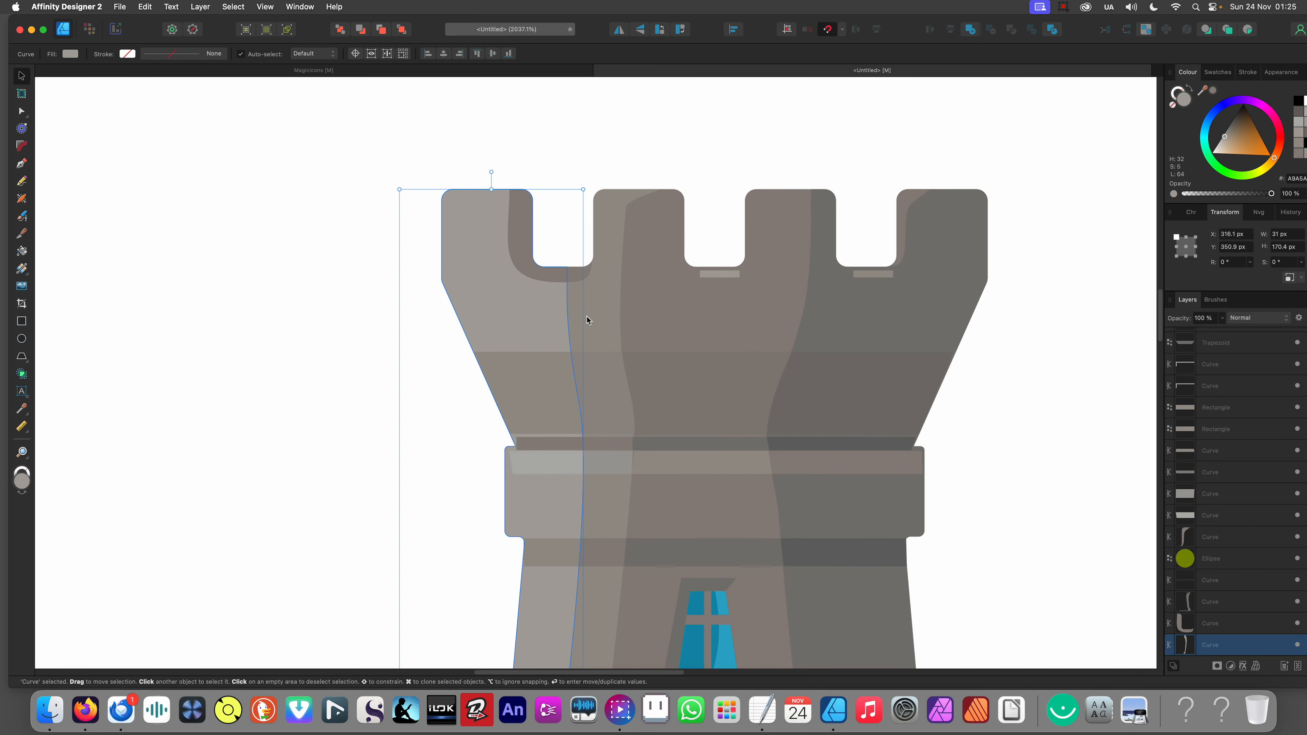
pyautogui.press('i')
pyautogui.click(948, 212)
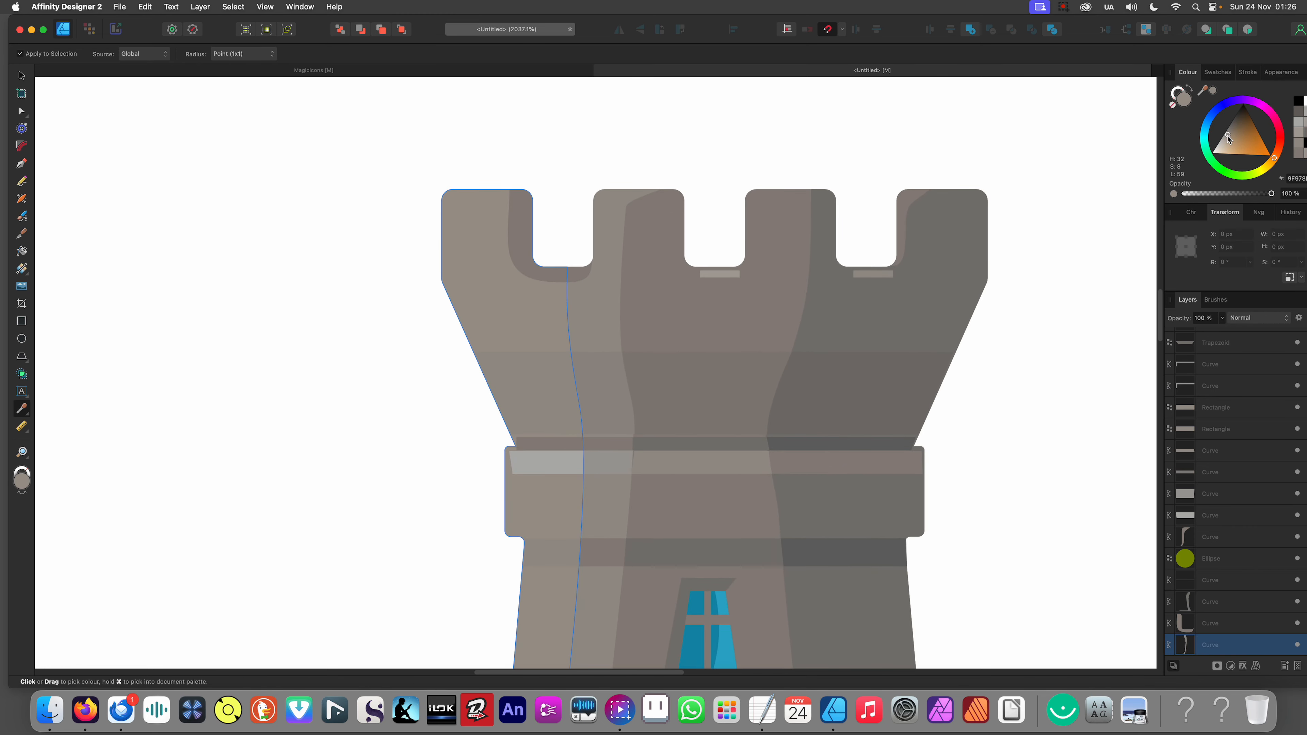
pyautogui.moveTo(1228, 138); pyautogui.dragTo(1227, 140)
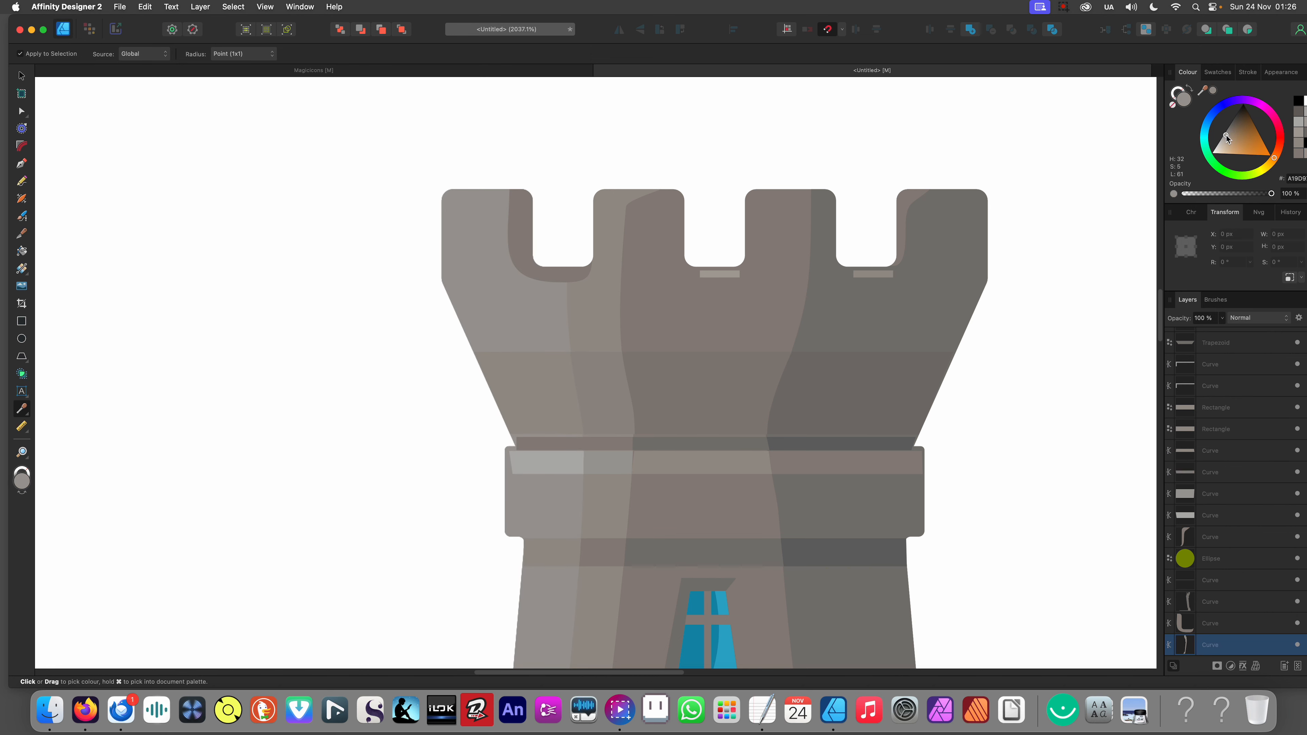
pyautogui.scroll(-5, 841, 252)
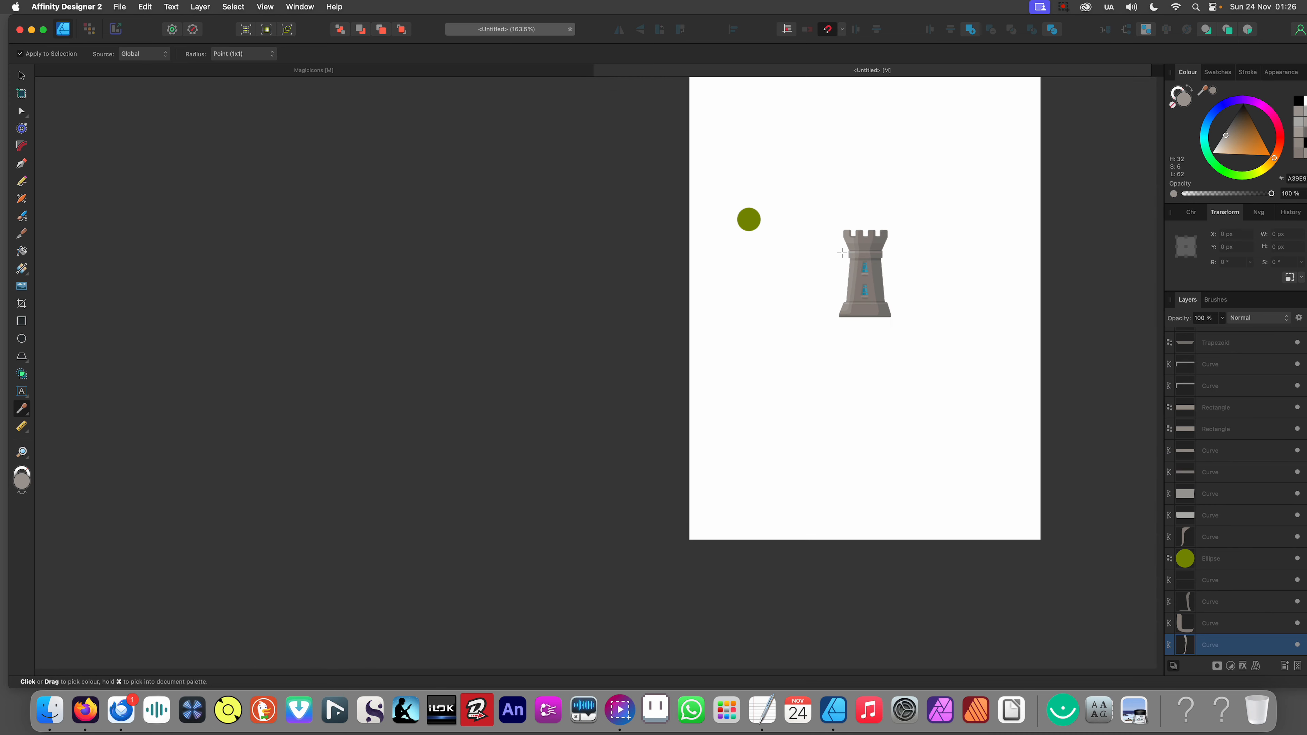
pyautogui.moveTo(841, 254); pyautogui.dragTo(590, 307)
pyautogui.press('v')
pyautogui.click(591, 326)
# Step: Examine the tower's lit and shaded faces up close and at reduced size to judge the recoloured left face
pyautogui.scroll(6, 600, 325)
pyautogui.scroll(-8, 636, 327)
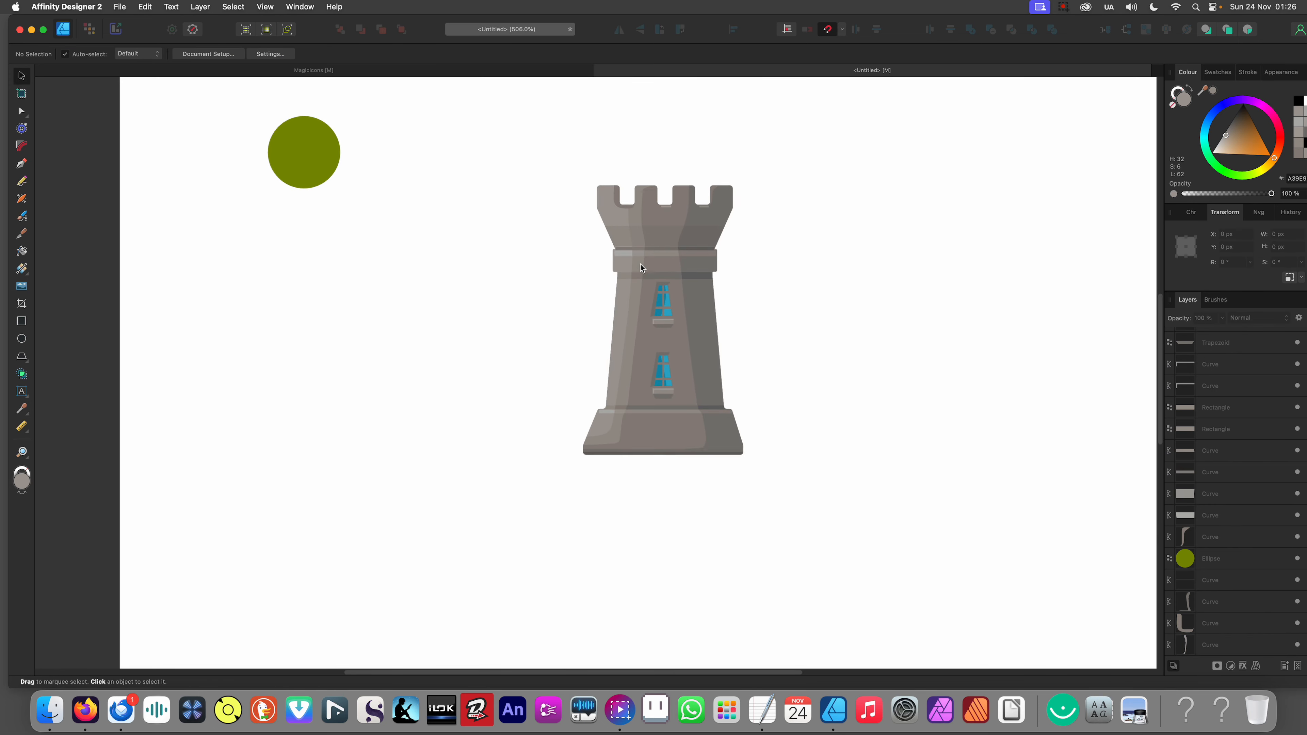
pyautogui.scroll(6, 592, 398)
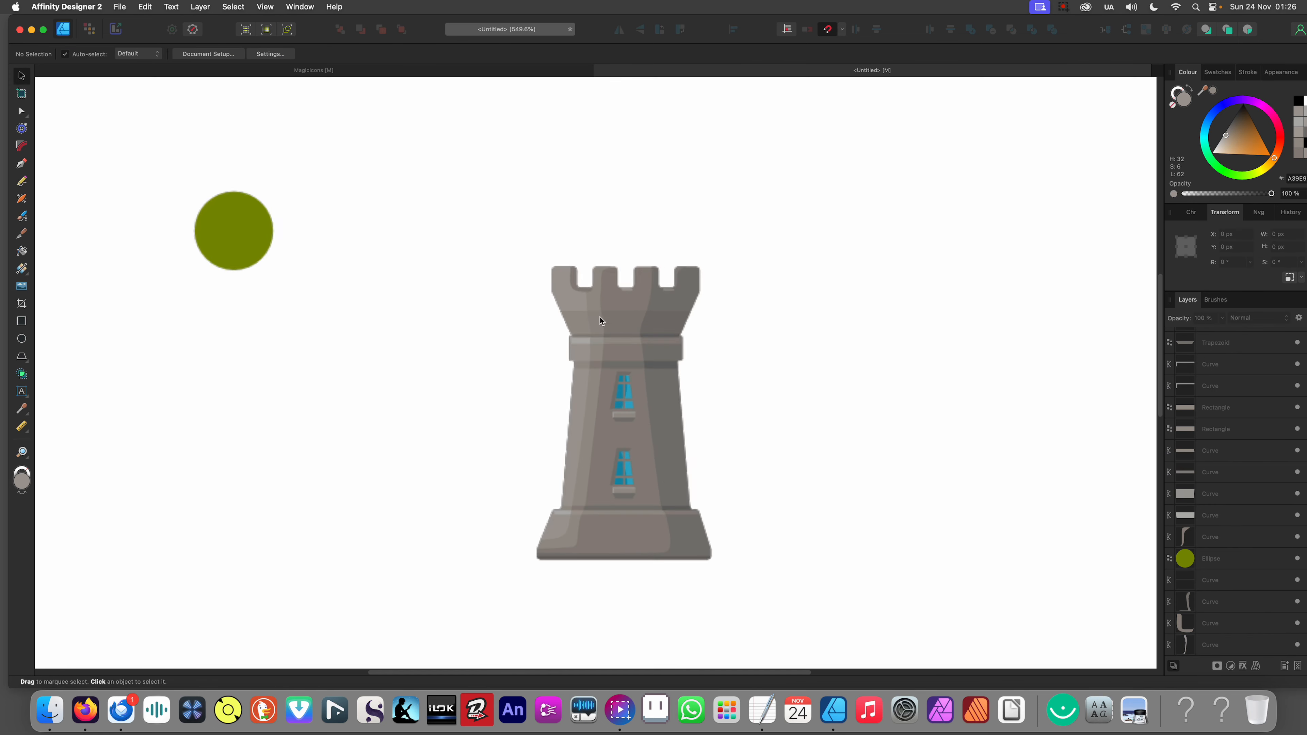
pyautogui.scroll(4, 664, 319)
pyautogui.scroll(1, 658, 312)
pyautogui.hscroll(1, 658, 311)
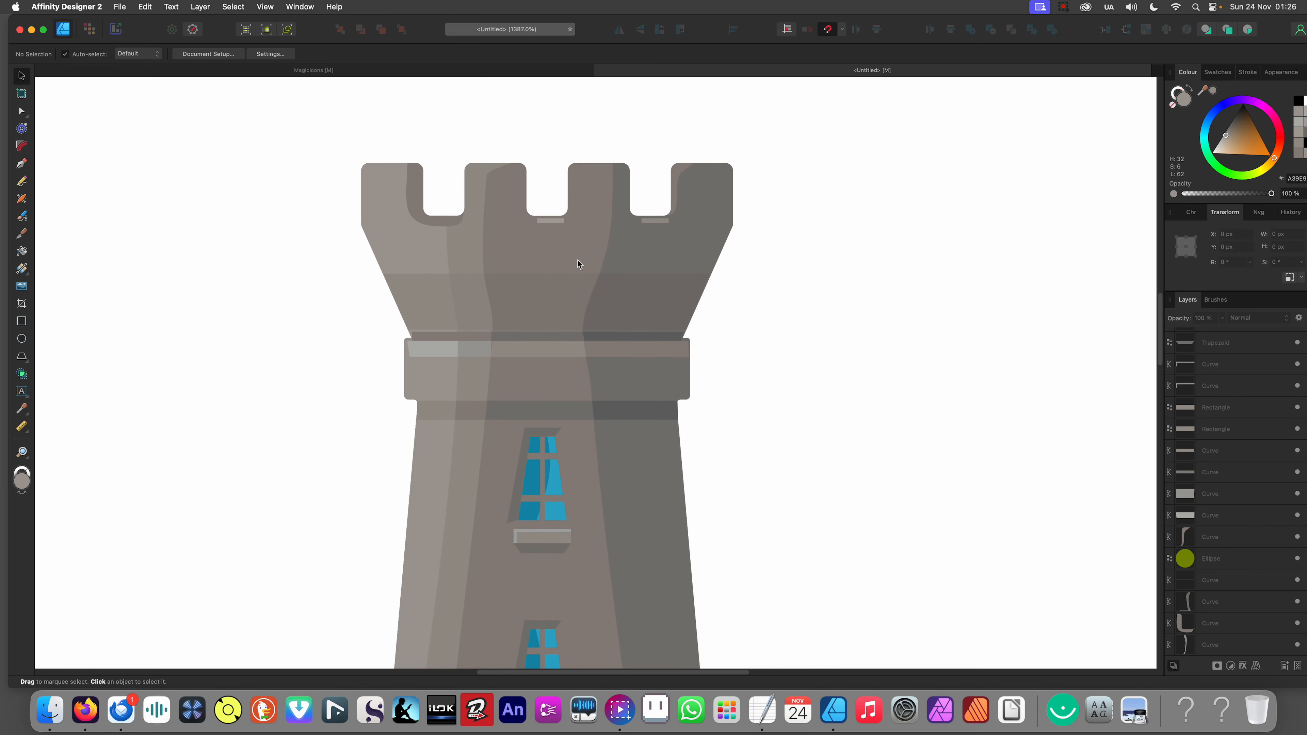
pyautogui.scroll(-2, 439, 270)
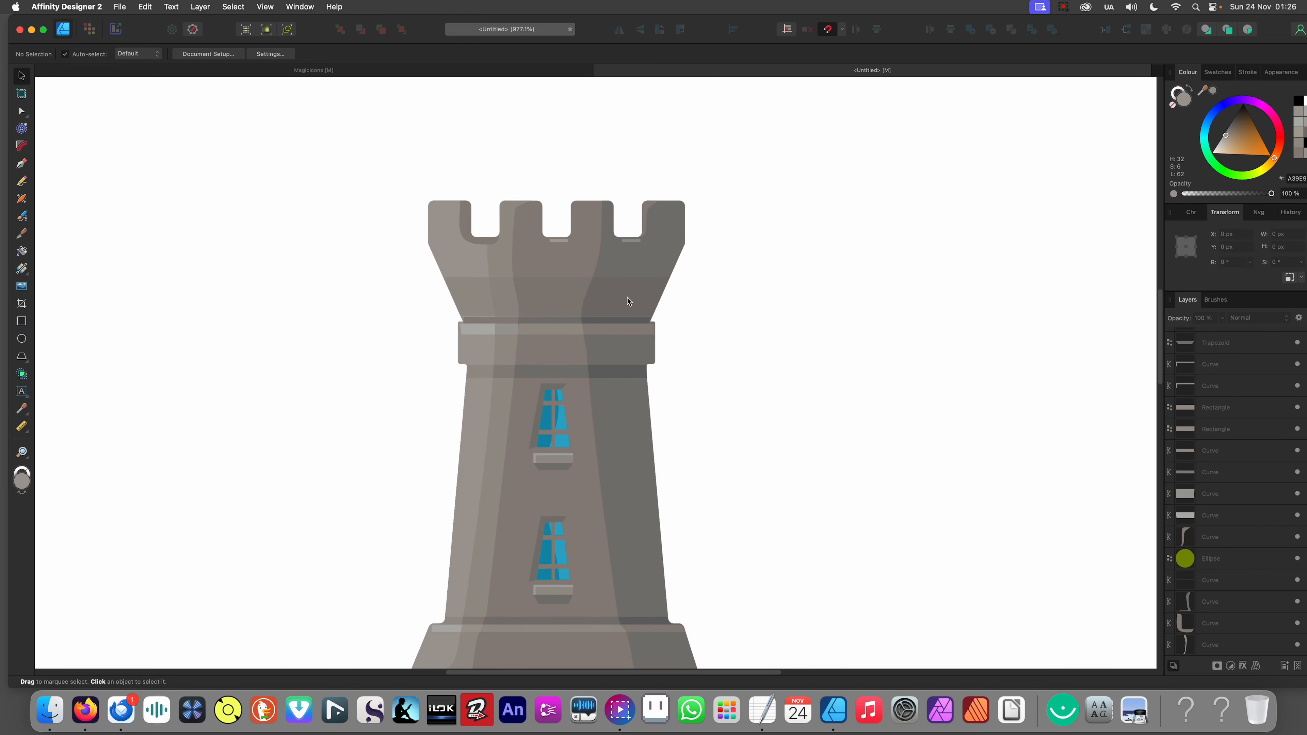
pyautogui.scroll(-6, 626, 297)
pyautogui.scroll(2, 691, 360)
pyautogui.scroll(8, 586, 303)
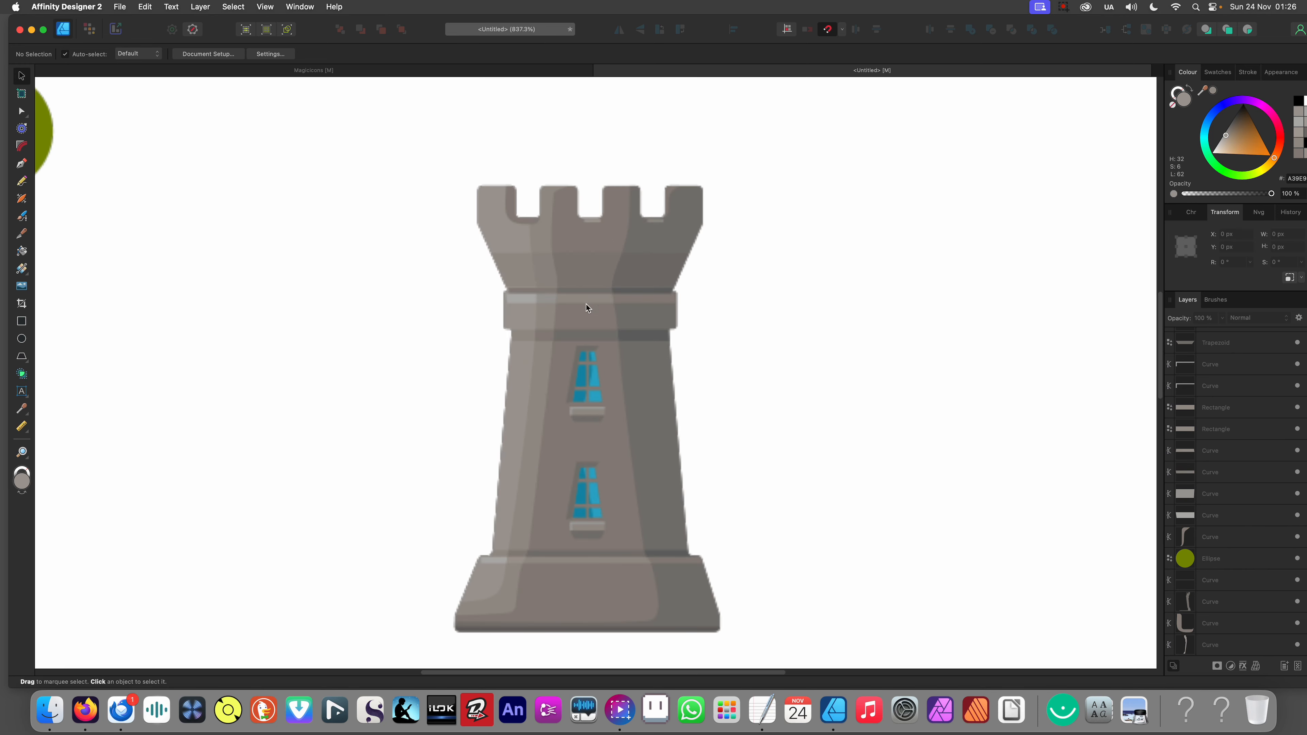
# Step: Draw a thin rectangle about 81 px wide and 2.7 px high across the flared head, just above its shadow band
pyautogui.scroll(3, 525, 355)
pyautogui.hscroll(2, 525, 355)
pyautogui.scroll(2, 469, 392)
pyautogui.hscroll(-1, 360, 360)
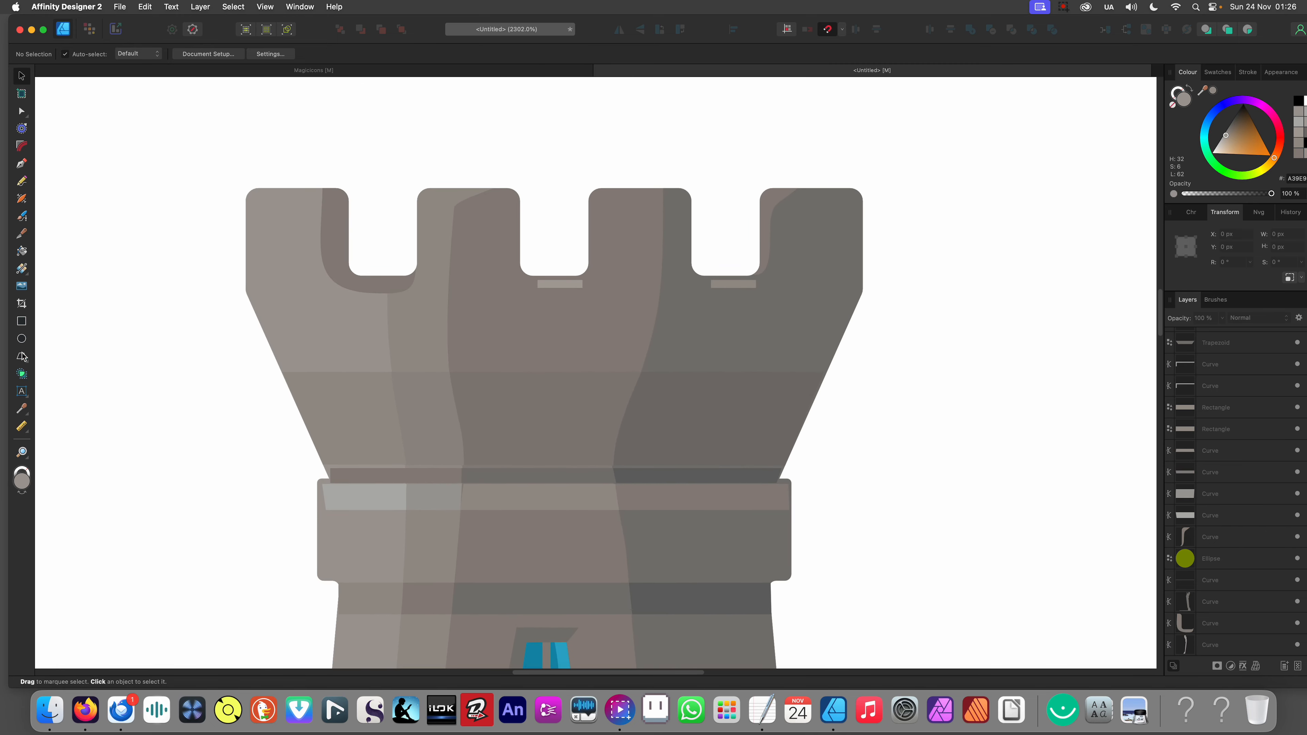
pyautogui.click(22, 321)
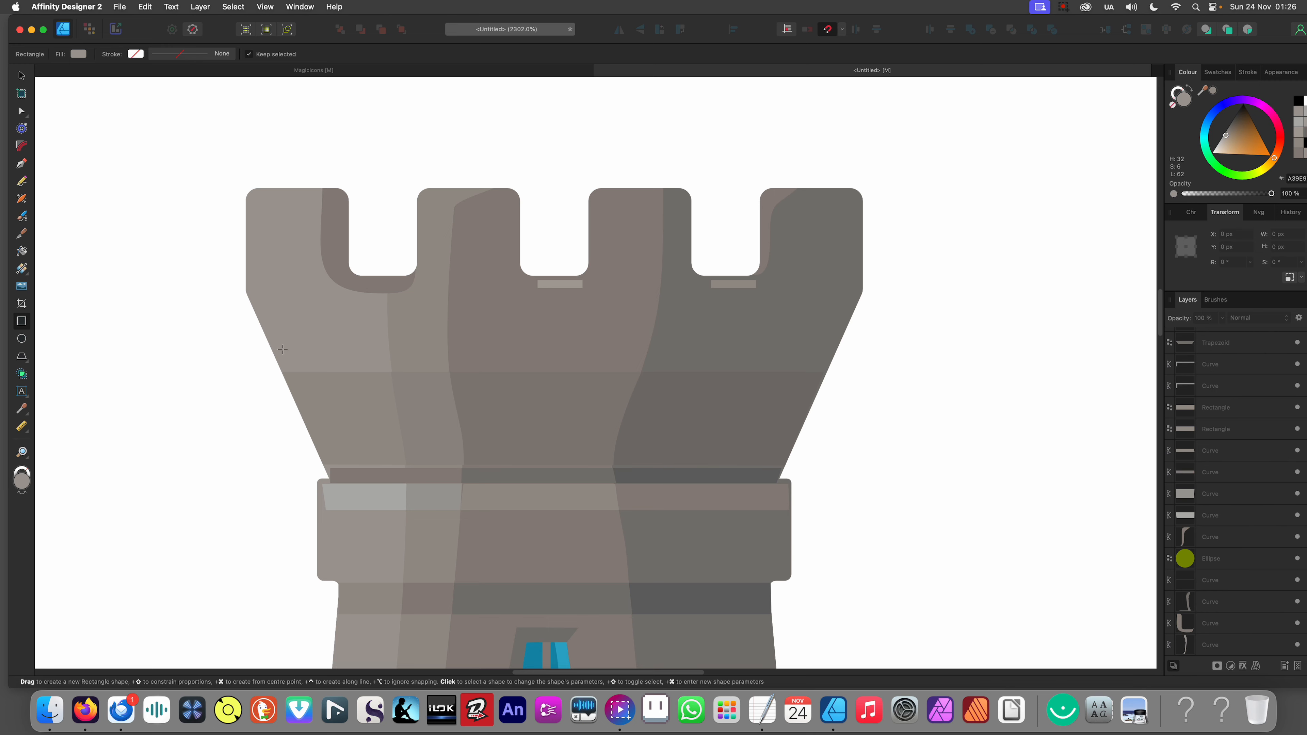
pyautogui.moveTo(282, 349); pyautogui.dragTo(827, 367)
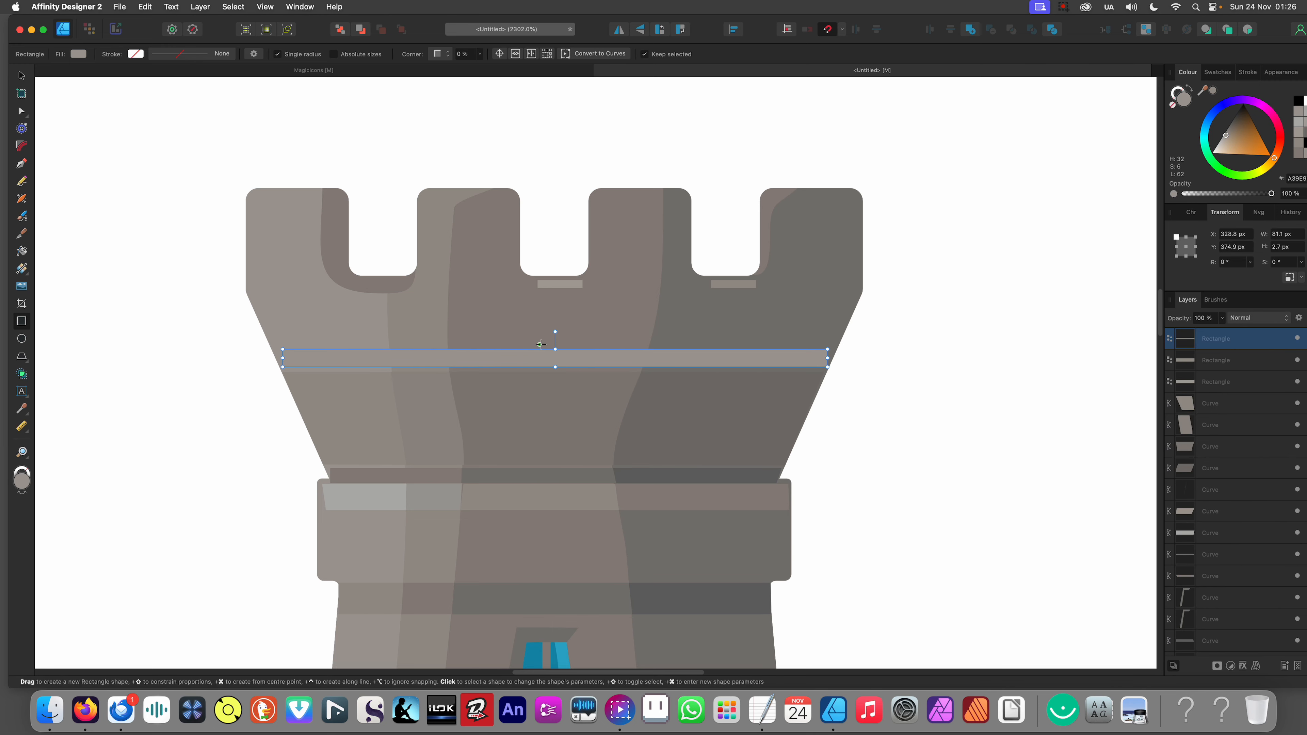
pyautogui.scroll(3, 316, 368)
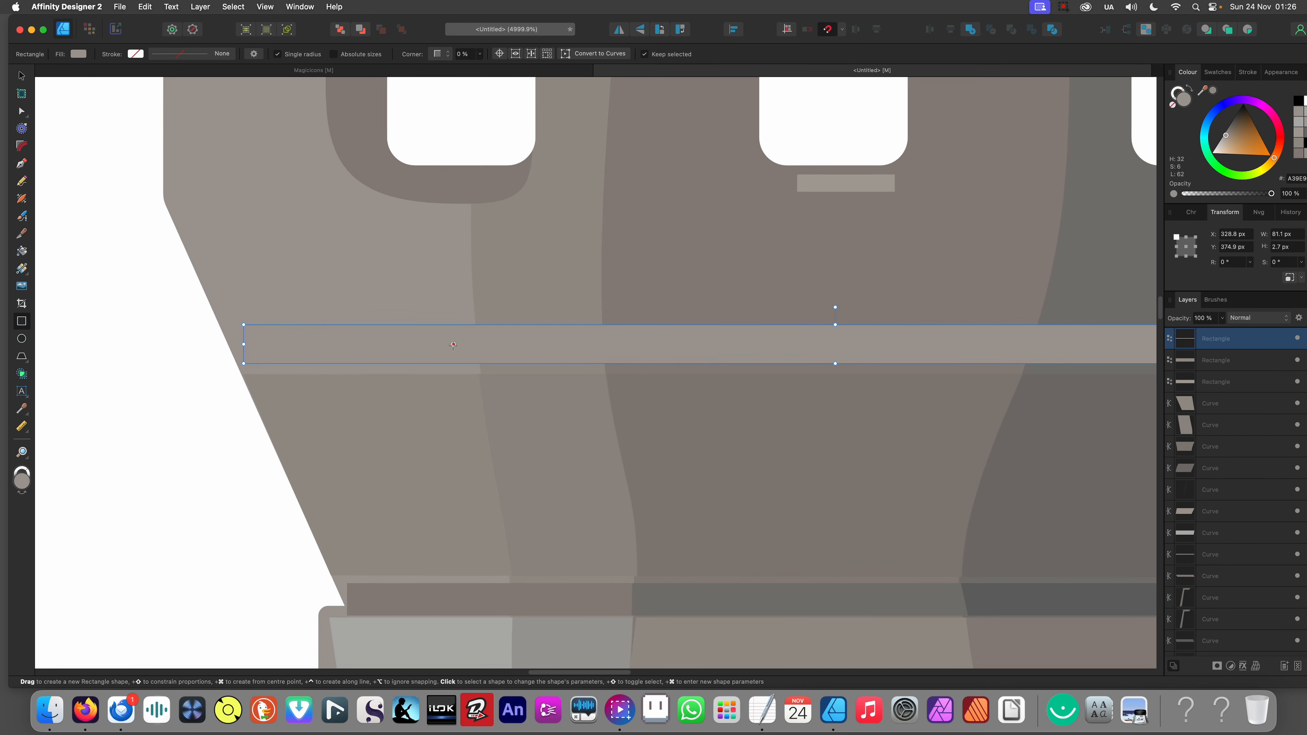
pyautogui.scroll(-2, 644, 295)
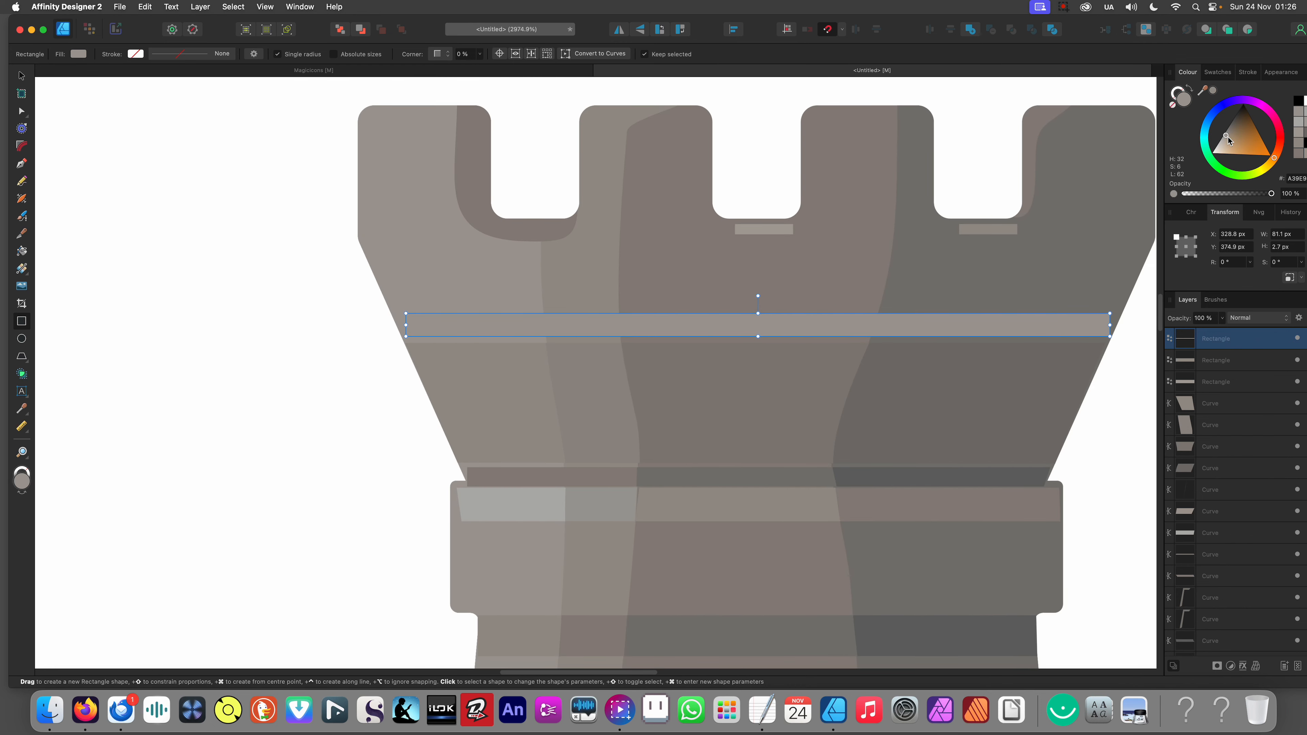
# Step: Fill the thin rectangle across the flared head with white at 13% opacity and deselect it
pyautogui.moveTo(1228, 140); pyautogui.dragTo(1212, 153)
pyautogui.moveTo(1228, 196); pyautogui.dragTo(1197, 200)
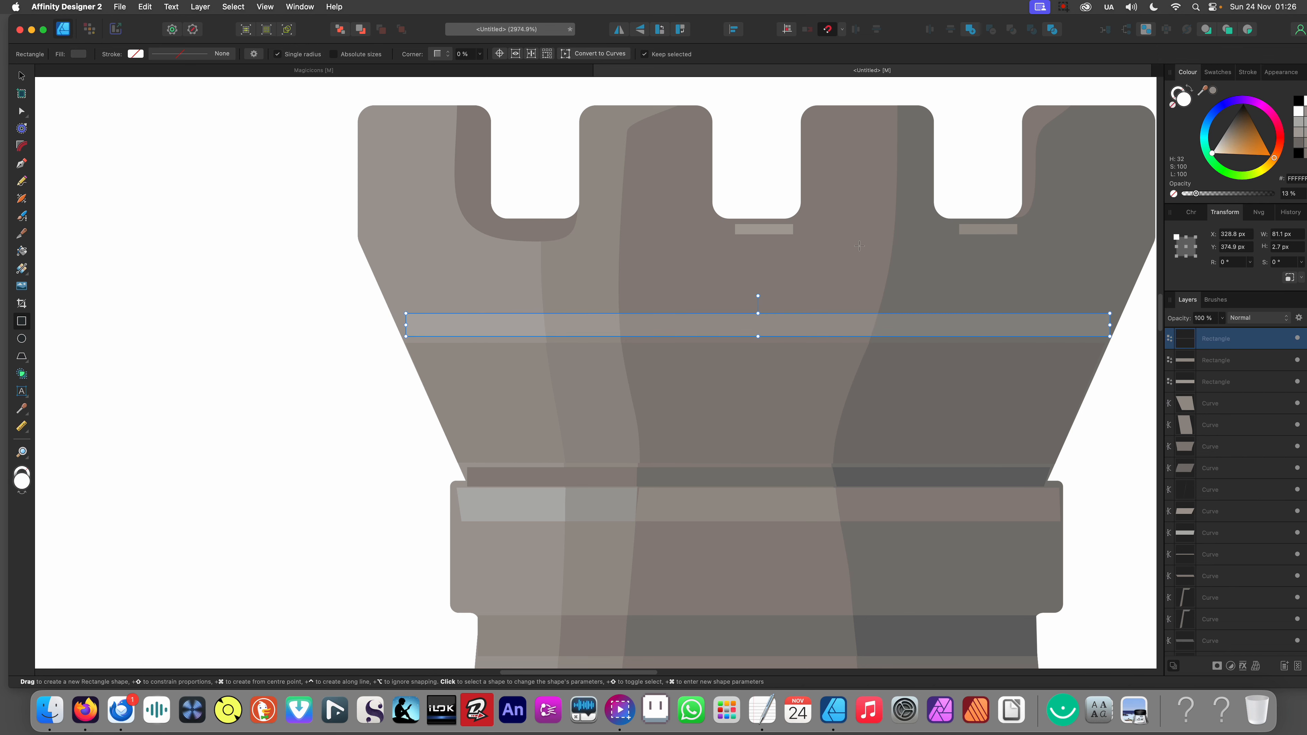
pyautogui.scroll(-10, 668, 314)
pyautogui.press('v')
pyautogui.click(604, 365)
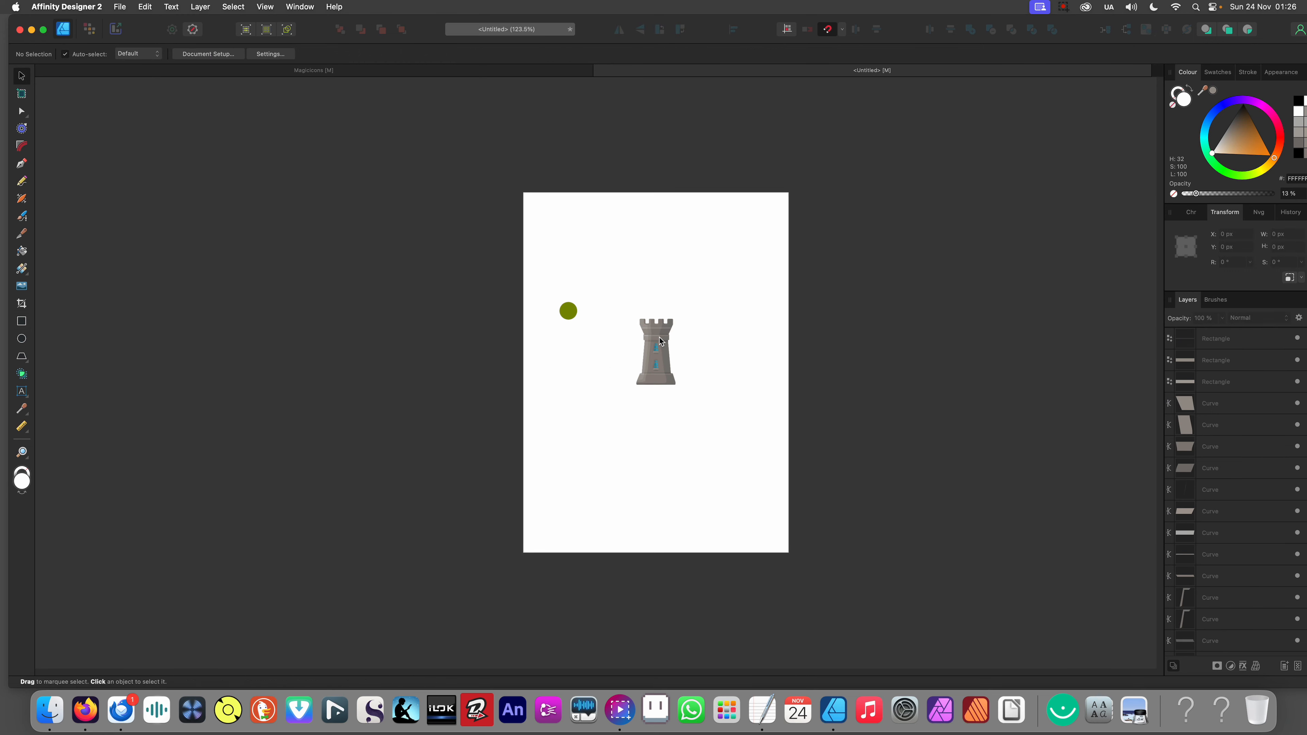
# Step: Move the white highlight strip down to meet the upper edge of the head's shadow band
pyautogui.scroll(10, 656, 334)
pyautogui.scroll(6, 535, 299)
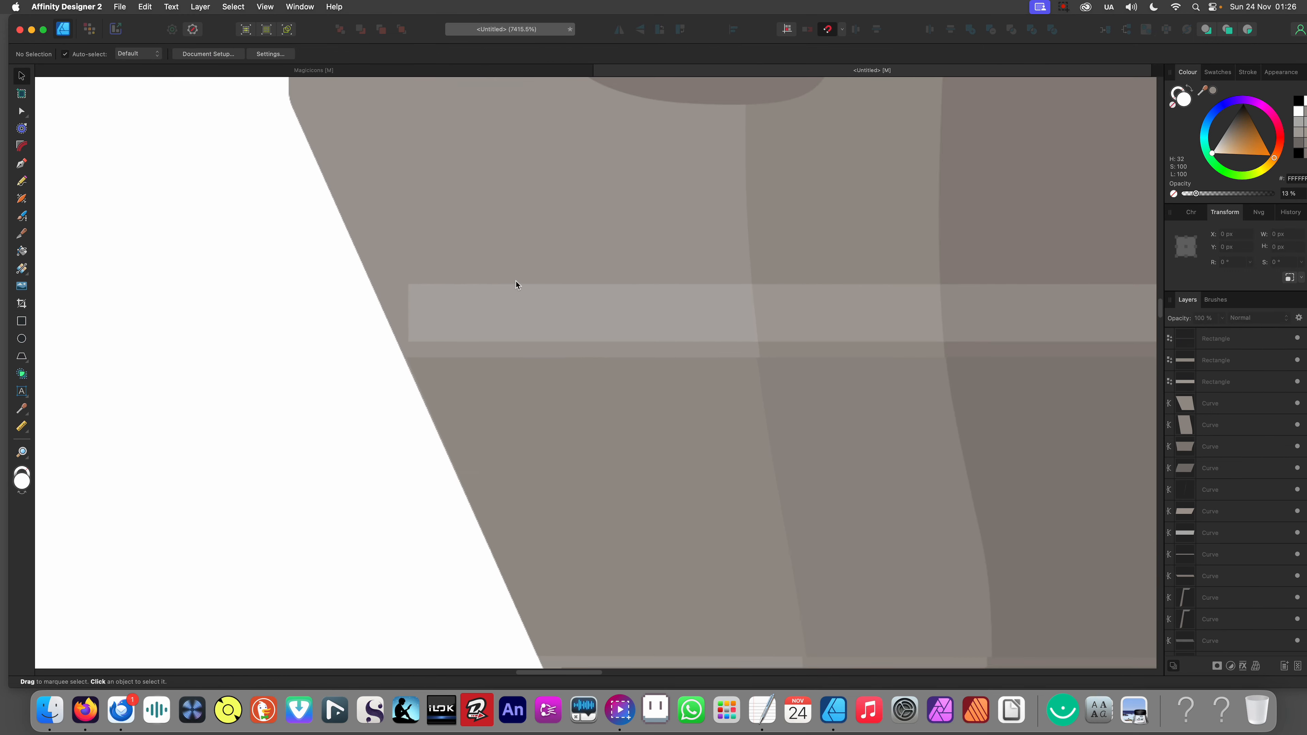
pyautogui.click(483, 333)
pyautogui.moveTo(483, 333); pyautogui.dragTo(475, 346)
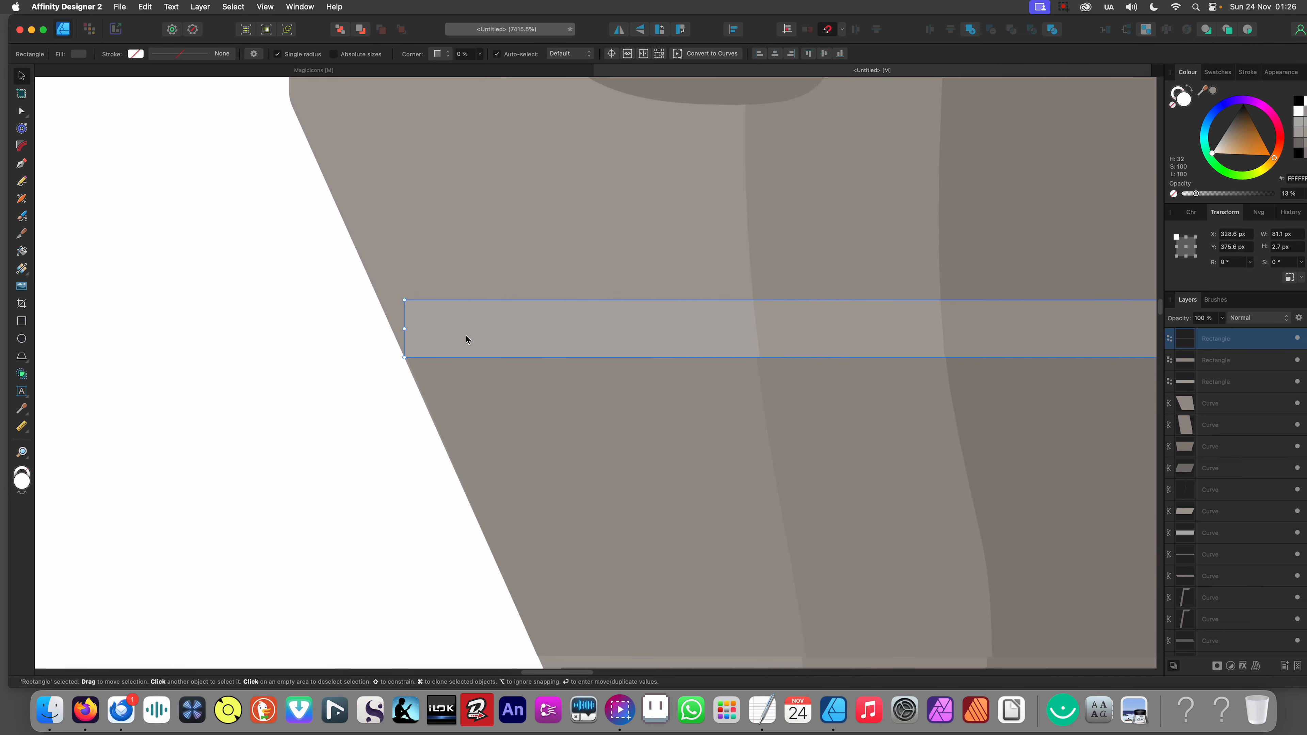
# Step: Convert the highlight strip to curves and pull its two upper corners out to the head's slanted outlines
pyautogui.scroll(-1, 466, 335)
pyautogui.rightClick(465, 331)
pyautogui.click(510, 581)
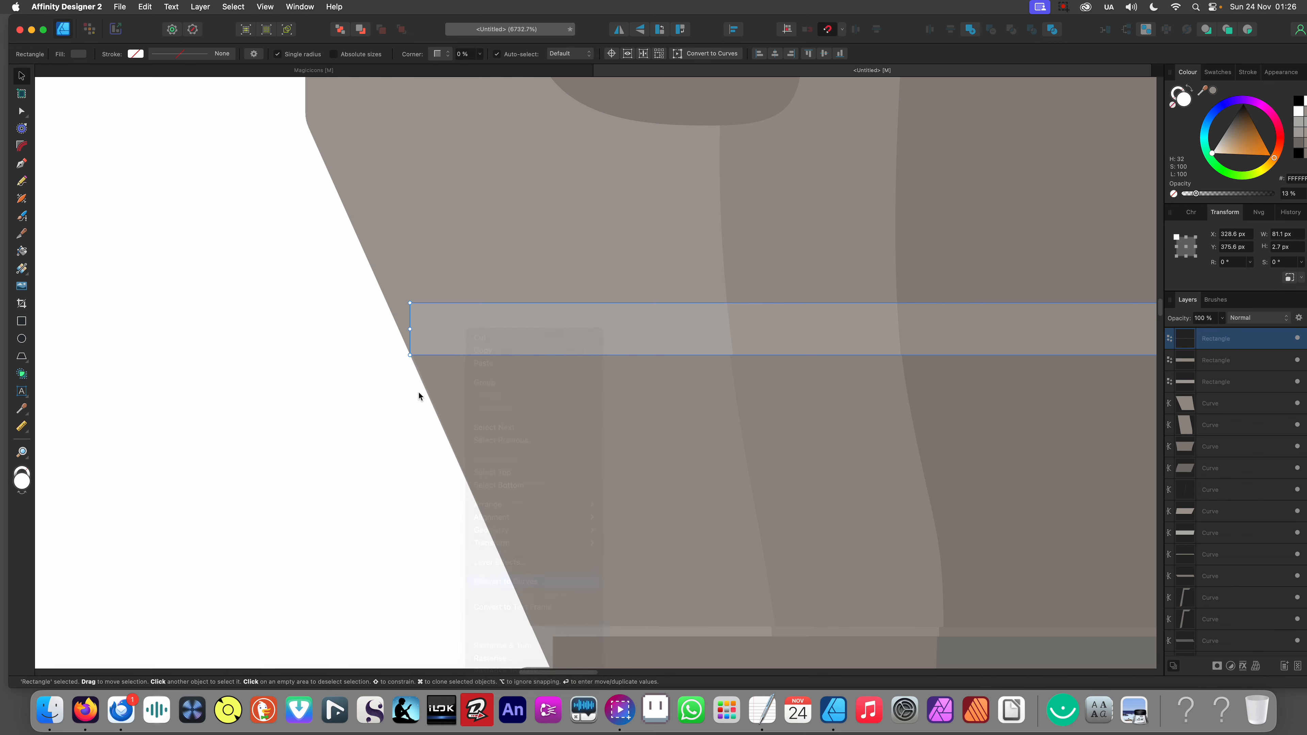
pyautogui.moveTo(409, 304); pyautogui.dragTo(385, 303)
pyautogui.scroll(-8, 433, 309)
pyautogui.scroll(7, 632, 320)
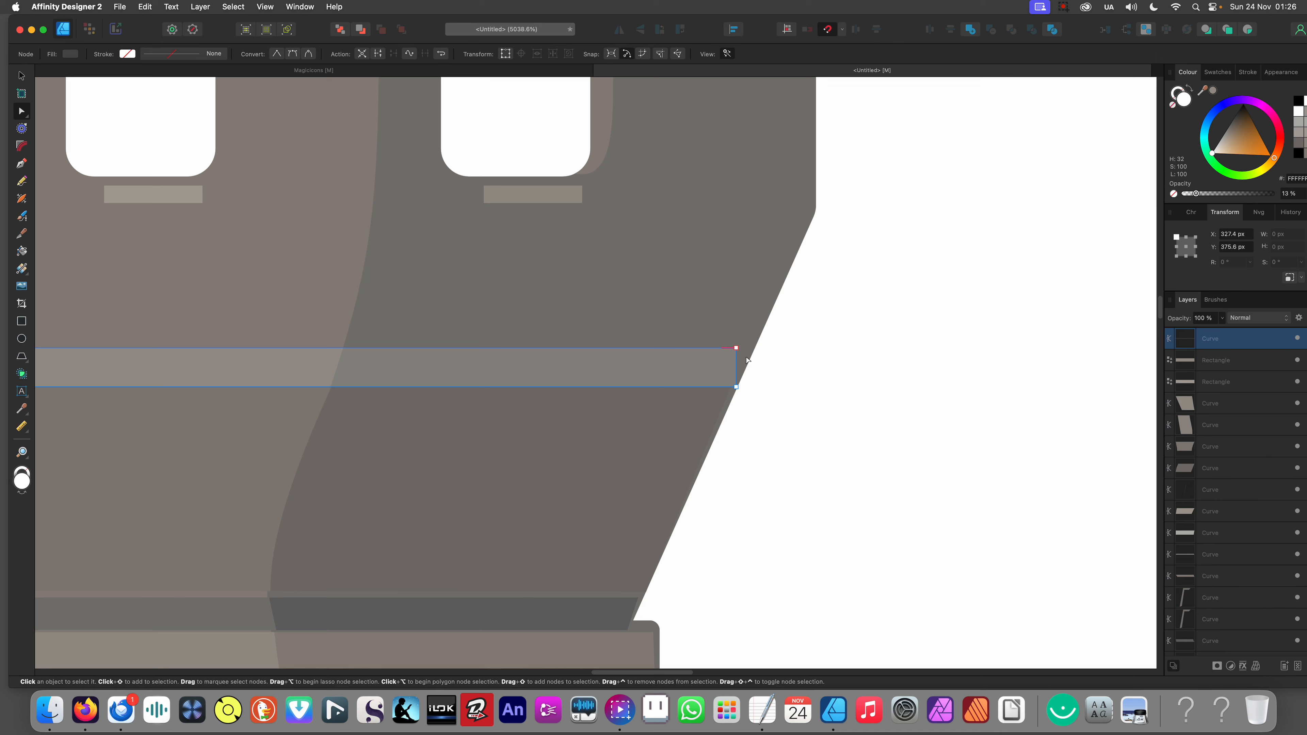
pyautogui.moveTo(752, 351); pyautogui.dragTo(747, 346)
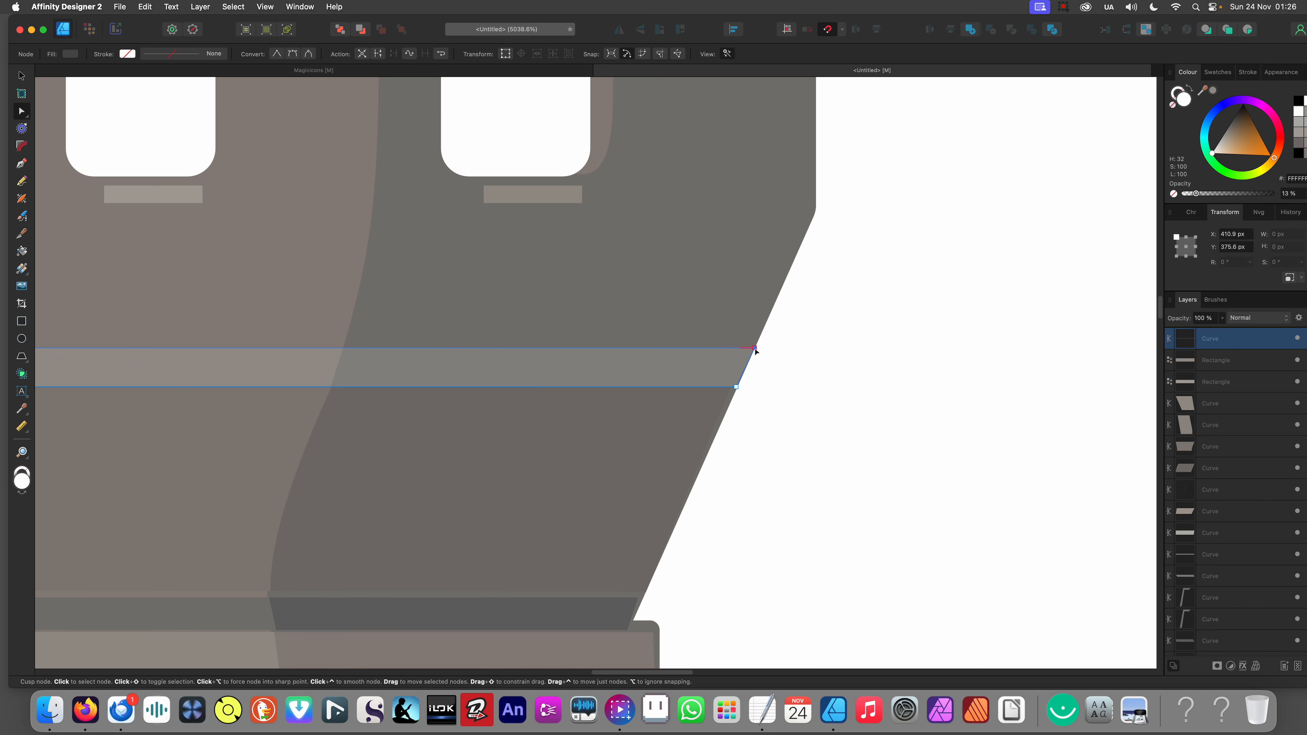
pyautogui.scroll(-12, 591, 391)
pyautogui.click(559, 389)
pyautogui.scroll(2, 566, 387)
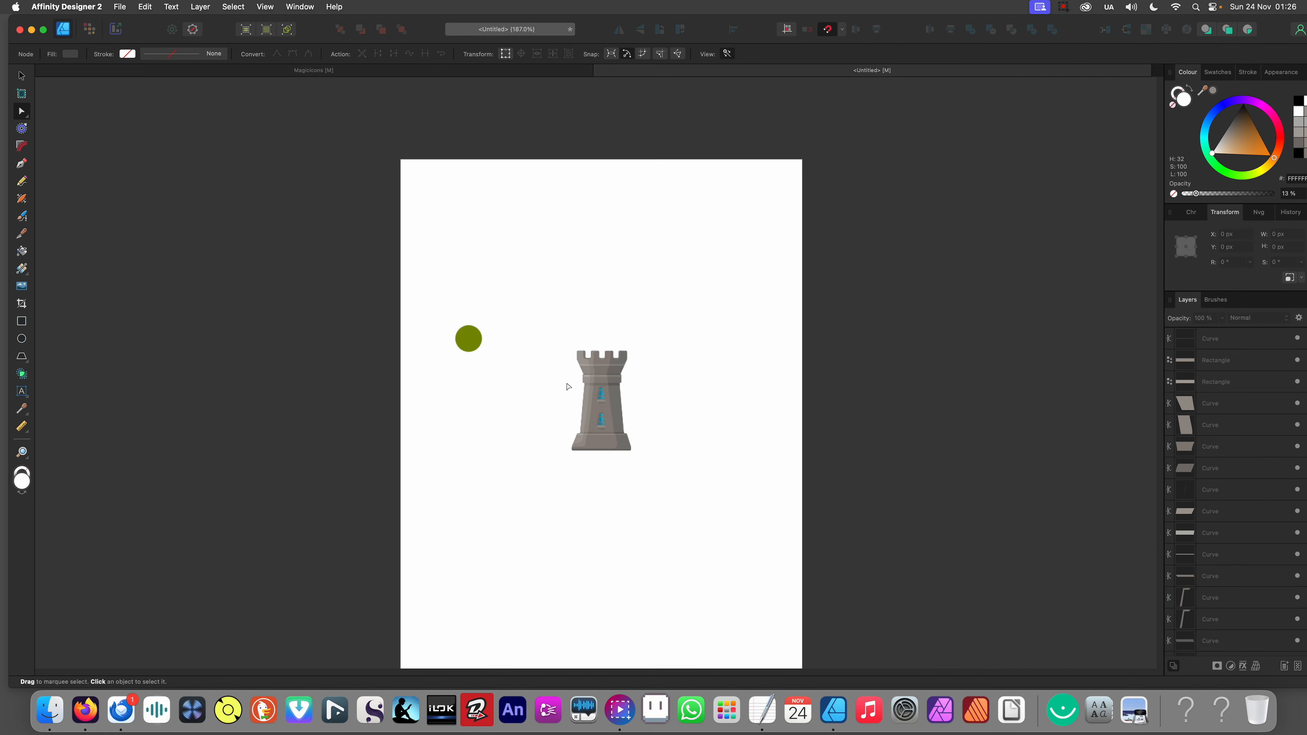
# Step: Lower the head's highlight strip to 5% fill opacity and deselect it
pyautogui.scroll(6, 611, 365)
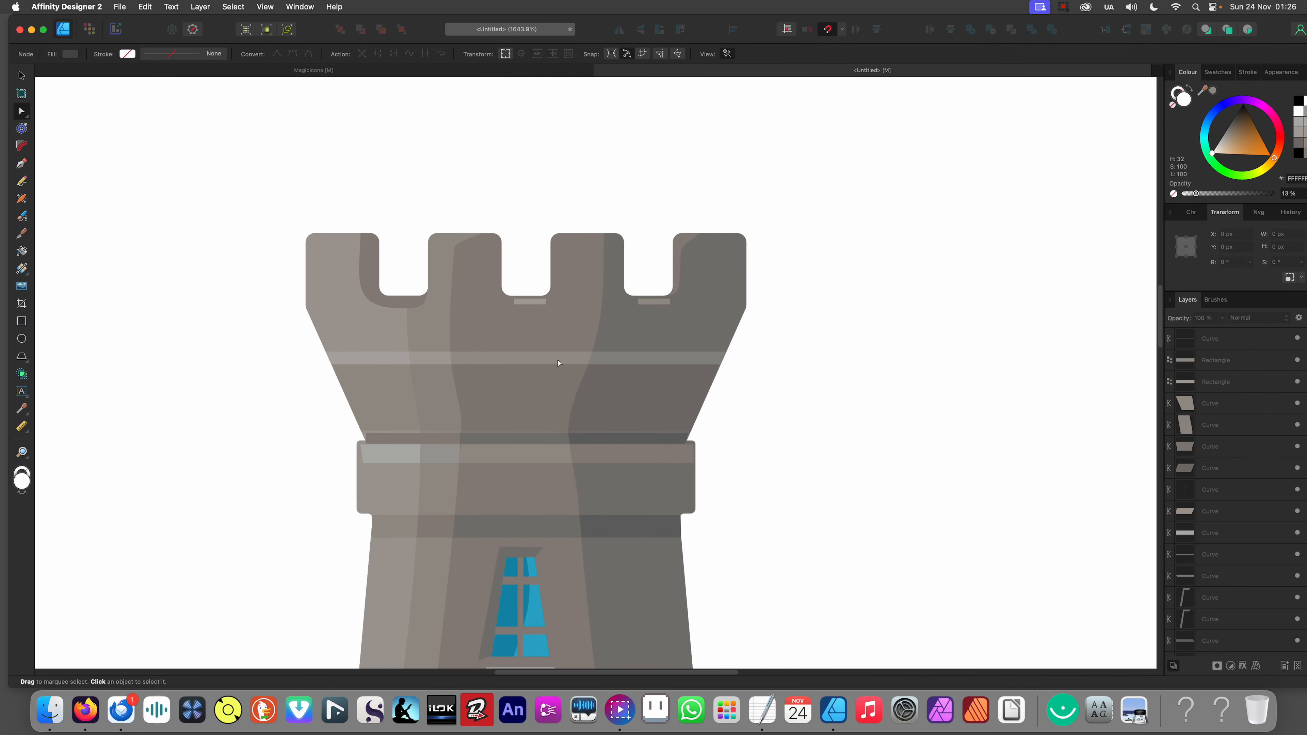
pyautogui.click(554, 362)
pyautogui.moveTo(1195, 193); pyautogui.dragTo(1193, 194)
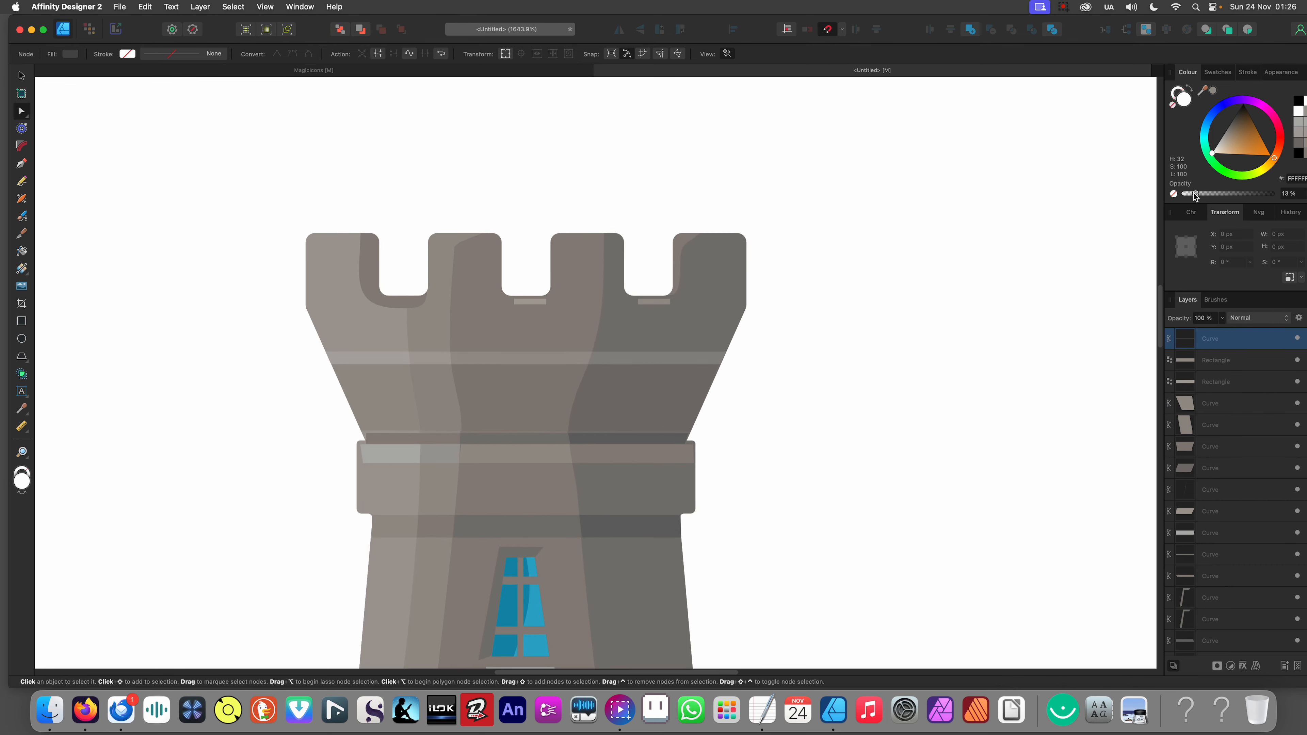
pyautogui.scroll(-7, 887, 266)
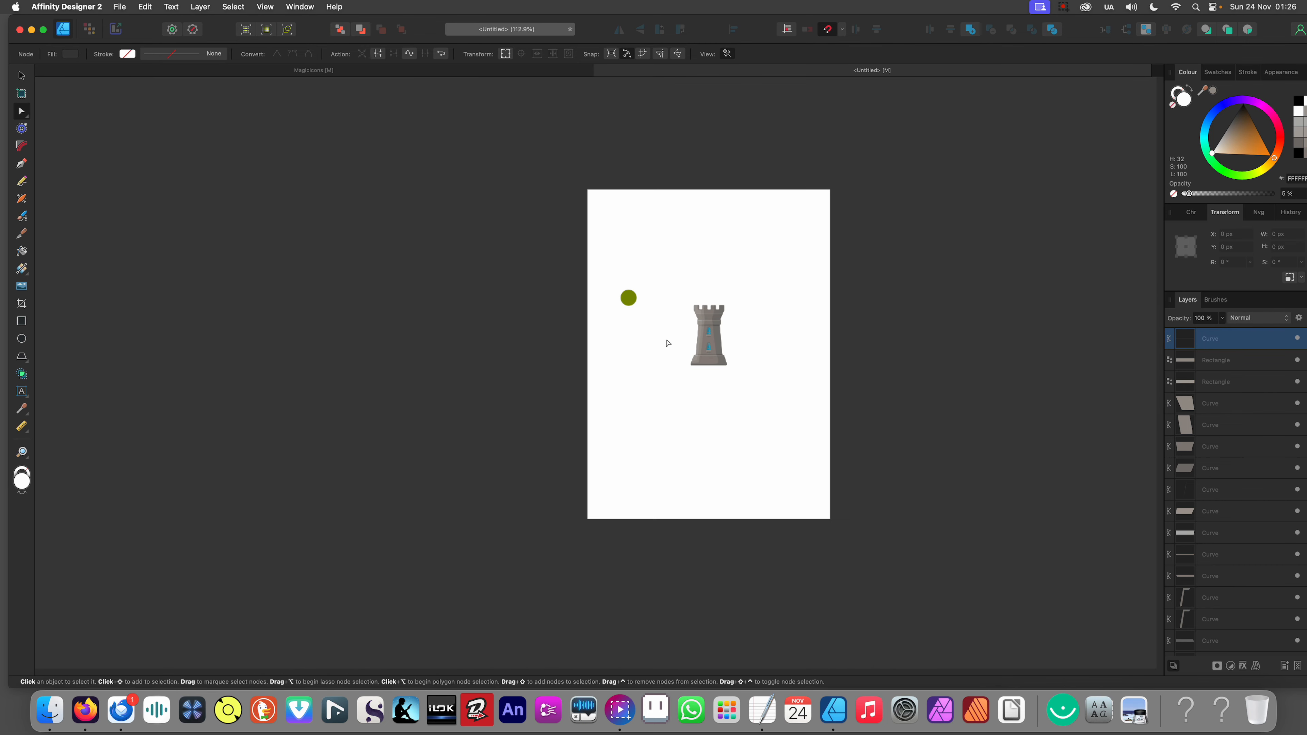
pyautogui.click(668, 343)
# Step: Select all of the tower's objects and place a duplicate to the right of the original at the same height
pyautogui.scroll(1, 753, 316)
pyautogui.scroll(4, 753, 316)
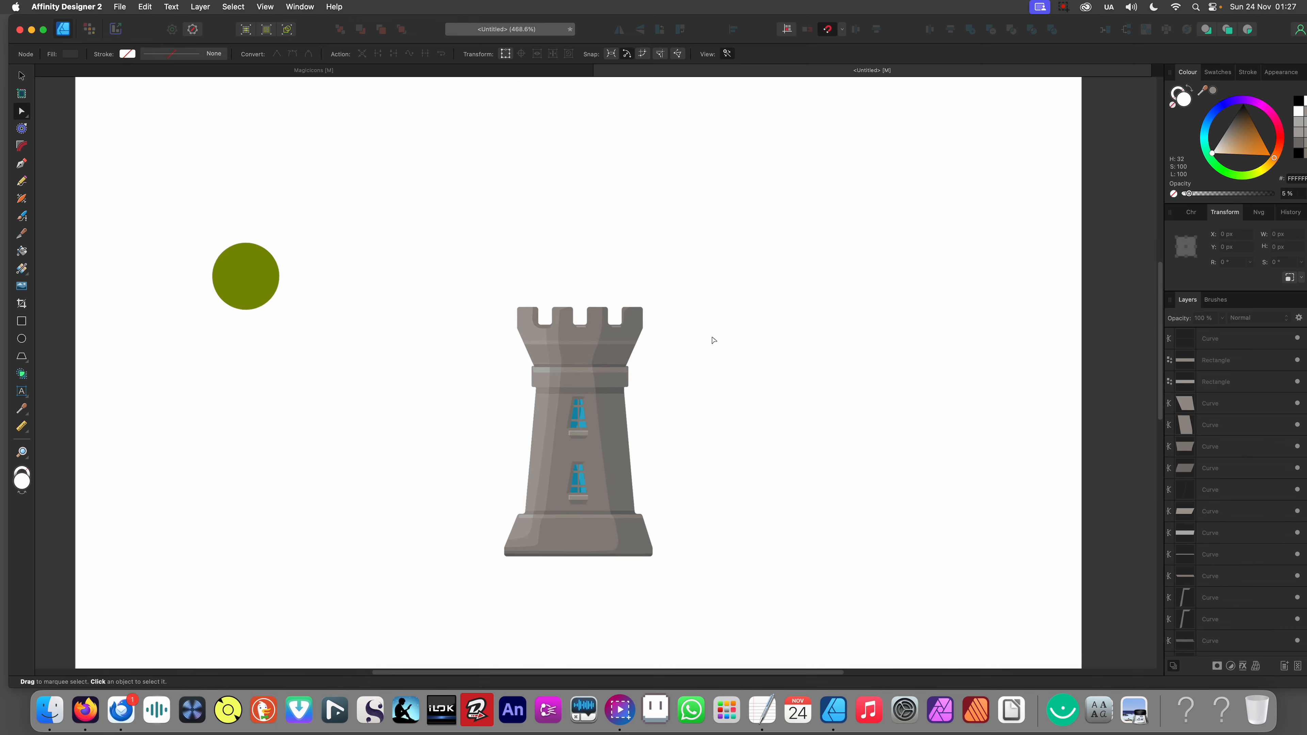
pyautogui.scroll(1, 711, 340)
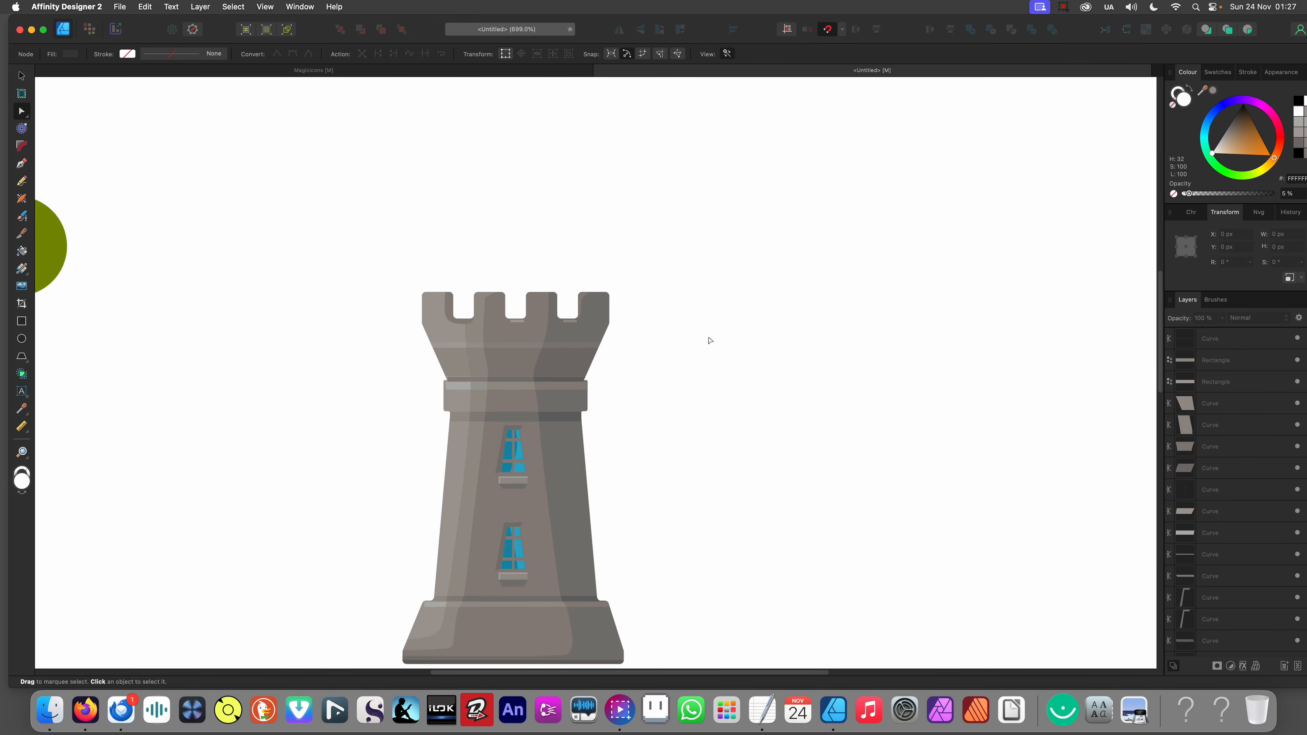
pyautogui.scroll(-2, 710, 340)
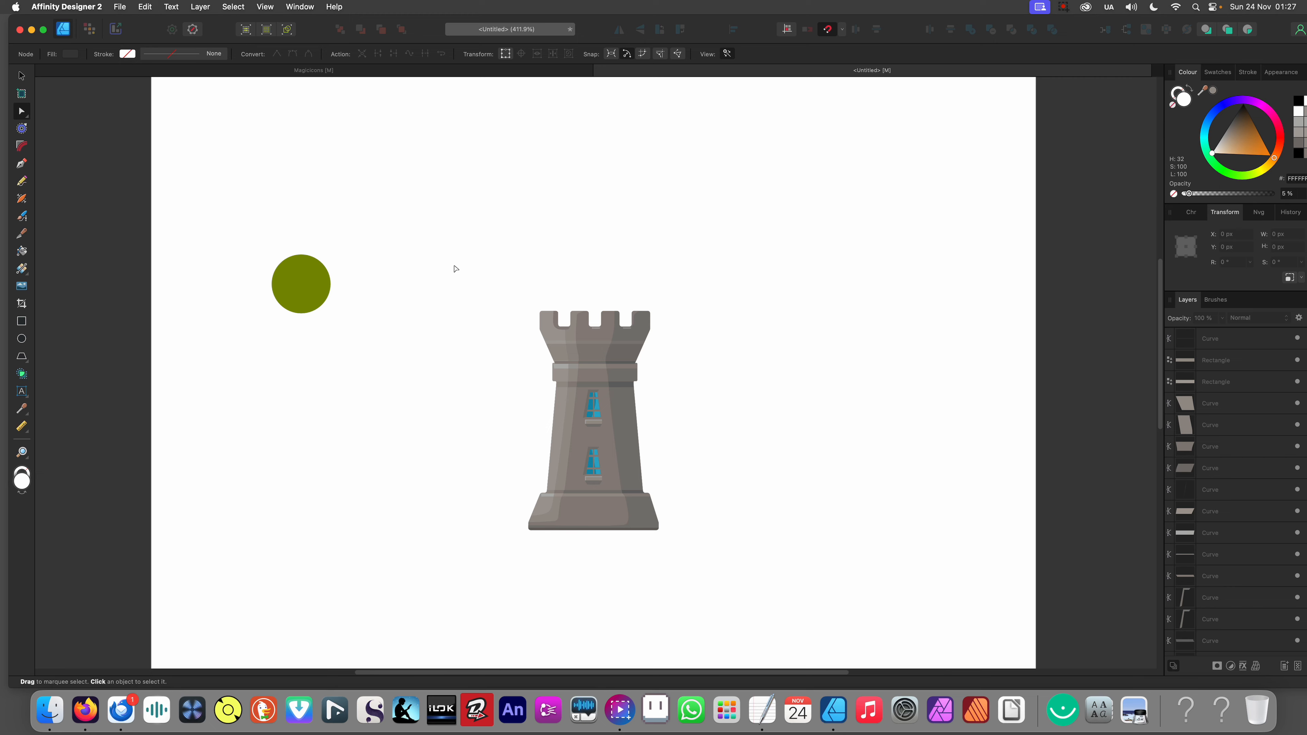
pyautogui.scroll(1, 508, 335)
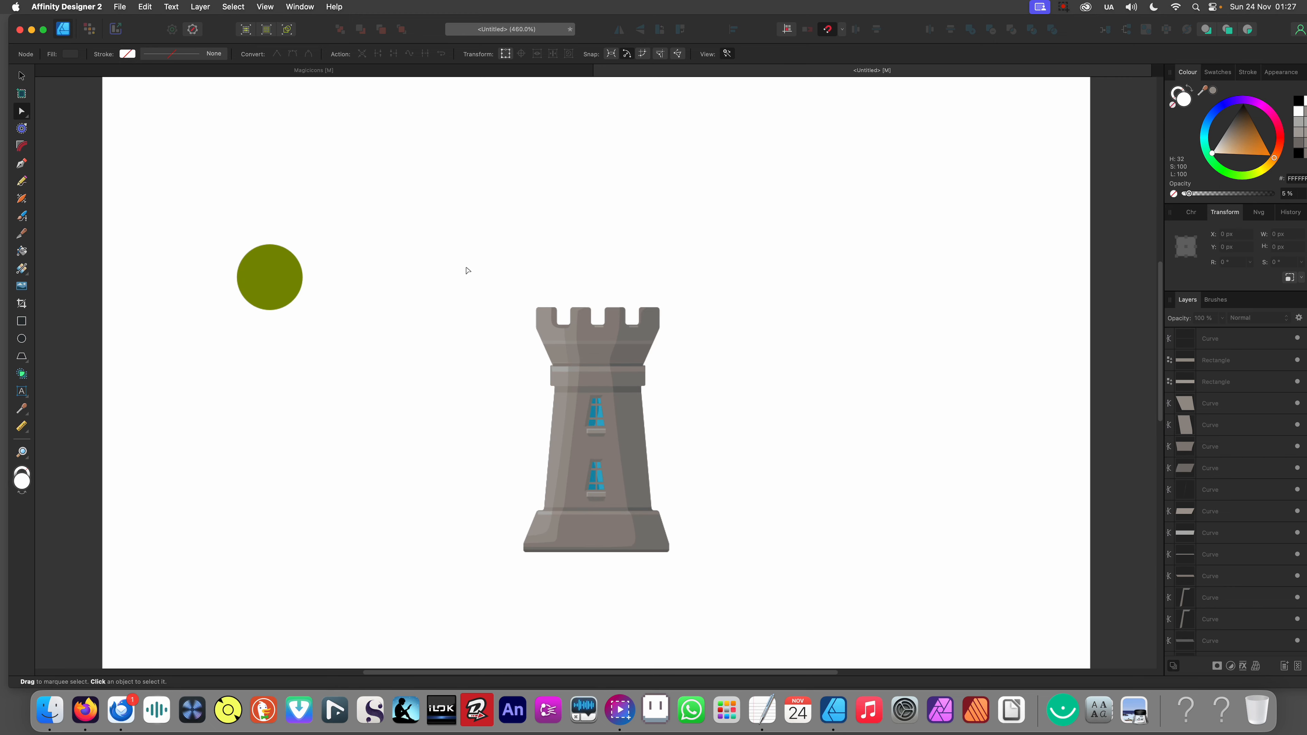
pyautogui.moveTo(462, 268); pyautogui.dragTo(461, 309)
pyautogui.press('v')
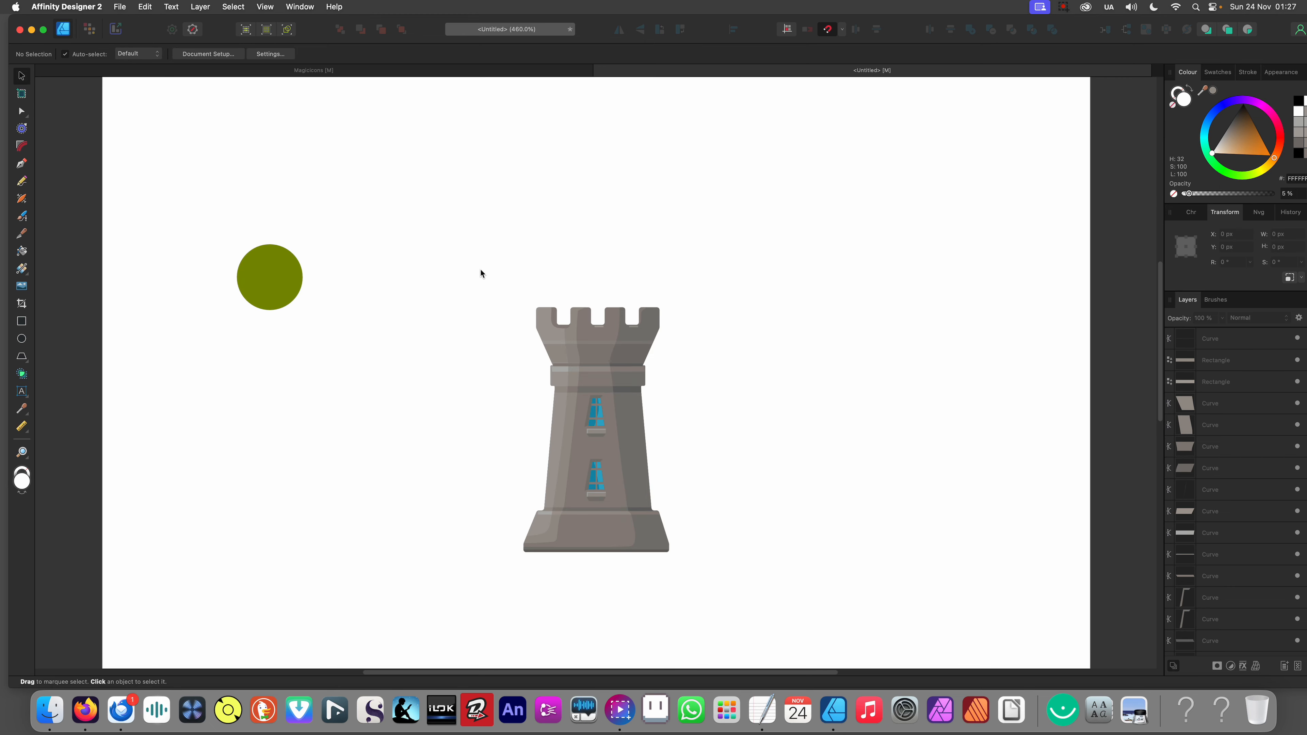
pyautogui.moveTo(474, 257)
pyautogui.mouseDown()
pyautogui.moveTo(756, 651)
pyautogui.moveTo(652, 551)
pyautogui.moveTo(918, 550)
pyautogui.mouseUp()
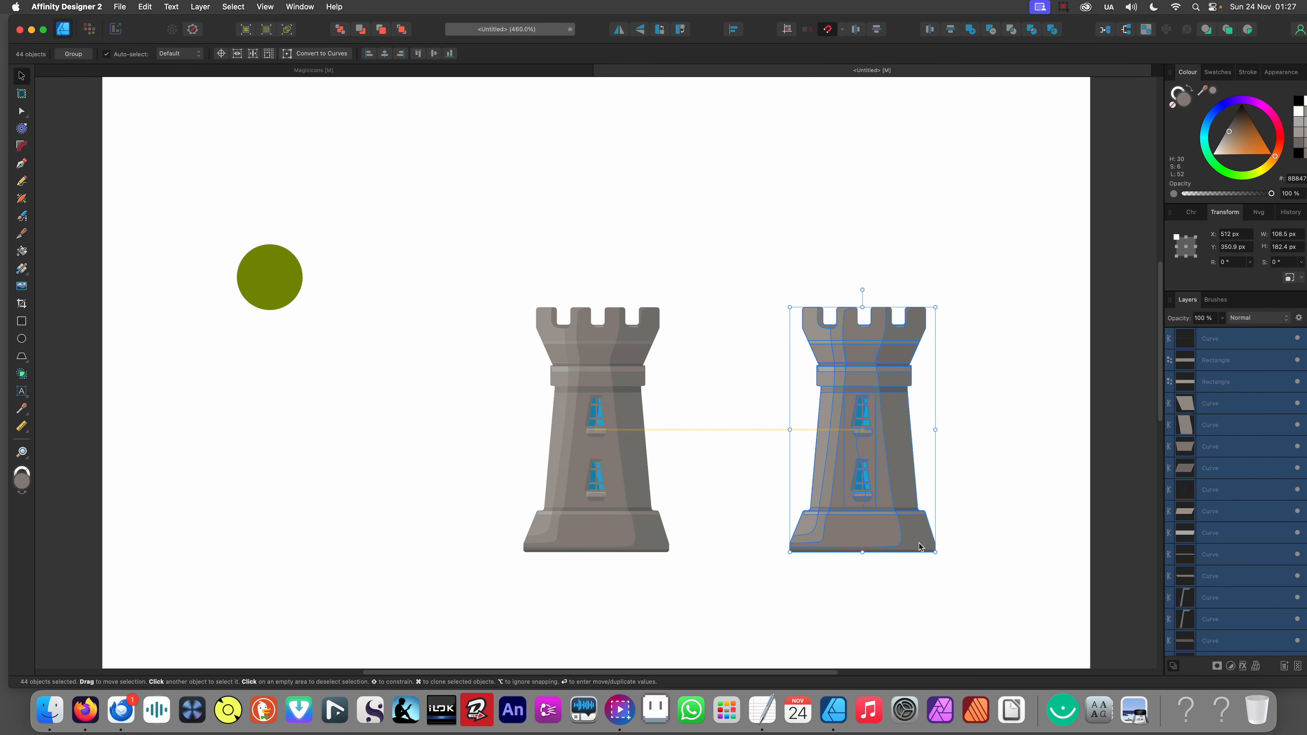
# Step: Raise the original tower's head highlight strip to 100% fill opacity and deselect it
pyautogui.click(726, 397)
pyautogui.scroll(5, 567, 358)
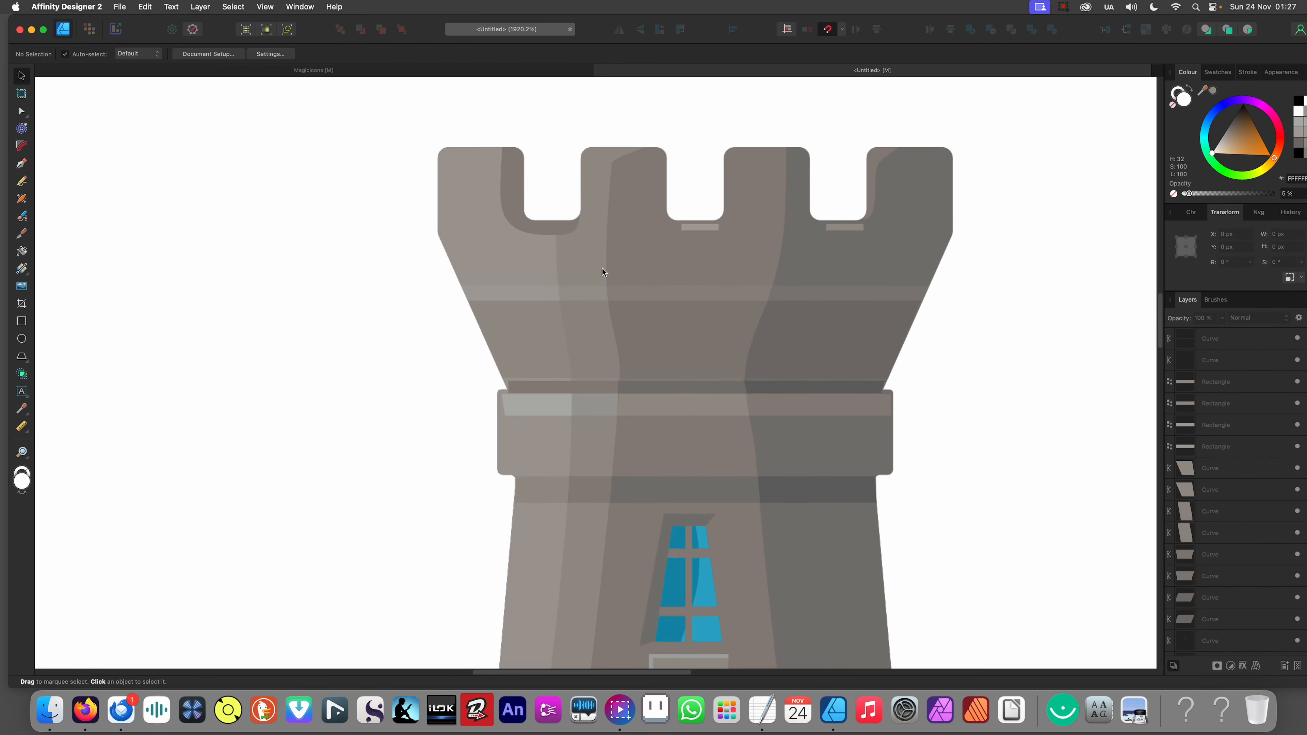
pyautogui.click(588, 291)
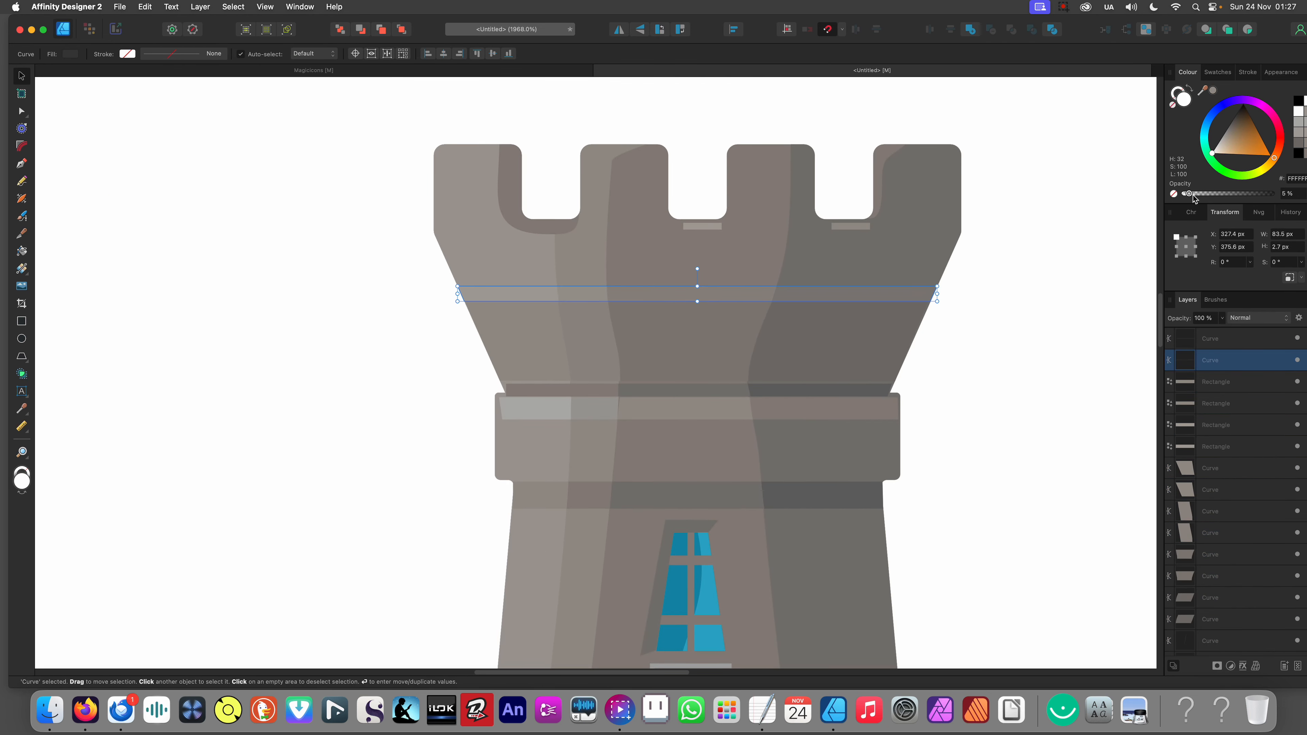
pyautogui.moveTo(1192, 196); pyautogui.dragTo(1270, 194)
pyautogui.click(451, 310)
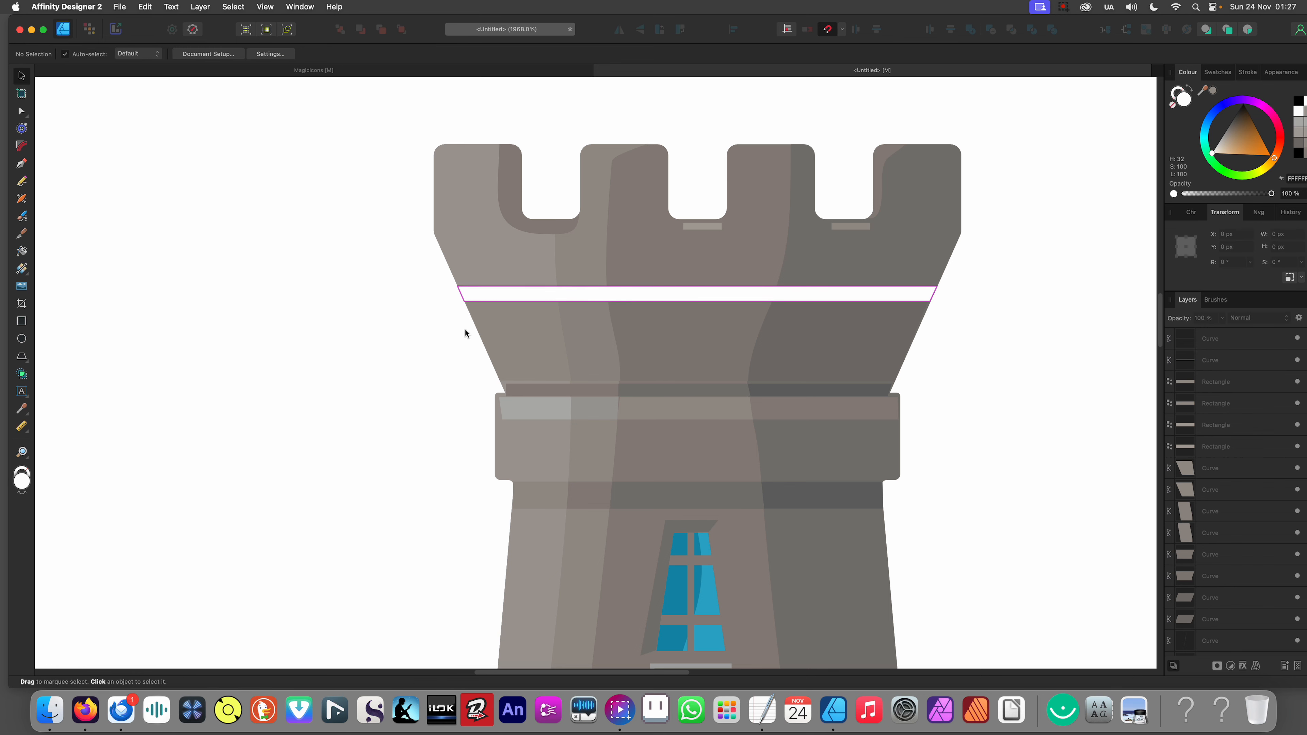
# Step: Cut the original tower's white highlight strip with the Knife along the three face boundaries, splitting it into four pieces
pyautogui.click(566, 301)
pyautogui.scroll(3, 564, 298)
pyautogui.press('k')
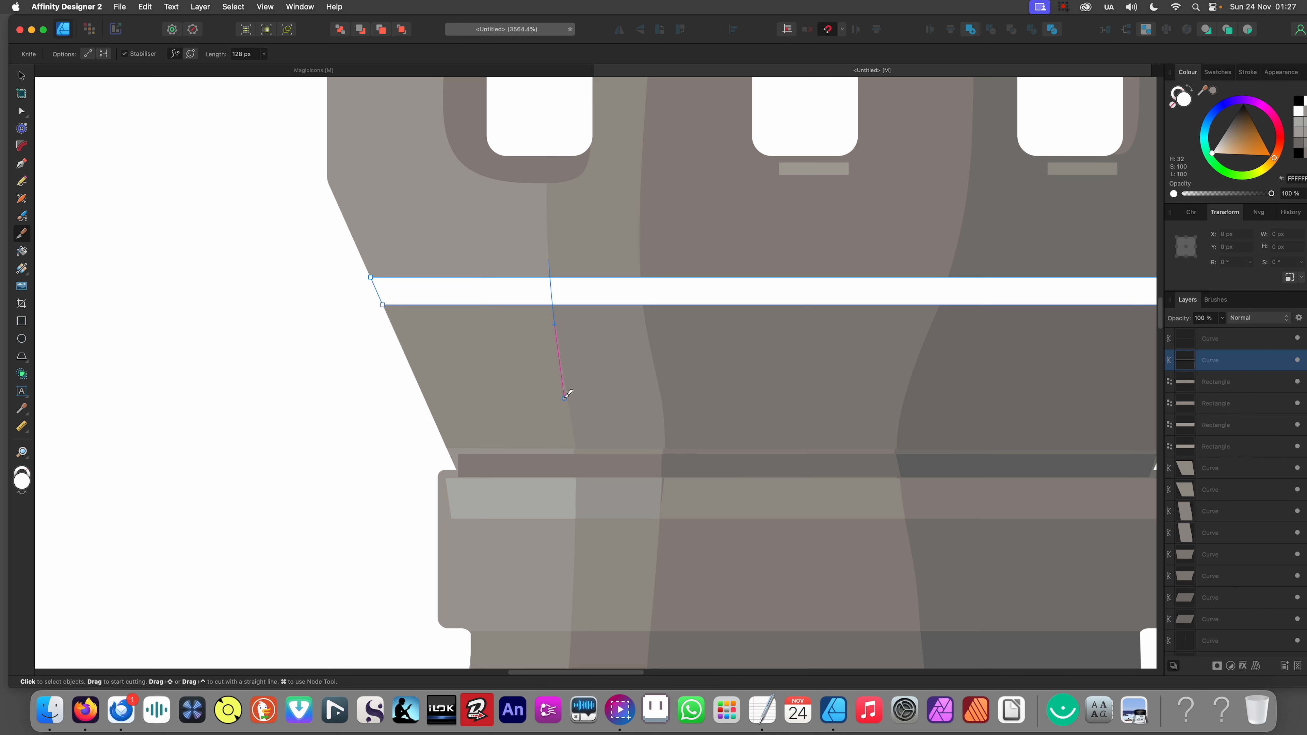
pyautogui.moveTo(566, 395); pyautogui.dragTo(566, 397)
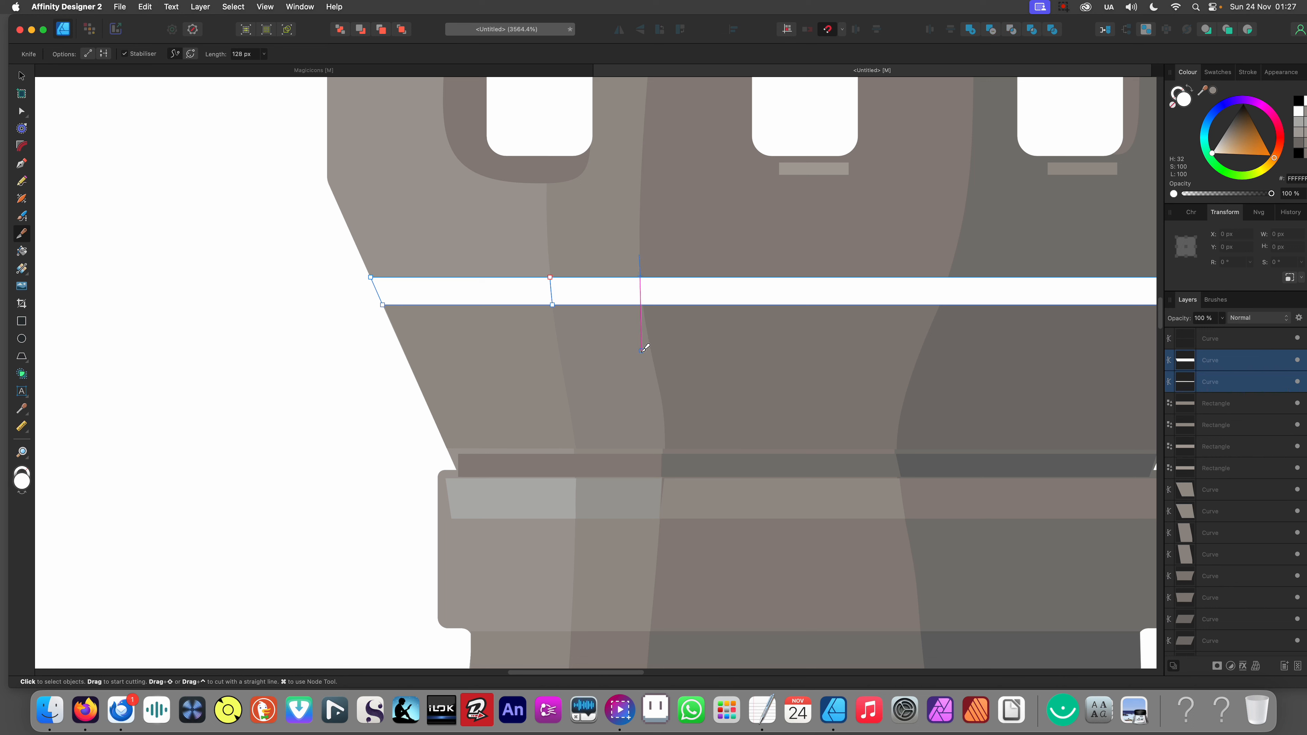
pyautogui.moveTo(662, 399); pyautogui.dragTo(663, 401)
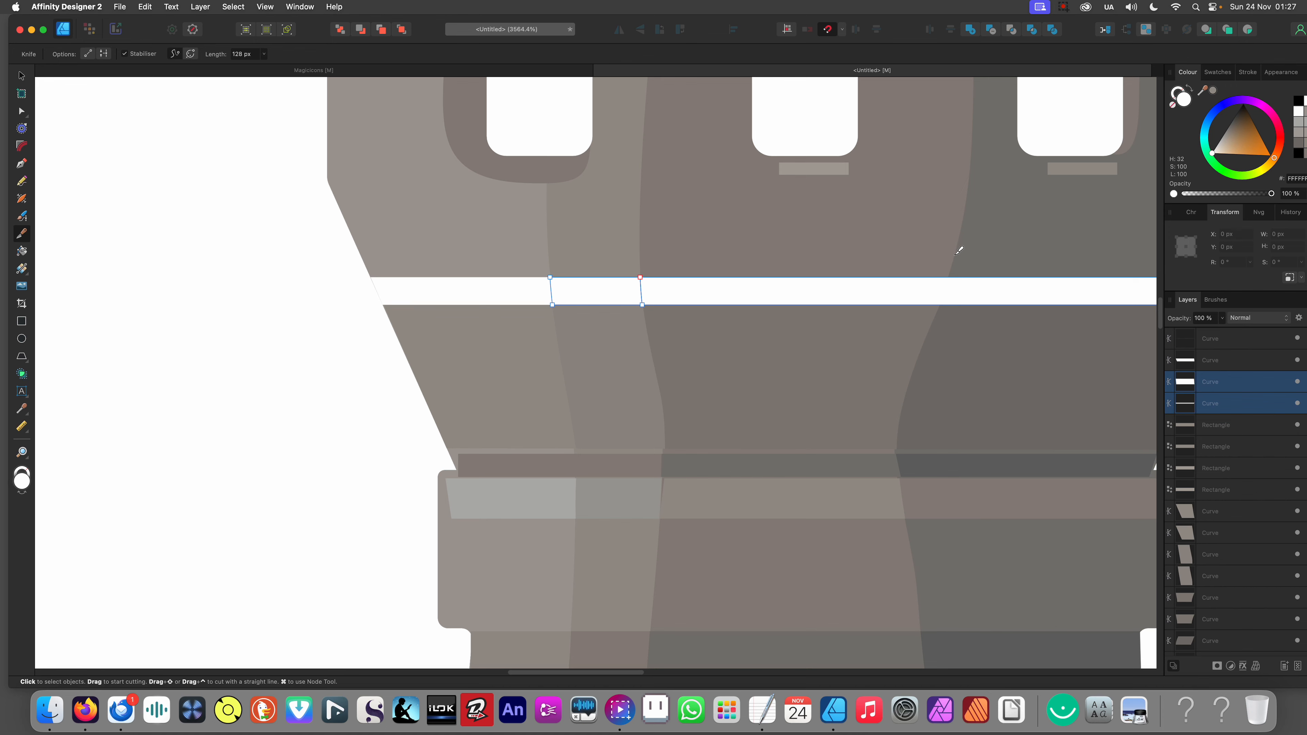
pyautogui.moveTo(925, 356); pyautogui.dragTo(912, 394)
pyautogui.scroll(-3, 913, 394)
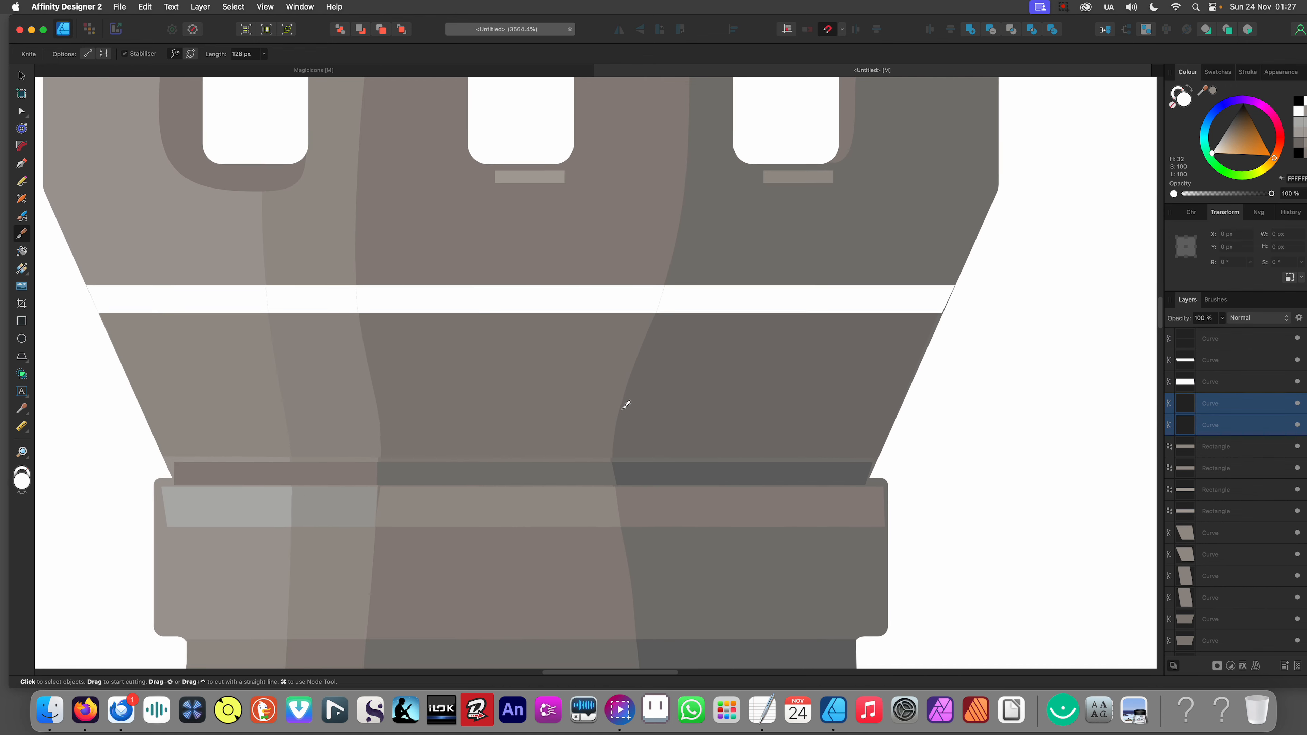
# Step: Fill the strip's leftmost piece with the lightest highlight colour sampled from the duplicate tower's collar and deselect it
pyautogui.hscroll(-3, 624, 403)
pyautogui.scroll(-5, 601, 354)
pyautogui.press('v')
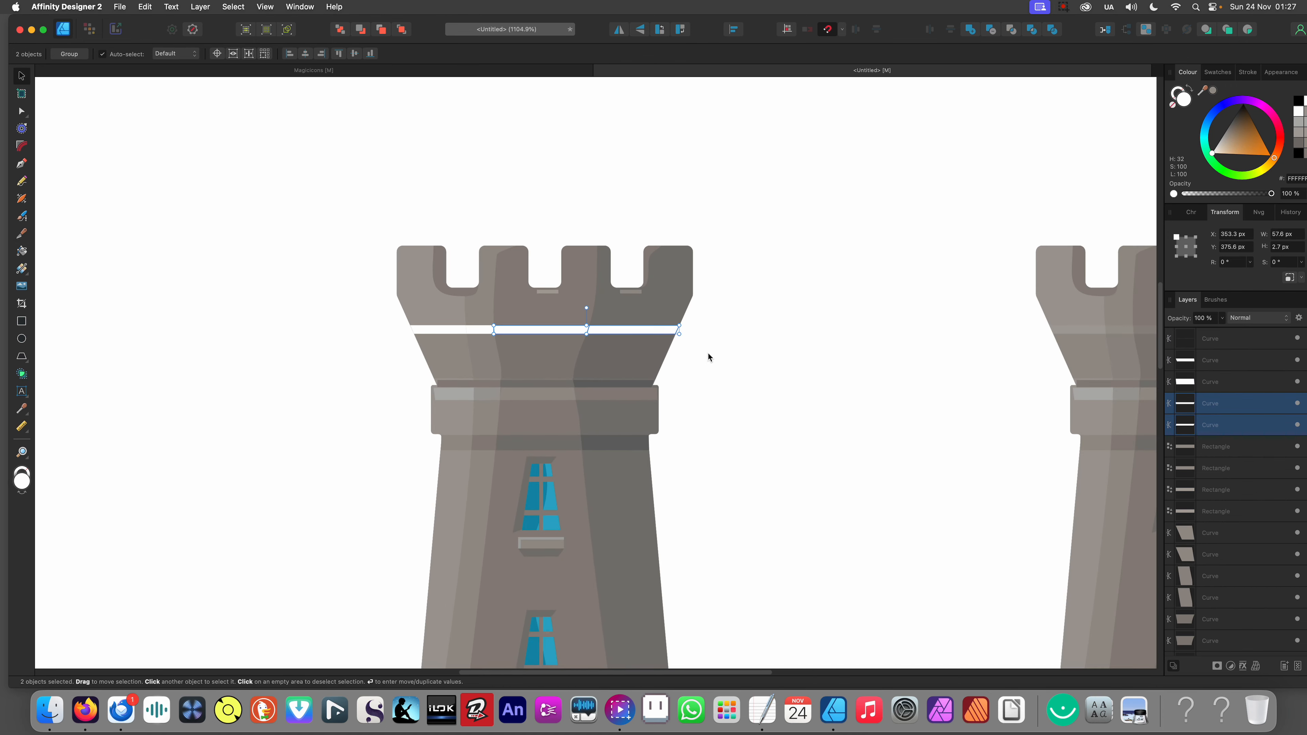
pyautogui.hscroll(5, 708, 355)
pyautogui.scroll(1, 756, 323)
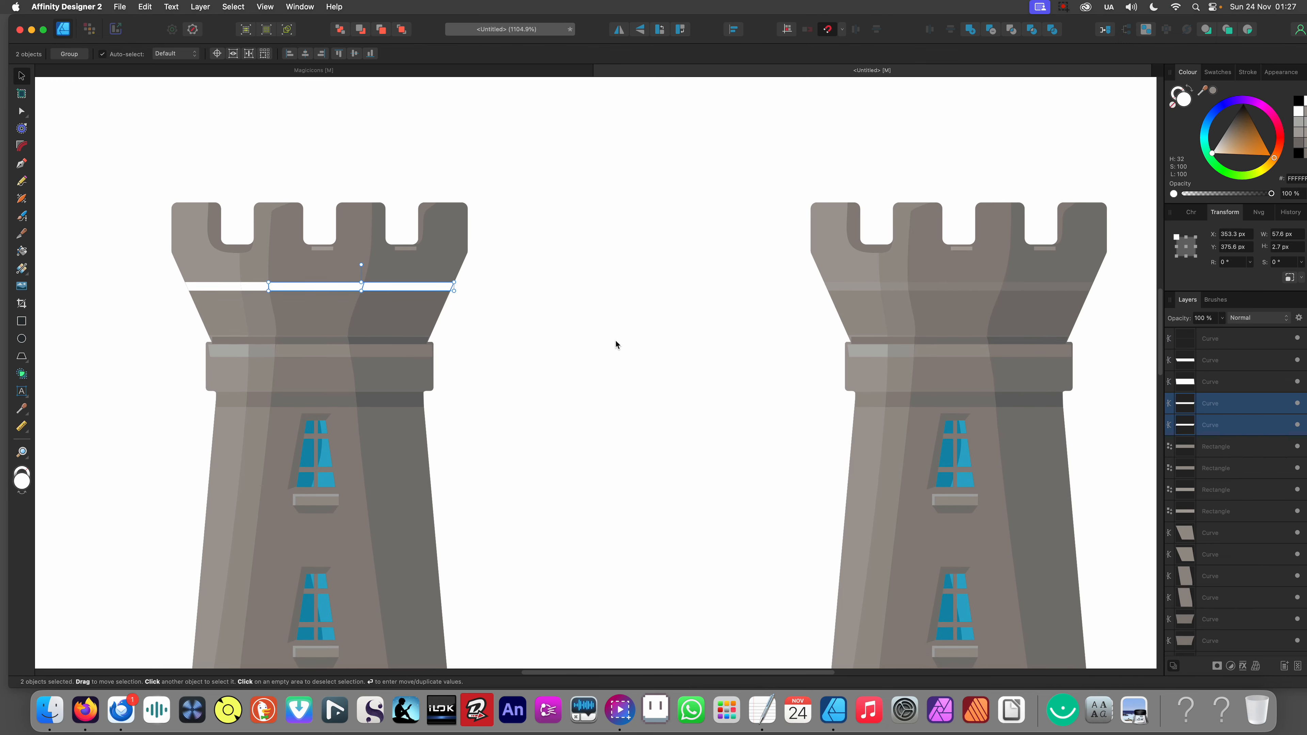
pyautogui.click(223, 292)
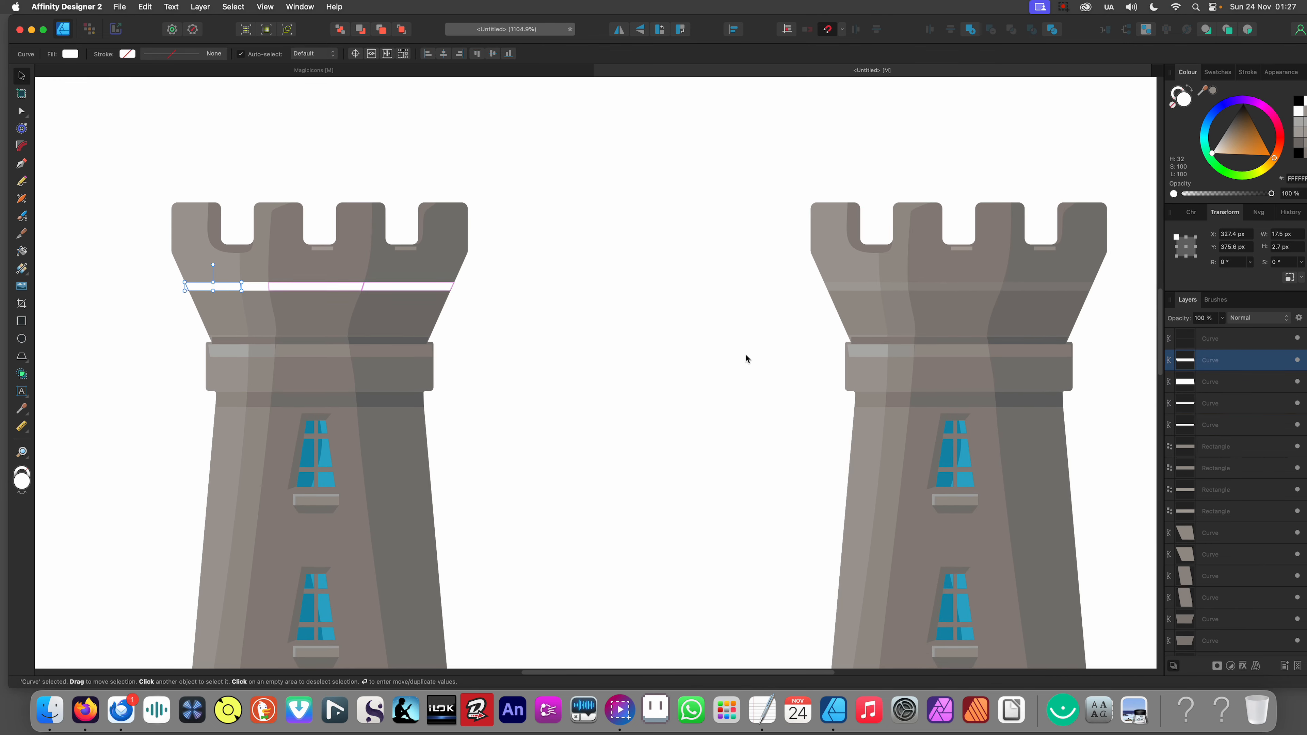
pyautogui.press('i')
pyautogui.click(861, 347)
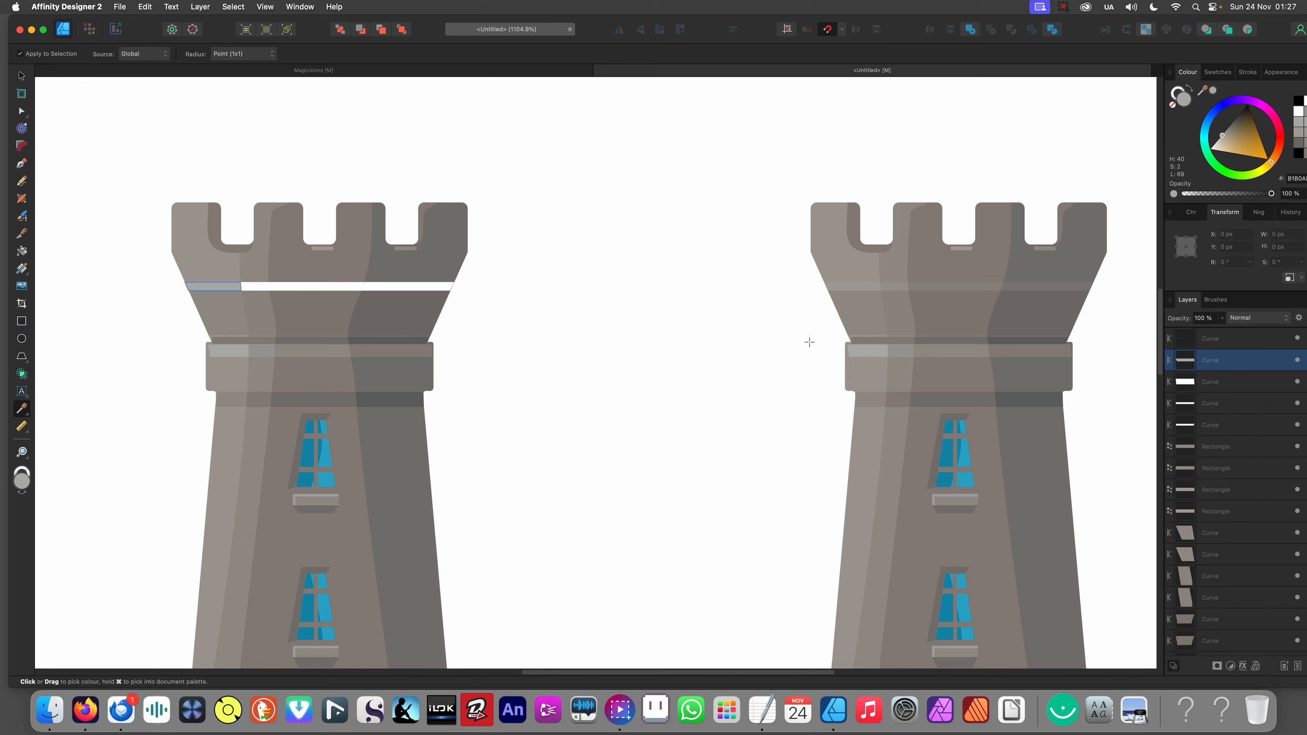
pyautogui.press('v')
pyautogui.click(542, 353)
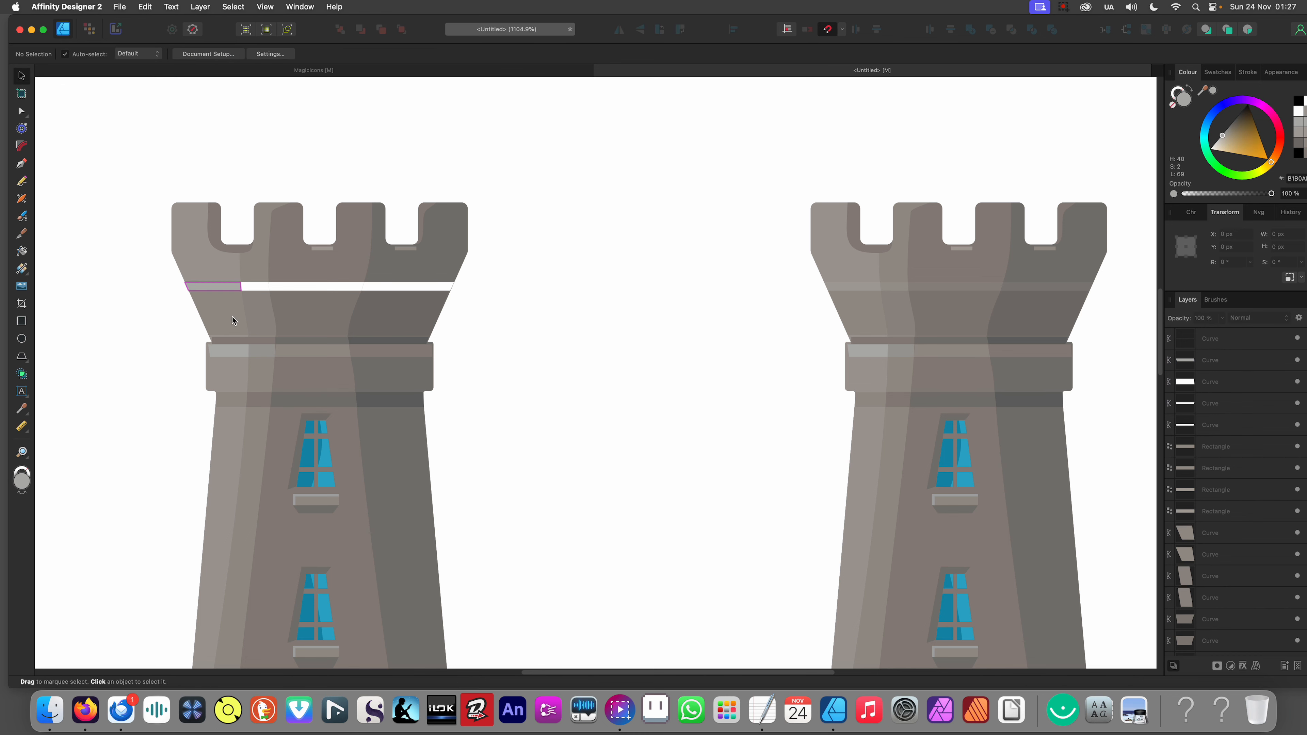
pyautogui.moveTo(214, 287); pyautogui.dragTo(331, 460)
pyautogui.click(492, 393)
pyautogui.click(513, 356)
pyautogui.press('super+z')
pyautogui.press('super+z')
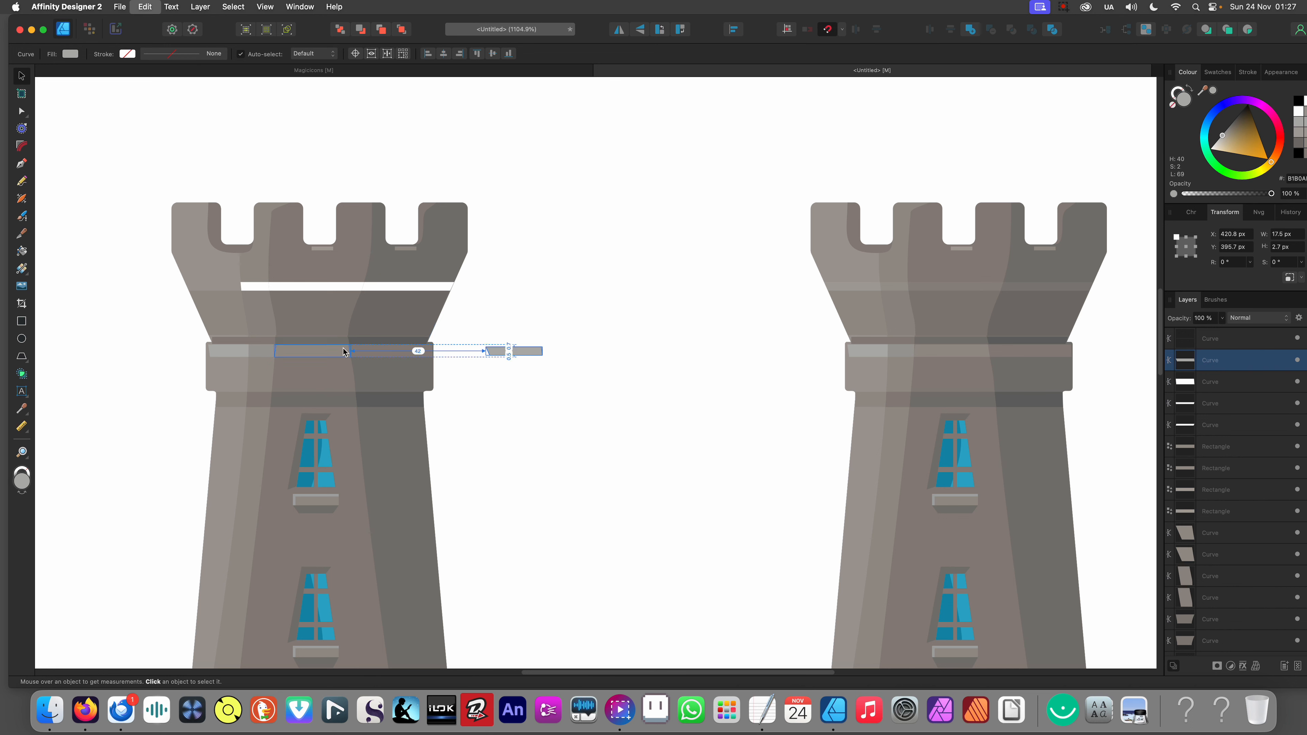
pyautogui.press('super+z')
pyautogui.press('super+z')
pyautogui.click(570, 323)
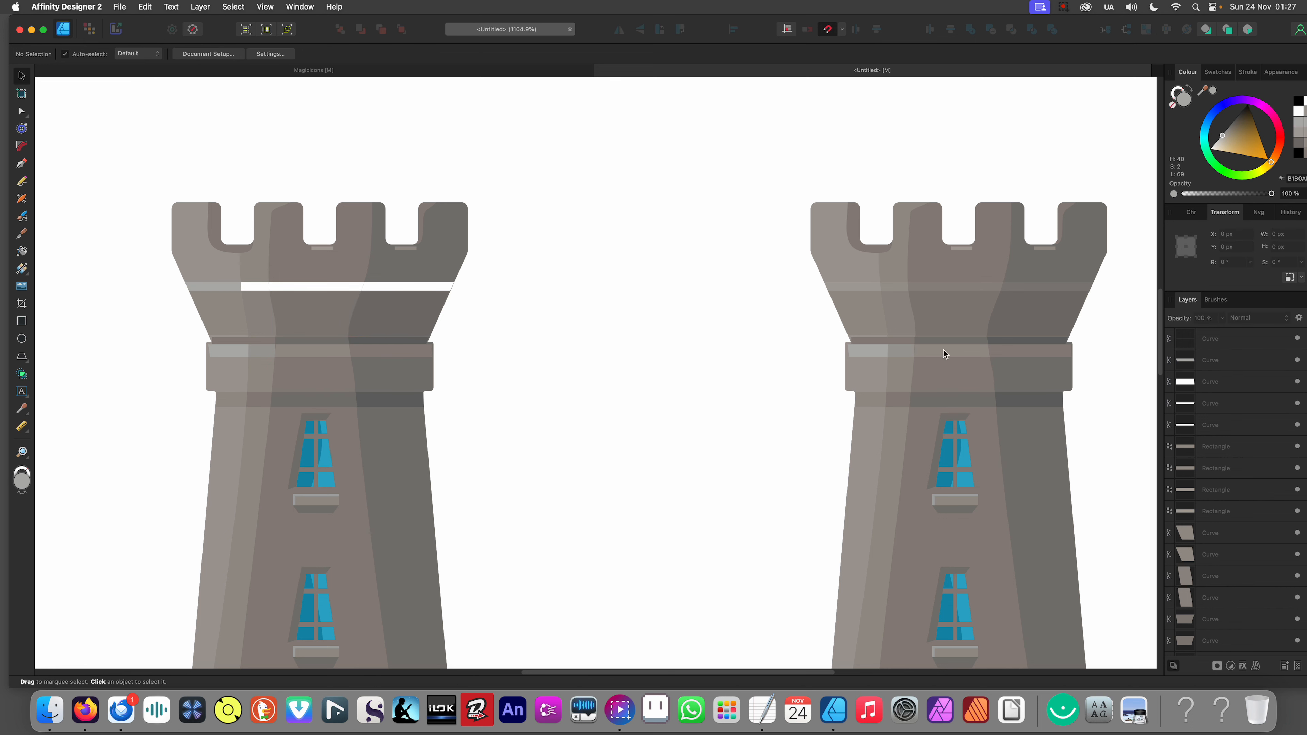
# Step: Fill the strip's second and third pieces with the matching highlight colours sampled from the duplicate tower's collar
pyautogui.click(251, 286)
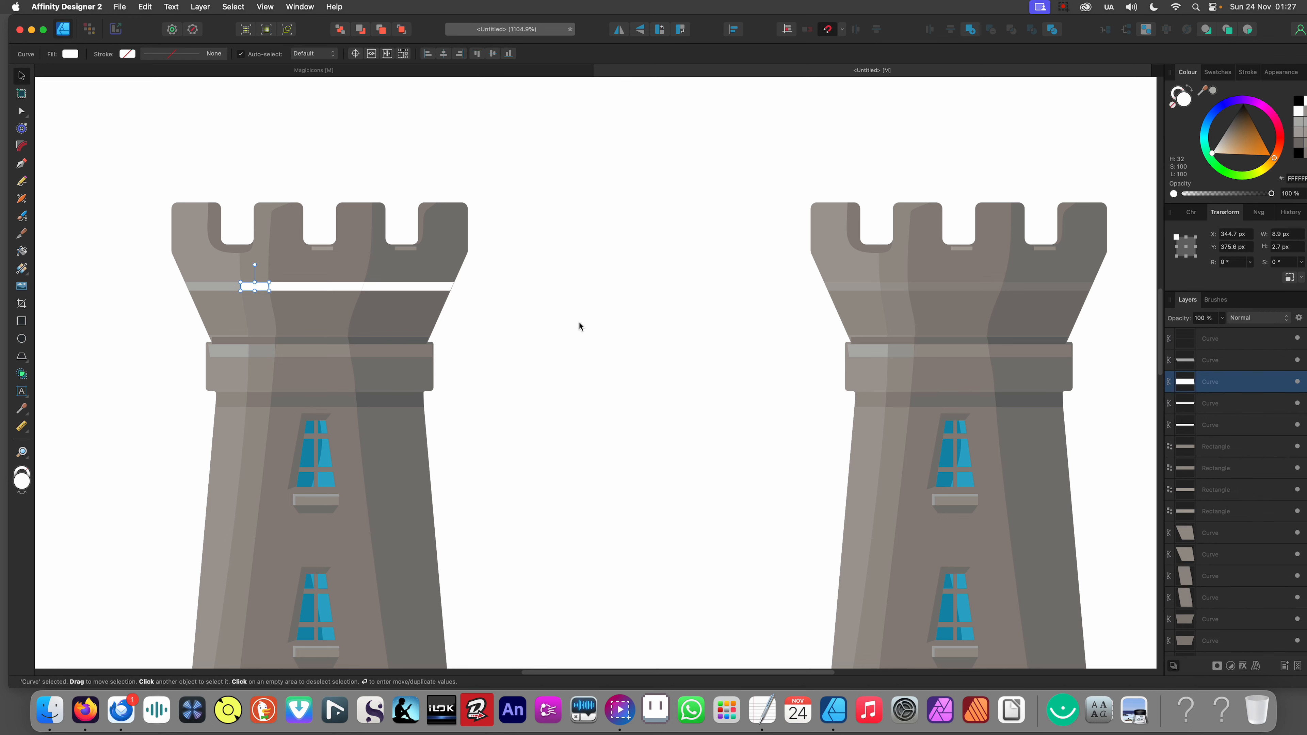
pyautogui.press('i')
pyautogui.click(901, 352)
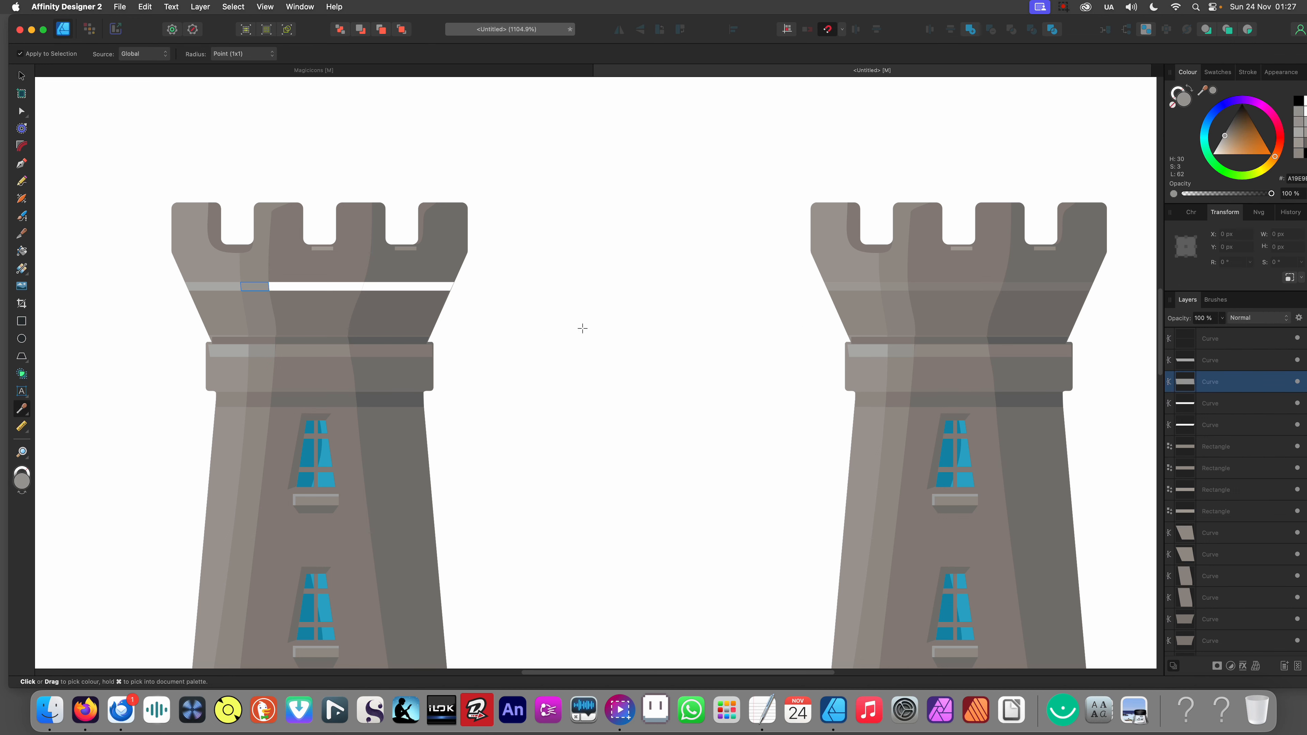
pyautogui.press('v')
pyautogui.click(312, 289)
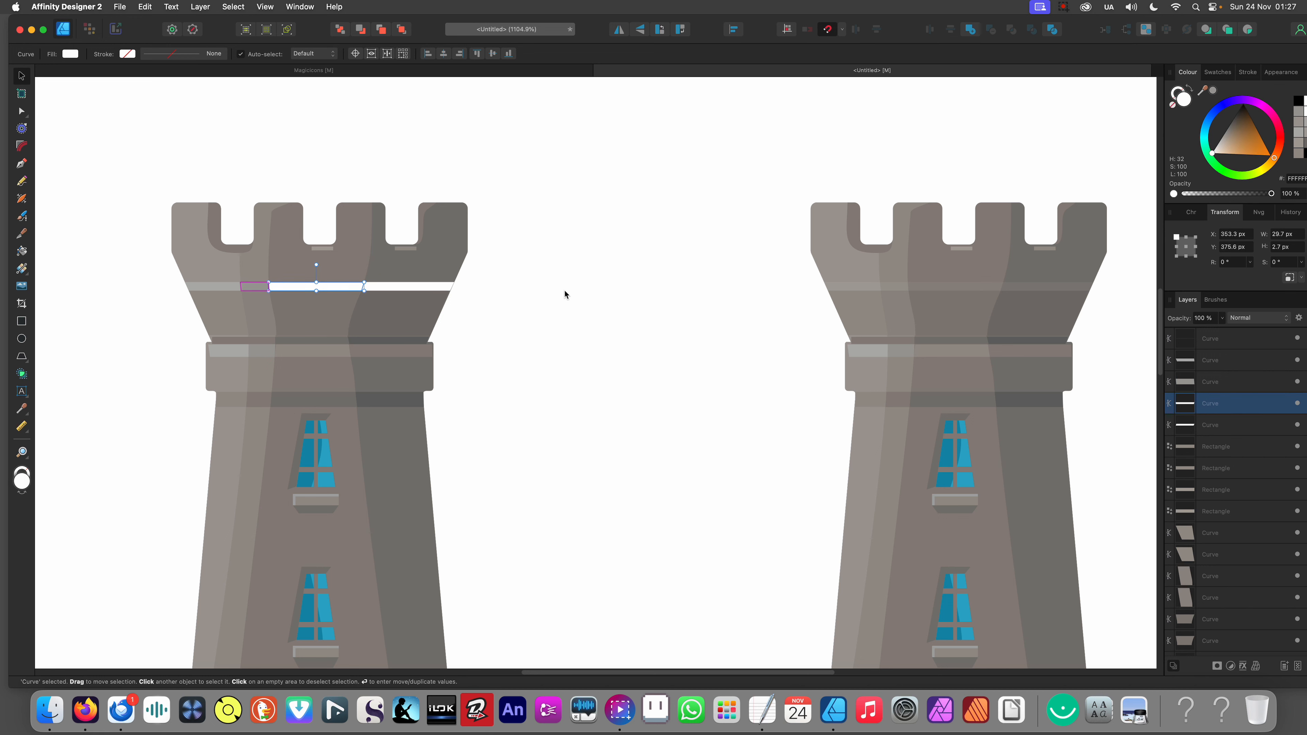
pyautogui.press('i')
pyautogui.click(939, 353)
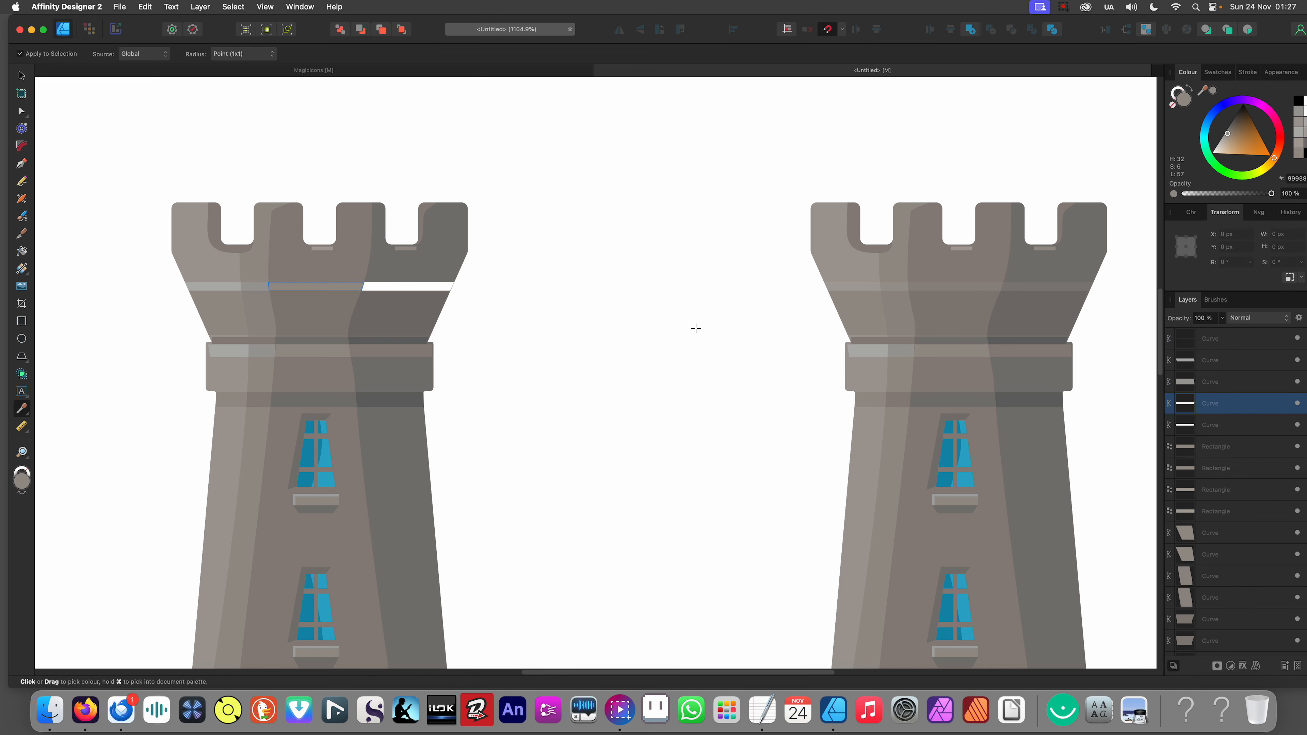
# Step: Fill the strip's last white piece on the dark face with the collar highlight colour sampled from the duplicate tower
pyautogui.press('v')
pyautogui.click(417, 290)
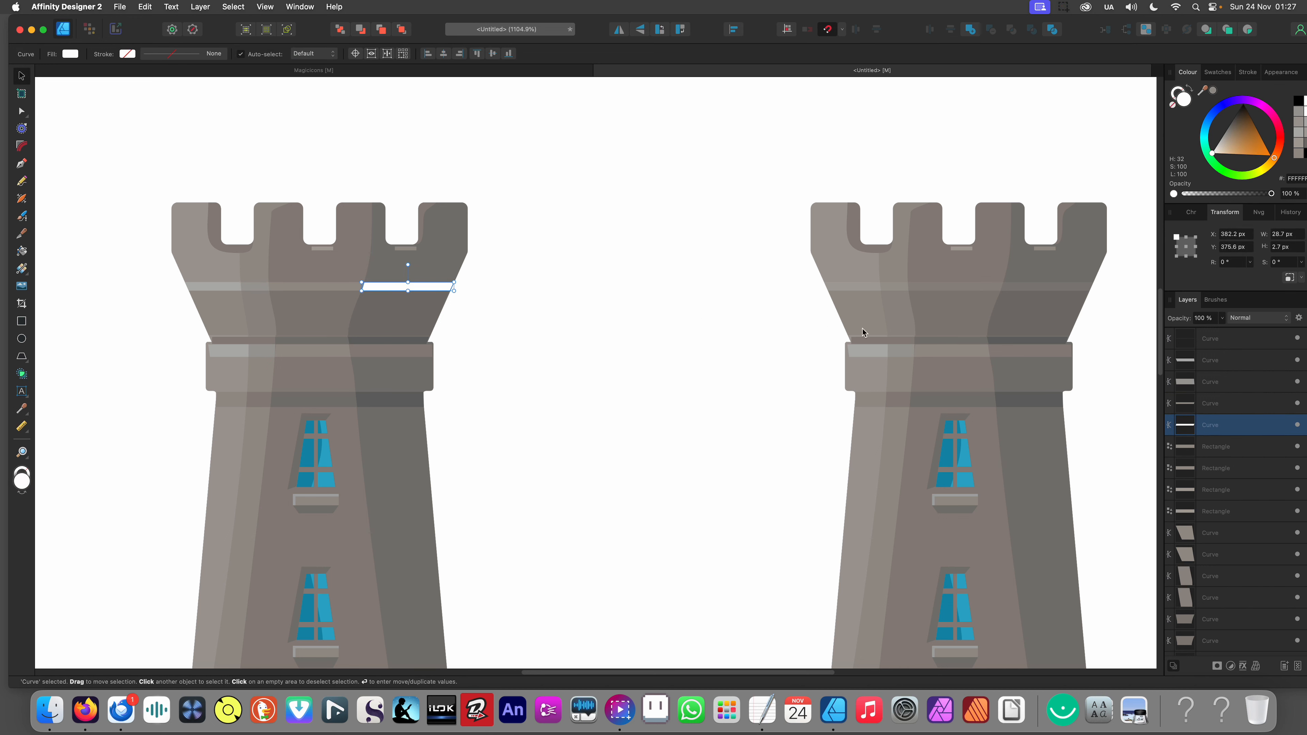
pyautogui.press('i')
pyautogui.click(1016, 352)
pyautogui.press('super+0')
pyautogui.press('v')
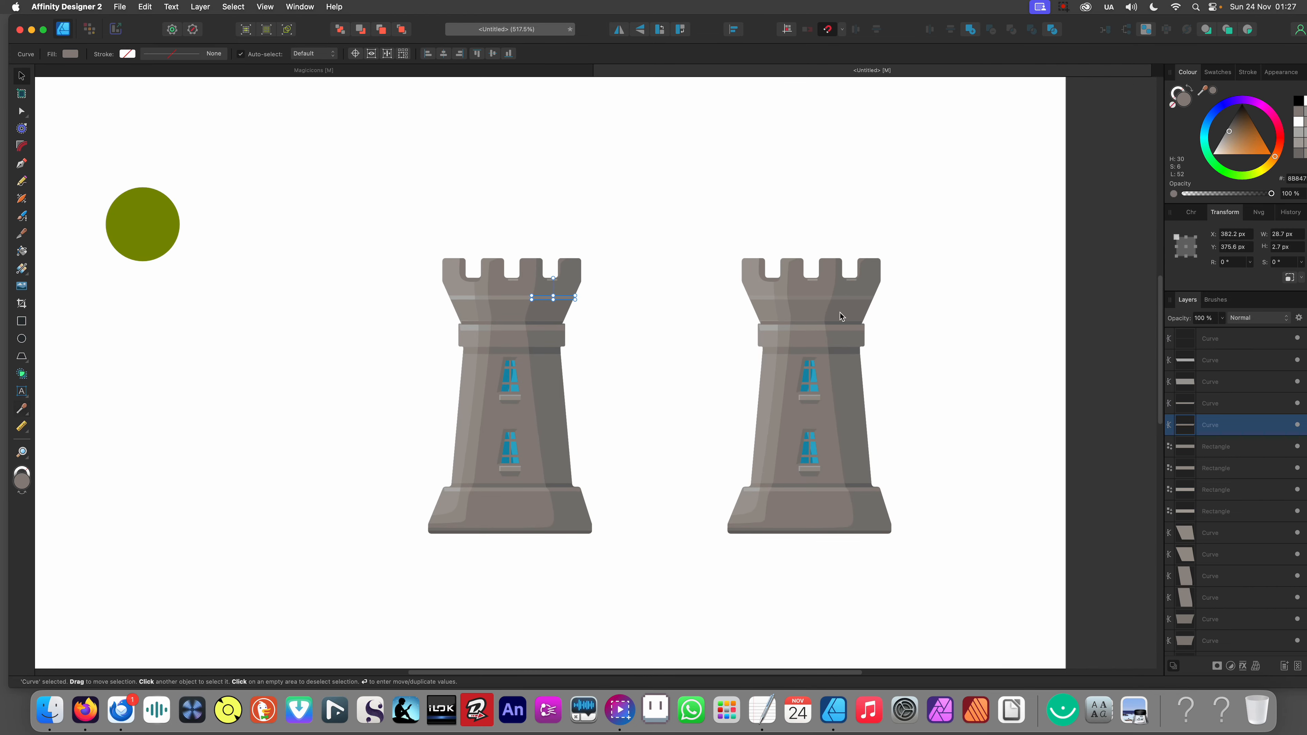
# Step: Raise the duplicate tower's head highlight strip to 17% fill opacity
pyautogui.click(909, 310)
pyautogui.scroll(5, 776, 308)
pyautogui.click(788, 289)
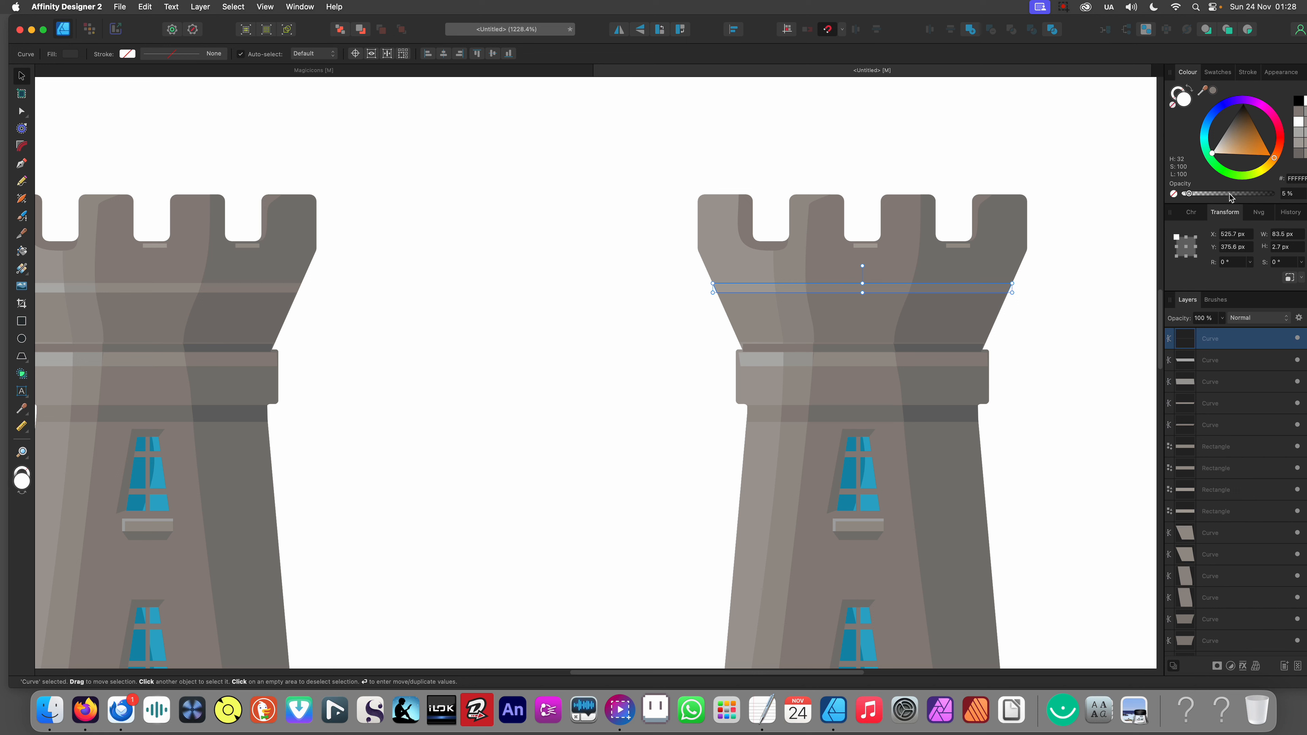
pyautogui.moveTo(1230, 197); pyautogui.dragTo(1208, 201)
# Step: Select all of the duplicate tower's objects and delete them
pyautogui.scroll(-6, 611, 242)
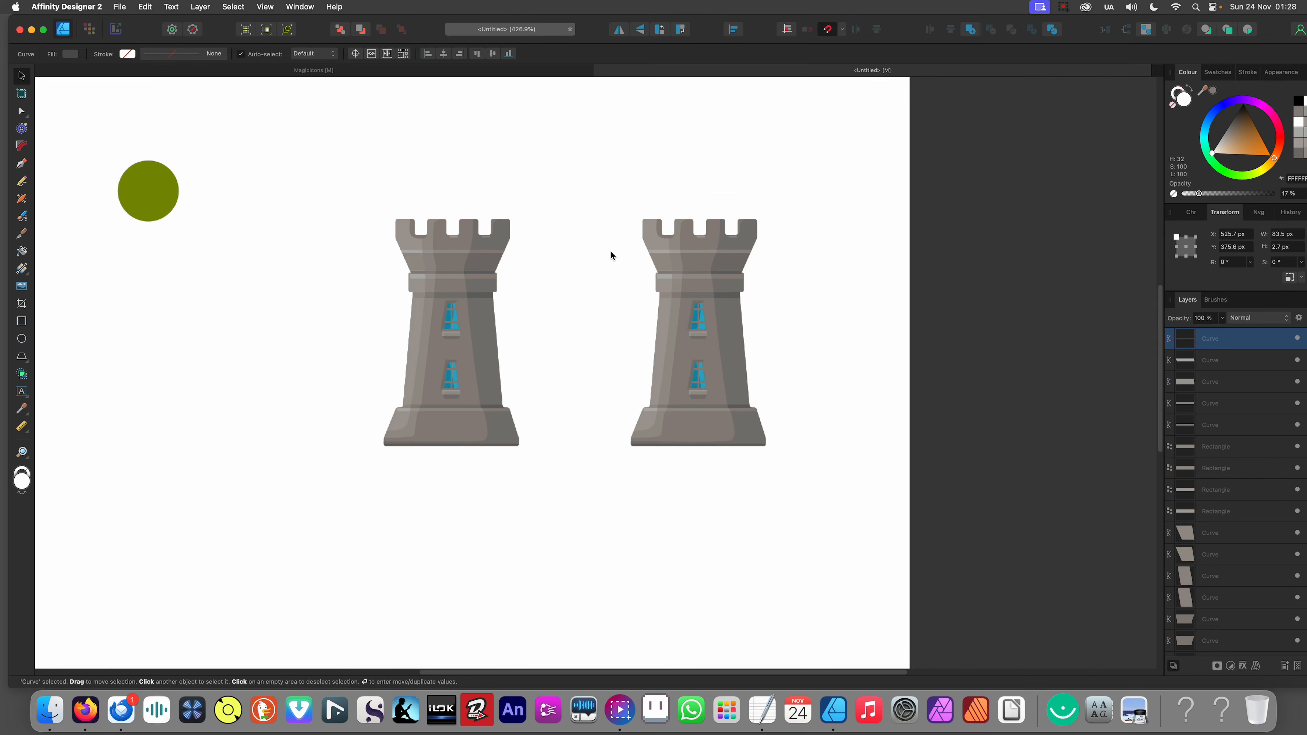
pyautogui.scroll(1, 611, 252)
pyautogui.hscroll(-1, 611, 252)
pyautogui.moveTo(653, 217); pyautogui.dragTo(883, 535)
pyautogui.press('Delete')
# Step: Examine the remaining tower's head highlights both close up and at full-page size
pyautogui.scroll(-6, 751, 437)
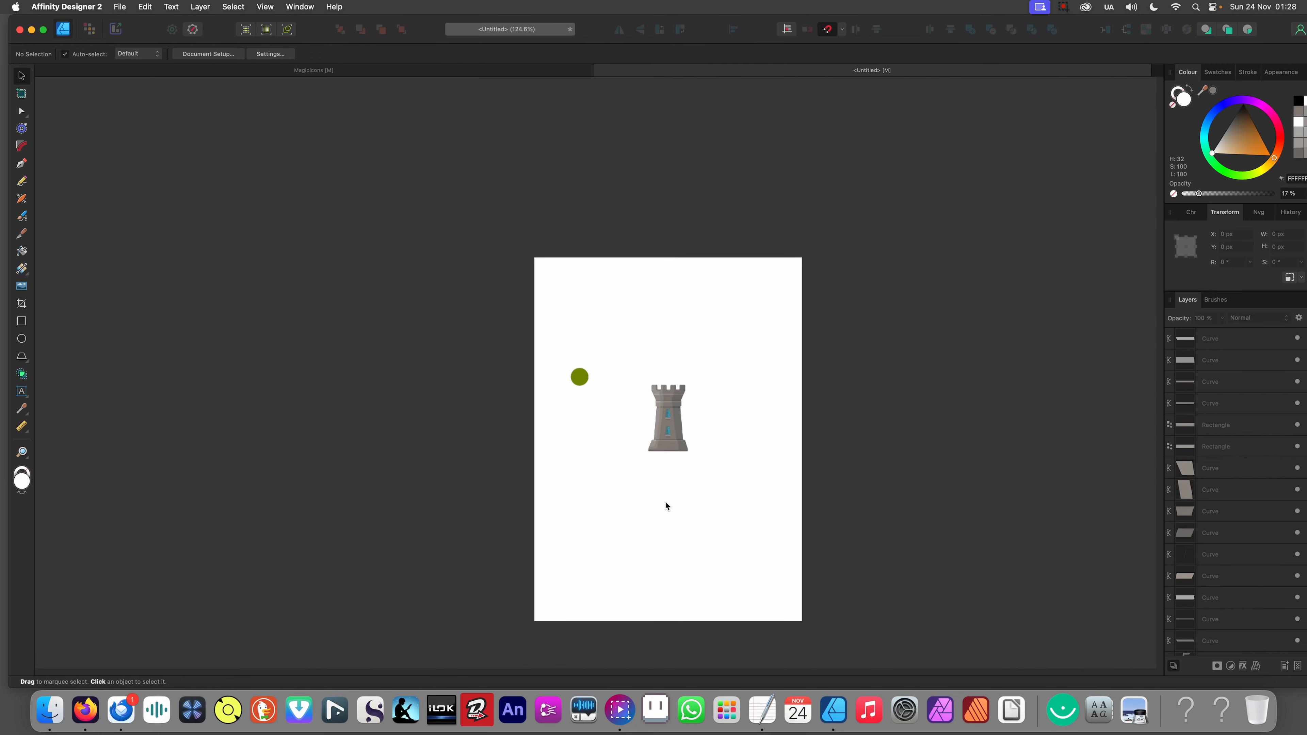
pyautogui.click(664, 501)
pyautogui.scroll(5, 692, 419)
pyautogui.scroll(2, 689, 229)
pyautogui.scroll(2, 688, 232)
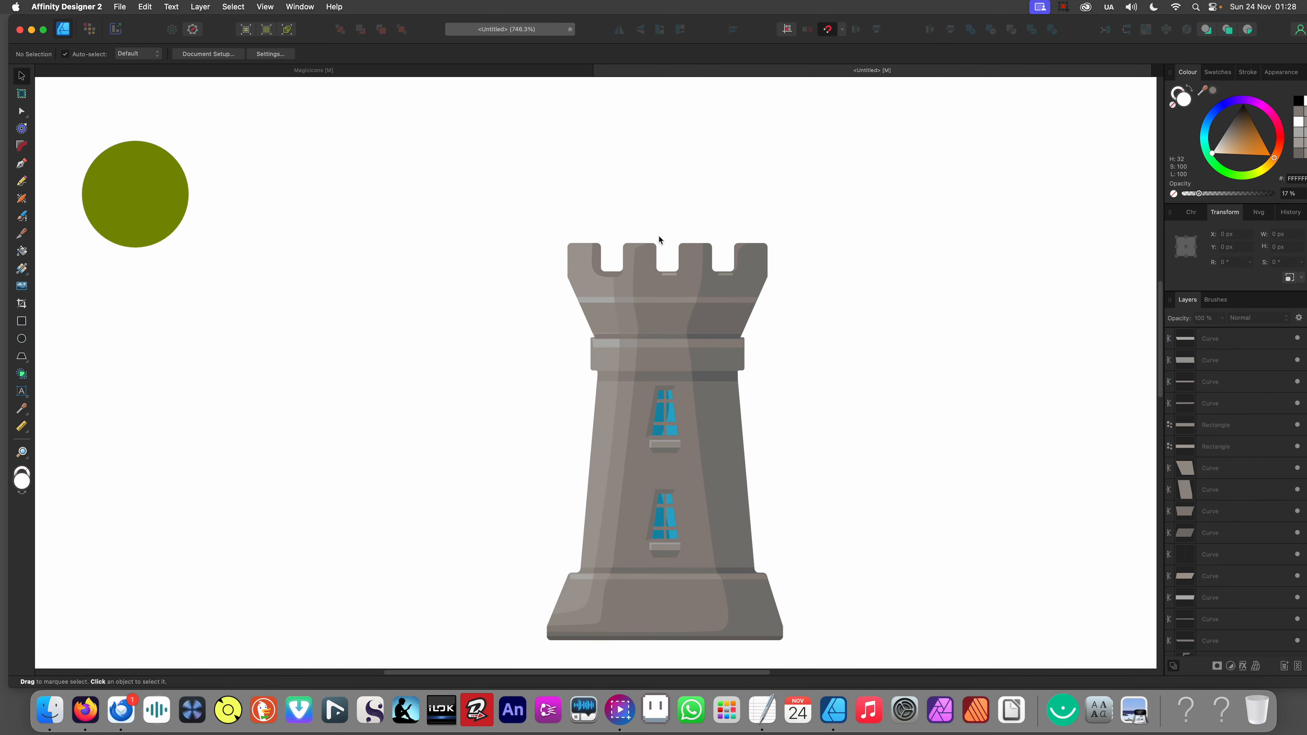
pyautogui.scroll(3, 660, 242)
pyautogui.scroll(-3, 664, 298)
pyautogui.scroll(3, 658, 313)
pyautogui.scroll(1, 656, 332)
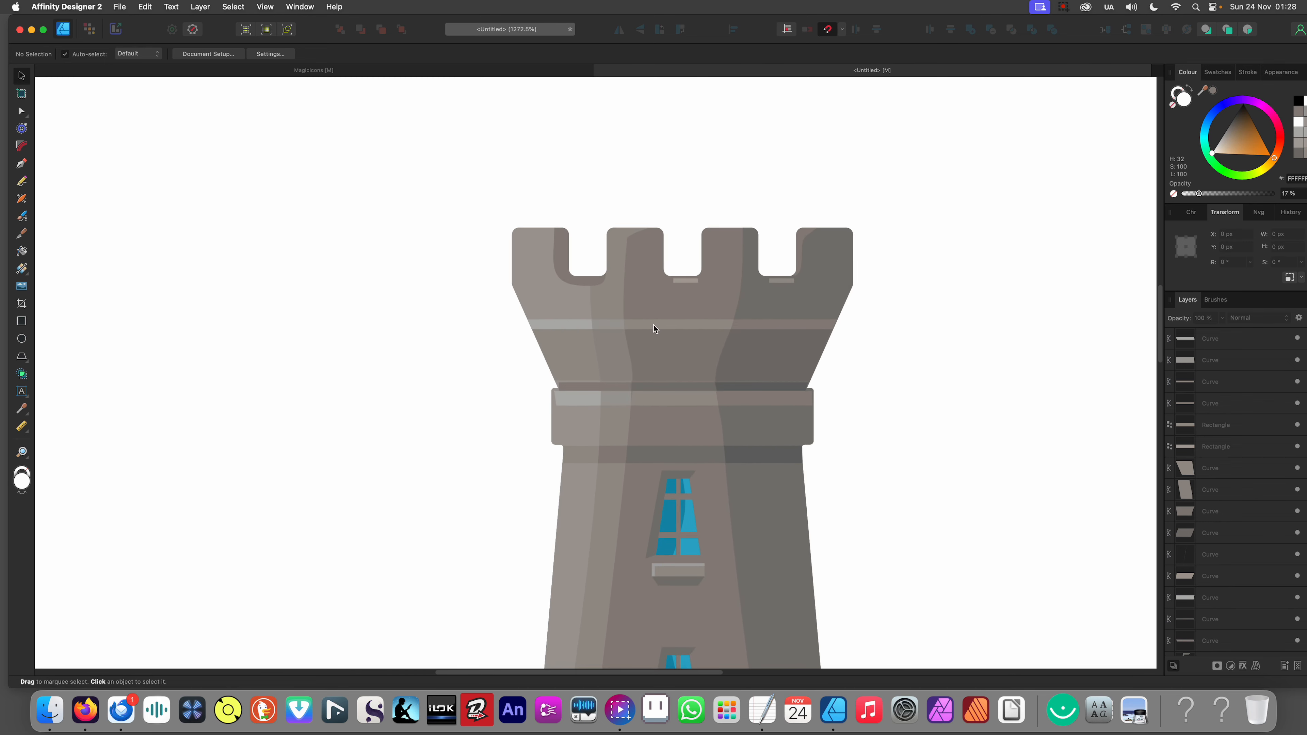
pyautogui.scroll(-8, 658, 352)
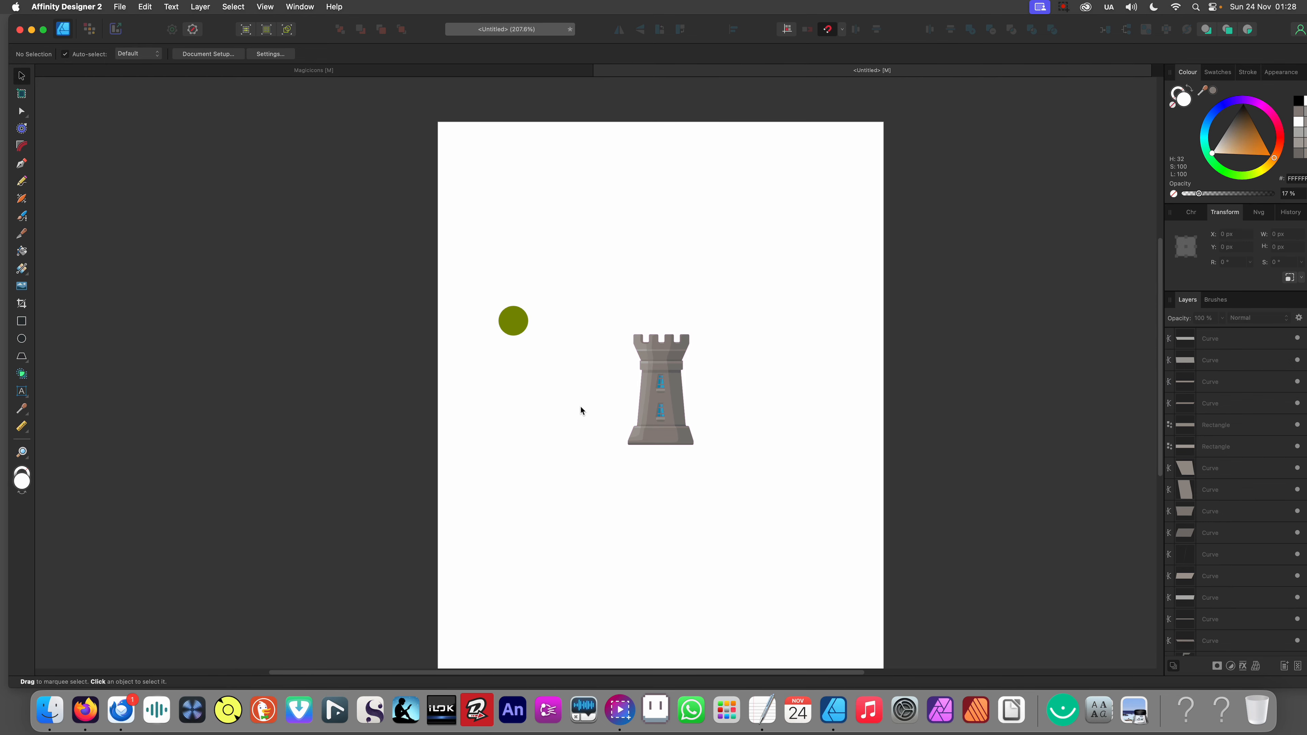
# Step: Delete the olive-green circle beside the tower and clear the selection
pyautogui.moveTo(580, 406); pyautogui.dragTo(553, 385)
pyautogui.moveTo(540, 256); pyautogui.dragTo(433, 373)
pyautogui.press('Delete')
pyautogui.scroll(2, 556, 355)
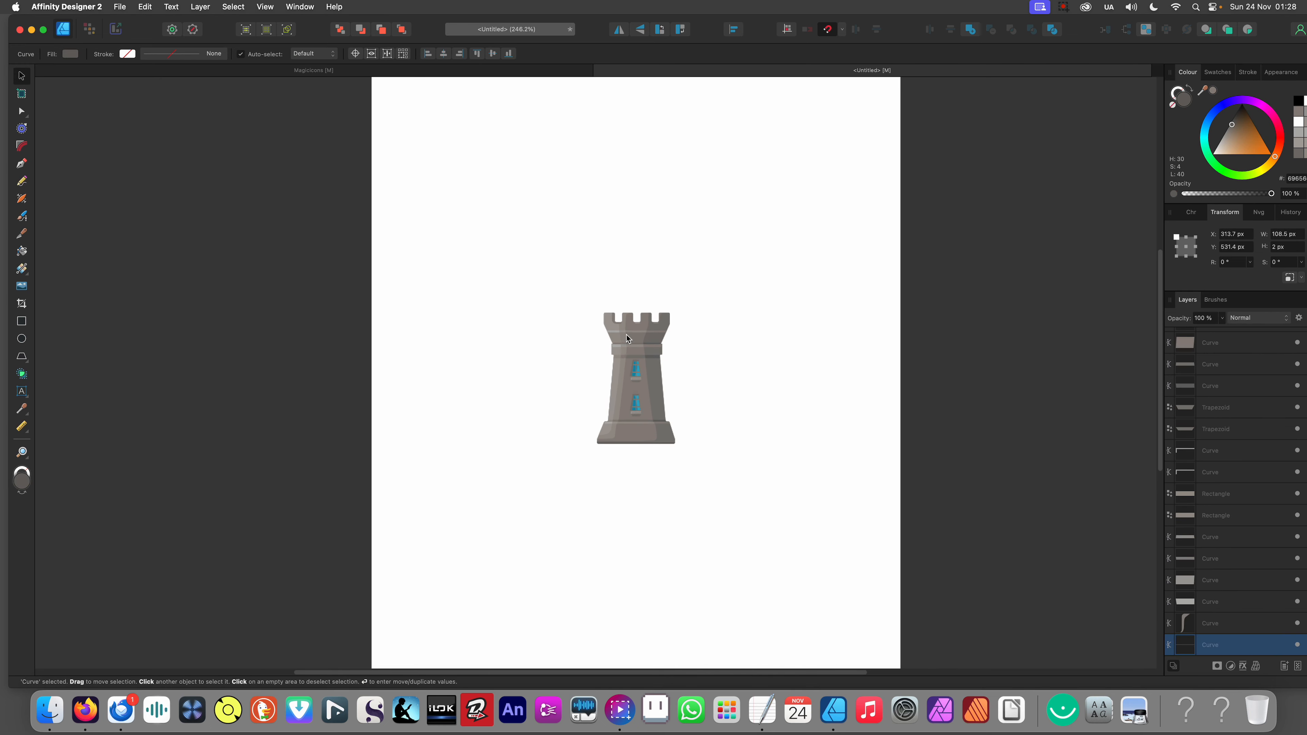
pyautogui.click(490, 364)
pyautogui.scroll(-1, 497, 381)
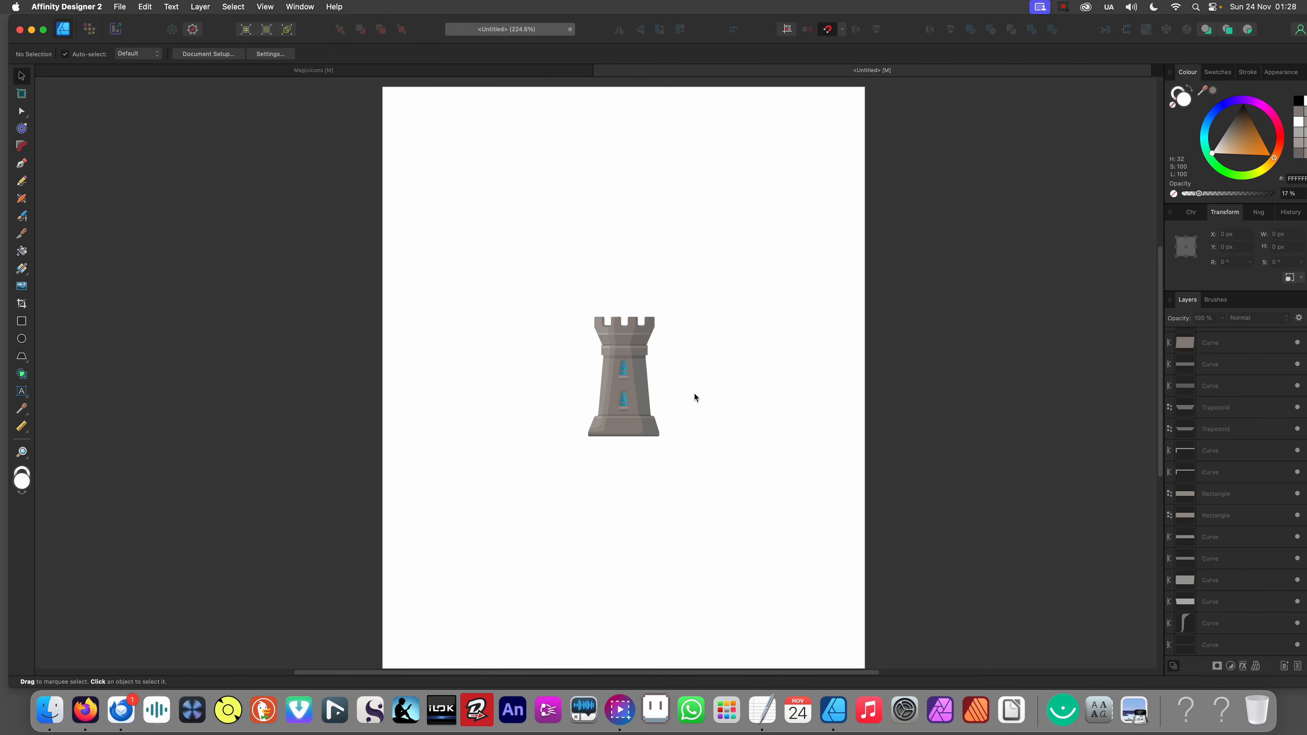
# Step: Draw a thin closed L-shaped highlight with the Pen tool along the upper window's bottom and right edges
pyautogui.scroll(5, 714, 420)
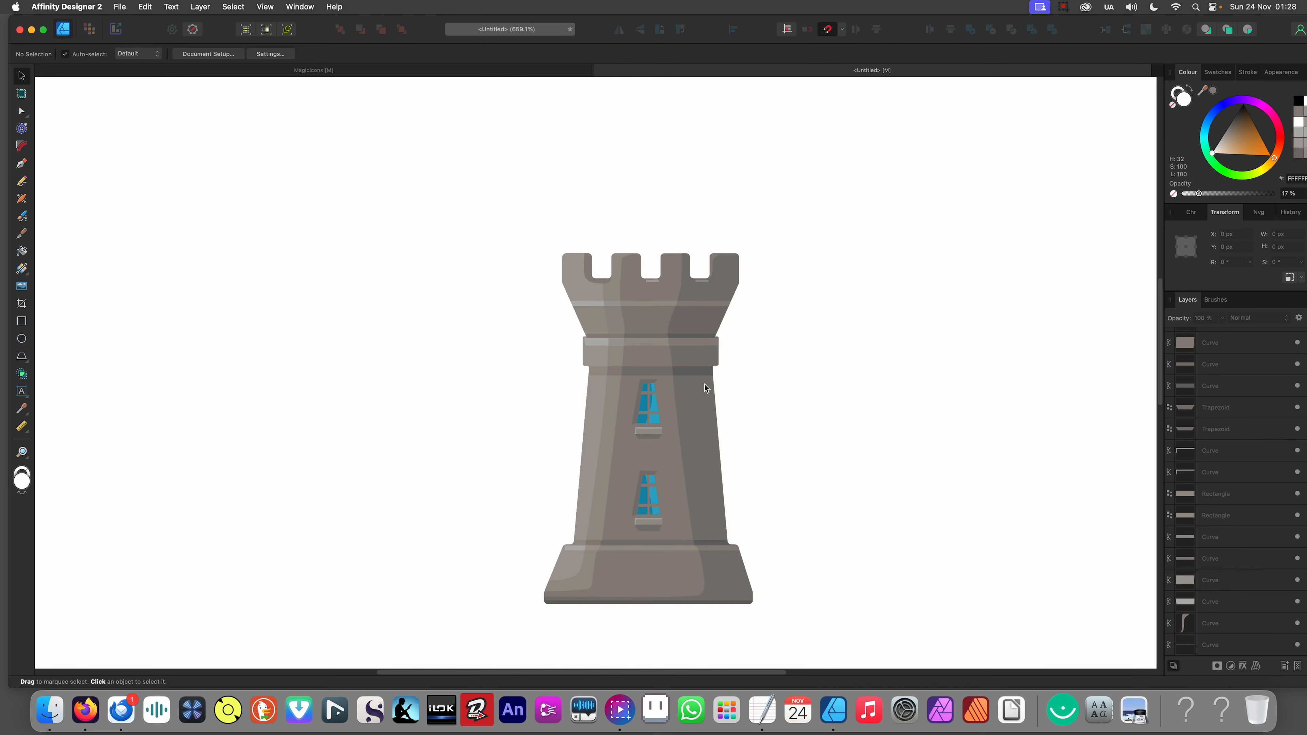
pyautogui.scroll(2, 690, 408)
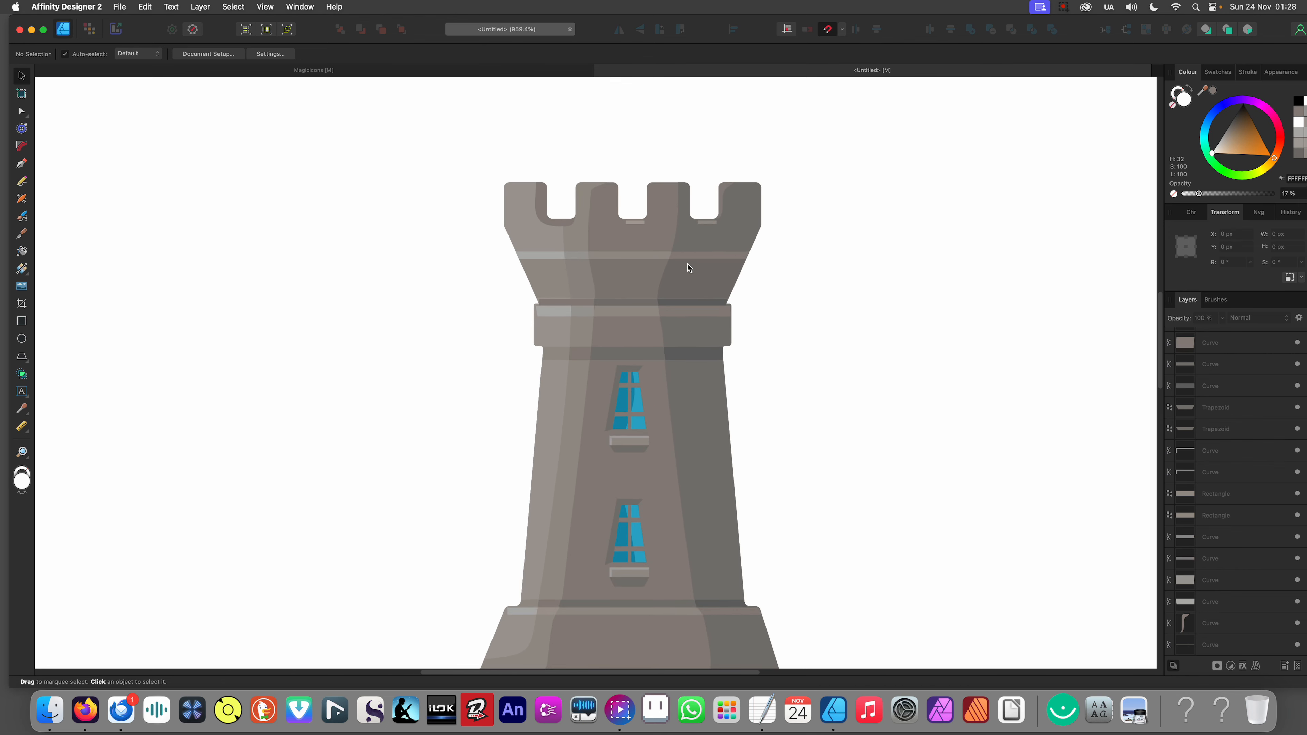
pyautogui.scroll(-5, 695, 463)
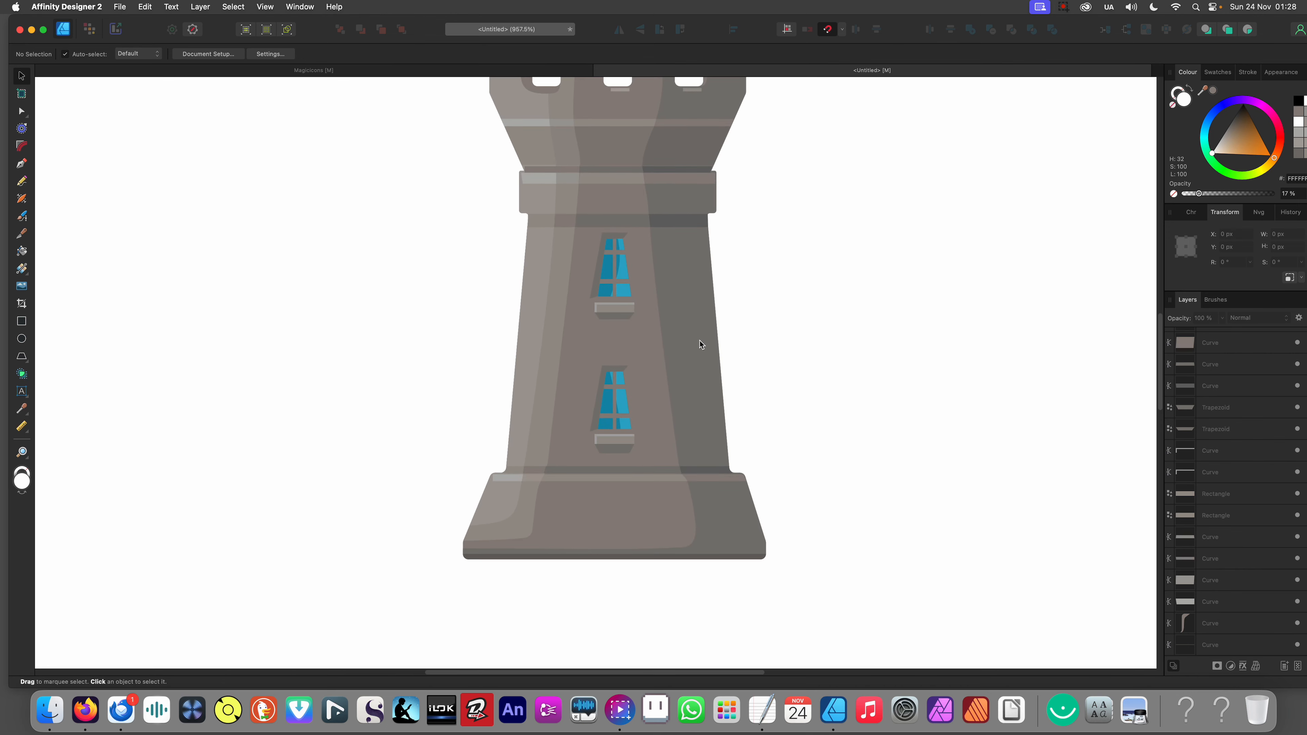
pyautogui.scroll(-3, 654, 433)
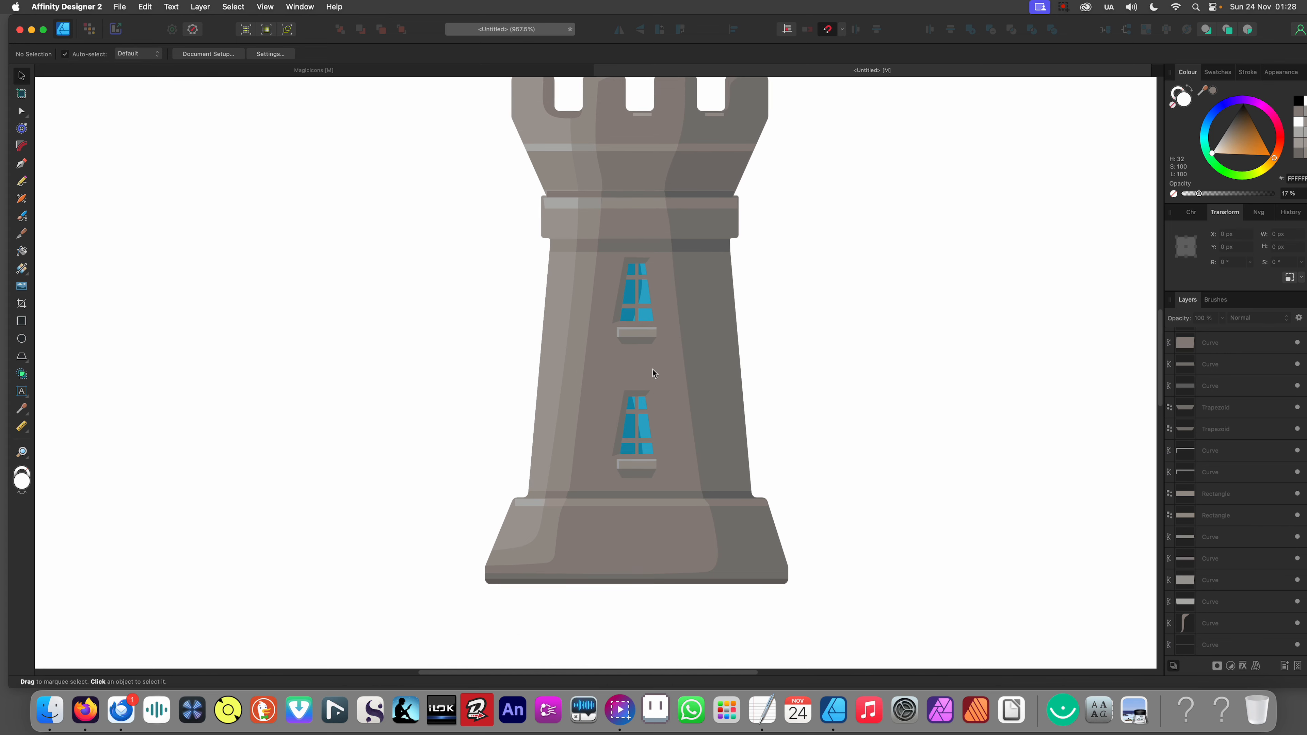
pyautogui.scroll(8, 671, 317)
pyautogui.scroll(3, 664, 392)
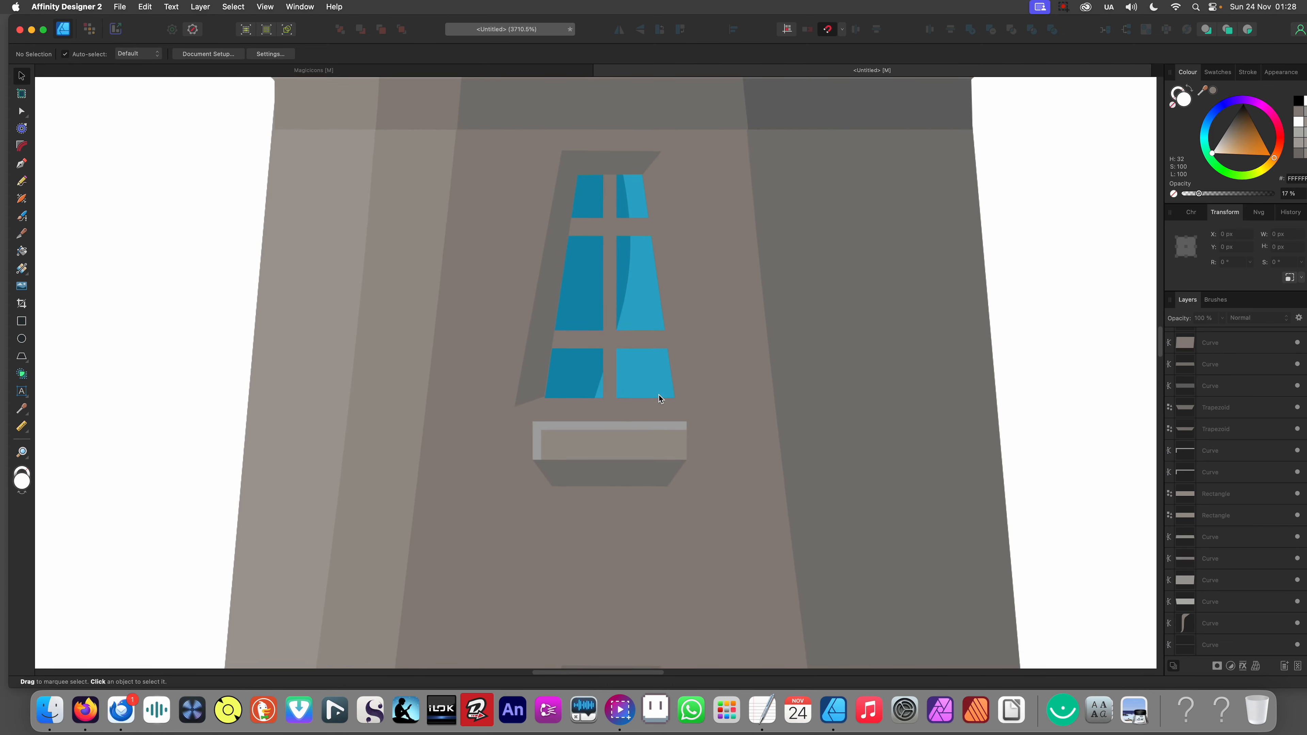
pyautogui.press('p')
pyautogui.scroll(4, 529, 420)
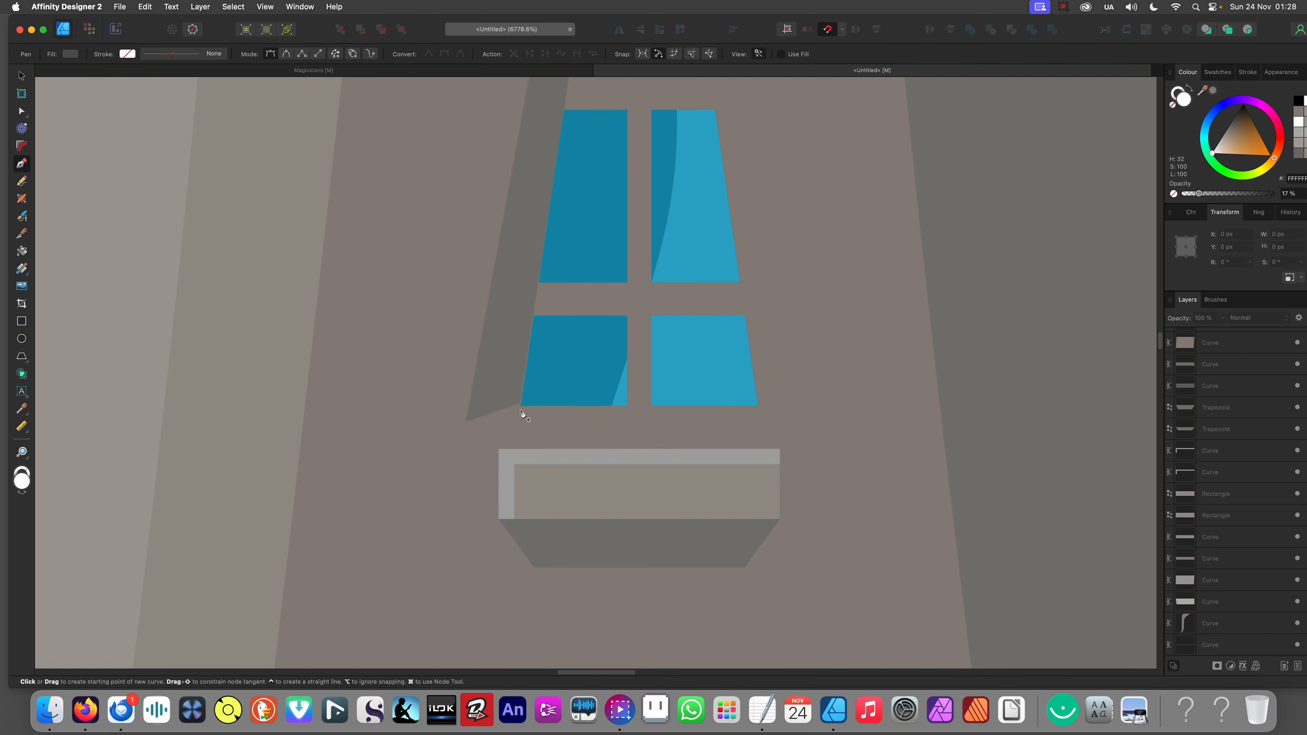
pyautogui.click(520, 420)
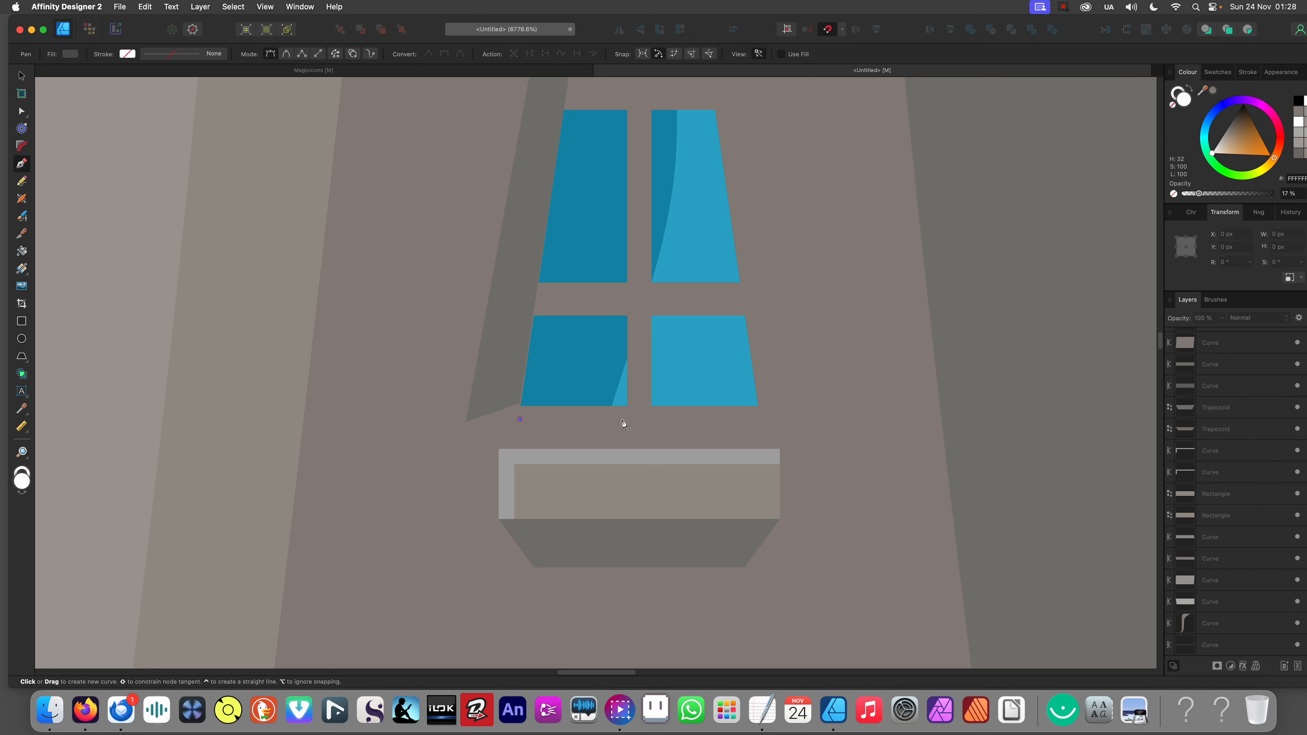
pyautogui.click(762, 419)
pyautogui.click(772, 419)
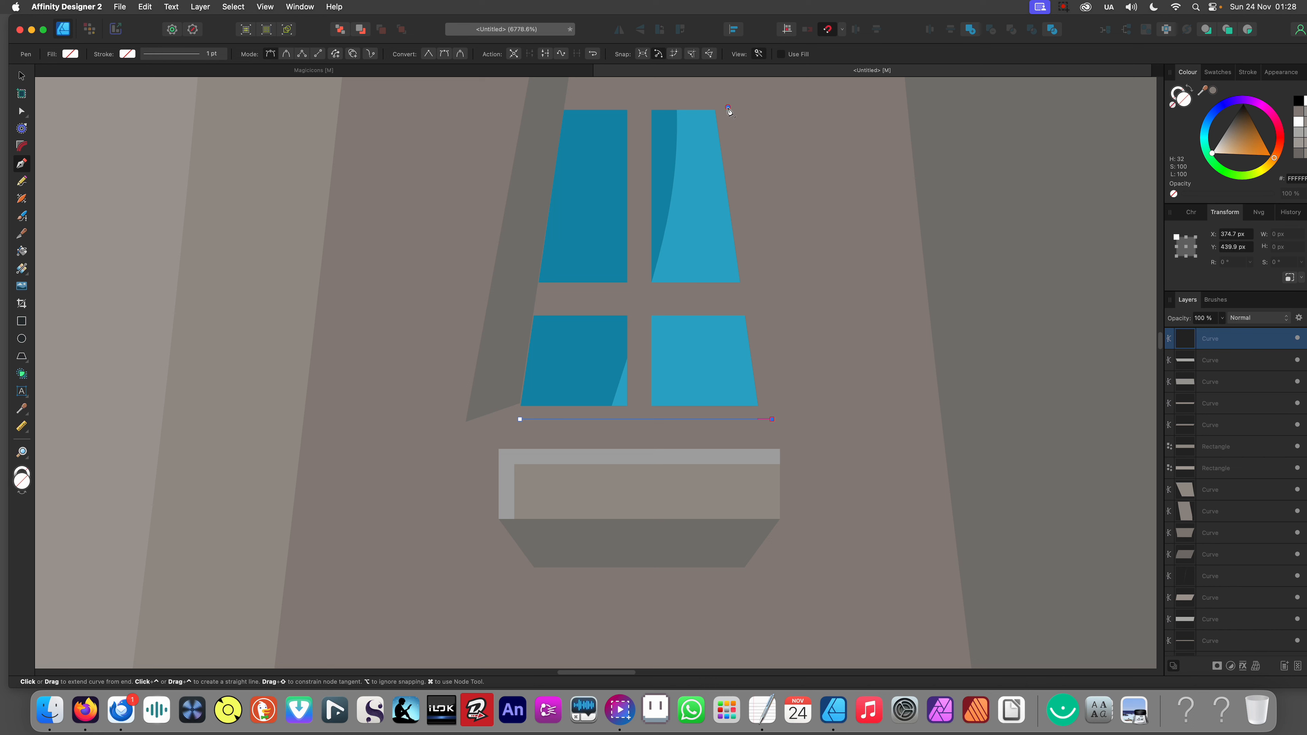
pyautogui.click(738, 106)
pyautogui.click(525, 428)
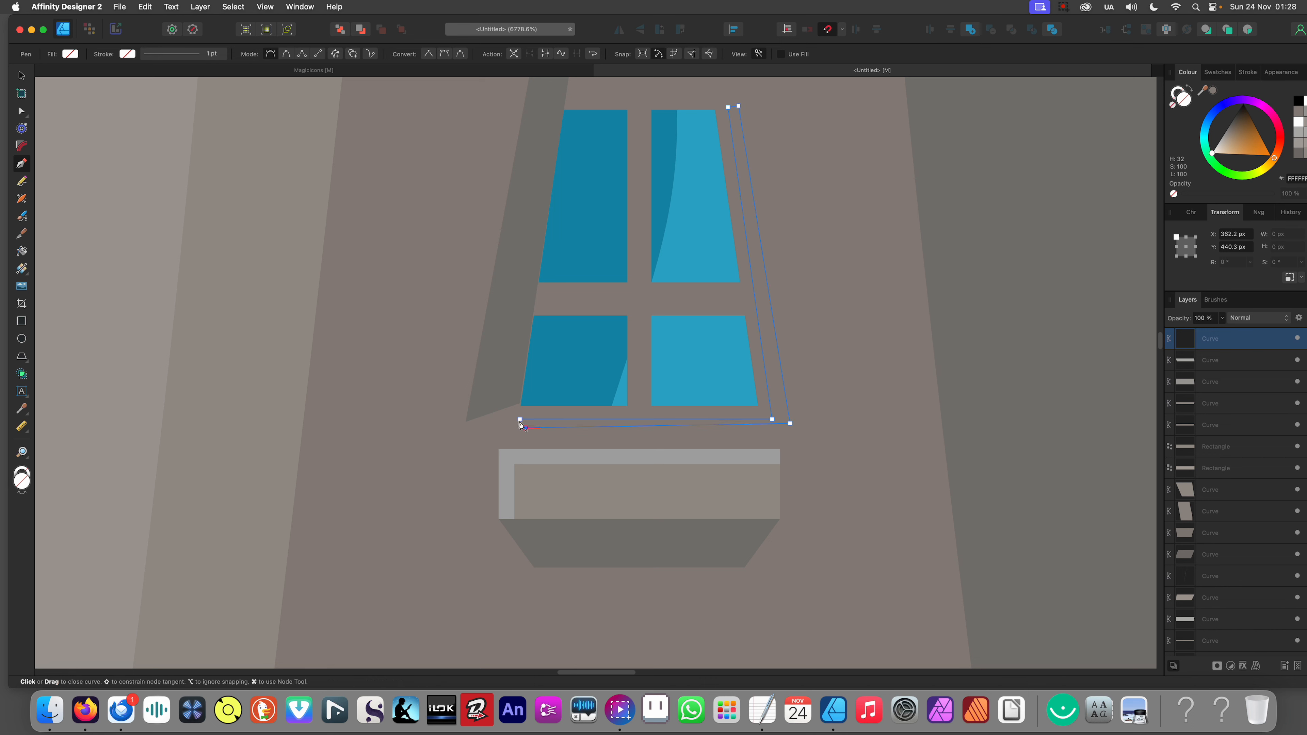
pyautogui.click(519, 419)
# Step: Fill the new window highlight with the beige-grey sampled from the sill's front face and clear the selection
pyautogui.press('i')
pyautogui.click(586, 480)
pyautogui.press('super+0')
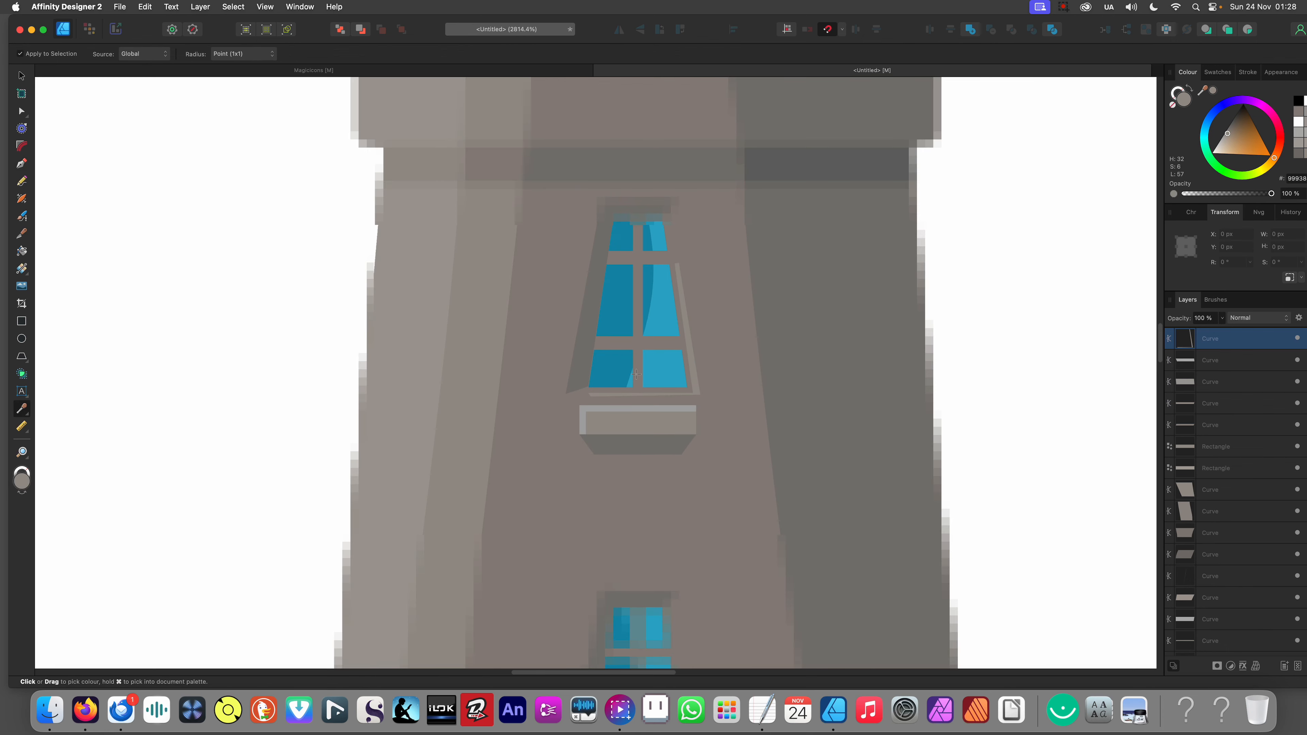
pyautogui.press('p')
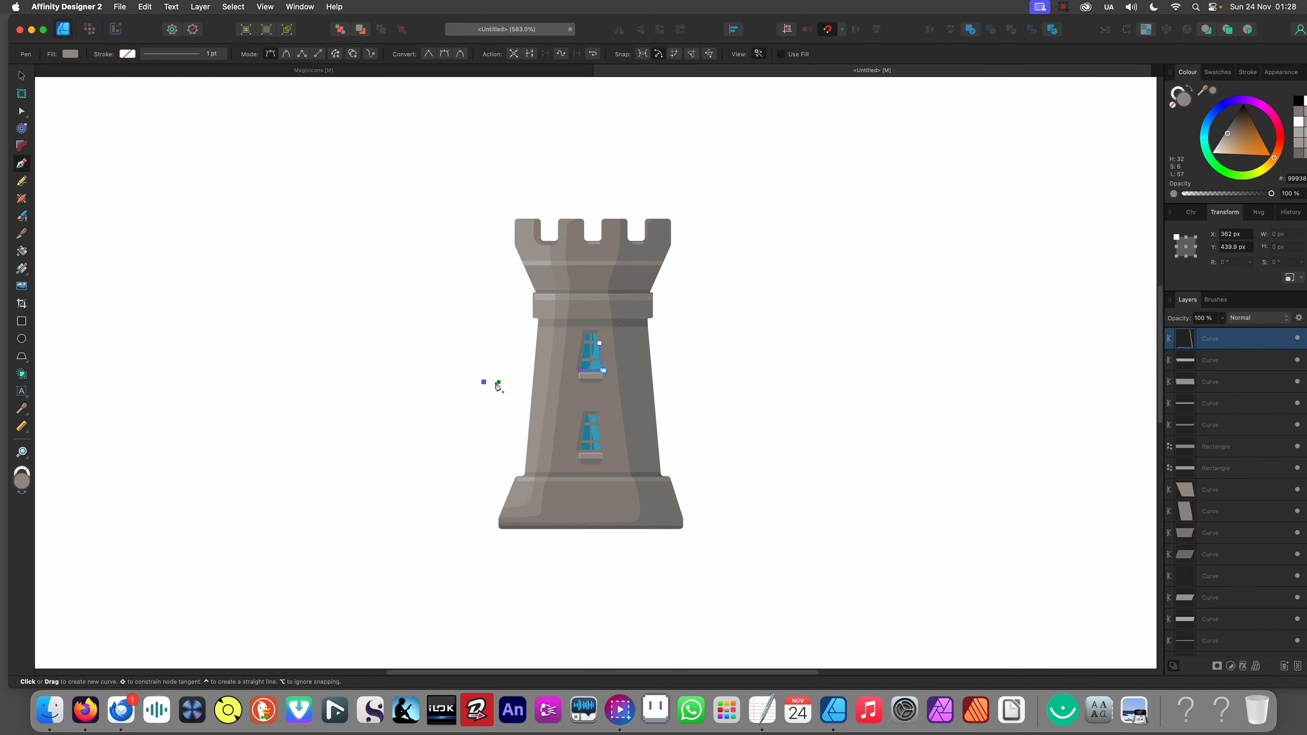
pyautogui.press('v')
pyautogui.click(476, 382)
# Step: Extend the top end of the upper window's highlight upward to the corner of the dark recess
pyautogui.scroll(5, 616, 328)
pyautogui.scroll(4, 615, 327)
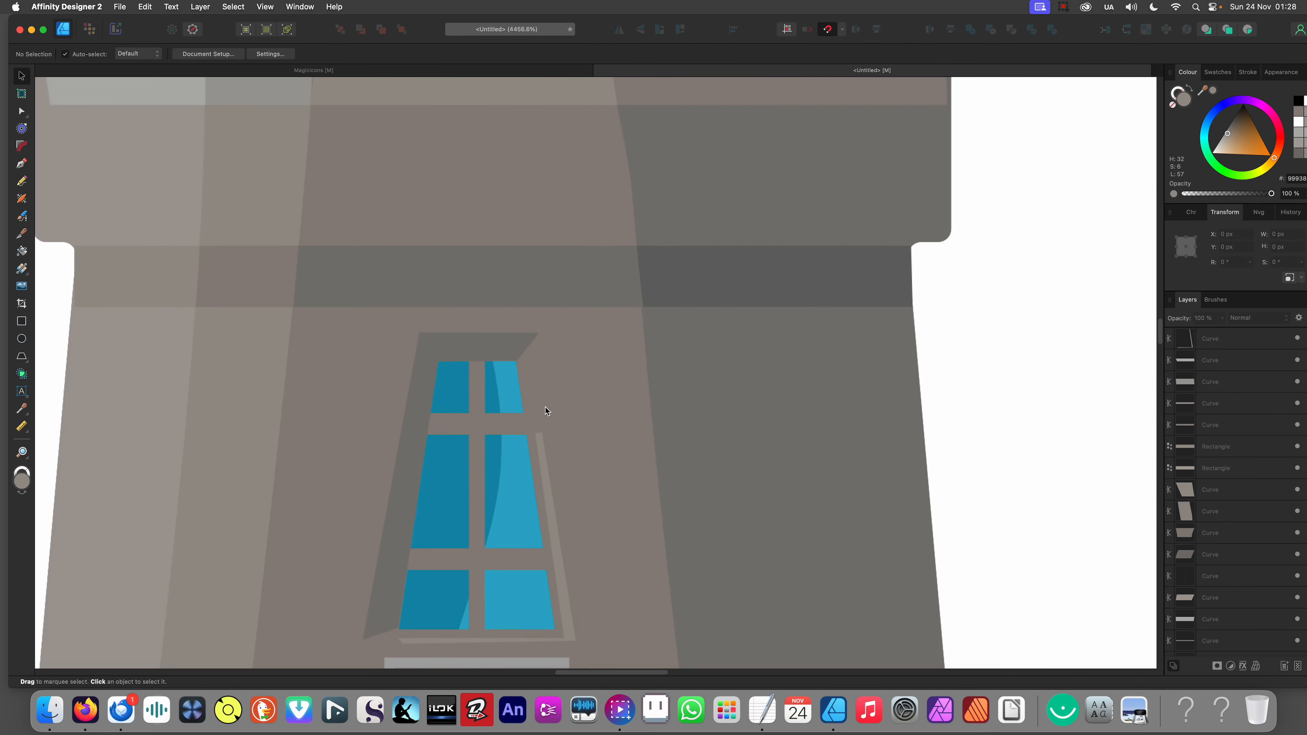
pyautogui.click(629, 437)
pyautogui.press('a')
pyautogui.click(632, 425)
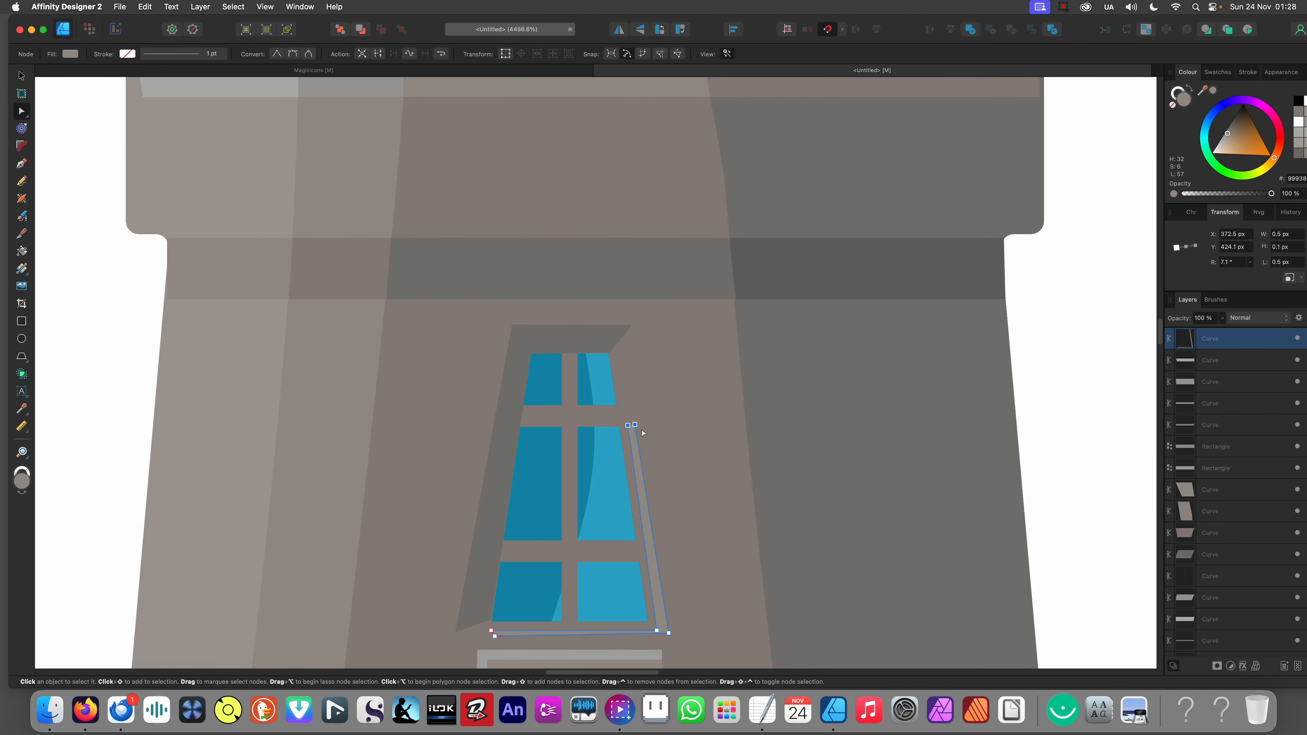
pyautogui.moveTo(633, 426); pyautogui.dragTo(635, 341)
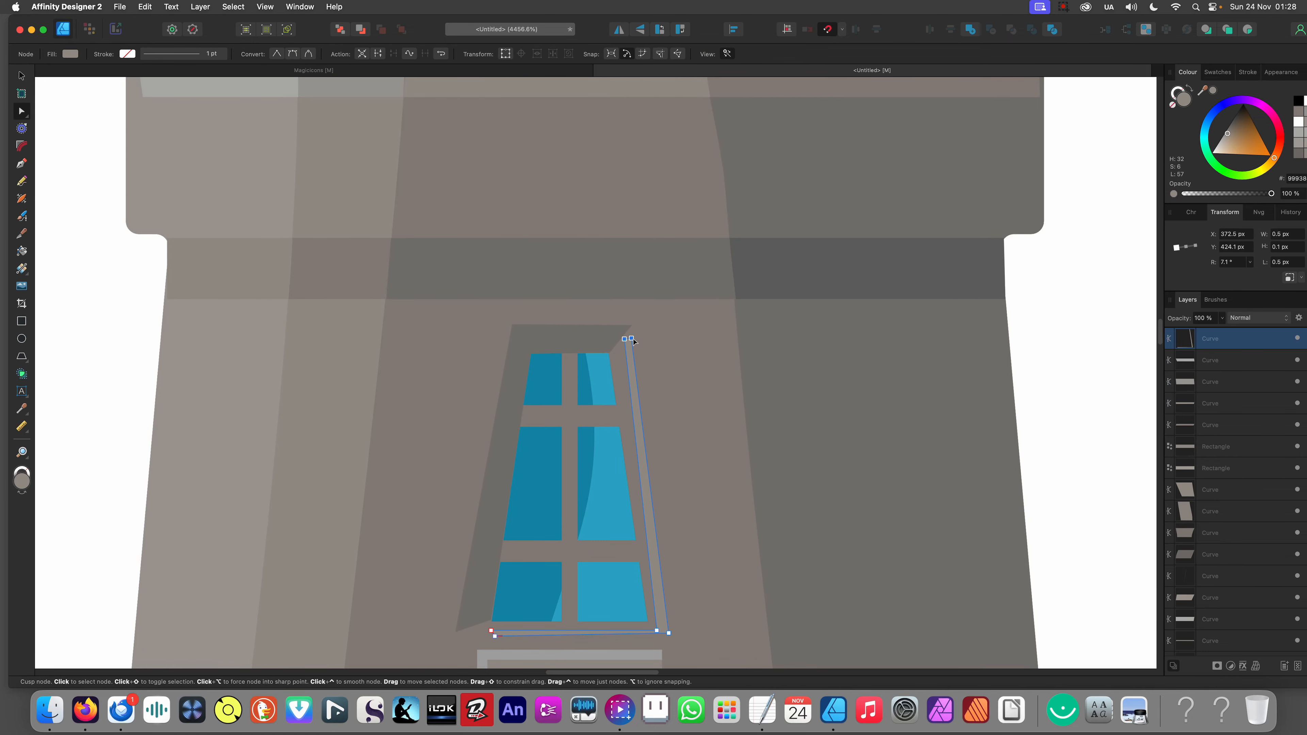
# Step: Shift the highlight's lower-right corner nodes slightly outward from the window and deselect the shape
pyautogui.click(668, 632)
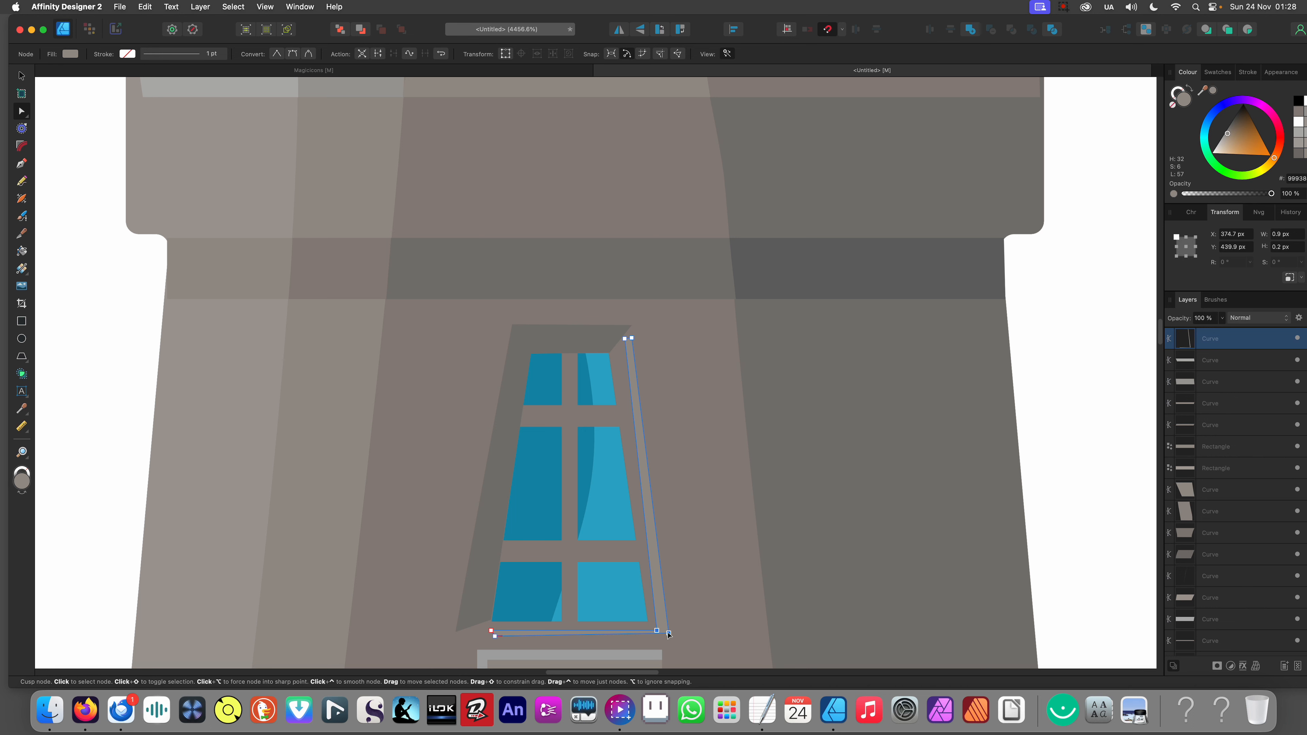
pyautogui.moveTo(668, 631); pyautogui.dragTo(676, 633)
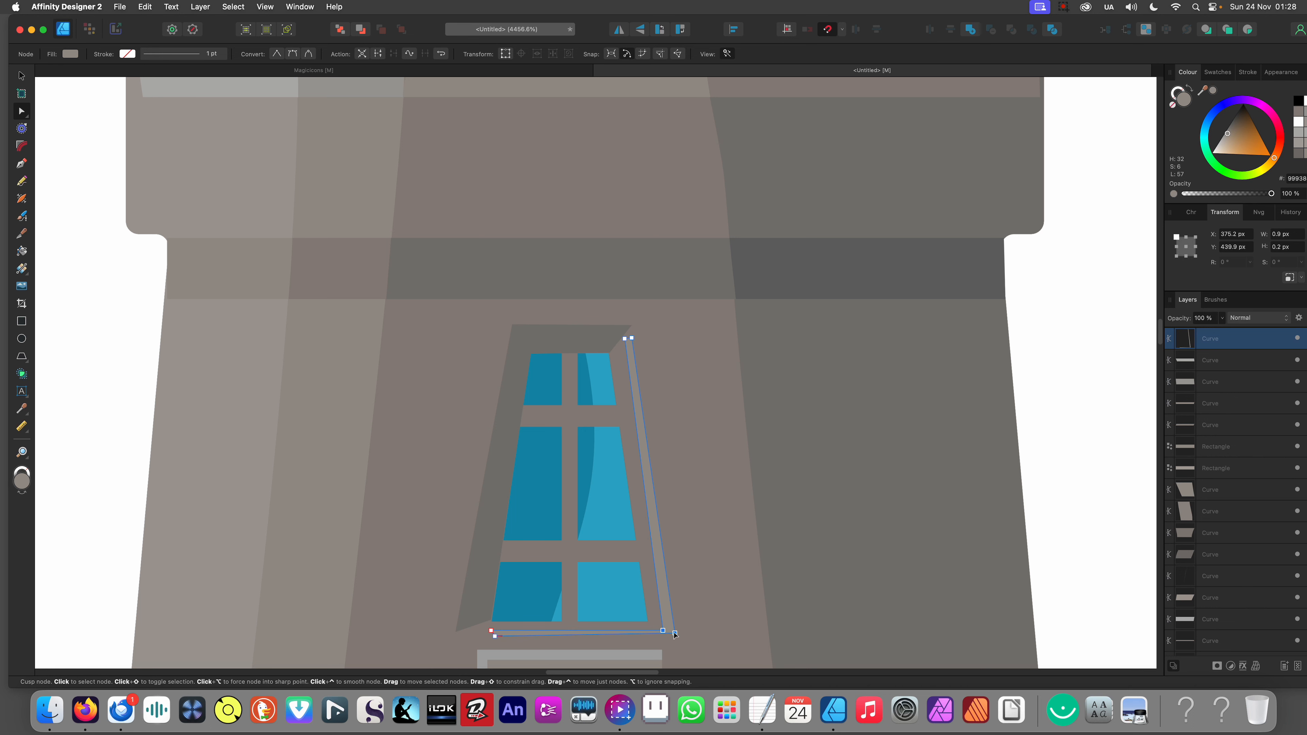
pyautogui.scroll(-10, 638, 444)
pyautogui.click(445, 484)
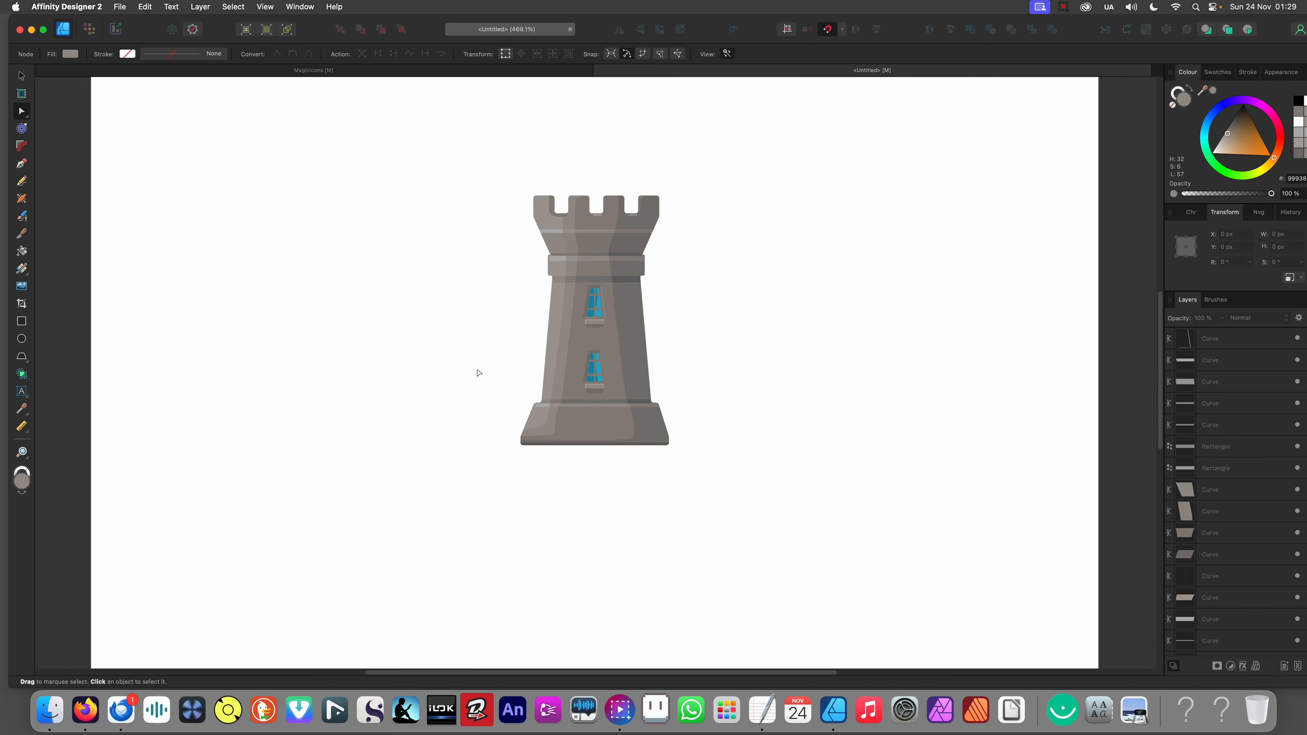
# Step: Lighten the upper window highlight's fill to a pale grey of H 32, S 2, L 64 and deselect it
pyautogui.scroll(9, 618, 391)
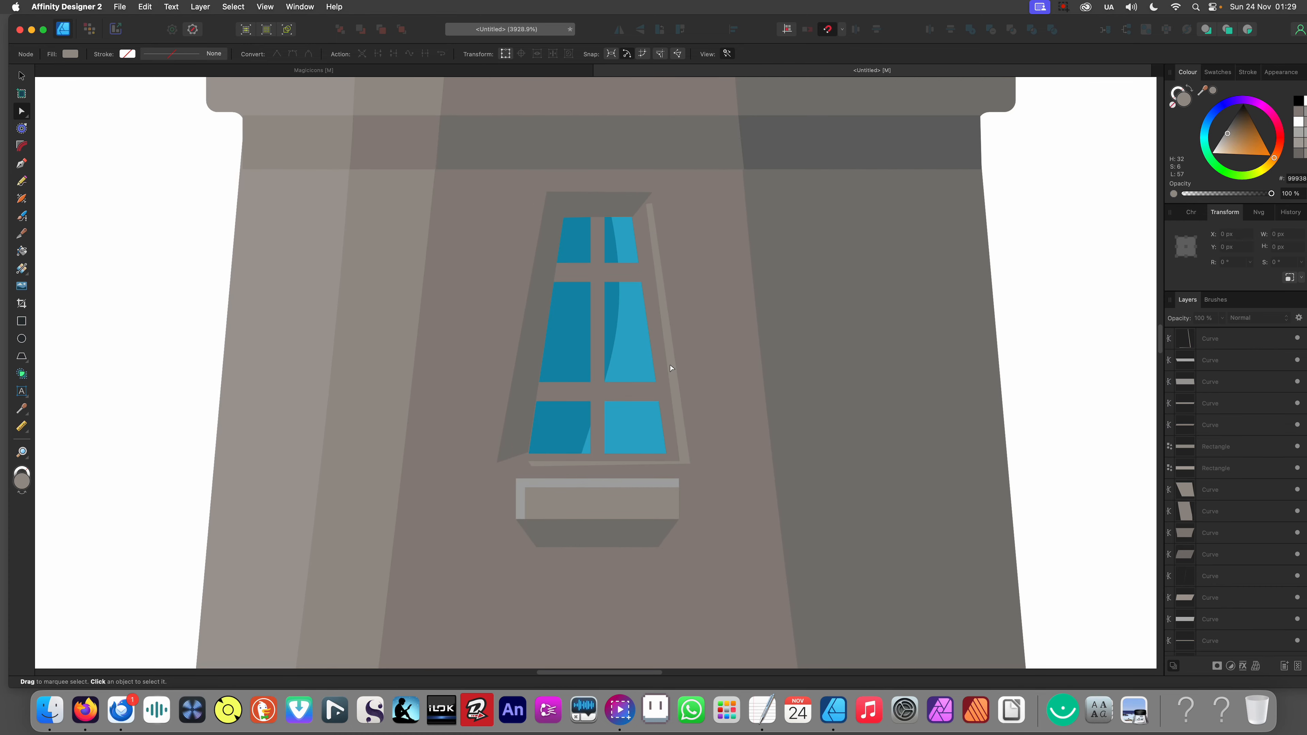
pyautogui.click(671, 368)
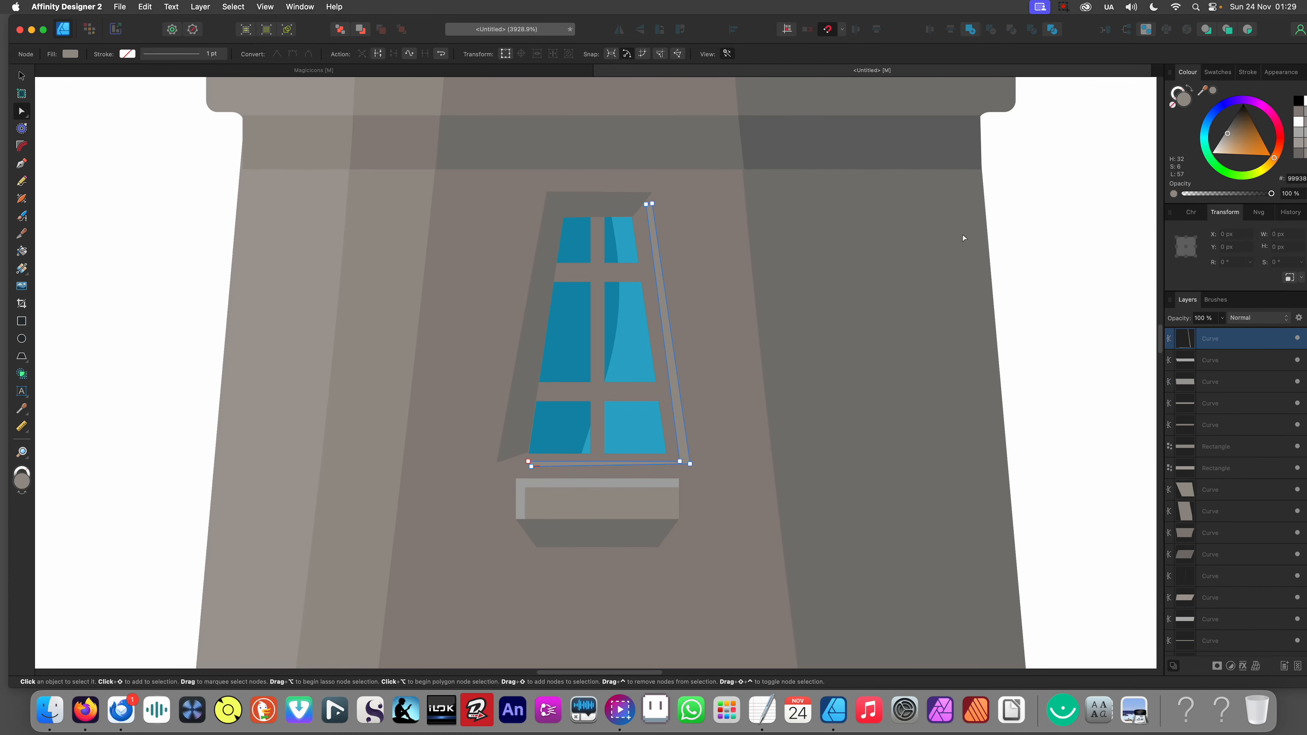
pyautogui.moveTo(1232, 133); pyautogui.dragTo(1222, 135)
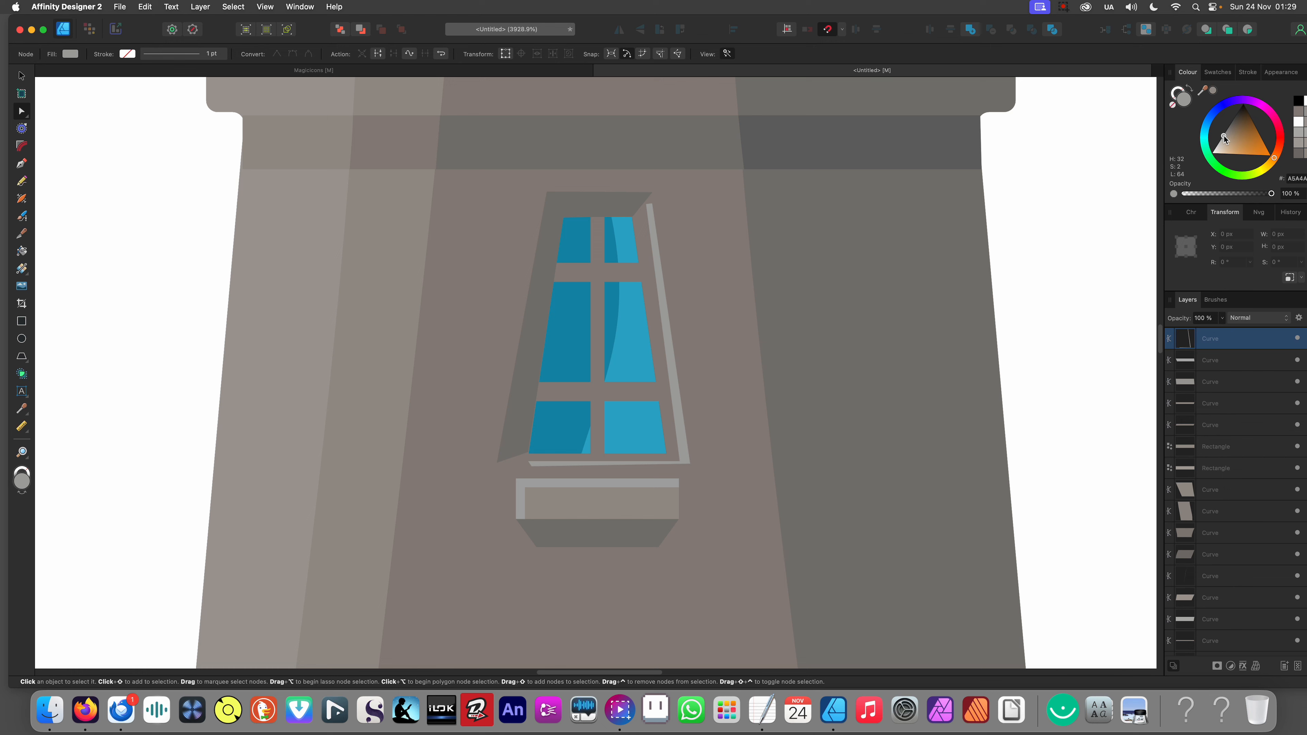
pyautogui.scroll(-7, 773, 265)
pyautogui.scroll(-3, 624, 318)
pyautogui.press('v')
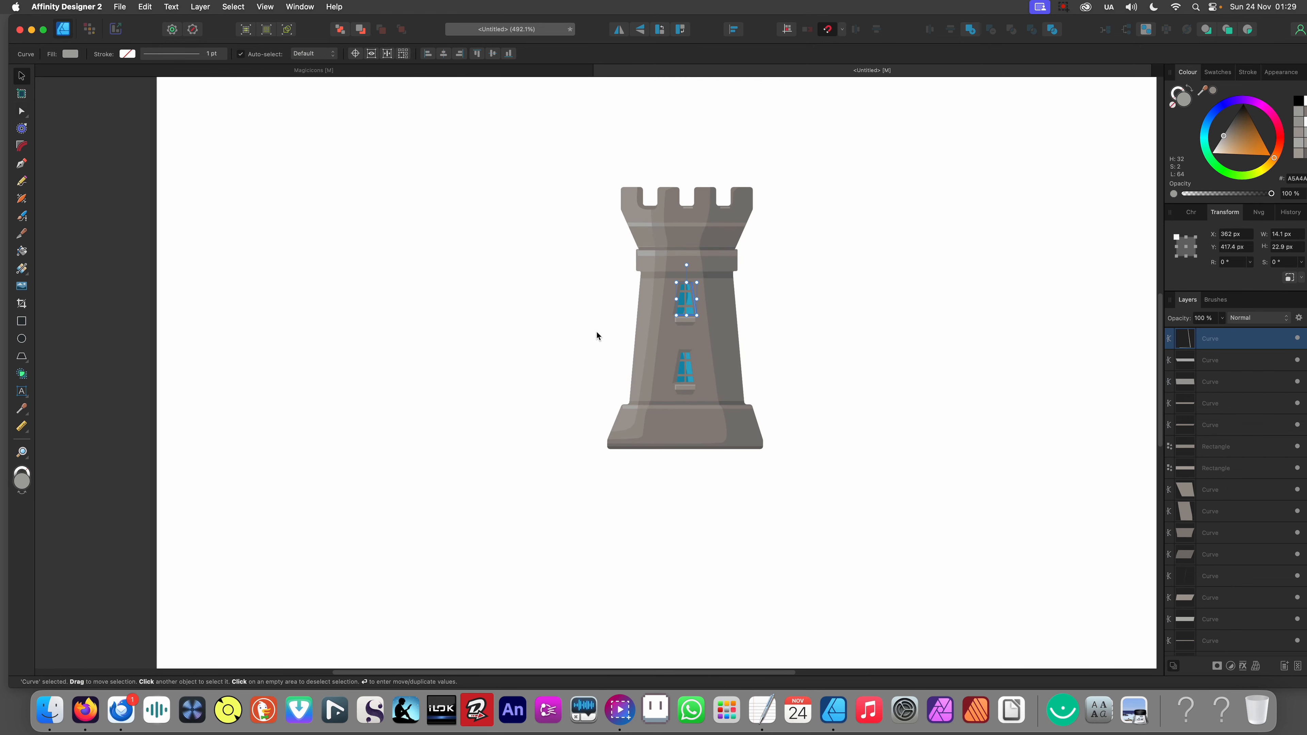
pyautogui.click(598, 333)
# Step: Thicken the highlight's horizontal strip below the upper window by lowering its two outer corner nodes
pyautogui.scroll(6, 693, 321)
pyautogui.scroll(5, 680, 318)
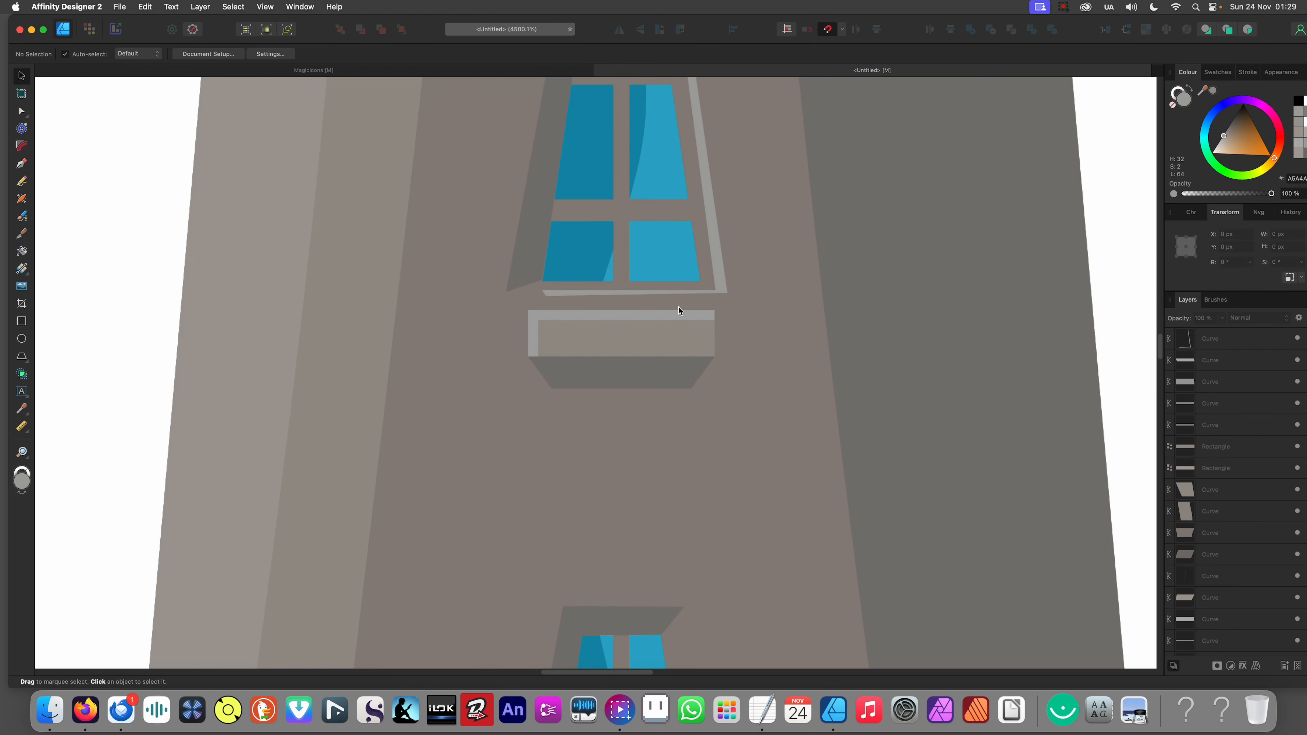
pyautogui.scroll(3, 632, 306)
pyautogui.click(749, 288)
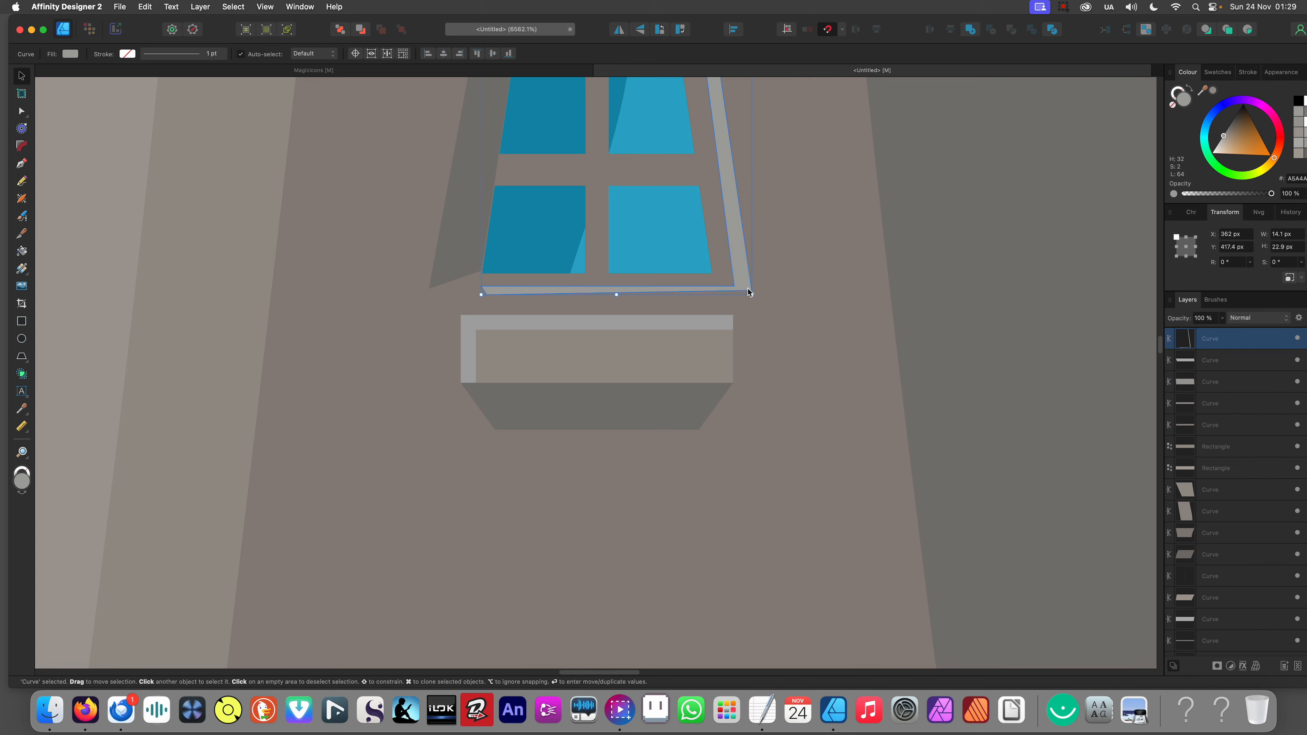
pyautogui.press('a')
pyautogui.moveTo(750, 298); pyautogui.dragTo(751, 296)
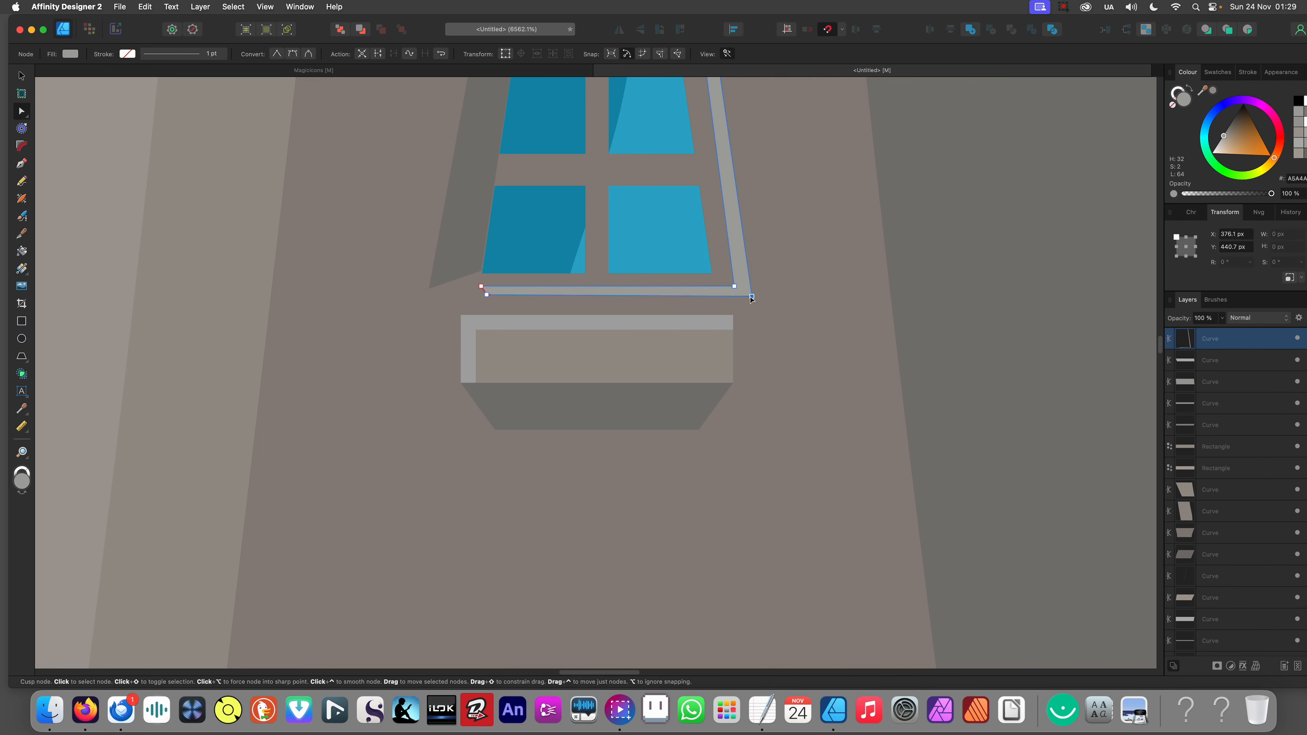
pyautogui.moveTo(486, 294); pyautogui.dragTo(486, 302)
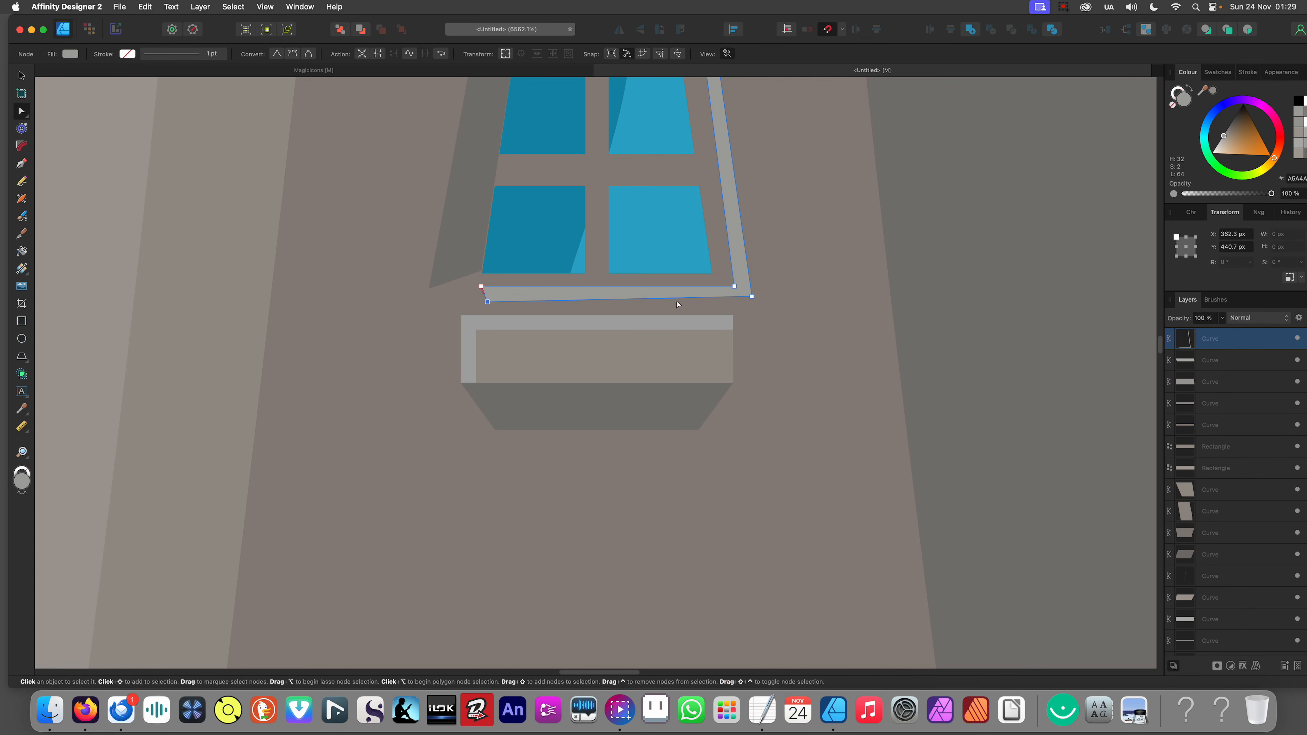
pyautogui.moveTo(754, 299); pyautogui.dragTo(754, 303)
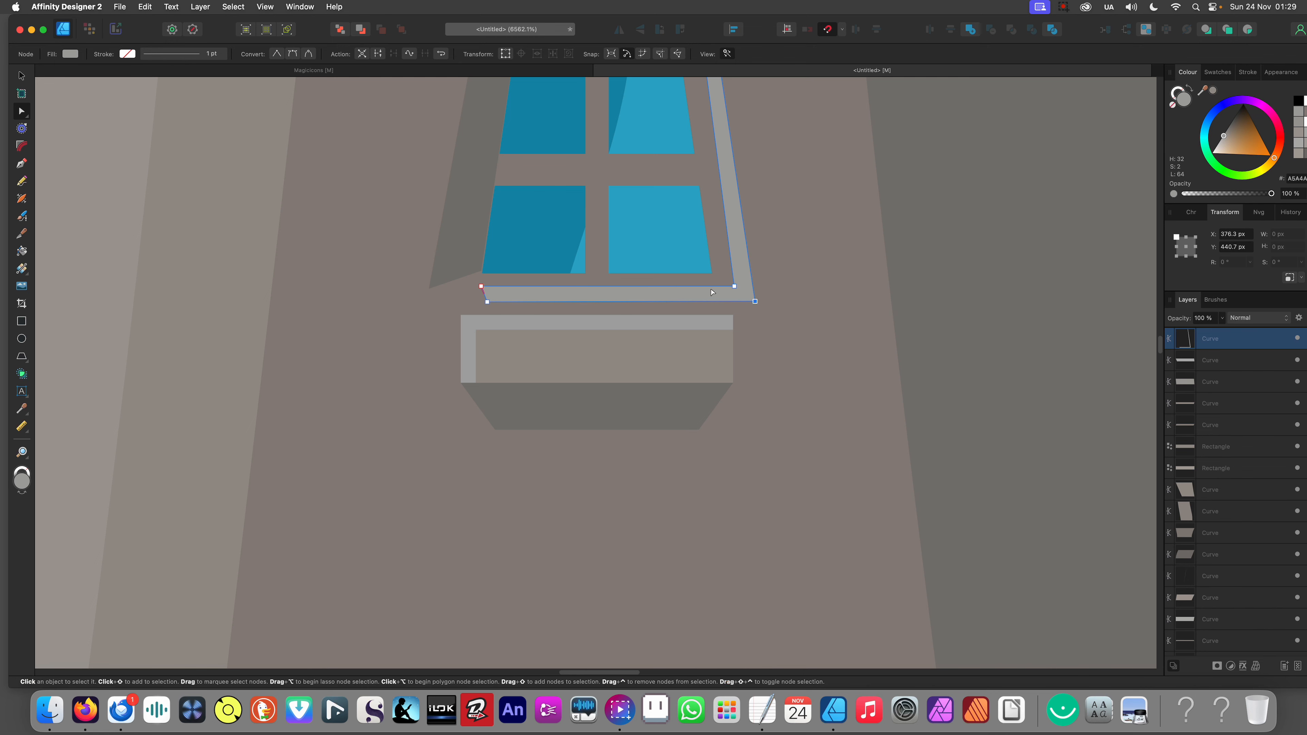
pyautogui.scroll(-10, 630, 293)
pyautogui.scroll(-4, 526, 319)
pyautogui.click(495, 332)
# Step: Duplicate the upper window's highlight straight down onto the lower window and clear the selection
pyautogui.scroll(6, 599, 305)
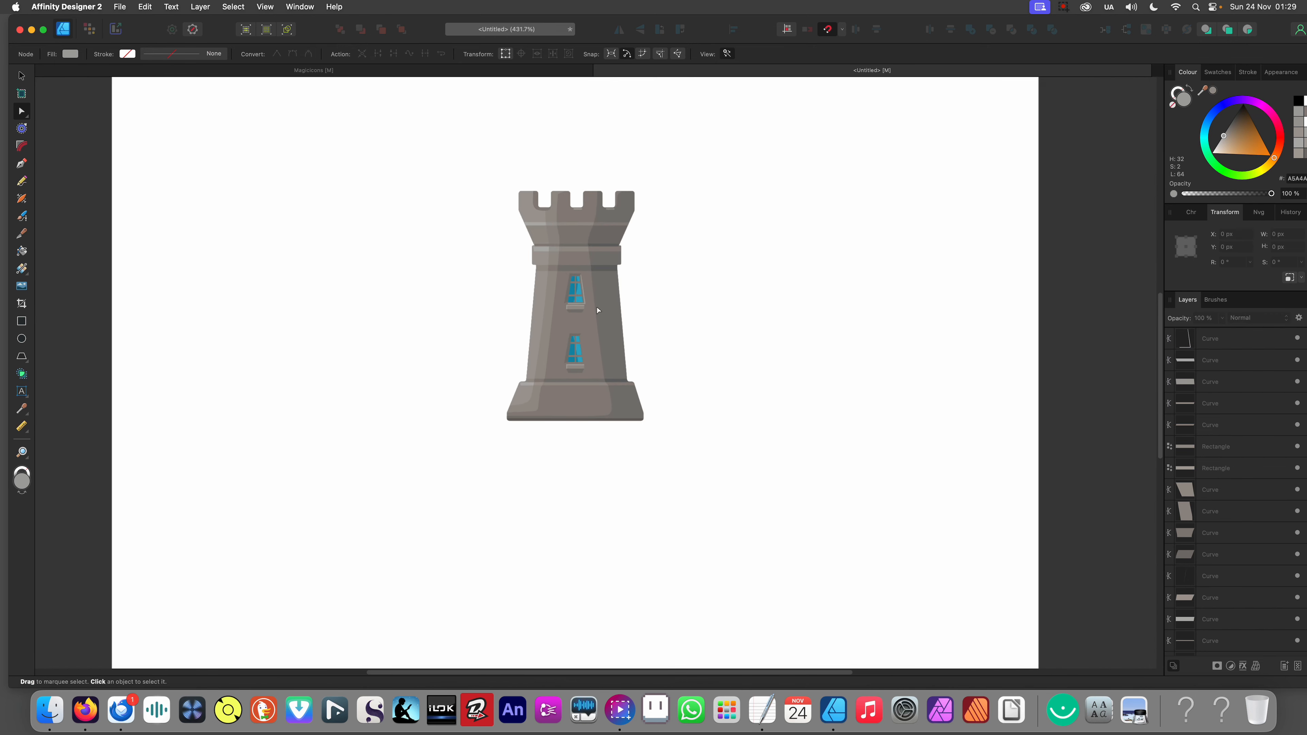
pyautogui.moveTo(597, 303); pyautogui.dragTo(630, 433)
pyautogui.press('v')
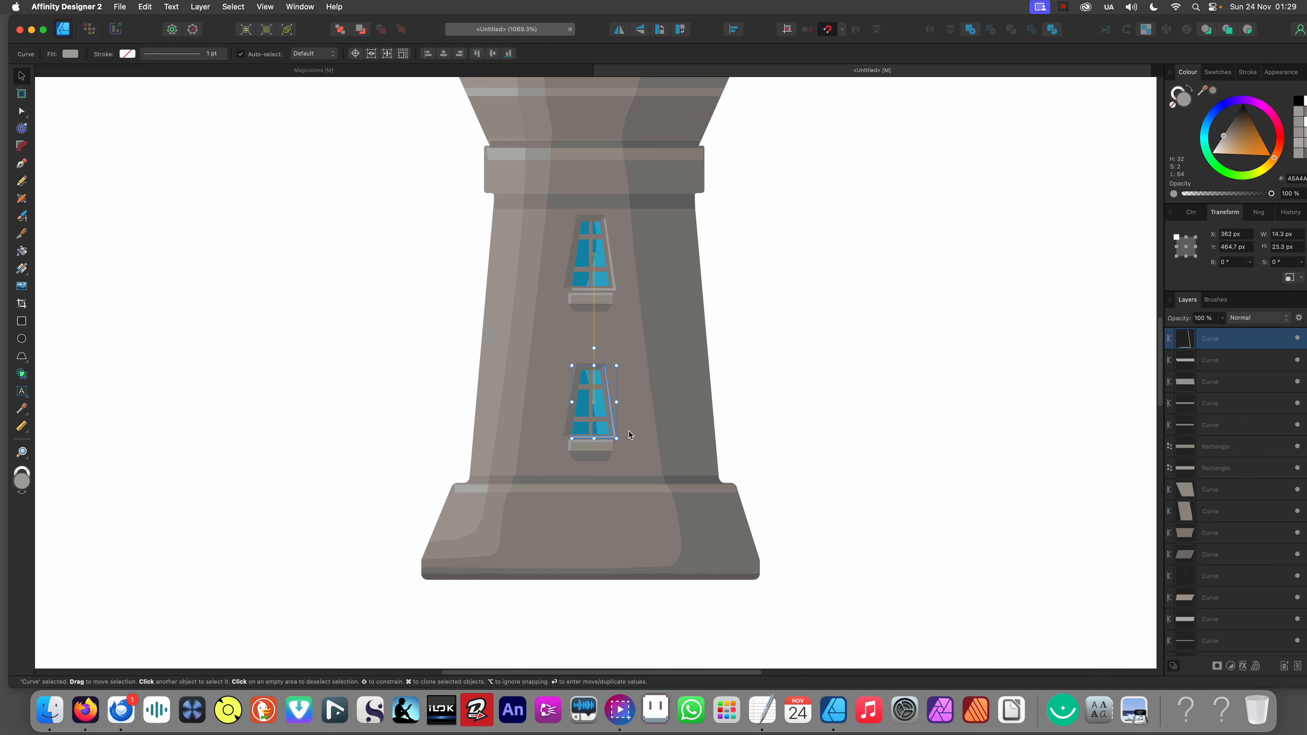
pyautogui.scroll(5, 589, 423)
pyautogui.scroll(-10, 646, 386)
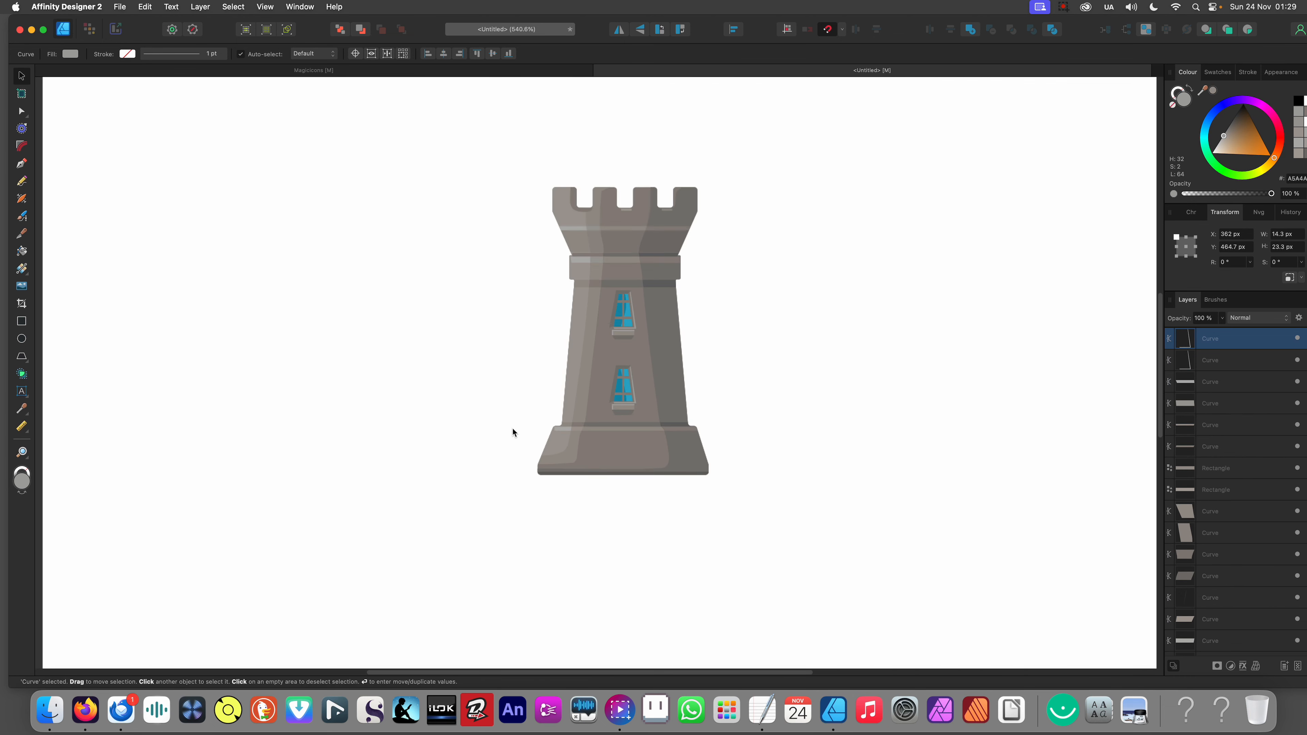
pyautogui.click(495, 436)
# Step: Examine the upper window's crossbars up close and inspect the tower body's nodes around the pane cut-outs
pyautogui.scroll(10, 539, 379)
pyautogui.scroll(6, 654, 352)
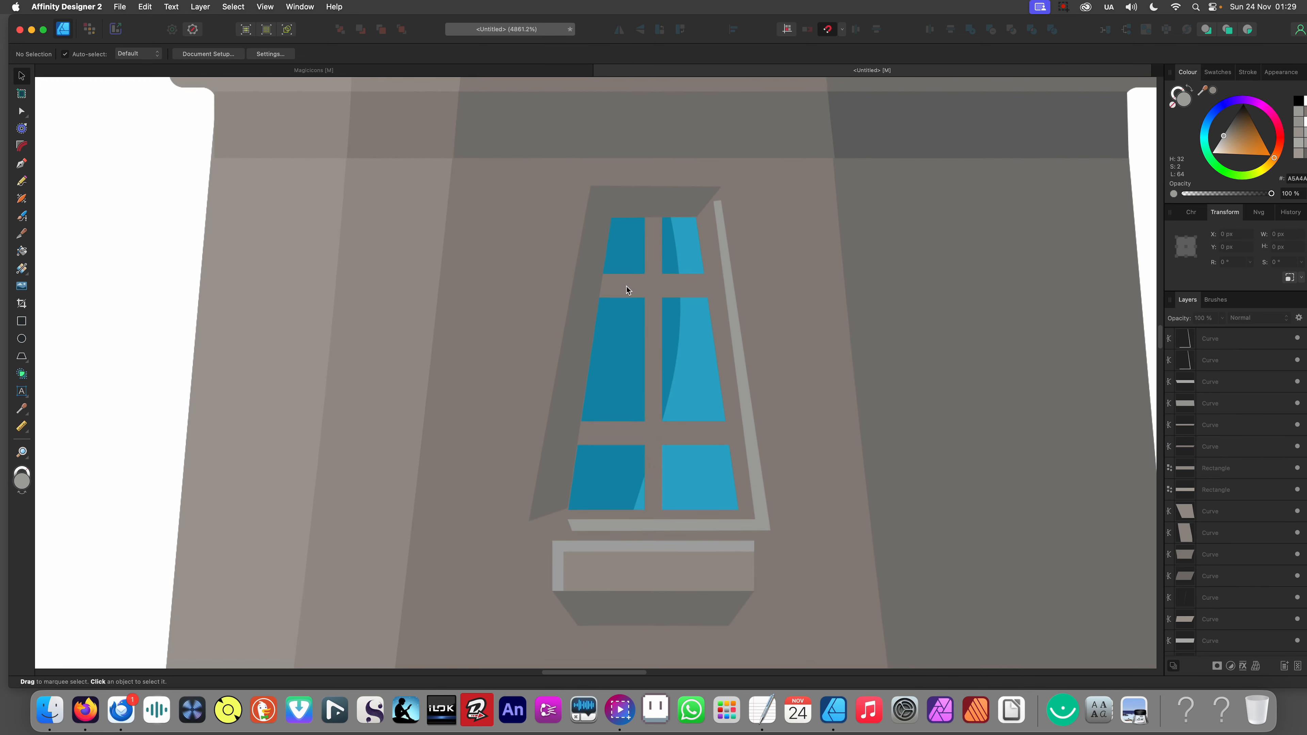
pyautogui.click(615, 288)
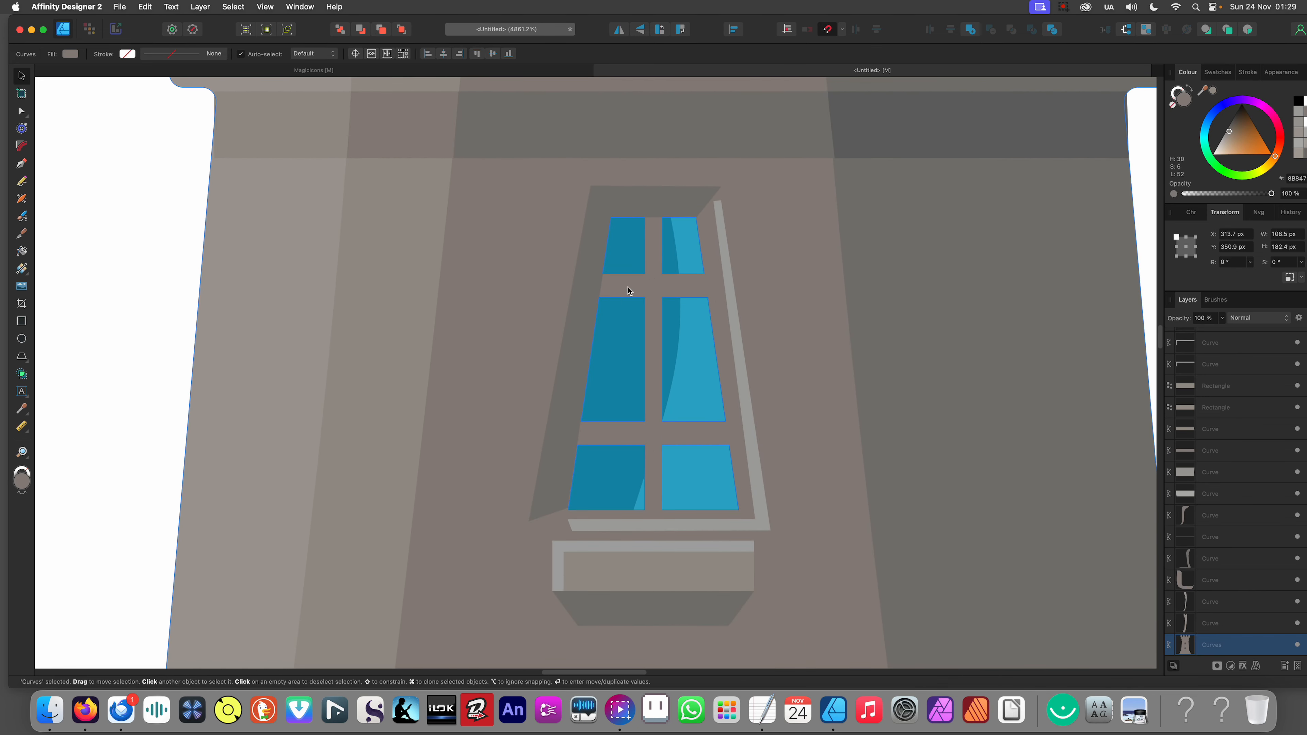
pyautogui.scroll(-3, 651, 291)
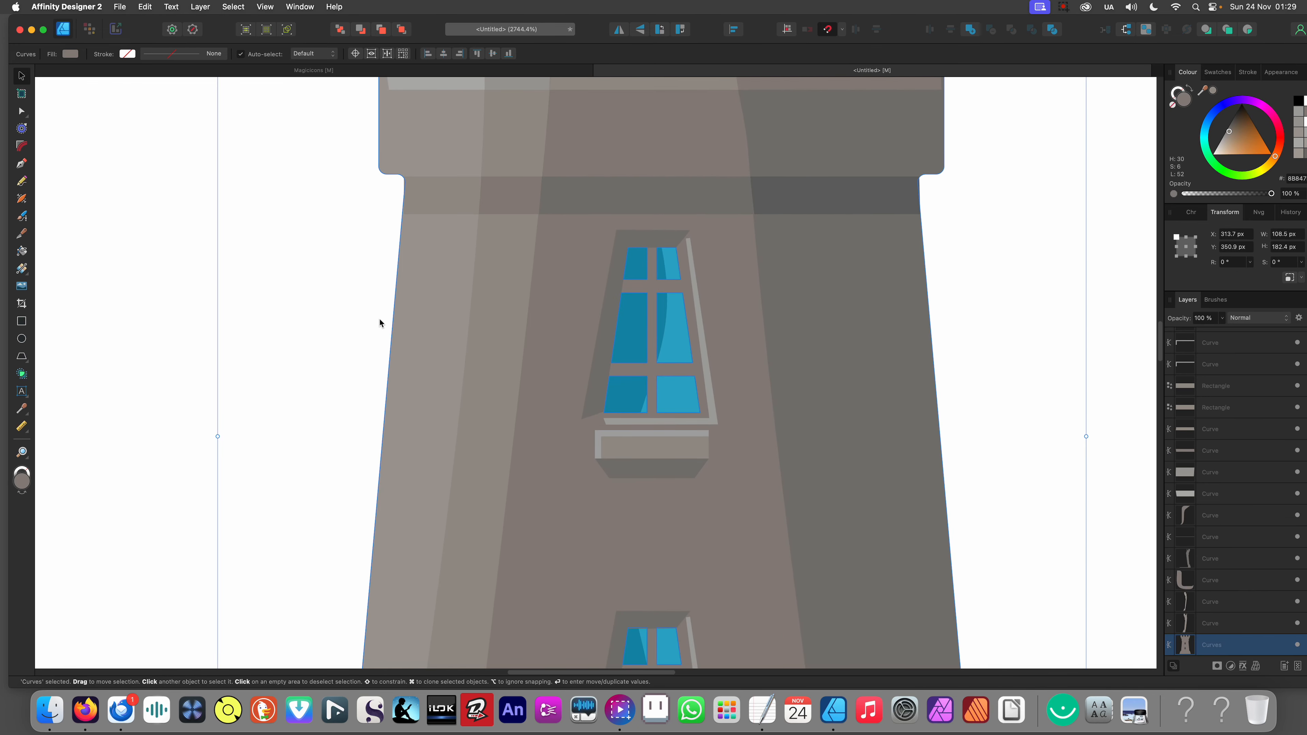
pyautogui.click(305, 321)
pyautogui.doubleClick(638, 368)
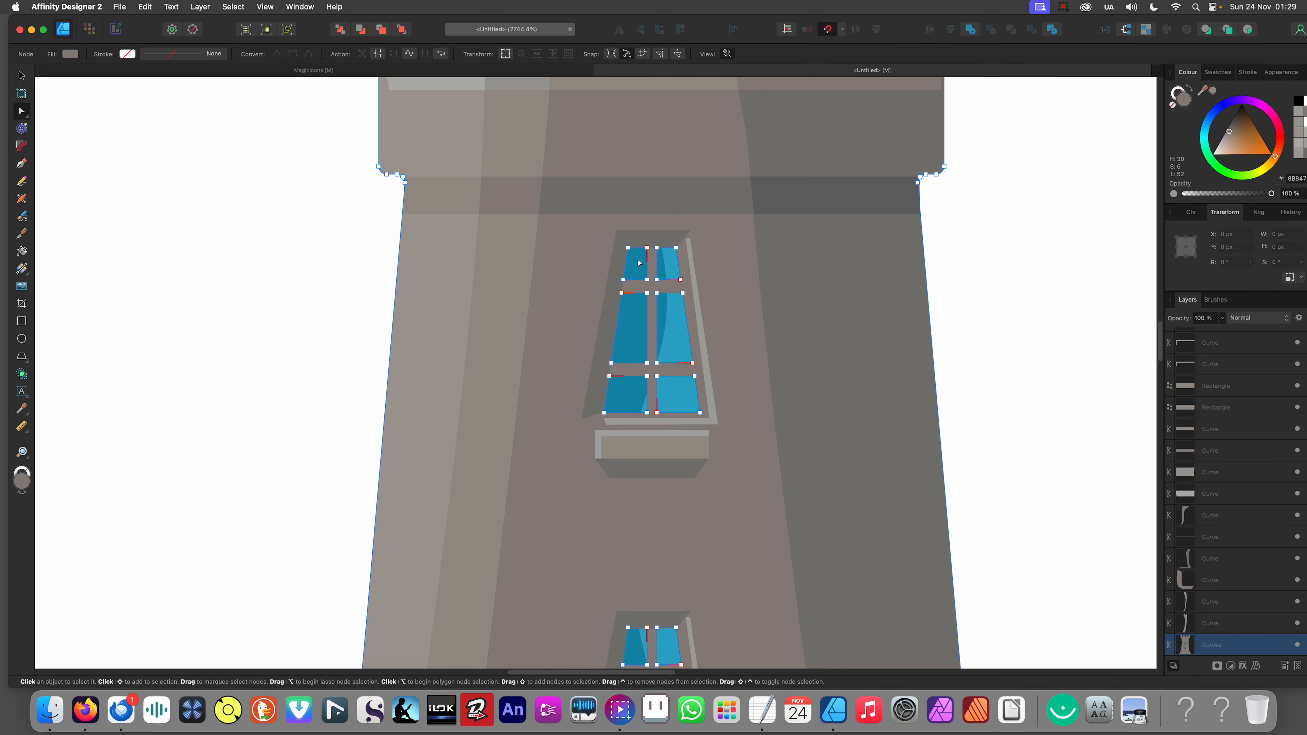
pyautogui.click(252, 348)
pyautogui.scroll(5, 538, 317)
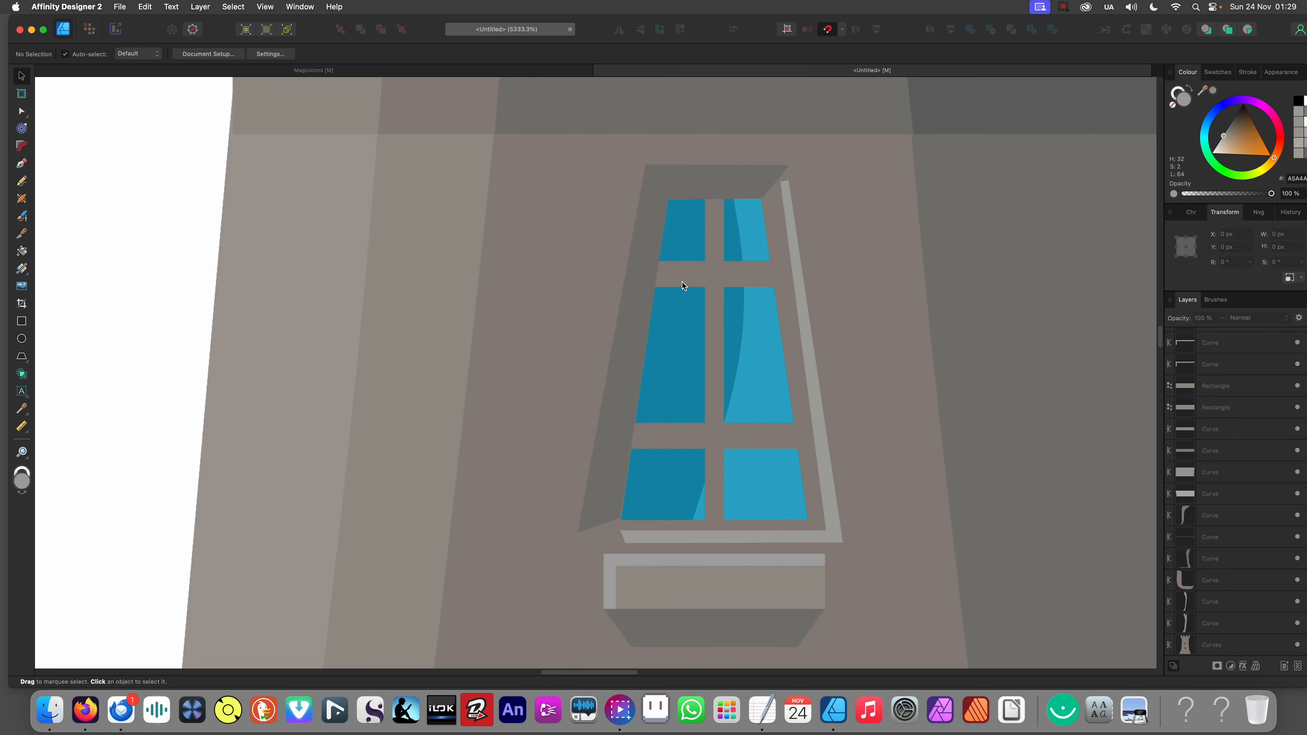
pyautogui.scroll(1, 666, 295)
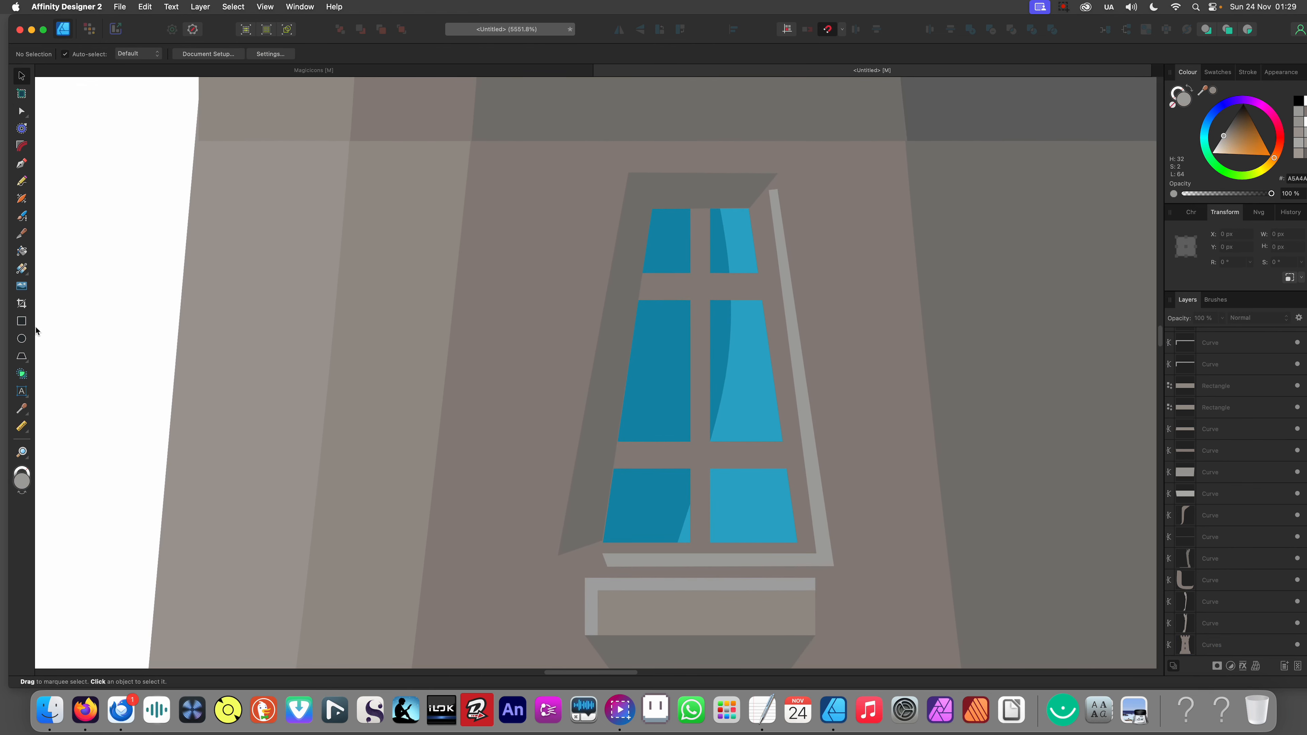
# Step: Draw a 4.2 × 0.7 px pale grey highlight rectangle on the upper window's upper crossbar and copy it onto the lower crossbar
pyautogui.click(21, 321)
pyautogui.scroll(4, 809, 298)
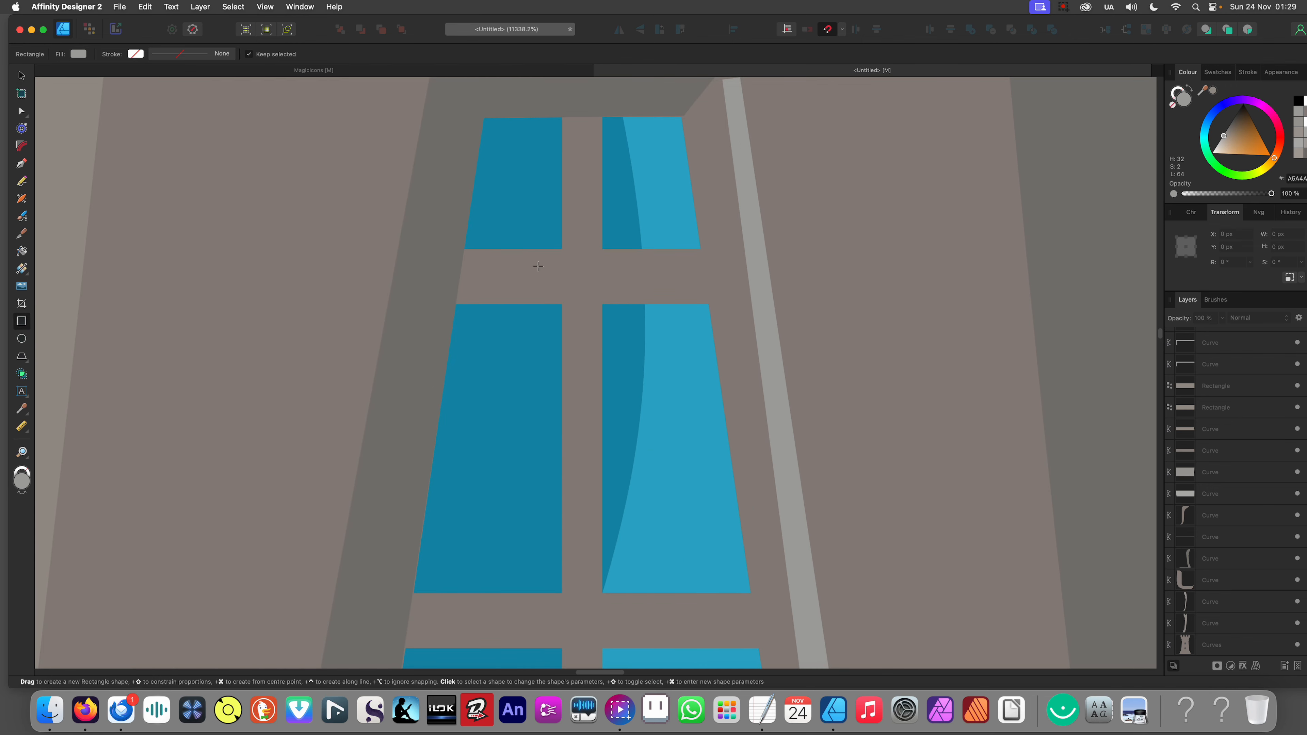
pyautogui.moveTo(524, 258); pyautogui.dragTo(611, 479)
pyautogui.scroll(-3, 623, 281)
pyautogui.scroll(-10, 620, 385)
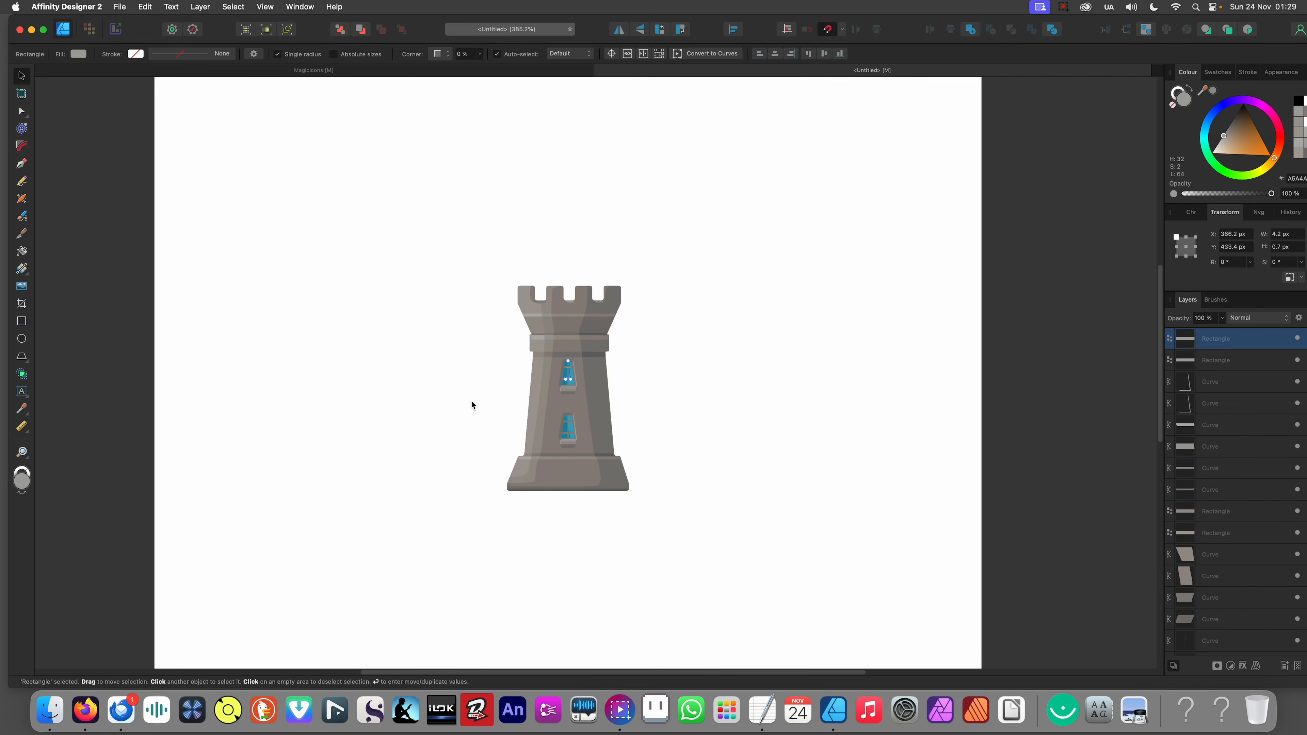
pyautogui.click(471, 404)
pyautogui.scroll(2, 548, 385)
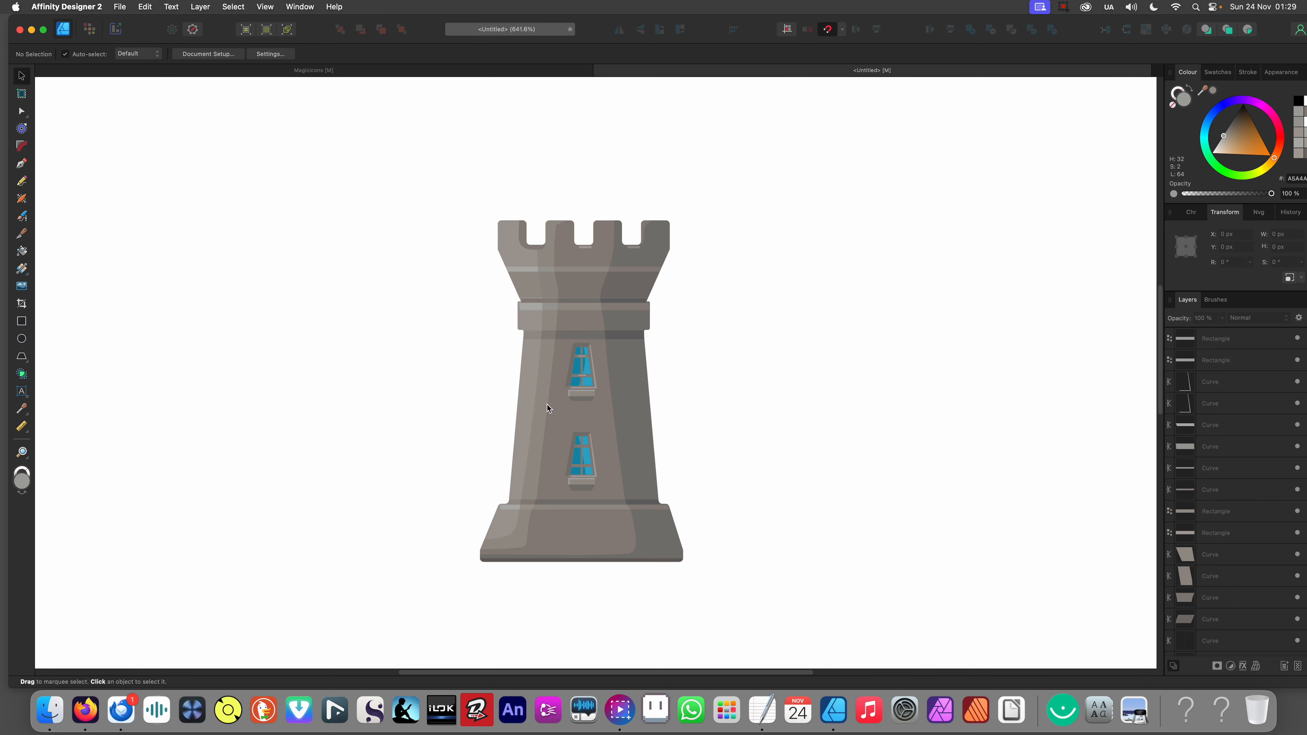
# Step: Duplicate both crossbar highlight rectangles straight down onto the lower window's crossbars and clear the selection
pyautogui.scroll(3, 548, 408)
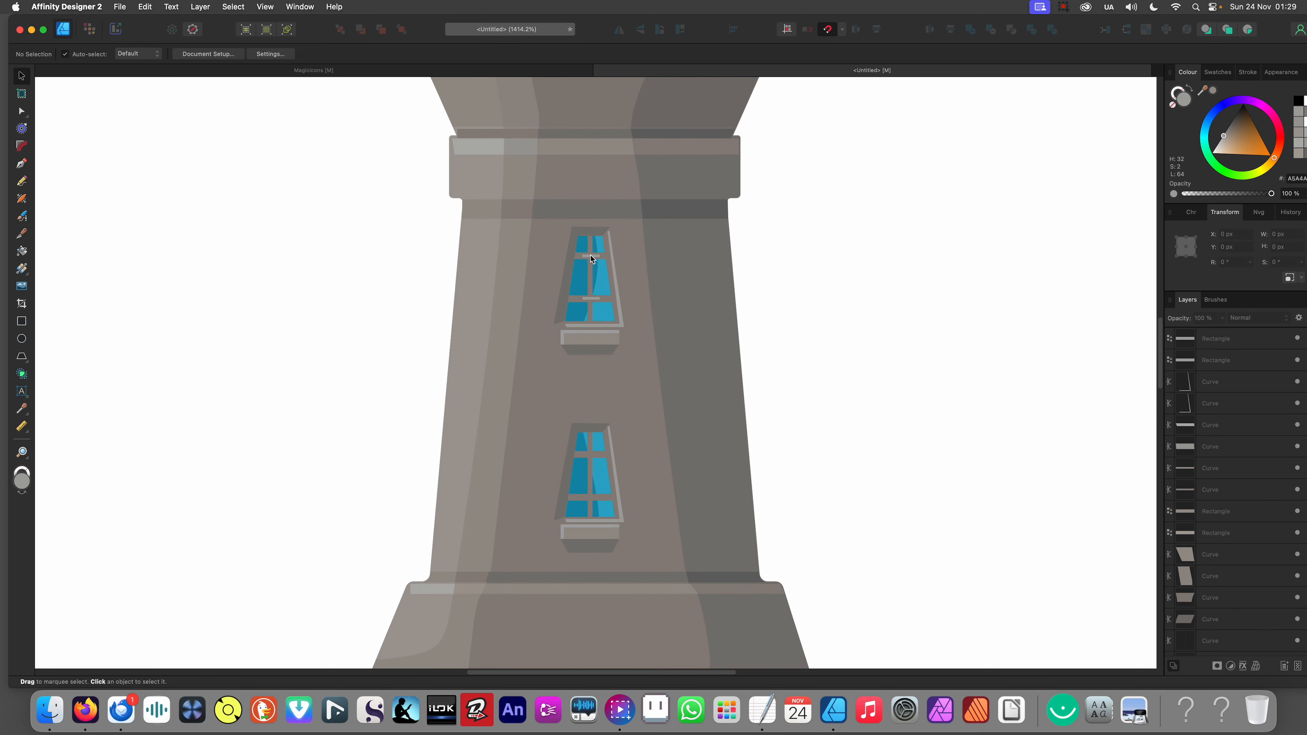
pyautogui.click(591, 256)
pyautogui.keyDown('shift'); pyautogui.click(589, 299); pyautogui.keyUp('shift')
pyautogui.scroll(3, 589, 300)
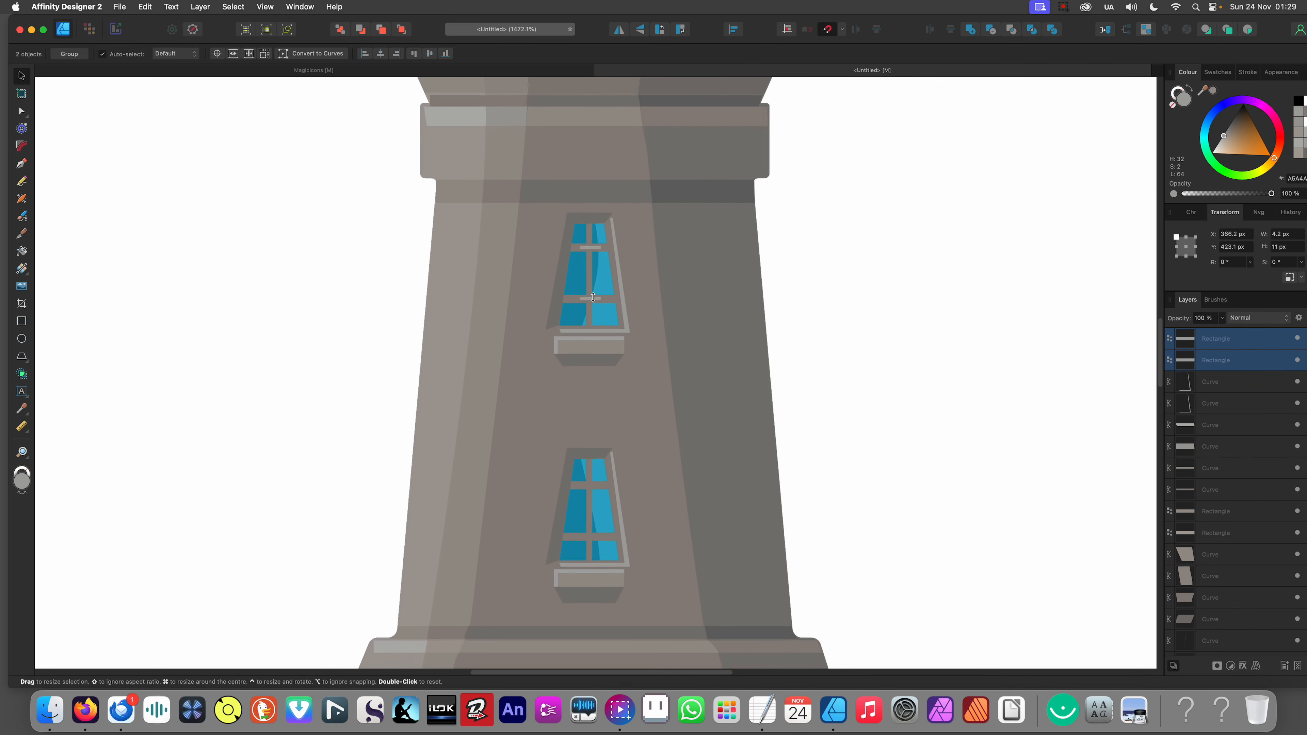
pyautogui.moveTo(587, 300); pyautogui.dragTo(582, 568)
pyautogui.scroll(-5, 547, 455)
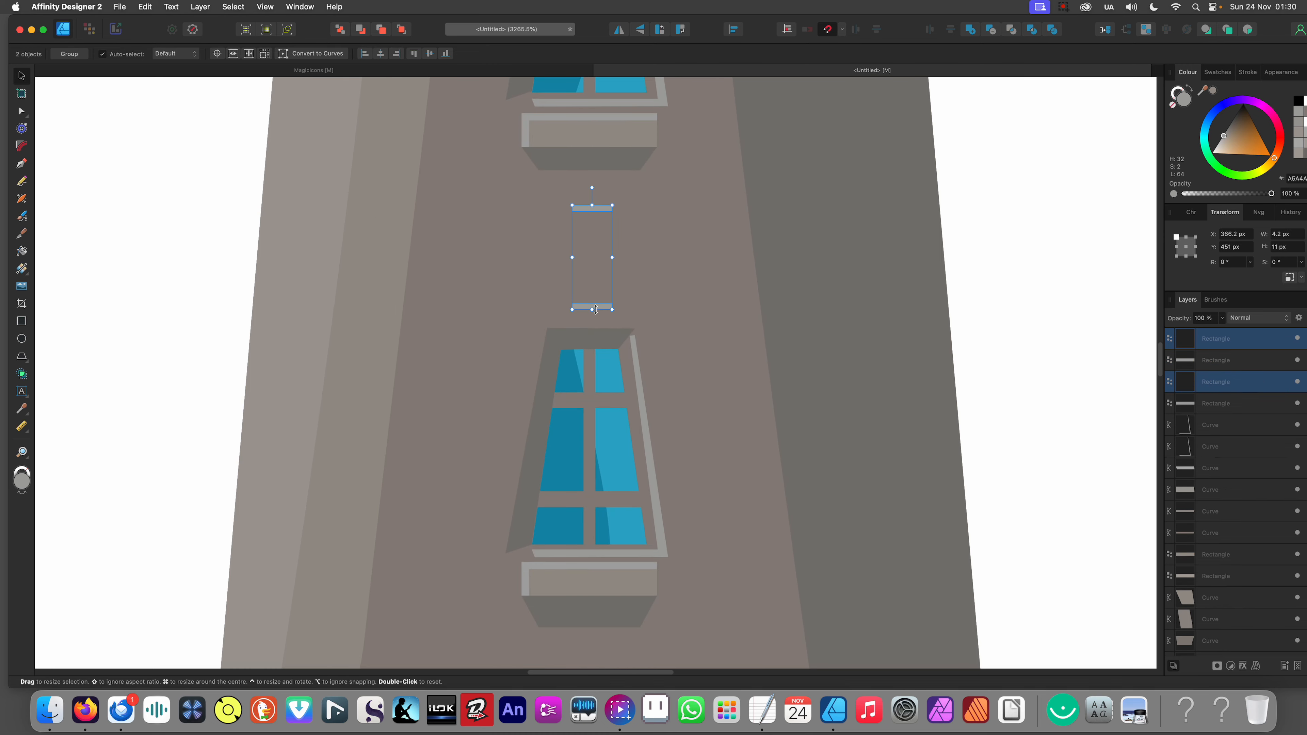
pyautogui.moveTo(600, 311); pyautogui.dragTo(614, 500)
pyautogui.press('super+0')
pyautogui.click(448, 404)
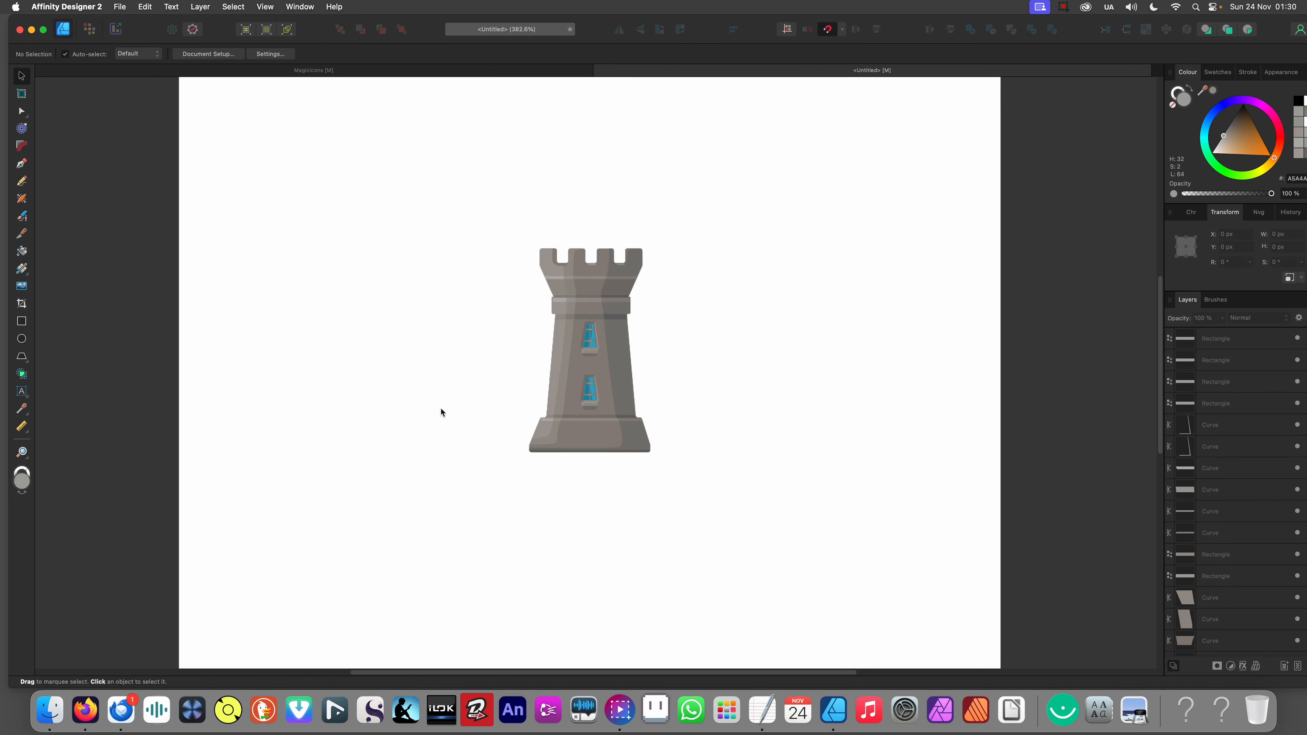
# Step: Draw a four-sided shadow with the Pen tool on the left end of the upper window's upper crossbar, filled dark grey H 30, S 0, L 40
pyautogui.scroll(15, 597, 338)
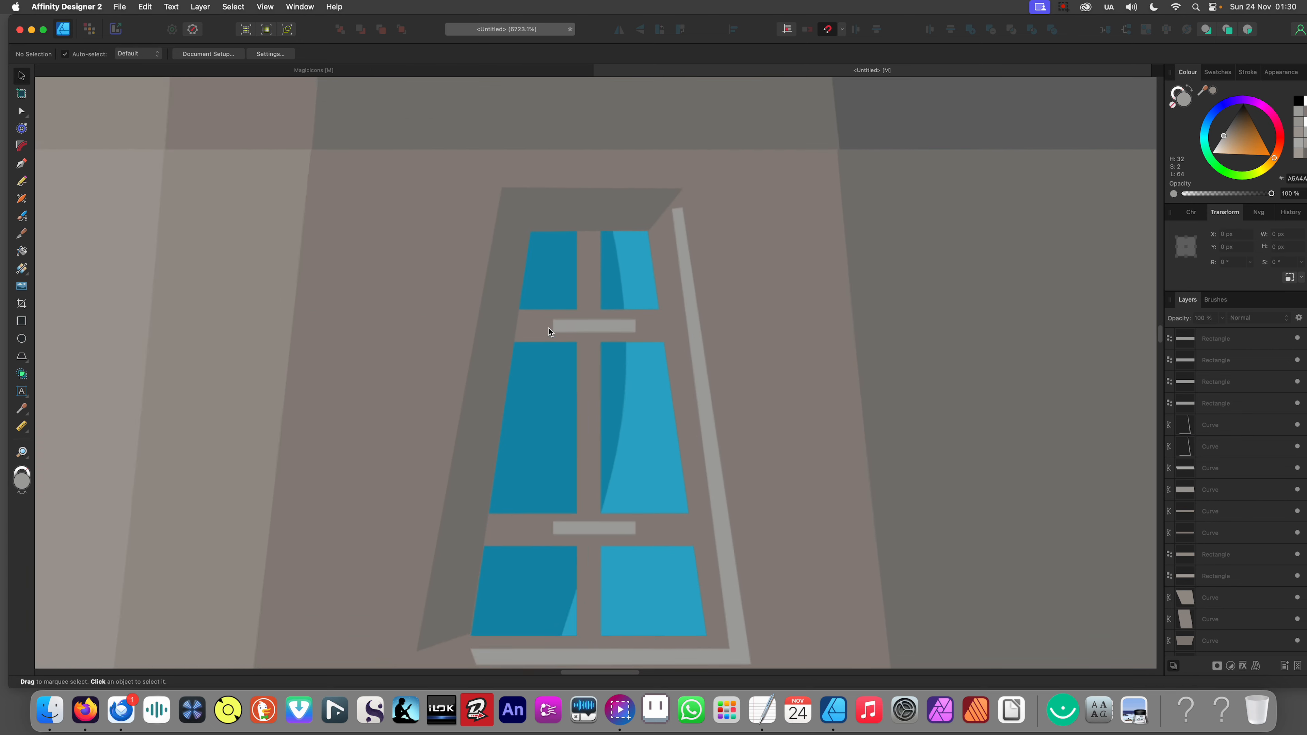
pyautogui.press('p')
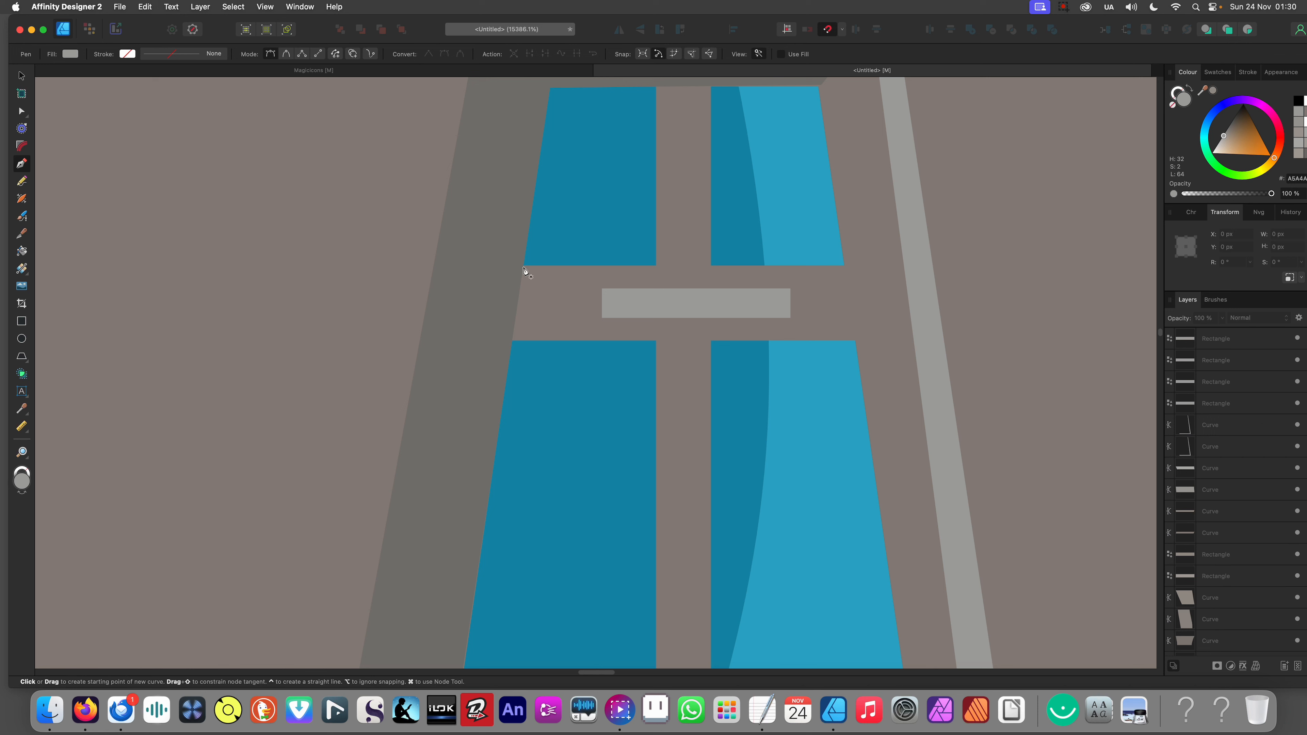
pyautogui.click(523, 267)
pyautogui.click(512, 339)
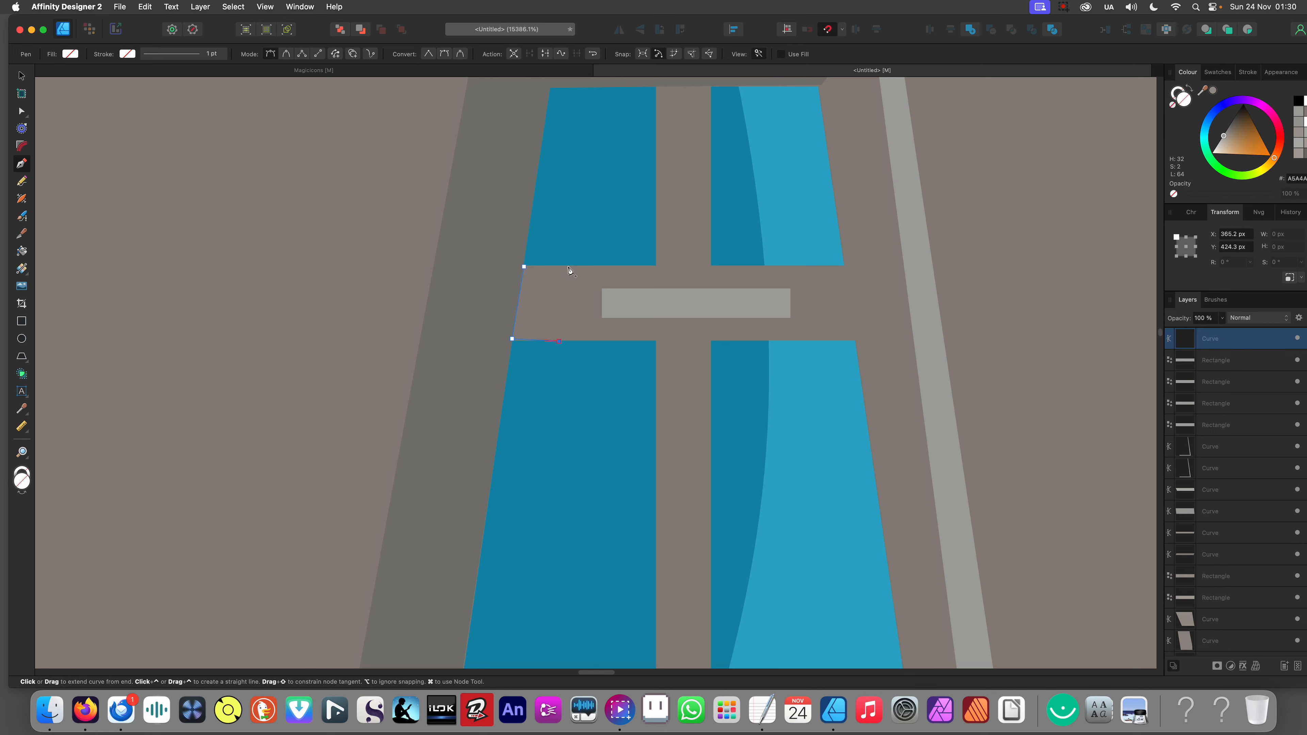
pyautogui.click(524, 266)
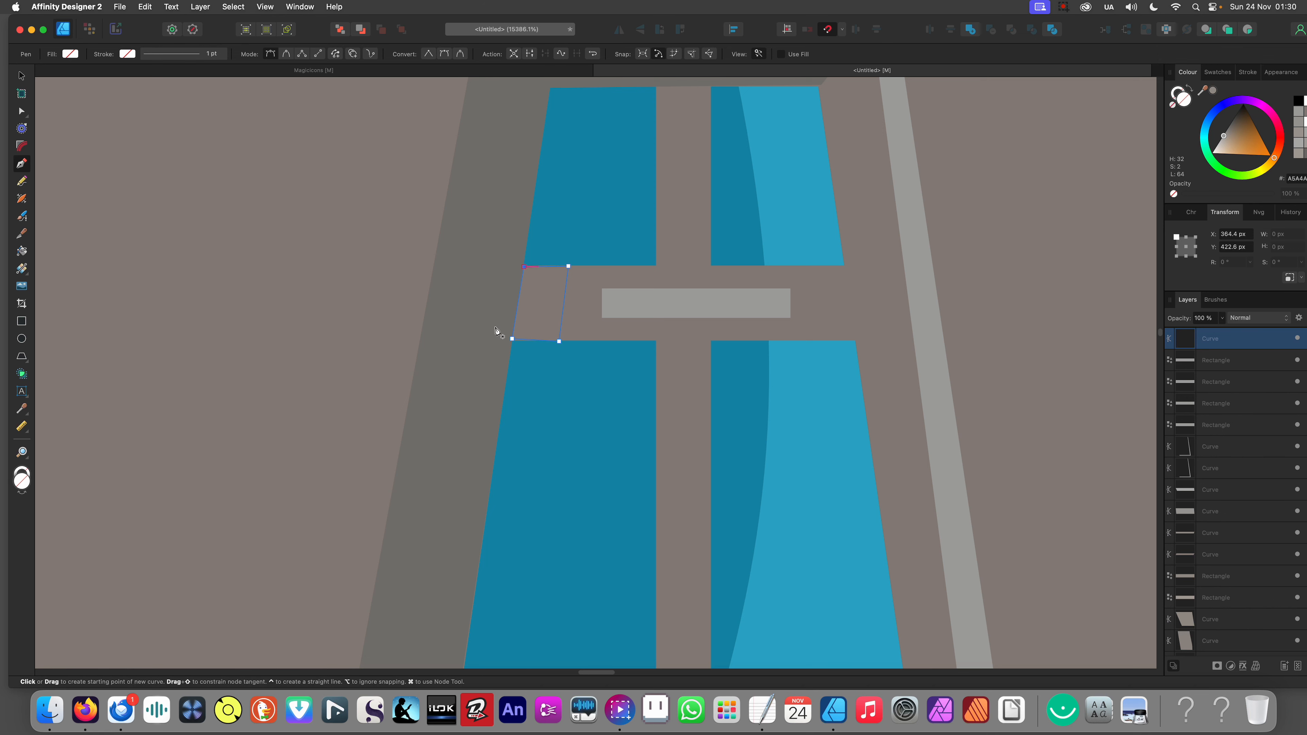
pyautogui.press('i')
pyautogui.click(488, 313)
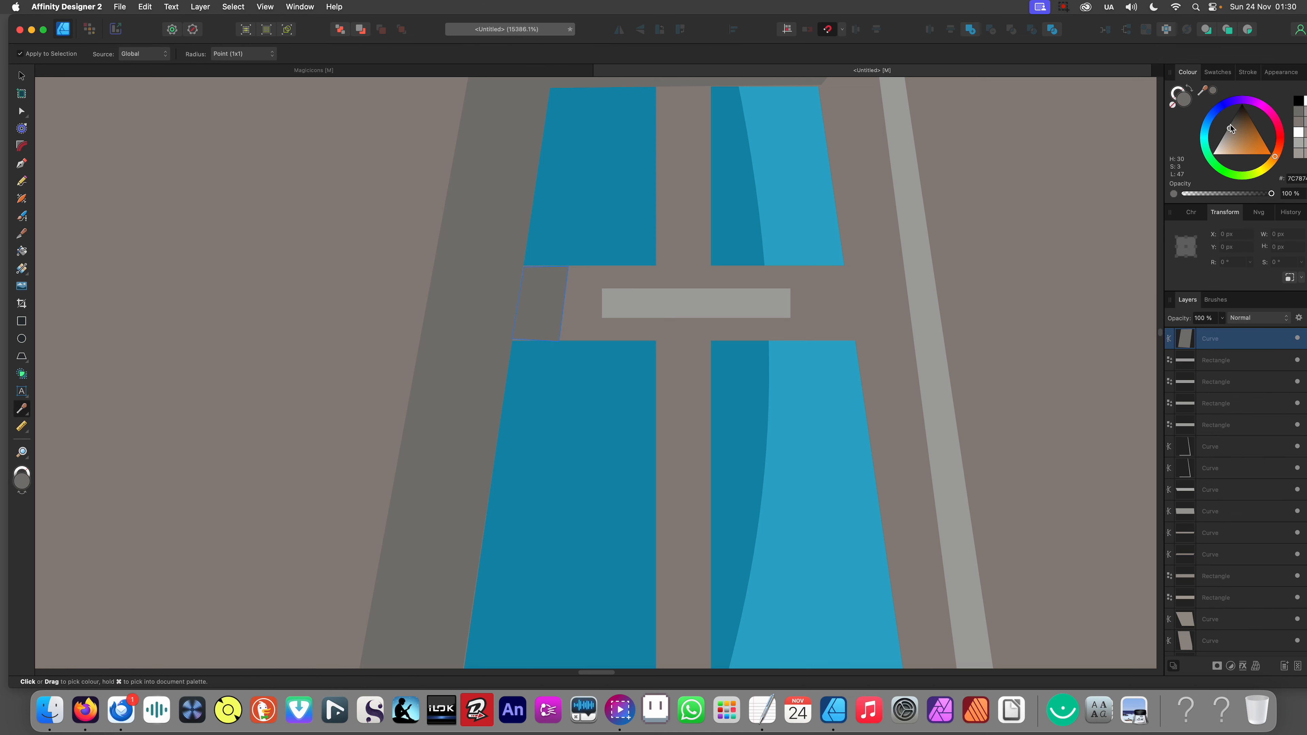
pyautogui.click(1230, 125)
pyautogui.scroll(-3, 889, 178)
pyautogui.scroll(-4, 889, 178)
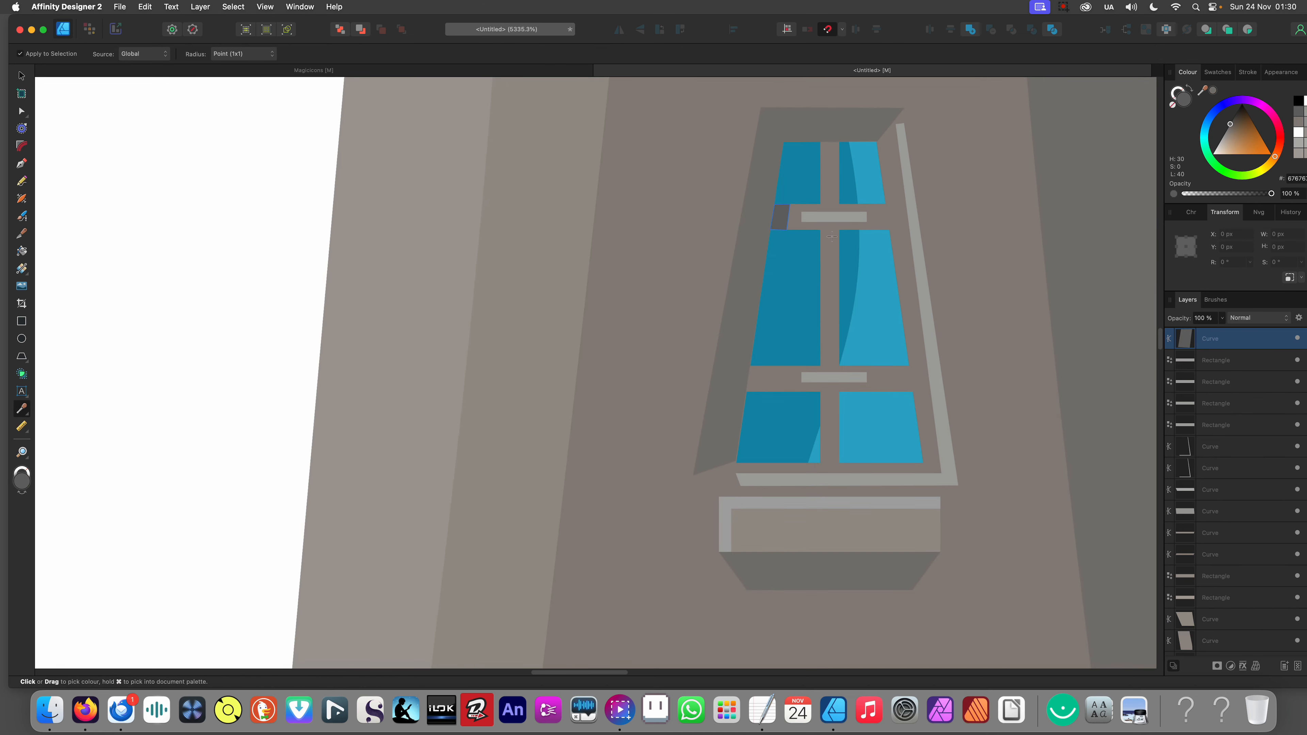
# Step: Duplicate the crossbar shadow onto the left end of the upper window's lower crossbar and deselect it
pyautogui.press('v')
pyautogui.moveTo(684, 237); pyautogui.dragTo(650, 389)
pyautogui.scroll(1, 666, 392)
pyautogui.scroll(7, 666, 392)
pyautogui.scroll(-15, 651, 390)
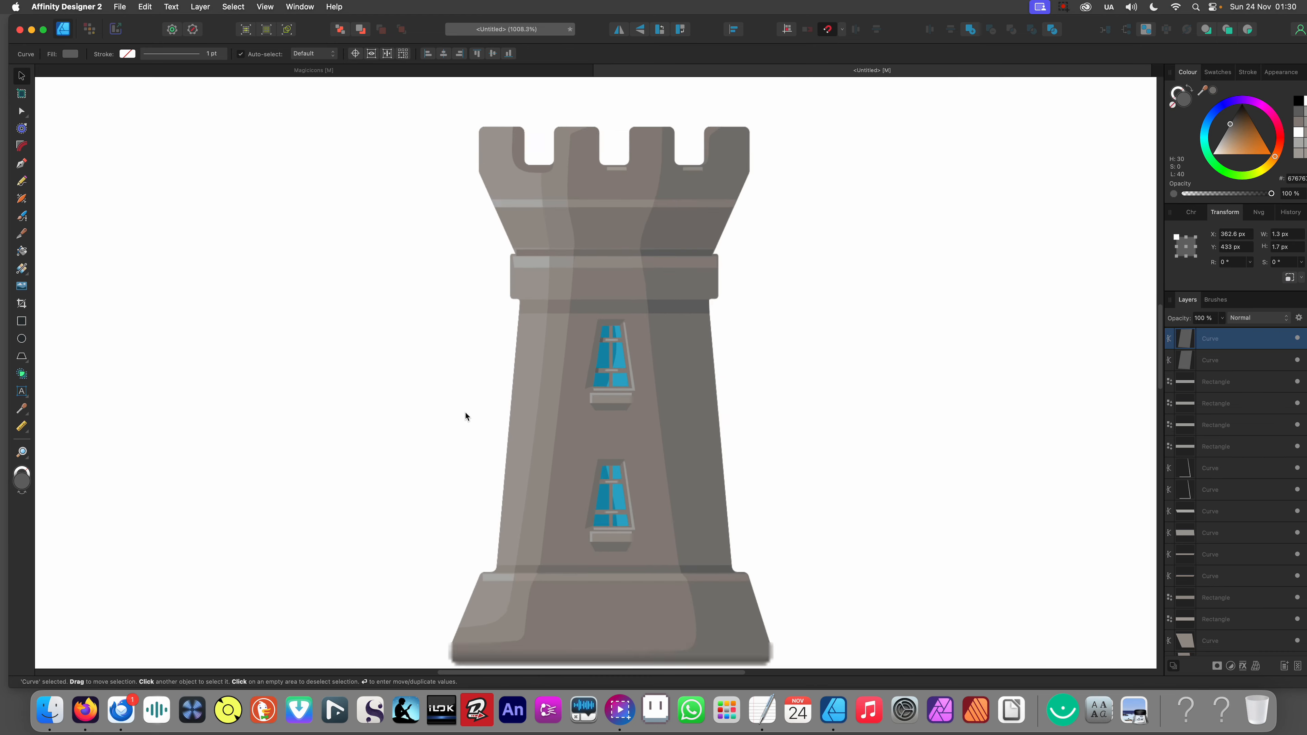
pyautogui.click(476, 376)
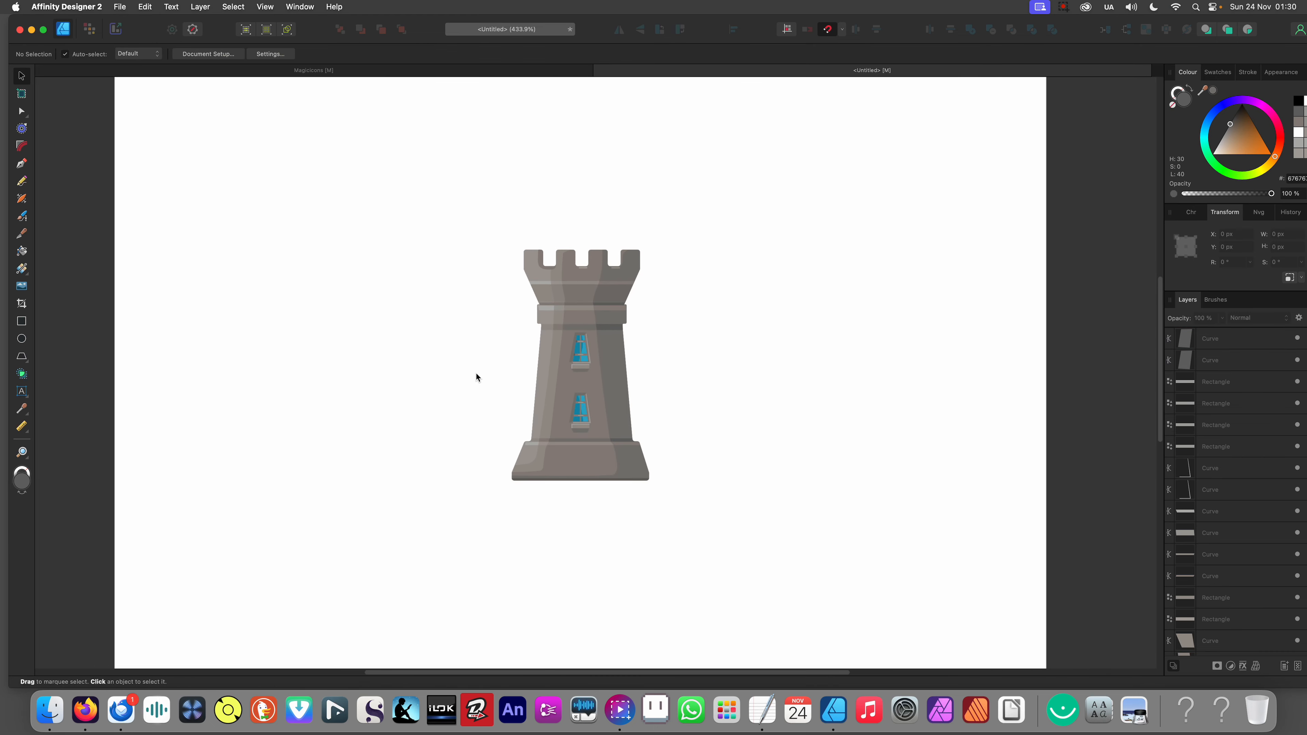
# Step: Duplicate both crossbar shadows onto the lower window, align them with the left ends of its crossbars and deselect
pyautogui.scroll(6, 617, 364)
pyautogui.scroll(-5, 617, 360)
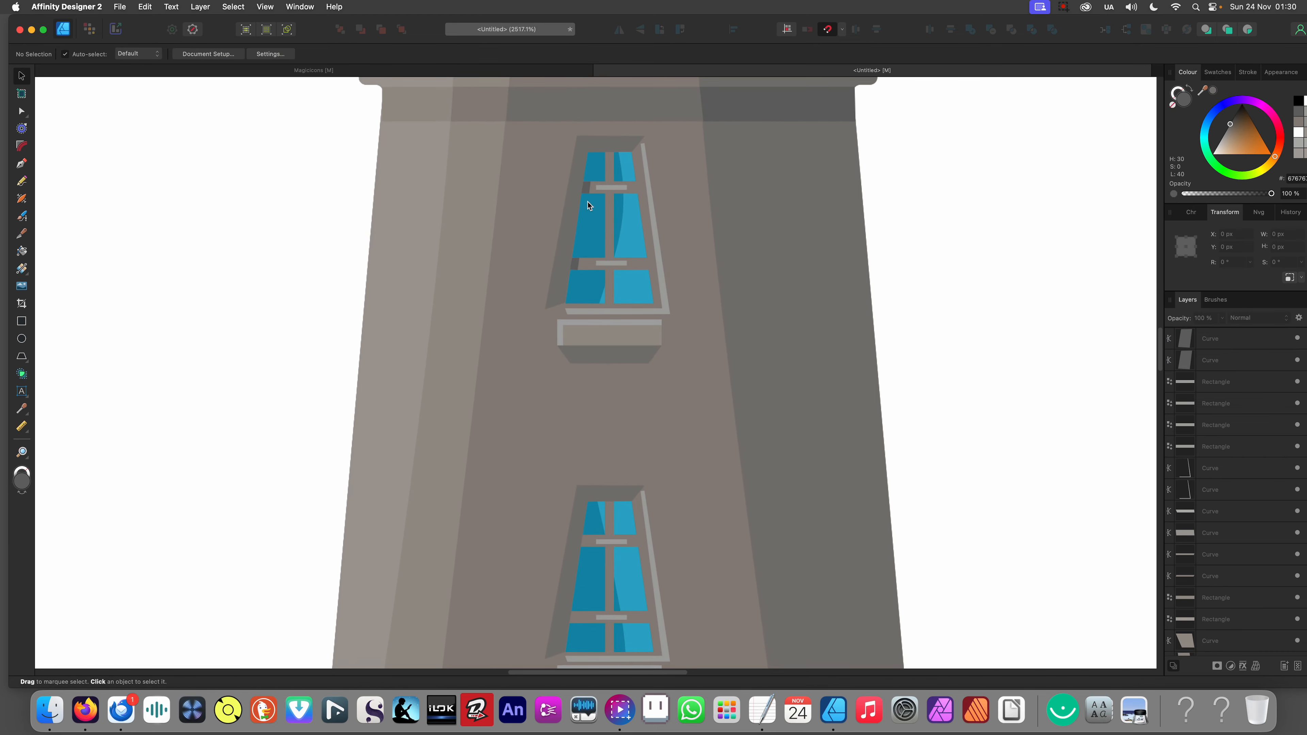
pyautogui.click(586, 188)
pyautogui.keyDown('shift'); pyautogui.click(575, 266); pyautogui.keyUp('shift')
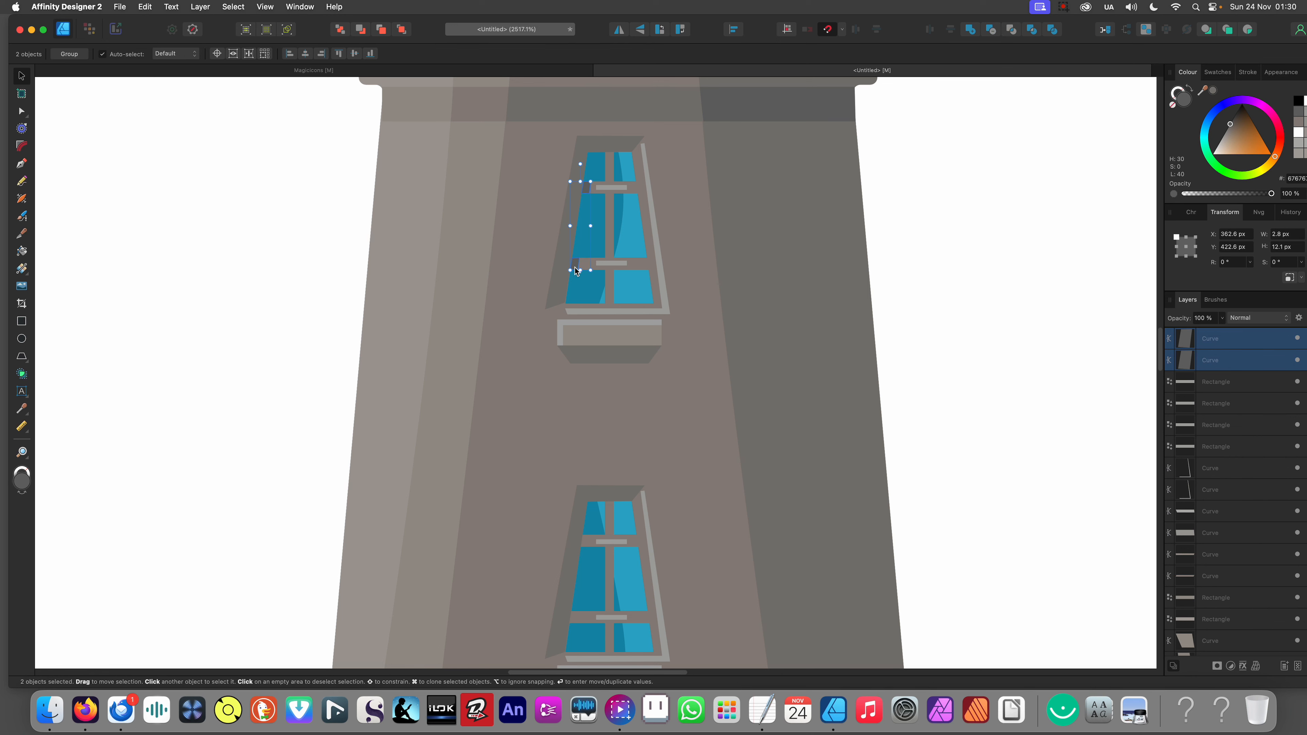
pyautogui.moveTo(576, 266); pyautogui.dragTo(580, 614)
pyautogui.scroll(-1, 598, 482)
pyautogui.scroll(-5, 599, 482)
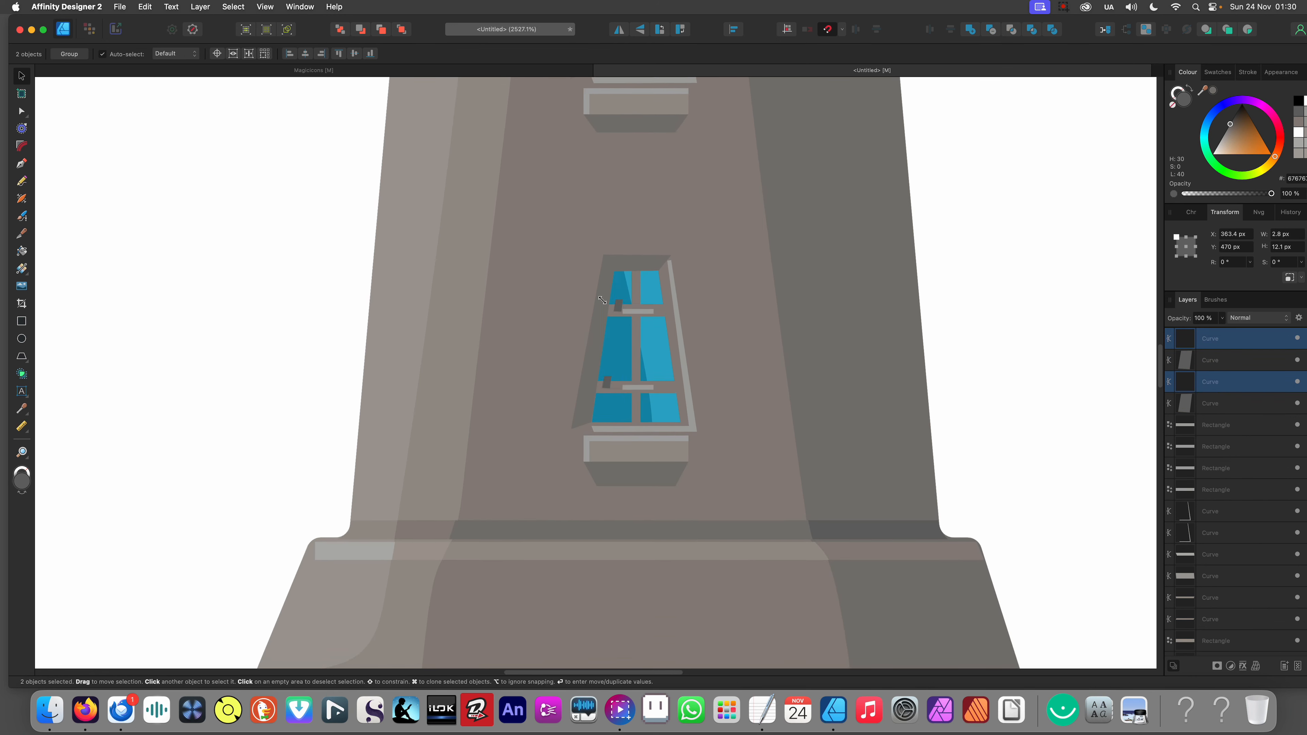
pyautogui.scroll(8, 612, 305)
pyautogui.moveTo(646, 315); pyautogui.dragTo(626, 335)
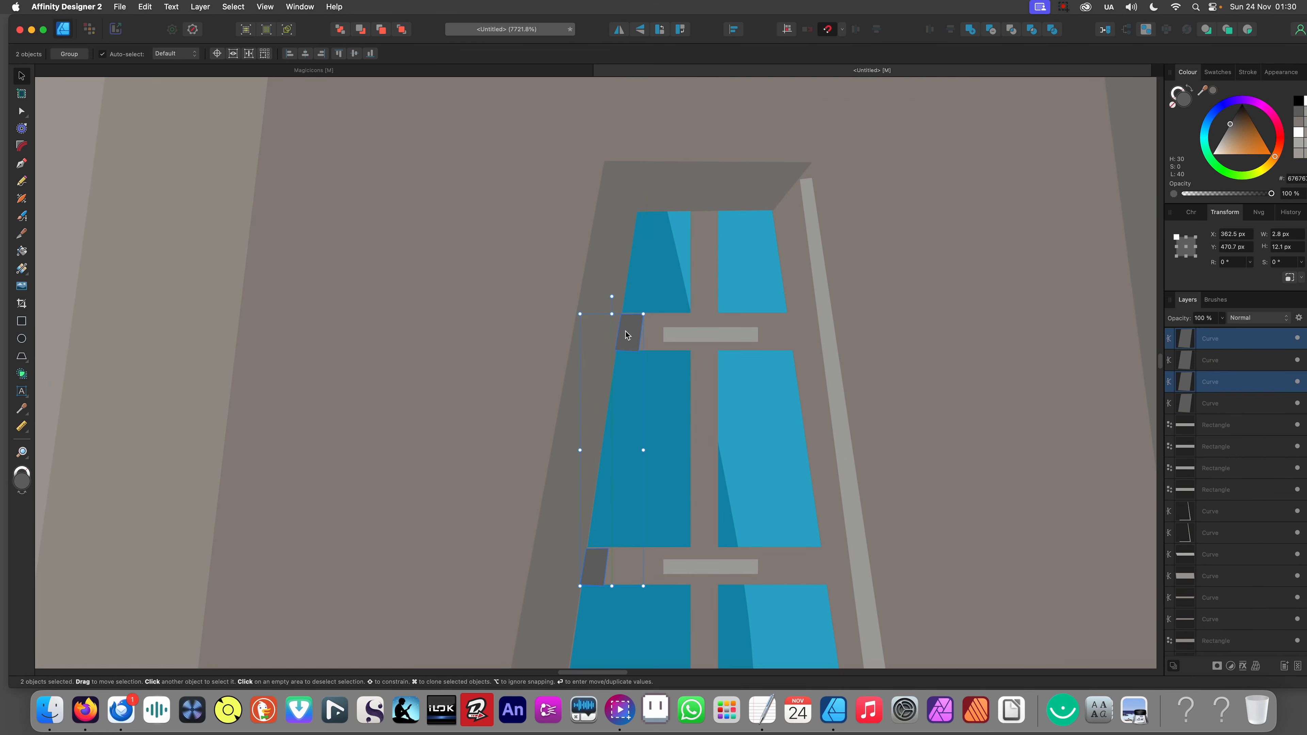
pyautogui.scroll(-20, 627, 335)
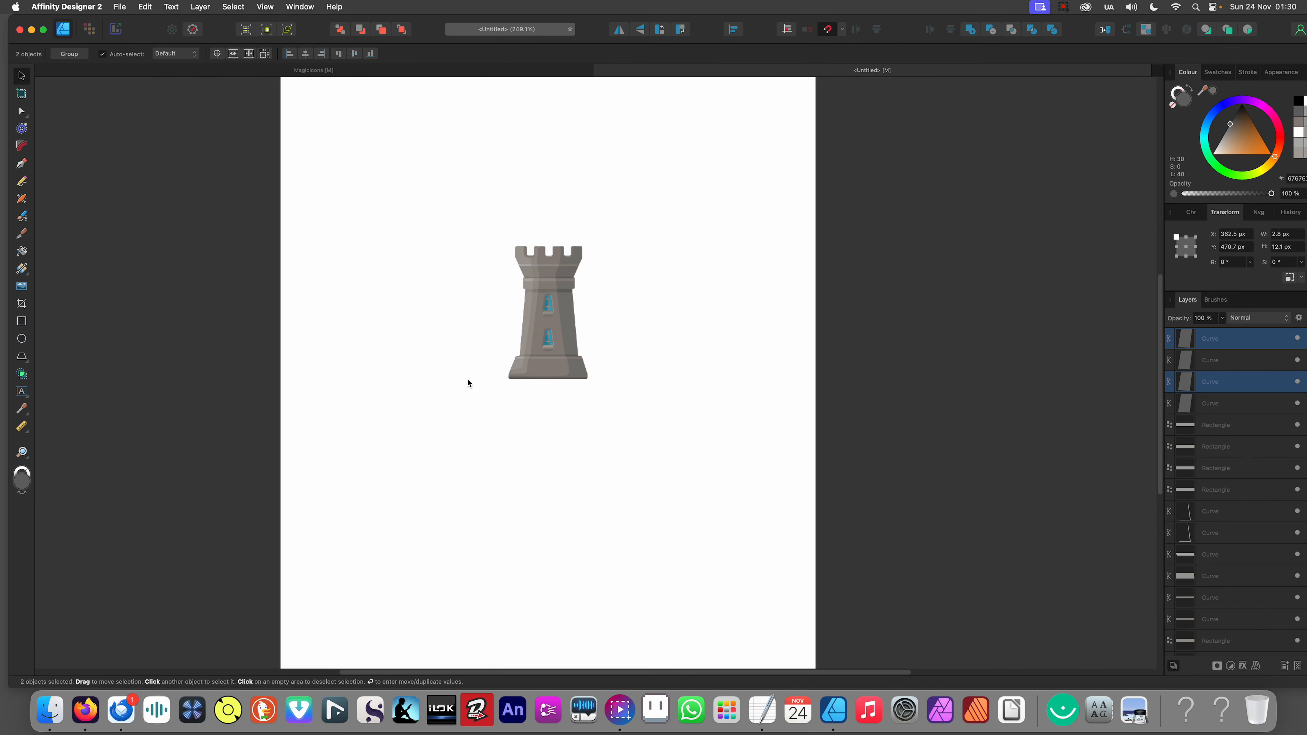
pyautogui.click(467, 379)
# Step: Examine the tower and its windows at several scales, checking the blue rectangle behind the panes
pyautogui.scroll(5, 451, 355)
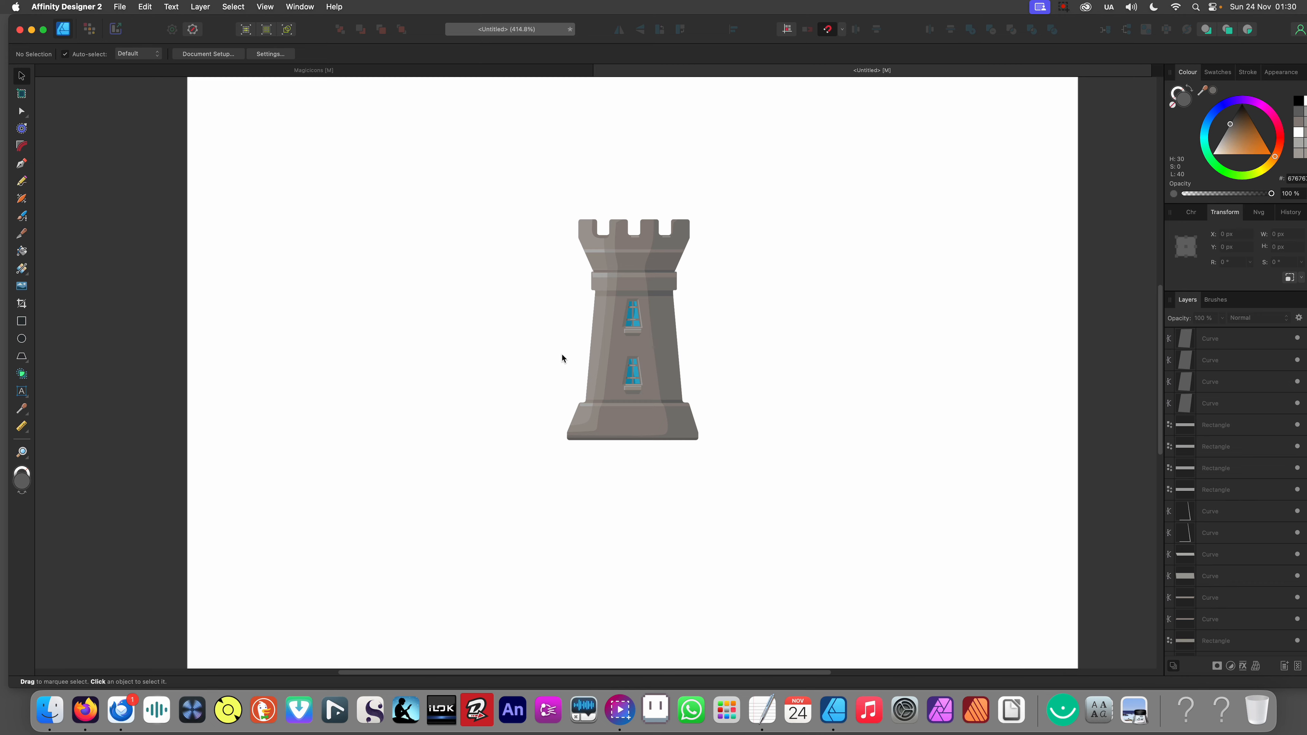
pyautogui.scroll(6, 580, 358)
pyautogui.scroll(-5, 582, 365)
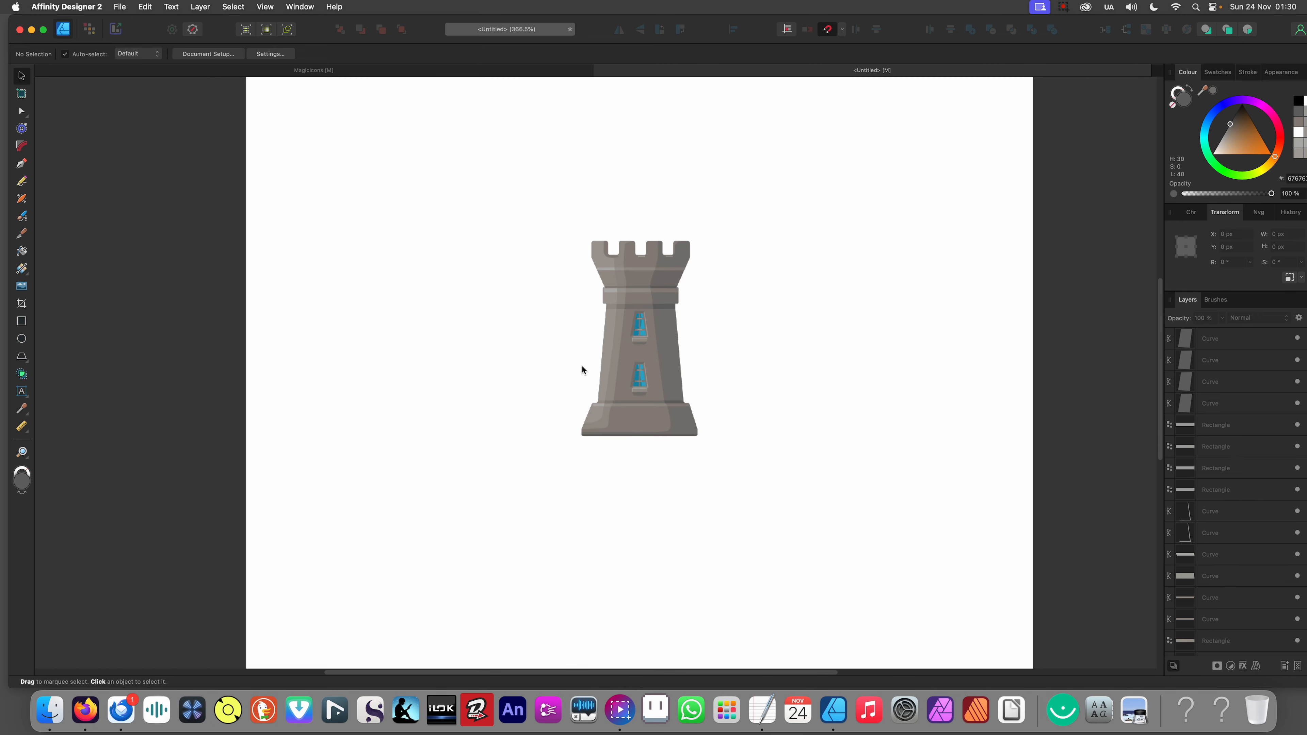
pyautogui.scroll(12, 582, 365)
pyautogui.click(651, 325)
pyautogui.scroll(-6, 651, 326)
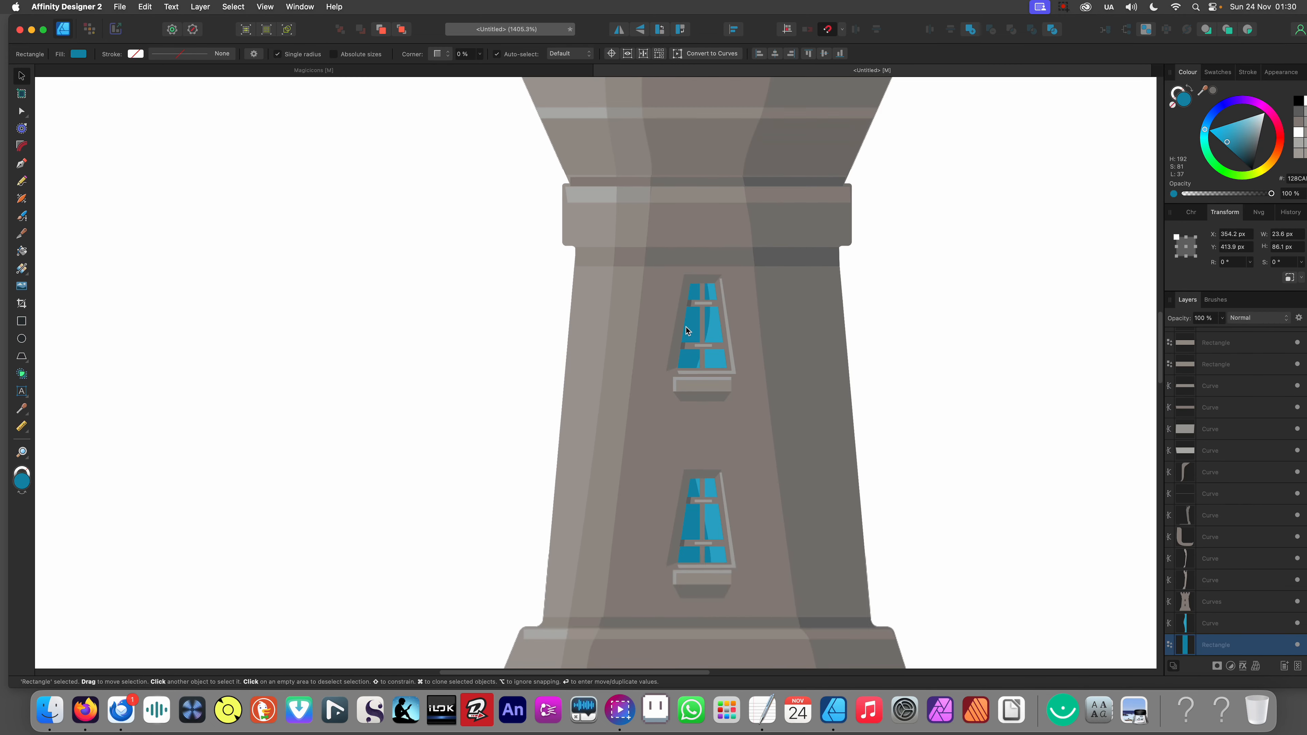
pyautogui.scroll(4, 678, 337)
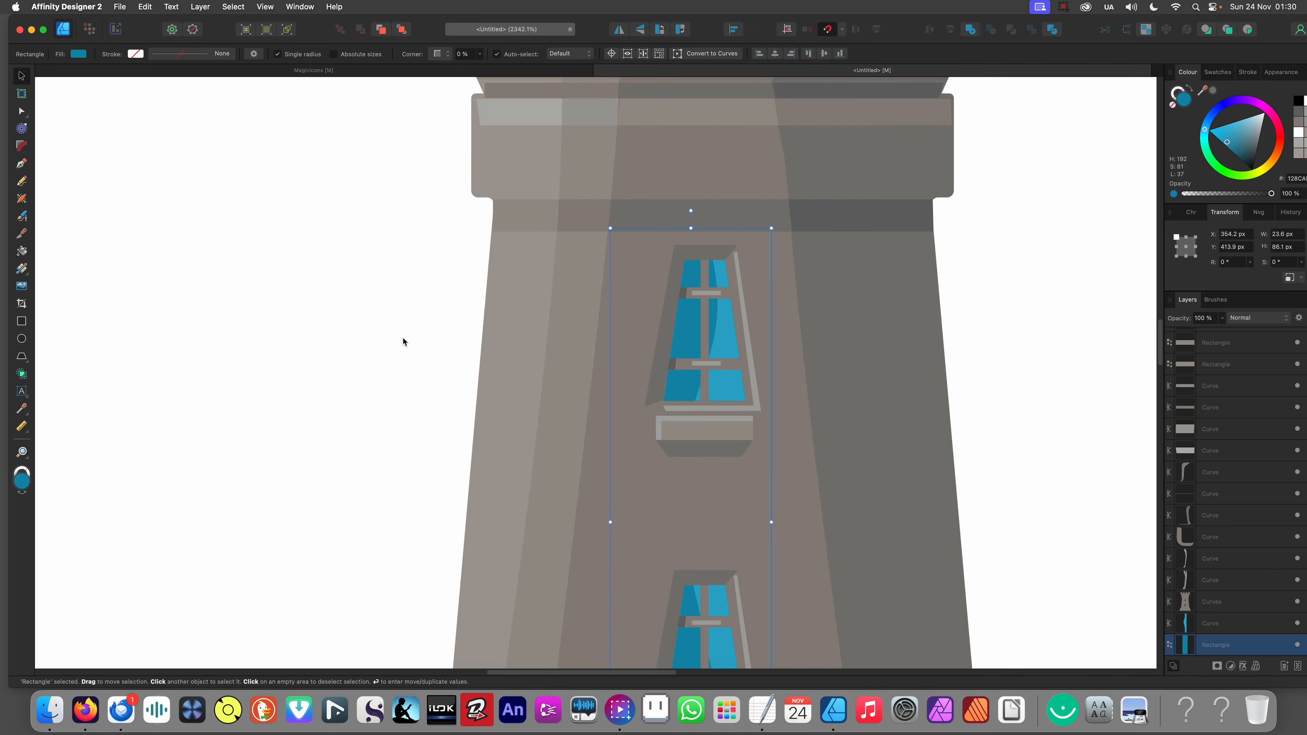
pyautogui.click(373, 327)
# Step: Draw a closed freehand shape of about 8.6 × 27.7 px with the Pencil tool over the left side of the upper window
pyautogui.press('n')
pyautogui.moveTo(628, 238)
pyautogui.mouseDown()
pyautogui.moveTo(670, 181)
pyautogui.moveTo(667, 255)
pyautogui.mouseUp()
pyautogui.press('super+z')
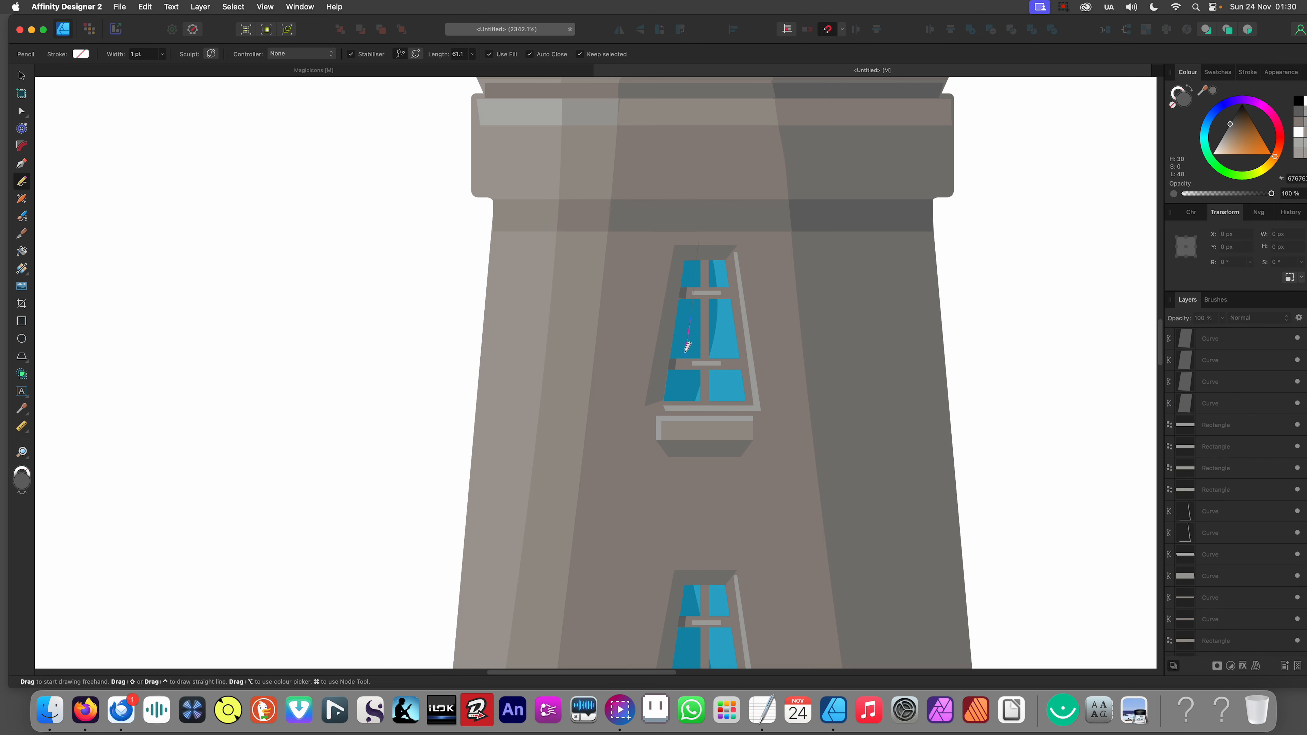
pyautogui.moveTo(671, 402)
pyautogui.mouseDown()
pyautogui.moveTo(645, 437)
pyautogui.moveTo(632, 433)
pyautogui.moveTo(650, 255)
pyautogui.moveTo(714, 230)
pyautogui.mouseUp()
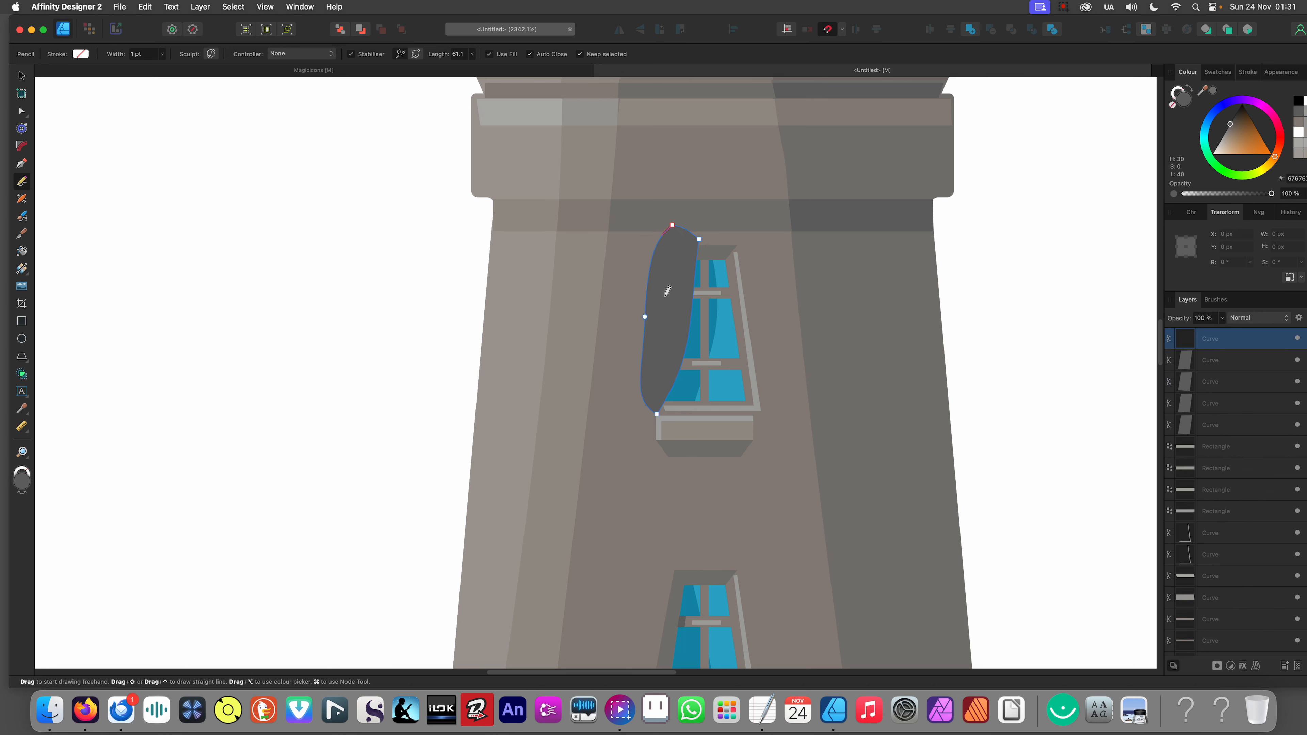
# Step: Duplicate the freehand shape onto the left side of the lower window and rotate the copy slightly
pyautogui.press('v')
pyautogui.scroll(-5, 644, 293)
pyautogui.moveTo(643, 293)
pyautogui.mouseDown()
pyautogui.moveTo(630, 249)
pyautogui.moveTo(632, 407)
pyautogui.mouseUp()
pyautogui.scroll(4, 632, 407)
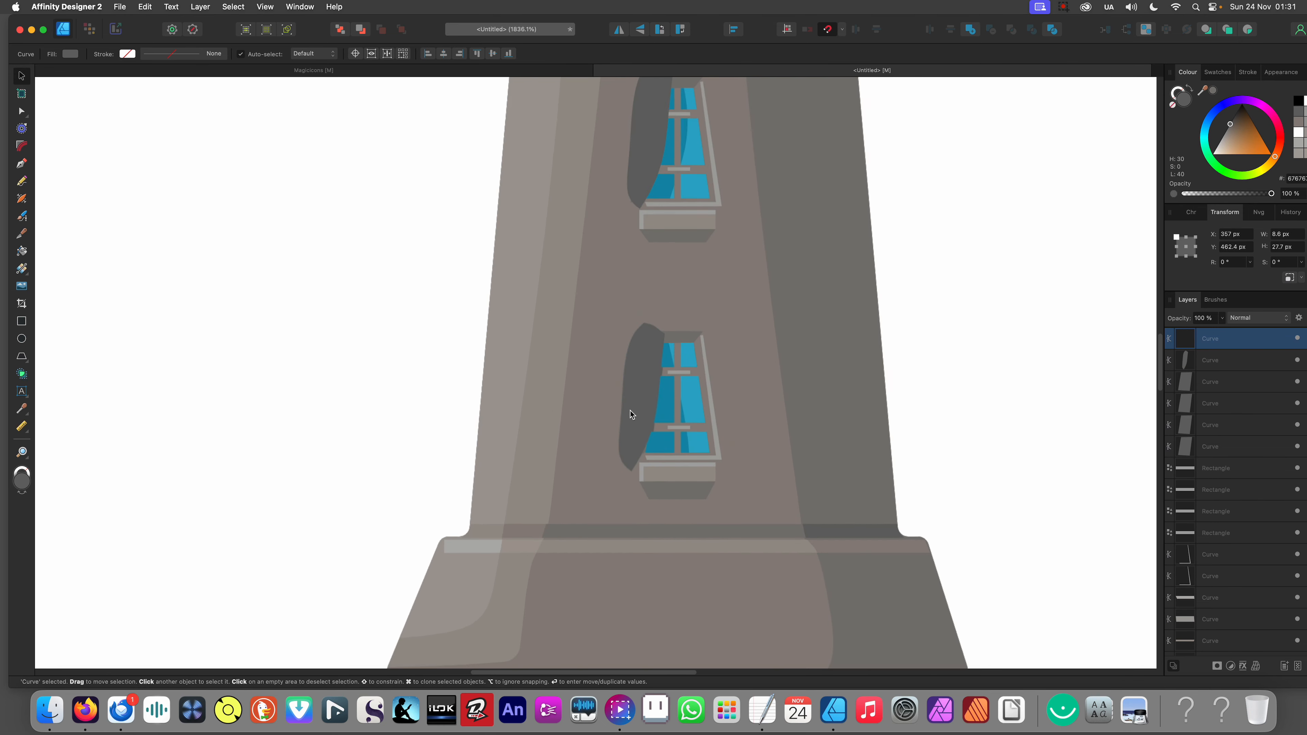
pyautogui.moveTo(668, 476); pyautogui.dragTo(658, 477)
pyautogui.scroll(2, 650, 384)
# Step: Recolour both freehand shapes from the window glass and darken the blue to H 192, S 92, L 30
pyautogui.keyDown('shift'); pyautogui.click(640, 160); pyautogui.keyUp('shift')
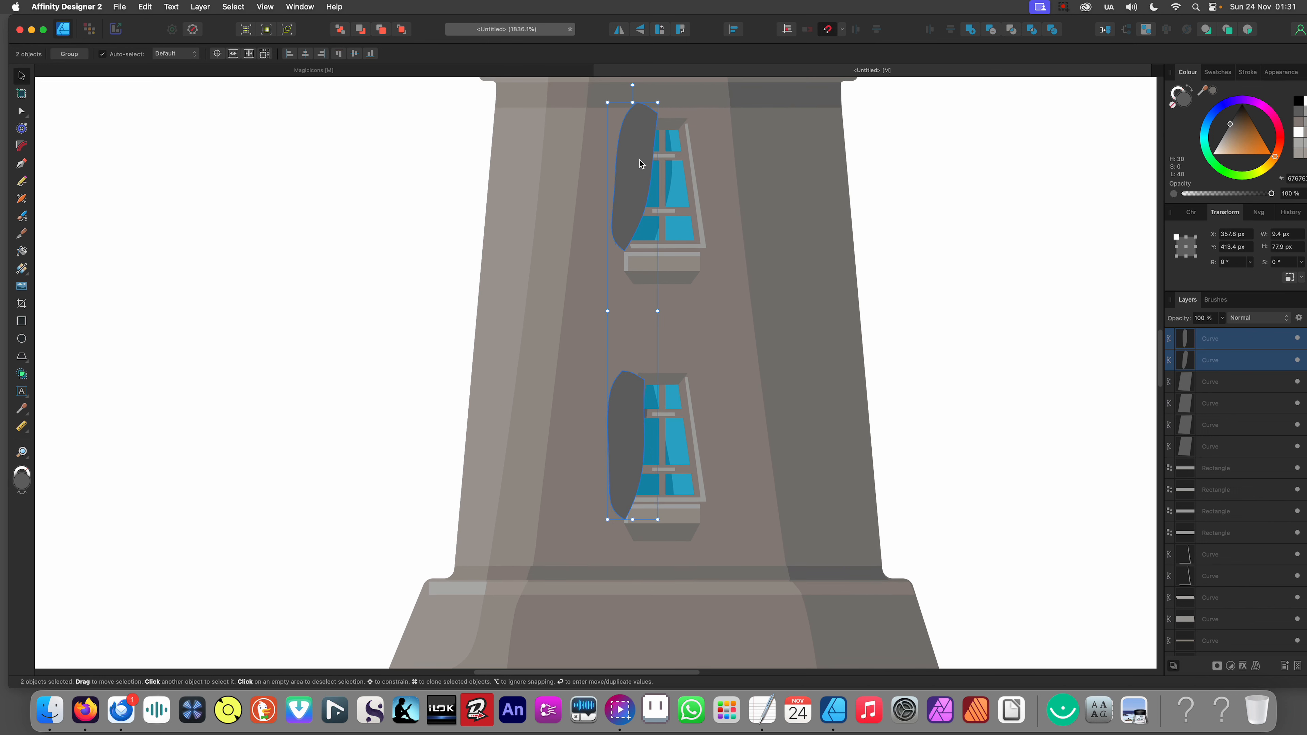
pyautogui.press('i')
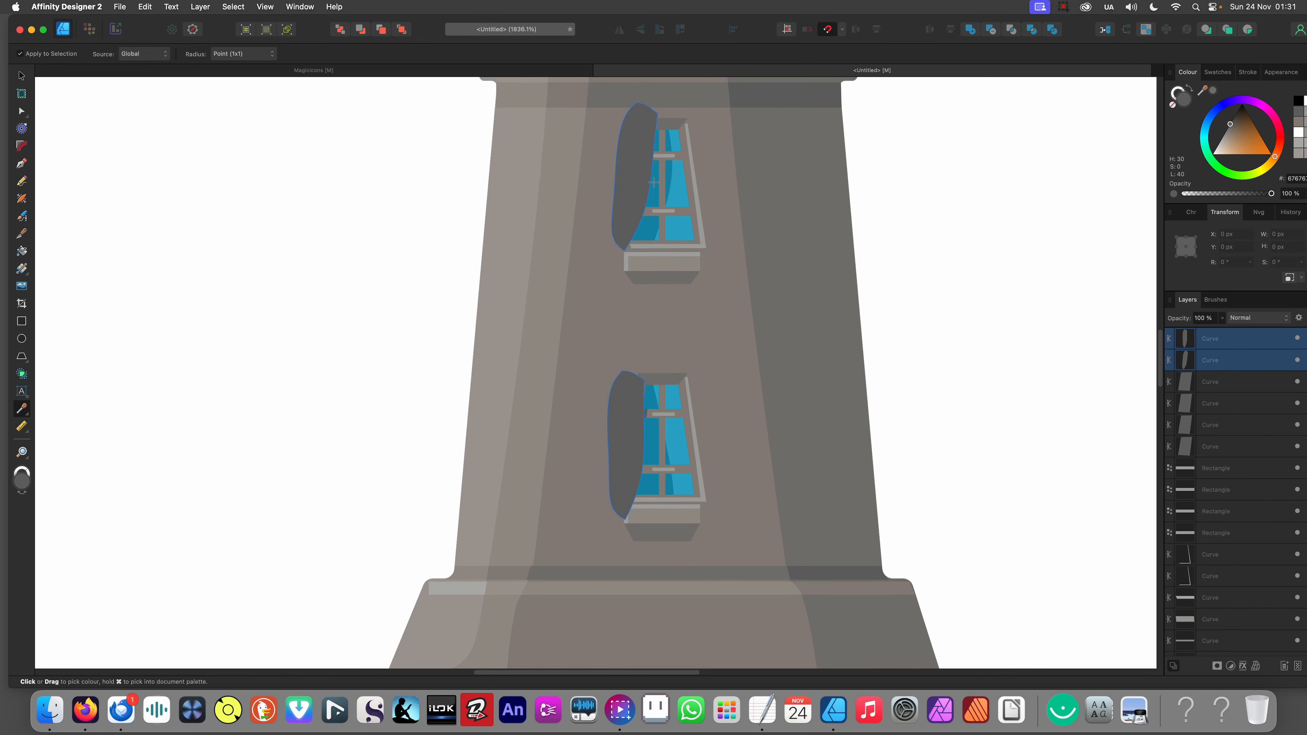
pyautogui.click(655, 192)
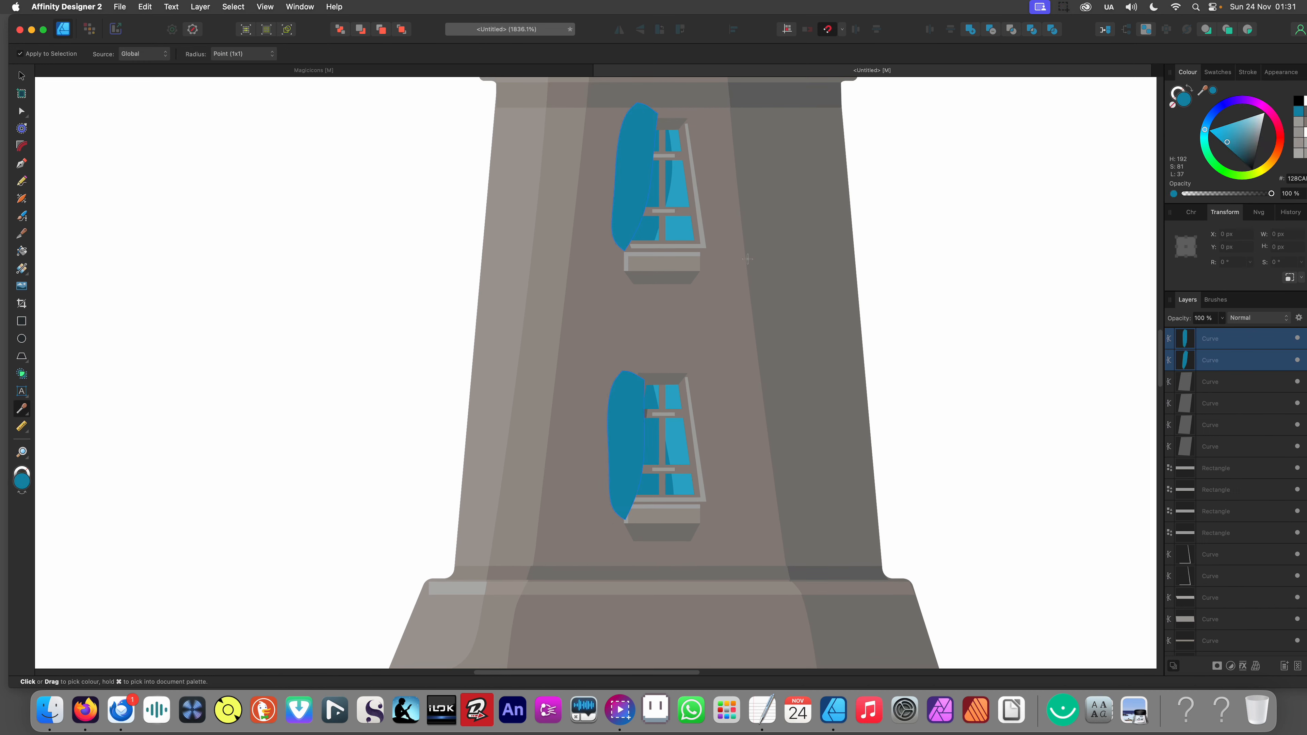
pyautogui.click(1229, 148)
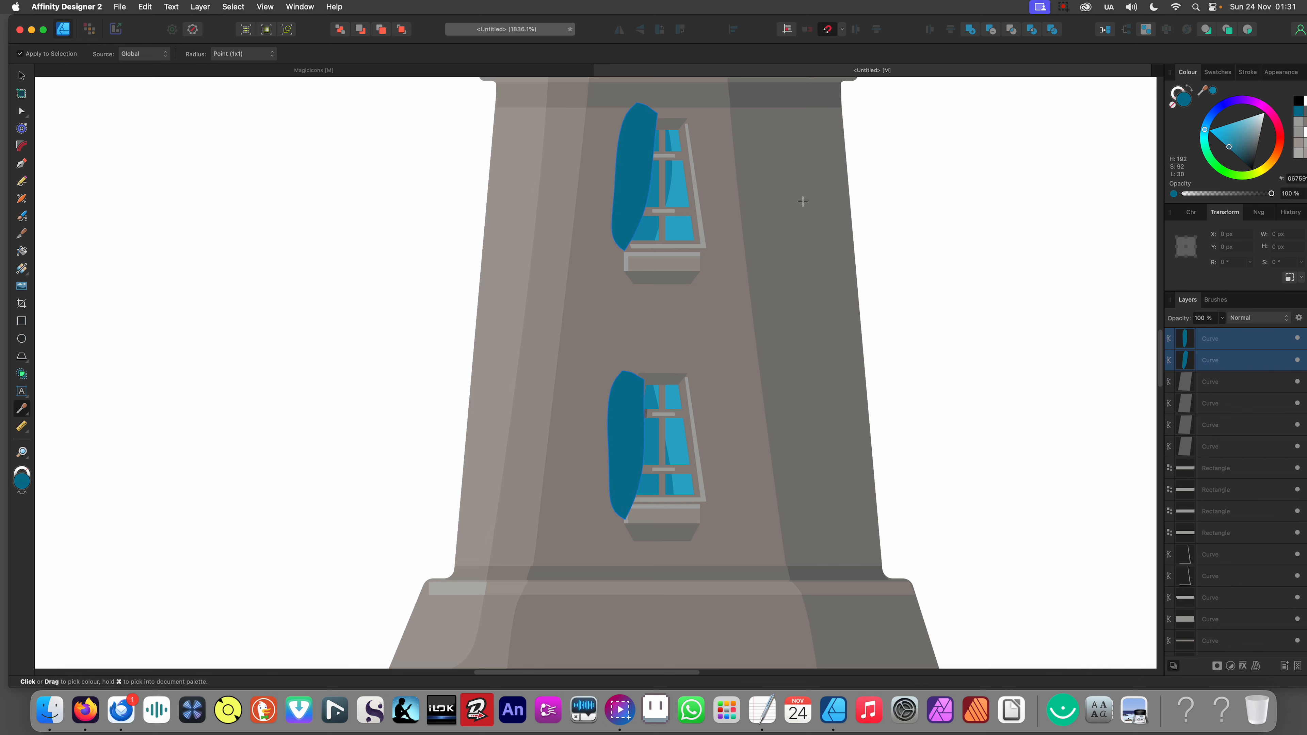
# Step: Place both dark blue shapes behind the tower body within the window openings, nudge them slightly down and deselect
pyautogui.press('v')
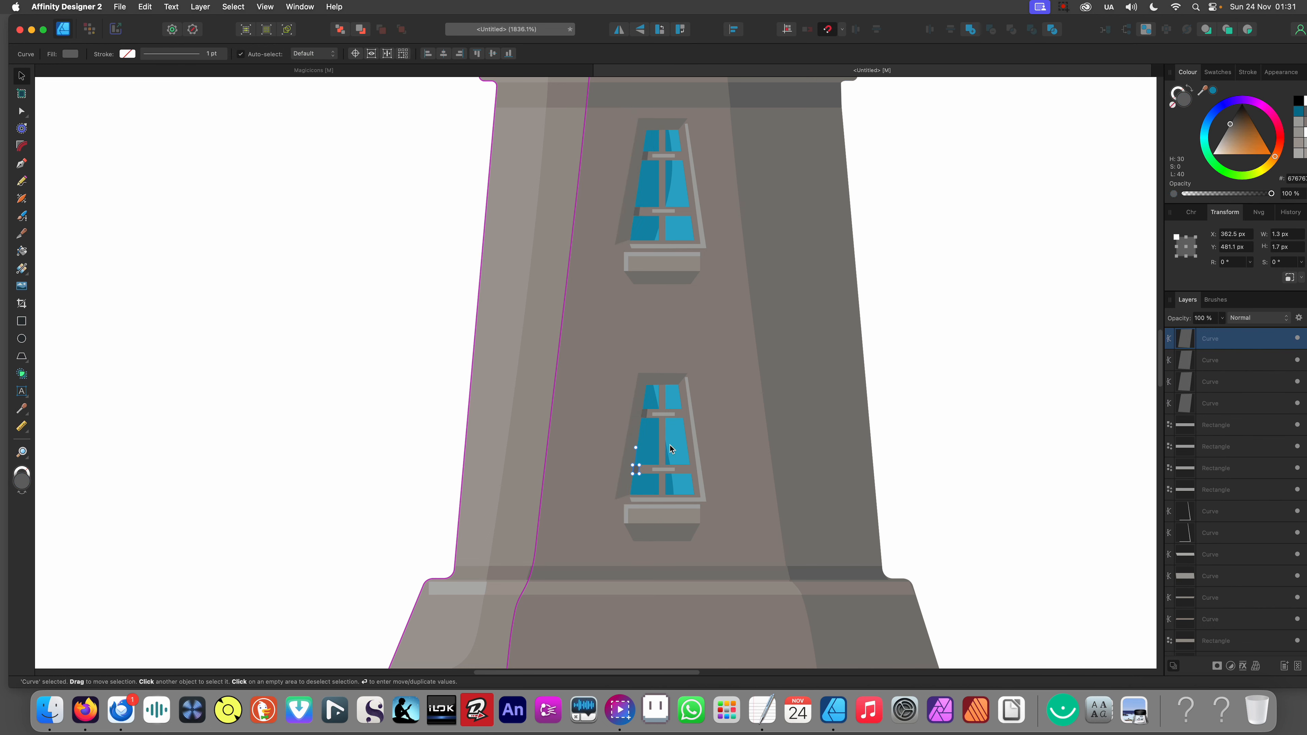
pyautogui.press('Delete')
pyautogui.click(649, 439)
pyautogui.press('super+z')
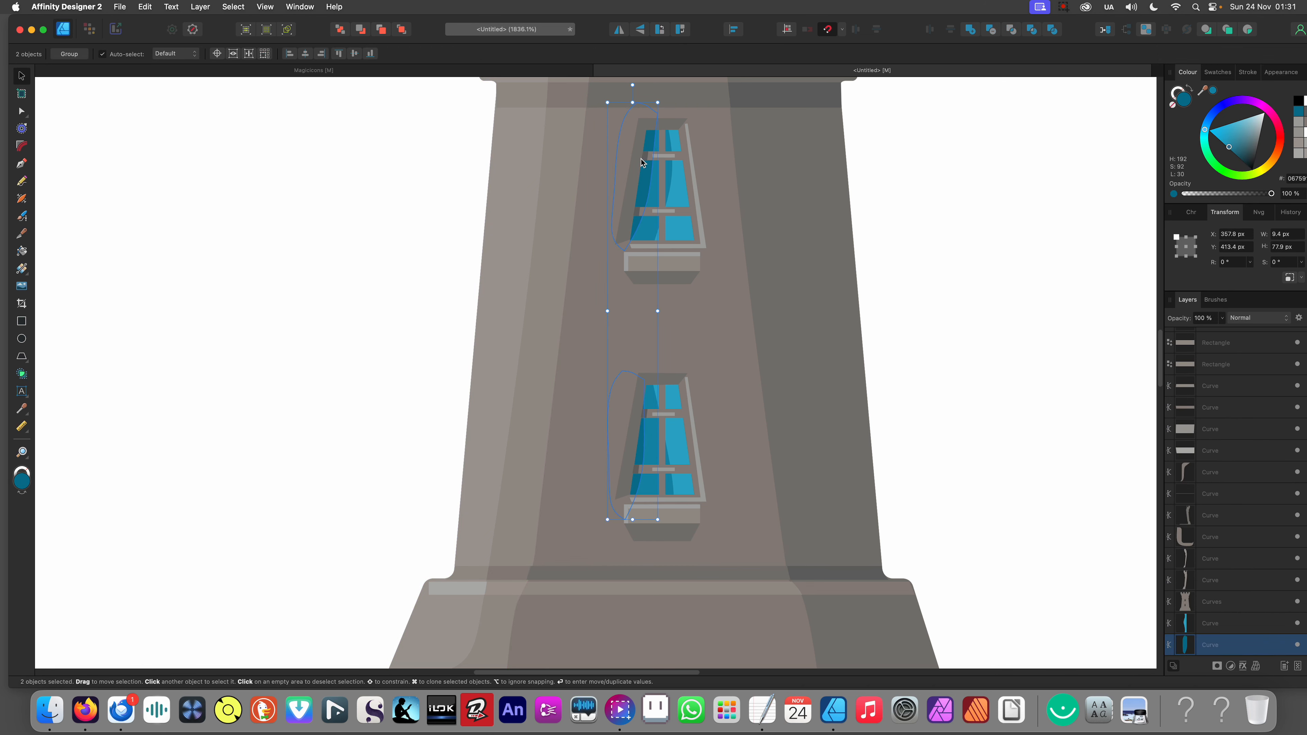
pyautogui.moveTo(647, 181); pyautogui.dragTo(646, 185)
pyautogui.scroll(-10, 685, 227)
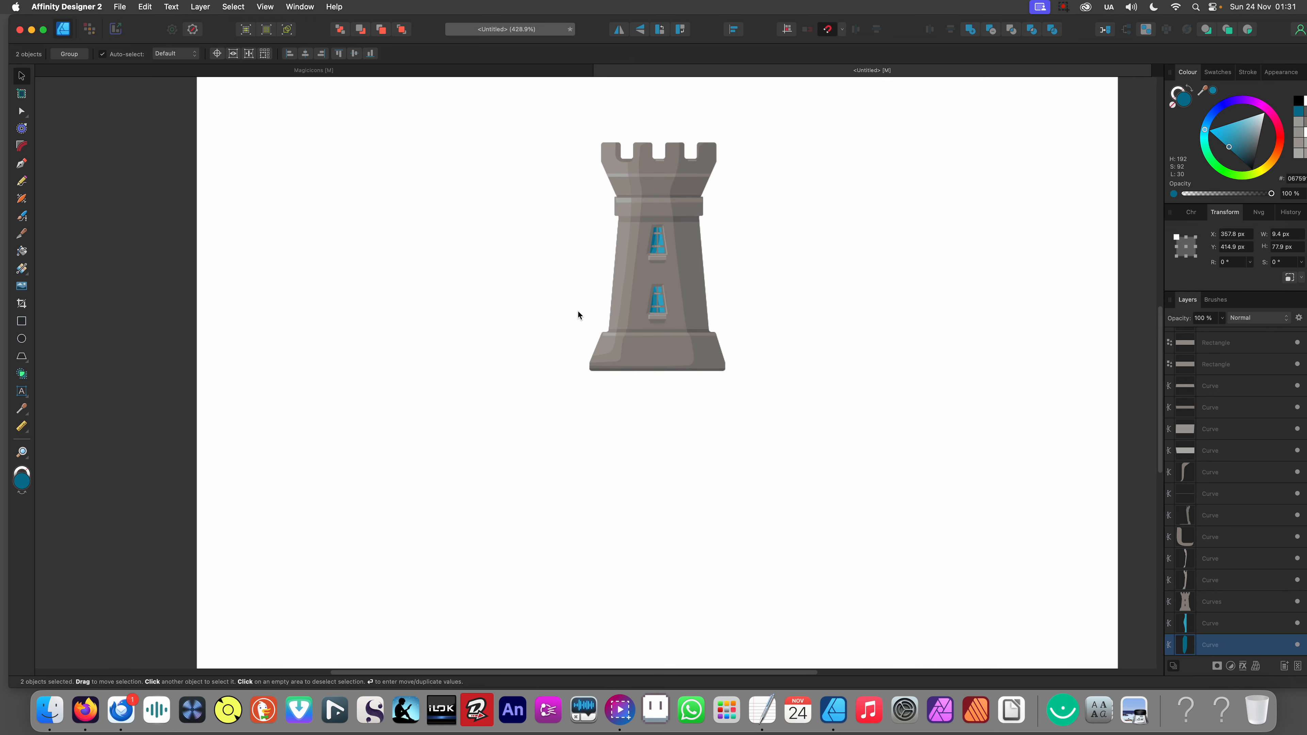
pyautogui.click(578, 310)
# Step: Shift the dark blue shape in the lower window slightly right and up to X 357.2 px, Y 464.8 px, and deselect
pyautogui.scroll(10, 671, 310)
pyautogui.moveTo(672, 309); pyautogui.dragTo(688, 372)
pyautogui.scroll(5, 687, 366)
pyautogui.click(600, 407)
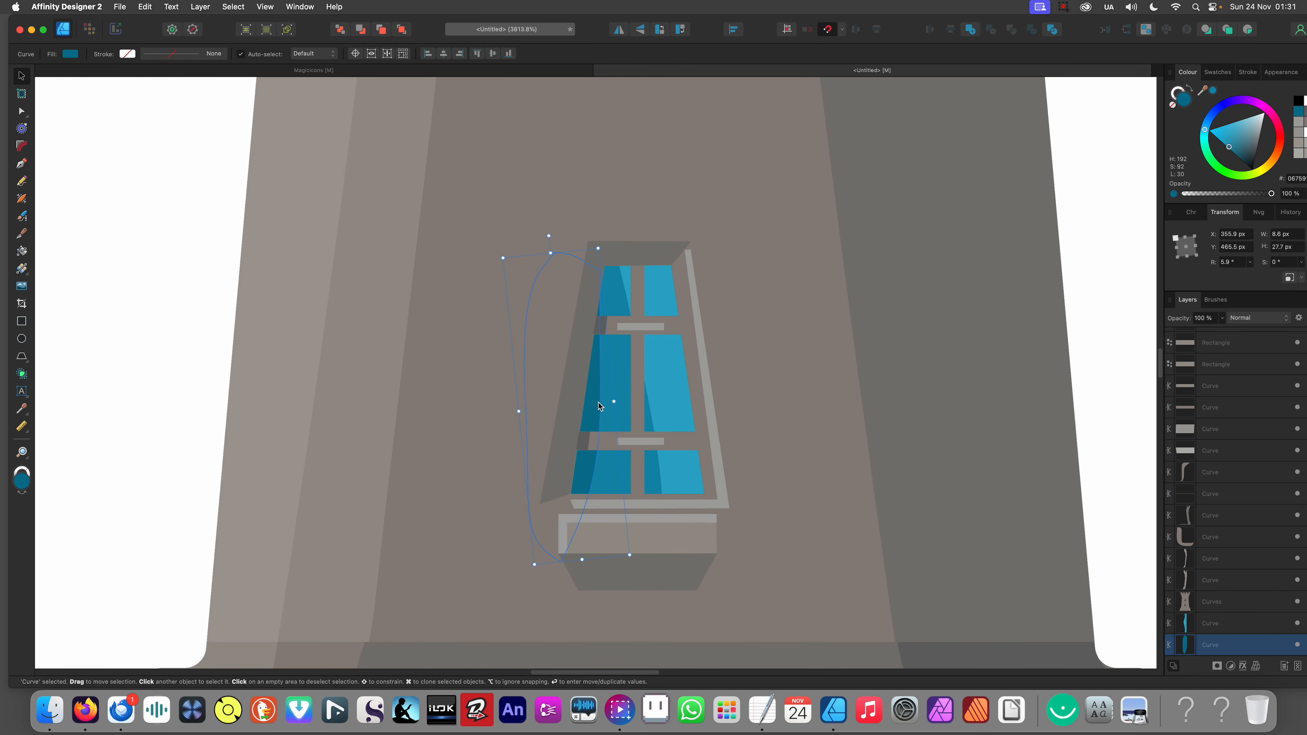
pyautogui.moveTo(600, 399); pyautogui.dragTo(618, 391)
pyautogui.scroll(-15, 649, 359)
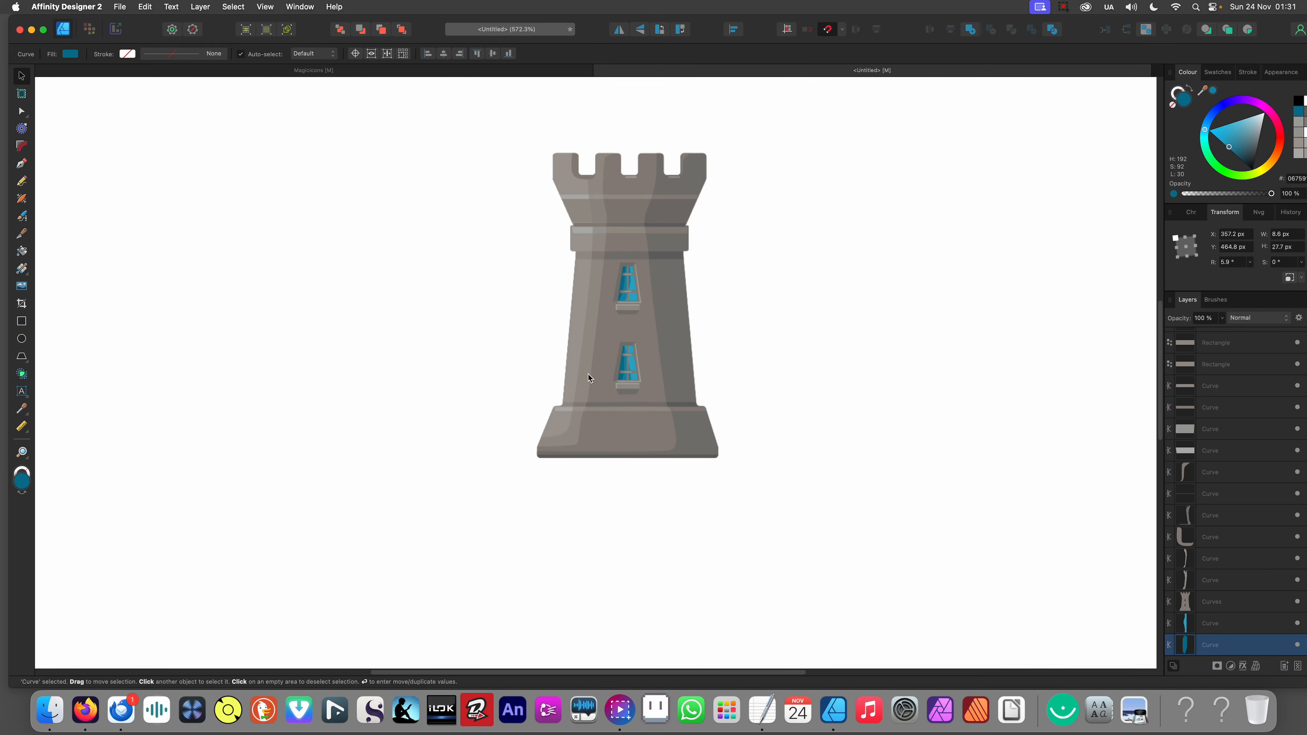
pyautogui.click(487, 421)
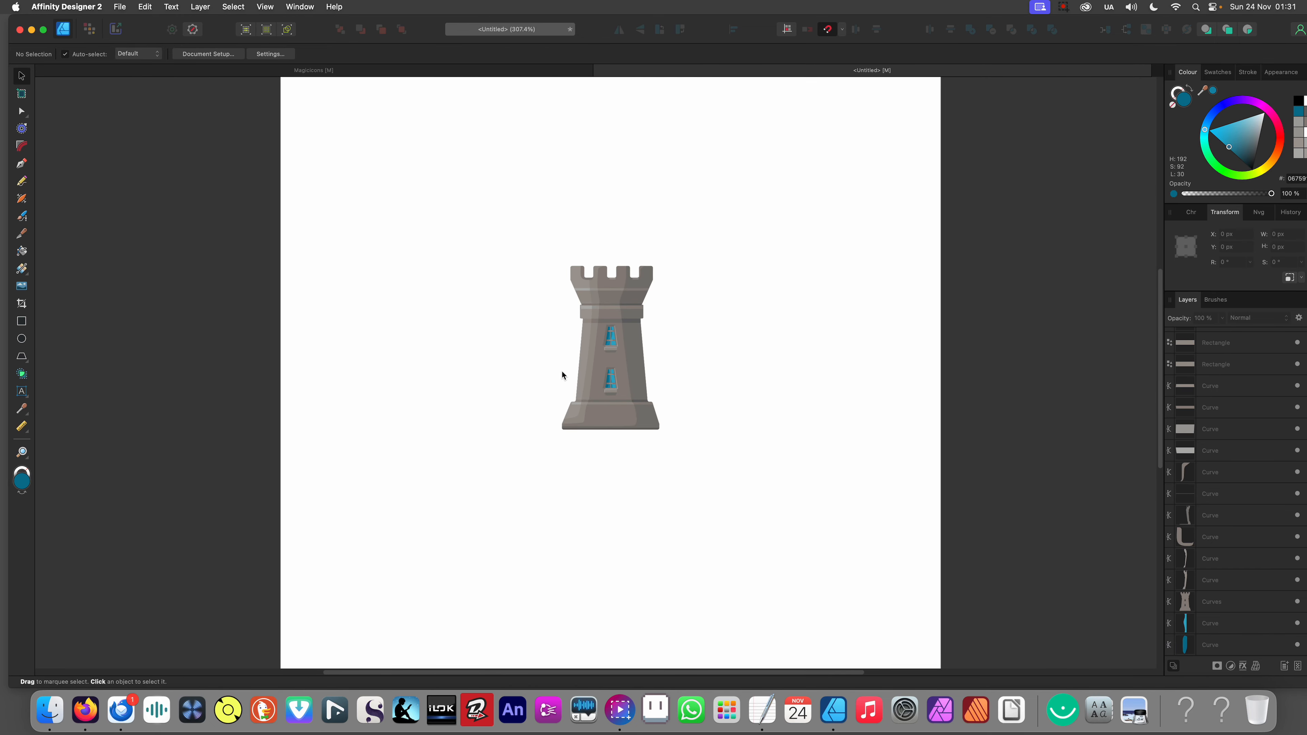
# Step: Draw a thin rectangle about 83.5 × 1.5 px across the battlements, directly above the light band
pyautogui.scroll(1, 587, 343)
pyautogui.scroll(-3, 585, 372)
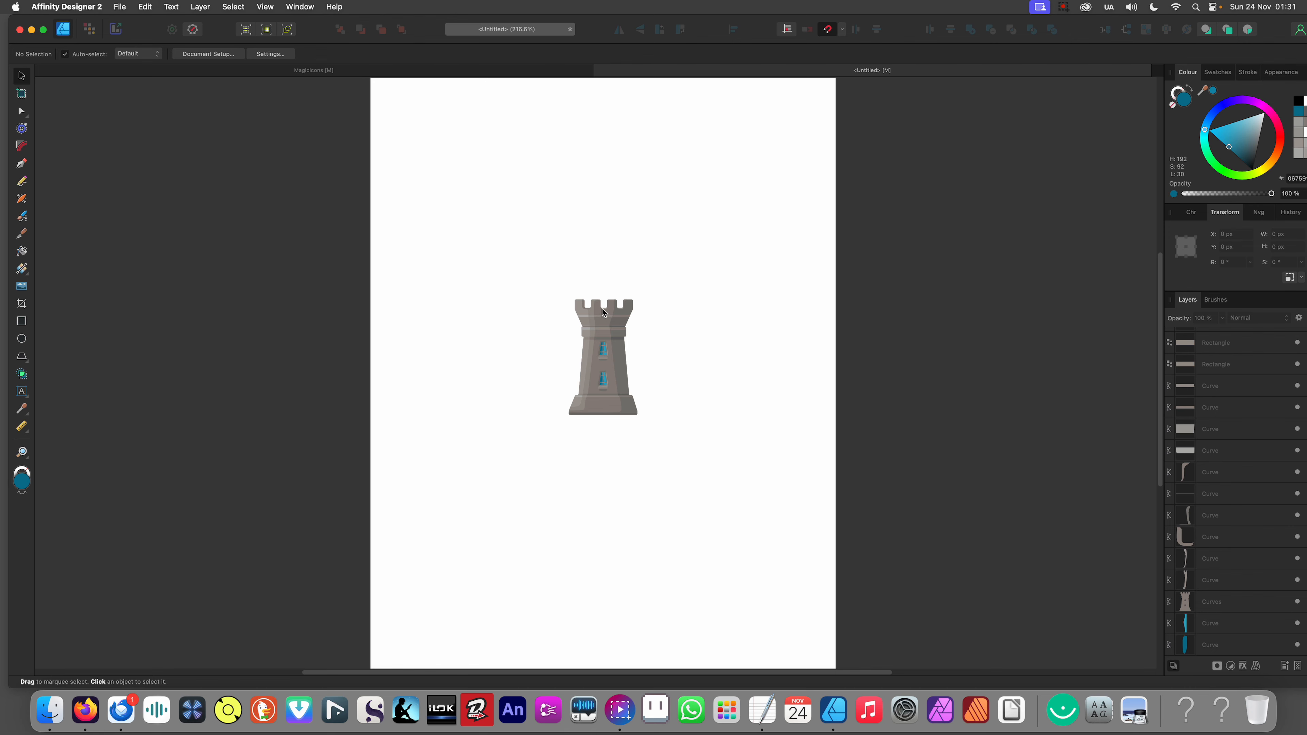
pyautogui.scroll(5, 604, 313)
pyautogui.scroll(5, 578, 341)
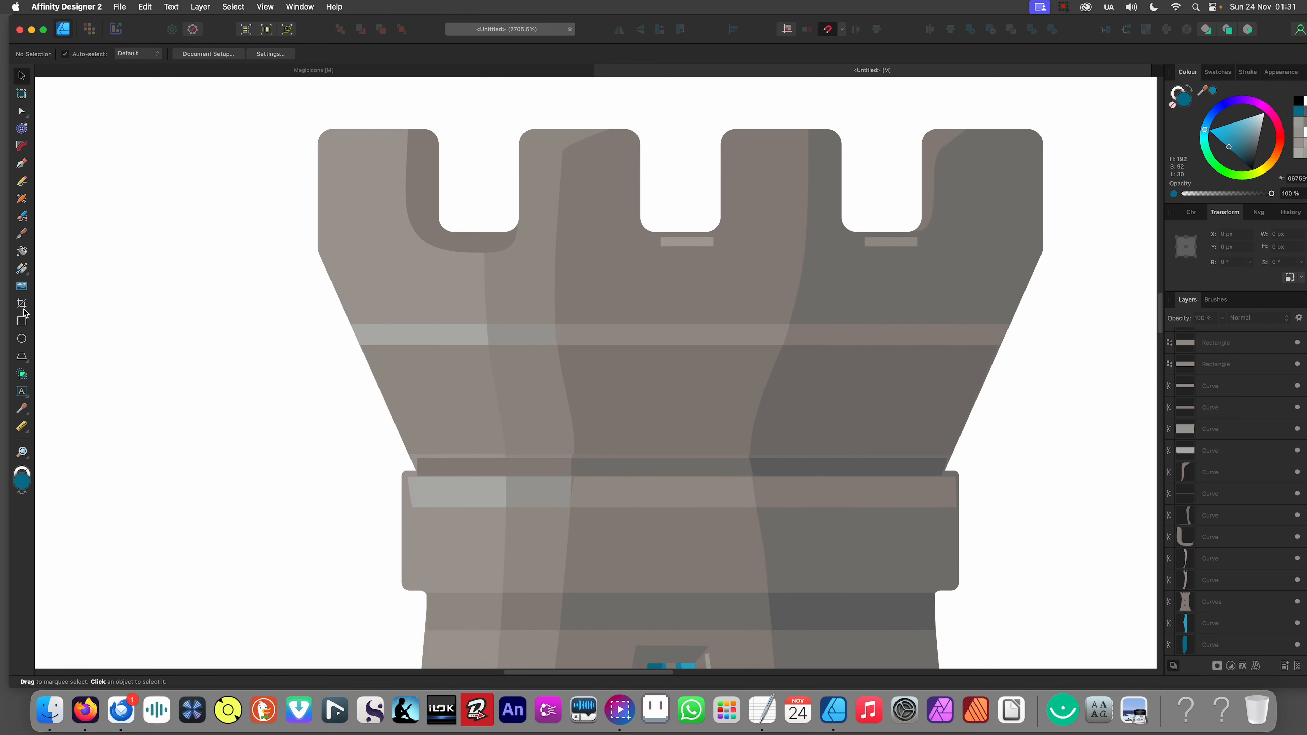
pyautogui.click(22, 319)
pyautogui.moveTo(367, 312); pyautogui.dragTo(1011, 321)
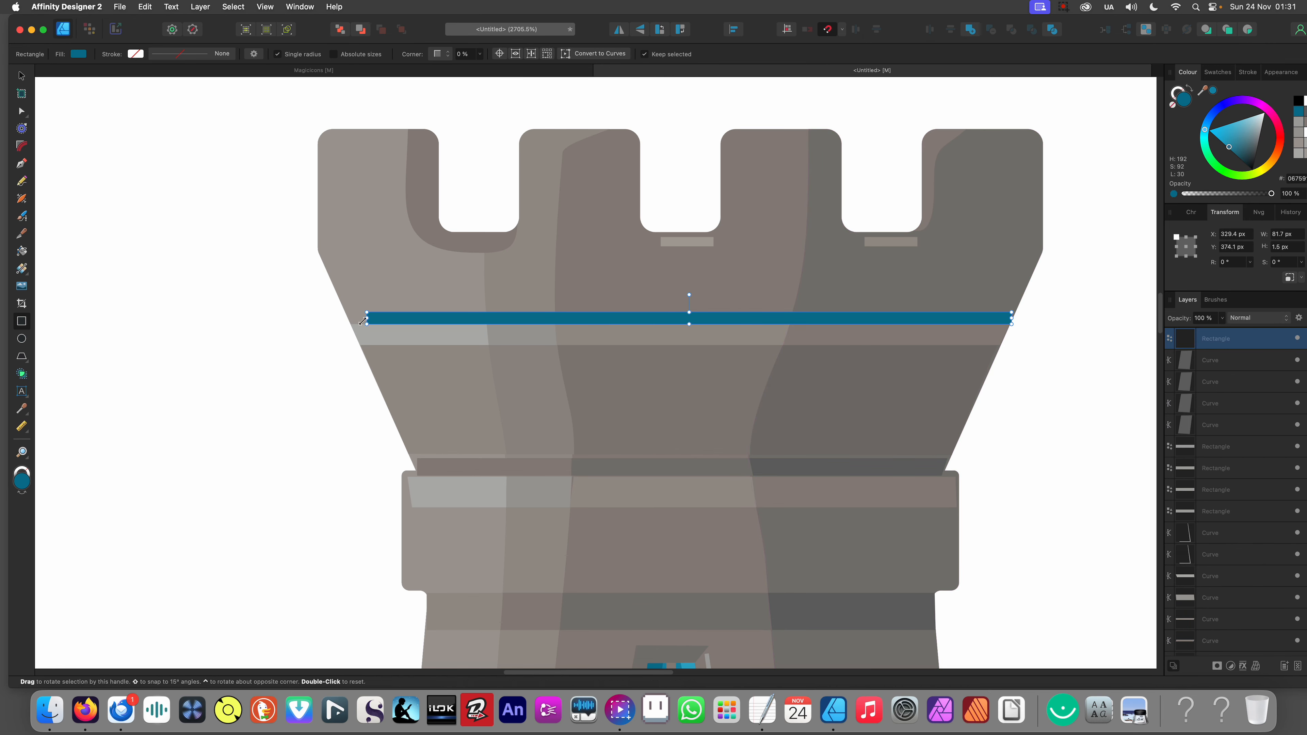
pyautogui.moveTo(367, 317); pyautogui.dragTo(353, 318)
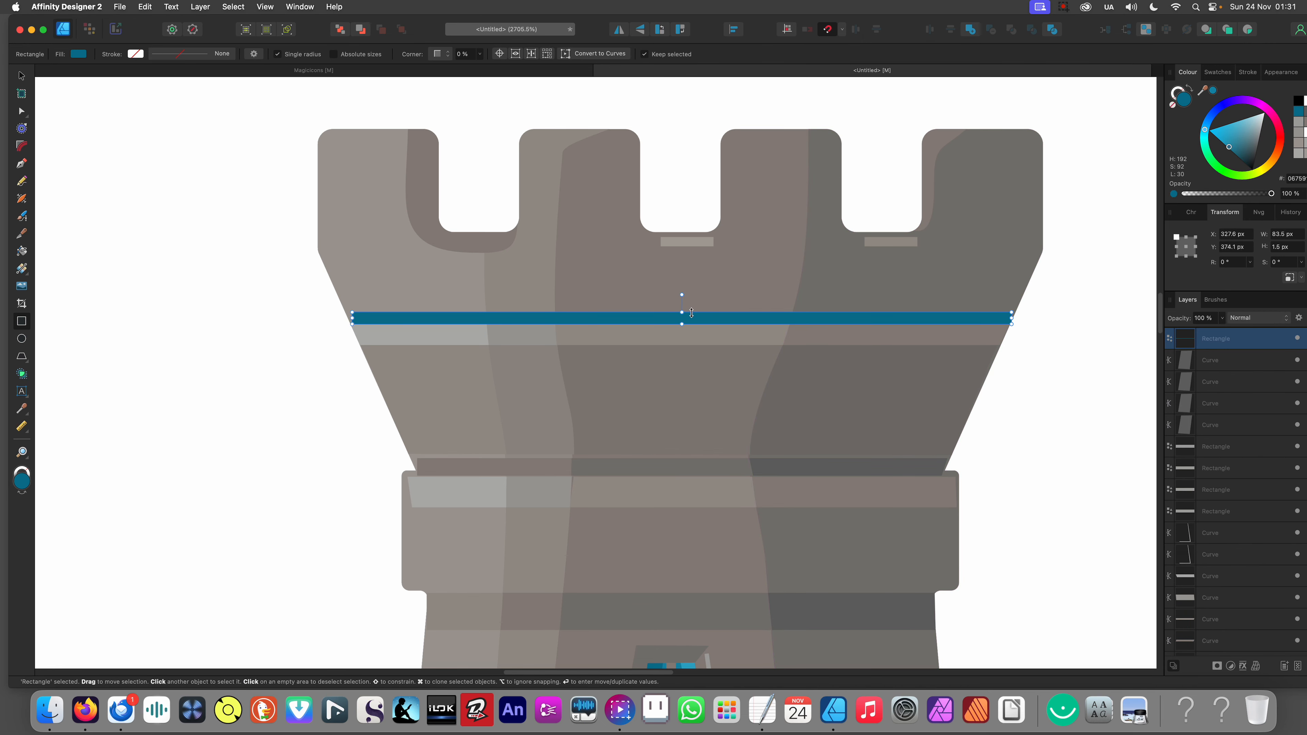
pyautogui.press('i')
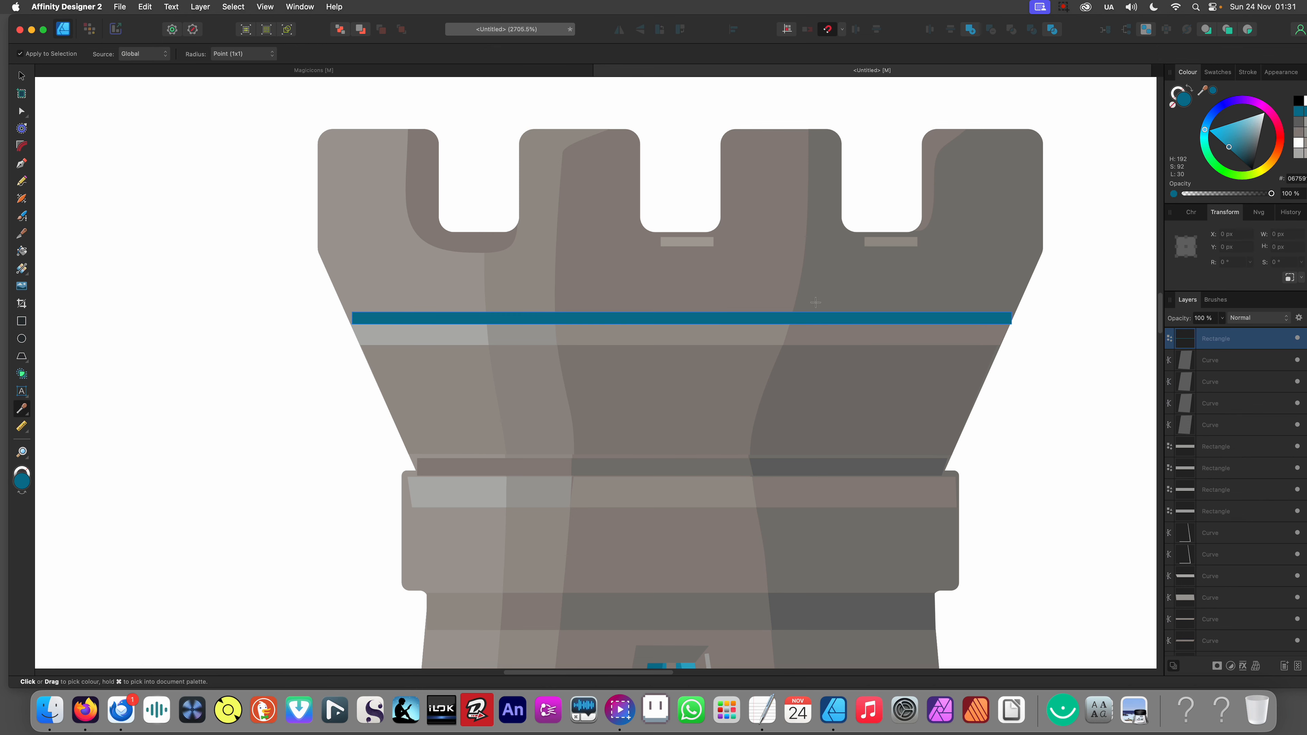
pyautogui.press('m')
pyautogui.click(869, 389)
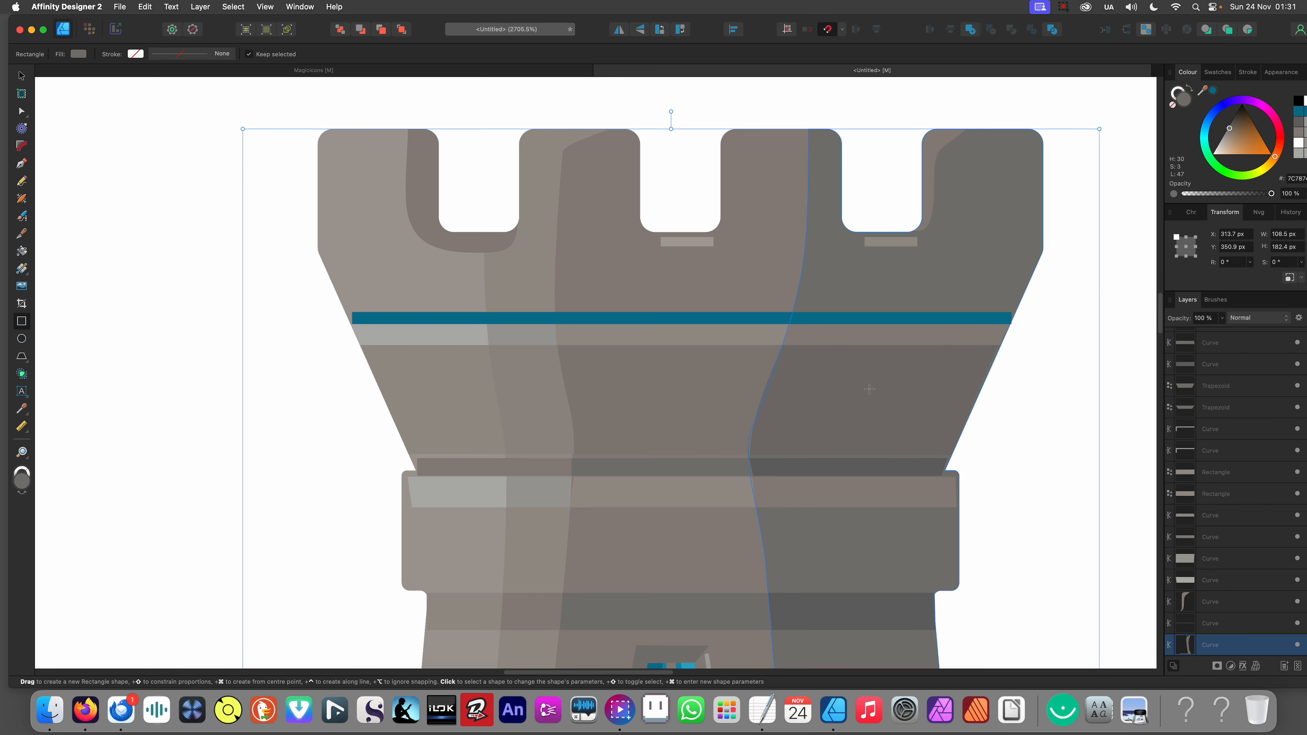
pyautogui.press('i')
pyautogui.click(837, 467)
pyautogui.press('super+z')
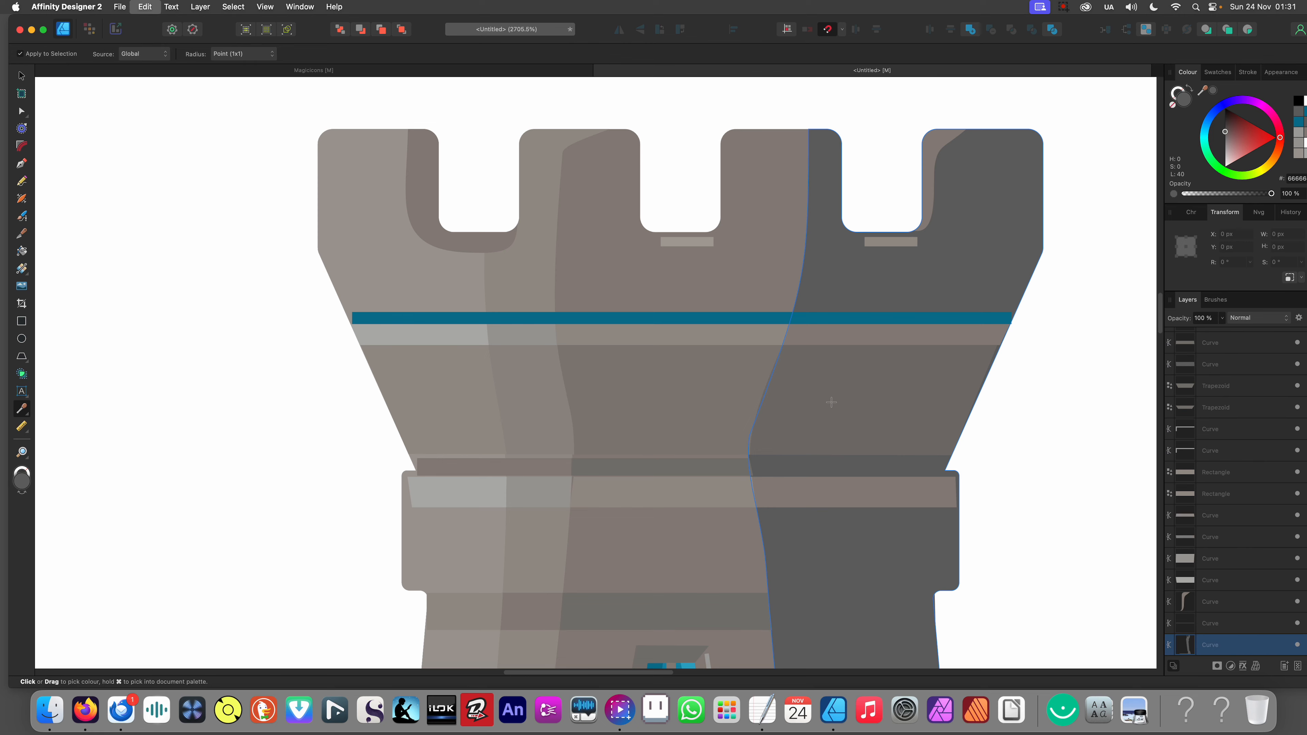
# Step: Recolour the thin blue strip above the light band dark grey with H 0, S 0, L 40, and deselect
pyautogui.press('v')
pyautogui.click(945, 317)
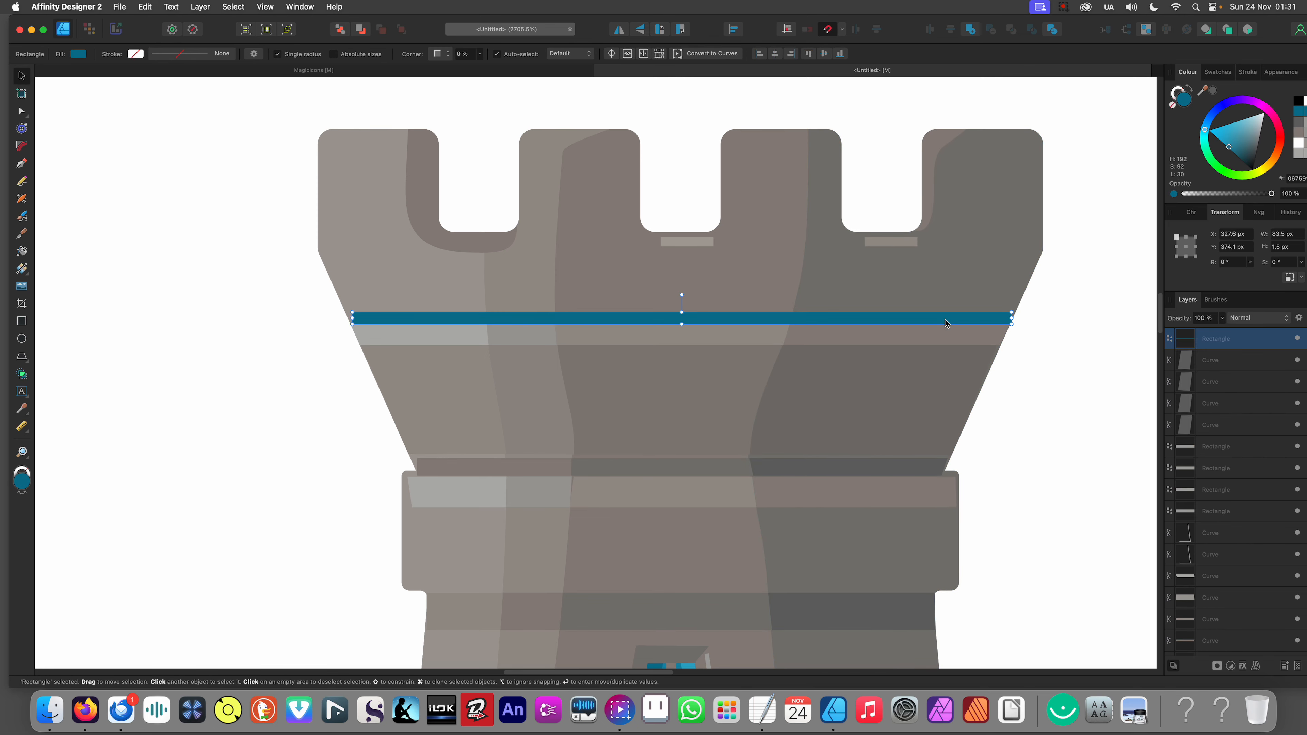
pyautogui.press('i')
pyautogui.click(844, 382)
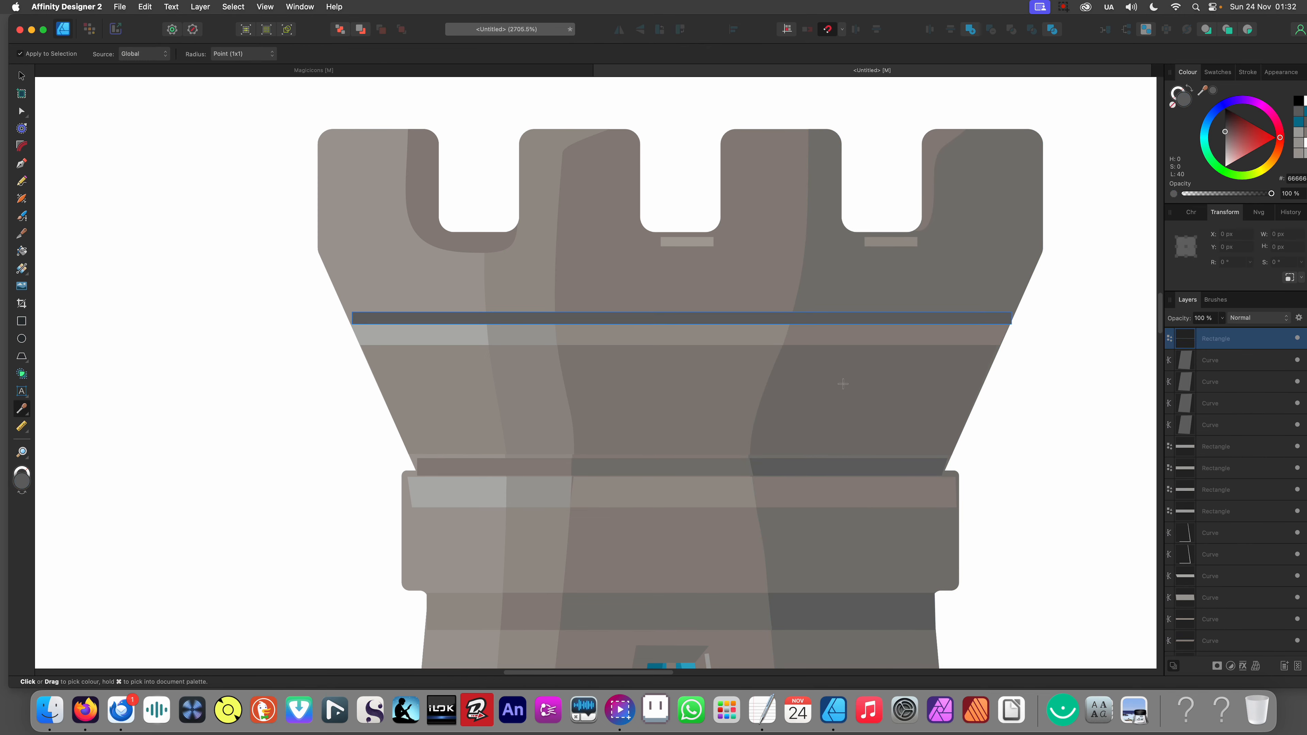
pyautogui.scroll(-15, 842, 382)
pyautogui.press('v')
pyautogui.click(631, 442)
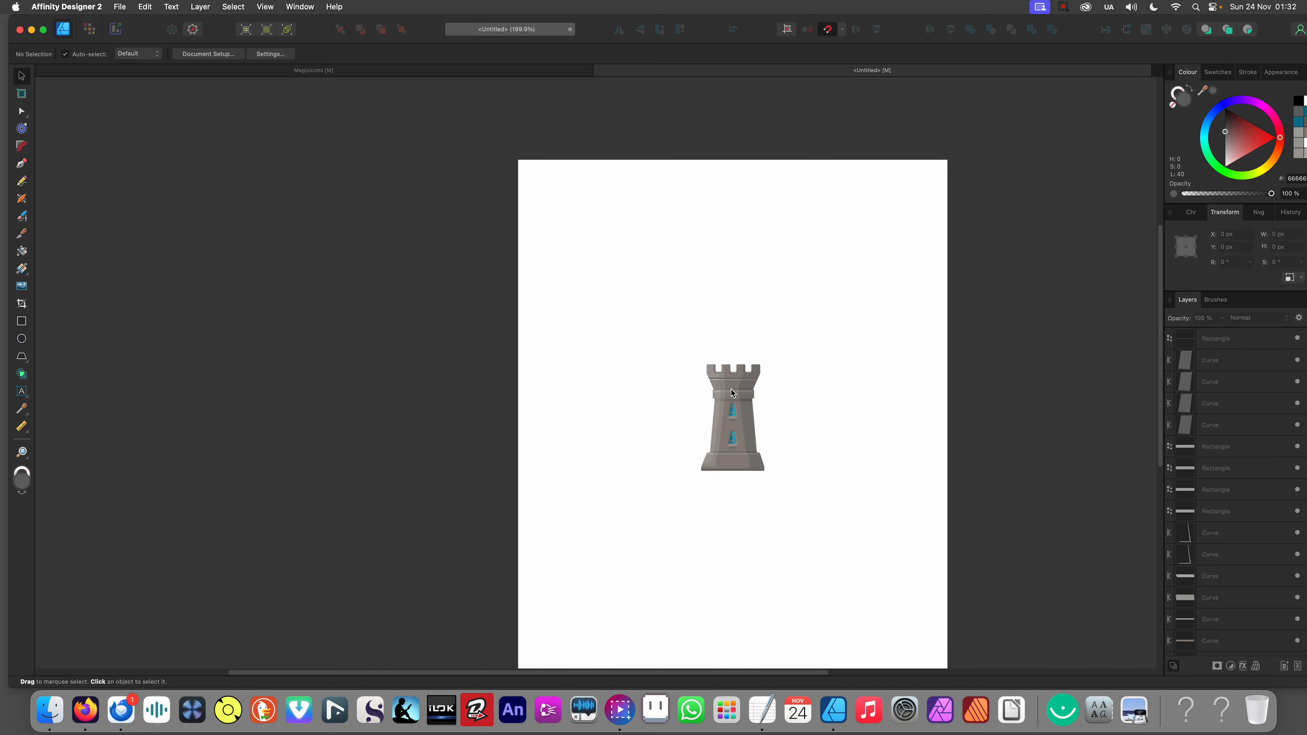
# Step: Reduce the dark grey strip's height to 1 px, keeping its lower edge on the light band, and deselect
pyautogui.scroll(15, 690, 319)
pyautogui.scroll(2, 696, 314)
pyautogui.click(699, 305)
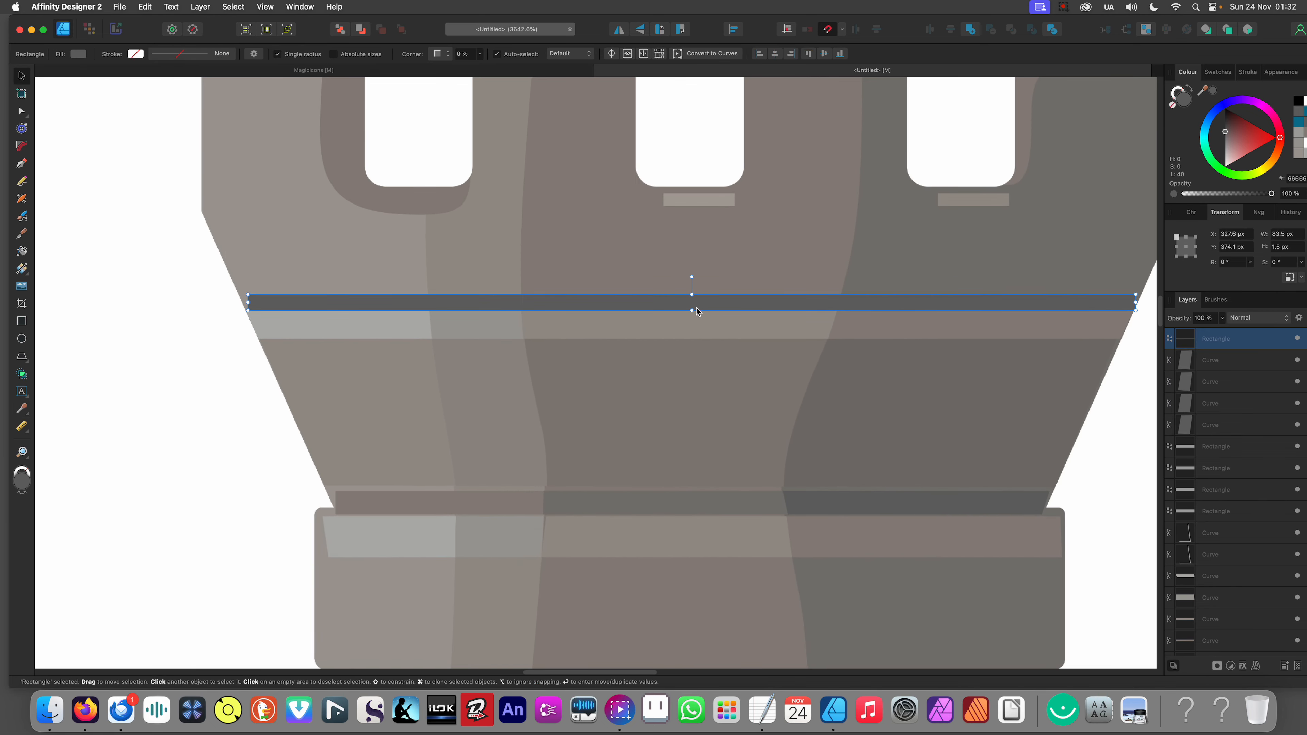
pyautogui.scroll(-15, 632, 332)
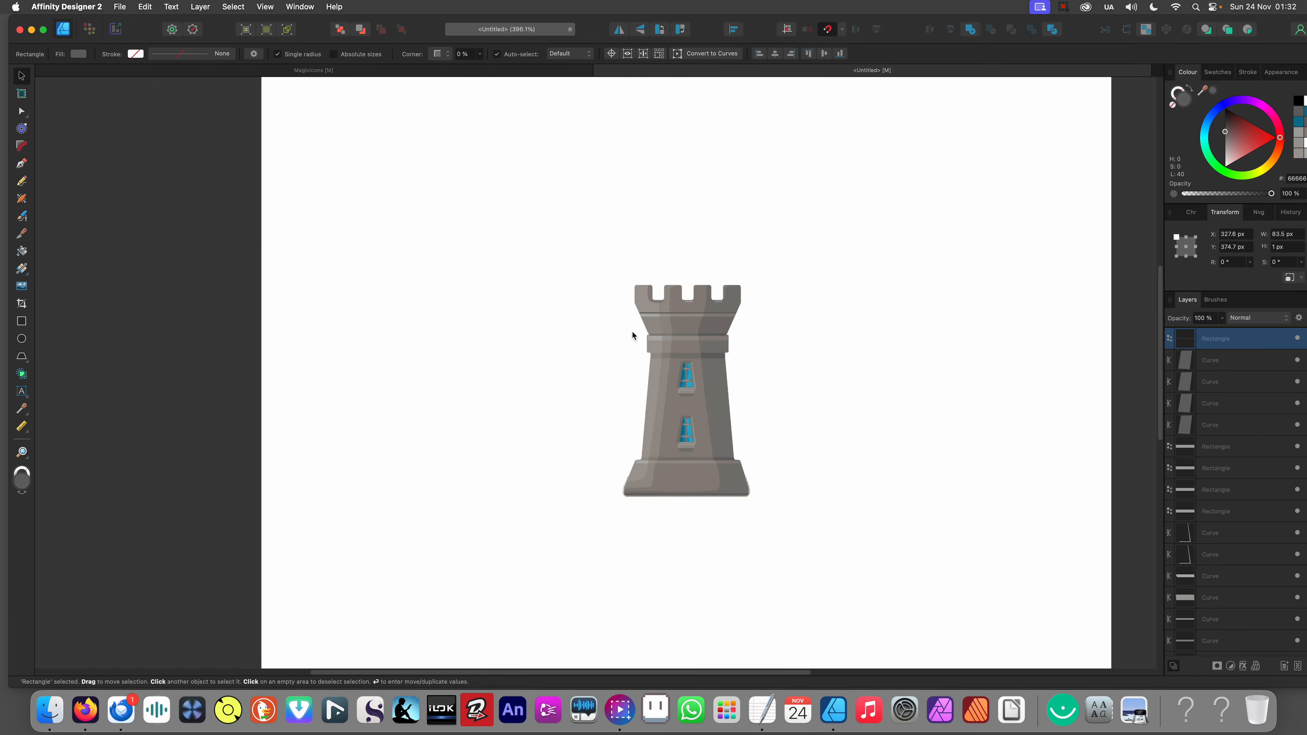
pyautogui.click(587, 337)
# Step: Cut the dark grey strip into four segments with the Knife tool, following the three boundaries between the tower's shaded faces
pyautogui.scroll(8, 615, 329)
pyautogui.scroll(6, 648, 330)
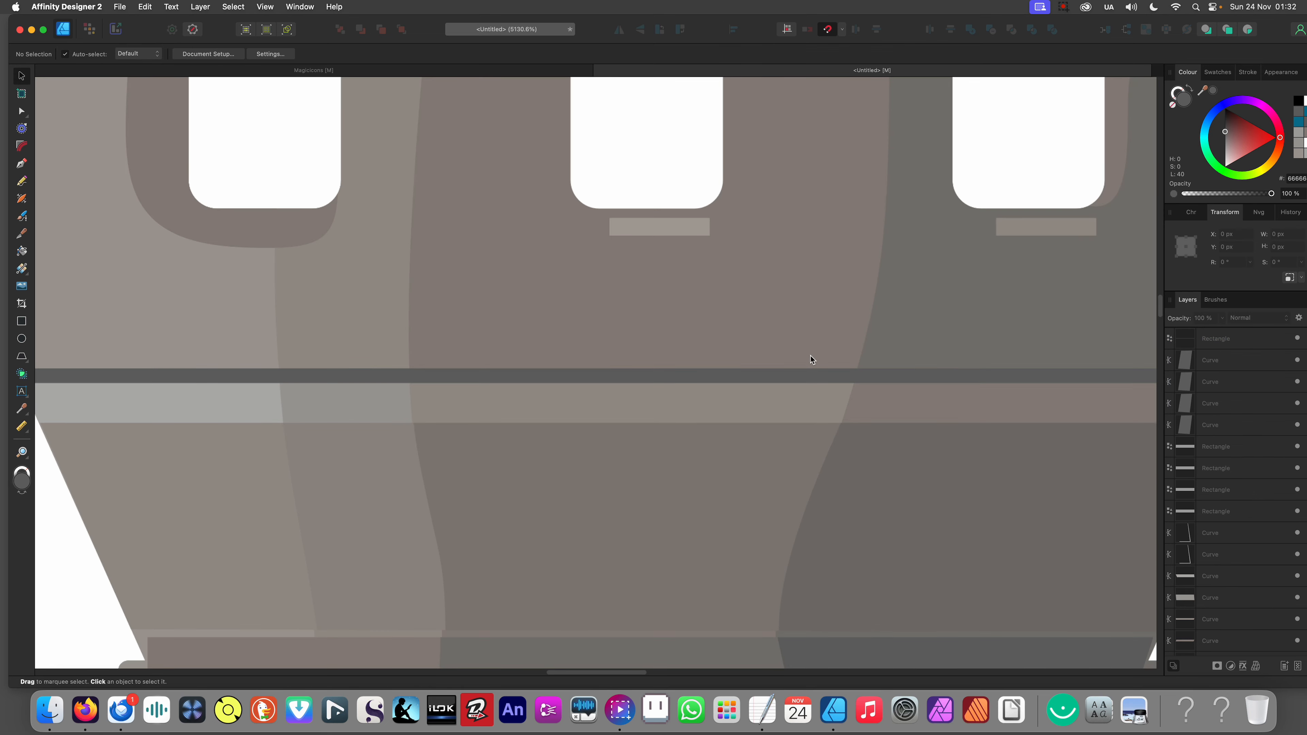
pyautogui.click(834, 337)
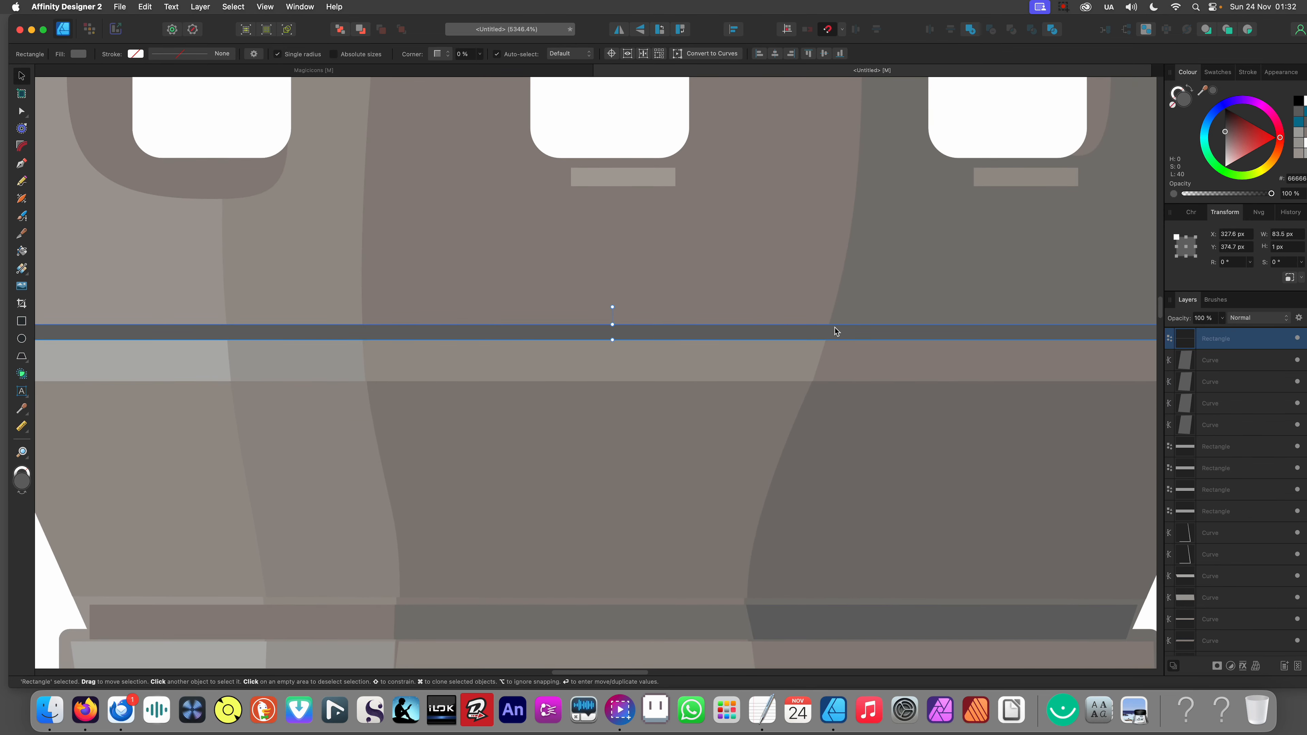
pyautogui.press('k')
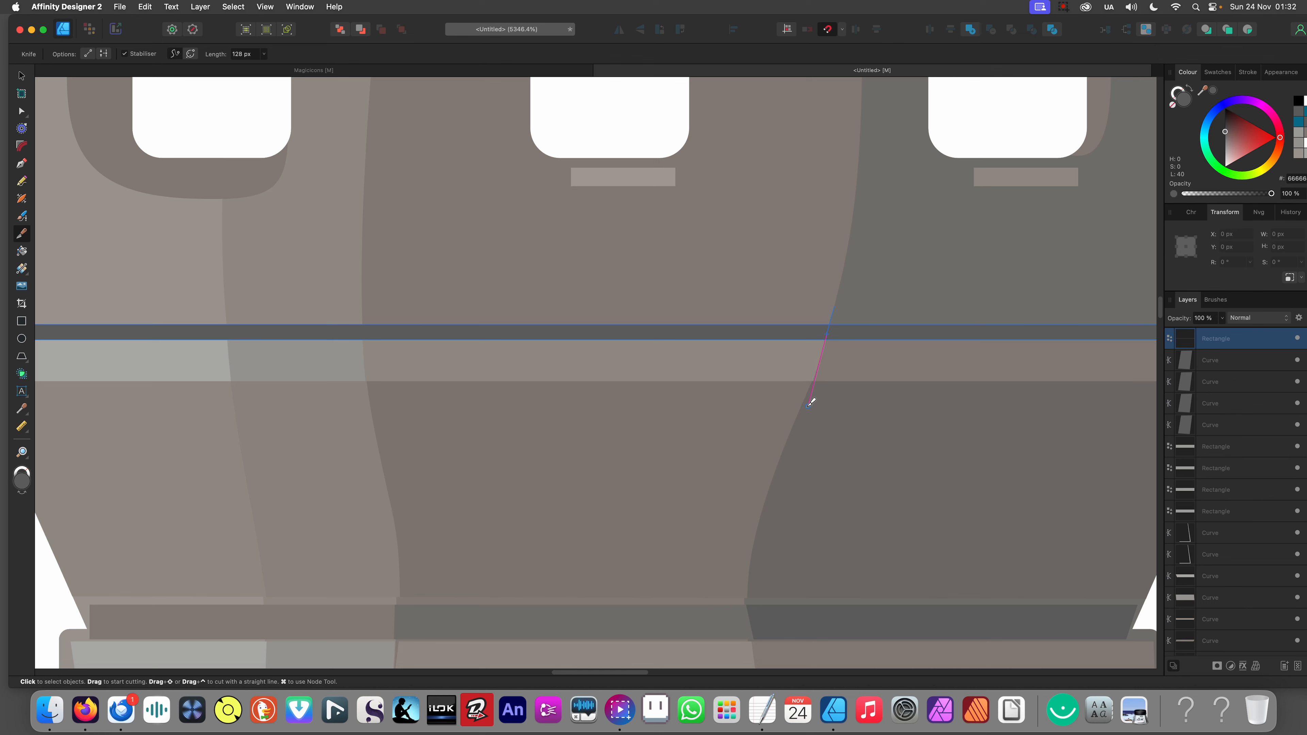
pyautogui.moveTo(800, 424); pyautogui.dragTo(799, 428)
pyautogui.hscroll(-5, 881, 376)
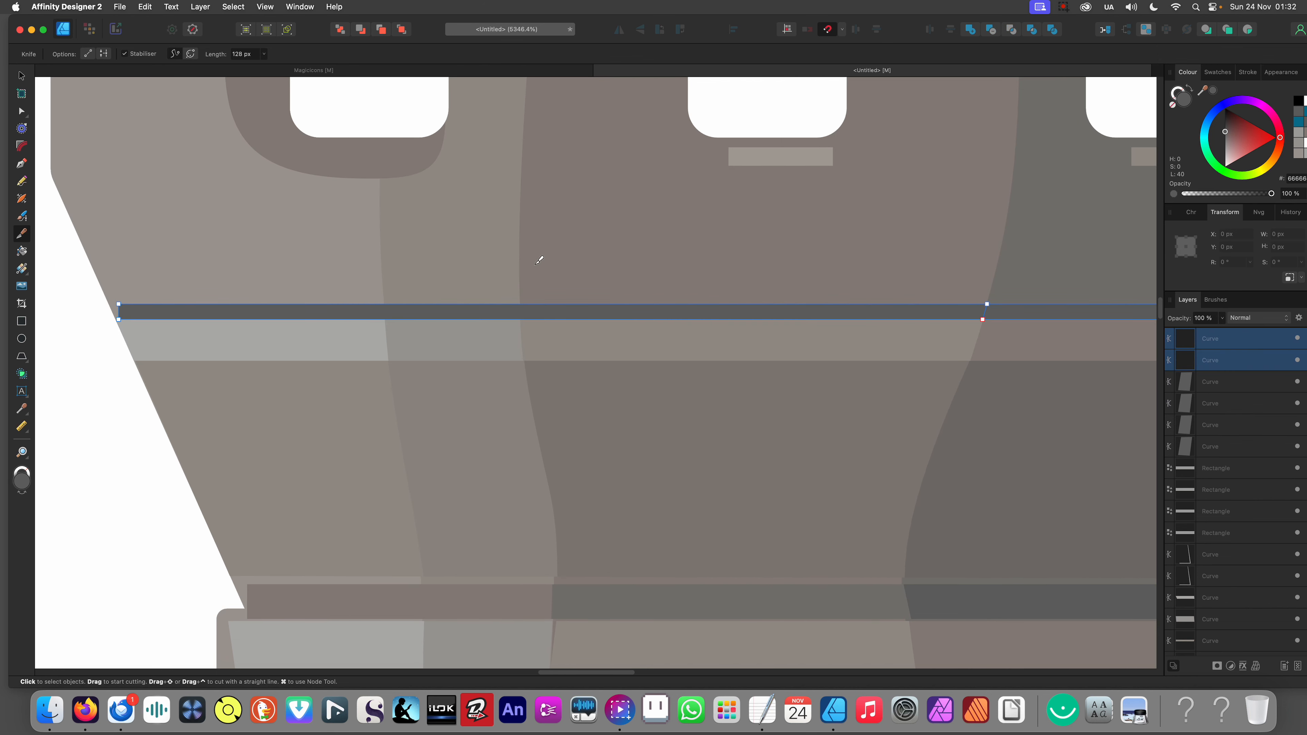
pyautogui.moveTo(520, 305); pyautogui.dragTo(521, 401)
pyautogui.moveTo(386, 279)
pyautogui.mouseDown()
pyautogui.moveTo(376, 341)
pyautogui.moveTo(386, 400)
pyautogui.mouseUp()
pyautogui.scroll(-2, 399, 443)
# Step: Recolour the strip's central 30 px wide segment with a grey sampled from the tower's shading
pyautogui.press('v')
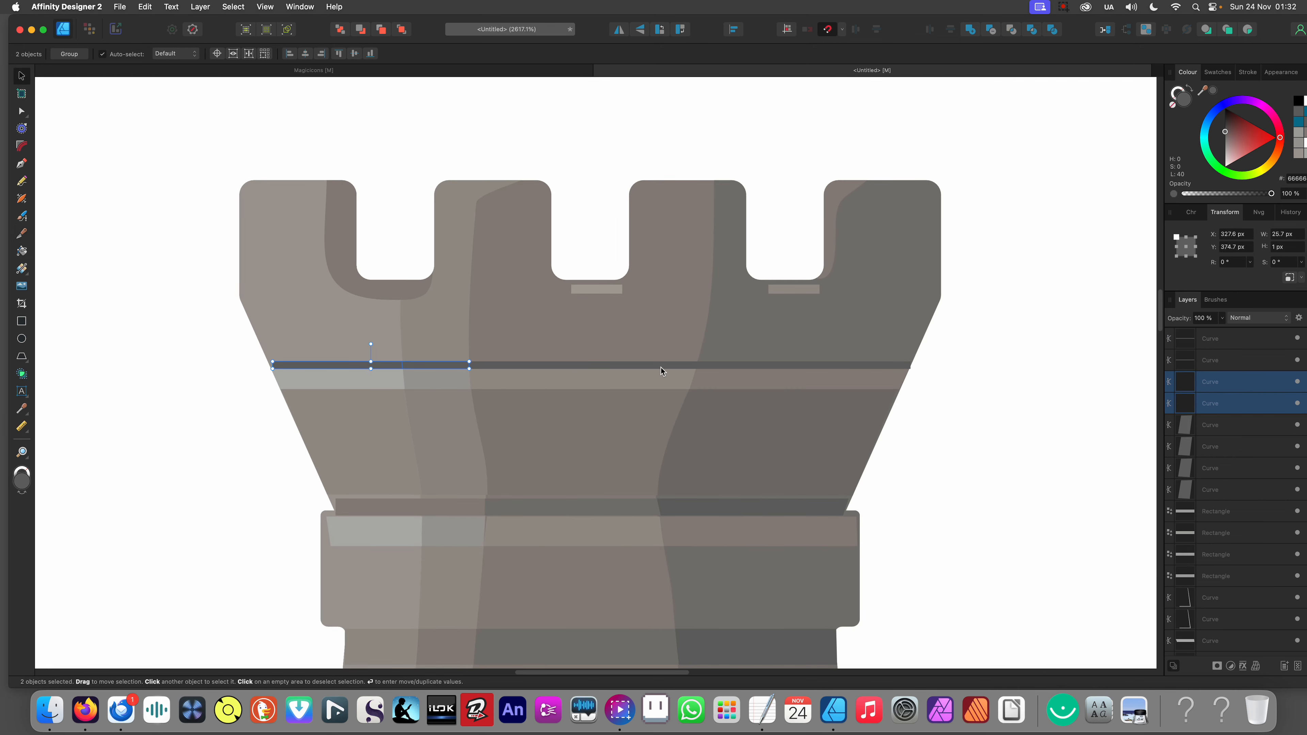
pyautogui.click(662, 365)
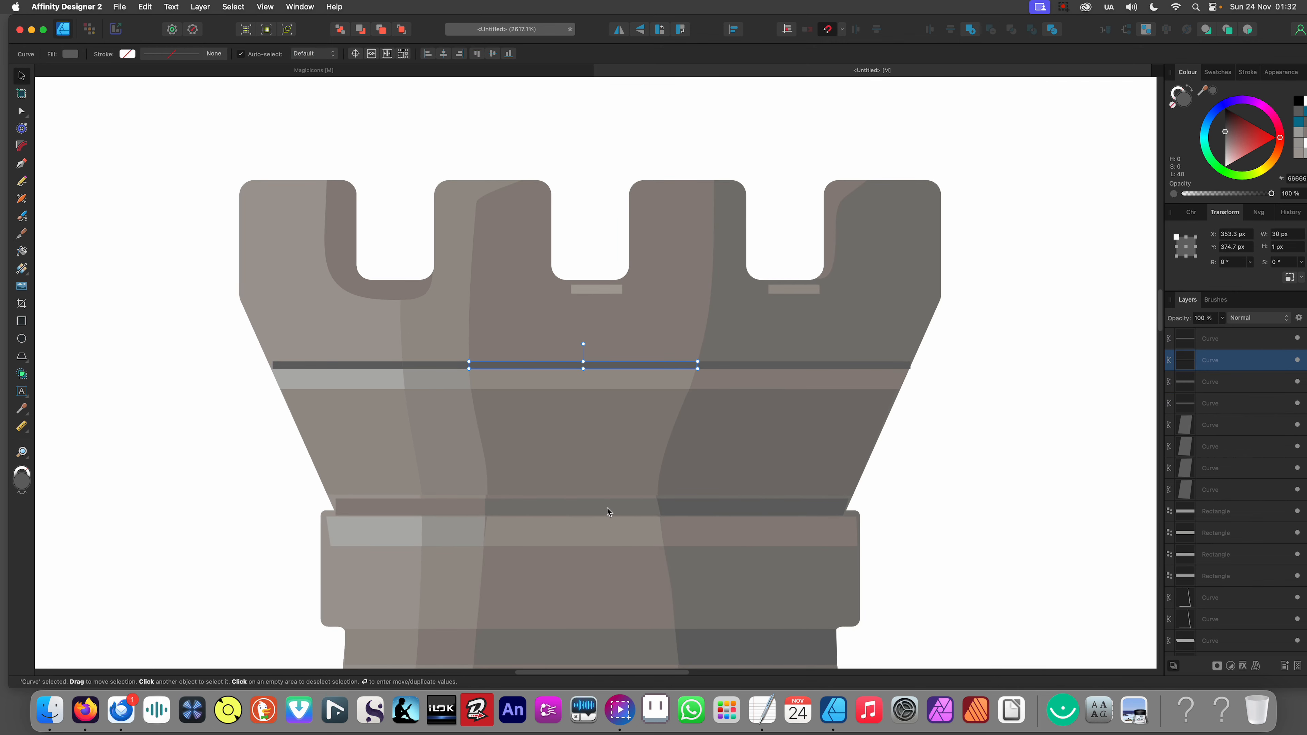
pyautogui.press('i')
pyautogui.click(544, 450)
# Step: Recolour the strip's two left segments warm grey with H 30, S 6, L 52, and deselect
pyautogui.press('v')
pyautogui.click(435, 366)
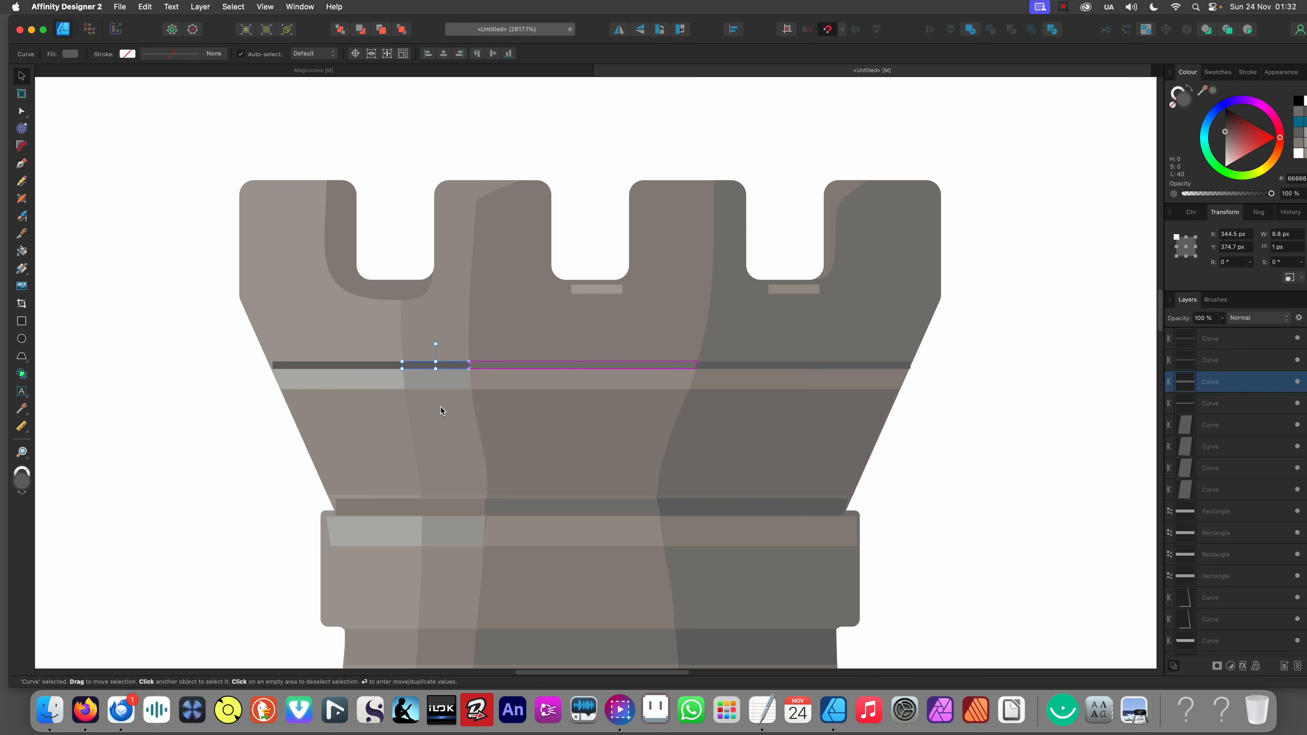
pyautogui.press('i')
pyautogui.click(447, 505)
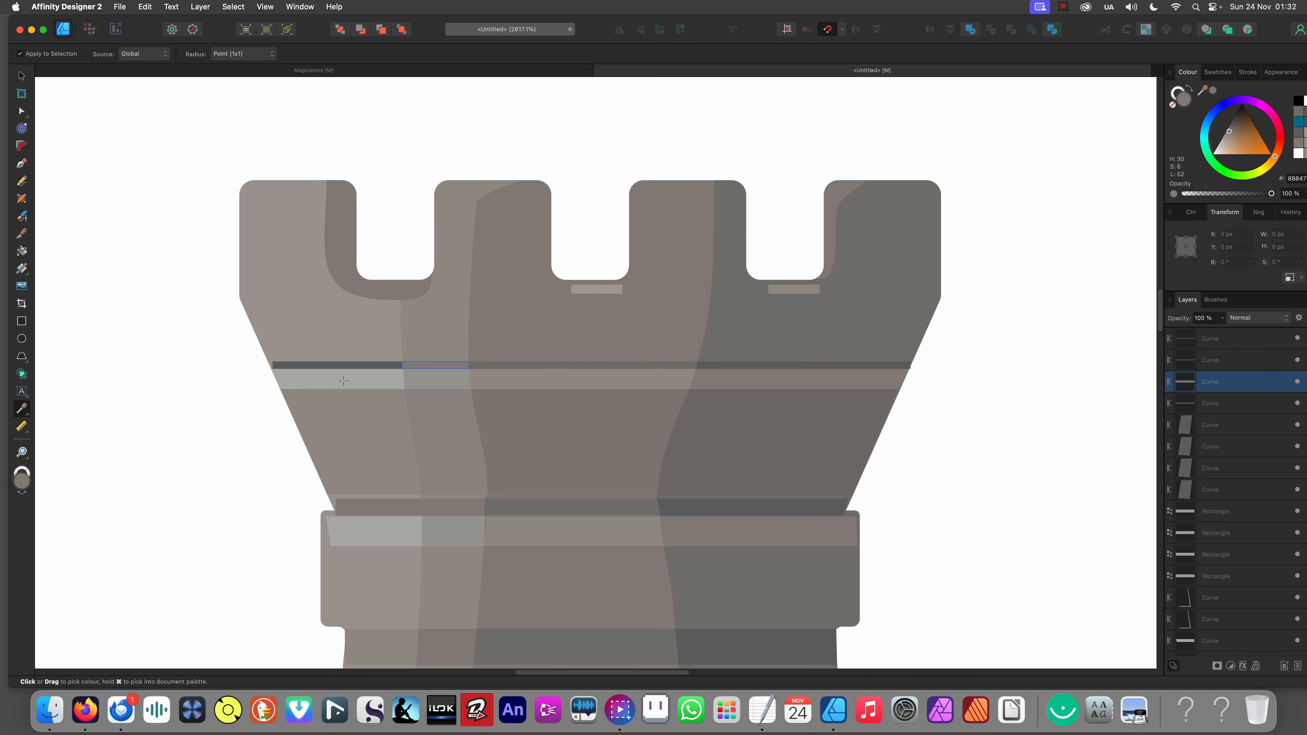
pyautogui.press('v')
pyautogui.click(346, 366)
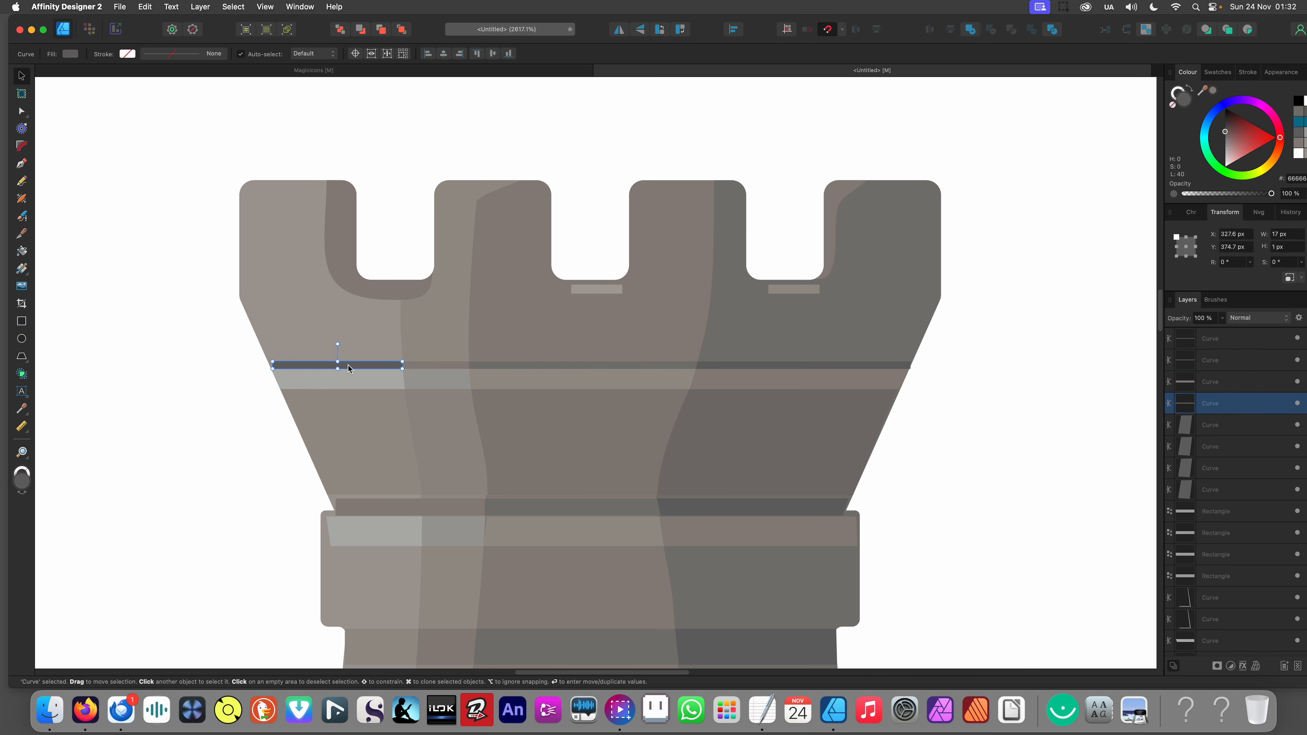
pyautogui.press('i')
pyautogui.click(398, 504)
pyautogui.scroll(-10, 545, 391)
pyautogui.press('v')
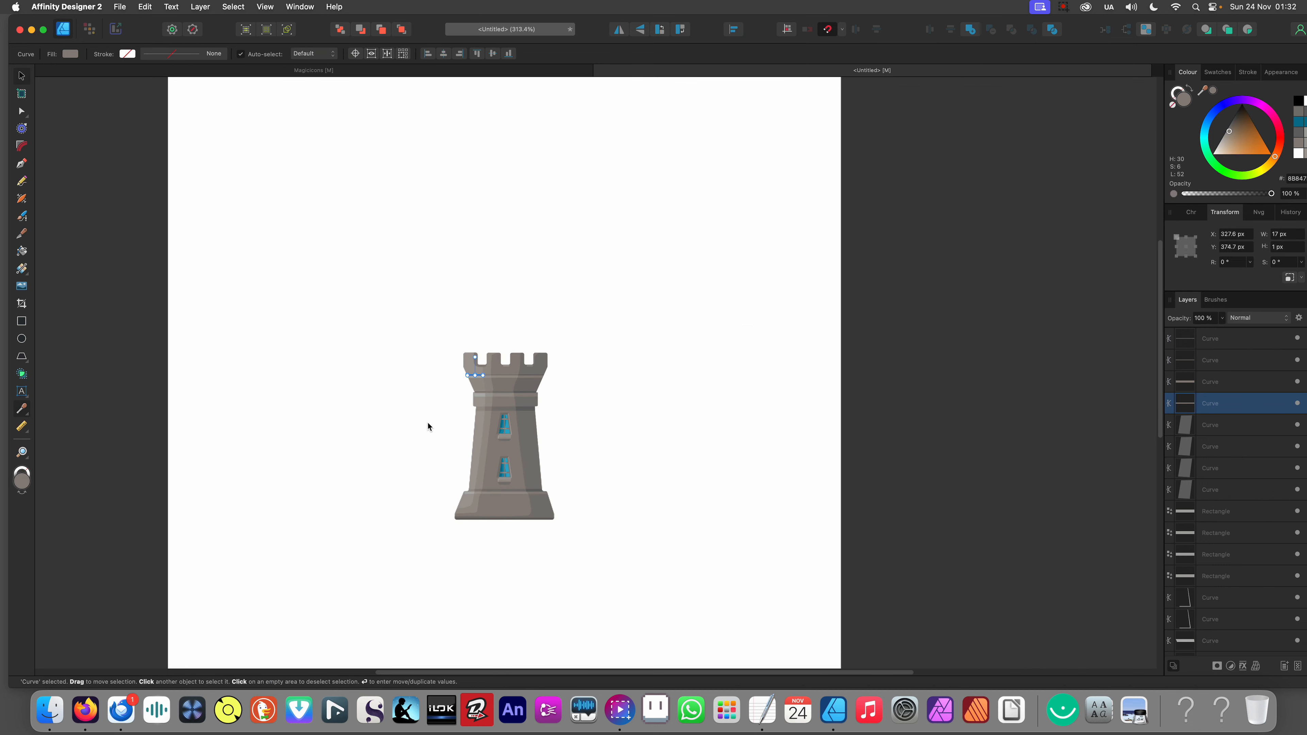
pyautogui.click(427, 422)
# Step: Examine the tower's battlements, windows and base, both close up and as a whole on the page
pyautogui.scroll(3, 474, 403)
pyautogui.scroll(3, 452, 337)
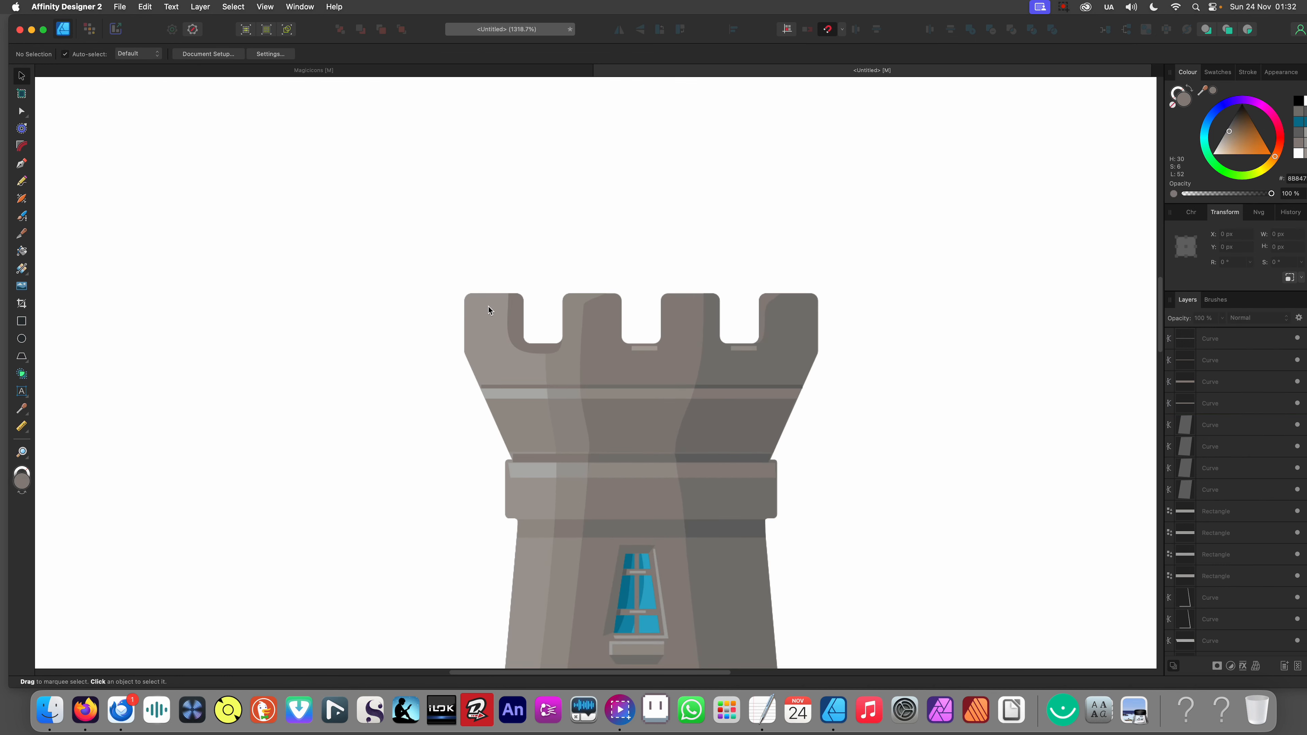
pyautogui.scroll(-9, 543, 292)
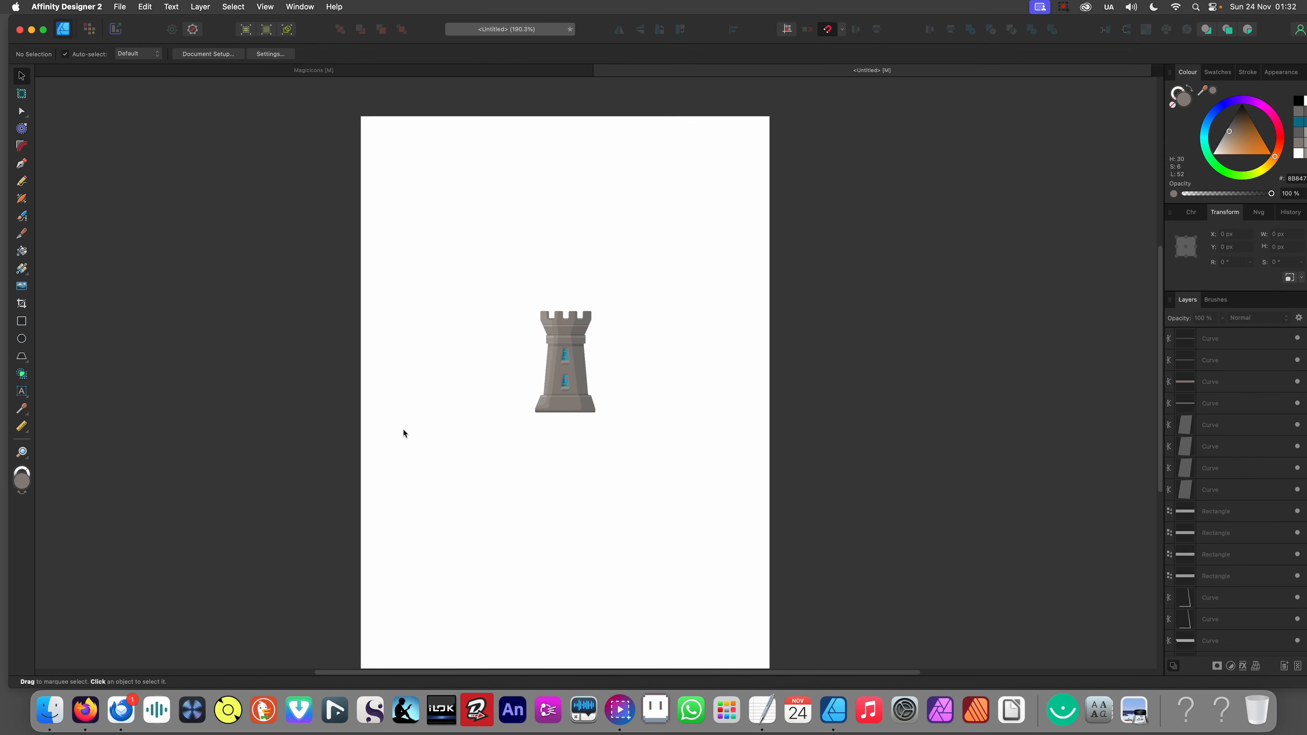
pyautogui.scroll(2, 576, 403)
pyautogui.scroll(4, 579, 415)
pyautogui.scroll(-1, 657, 457)
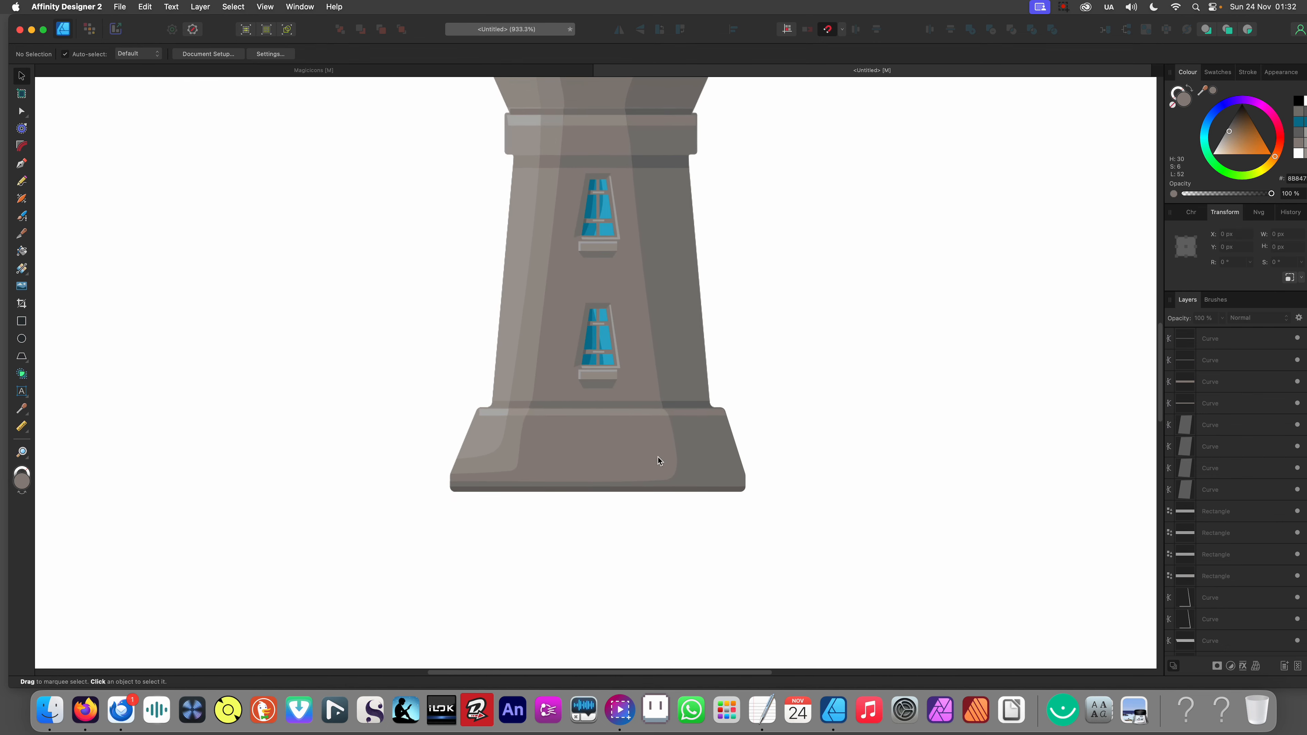
pyautogui.scroll(-1, 563, 318)
pyautogui.scroll(-4, 564, 317)
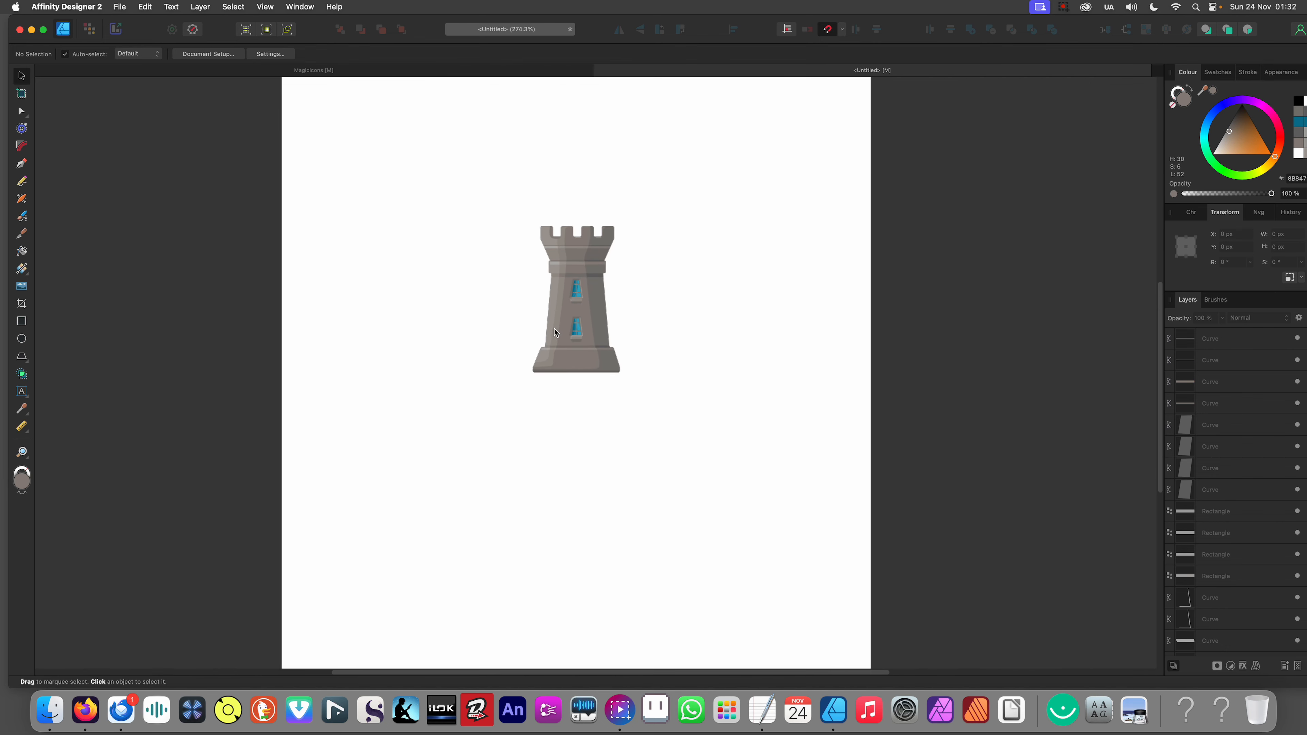
pyautogui.scroll(4, 557, 319)
pyautogui.scroll(4, 553, 298)
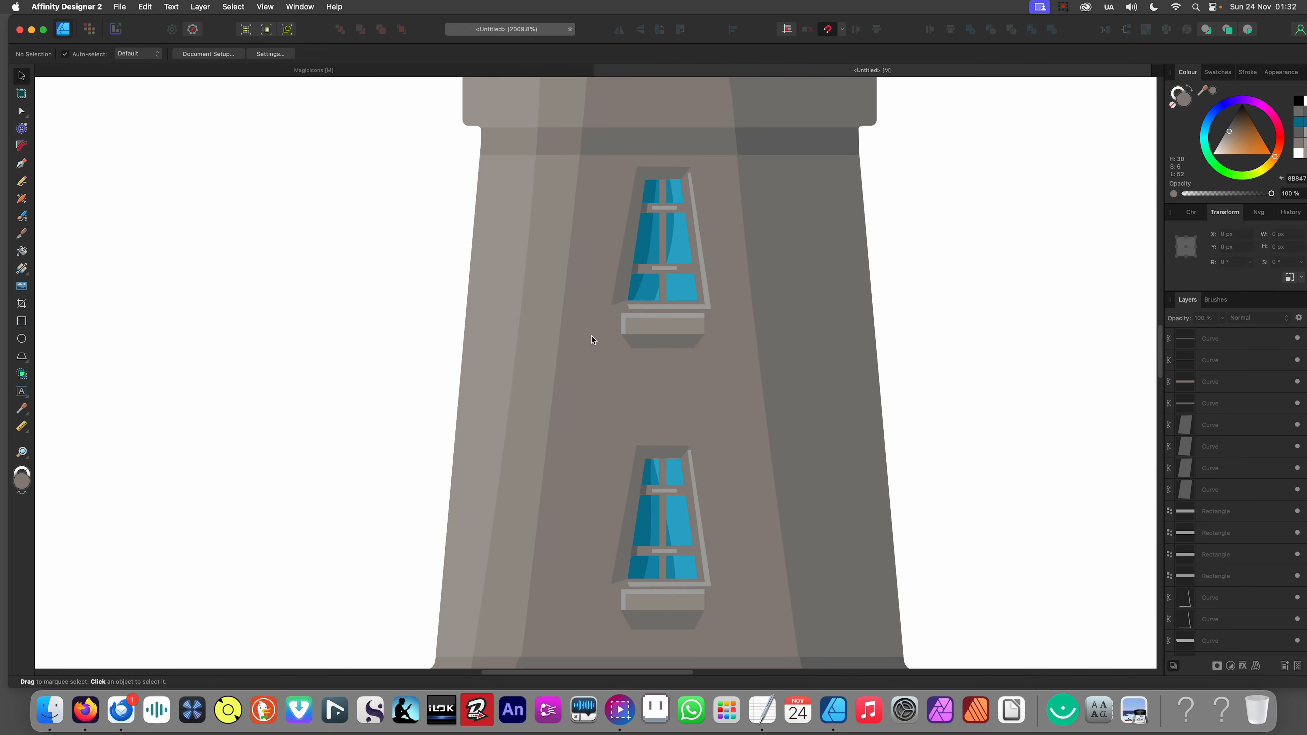
pyautogui.scroll(-8, 591, 340)
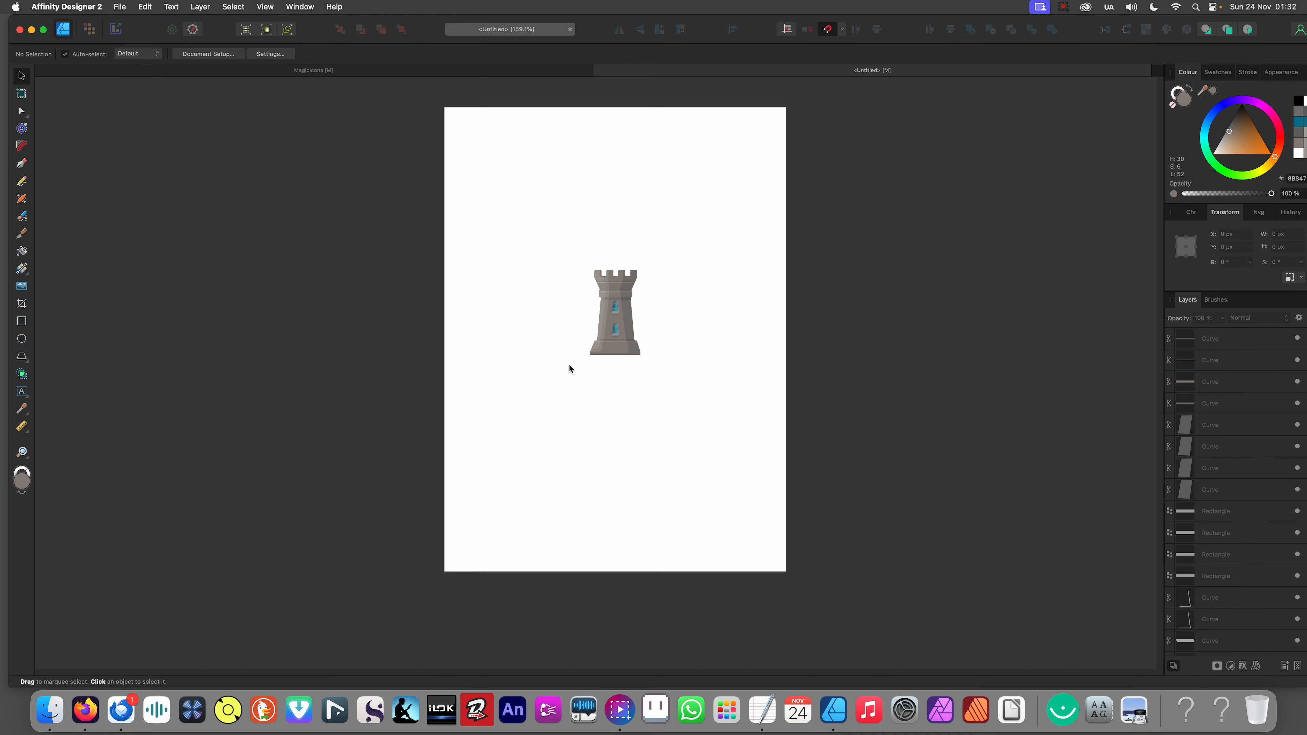
pyautogui.scroll(1, 569, 369)
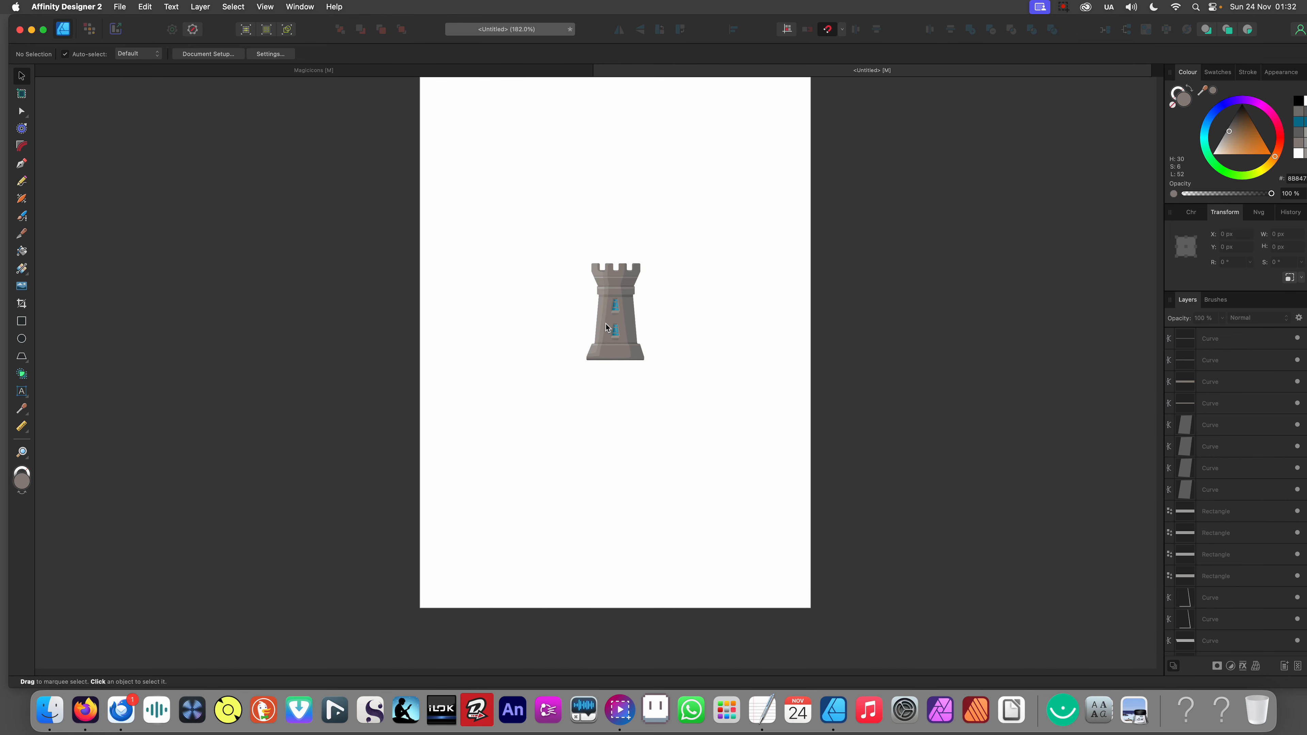
pyautogui.scroll(5, 625, 318)
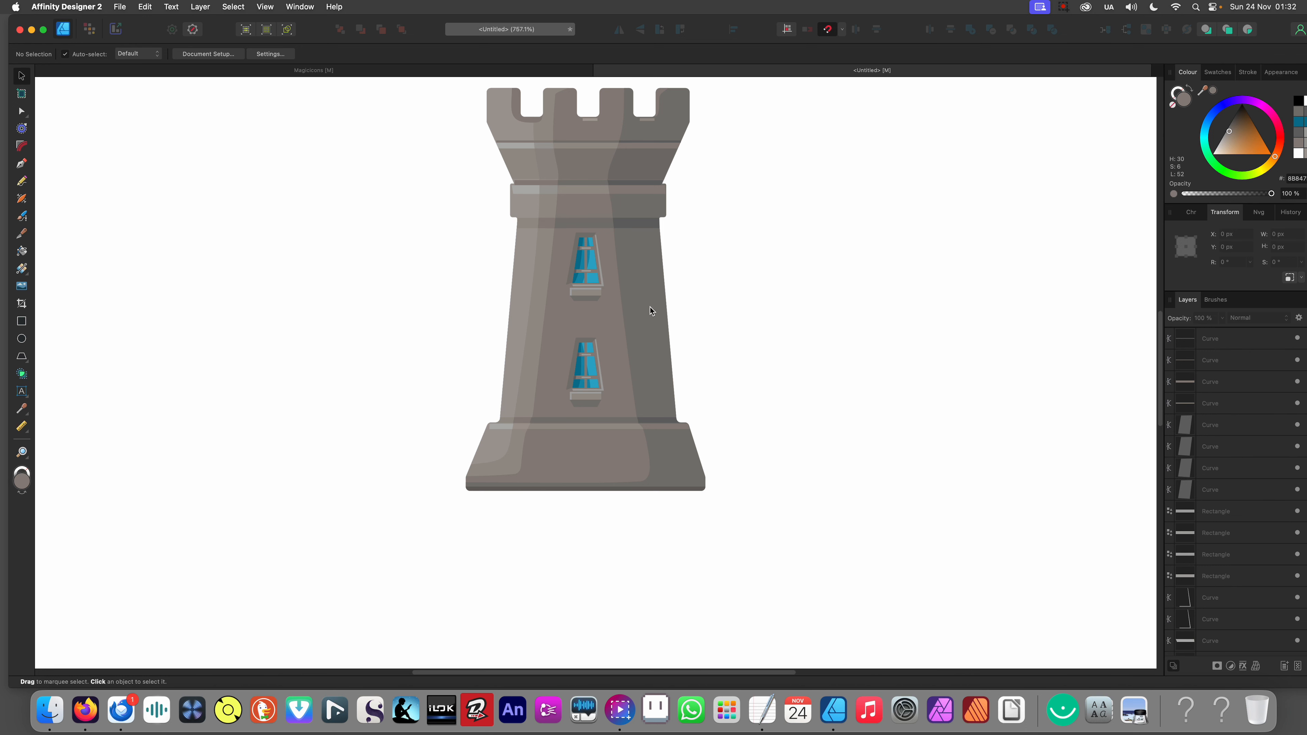
pyautogui.scroll(-4, 643, 274)
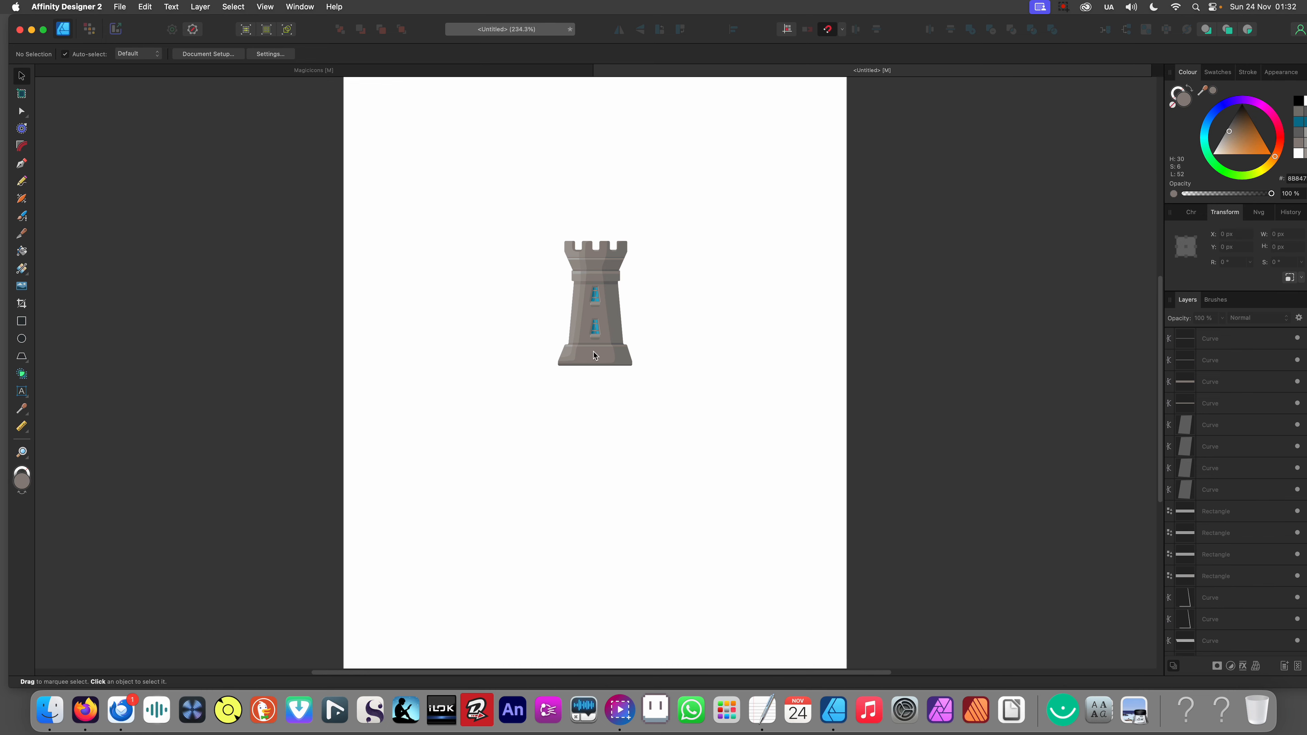
pyautogui.scroll(10, 594, 353)
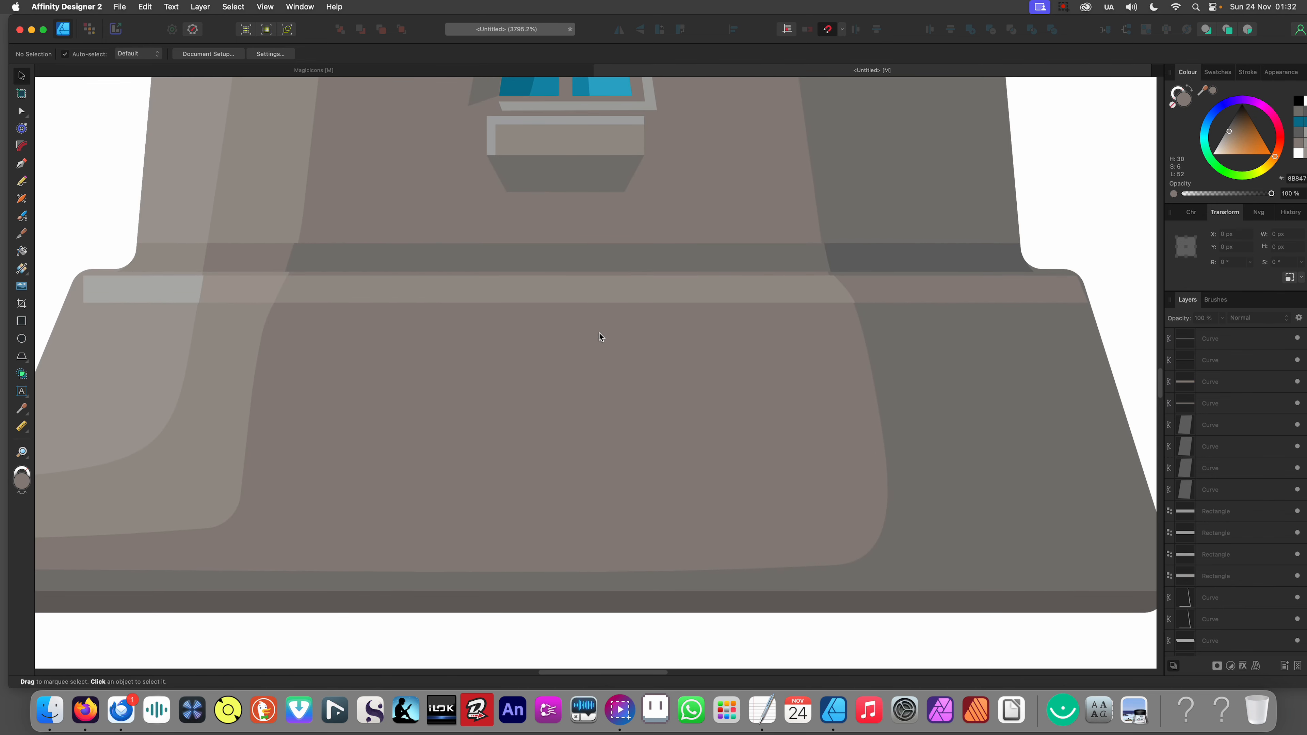
# Step: Draw a freehand pencil shape about 7.9 by 5.6 px just below the base's highlight band, filled with grey sampled from the base's shaded face
pyautogui.press('n')
pyautogui.moveTo(620, 338); pyautogui.dragTo(623, 303)
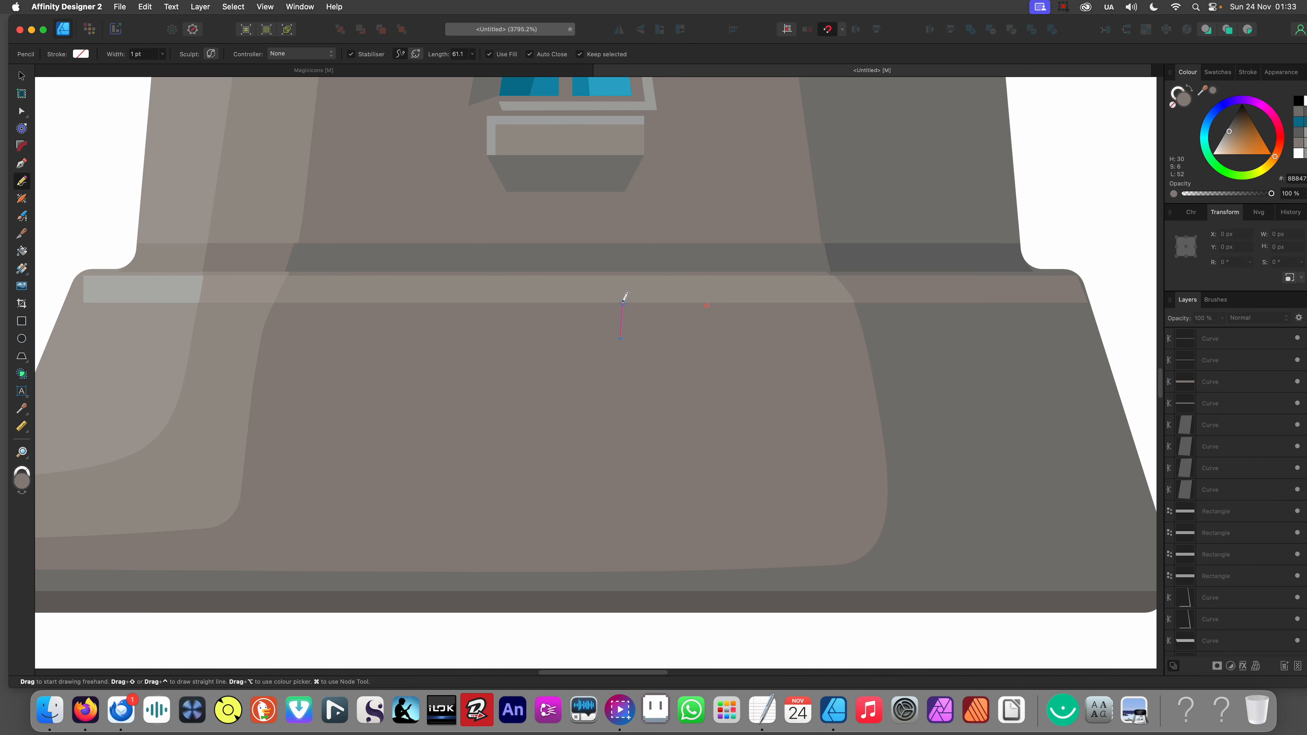
pyautogui.moveTo(713, 303); pyautogui.dragTo(714, 302)
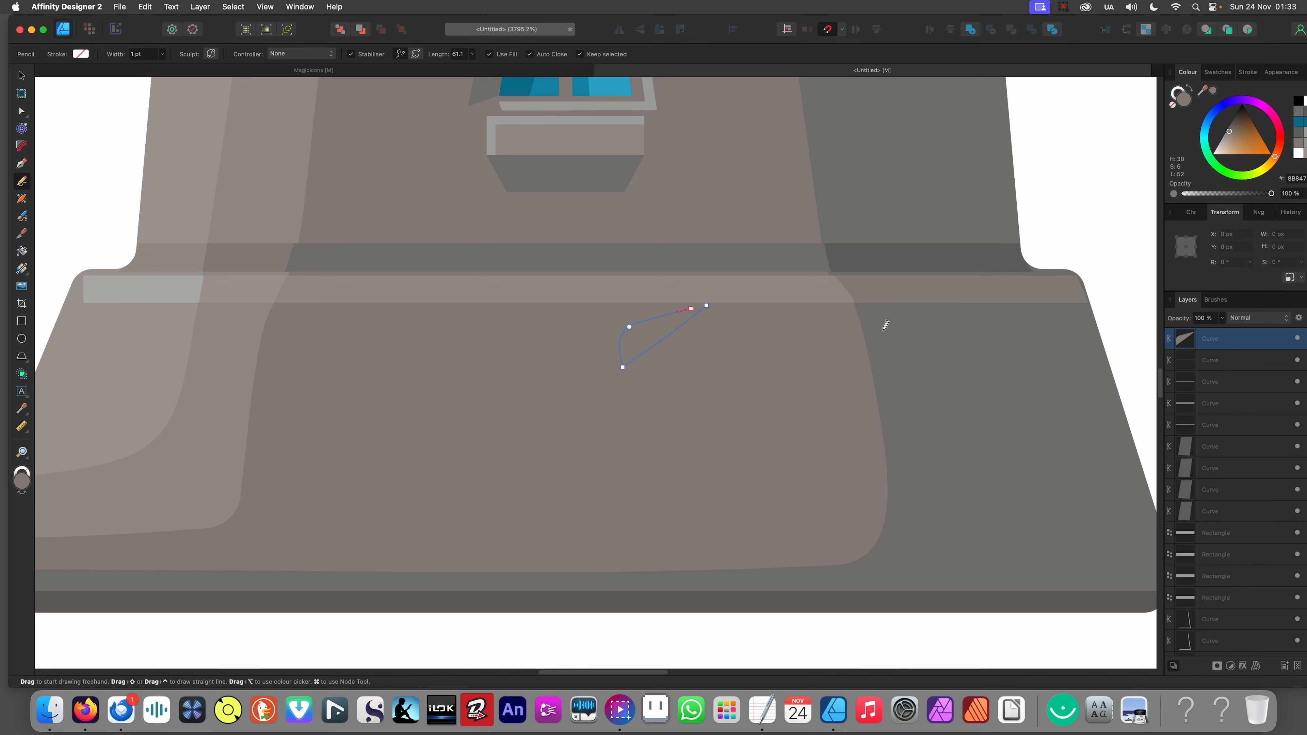
pyautogui.press('i')
pyautogui.click(882, 330)
# Step: Move the dark grey shape slightly down and to the left on the base, to X 370.6 px, Y 507 px
pyautogui.scroll(-4, 653, 294)
pyautogui.scroll(-4, 638, 297)
pyautogui.press('n')
pyautogui.scroll(4, 621, 312)
pyautogui.press('v')
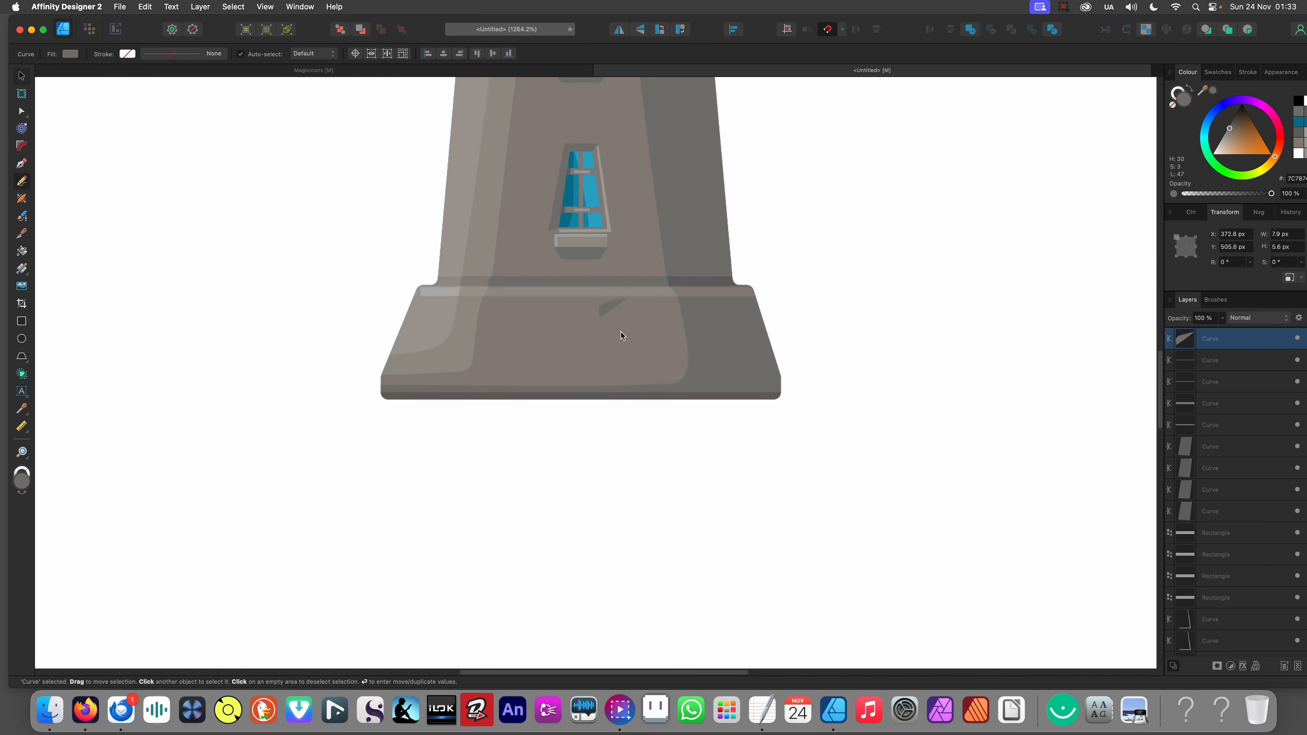
pyautogui.click(616, 404)
pyautogui.scroll(6, 596, 282)
pyautogui.click(594, 281)
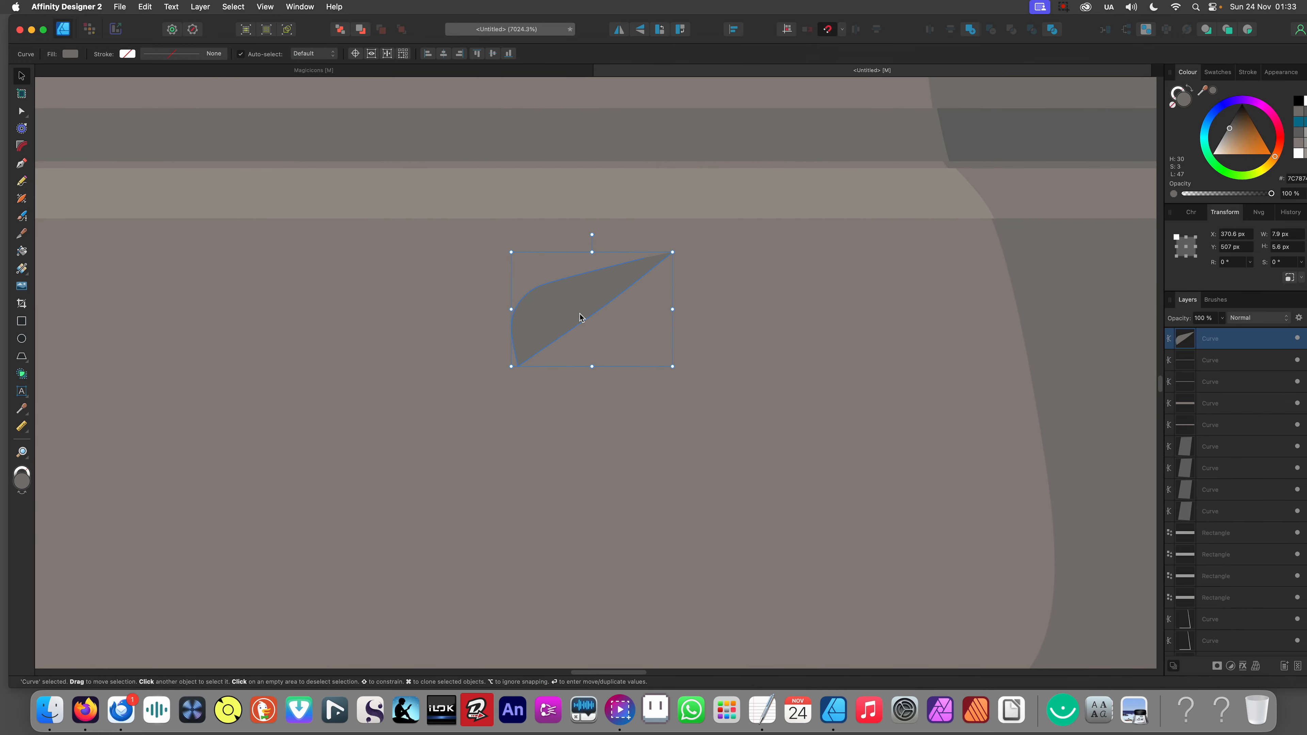
# Step: Draw a freehand facet about 5.9 by 7 px beside the dark shape, fill it with grey sampled from the base's highlight band, and deselect
pyautogui.press('n')
pyautogui.moveTo(677, 259)
pyautogui.mouseDown()
pyautogui.moveTo(644, 382)
pyautogui.moveTo(557, 413)
pyautogui.moveTo(542, 350)
pyautogui.moveTo(525, 352)
pyautogui.moveTo(613, 313)
pyautogui.moveTo(698, 233)
pyautogui.mouseUp()
pyautogui.press('i')
pyautogui.click(686, 201)
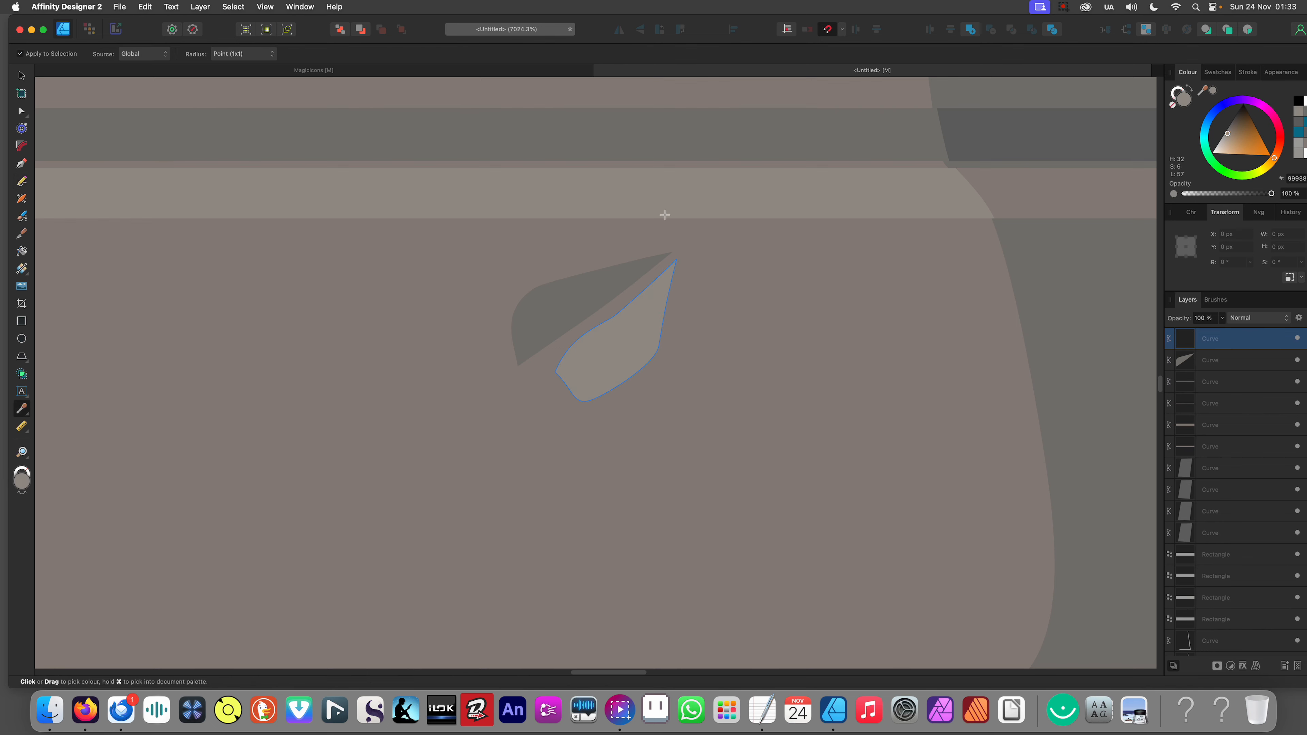
pyautogui.scroll(-7, 654, 265)
pyautogui.scroll(-6, 623, 337)
pyautogui.press('n')
pyautogui.press('v')
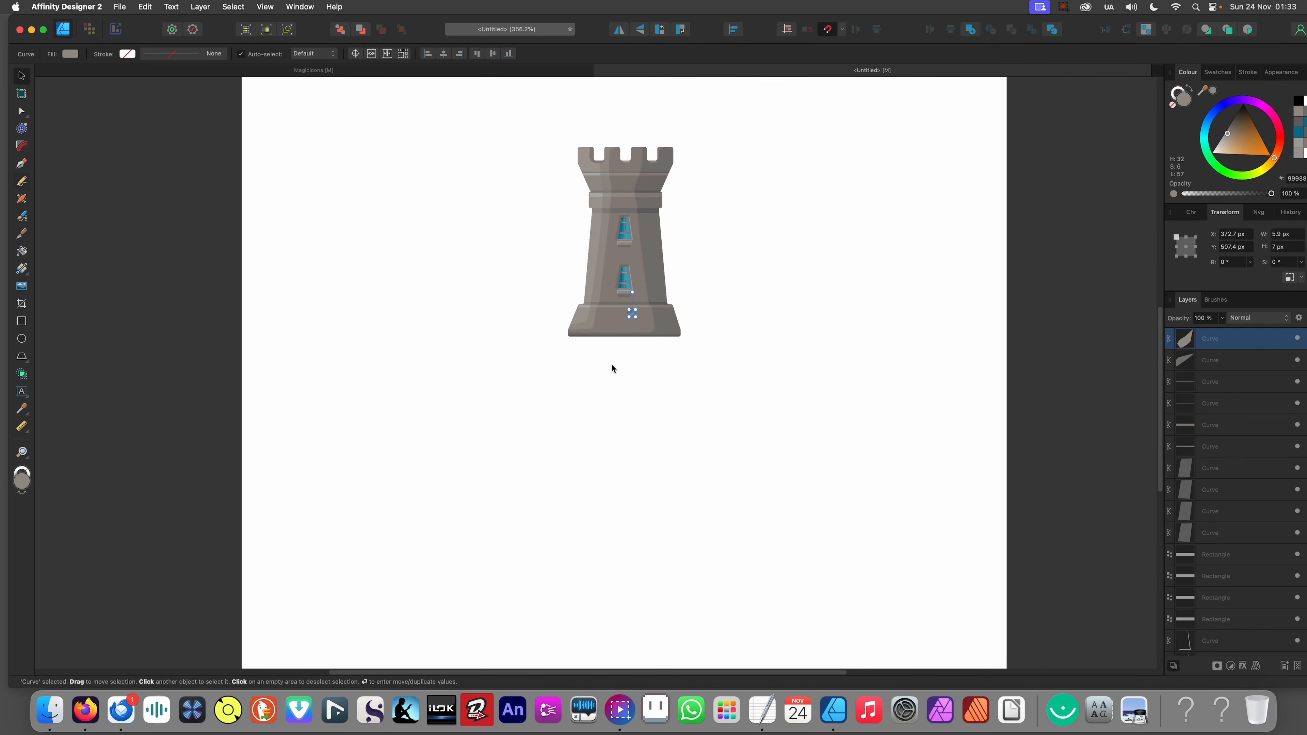
pyautogui.click(612, 365)
# Step: Examine the finished tower as a whole on the page, with close views of the chipped base and the battlements
pyautogui.scroll(3, 599, 424)
pyautogui.scroll(-3, 598, 426)
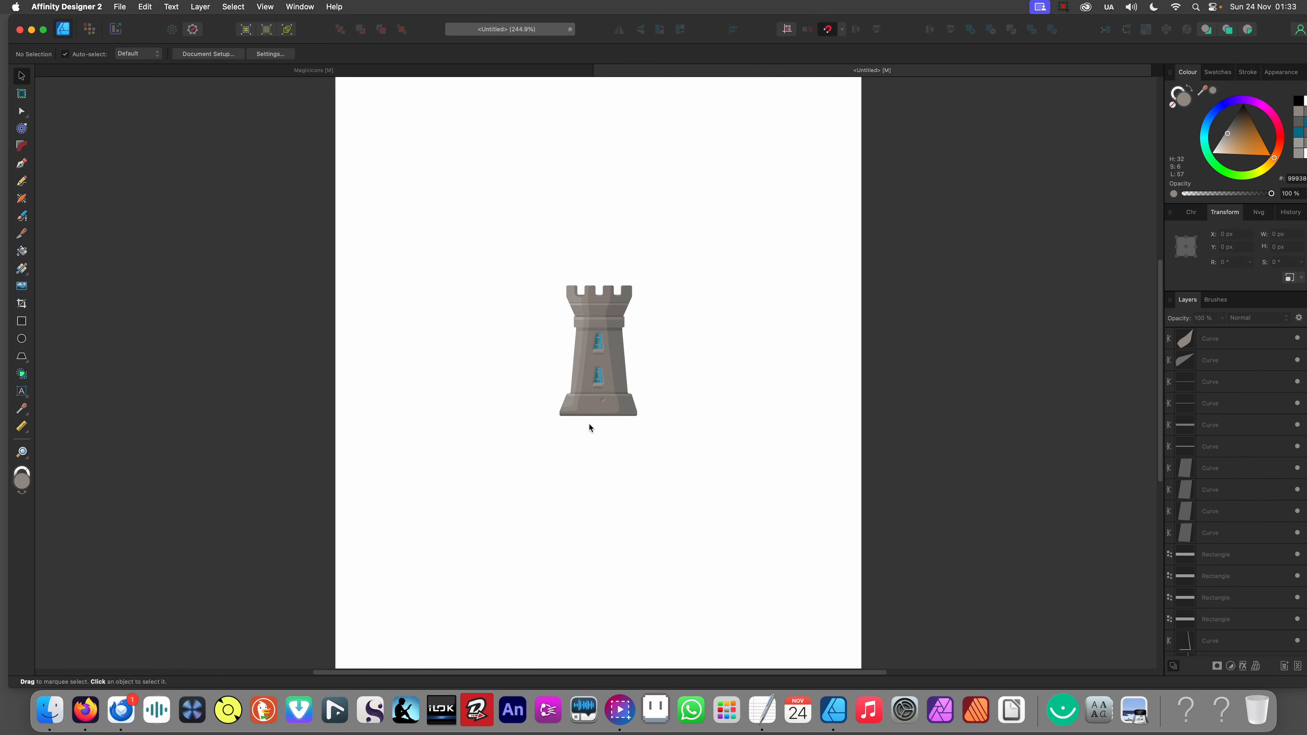
pyautogui.scroll(13, 589, 427)
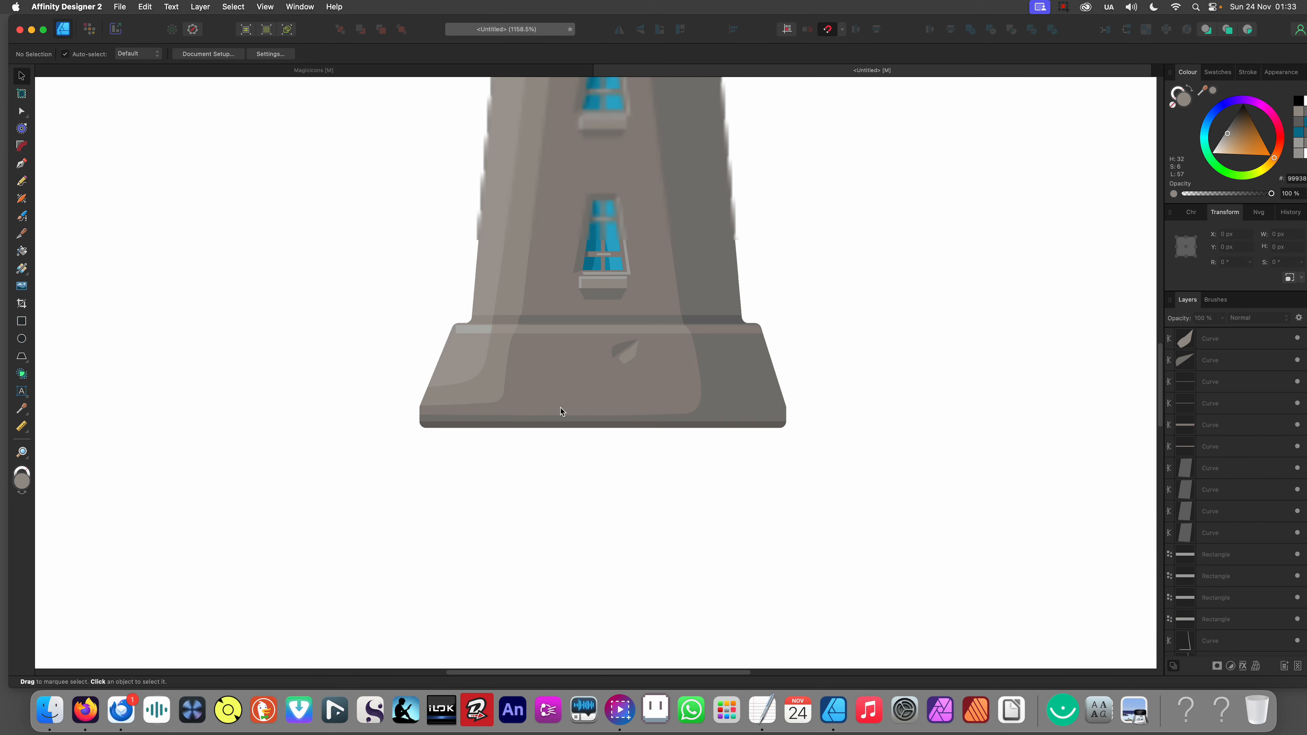
pyautogui.scroll(-8, 561, 427)
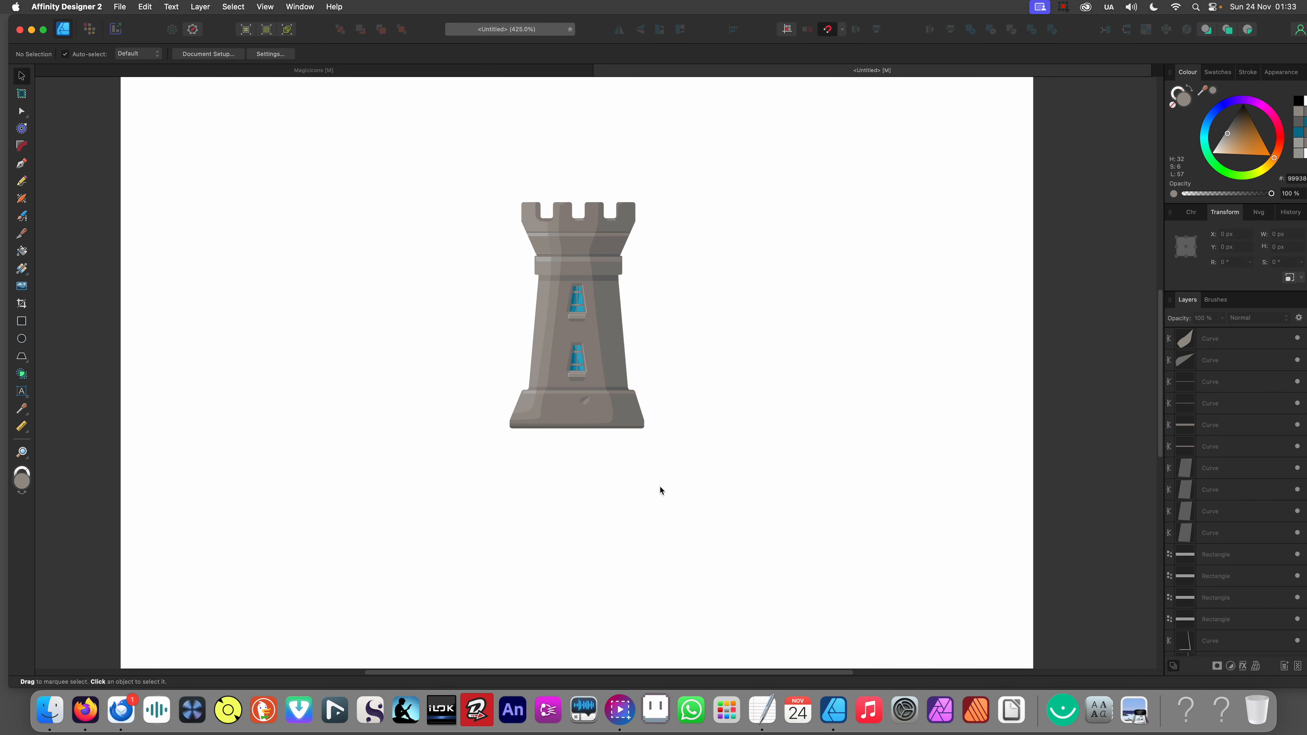
pyautogui.hscroll(2, 493, 276)
pyautogui.scroll(15, 485, 305)
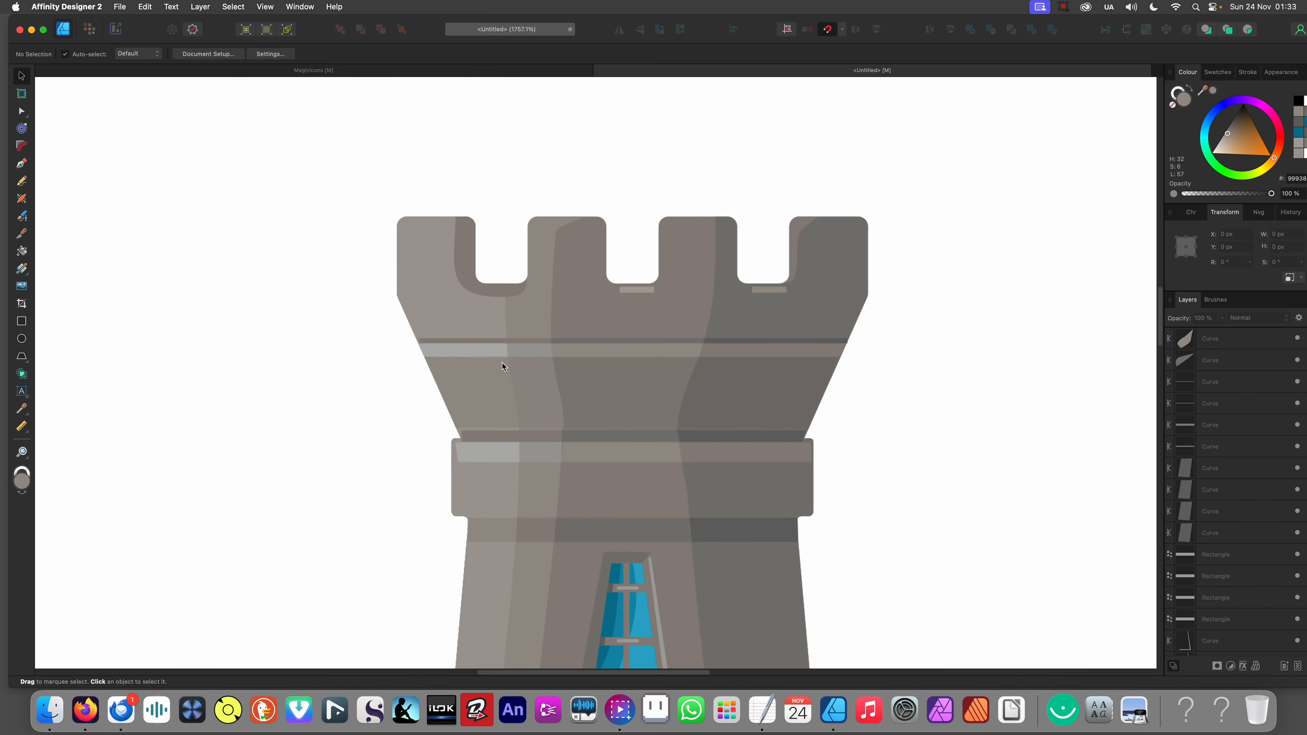
pyautogui.scroll(-15, 527, 336)
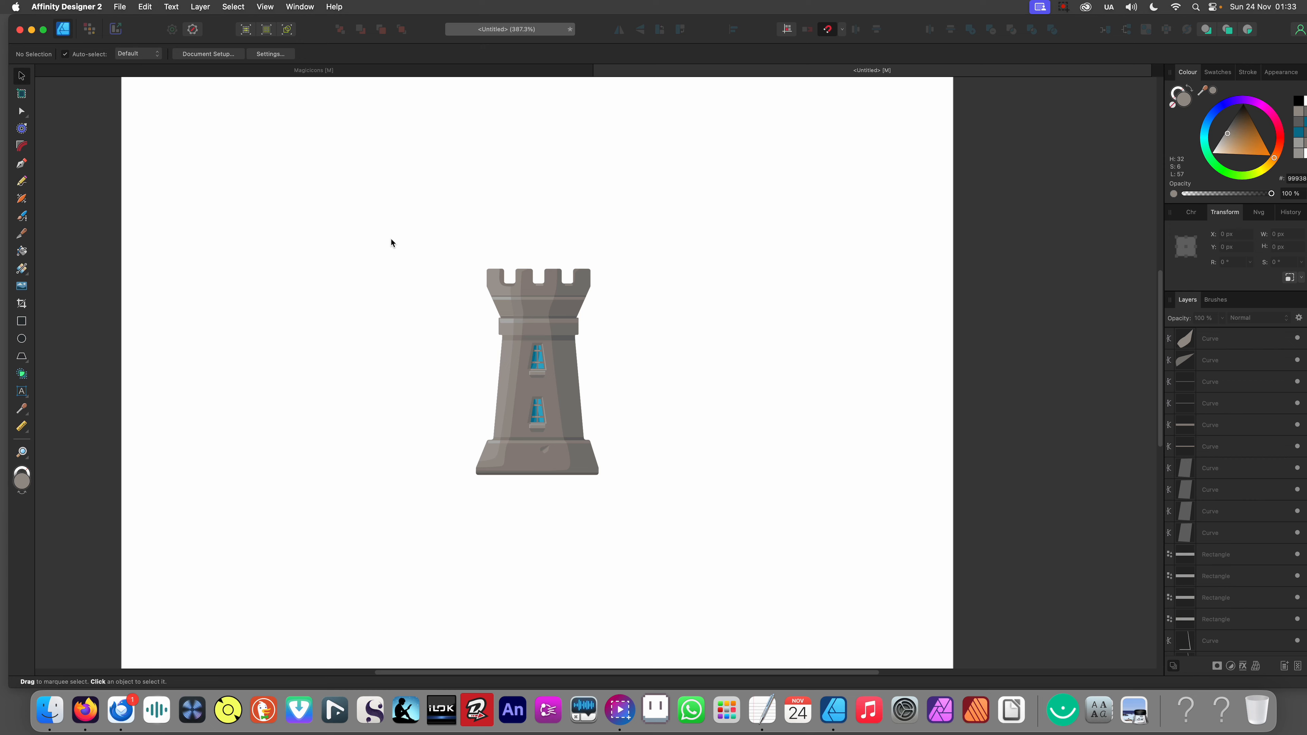
pyautogui.click(1062, 7)
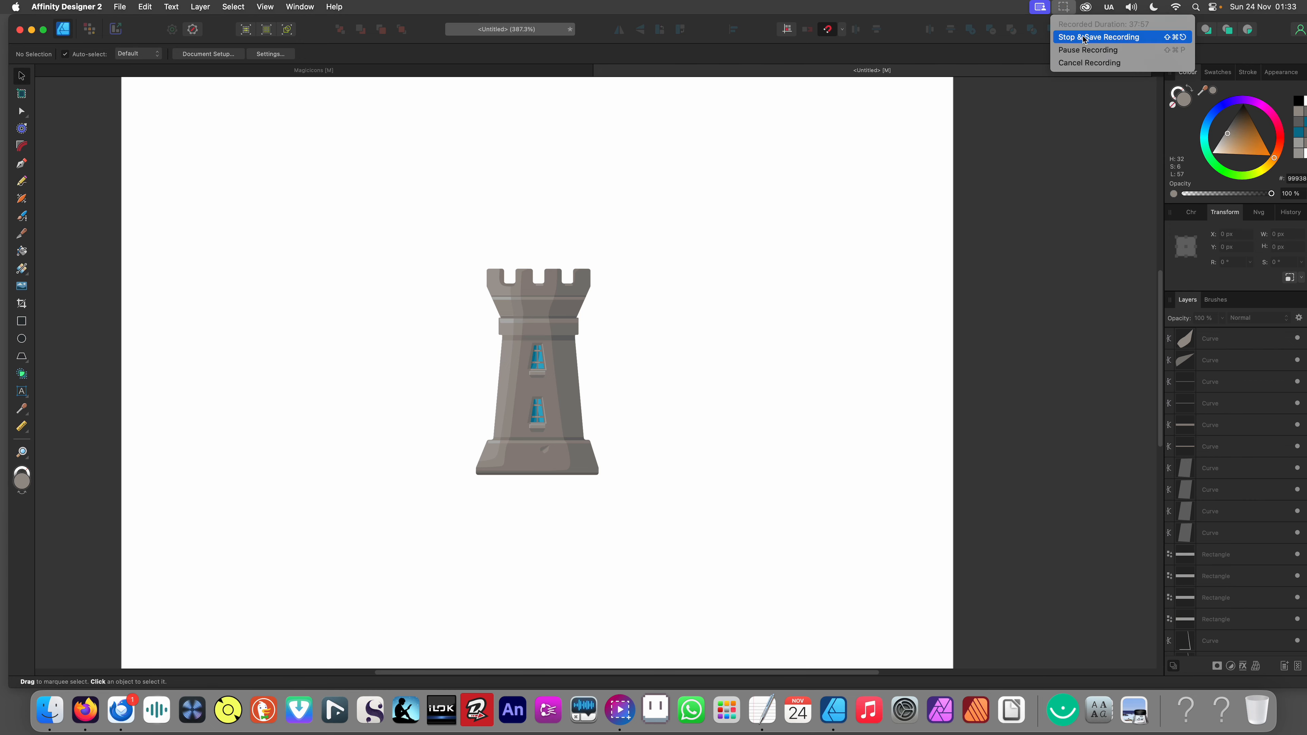